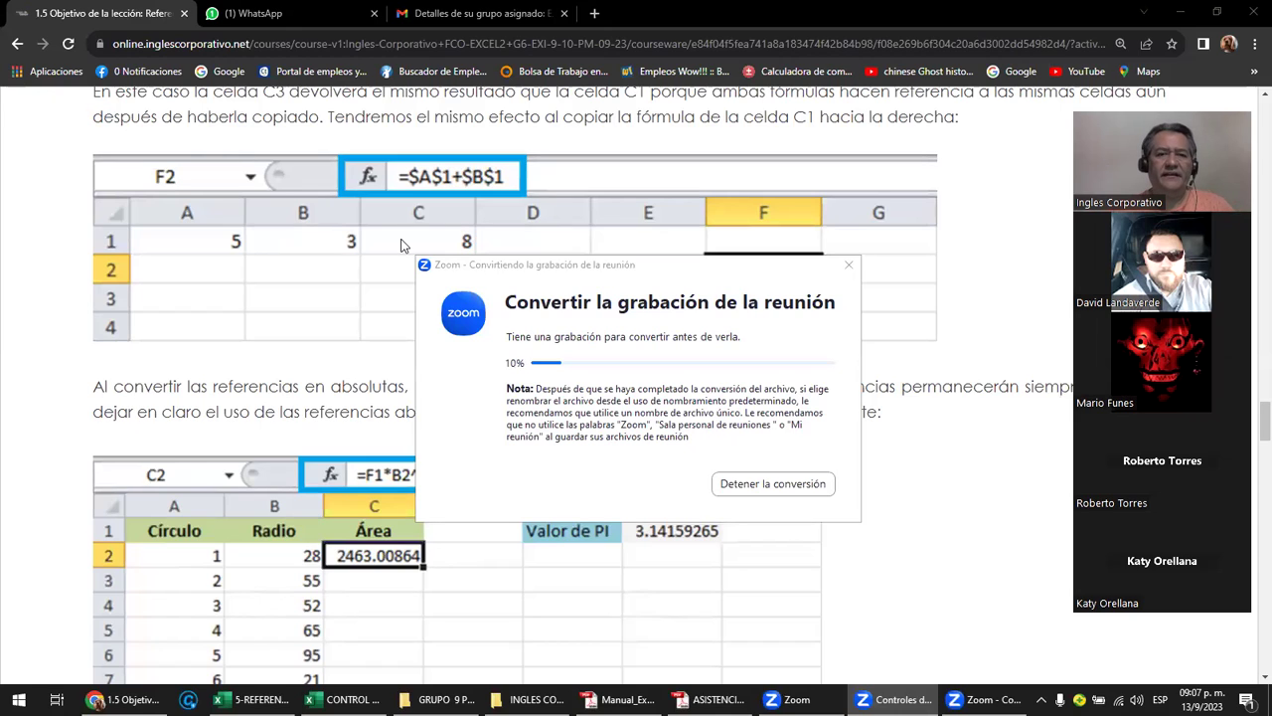
Bring the lesson page forward and scroll up to the REFERENCIAS EN EXCEL introduction.
left_click(989, 316)
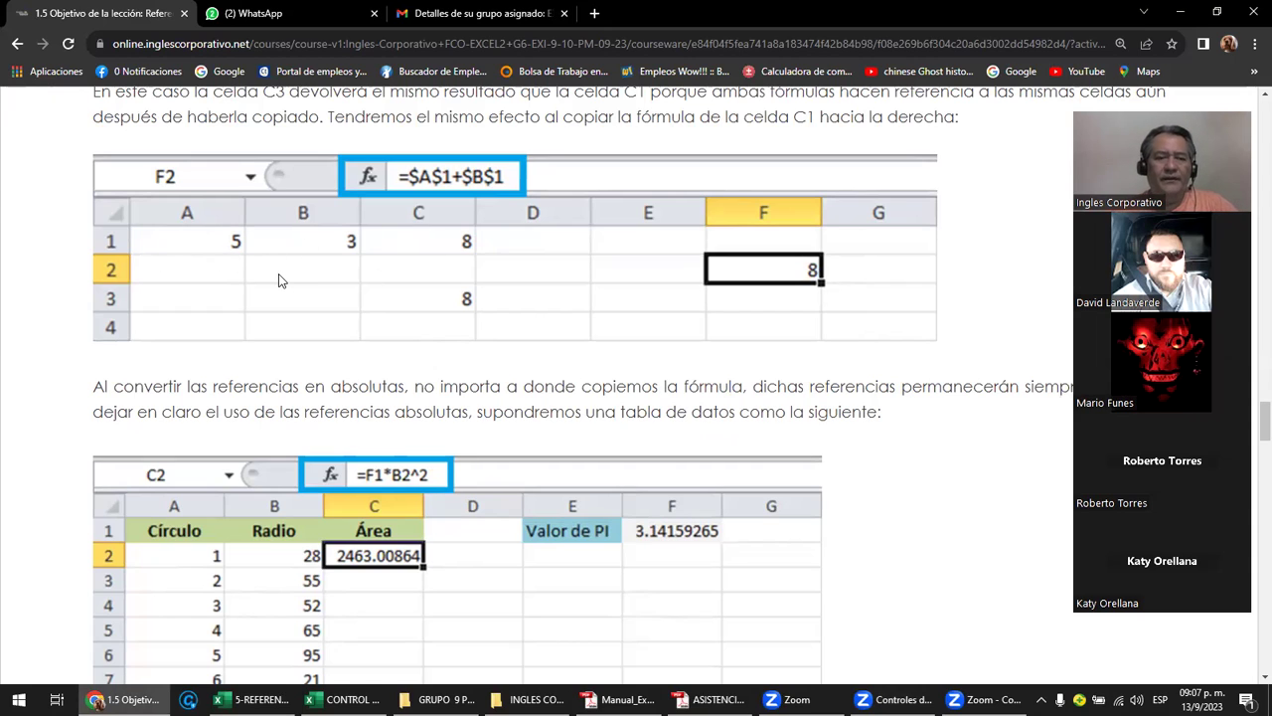
scroll(279, 280, "up", 3)
scroll(278, 280, "up", 3)
scroll(278, 280, "up", 3)
scroll(279, 280, "up", 3)
scroll(278, 280, "up", 3)
scroll(279, 280, "up", 3)
scroll(278, 280, "up", 3)
scroll(278, 274, "up", 3)
scroll(278, 273, "up", 3)
scroll(278, 276, "down", 1)
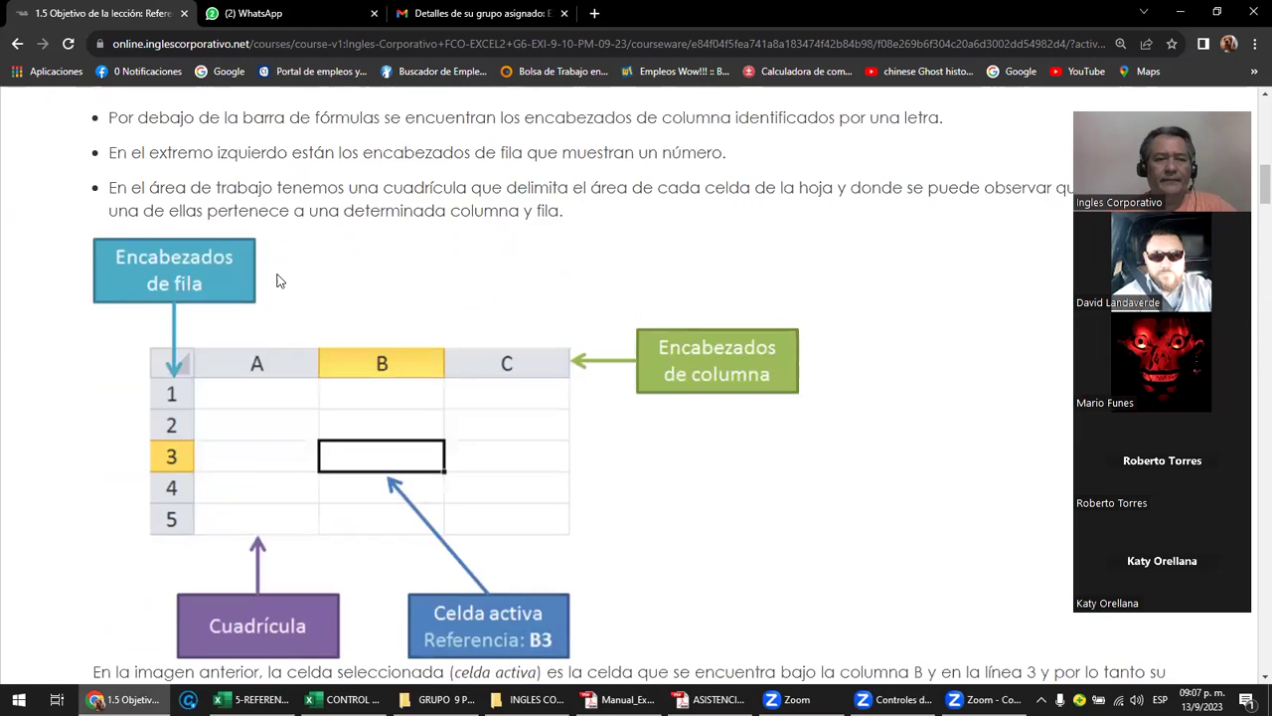
scroll(274, 278, "down", 1)
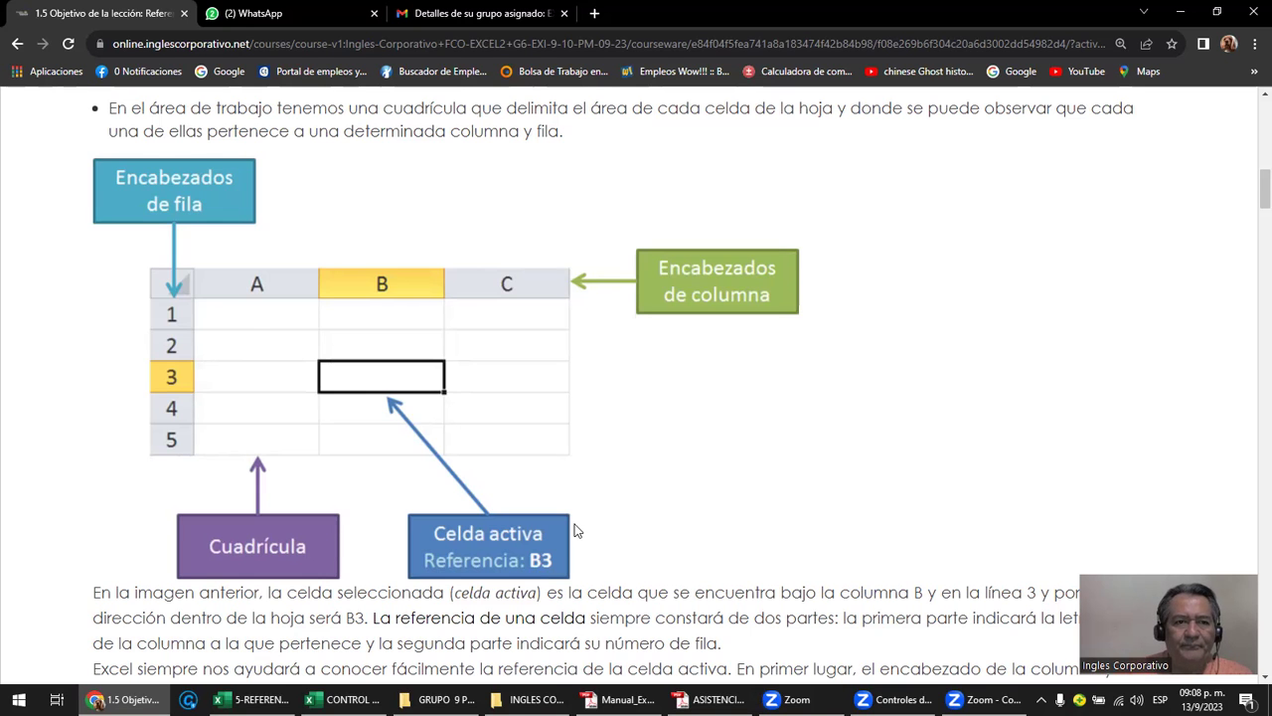
Scroll to the article's top, then switch to the 5-REFERENCIAS EN EXCEL workbook.
scroll(577, 531, "up", 1)
scroll(575, 531, "up", 3)
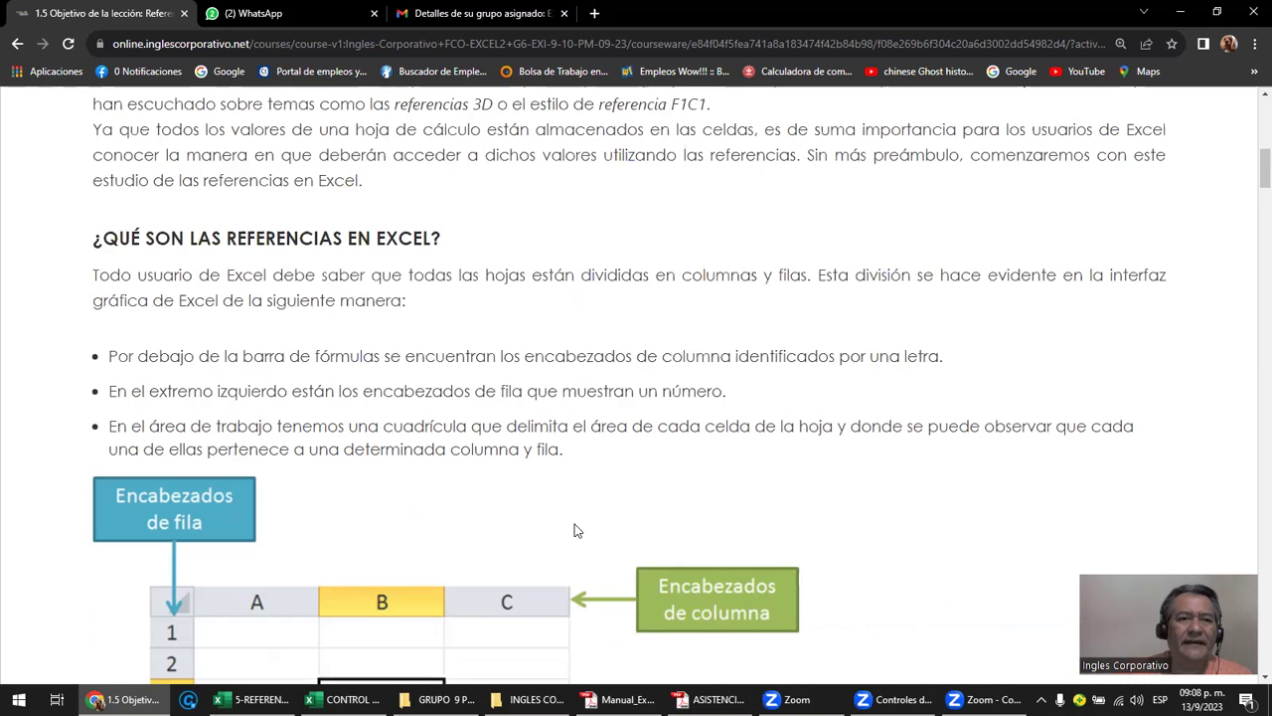
scroll(573, 531, "up", 2)
scroll(575, 523, "up", 1)
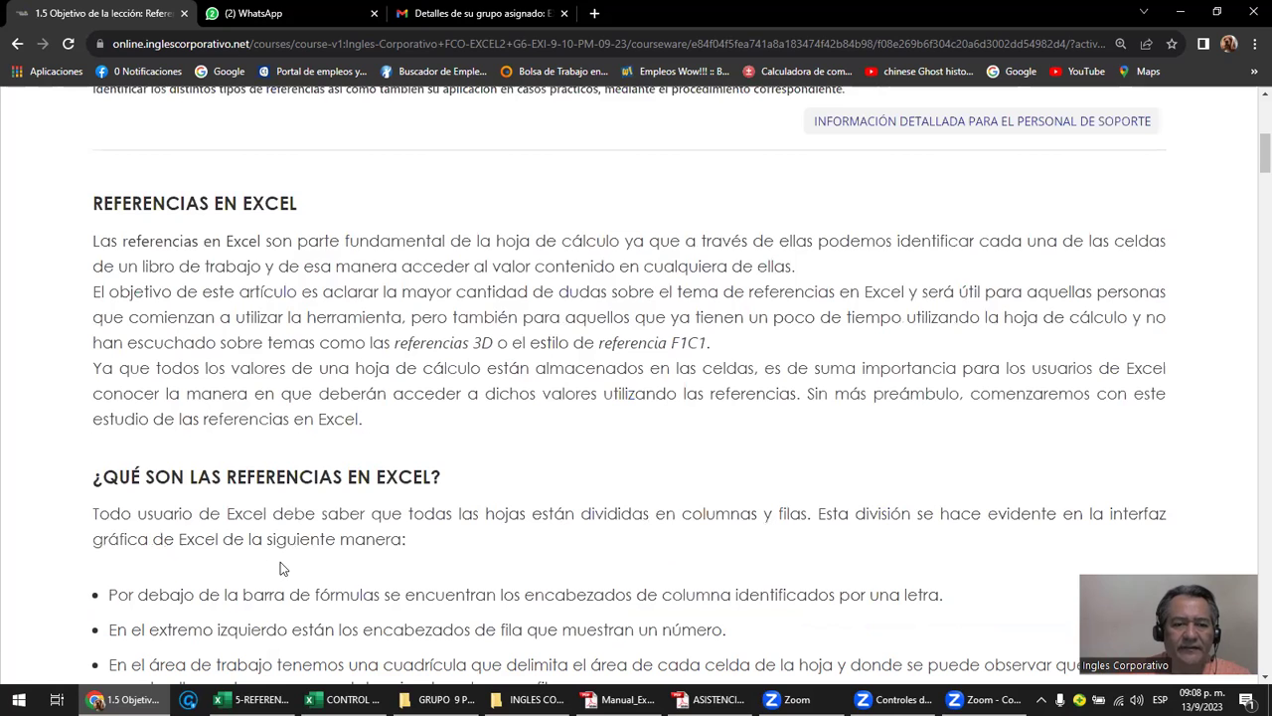
key("alt+Tab")
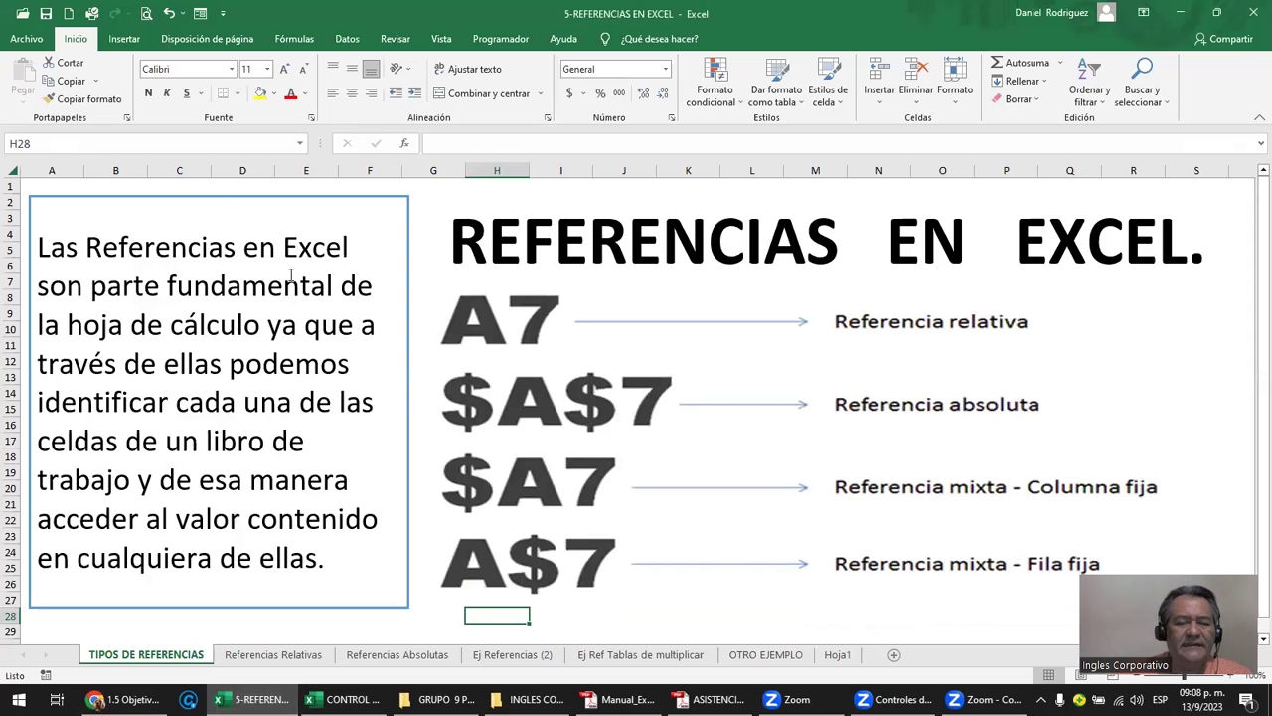
Highlight phrases of the references explanation on TIPOS DE REFERENCIAS, then move to Hoja1.
left_click_drag(39, 247, 291, 277)
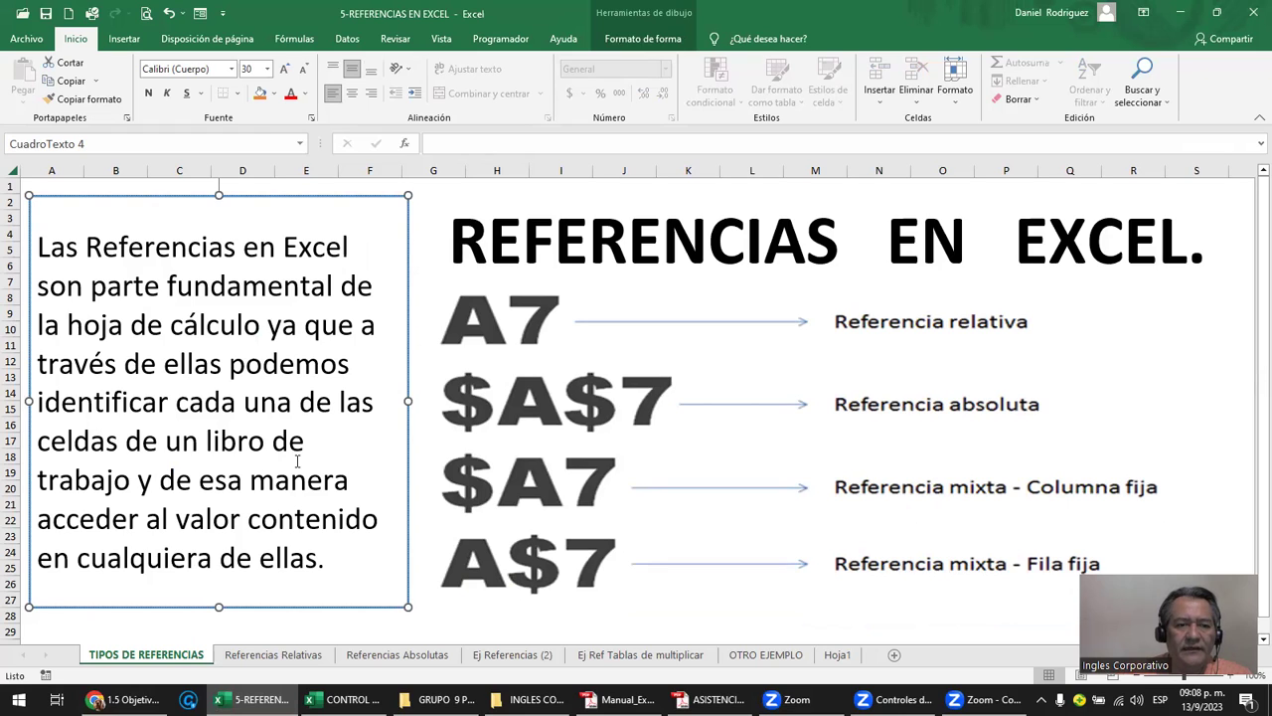
left_click_drag(40, 441, 350, 481)
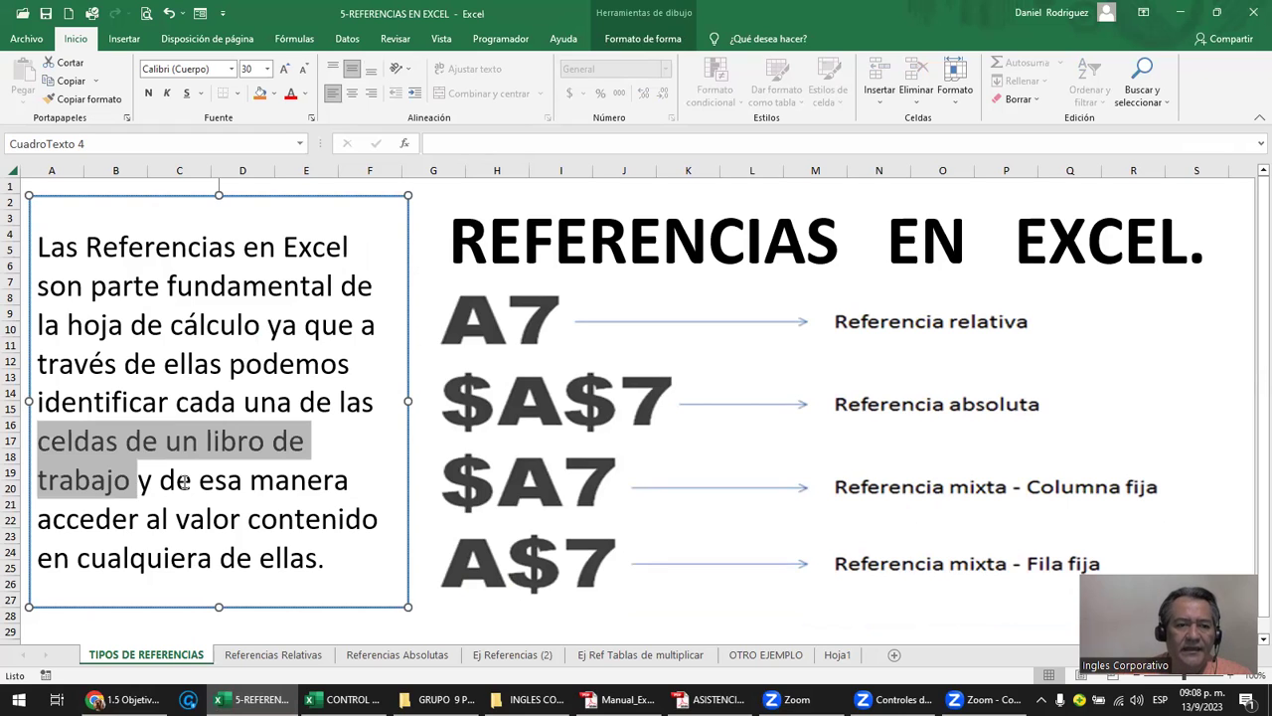
left_click_drag(141, 487, 159, 487)
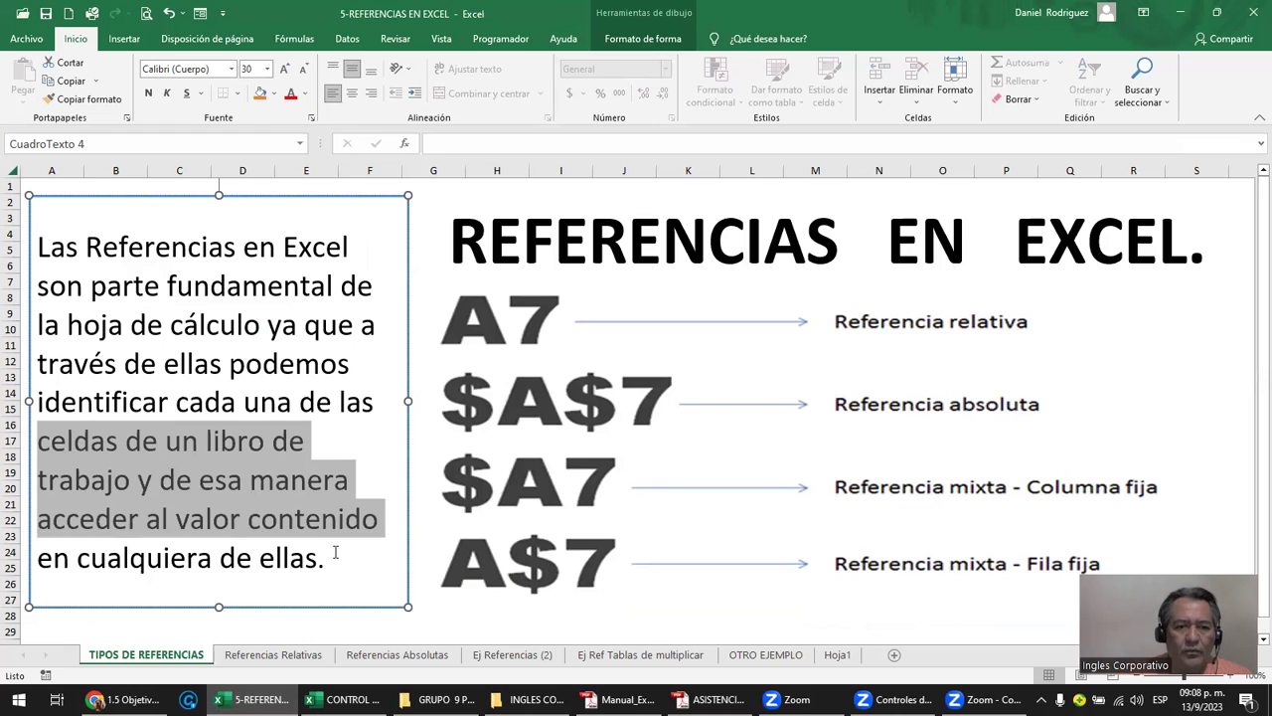
left_click_drag(335, 522, 336, 554)
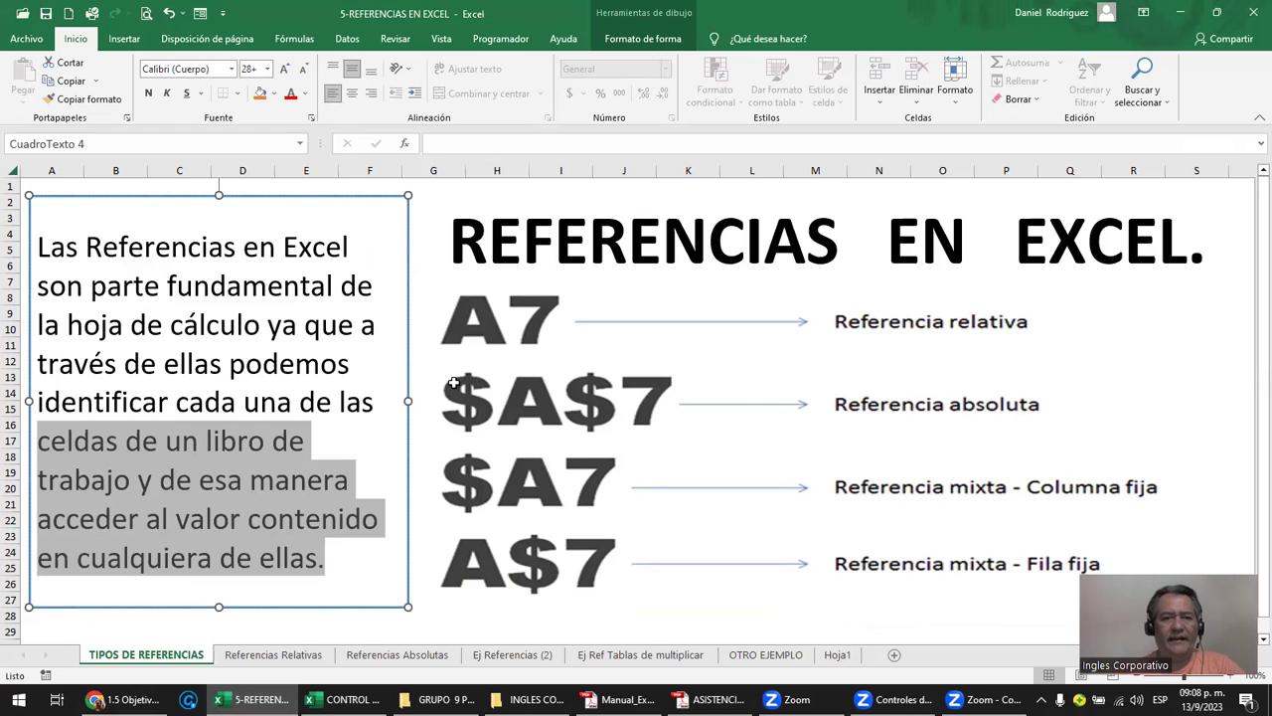
left_click(837, 656)
left_click_drag(289, 213, 447, 260)
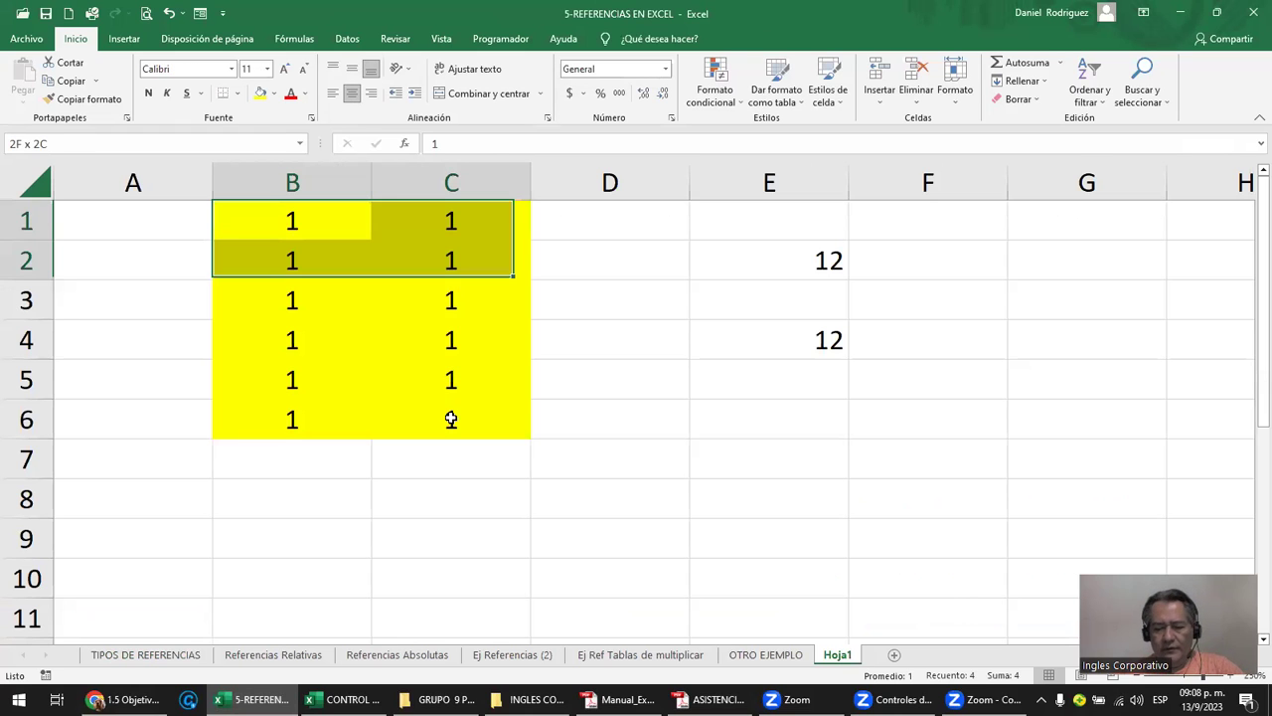
Clear the 1s from B1:C6 and the 12 results from column E.
left_click_drag(450, 413, 448, 418)
key("Delete")
left_click(786, 230)
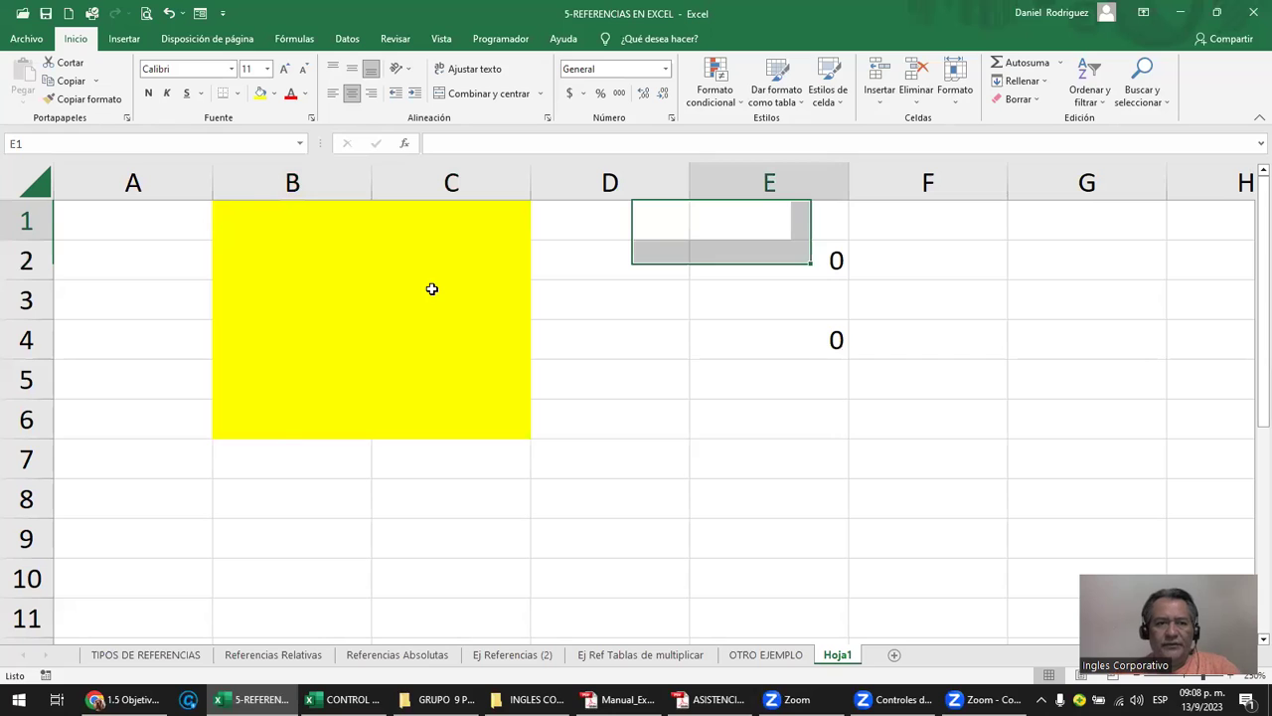
key("Delete")
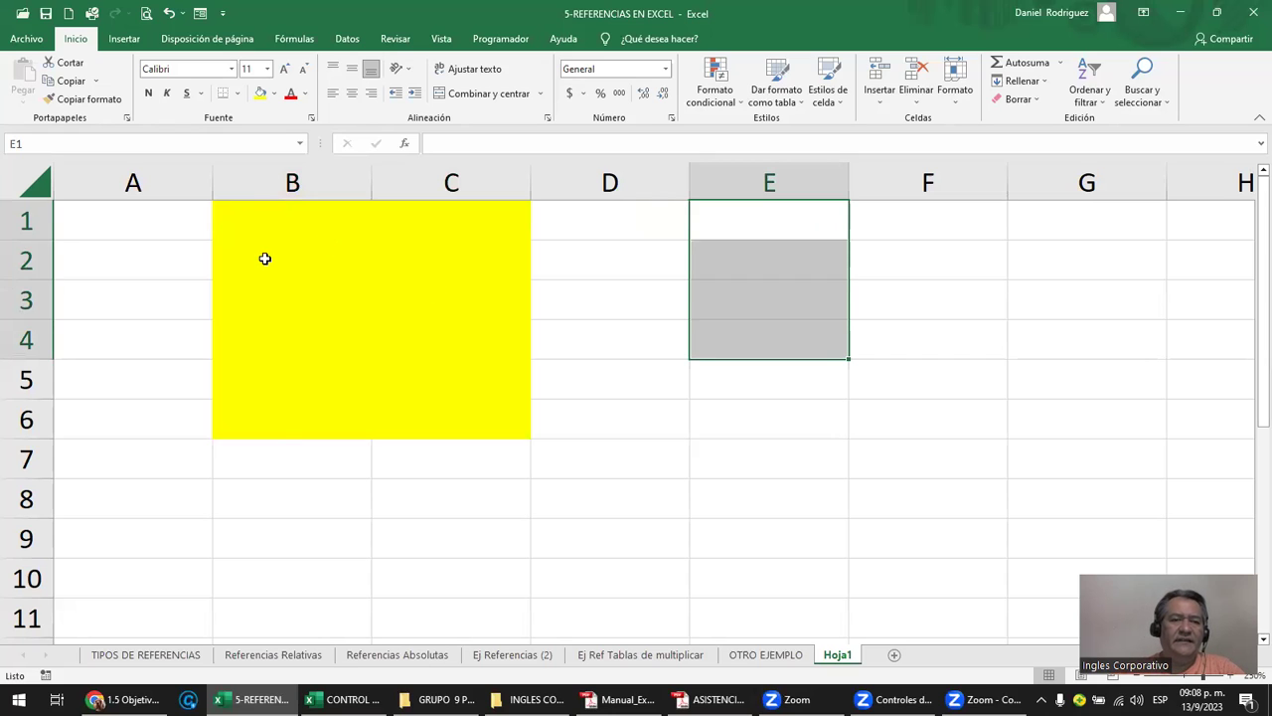
Show the addresses of B1, C6 and B2 in the Name Box, then select B1:C6.
left_click(328, 231)
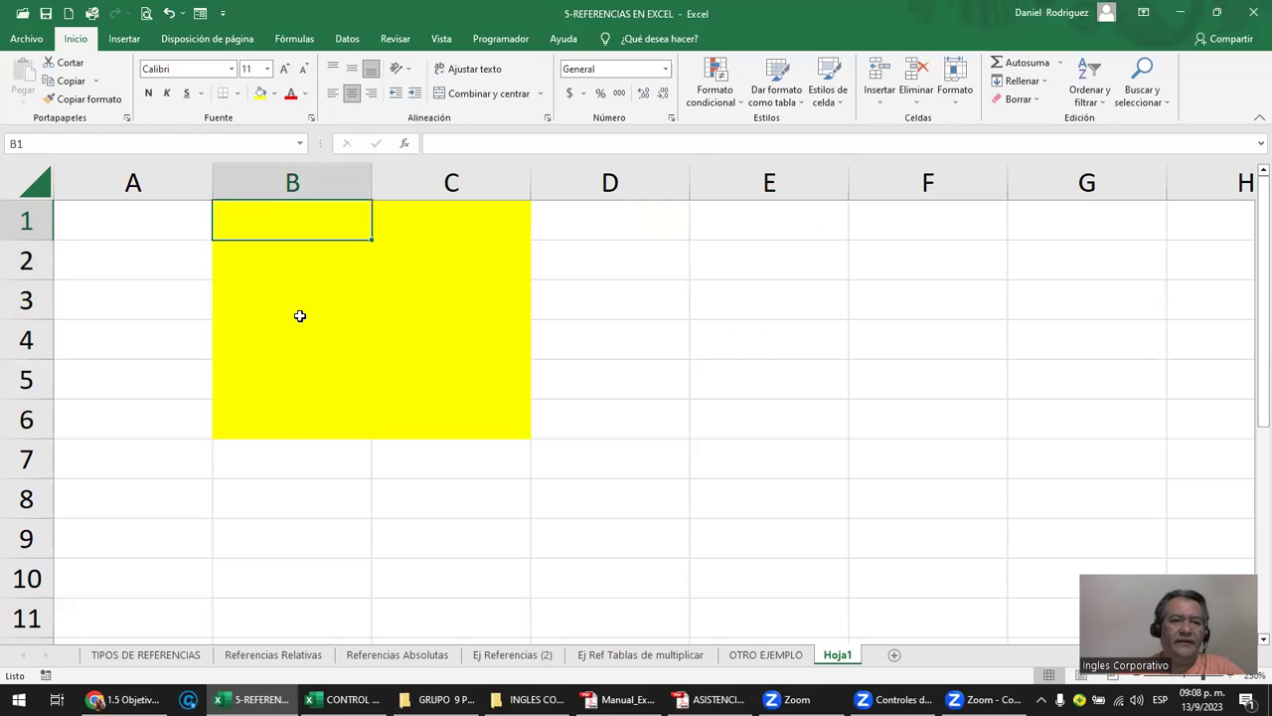
left_click(460, 411)
left_click(20, 144)
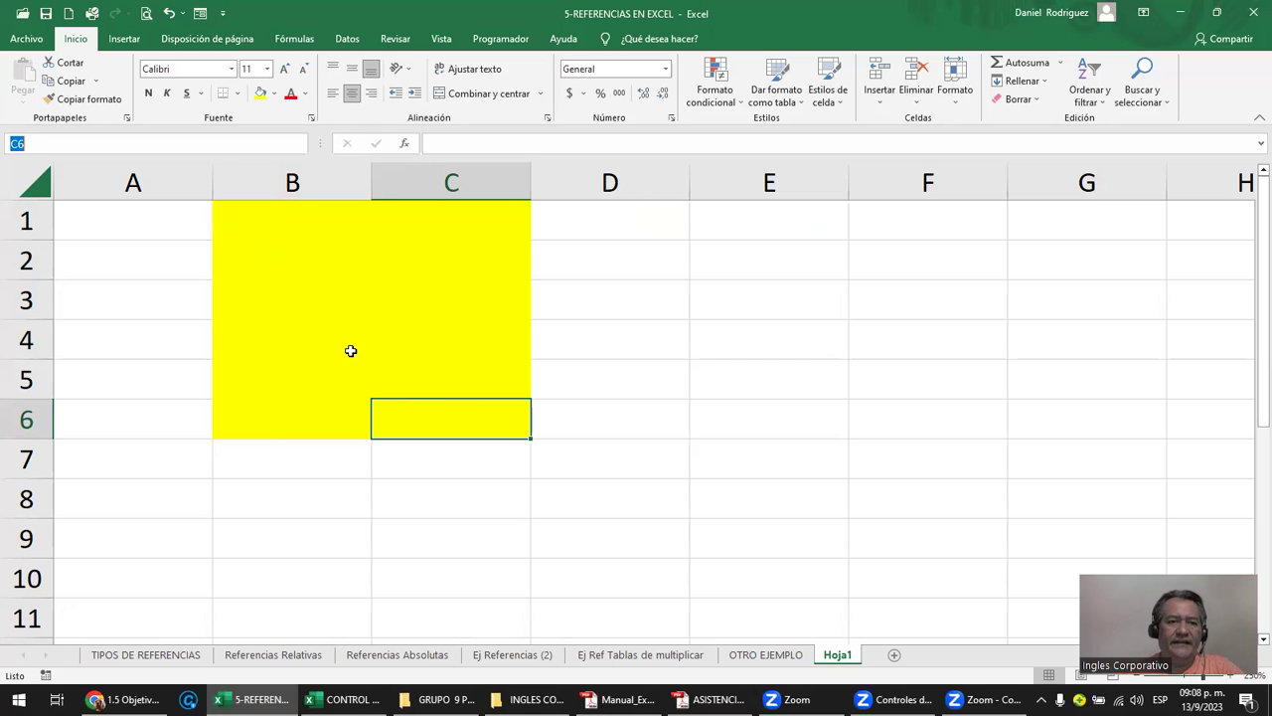
left_click(279, 261)
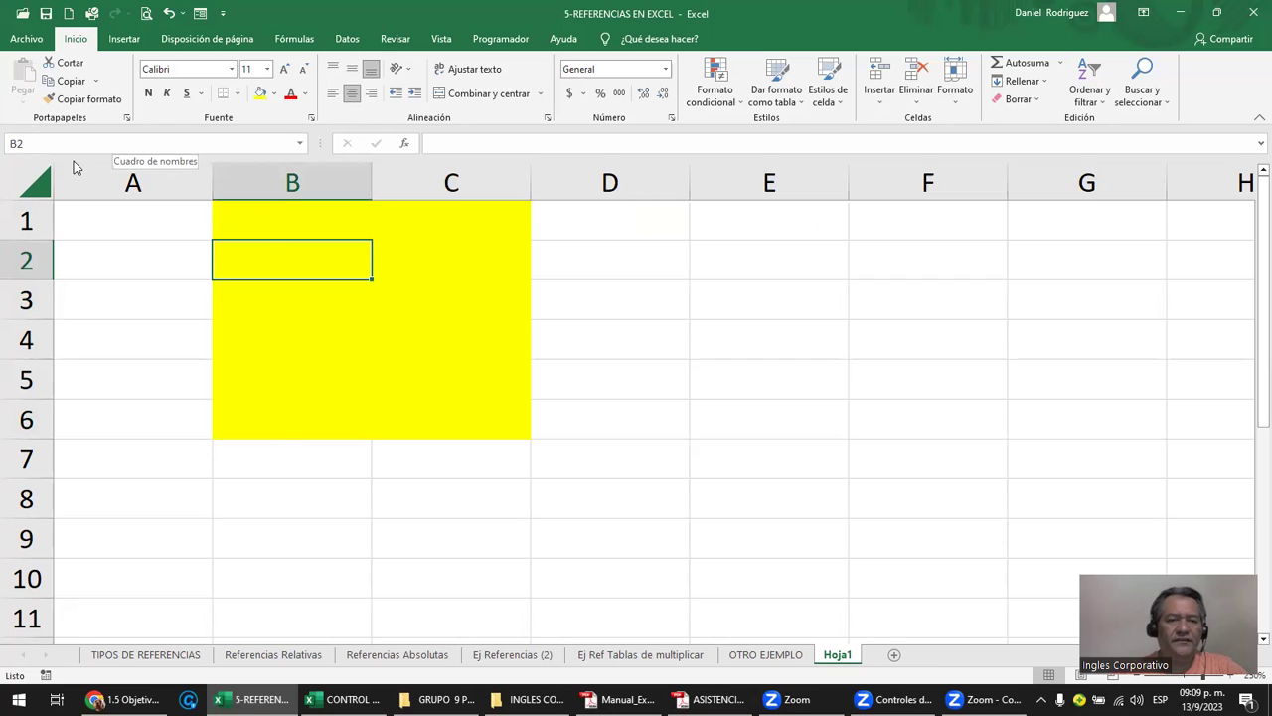
left_click(257, 216)
left_click_drag(258, 215, 448, 433)
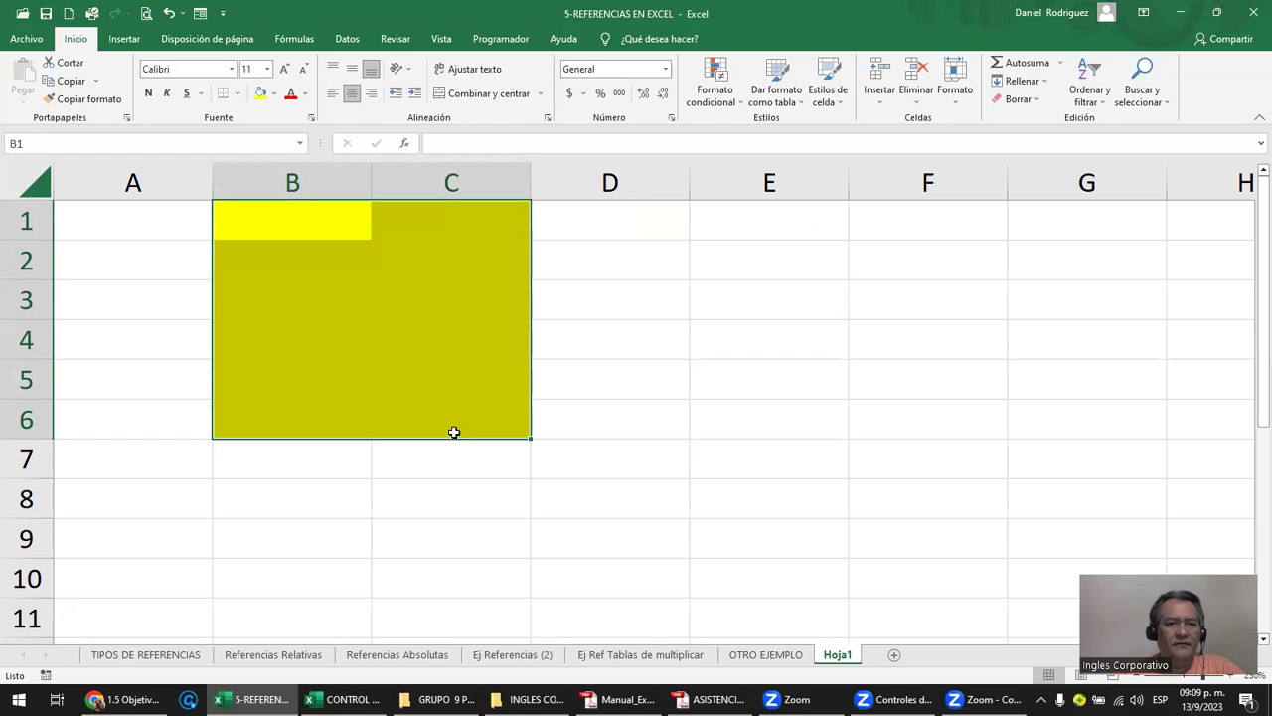
Change the fill of block B1:C6 from yellow to dark green.
left_click(274, 93)
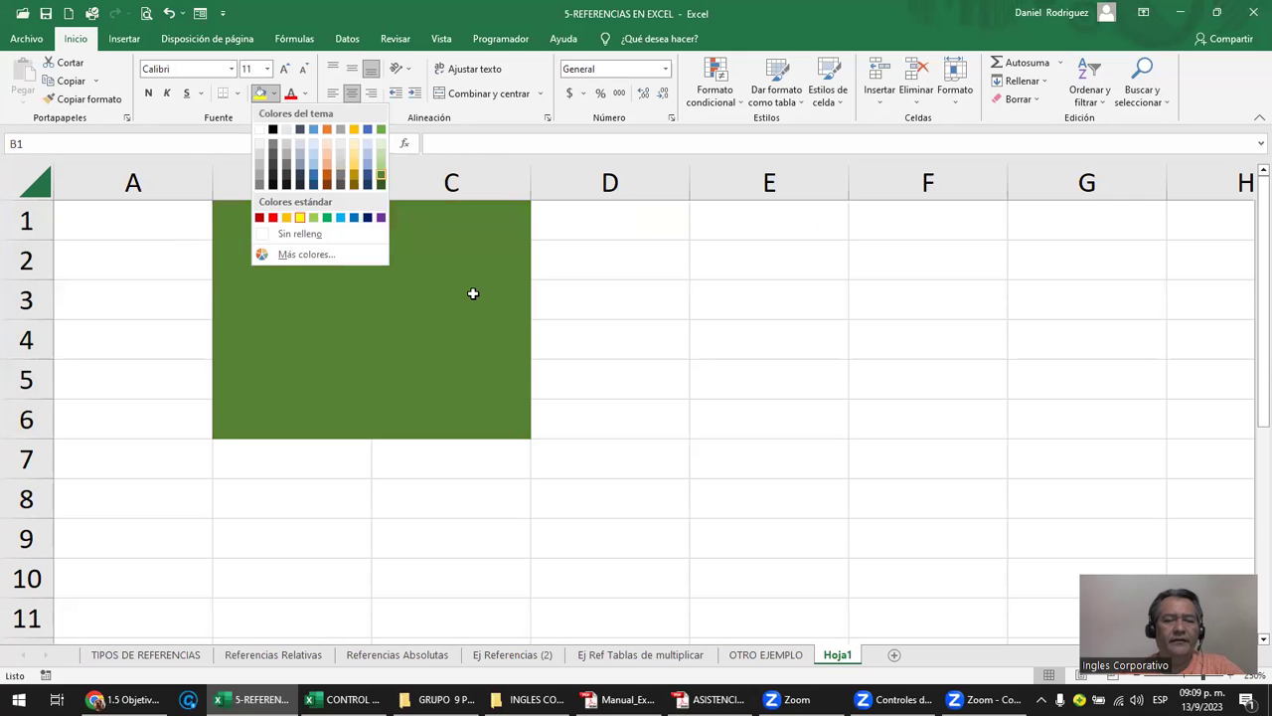
left_click(380, 183)
left_click_drag(270, 223, 447, 412)
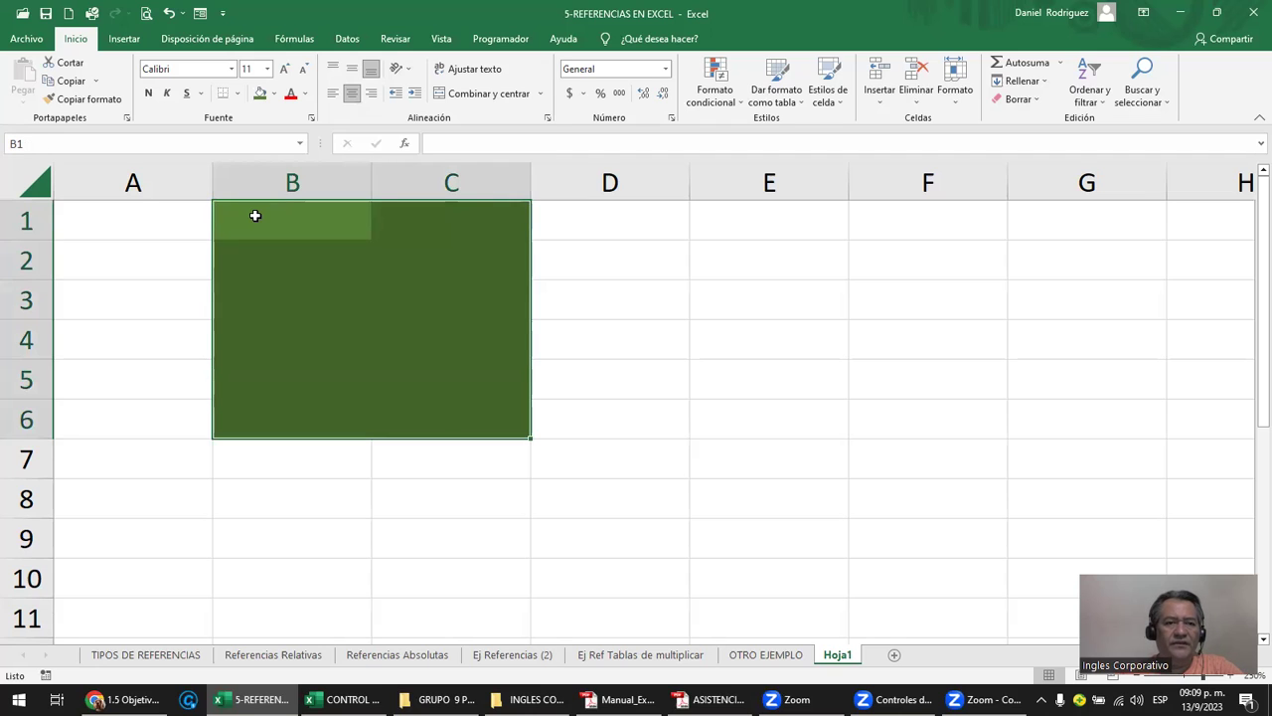
Practise selecting single cells and ranges in the green block, such as B1:B6, C1:C6 and B1:C6.
left_click(254, 216)
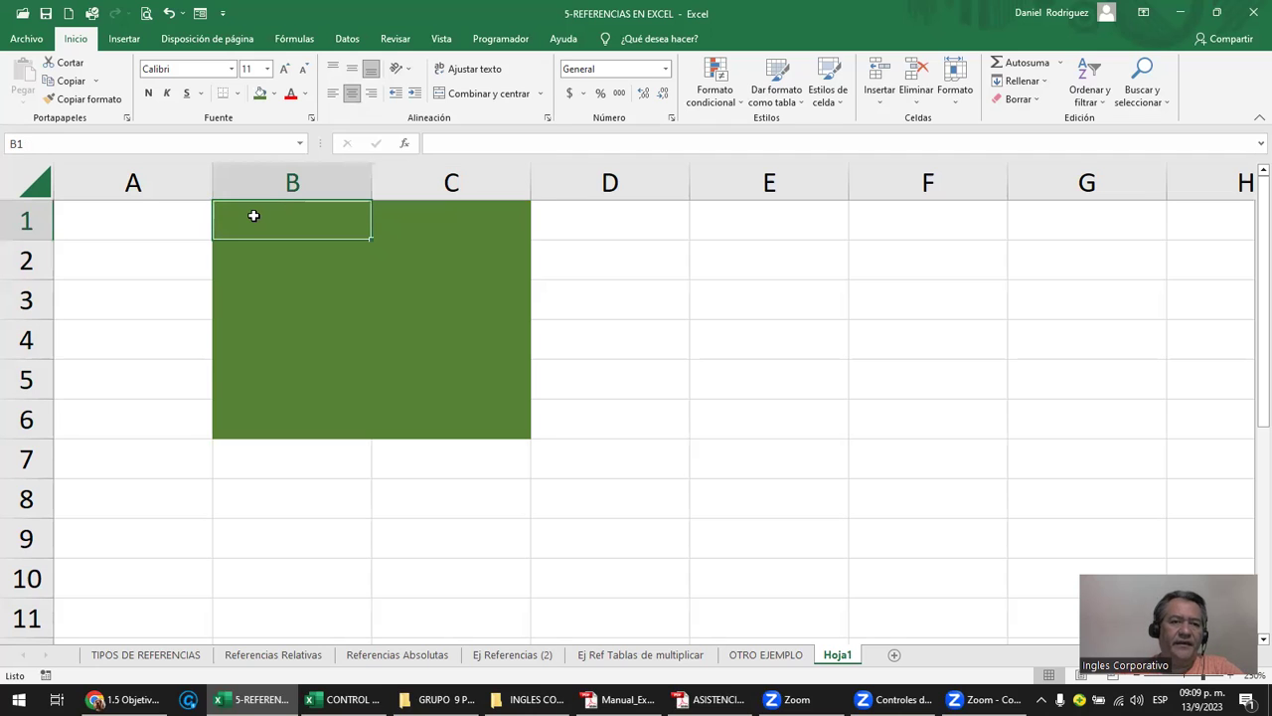
left_click_drag(253, 216, 437, 425)
left_click(633, 424)
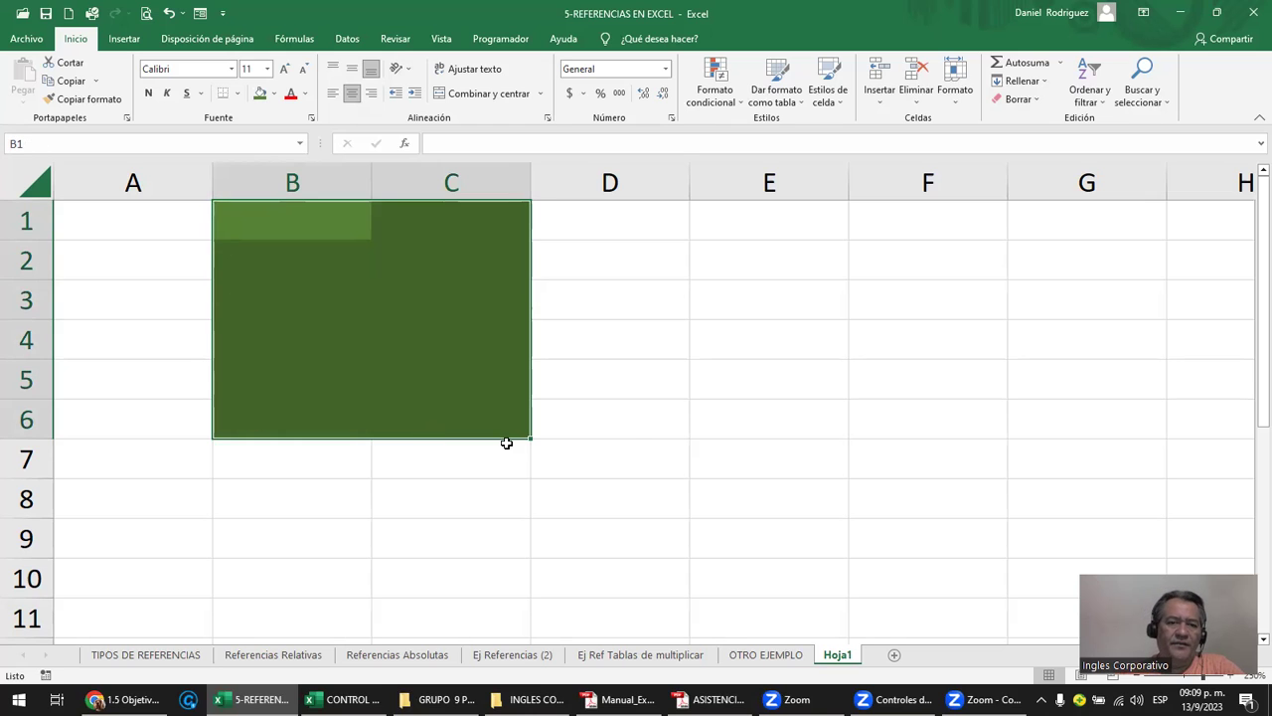
left_click(474, 425)
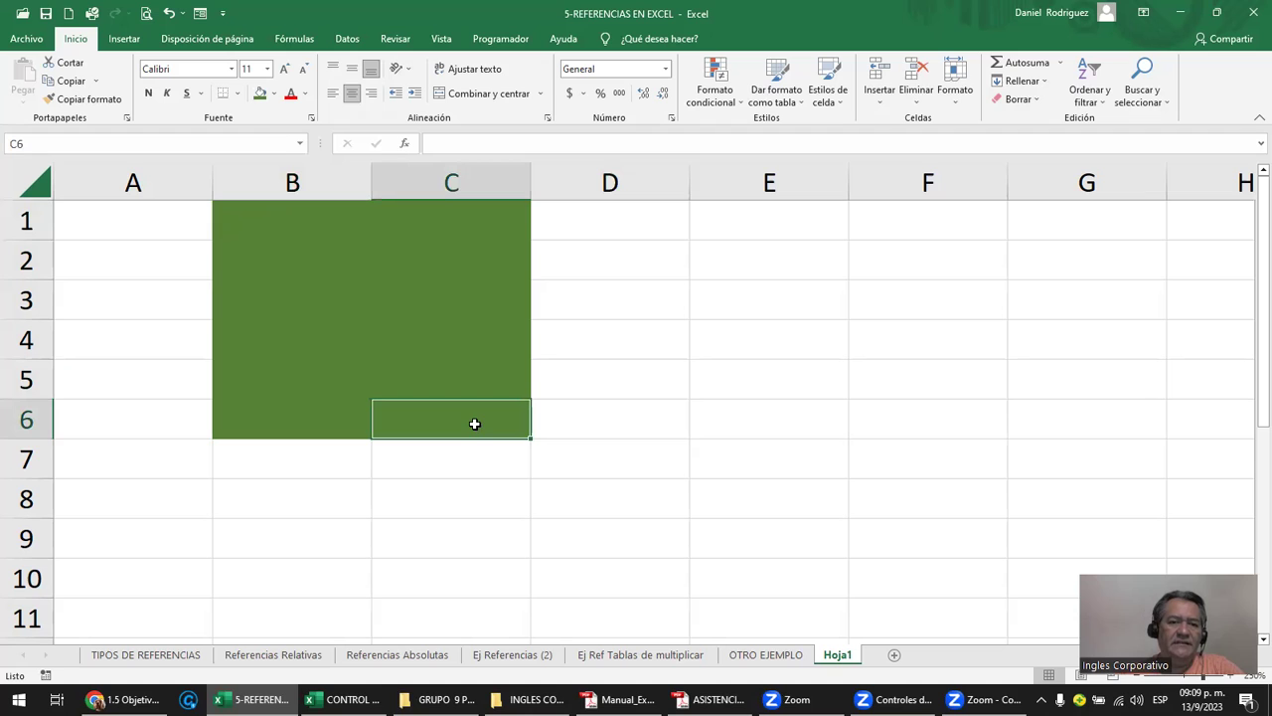
left_click(468, 219, "shift")
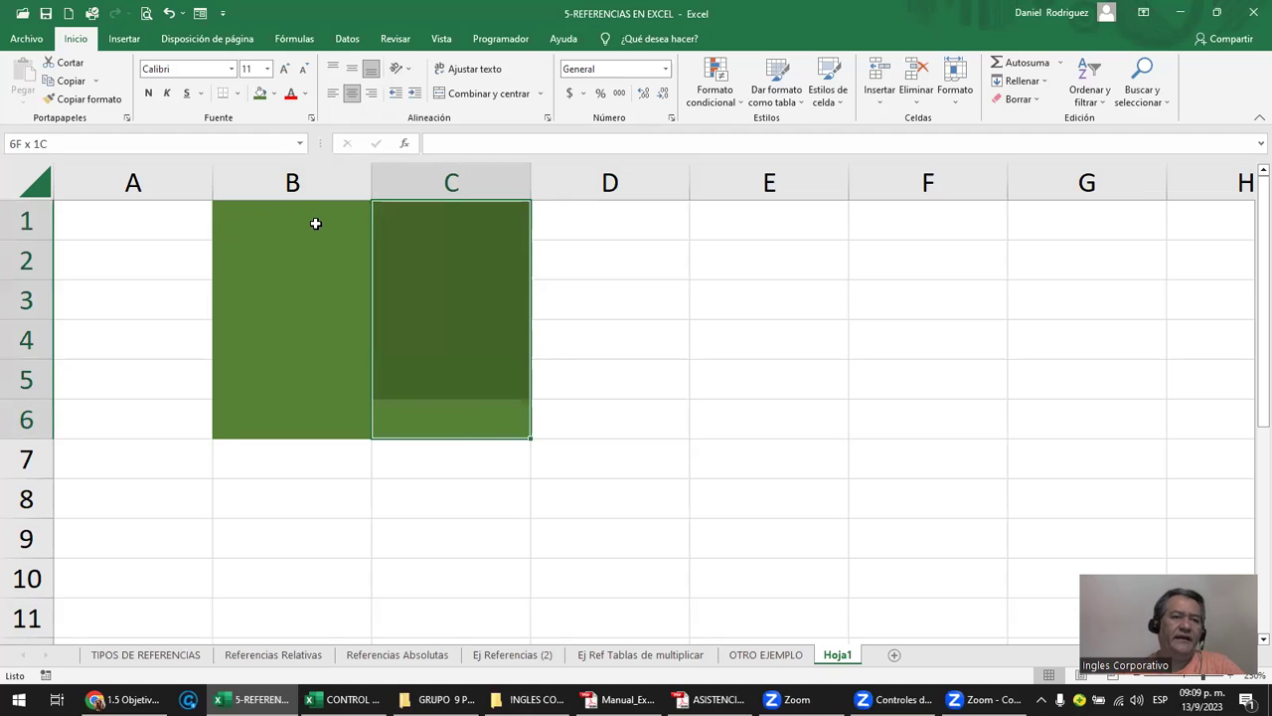
left_click_drag(315, 222, 315, 223)
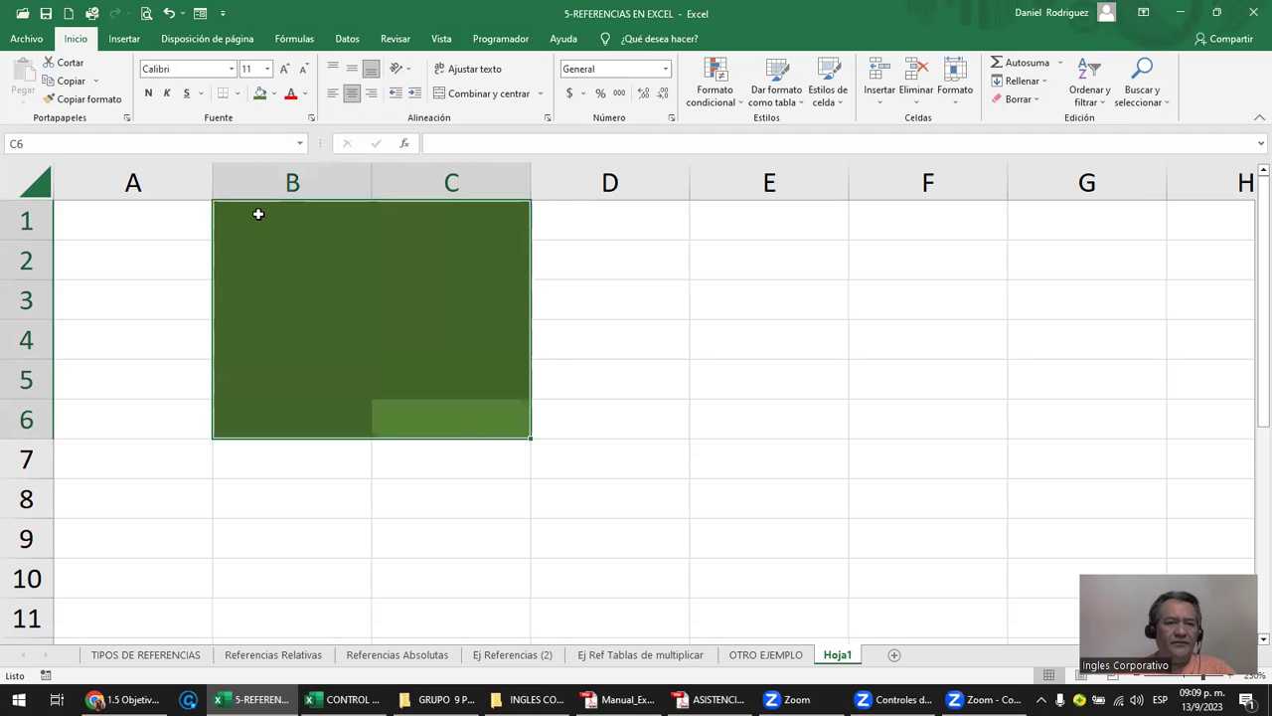
left_click(258, 214)
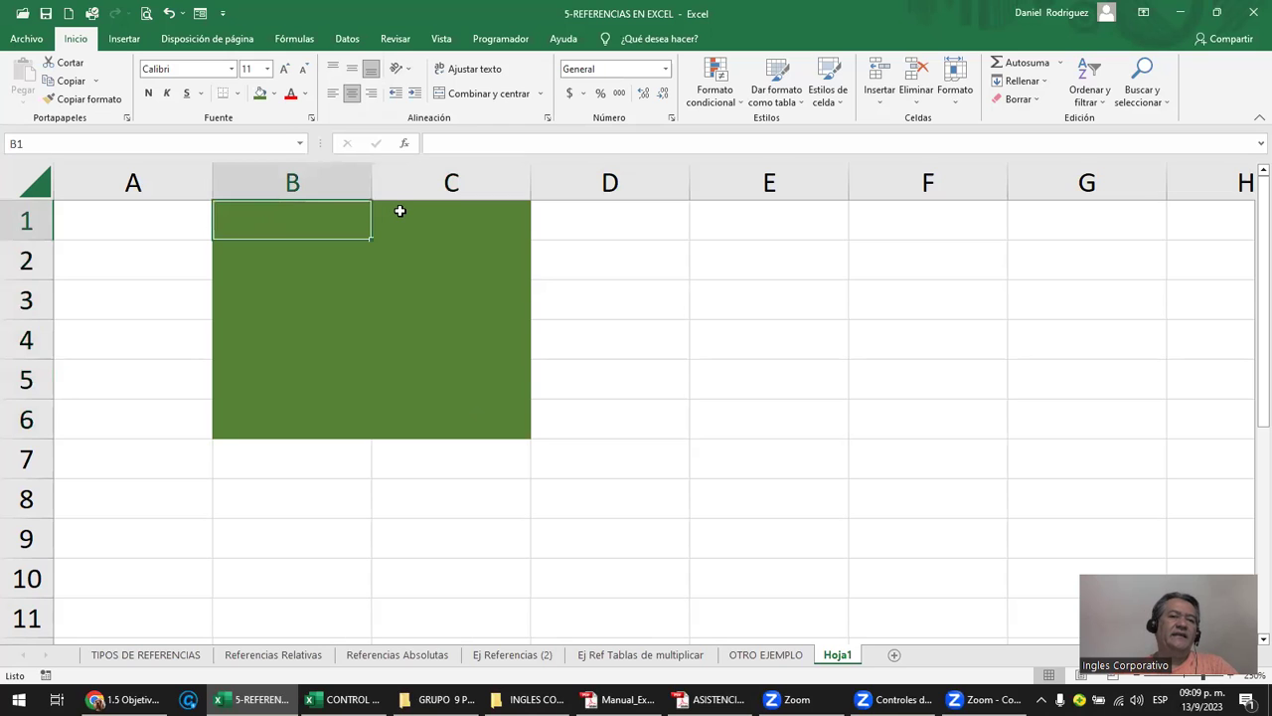
key("Right")
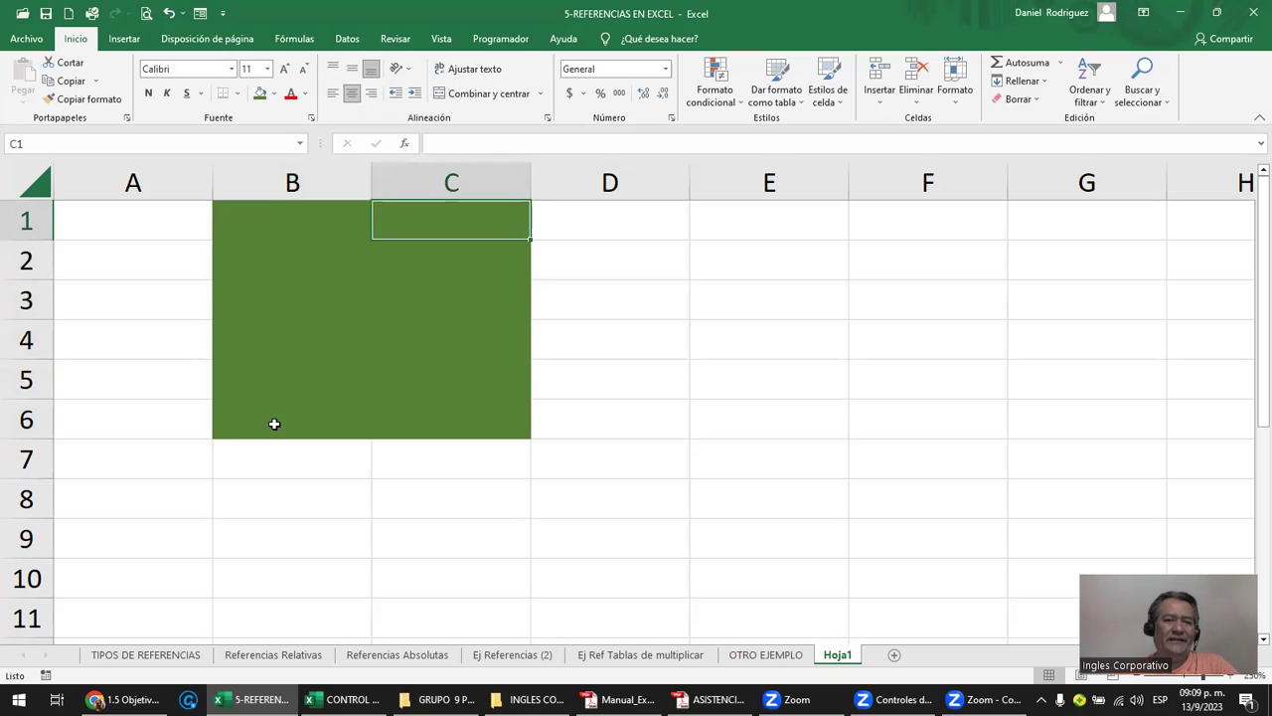
left_click(274, 423)
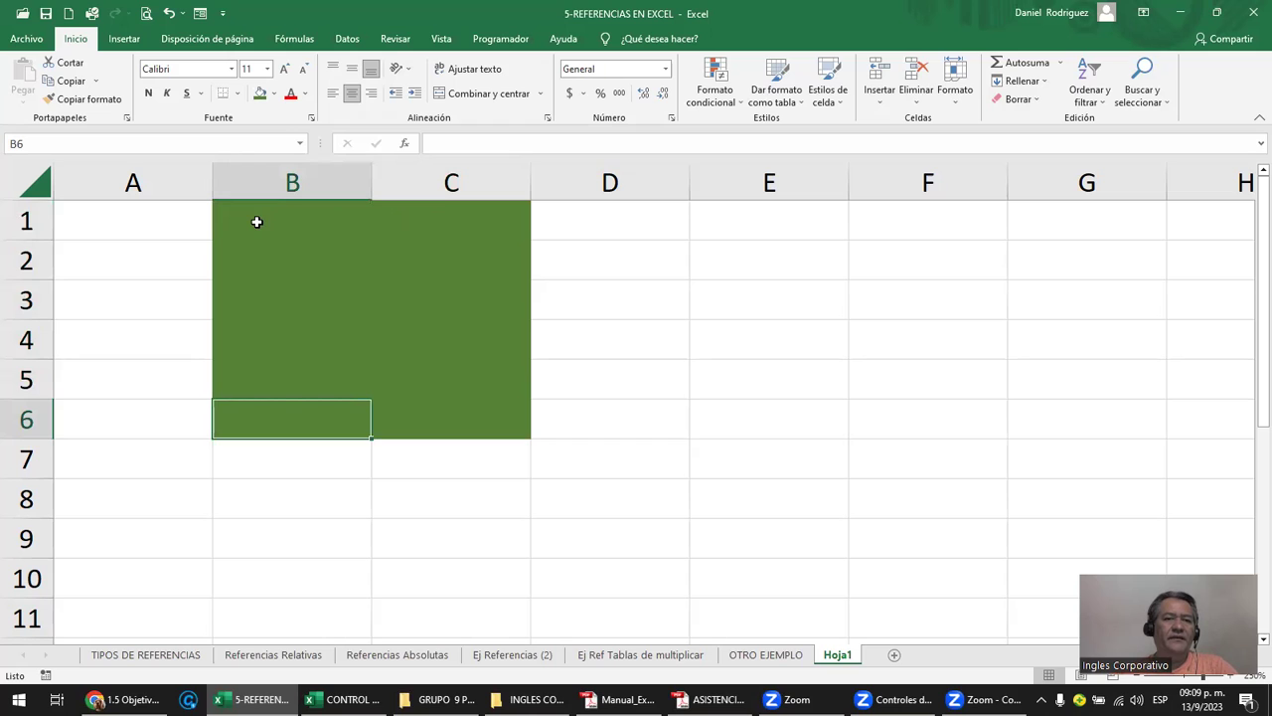
left_click_drag(256, 221, 543, 352)
left_click(306, 230)
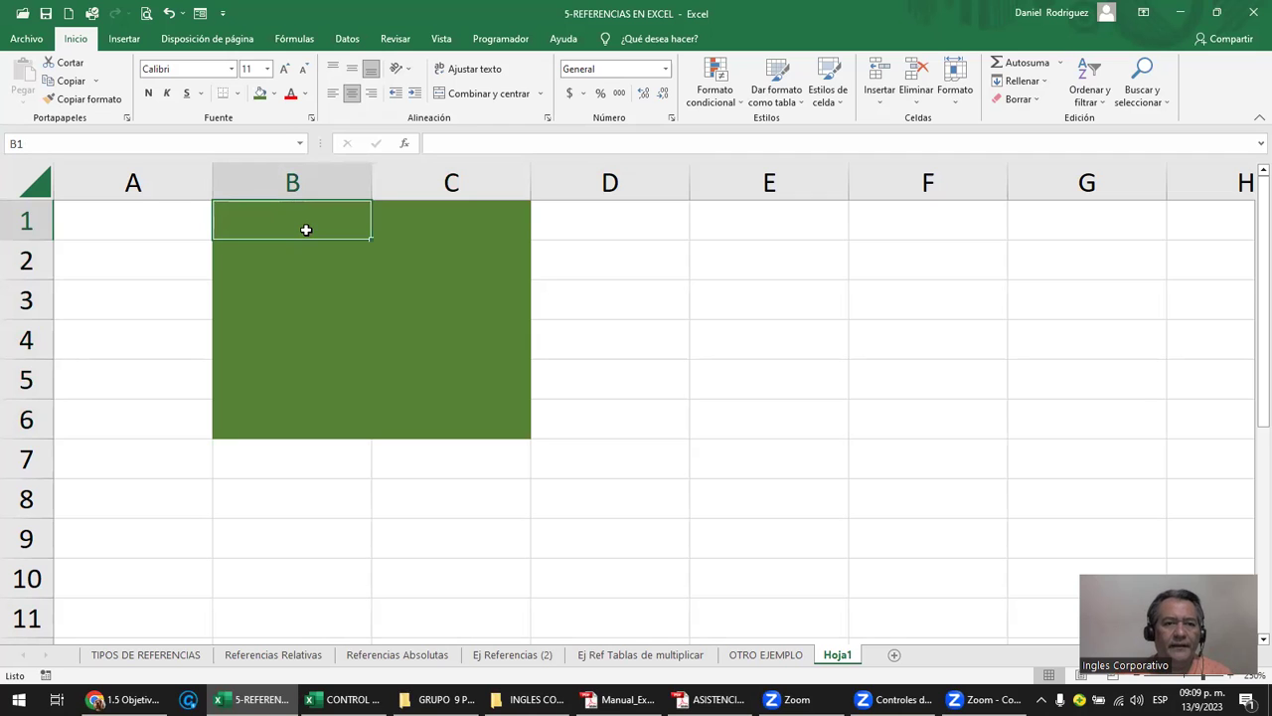
type("5")
key("Return")
left_click(306, 230)
key("ctrl+c")
key("Right")
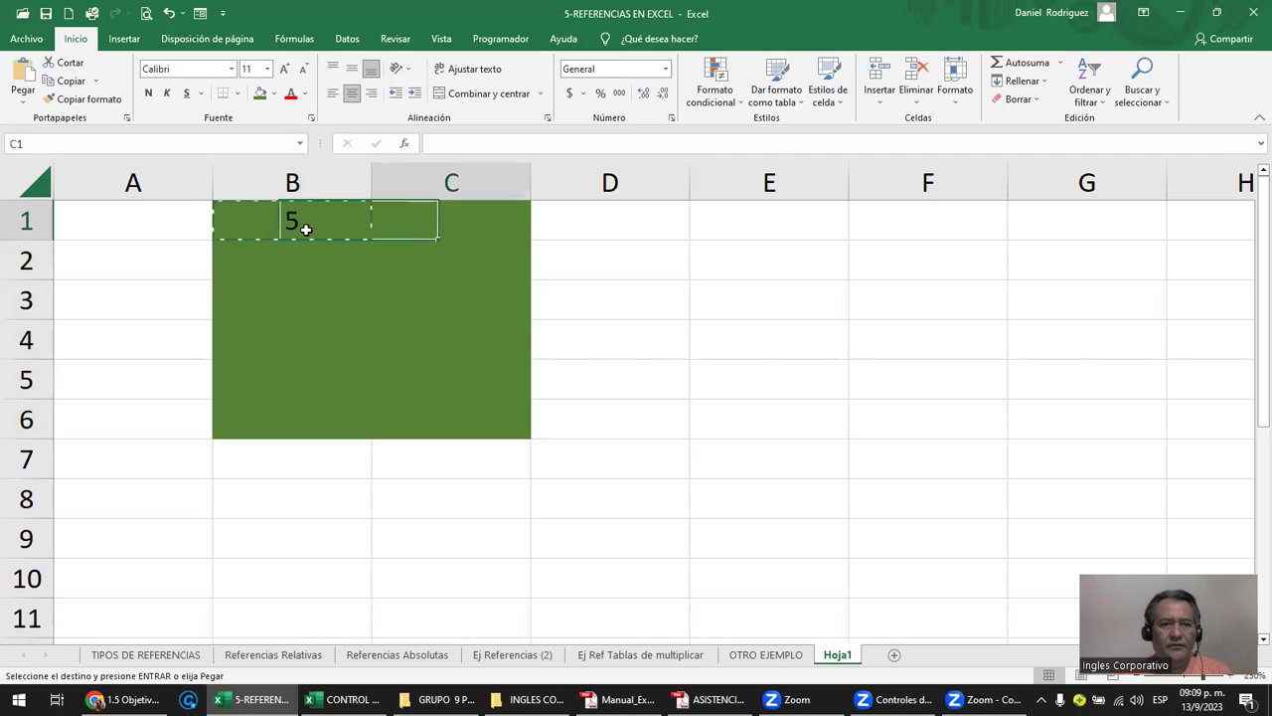
left_click(306, 230)
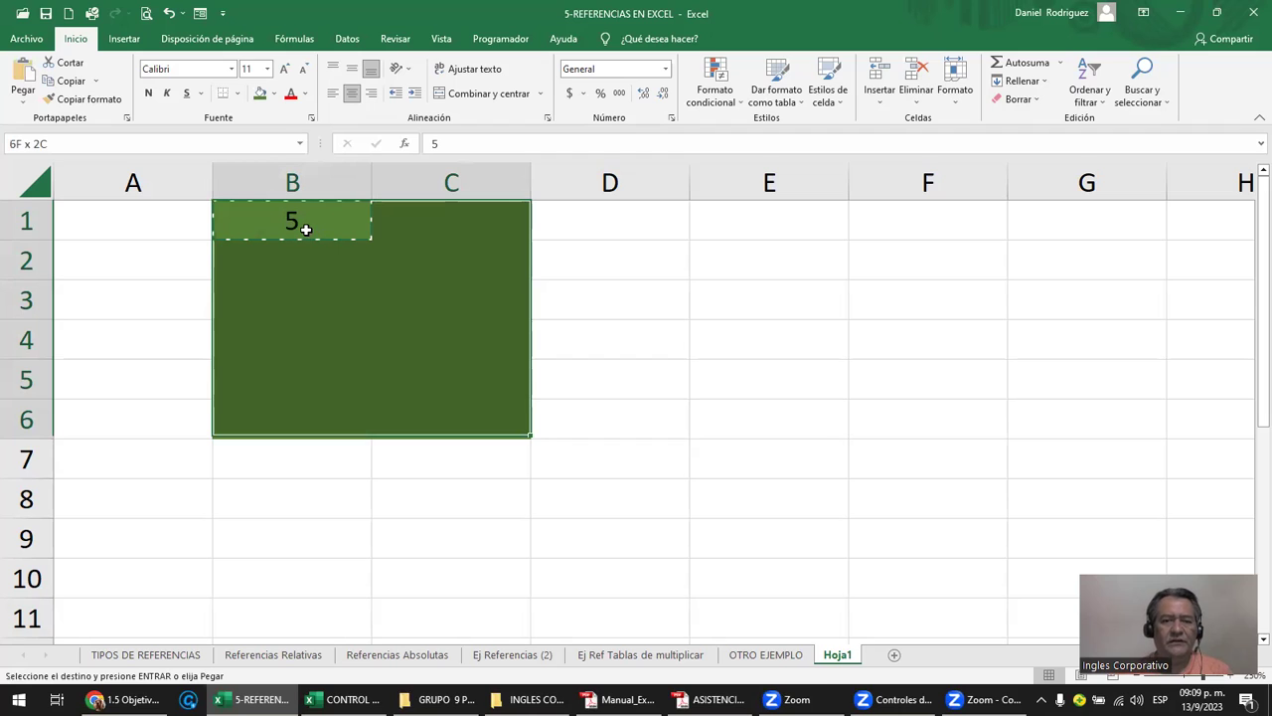
key("Return")
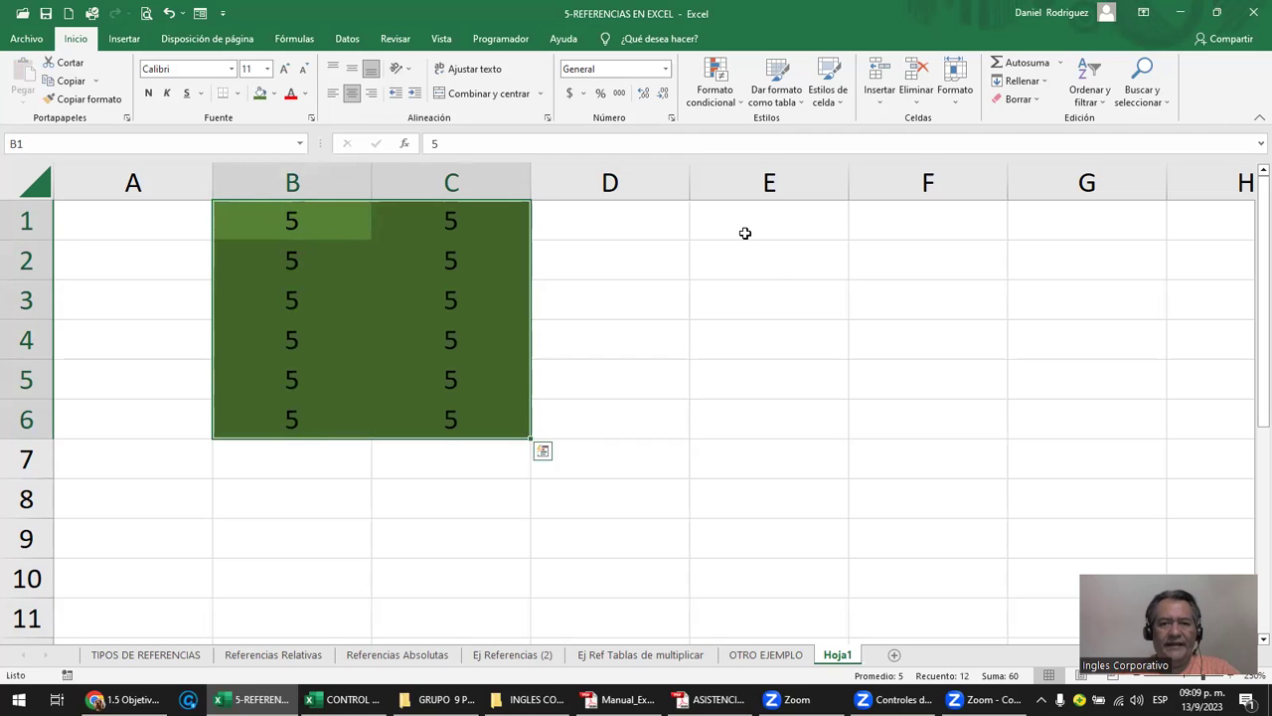
left_click(729, 264)
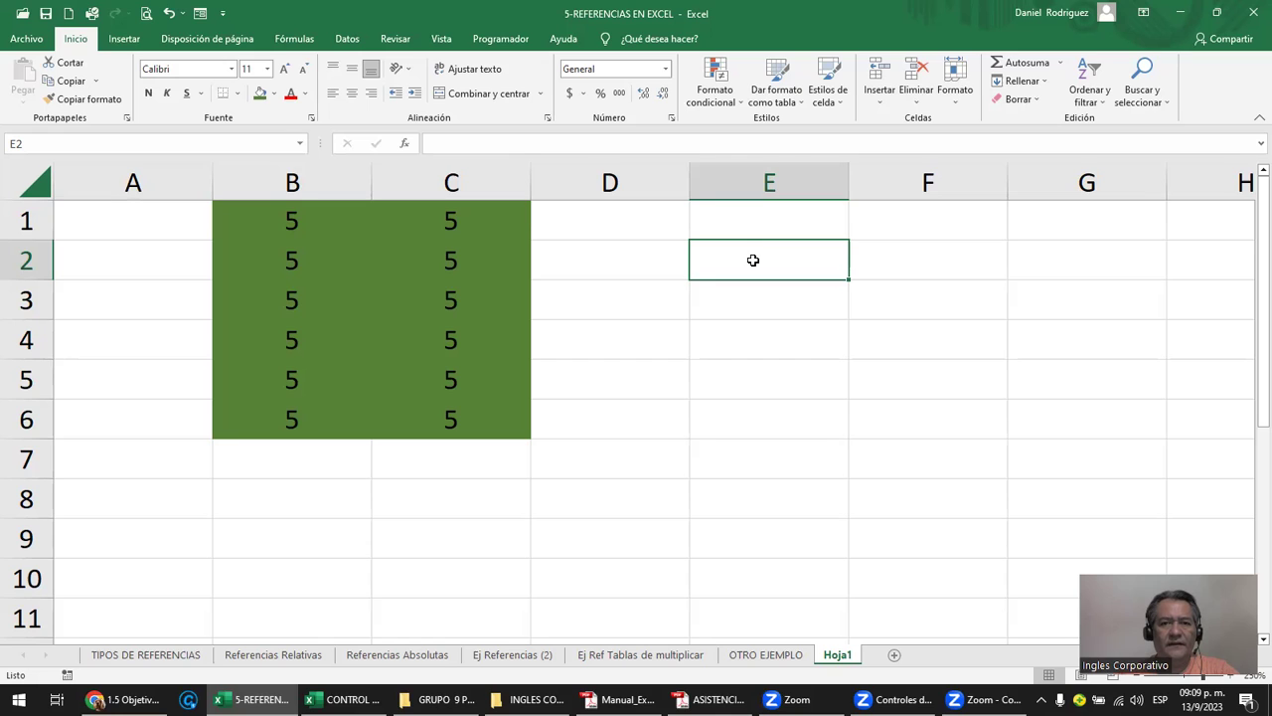
left_click(18, 145)
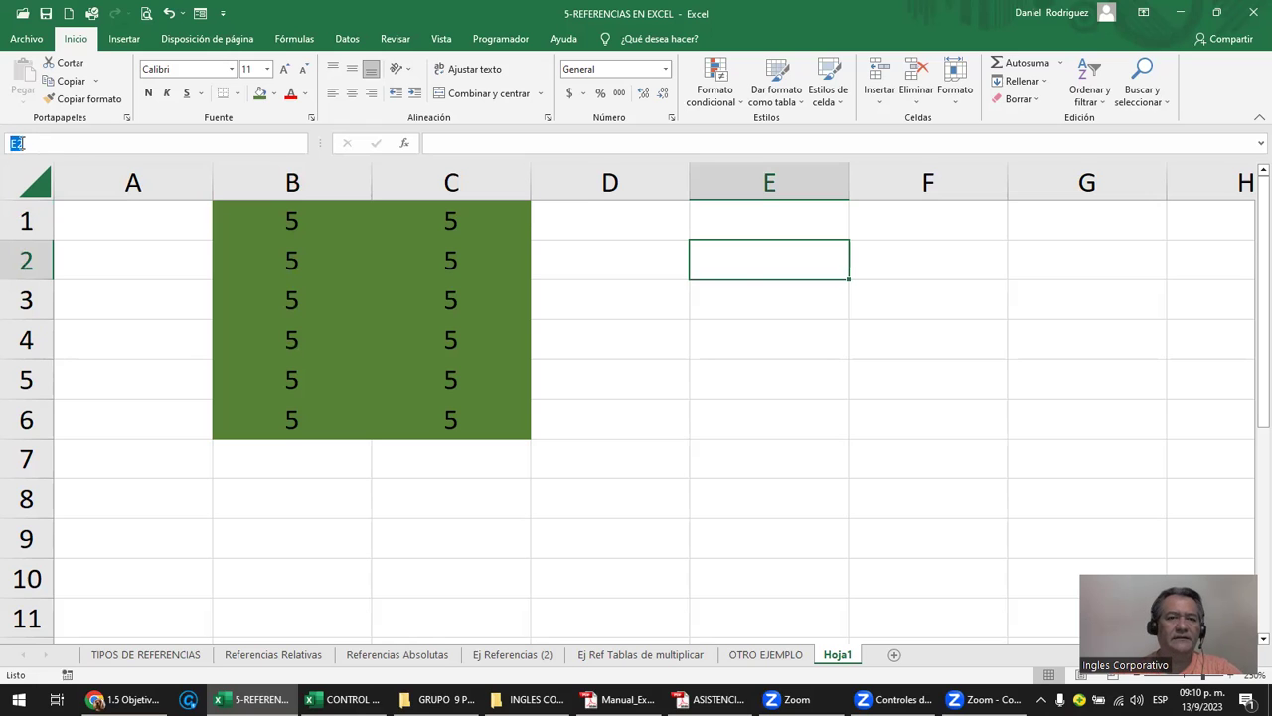
Enter =suma(B1:C6) in E2 to total the twelve 5s, giving 60.
left_click(749, 260)
type("=")
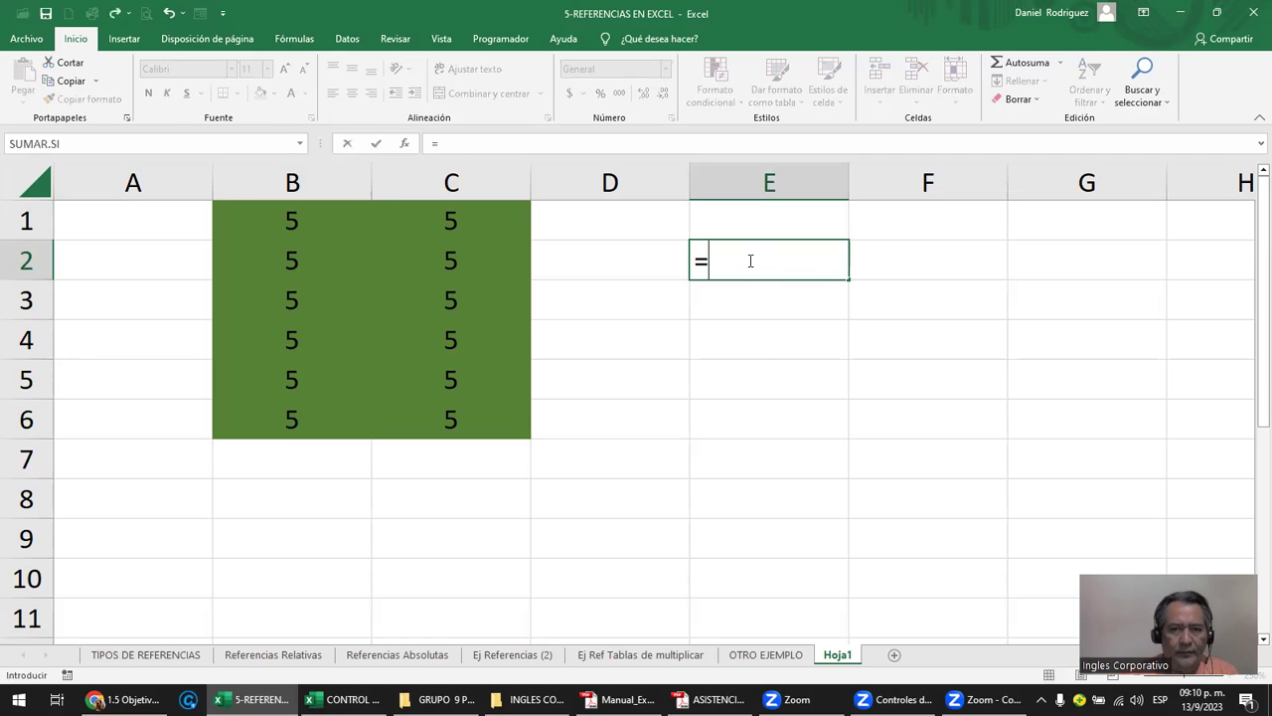
type("suma")
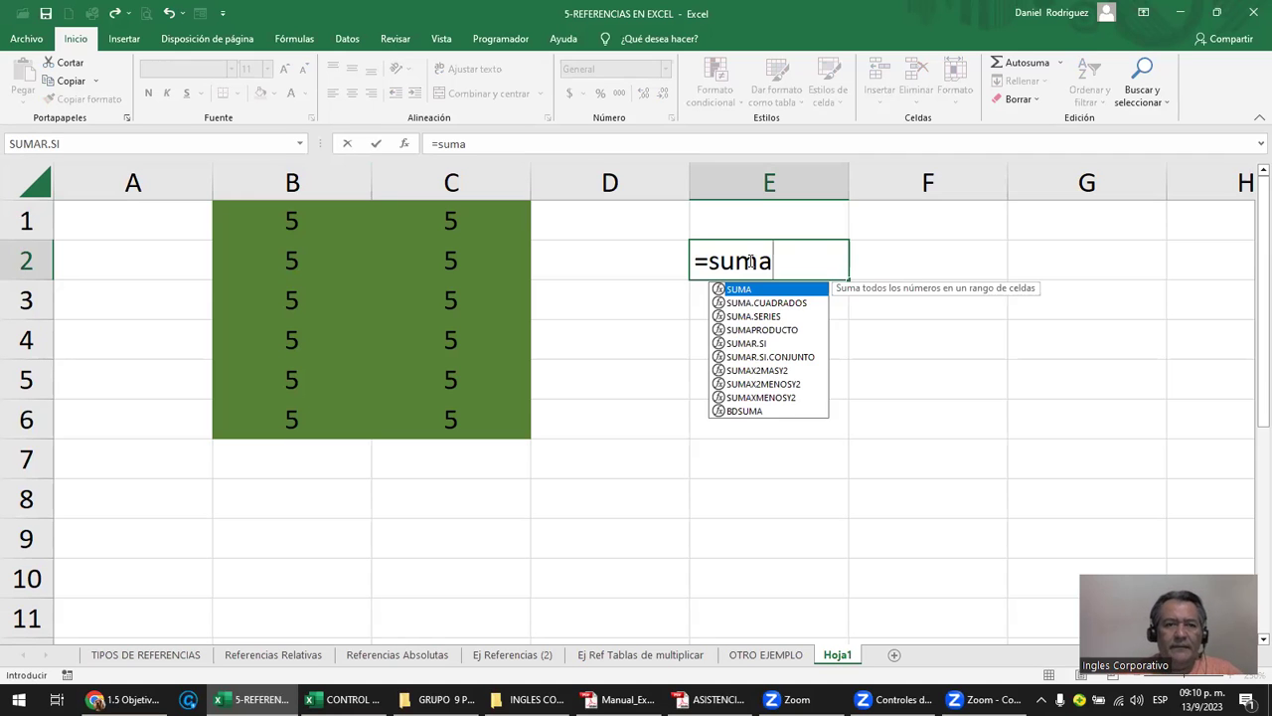
type("(")
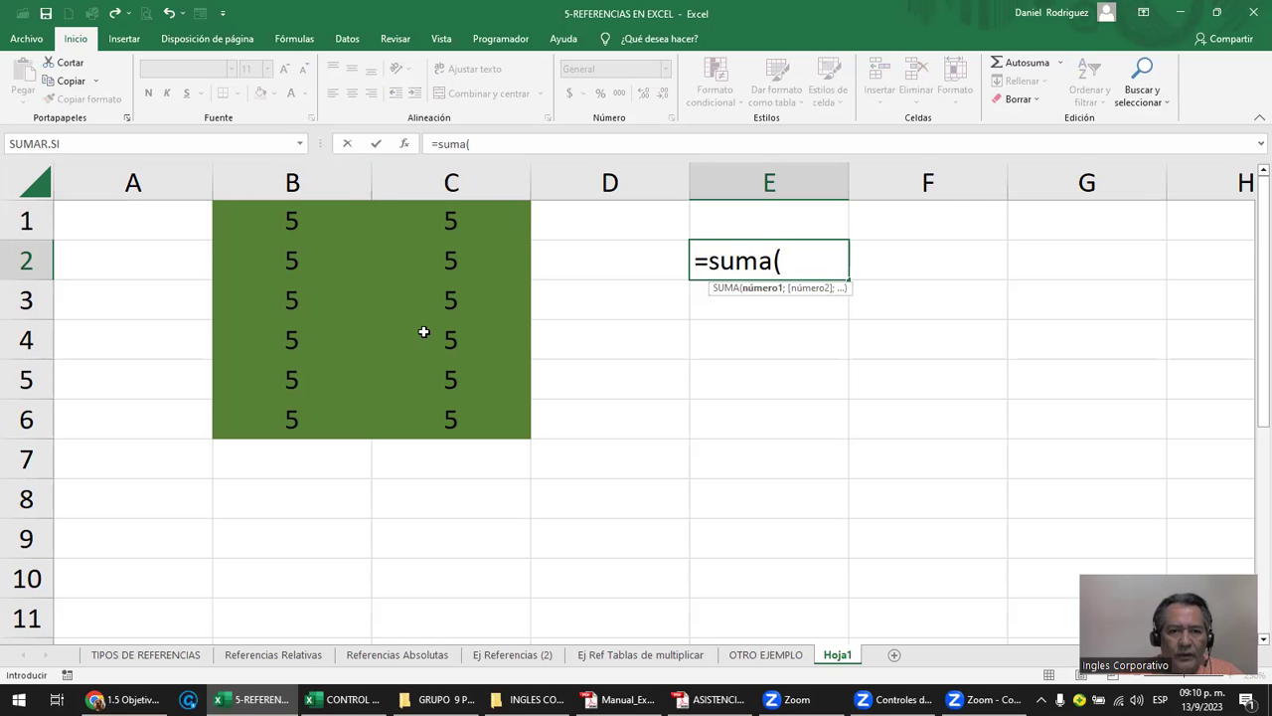
left_click_drag(293, 220, 442, 419)
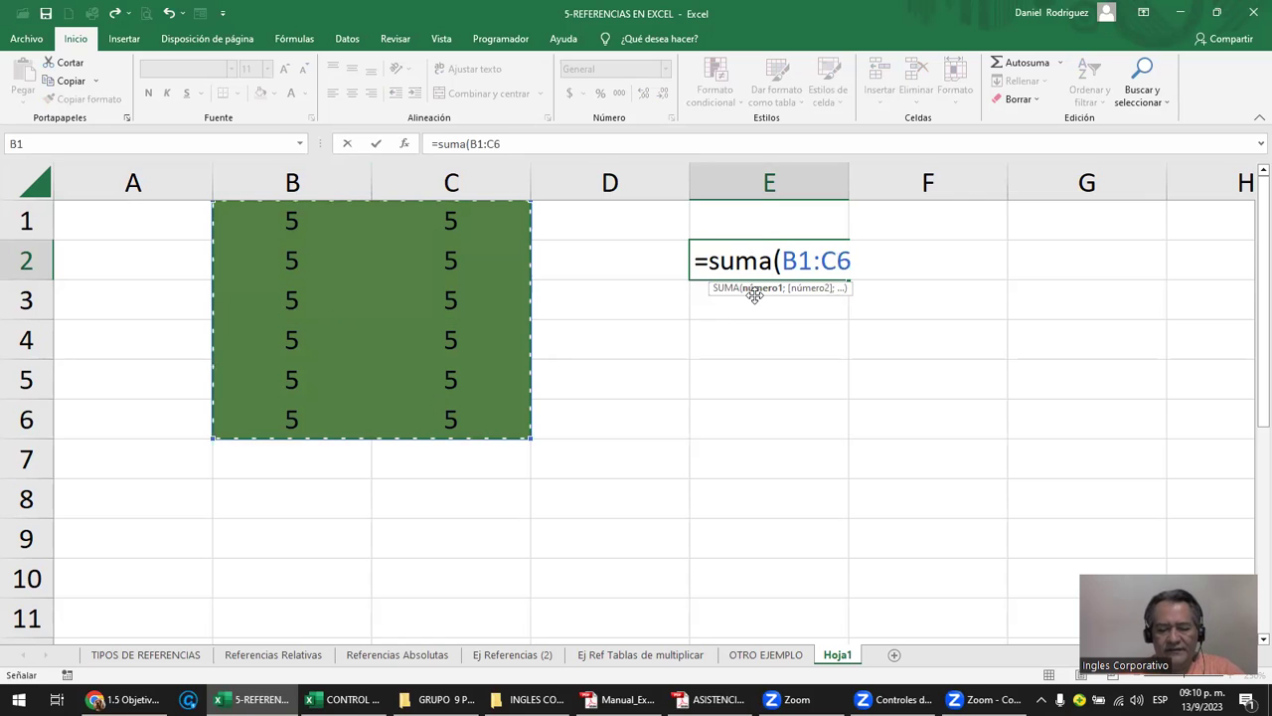
type(")")
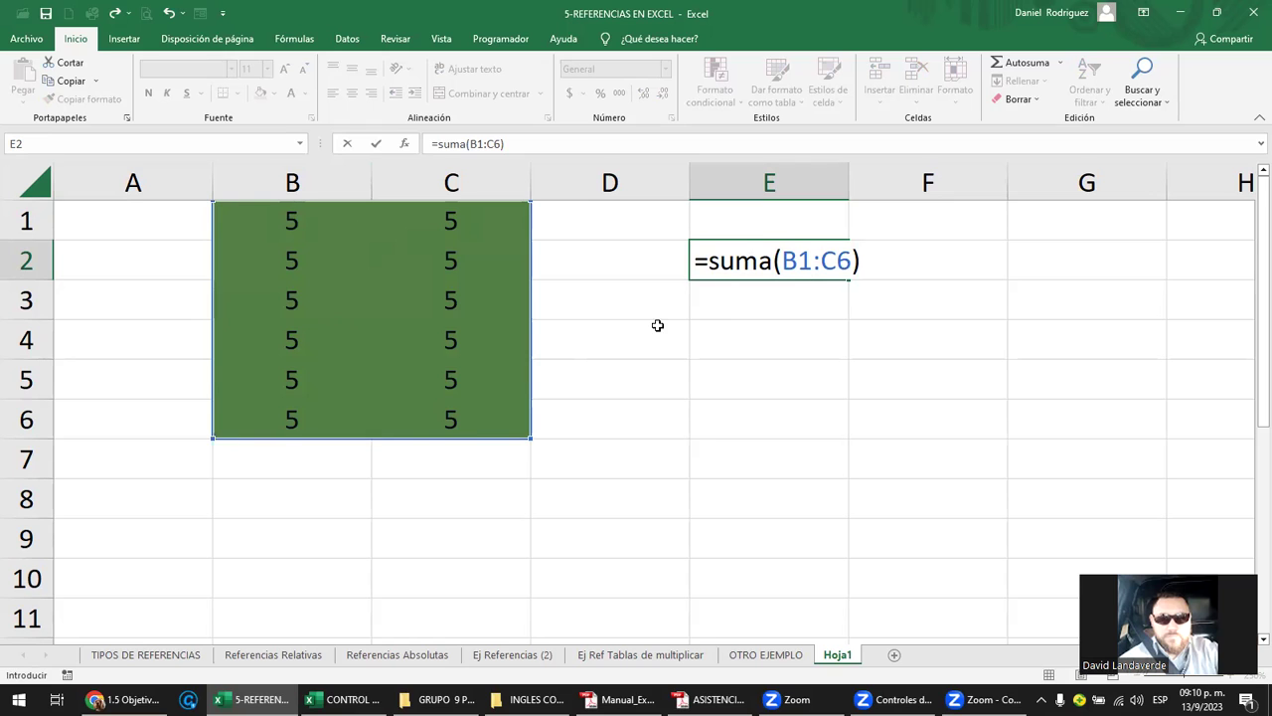
left_click_drag(784, 261, 848, 263)
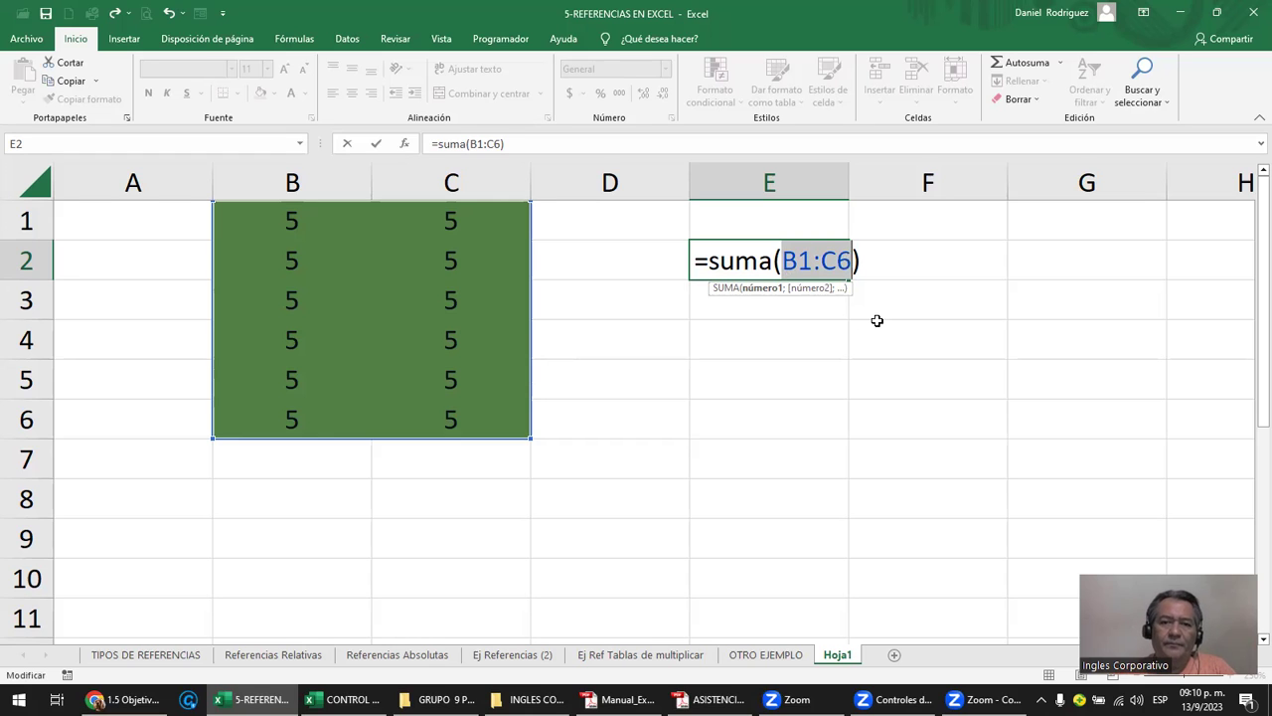
key("Return")
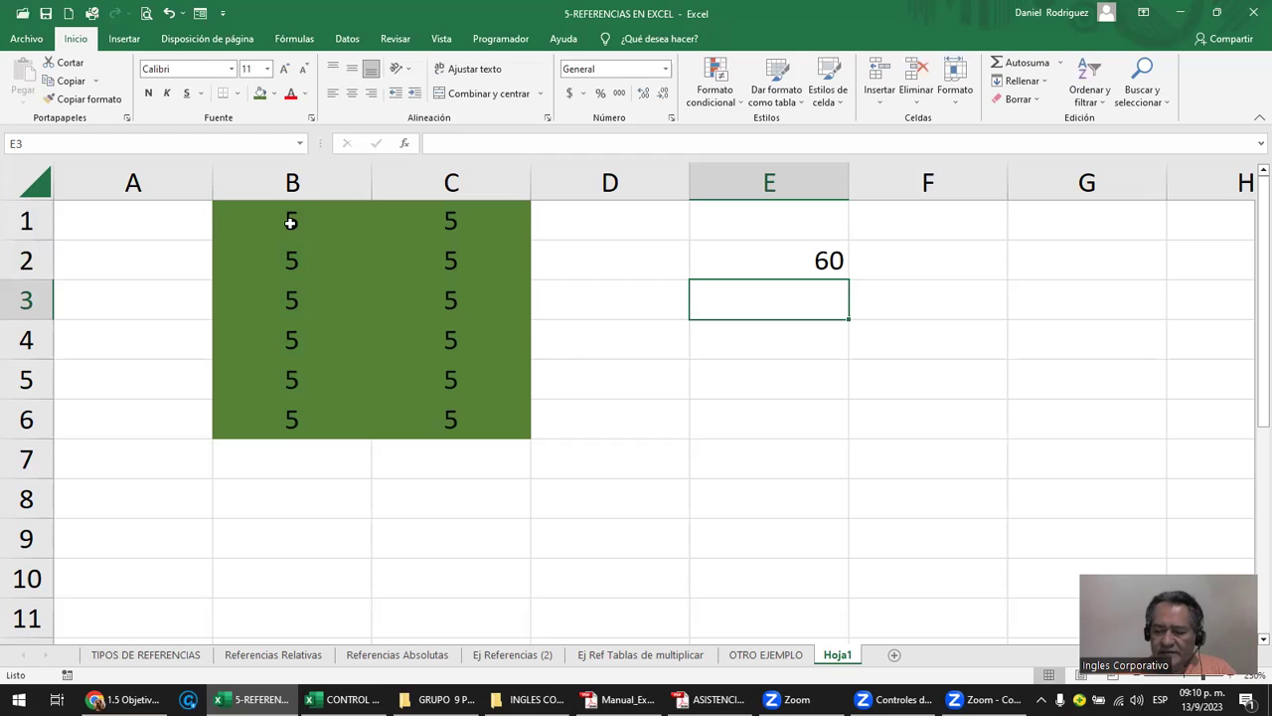
Enter 10, 5, 6 and 8 into B1 through B4.
left_click(288, 223)
type("10")
key("Return")
type("5")
key("Return")
type("6")
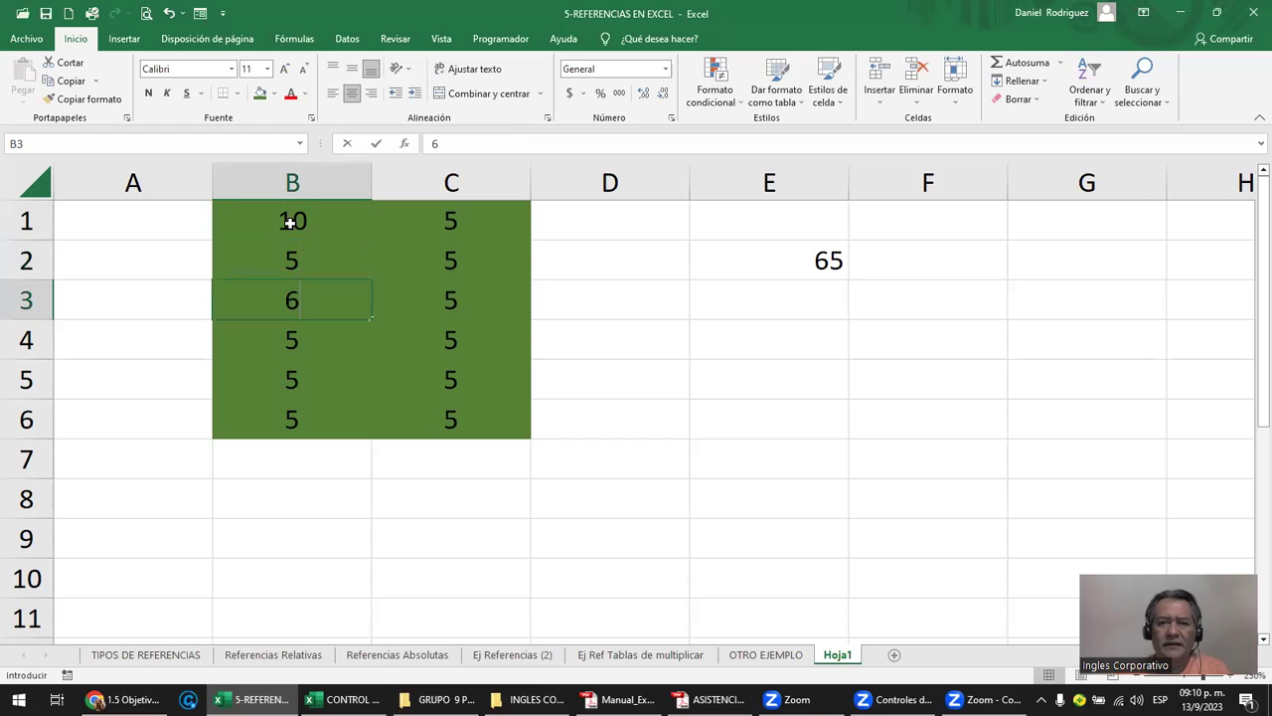
key("Return")
type("8")
key("Return")
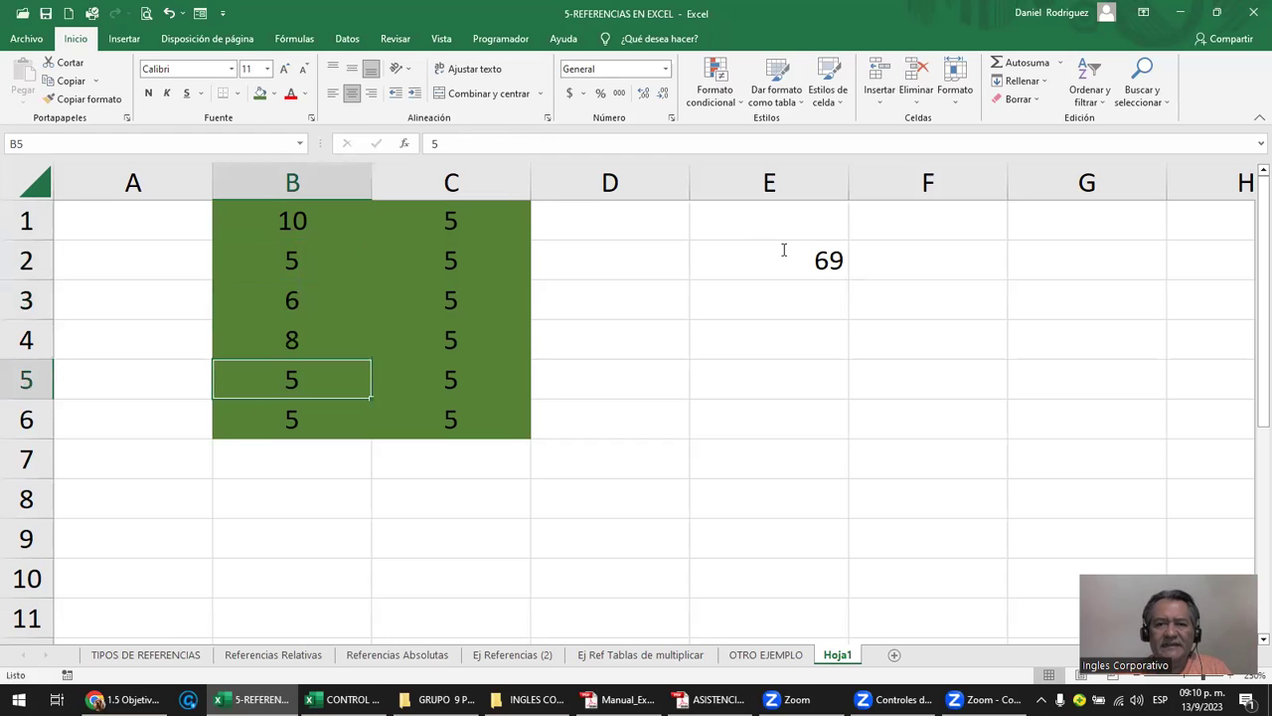
Review E2's =SUMA(B1:C6) formula, now totalling 69.
double_click(783, 250)
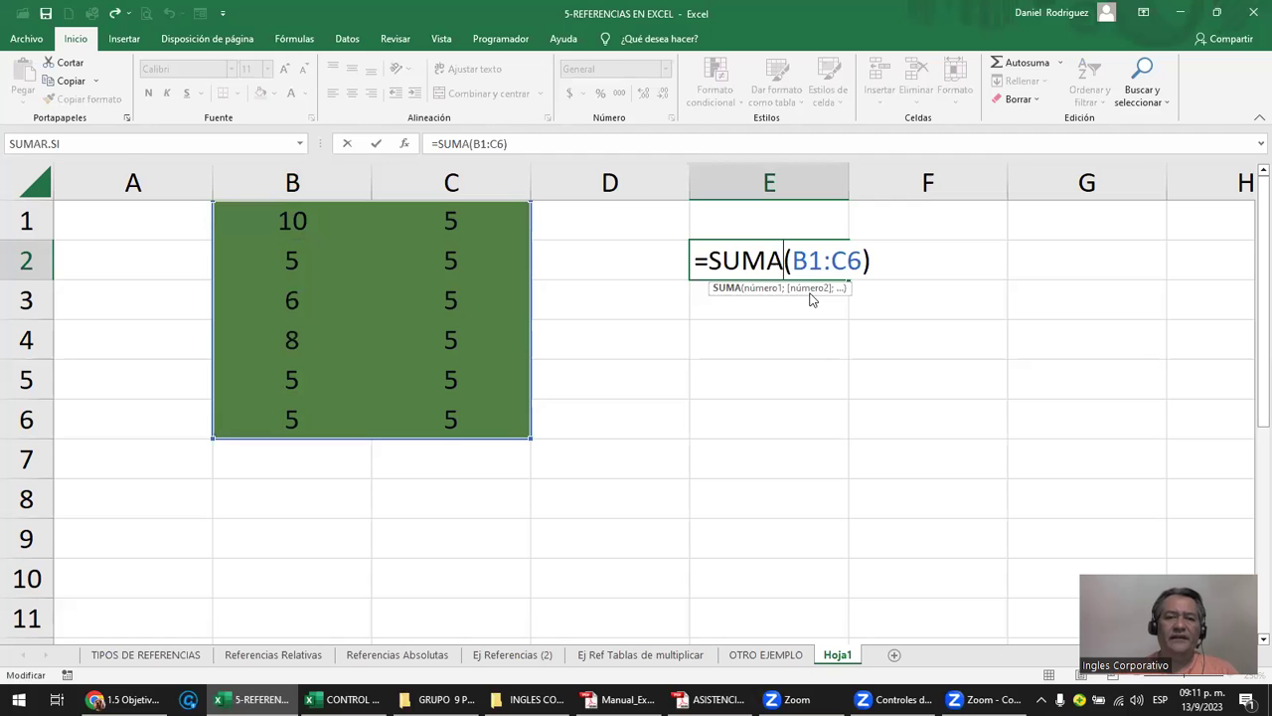
key("Return")
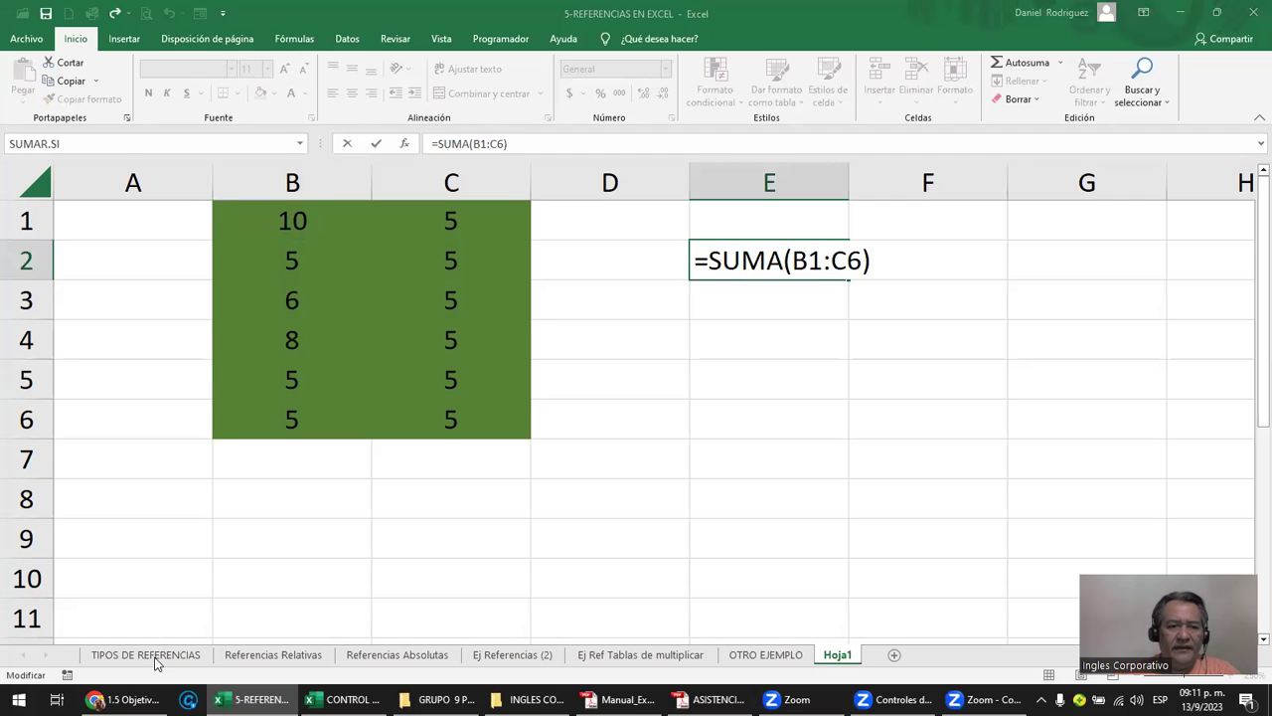
key("F2")
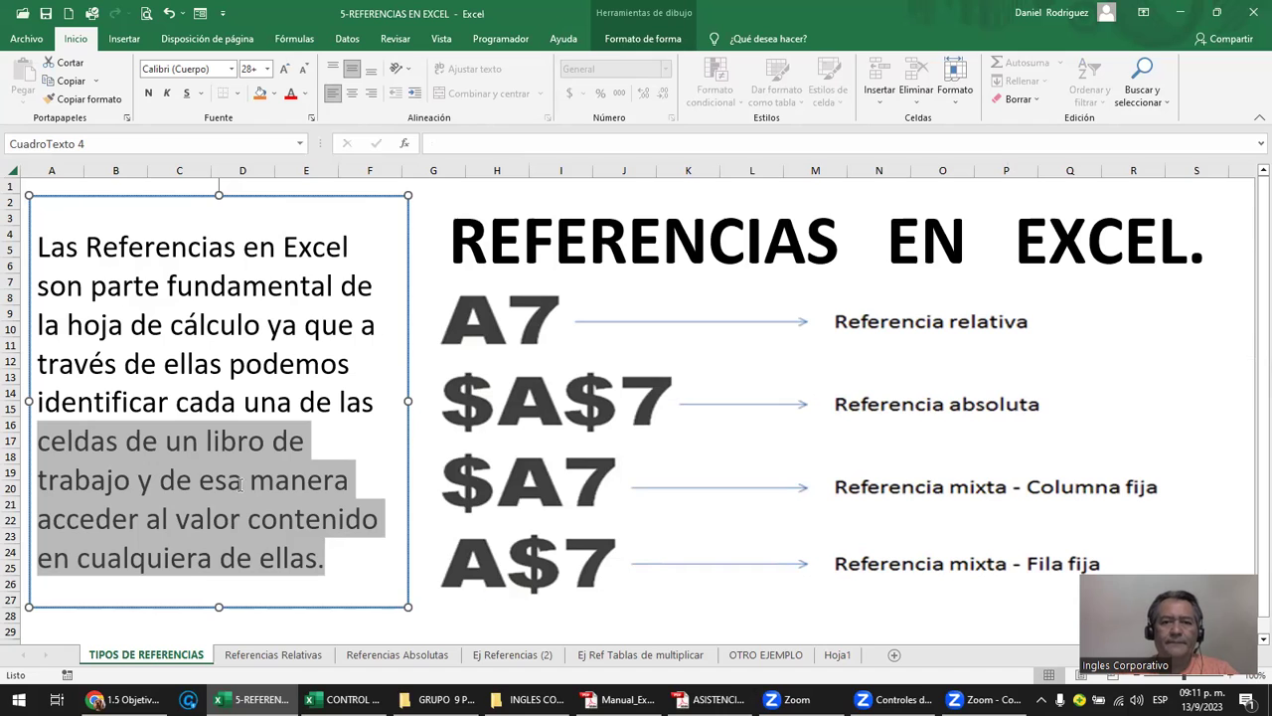
left_click(240, 484)
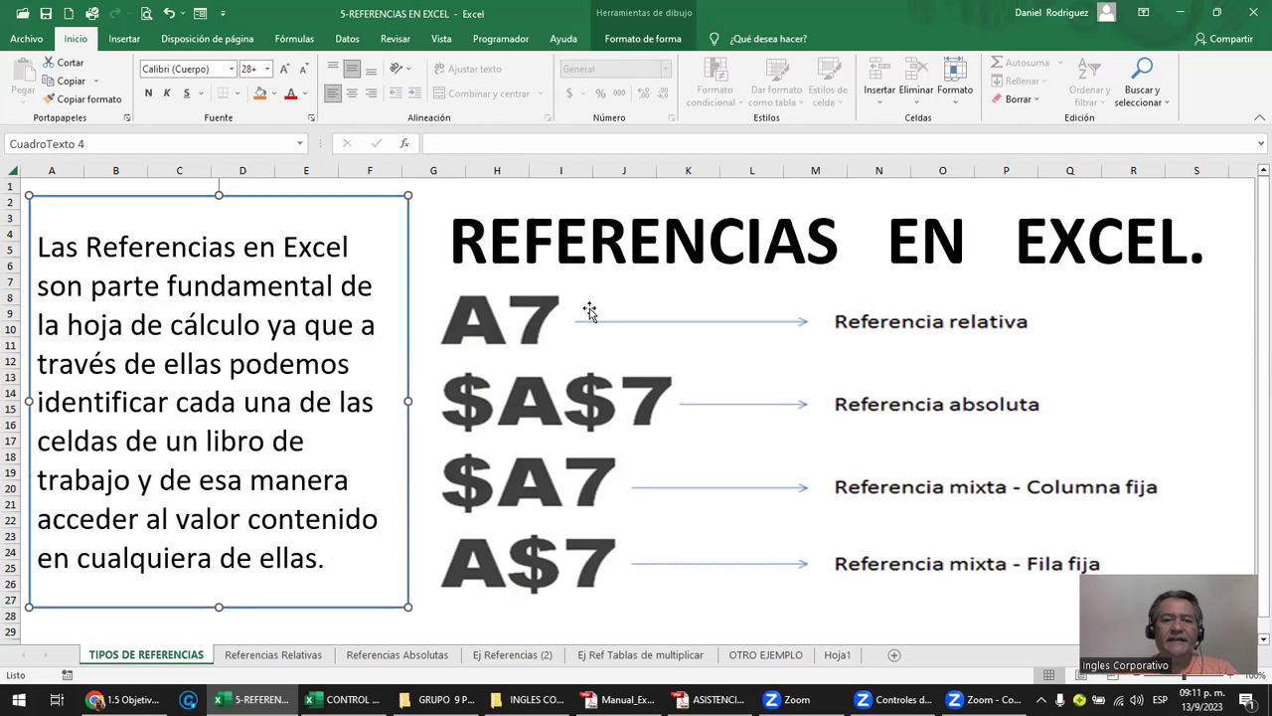
left_click(846, 659)
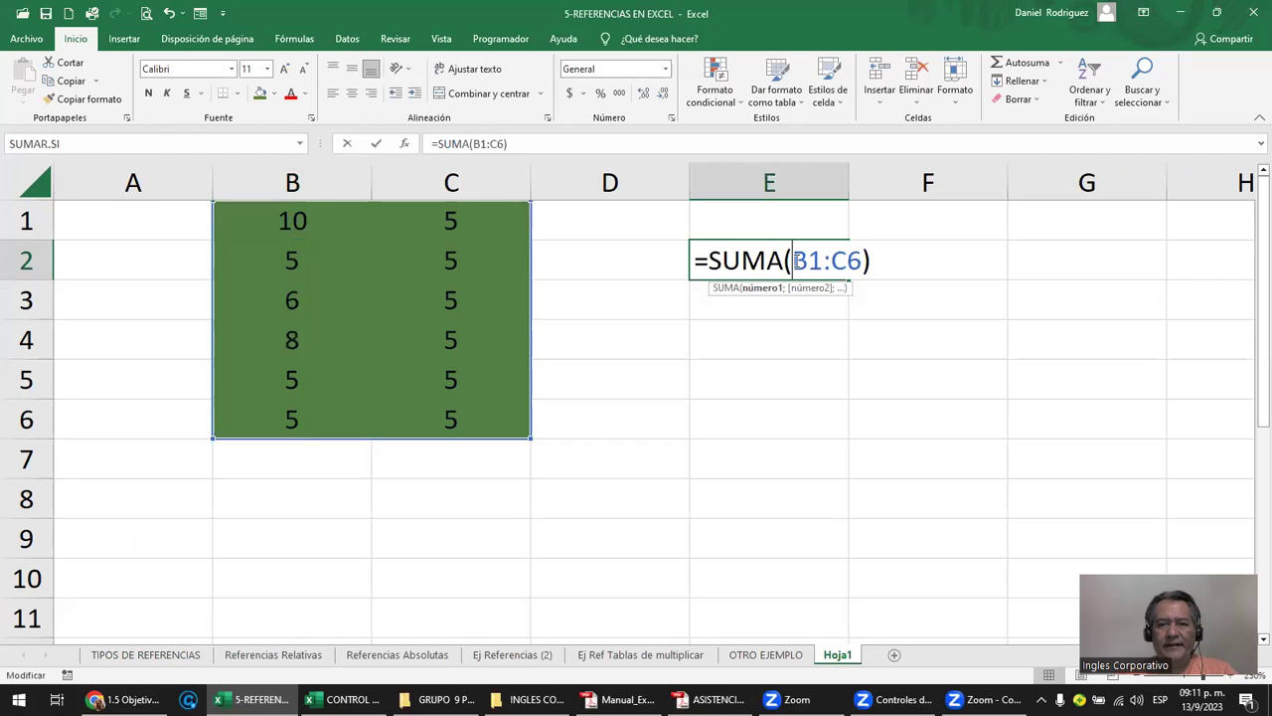
Point out the B1 and C6 references in E2's formula, leave it unchanged, and go to TIPOS DE REFERENCIAS.
double_click(819, 260)
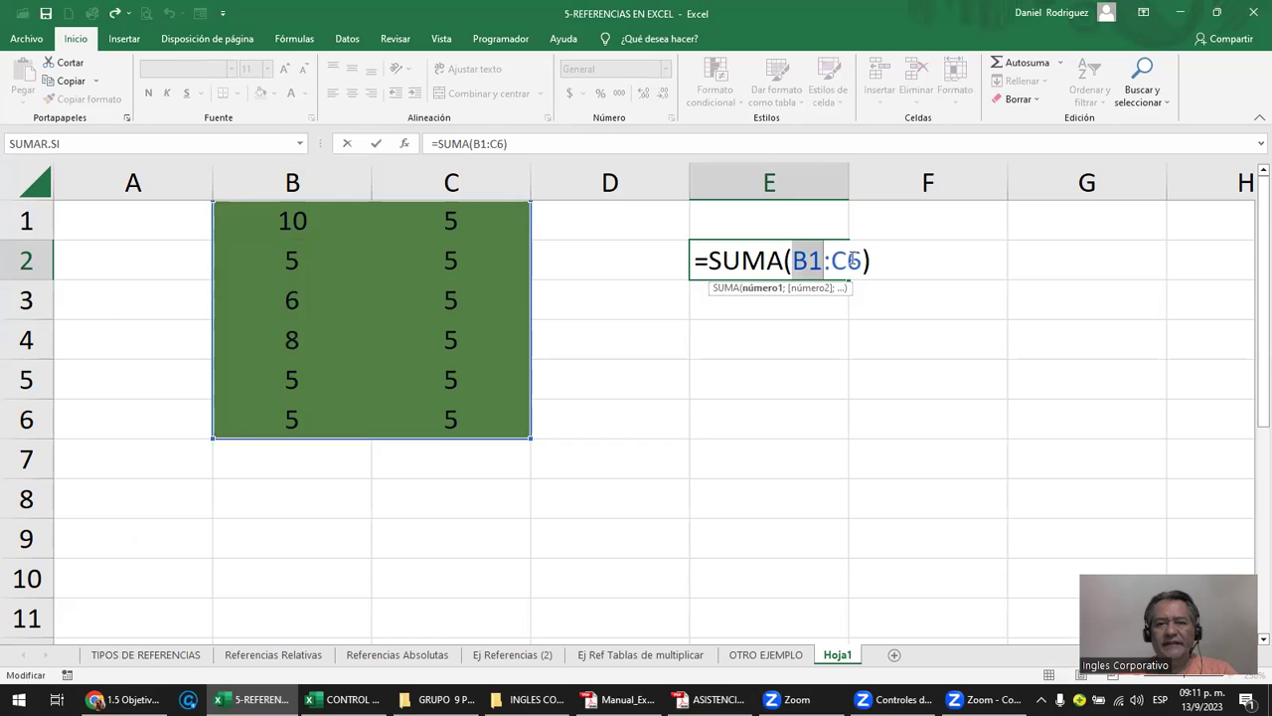
double_click(852, 260)
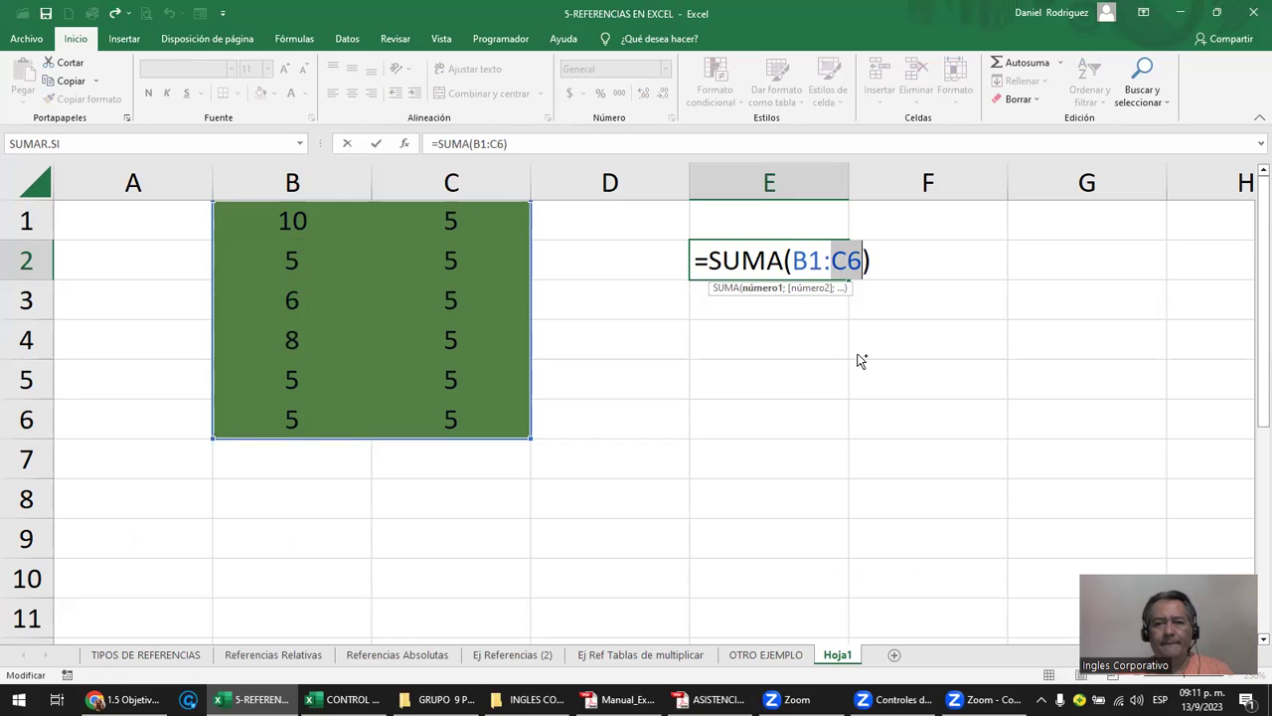
left_click(857, 356)
key("Escape")
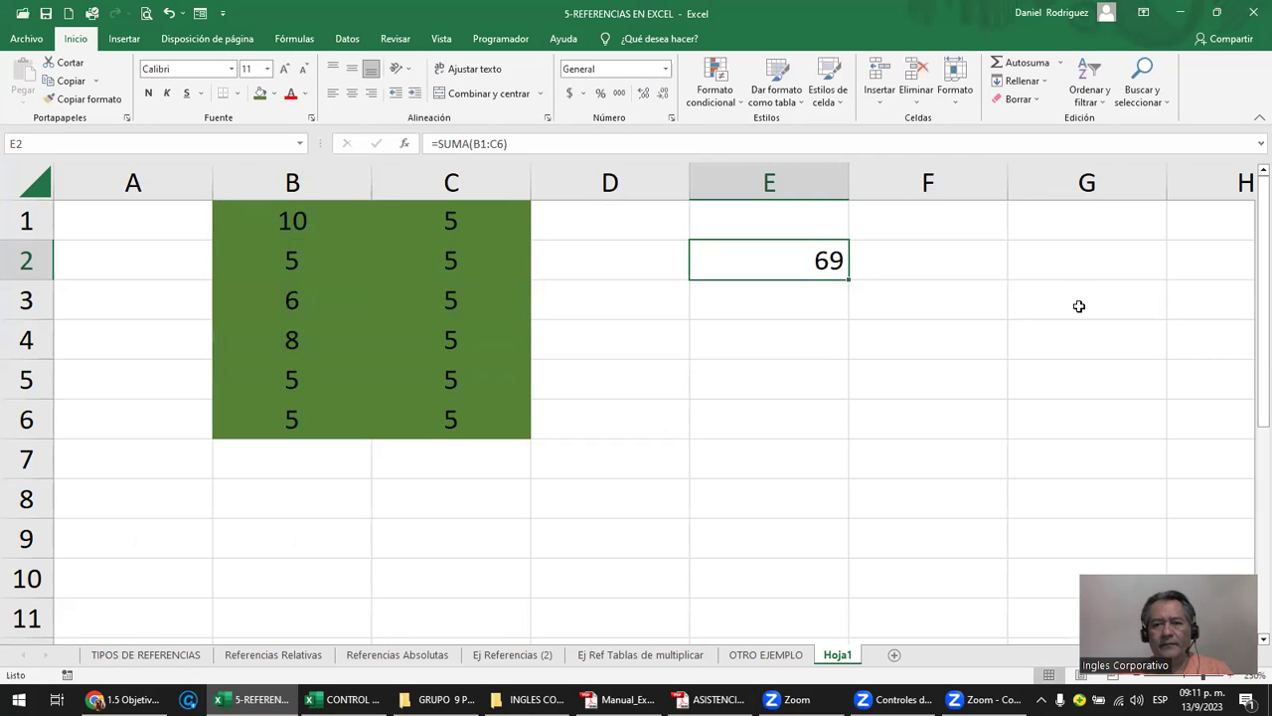
scroll(1078, 304, "up", 2, "ctrl")
double_click(1049, 298)
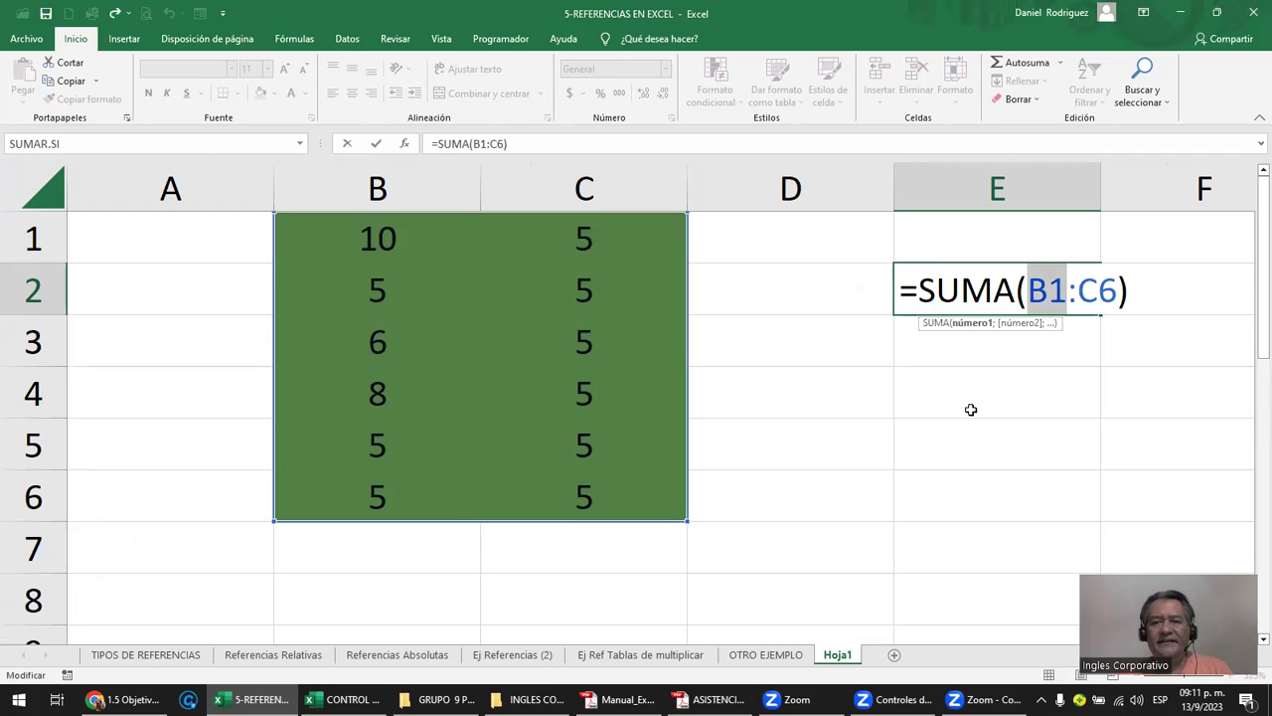
key("Escape")
left_click(161, 656)
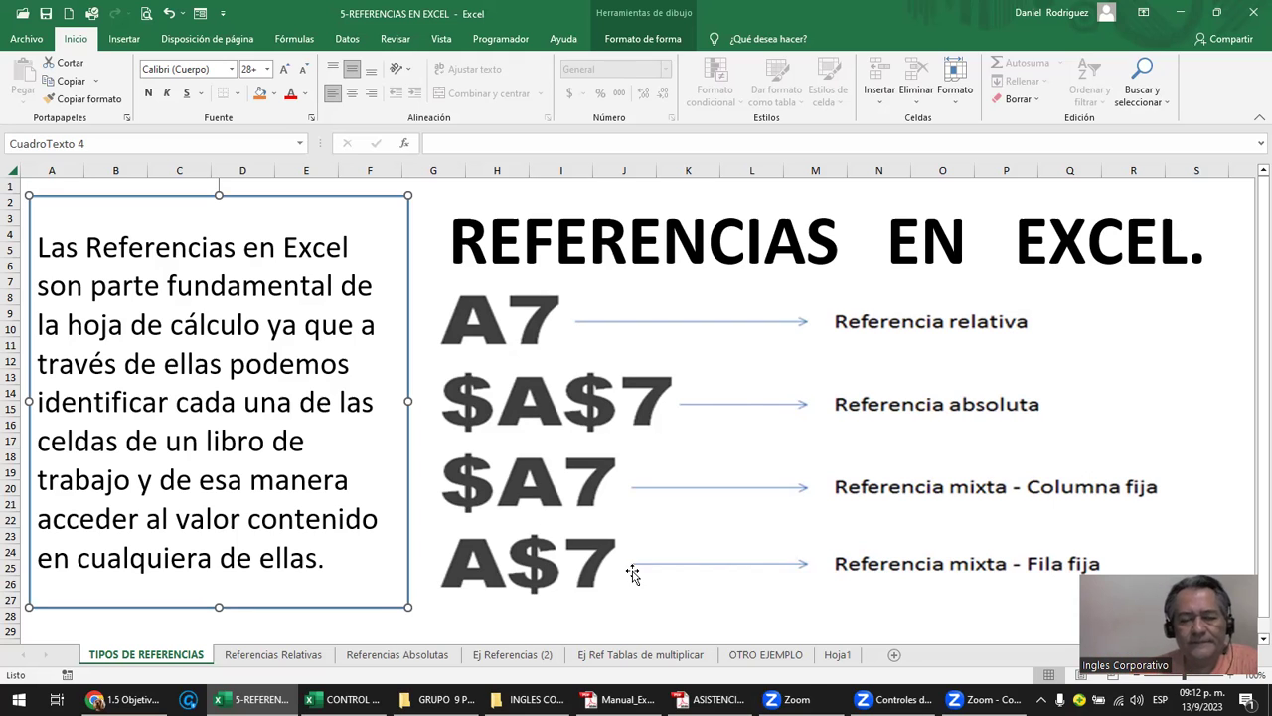
left_click(288, 656)
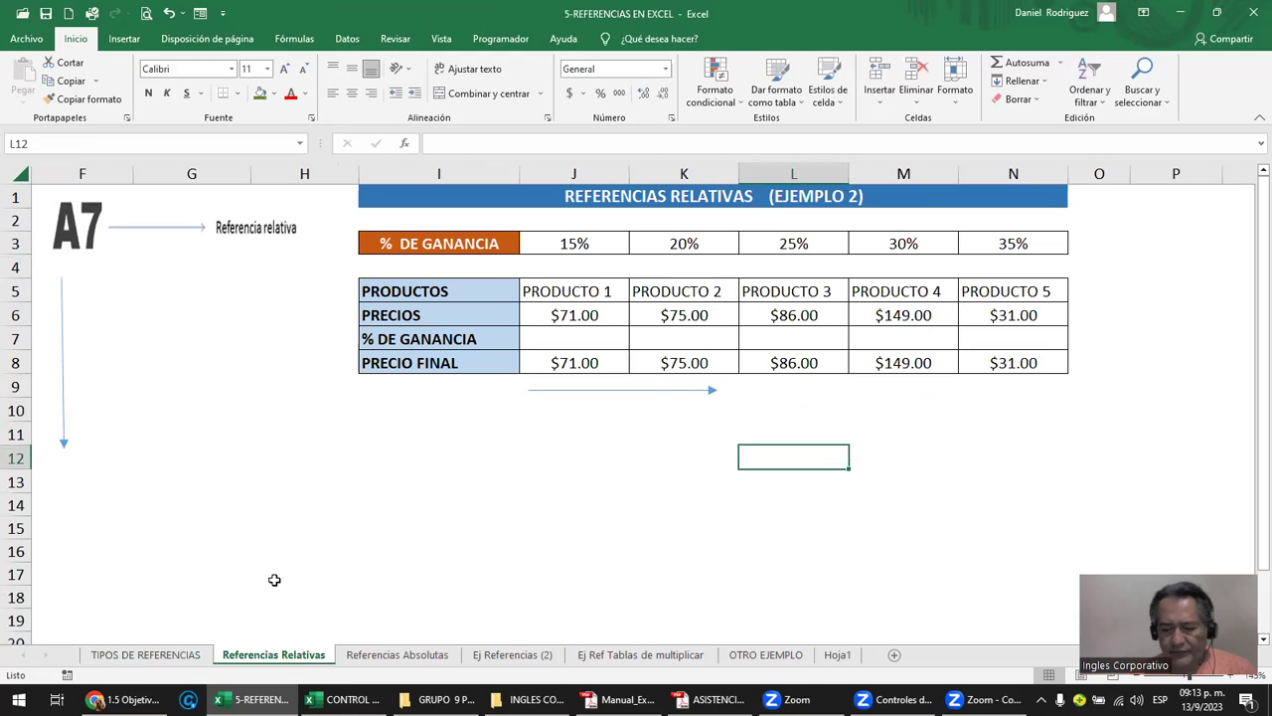
key("ctrl+Home")
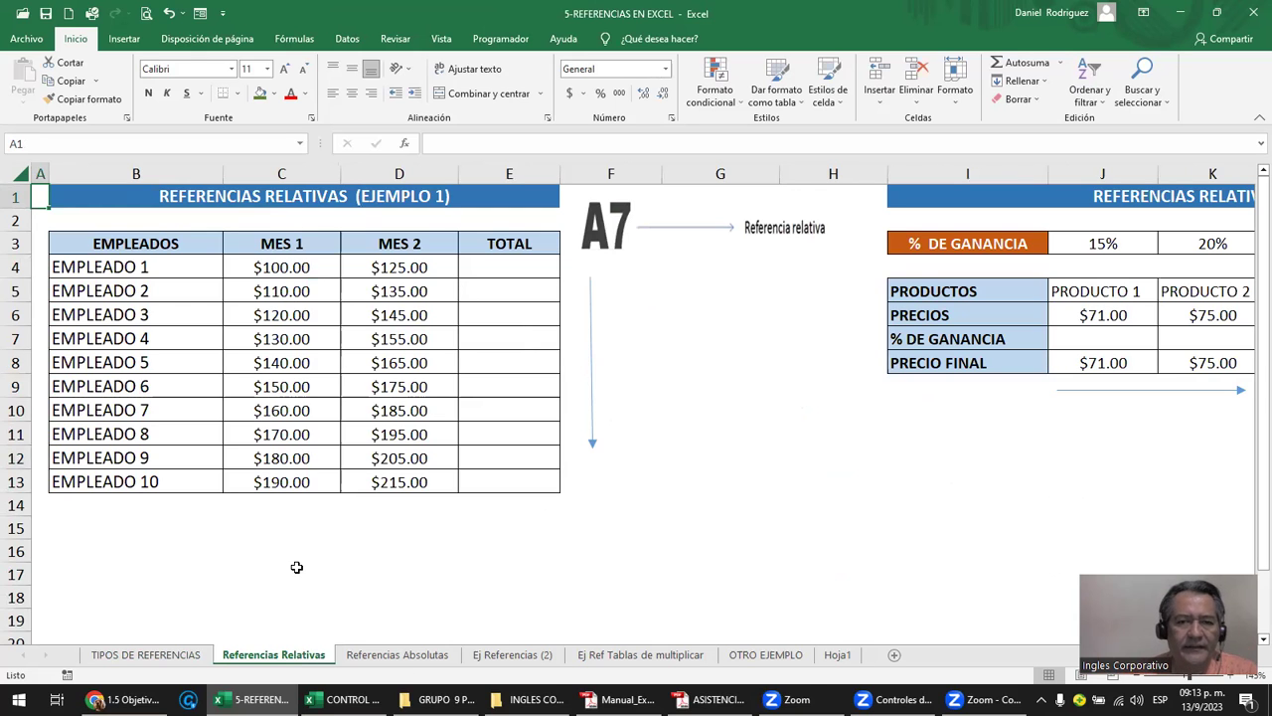
scroll(296, 566, "up", 1)
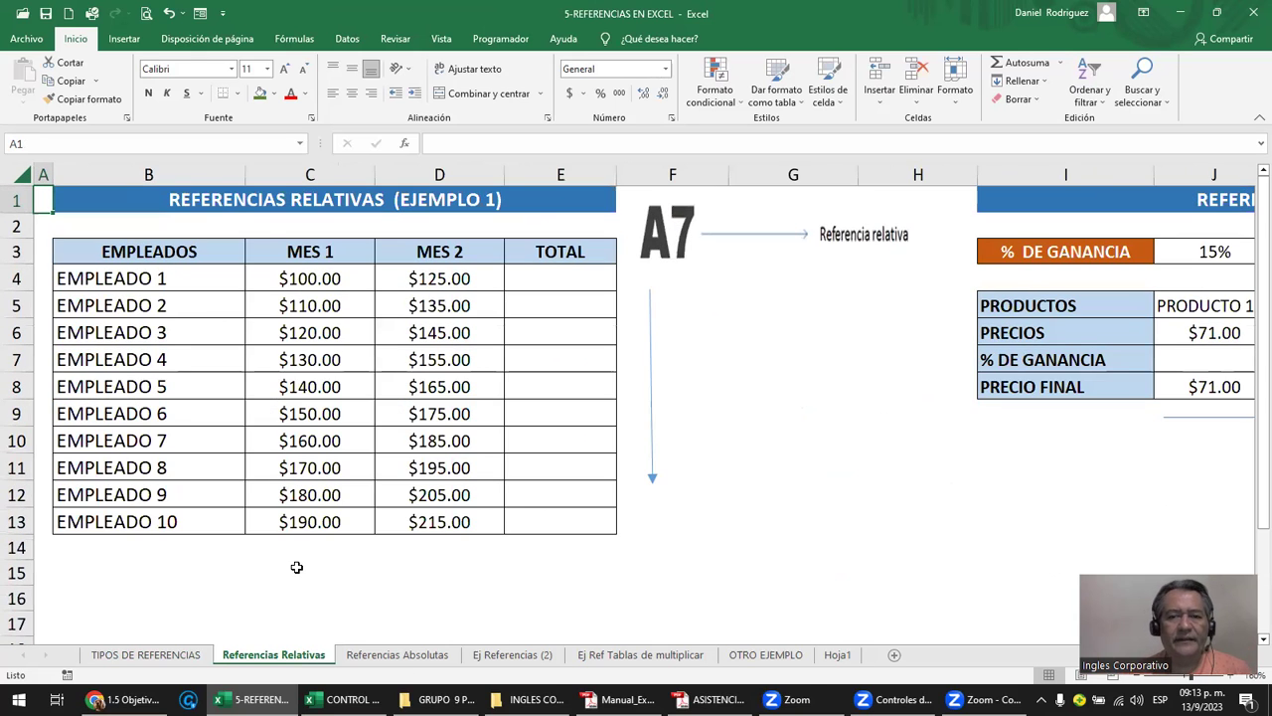
scroll(297, 566, "up", 1)
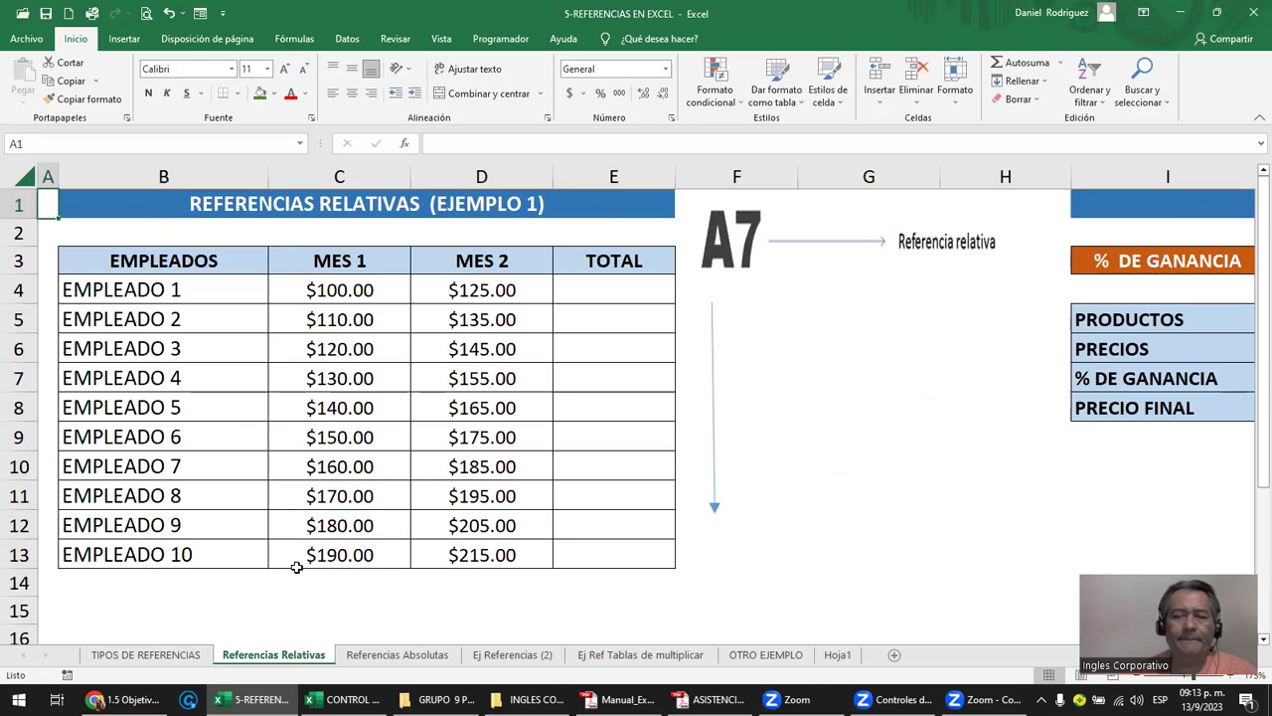
left_click(218, 590)
left_click(138, 259)
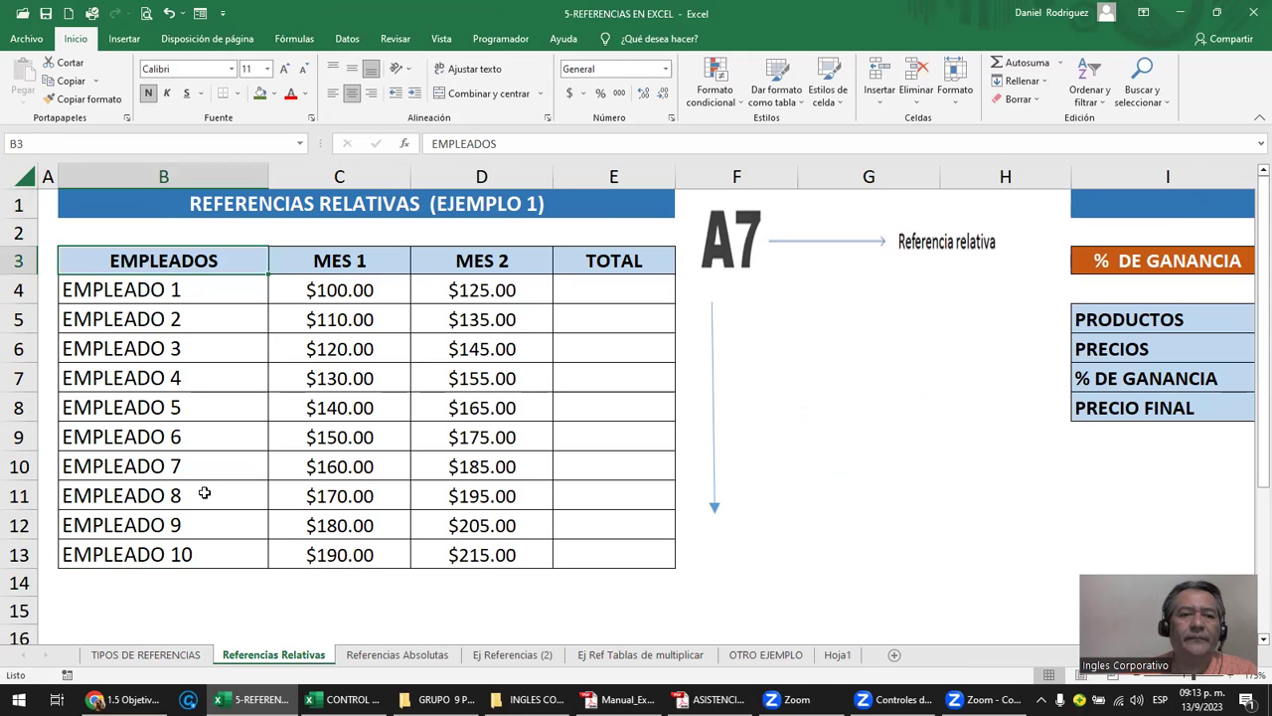
left_click_drag(190, 291, 387, 308)
left_click(488, 298)
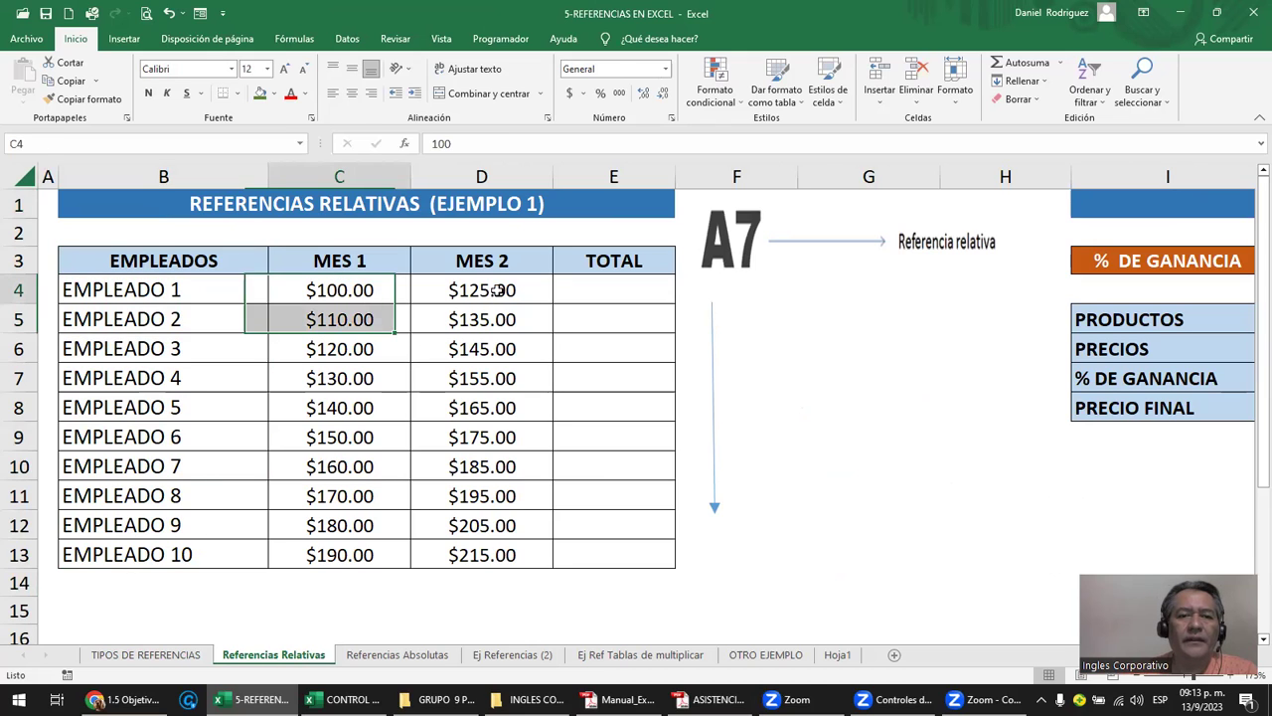
left_click(608, 290)
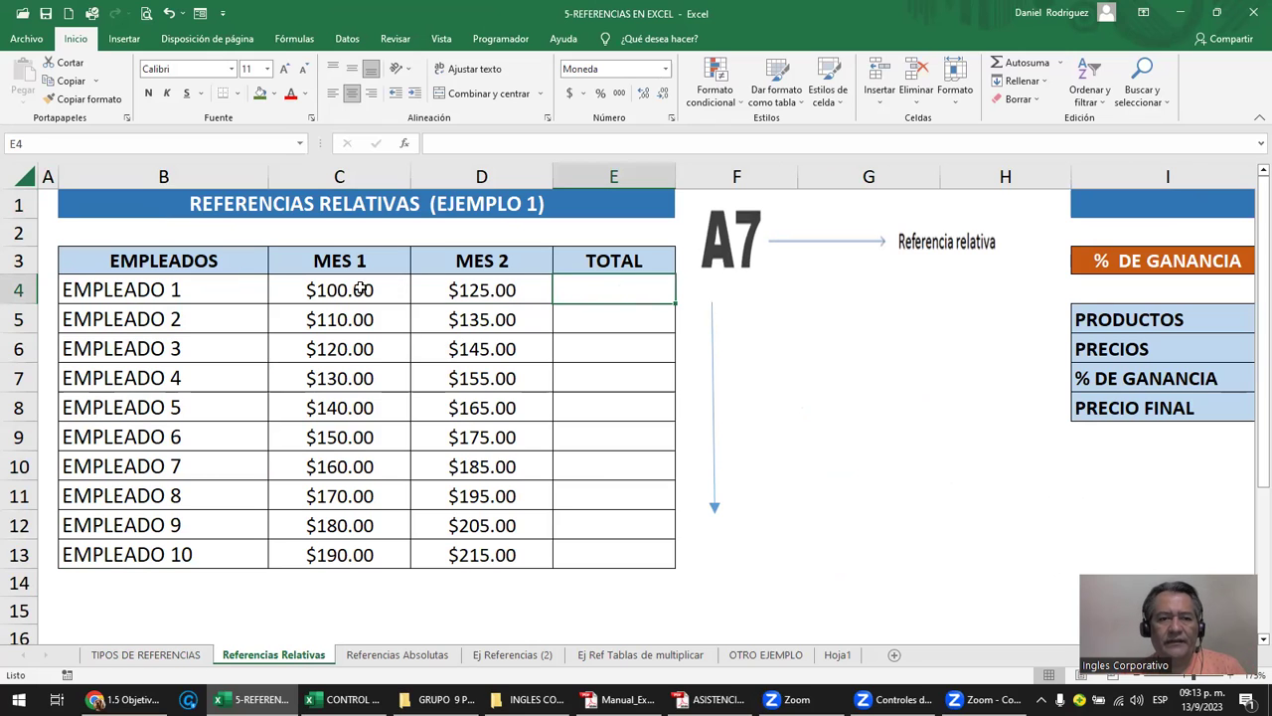
left_click(359, 289)
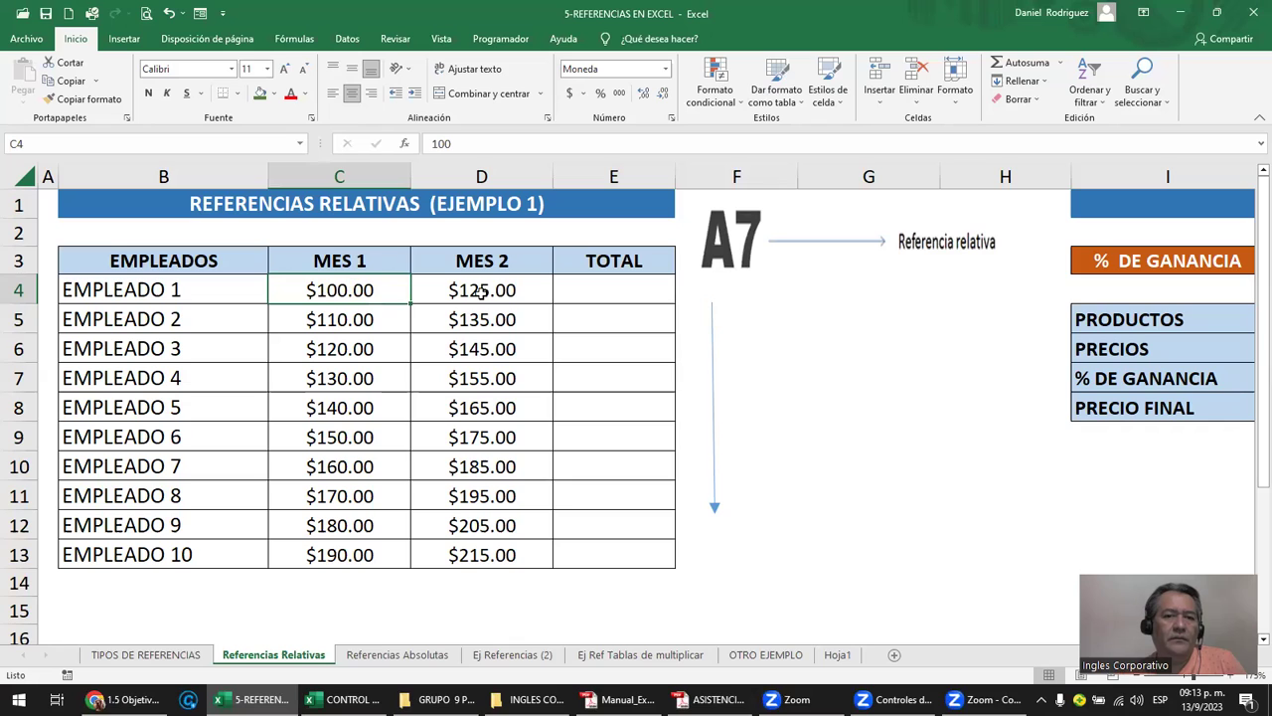
left_click(543, 300)
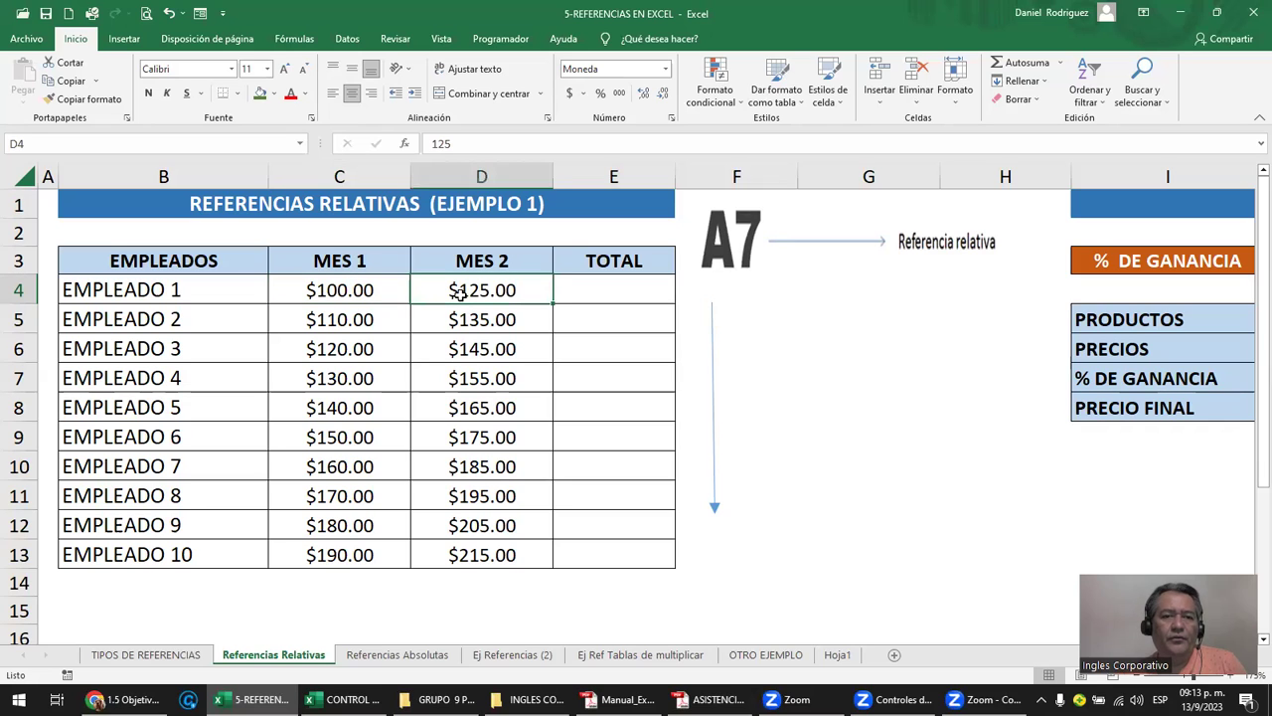
left_click(353, 290)
left_click(377, 323)
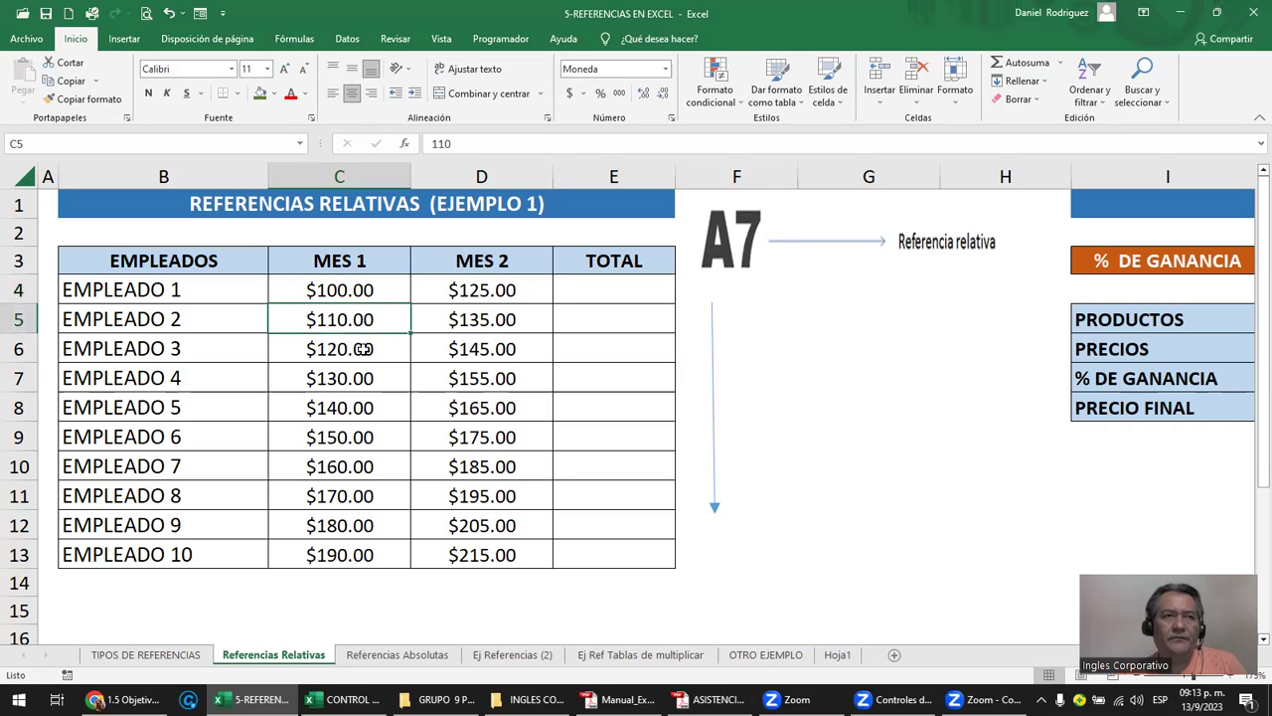
left_click(378, 343)
key("Right")
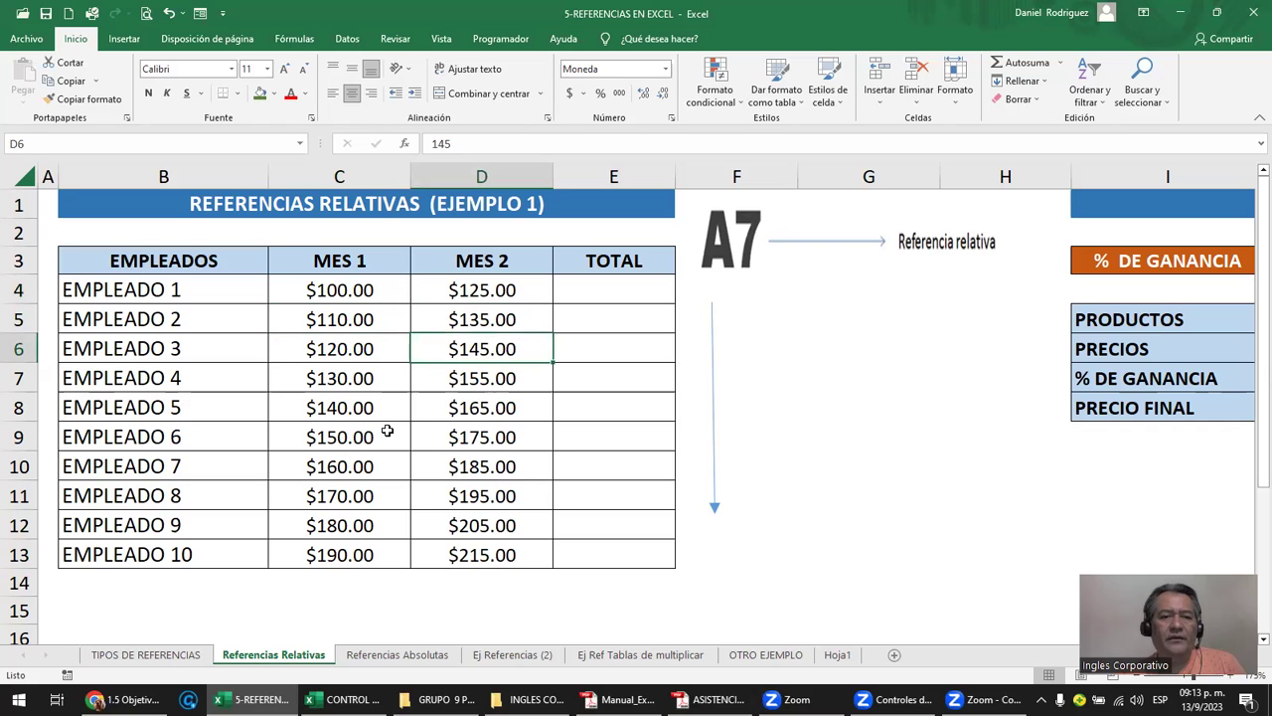
left_click(388, 430)
left_click(503, 458)
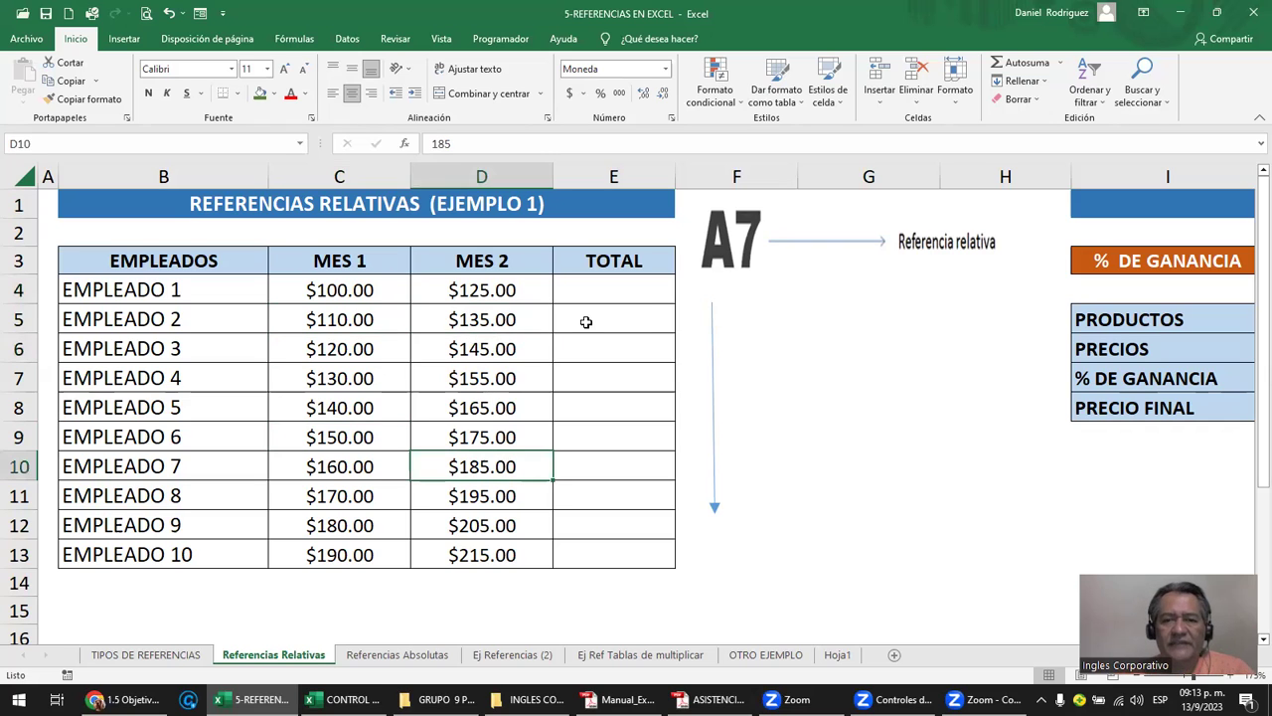
left_click(705, 321)
left_click_drag(699, 325, 692, 315)
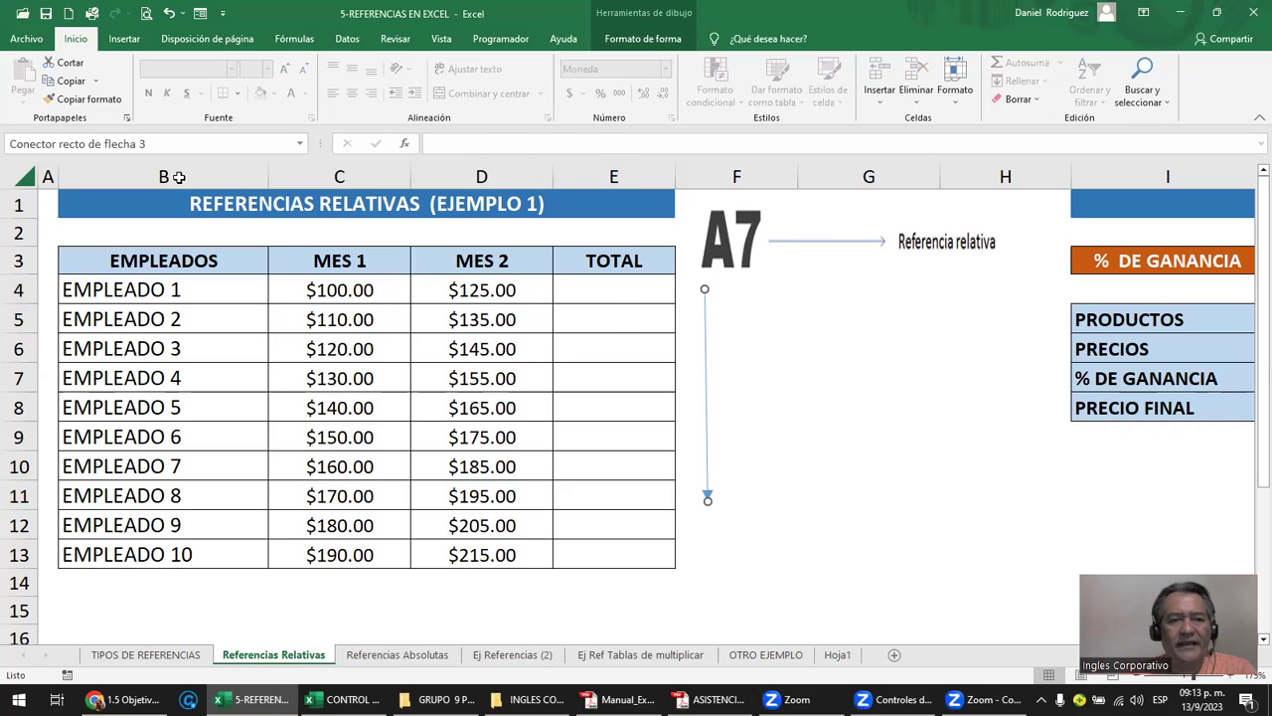
left_click_drag(178, 173, 333, 177)
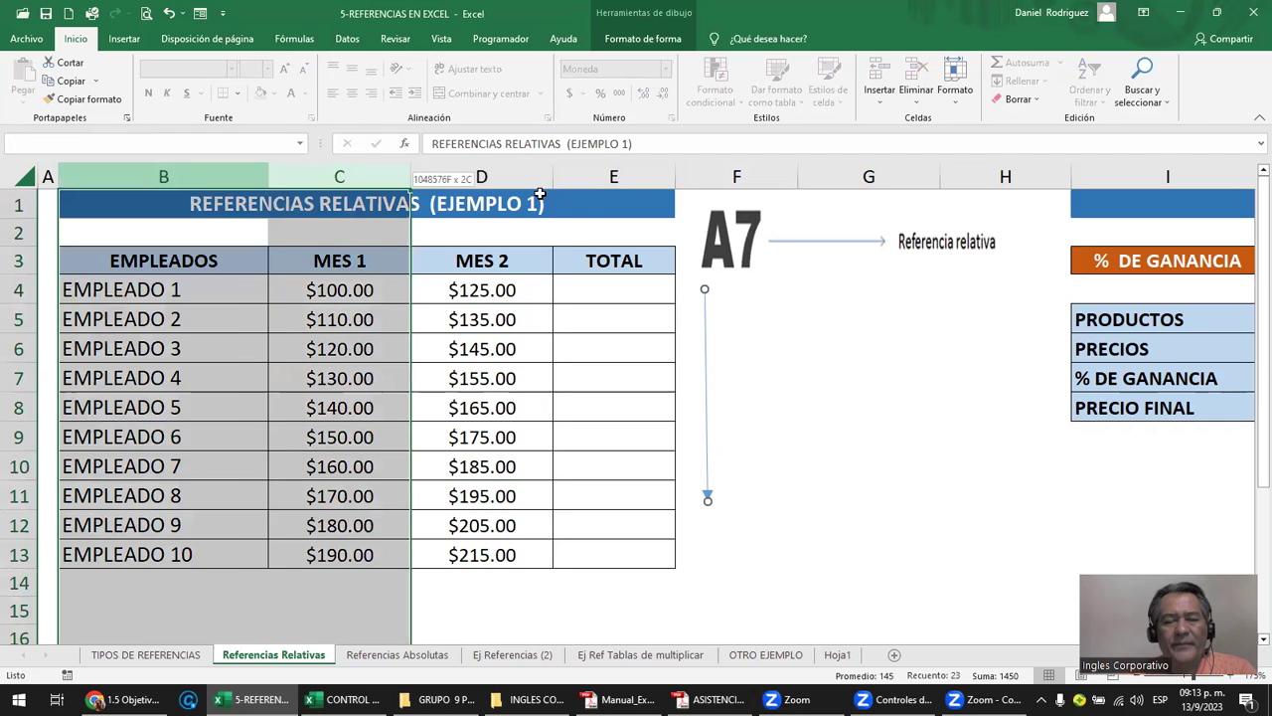
mouse_move(333, 177)
left_mouse_down()
mouse_move(593, 293)
mouse_move(600, 495)
left_mouse_up()
left_click(595, 295)
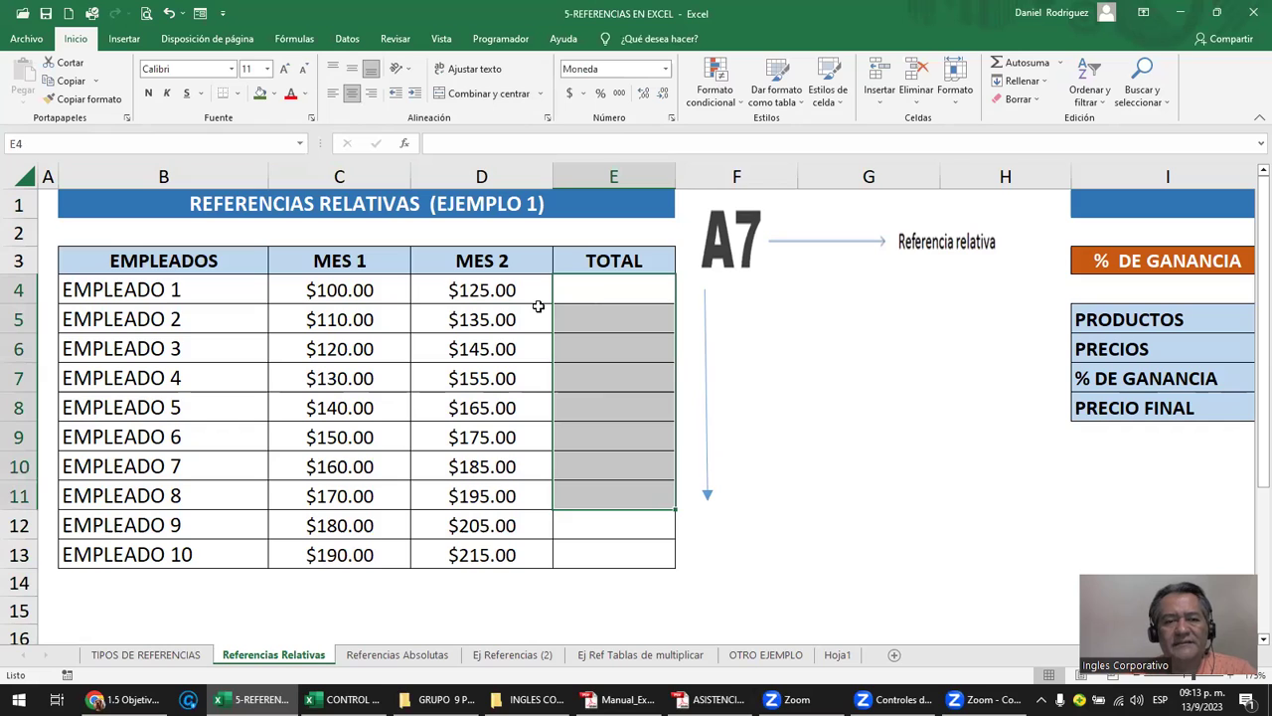
left_click(338, 289)
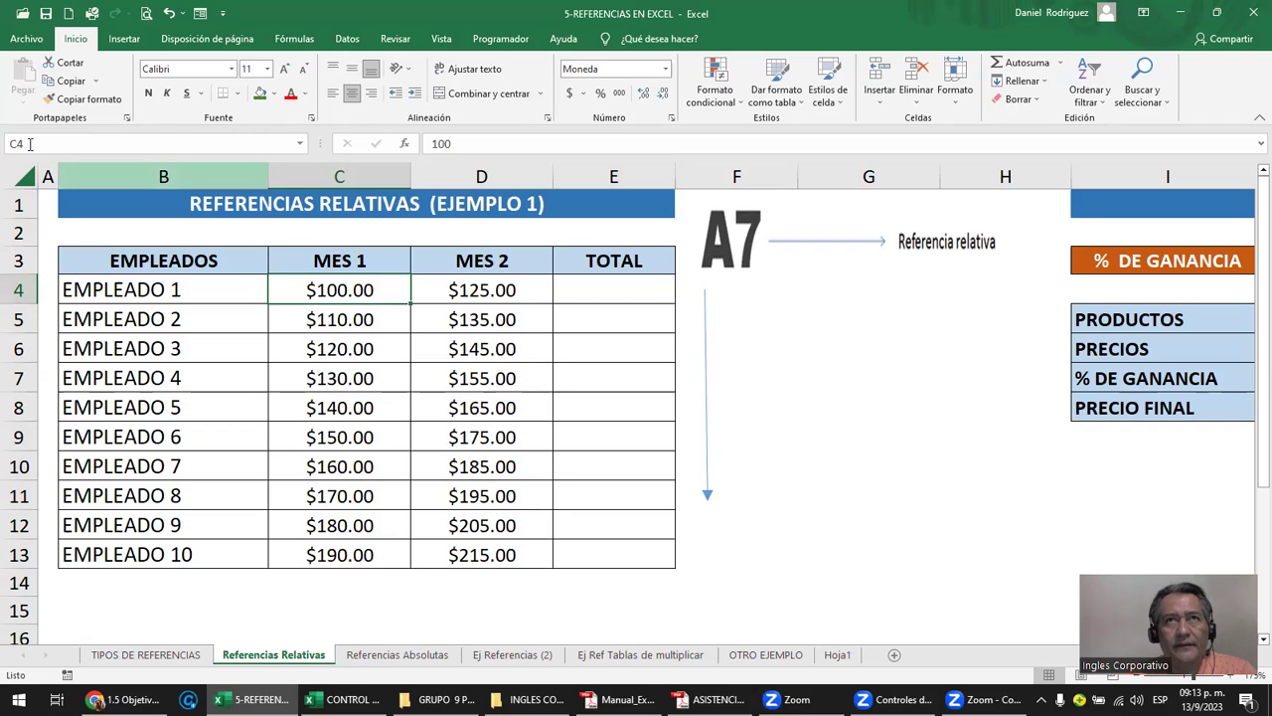
left_click(490, 291)
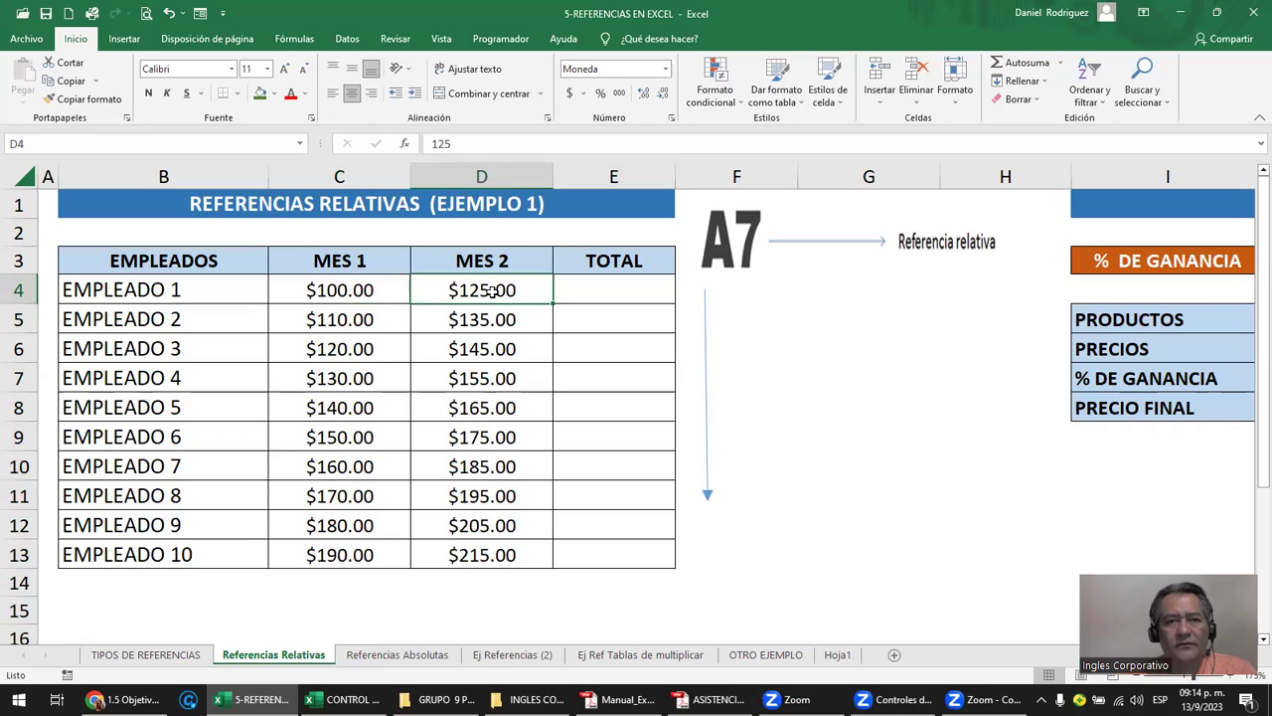
left_click(581, 293)
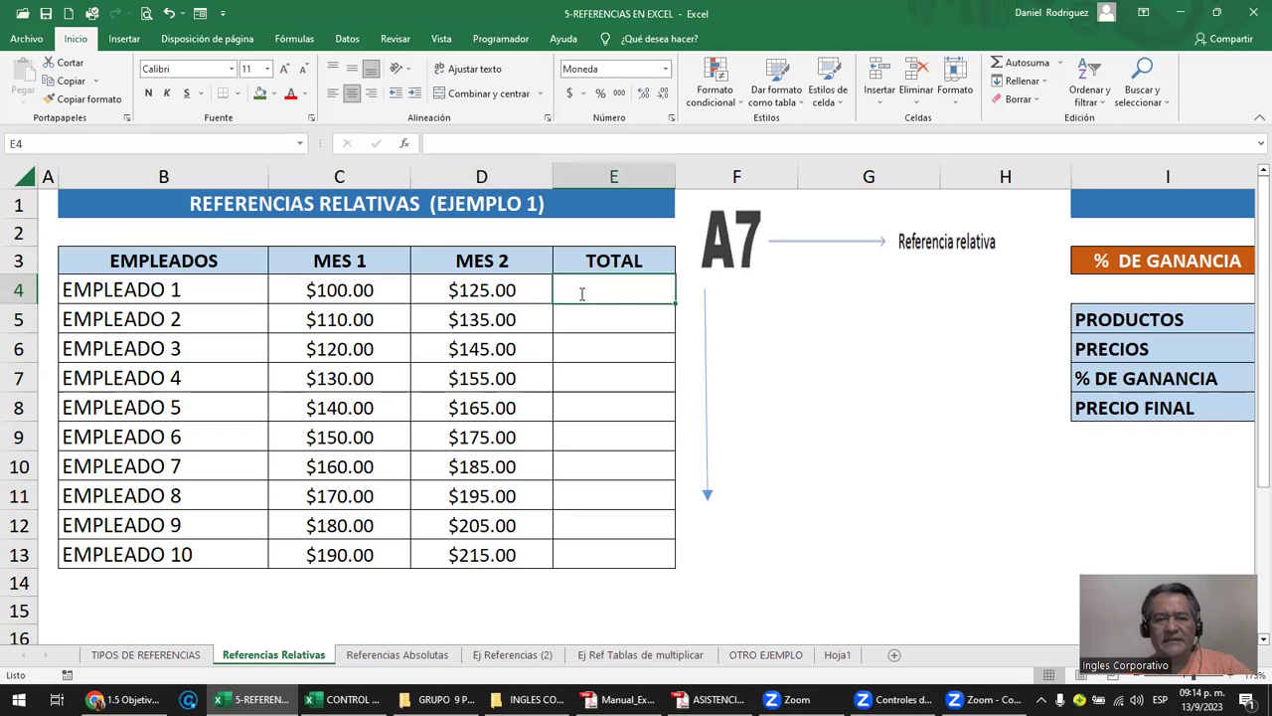
Enter =C4+D4 in E4 and =C5+D5 in E5 for the first two employees.
type("=")
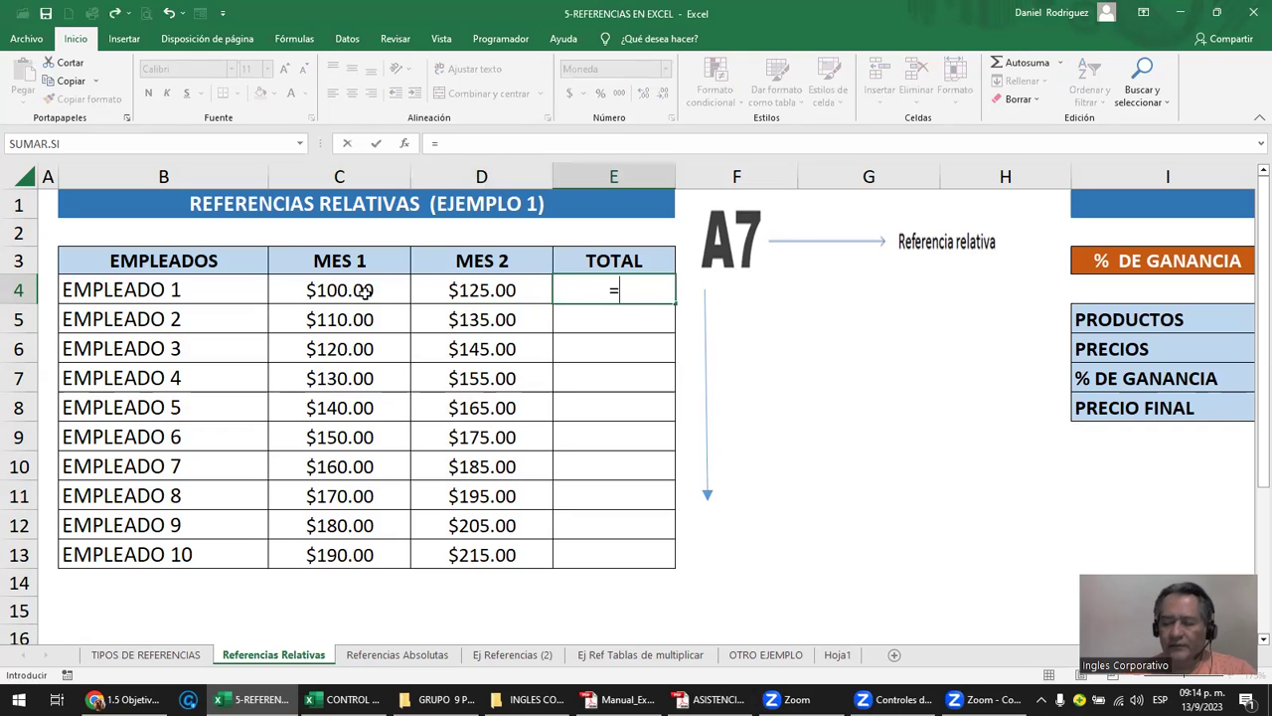
left_click(366, 292)
type("+")
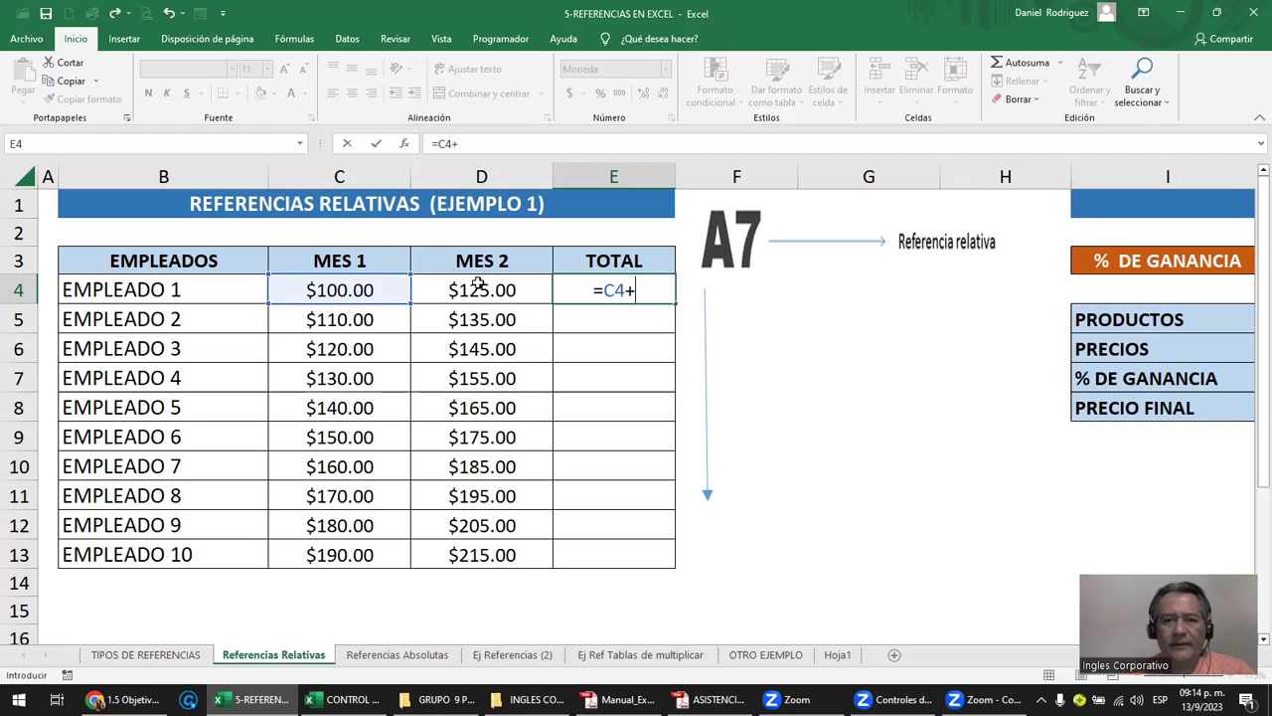
left_click(478, 284)
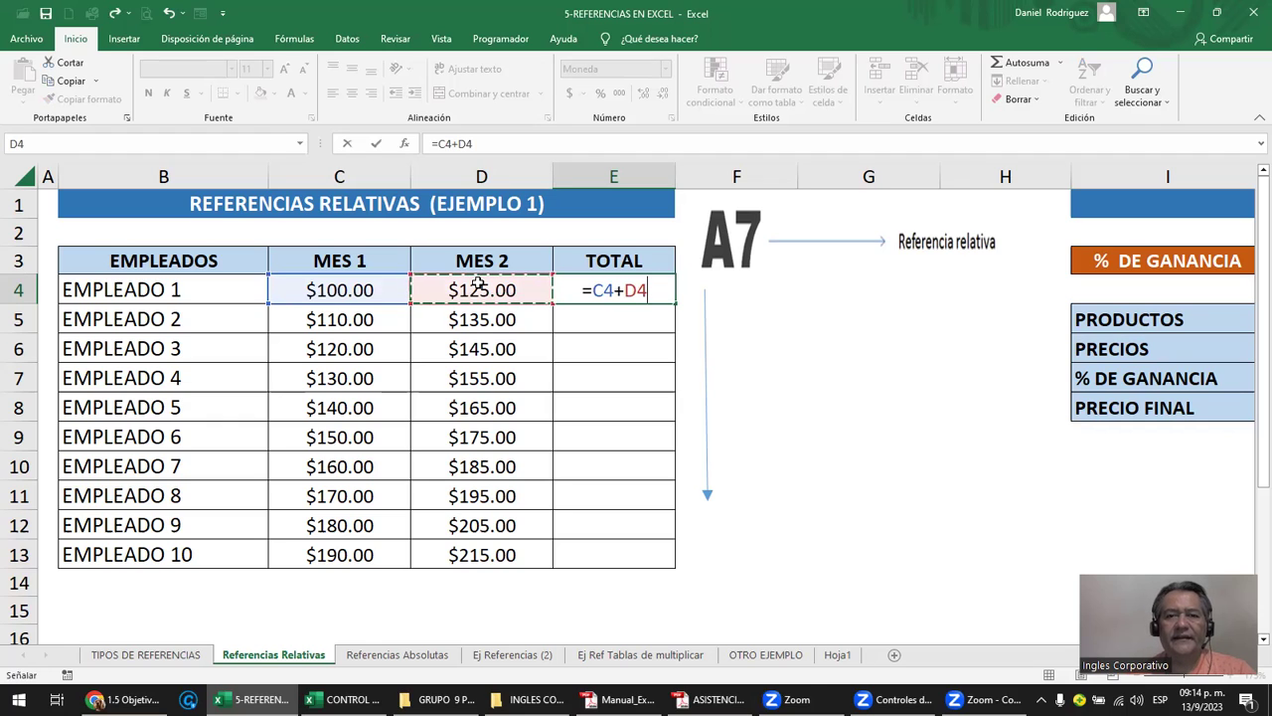
key("Return")
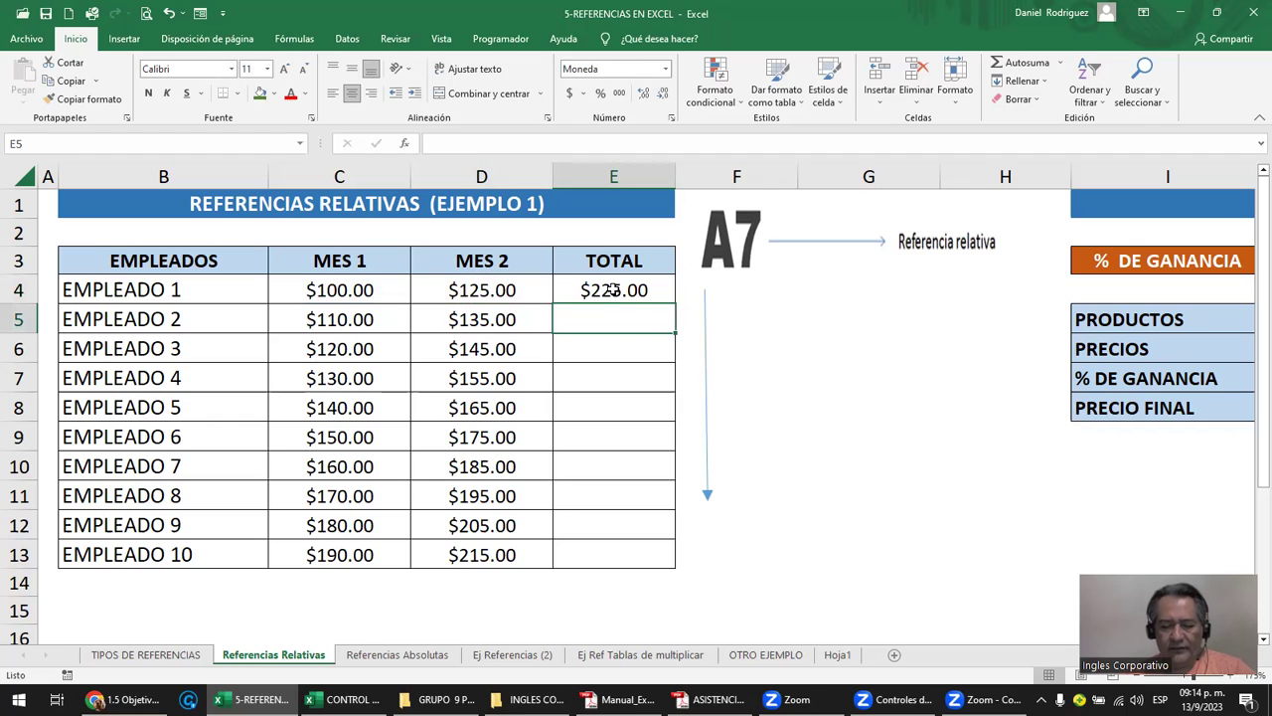
type("=")
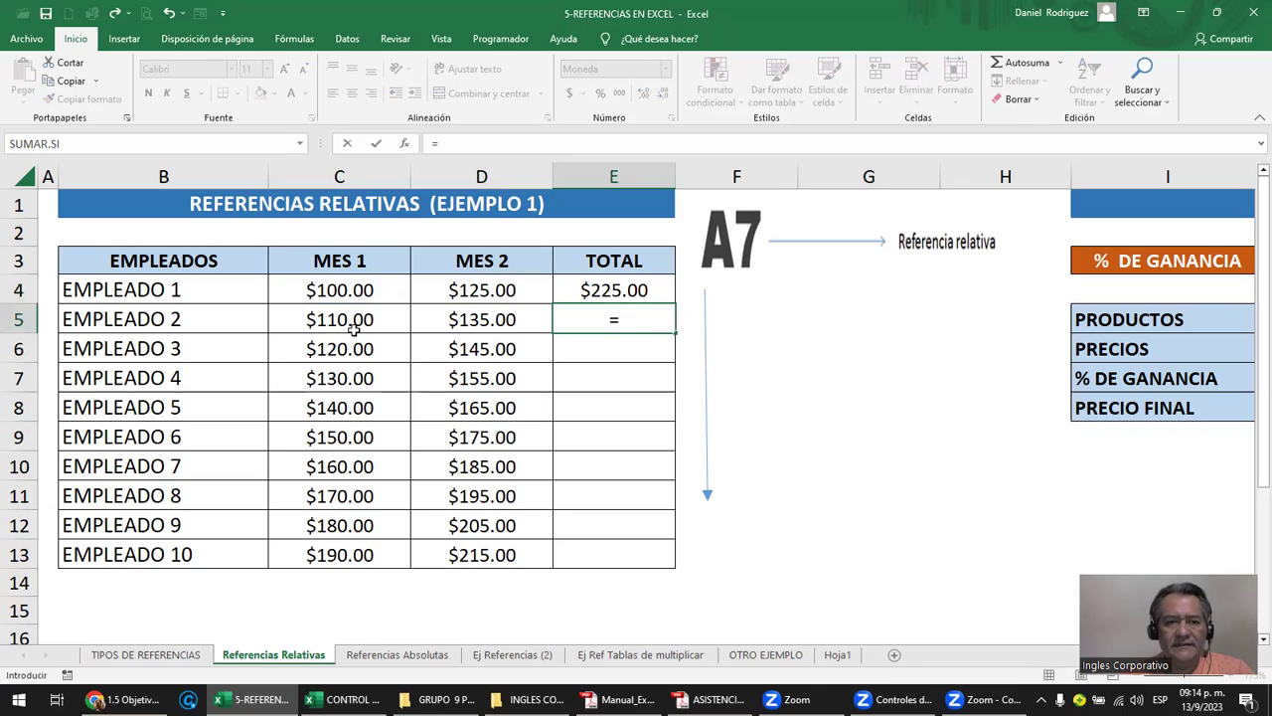
left_click(353, 322)
type("+")
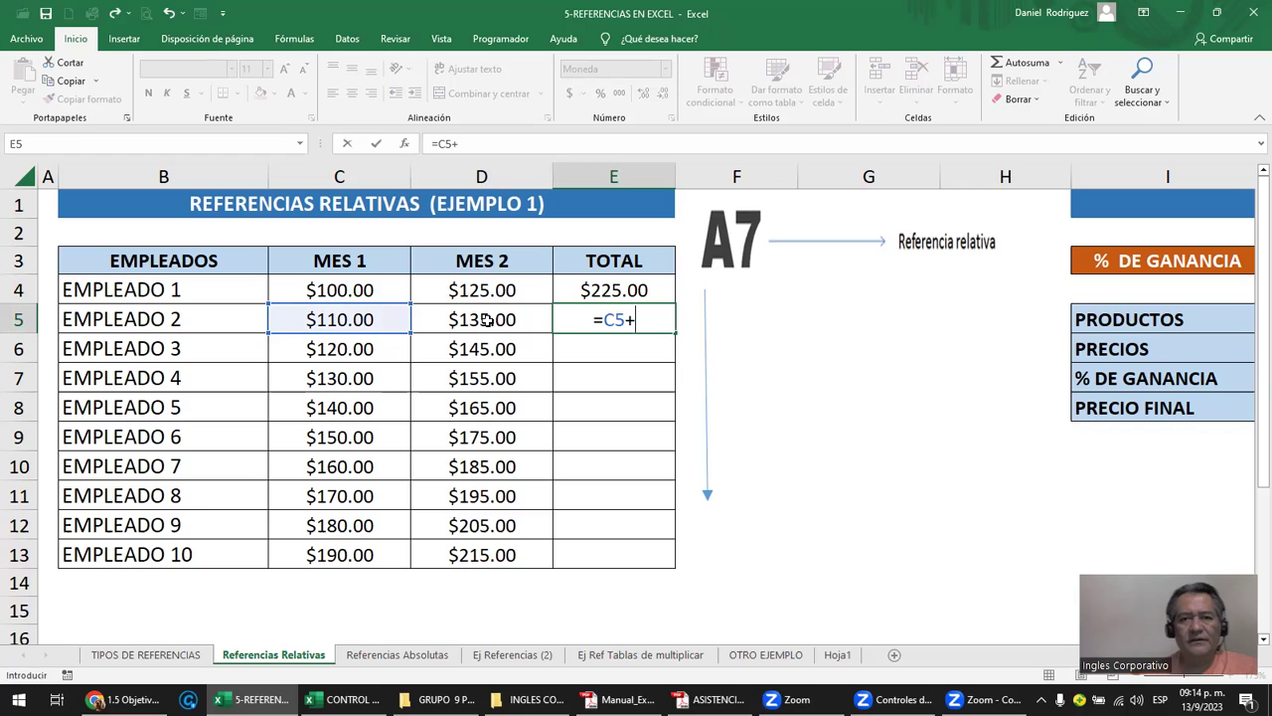
left_click(487, 319)
key("Return")
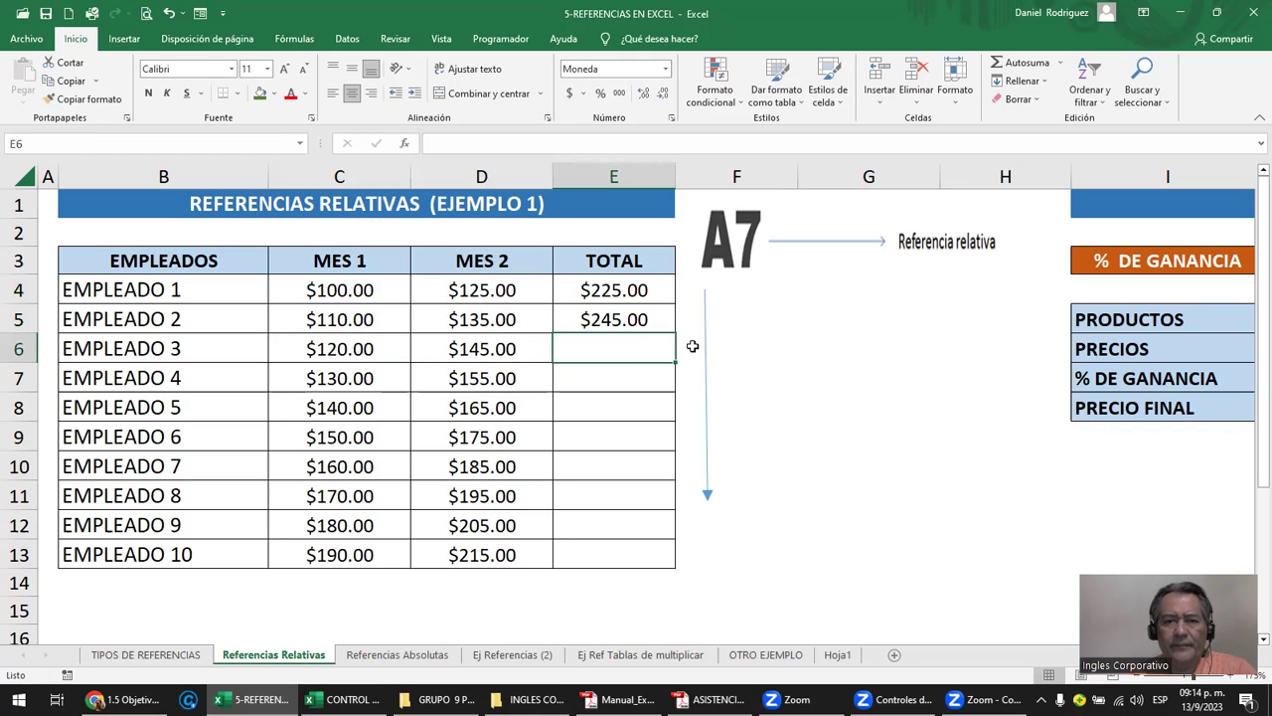
Fill the total formula from E5 down to E13 and check E13's references.
left_click(638, 318)
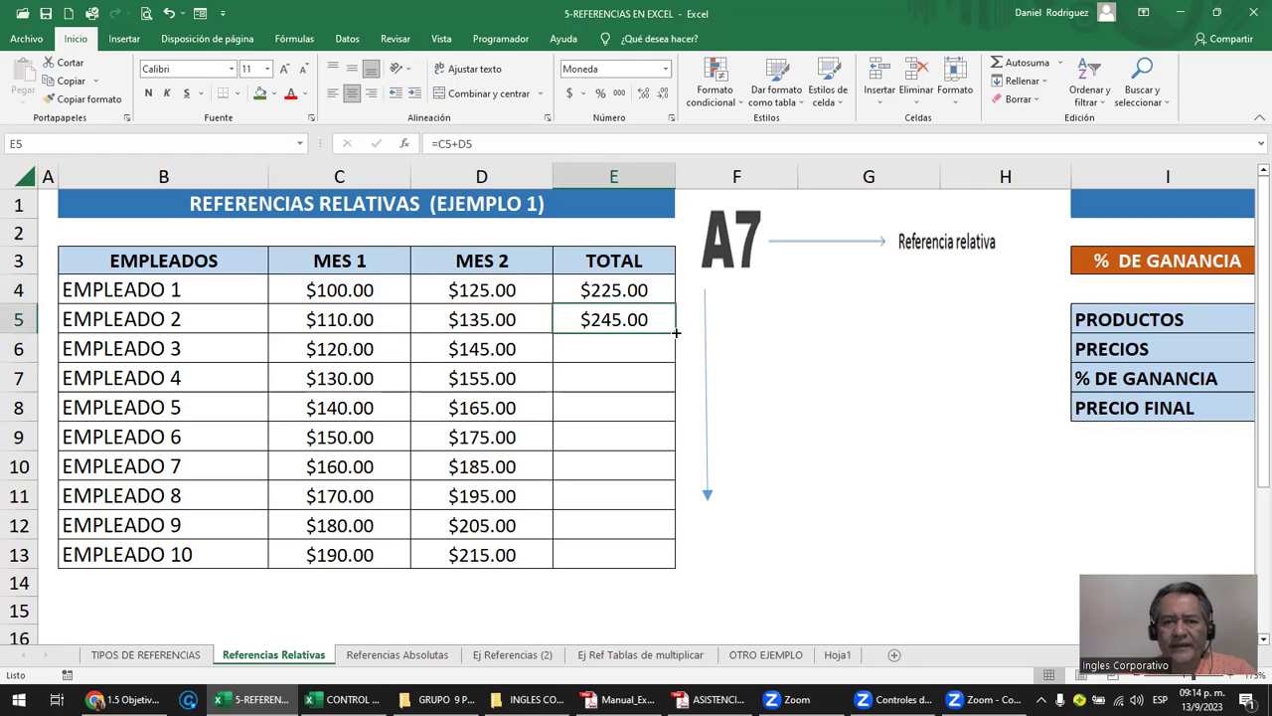
left_click(657, 545, "shift")
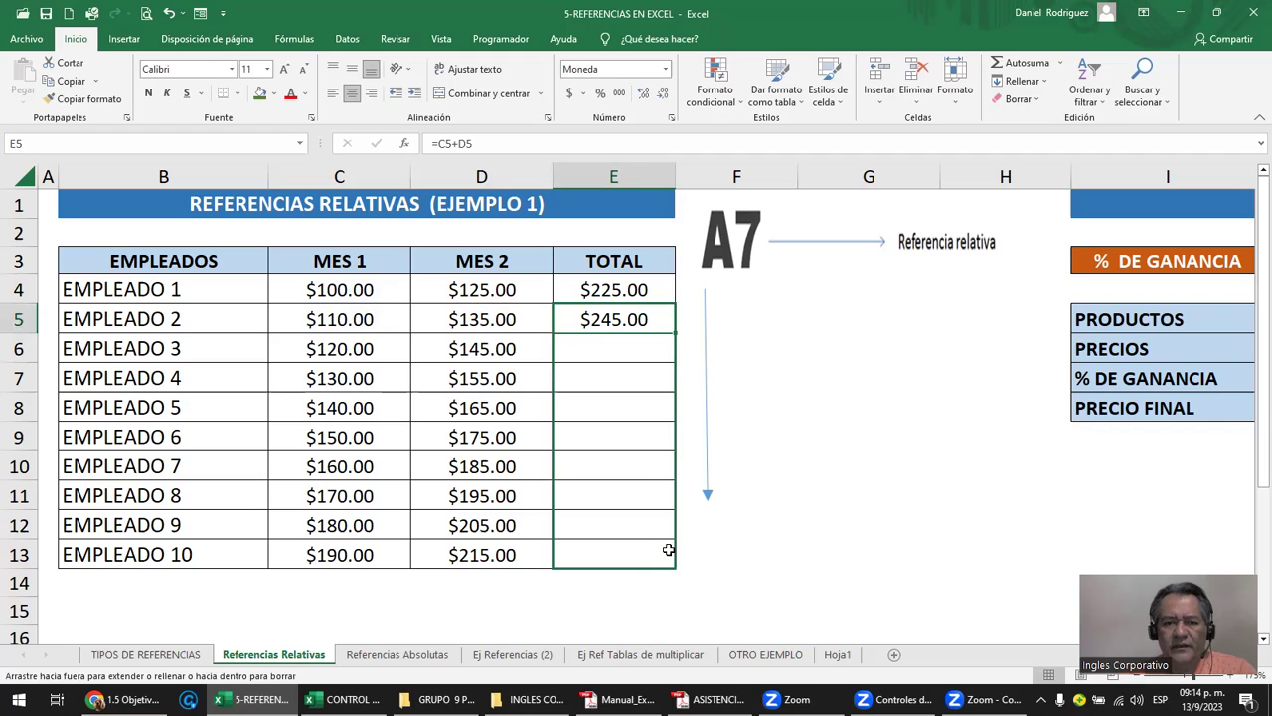
key("ctrl+j")
double_click(609, 559)
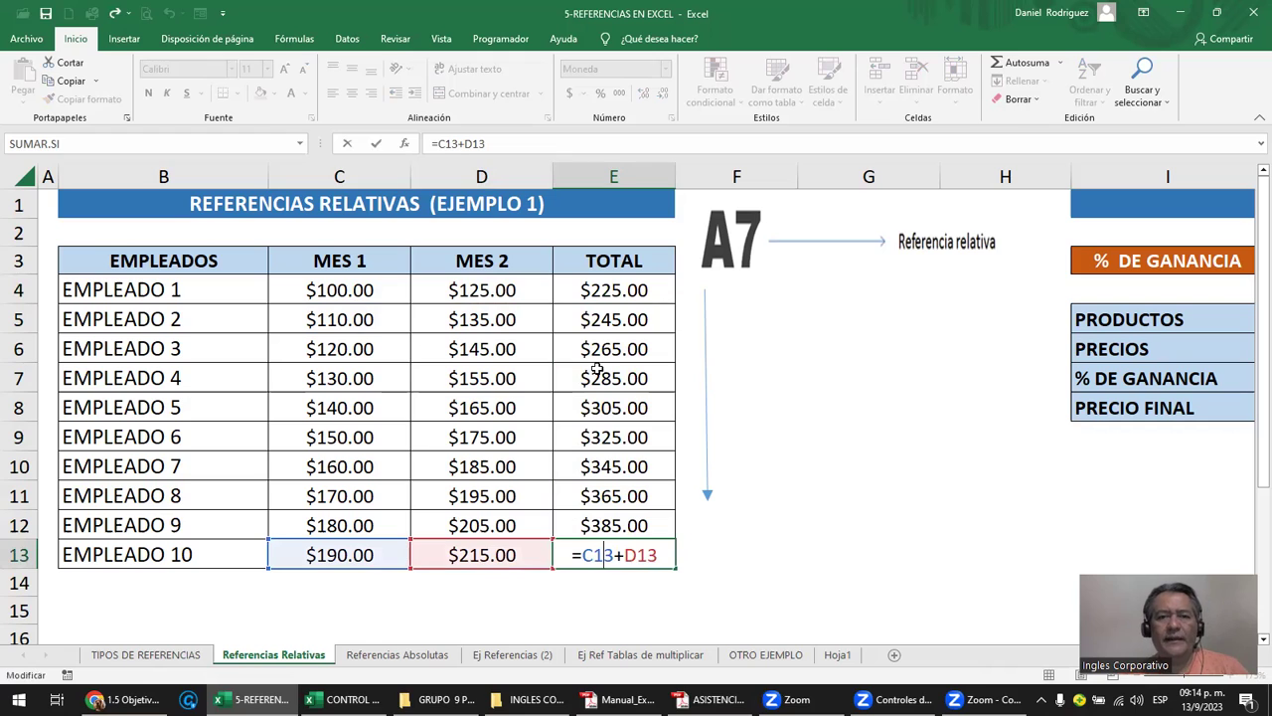
key("Escape")
left_click(629, 289)
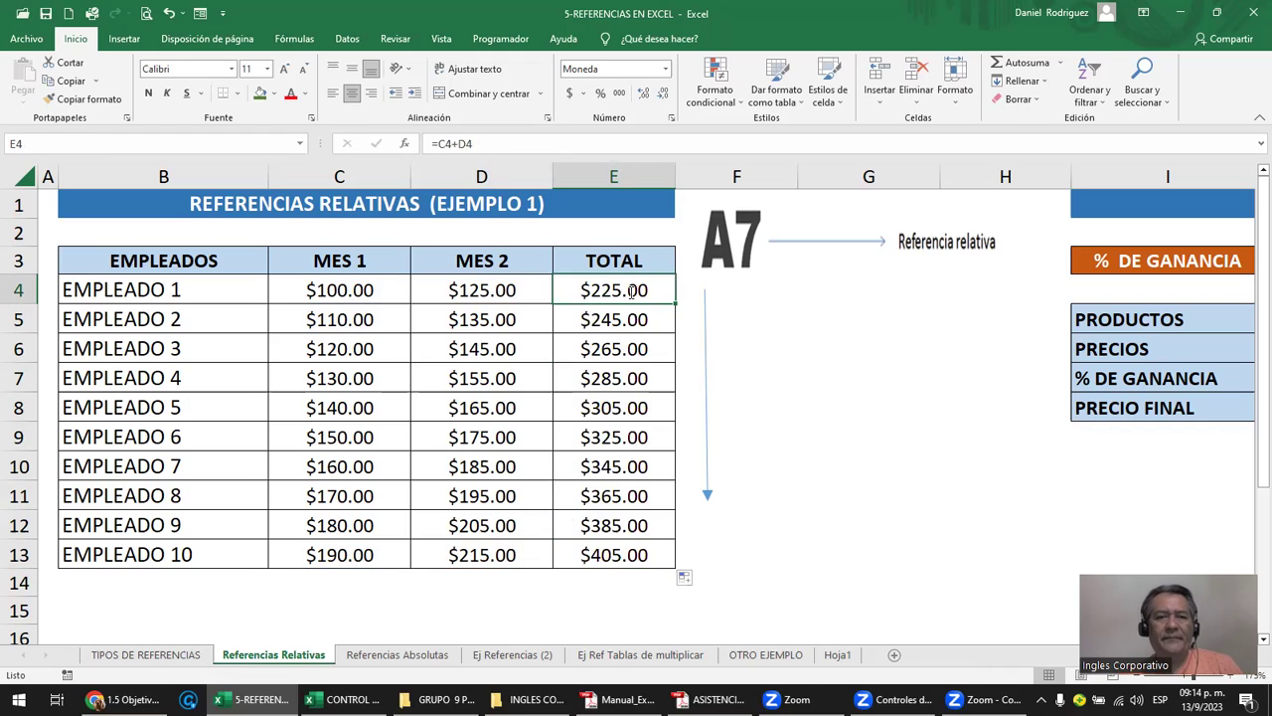
double_click(629, 290)
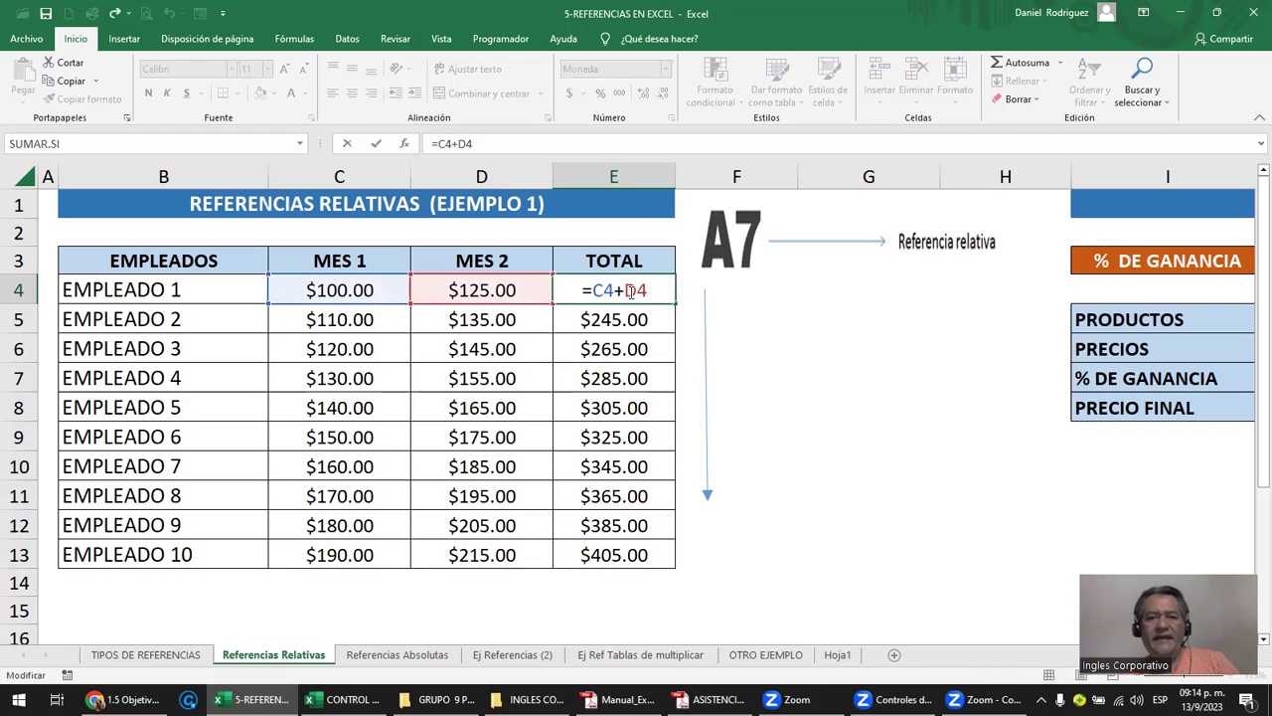
key("Escape")
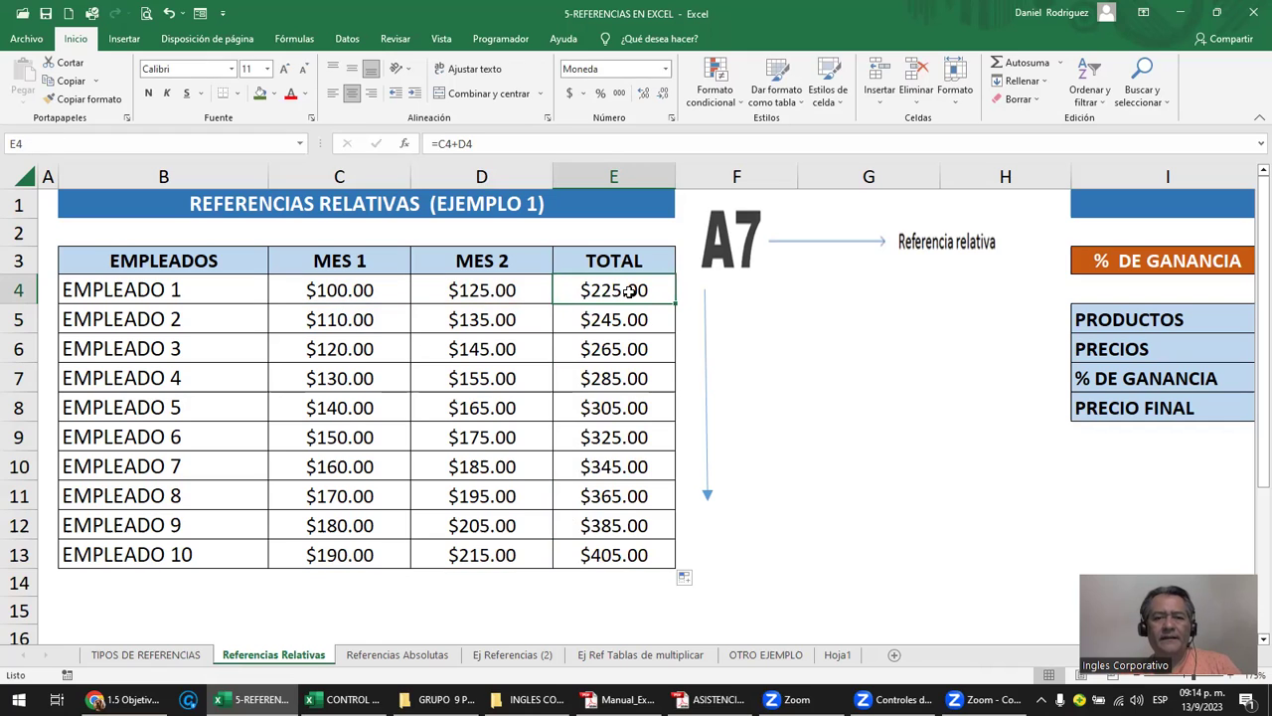
key("Down")
key("F2")
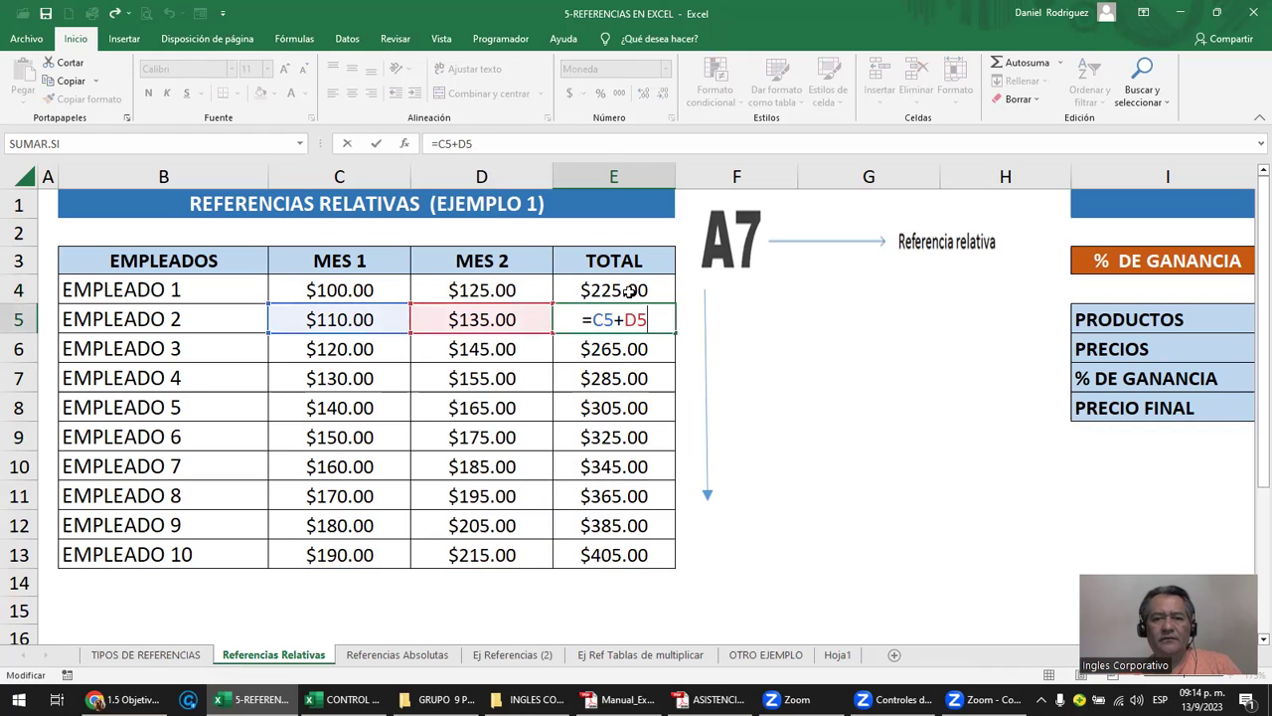
key("Return")
key("Down")
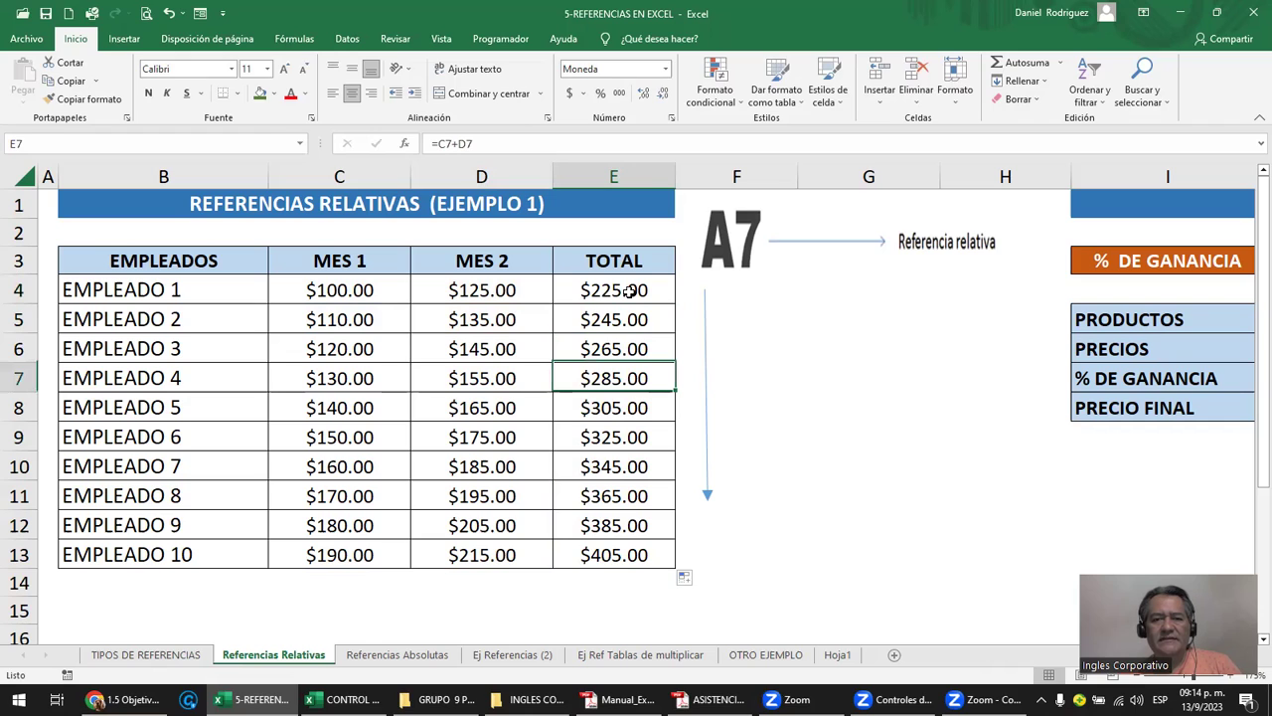
key("F2")
key("Return")
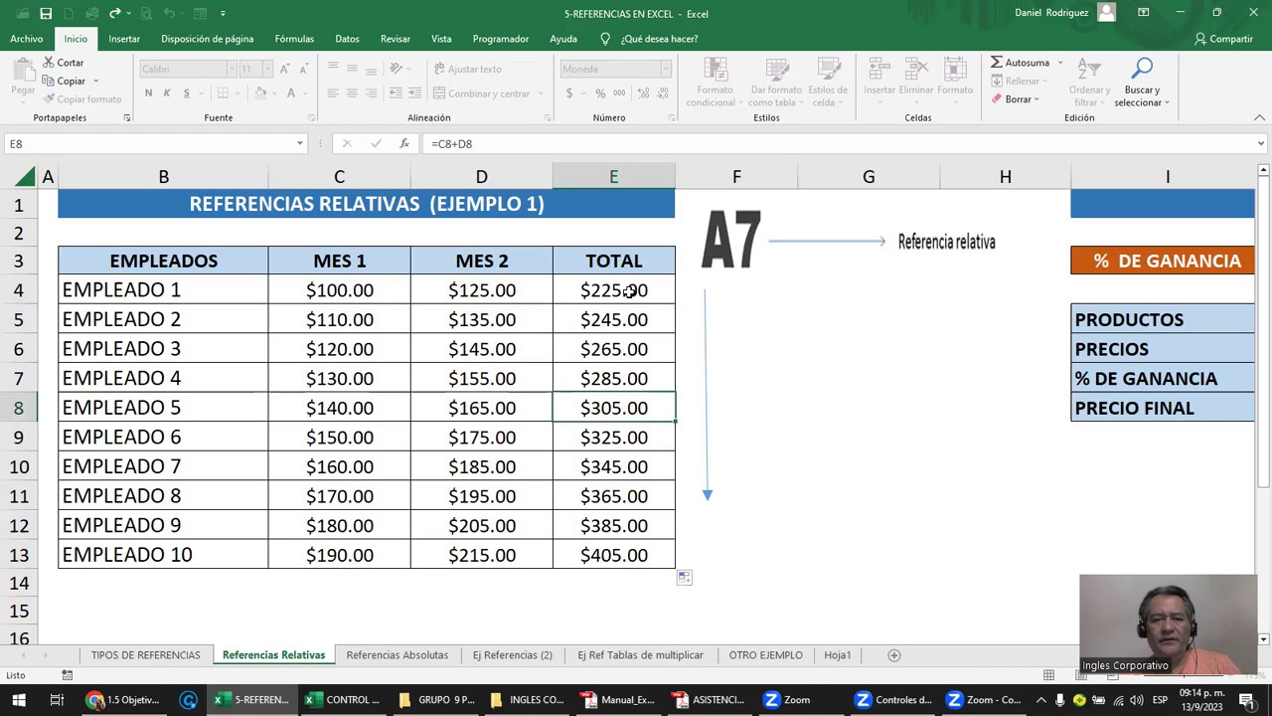
key("Down")
key("Down")
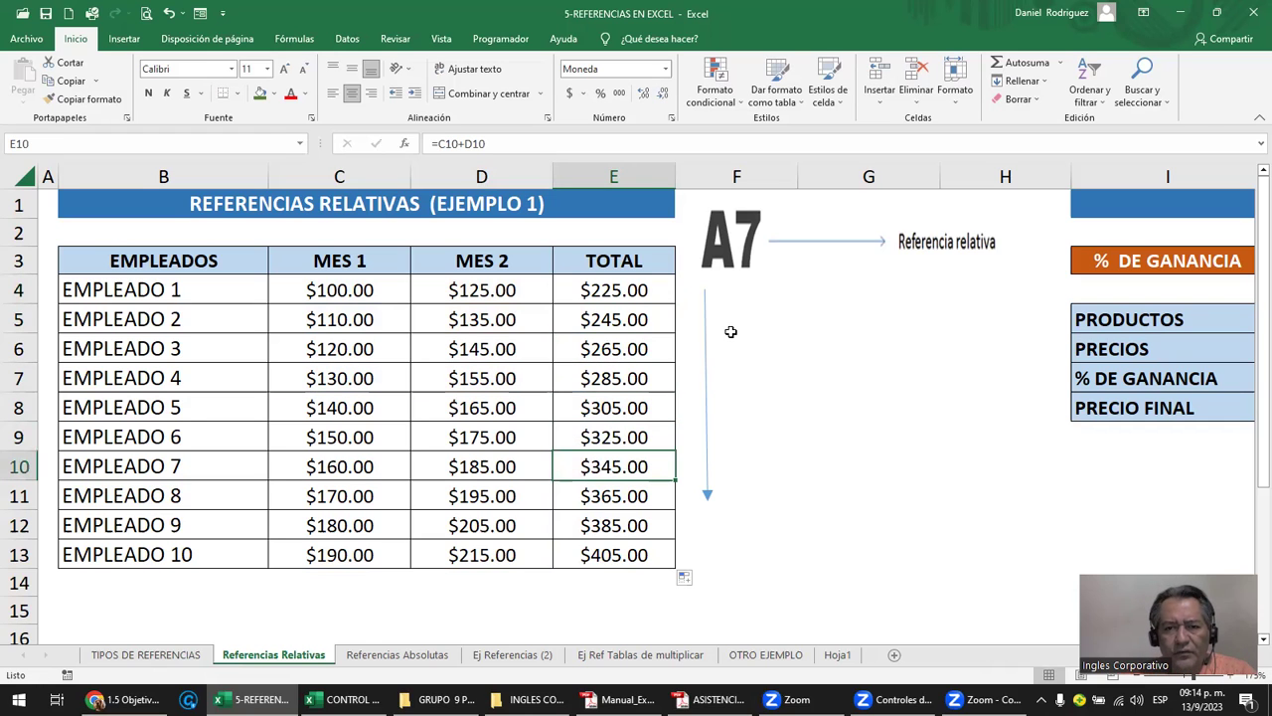
left_click(706, 338)
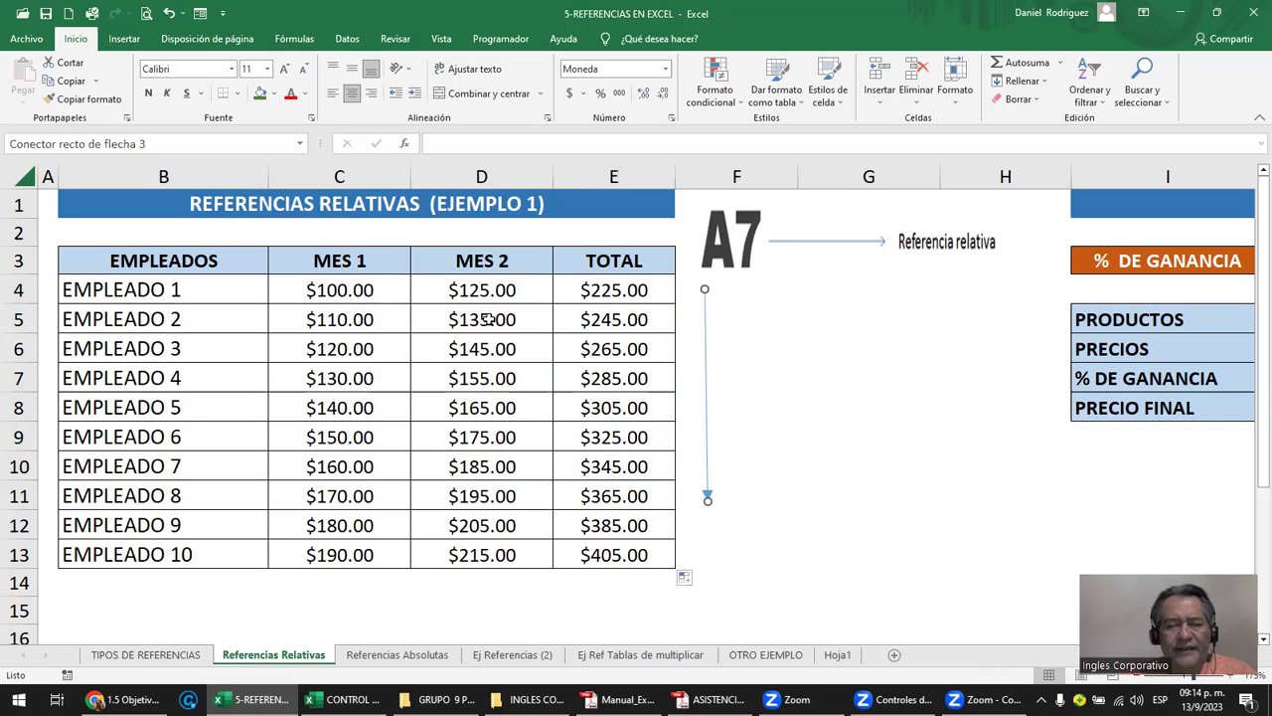
left_click(336, 289)
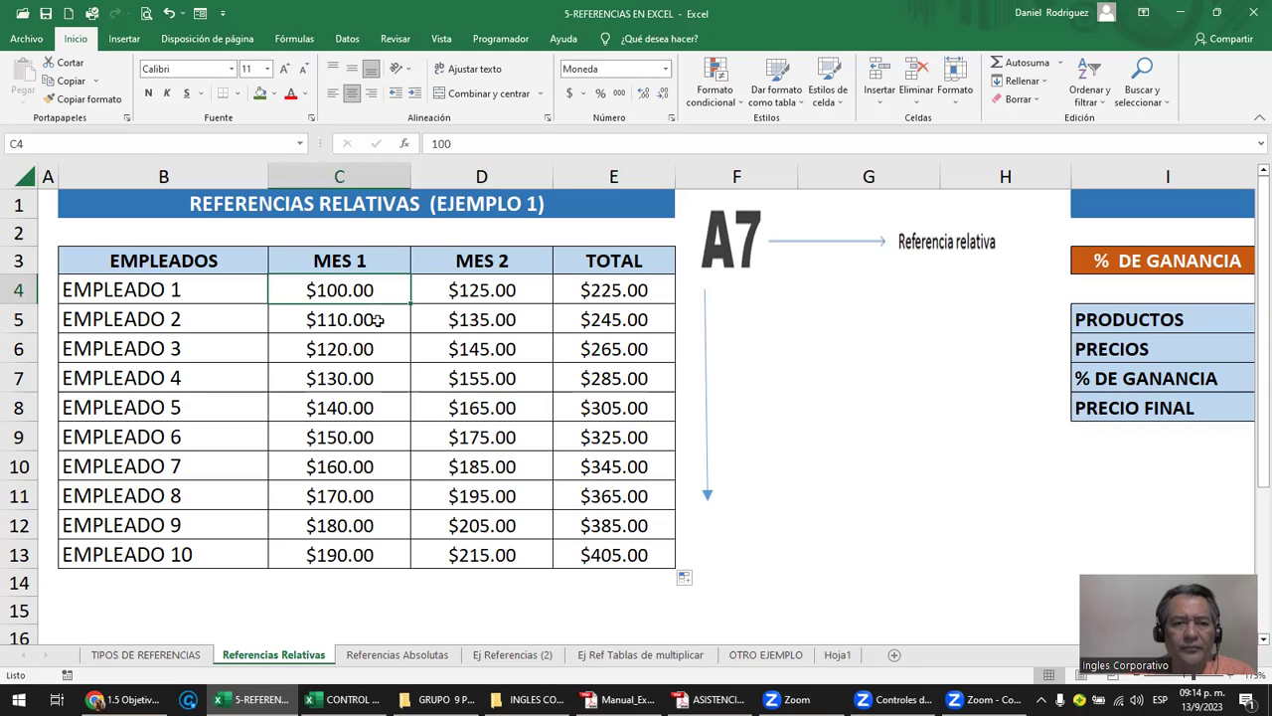
key("Right")
left_click(473, 318)
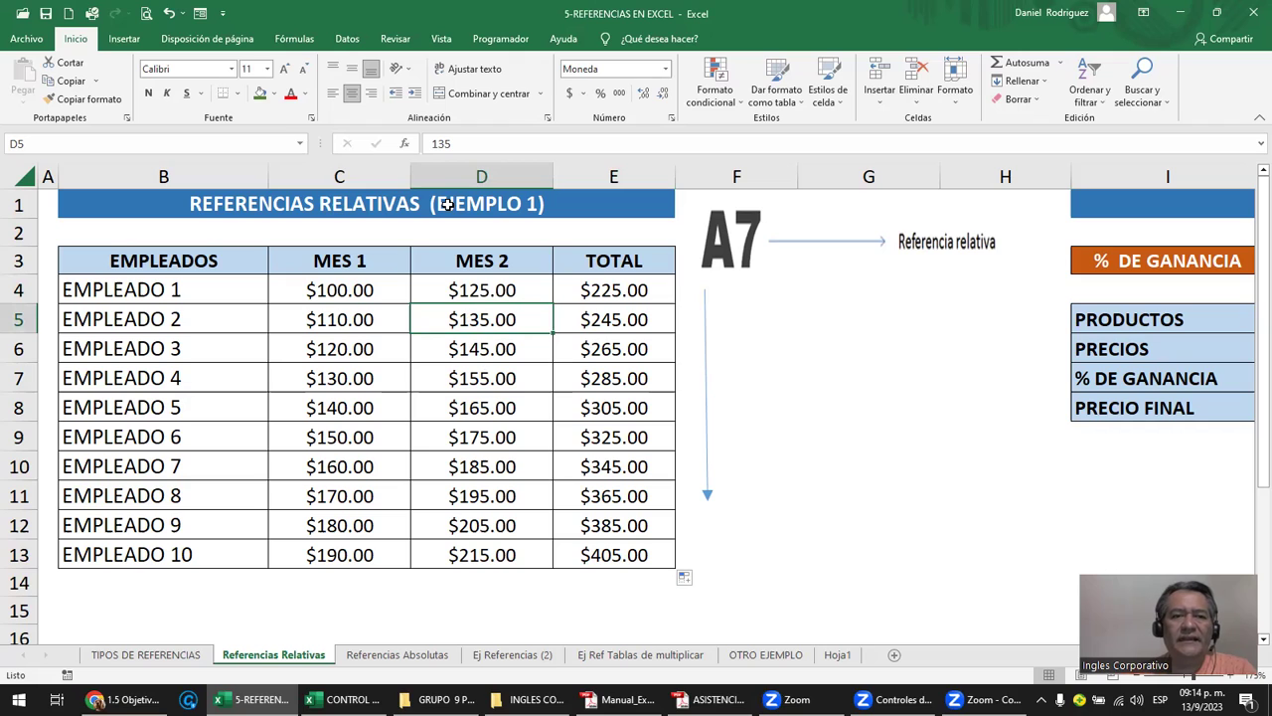
double_click(618, 283)
mouse_move(614, 289)
left_mouse_down()
mouse_move(657, 291)
mouse_move(643, 294)
left_mouse_up()
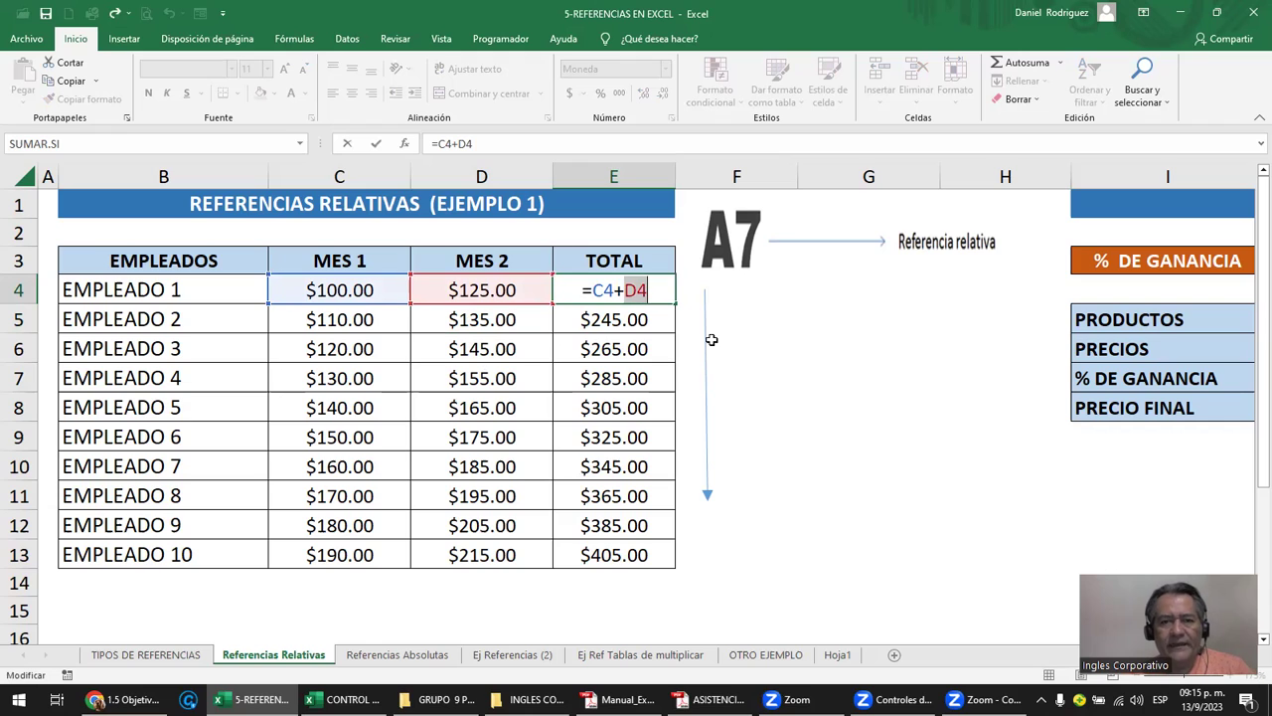
key("Escape")
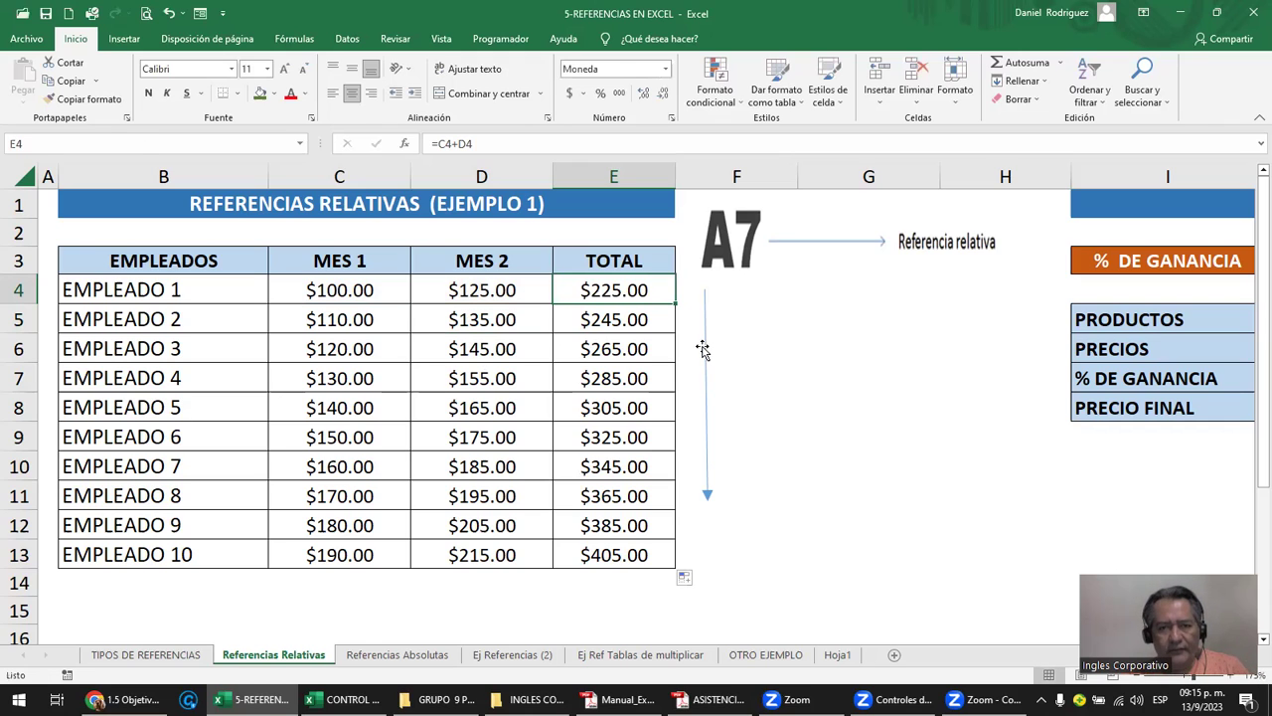
left_click(702, 347)
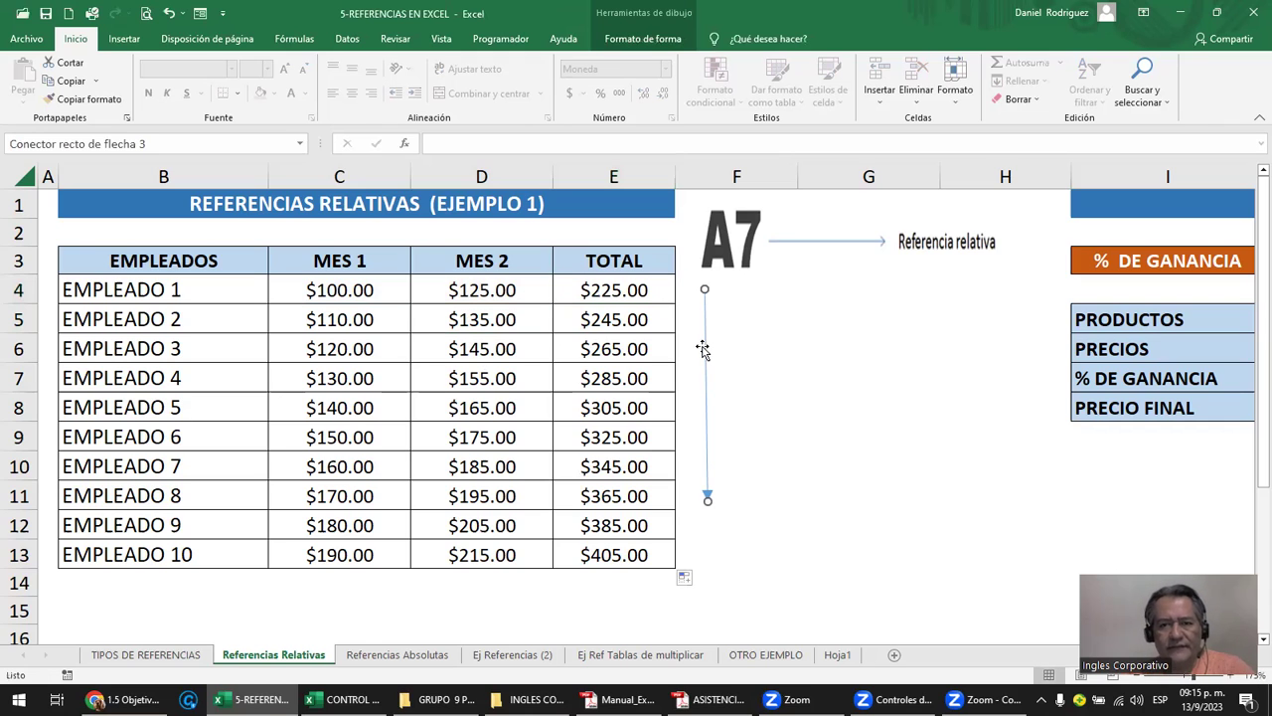
left_click(798, 361)
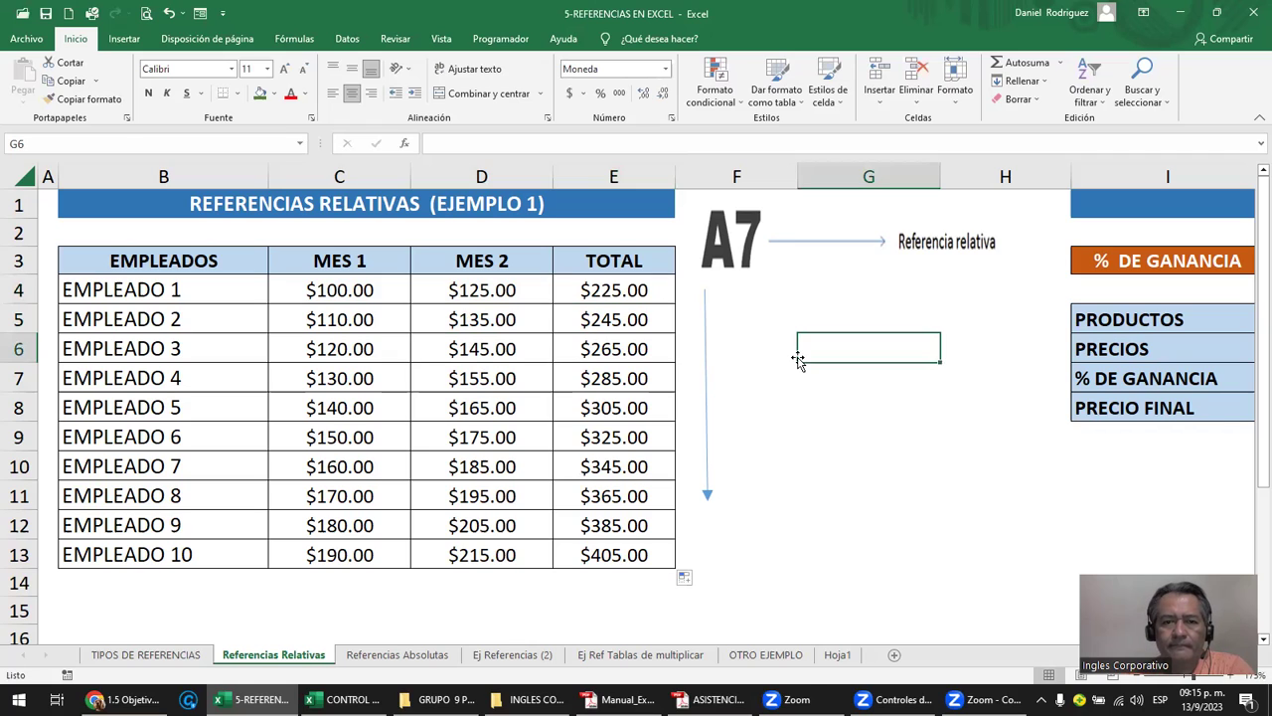
left_click(615, 290)
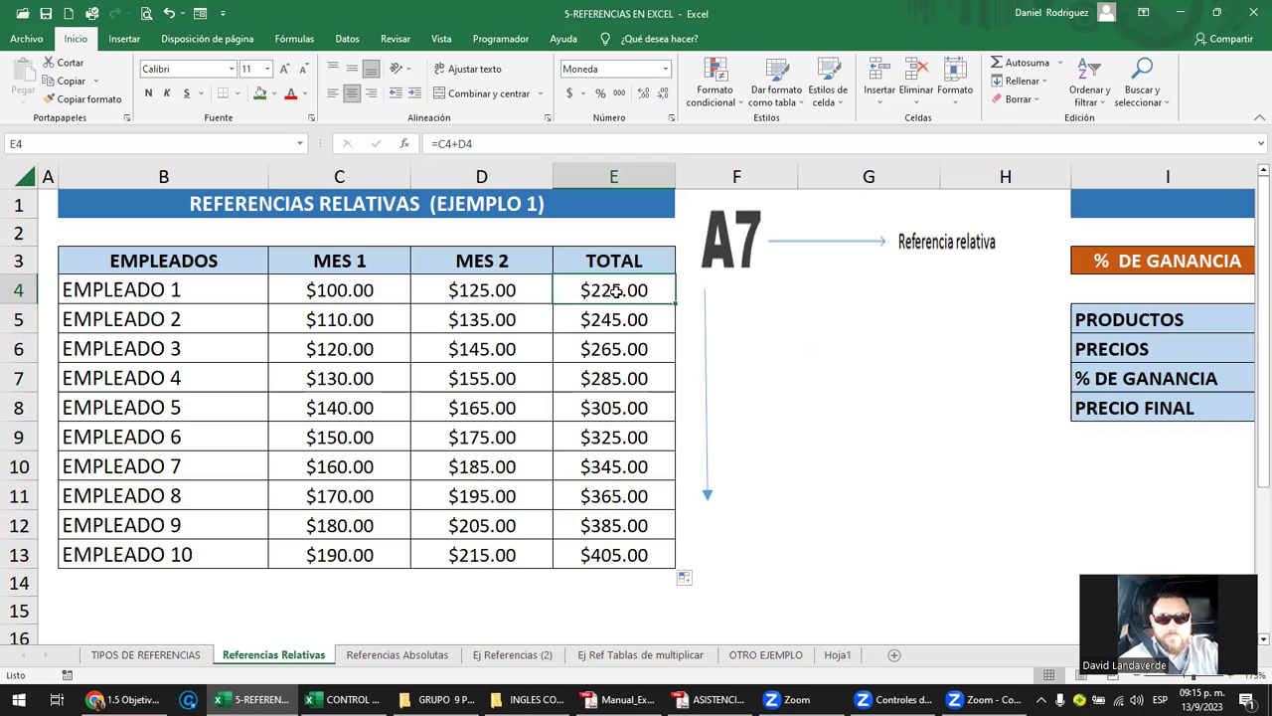
key("ctrl+shift+Down")
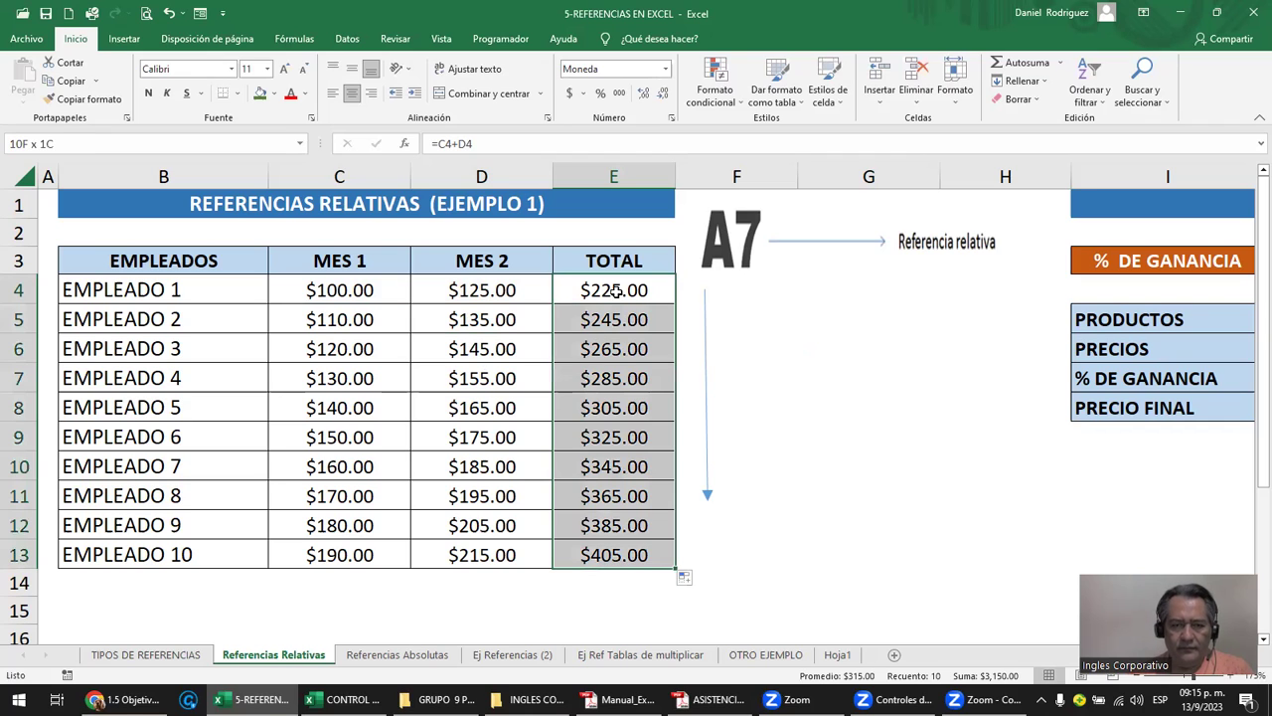
Replace the totals with =SUMA(C4:D4) in E4.
key("Delete")
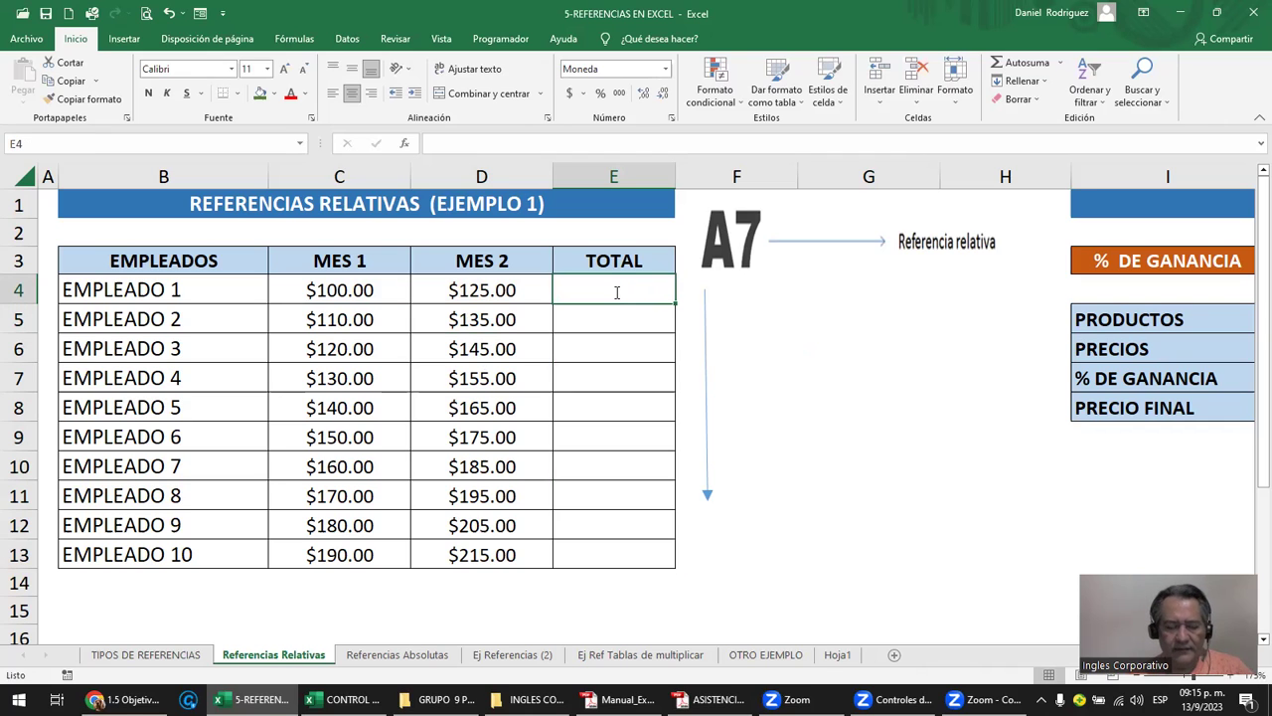
type("=suma")
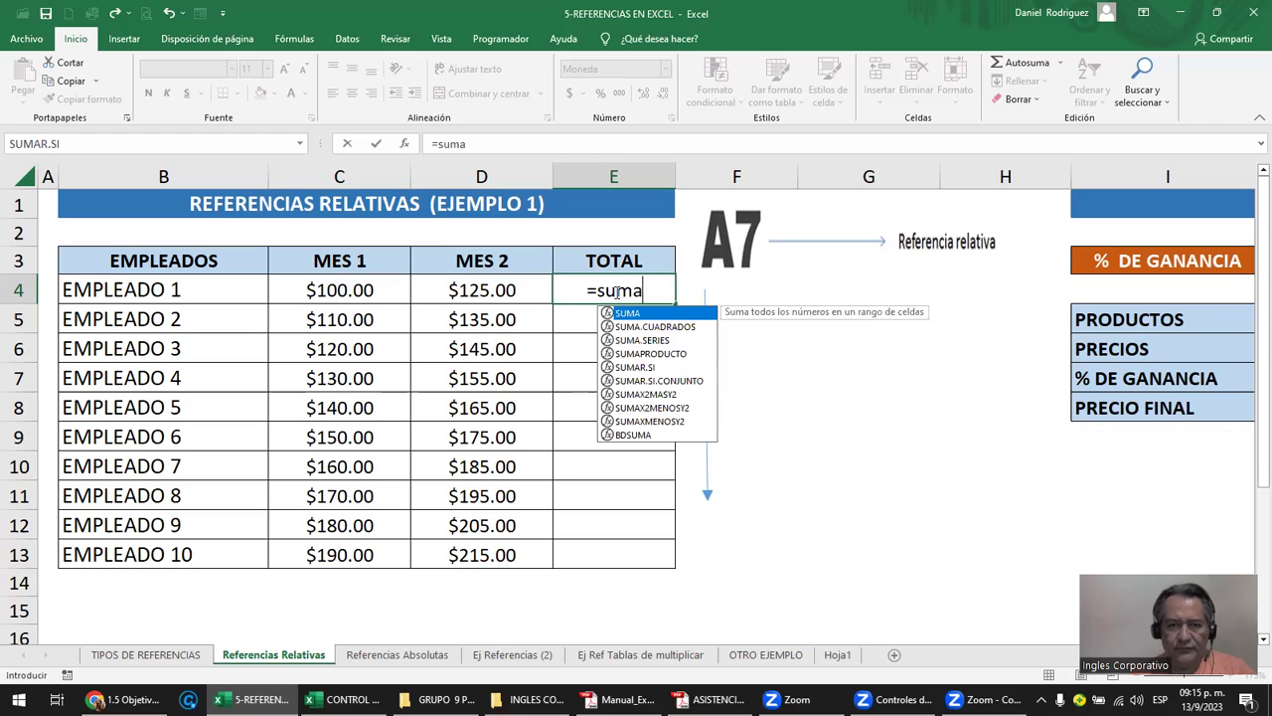
type("(")
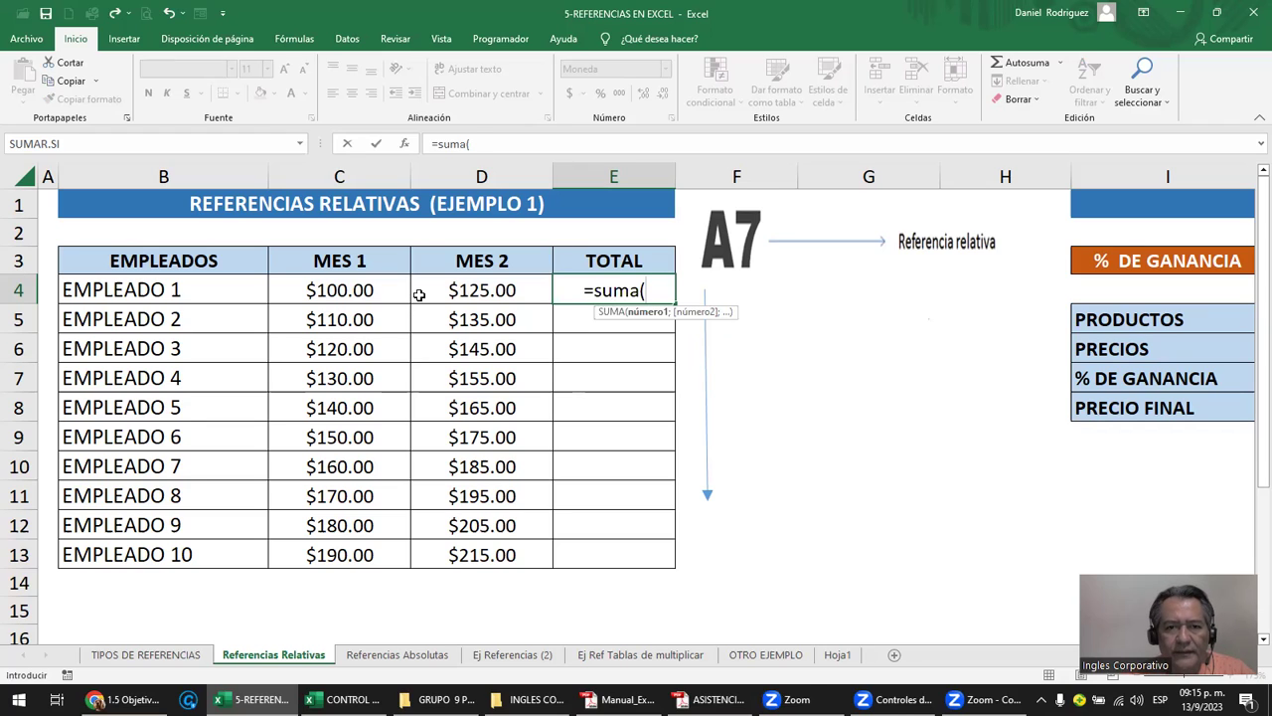
left_click(396, 291)
left_click(444, 295, "shift")
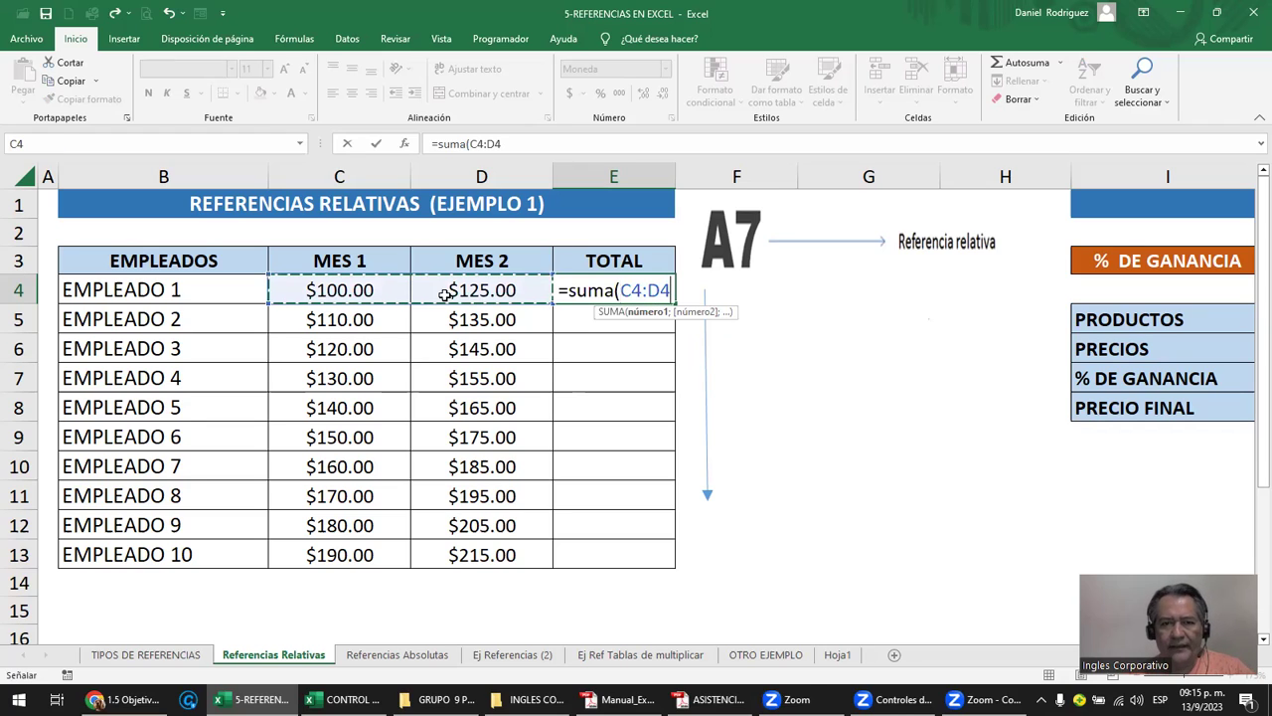
type(")")
key("Return")
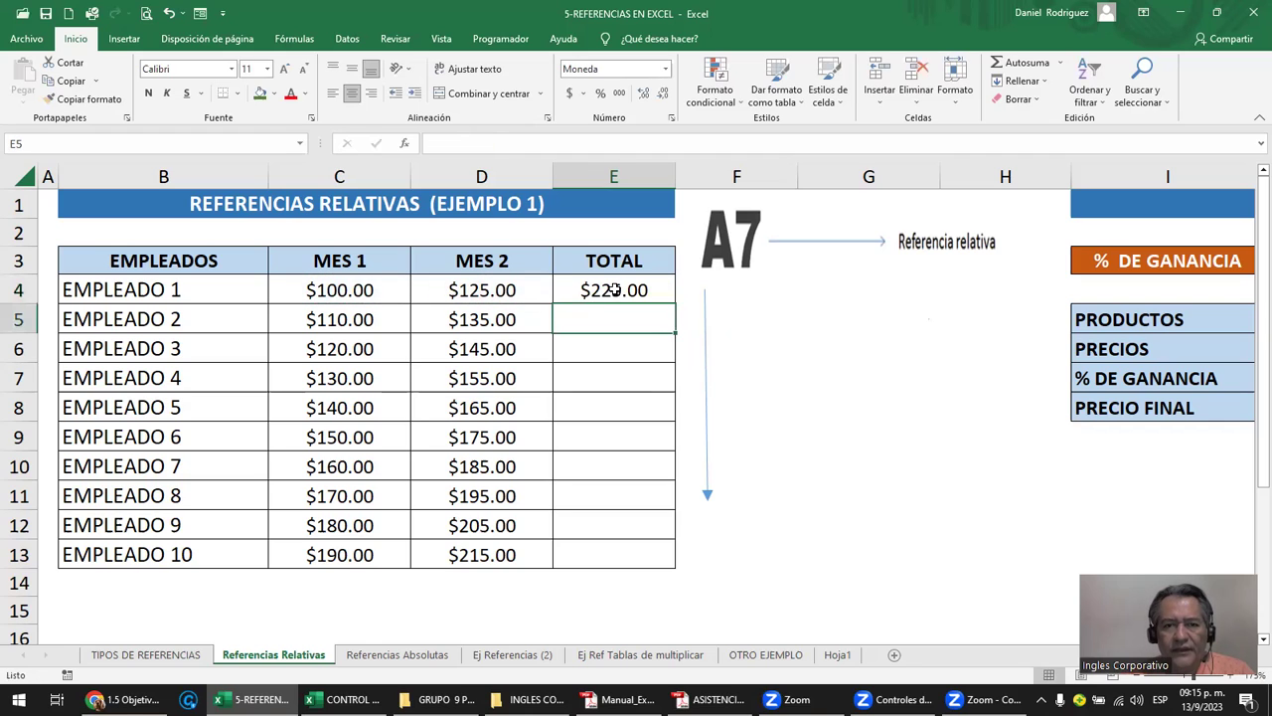
Copy the SUMA formula down to E13 and check the copies in E5, E6 and E13.
left_click(671, 302)
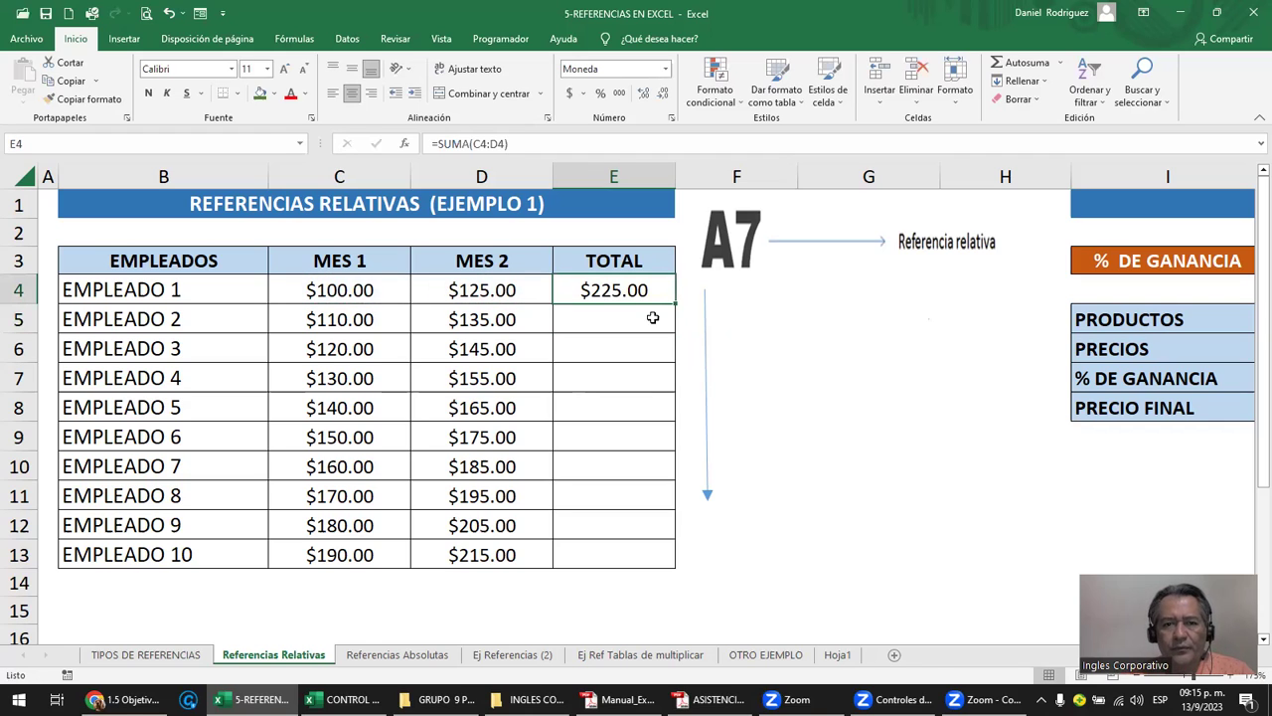
double_click(675, 304)
double_click(664, 320)
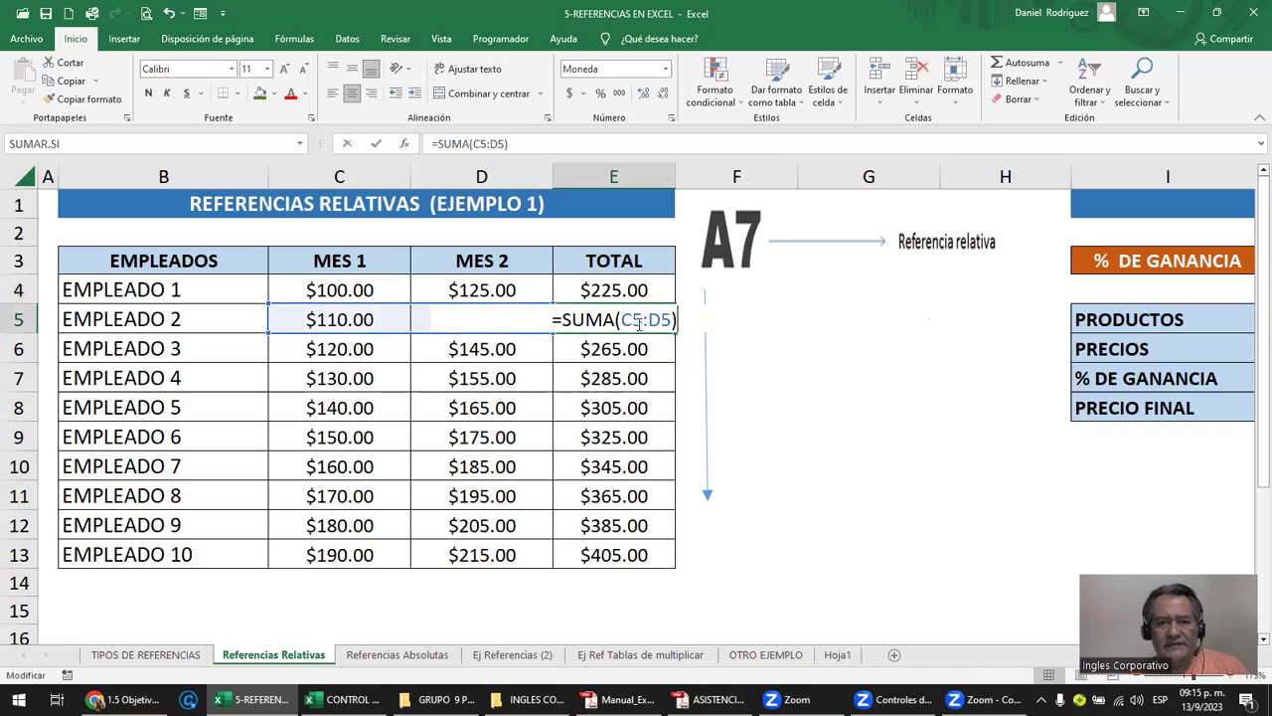
double_click(639, 351)
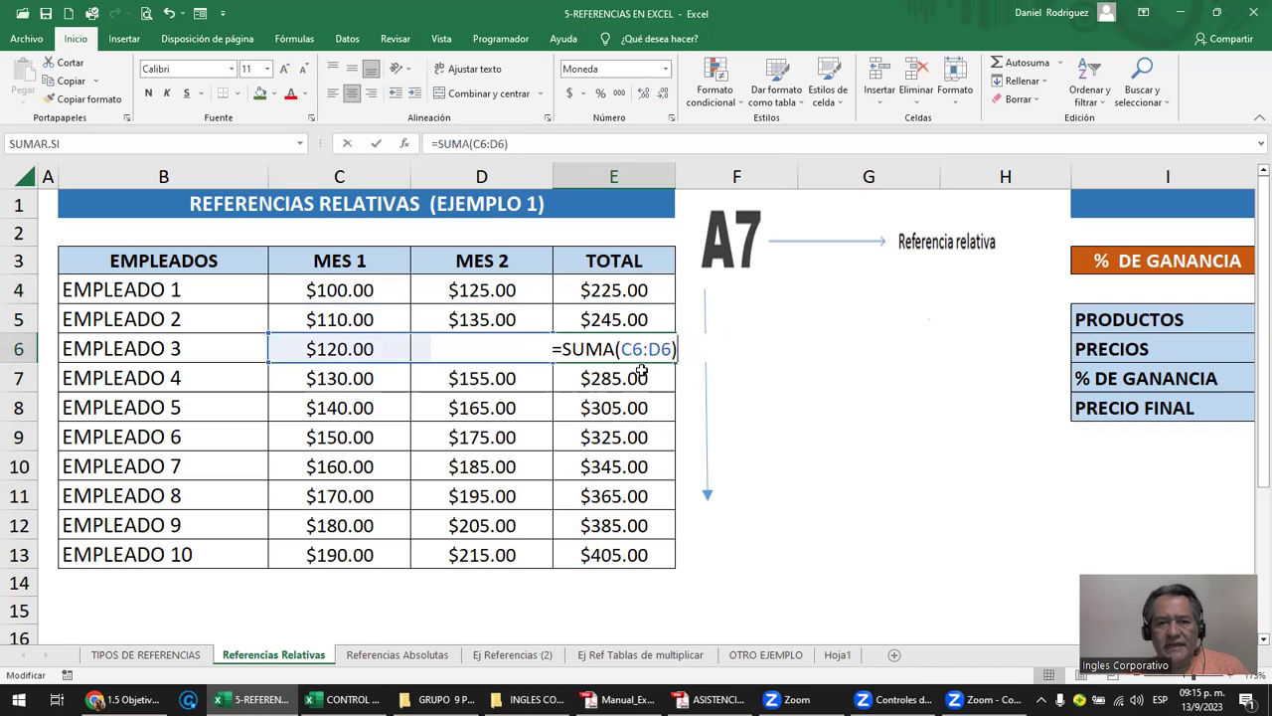
left_click(636, 555)
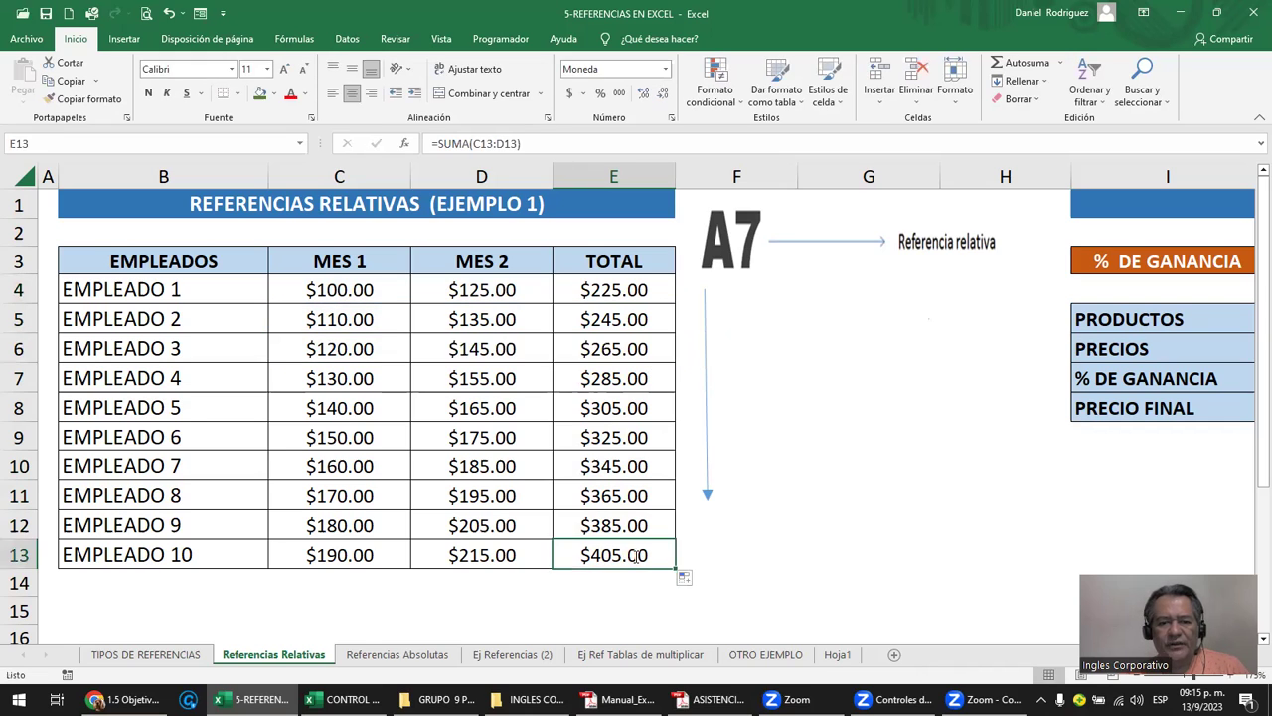
left_click(786, 341)
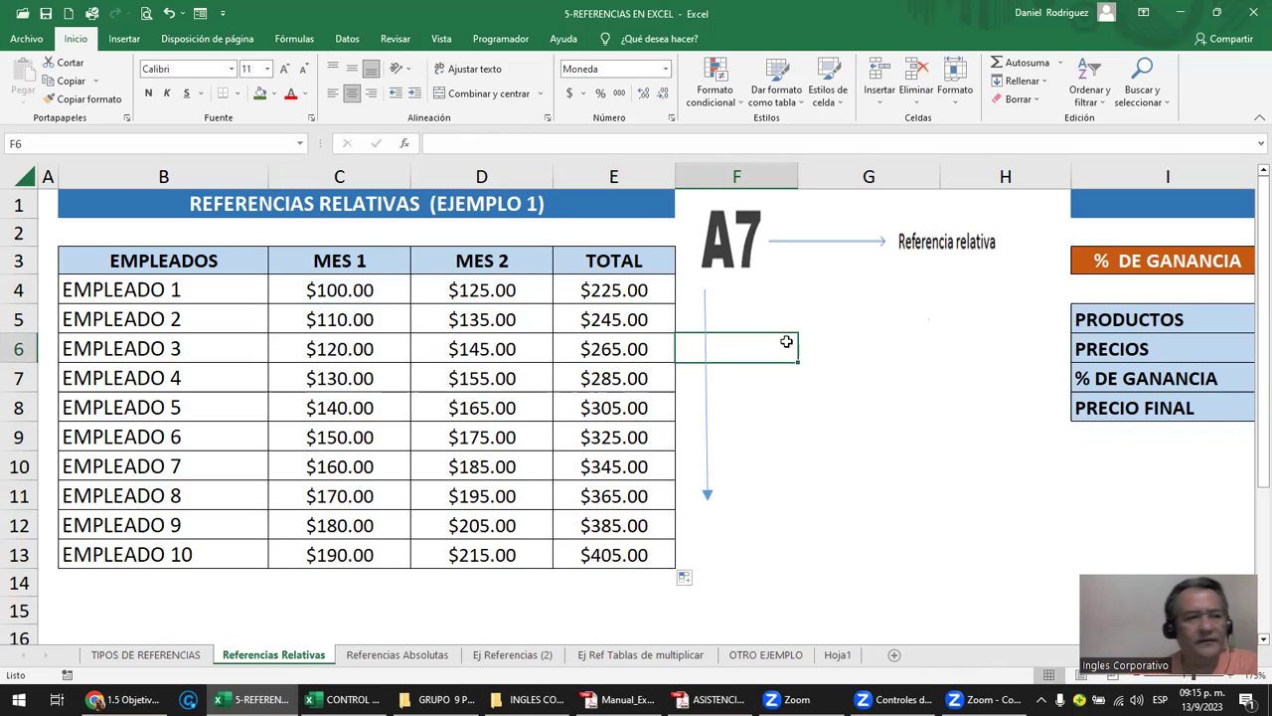
Move right to the EJEMPLO 2 table and step through its title, PRODUCTOS label and product names.
key("Right")
key("Right")
key("Right")
key("Right")
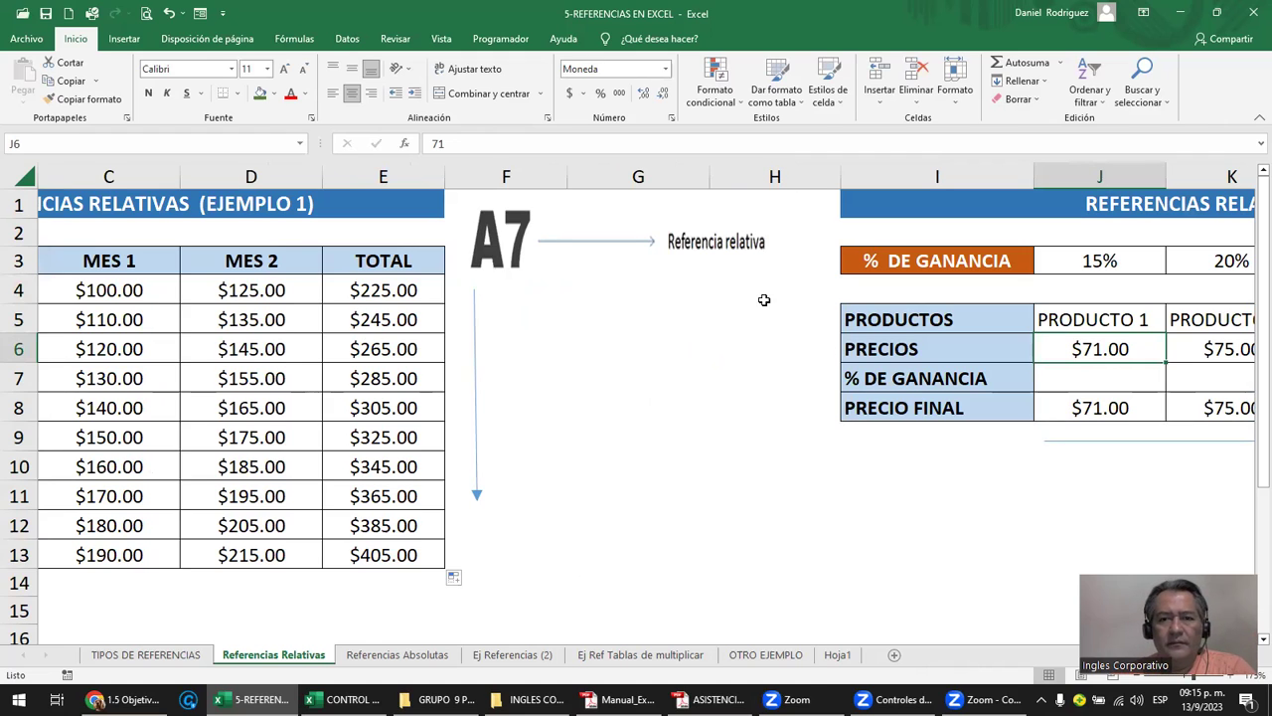
key("Up")
key("Up")
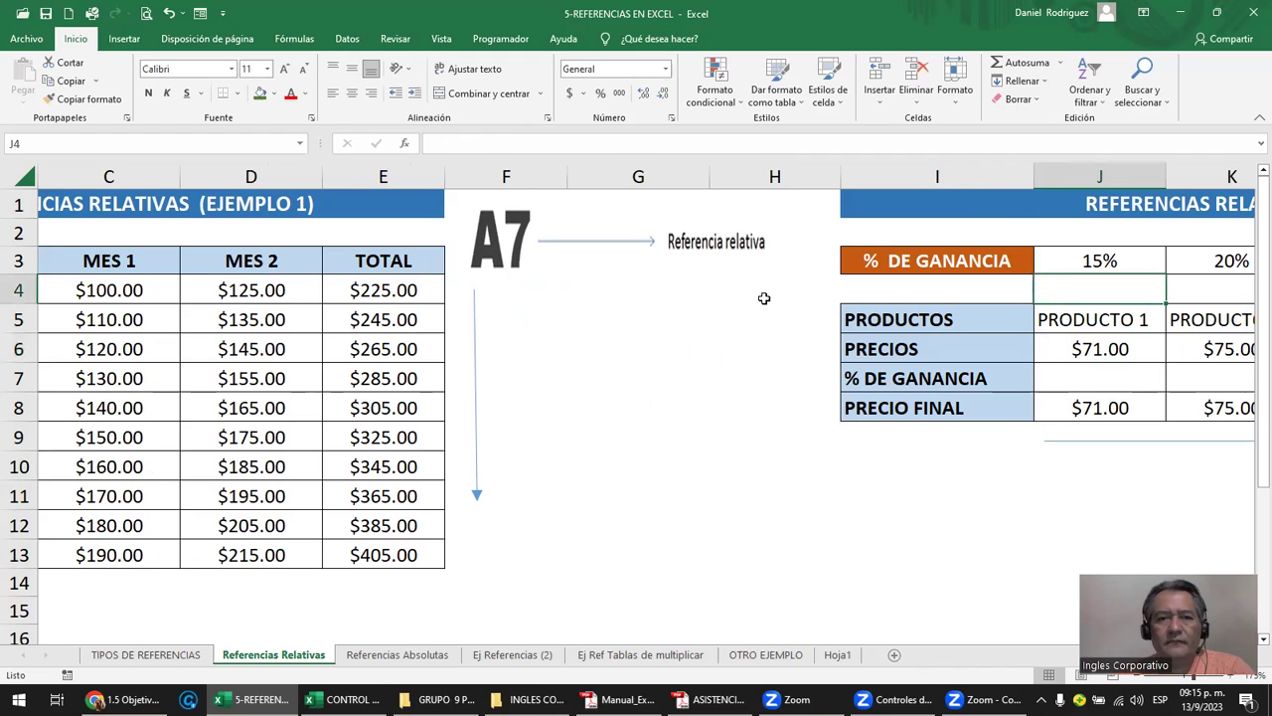
key("Right")
key("Right")
key("Right")
key("Right")
key("Right")
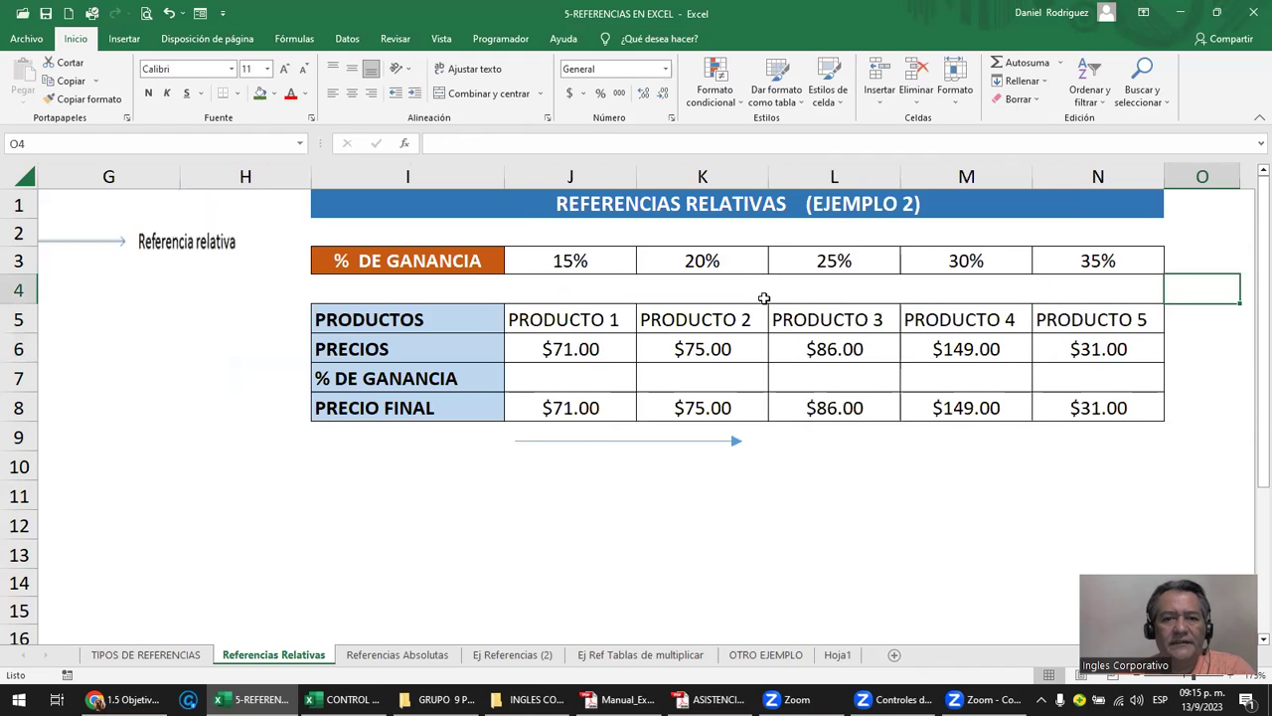
key("Right")
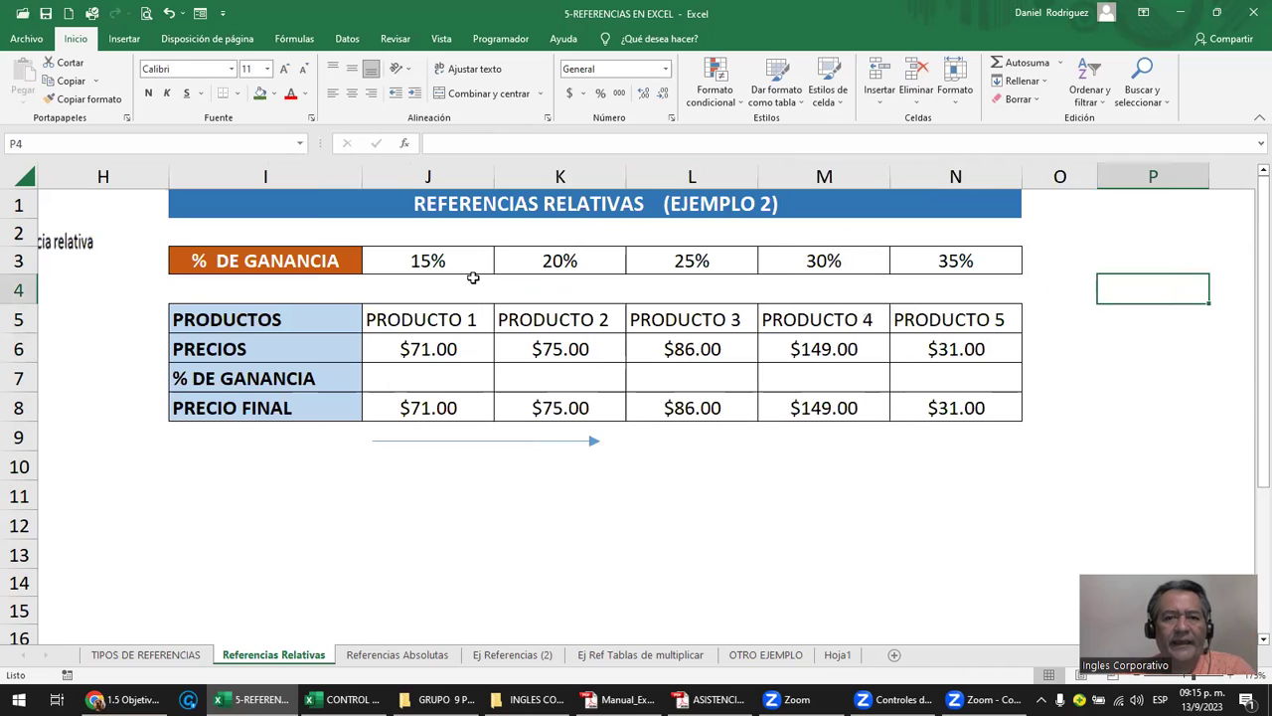
left_click(484, 204)
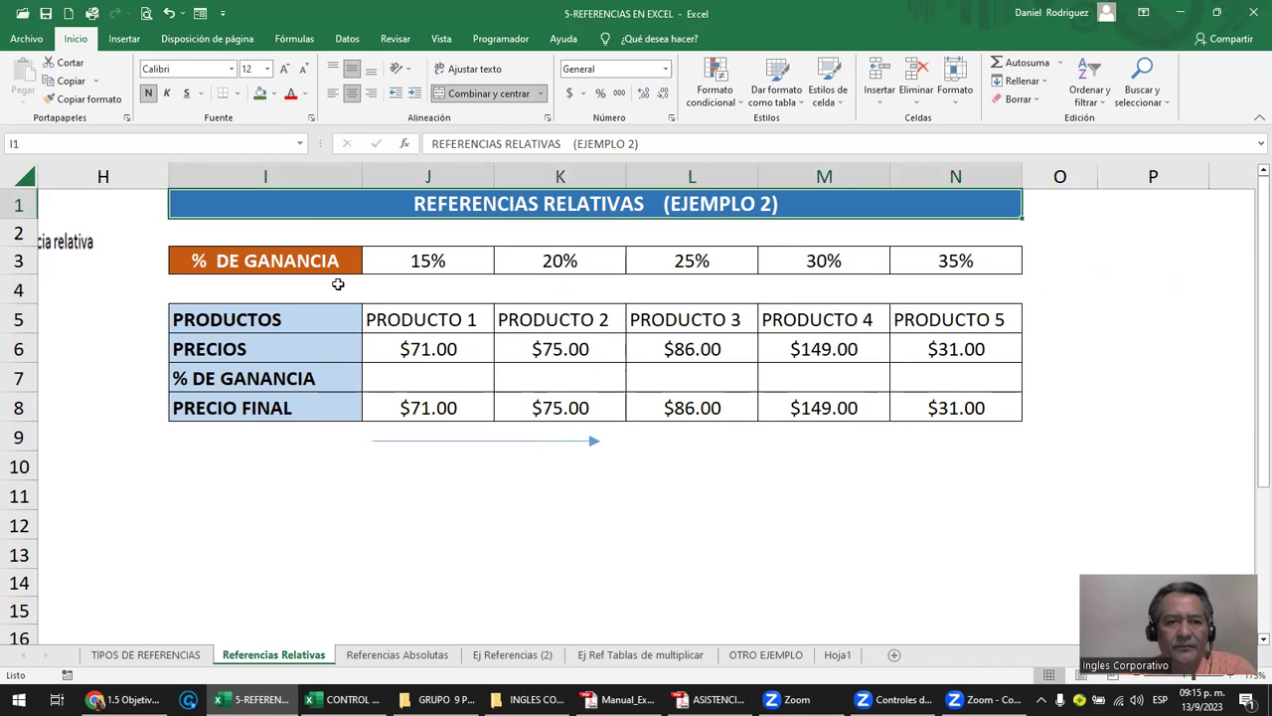
left_click(261, 309)
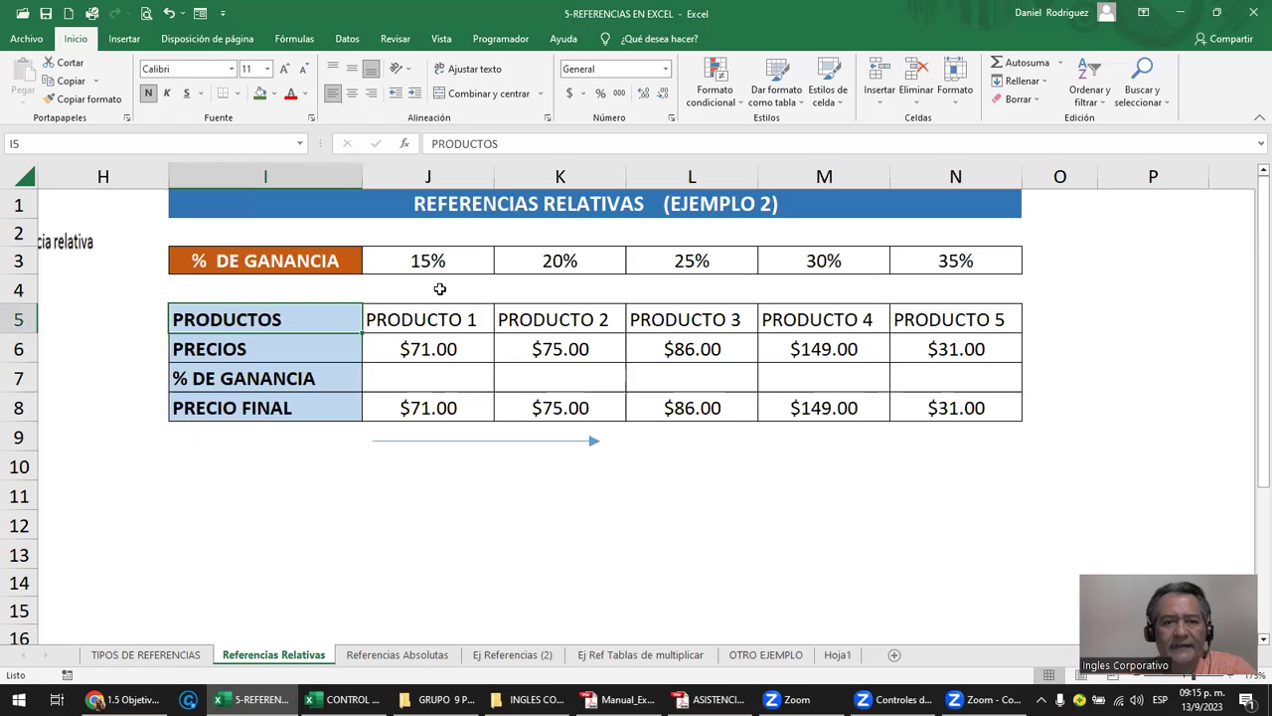
key("Right")
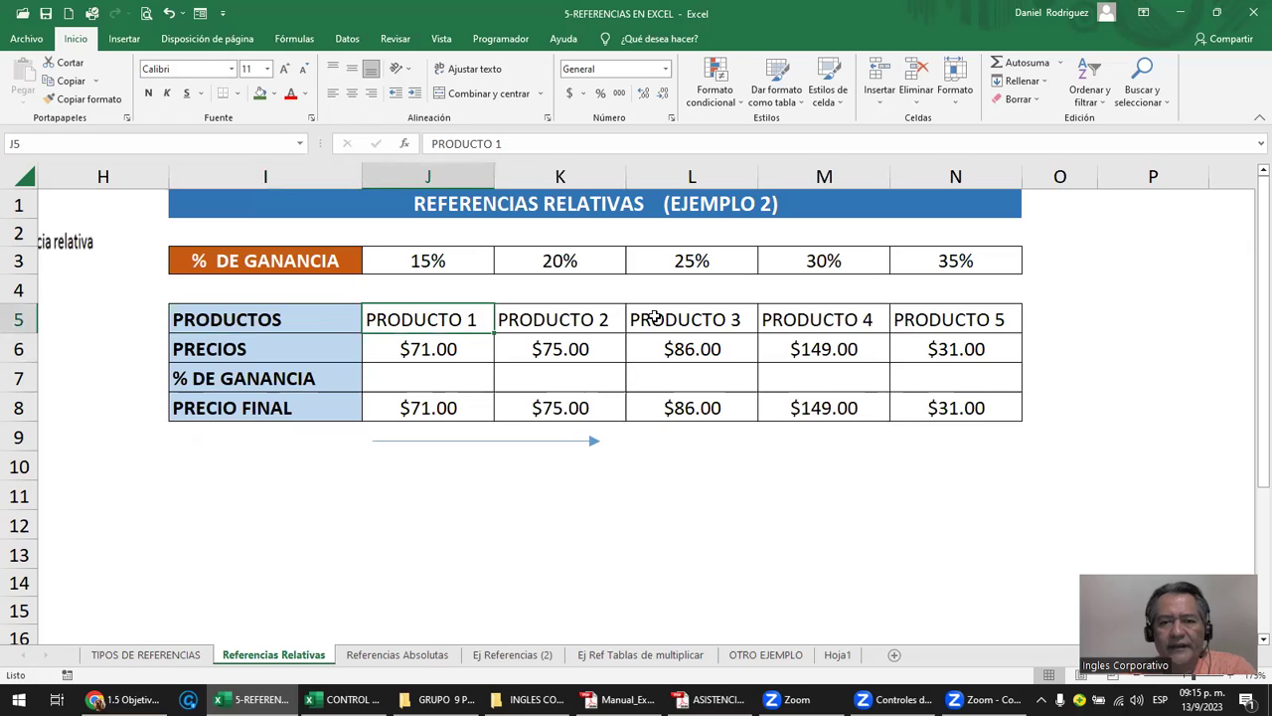
left_click(644, 318)
left_click(952, 321)
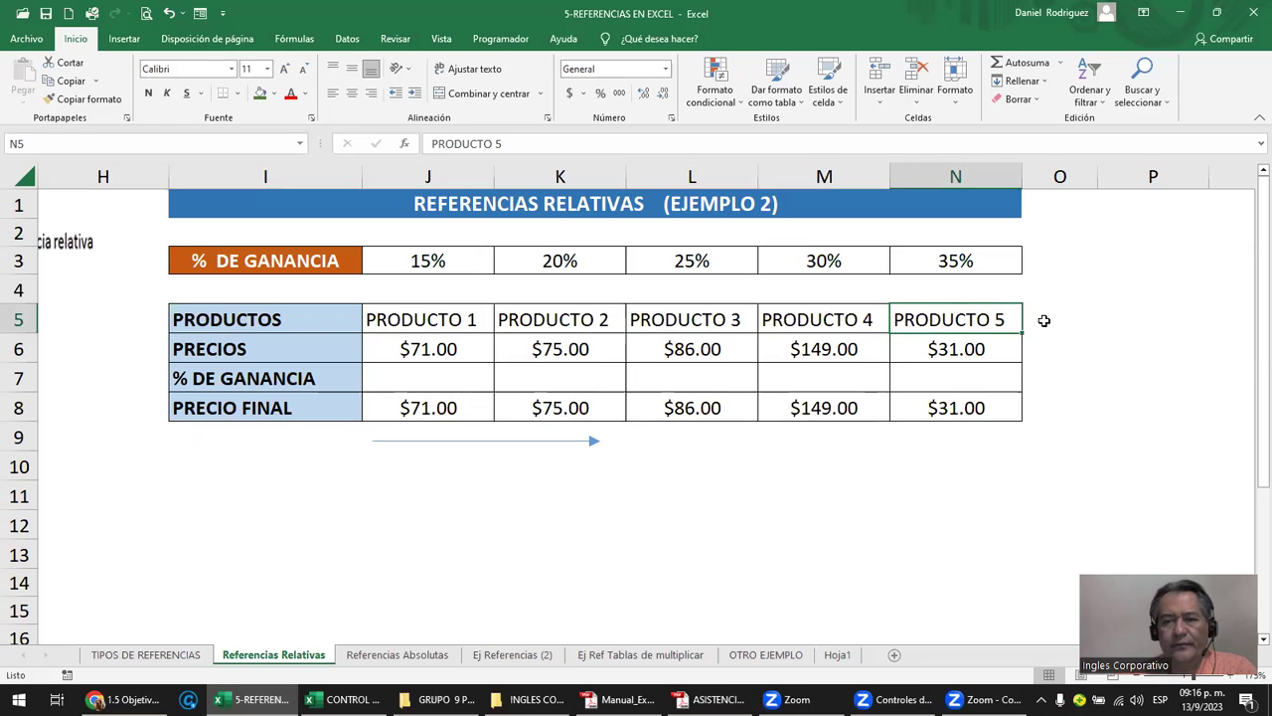
Compare with the first table's employee names, then highlight the row labels PRODUCTOS to PRECIO FINAL.
left_click(1109, 172)
left_click(949, 321)
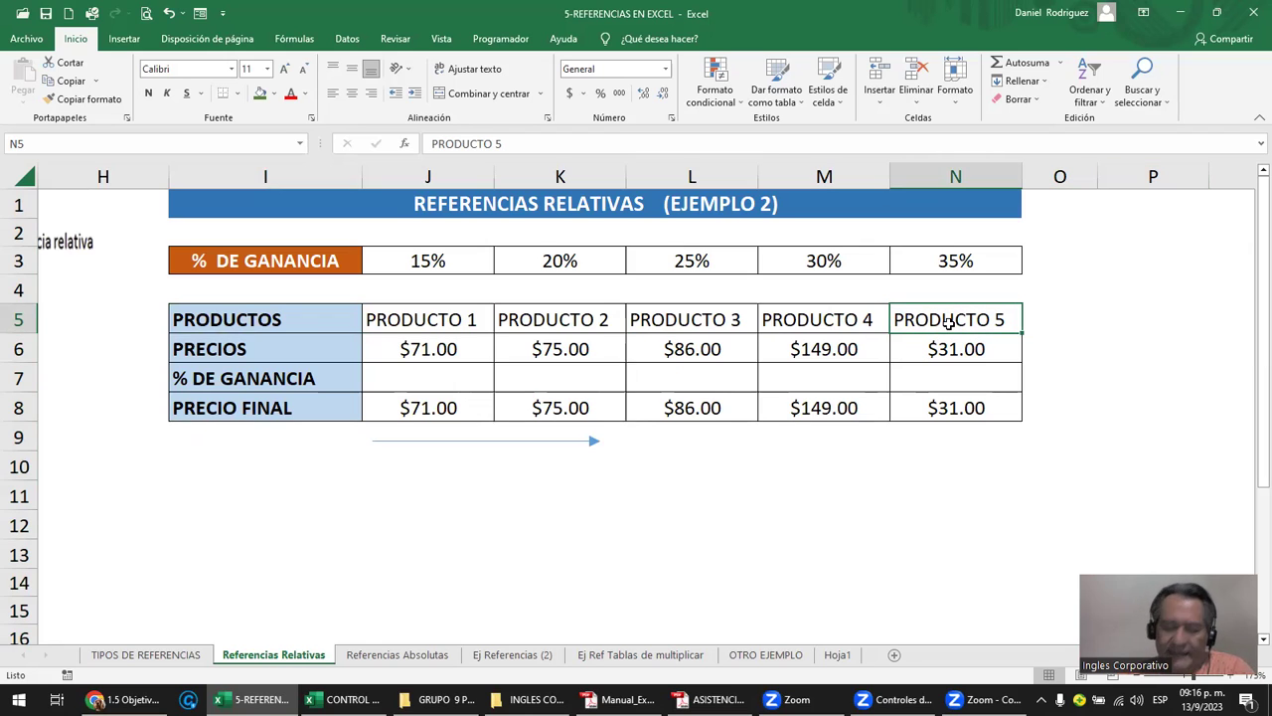
key("Left")
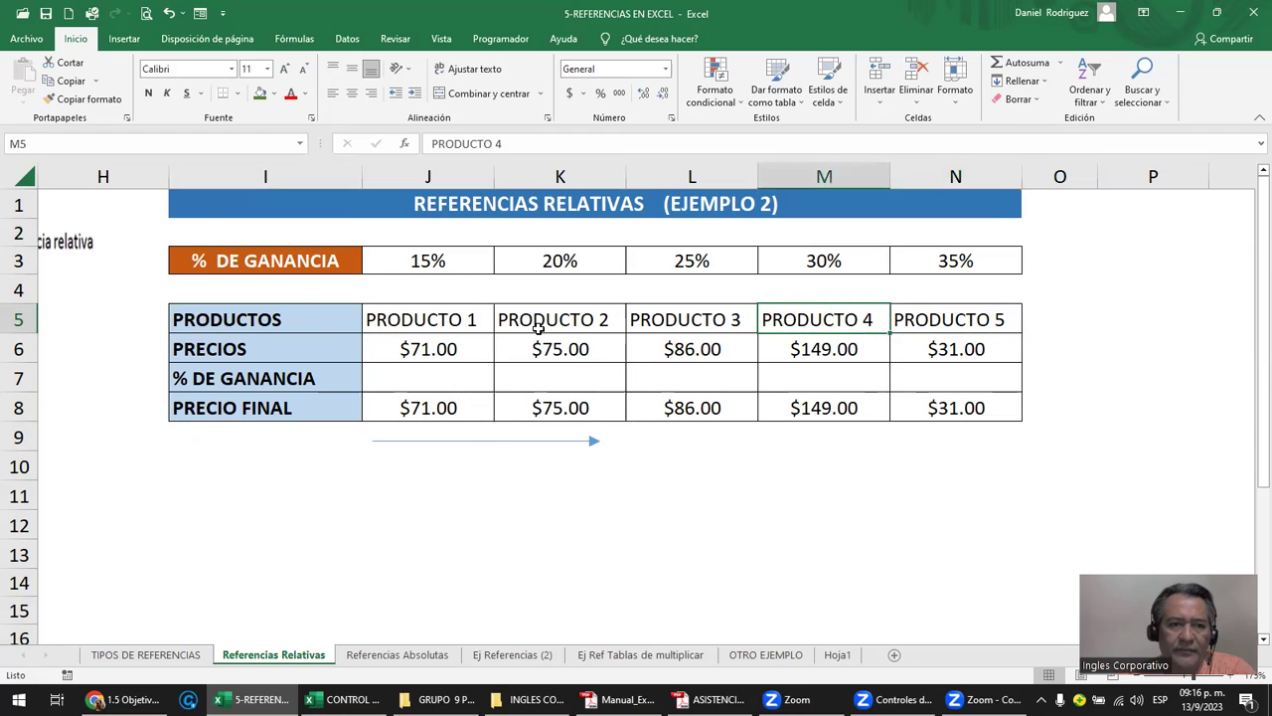
key("Home")
left_click_drag(228, 284, 209, 547)
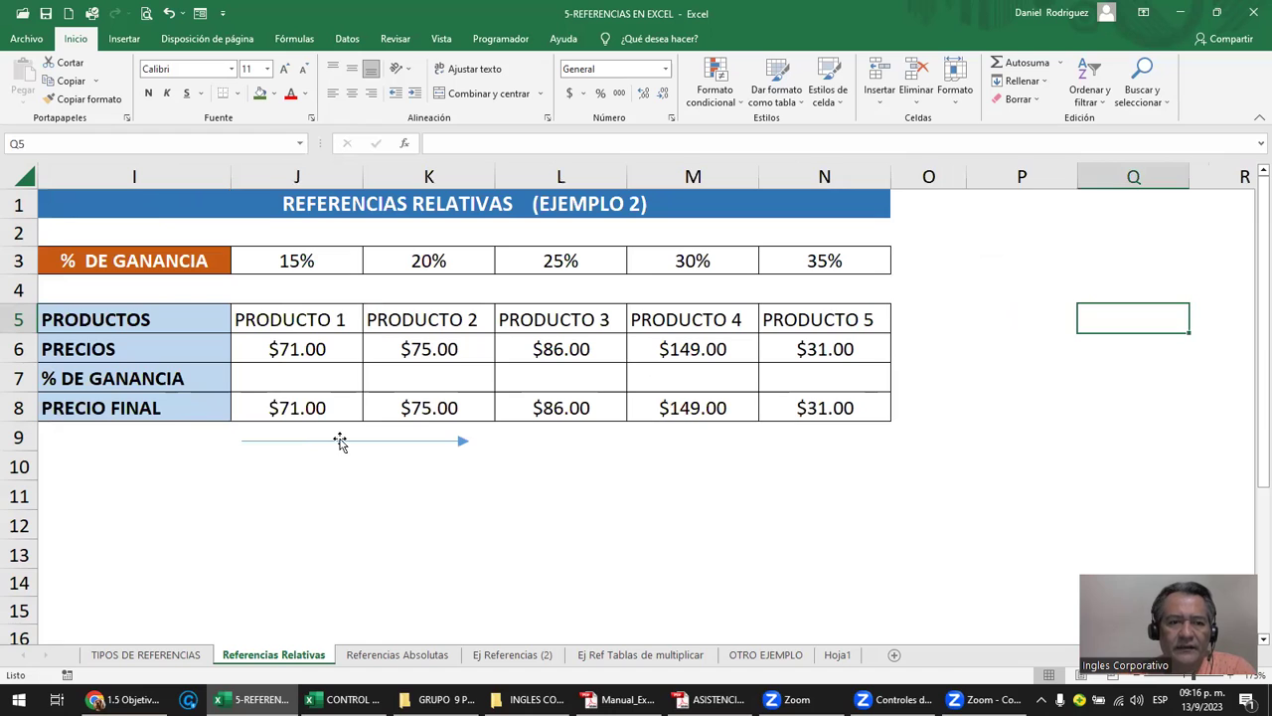
key("Left")
key("Left")
key("Left")
key("Left")
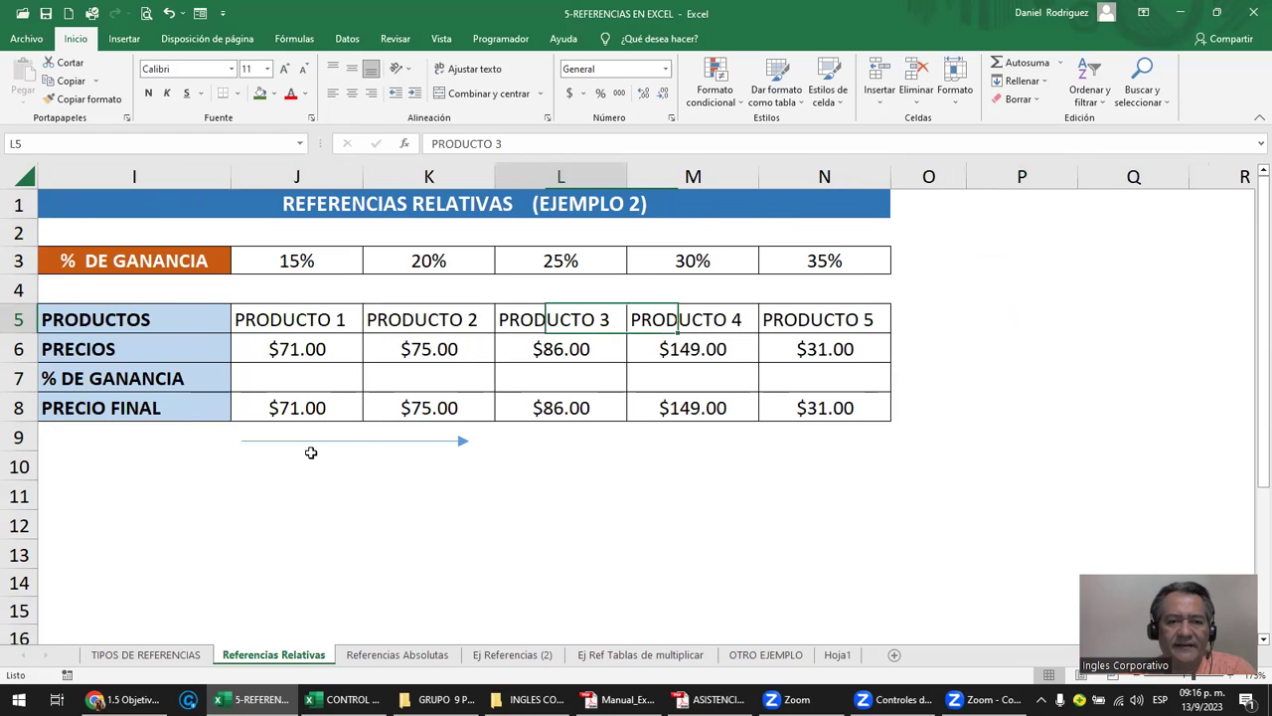
key("Left")
key("Left")
key("Left")
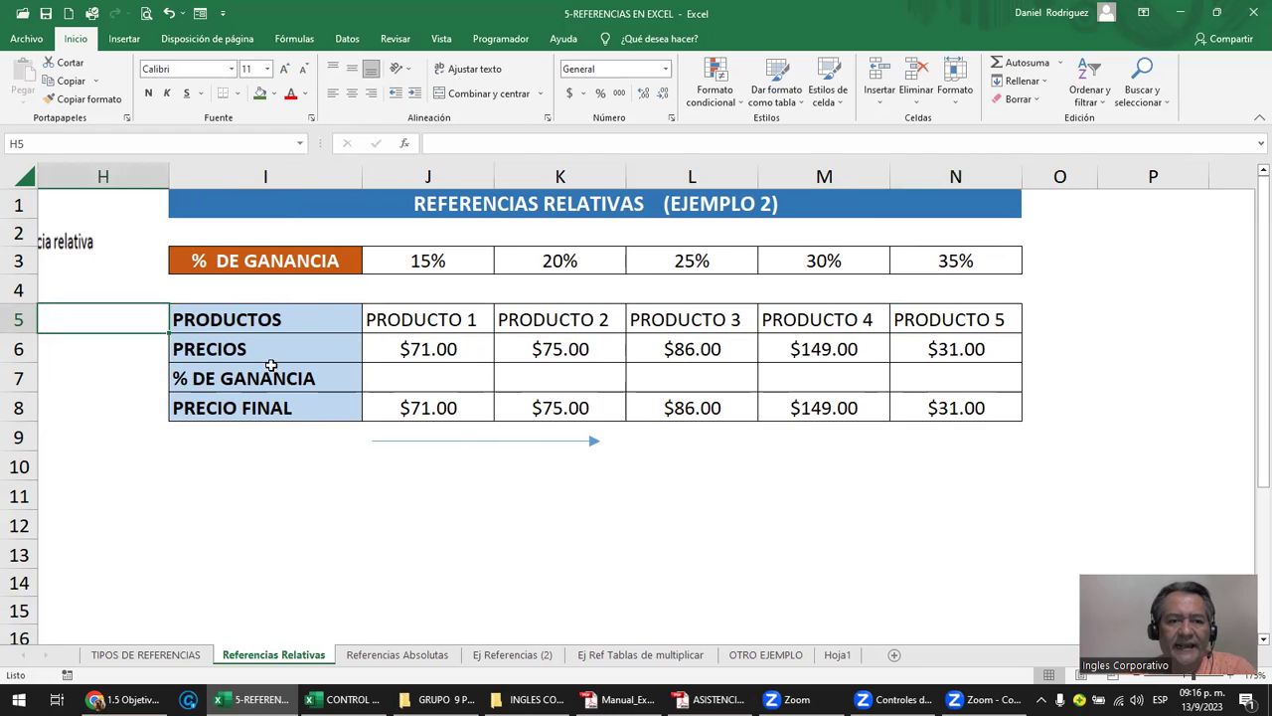
left_click_drag(272, 318, 268, 405)
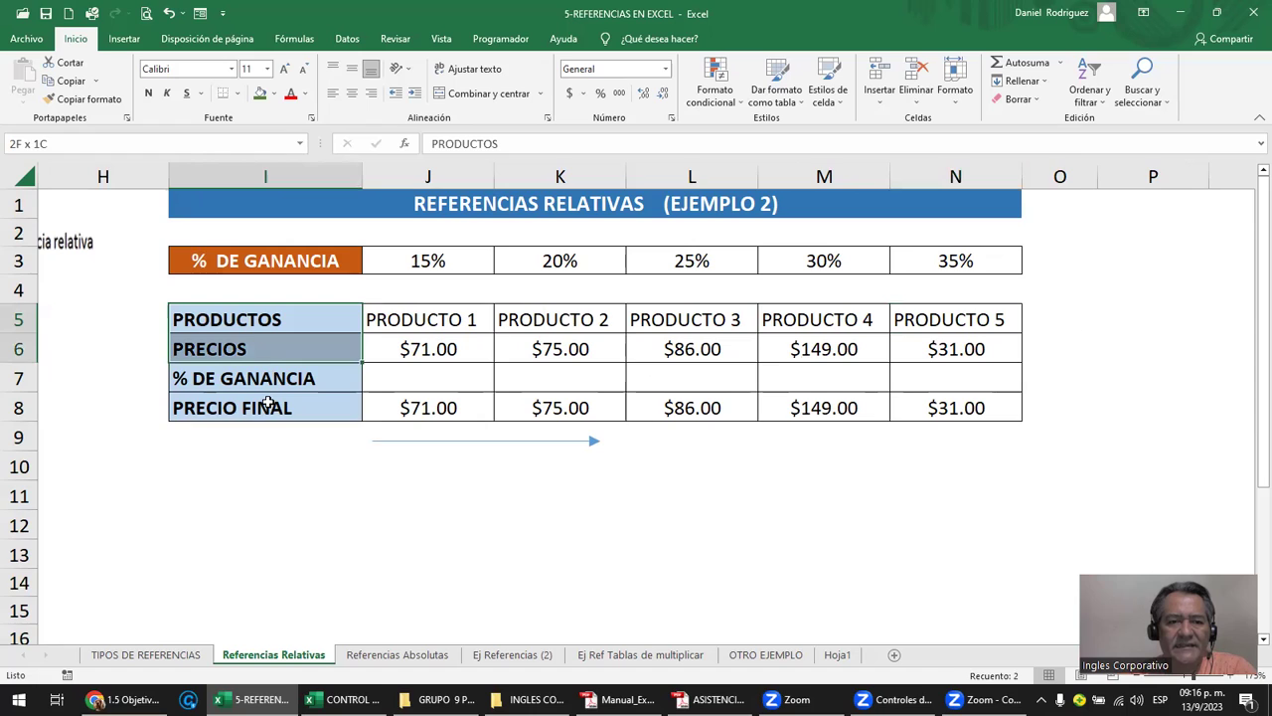
left_click(405, 319)
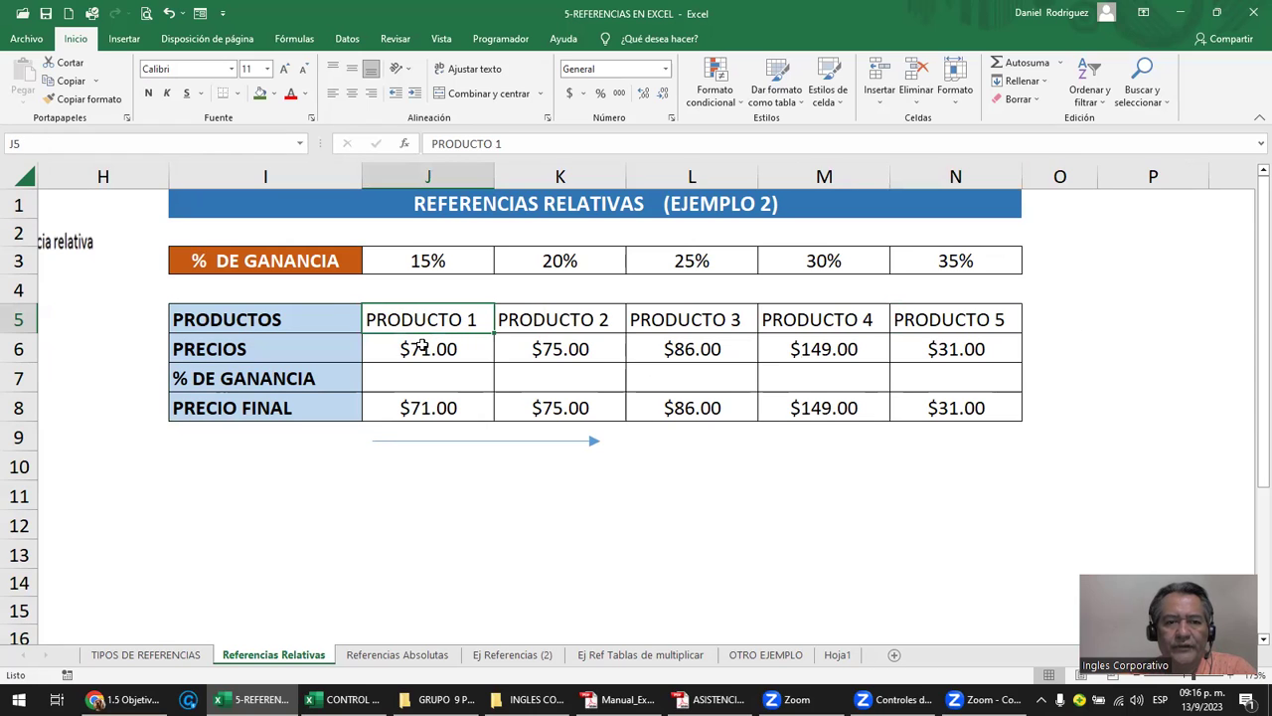
key("Right")
left_click(422, 347)
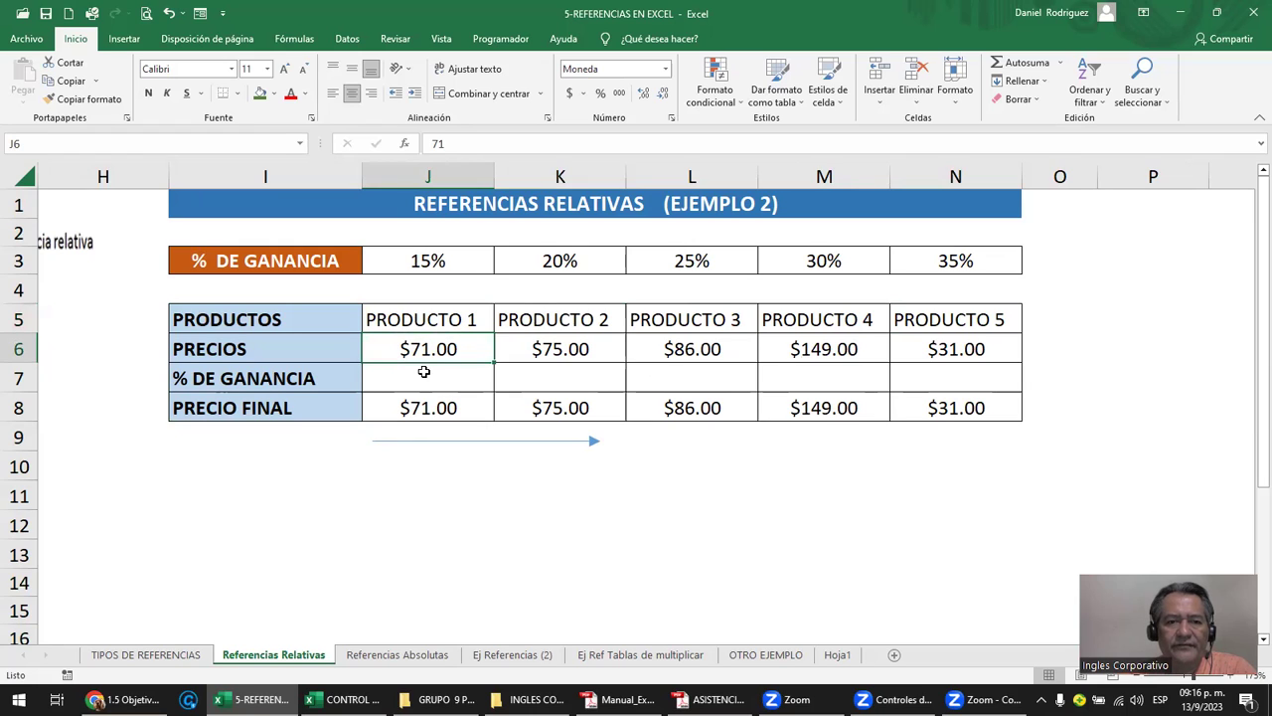
key("Down")
key("Down")
left_click(424, 372)
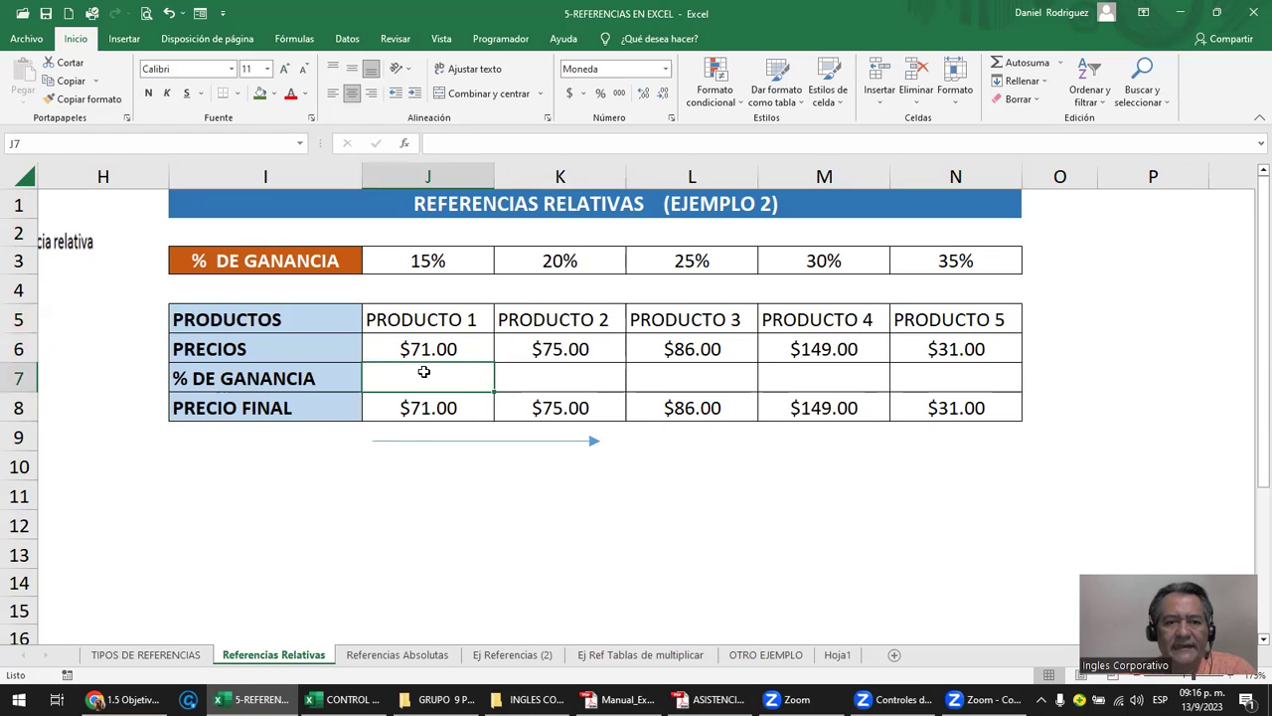
left_click(407, 261)
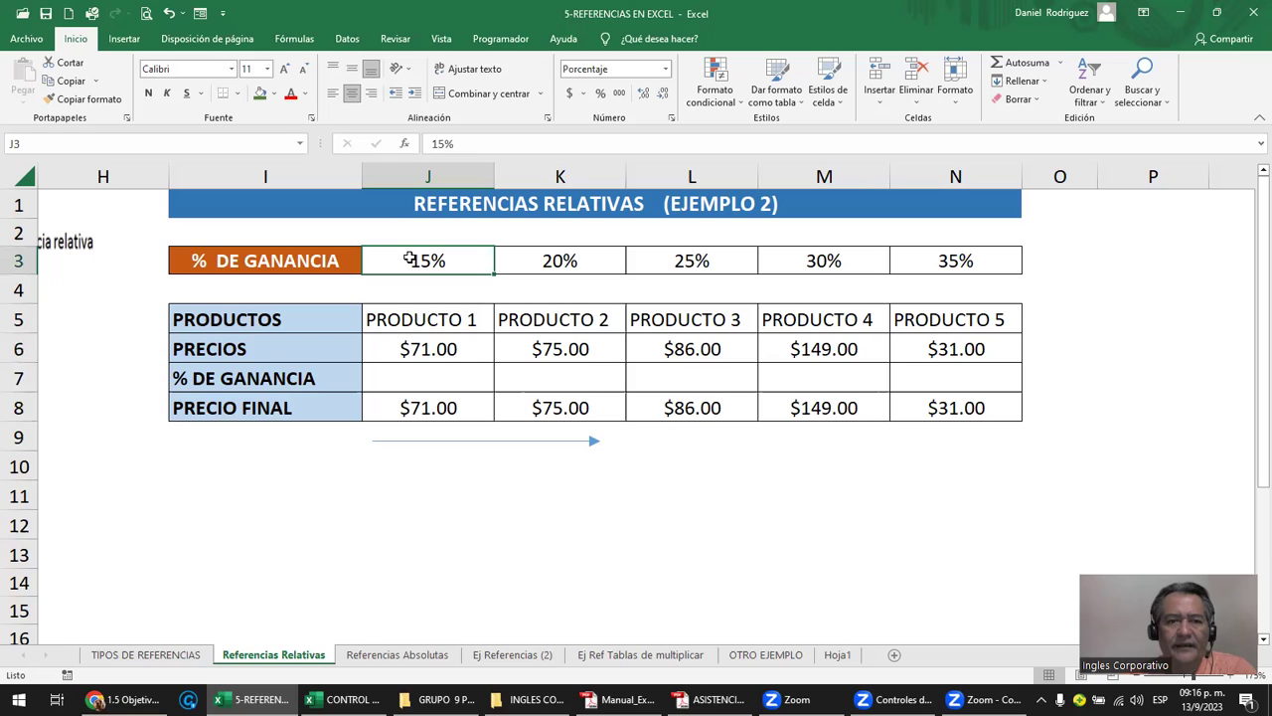
left_click(400, 347)
left_click(483, 375)
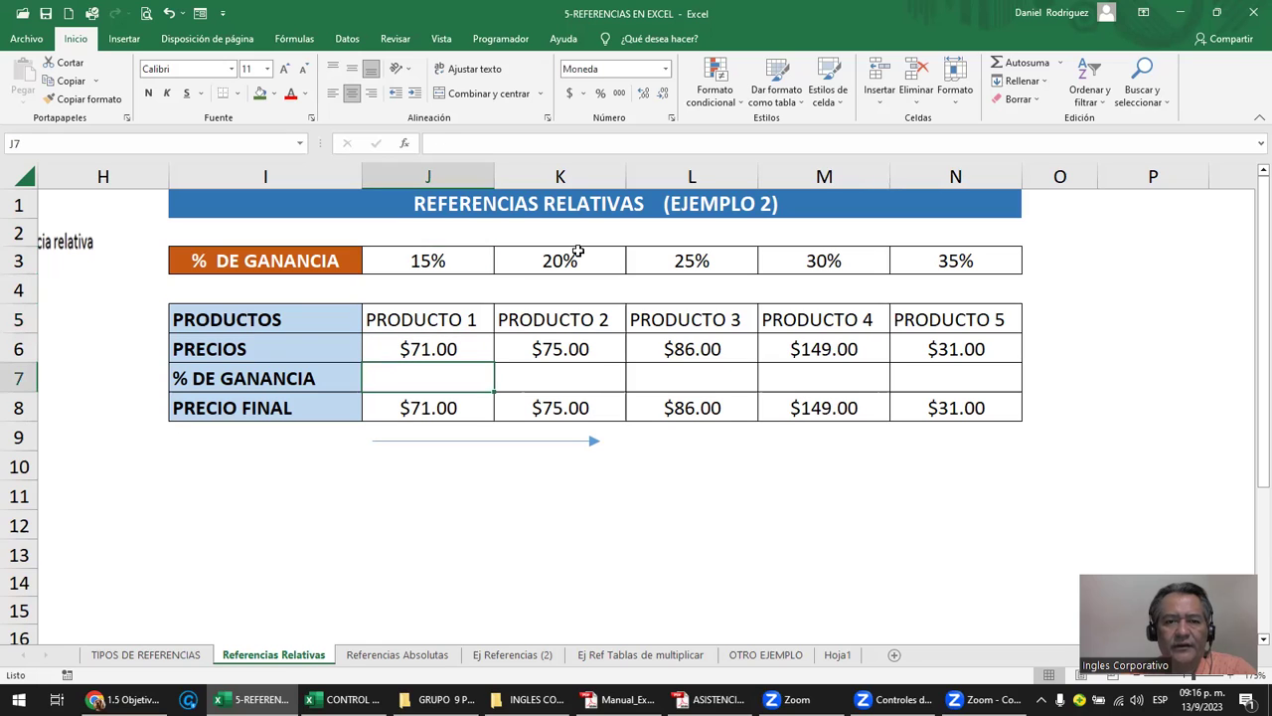
left_click(577, 252)
left_click(560, 381)
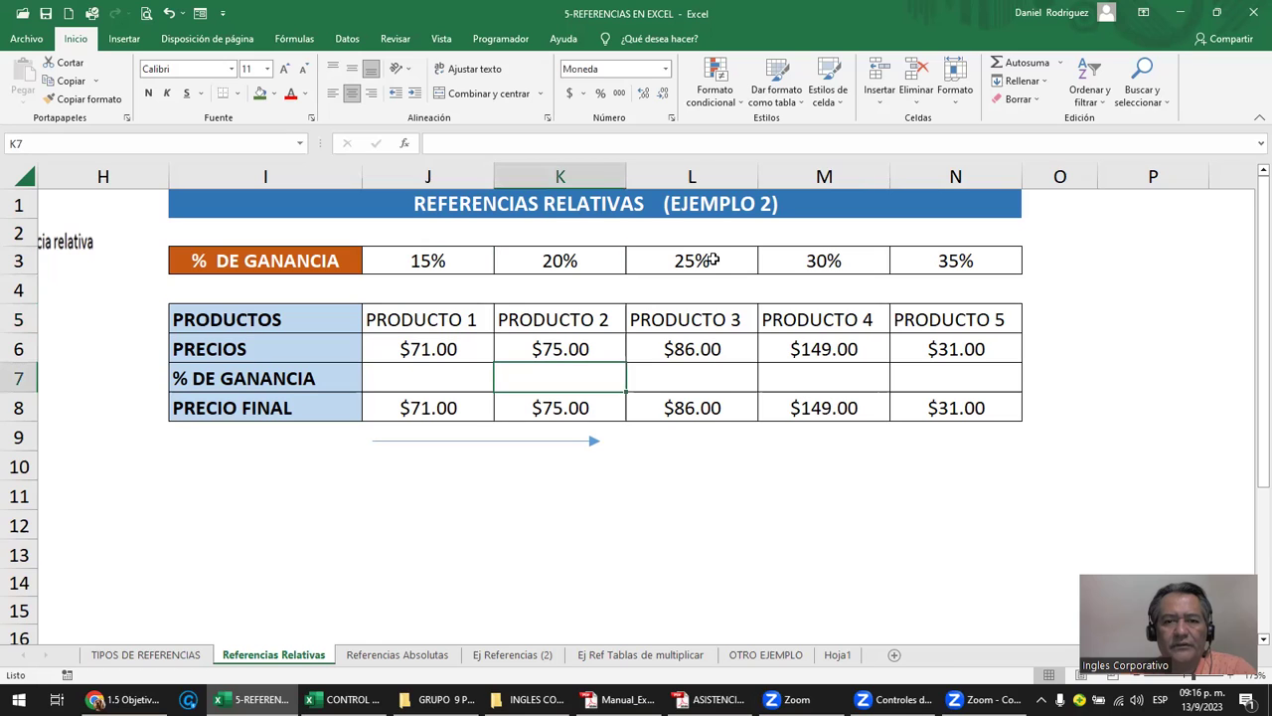
key("Right")
key("Up")
key("Up")
key("Up")
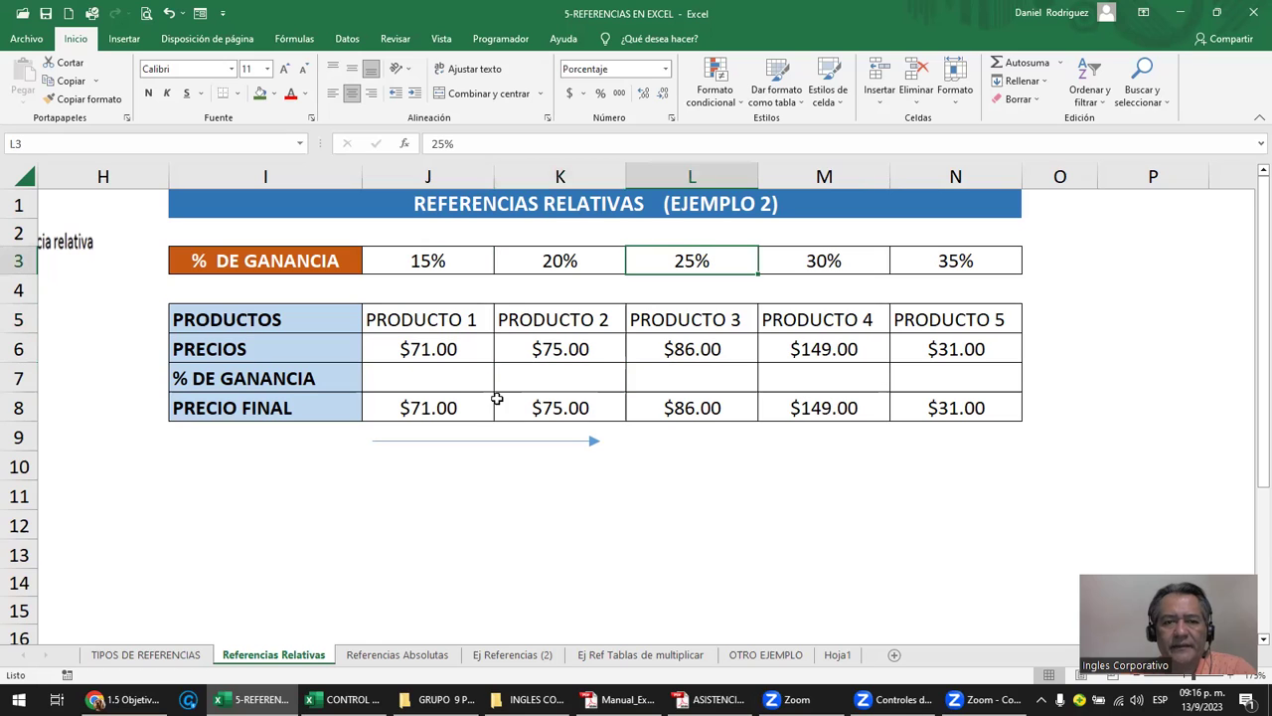
left_click(461, 378)
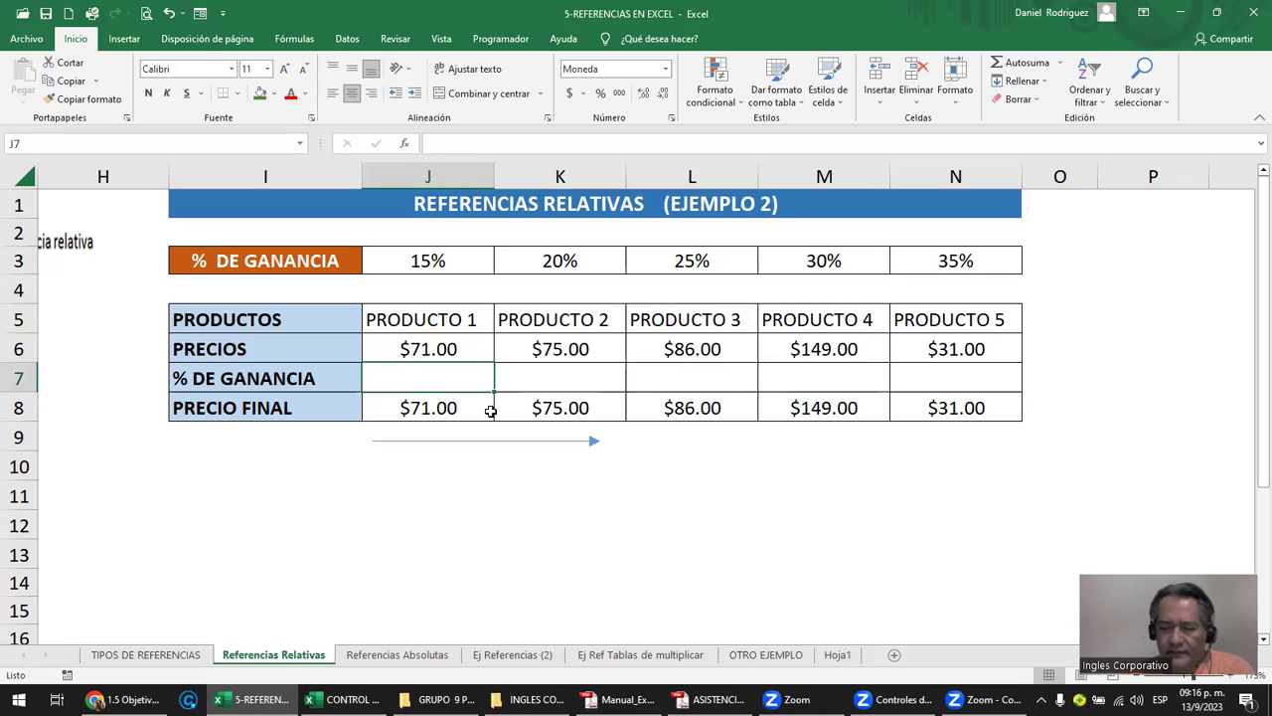
Enter =J6*J3 in J7 to get the 15% gain of $10.65.
type("=")
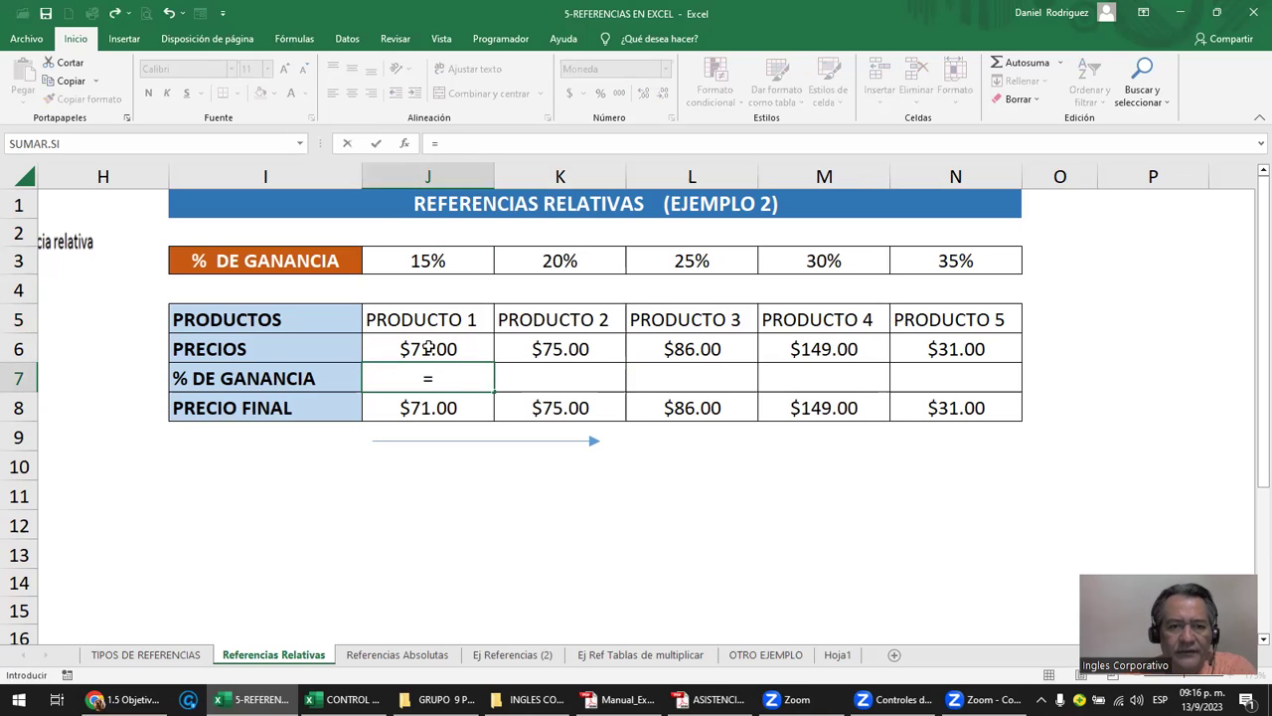
left_click(428, 347)
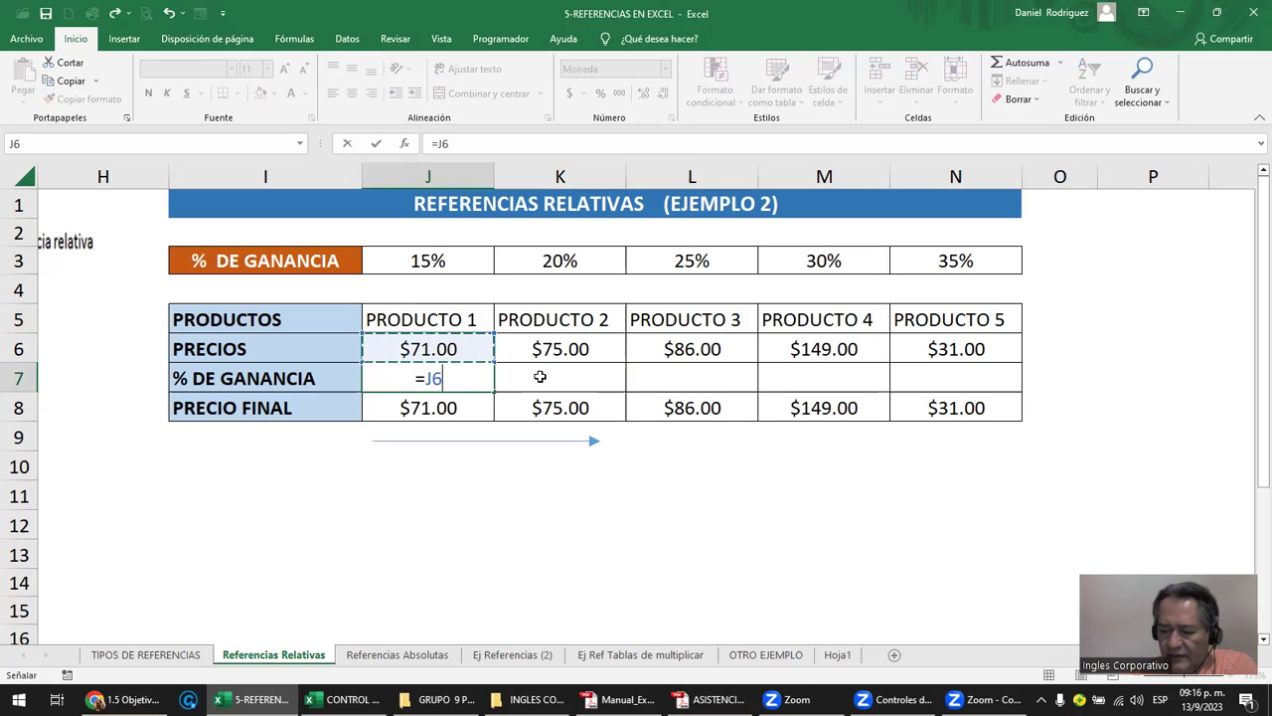
type("*")
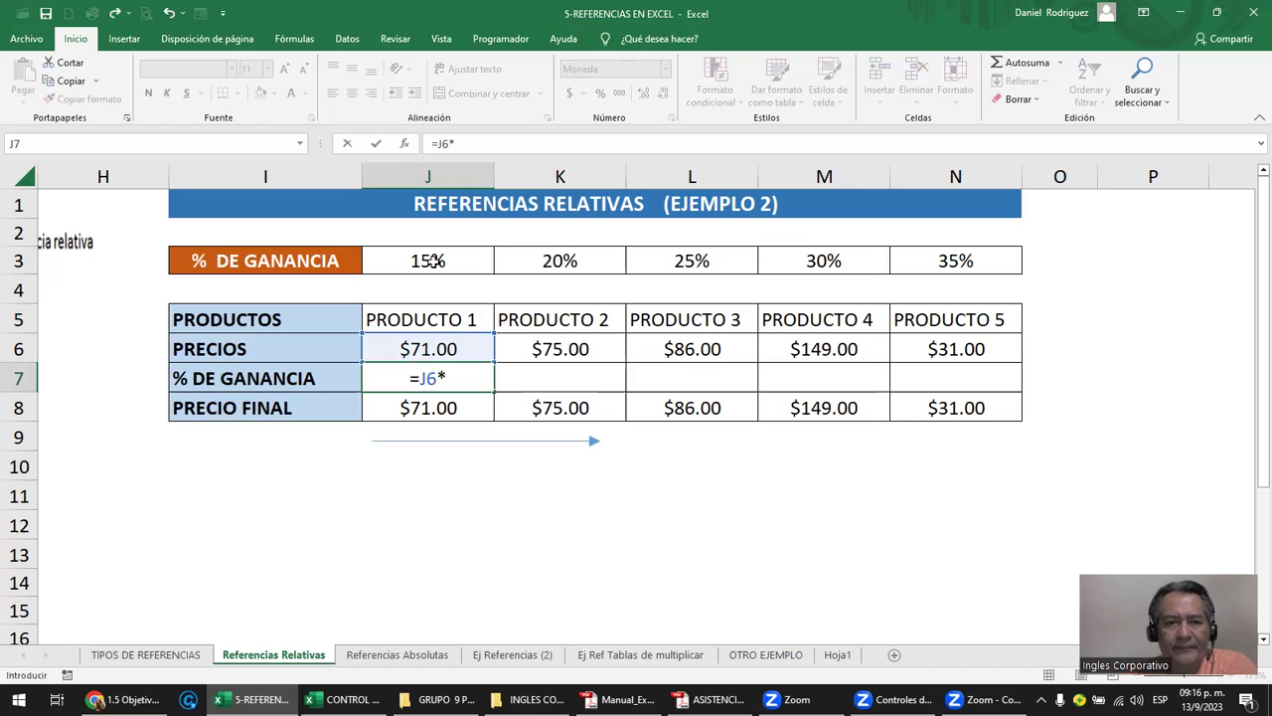
left_click(434, 261)
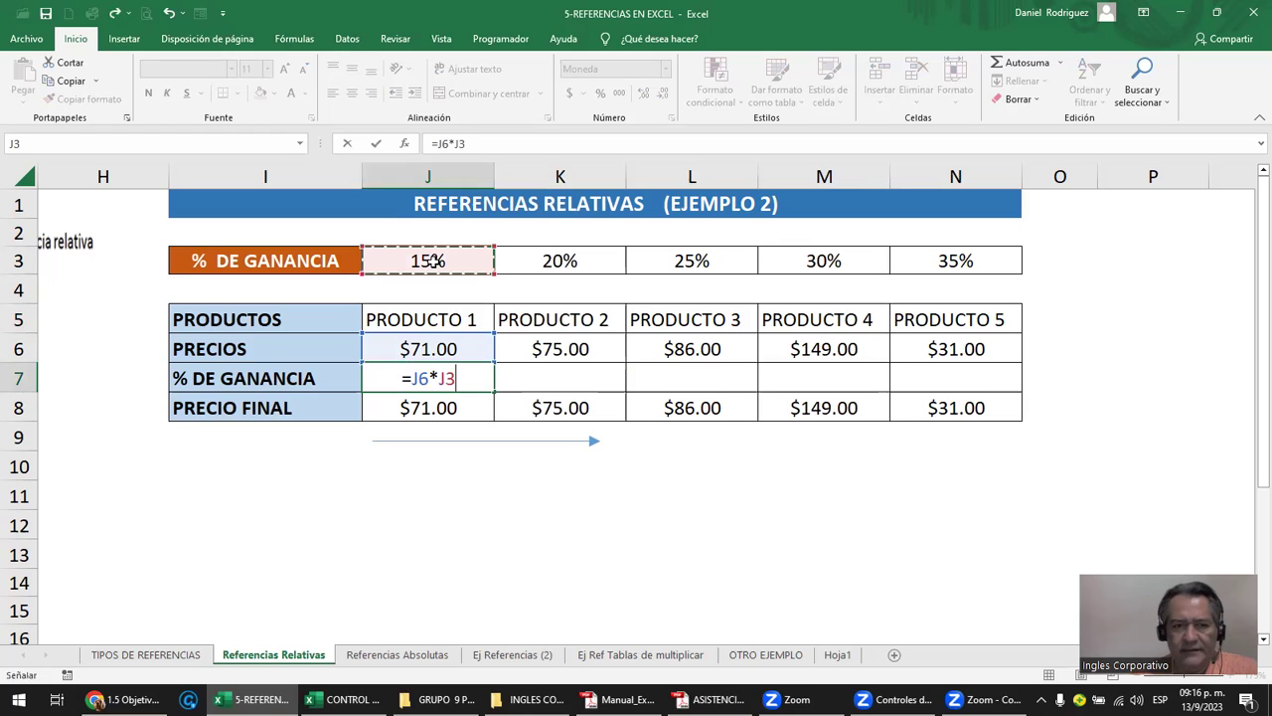
key("Return")
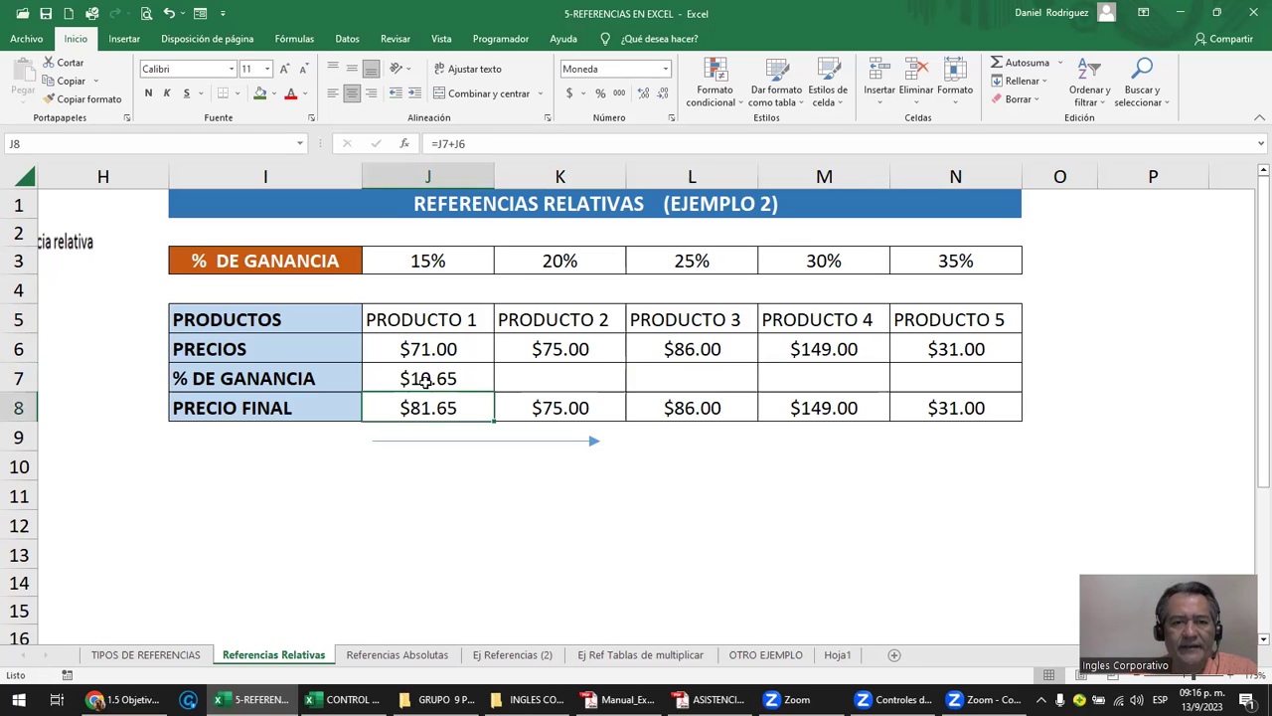
double_click(427, 378)
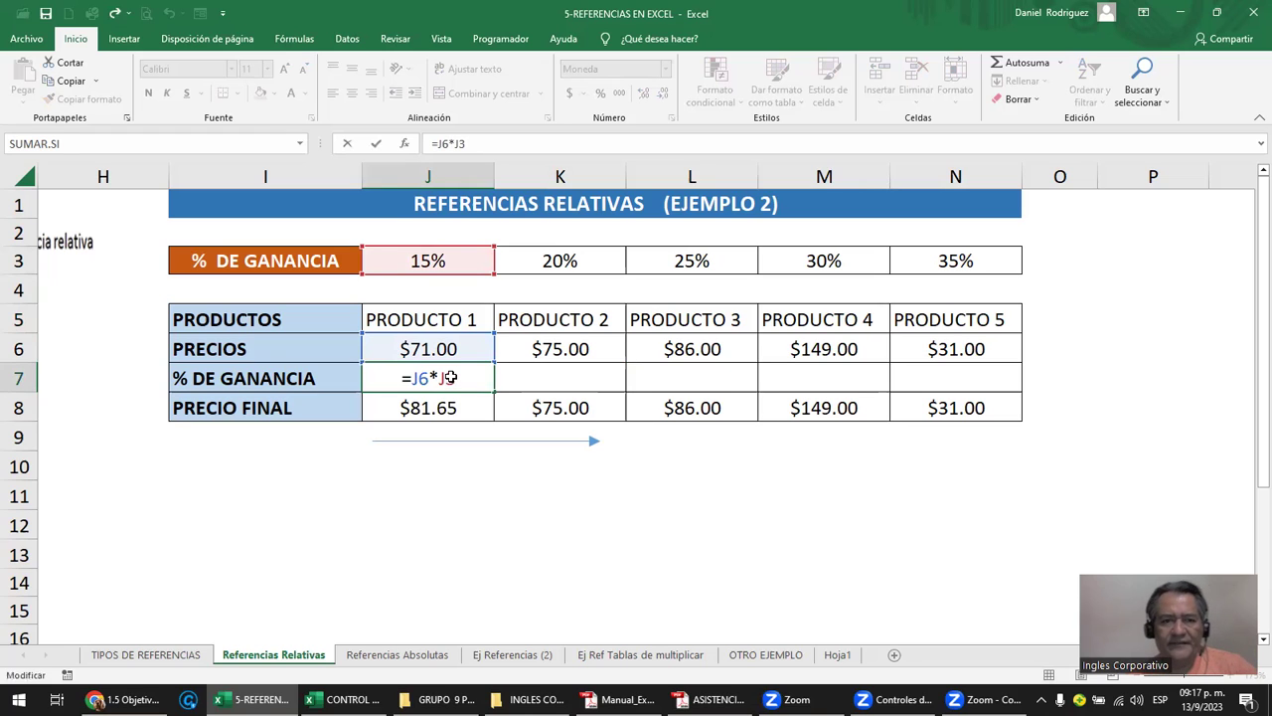
key("Return")
Copy J7 into K7, which becomes =K6*K3 showing $15.00 at 20%.
left_click(449, 376)
key("ctrl+c")
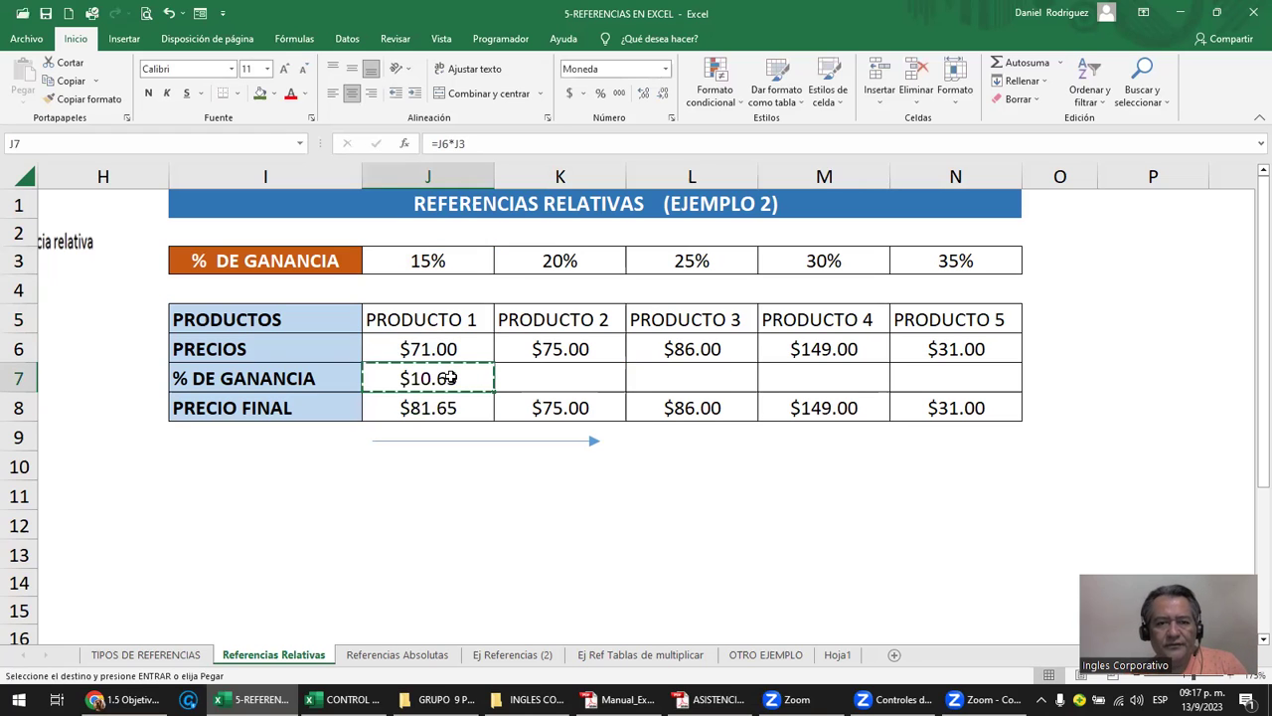
key("Right")
key("Return")
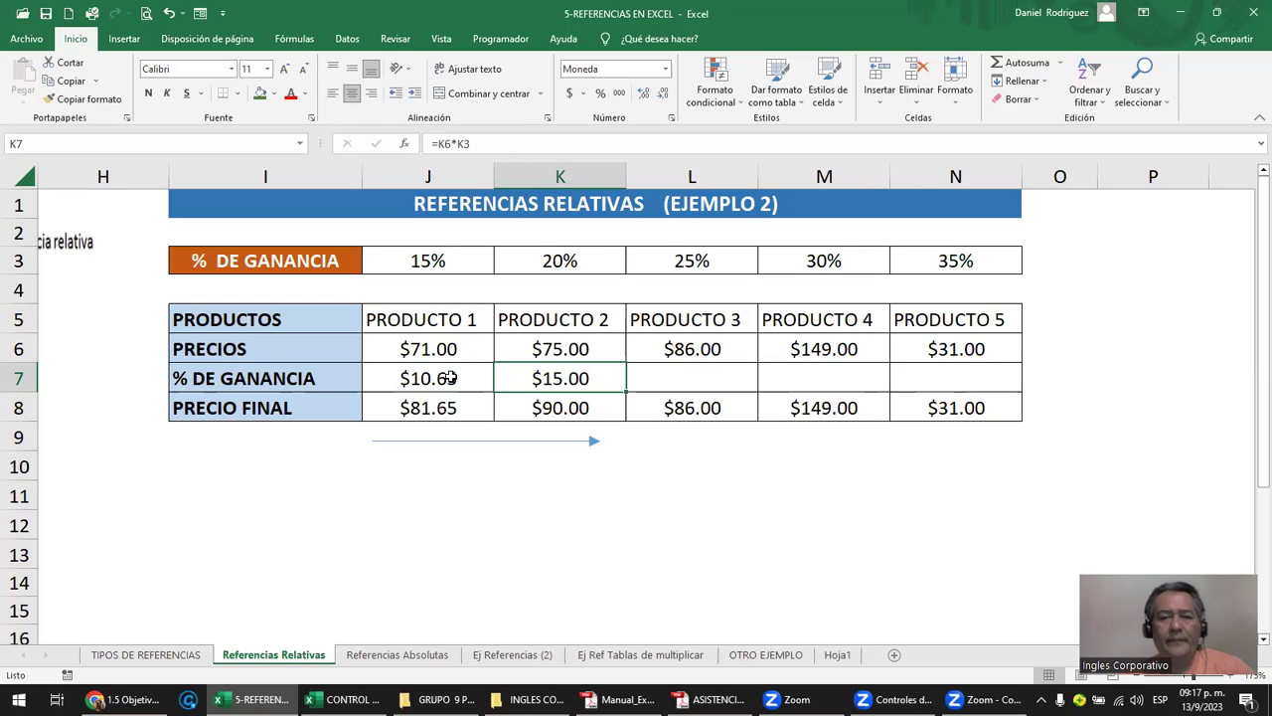
key("F2")
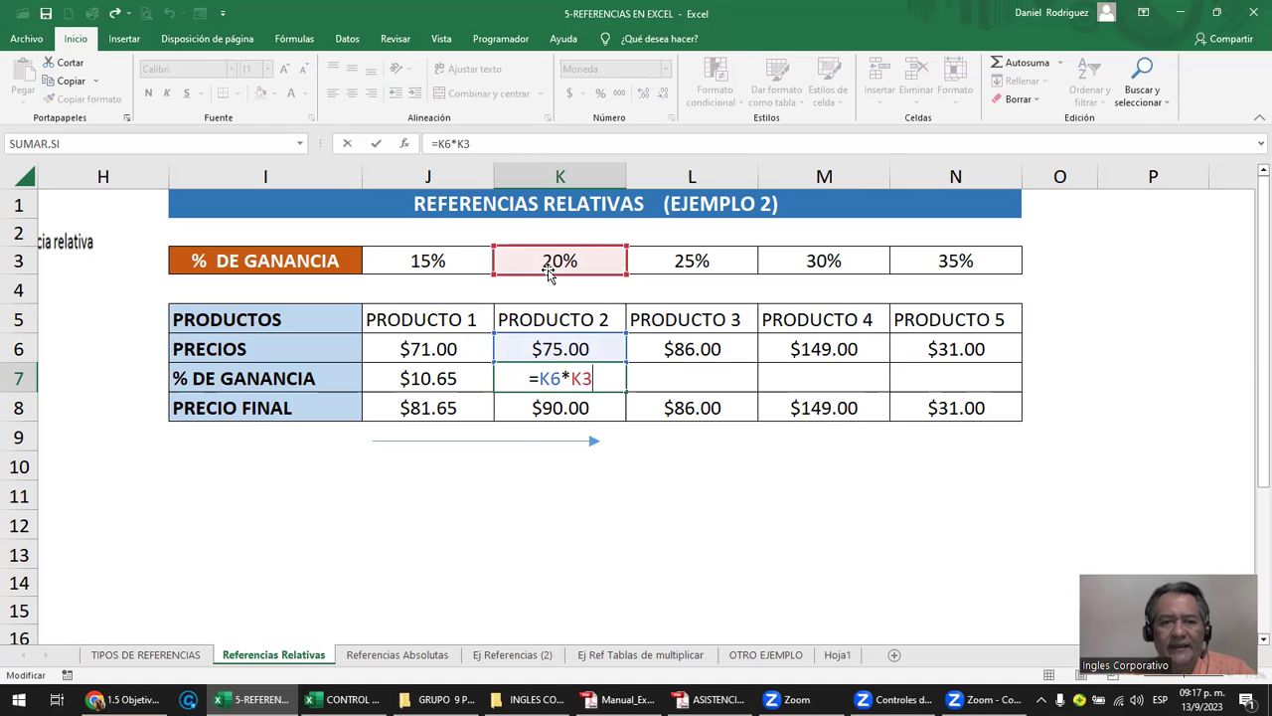
Extend the arrow under the product table so it reaches column N.
left_click(511, 444)
left_click_drag(791, 437, 998, 440)
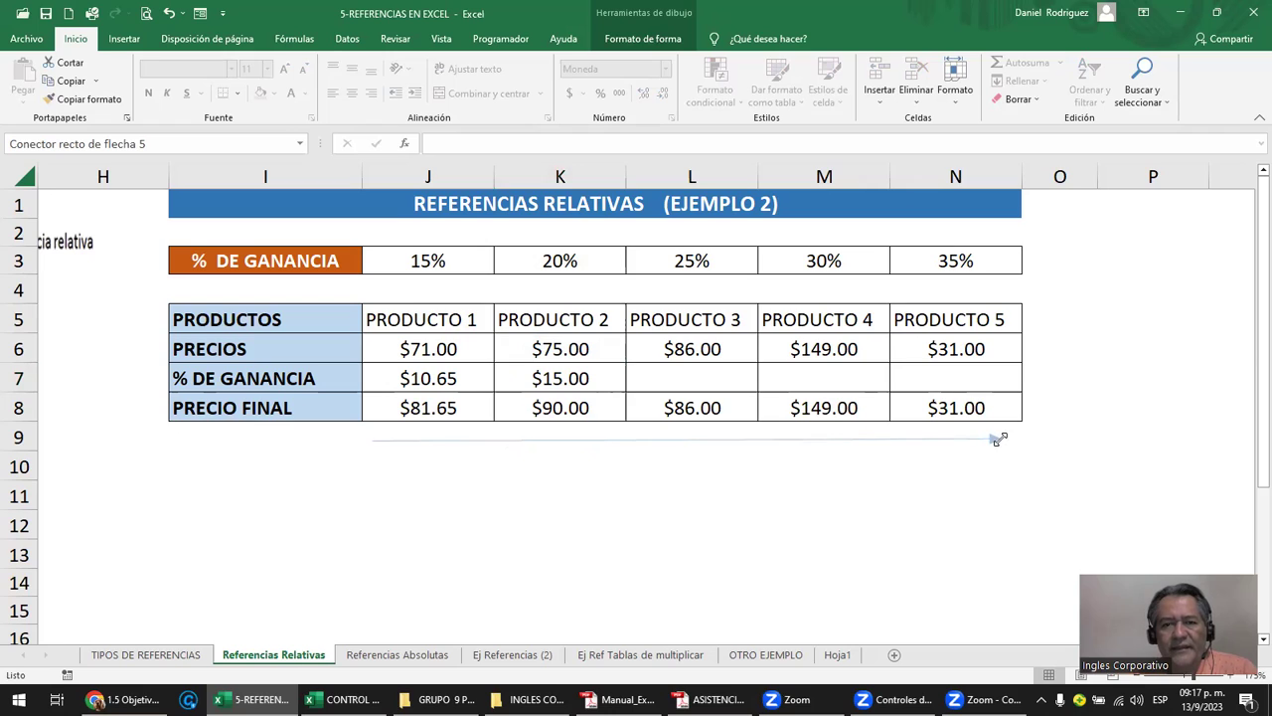
left_click(454, 260)
Ctrl-select the gain rates in J3:N3 together with the ganancia cells J7:N7.
left_click(554, 373, "ctrl")
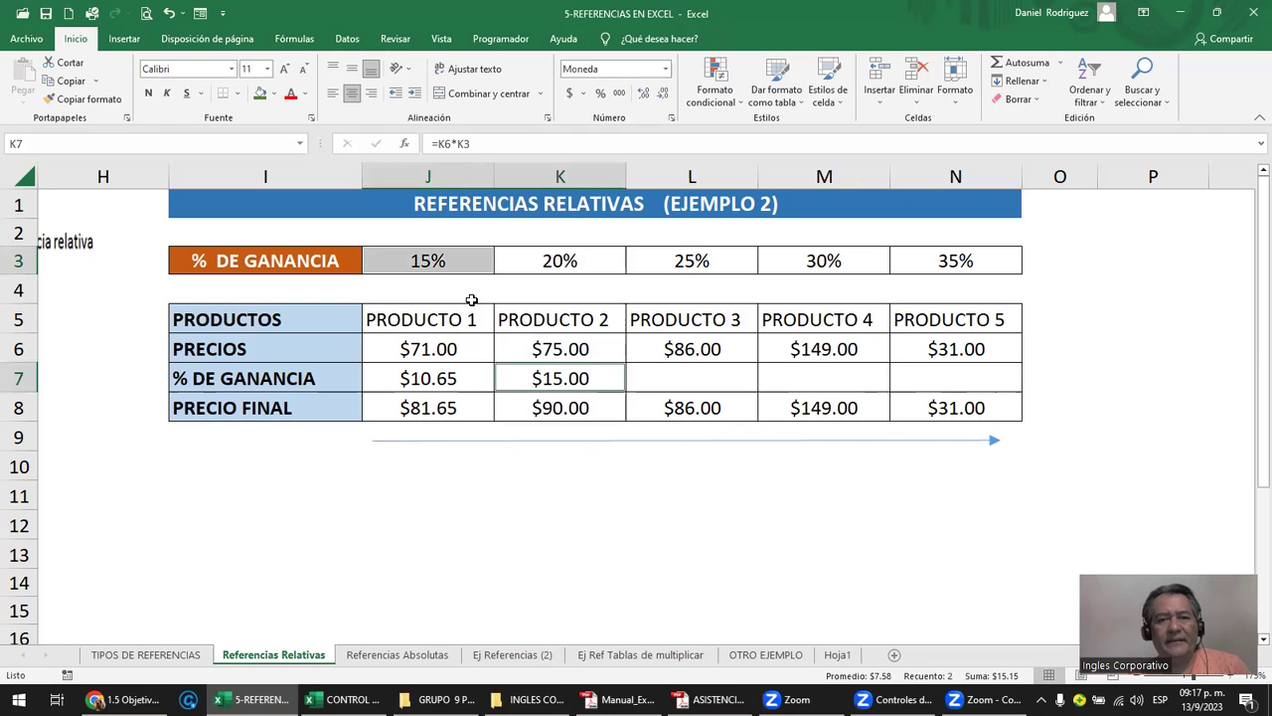
left_click(441, 261)
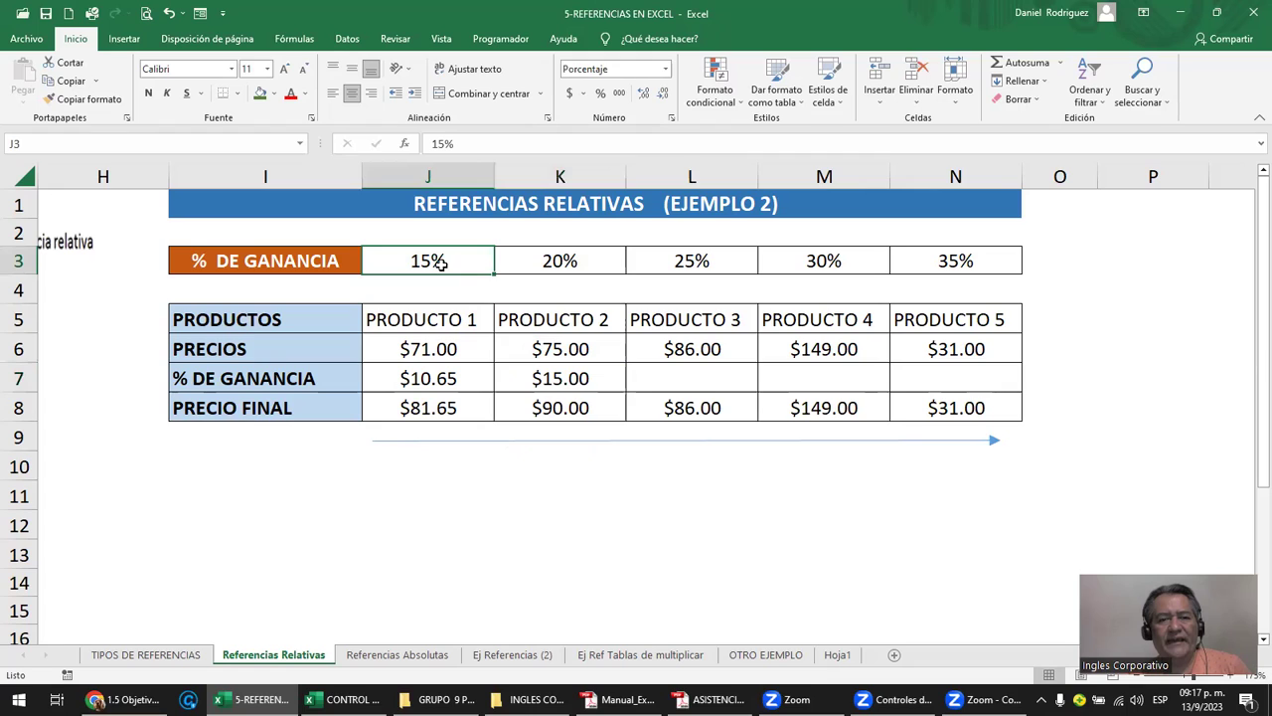
left_click(446, 374, "ctrl")
left_click(588, 262, "ctrl")
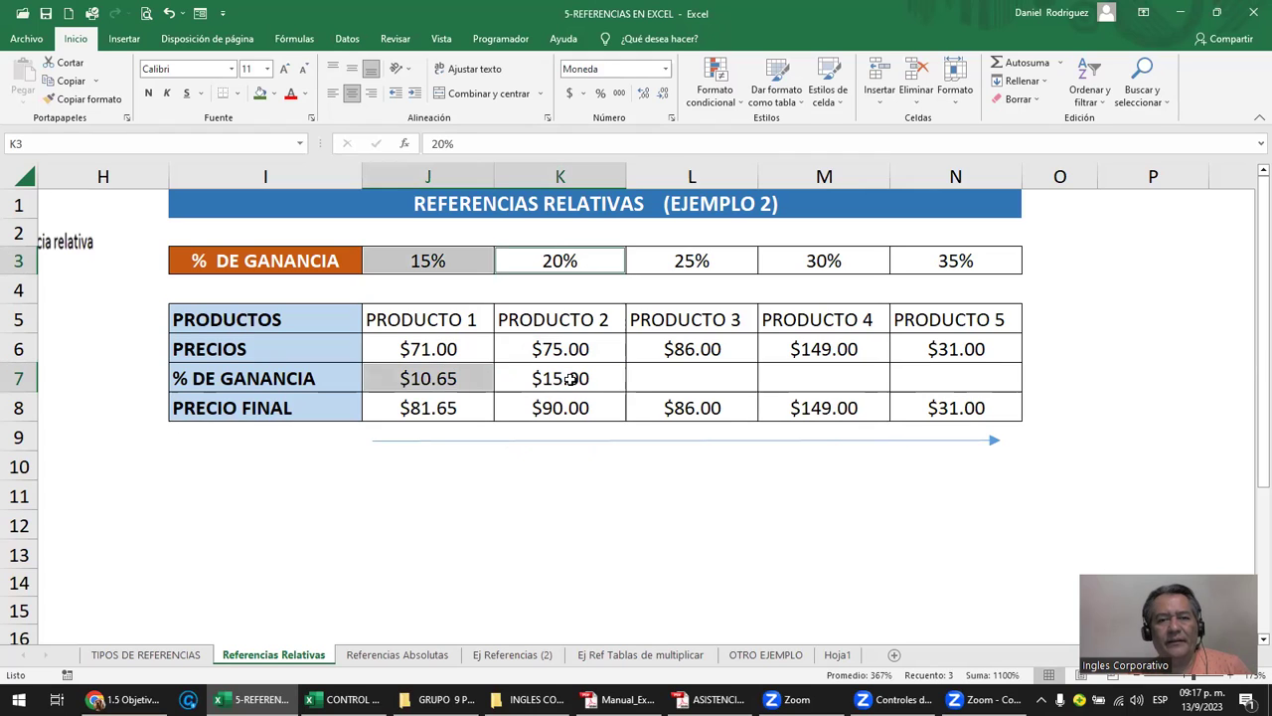
left_click(572, 380, "ctrl")
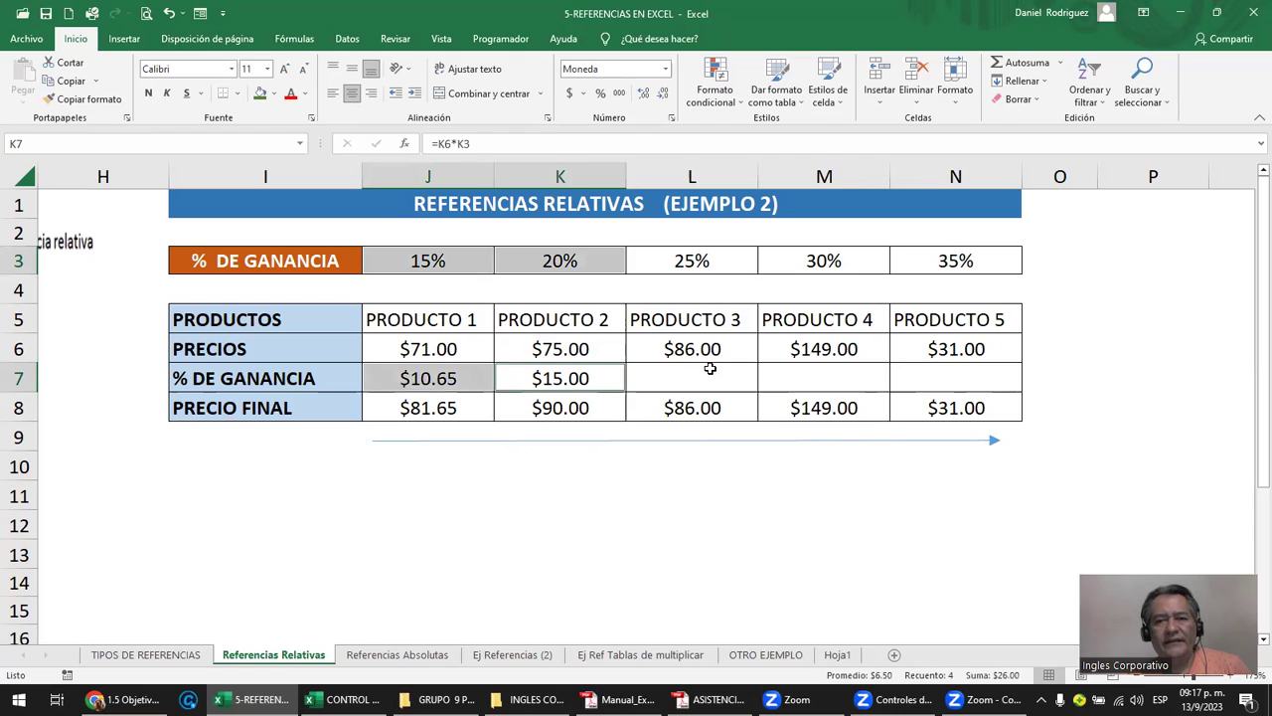
left_click(711, 264, "ctrl")
left_click(824, 261, "ctrl")
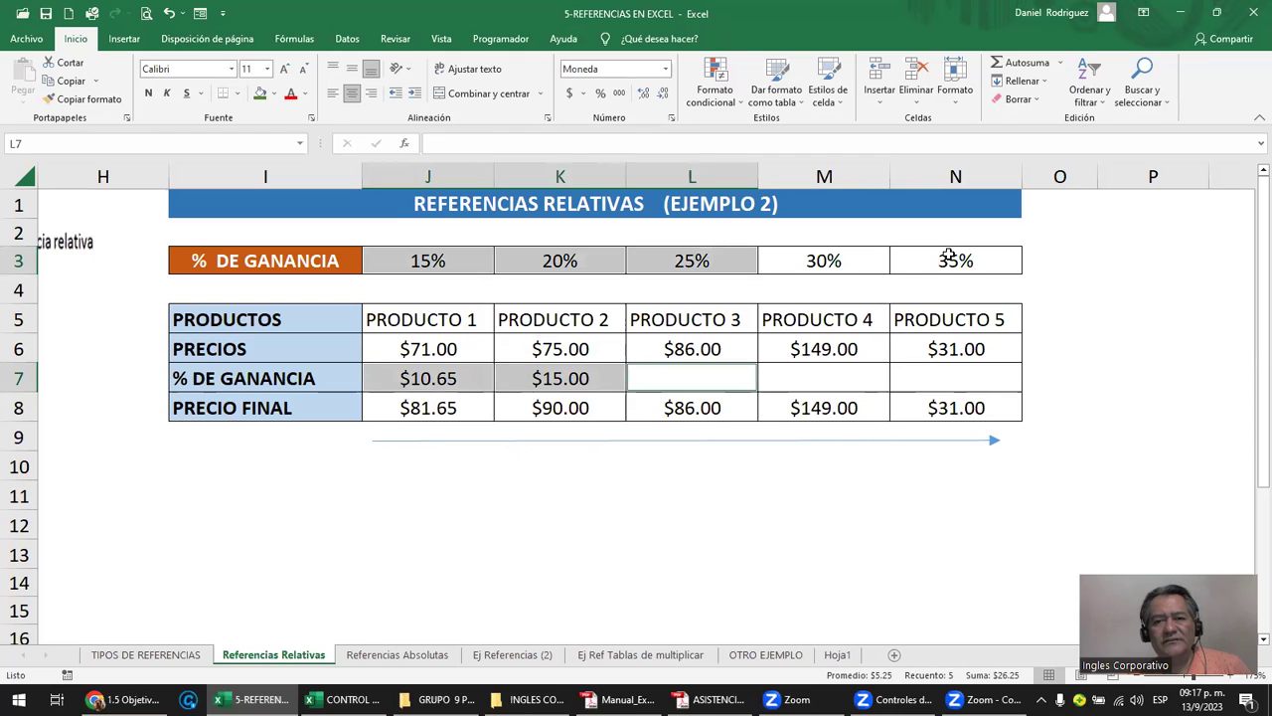
left_click(828, 374, "ctrl")
left_click(956, 380, "ctrl")
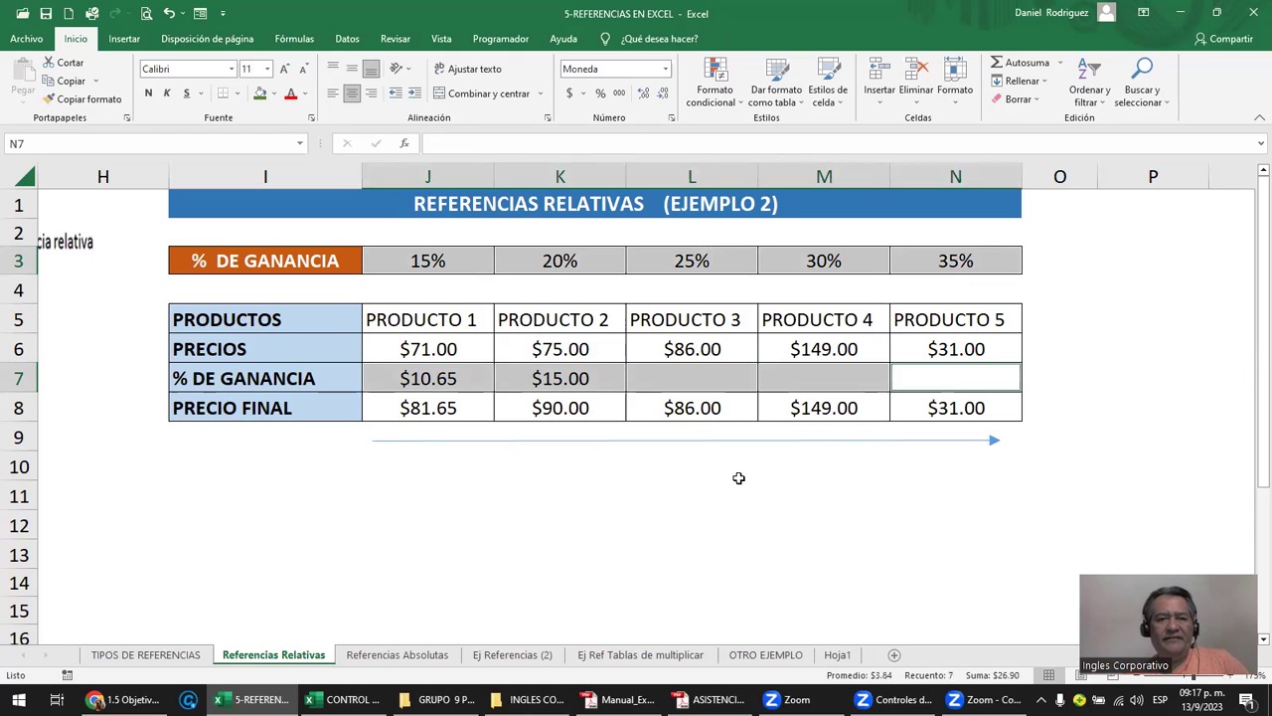
Fill the J7 ganancia formula across to N7, verifying K7, L7 and N7 formulas like =N6*N3.
left_click(486, 384)
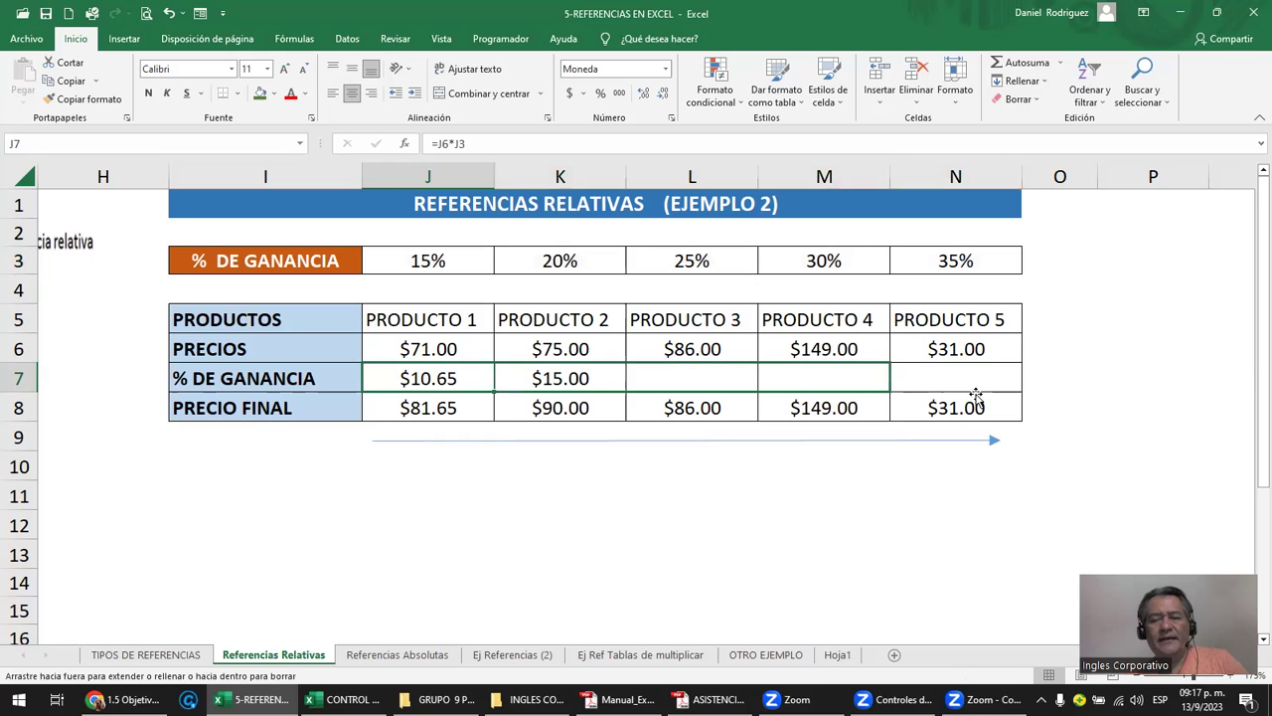
left_click_drag(769, 395, 980, 398)
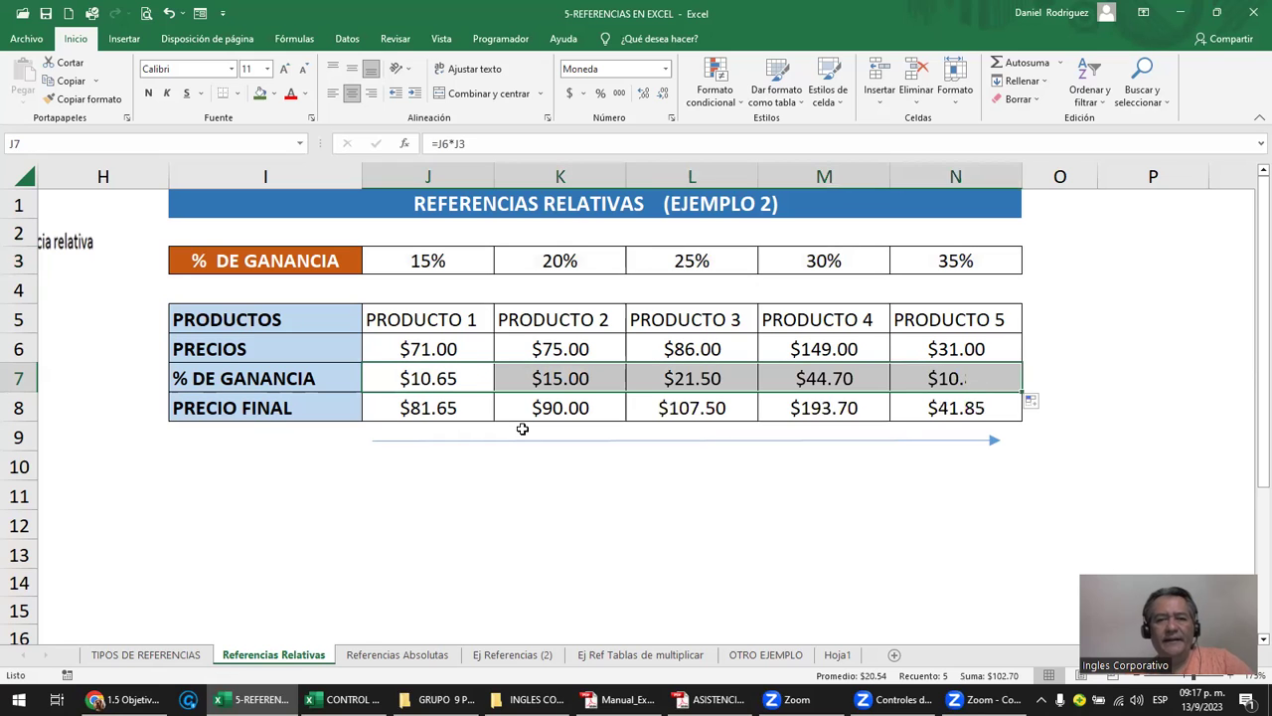
double_click(546, 379)
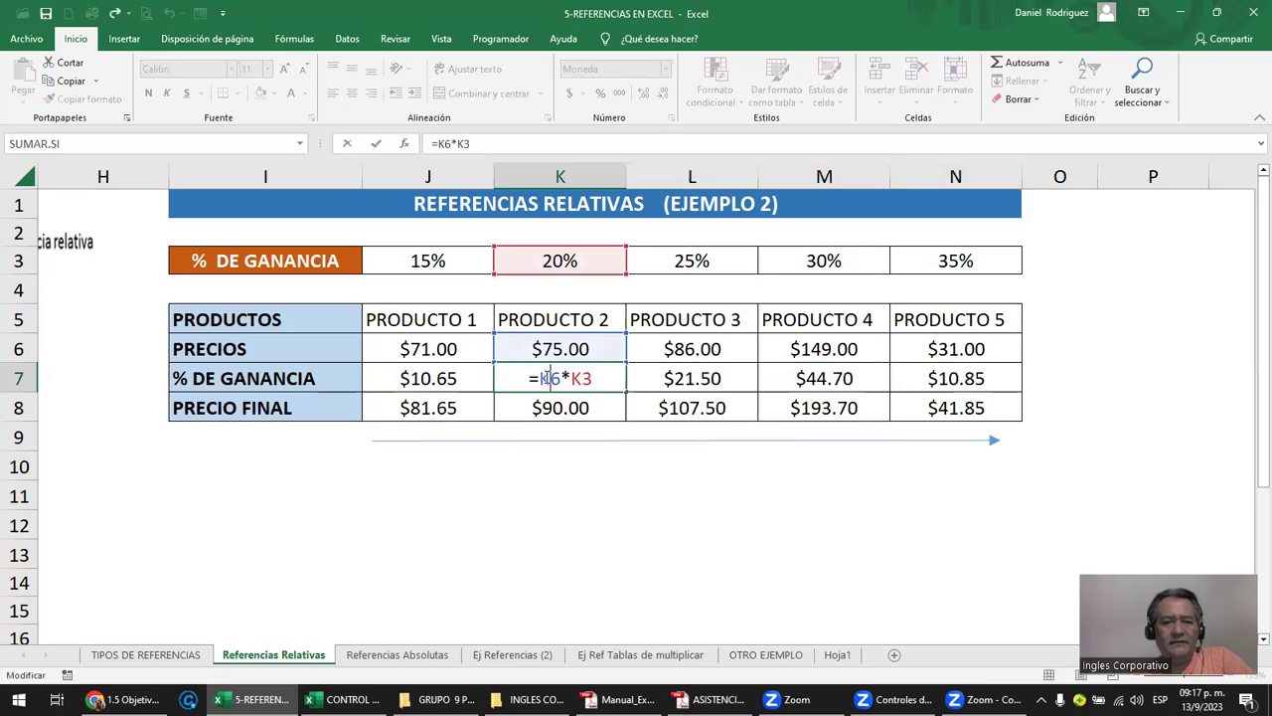
key("Escape")
double_click(698, 376)
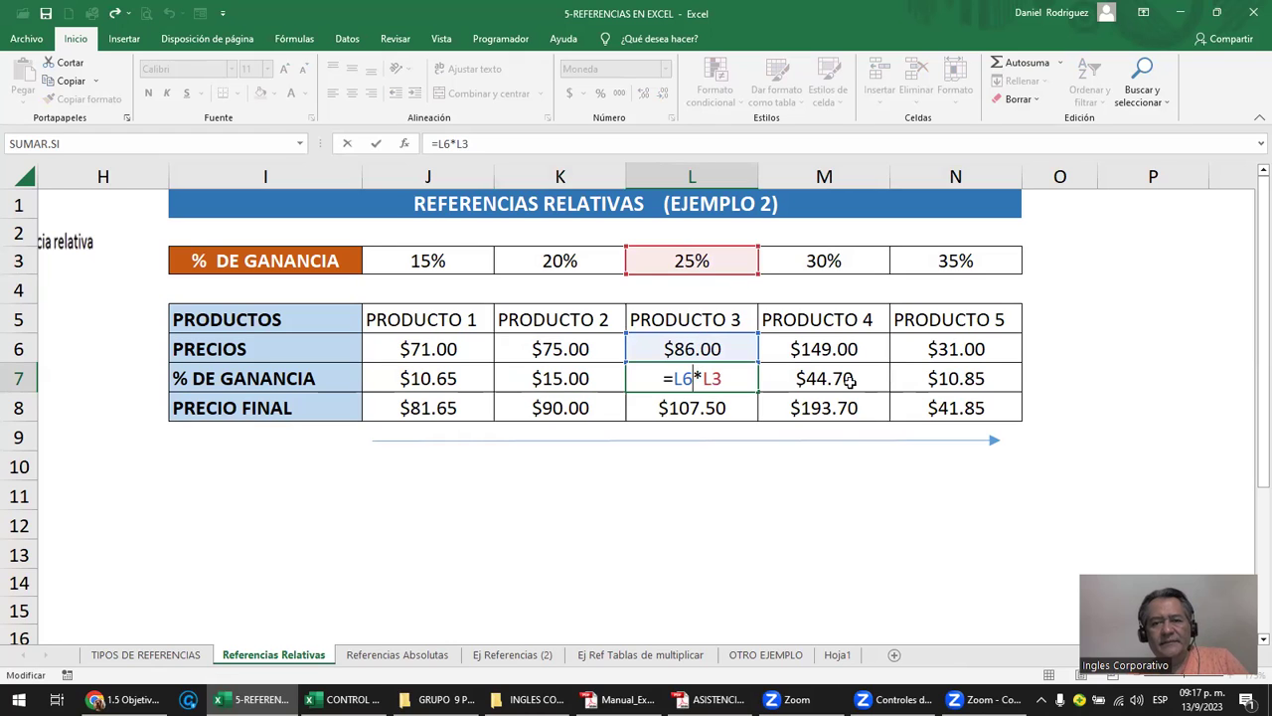
key("Escape")
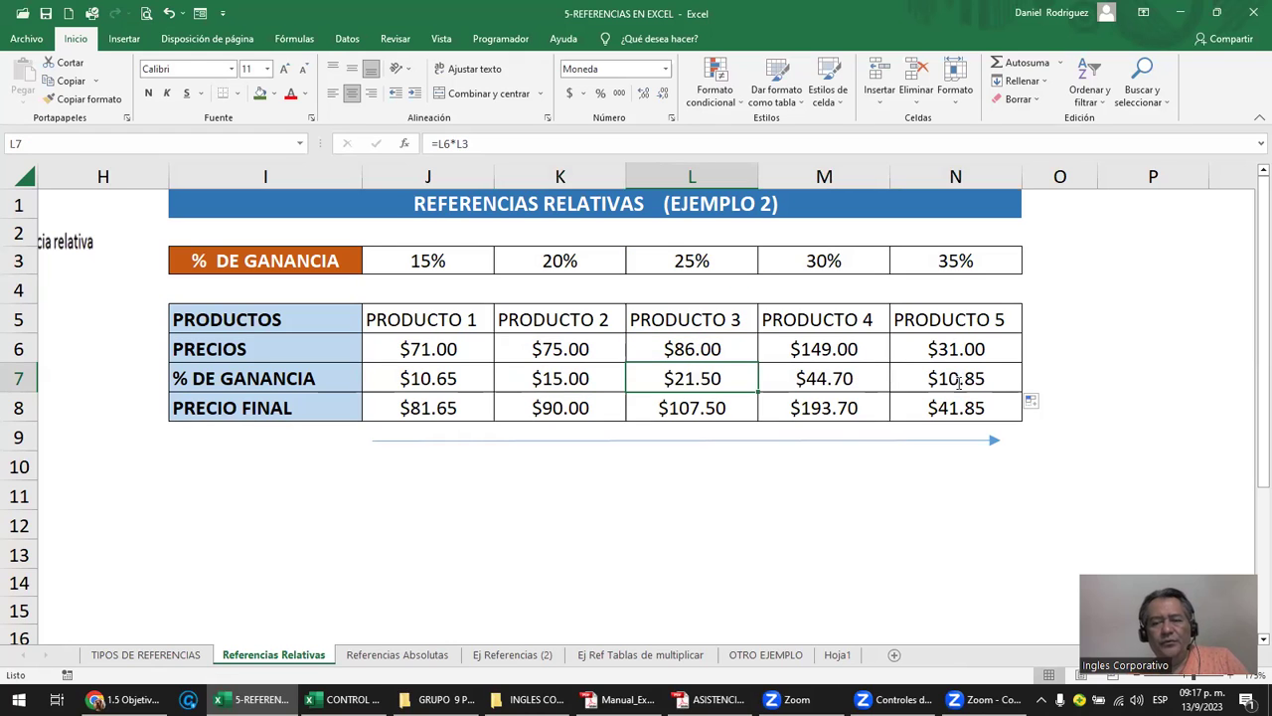
double_click(959, 381)
key("Escape")
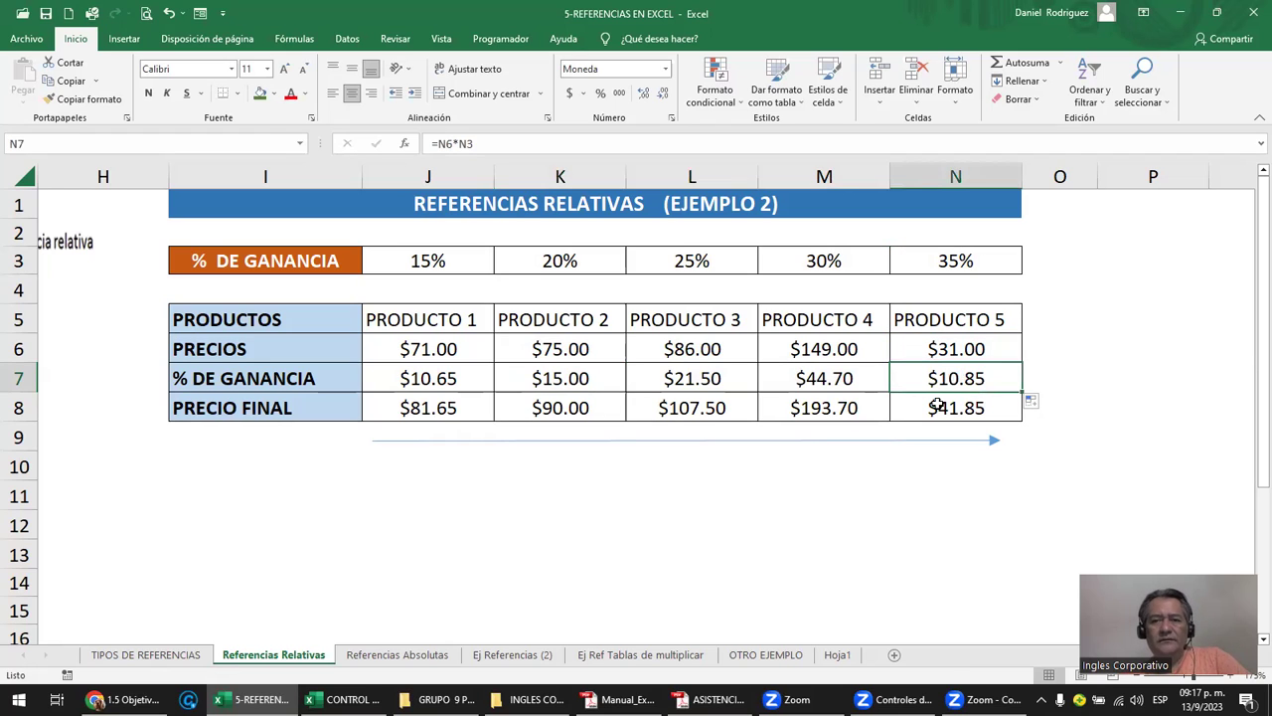
left_click(1067, 335)
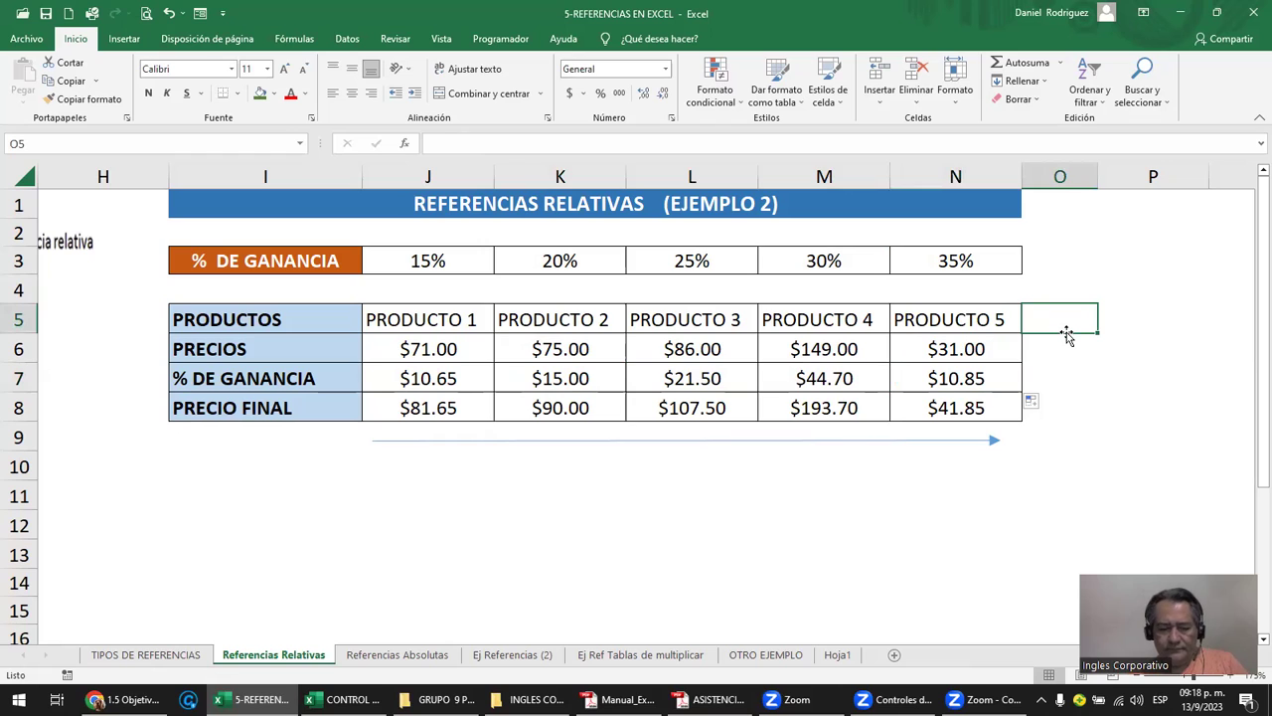
Enter 63 as the new product's price in O6 and centre column O.
type("p")
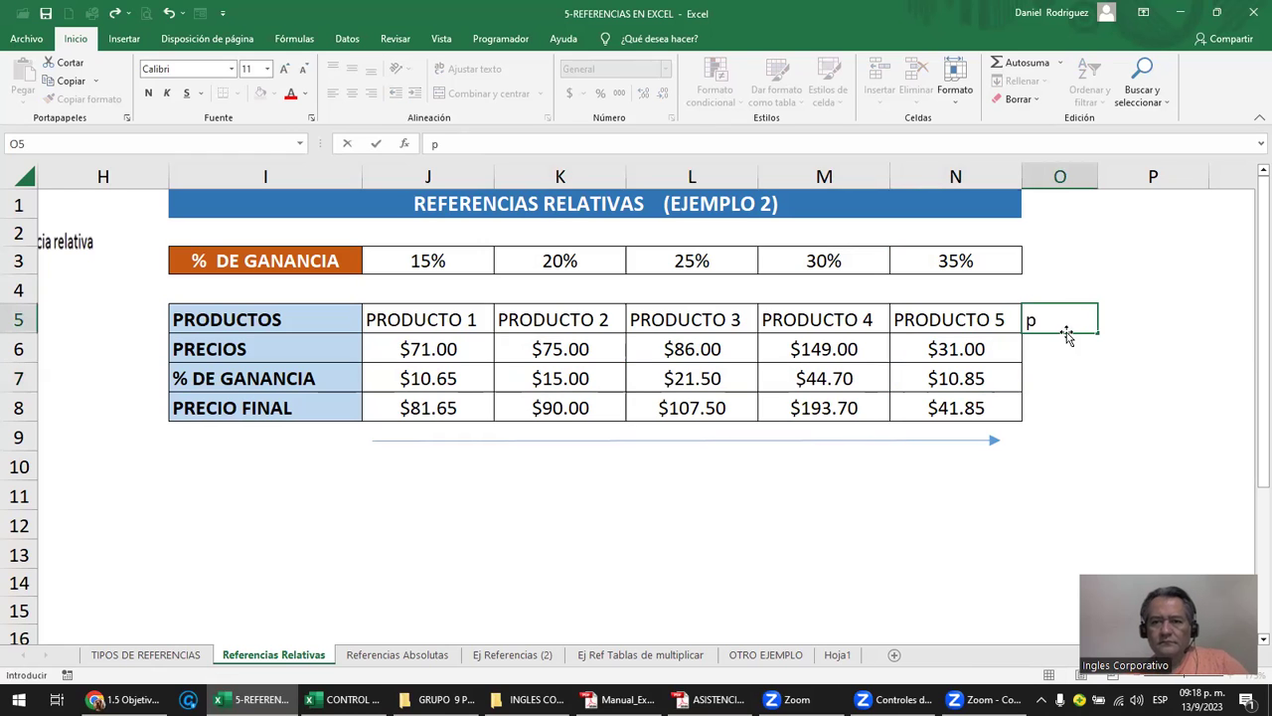
type("5")
key("Return")
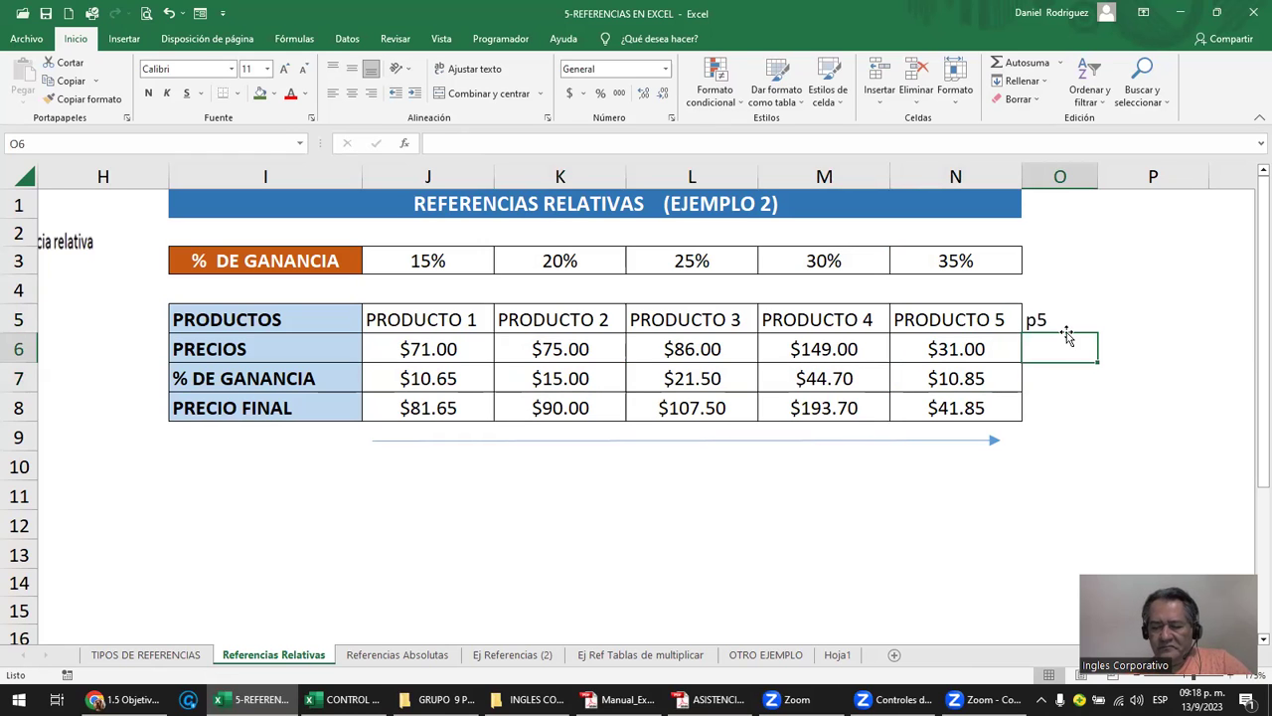
type("63")
key("Return")
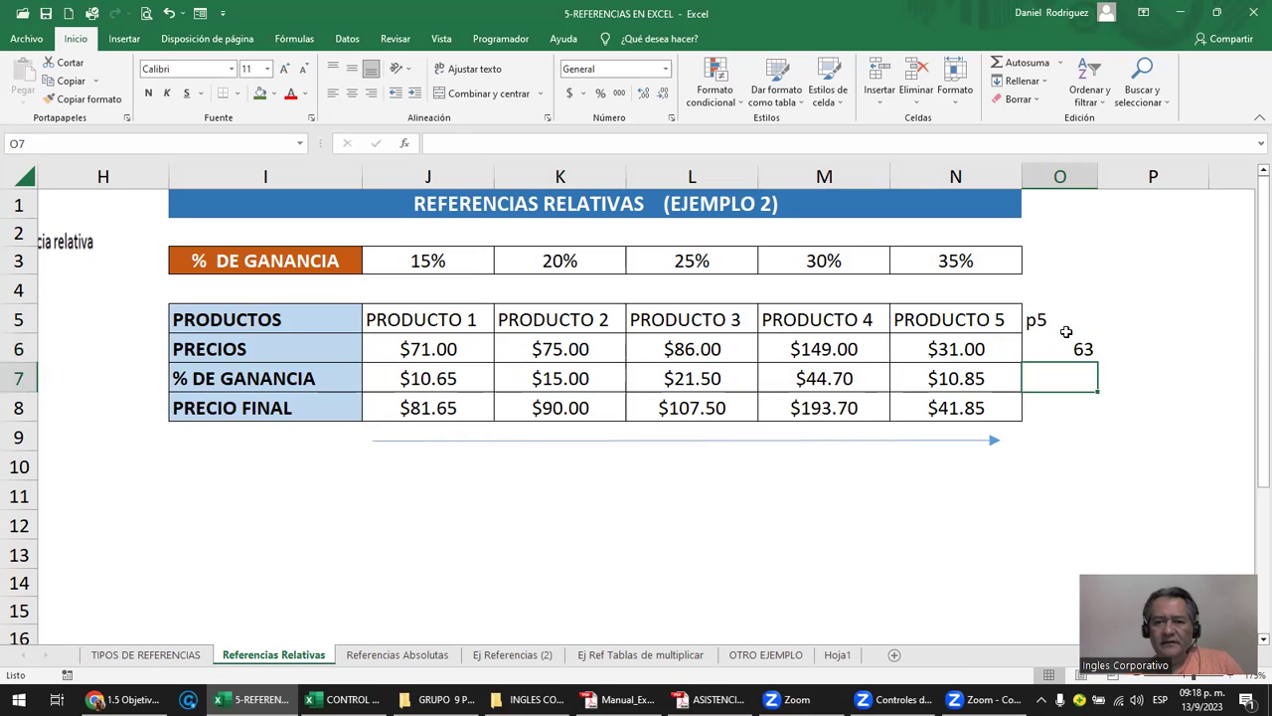
key("Return")
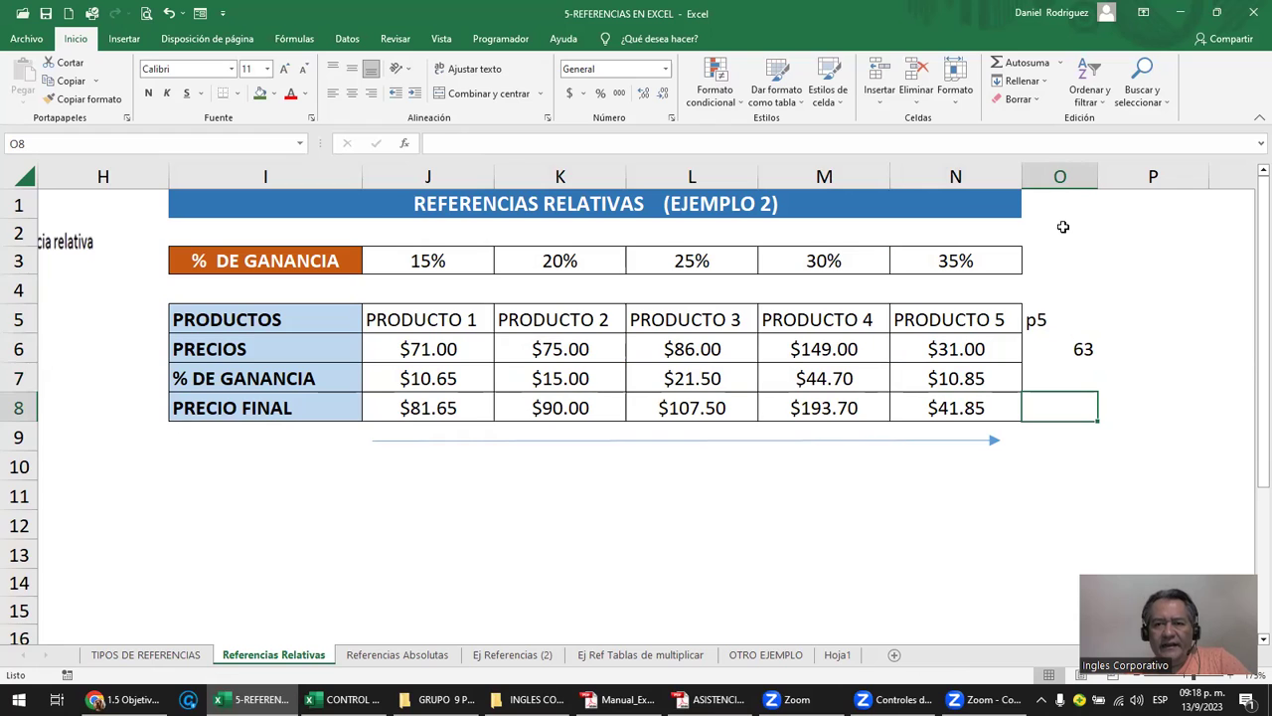
left_click(1059, 177)
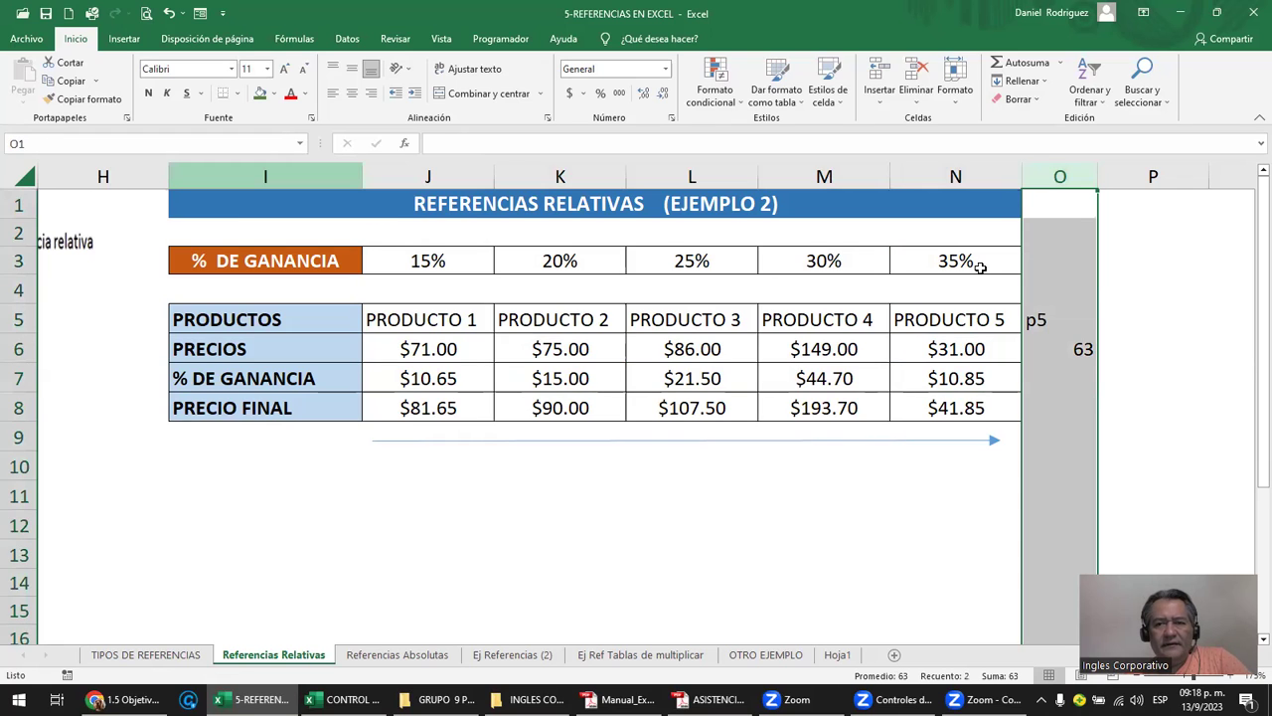
key("alt+h")
key("a")
key("c")
Set the new product's gain rate in O3 to 40%.
left_click(1059, 388)
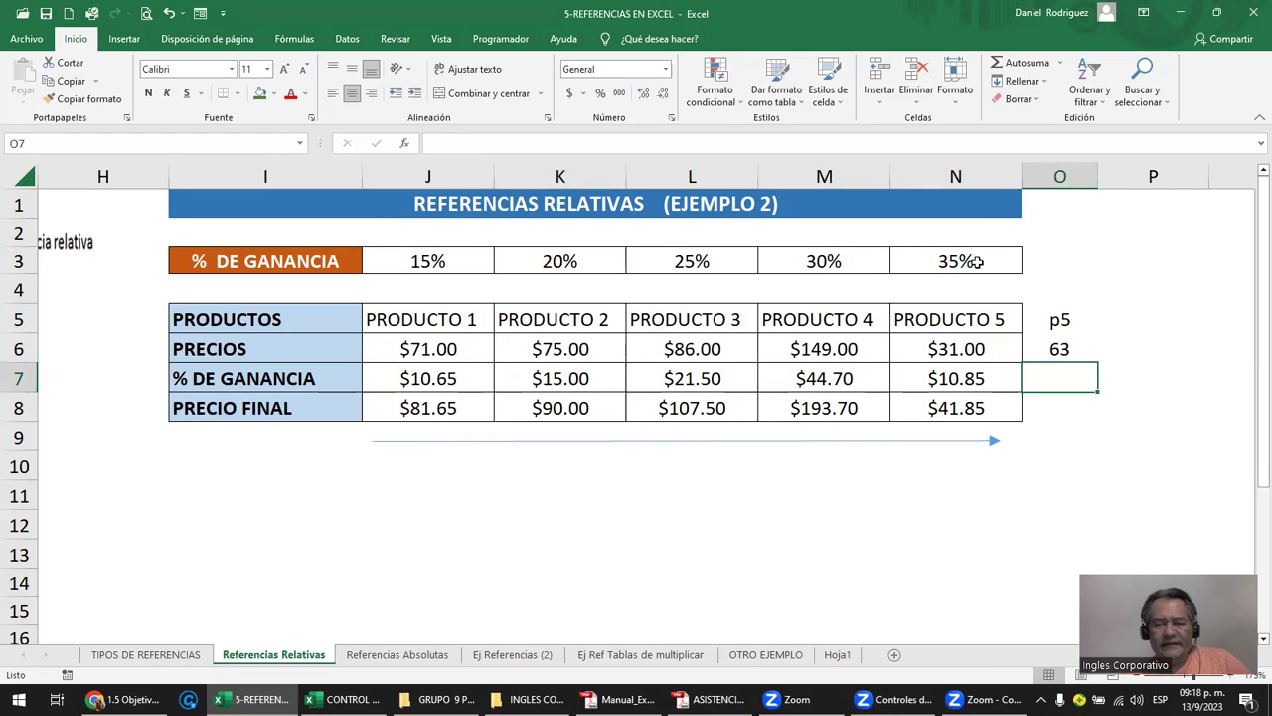
left_click(977, 261)
key("ctrl+c")
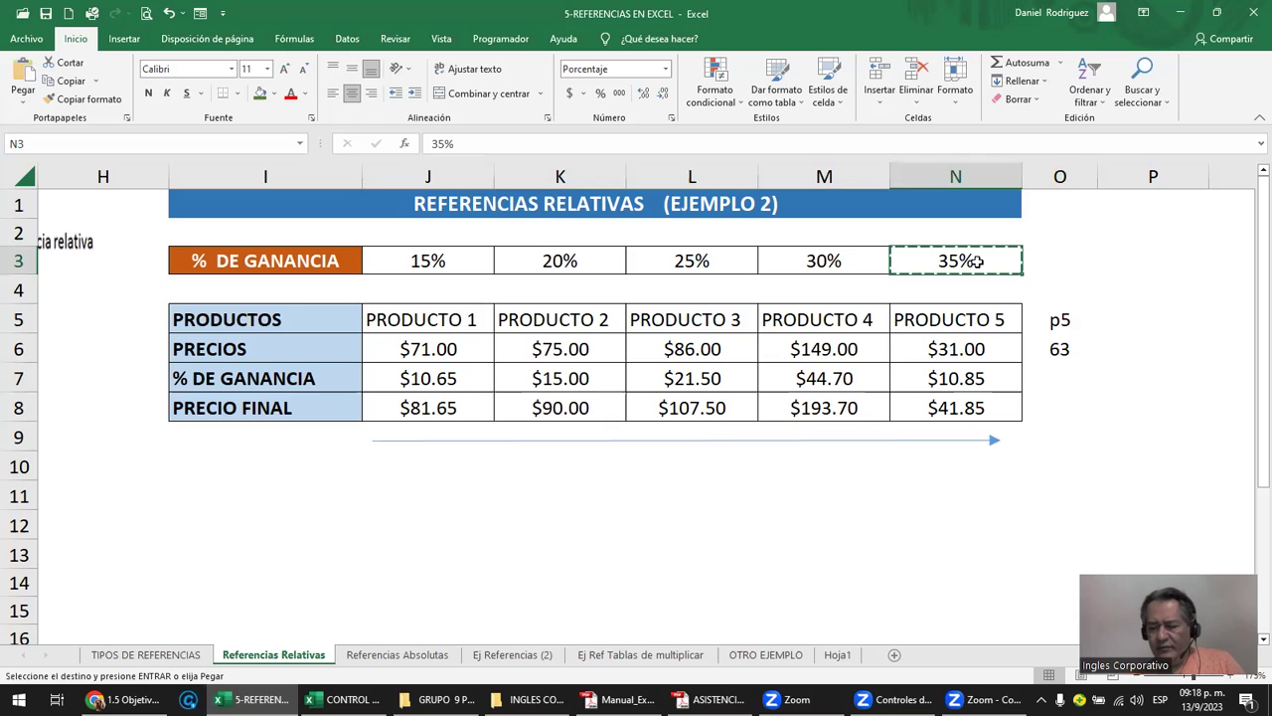
key("Right")
key("Return")
type("4")
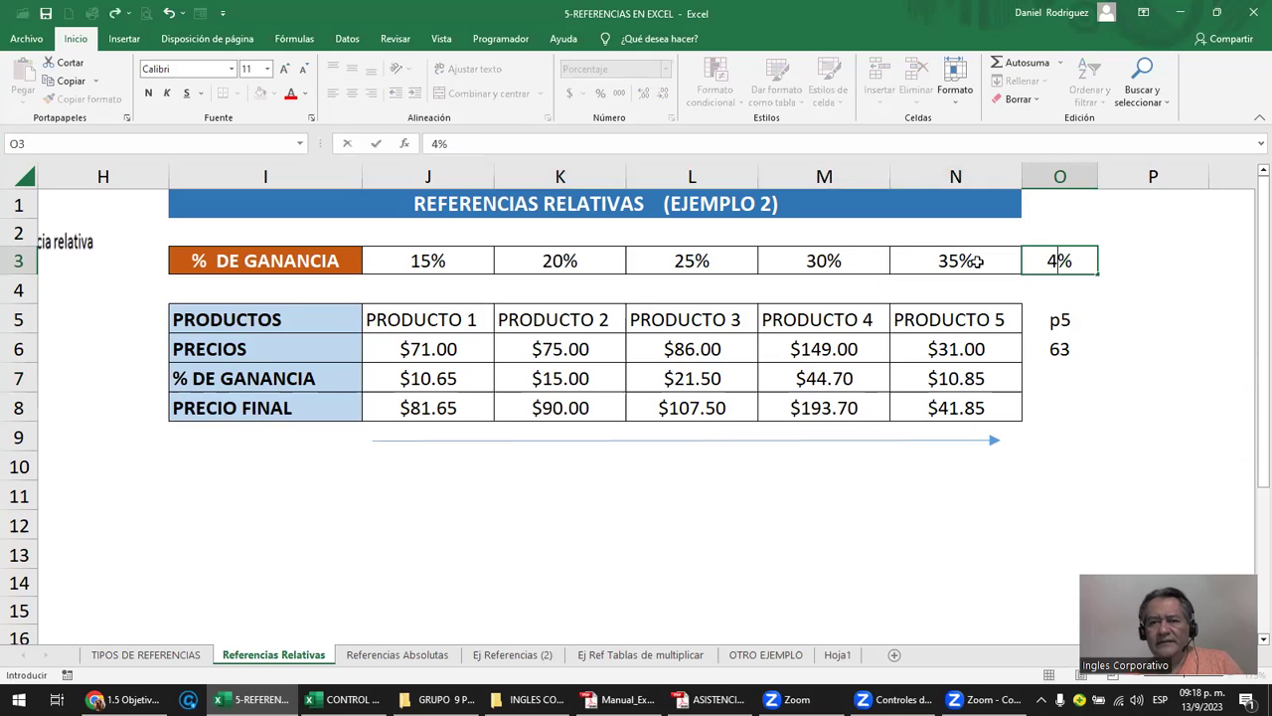
type("0")
key("Return")
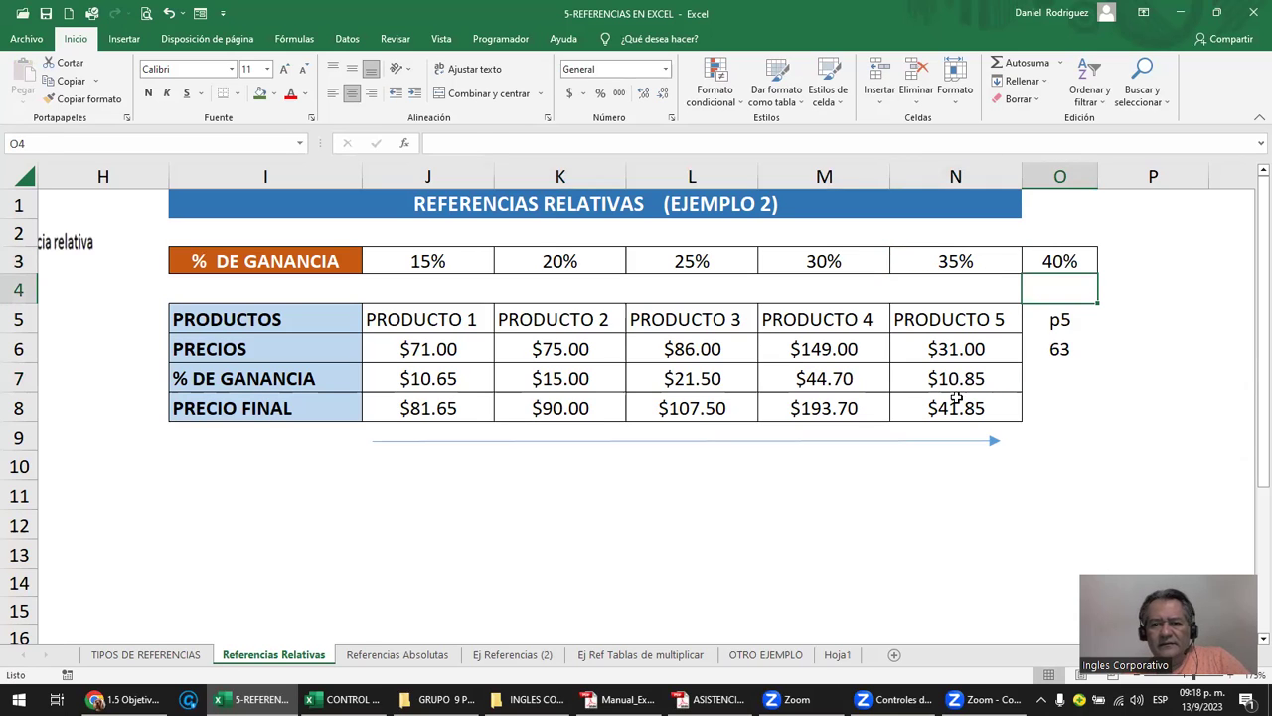
Copy PRODUCTO 5's formatting to column O, extend the header to PRODUCTO 6, and autofit the width.
left_click_drag(950, 319, 957, 407)
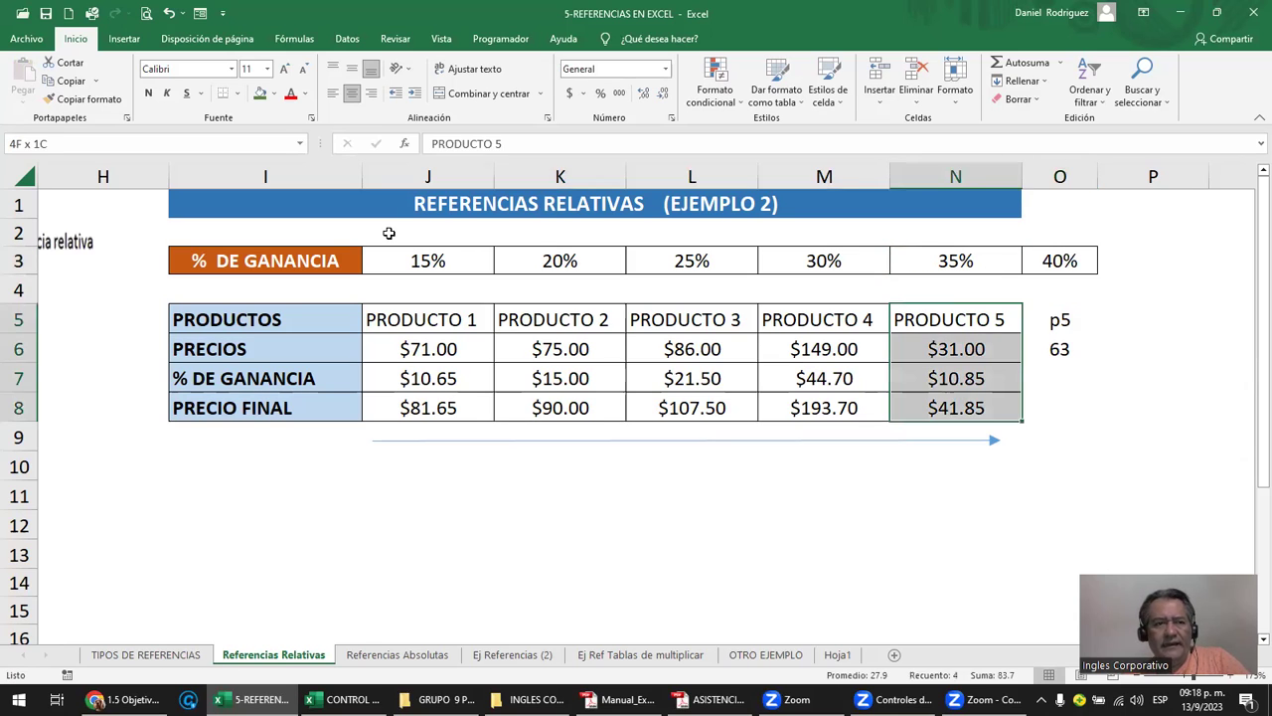
left_click(1059, 320)
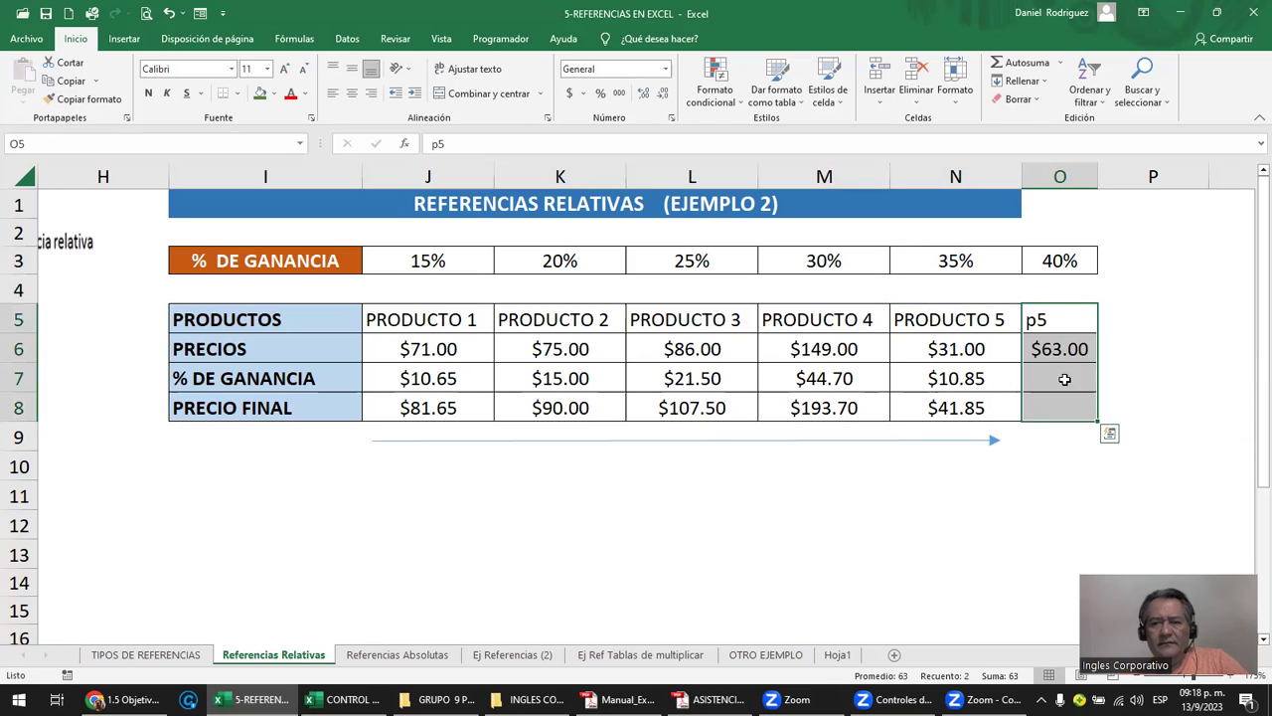
left_click(1037, 325)
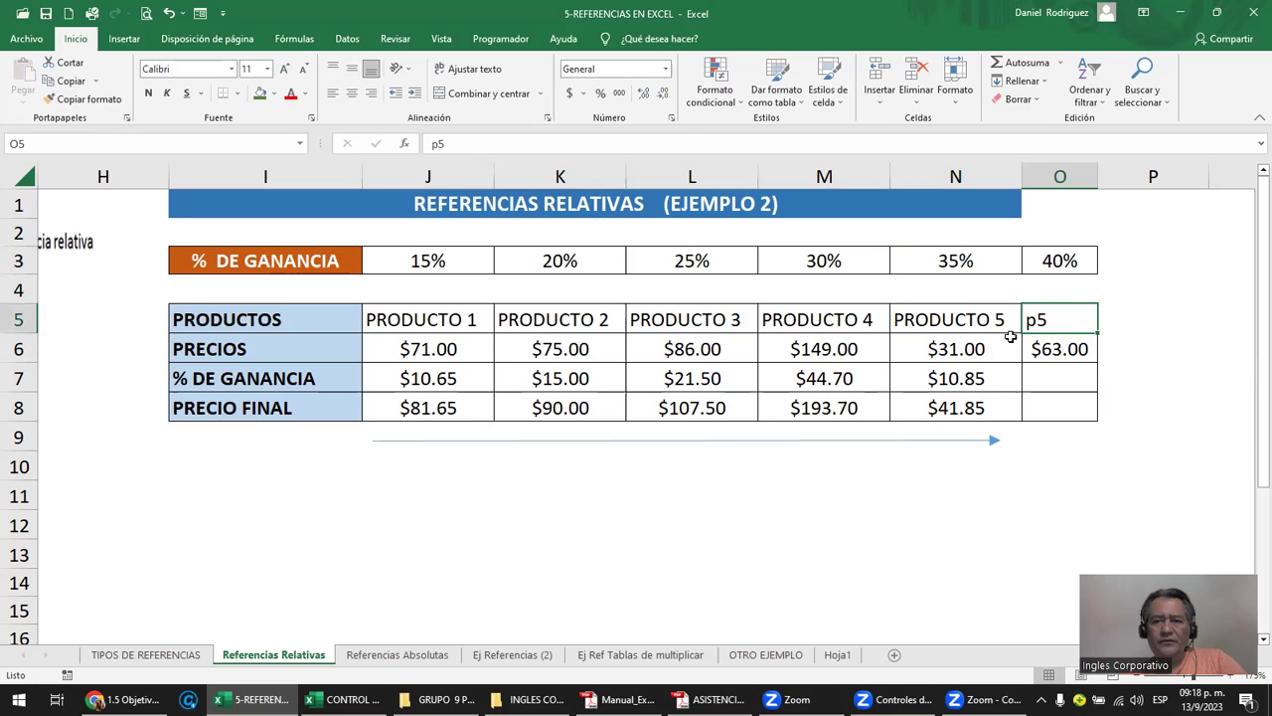
left_click(1010, 332)
left_click_drag(1021, 334, 1111, 248)
double_click(1099, 176)
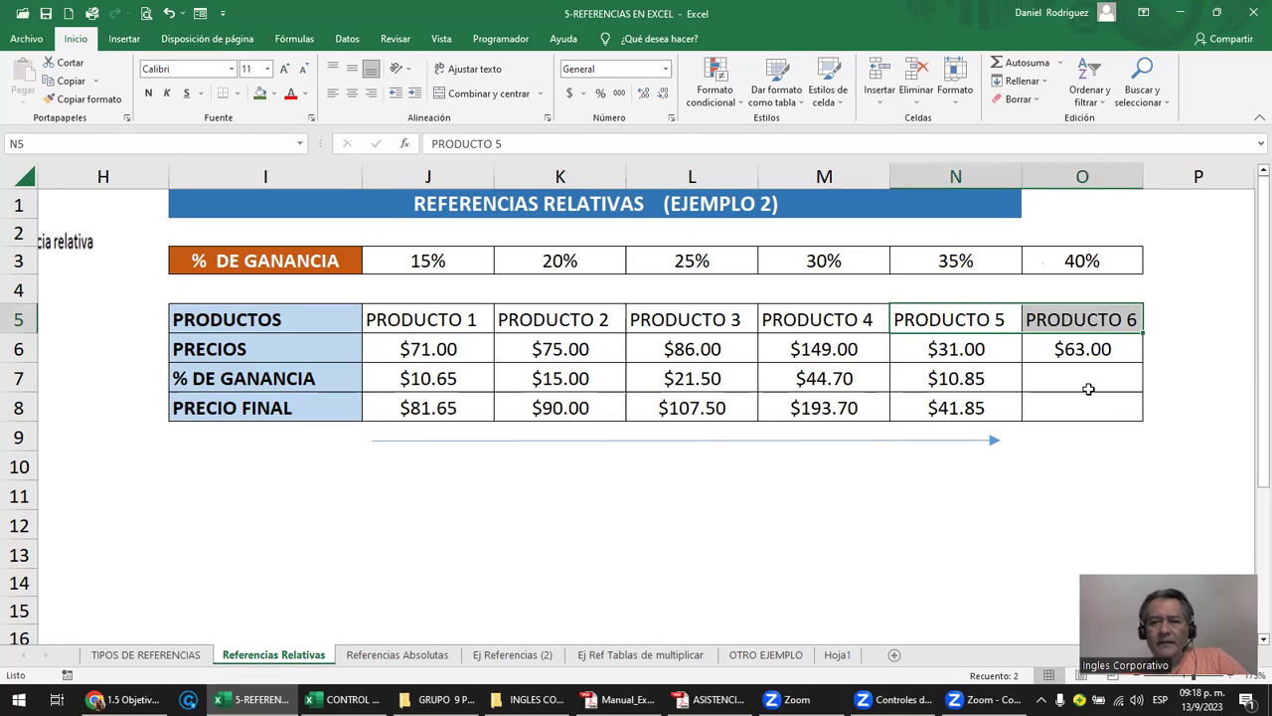
Copy PRODUCTO 5's final-price formula into O8 for PRODUCTO 6.
left_click(967, 409)
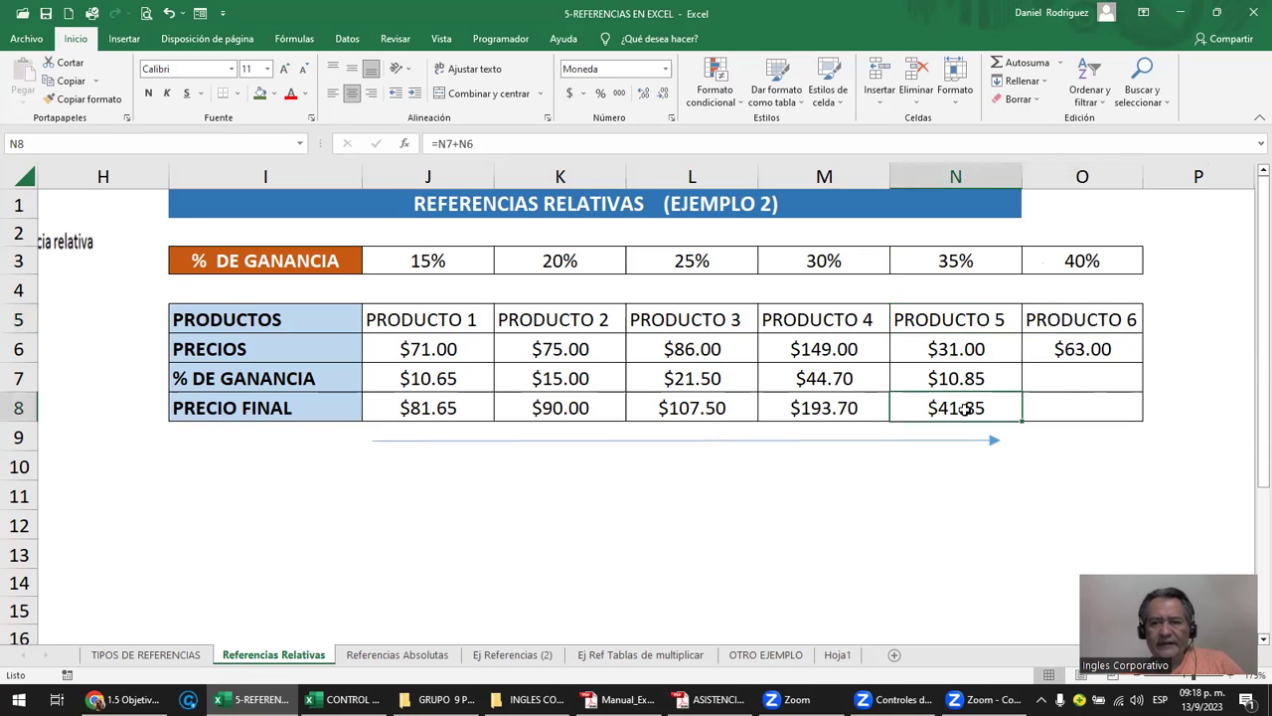
key("Right")
key("ctrl+r")
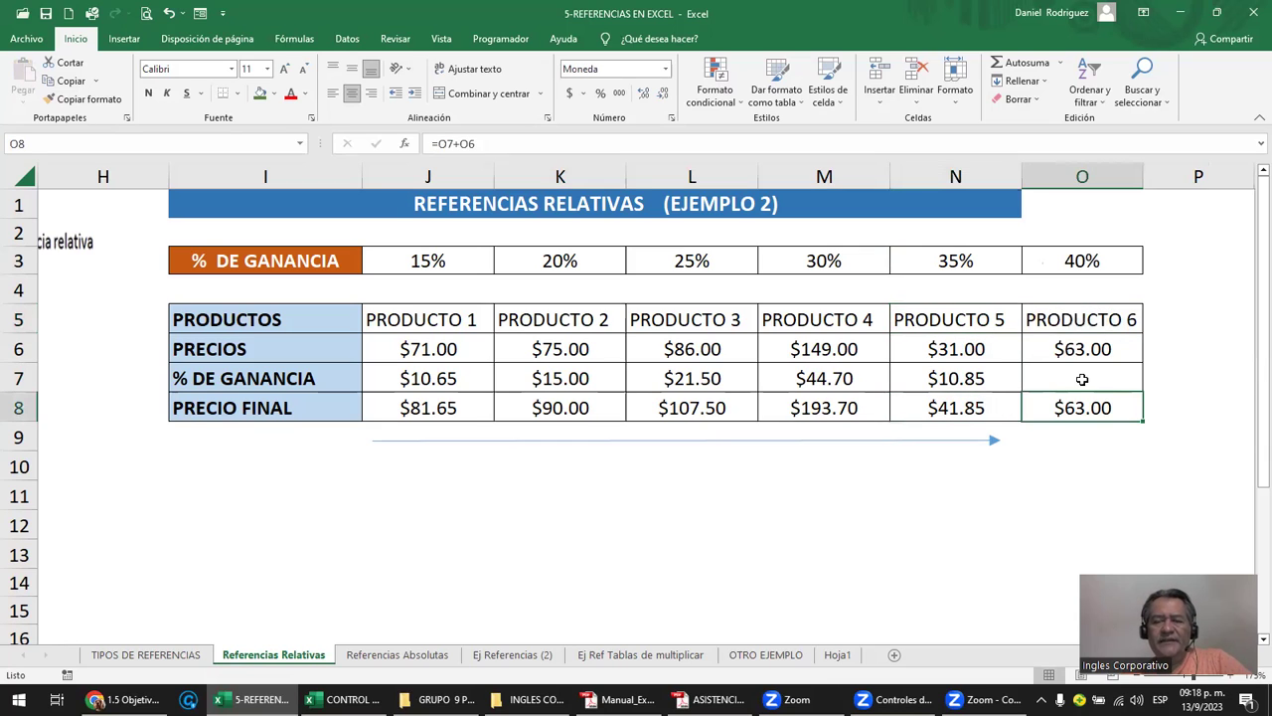
Copy the gain formula from N7 to O7, confirming =O6*O3 gives $25.20.
left_click(1082, 380)
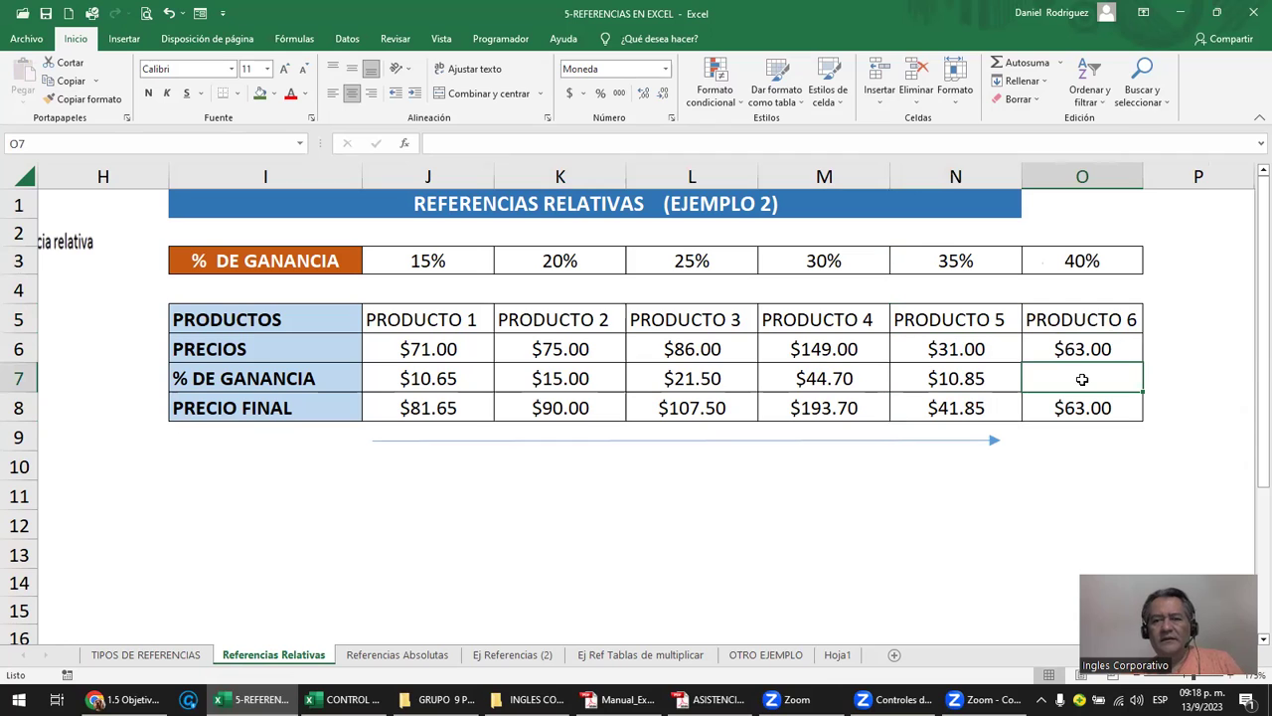
key("Left")
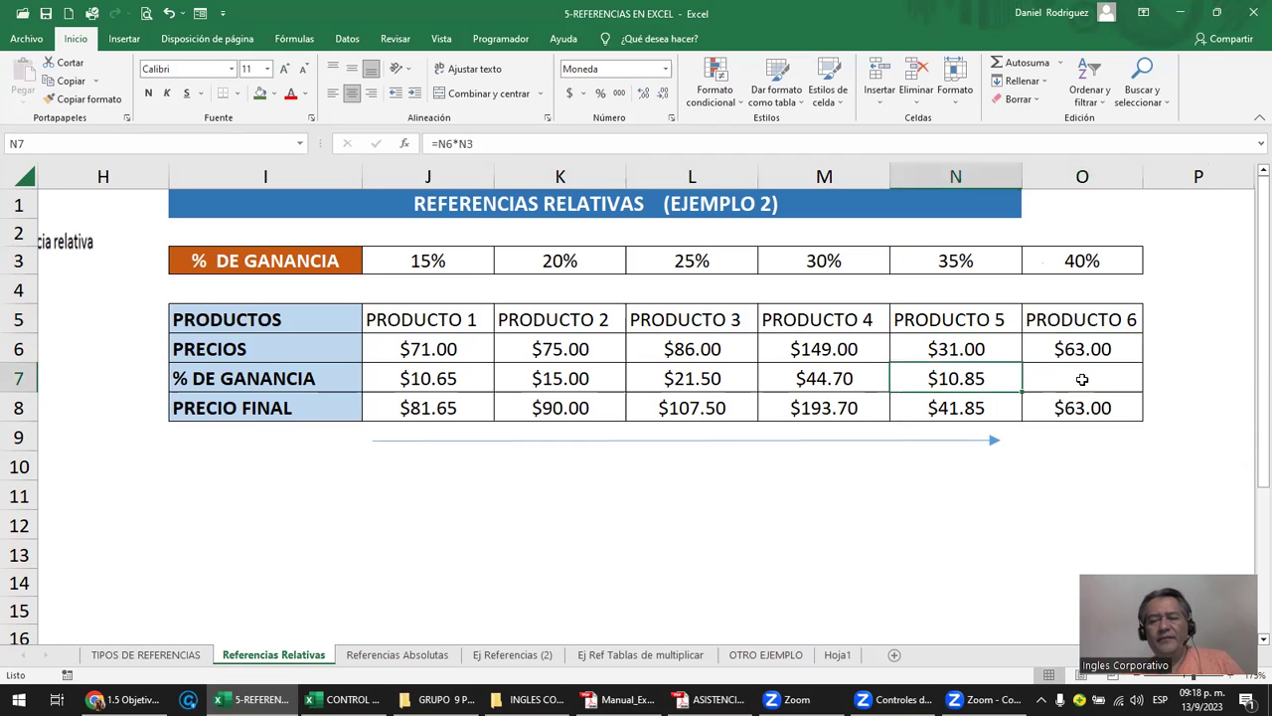
key("ctrl+c")
key("Right")
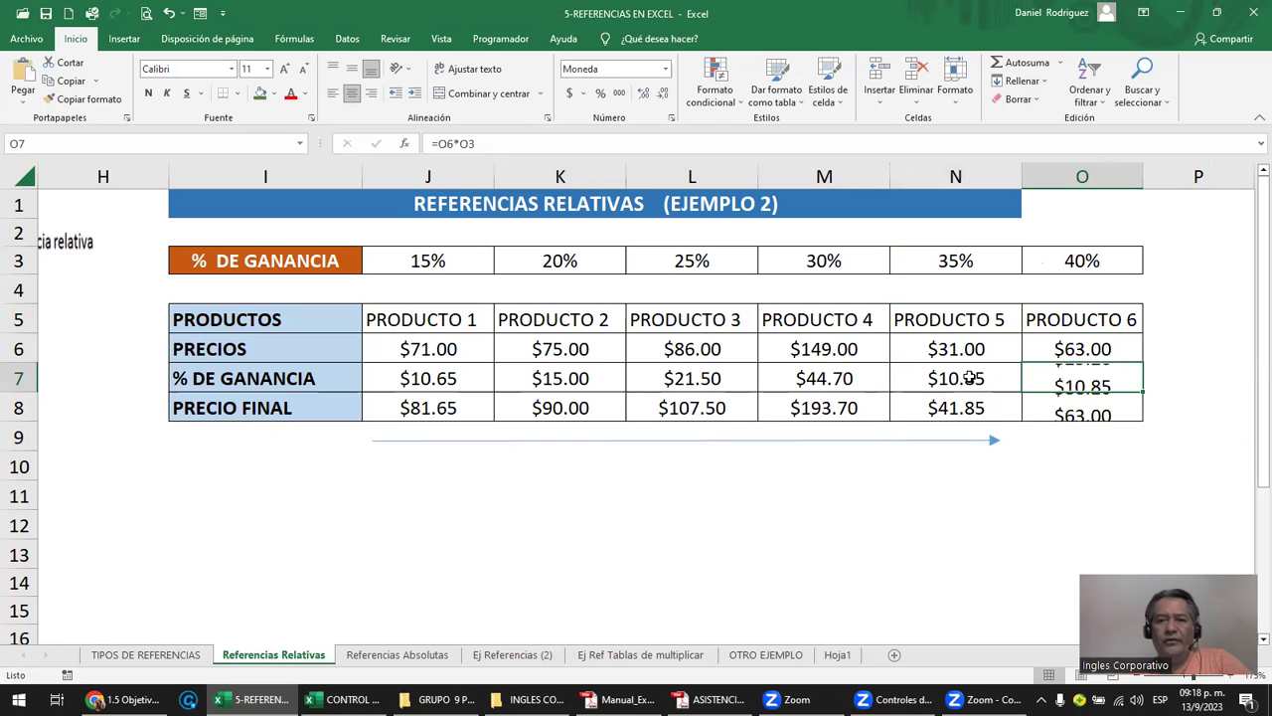
key("Return")
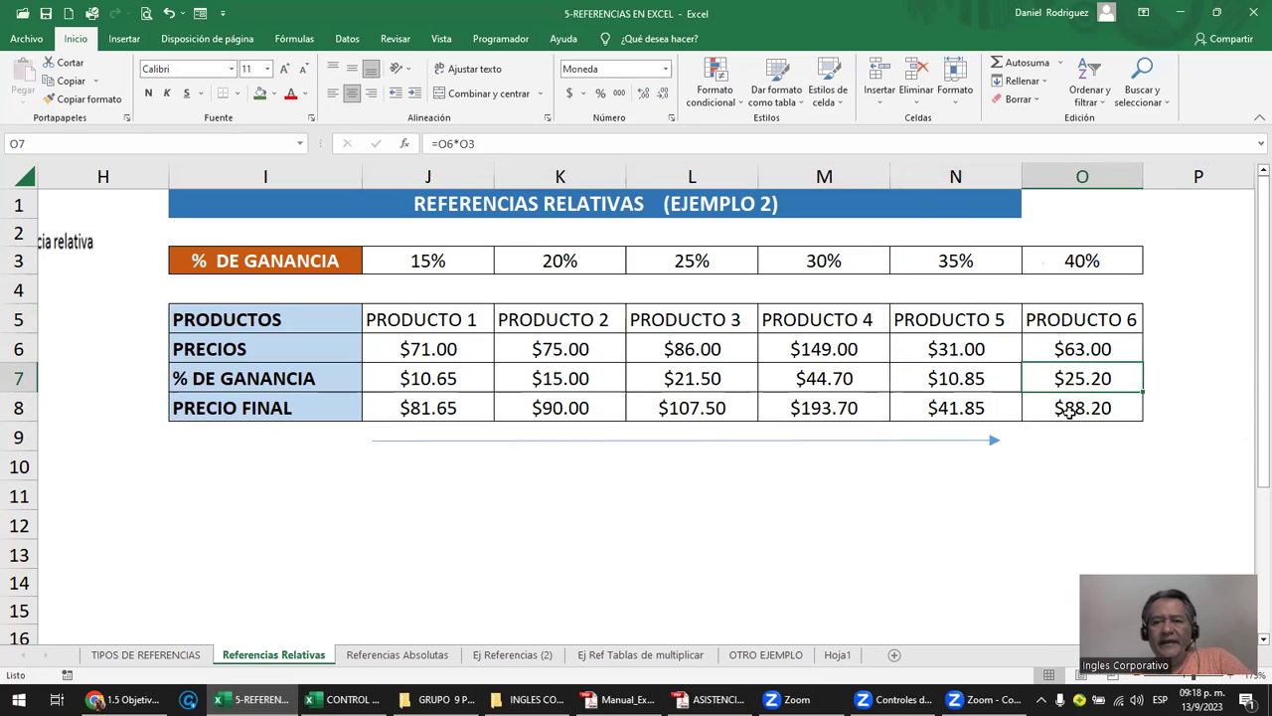
key("F2")
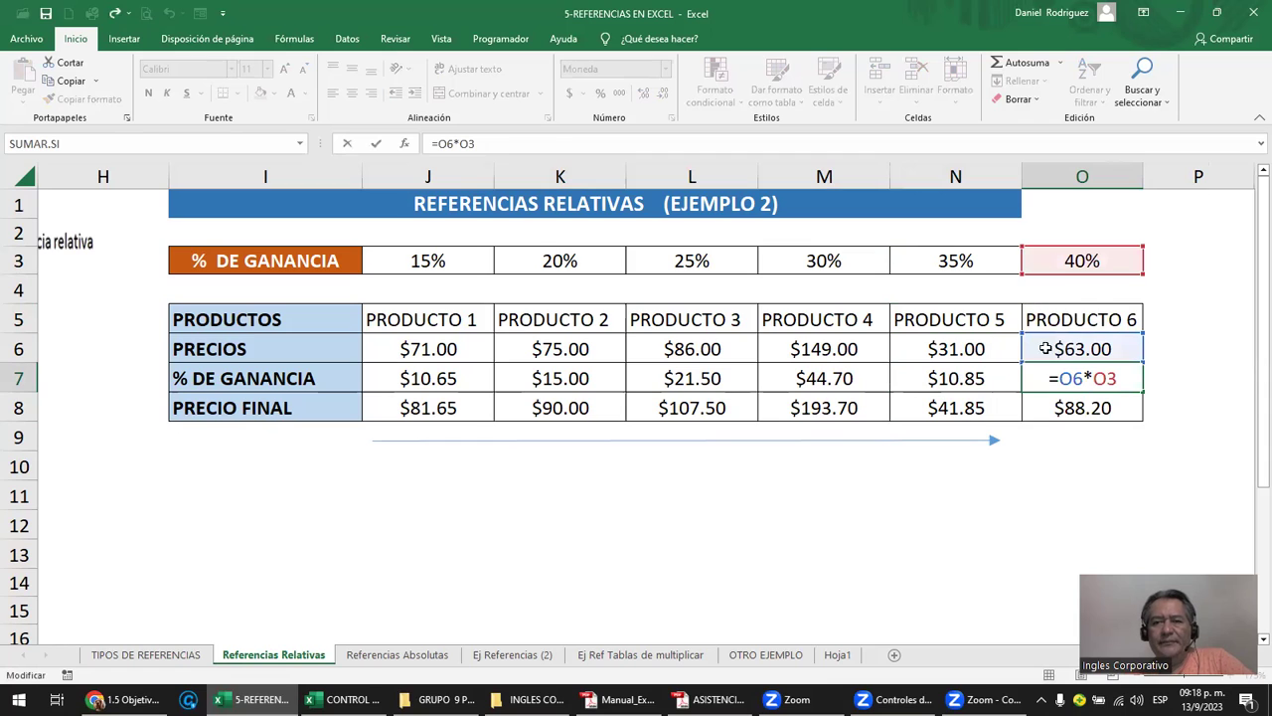
left_click(994, 441)
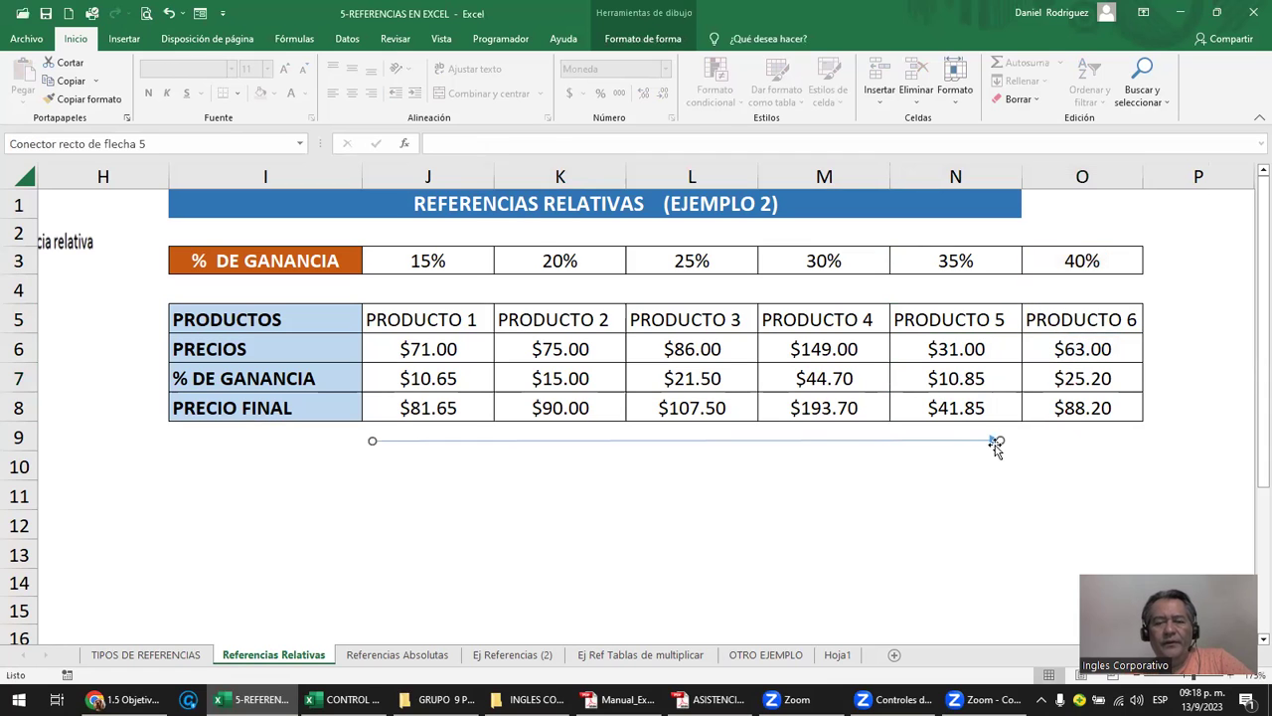
mouse_move(415, 265)
left_mouse_down()
mouse_move(1100, 273)
mouse_move(1095, 264)
left_mouse_up()
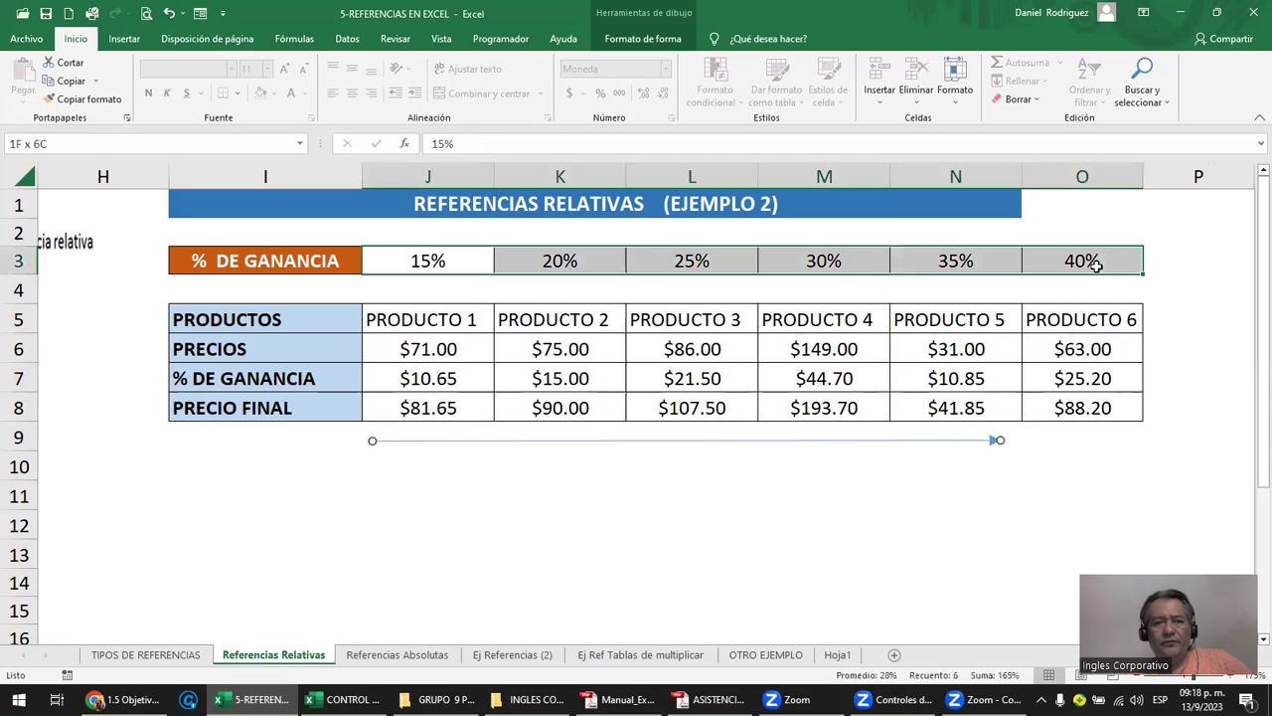
left_click(417, 347)
left_click(895, 355, "shift")
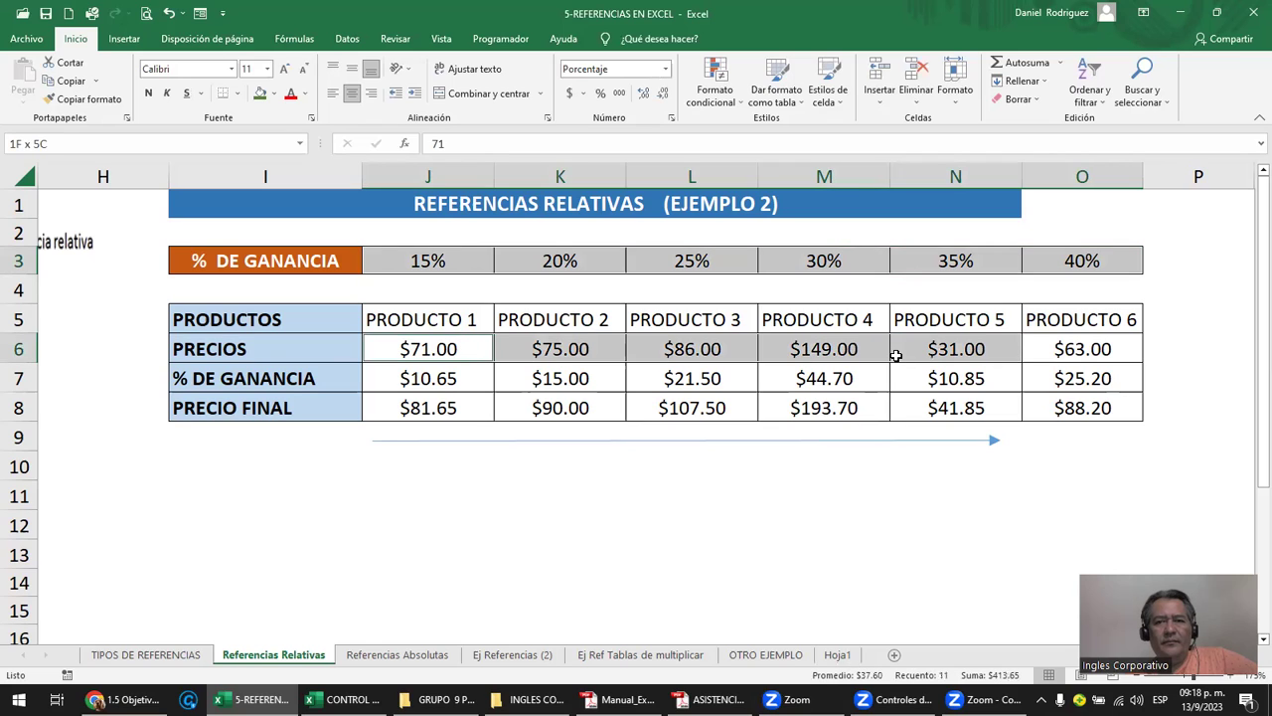
left_click(1055, 353, "shift")
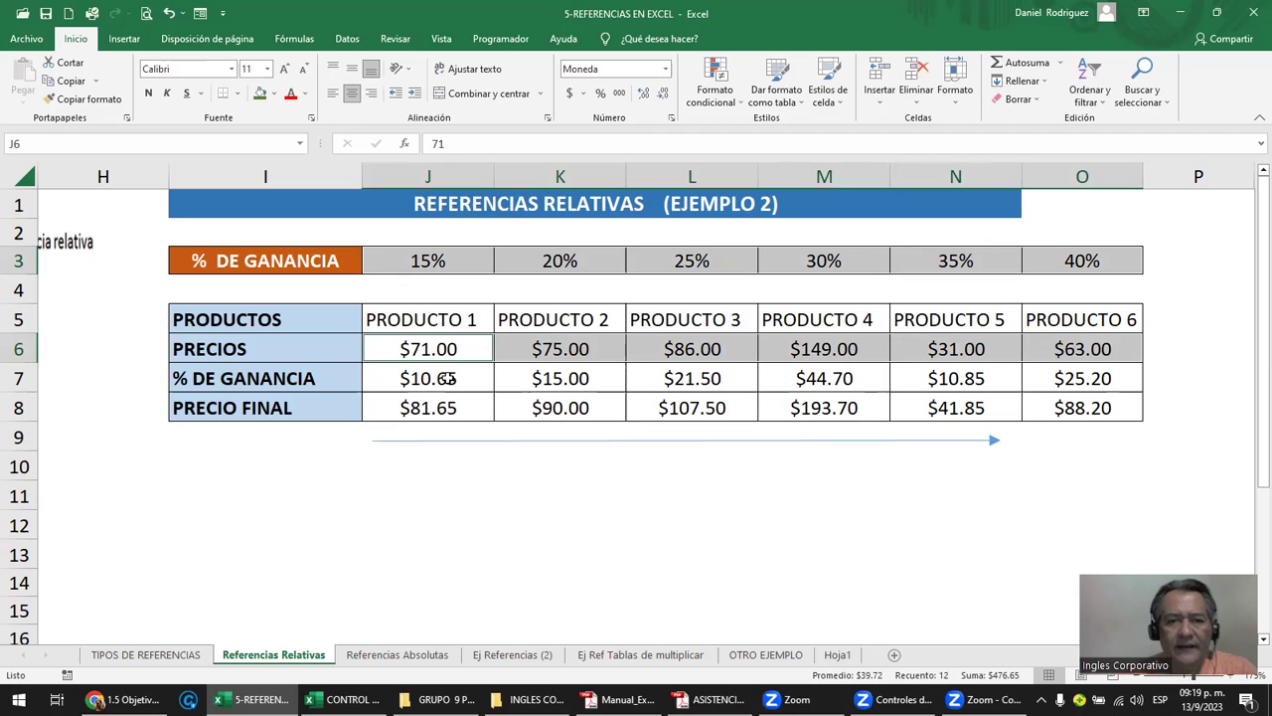
left_click(478, 488)
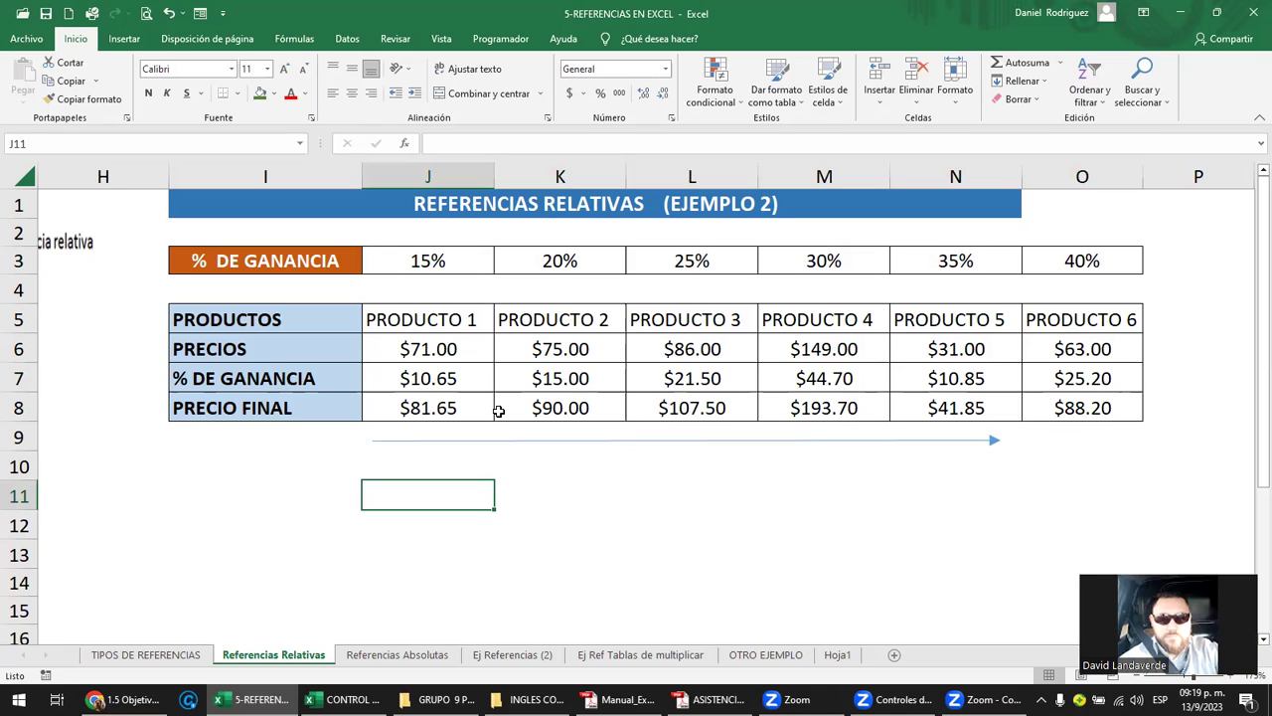
left_click(500, 465)
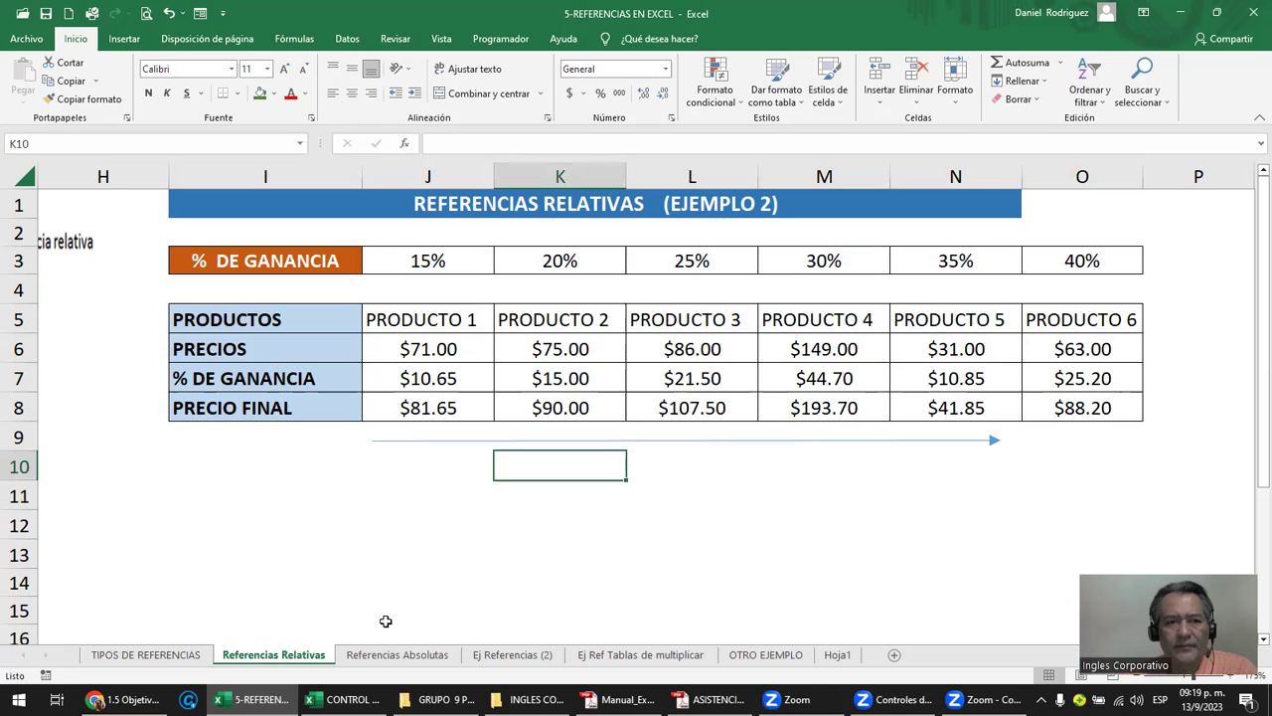
key("Return")
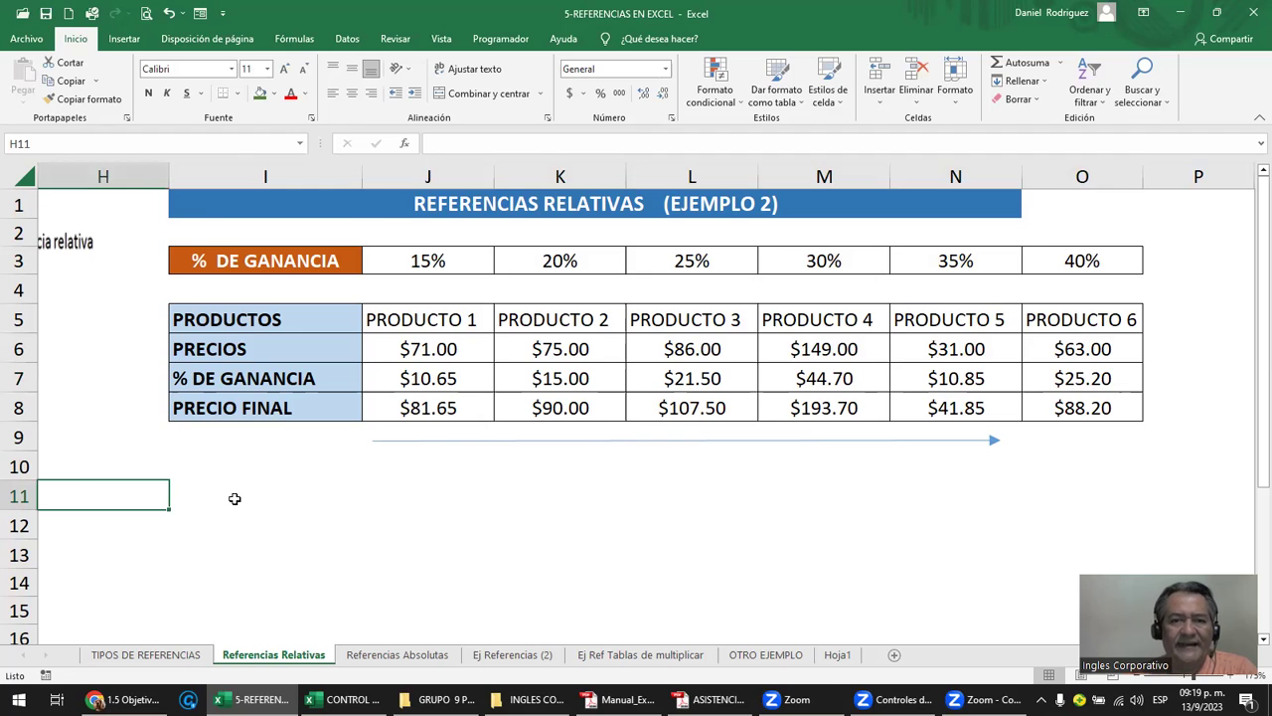
key("Home")
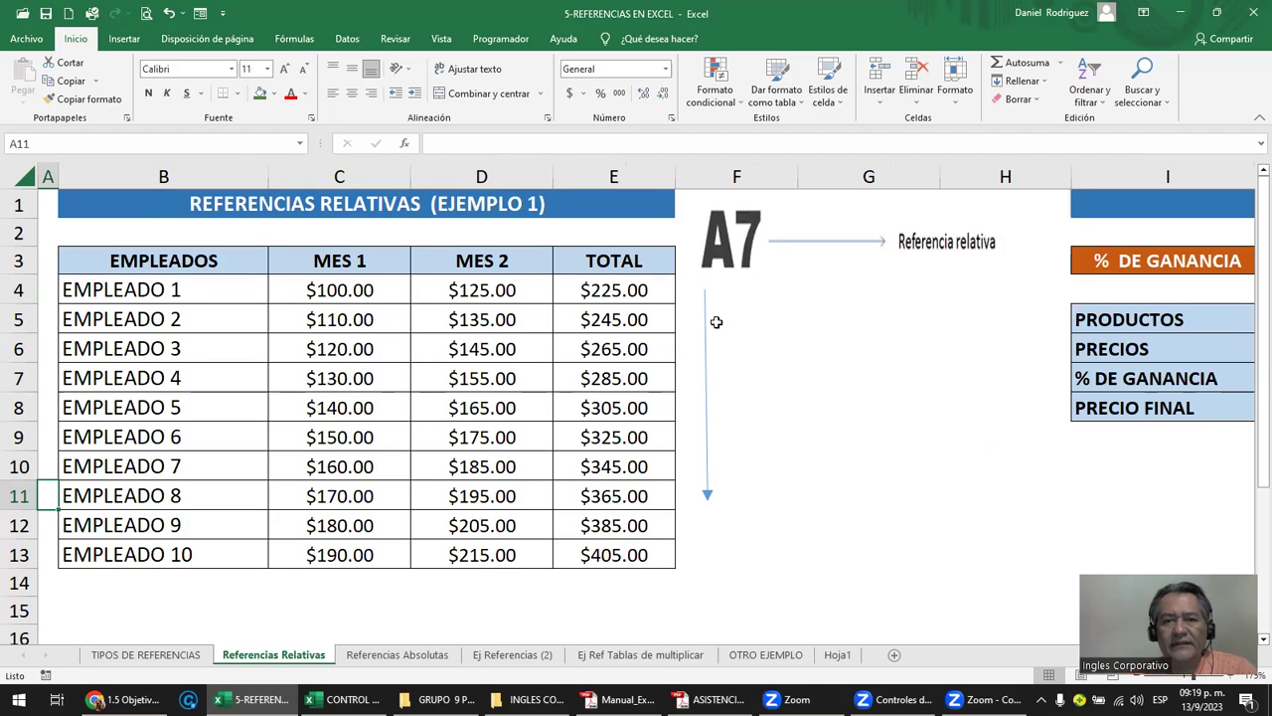
left_click(705, 337)
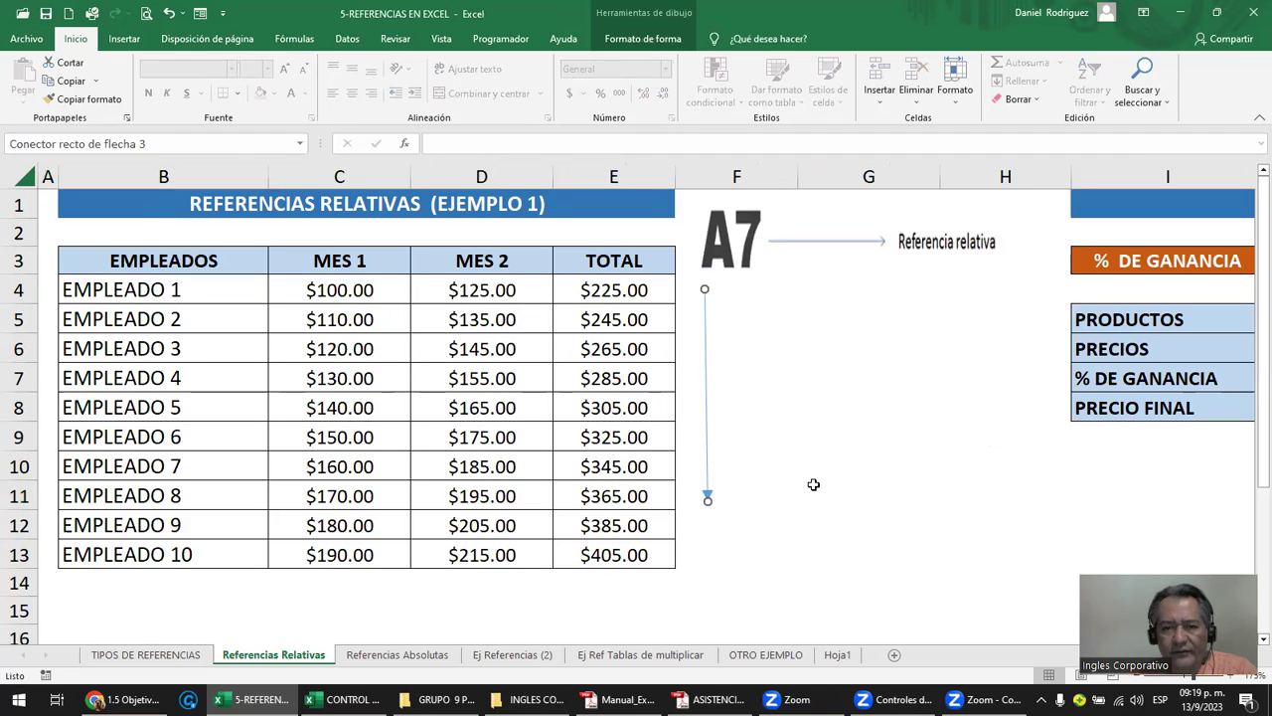
left_click(874, 478)
key("Right")
key("Right")
key("Right")
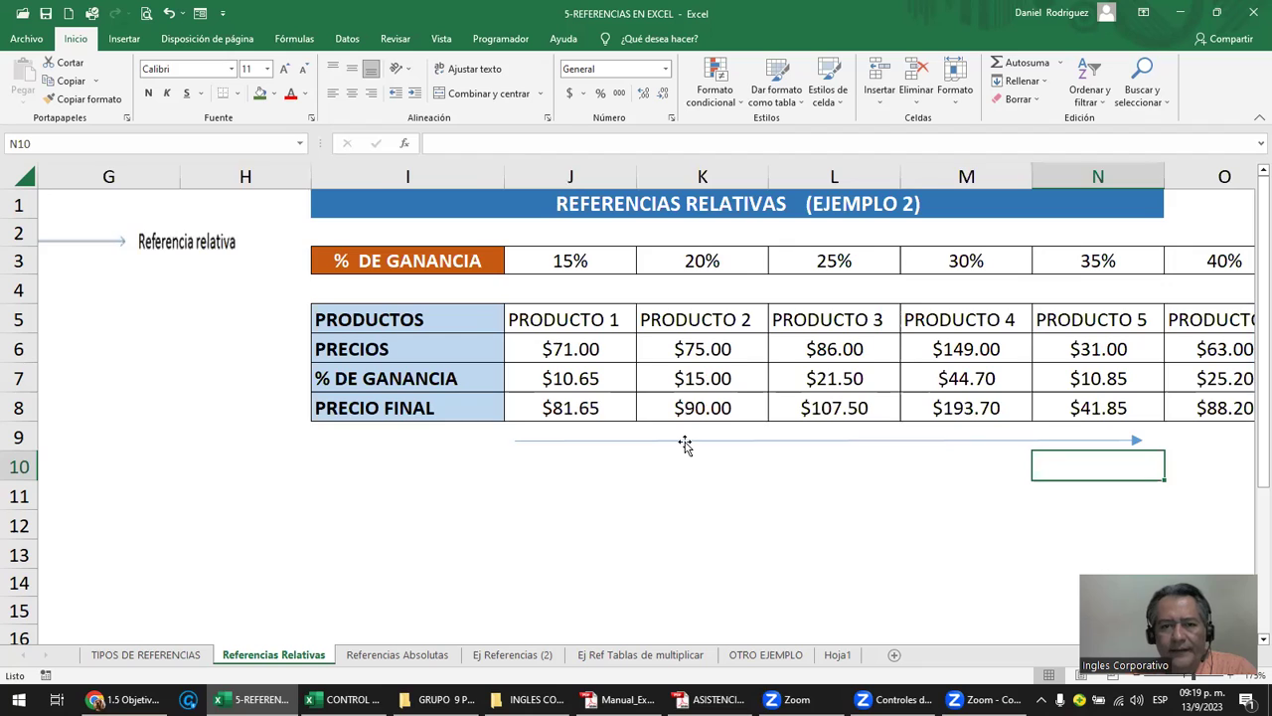
key("Right")
key("Right")
left_click(684, 443)
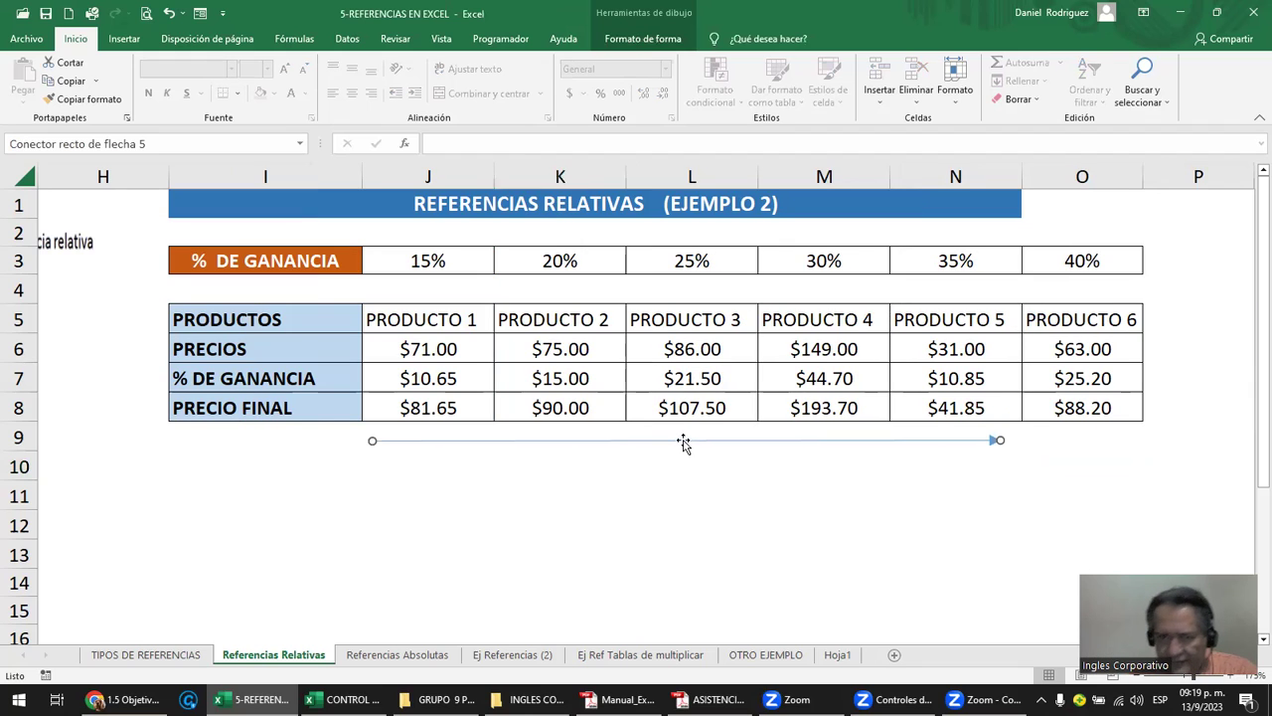
left_click(421, 323)
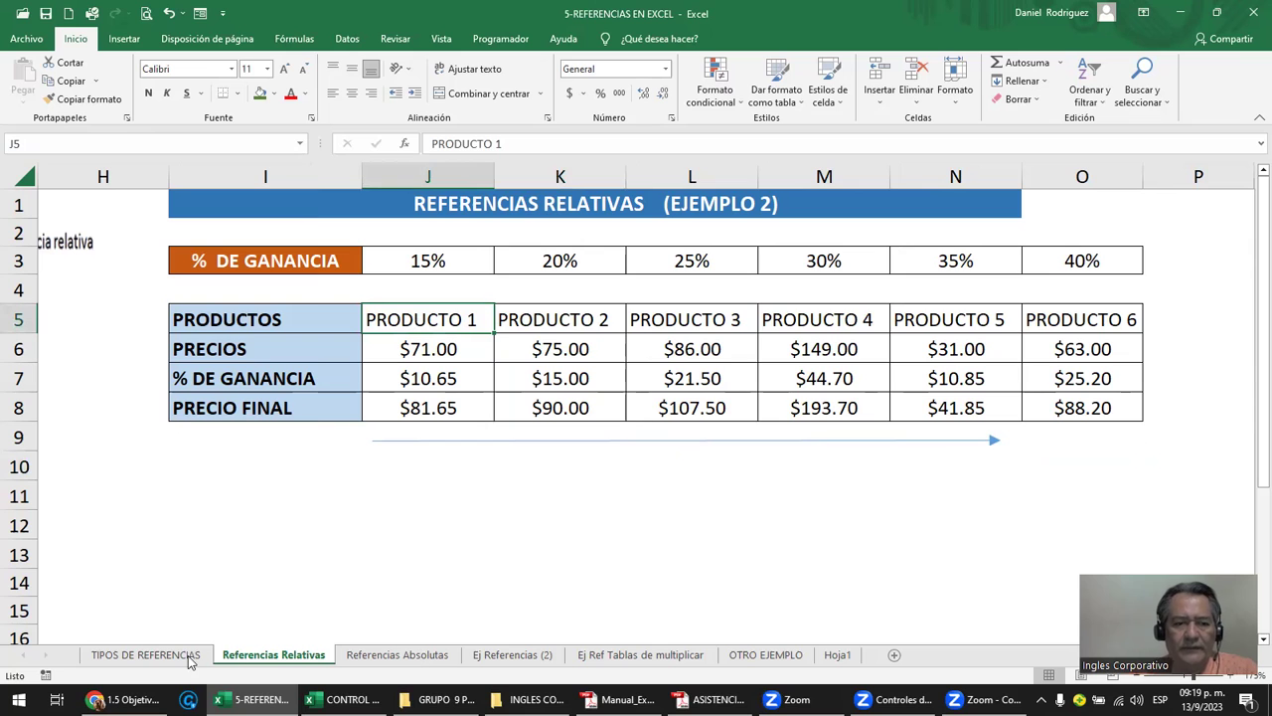
Browse the TIPOS DE REFERENCIAS and Referencias Relativas sheets, ending on Referencias Absolutas.
left_click(413, 654)
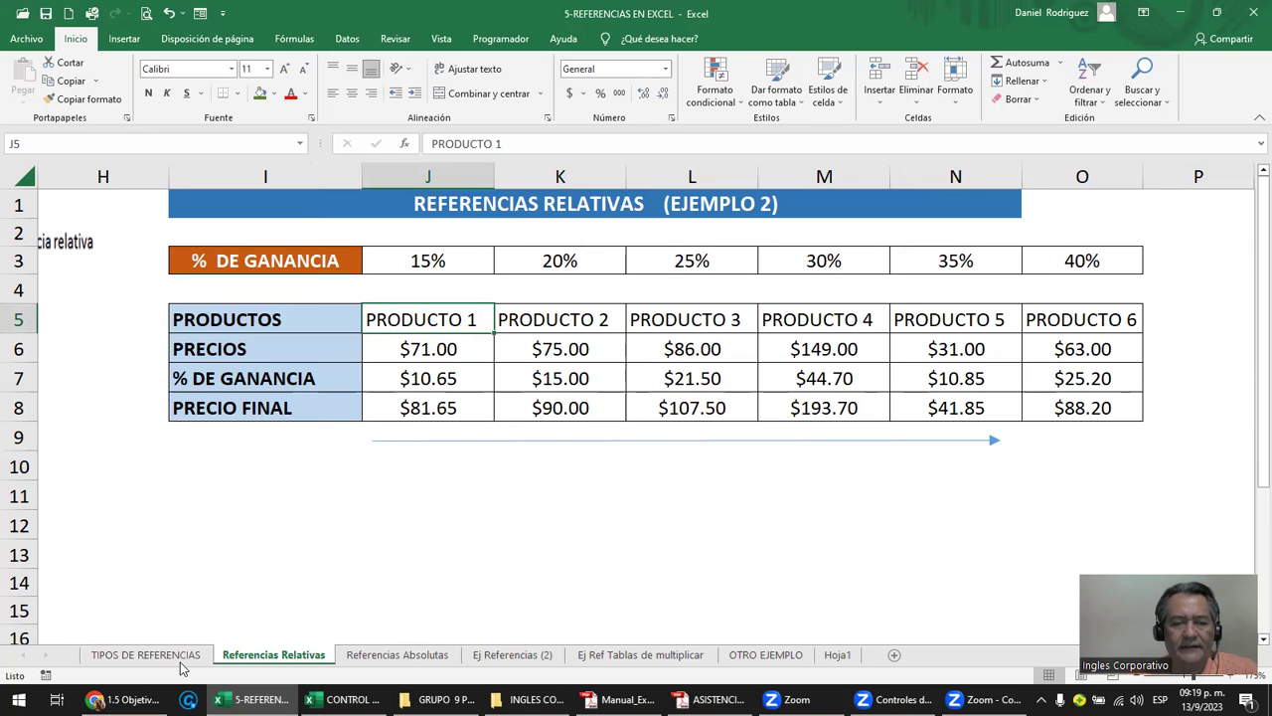
key("ctrl+Page_Up")
key("ctrl+Page_Up")
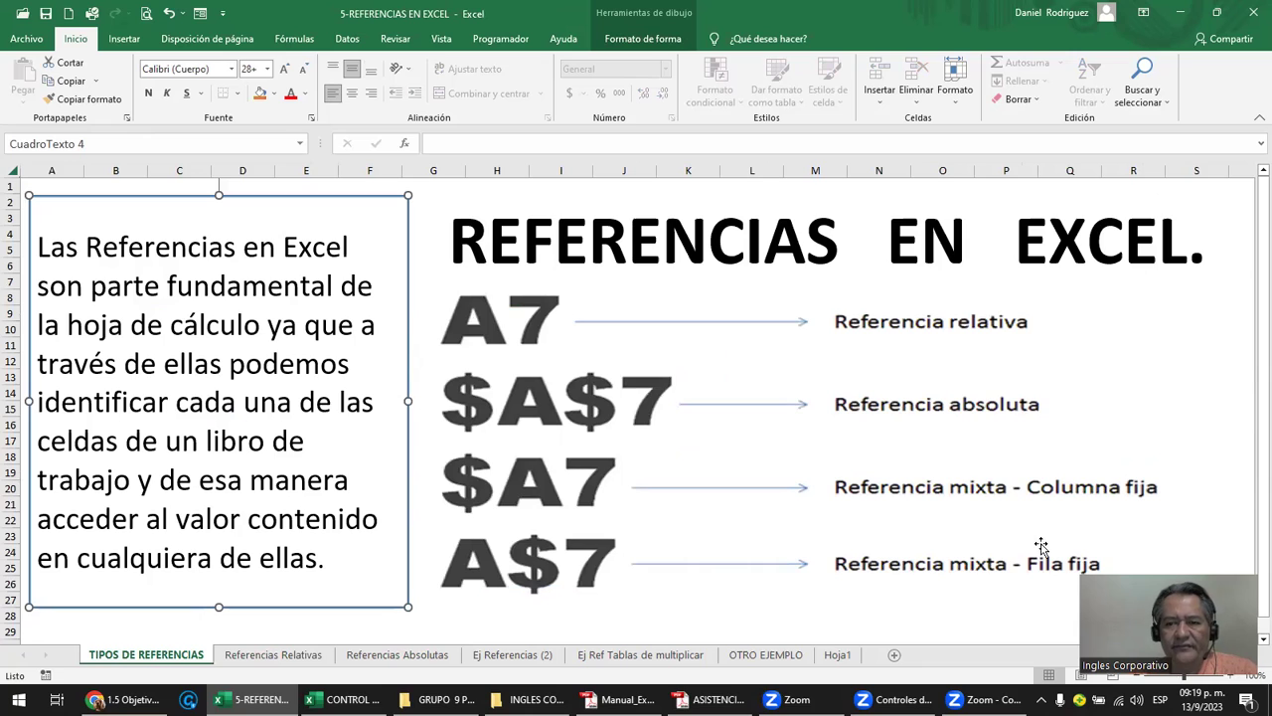
left_click(273, 655)
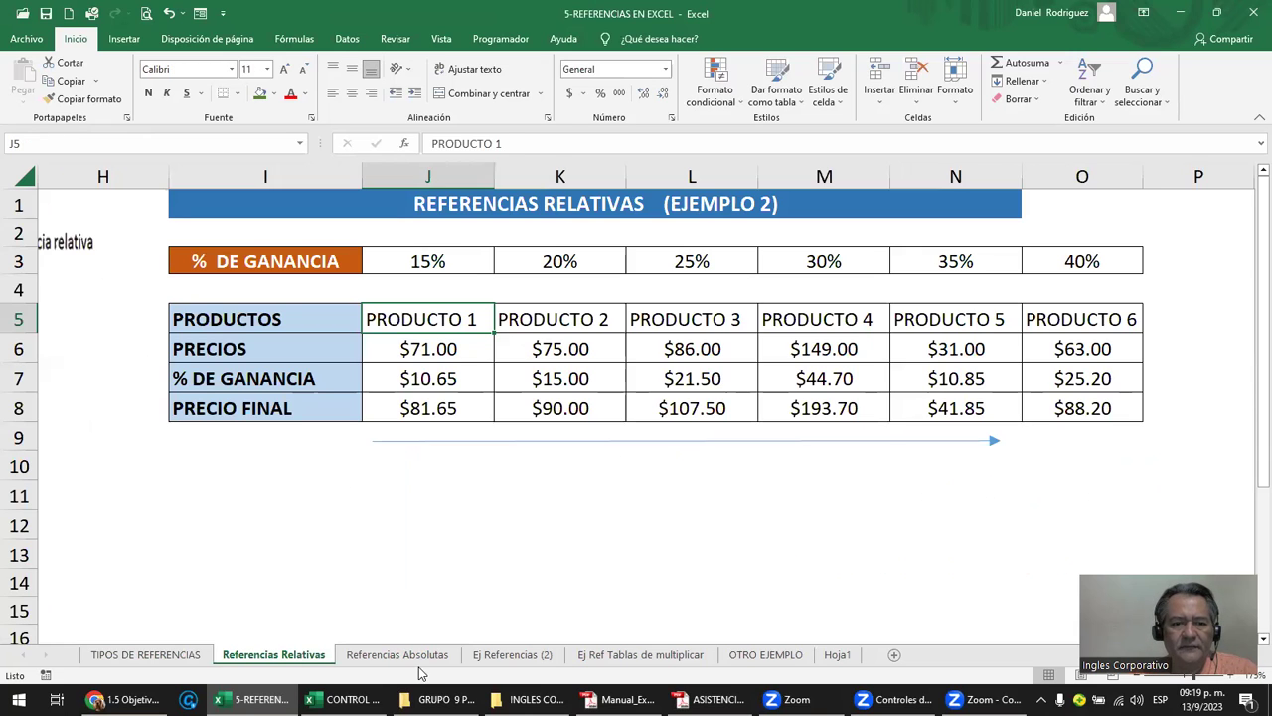
key("ctrl+Page_Down")
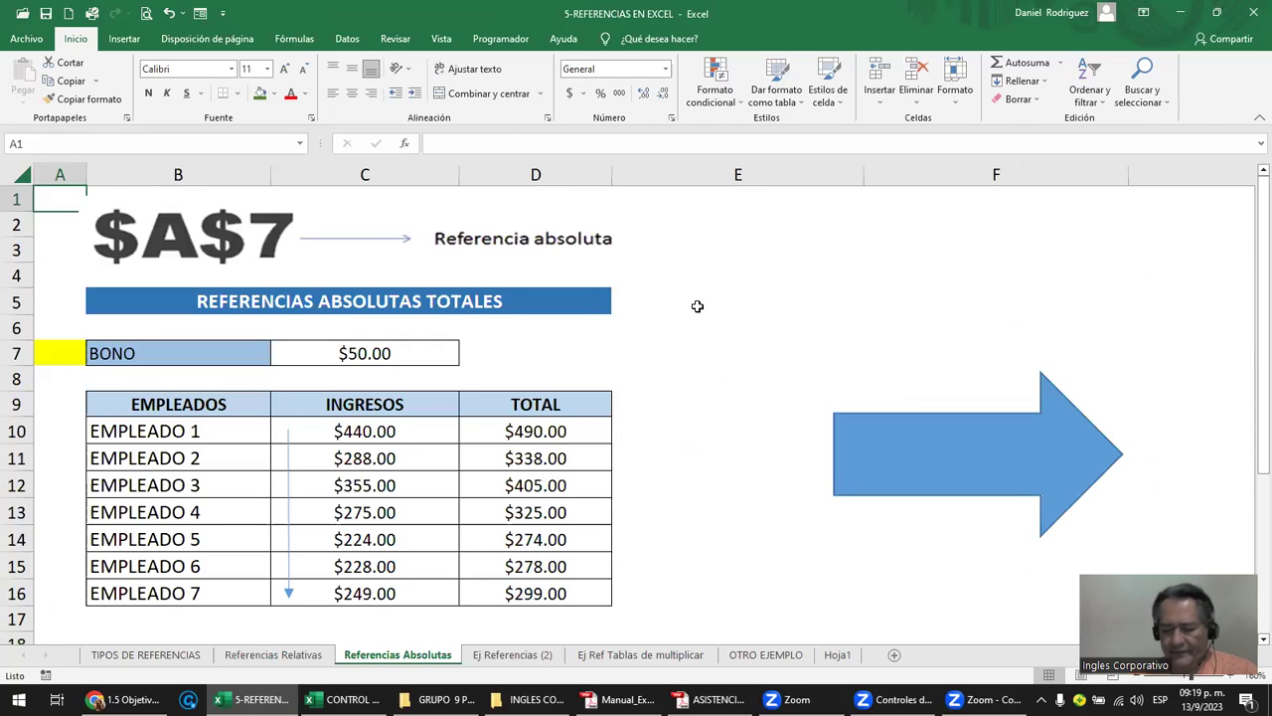
Return to A1, widen column A, and highlight the BONO row and the $A$7 reference picture.
left_click(697, 306)
key("ctrl+Home")
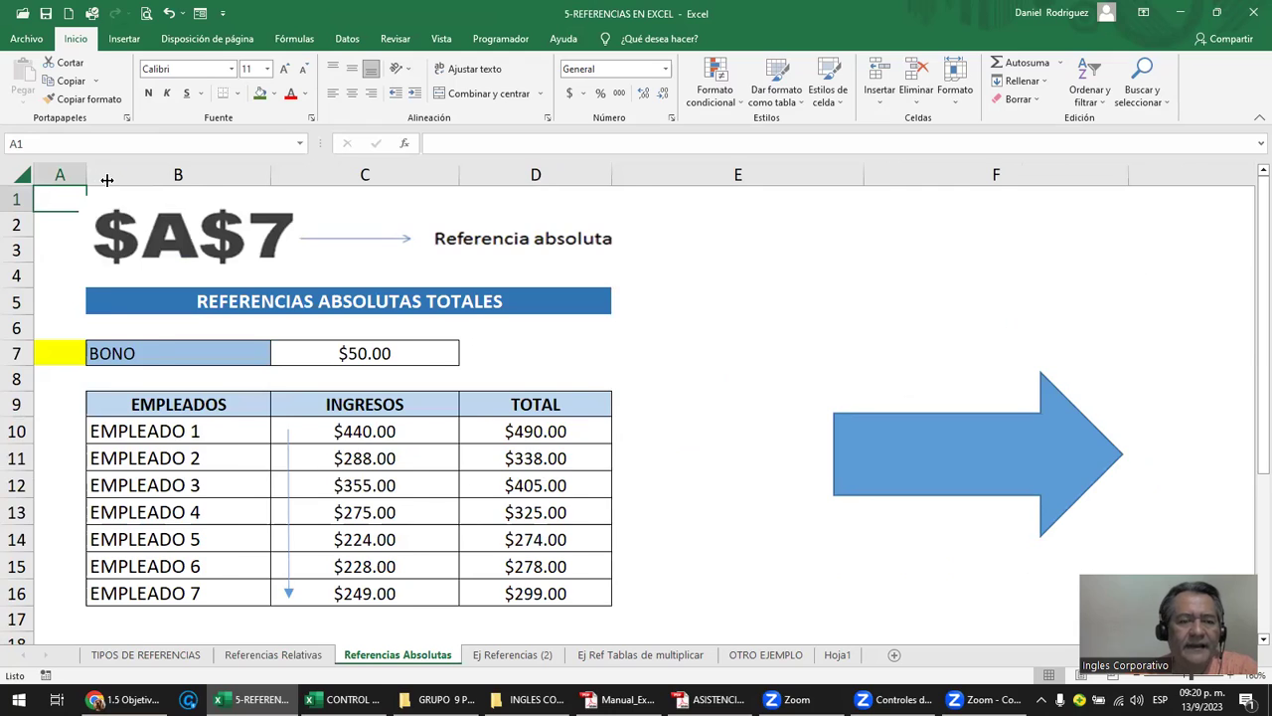
left_click_drag(106, 180, 131, 179)
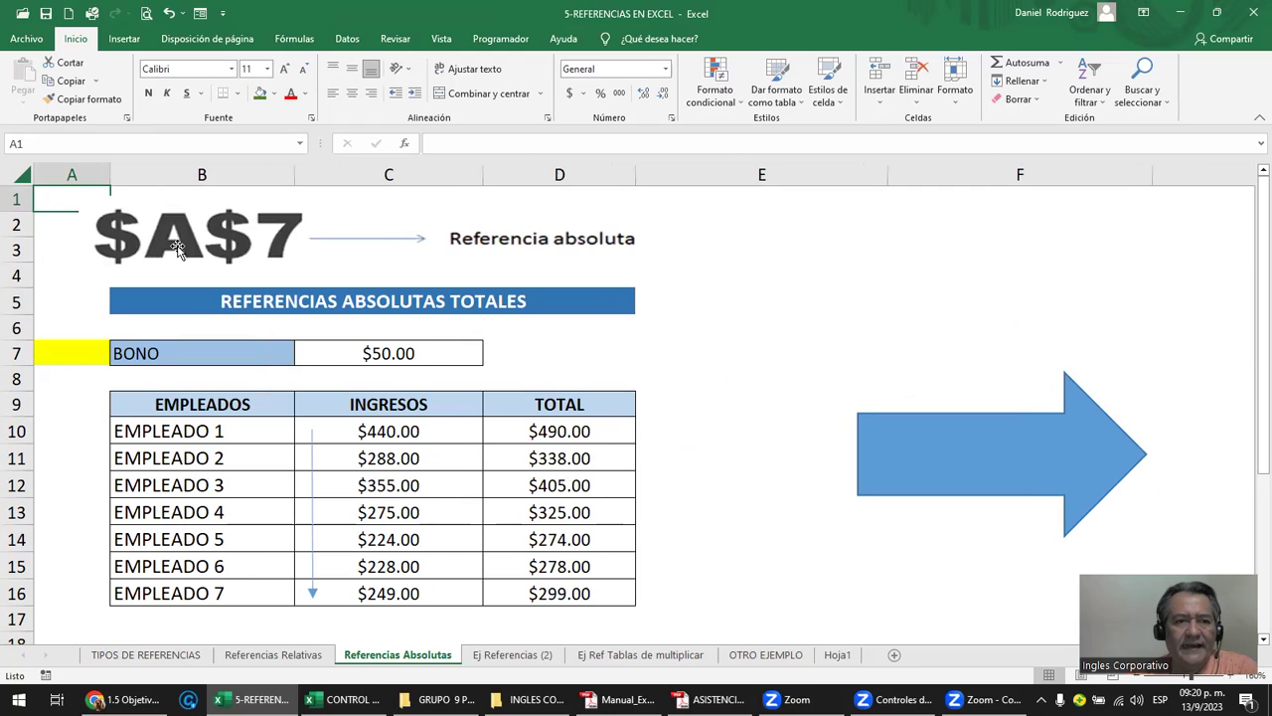
left_click(66, 354)
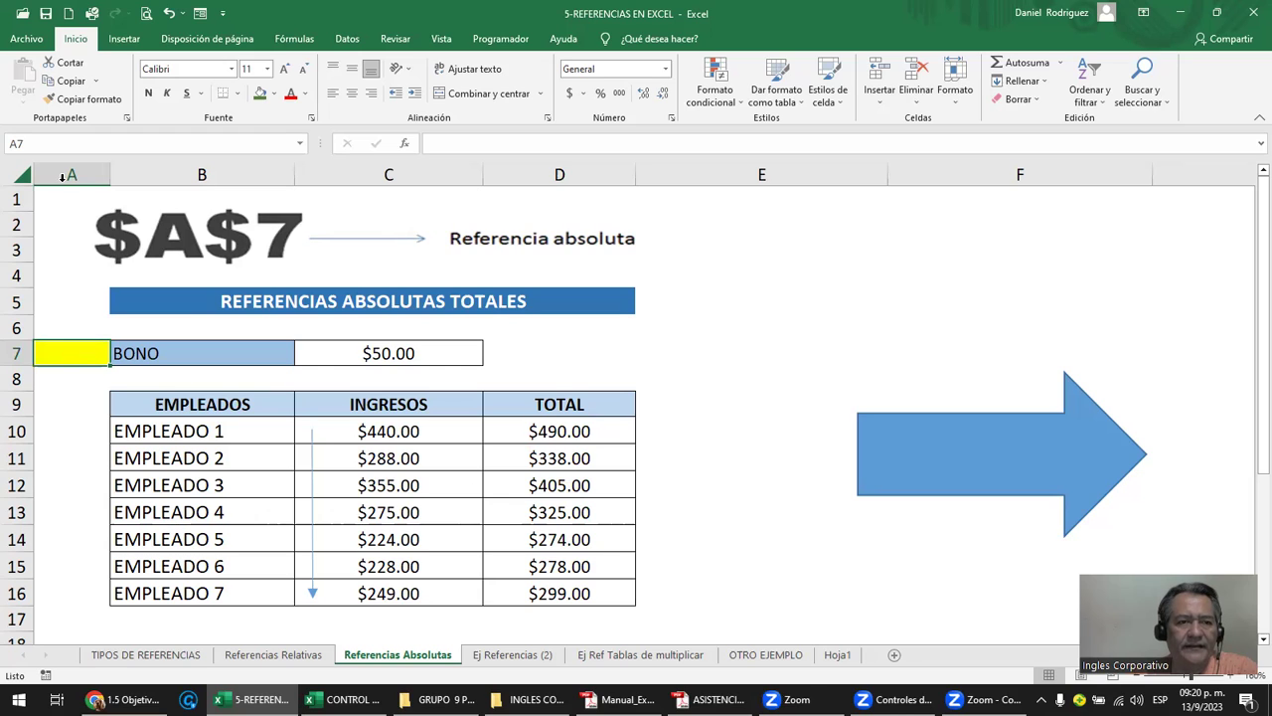
left_click_drag(20, 326, 19, 410)
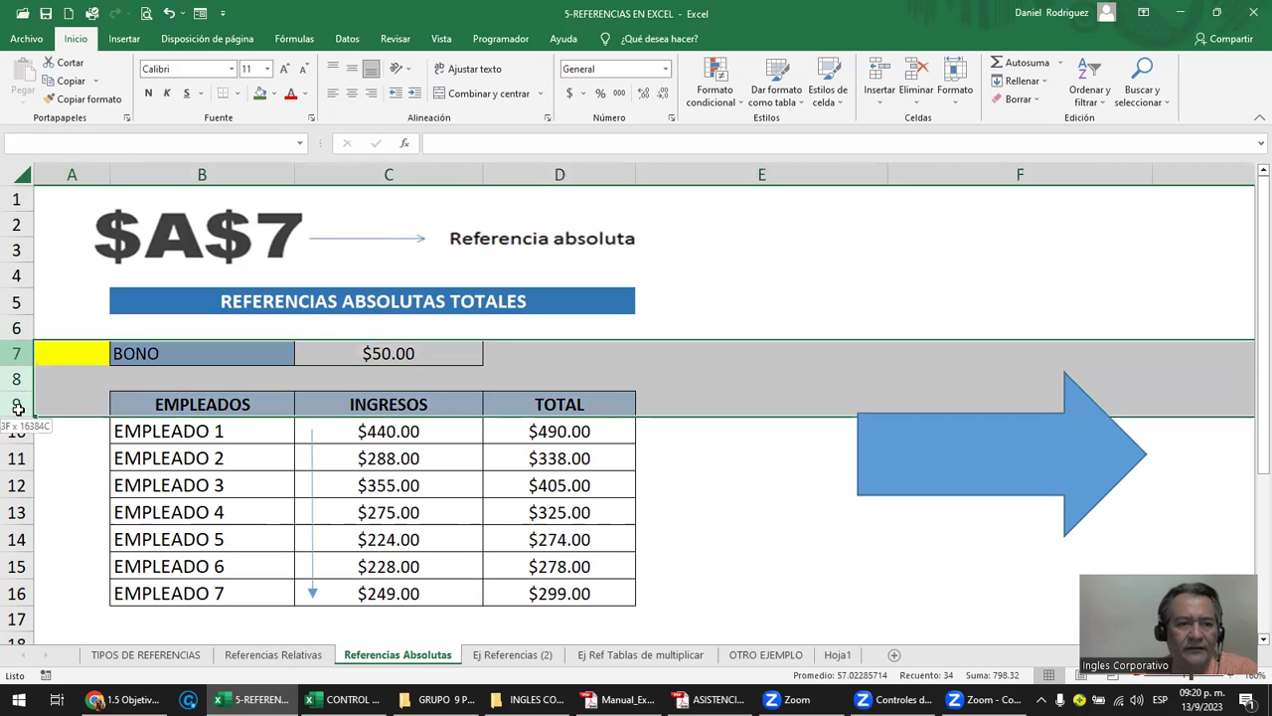
left_click(14, 353)
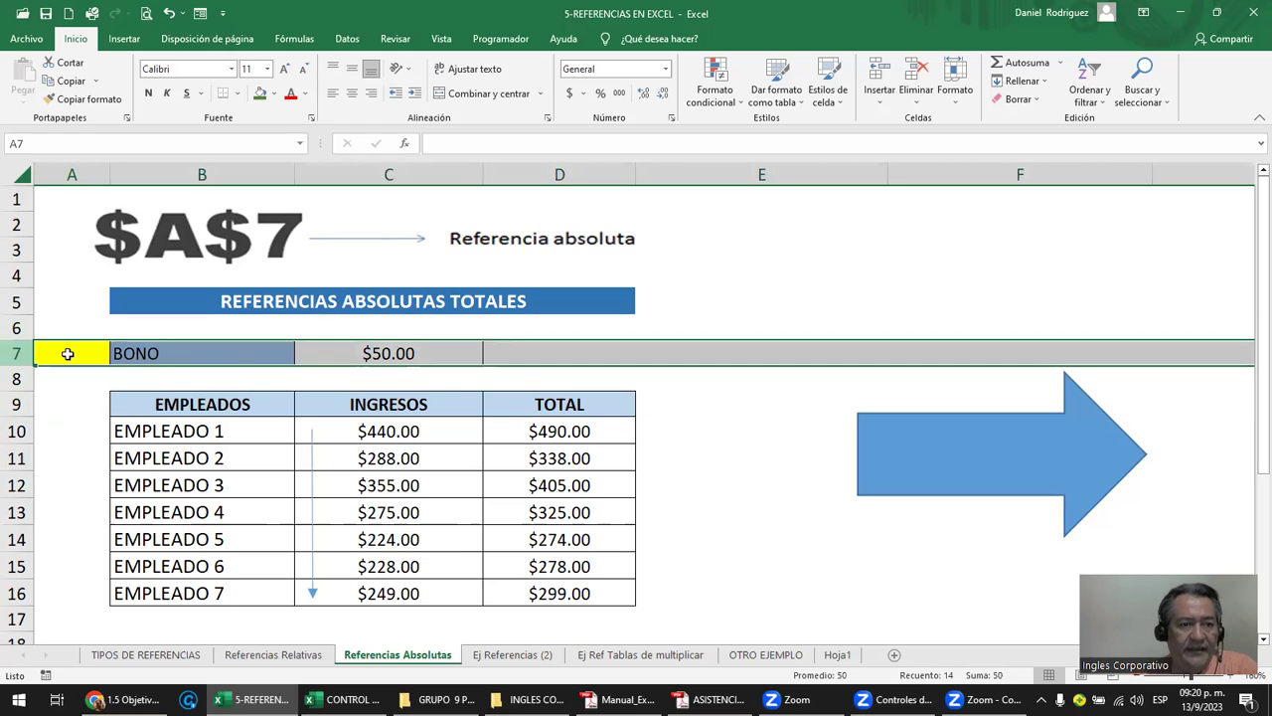
left_click(68, 353)
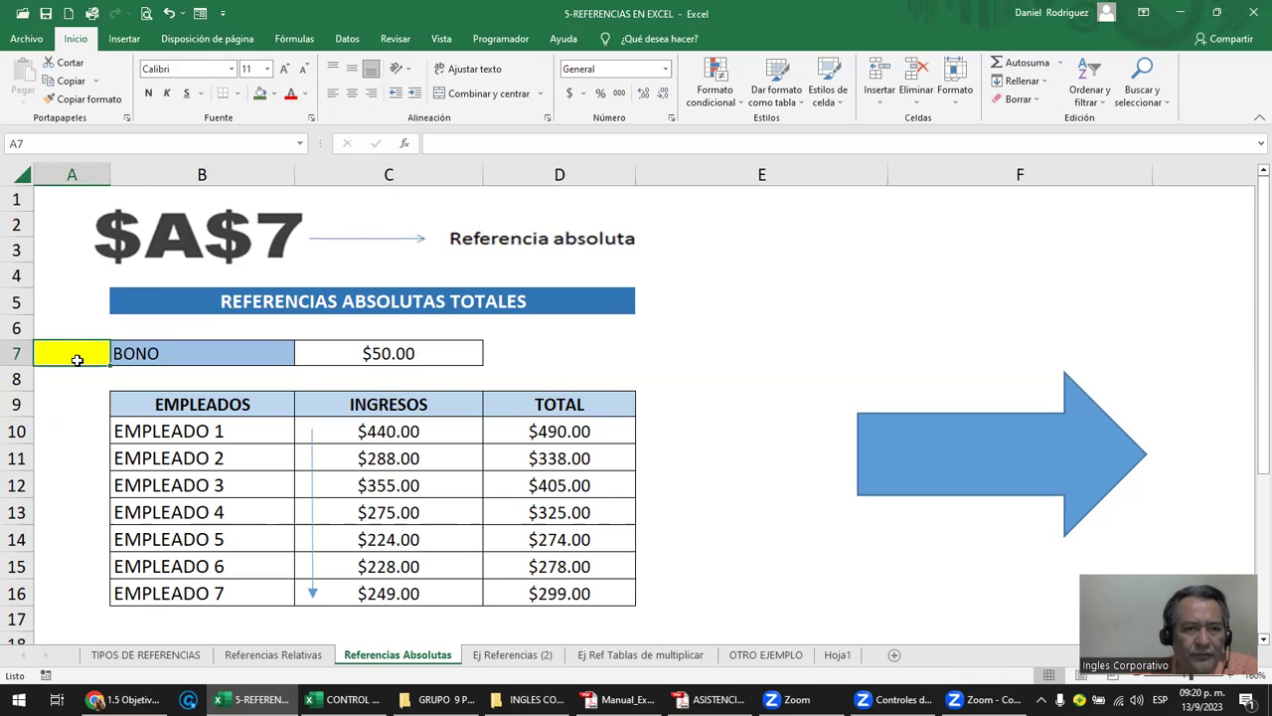
left_click(204, 245)
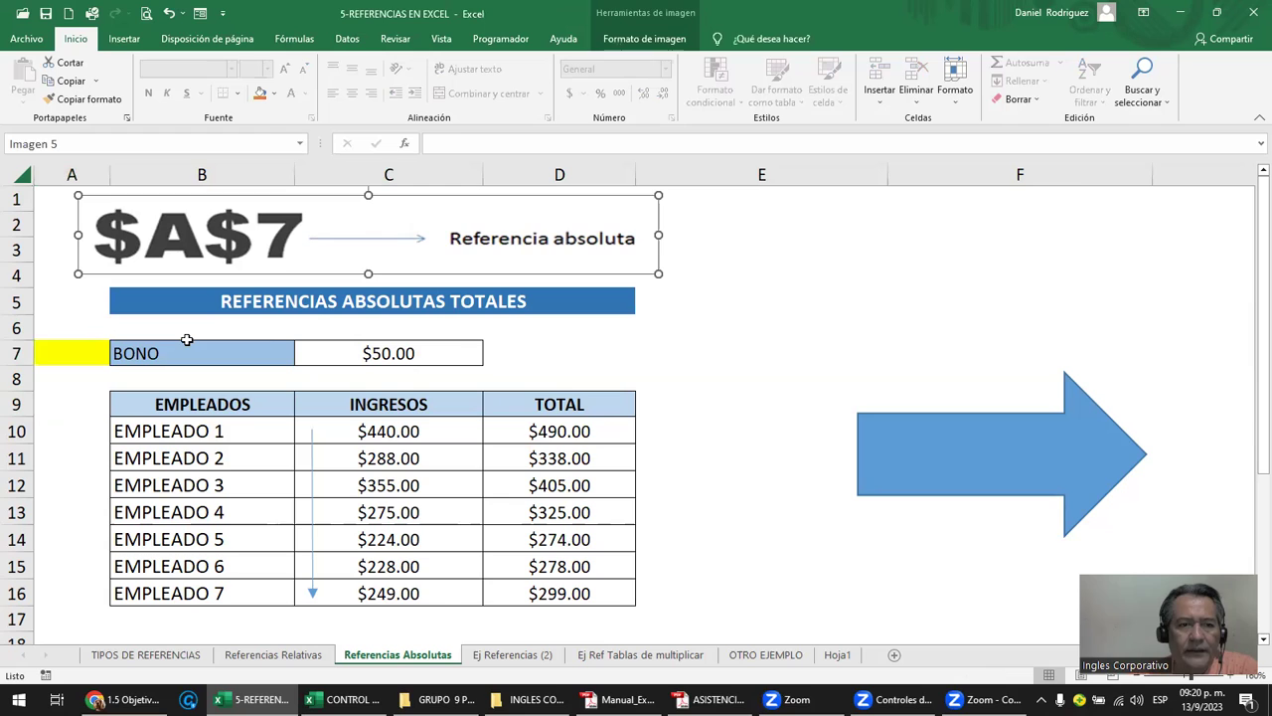
Clear the TOTAL cells D11:D16, keeping only Empleado 1's $490.00.
left_click(266, 348)
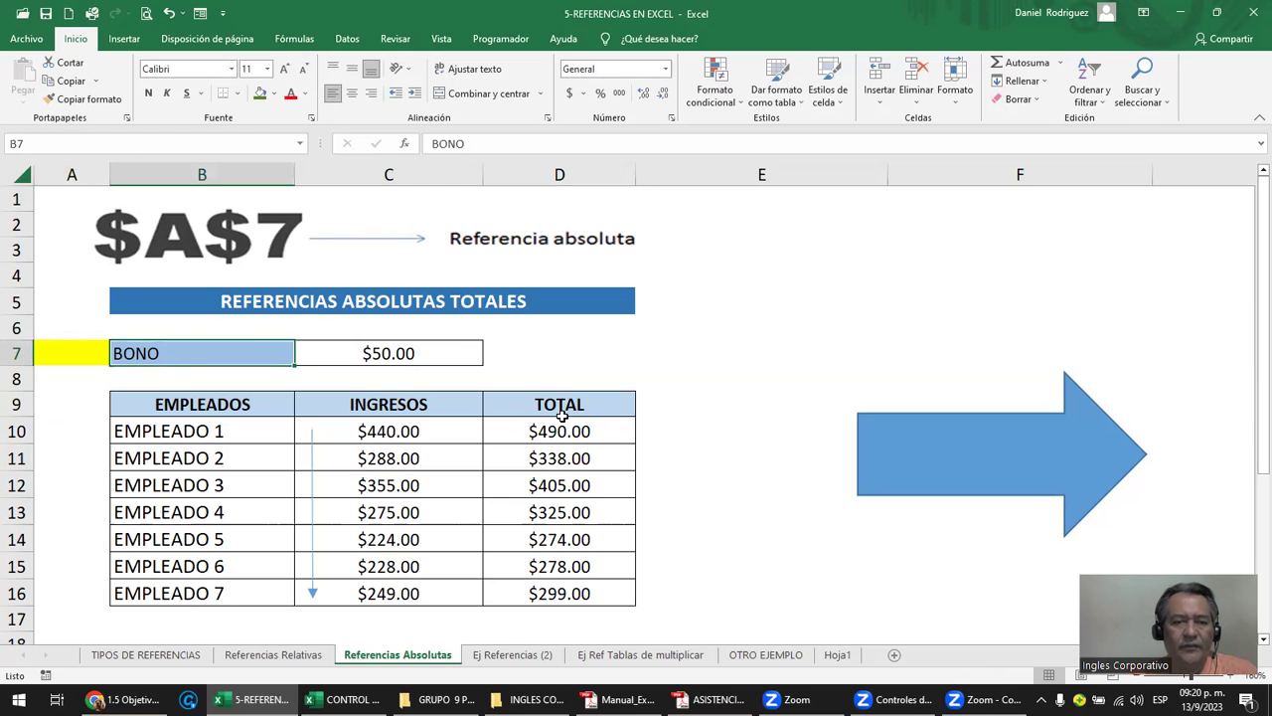
mouse_move(210, 412)
left_mouse_down()
mouse_move(525, 479)
mouse_move(477, 567)
left_mouse_up()
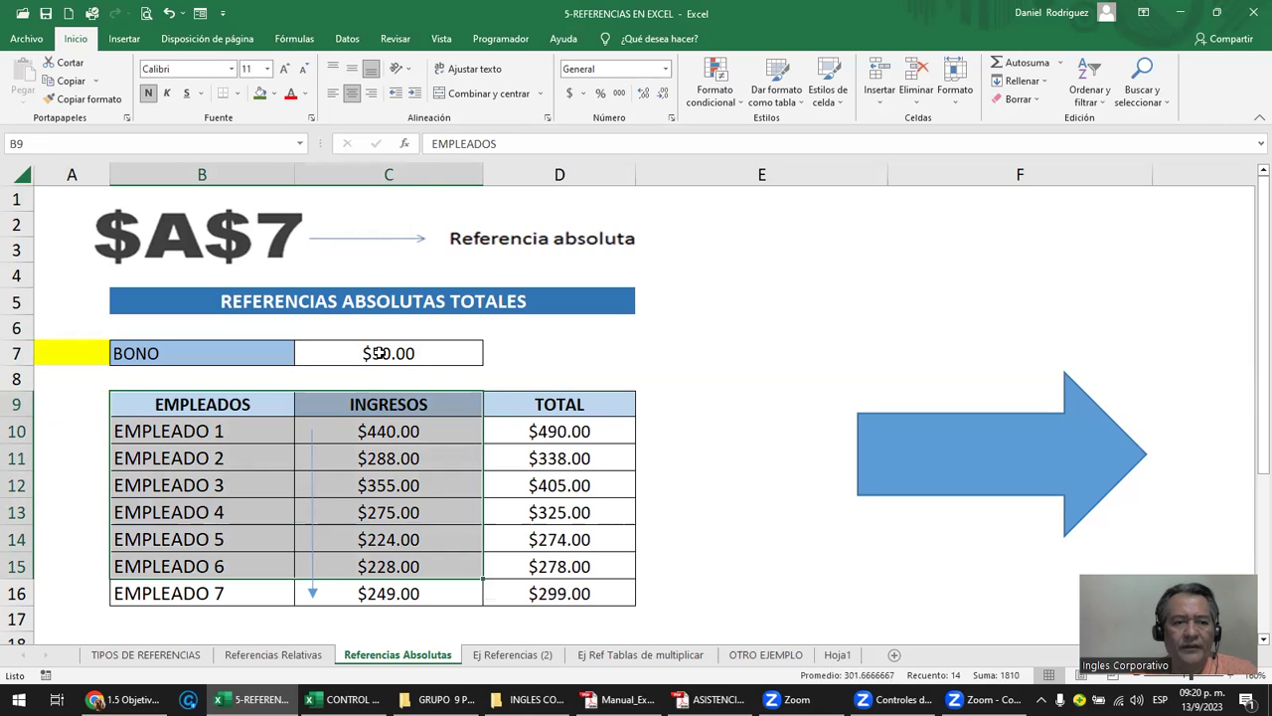
left_click(380, 353)
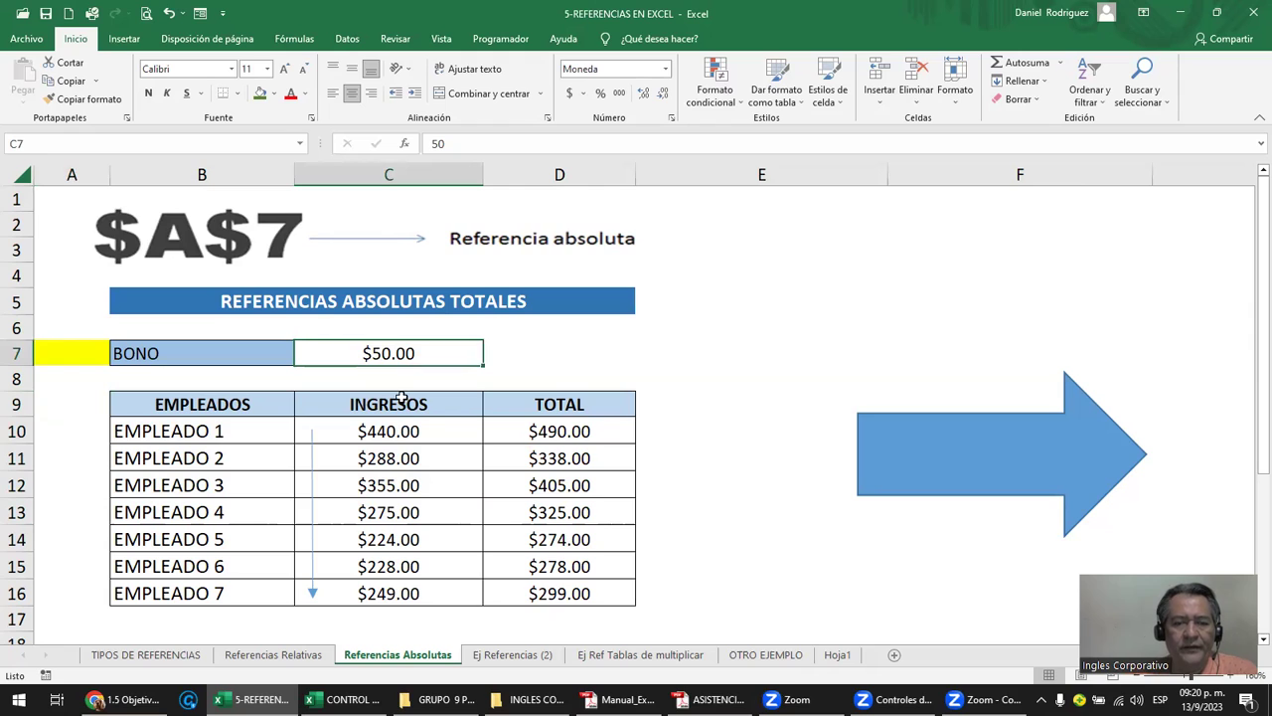
key("Down")
key("Down")
key("Down")
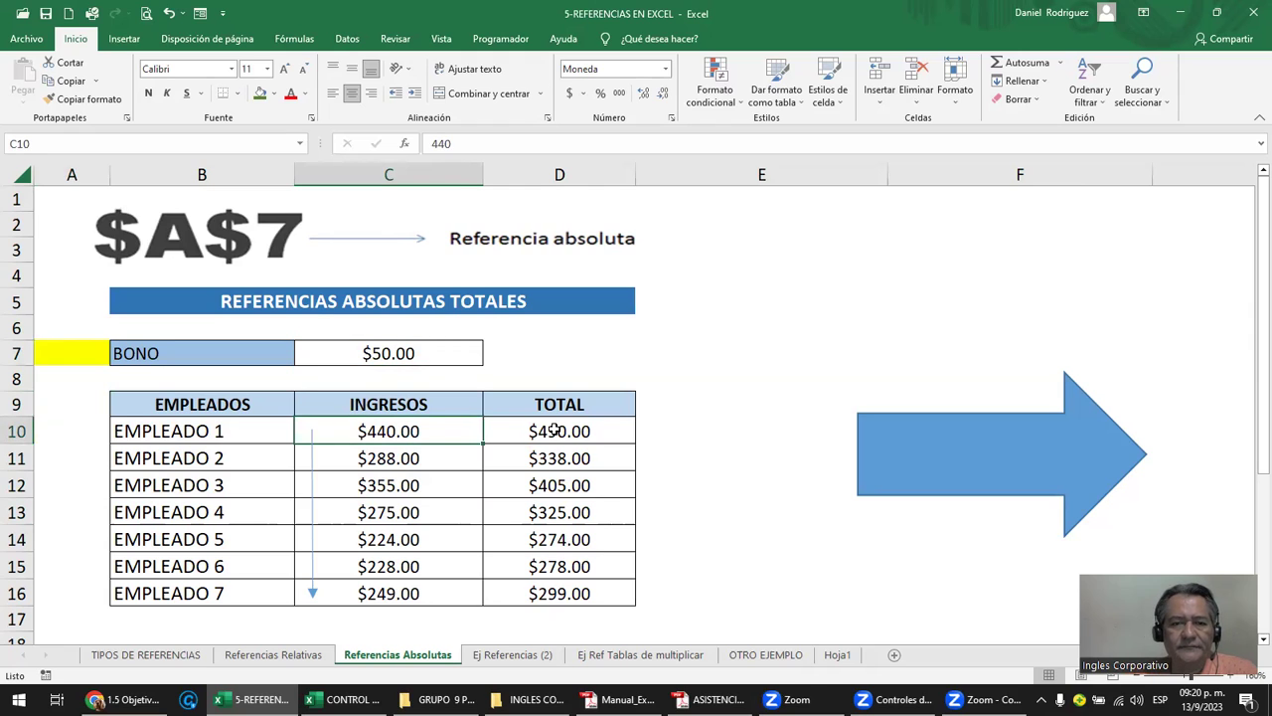
left_click(555, 429)
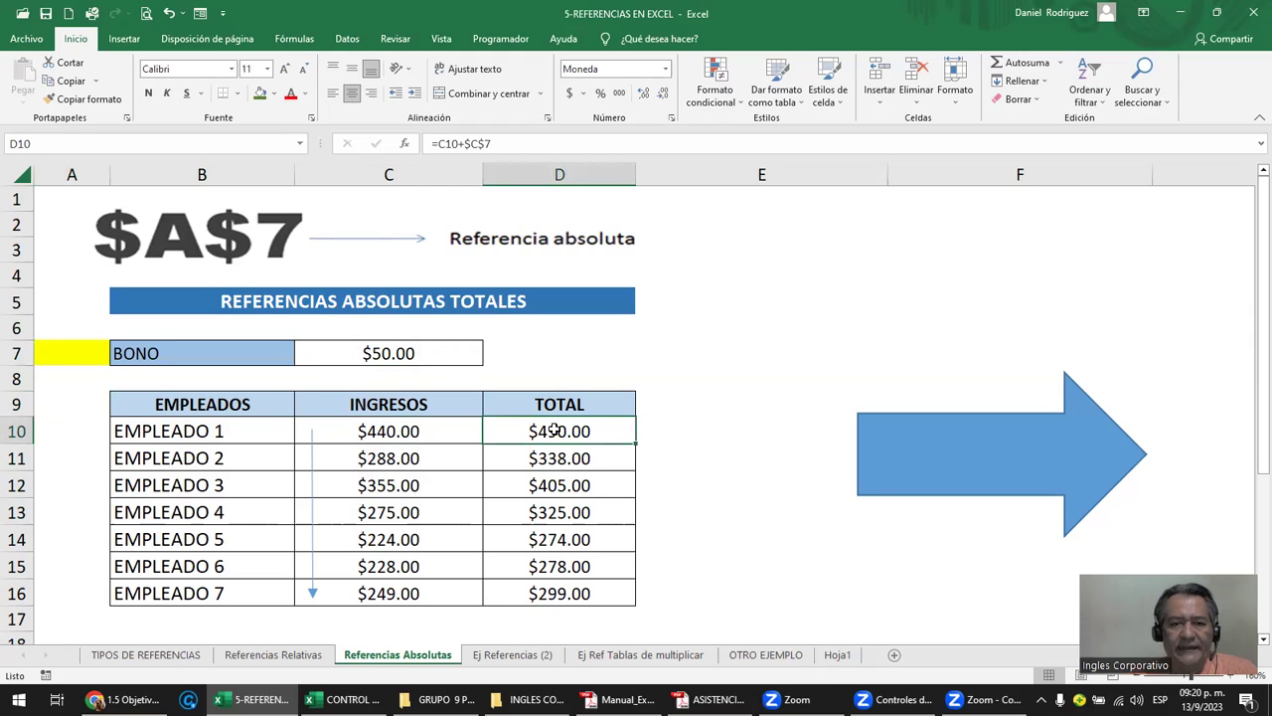
left_click_drag(566, 459, 576, 594)
key("Delete")
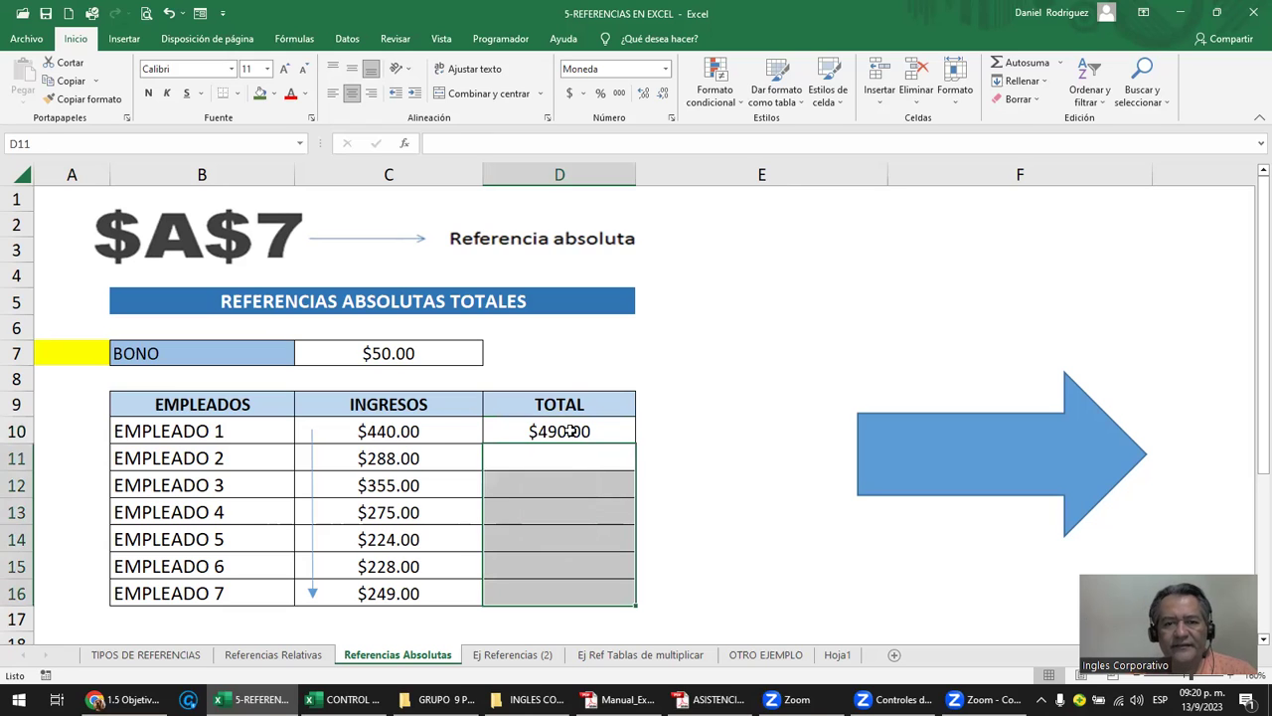
double_click(559, 429)
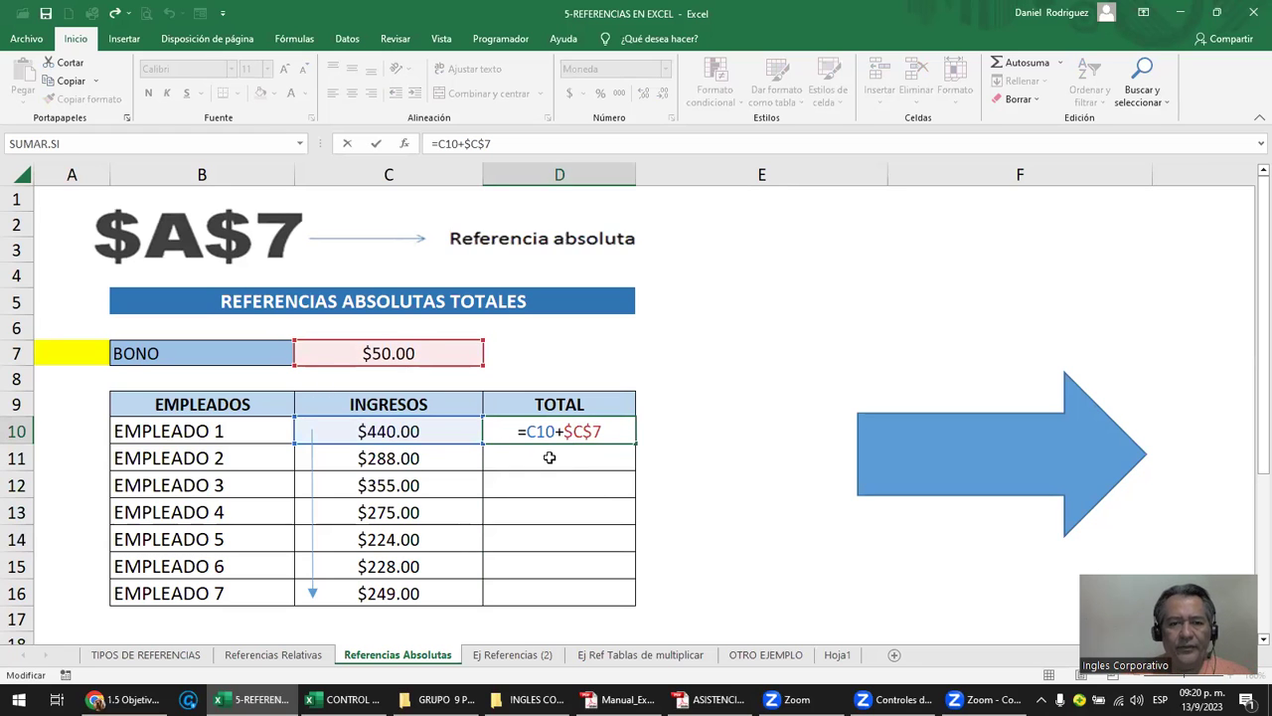
key("ctrl+Return")
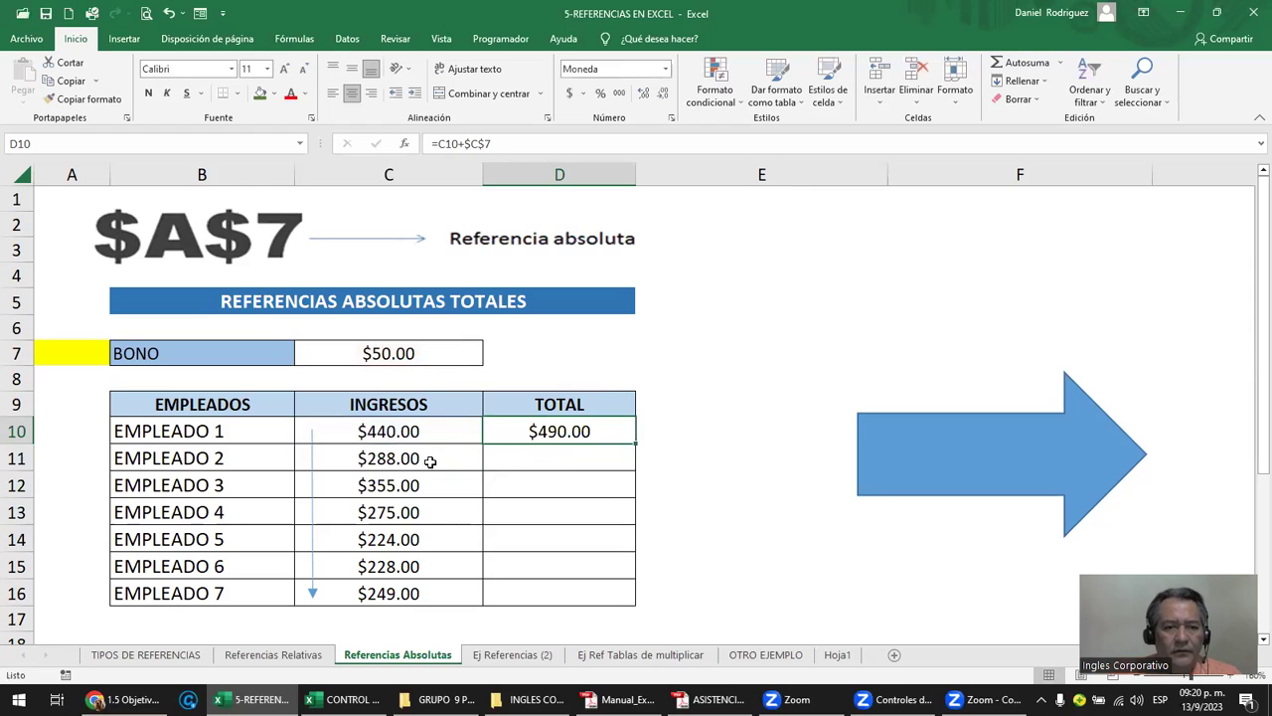
left_click(430, 459)
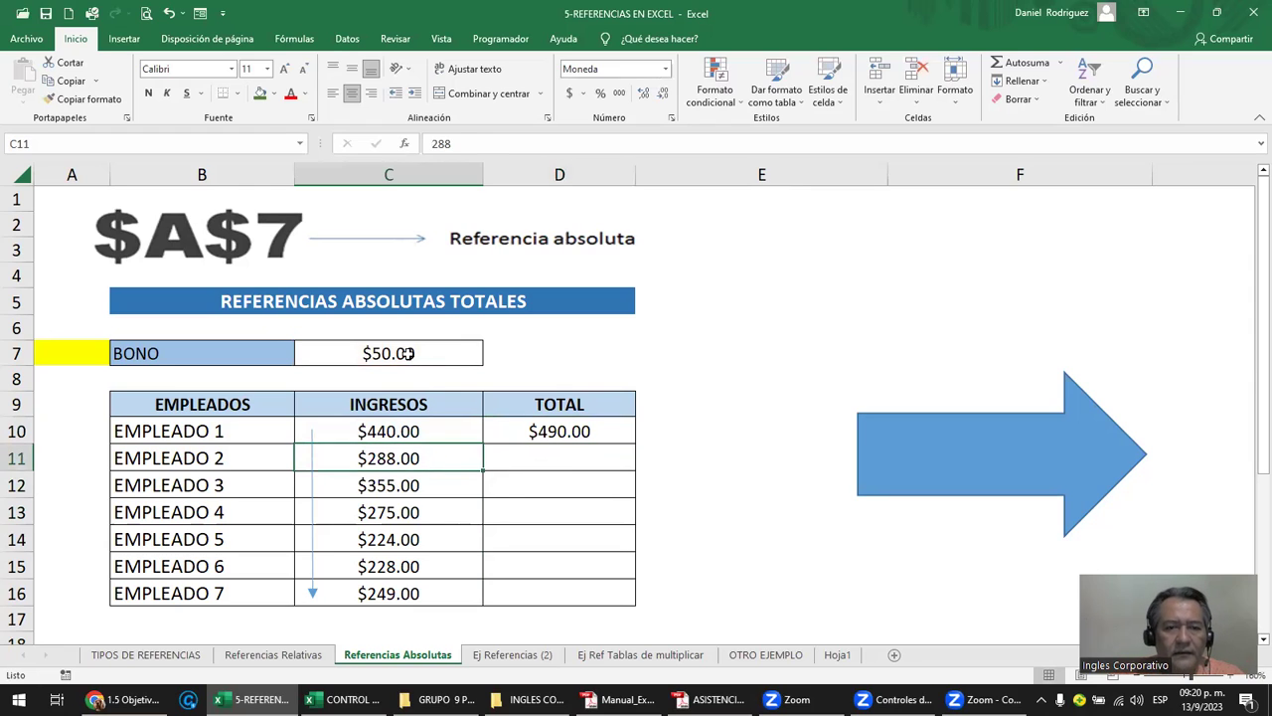
left_click(408, 354)
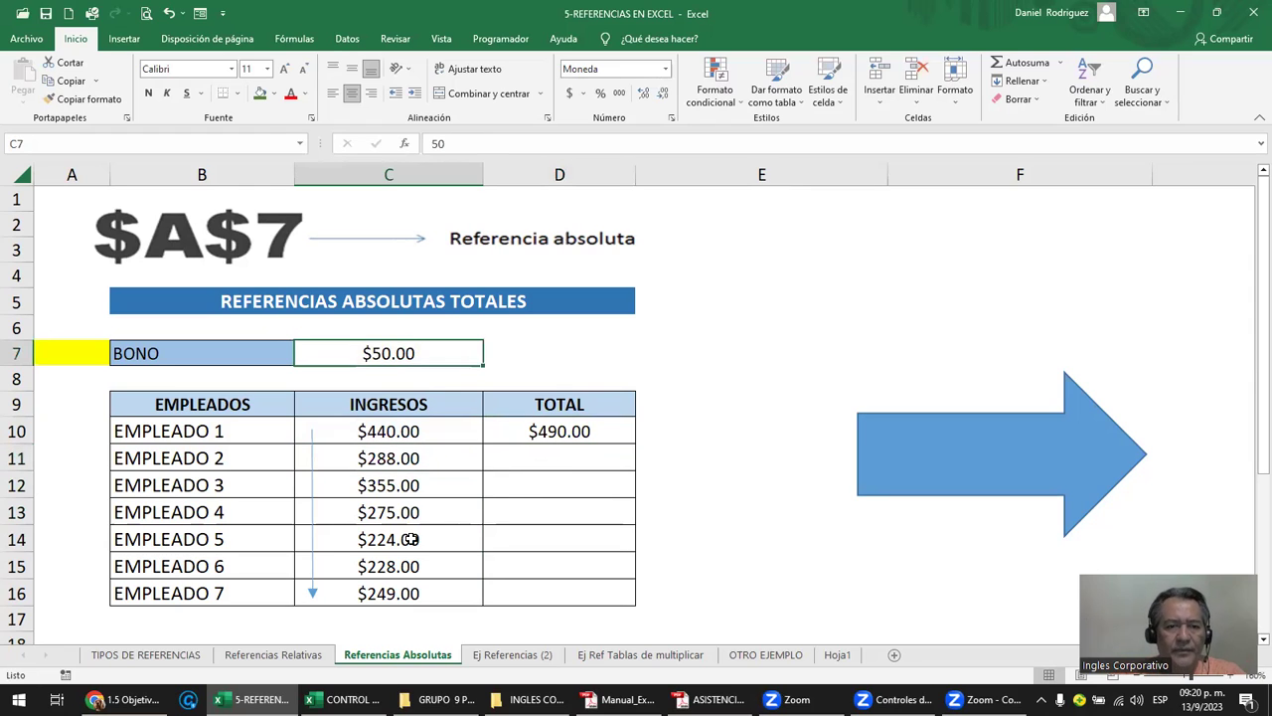
left_click(590, 430)
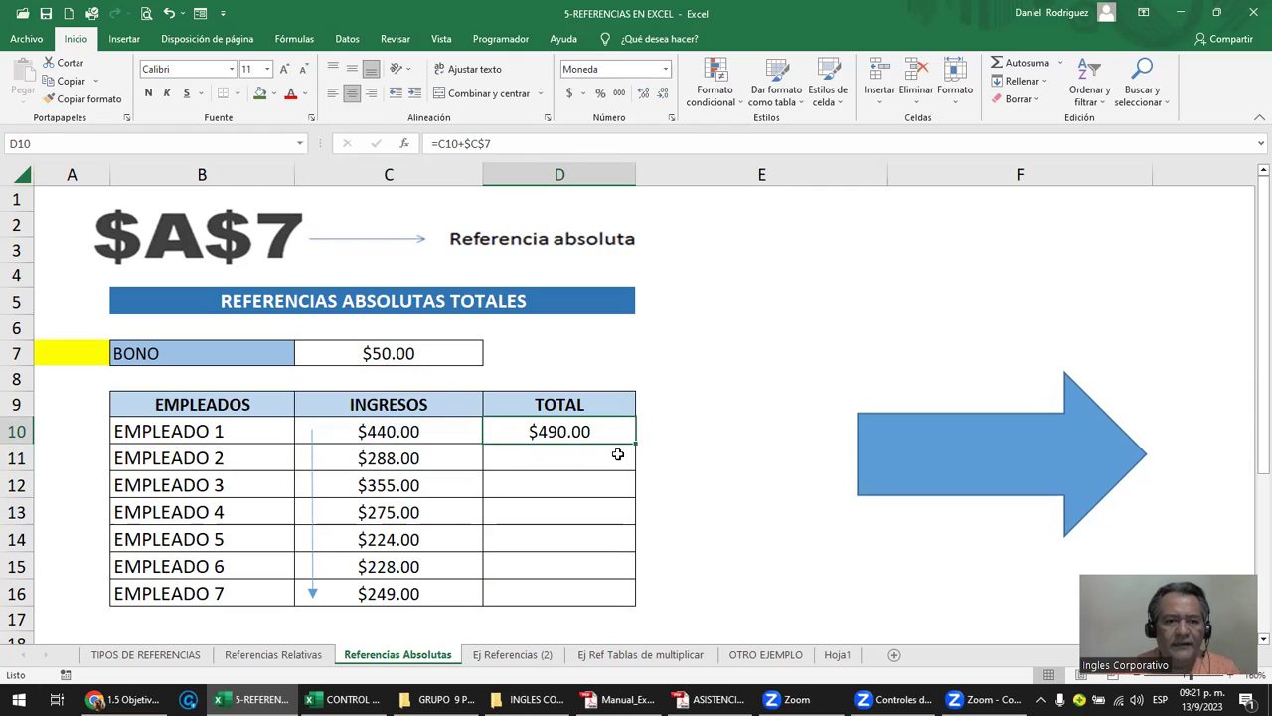
type("=")
Enter =C10+C7 in D10 and fill it down to Empleado 7.
left_click(412, 430)
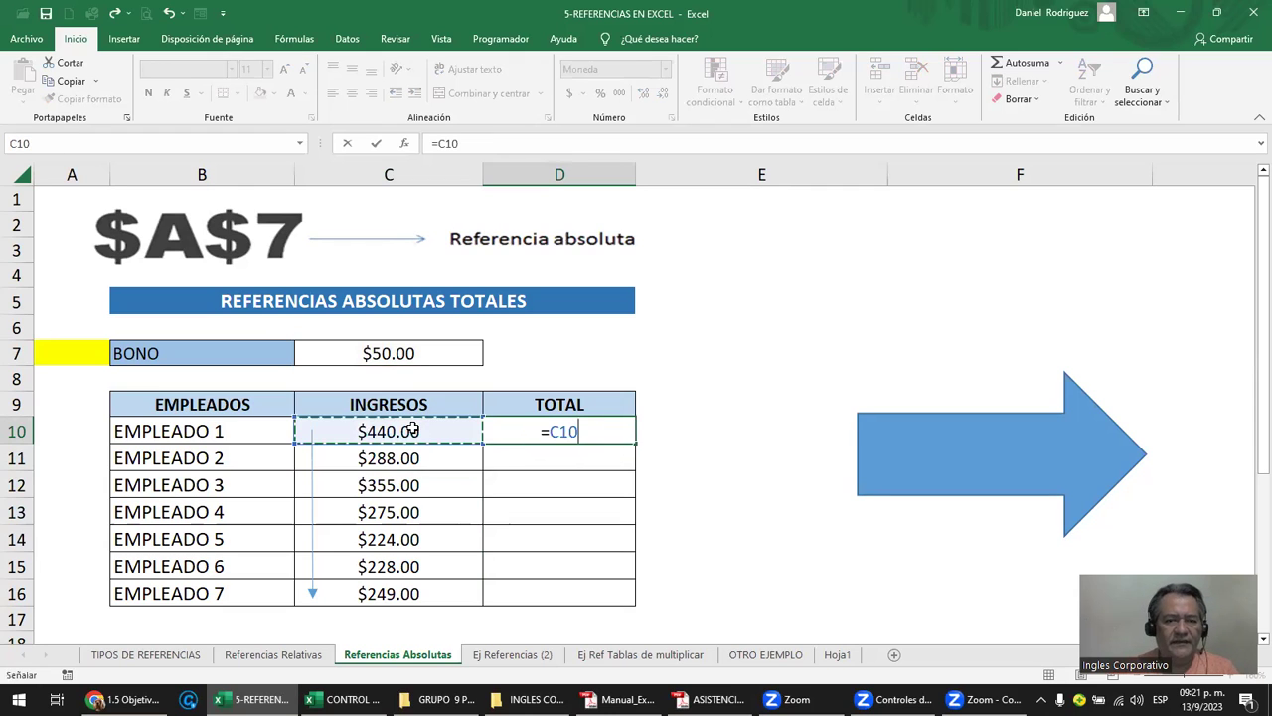
type("+")
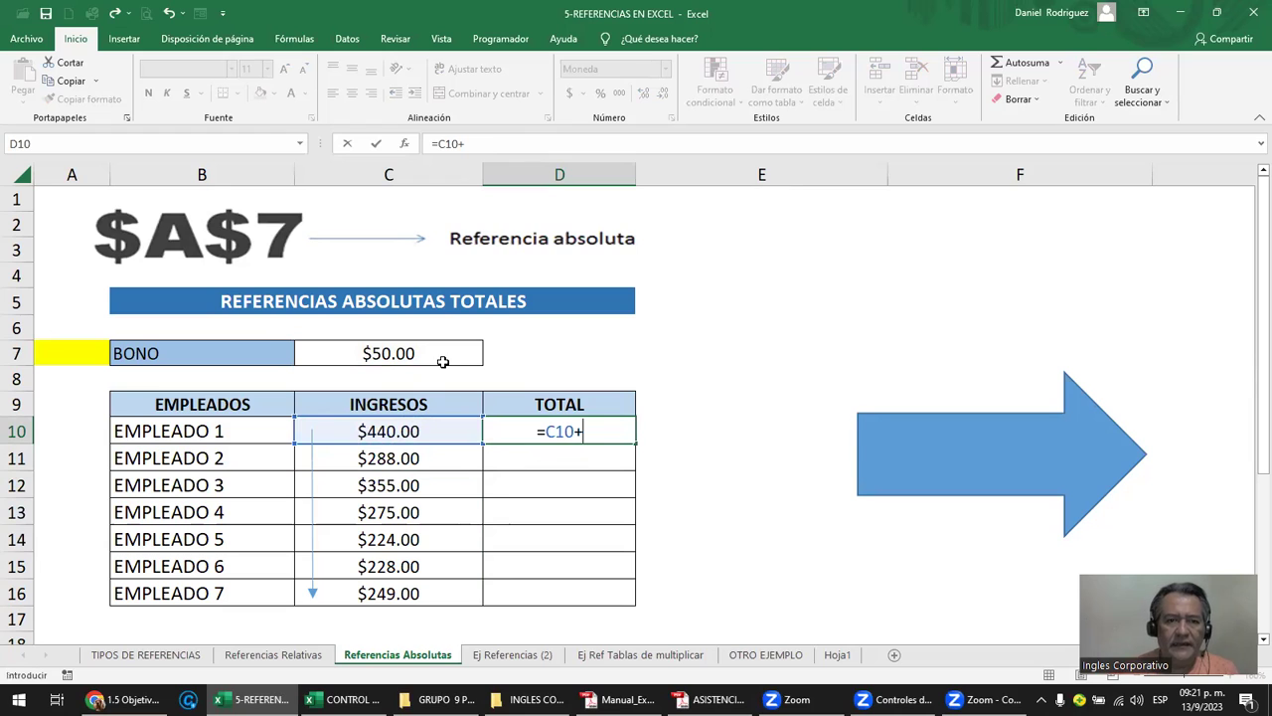
left_click(433, 354)
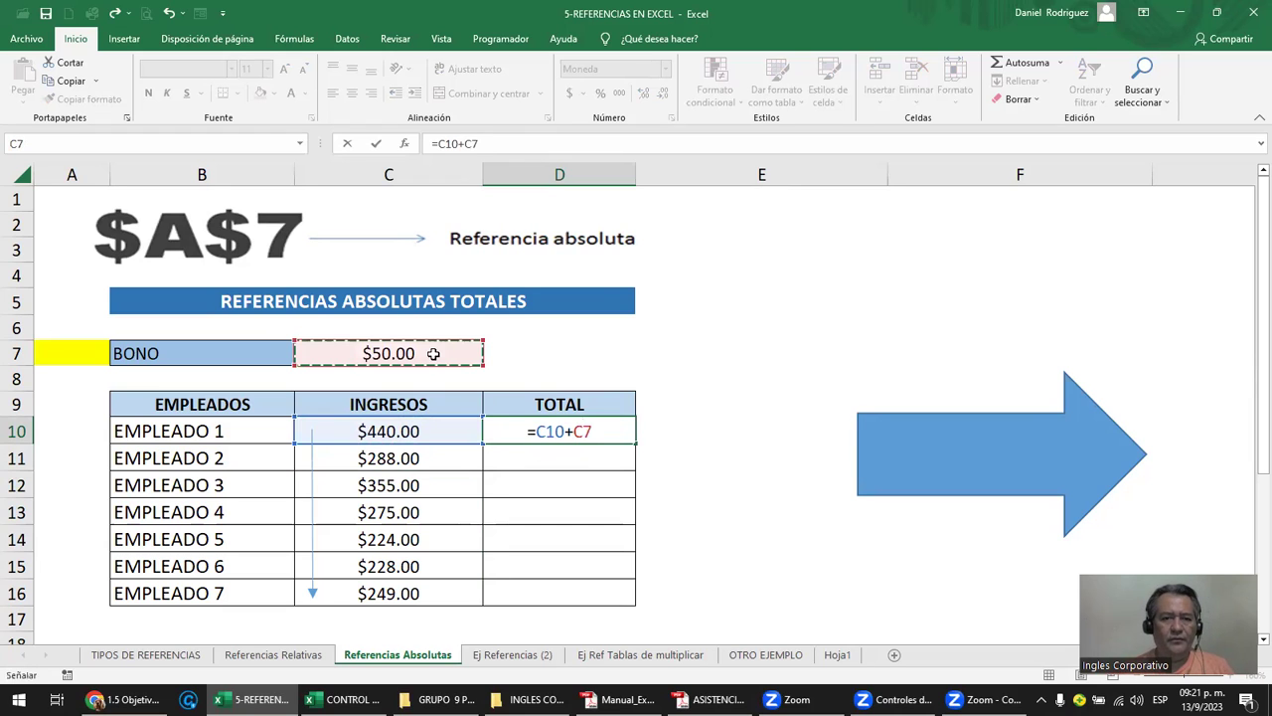
key("Return")
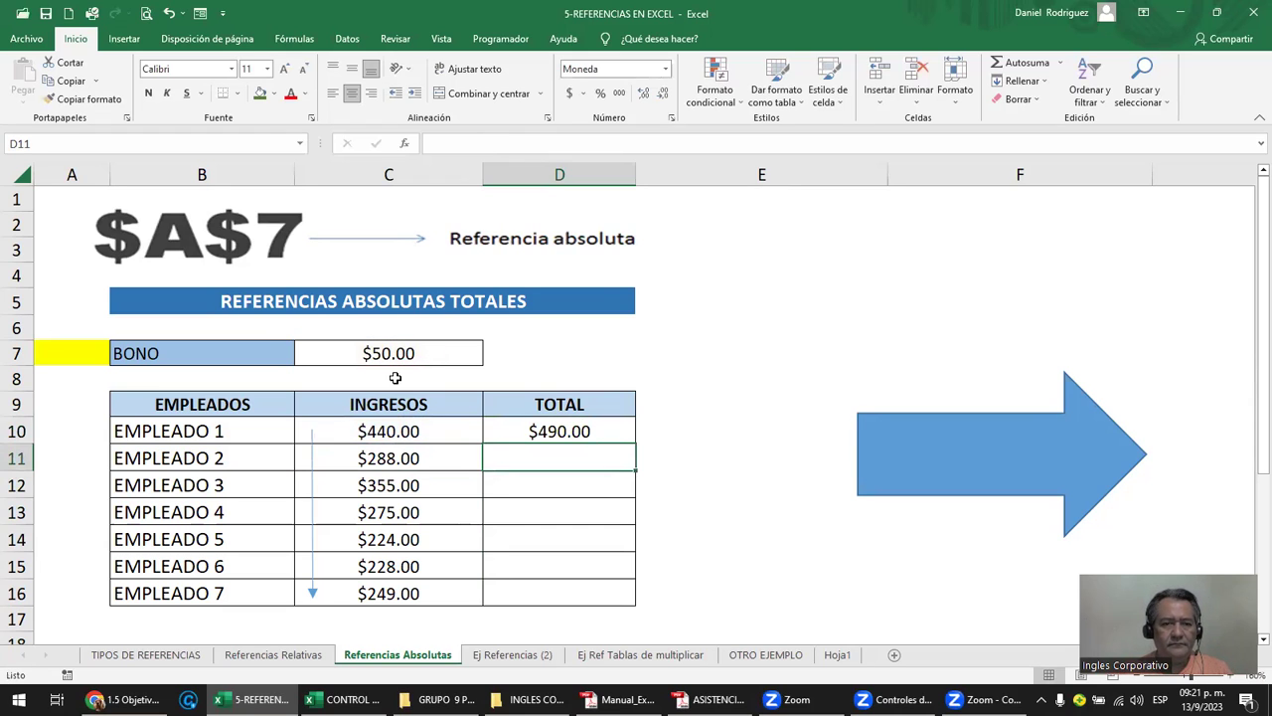
key("Up")
key("Left")
left_click(403, 354)
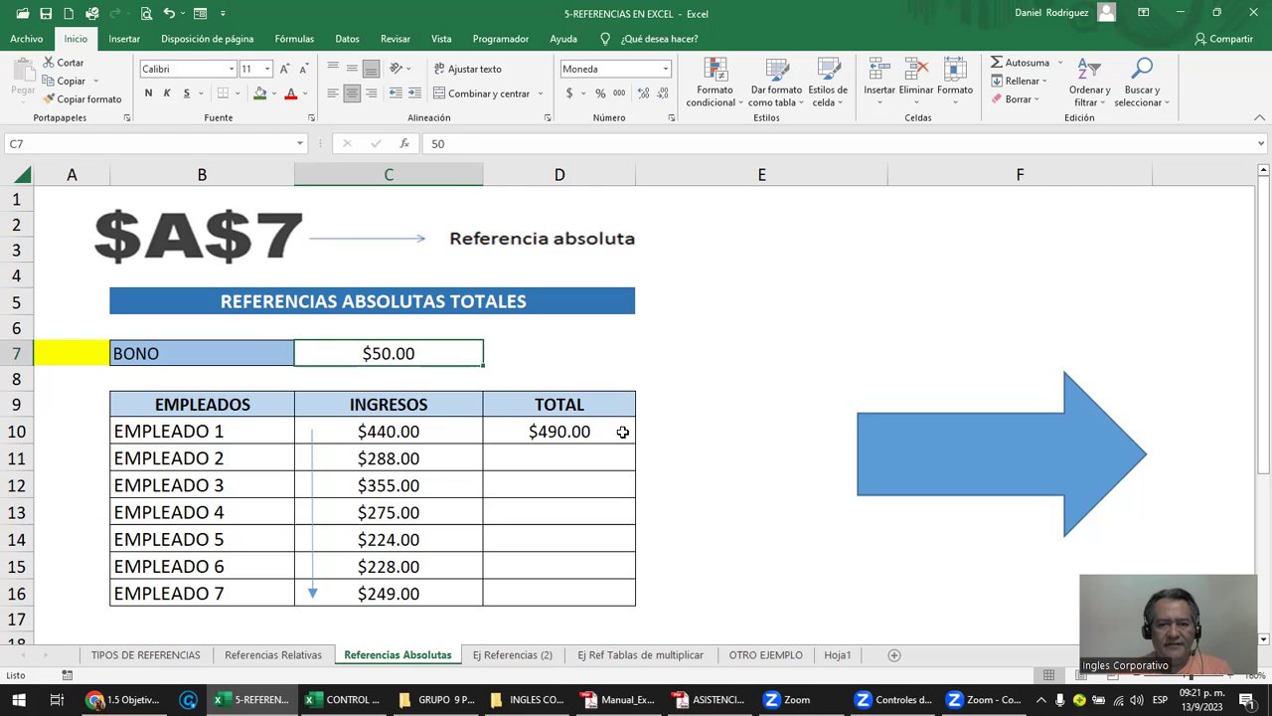
left_click(620, 431)
double_click(633, 445)
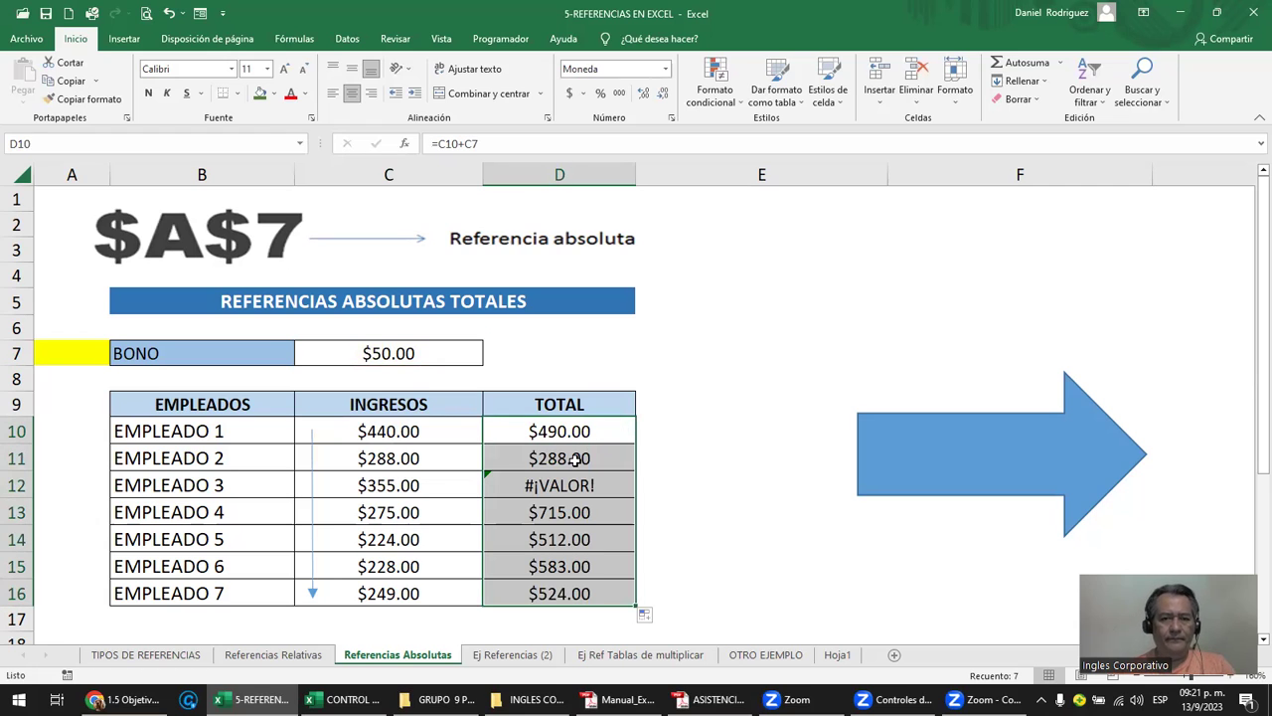
Inspect D11, D12 and D16 to show shifted references like =C11+C8 and =C16+C13.
double_click(575, 459)
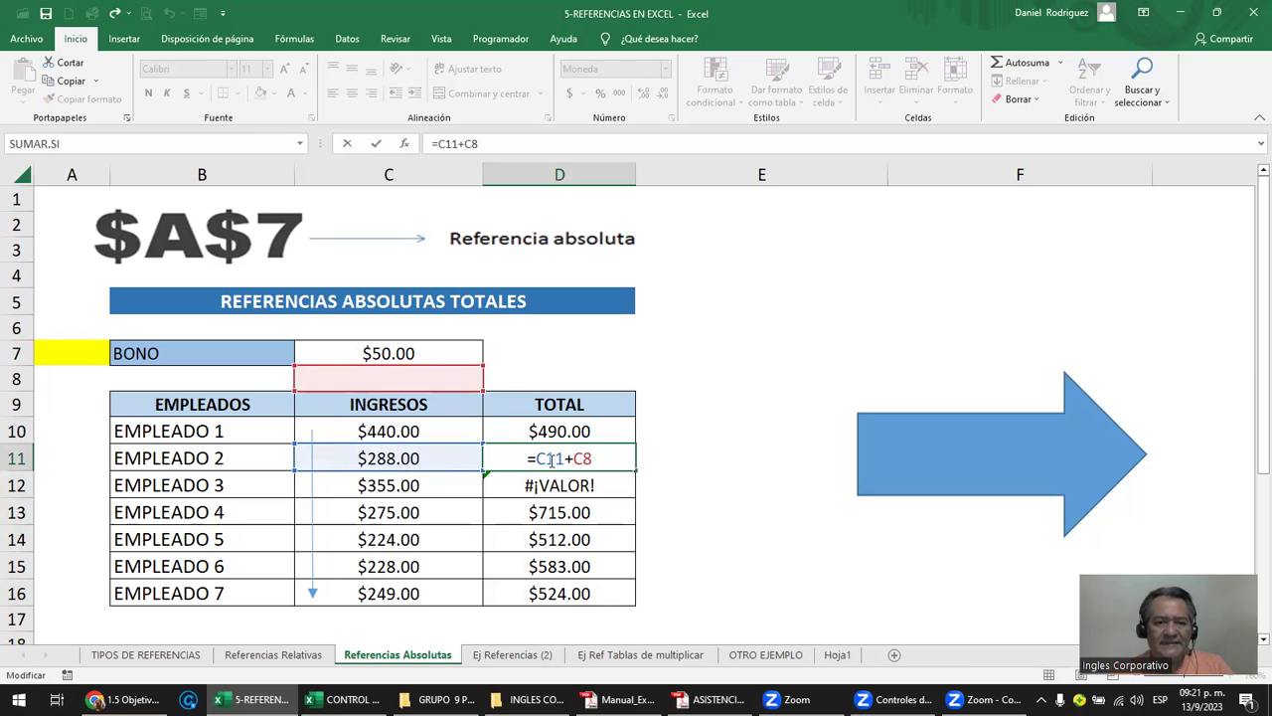
double_click(589, 458)
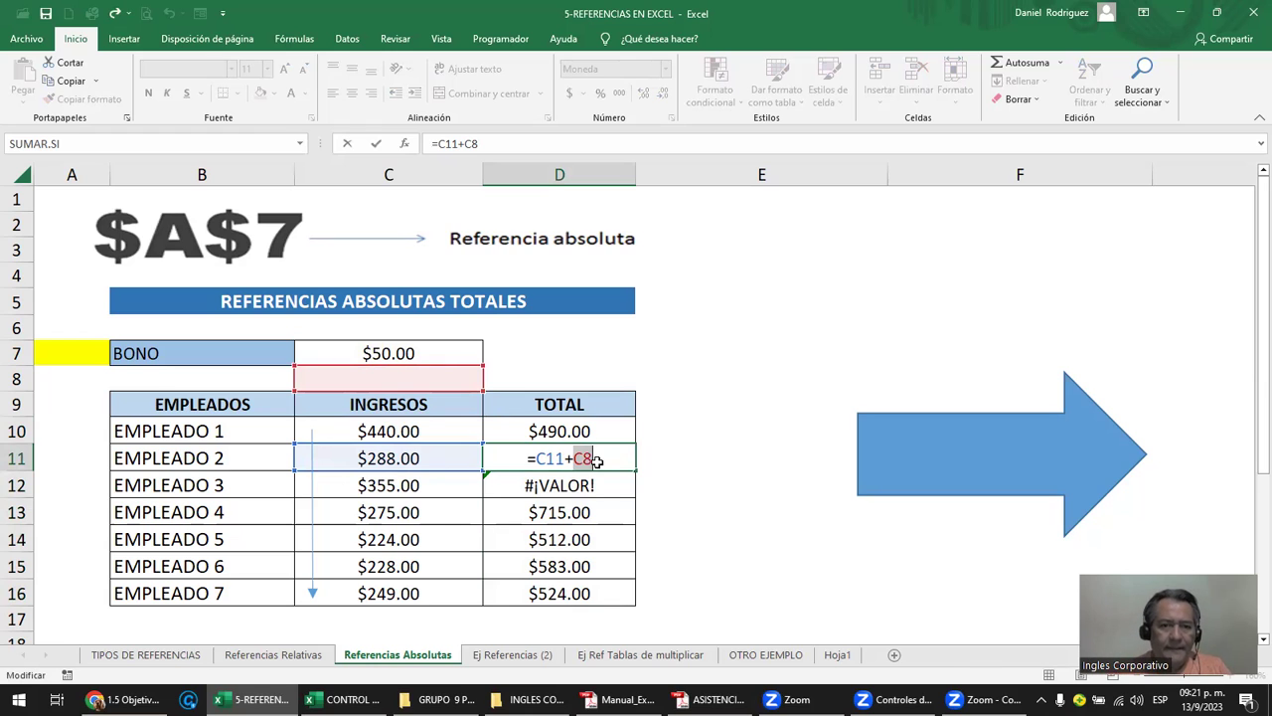
key("ctrl+Return")
left_click(589, 481)
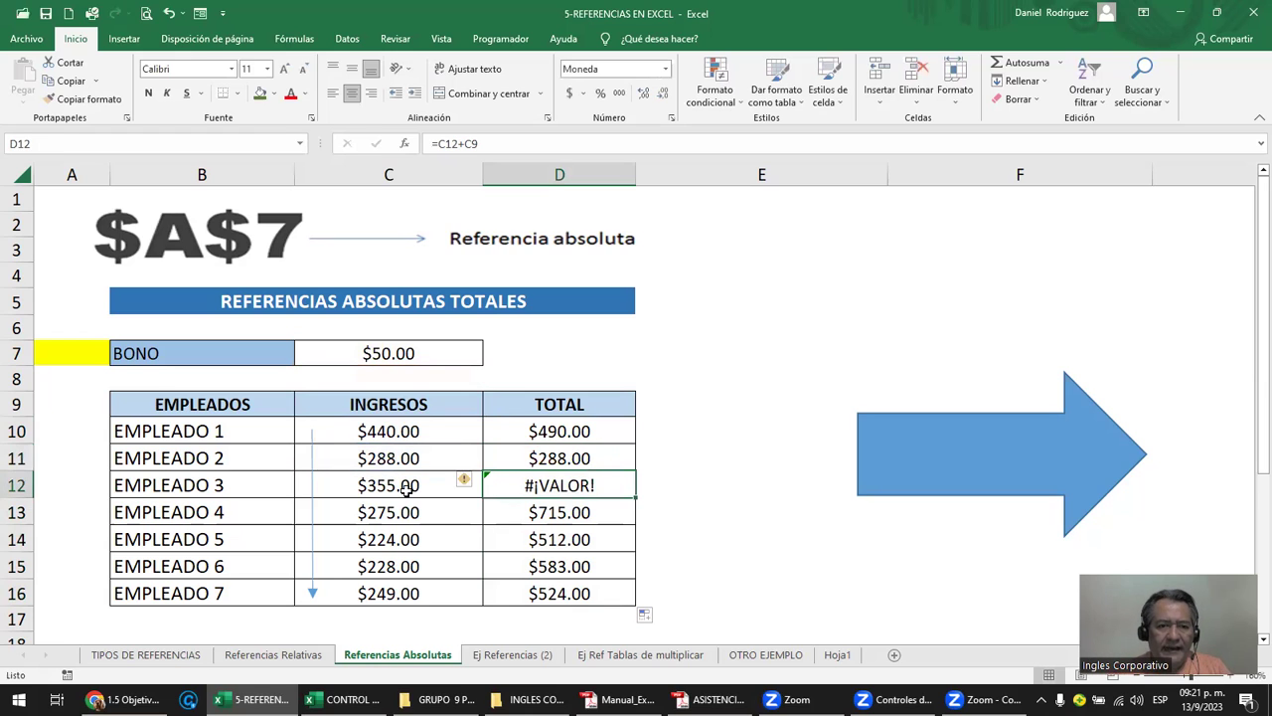
key("F2")
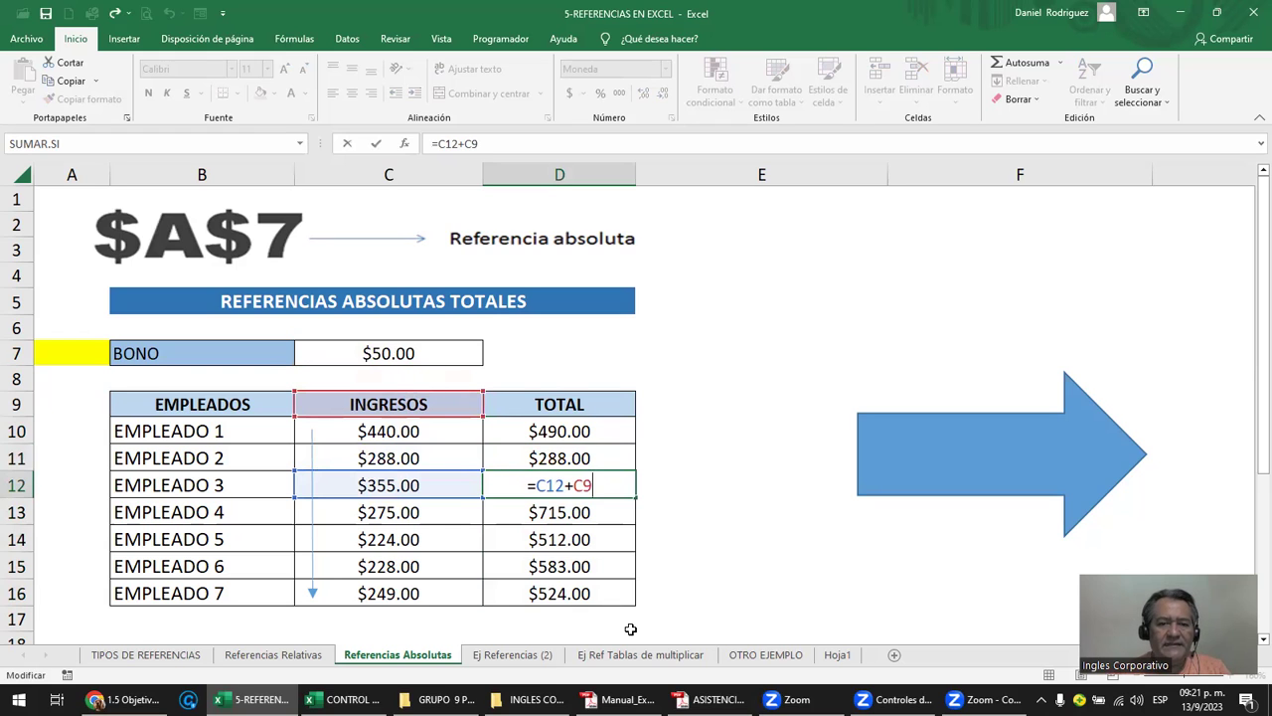
key("ctrl+Return")
double_click(596, 593)
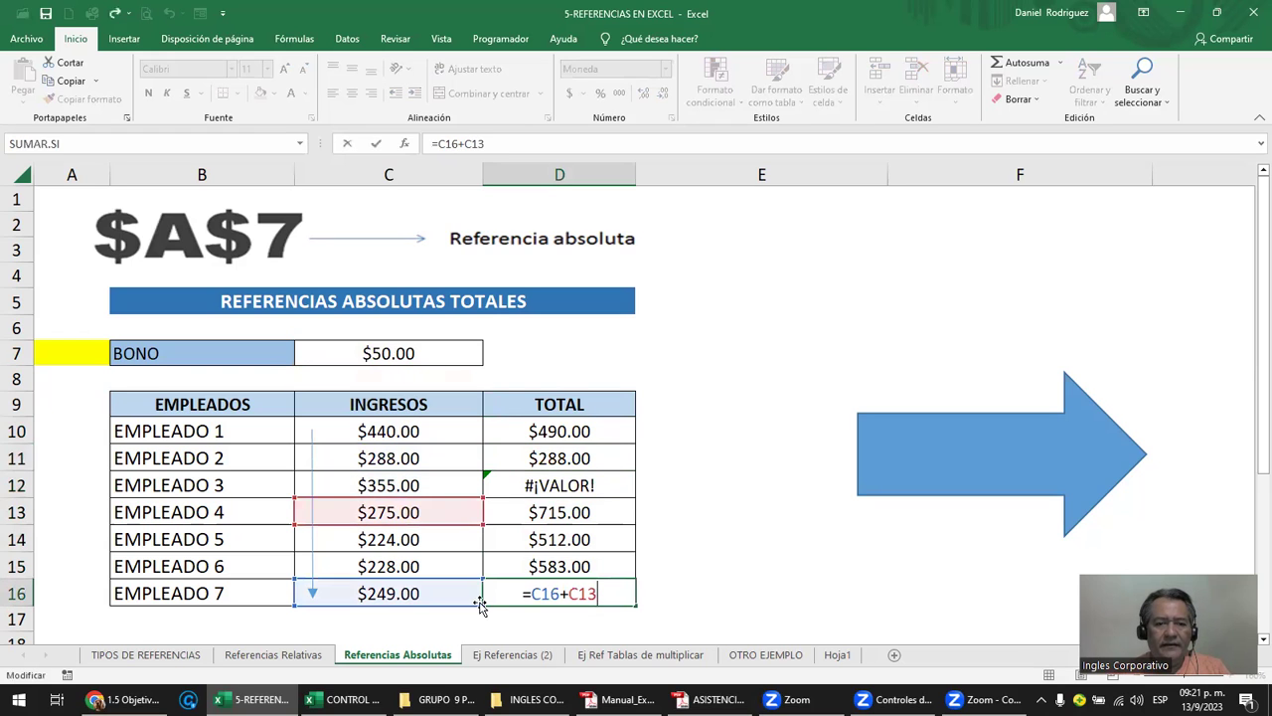
key("Escape")
double_click(550, 591)
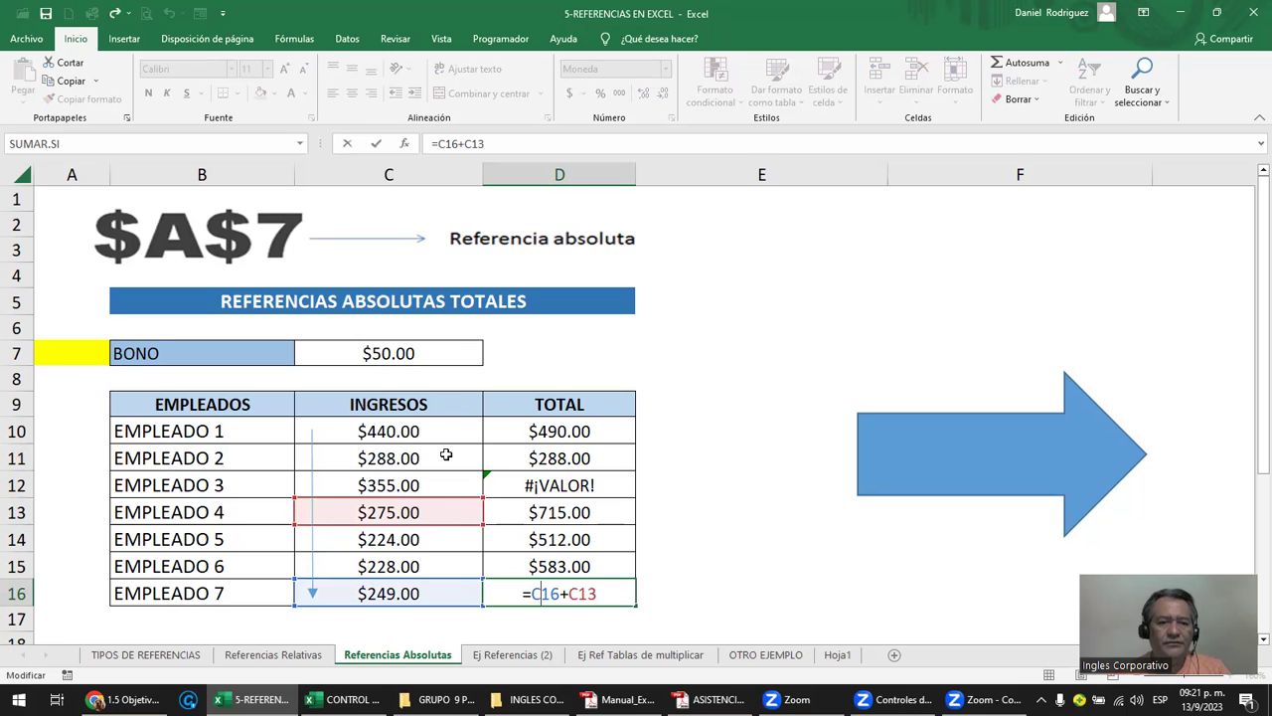
key("ctrl+Return")
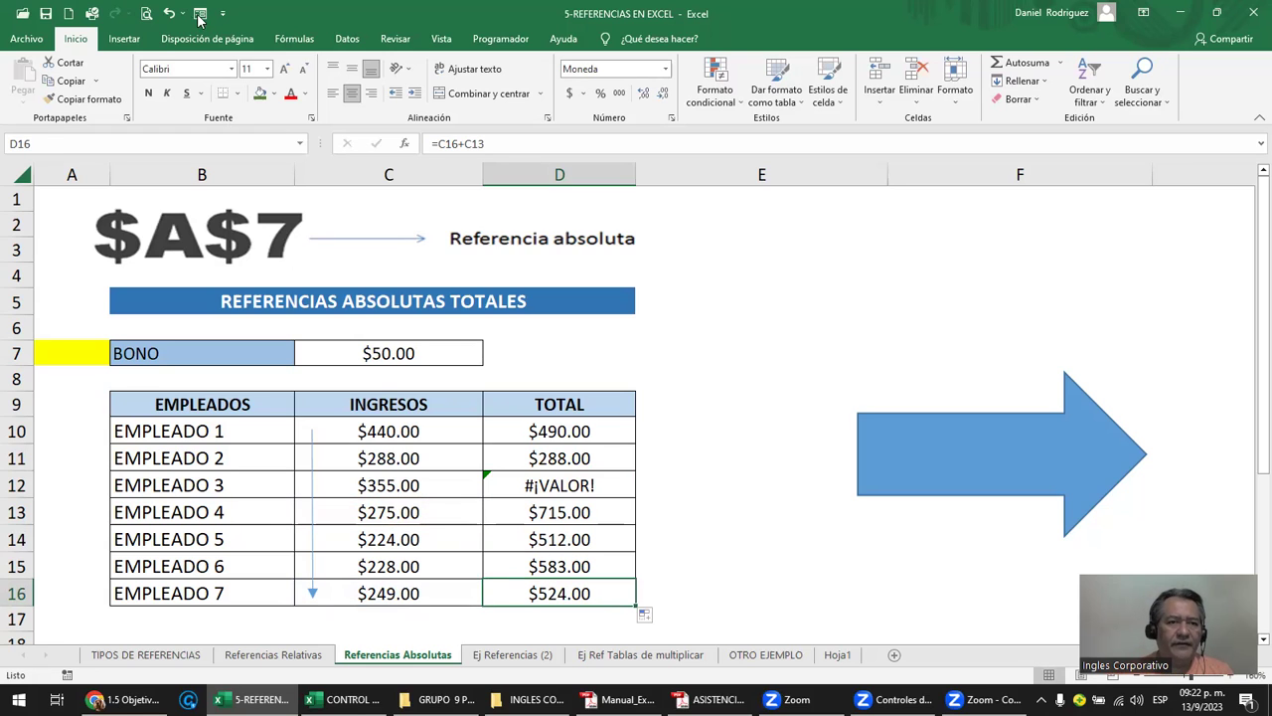
scroll(206, 84, "down", 1)
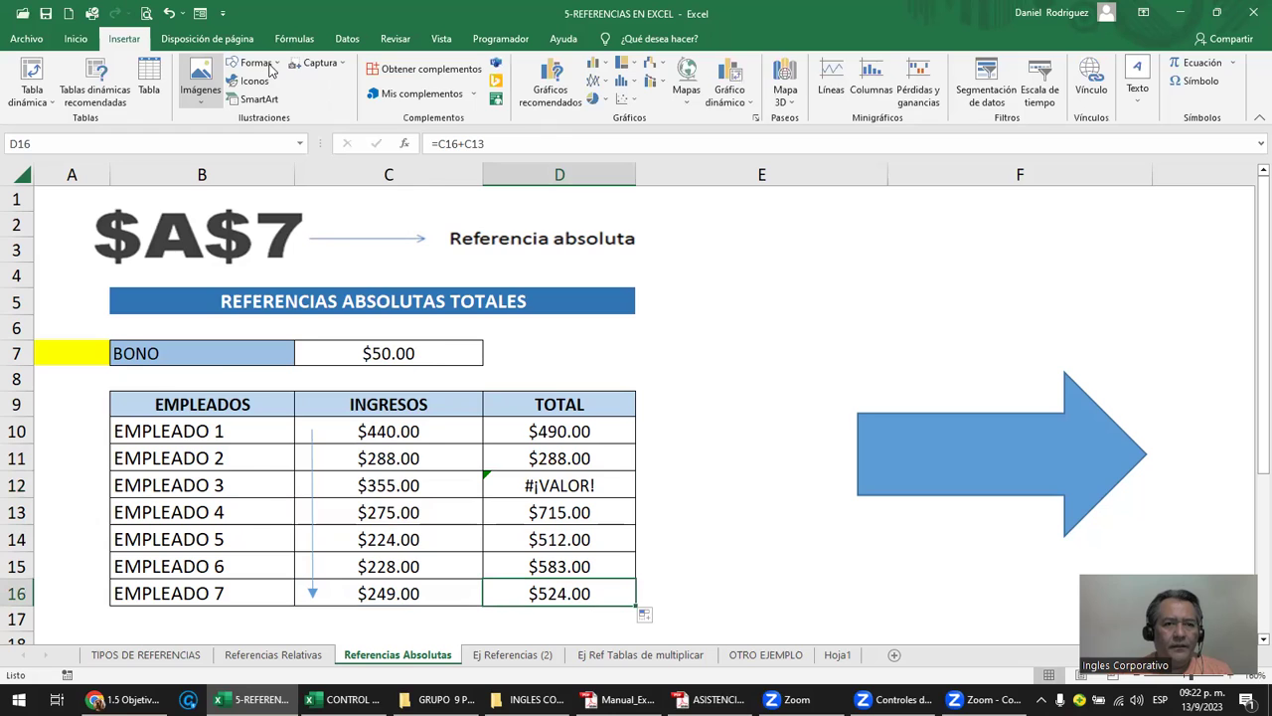
Draw a short downward arrow above the TOTAL column beside the BONO amount.
left_click(262, 66)
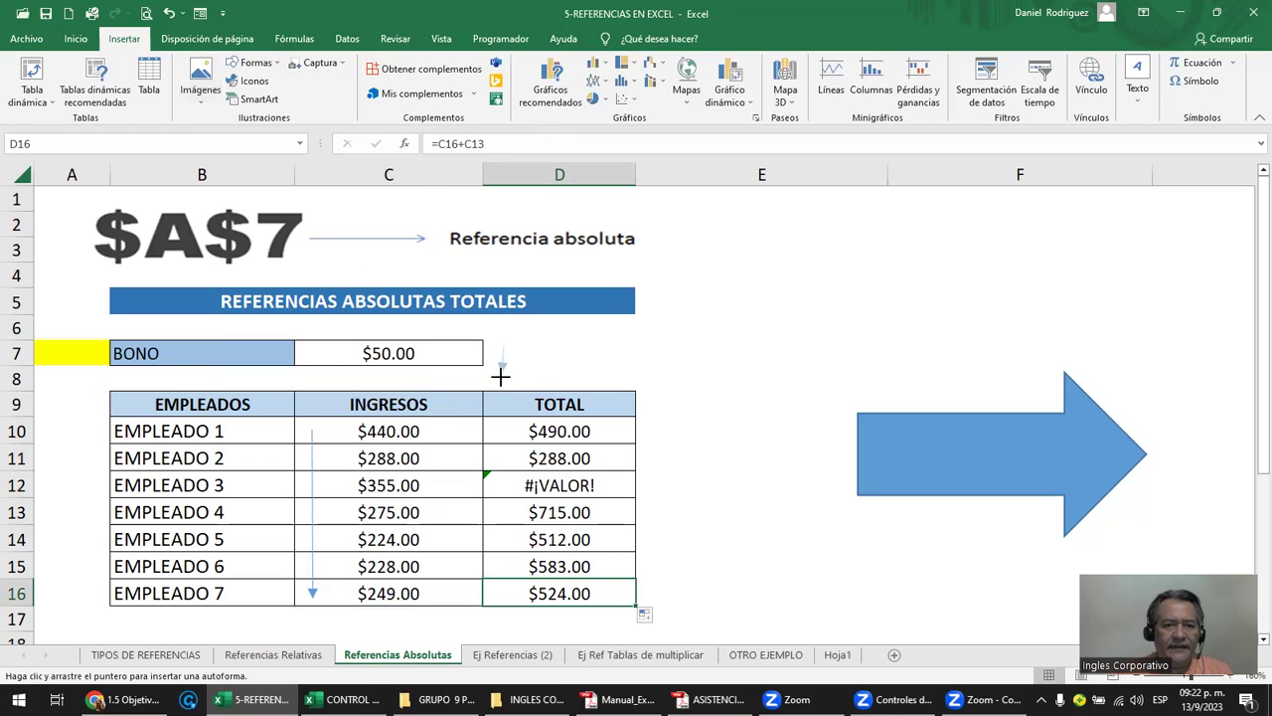
left_click_drag(502, 376, 503, 376)
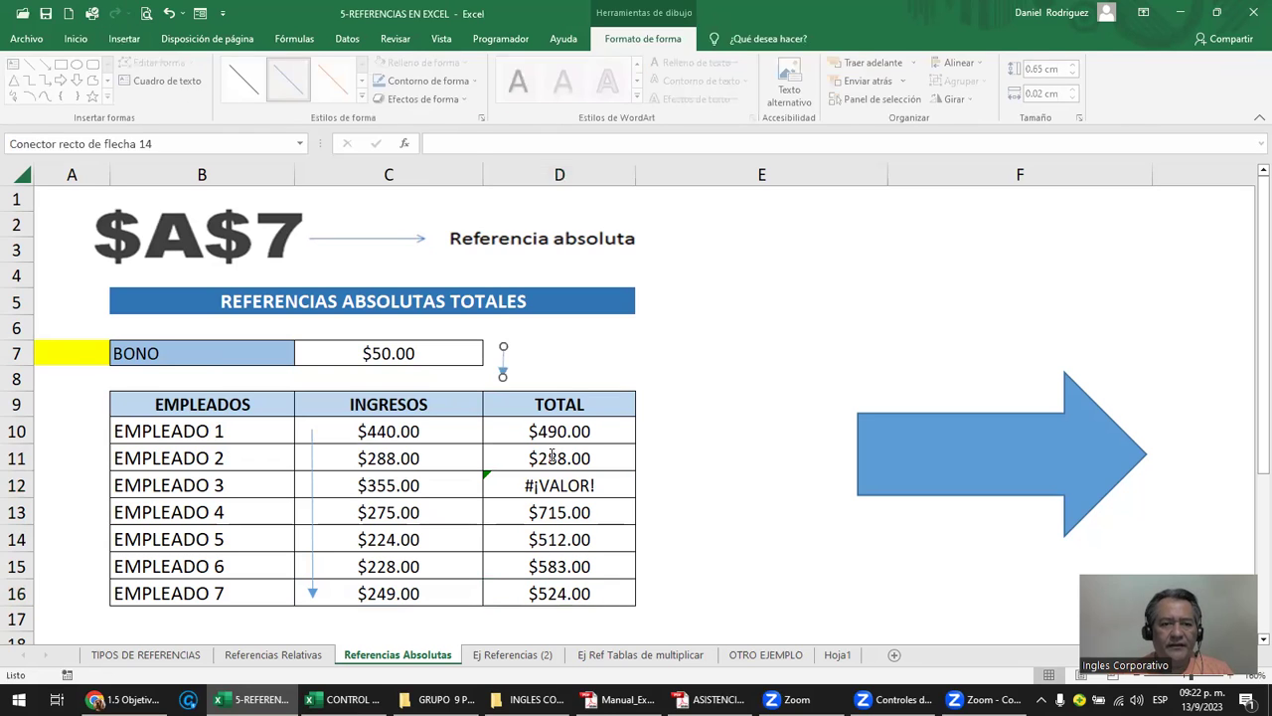
double_click(552, 455)
key("Escape")
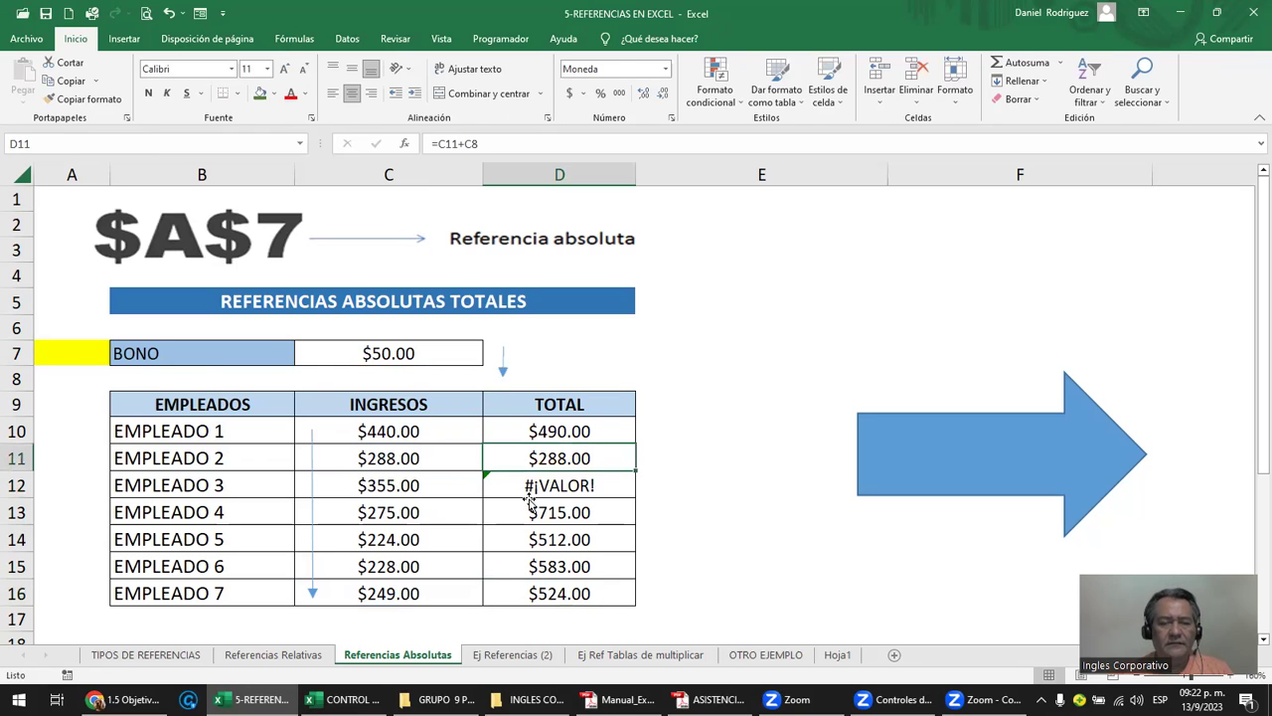
Review D12's =C12+C9 formula, then clear the totals D11:D16 again.
double_click(530, 491)
key("Escape")
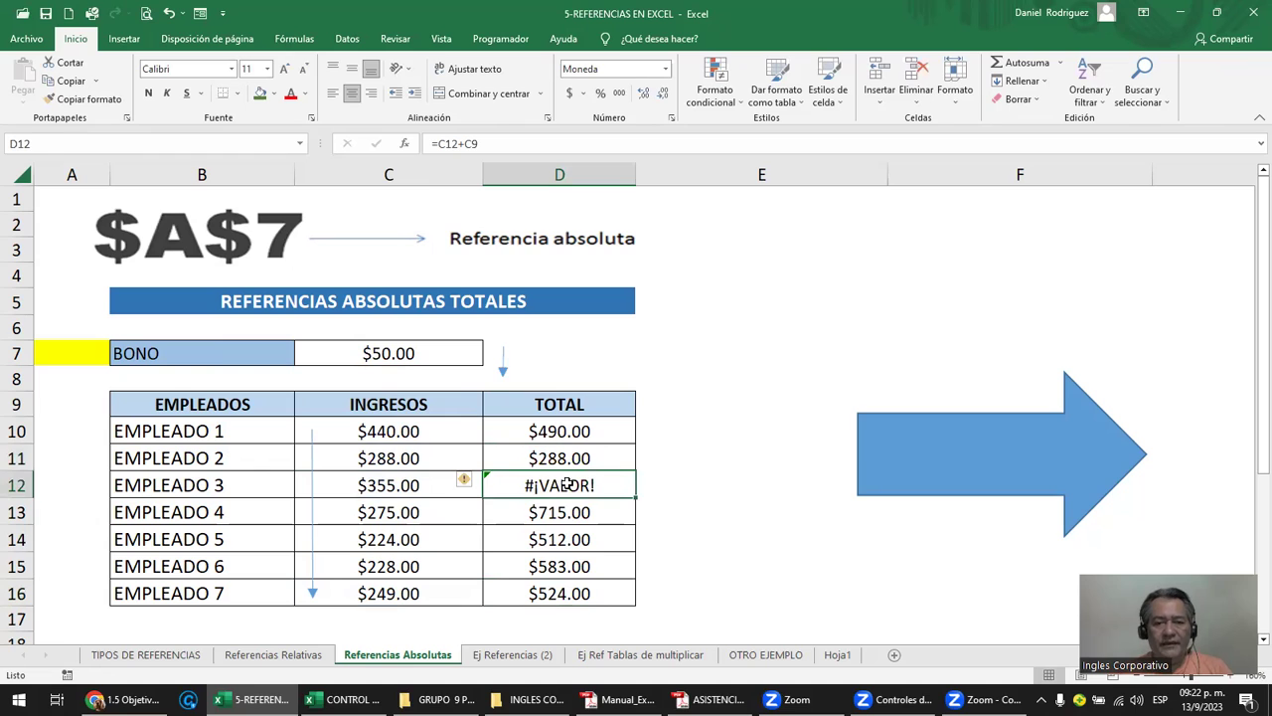
left_click_drag(561, 459, 584, 593)
key("Delete")
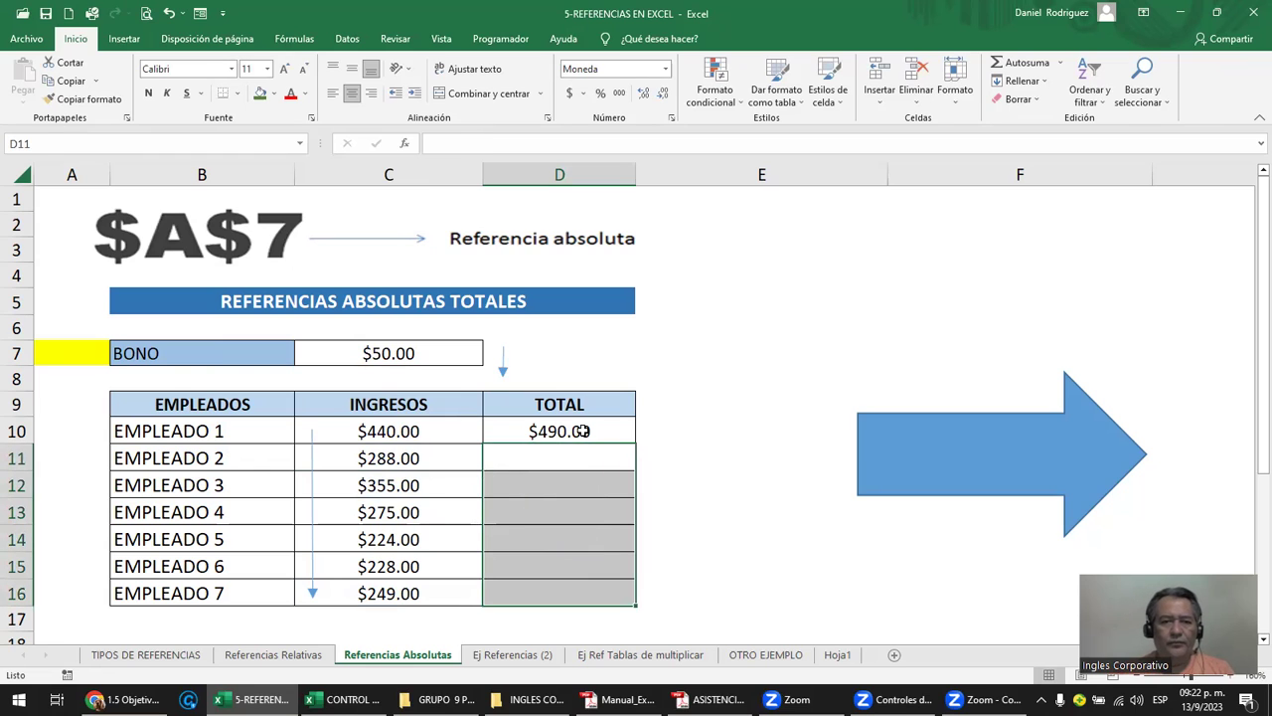
Change D10's formula to =C10+$C$7, locking the BONO cell, trying F4's reference cycle along the way.
left_click(585, 431)
double_click(581, 434)
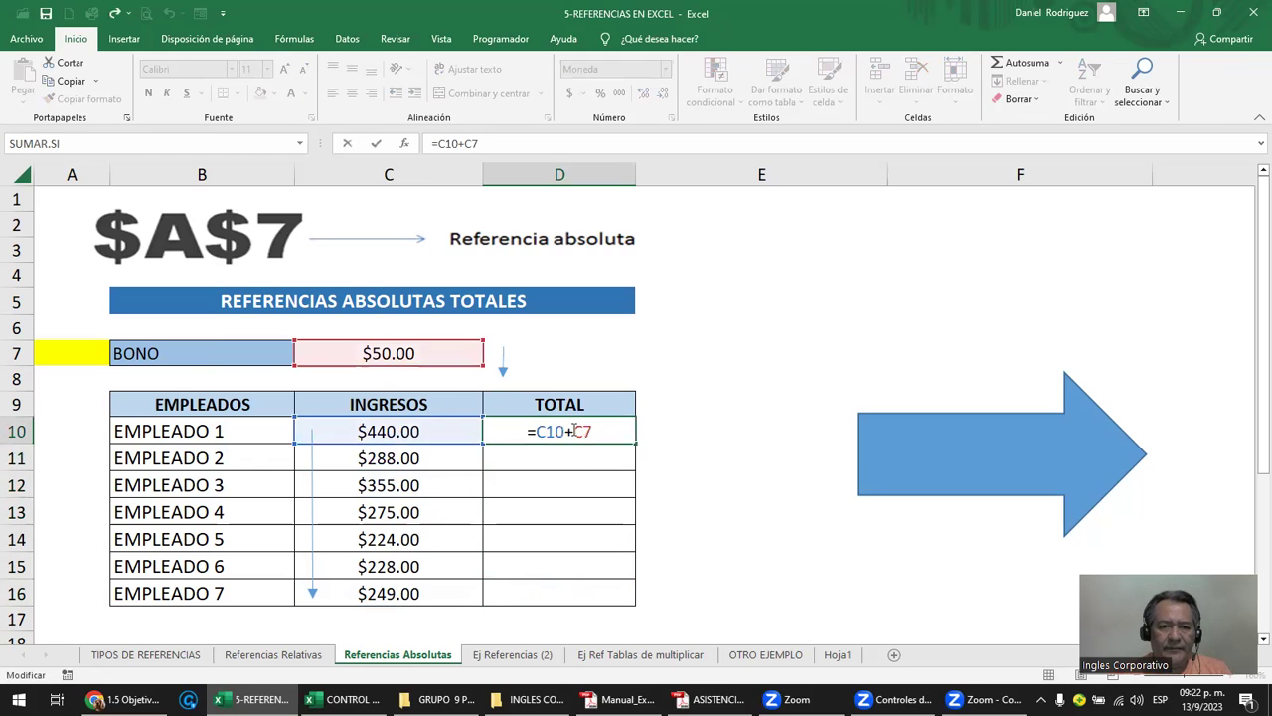
double_click(594, 432)
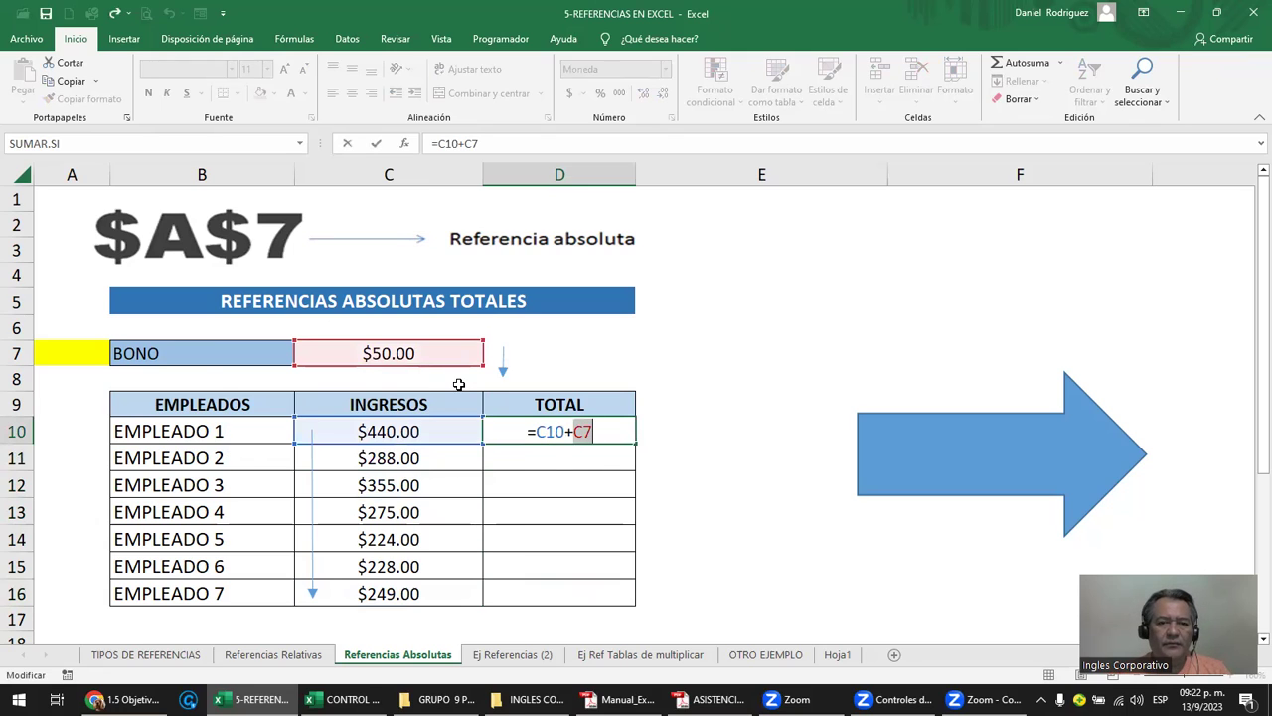
left_click(616, 438)
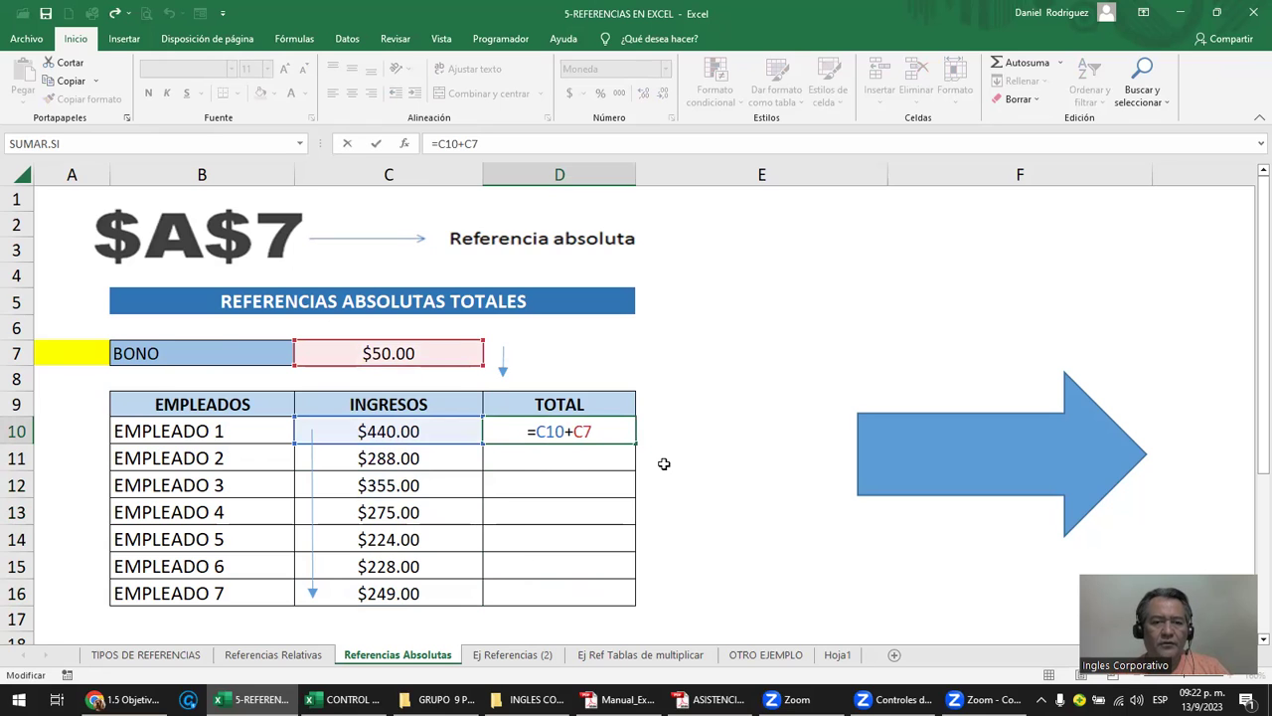
key("F4")
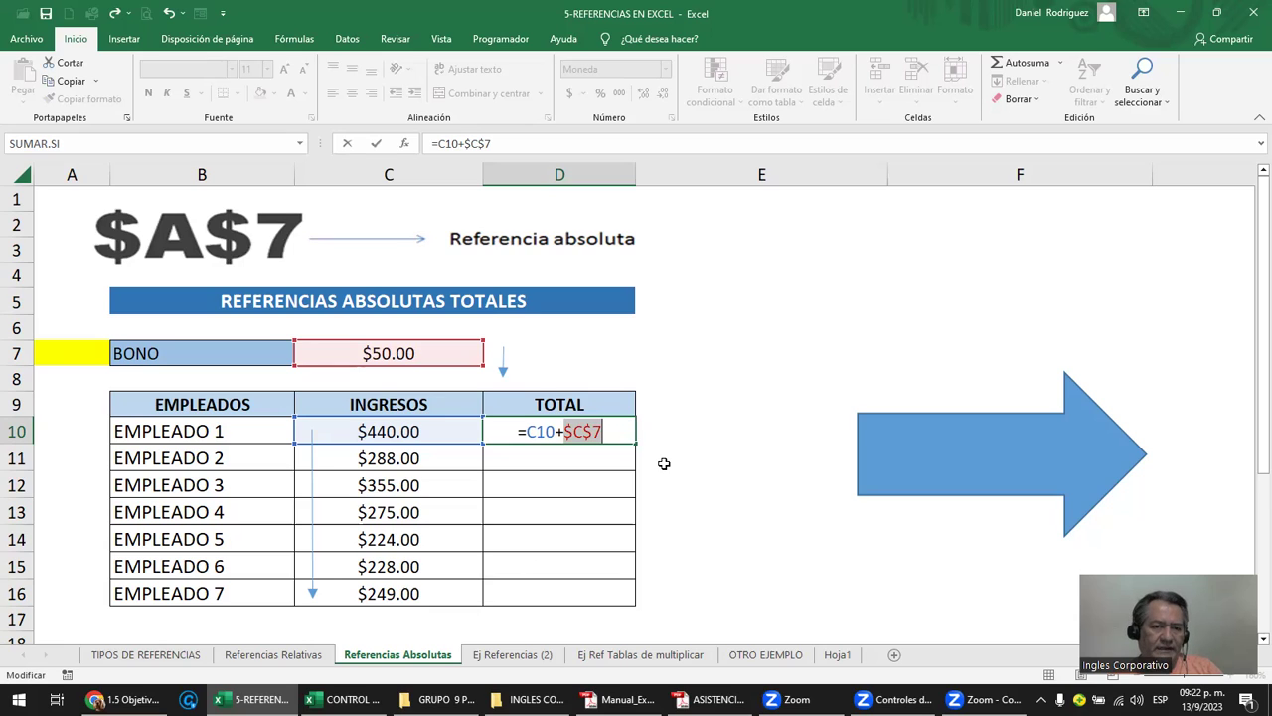
key("F4")
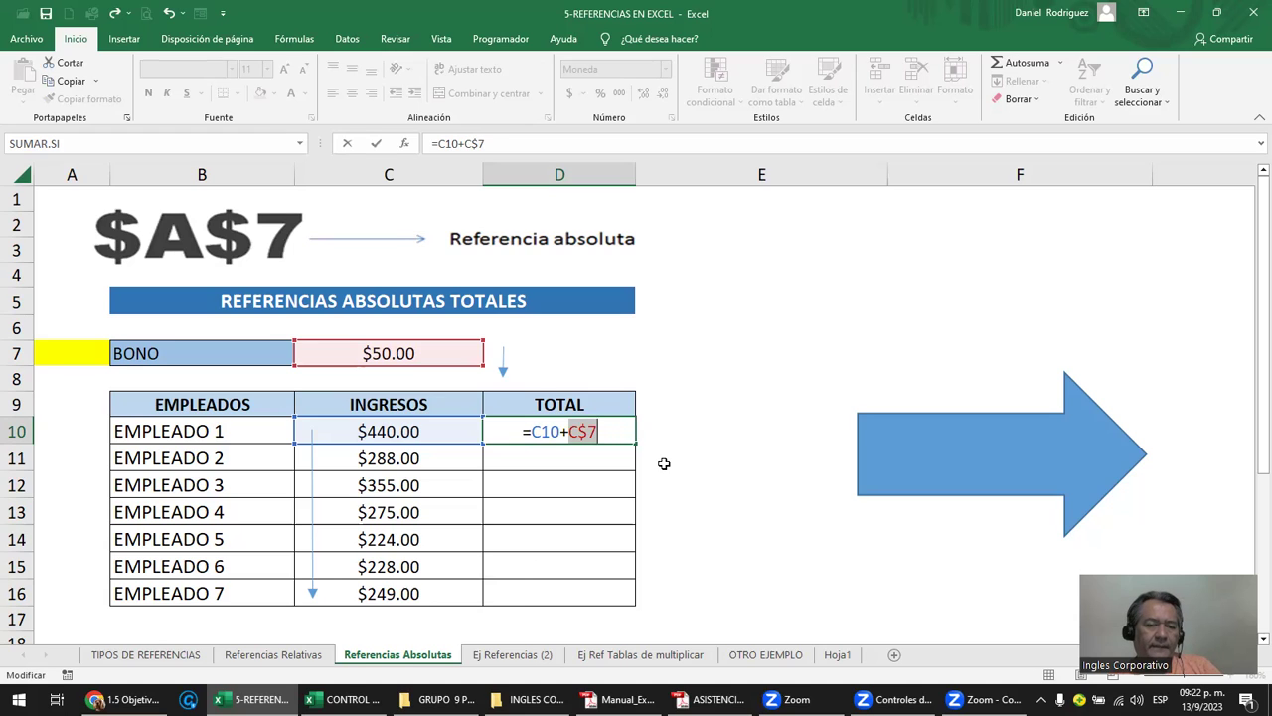
key("F4")
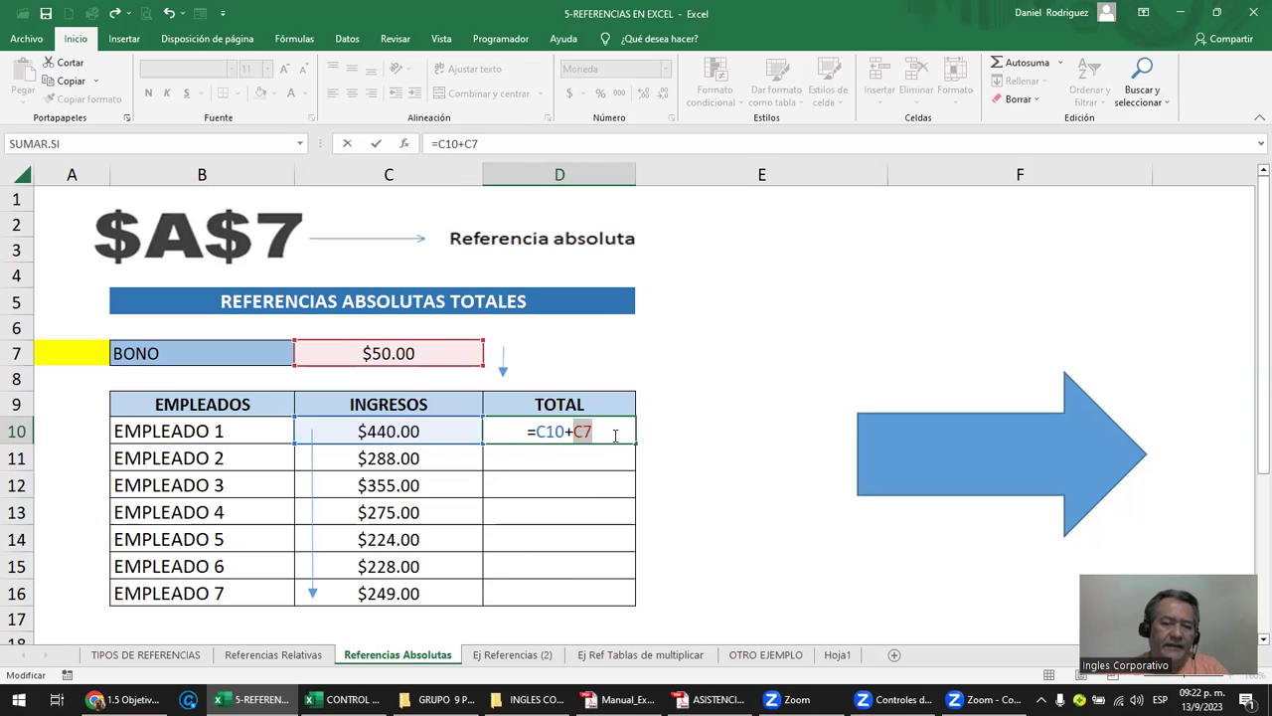
key("Left")
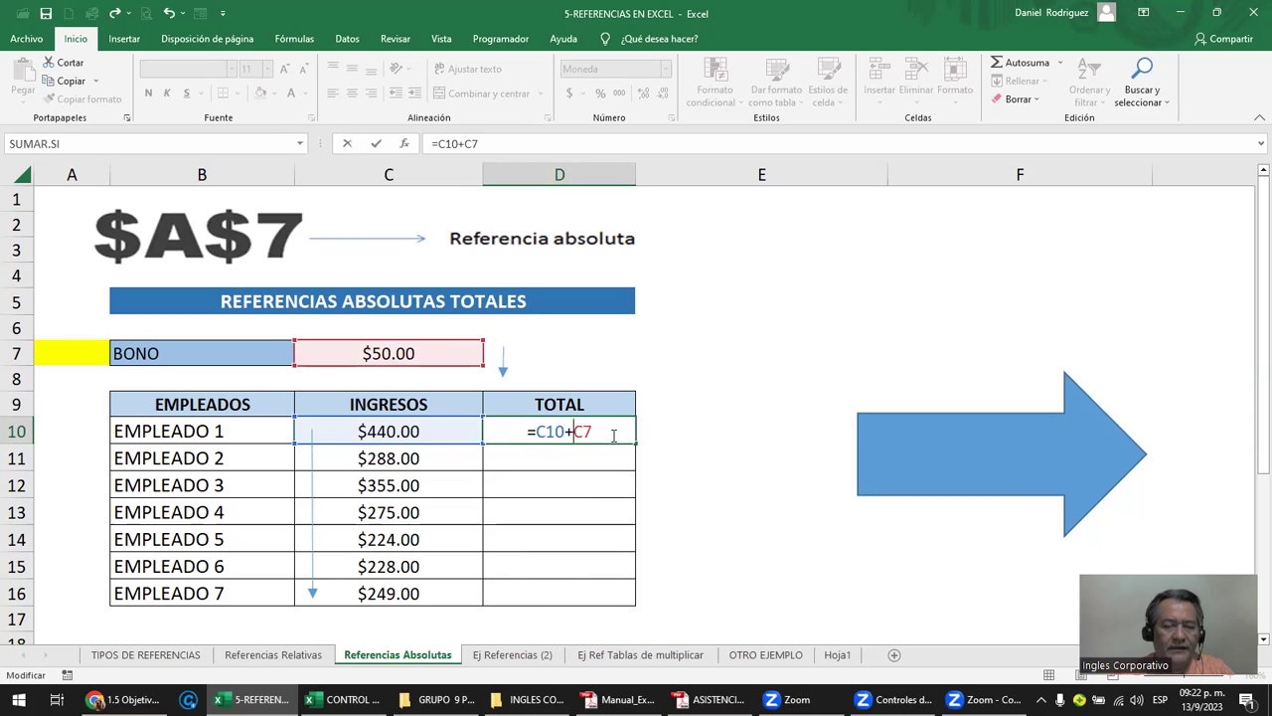
type("$C")
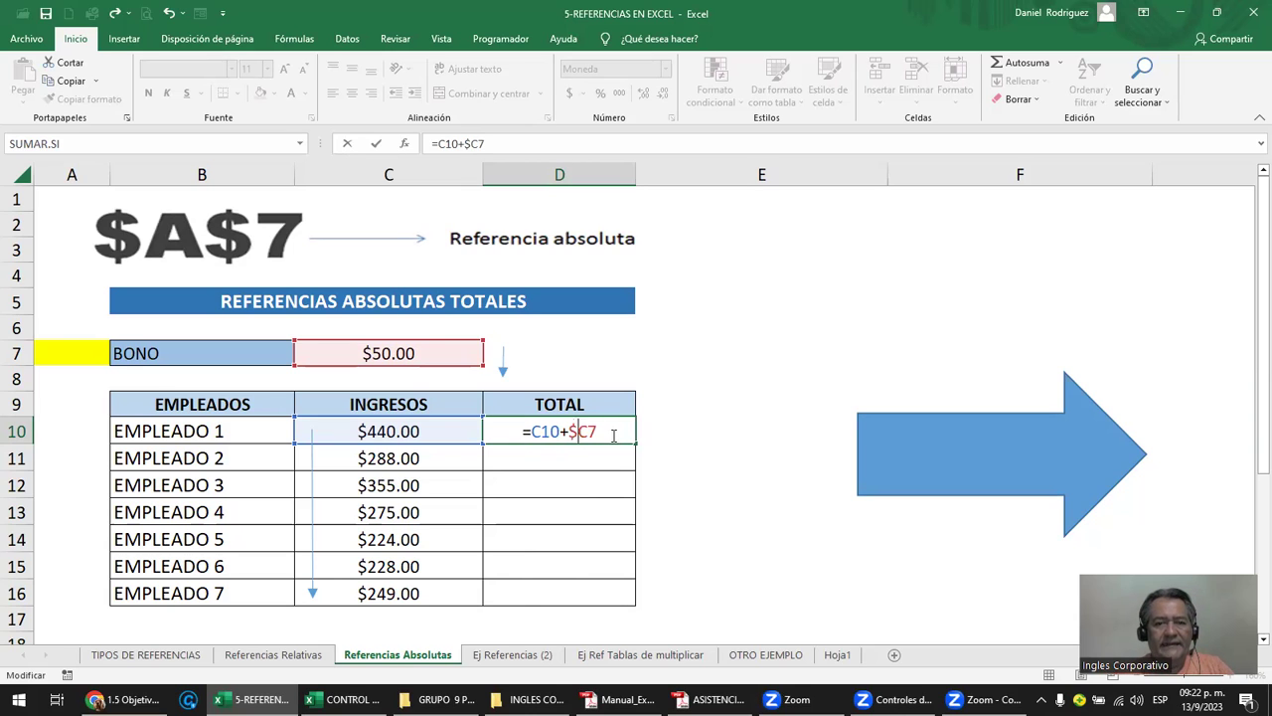
type("$")
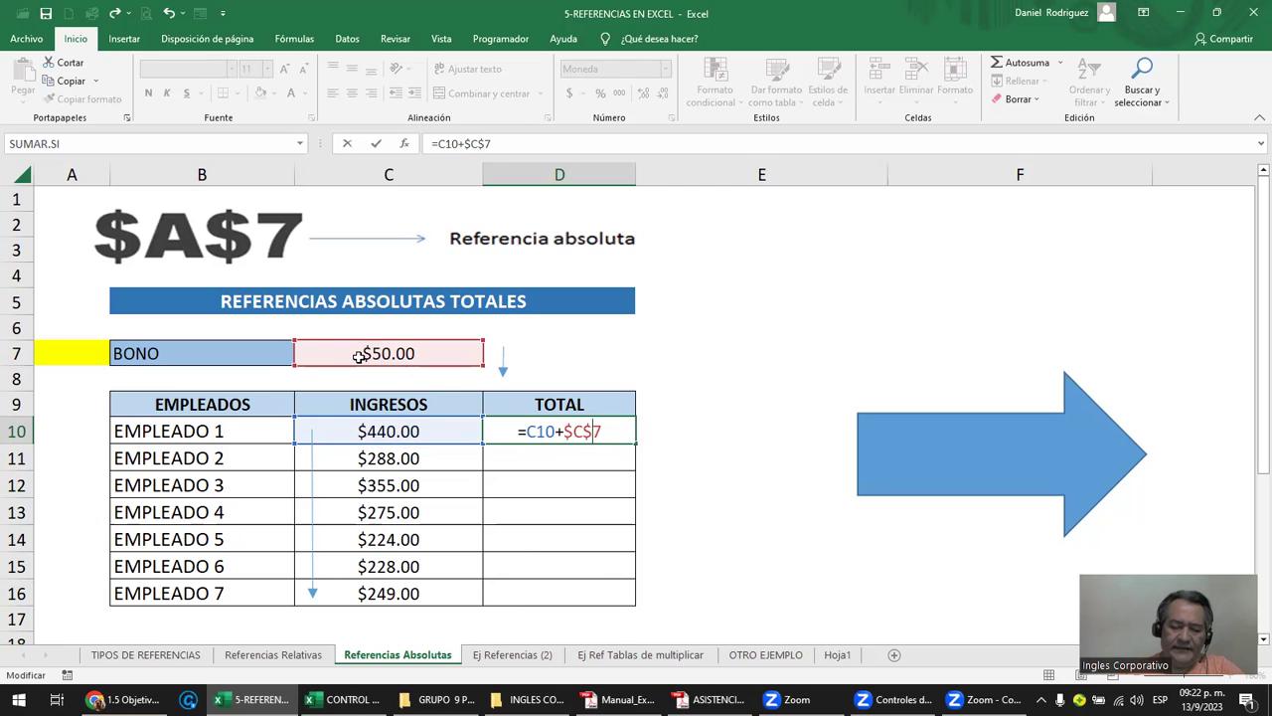
key("Return")
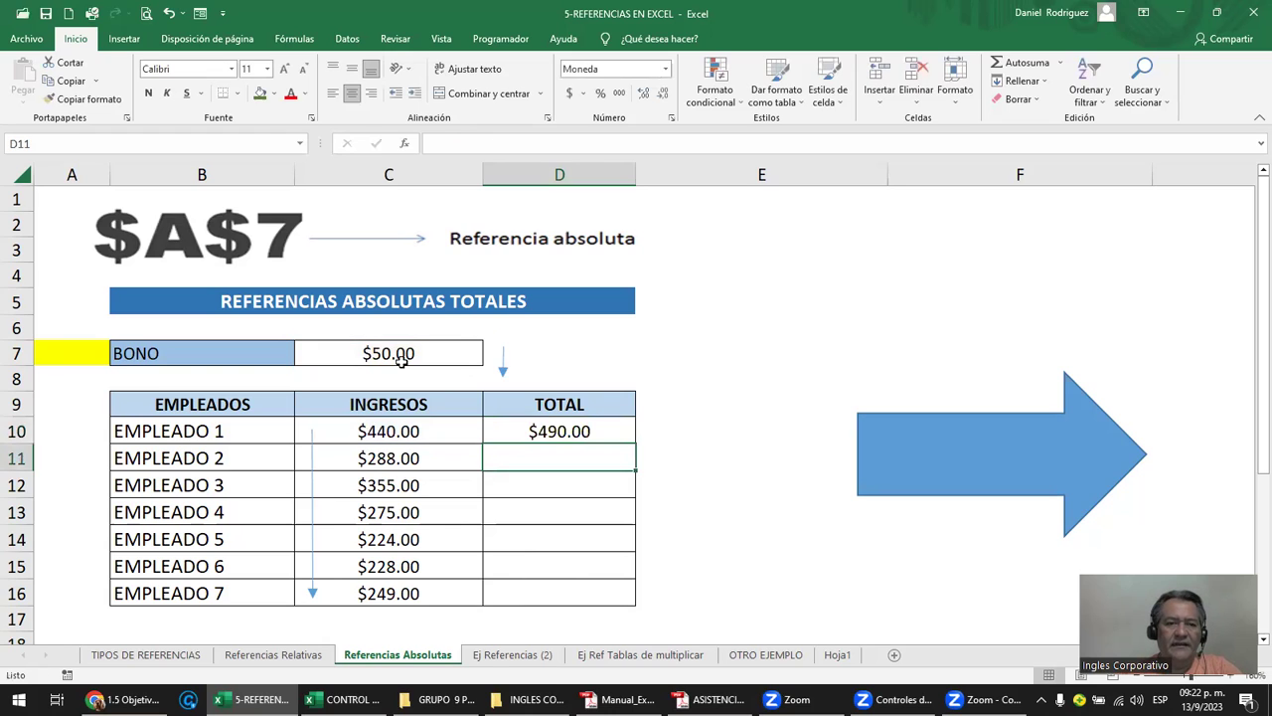
Fill =C10+$C$7 from D10 down to D16 and check the second employee's formula.
left_click(404, 353)
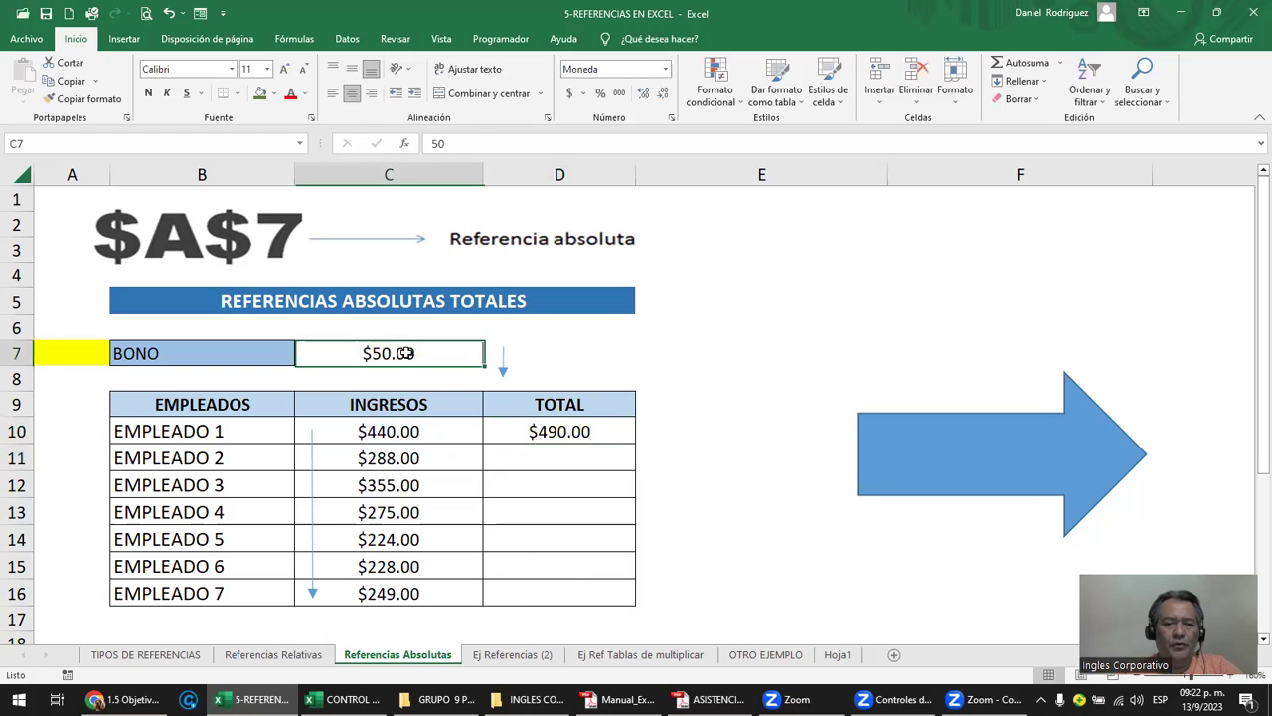
left_click(562, 431)
double_click(636, 451)
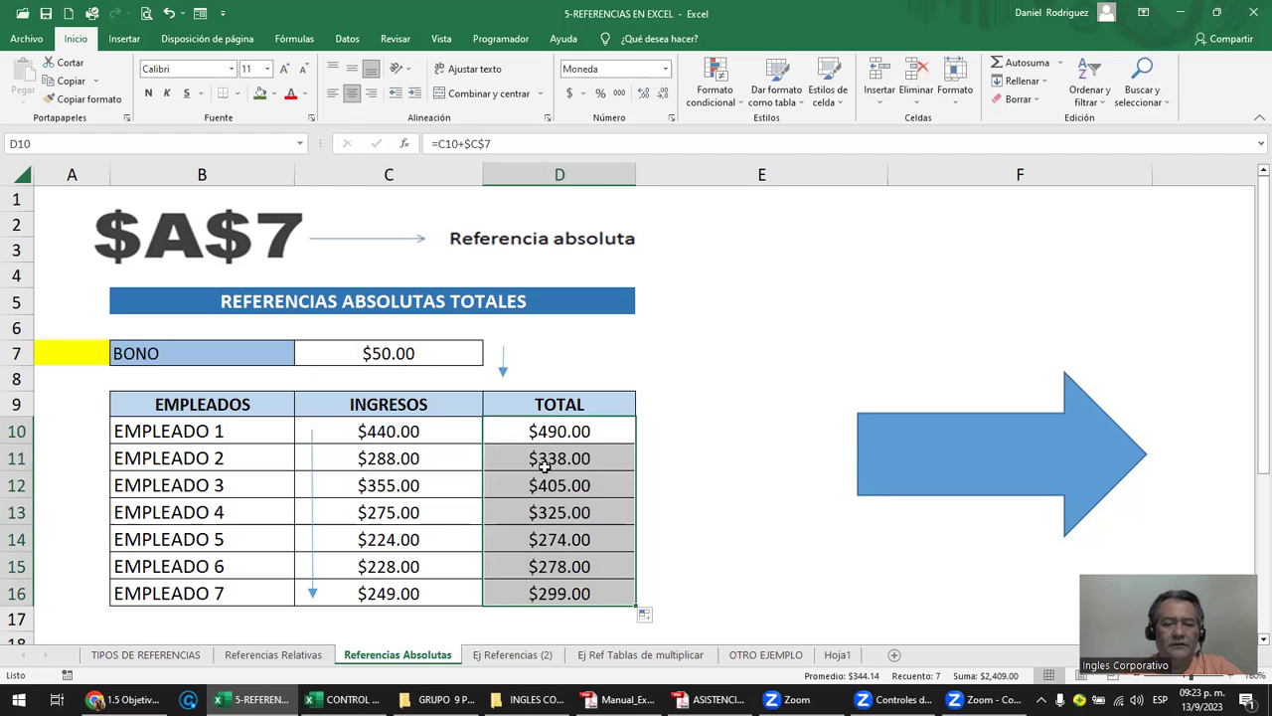
key("Down")
key("Right")
key("Left")
key("F2")
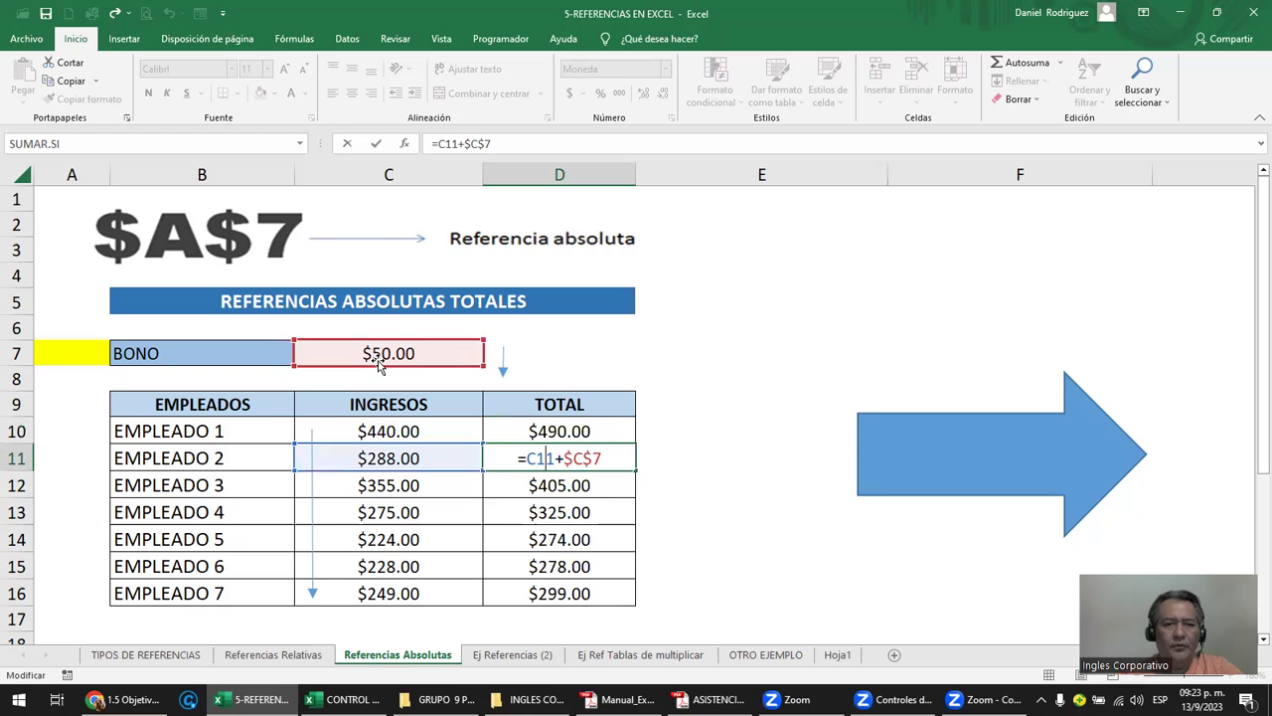
key("Escape")
Confirm the third, fifth and last totals all keep the locked $C$7 reference.
left_click(556, 485)
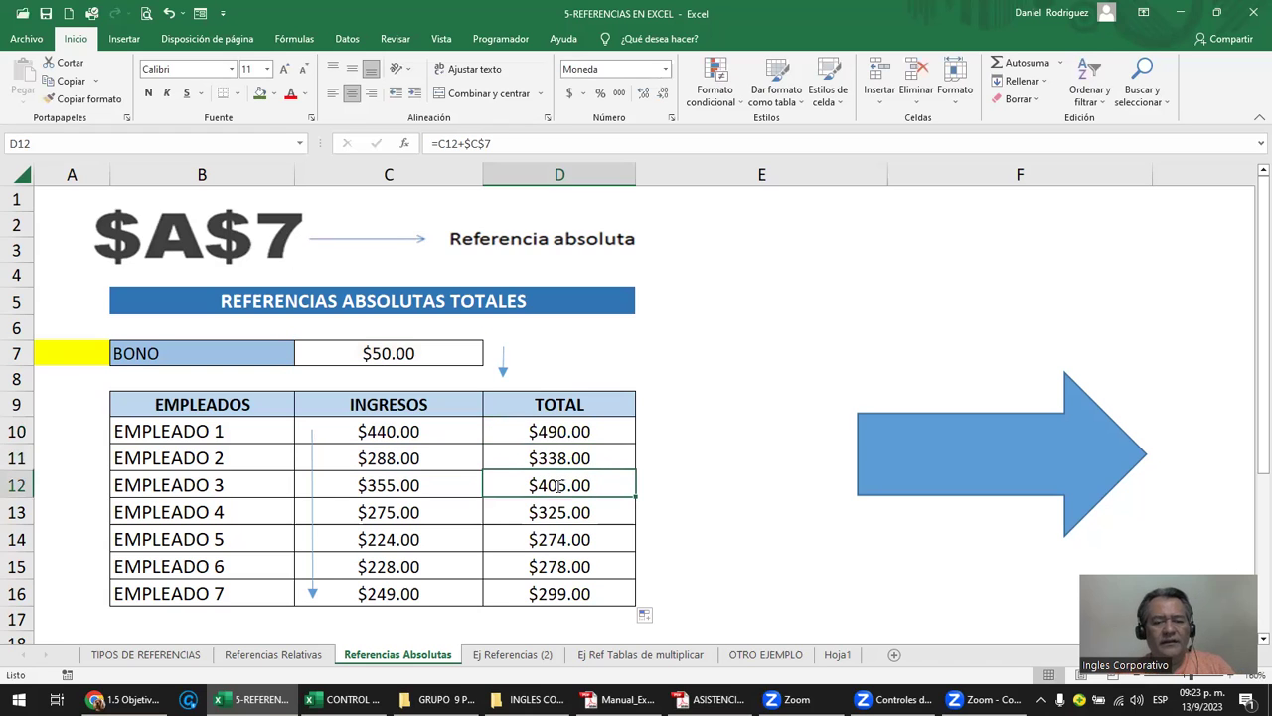
key("F2")
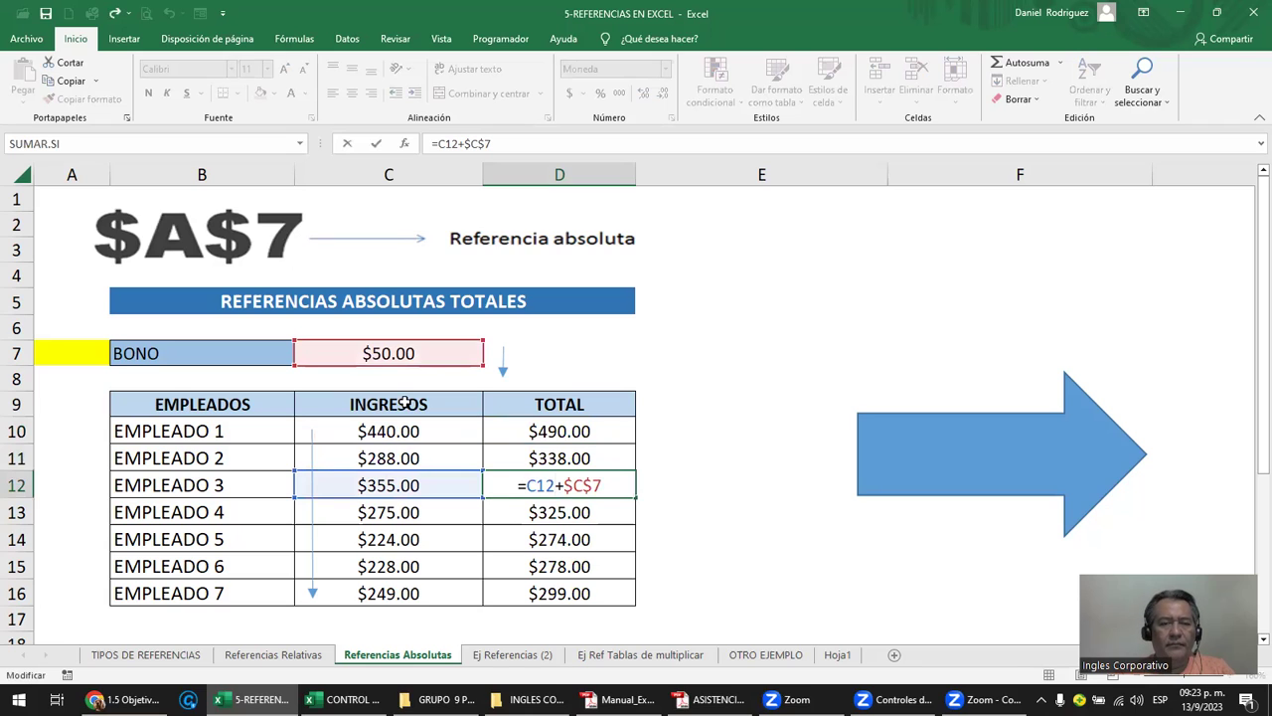
key("Escape")
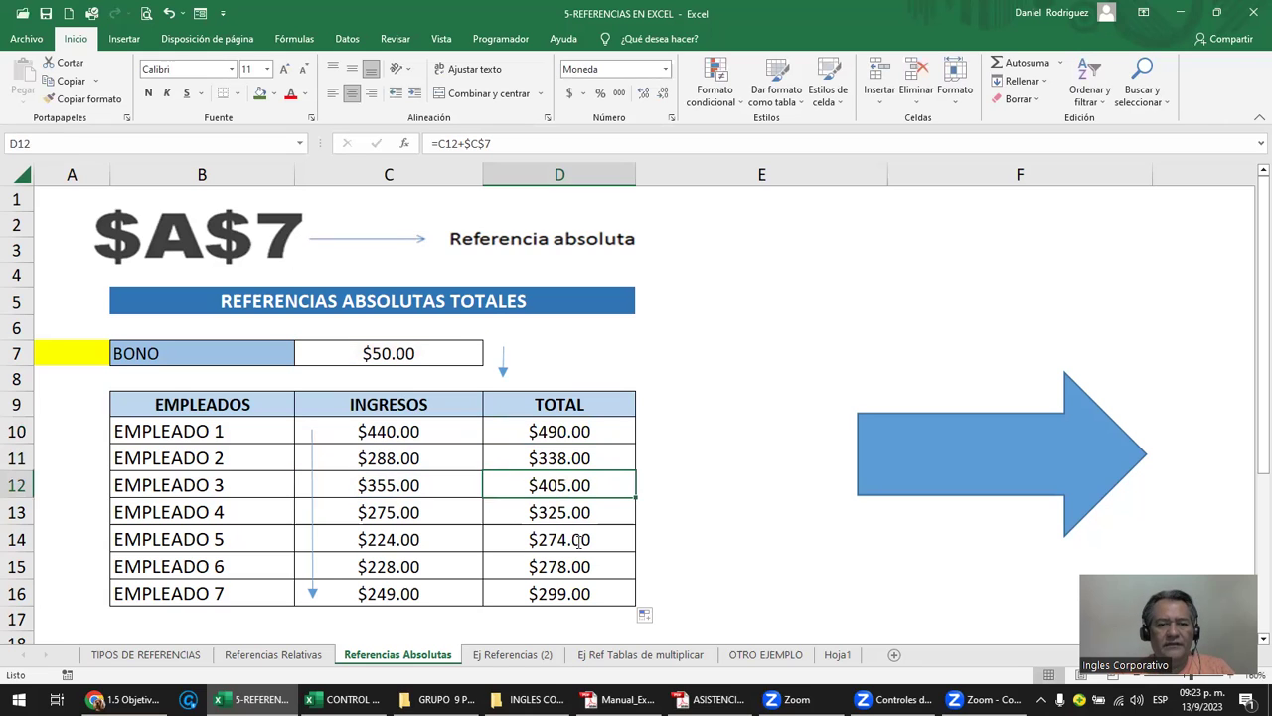
double_click(579, 539)
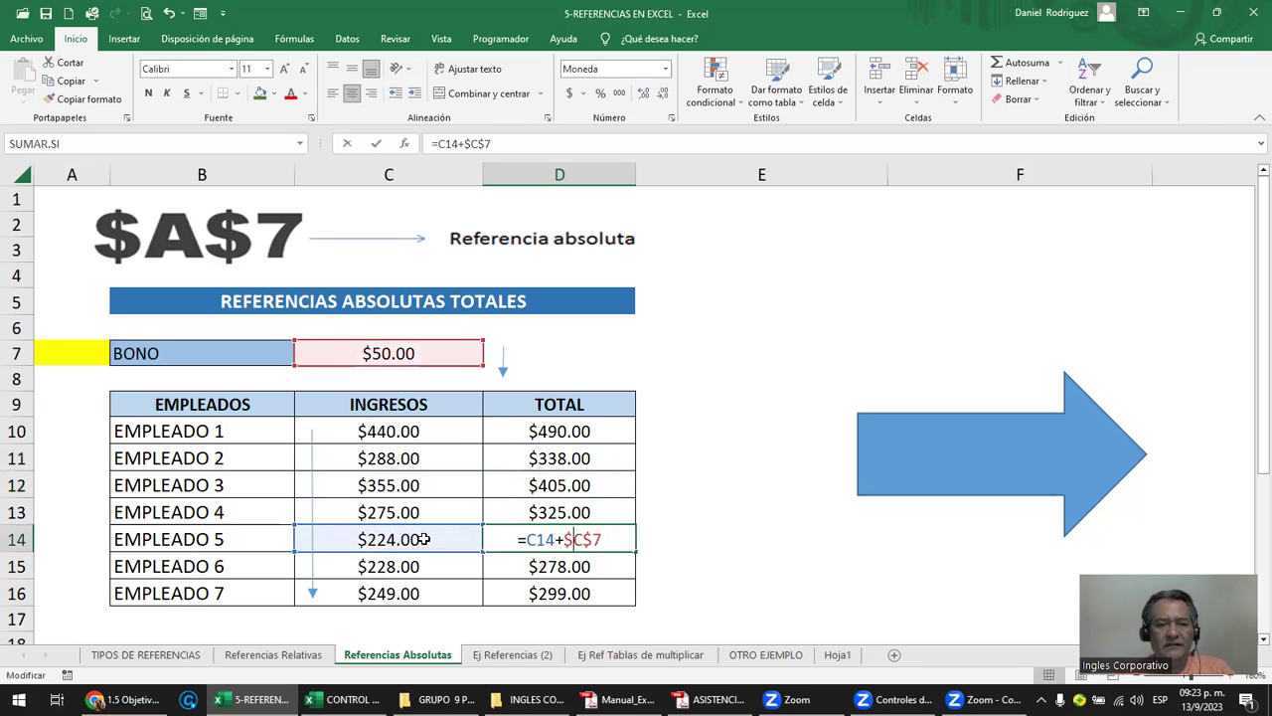
key("Escape")
left_click(583, 592)
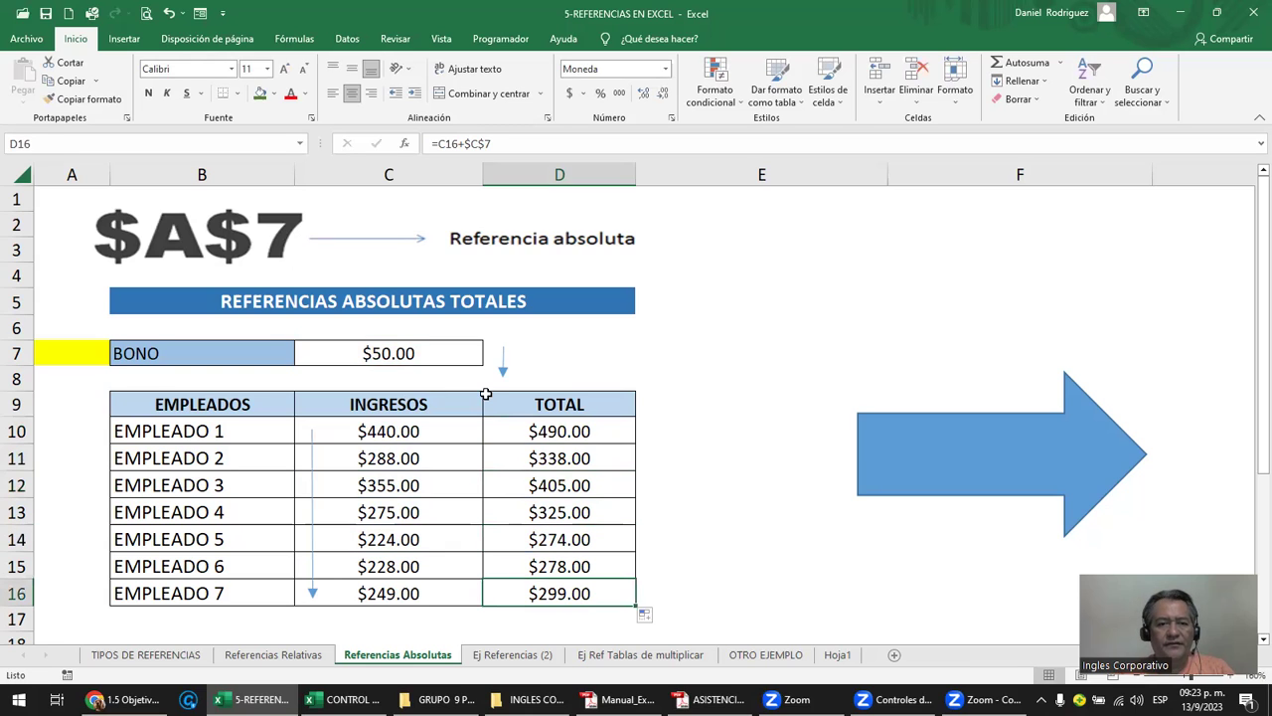
Point out the BONO and INGRESOS arrows and recheck the first two totals' formulas.
left_click(523, 364)
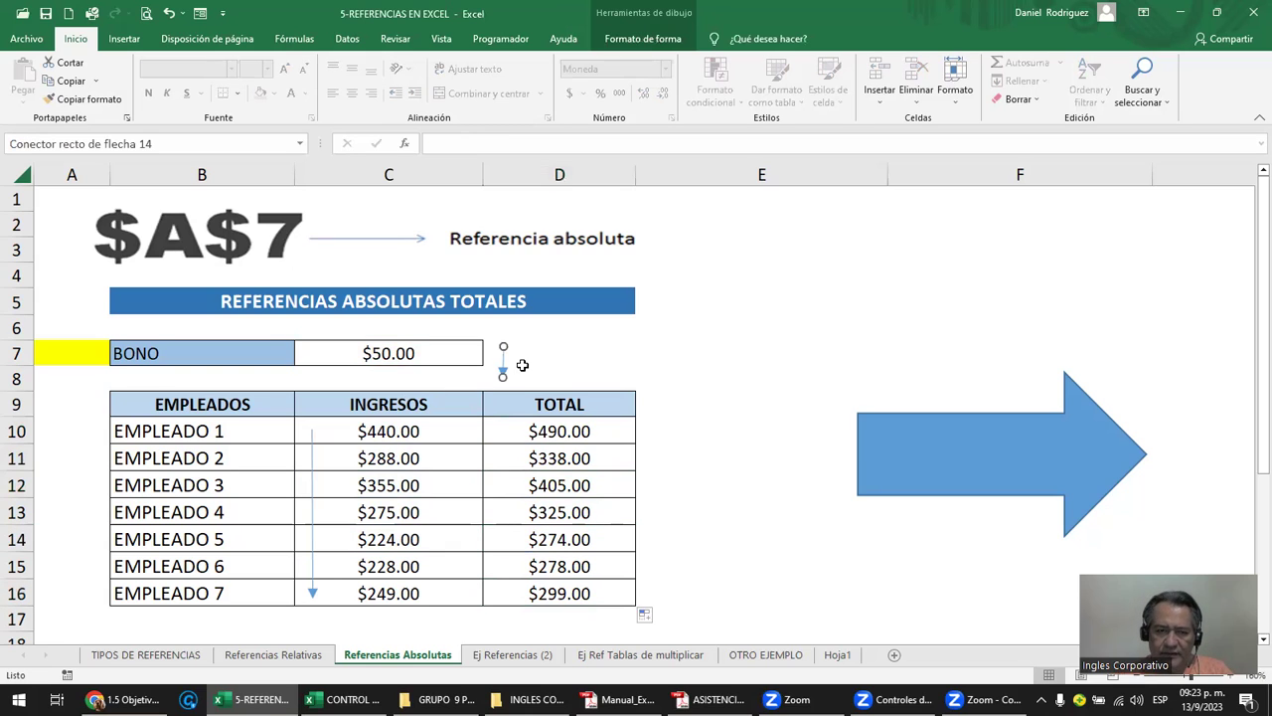
key("Escape")
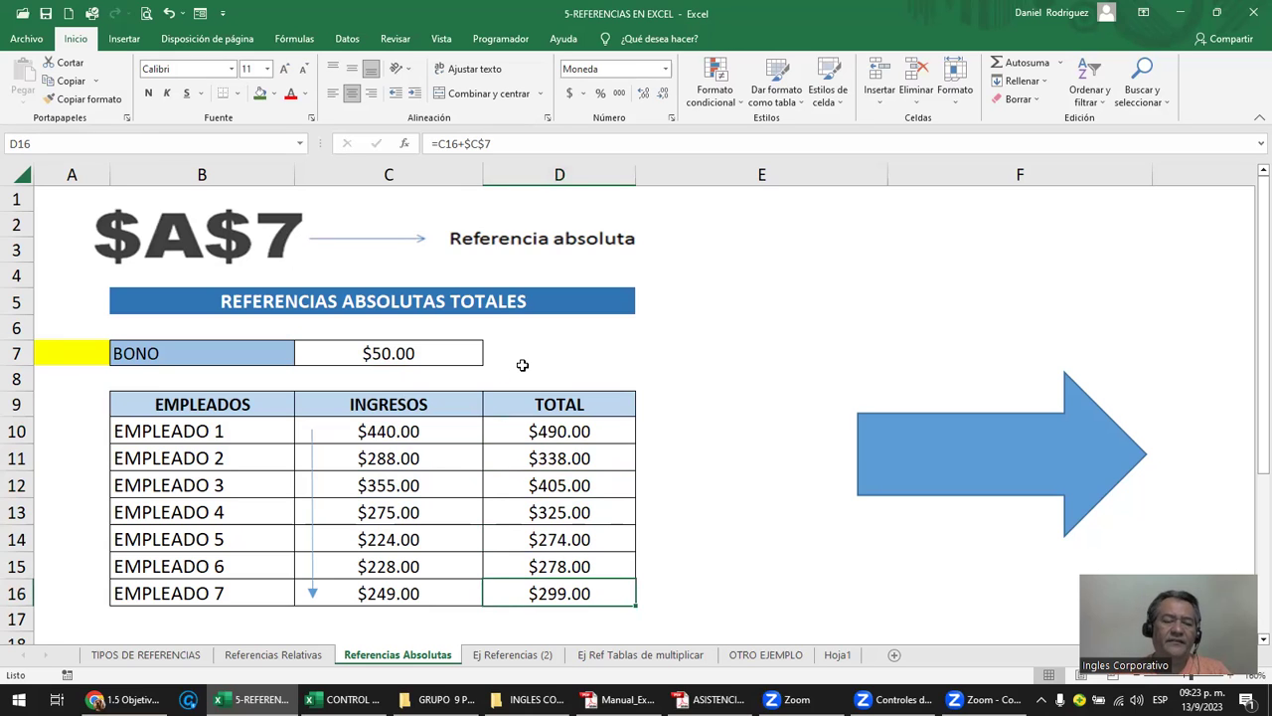
left_click(312, 514)
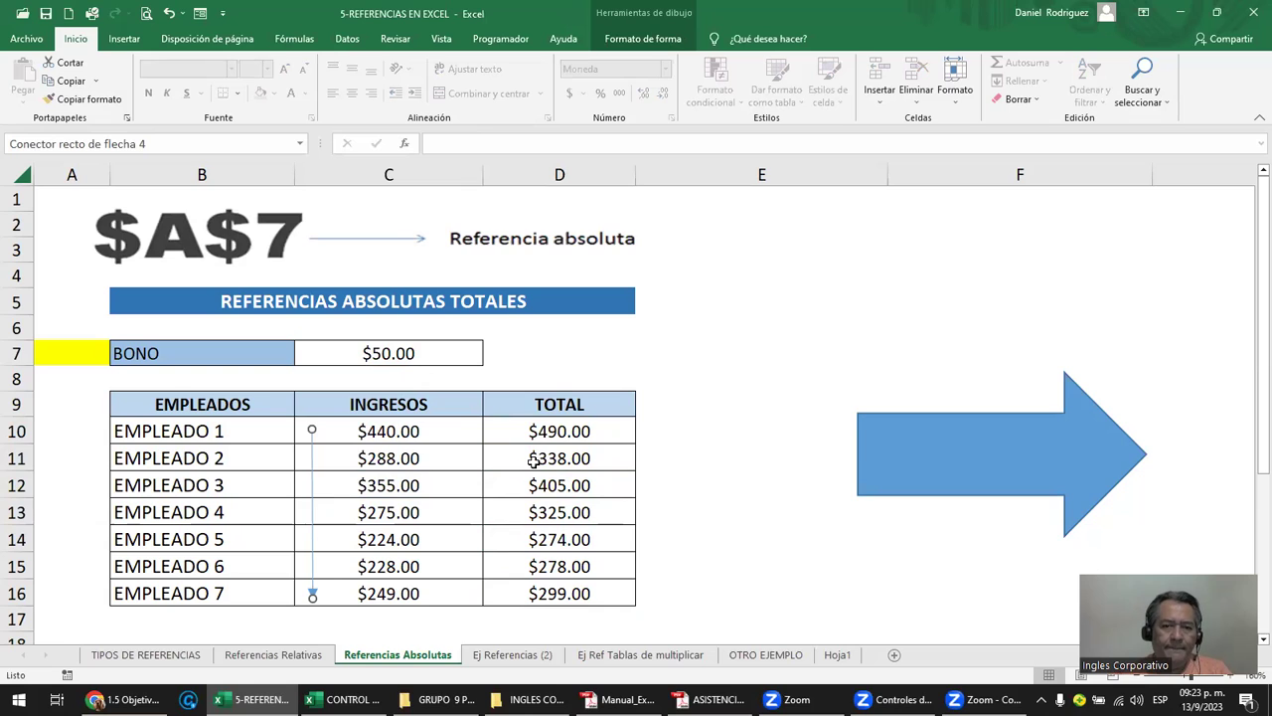
double_click(566, 434)
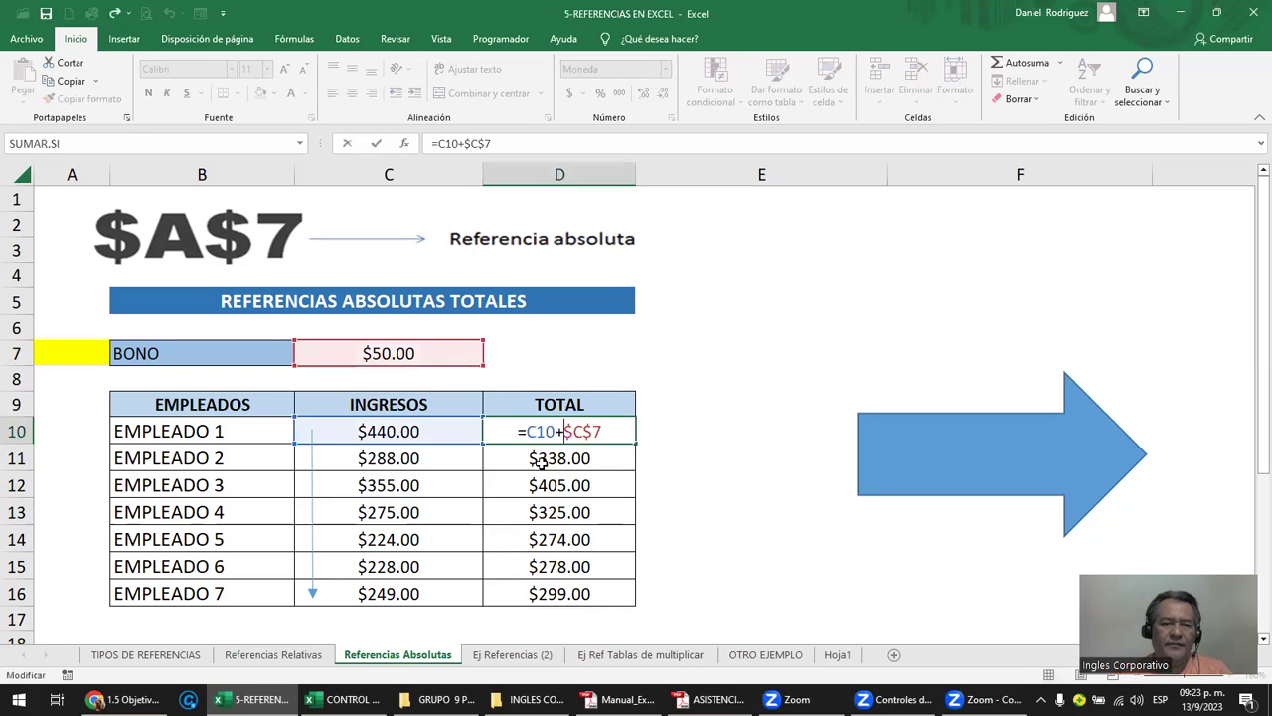
key("Return")
double_click(542, 461)
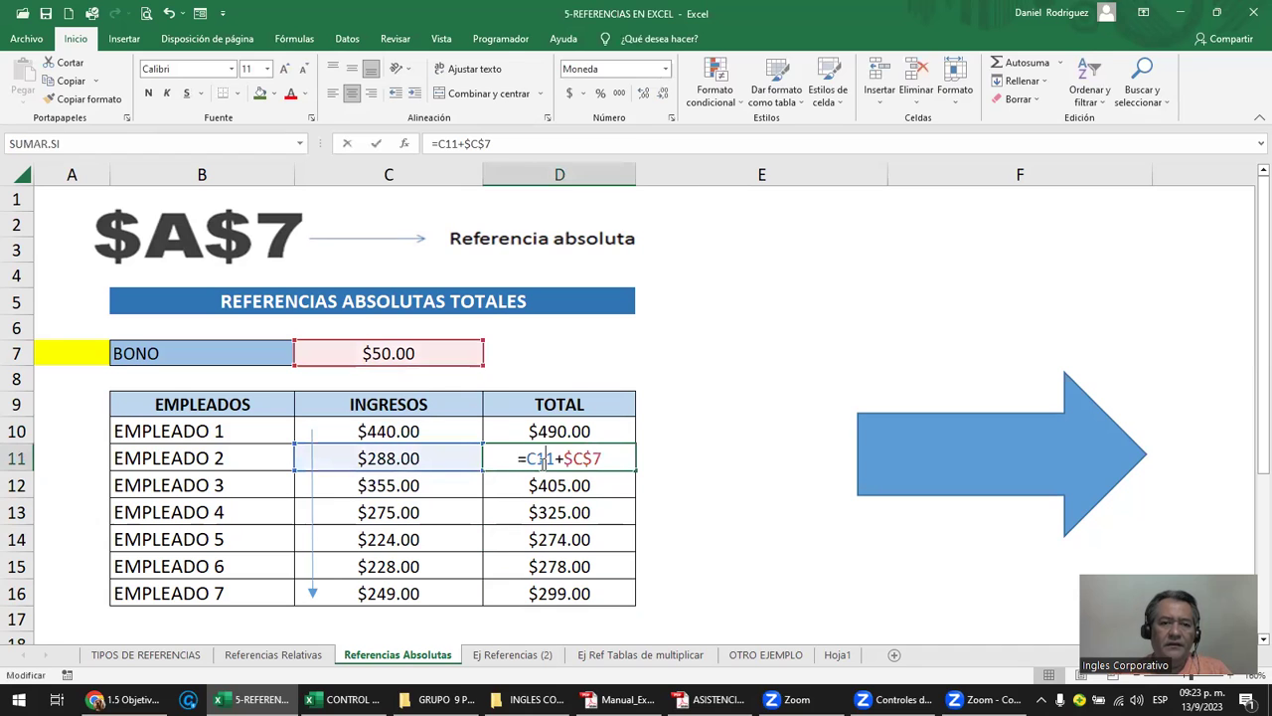
key("Escape")
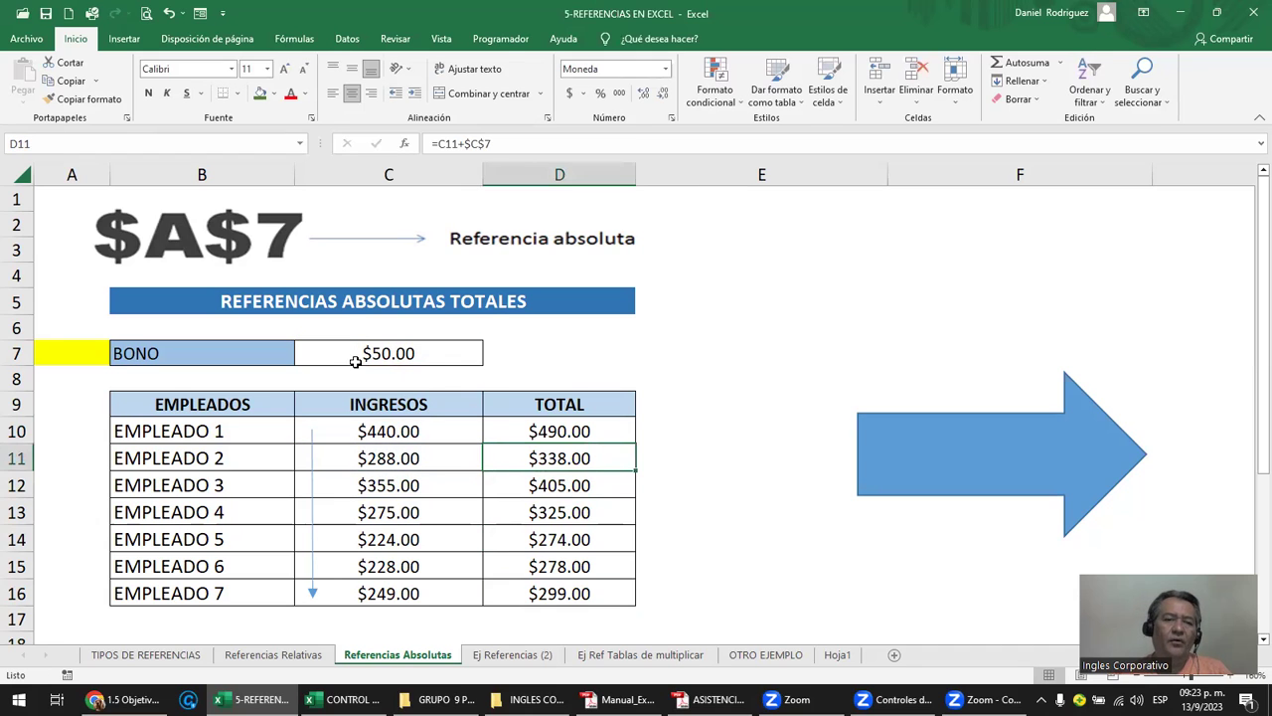
left_click(353, 351)
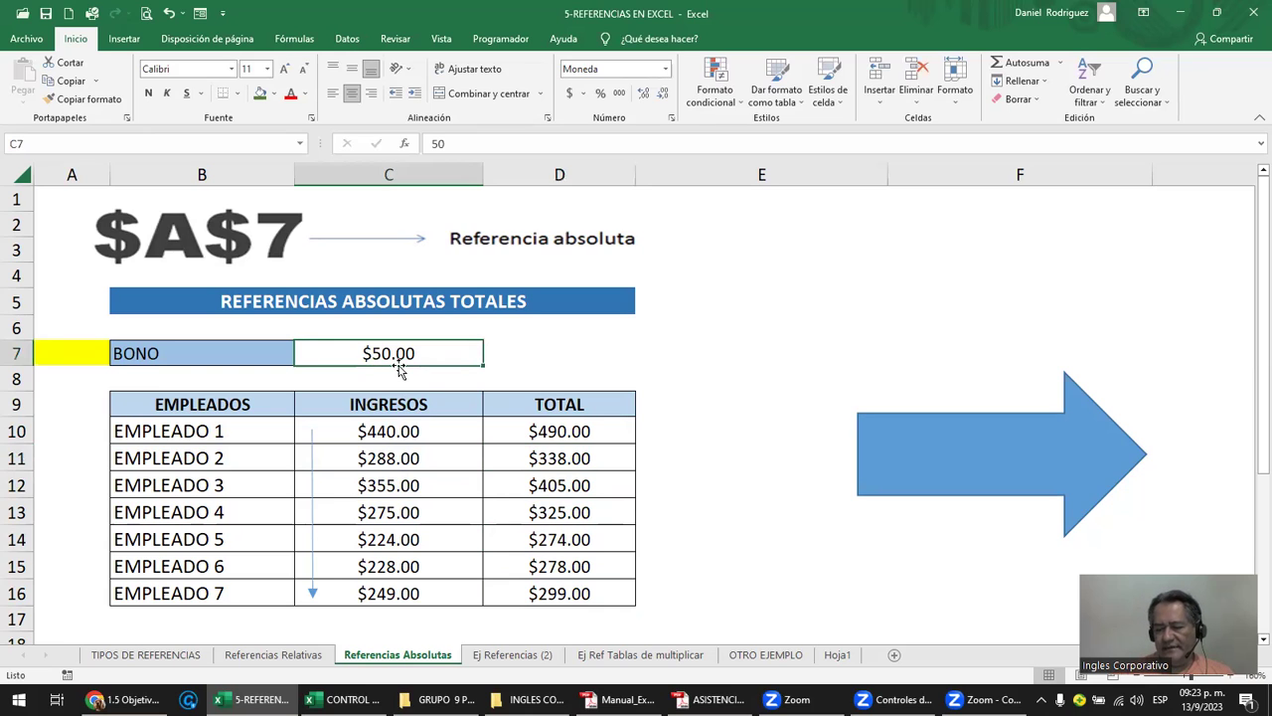
type("75")
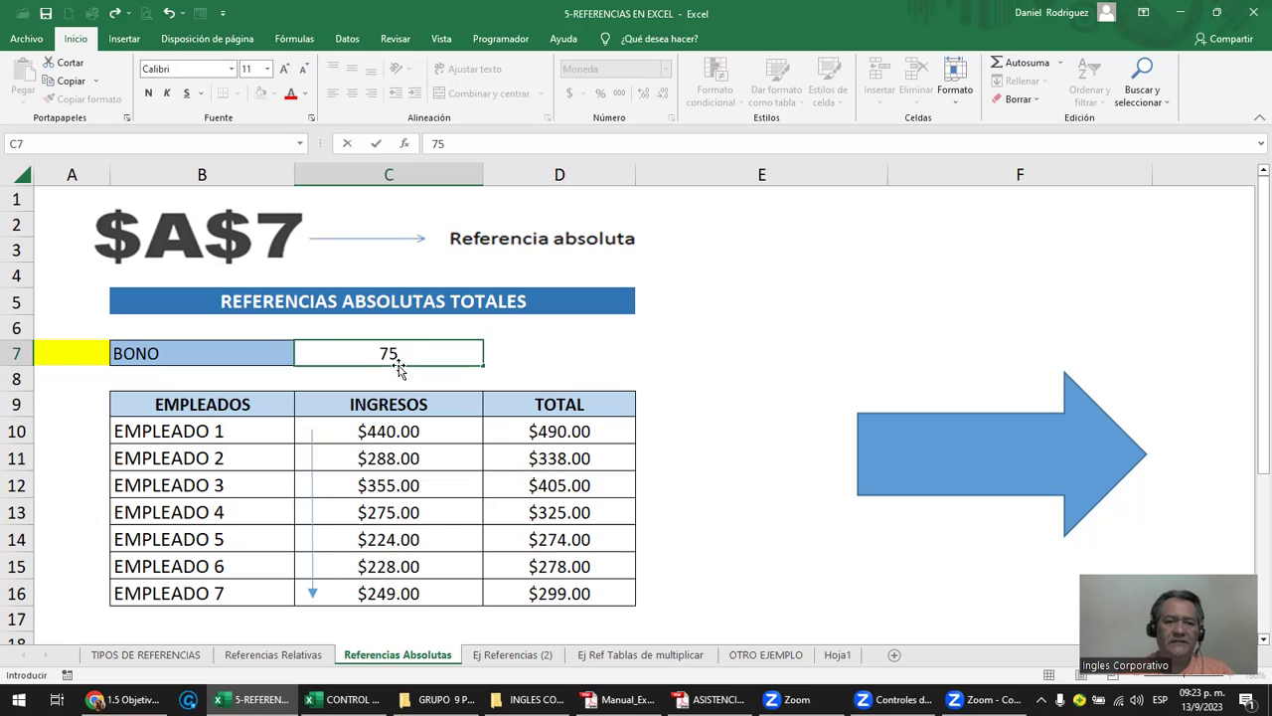
key("Return")
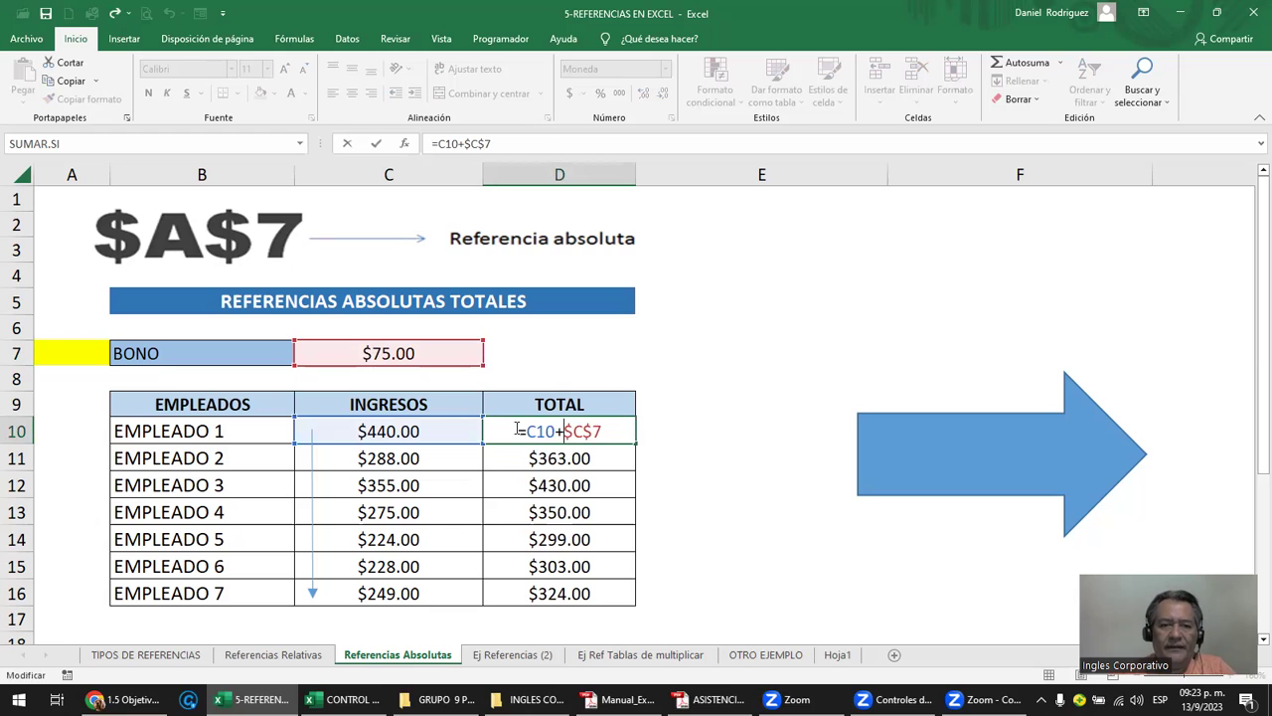
left_click_drag(518, 430, 596, 424)
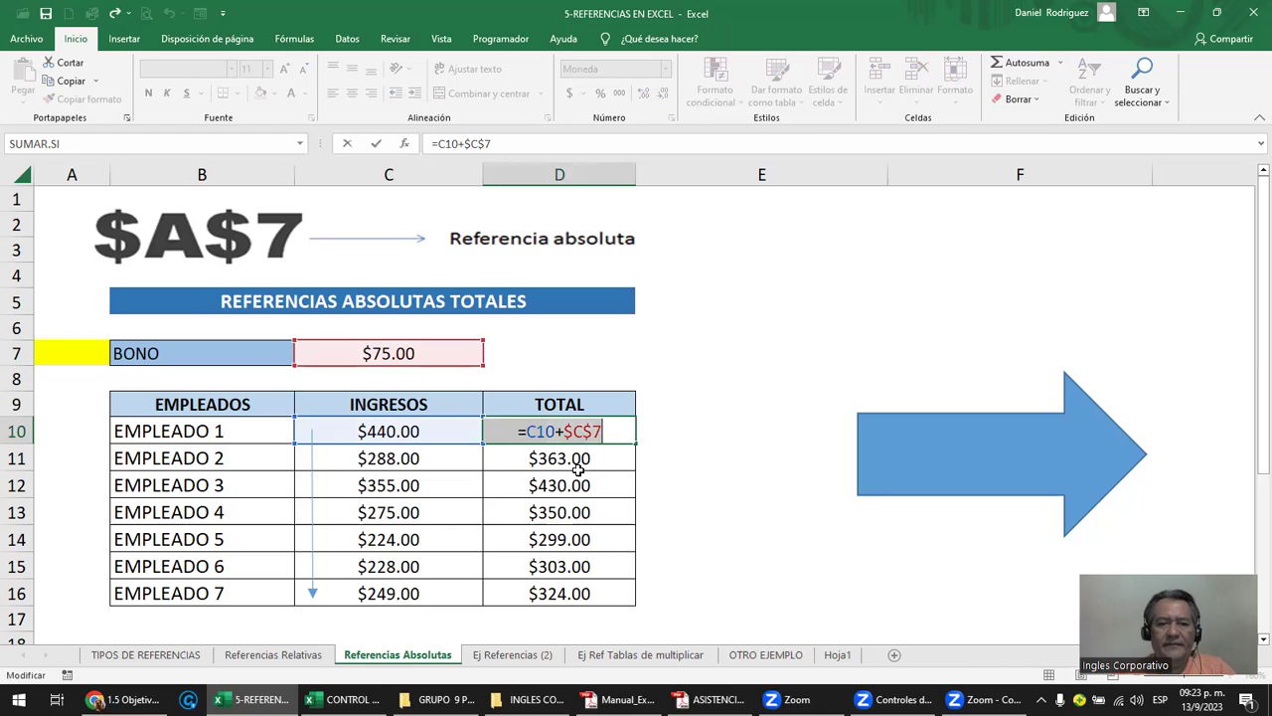
key("ctrl+Return")
key("ctrl+Down")
key("F2")
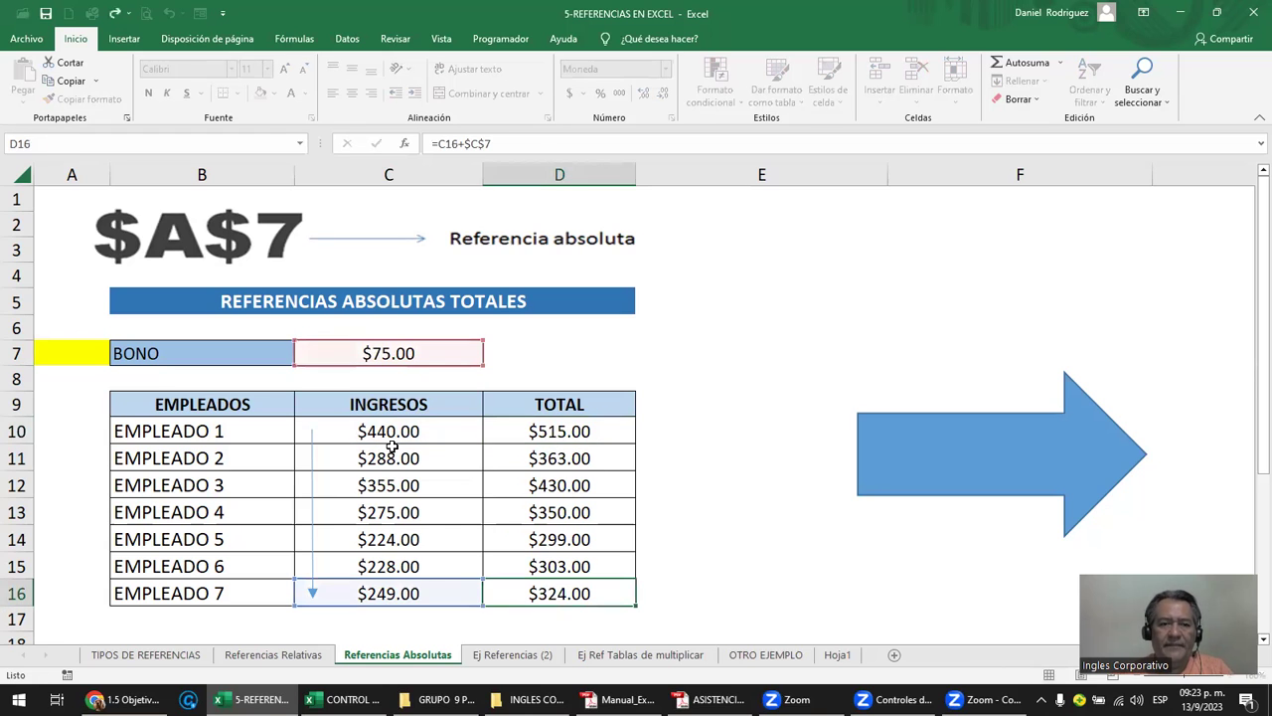
key("Escape")
double_click(406, 458)
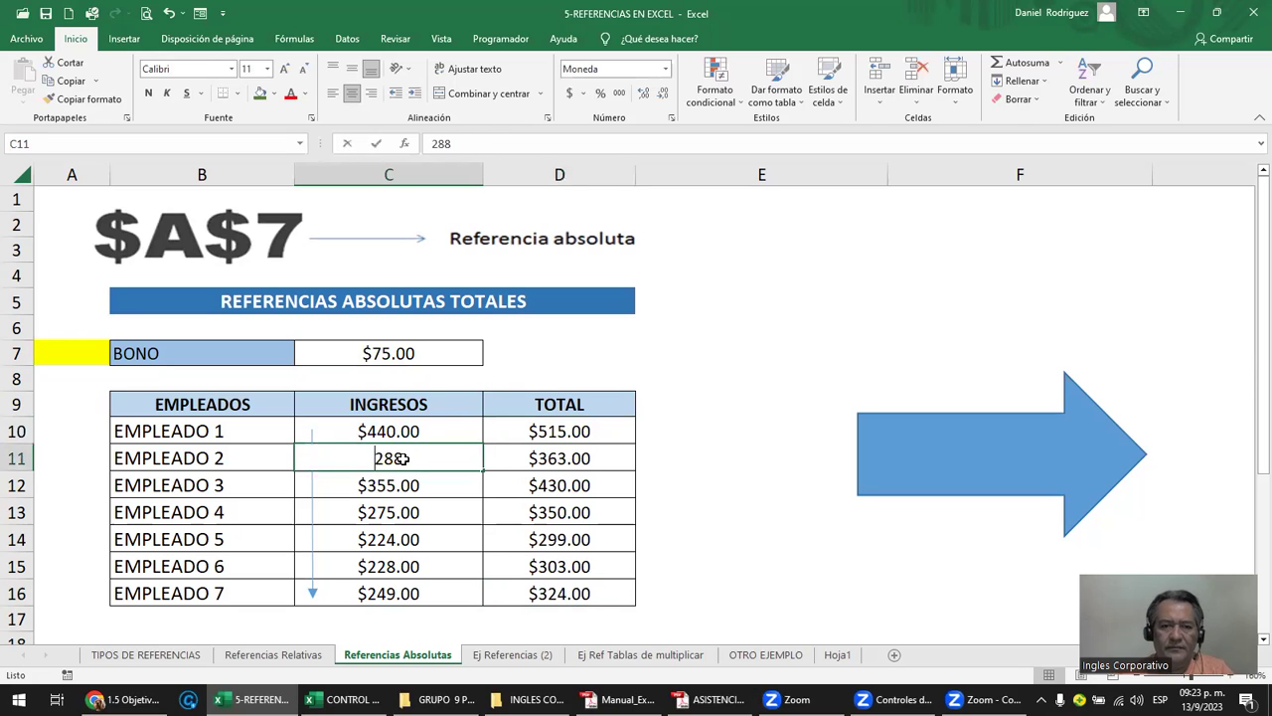
key("BackSpace")
key("BackSpace")
key("BackSpace")
type("365")
key("Return")
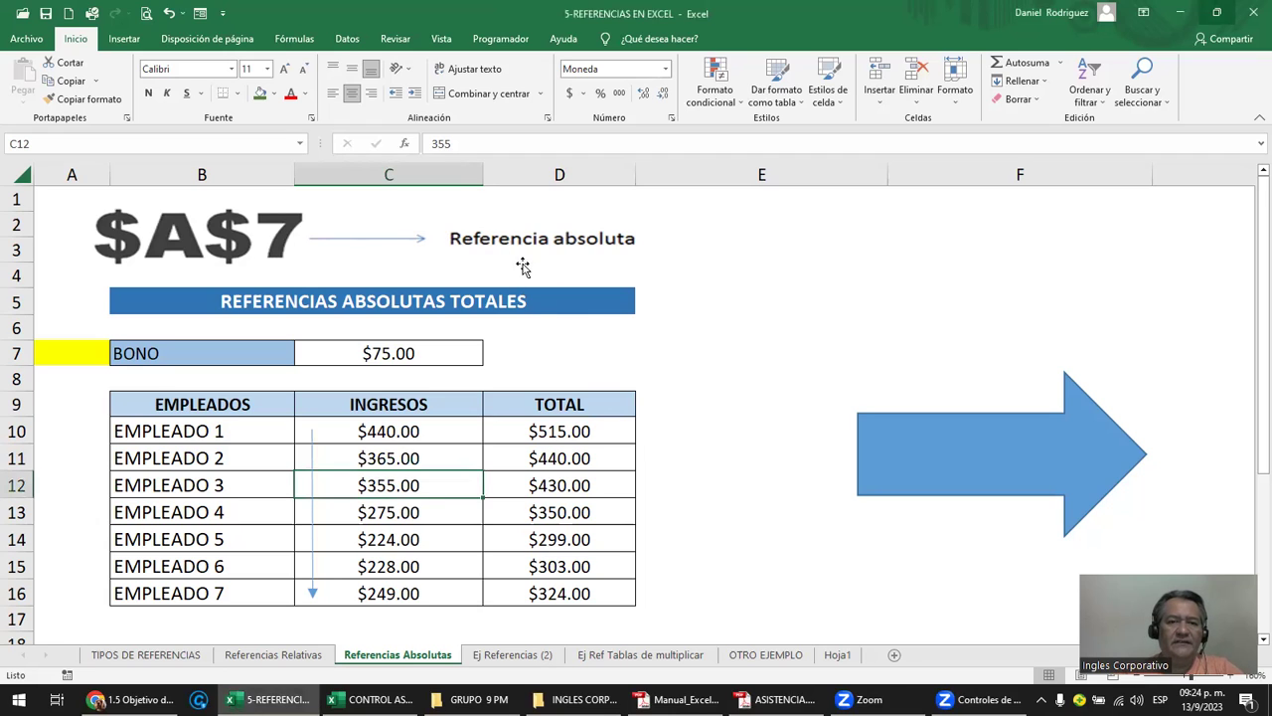
left_click(388, 350)
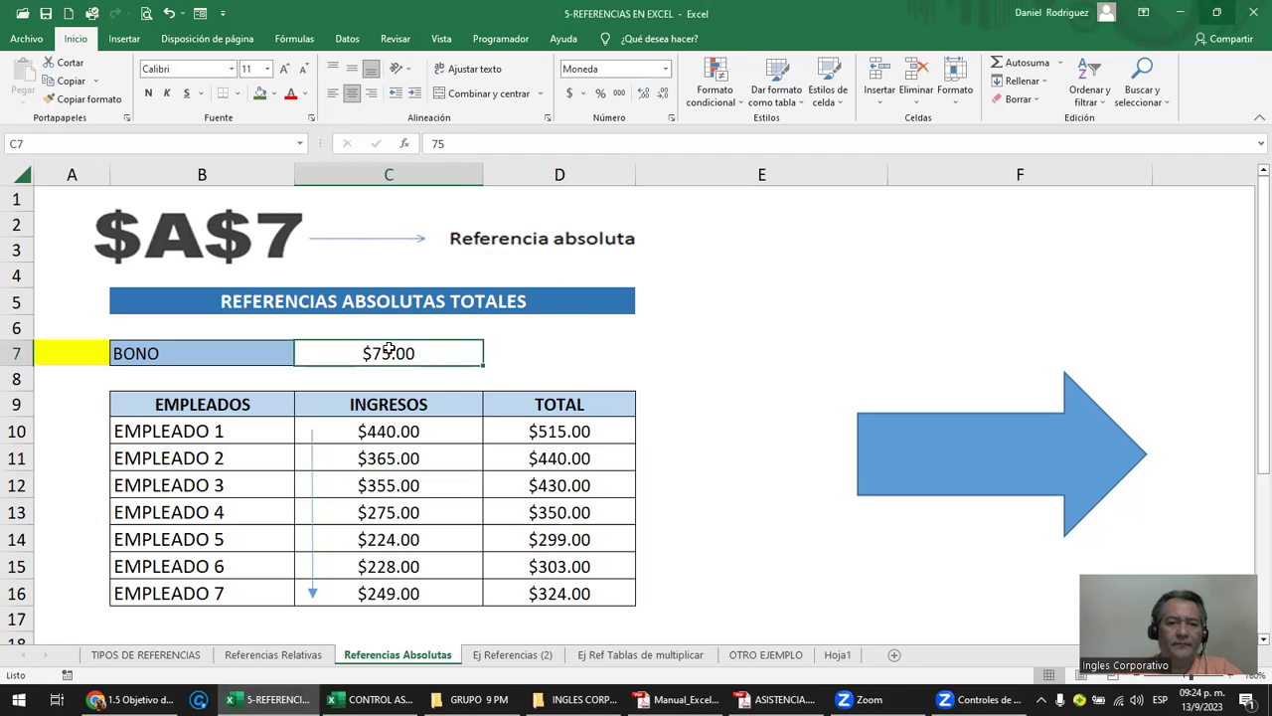
double_click(380, 348)
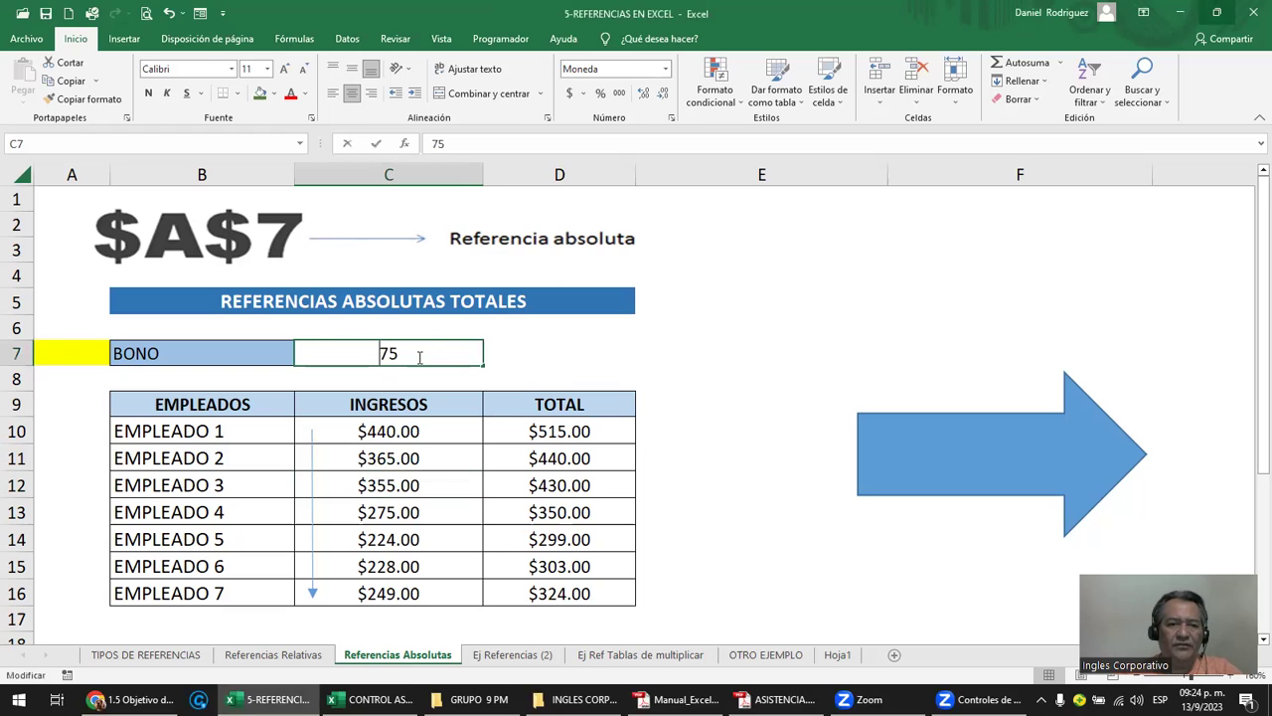
double_click(565, 433)
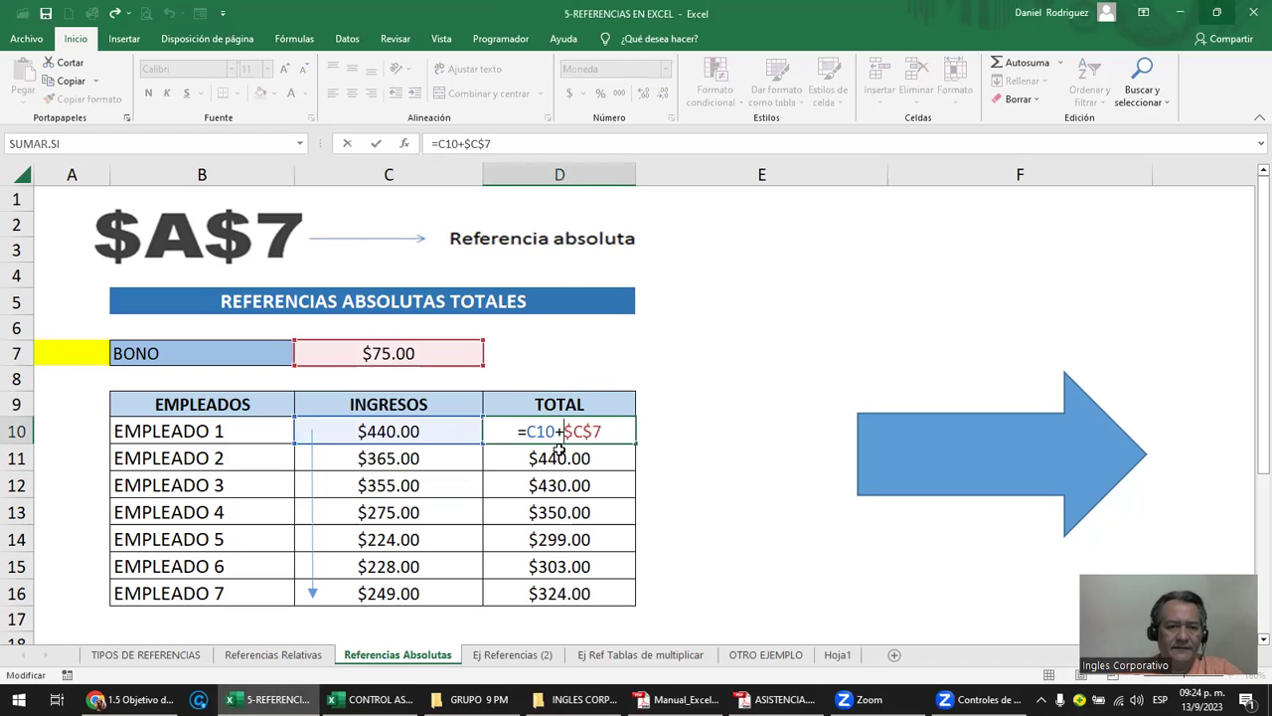
left_click(736, 364)
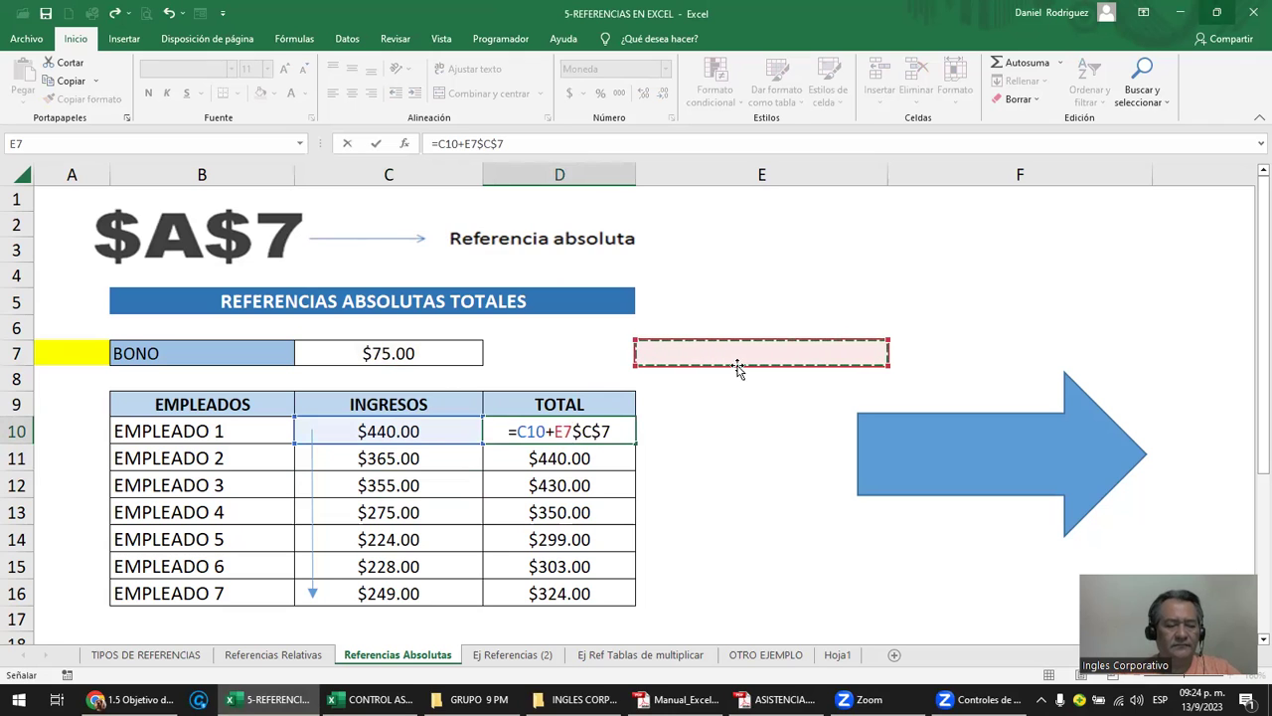
key("Escape")
left_click(737, 364)
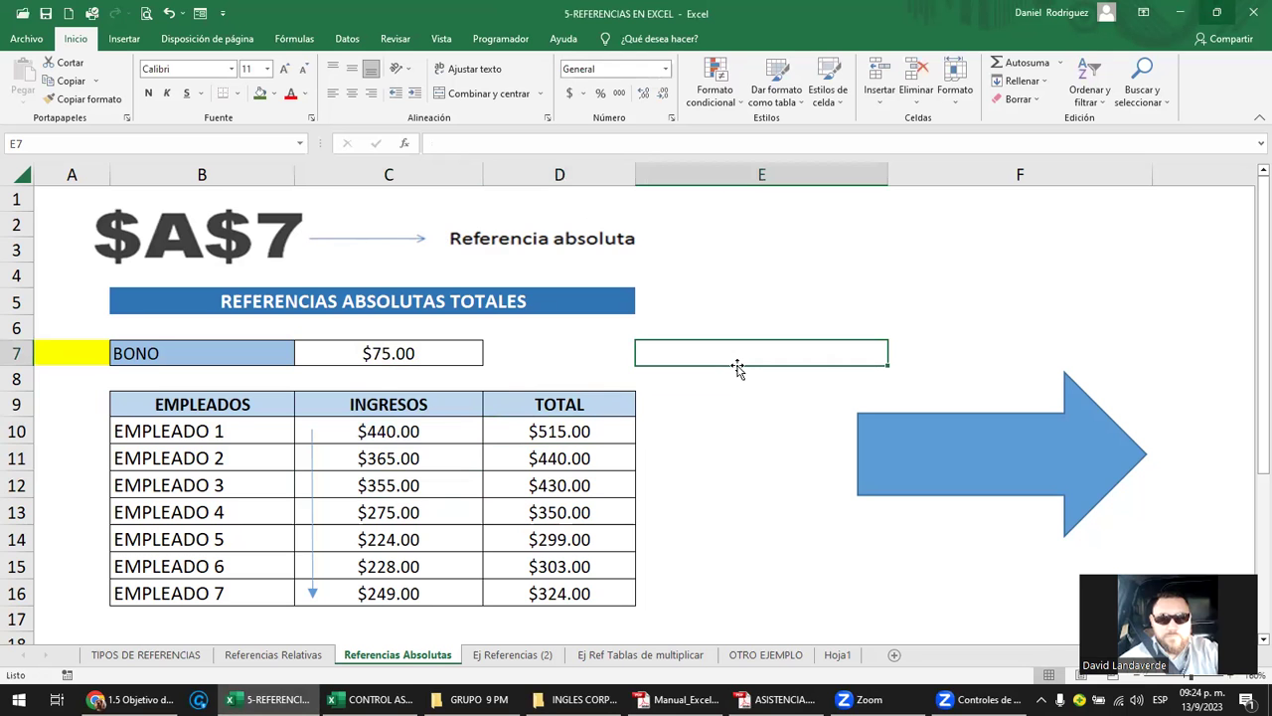
Clear the existing % DE GANANCIA values in L8:L15 of the products table.
key("Right")
key("Right")
key("Right")
key("Right")
key("Right")
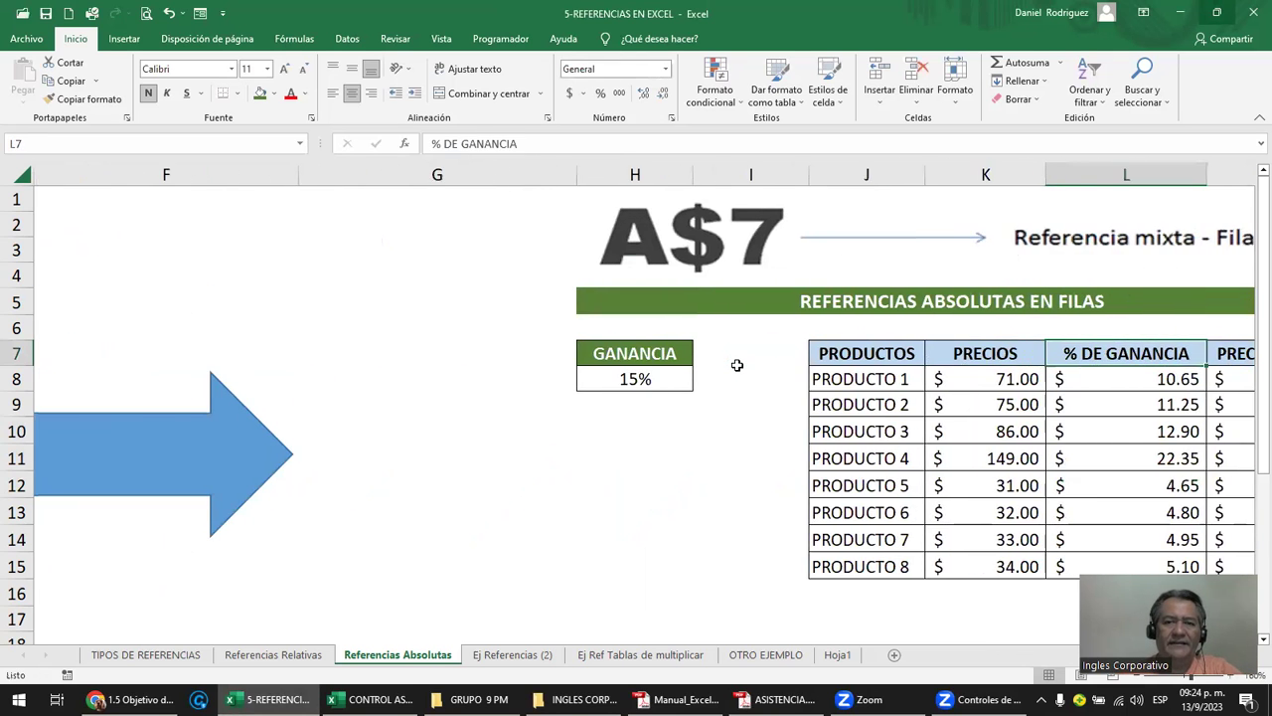
key("Right")
key("Right")
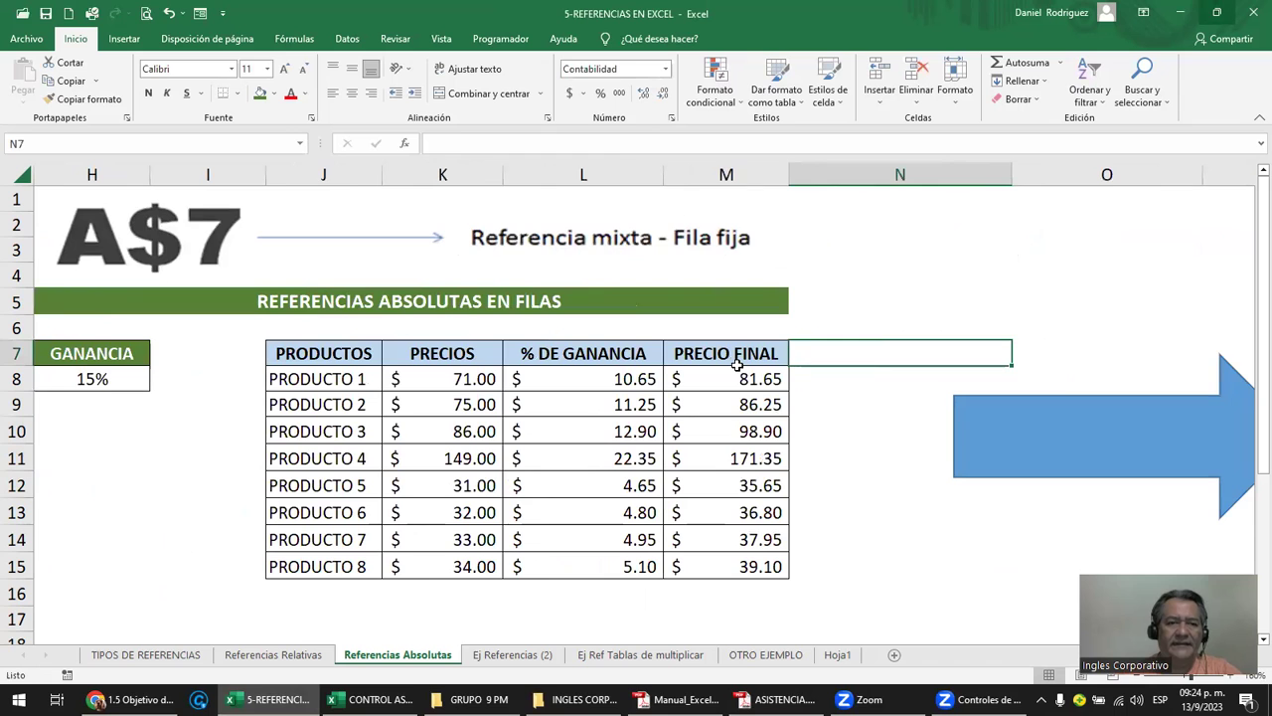
key("Left")
key("Left")
key("Left")
key("Left")
key("Left")
key("Left")
key("Left")
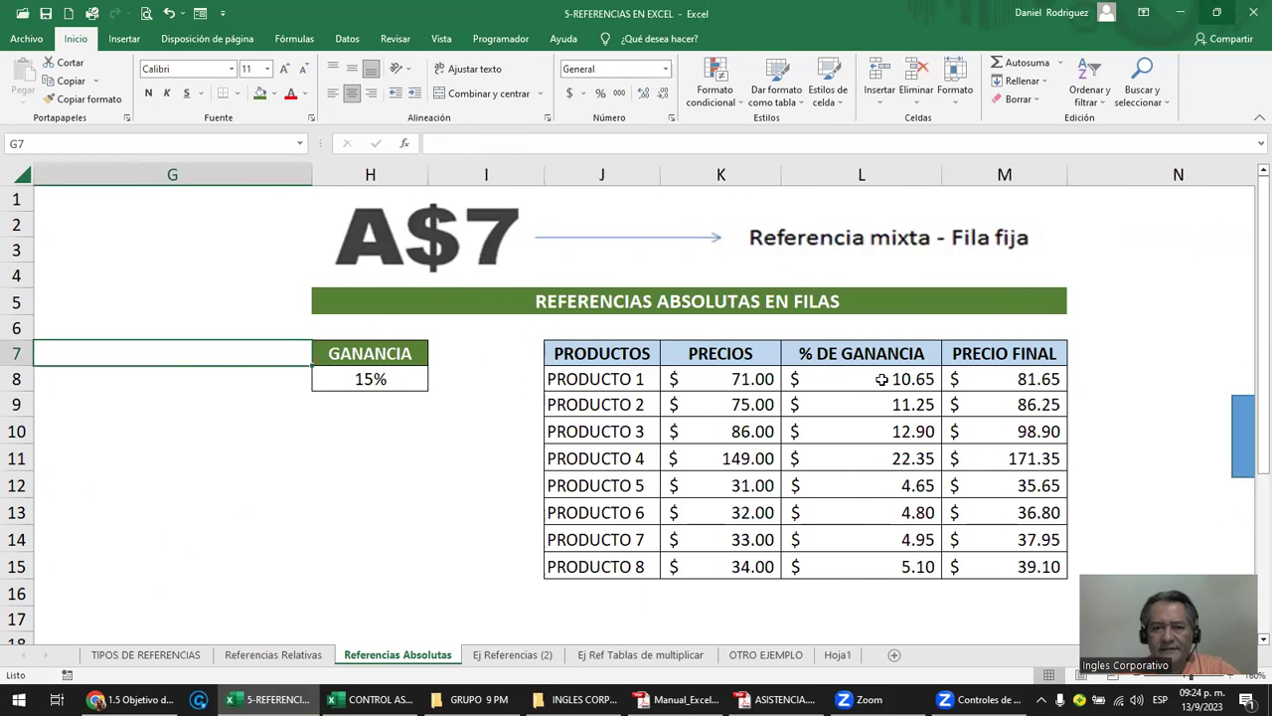
left_click_drag(882, 379, 902, 554)
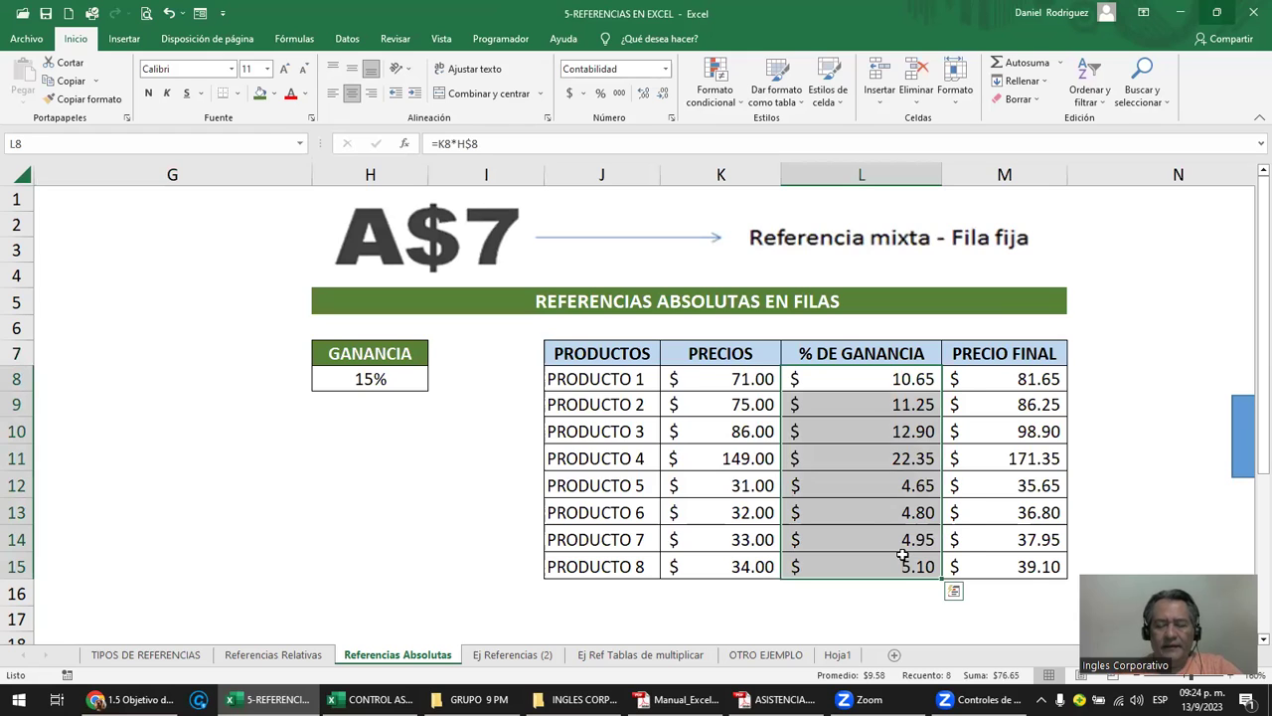
key("Delete")
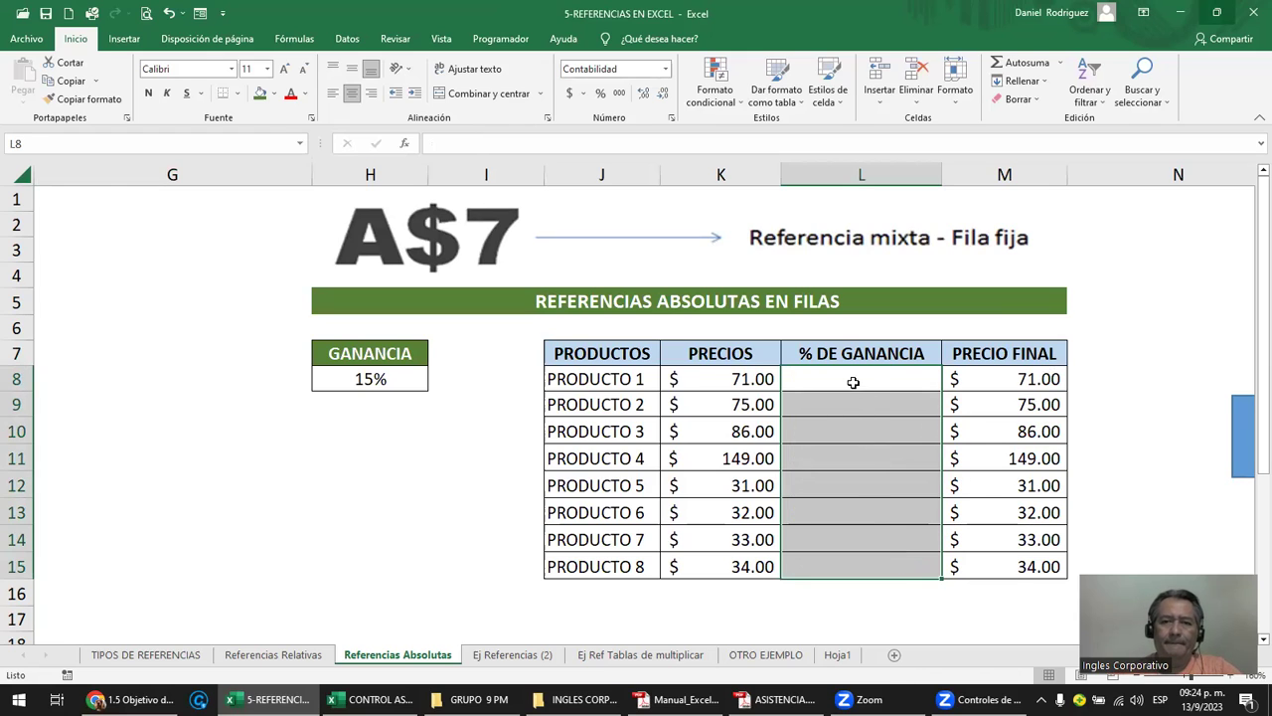
Review the products table, PRODUCTO 1's price and PRECIO FINAL formula, and the emptied cells.
left_click(593, 355)
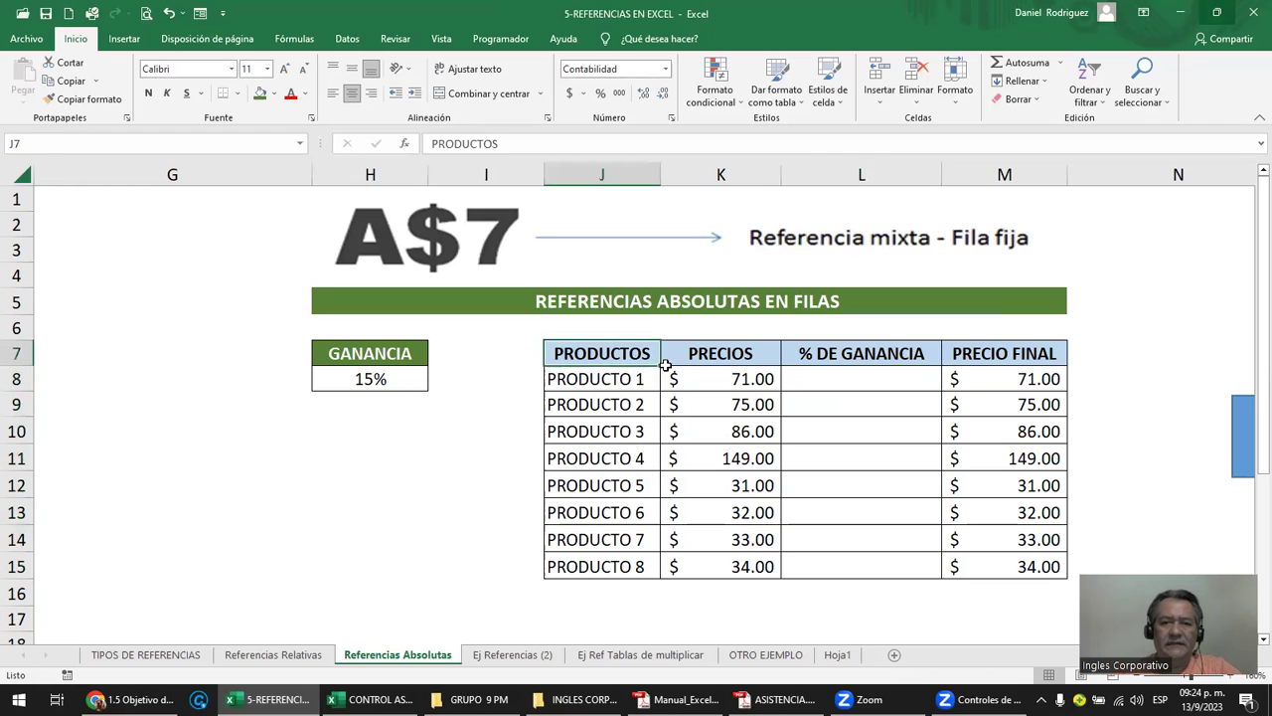
left_click_drag(665, 366, 990, 563)
left_click(621, 378)
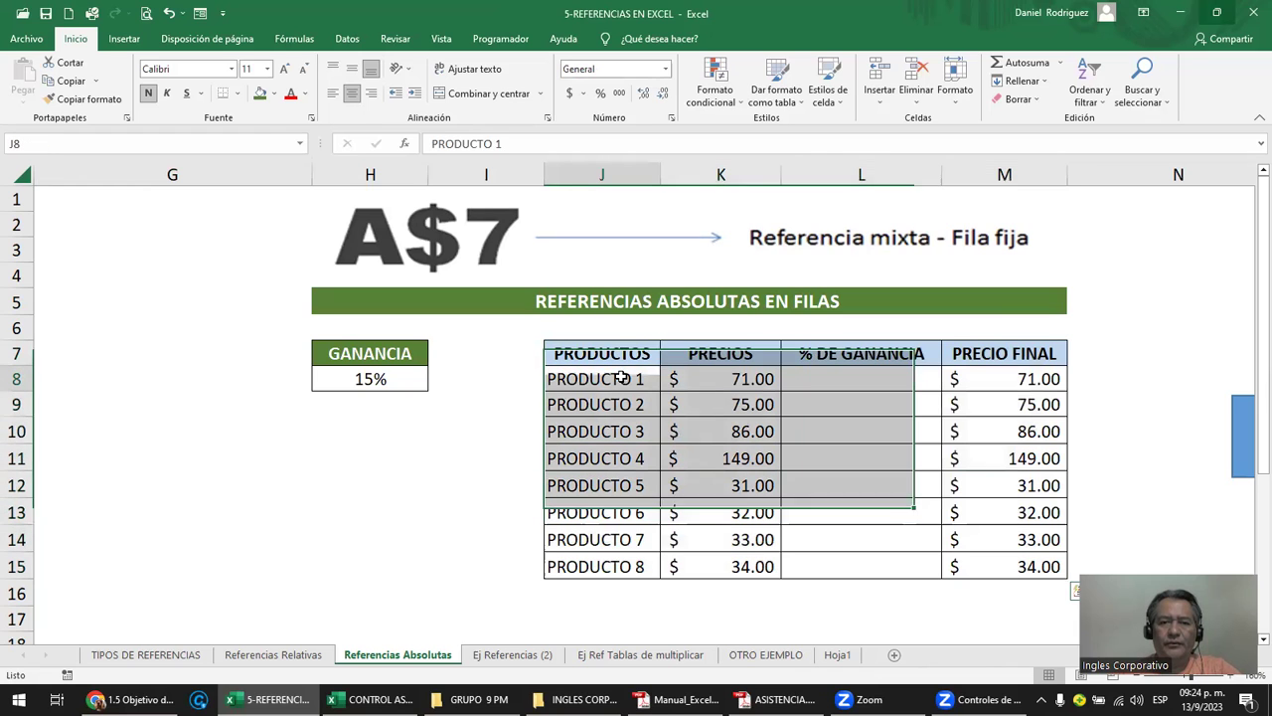
left_click(736, 380)
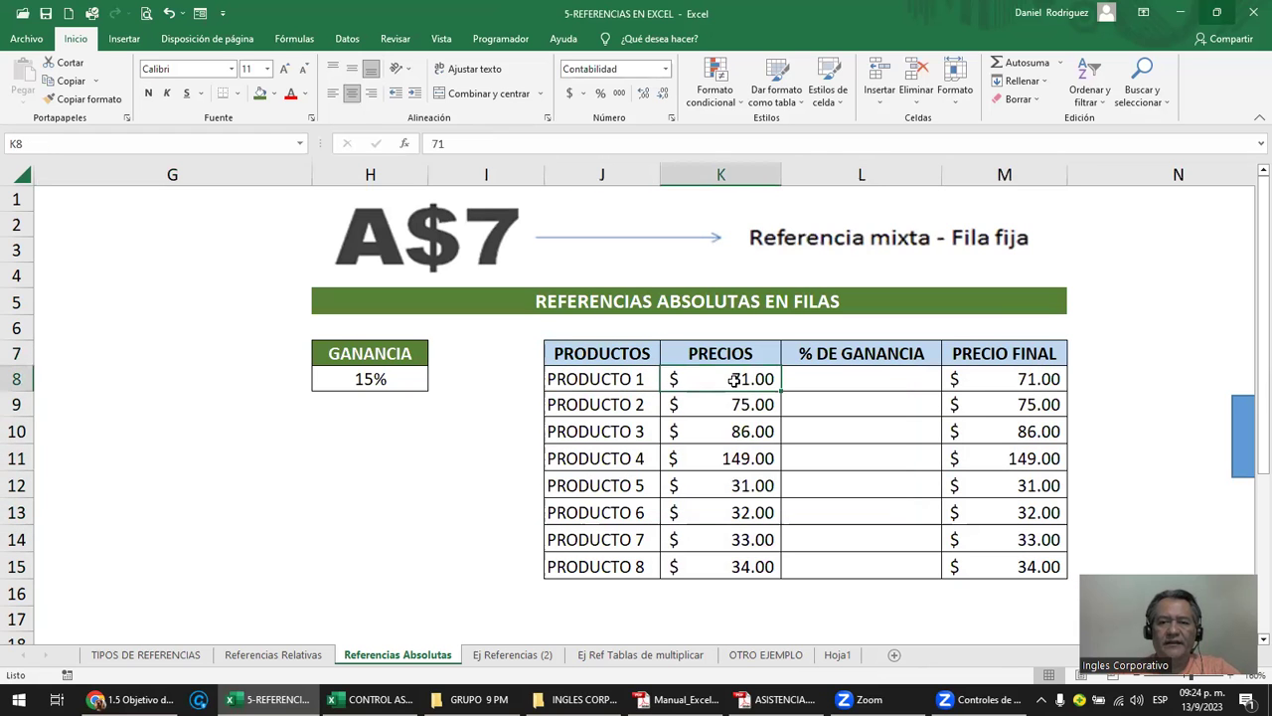
left_click(959, 386)
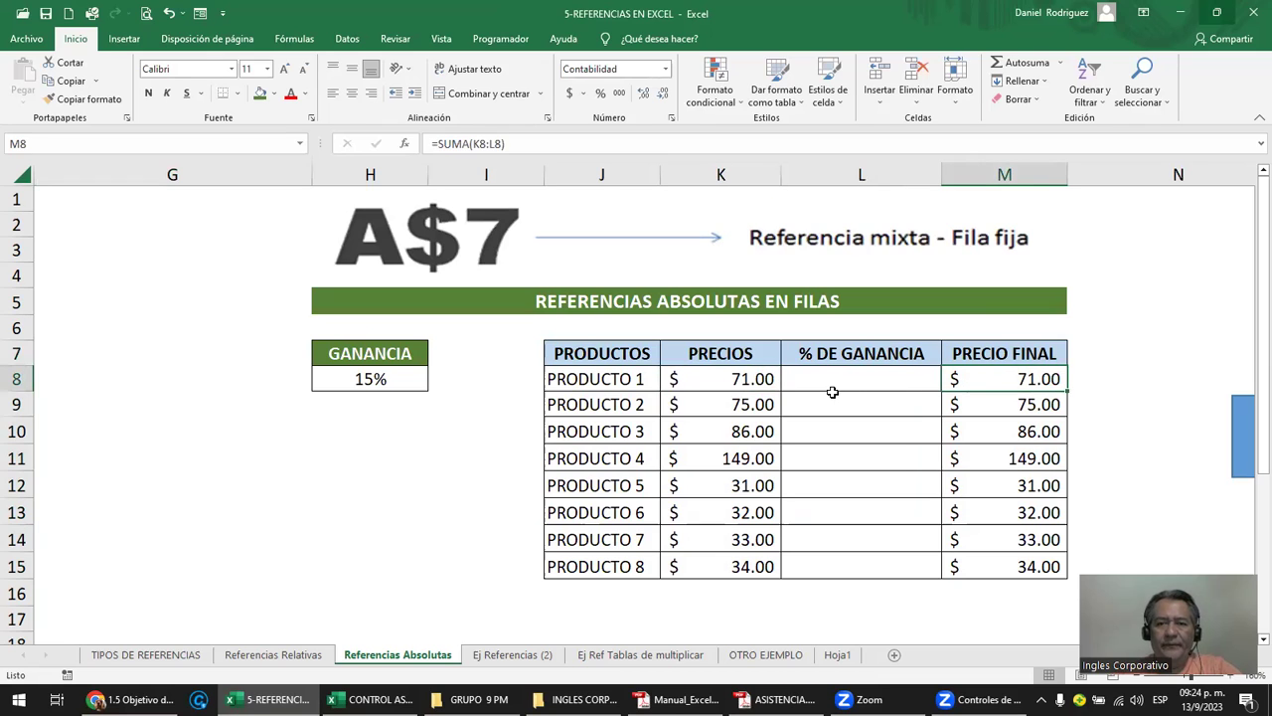
mouse_move(846, 379)
left_mouse_down()
mouse_move(840, 457)
mouse_move(857, 564)
left_mouse_up()
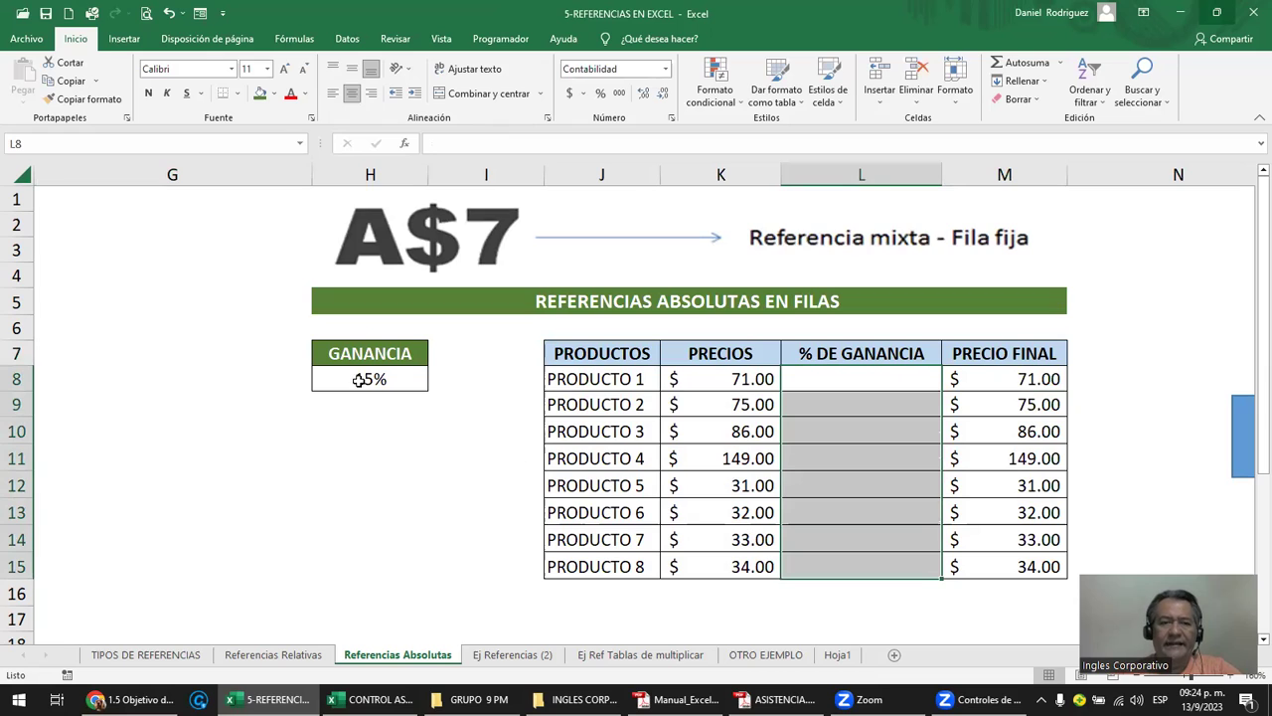
Change the GANANCIA rate in H8 from 15% to 25%.
left_click(412, 379)
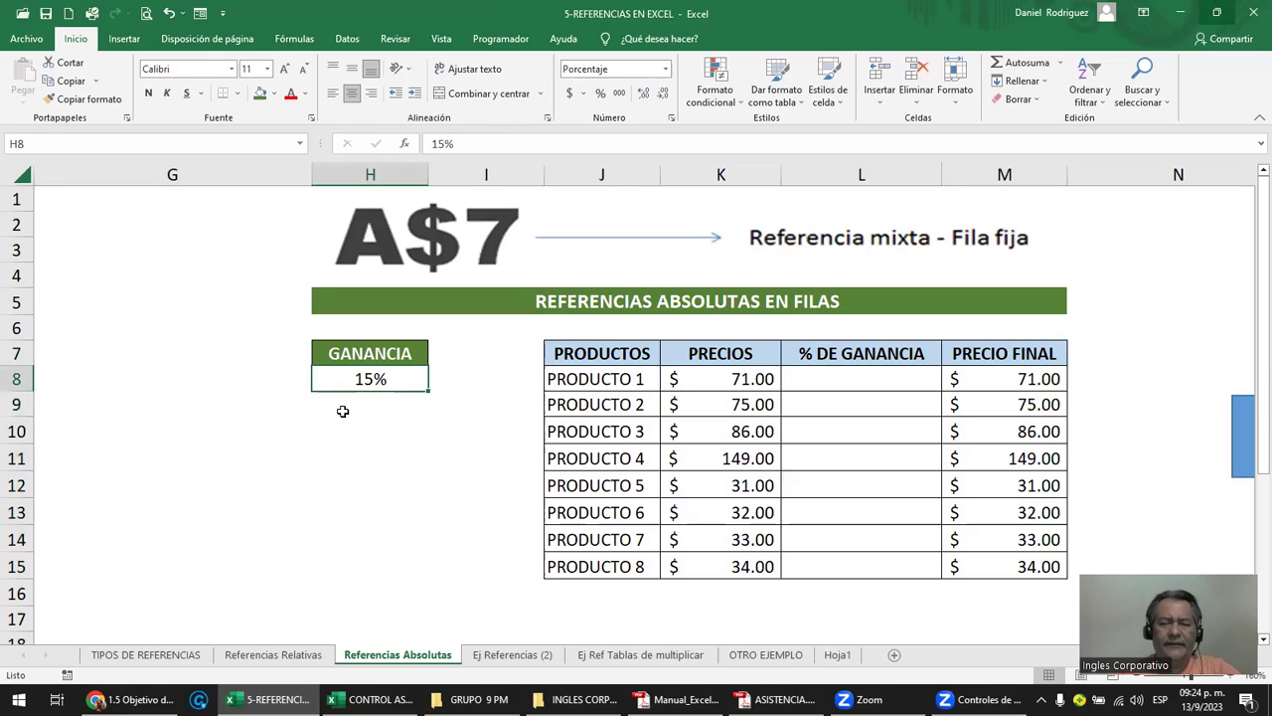
type("25%")
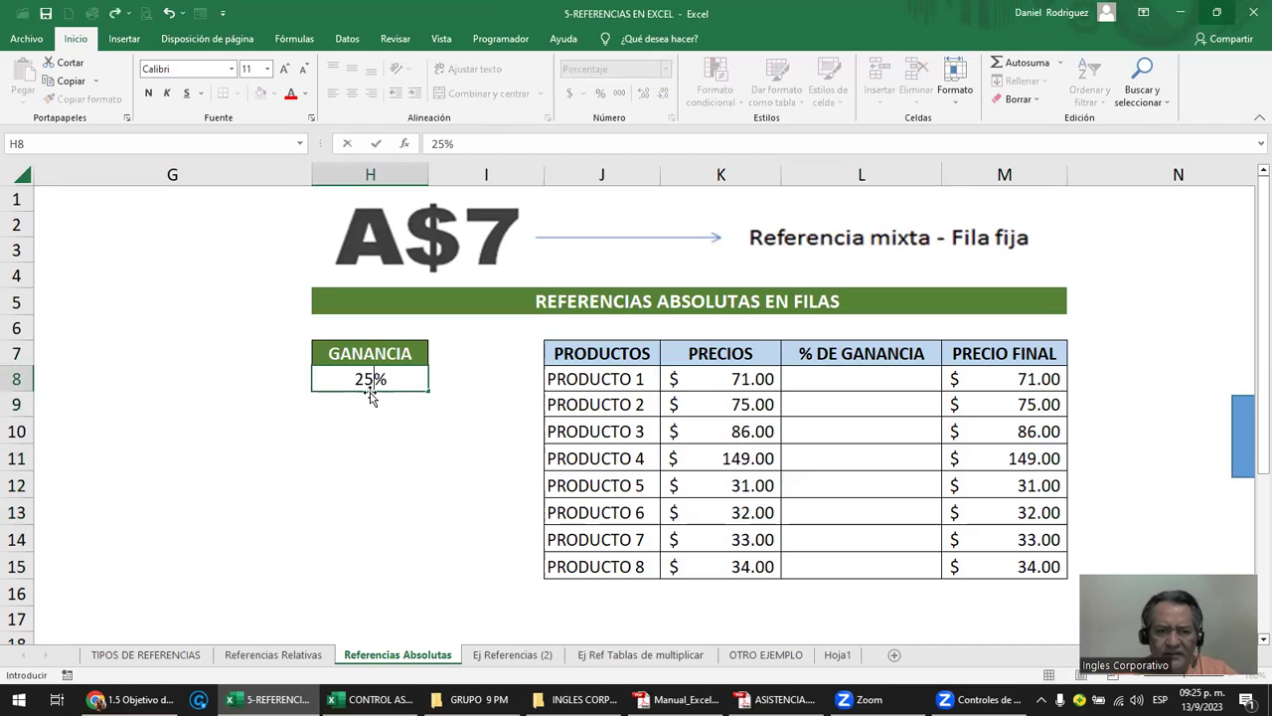
key("Return")
left_click(374, 379)
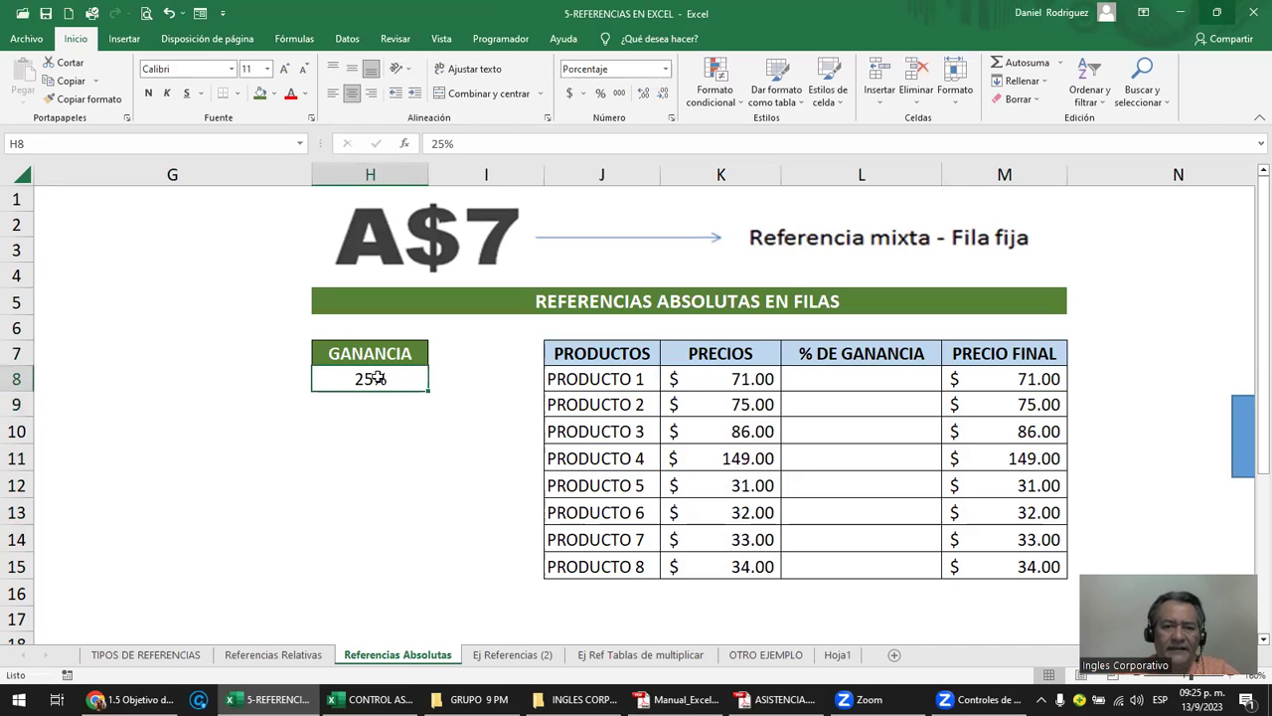
left_click(726, 378)
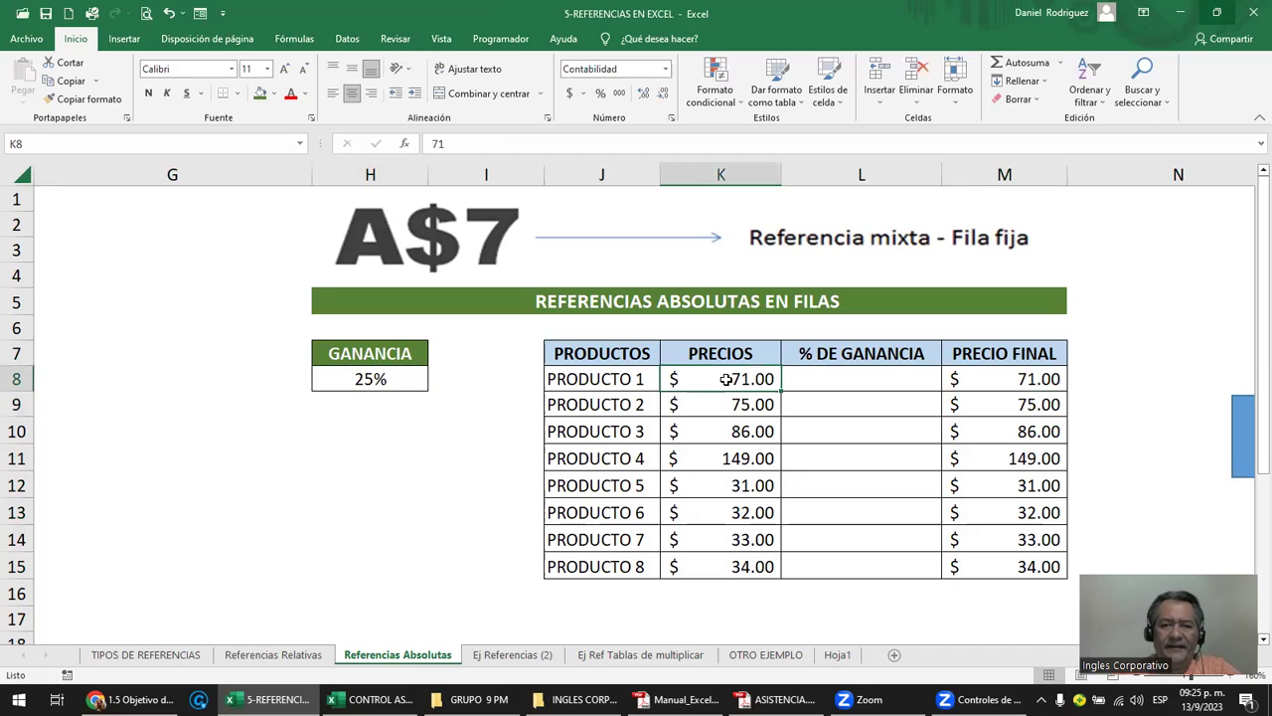
left_click(376, 376)
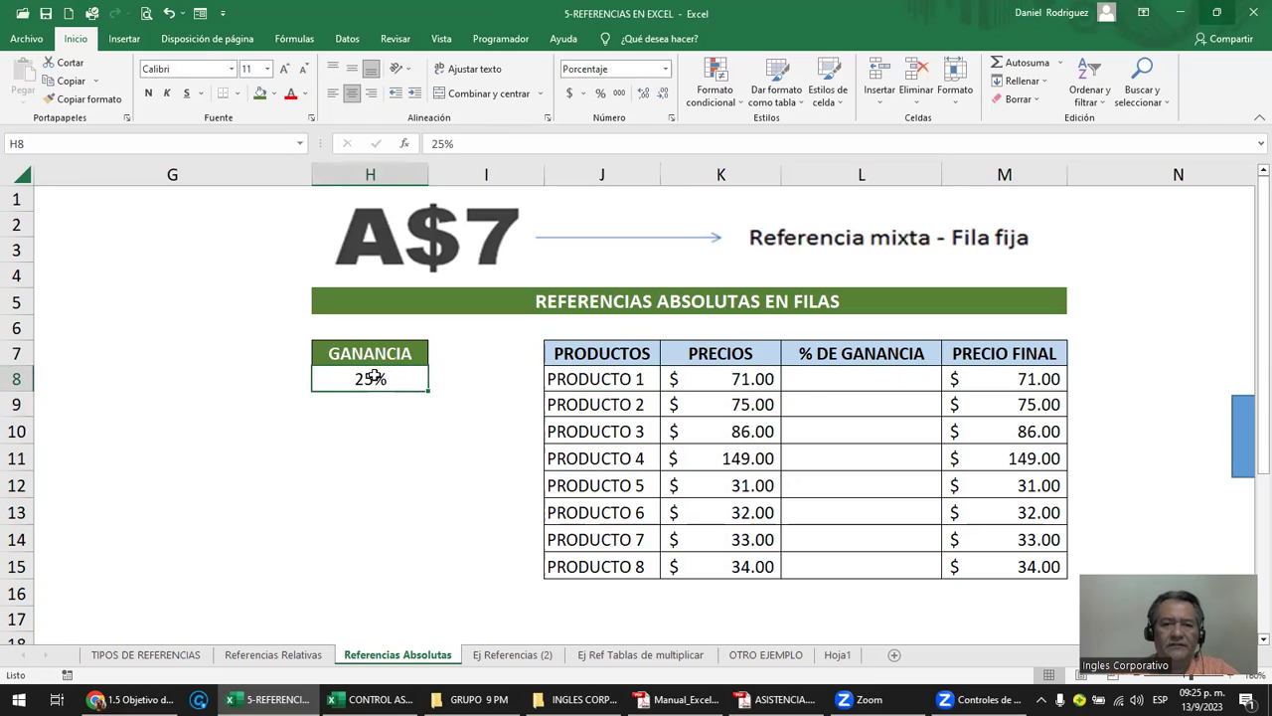
left_click(808, 379)
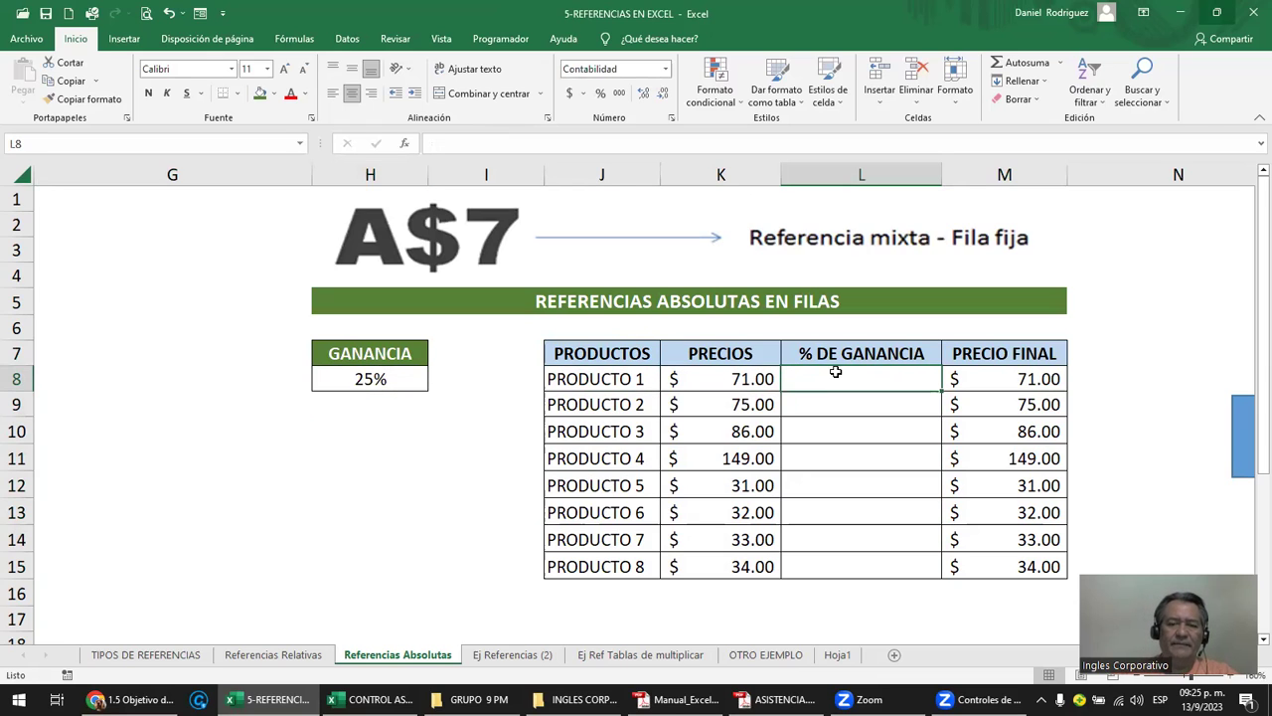
Enter =K8*H8 in L8 so PRODUCTO 1's % DE GANANCIA is 17.75.
type("=")
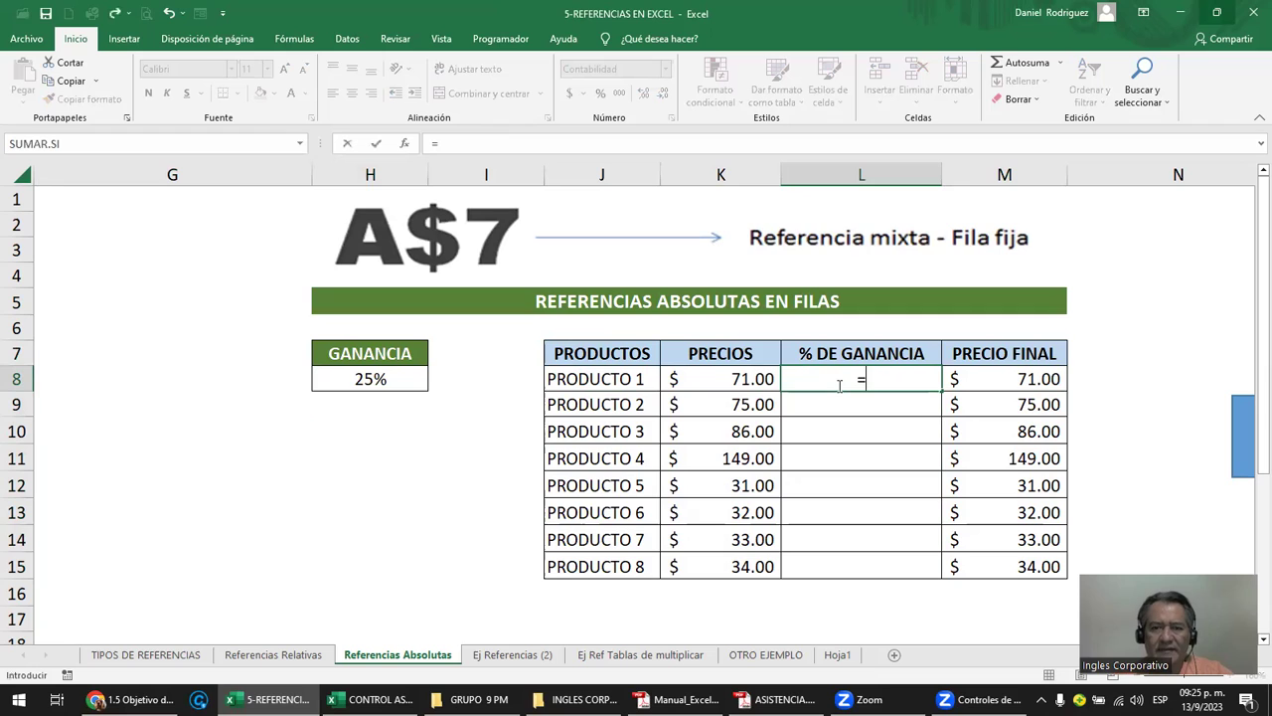
left_click(754, 383)
type("*")
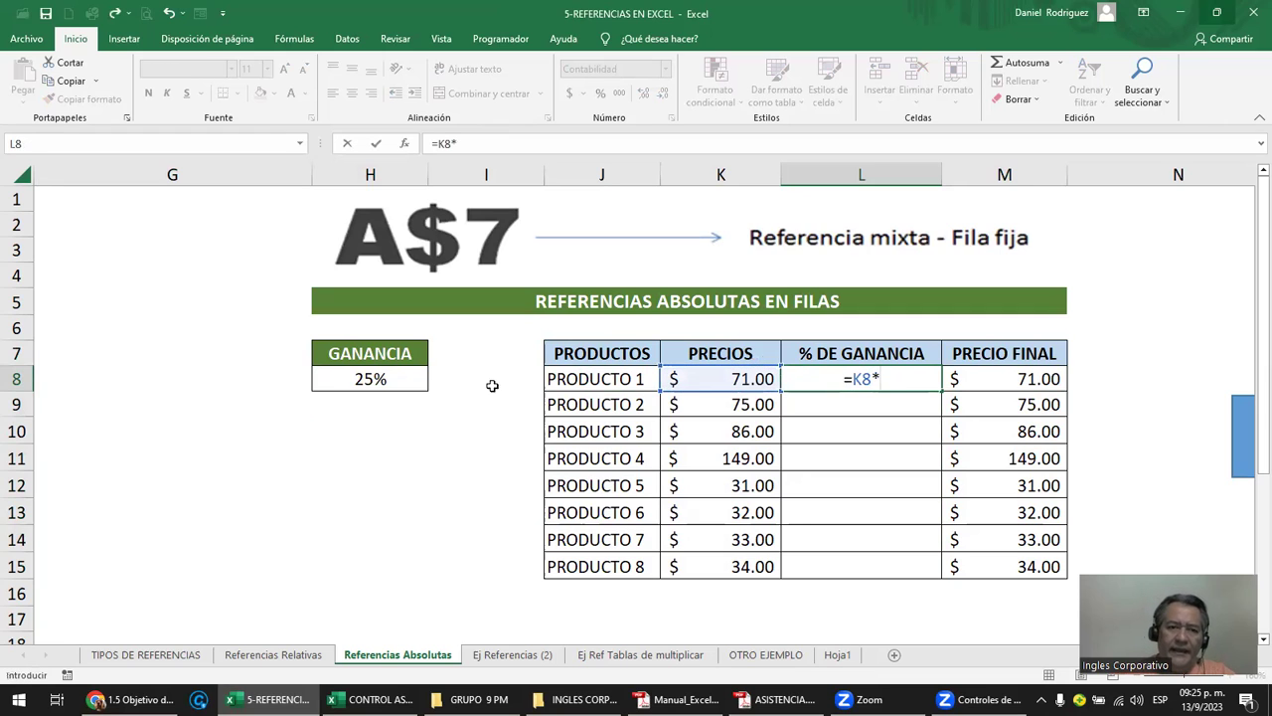
left_click(372, 380)
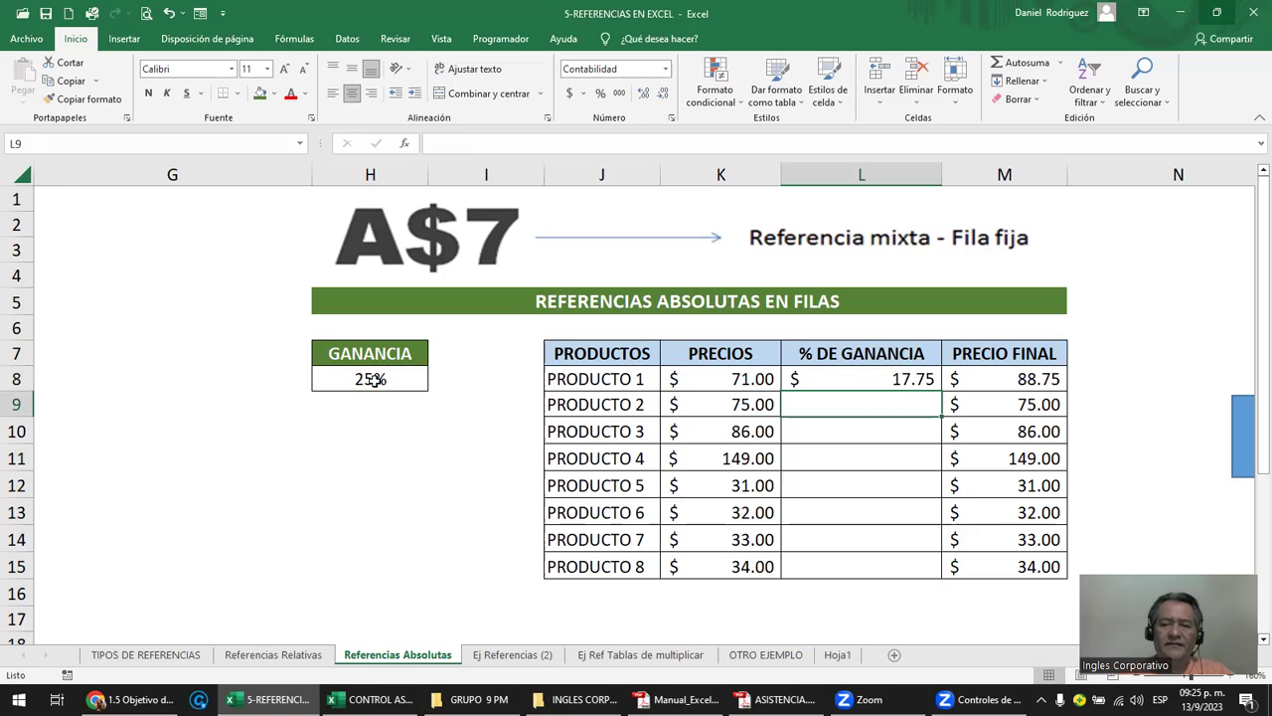
left_click(907, 380)
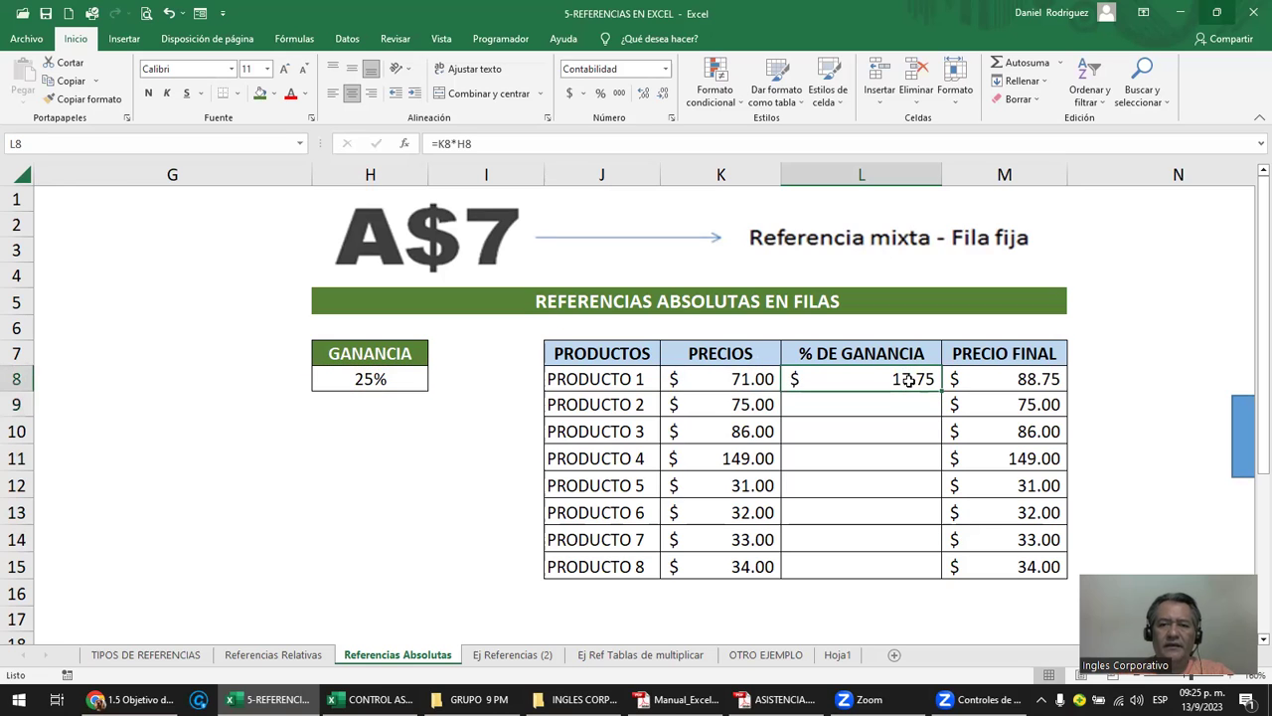
Re-enter M8's =SUMA(K8:L8) so PRODUCTO 1's PRECIO FINAL shows 88.75.
left_click(994, 379)
key("alt+equal")
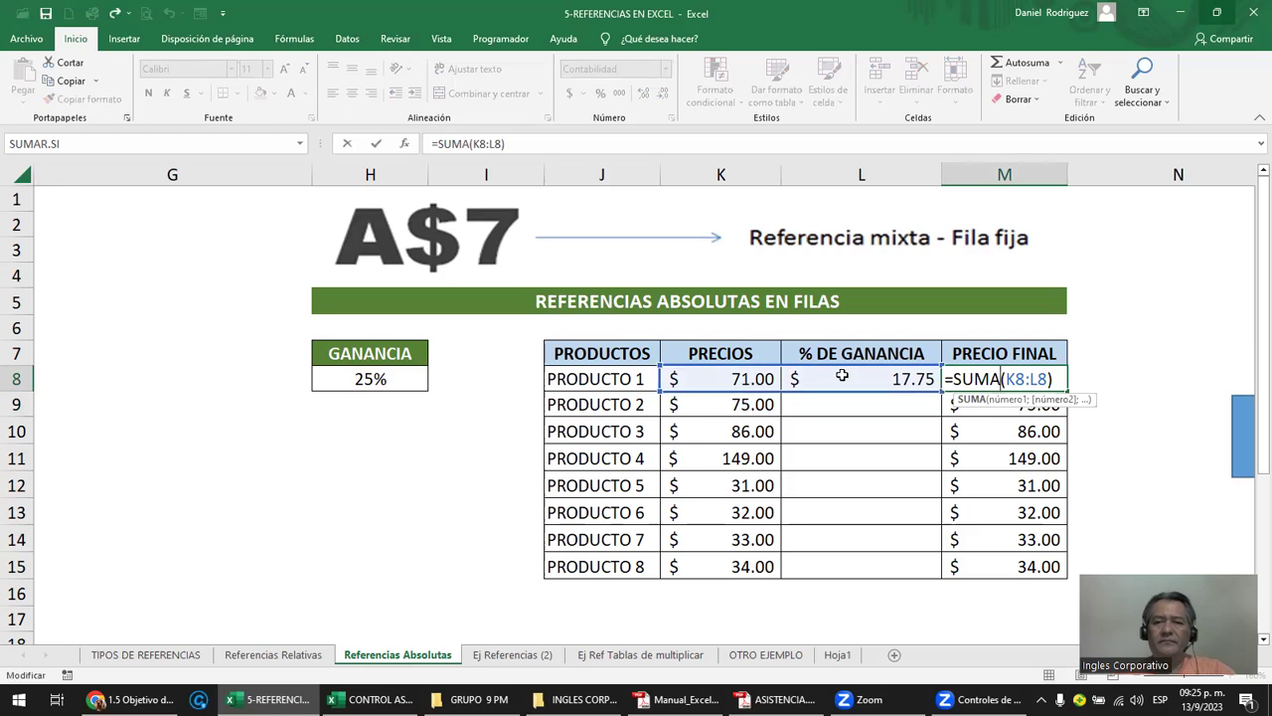
key("Return")
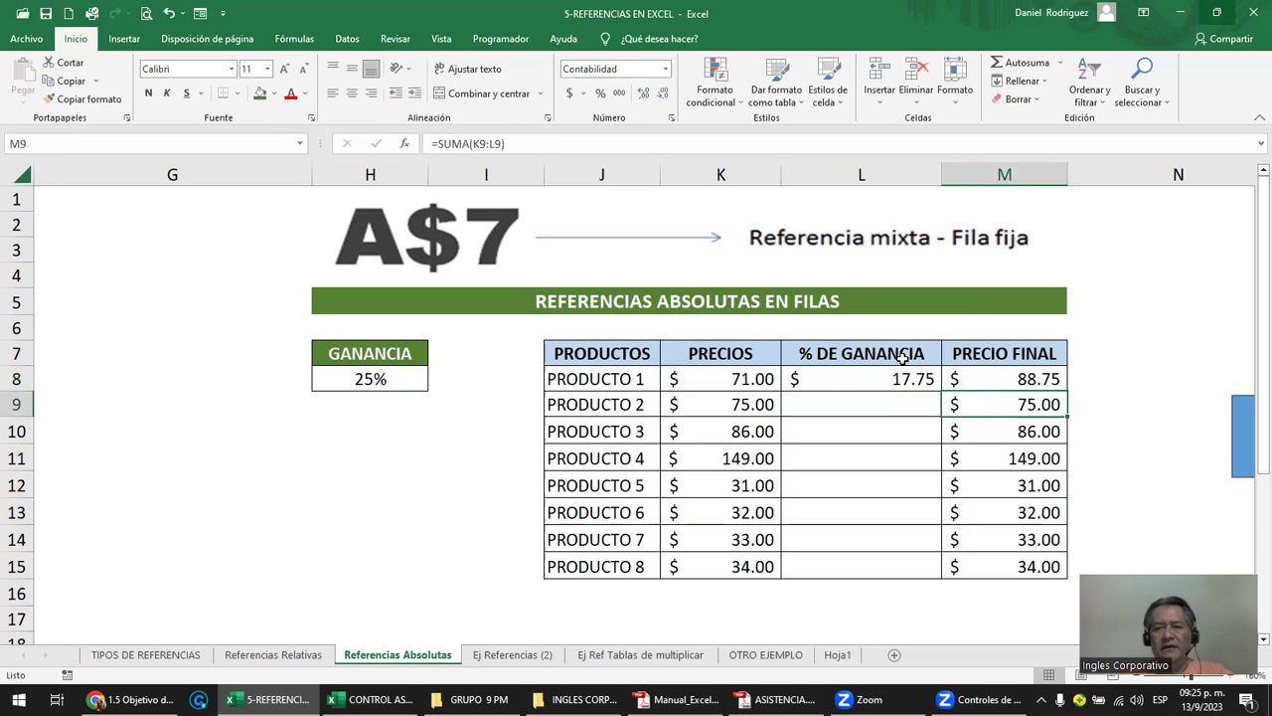
left_click(1018, 380)
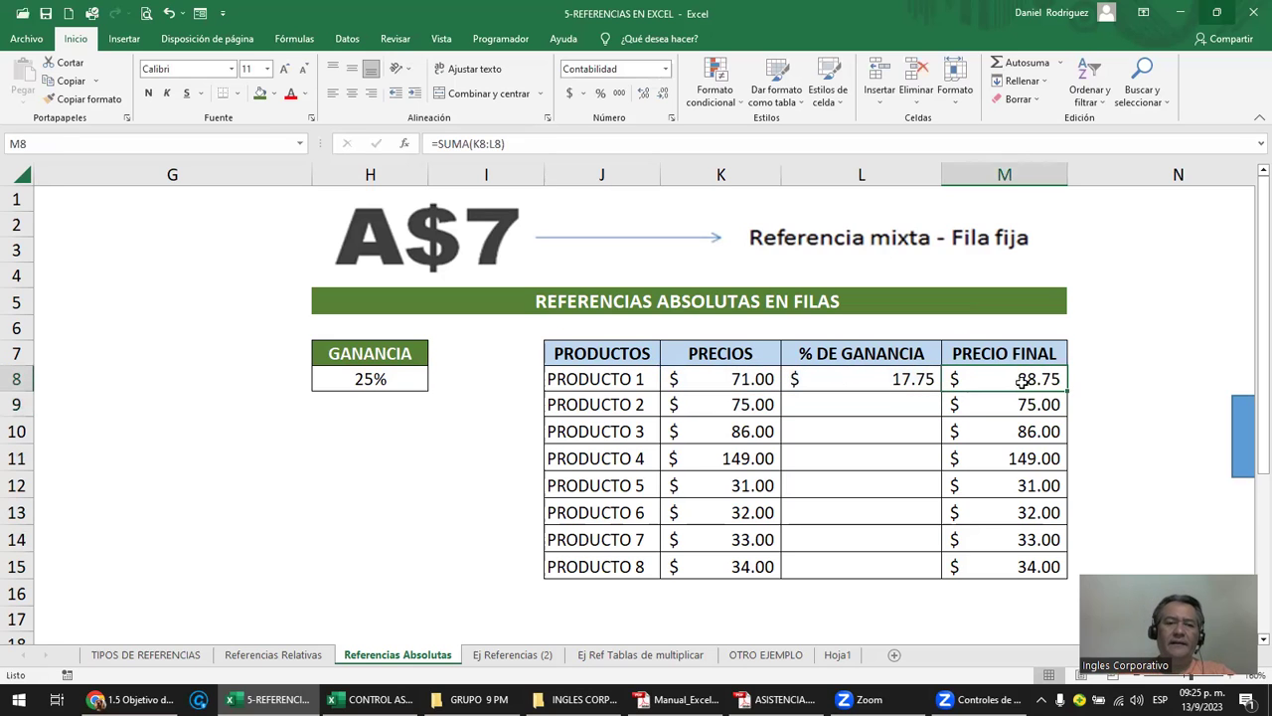
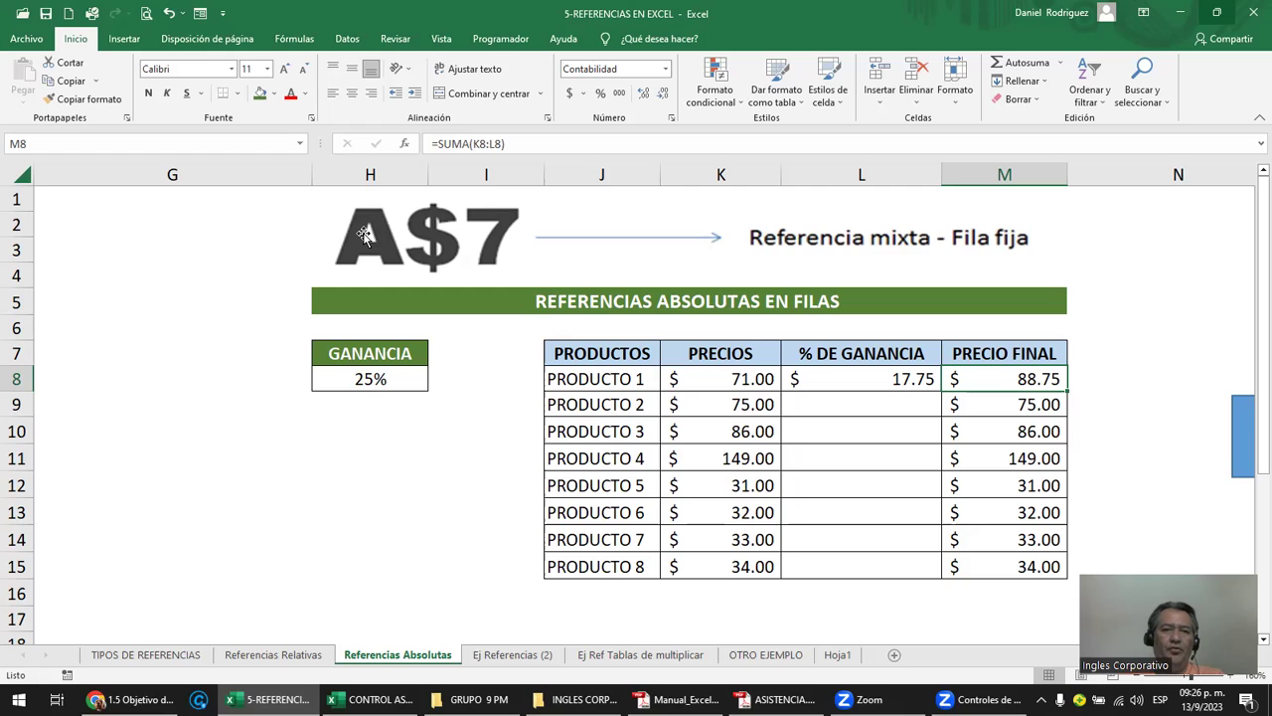
Review the 25% rate in H8 and open L8's profit formula =K8*H8.
left_click(366, 380)
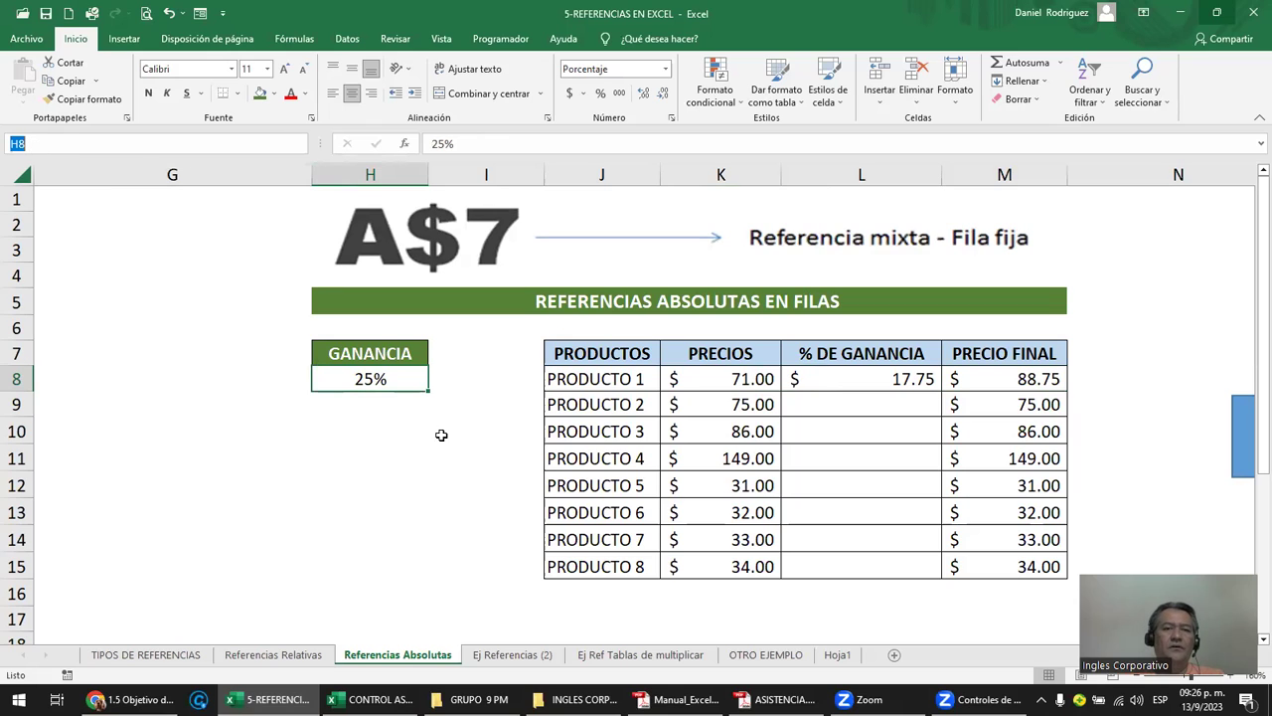
left_click(411, 430)
left_click(387, 378)
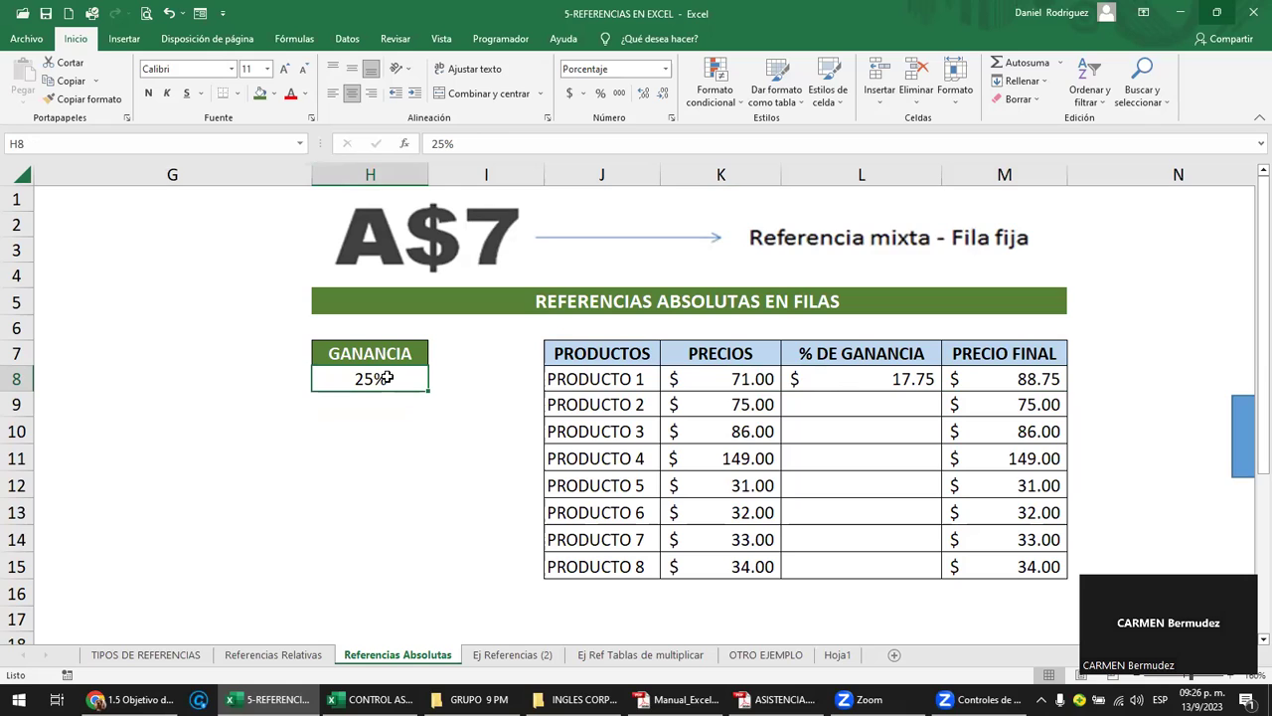
left_click(368, 173)
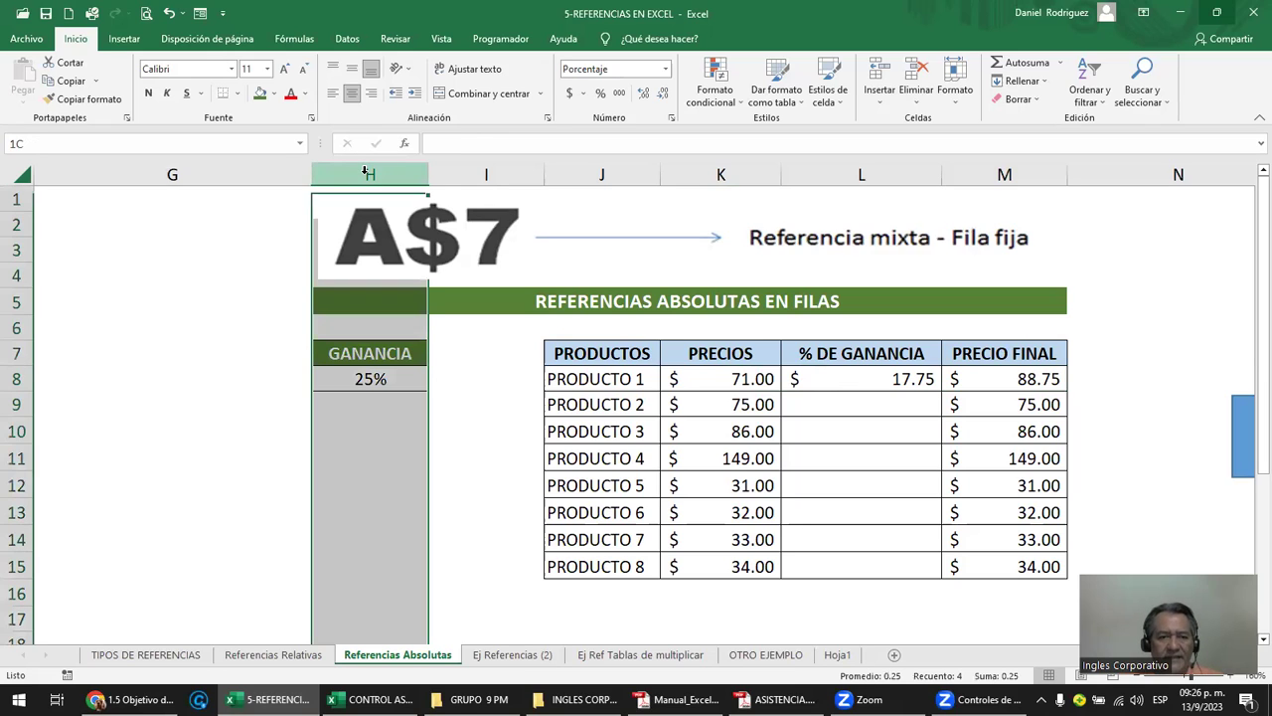
left_click(15, 379)
left_click(381, 381)
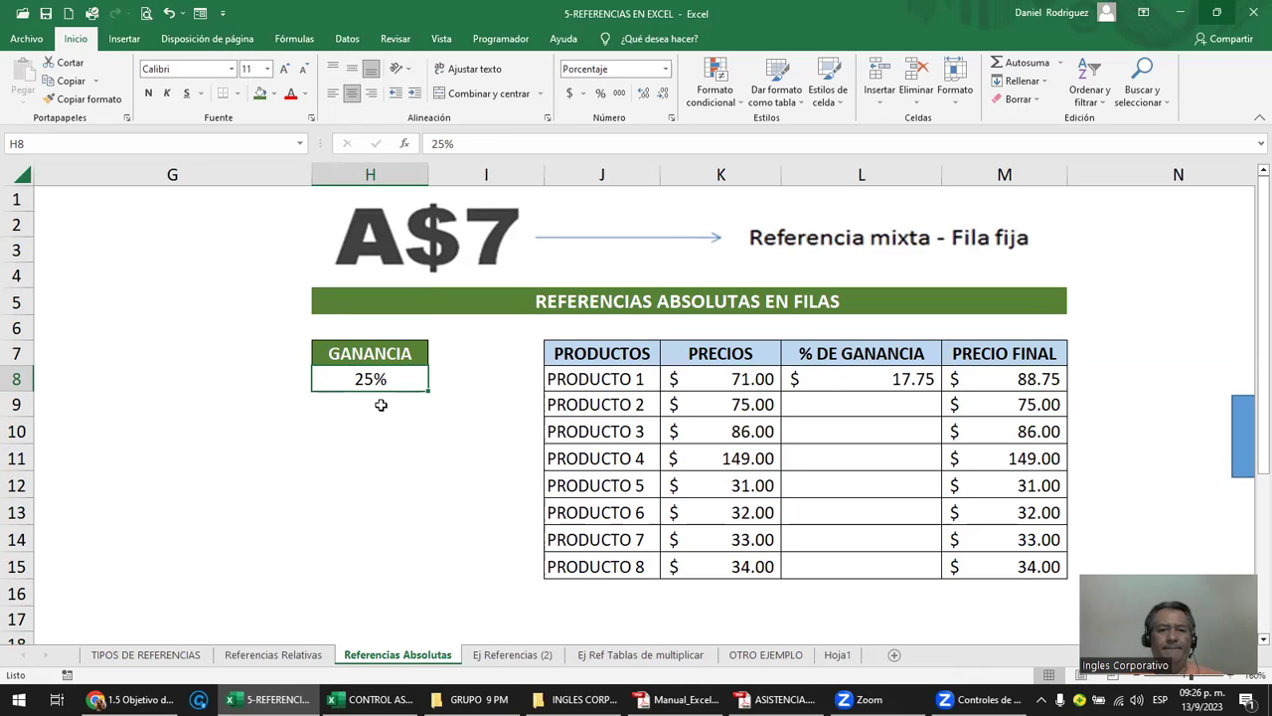
double_click(917, 378)
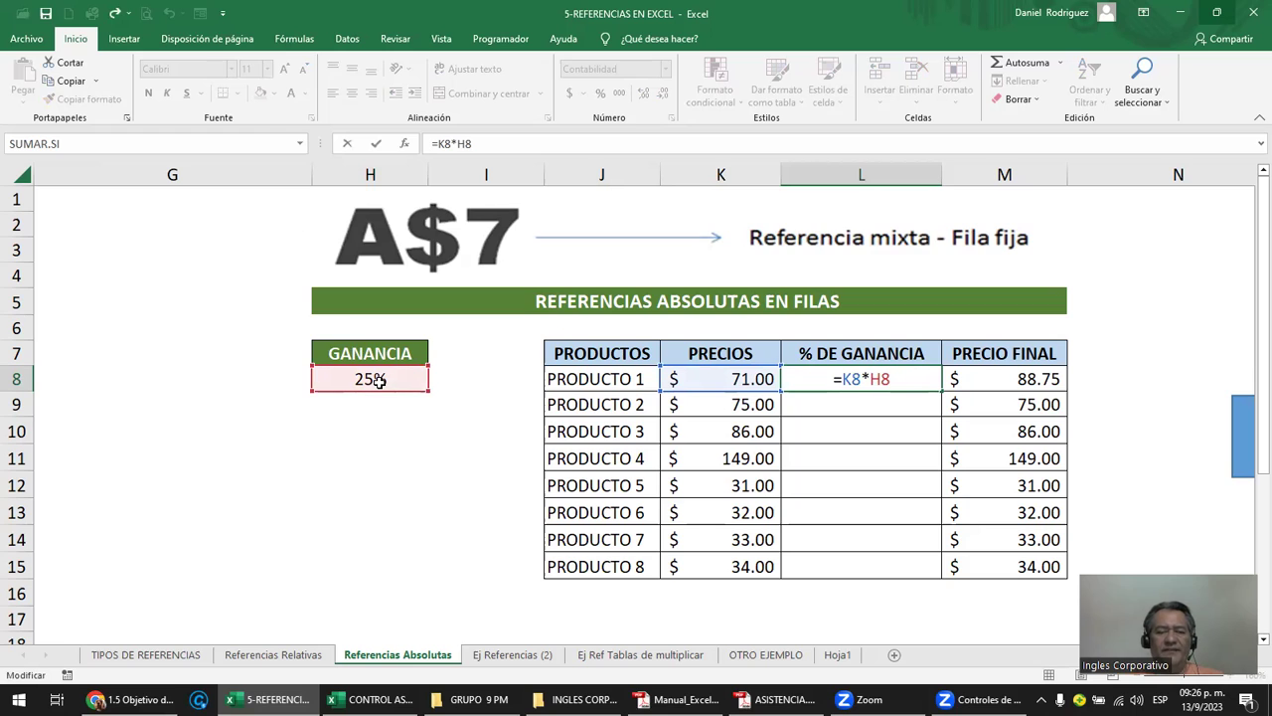
Commit L8's formula, fill it down to L15, and inspect L9's copied formula.
key("ctrl+Return")
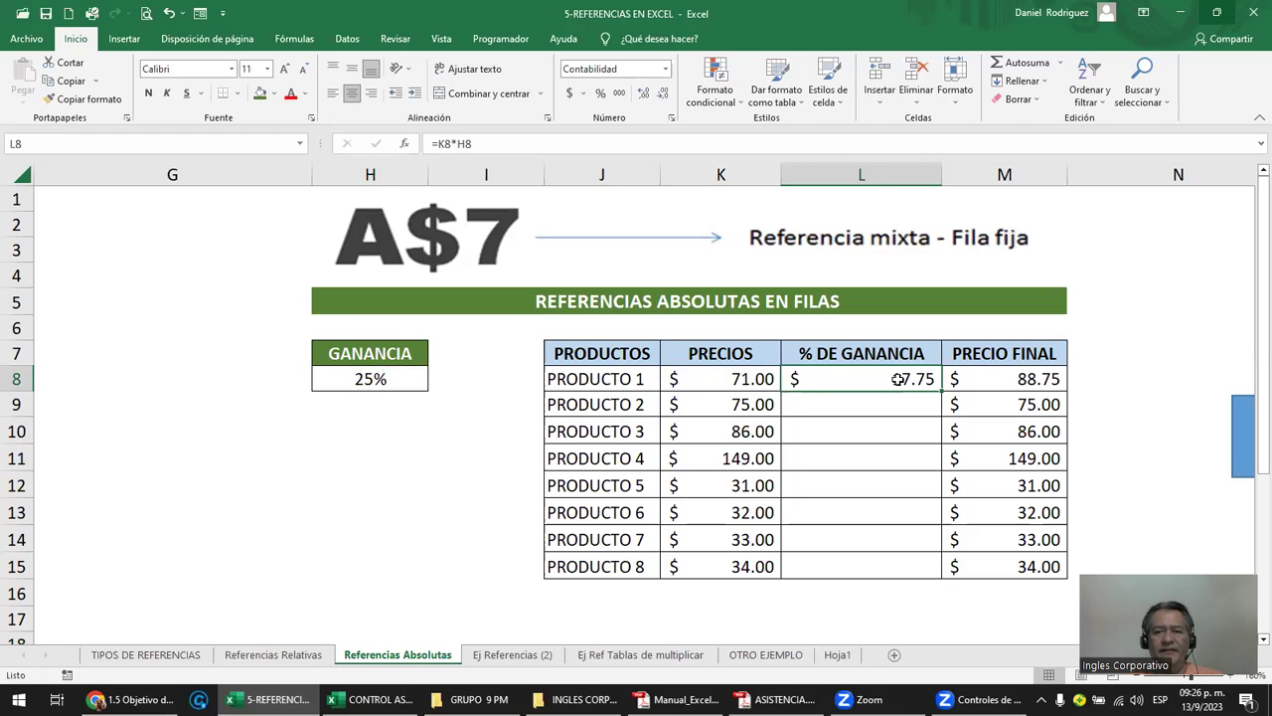
double_click(938, 391)
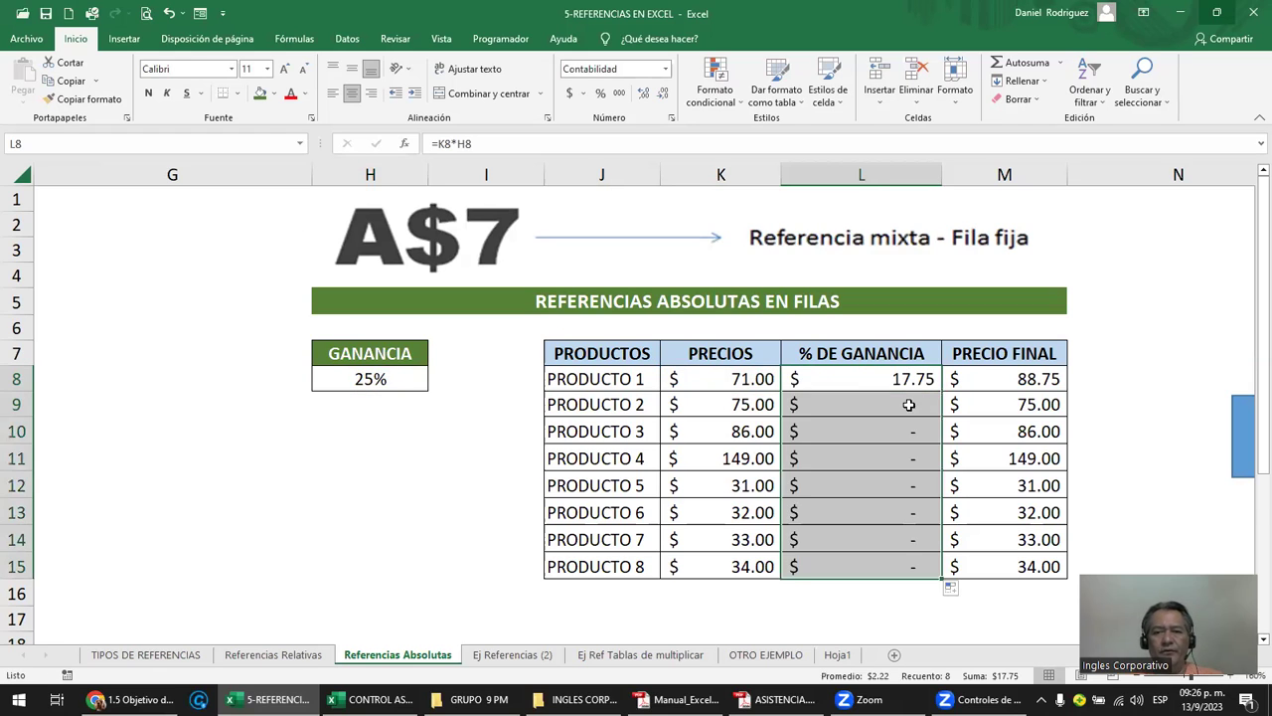
left_click(909, 404)
double_click(883, 403)
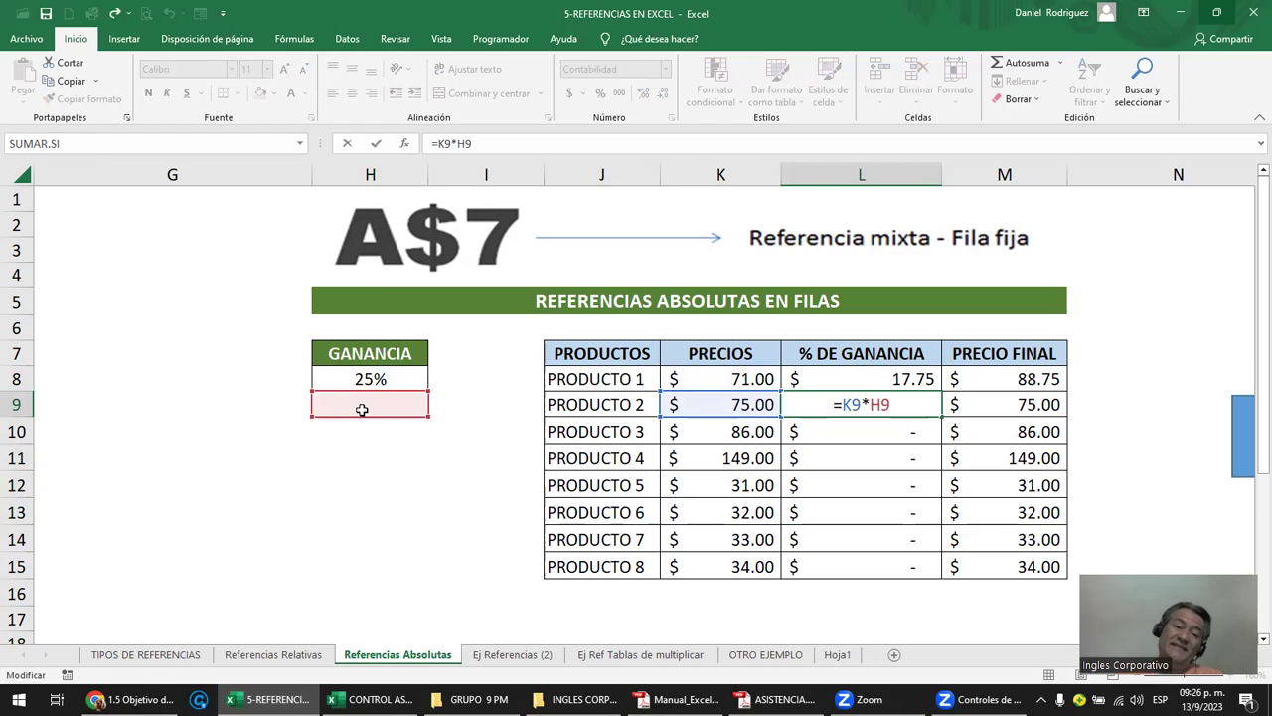
key("Return")
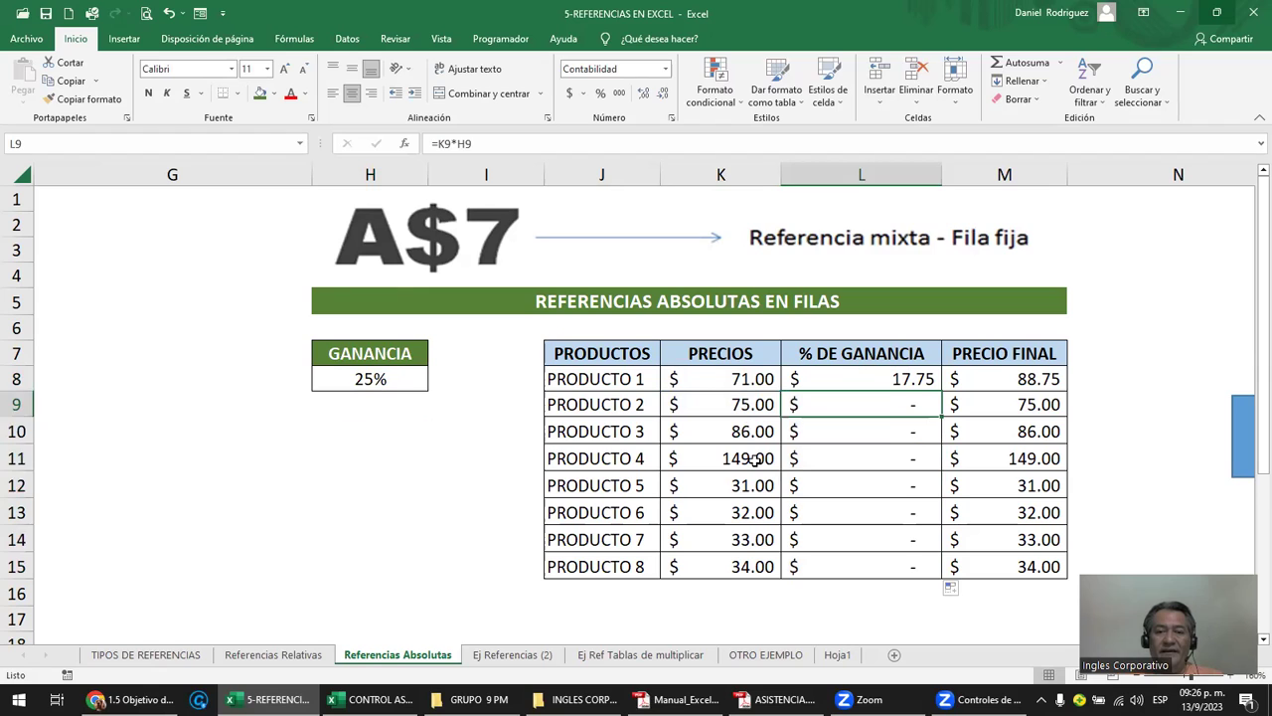
Inspect L11, L12 and L13's formulas, which point to empty H cells.
left_click(756, 461)
double_click(756, 460)
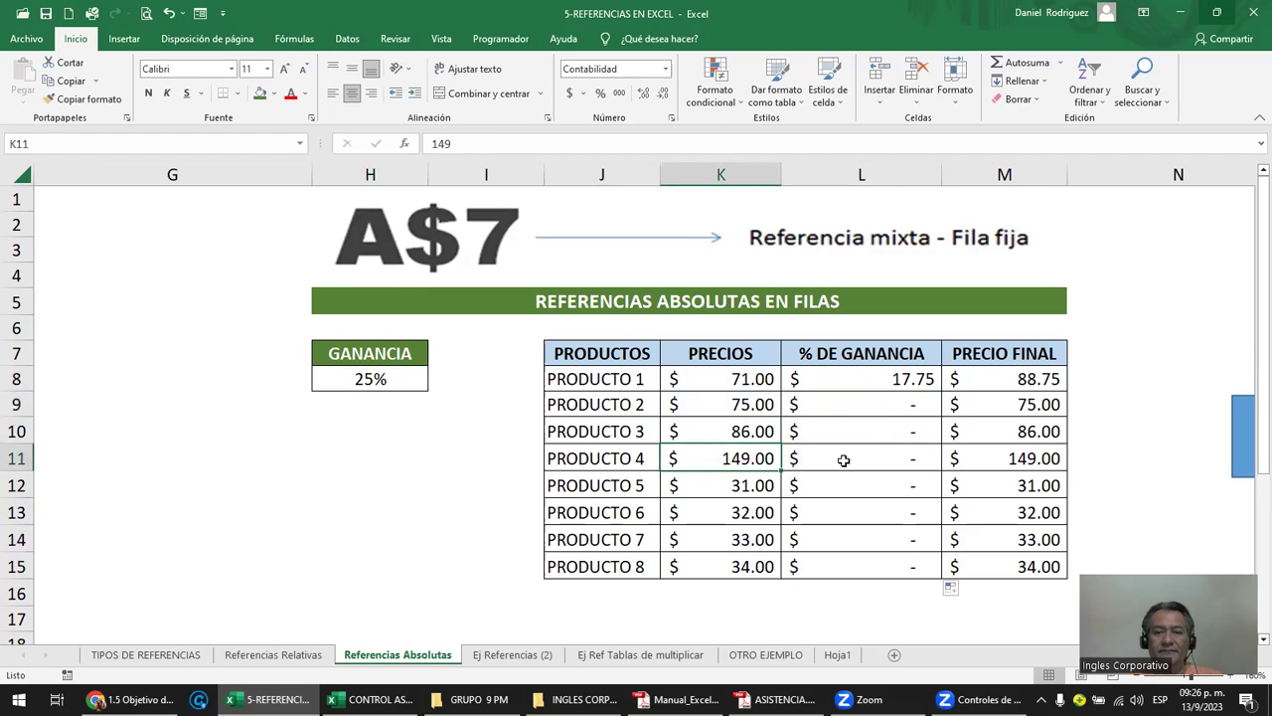
double_click(843, 460)
key("Escape")
double_click(845, 484)
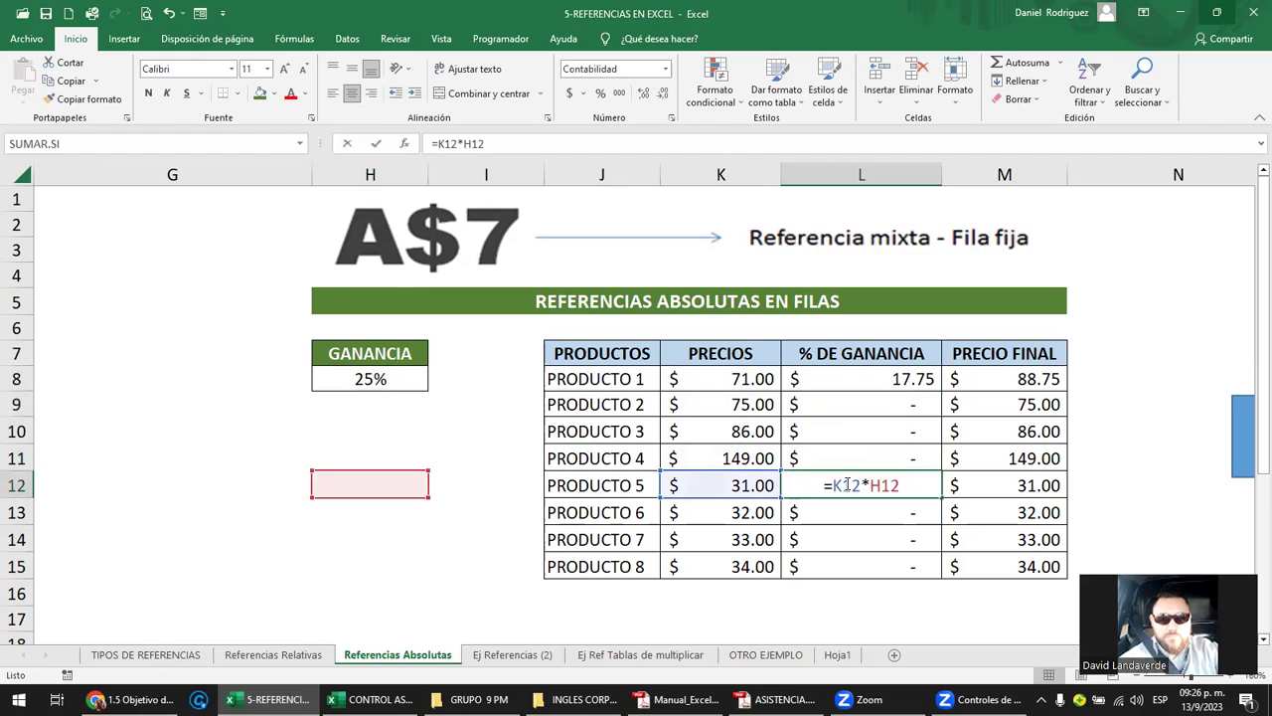
key("Escape")
double_click(860, 514)
key("Escape")
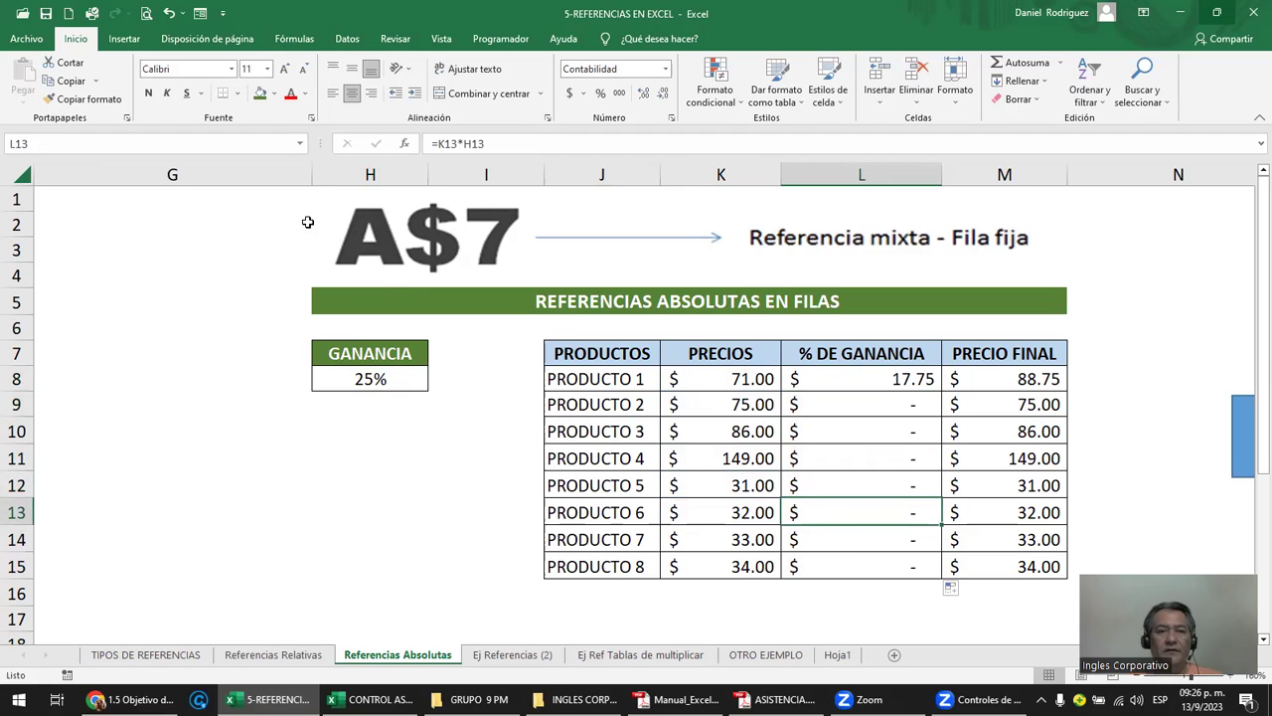
left_click(124, 38)
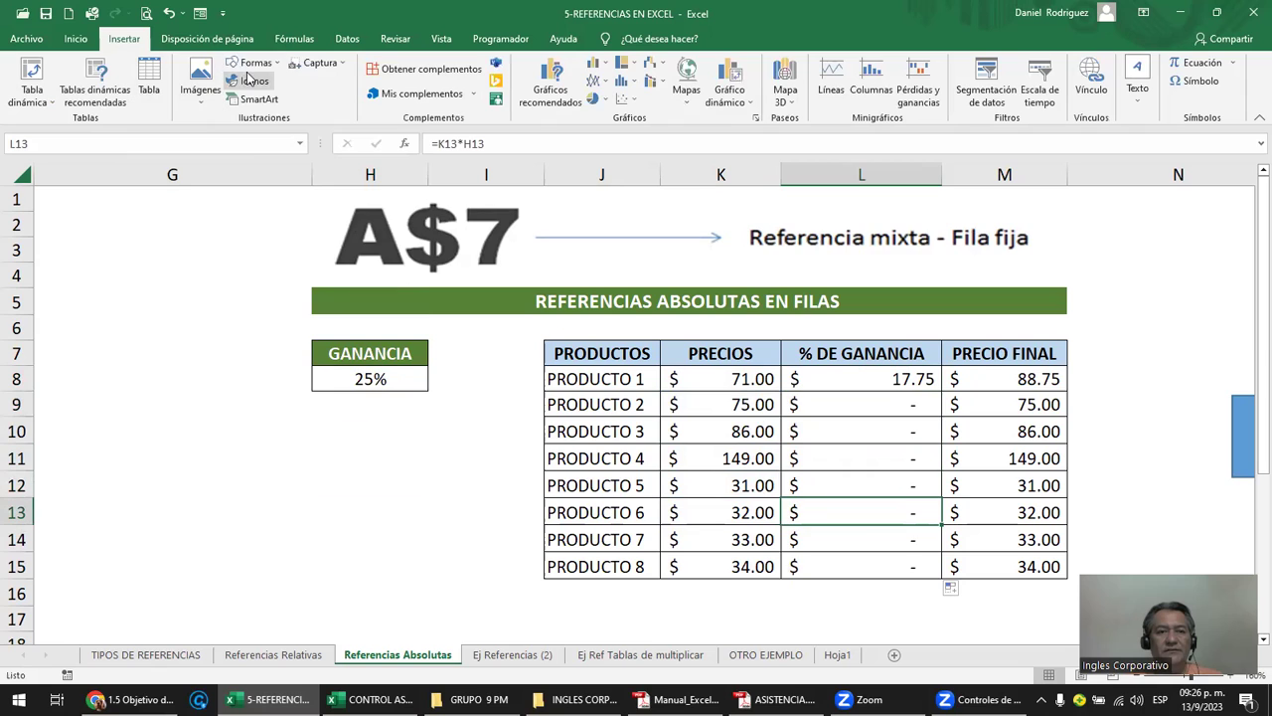
Draw a downward arrow shape along the PRECIOS column from row 8 to row 15.
left_click(253, 63)
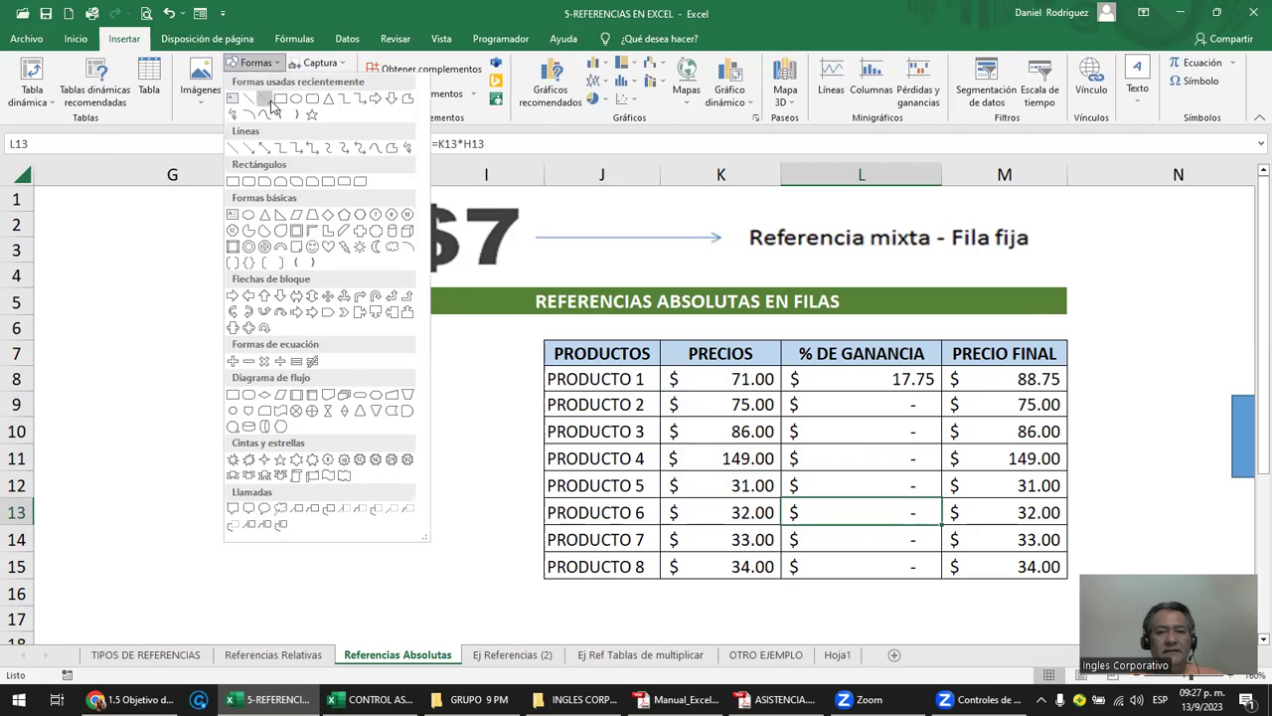
left_click(268, 99)
left_click_drag(701, 378, 703, 565)
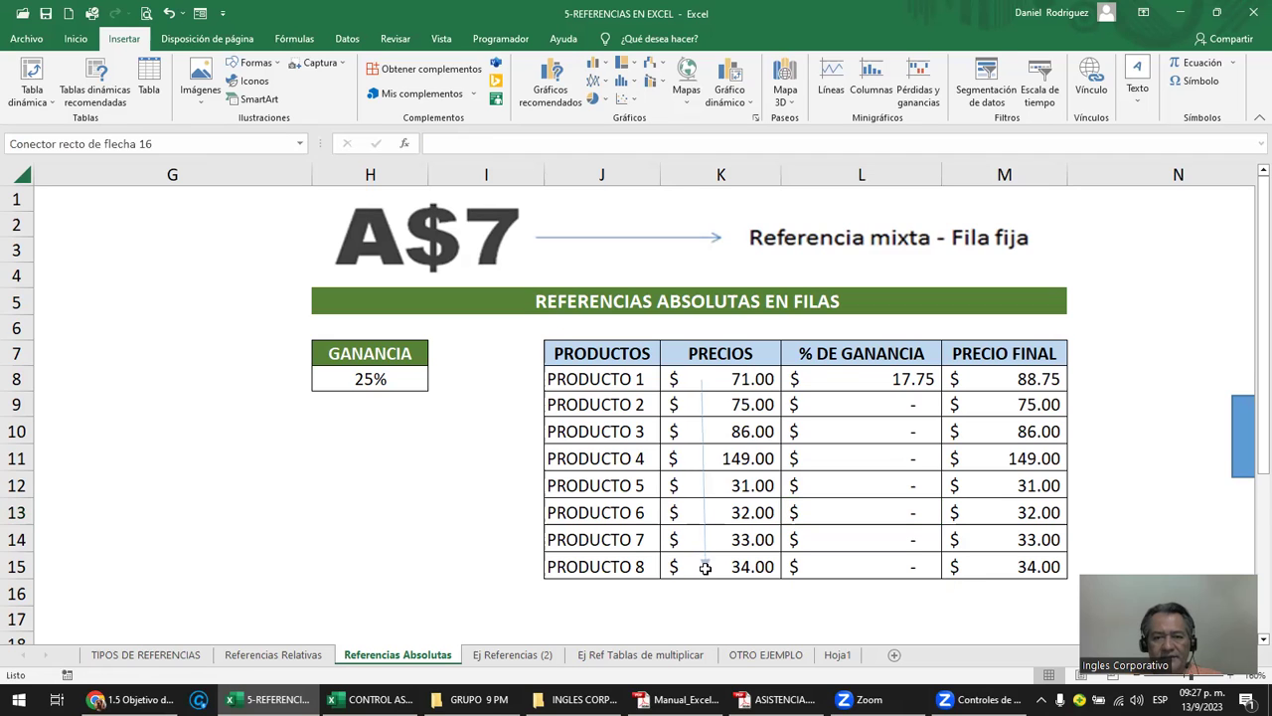
left_click(701, 620)
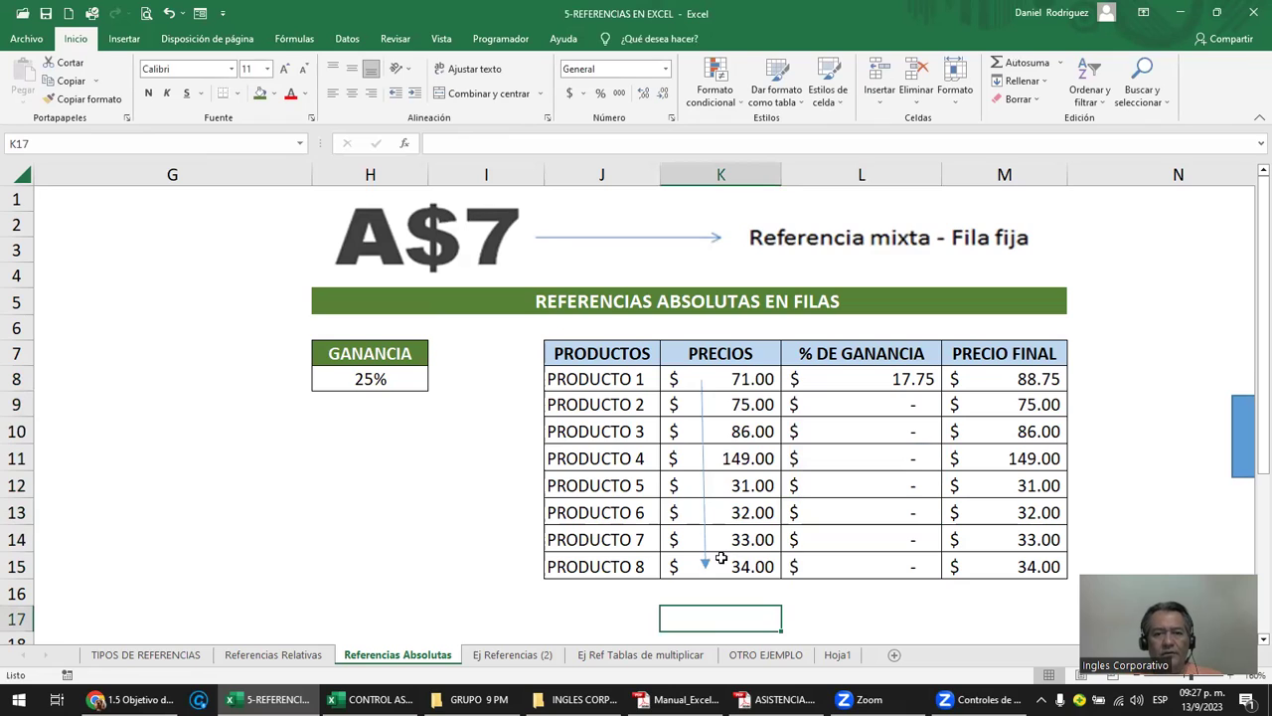
left_click(705, 565)
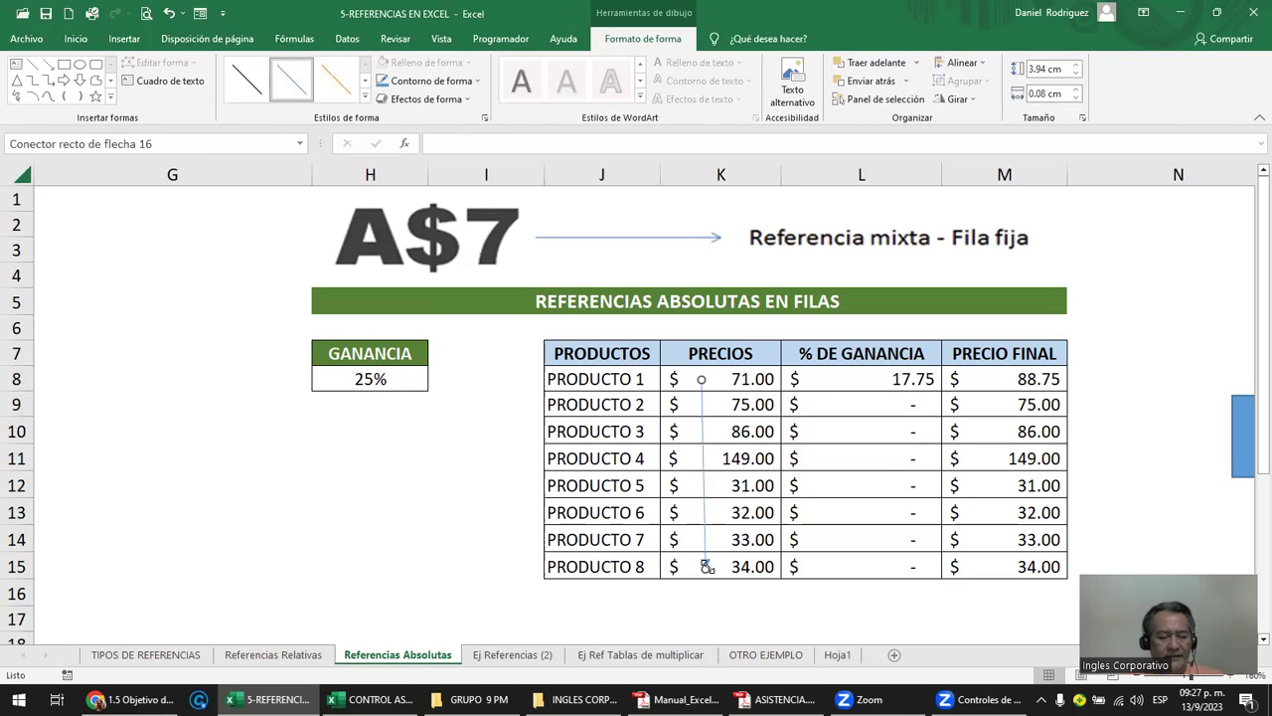
Duplicate the arrow and place the copy under the 25% rate cell H8.
key("ctrl+c")
key("ctrl+v")
left_click_drag(502, 532, 367, 525)
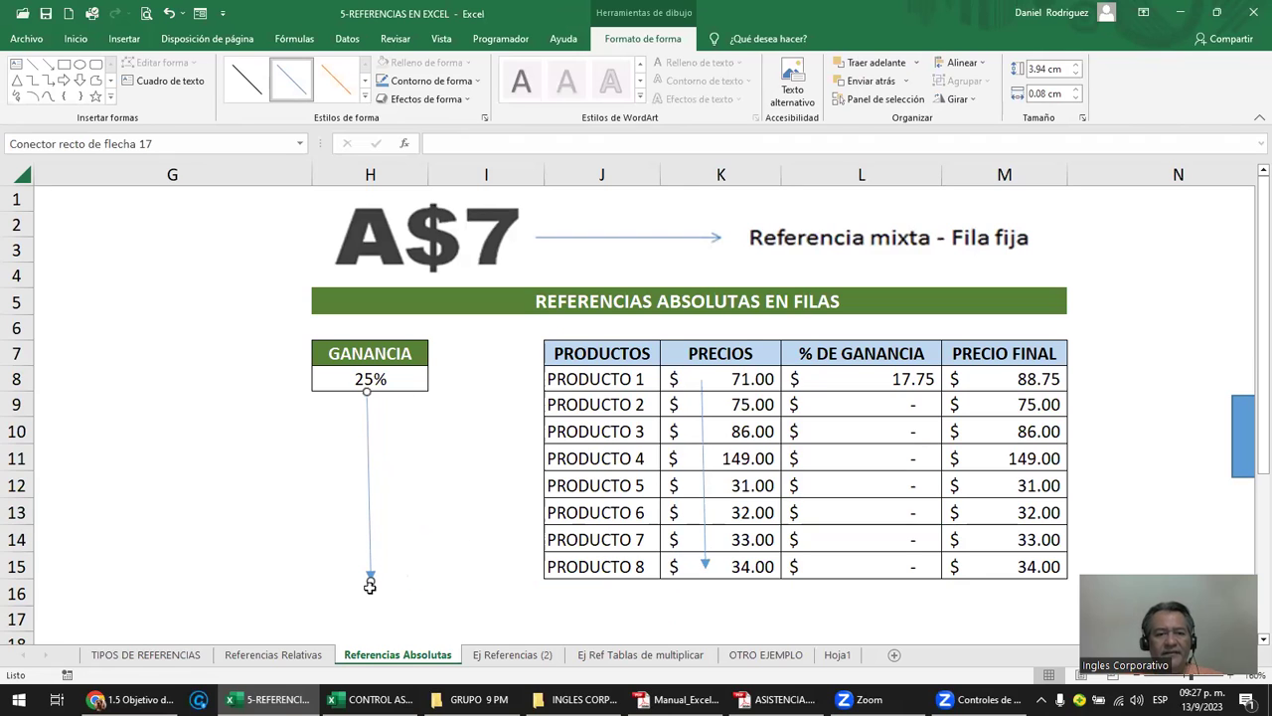
double_click(888, 405)
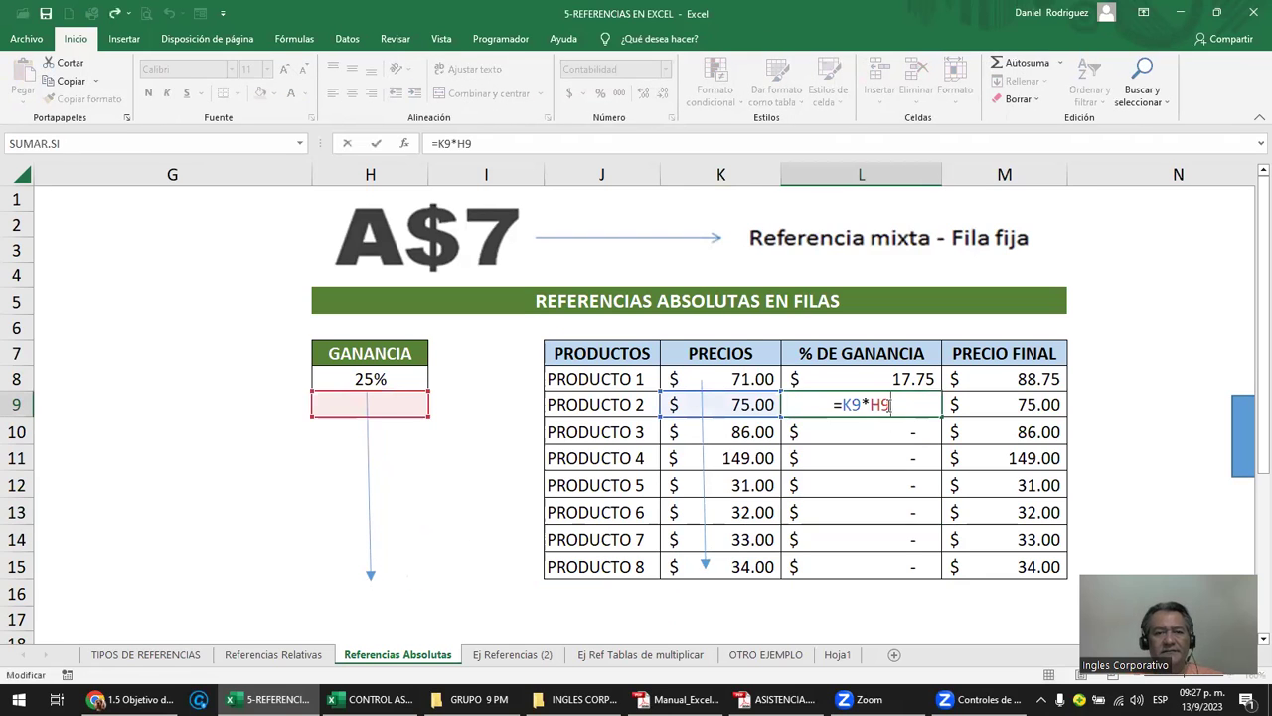
Compare the shifting references in the L8, L9 and L10 profit formulas.
key("Escape")
double_click(888, 374)
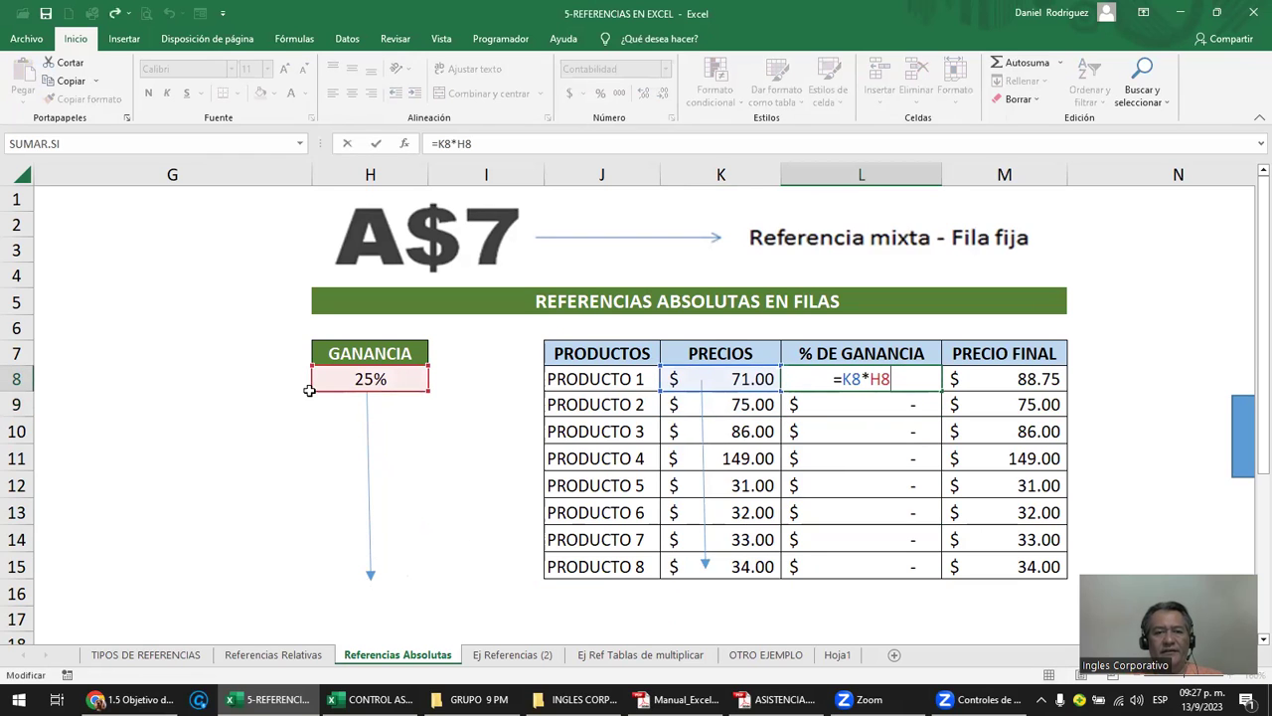
key("Return")
double_click(880, 404)
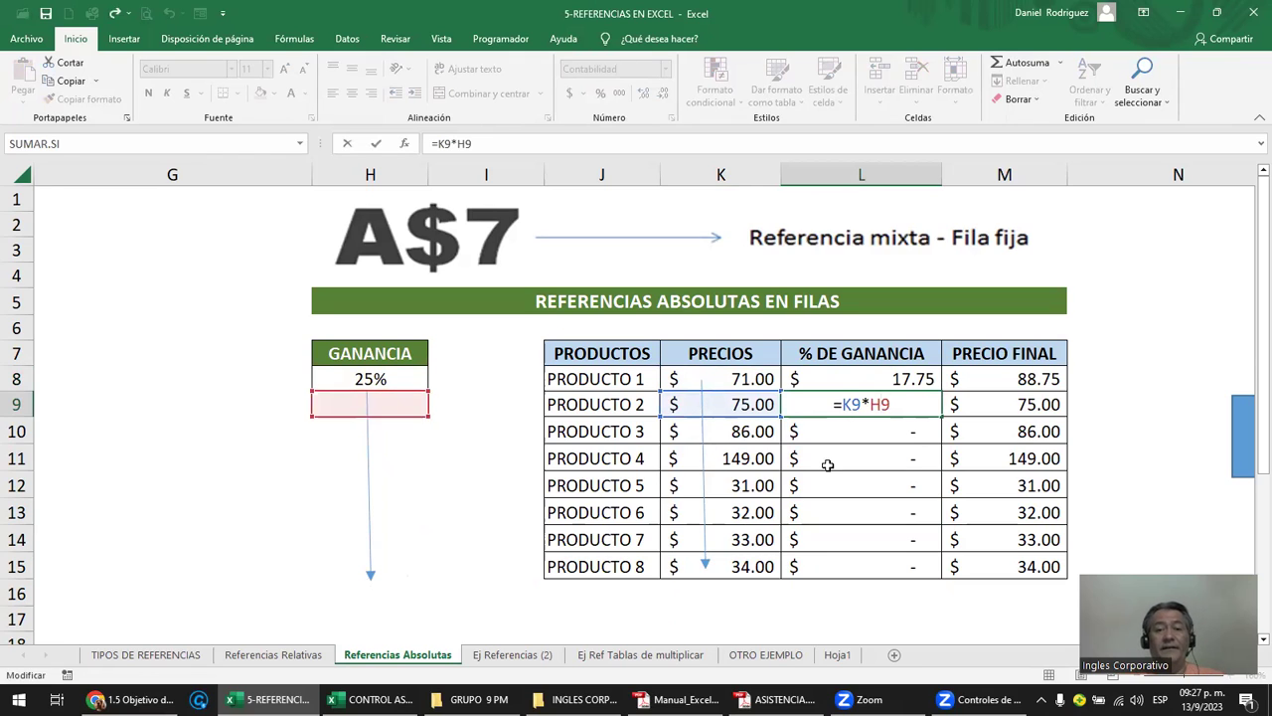
key("ctrl+Return")
double_click(911, 430)
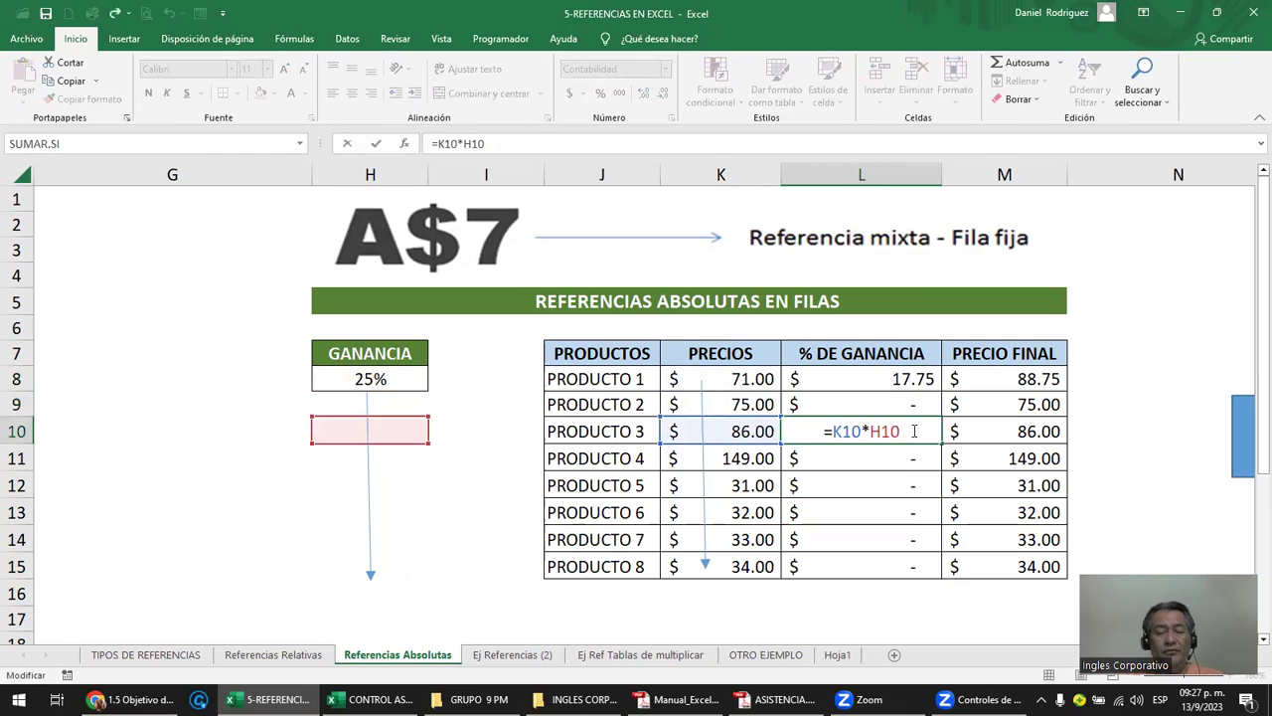
left_click_drag(833, 430, 907, 426)
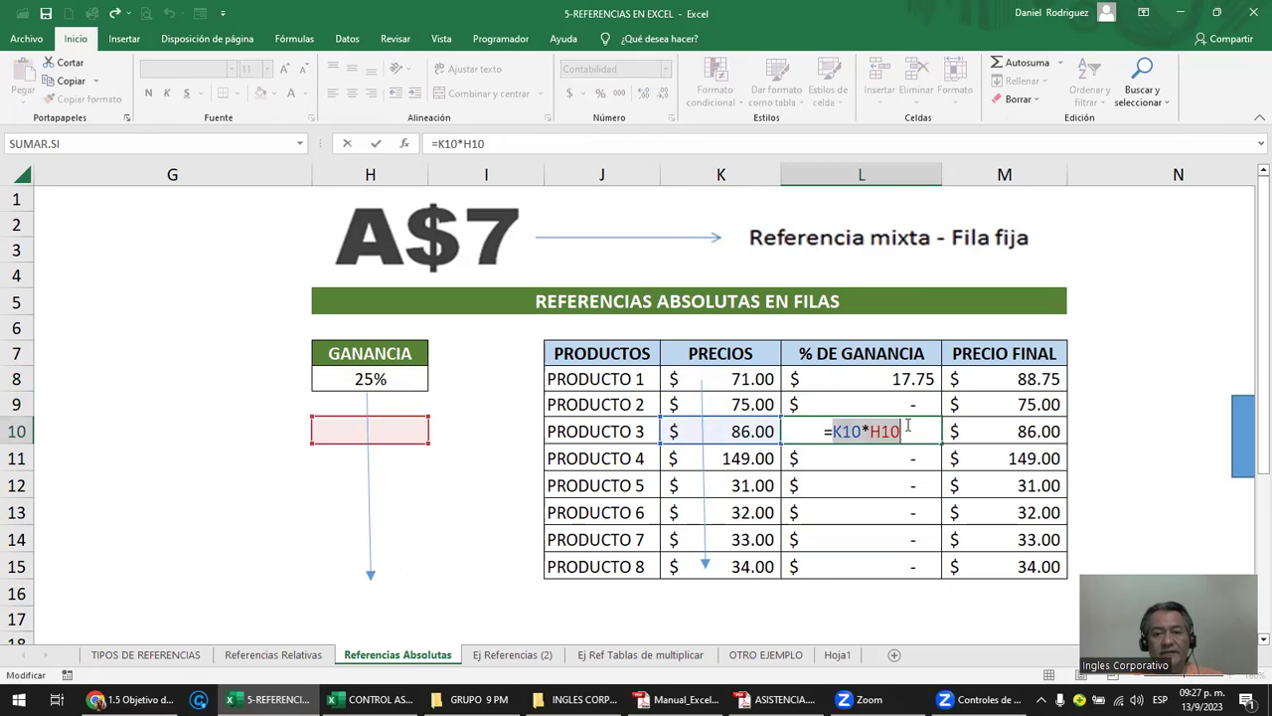
key("Escape")
double_click(908, 403)
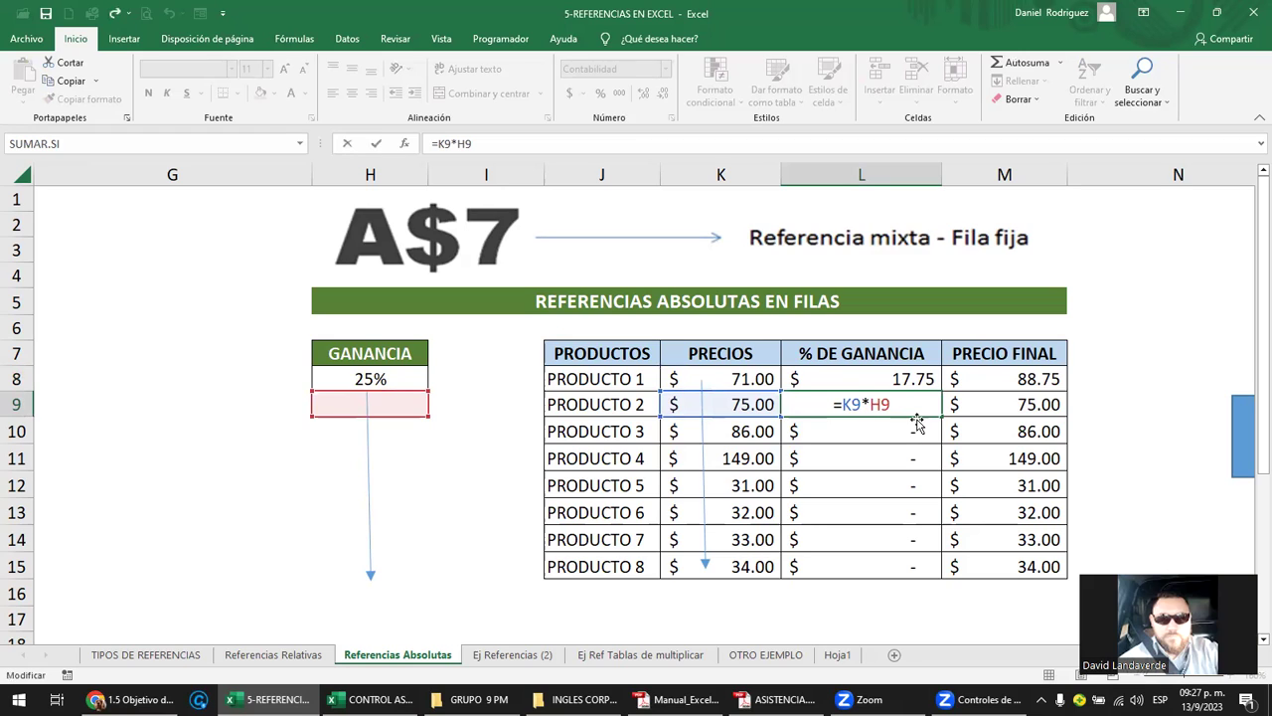
Edit L8's formula to =K8*H$8, locking the rate to row 8.
left_click(873, 378)
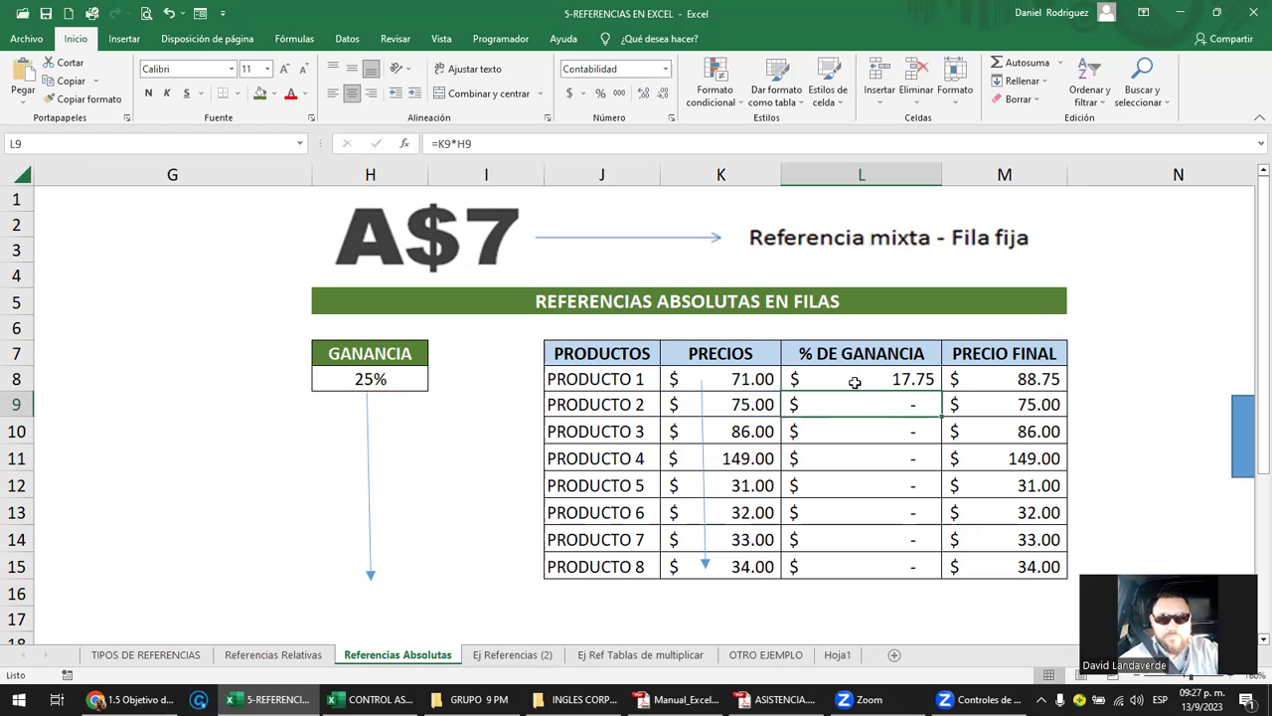
double_click(873, 379)
left_click(879, 379)
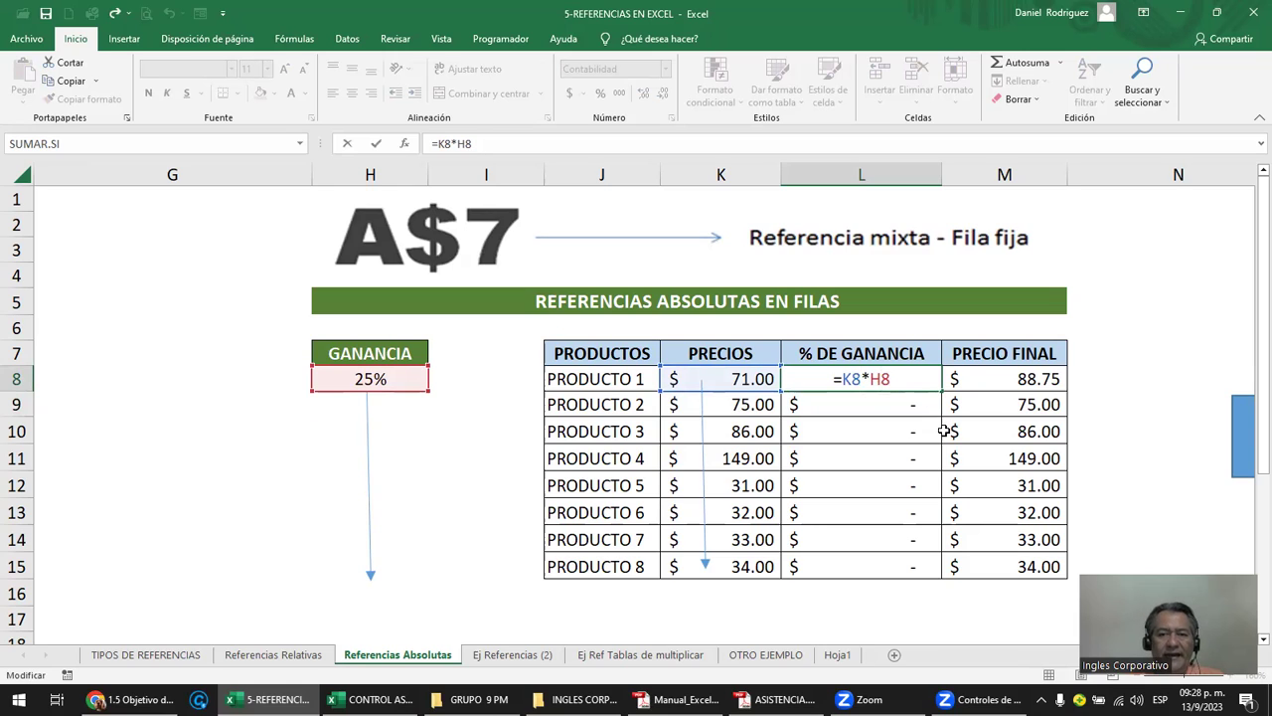
type("$")
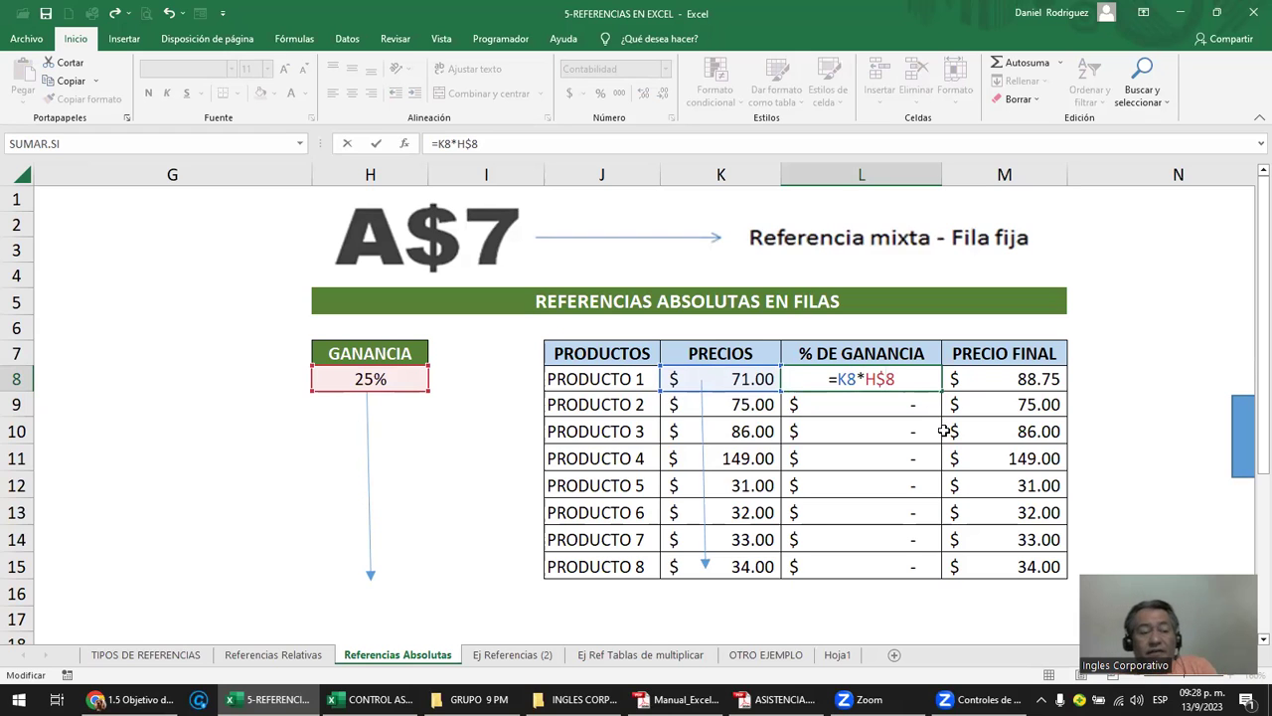
Commit =K8*H$8 in L8 and clear the old results in L9:L15.
key("Return")
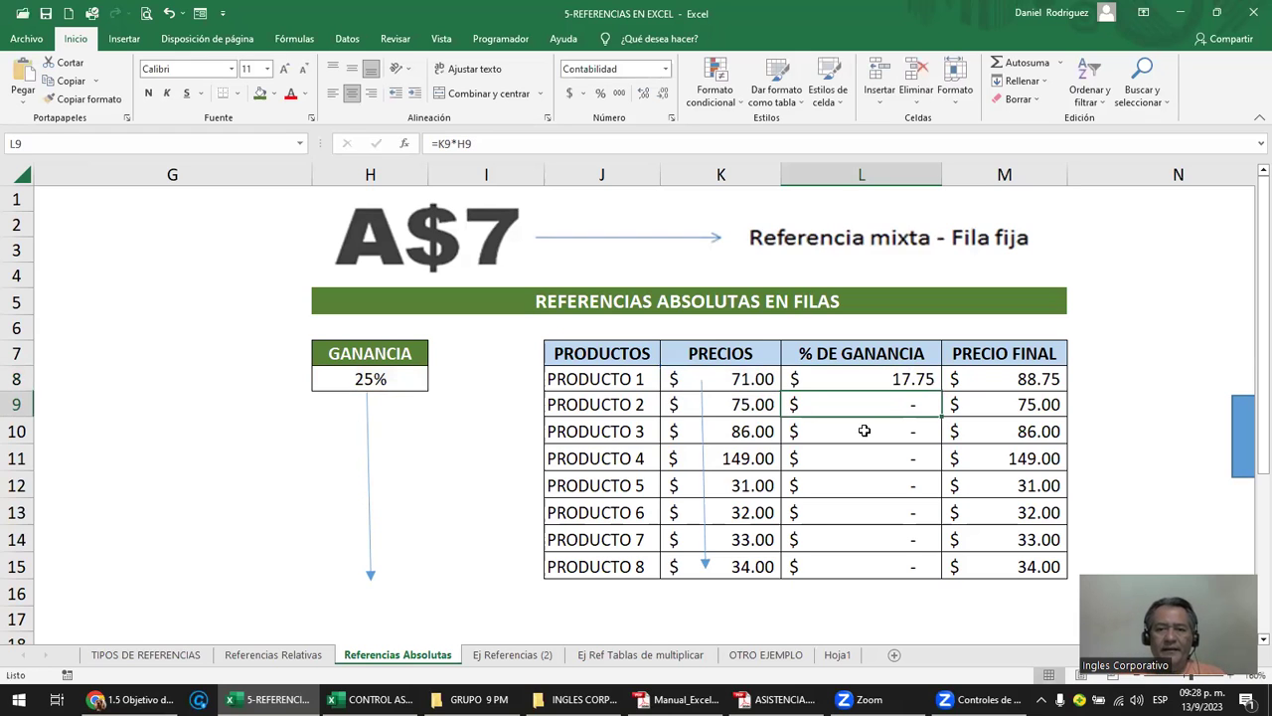
left_click_drag(882, 403, 920, 566)
key("Delete")
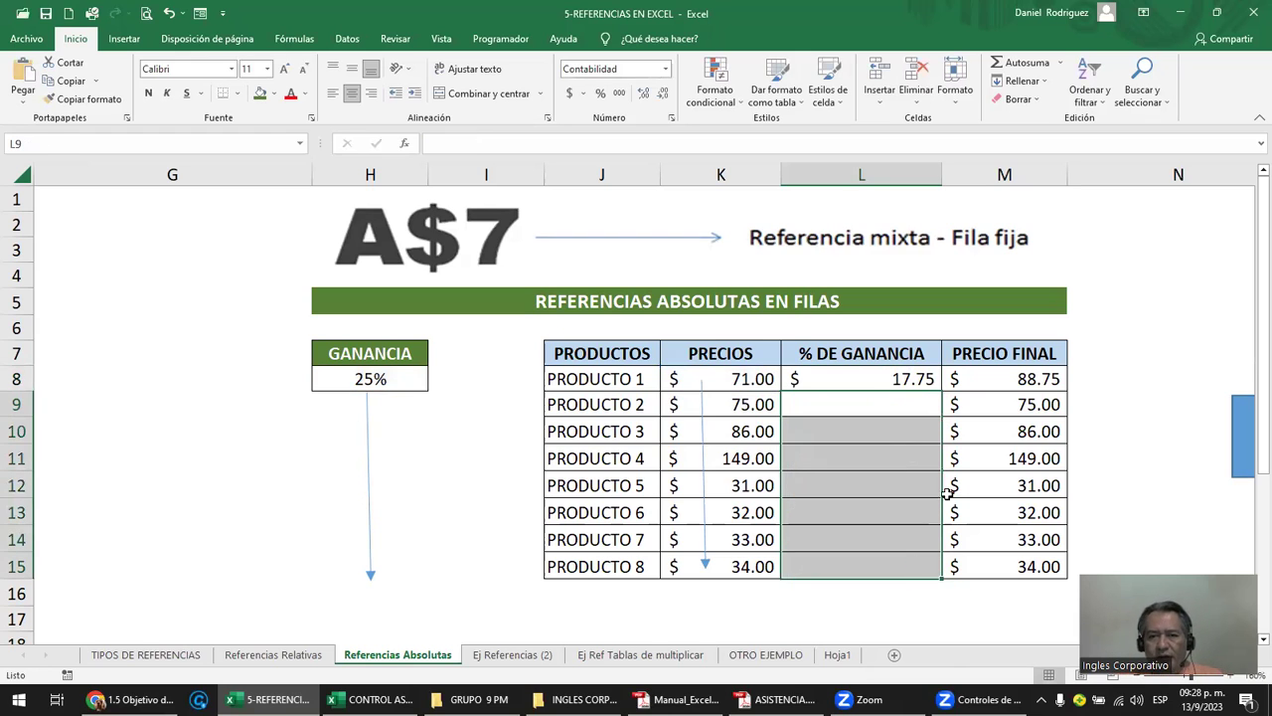
left_click(893, 379)
double_click(893, 378)
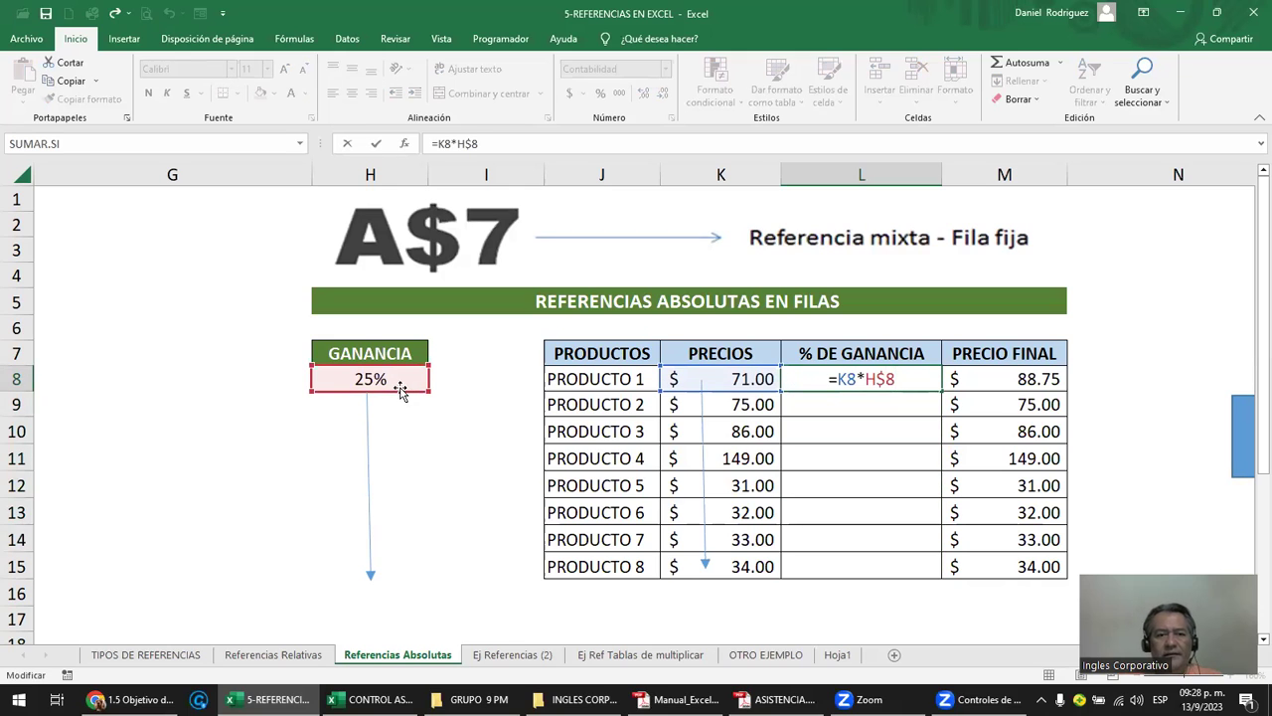
key("Escape")
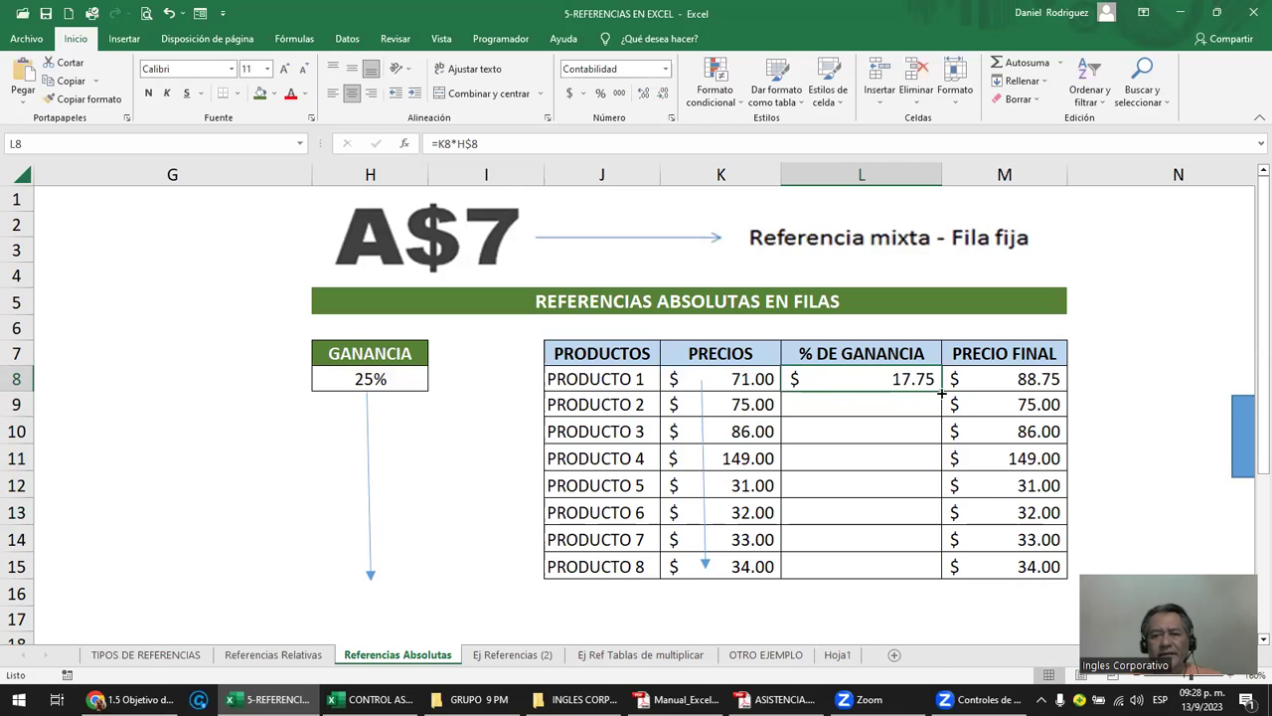
Fill L8's row-locked formula down to L15 and check L9's references.
double_click(941, 394)
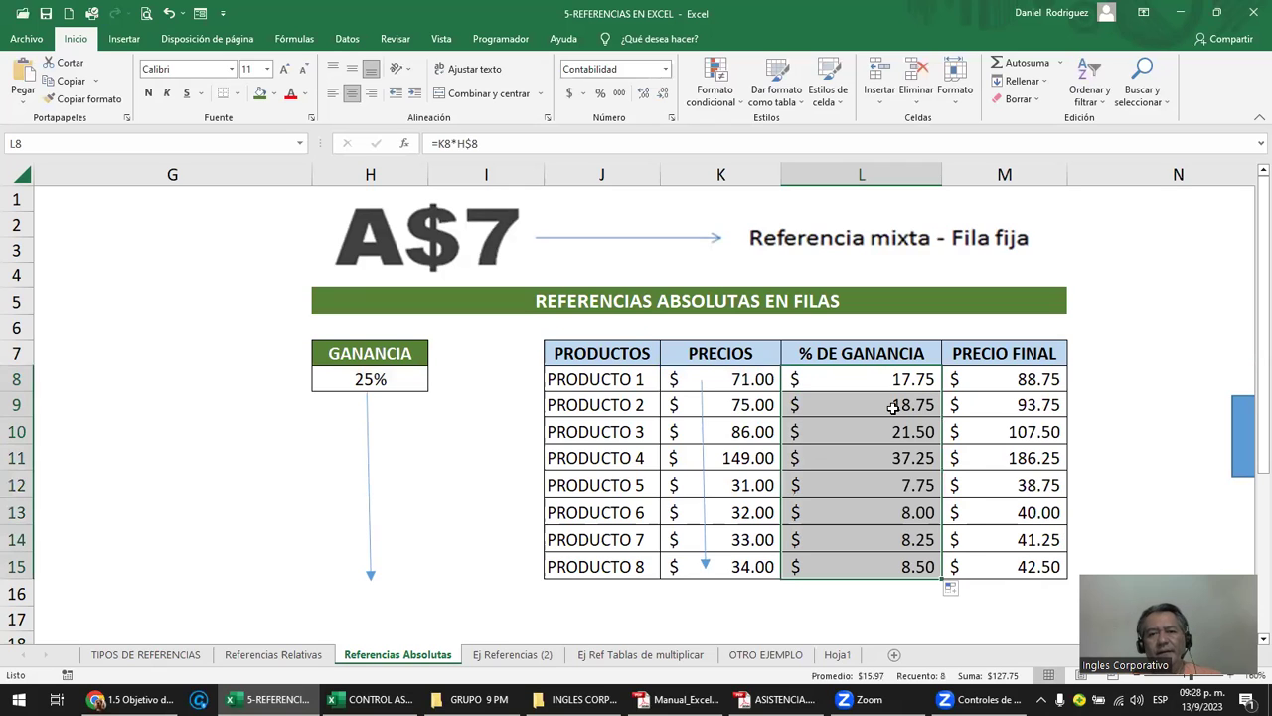
left_click(893, 408)
double_click(894, 407)
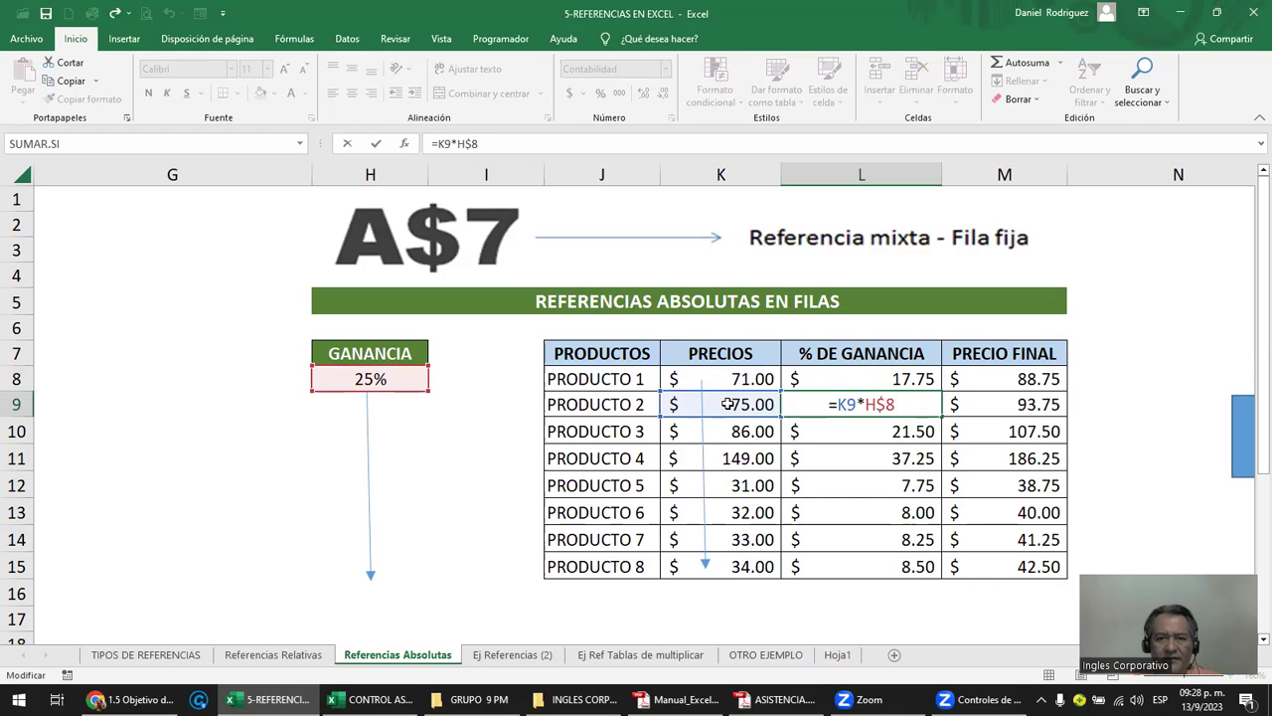
left_click(367, 416)
left_click(362, 428)
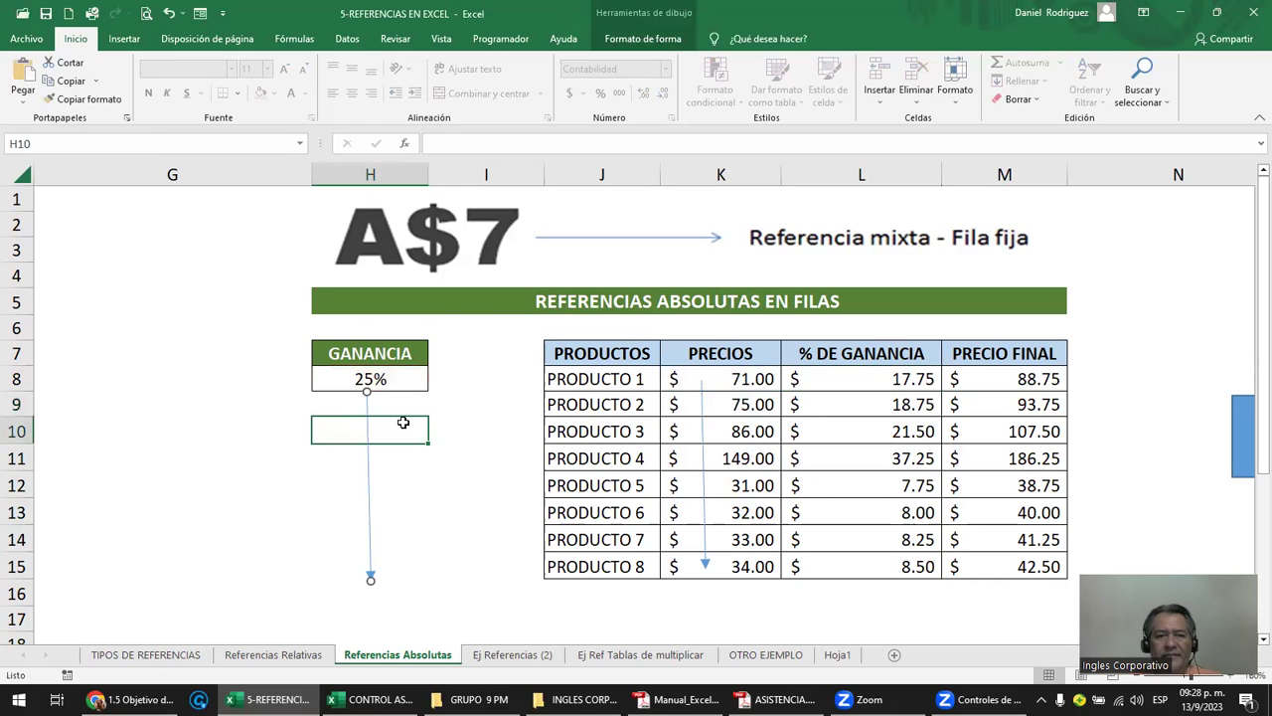
double_click(879, 404)
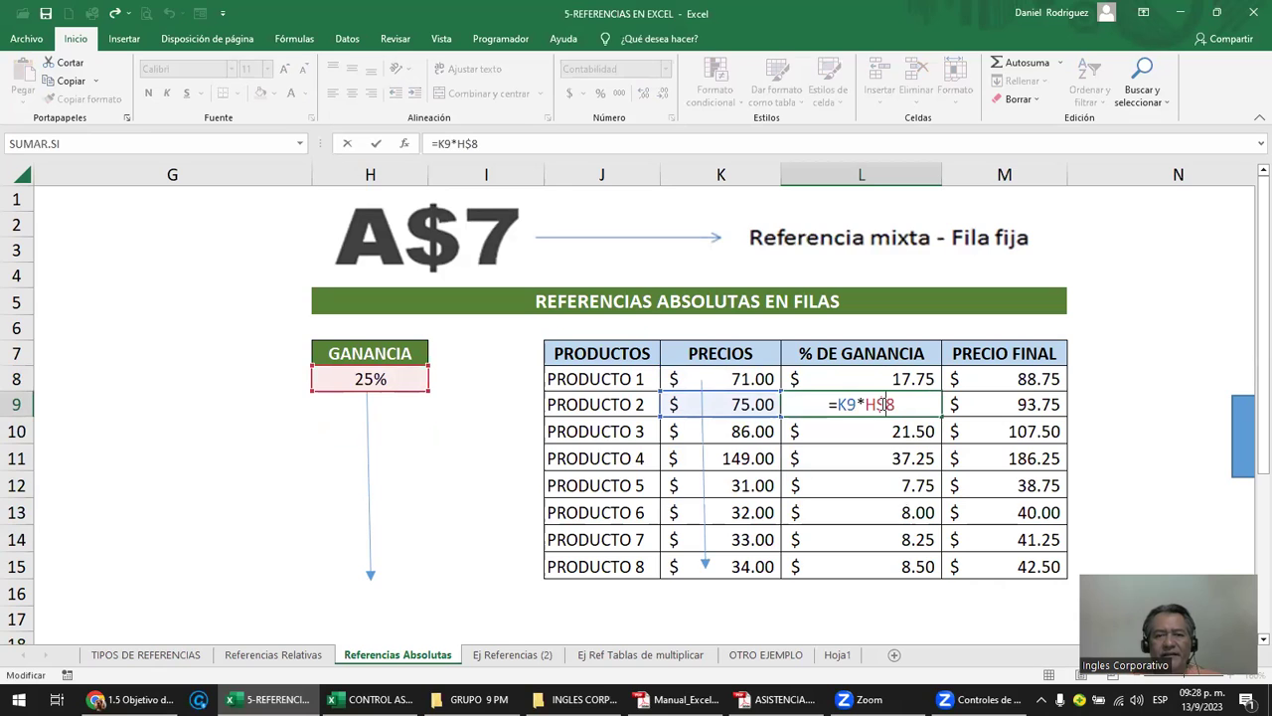
key("Return")
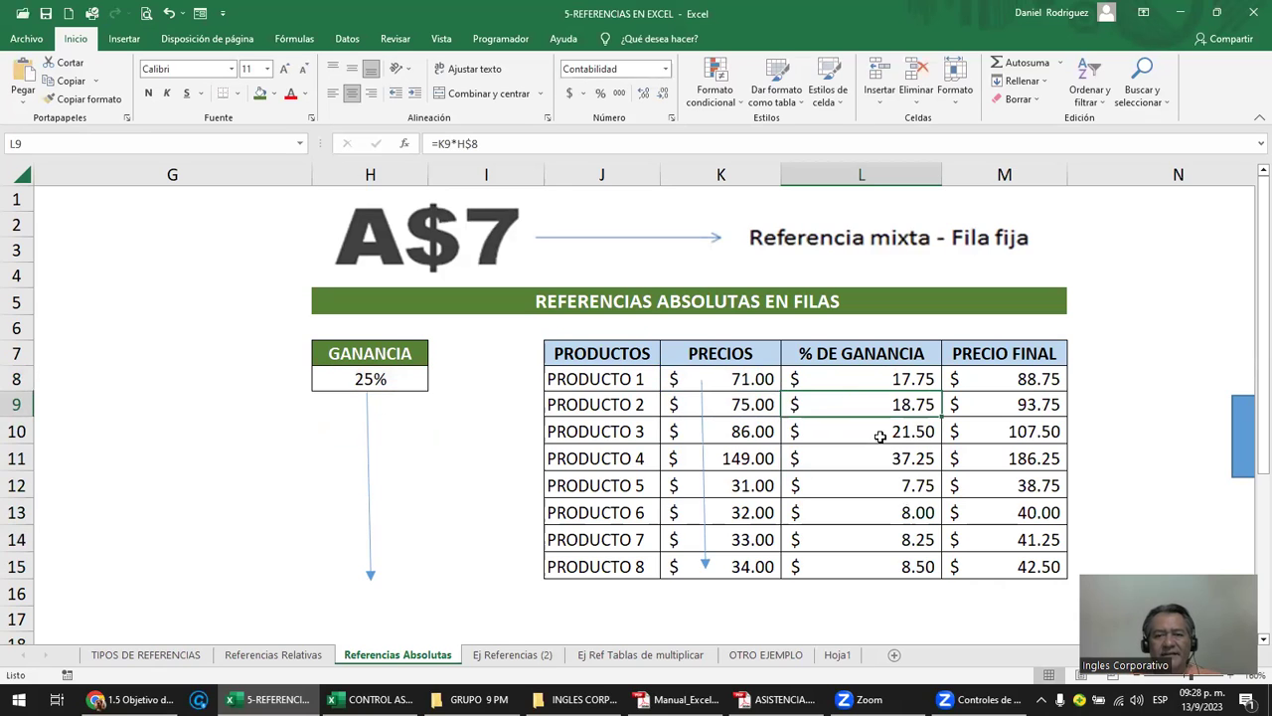
Check that L10, L11 and L15 all reference H$8 for the rate.
double_click(882, 435)
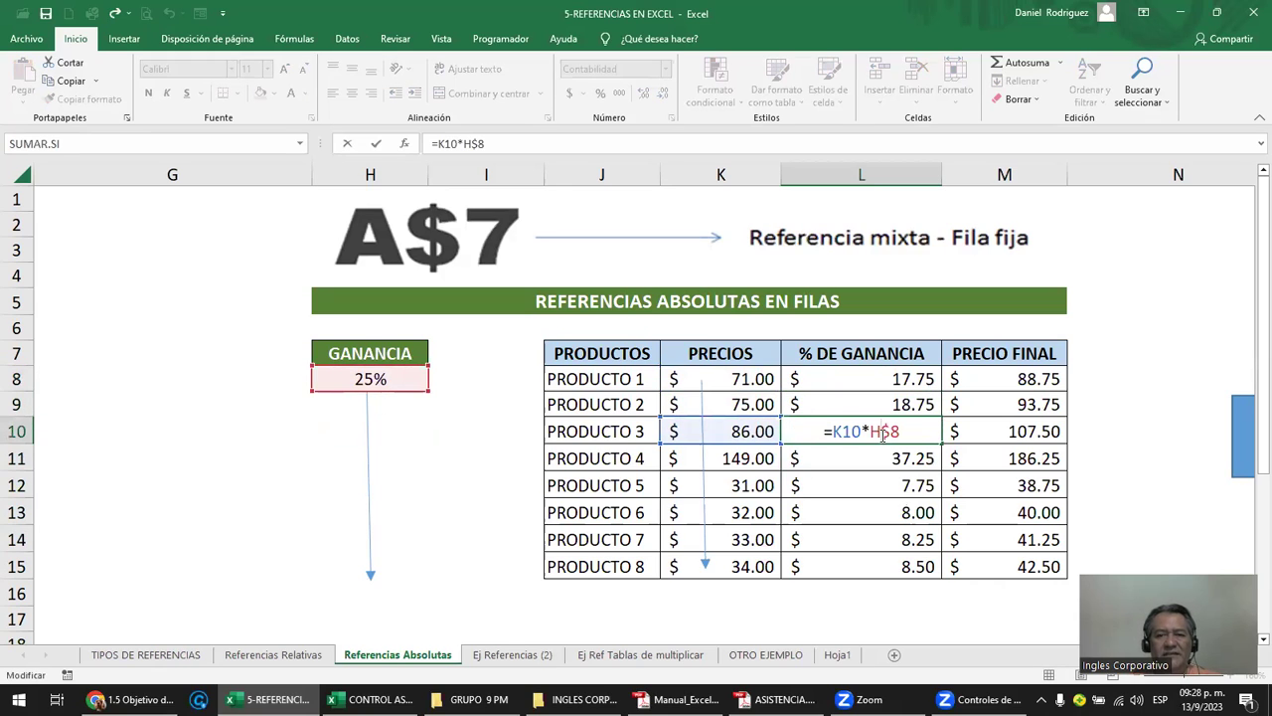
key("Return")
double_click(900, 458)
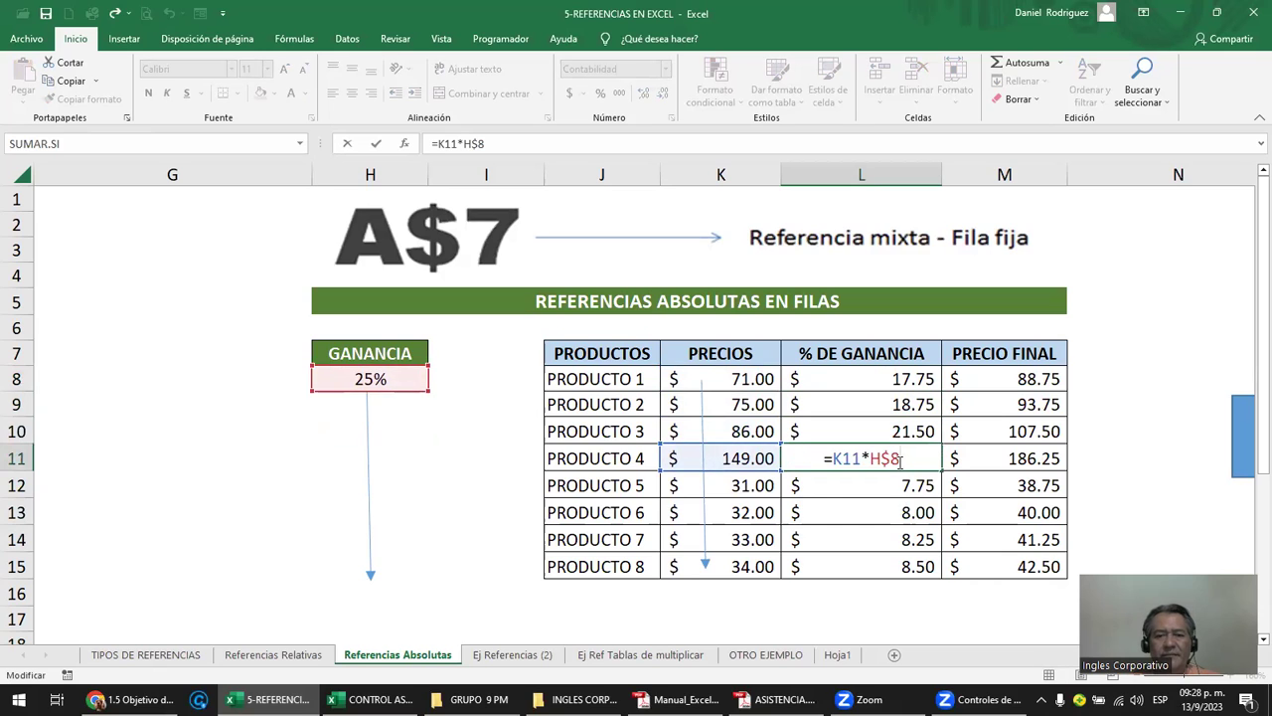
key("Return")
key("ctrl+Down")
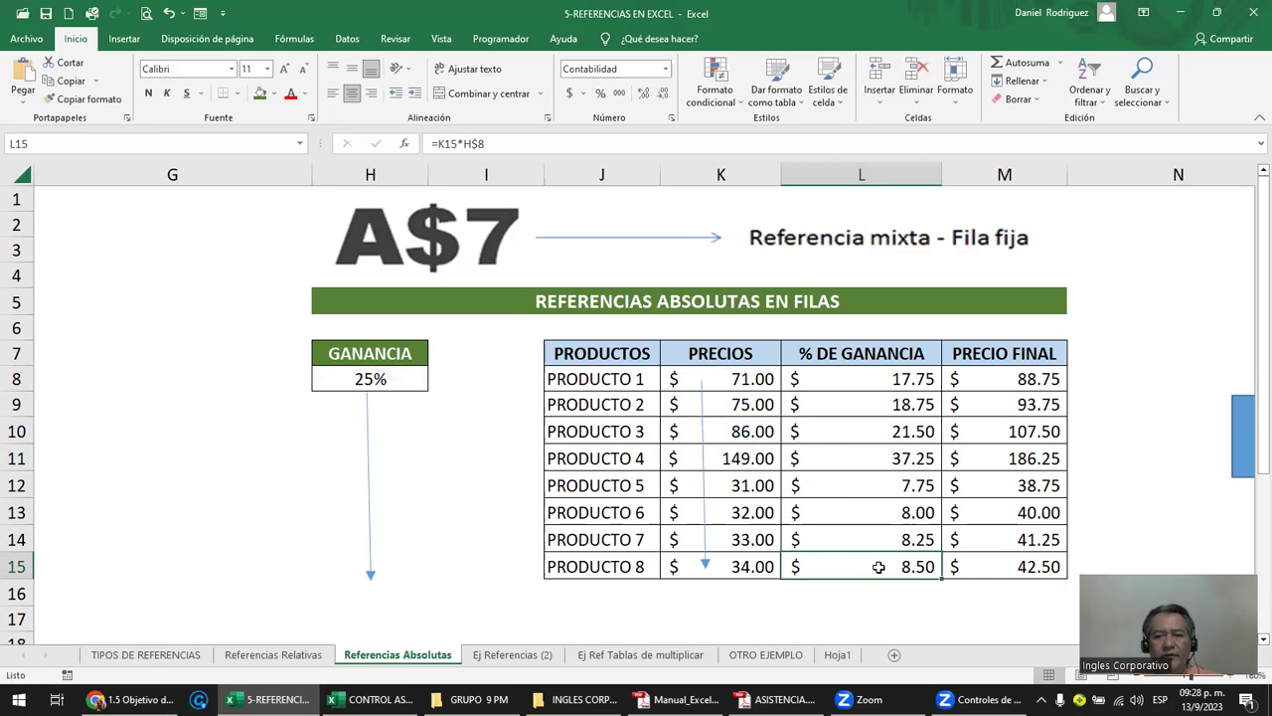
double_click(878, 566)
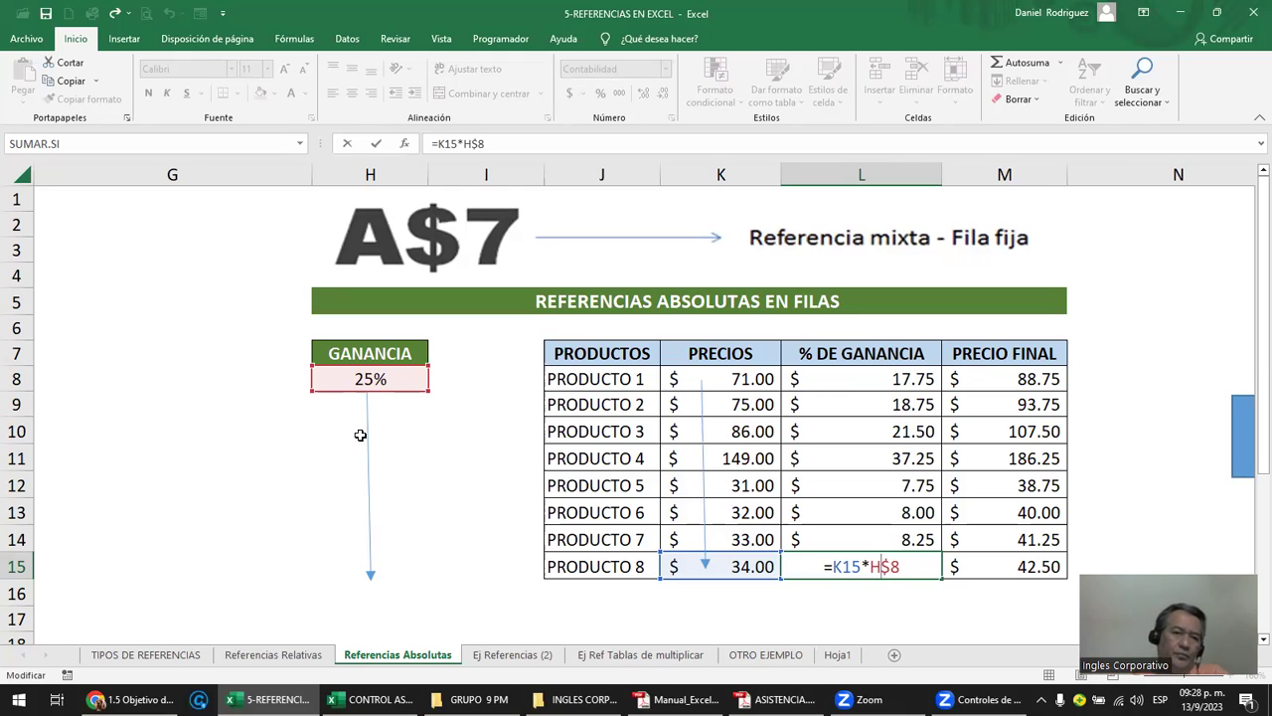
key("ctrl+Return")
Change the H8 rate to 40% and view L8's fixed-row formula.
left_click(393, 429)
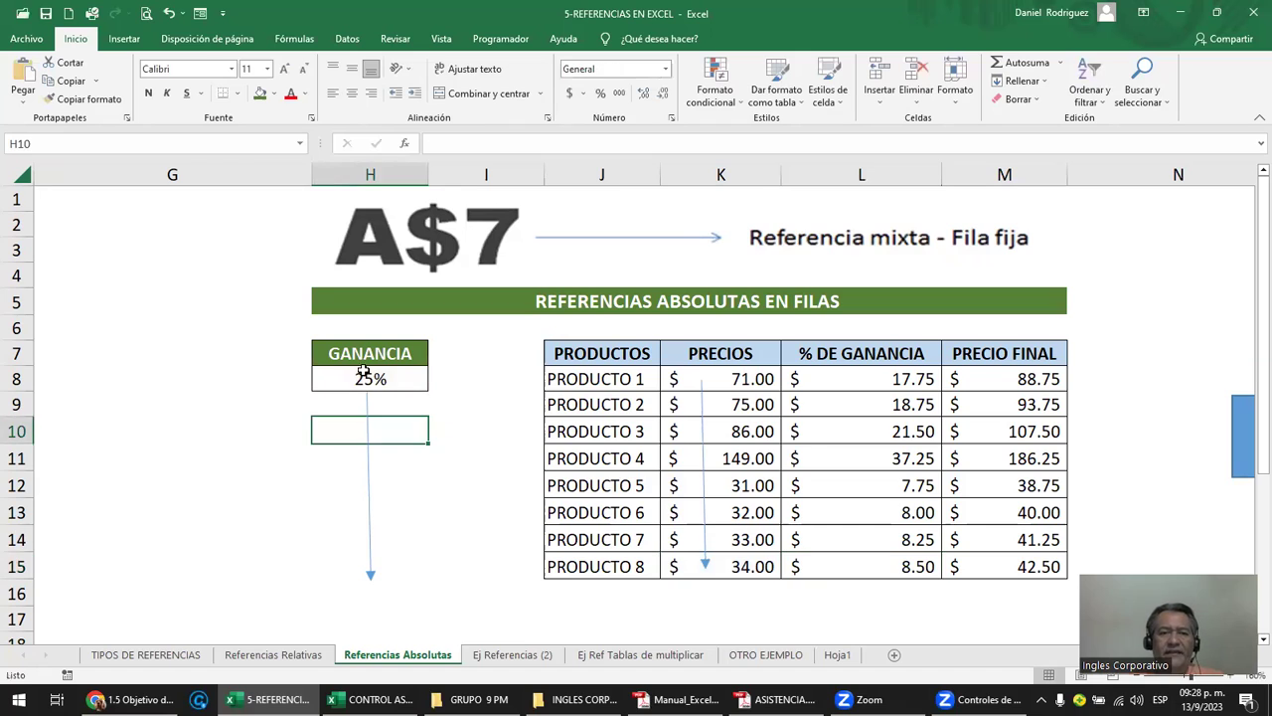
left_click(370, 378)
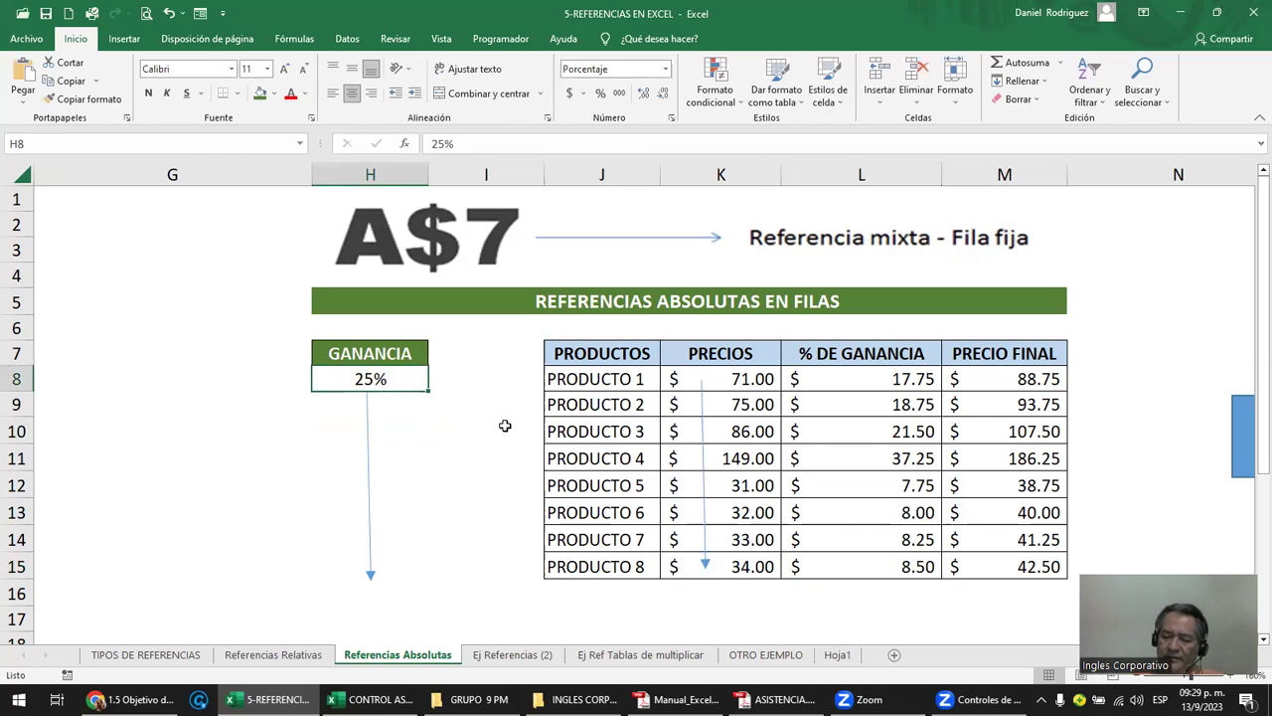
type("40")
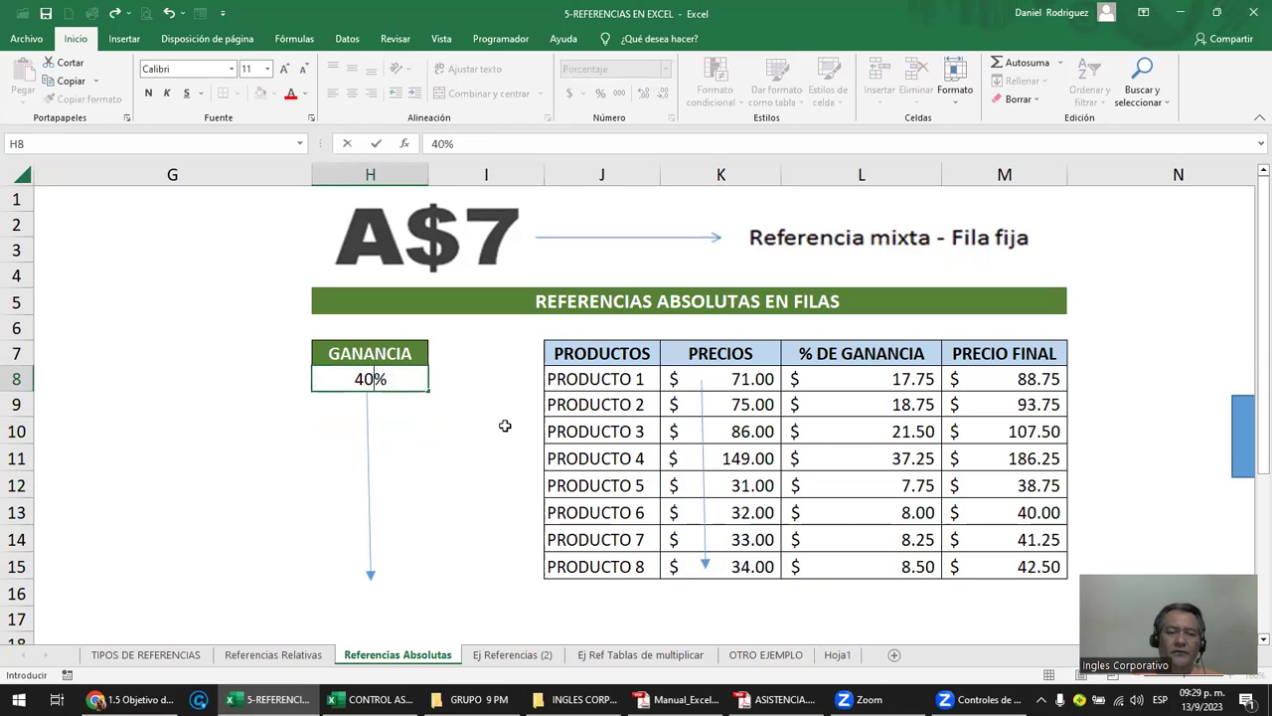
key("Return")
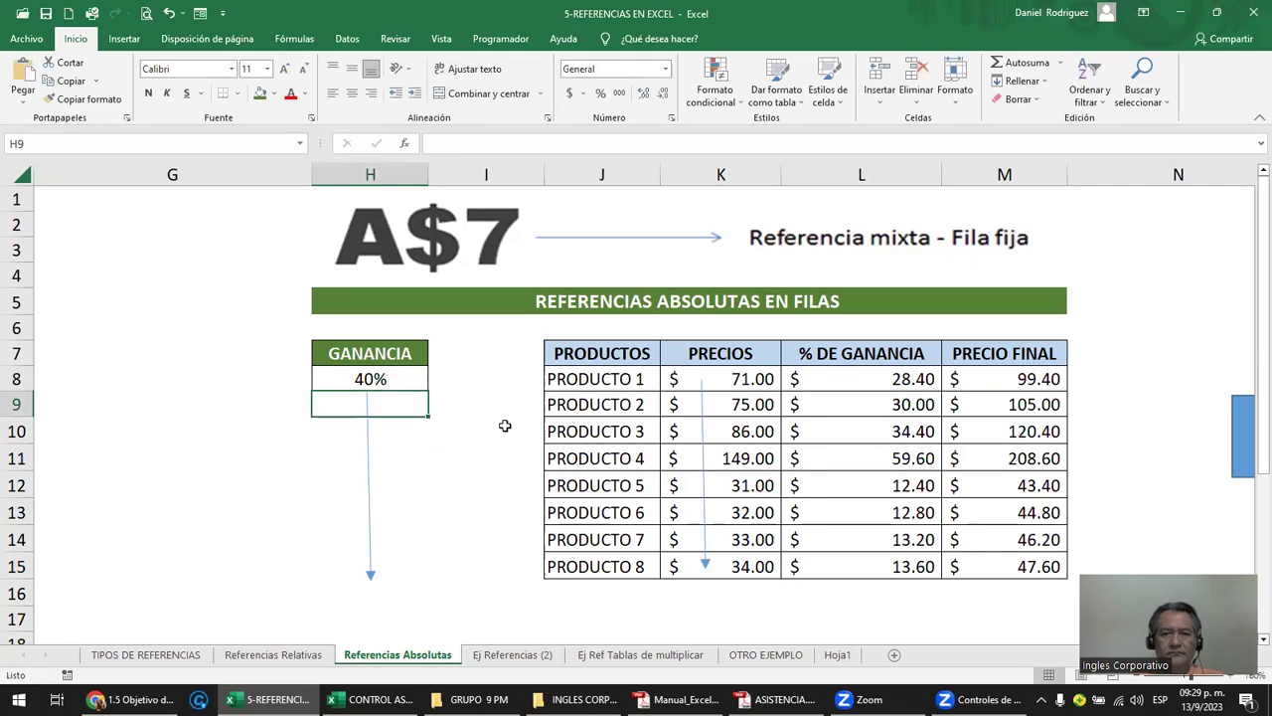
double_click(893, 378)
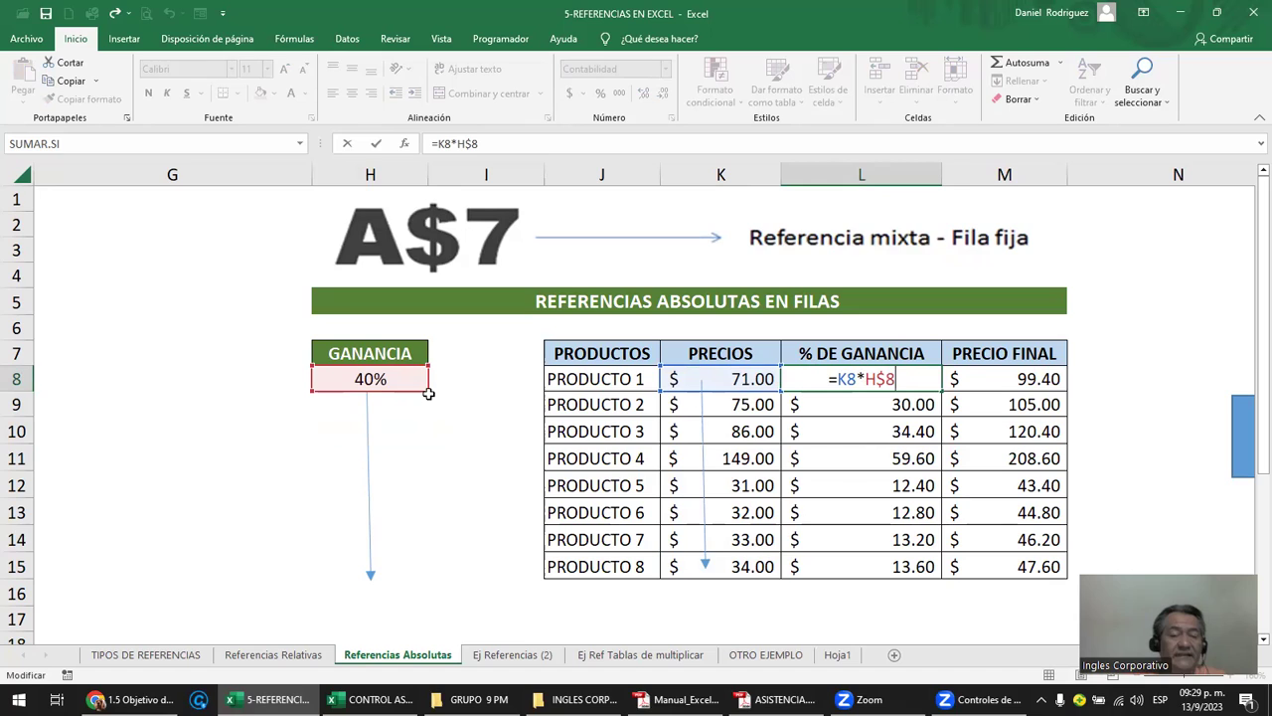
key("Return")
Review the arrow under the 40% rate, then move toward the column-fixed example.
left_click(366, 432)
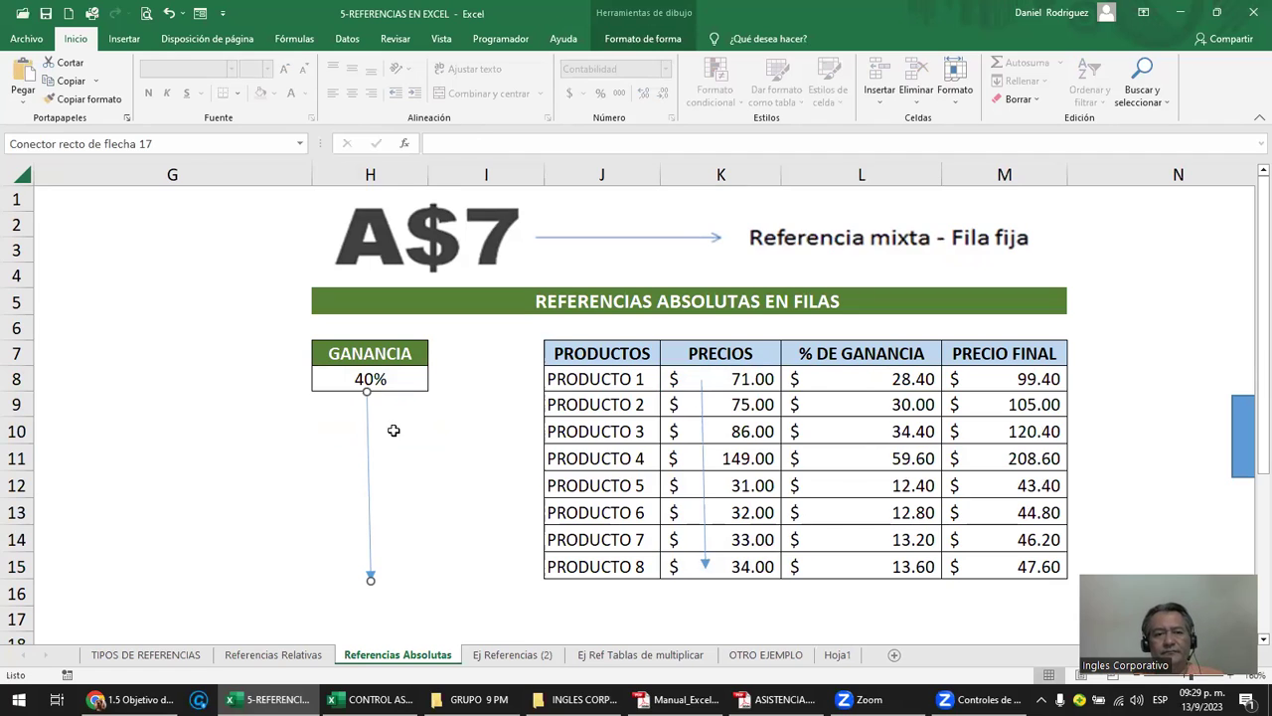
left_click(447, 429)
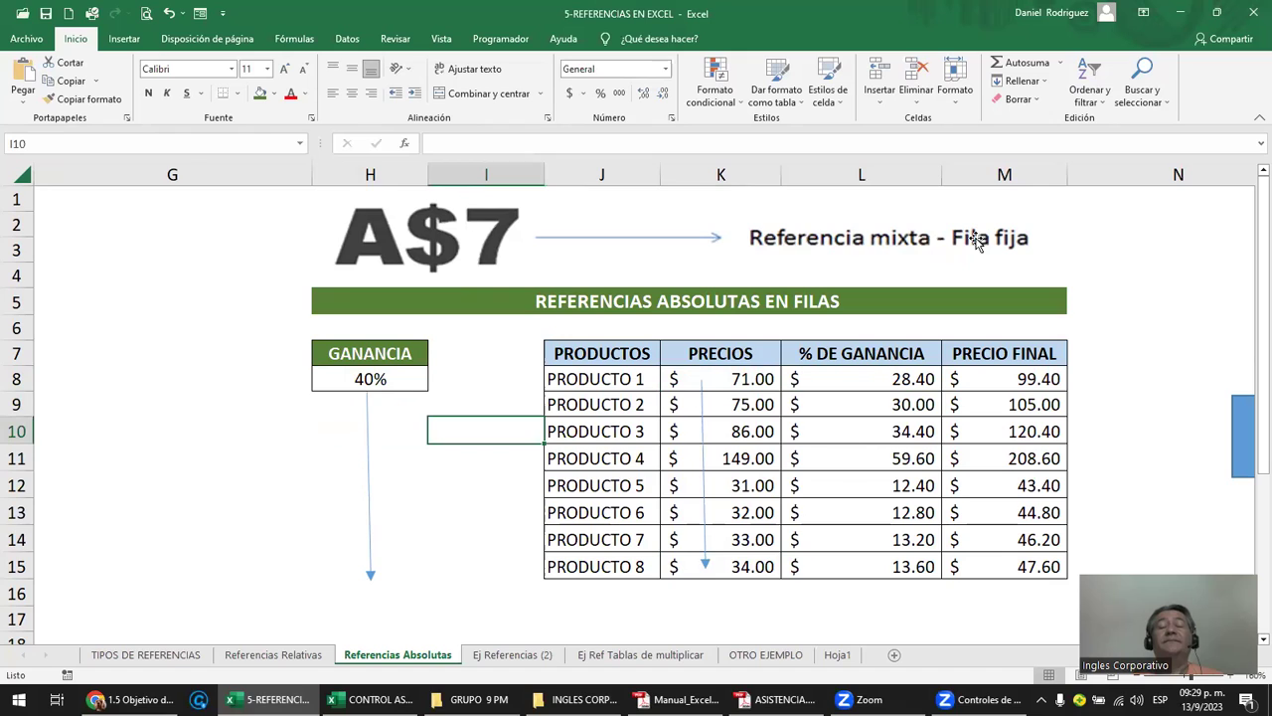
left_click(1113, 266)
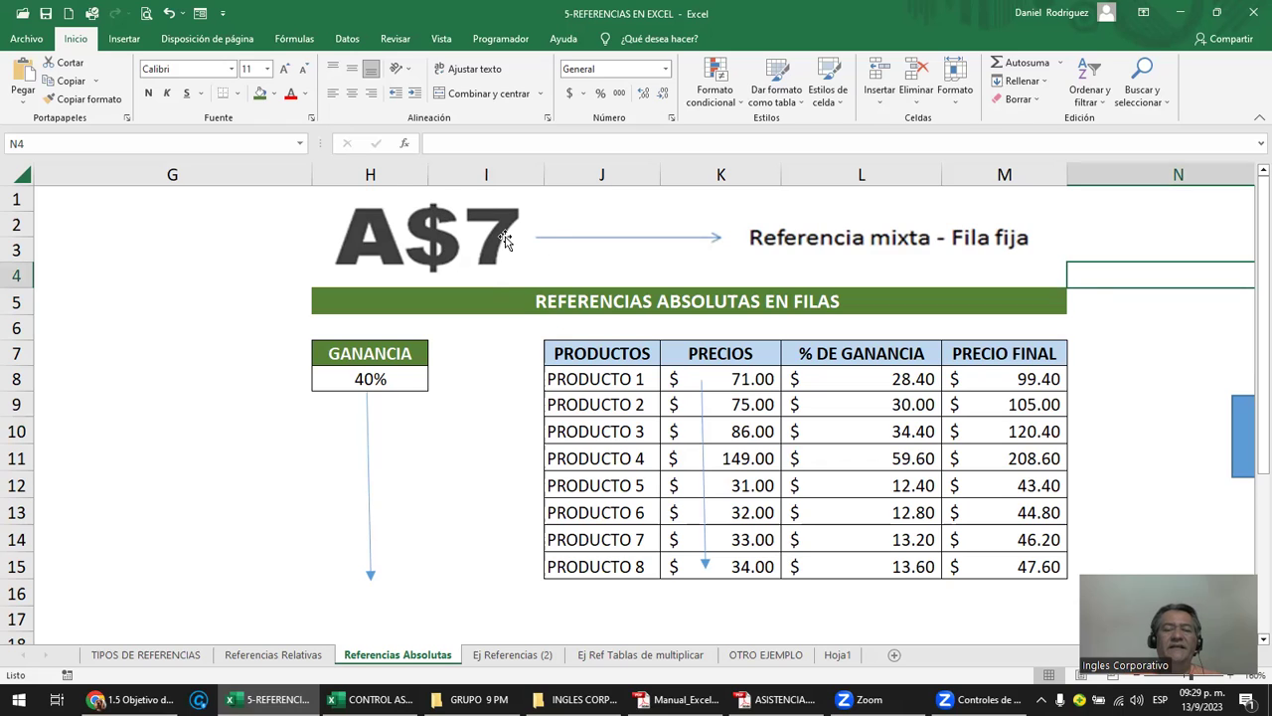
left_click(386, 382)
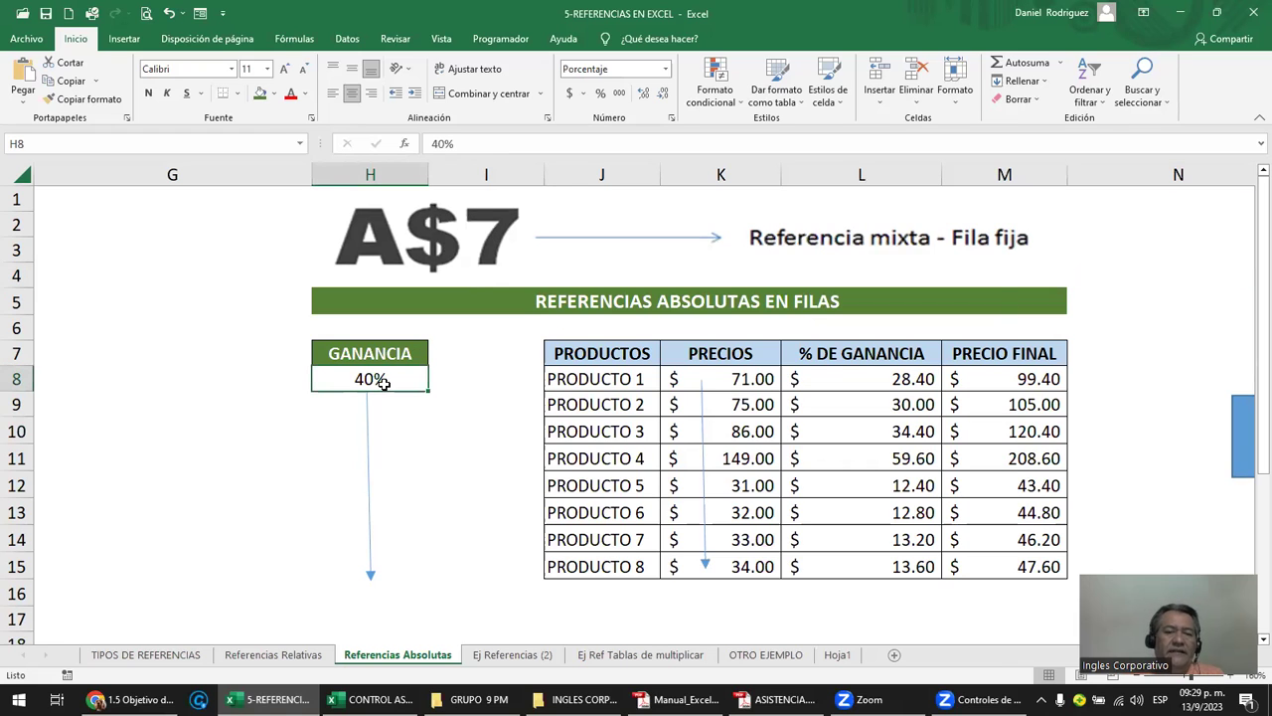
key("Right")
key("Right")
key("Right")
key("Right")
key("Right")
key("Right")
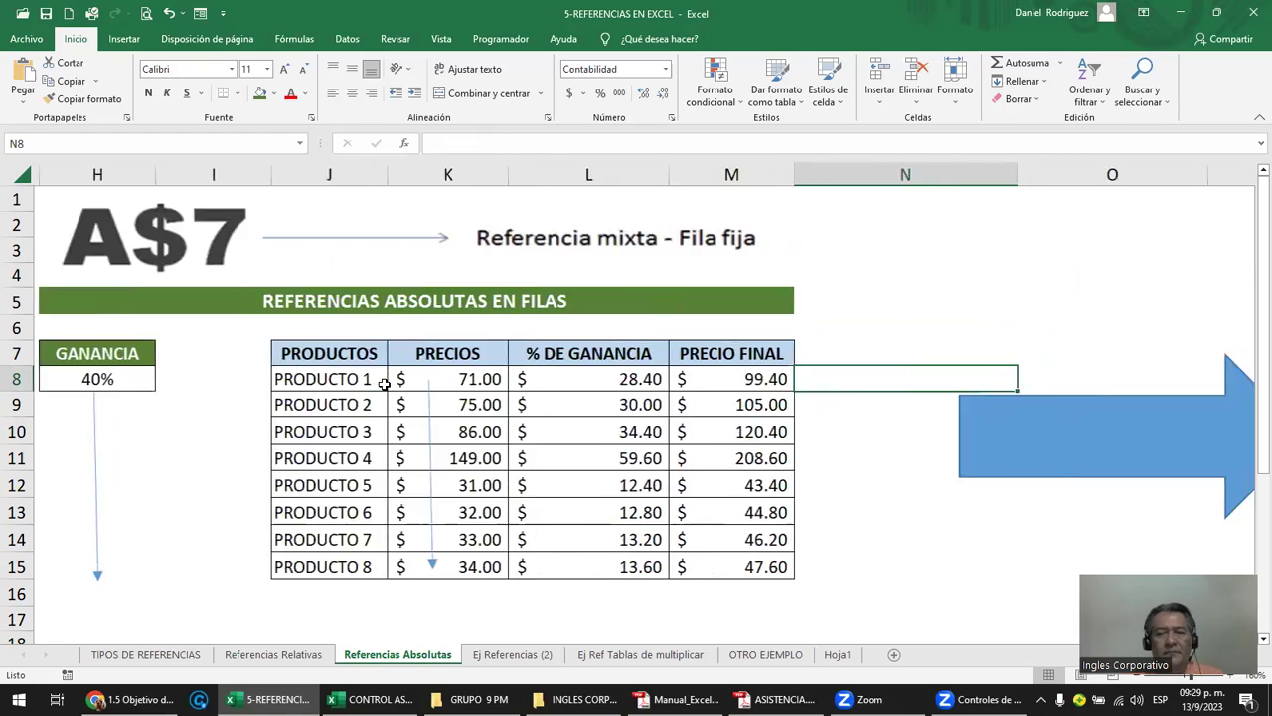
key("Right")
key("Right")
key("Right")
Review the horizontal table's row labels, the 37% GANANCIA rate and product headers.
key("Right")
key("Right")
key("Right")
key("Right")
key("Right")
key("Right")
key("Right")
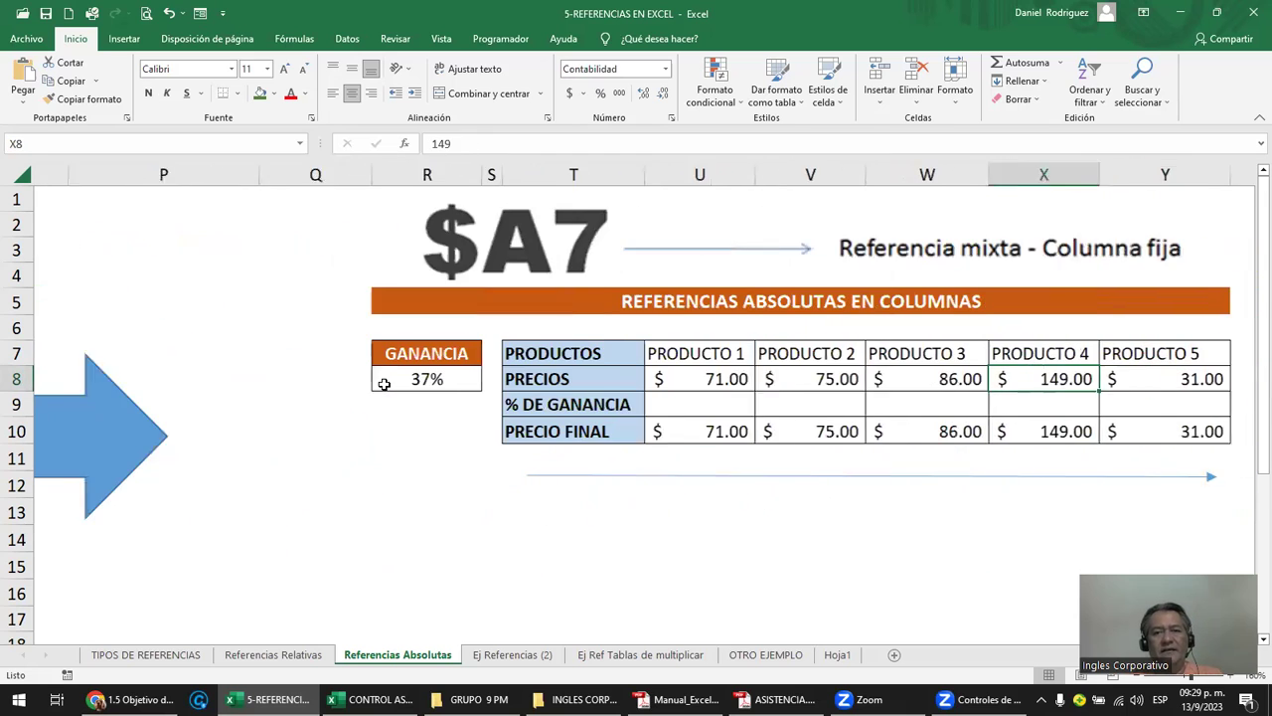
key("Right")
key("Right")
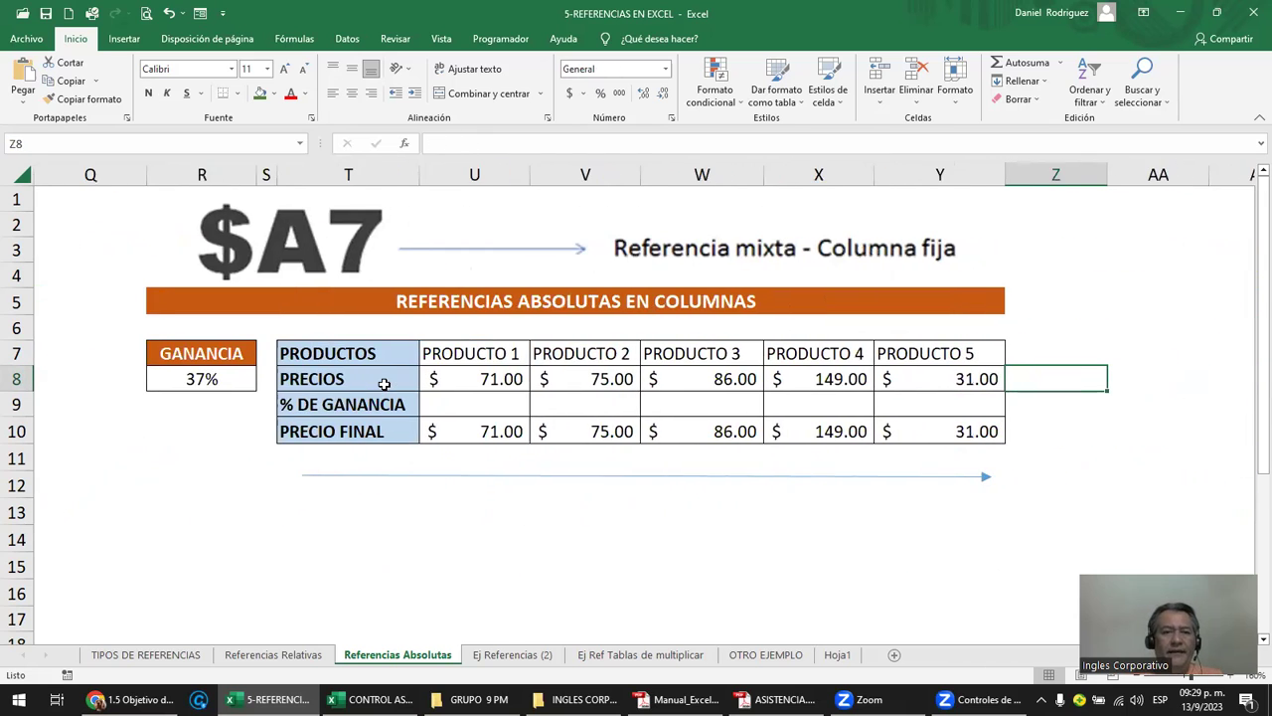
left_click_drag(363, 351, 349, 429)
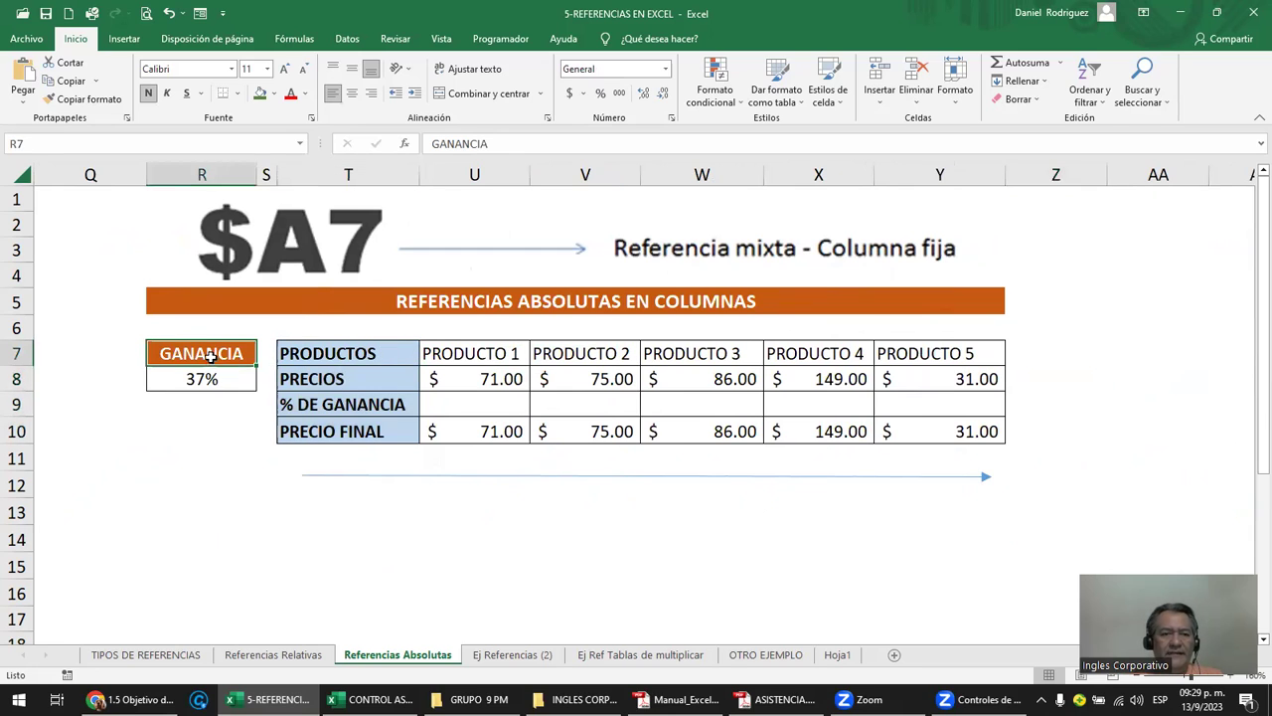
left_click_drag(211, 351, 207, 373)
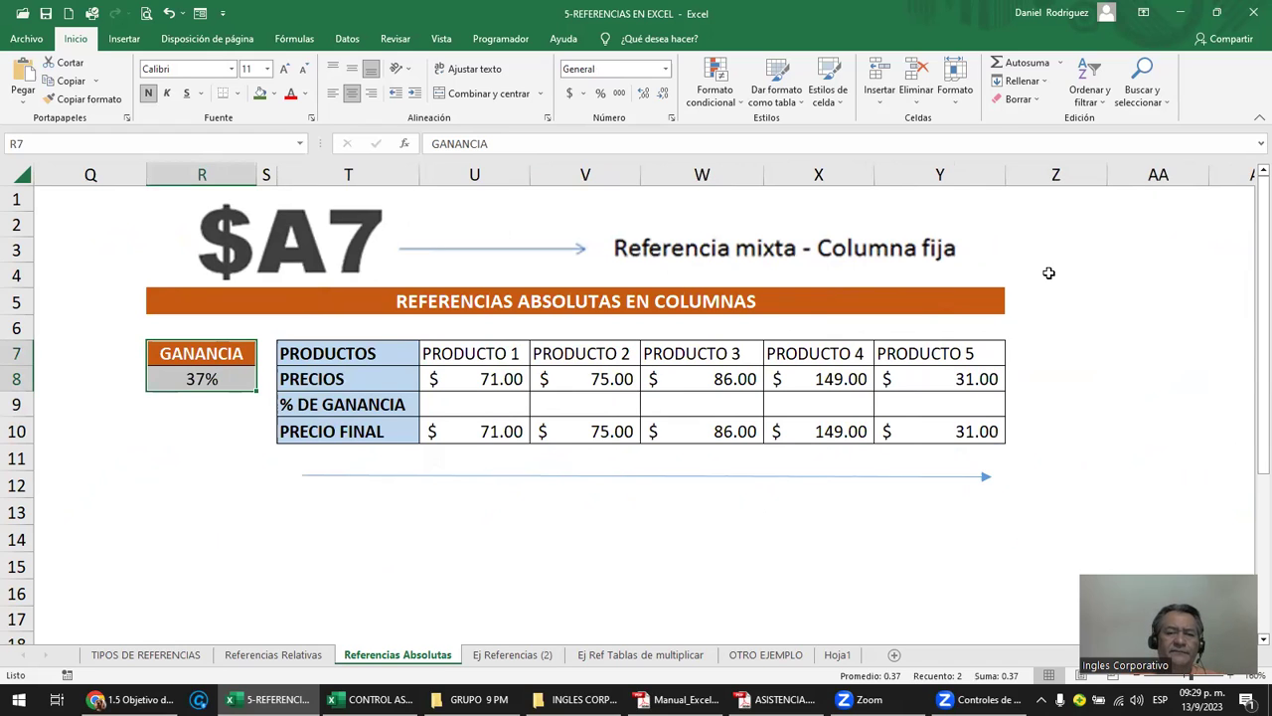
left_click(495, 355)
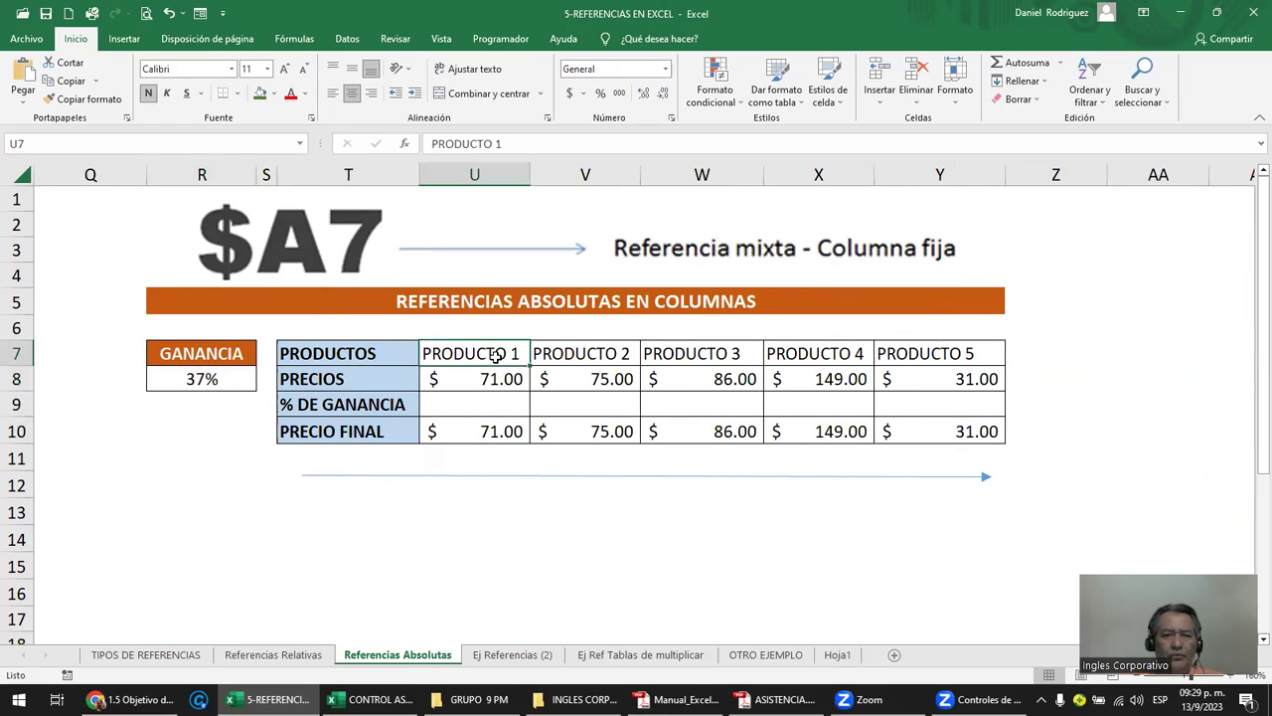
left_click(920, 355)
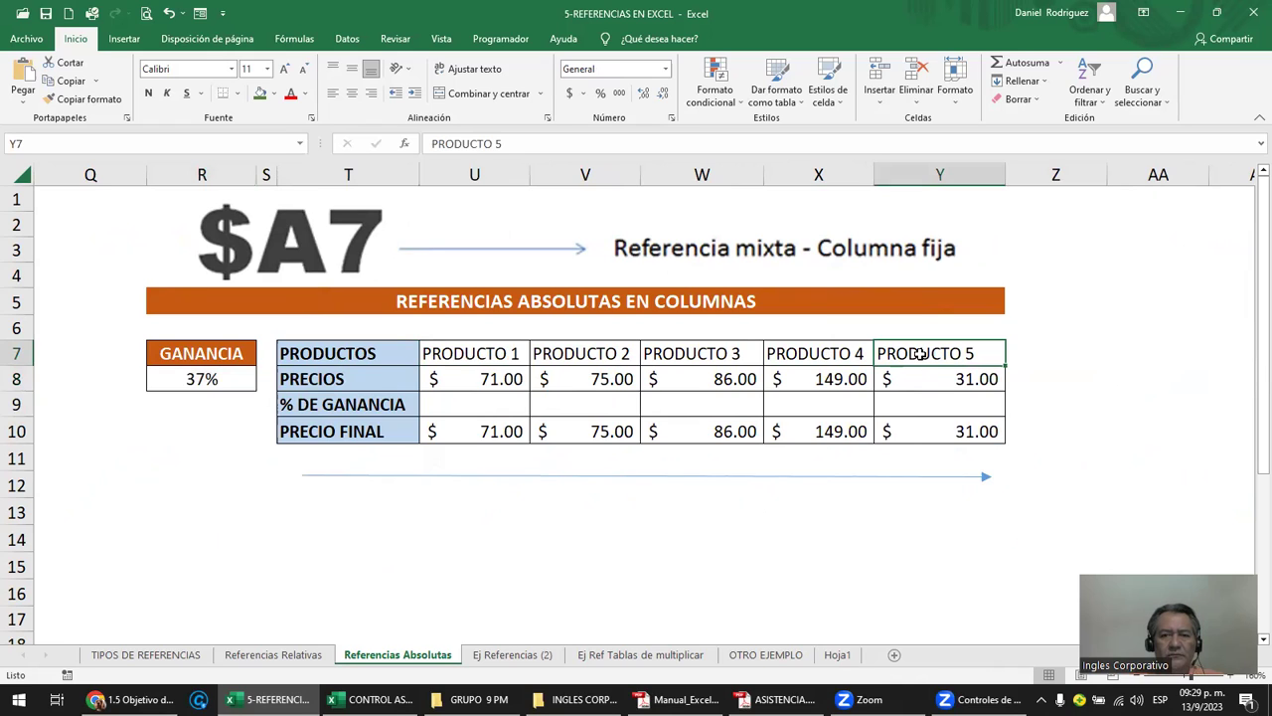
left_click(493, 477)
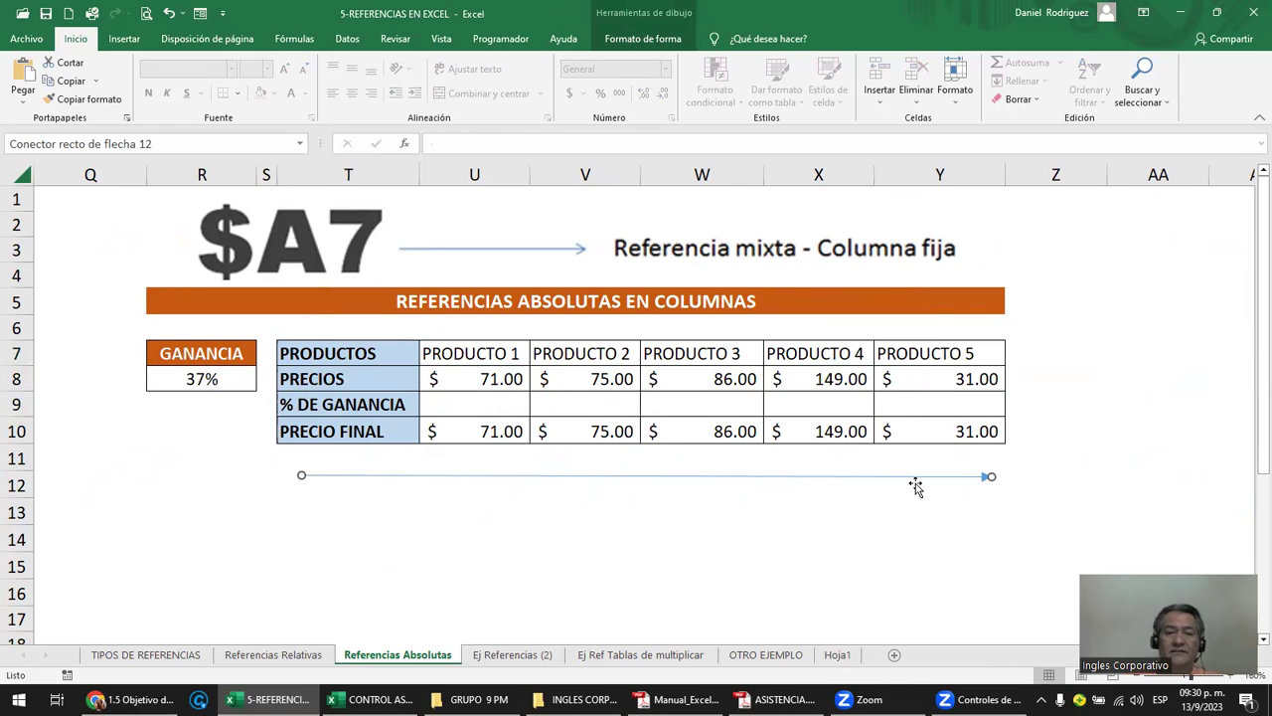
Extend the product headers with PRODUCTO 6 in Z7 and widen column Z.
left_click(941, 353)
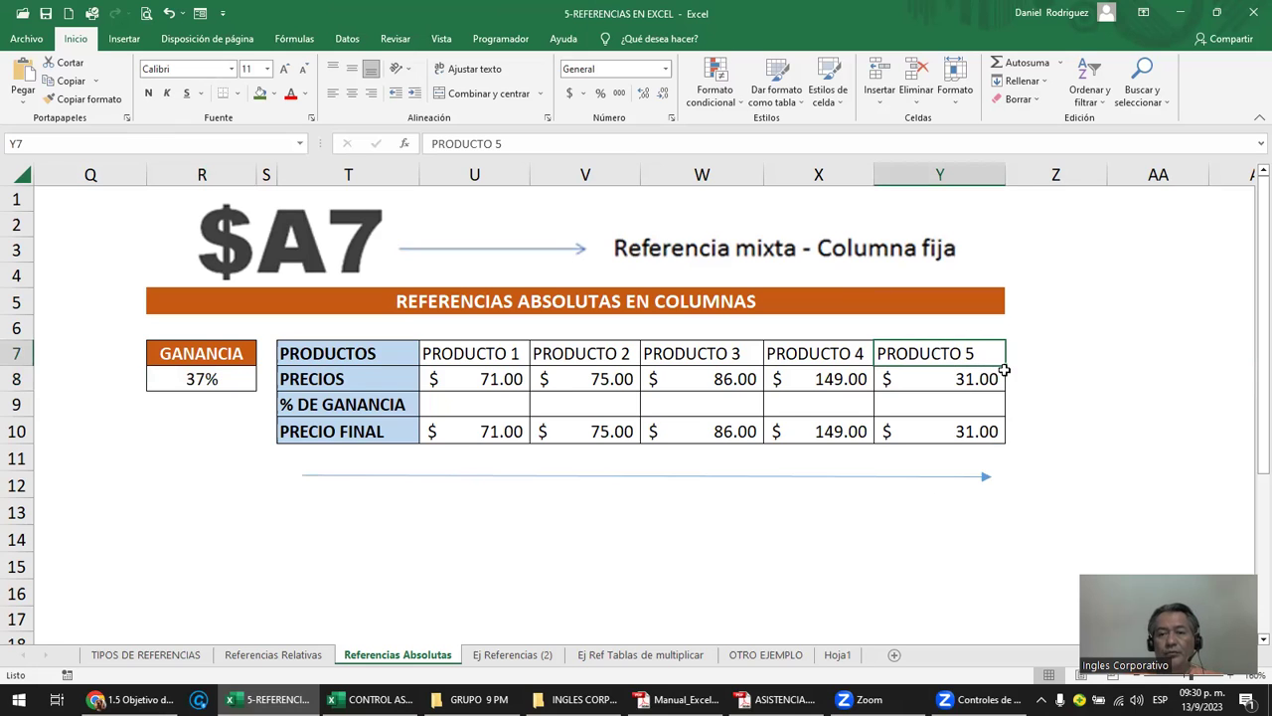
left_click_drag(1006, 369, 1106, 362)
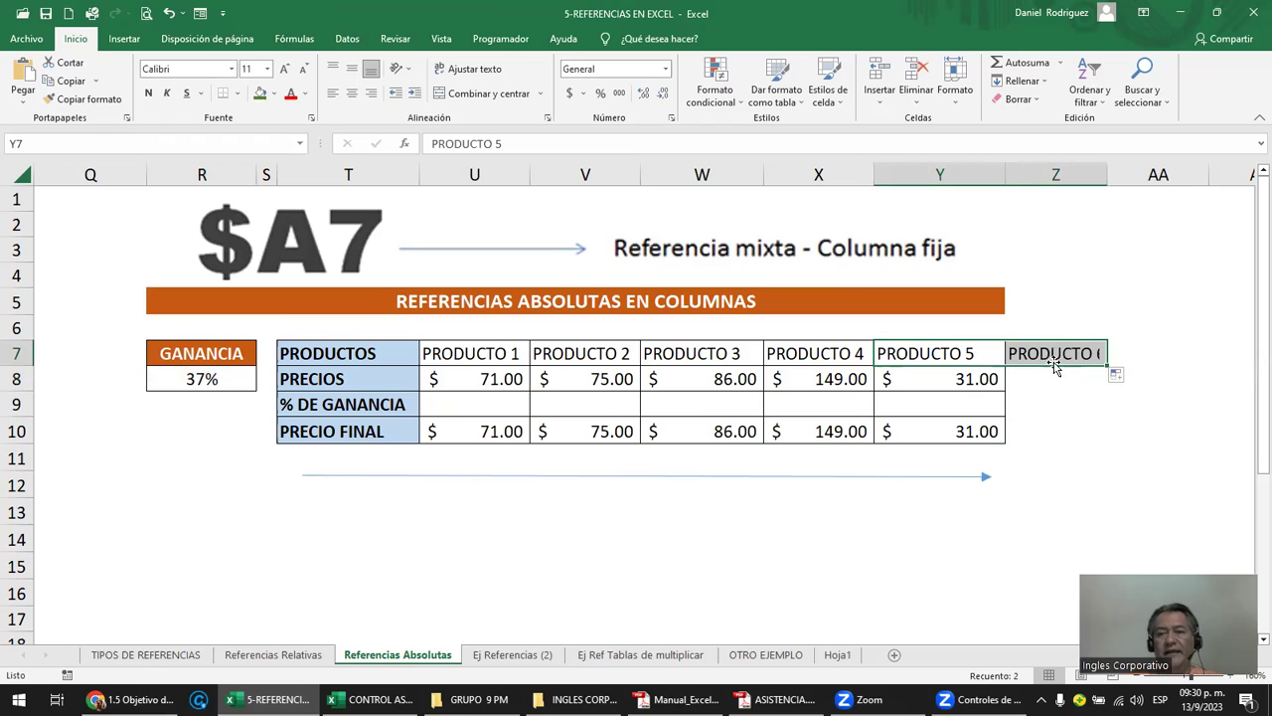
left_click(1086, 350)
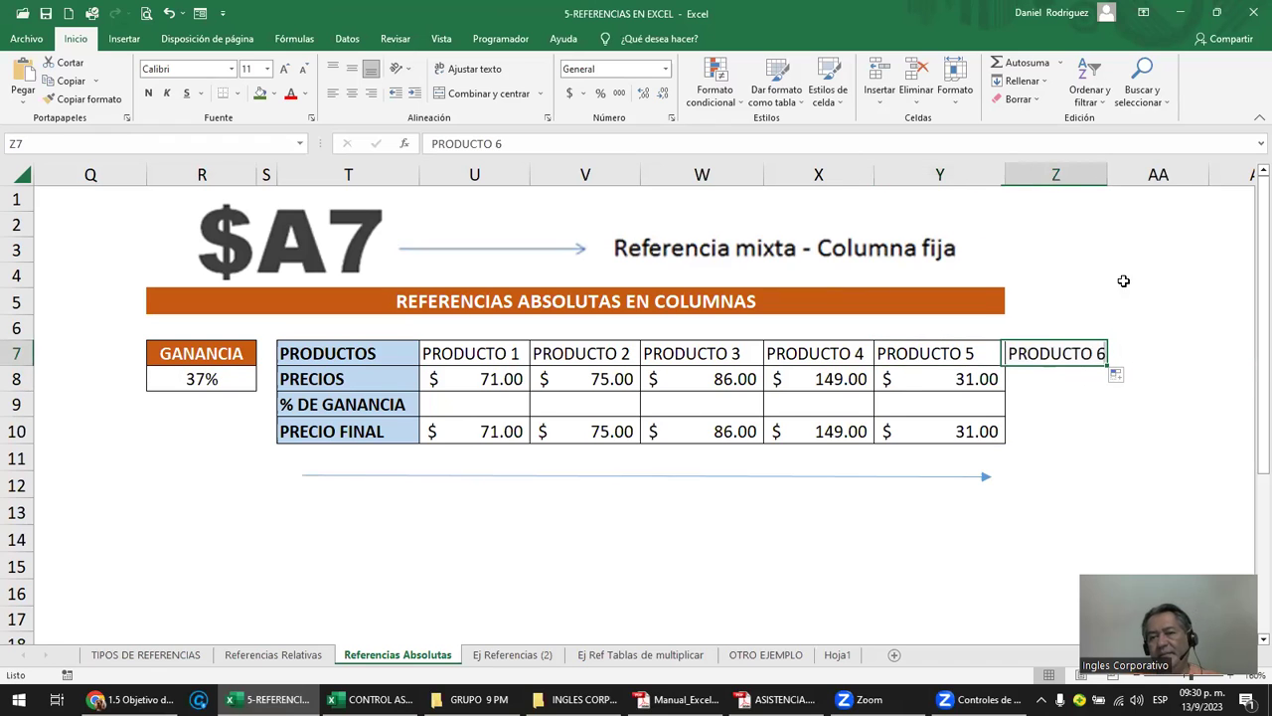
left_click_drag(1105, 176, 1128, 176)
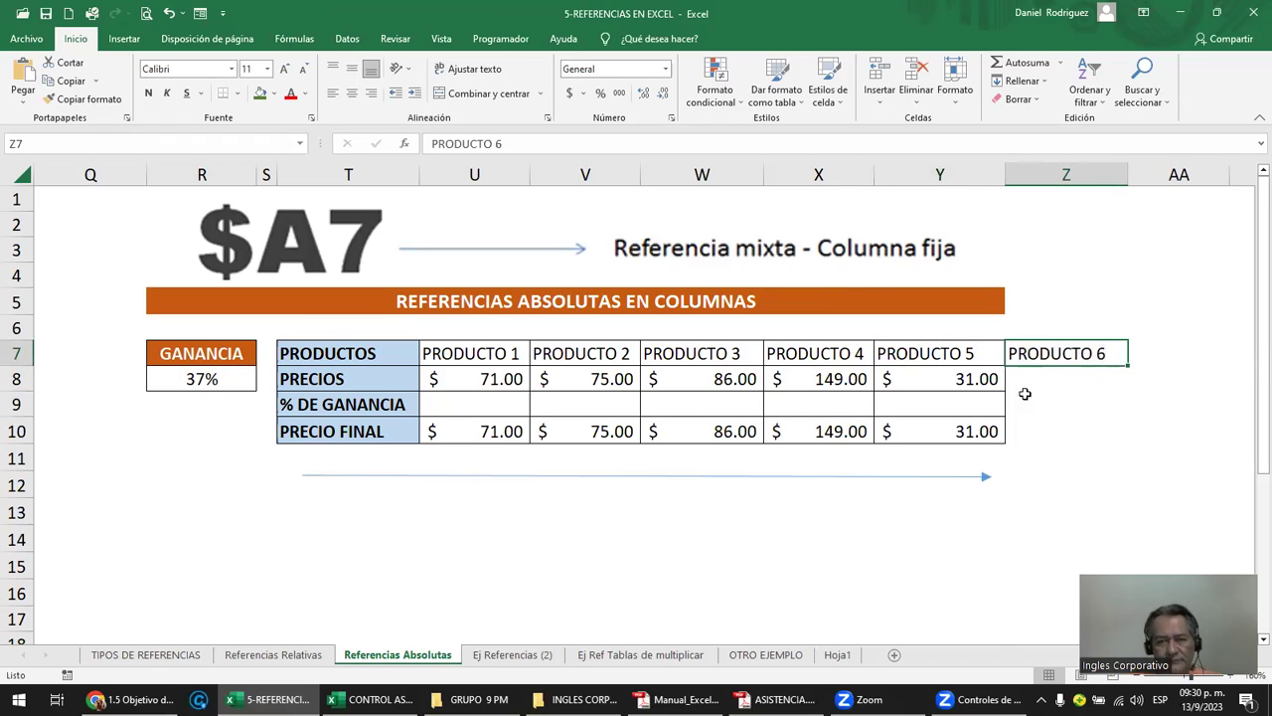
Walk through the PRODUCTOS label, 71 price, 37% rate and empty gain row to U9.
left_click(336, 354)
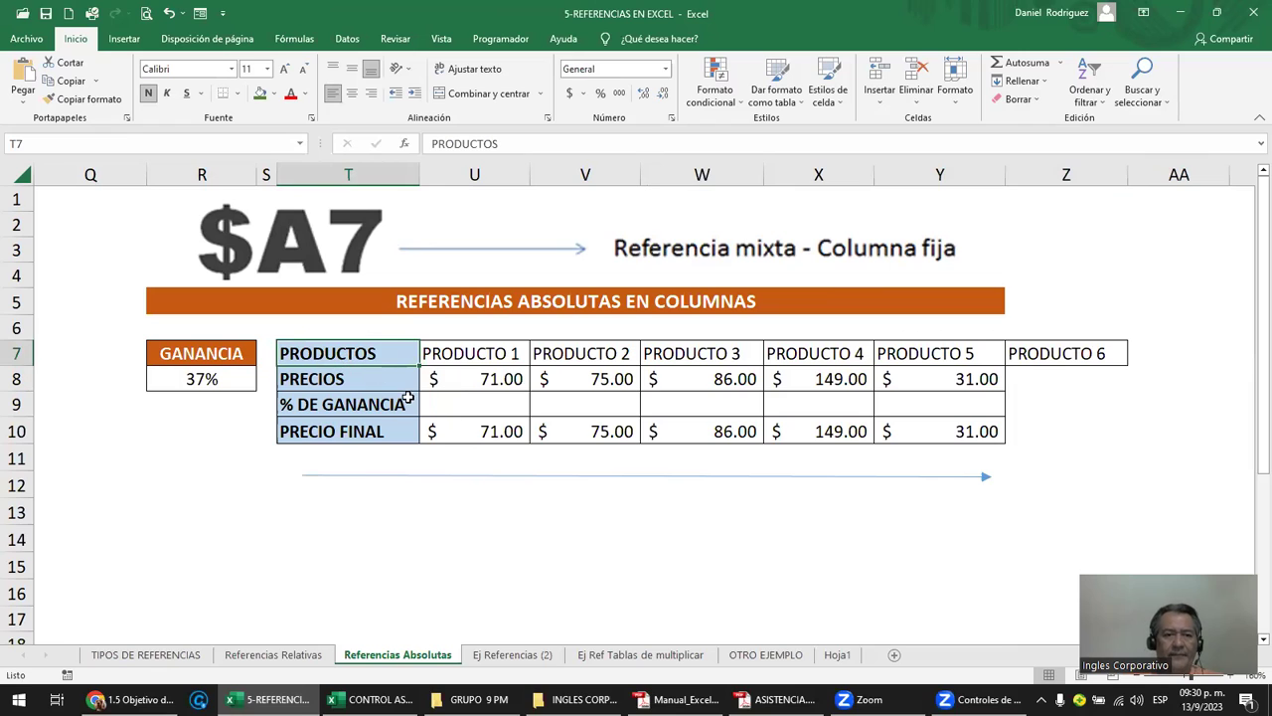
left_click(482, 358)
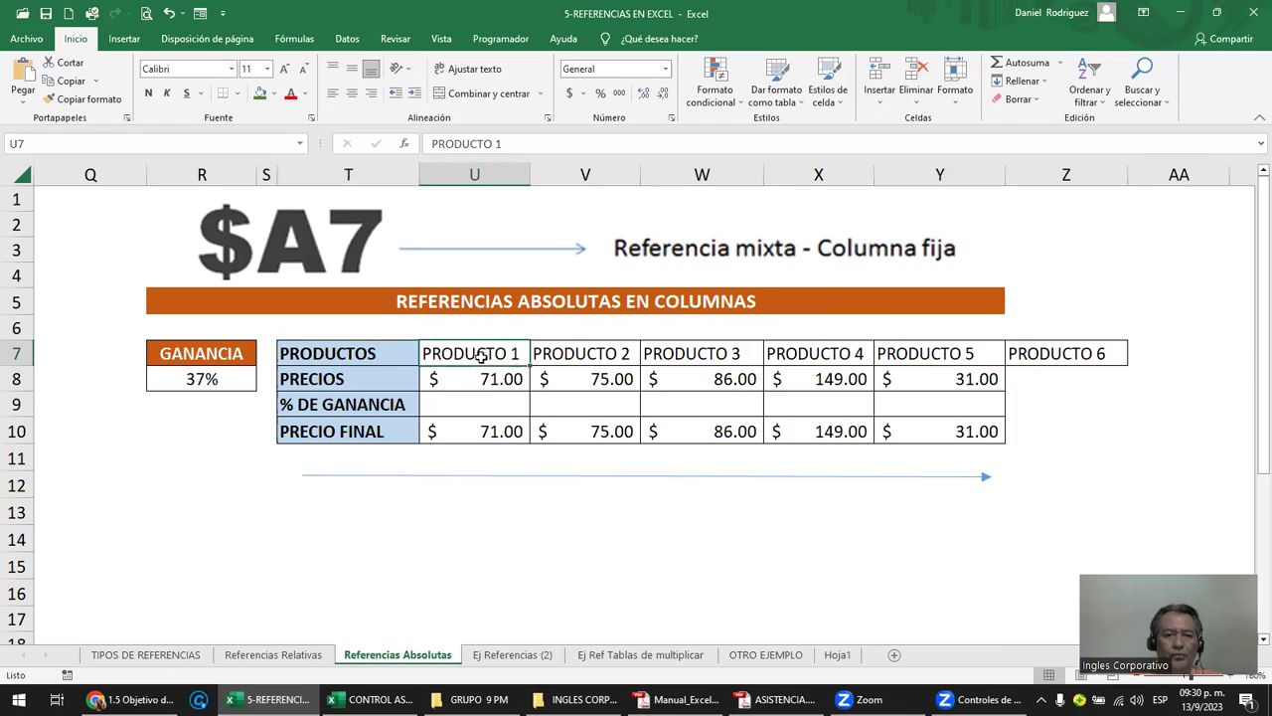
left_click(467, 372)
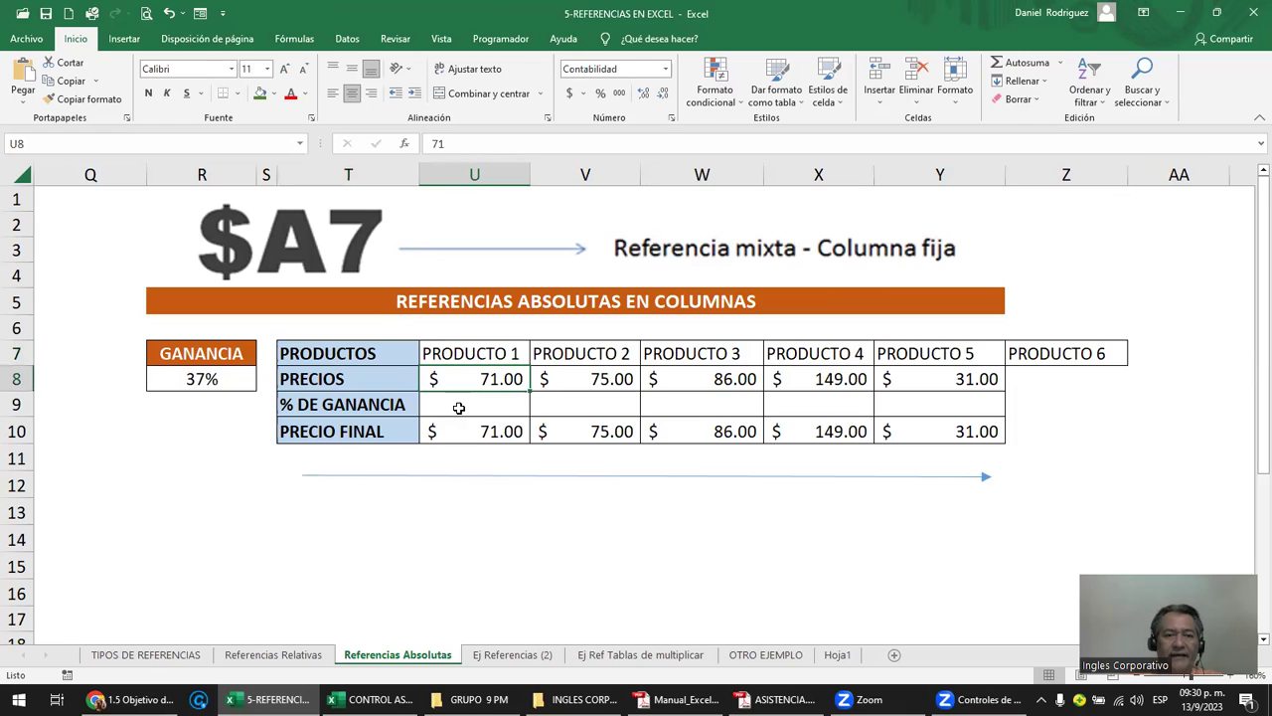
left_click(207, 381)
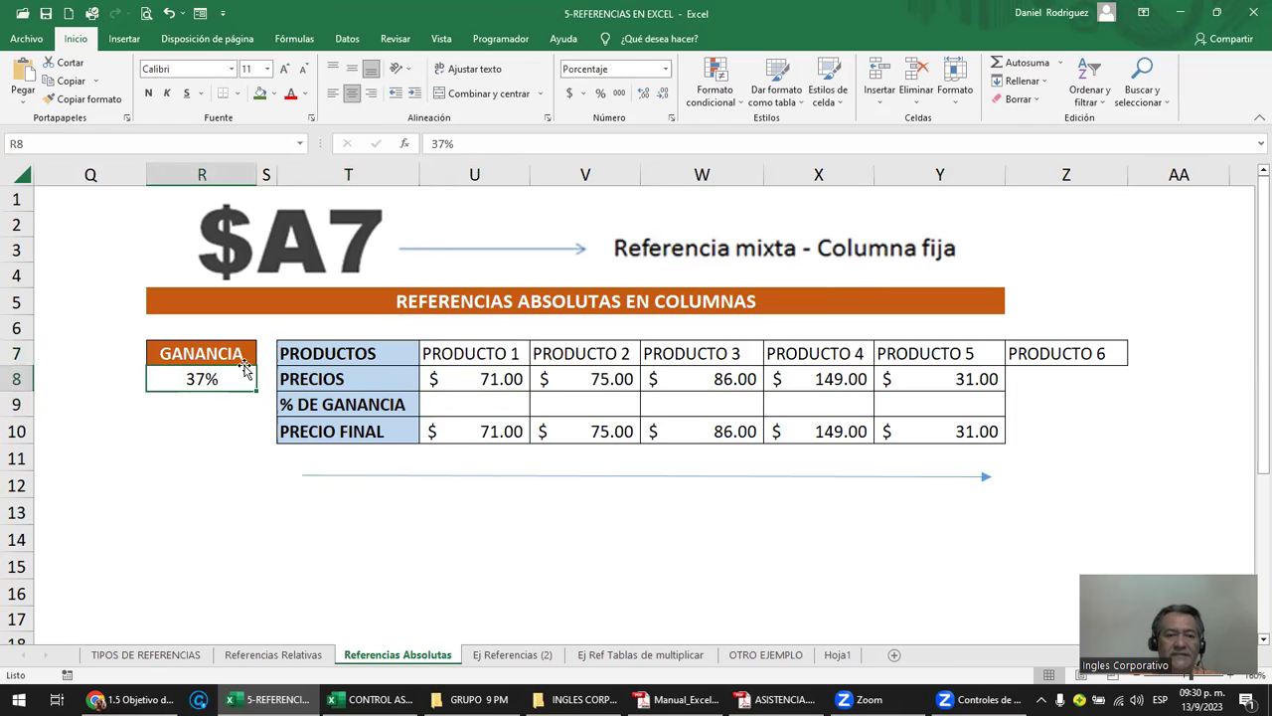
left_click(470, 407)
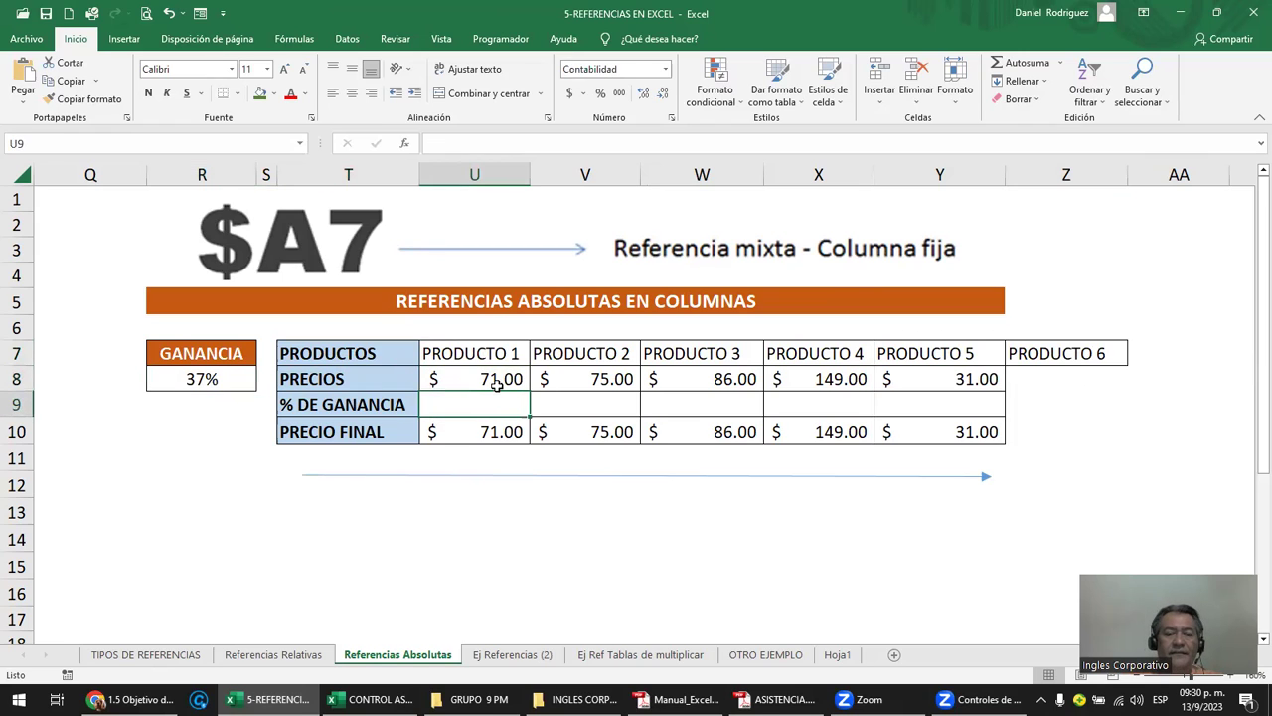
left_click(602, 403)
left_click(736, 399)
left_click(825, 403)
left_click(951, 396)
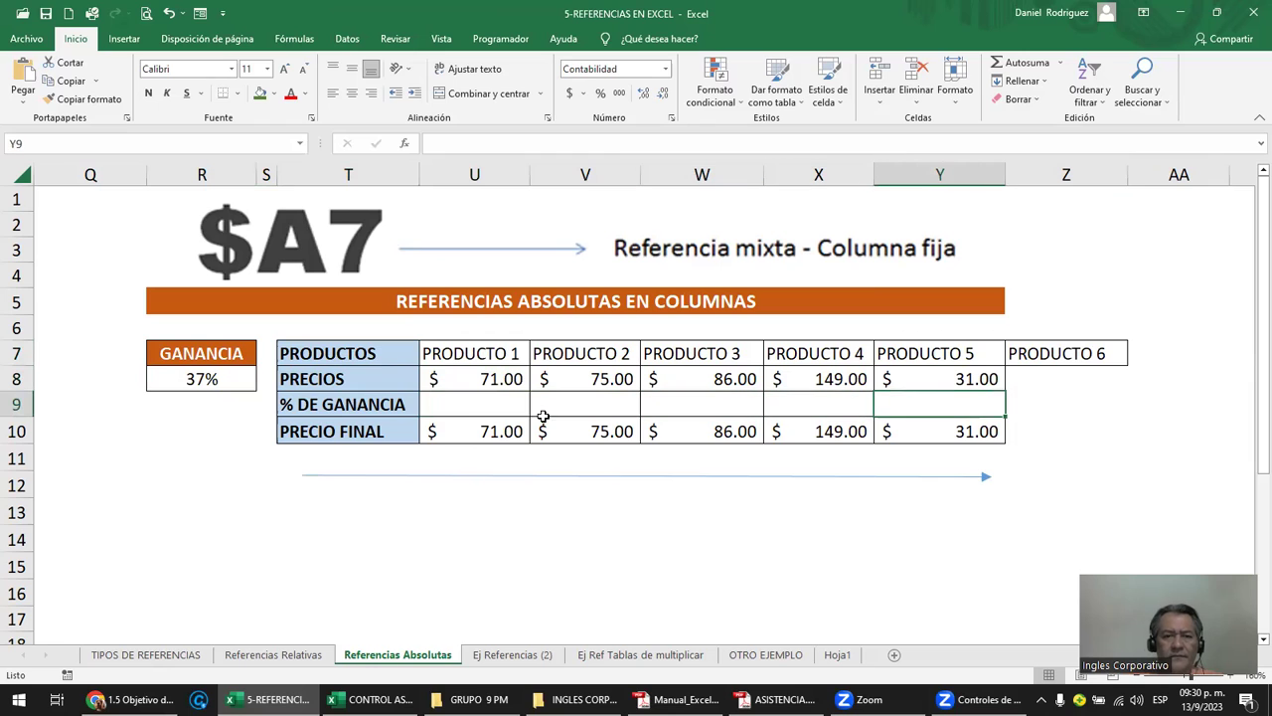
left_click_drag(496, 386, 984, 403)
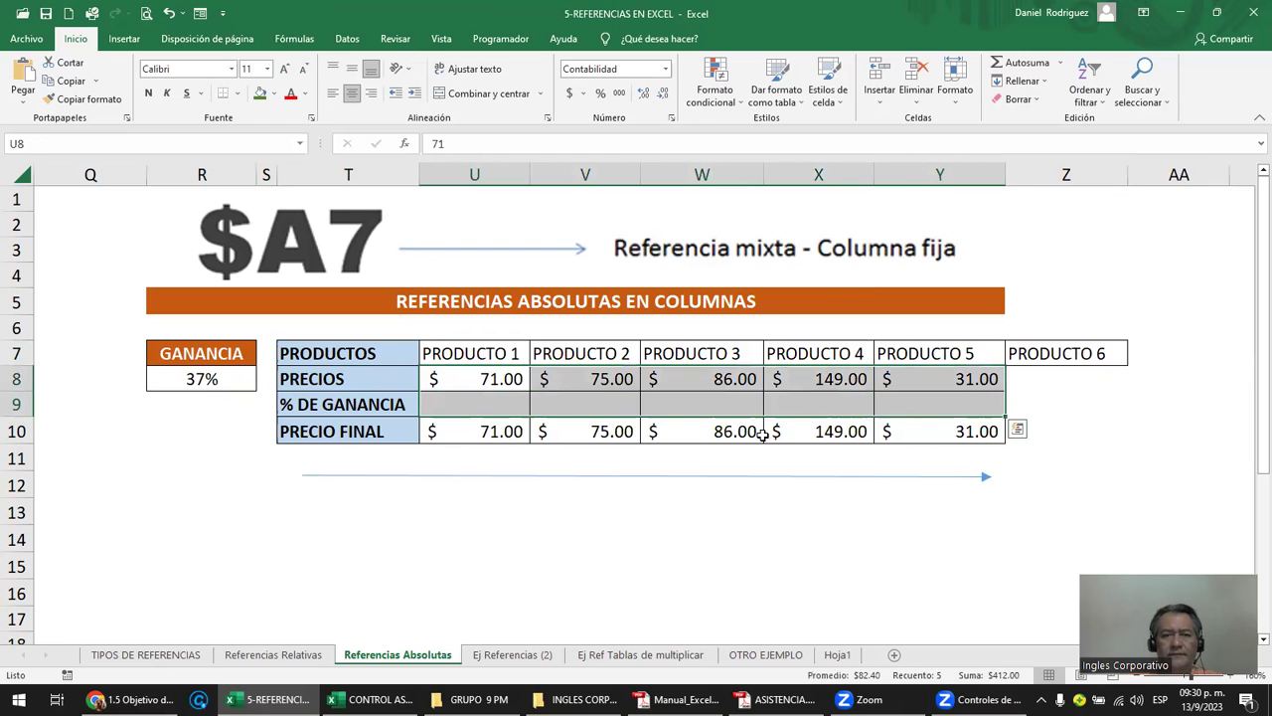
left_click(499, 408)
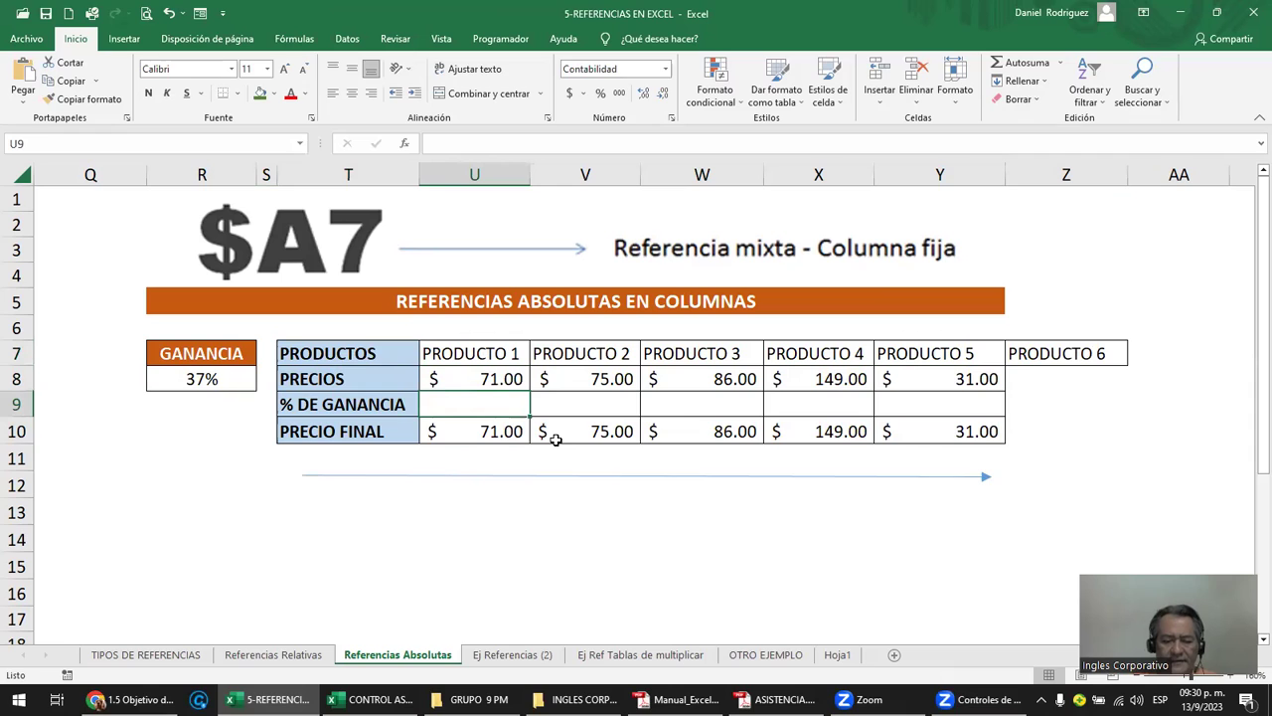
Enter =U8*R8 in U9 for PRODUCTO 1's gain of 26.27.
type("=")
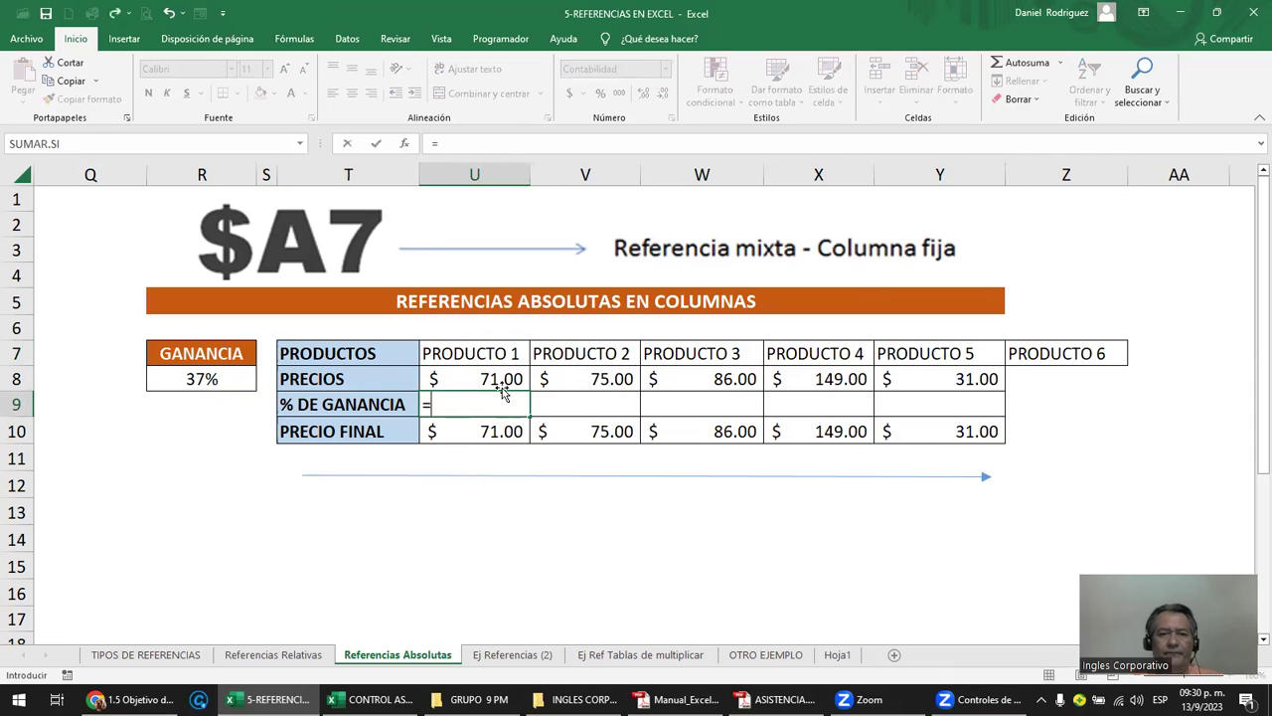
left_click(499, 378)
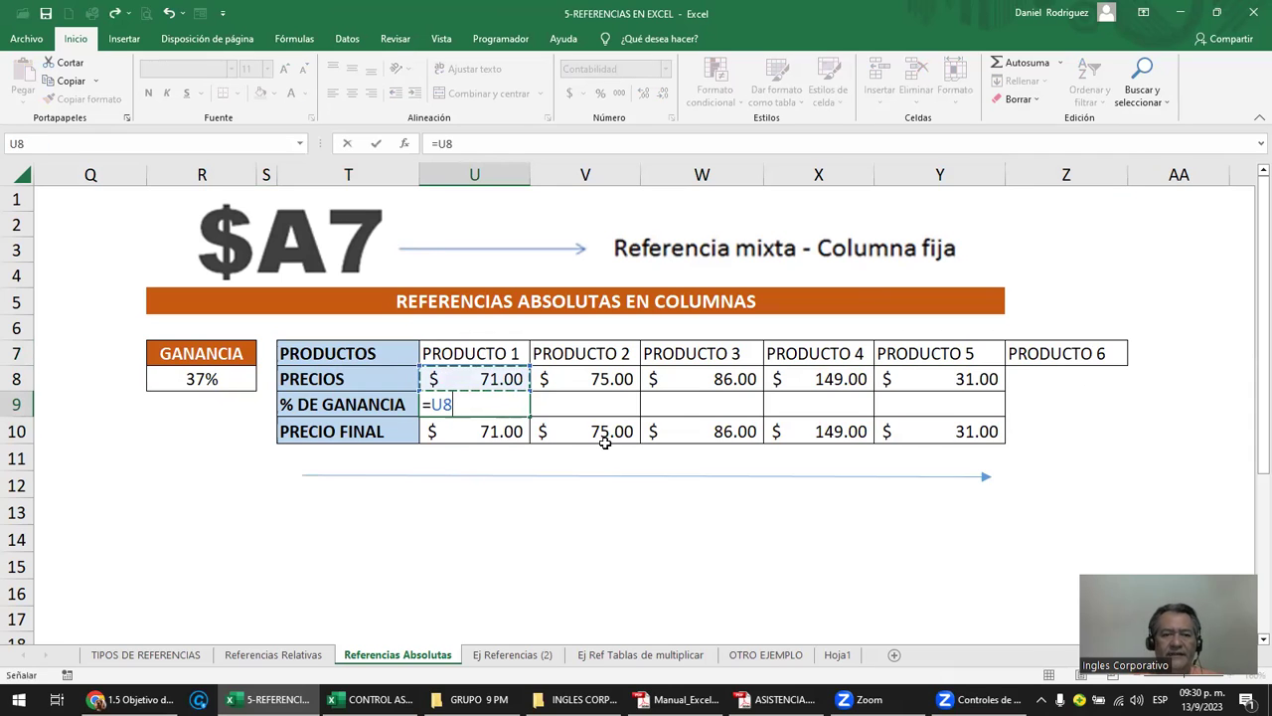
type("*")
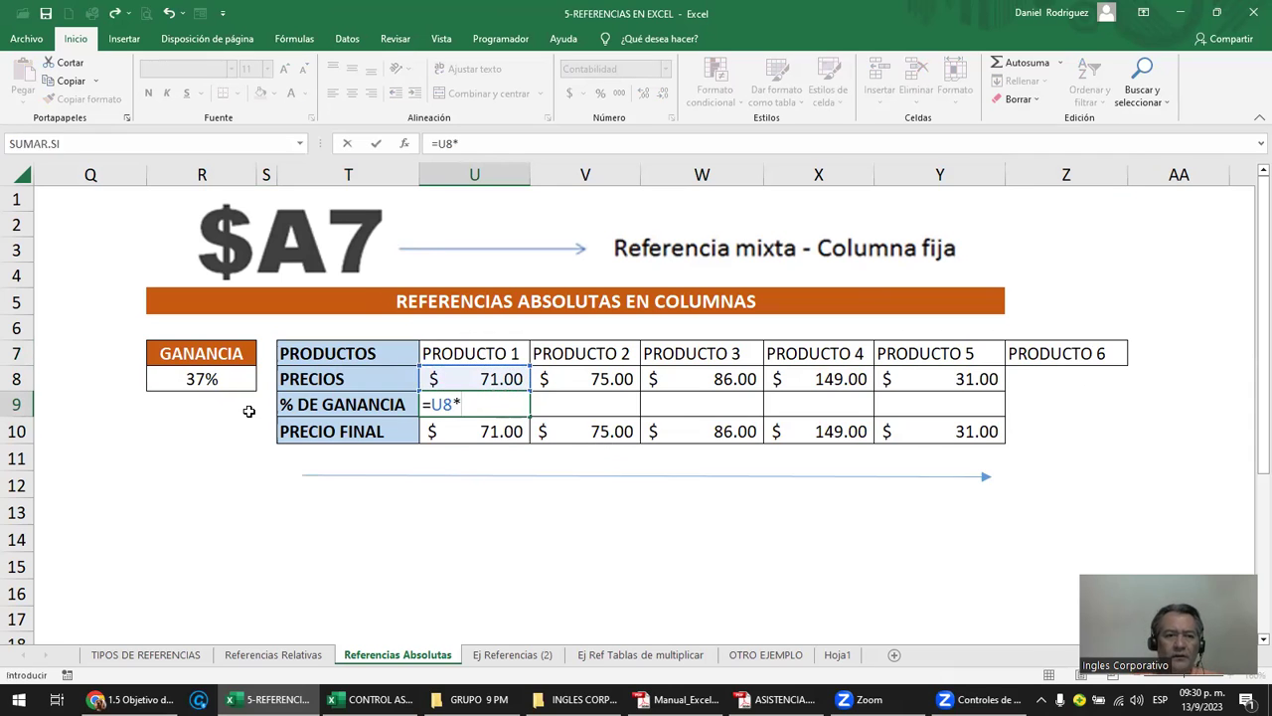
left_click(216, 379)
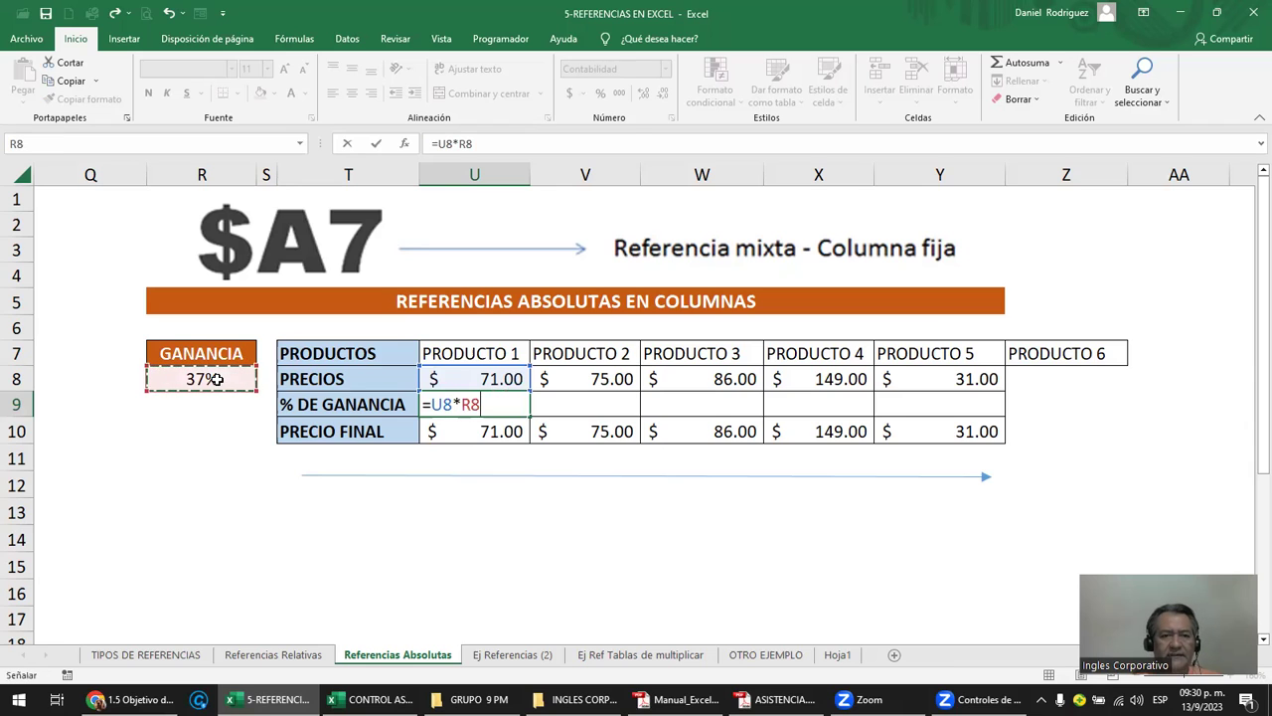
key("Return")
key("Up")
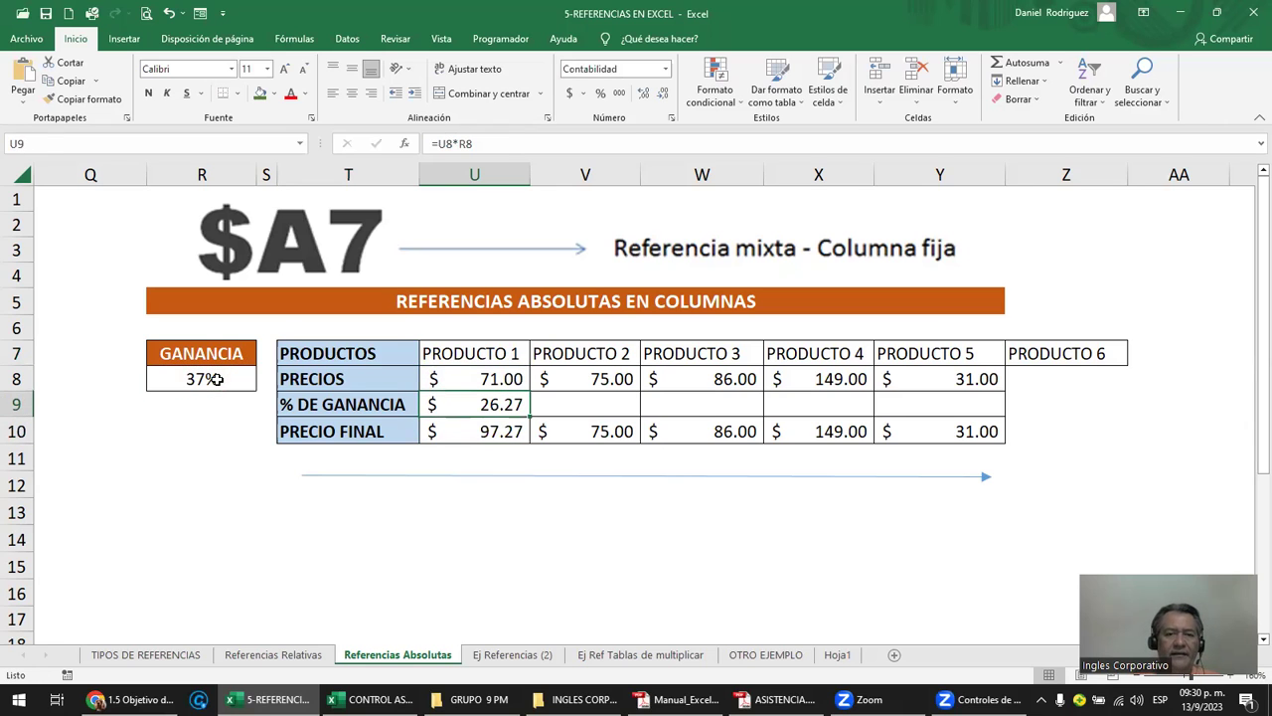
Check the price cell and U10's =SUMA(U8:U9) final price of 97.27.
left_click(502, 379)
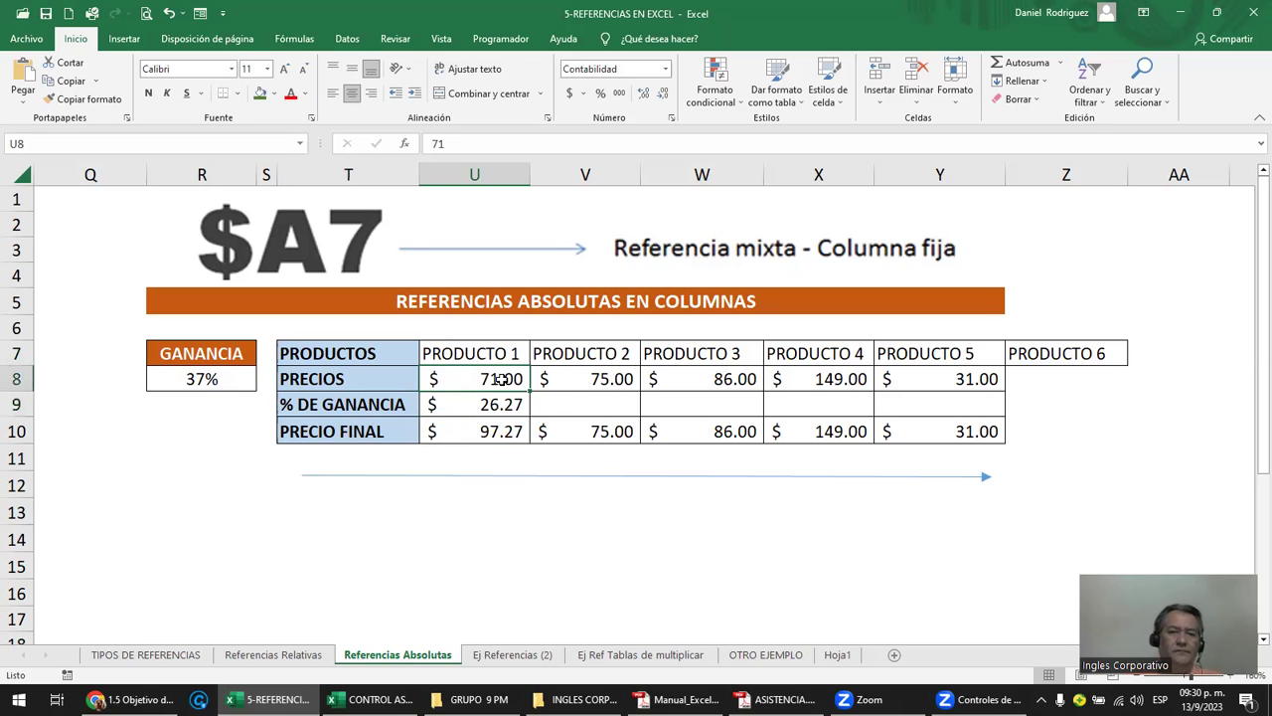
left_click(490, 432)
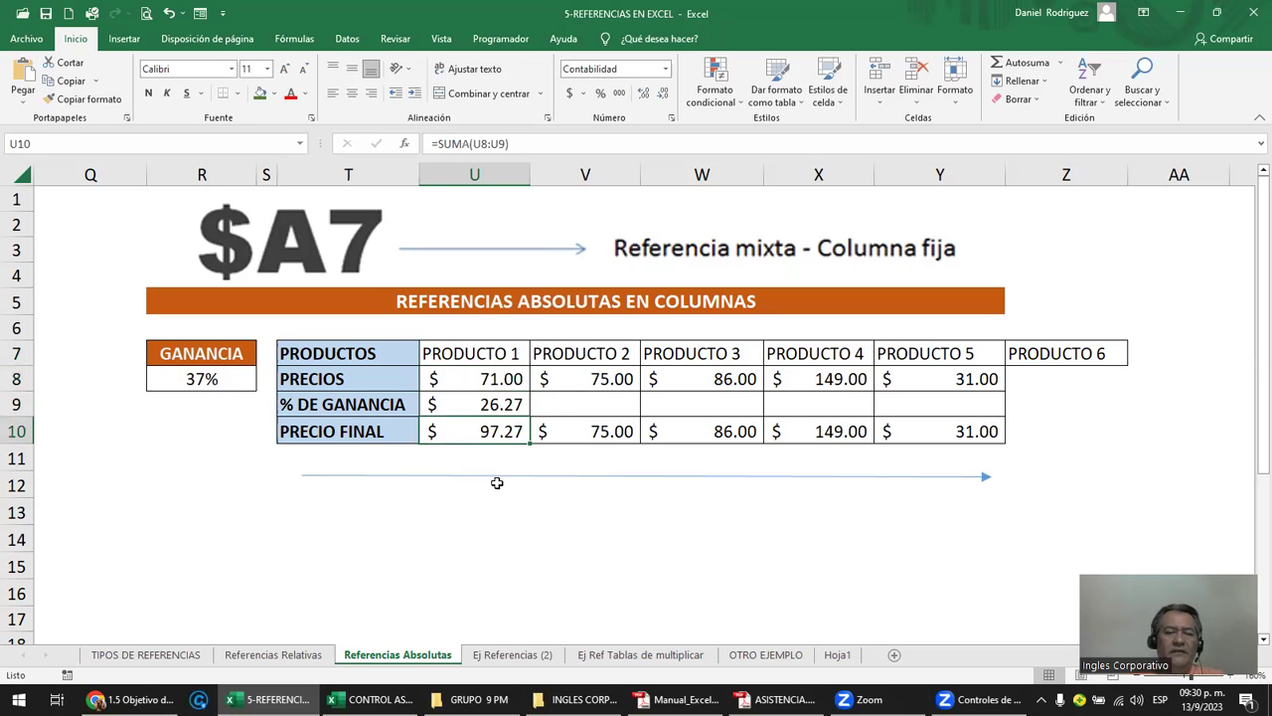
left_click(490, 381)
left_click(491, 403)
left_click(496, 429)
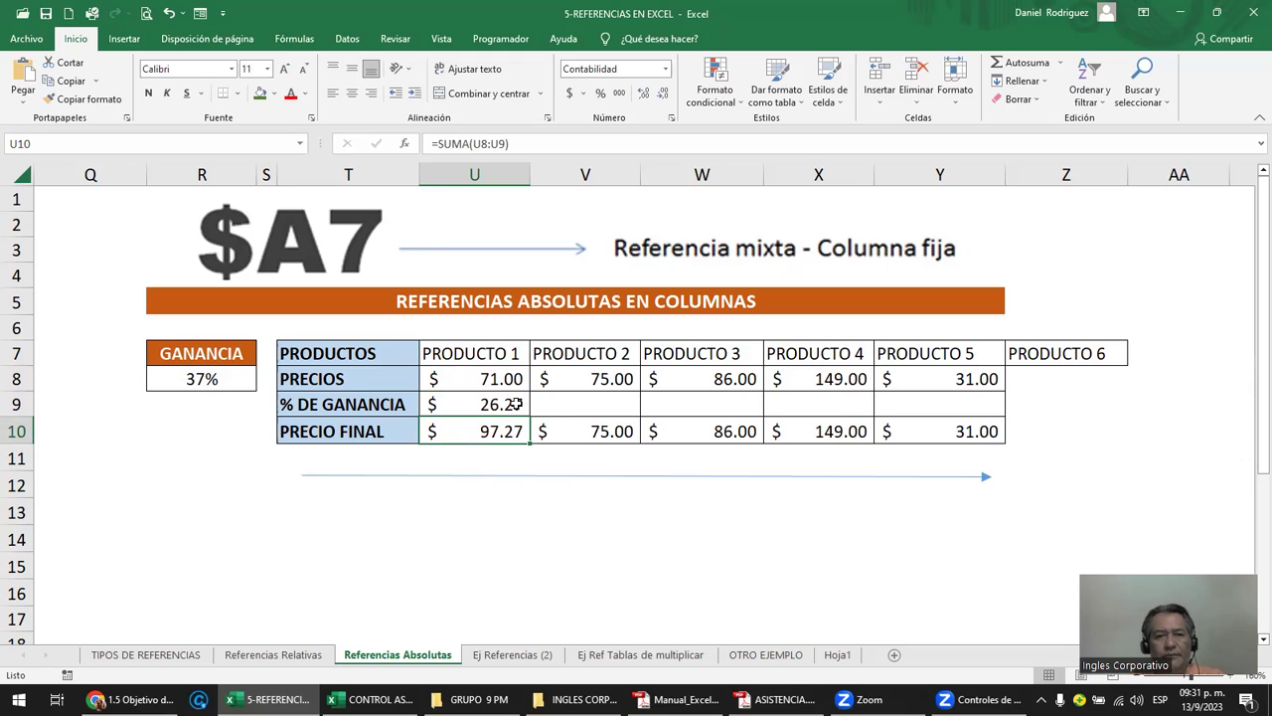
left_click(518, 401)
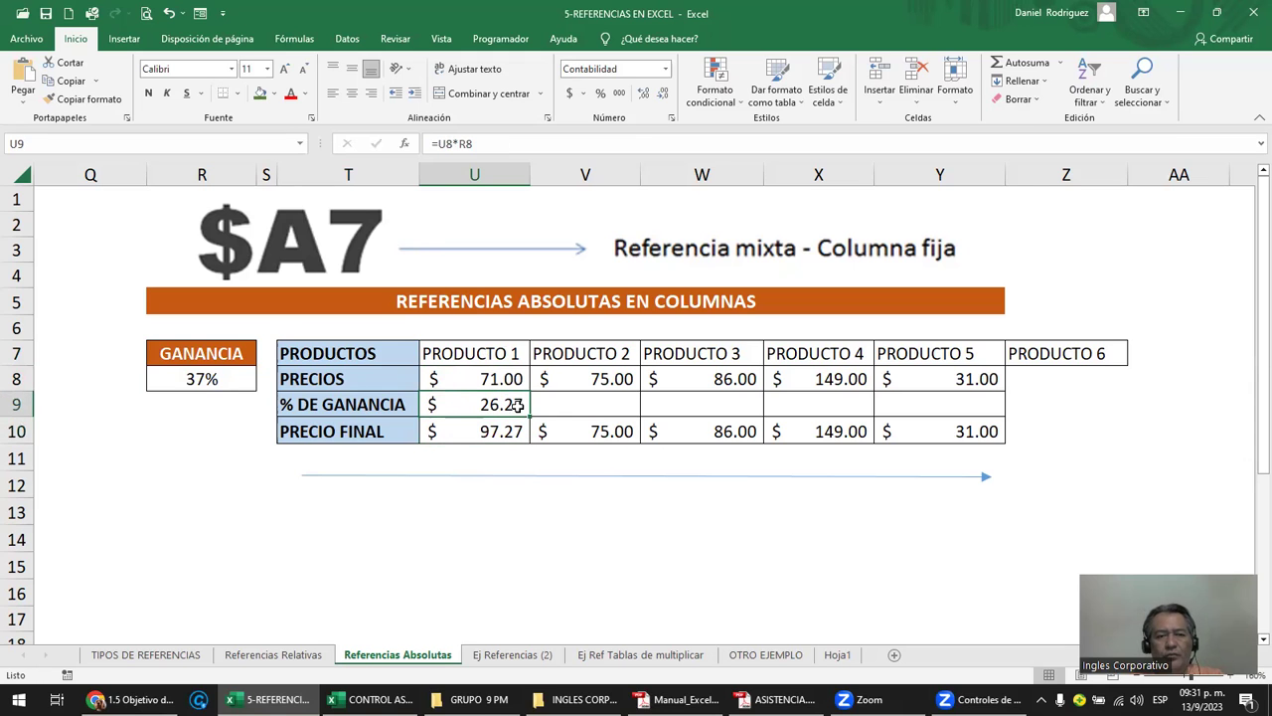
scroll(516, 458, "up", 1)
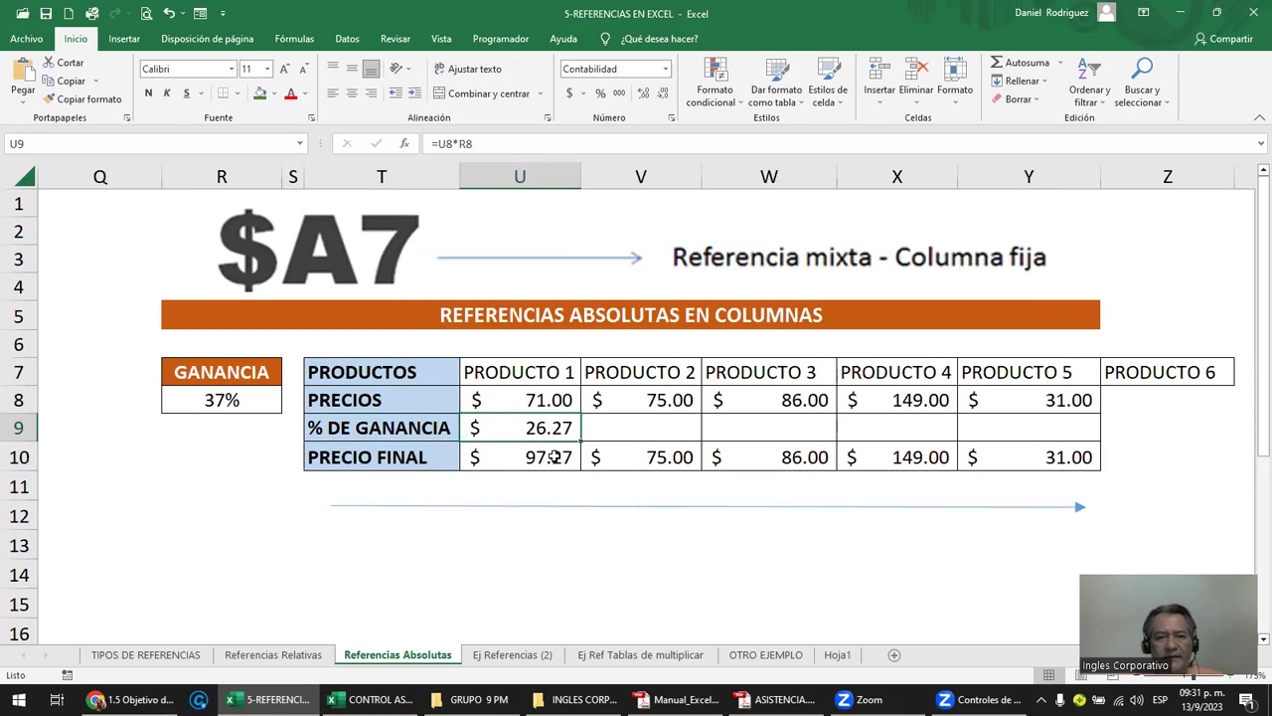
left_click_drag(578, 440, 680, 430)
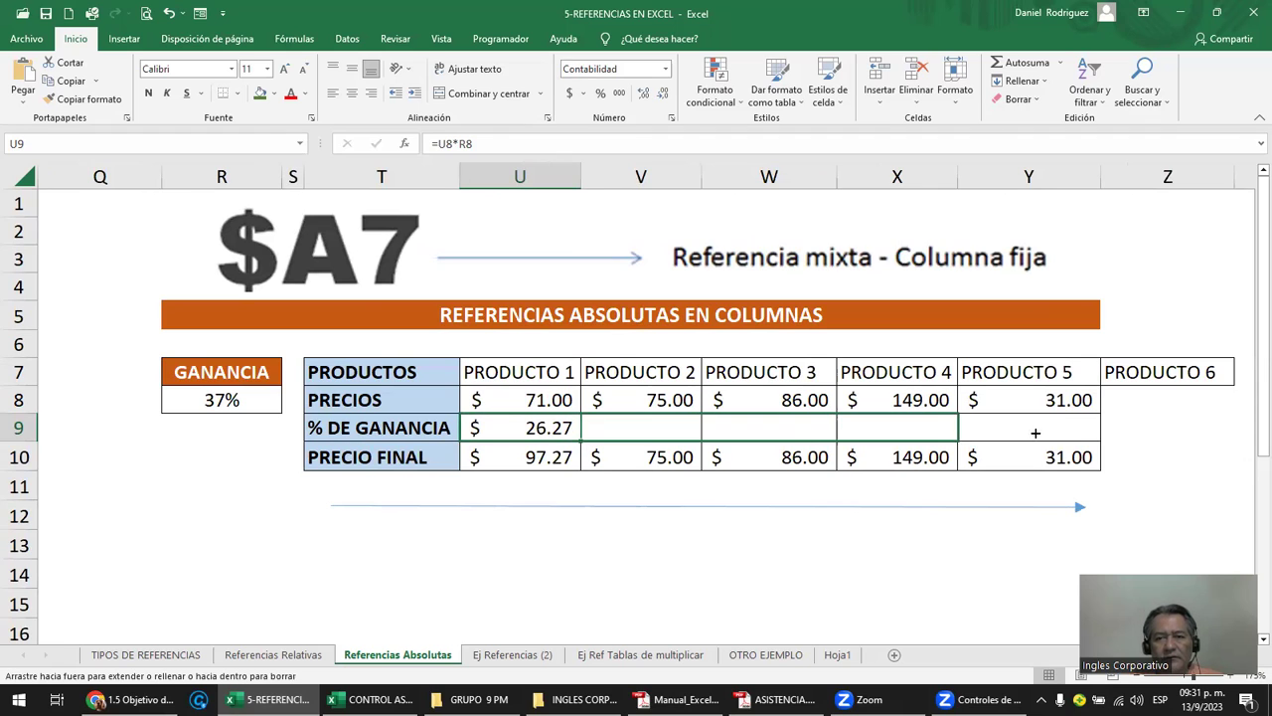
left_click_drag(787, 433, 1062, 430)
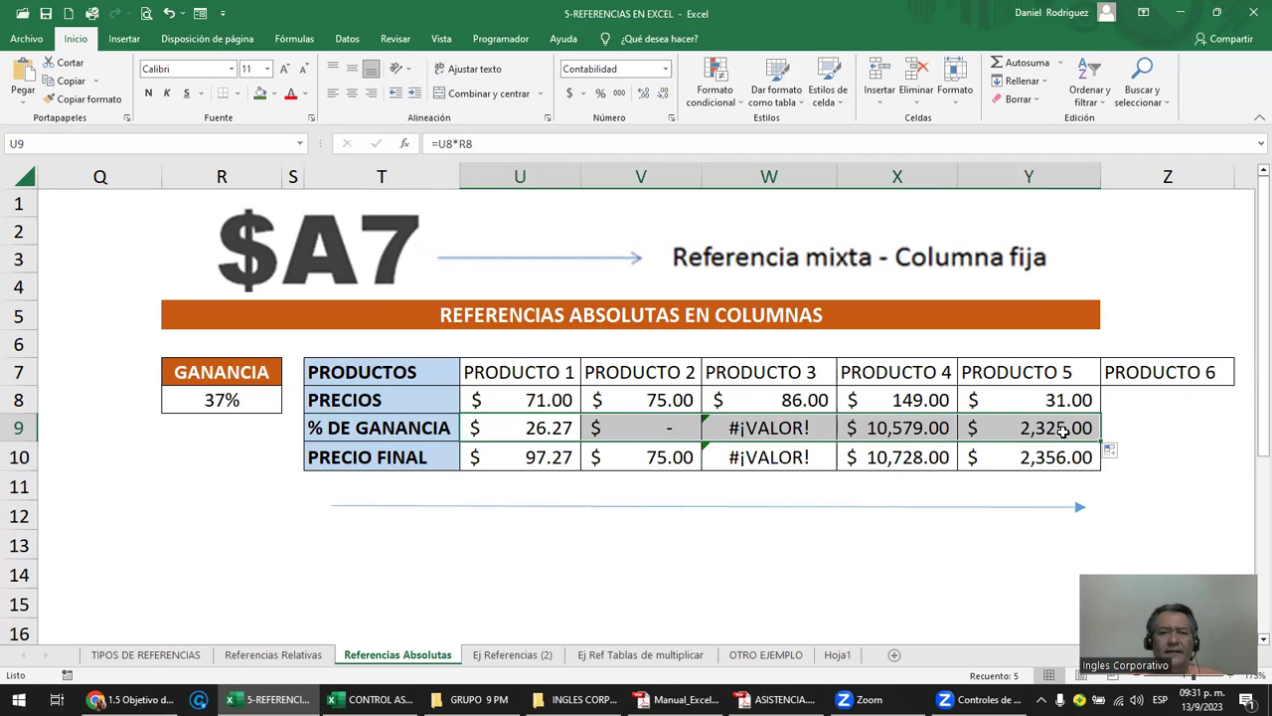
left_click(659, 538)
double_click(651, 429)
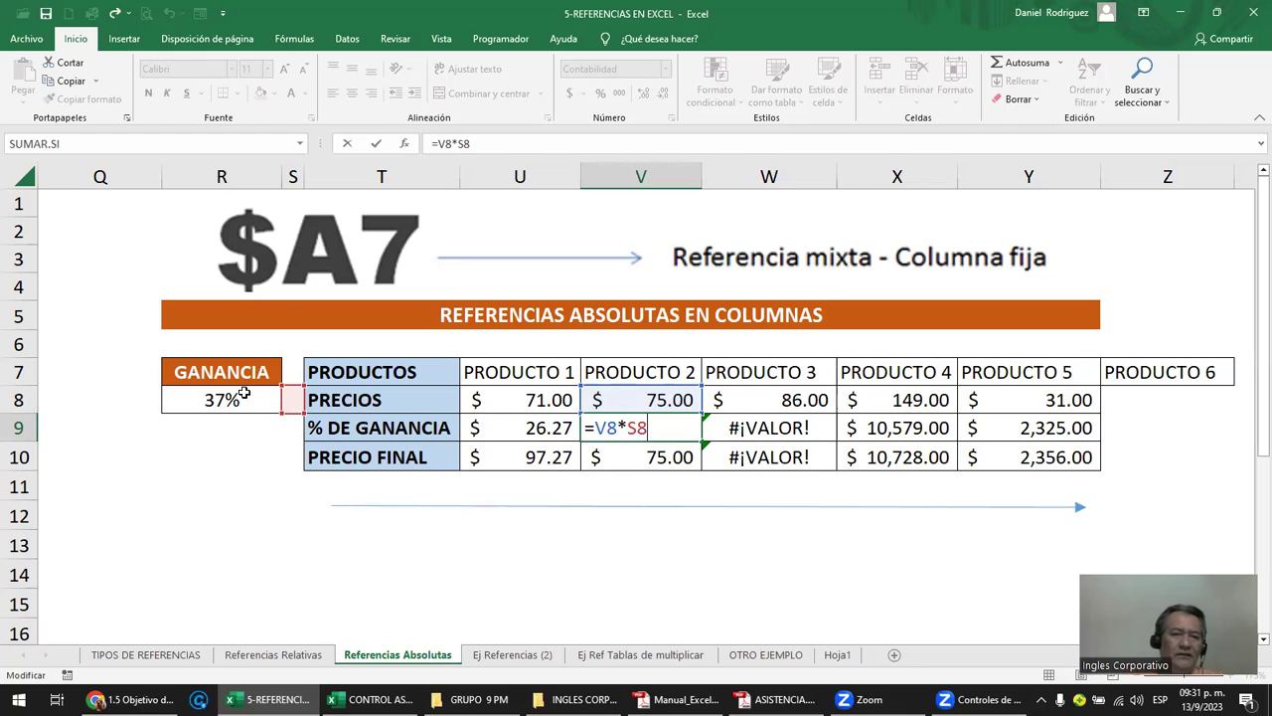
left_click_drag(596, 428, 679, 443)
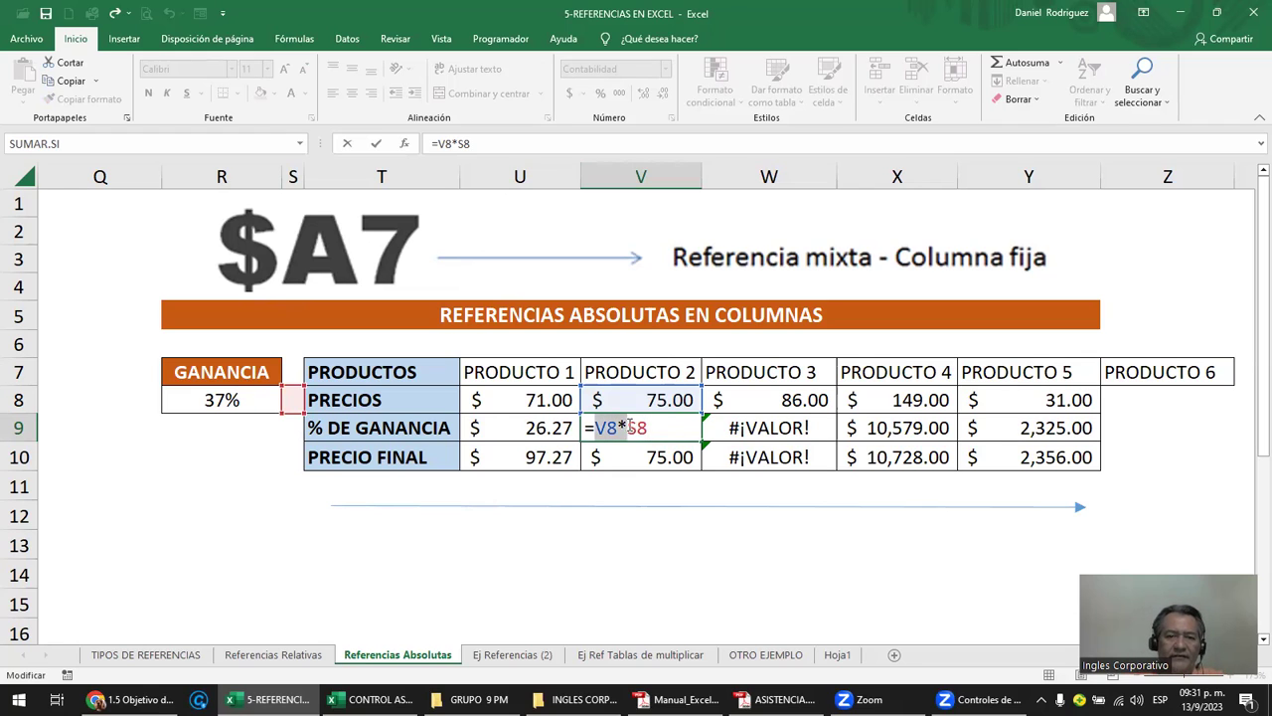
key("Return")
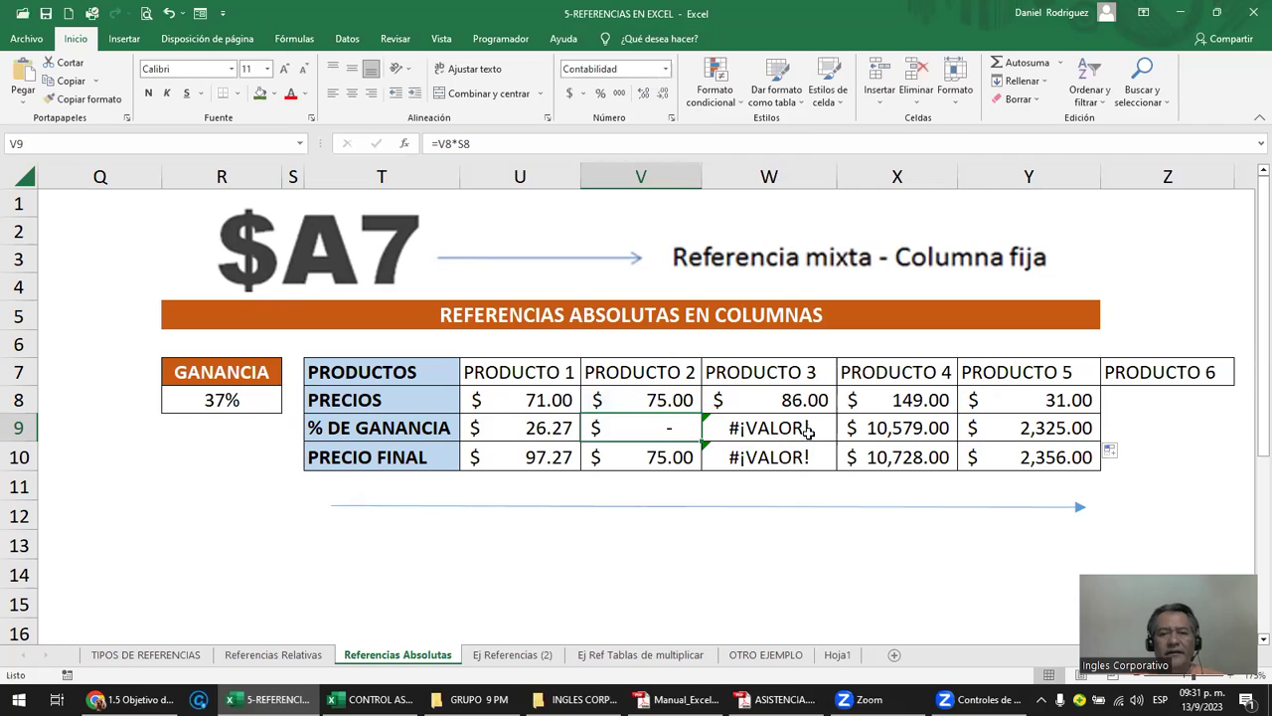
double_click(803, 430)
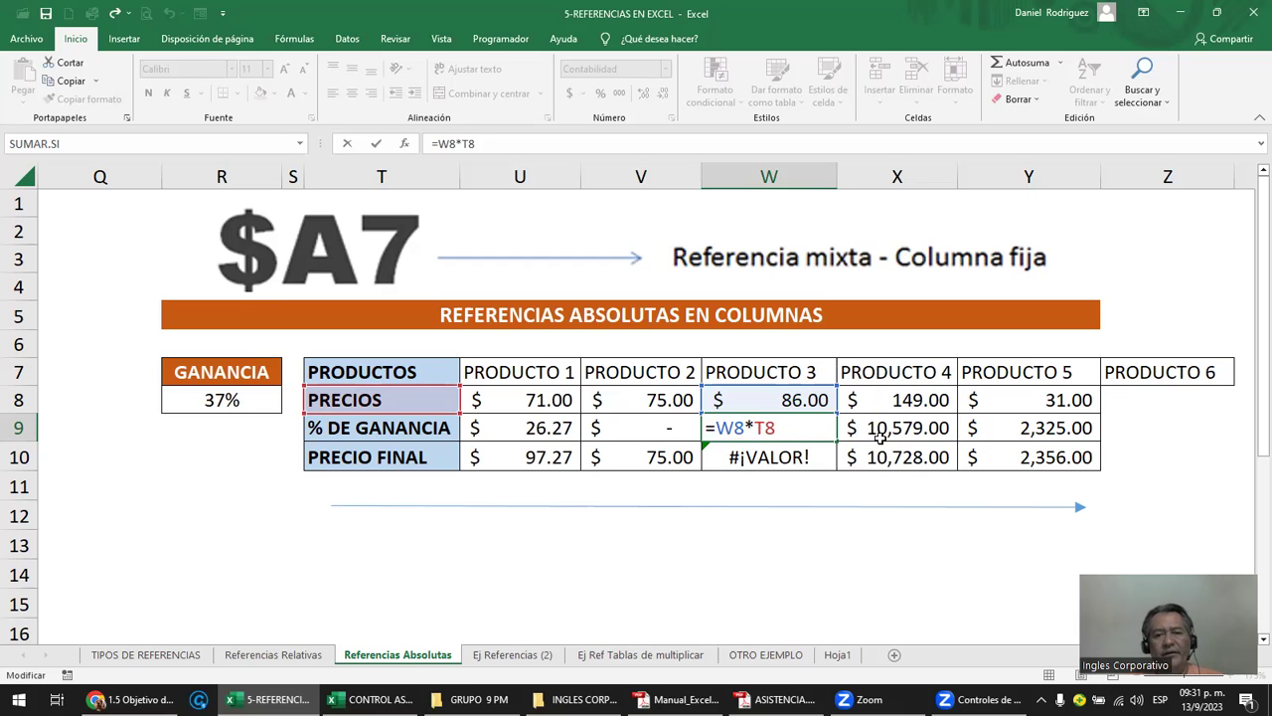
key("Return")
left_click_drag(675, 427, 991, 418)
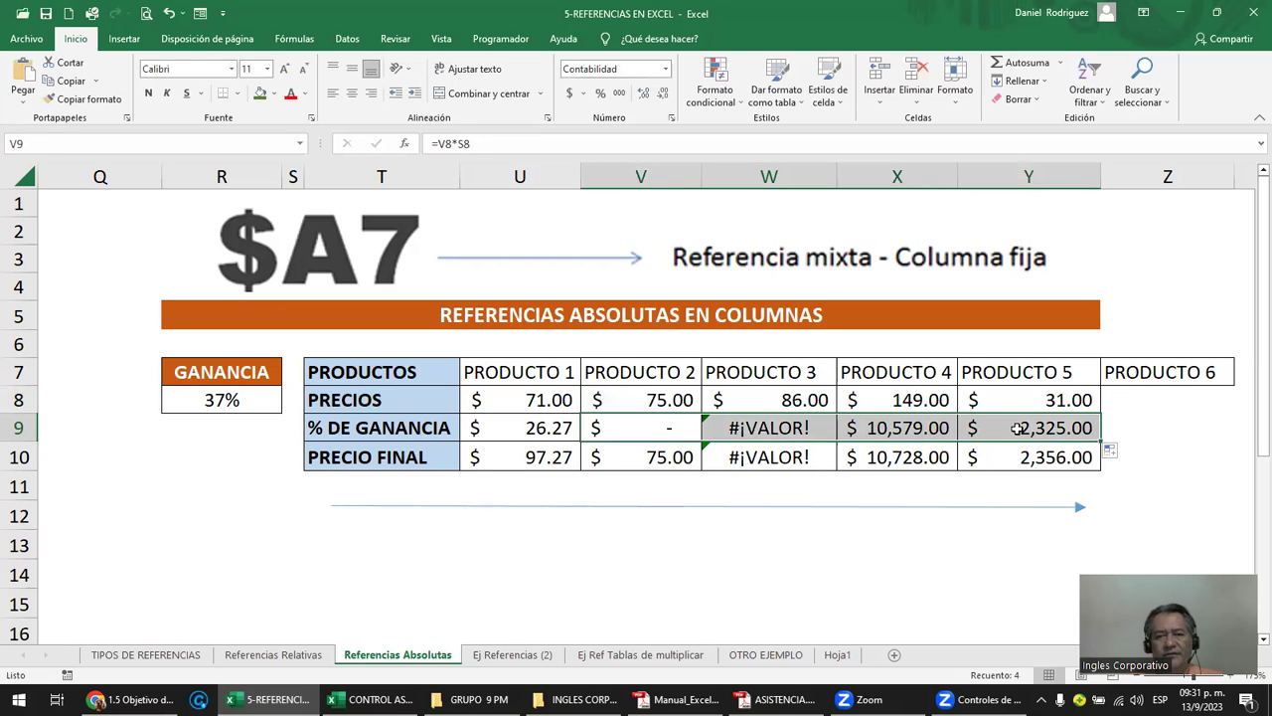
key("Delete")
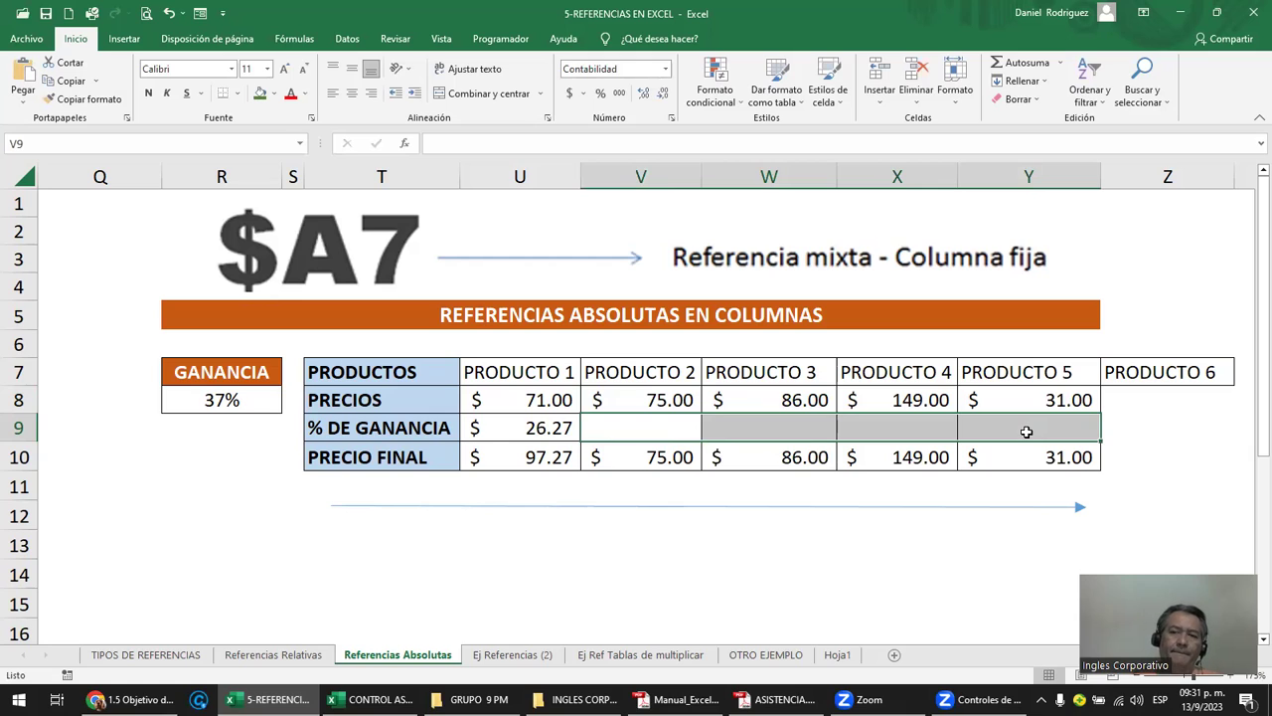
key("Left")
key("Left")
key("Right")
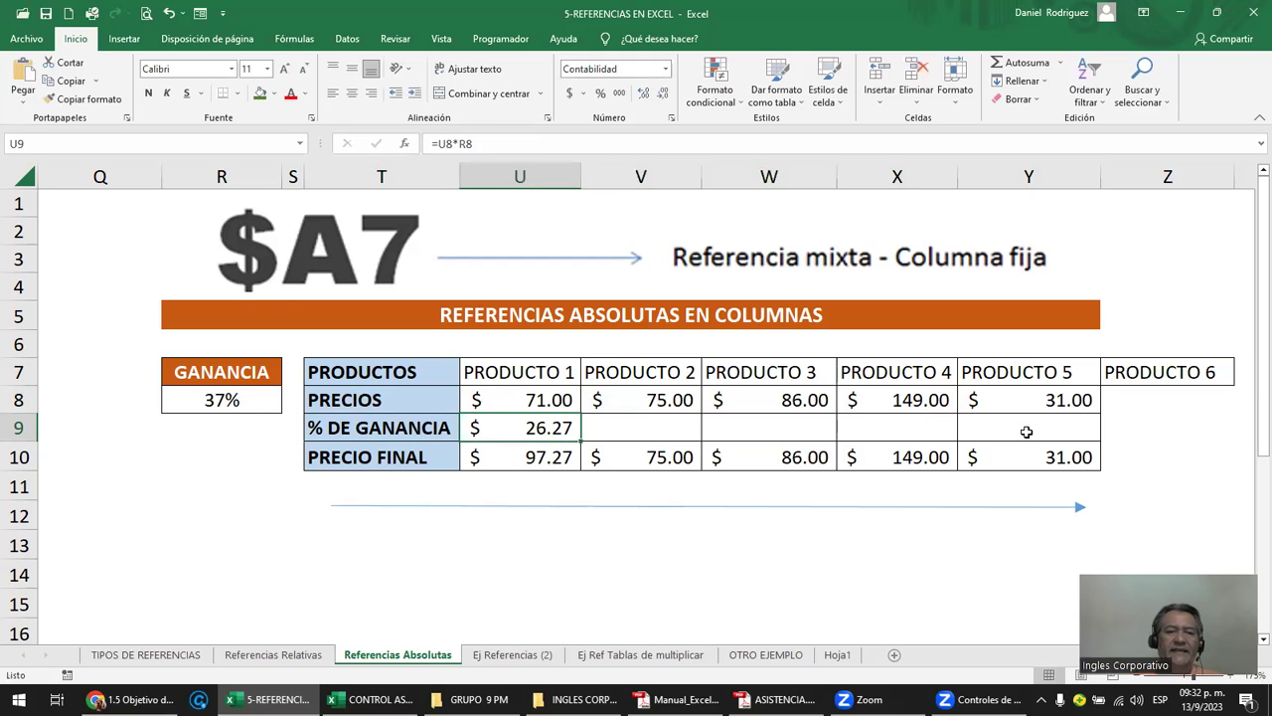
left_click(274, 266)
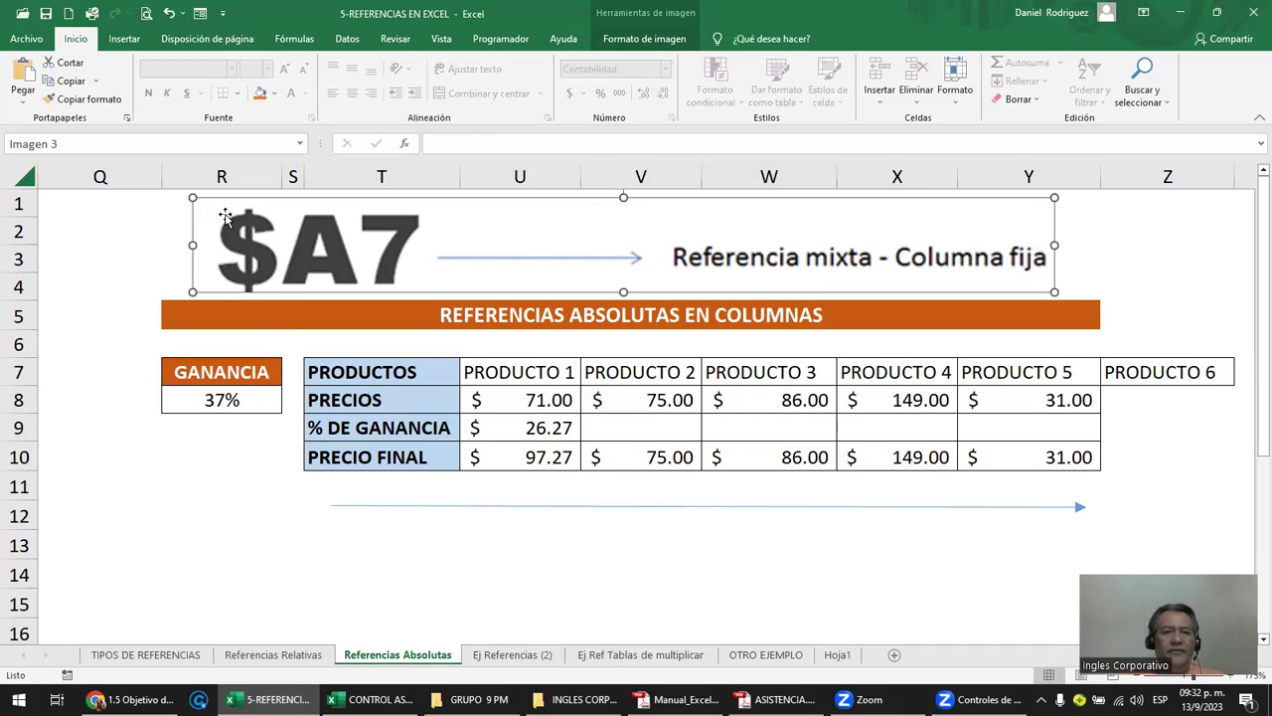
left_click(338, 348)
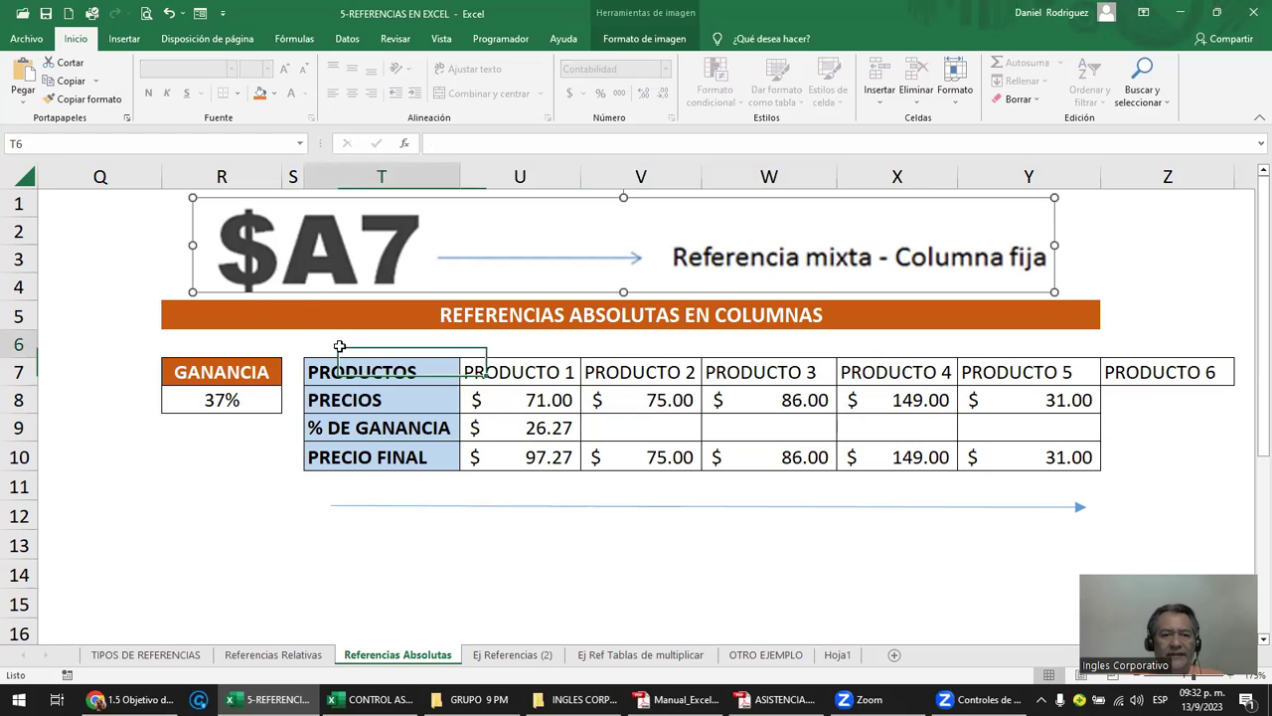
left_click(510, 371)
left_click(547, 402)
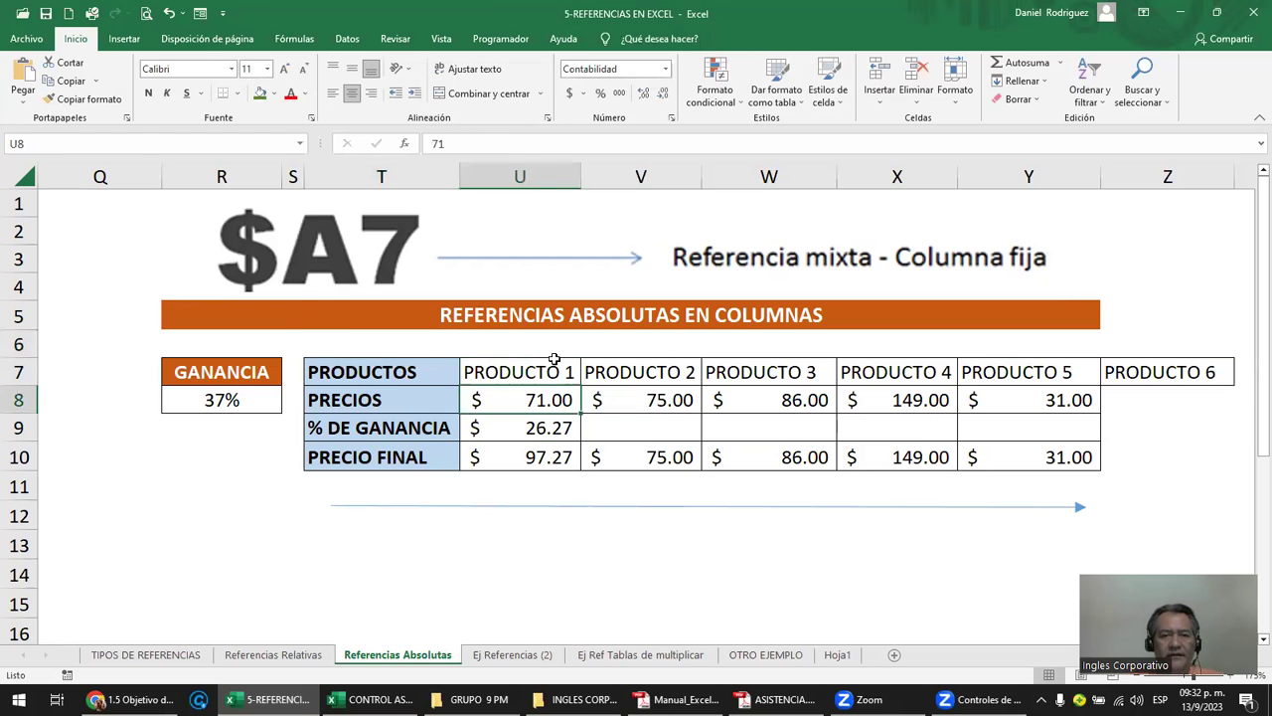
left_click(556, 503)
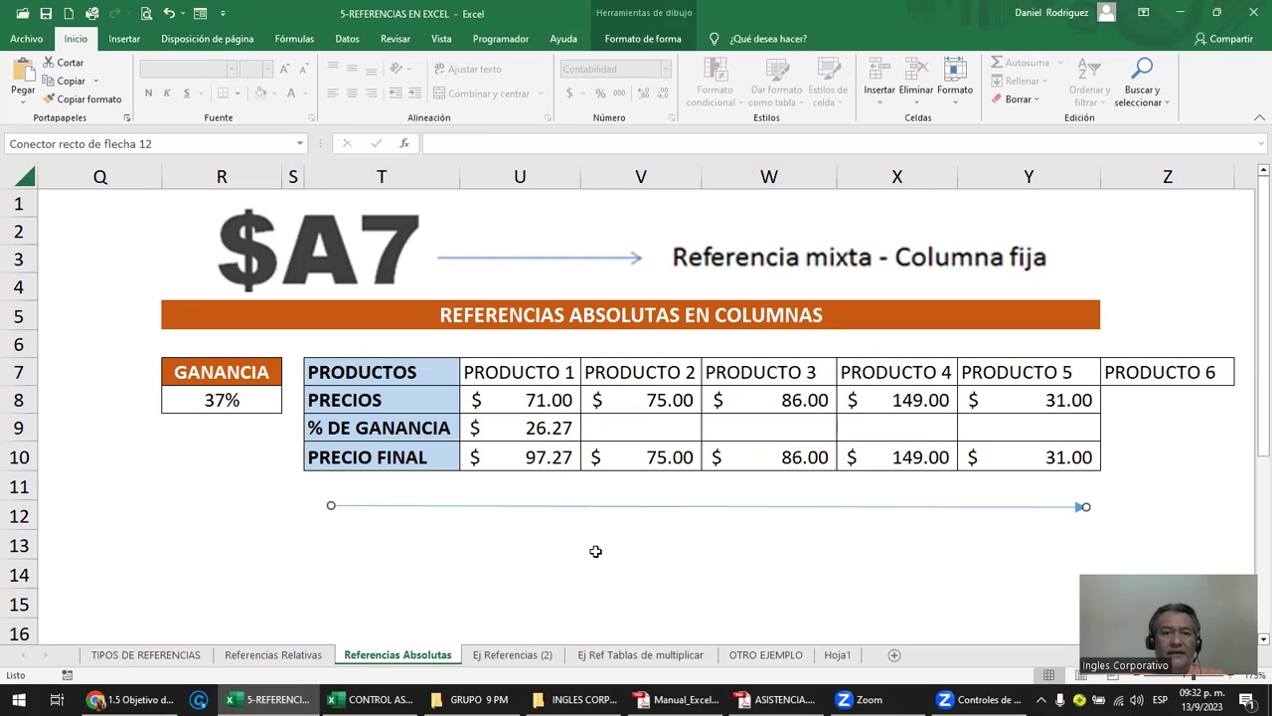
mouse_move(509, 371)
left_mouse_down()
mouse_move(699, 447)
mouse_move(994, 457)
left_mouse_up()
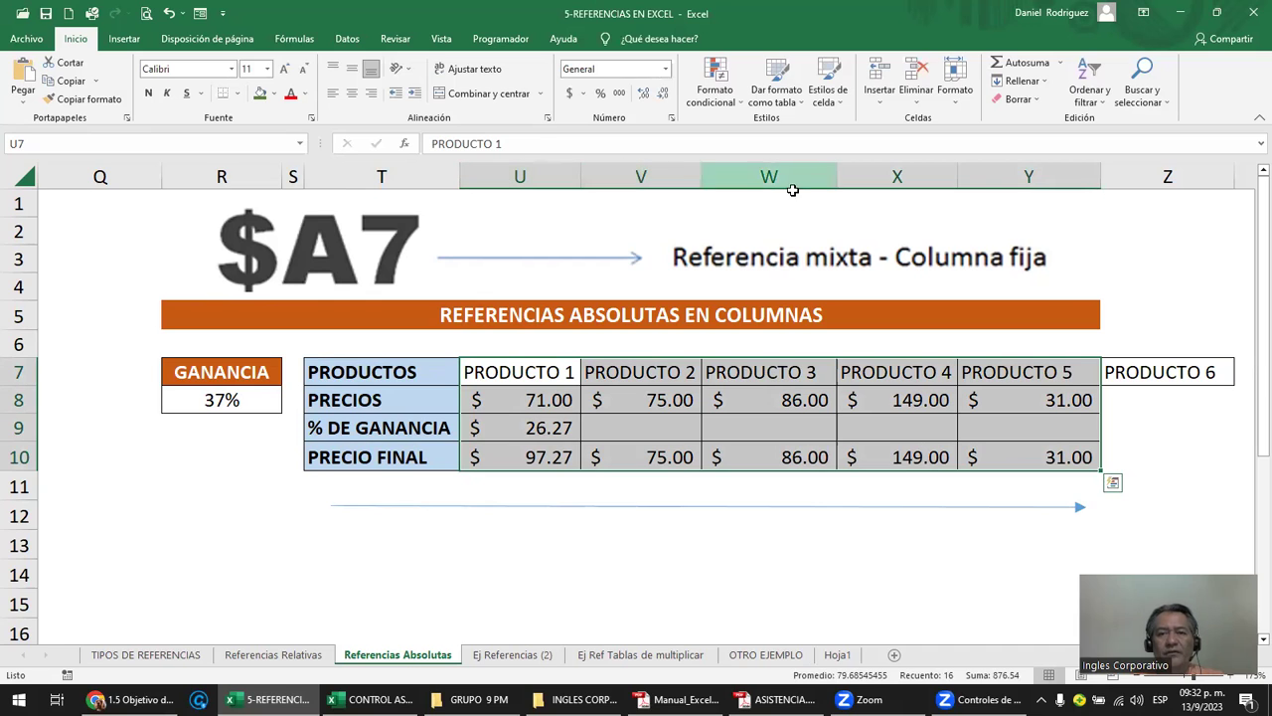
left_click(627, 428)
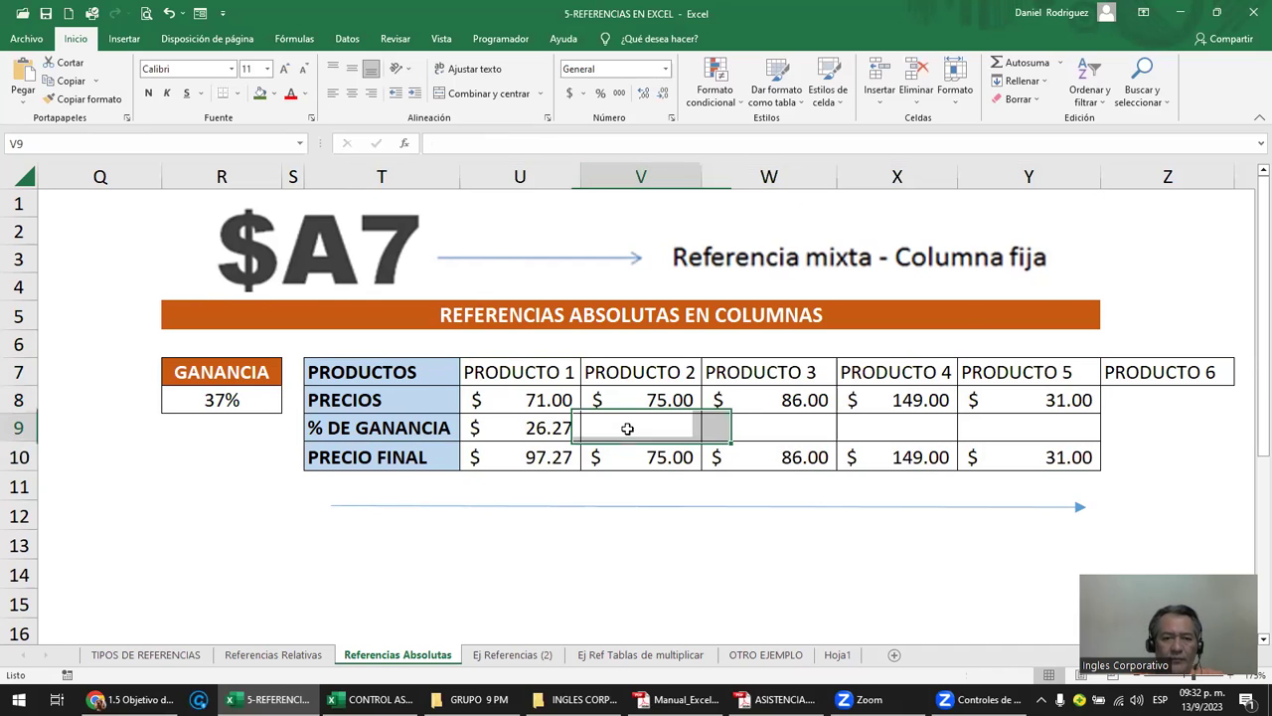
left_click(229, 406)
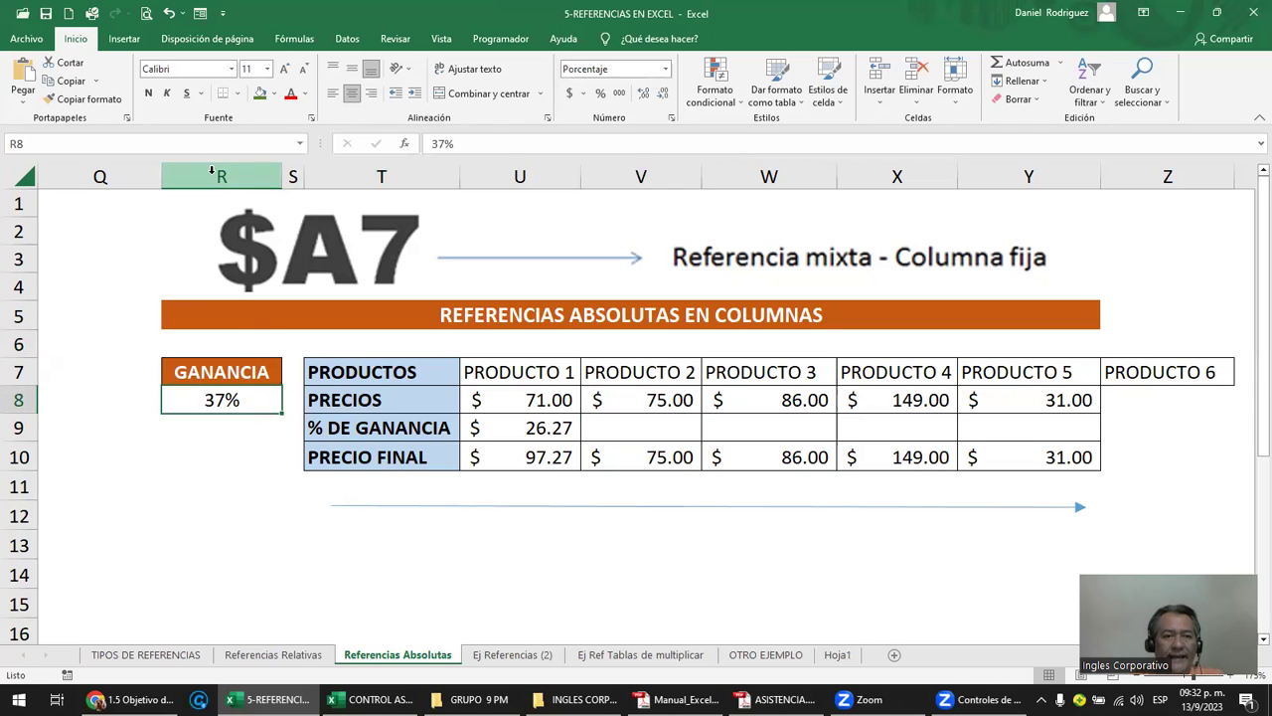
left_click(211, 171)
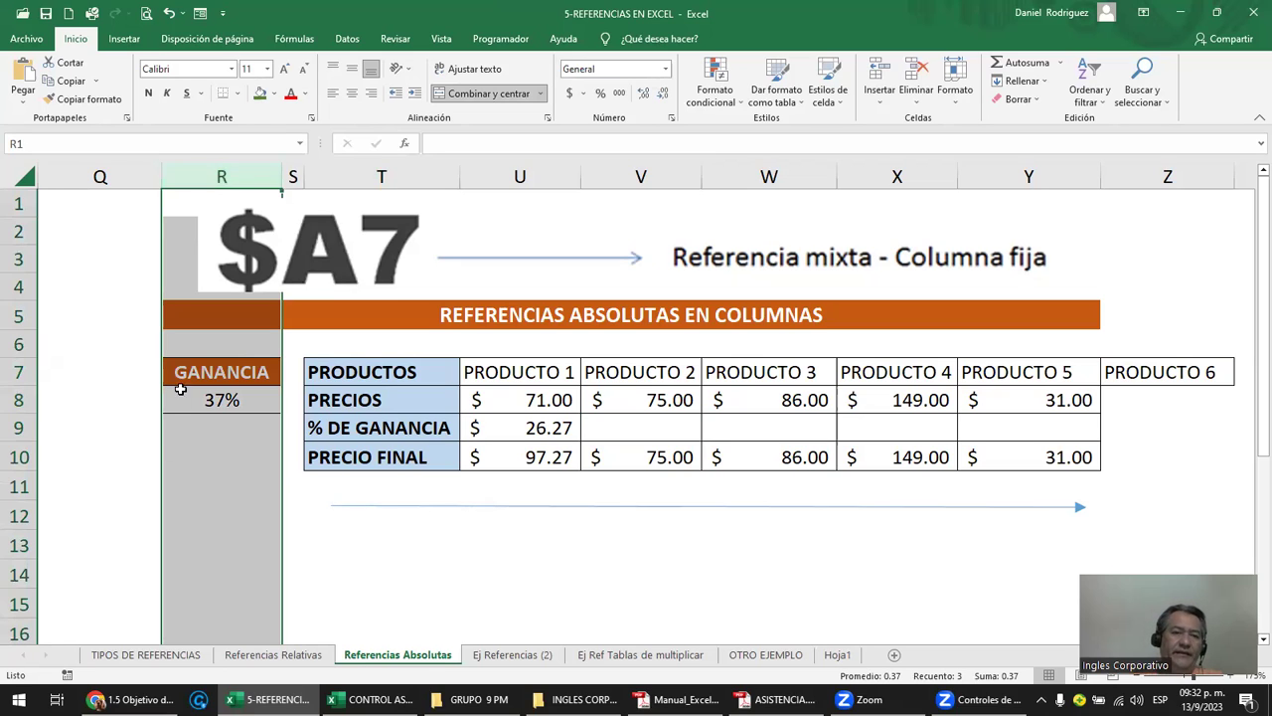
left_click_drag(192, 371, 202, 396)
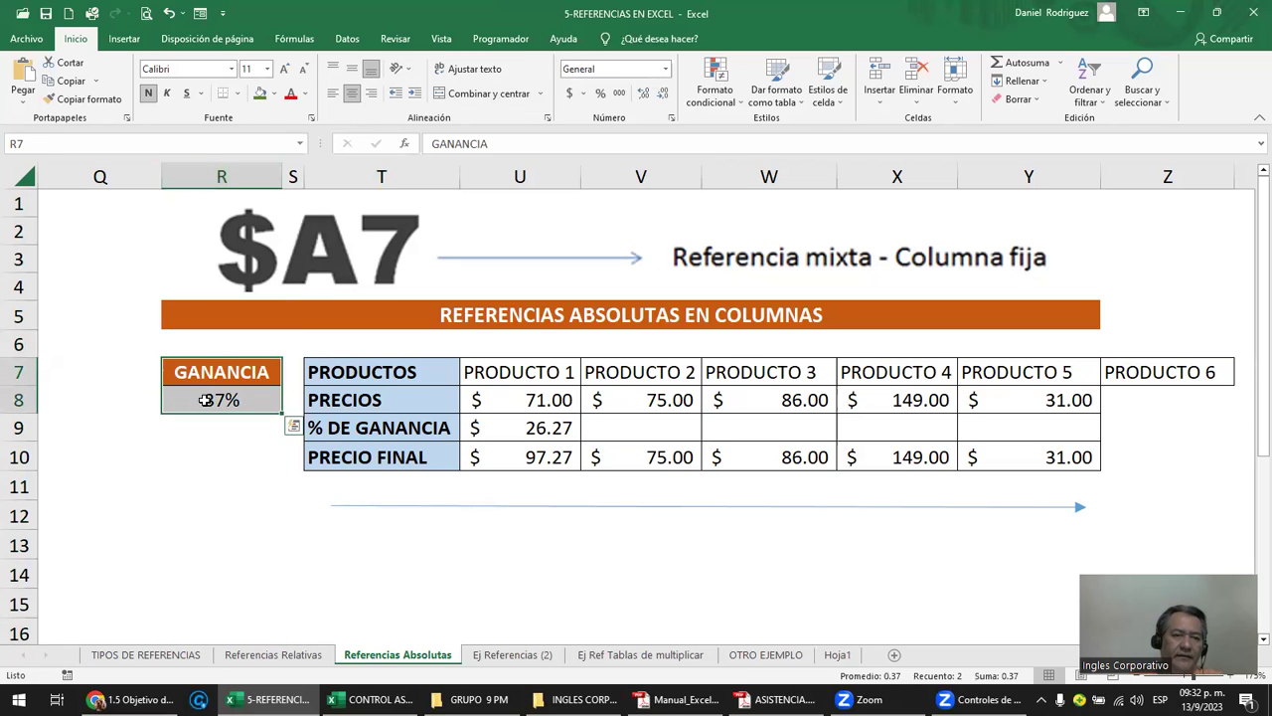
left_click(216, 370)
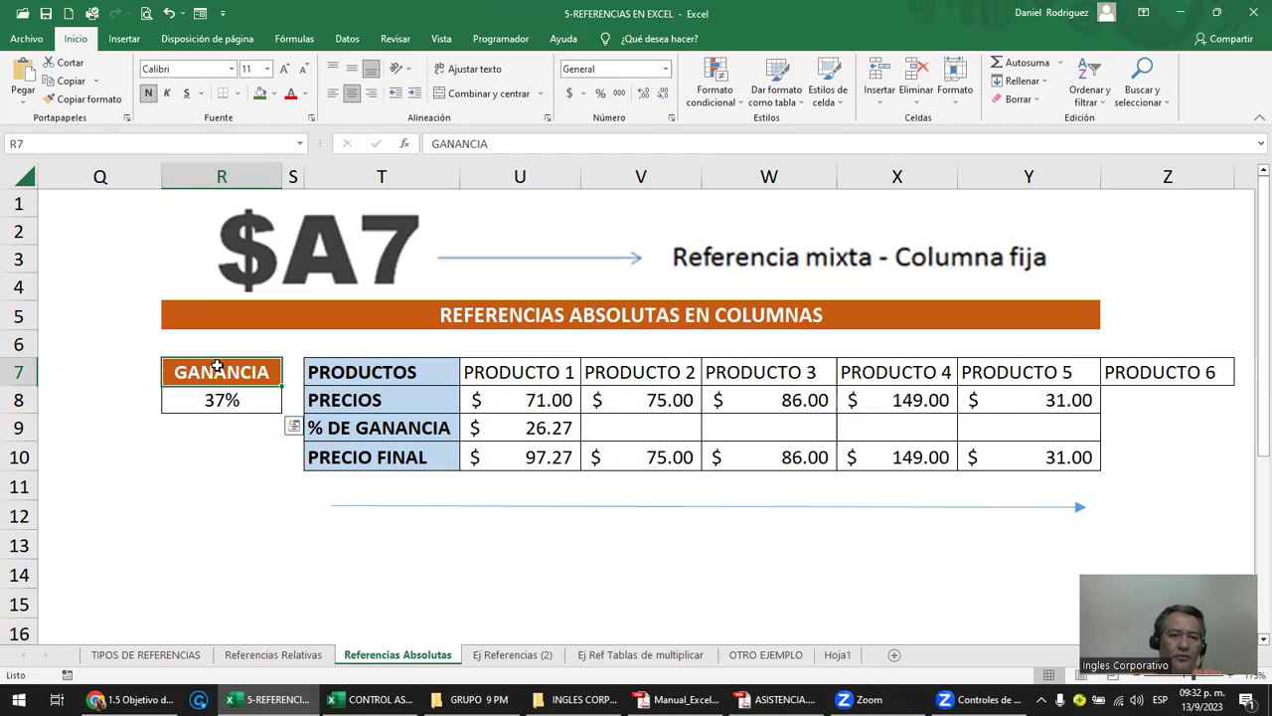
left_click(220, 176)
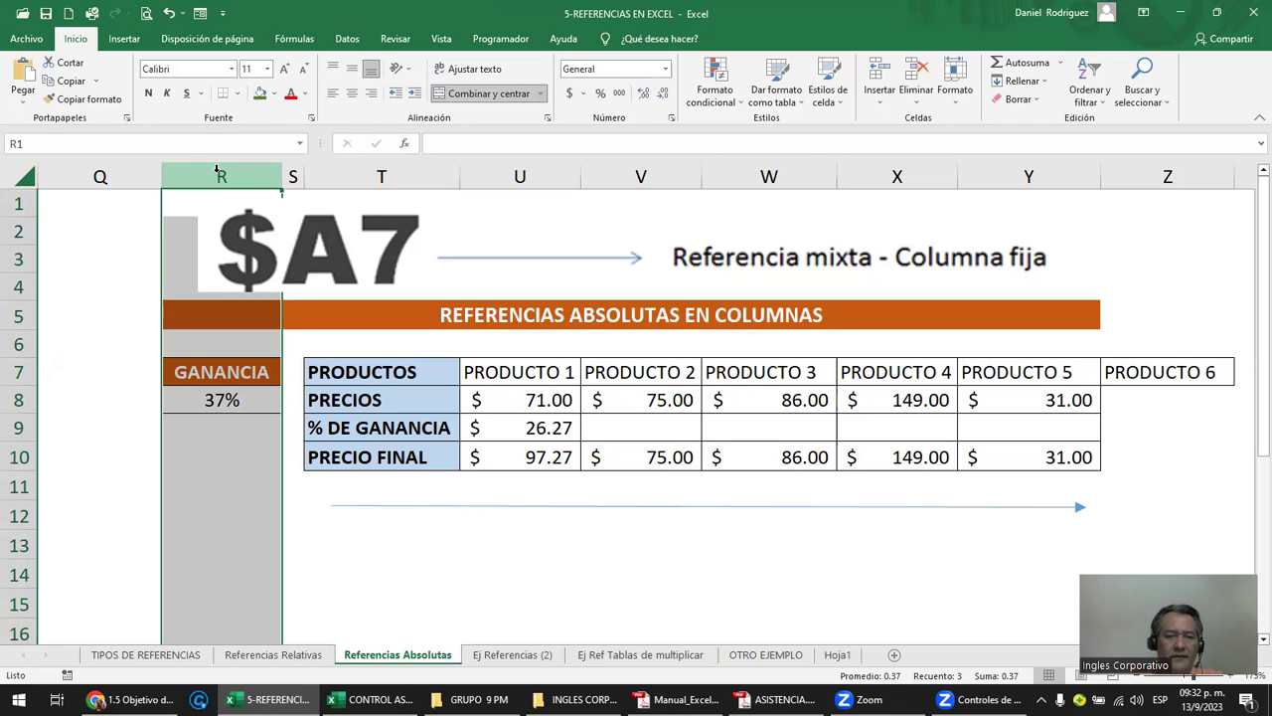
left_click(557, 427)
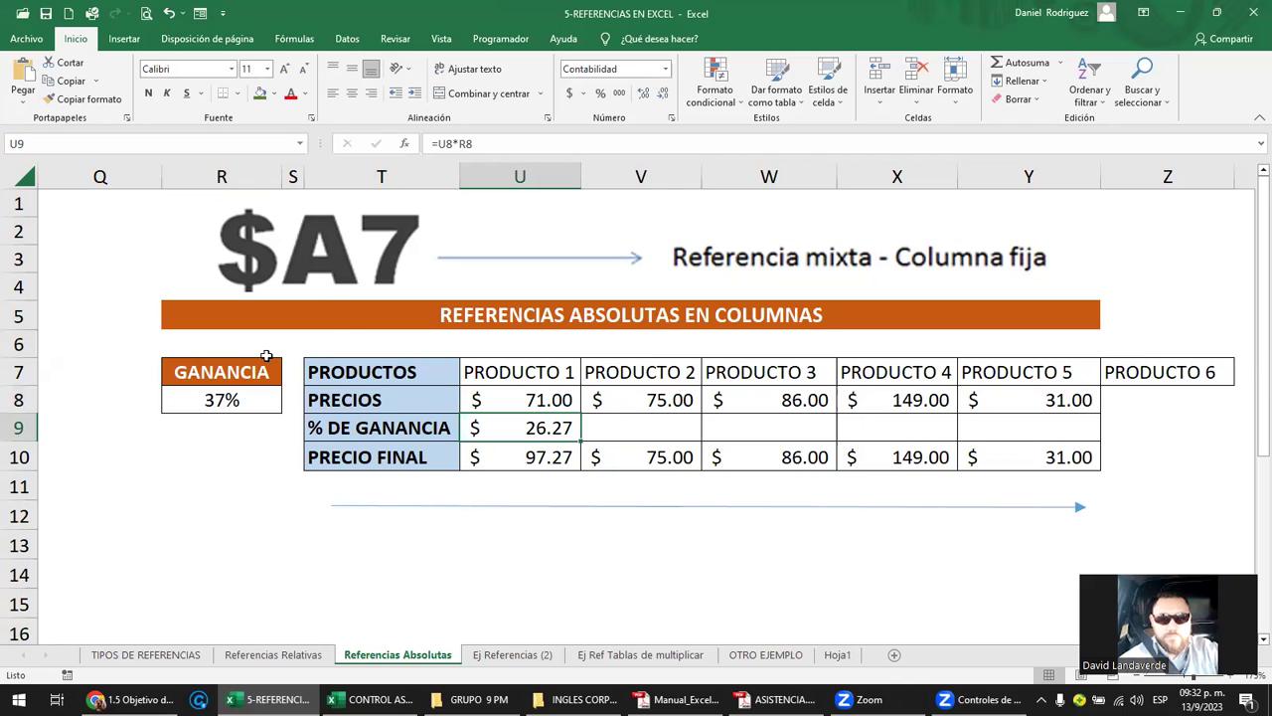
left_click(203, 406)
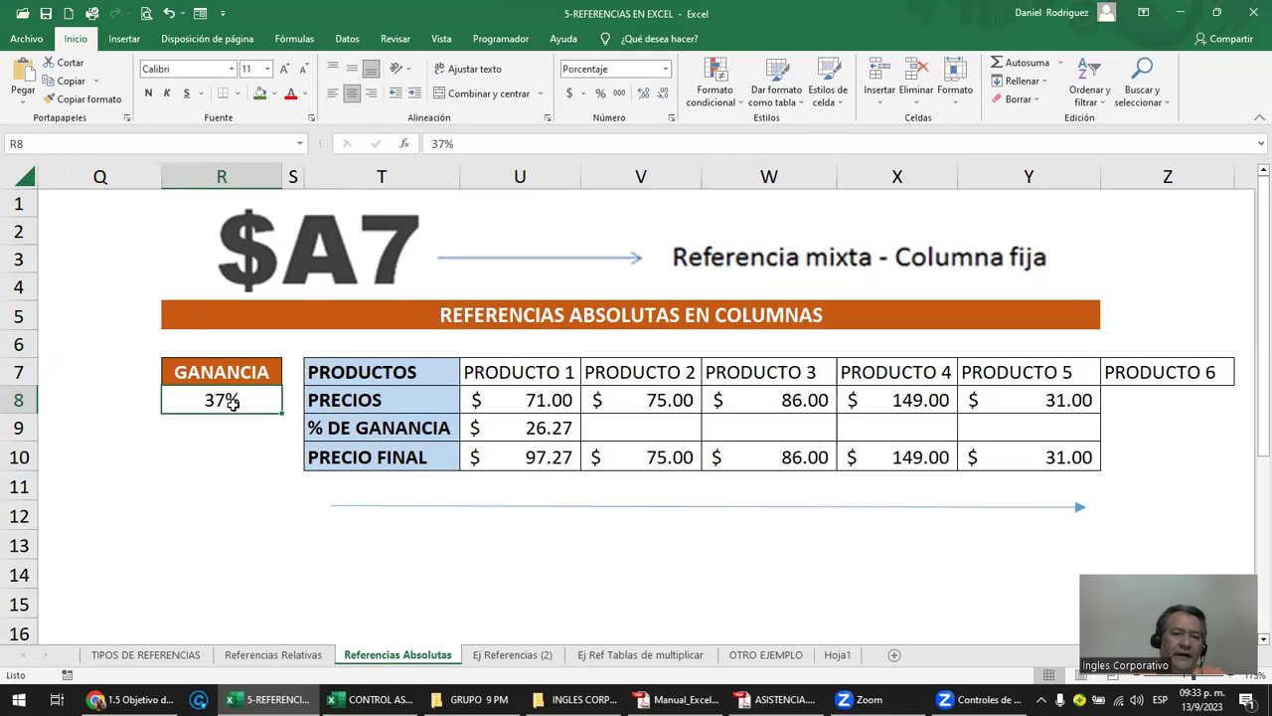
Cycle U9's rate reference with F4 through $R$8 and R$8 to $R8, giving =U8*$R8.
double_click(500, 419)
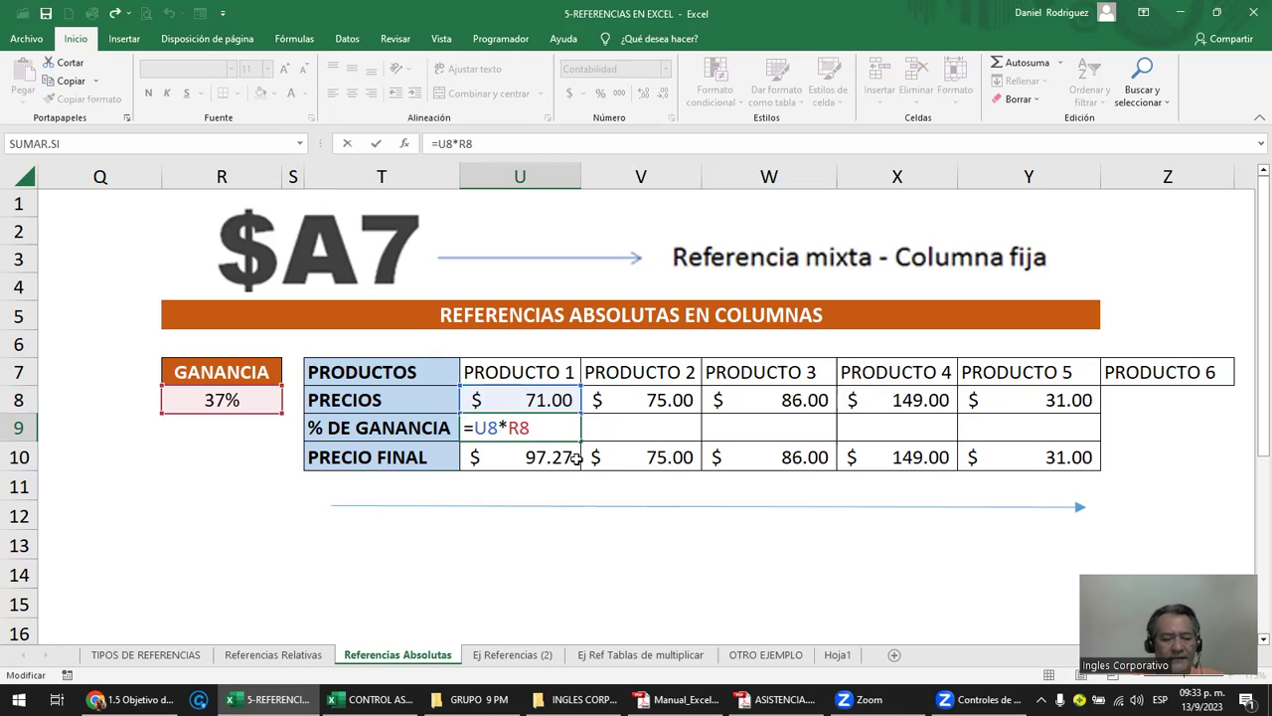
key("F4")
key("F4")
key("F4")
key("F4")
key("F4")
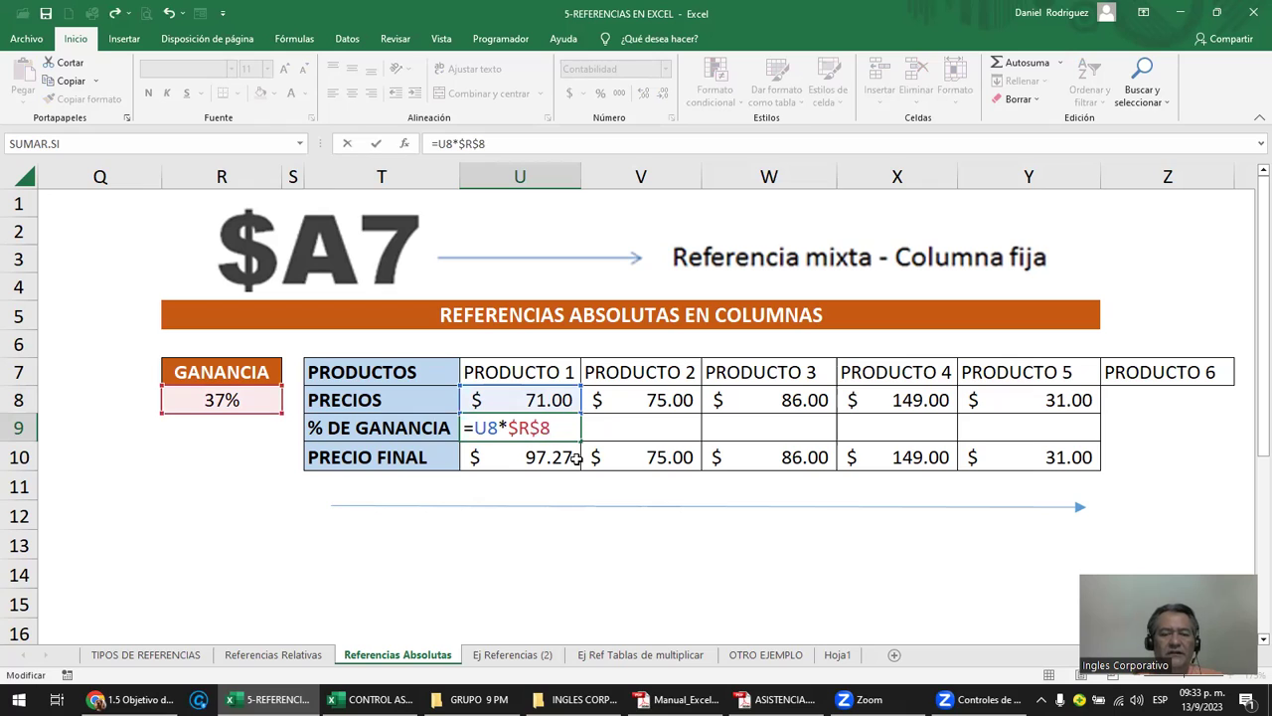
key("F4")
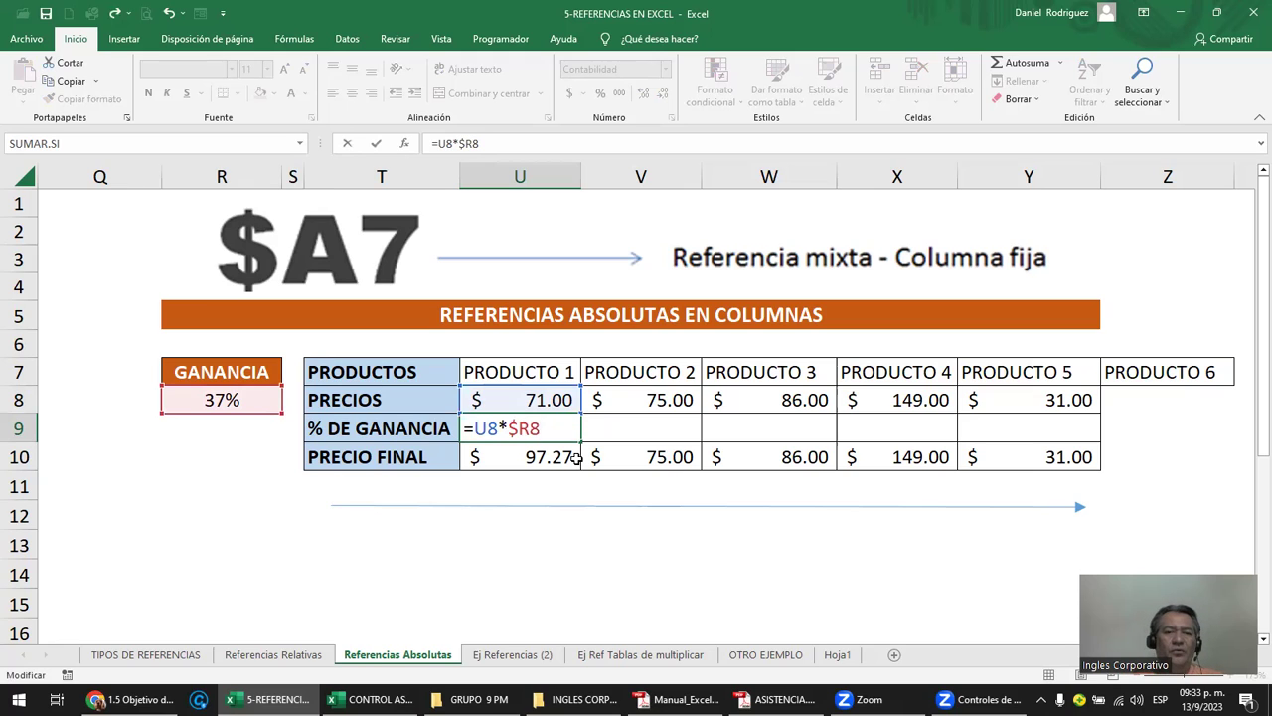
key("F4")
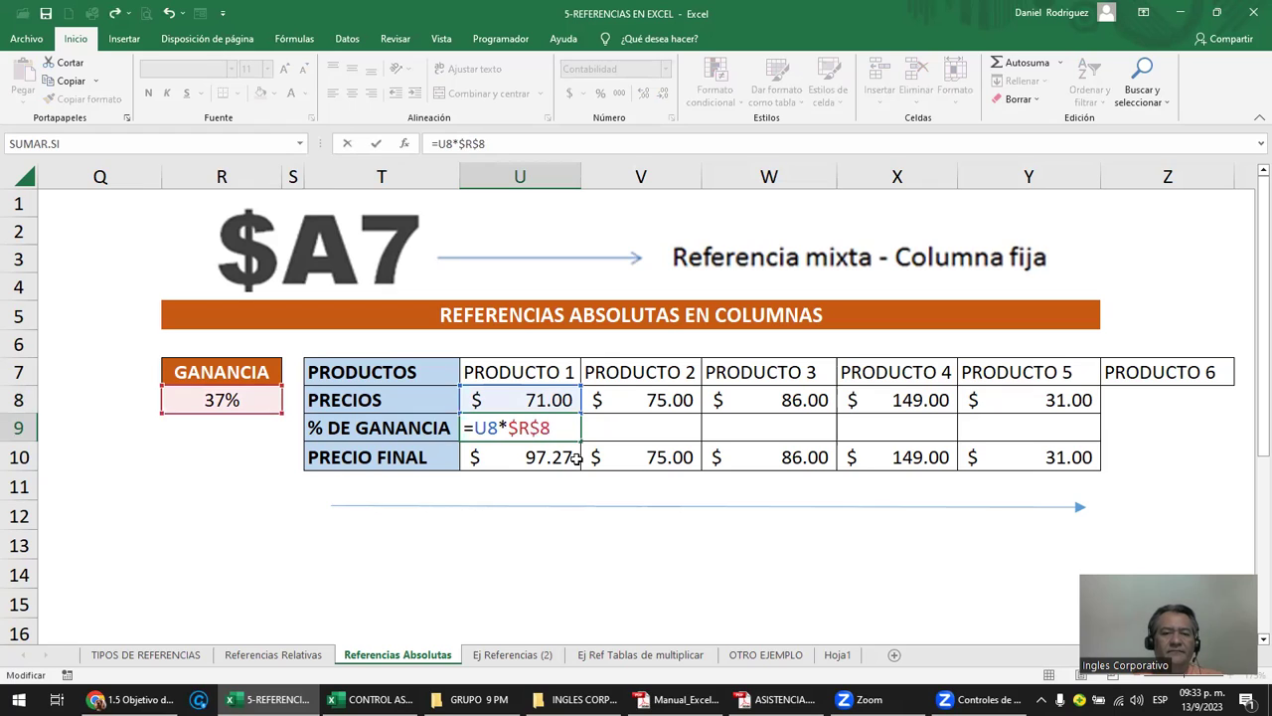
key("F4")
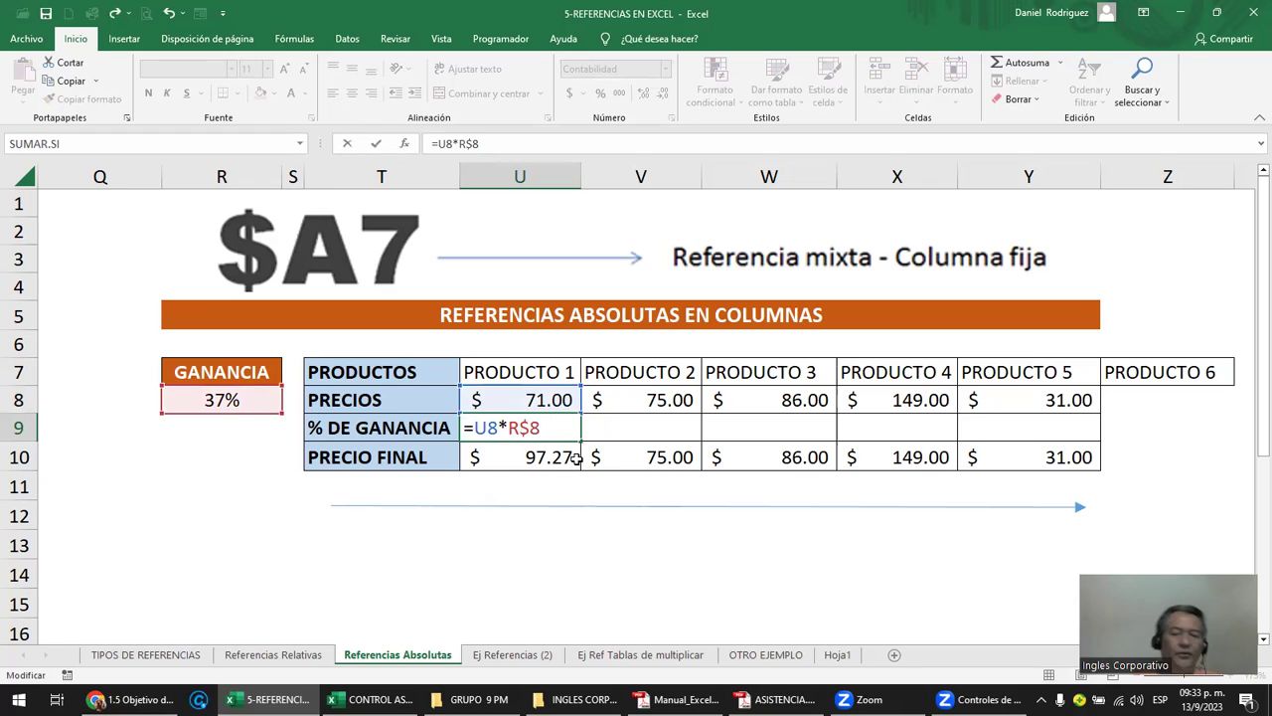
key("F4")
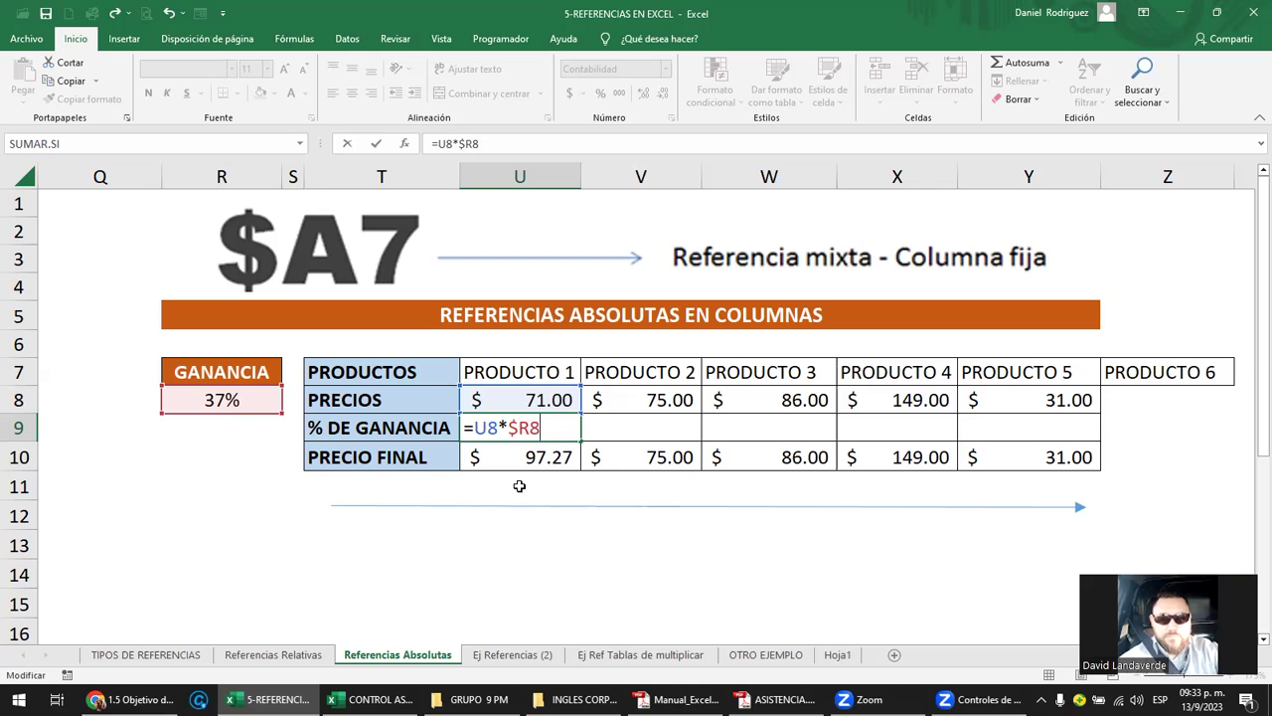
key("Return")
key("Up")
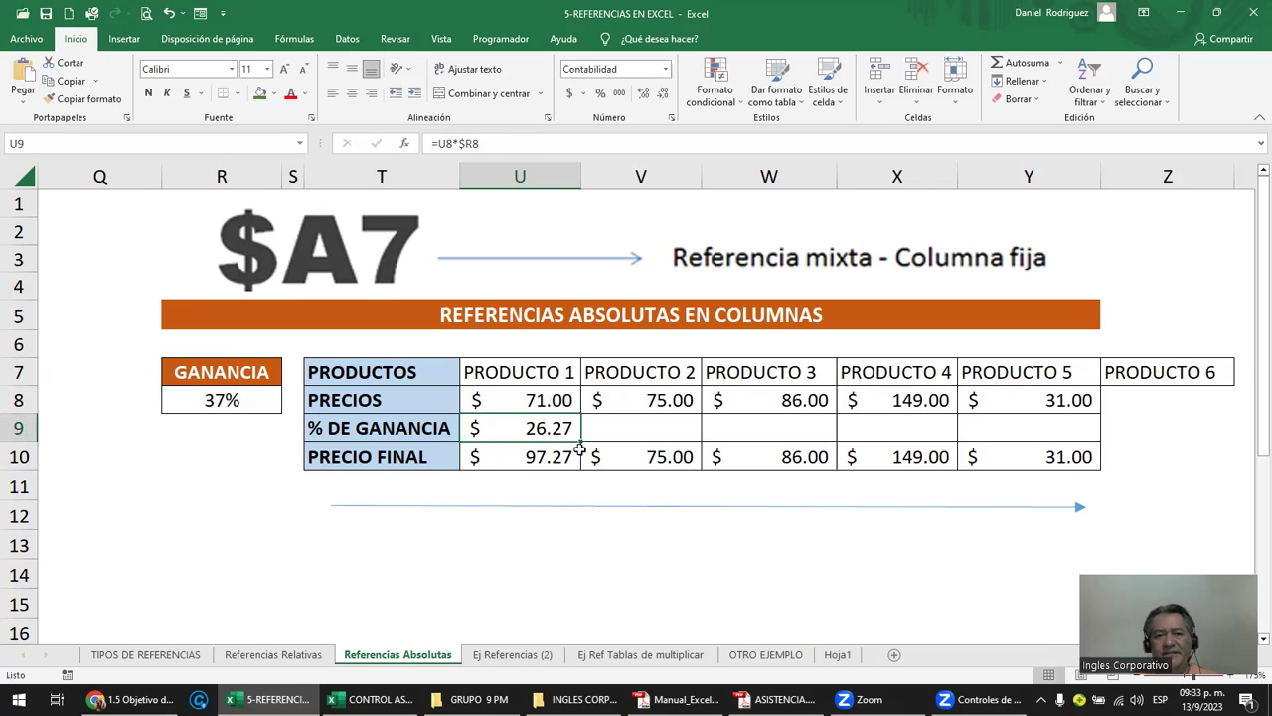
Copy U9's =U8*$R8 formula across the gain row to Y9.
left_click_drag(580, 441, 1055, 448)
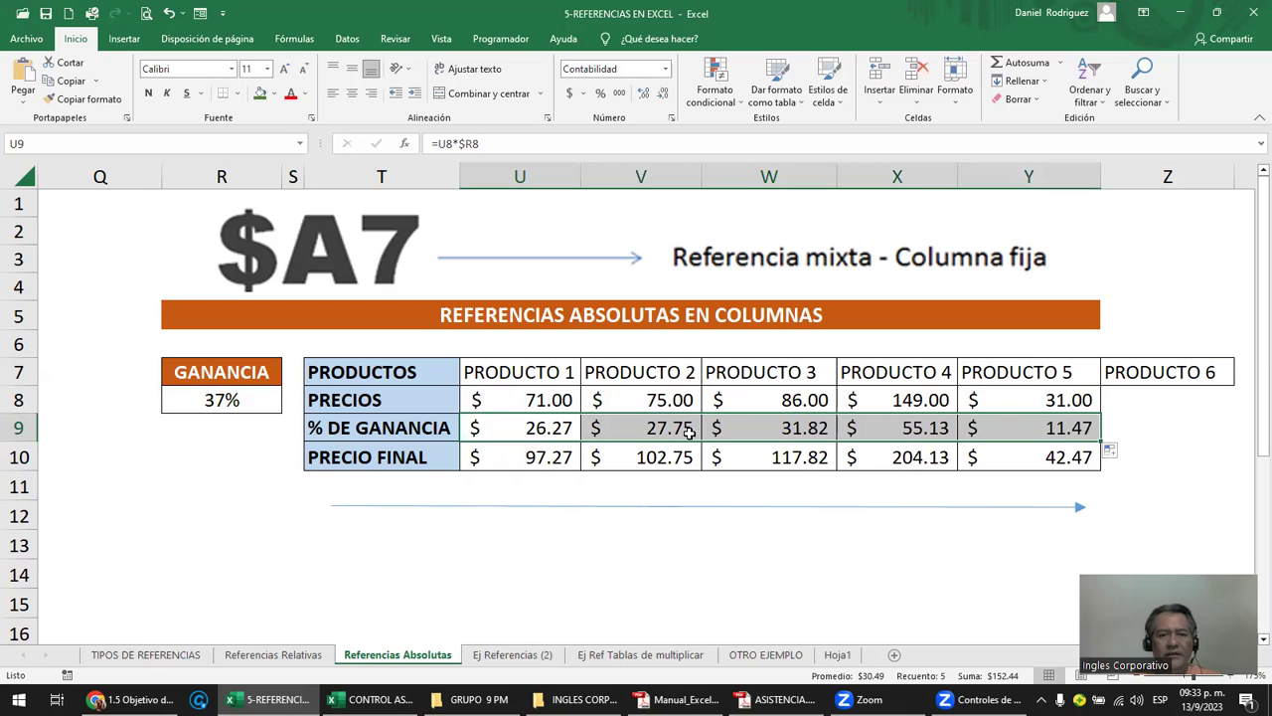
left_click(767, 578)
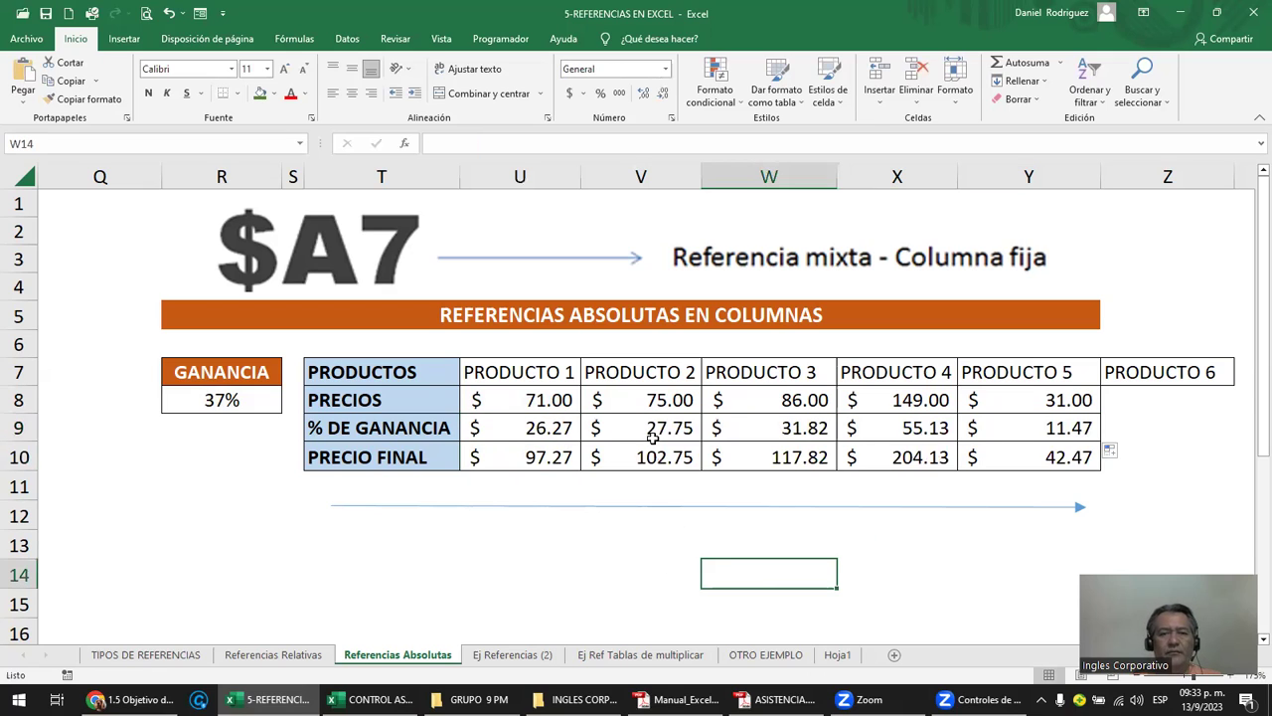
left_click(653, 432)
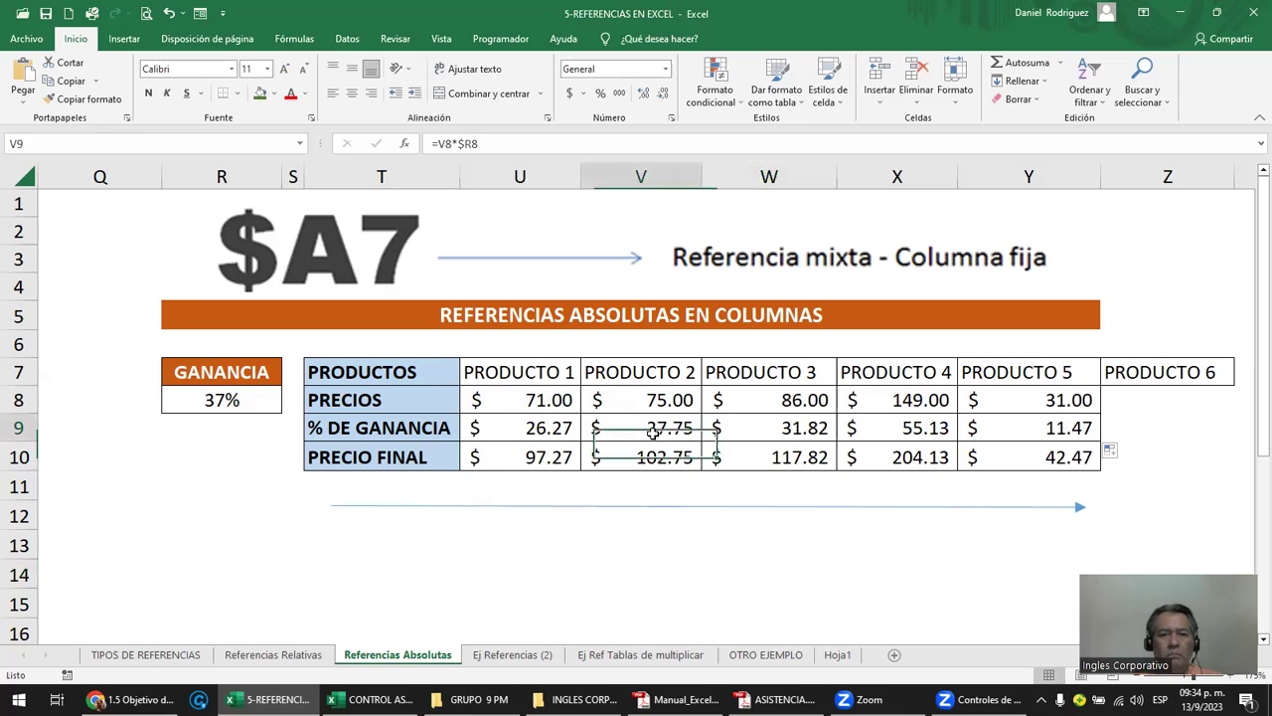
Duplicate the arrow shape and shorten it to point along row 9.
left_click(633, 508)
left_click_drag(633, 508, 607, 508, "ctrl")
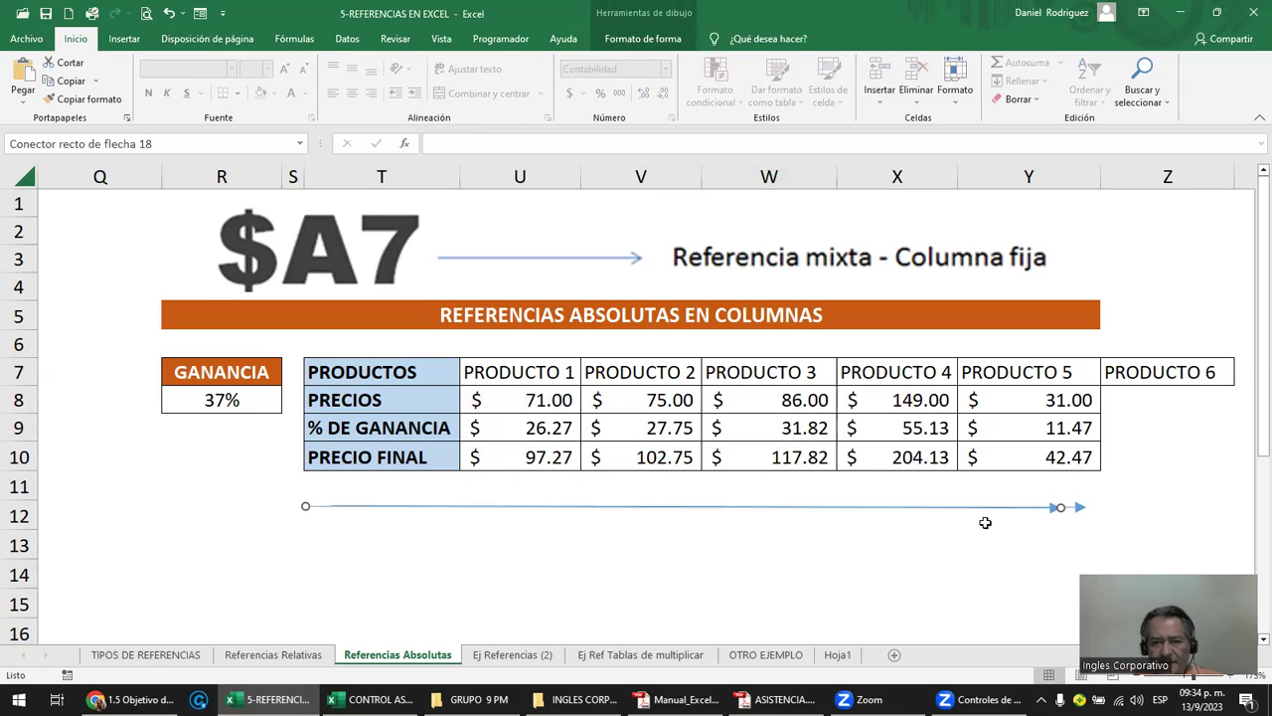
mouse_move(991, 520)
left_mouse_down()
mouse_move(475, 448)
mouse_move(826, 435)
left_mouse_up()
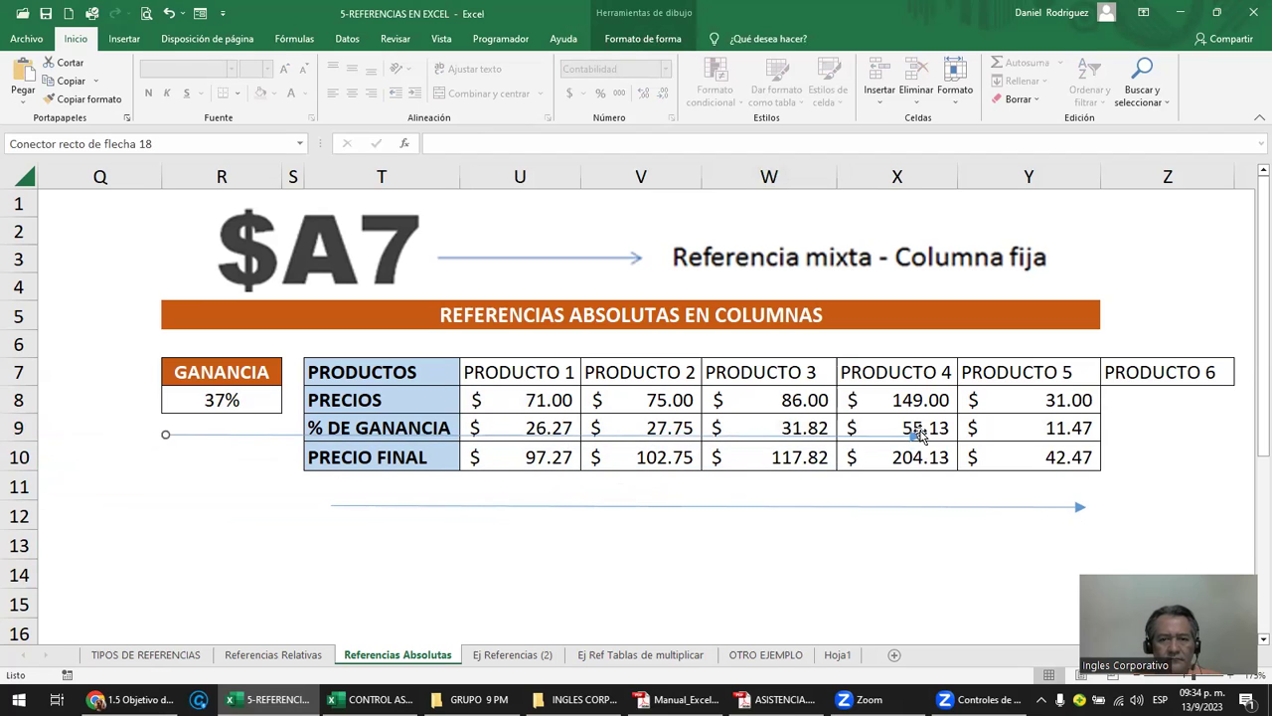
mouse_move(924, 434)
left_mouse_down()
mouse_move(284, 437)
mouse_move(295, 433)
left_mouse_up()
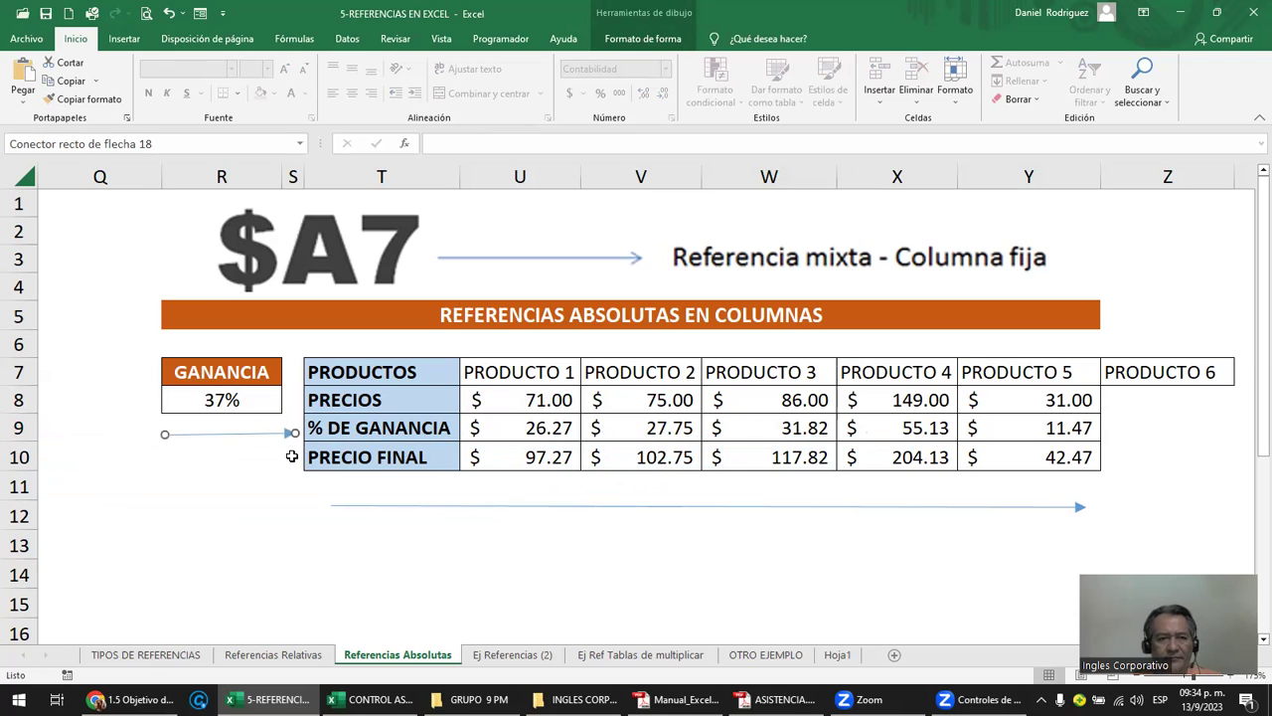
left_click(271, 477)
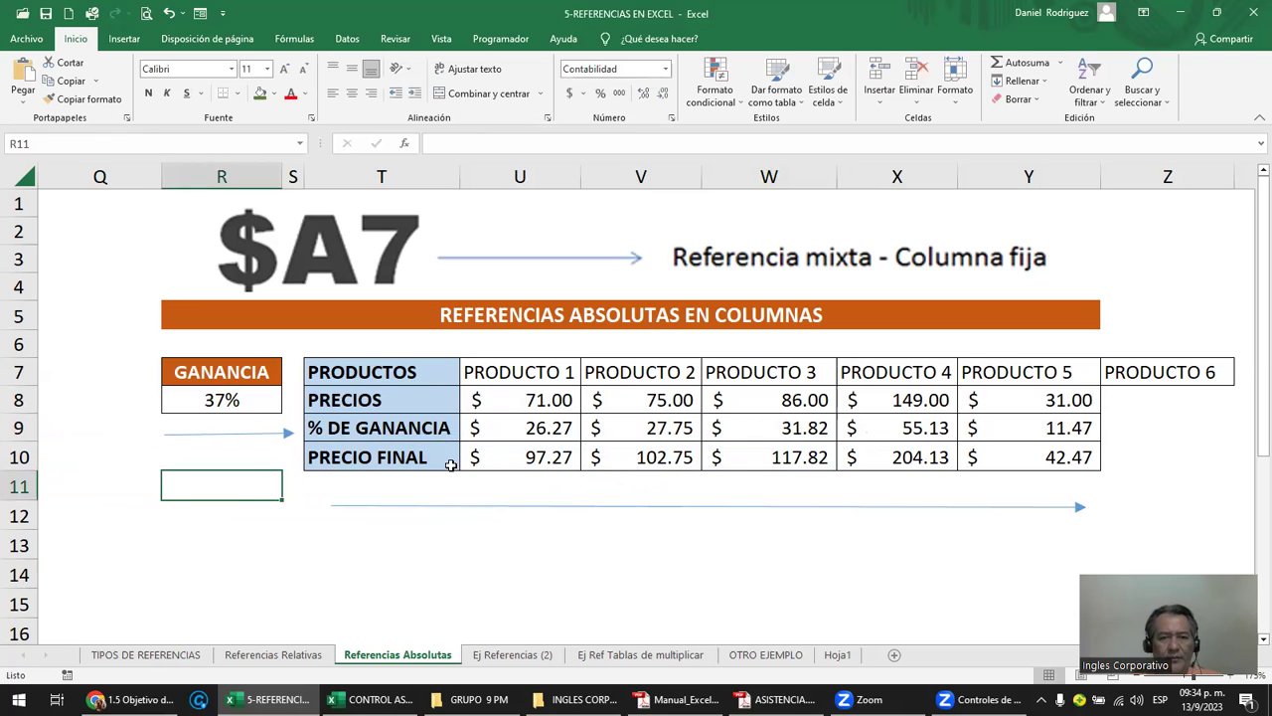
Confirm the U9, V9, W9 and Y9 gain formulas, then select X8:X10.
left_click(642, 435)
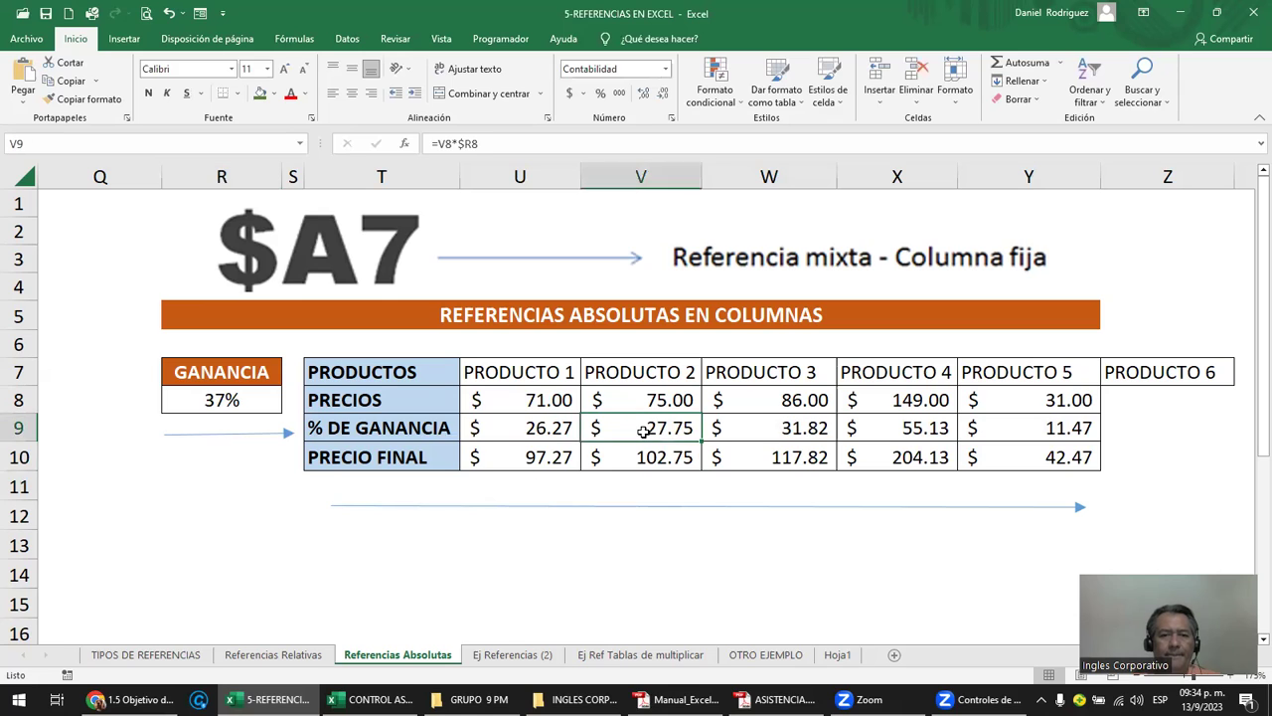
double_click(550, 428)
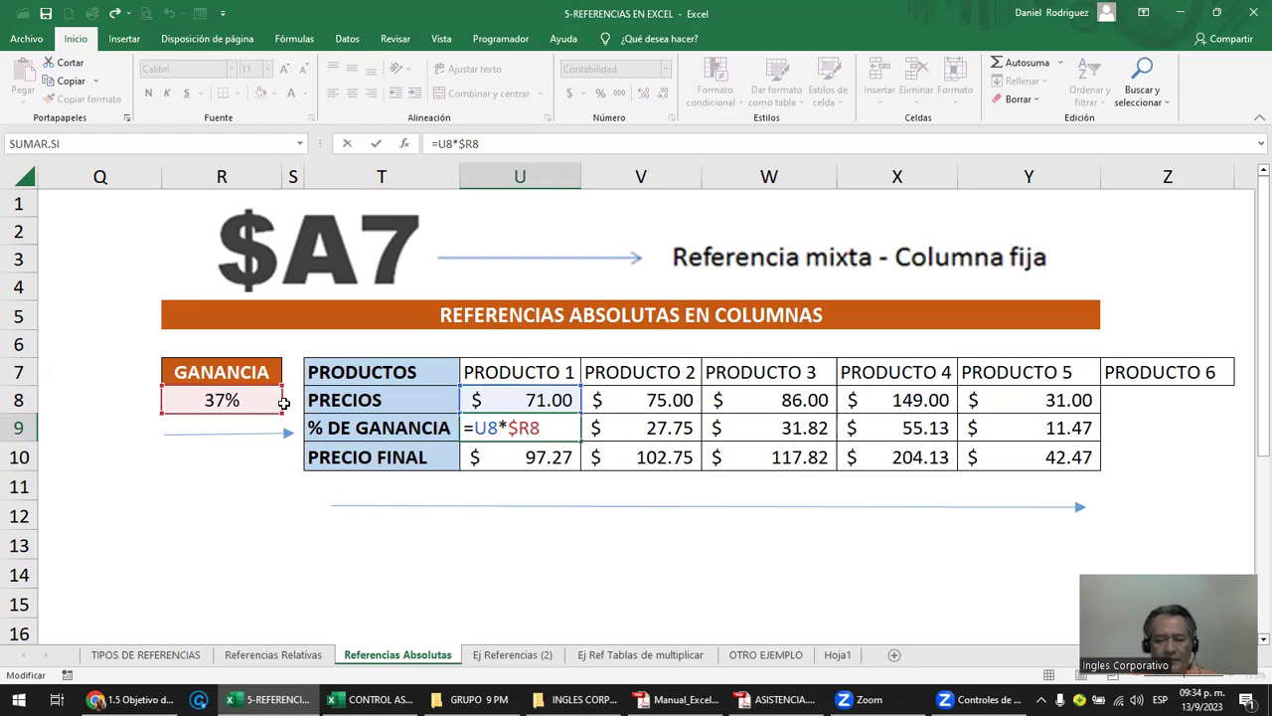
key("Return")
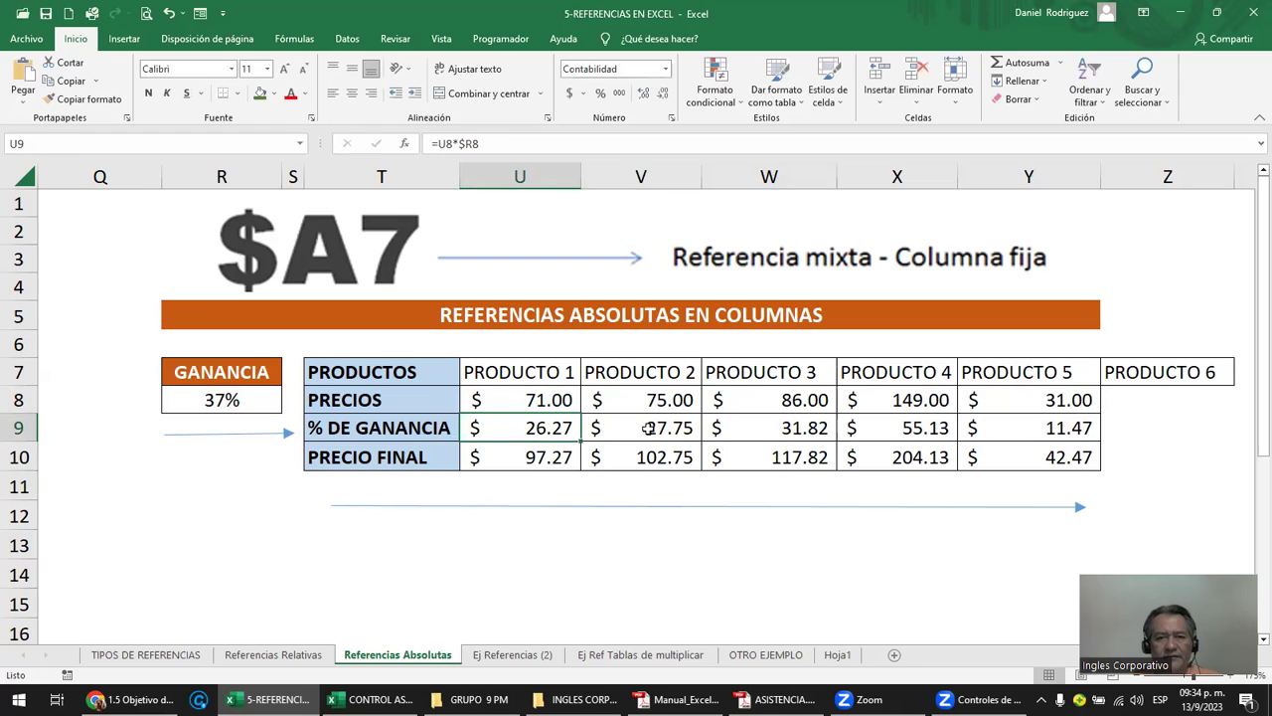
double_click(646, 429)
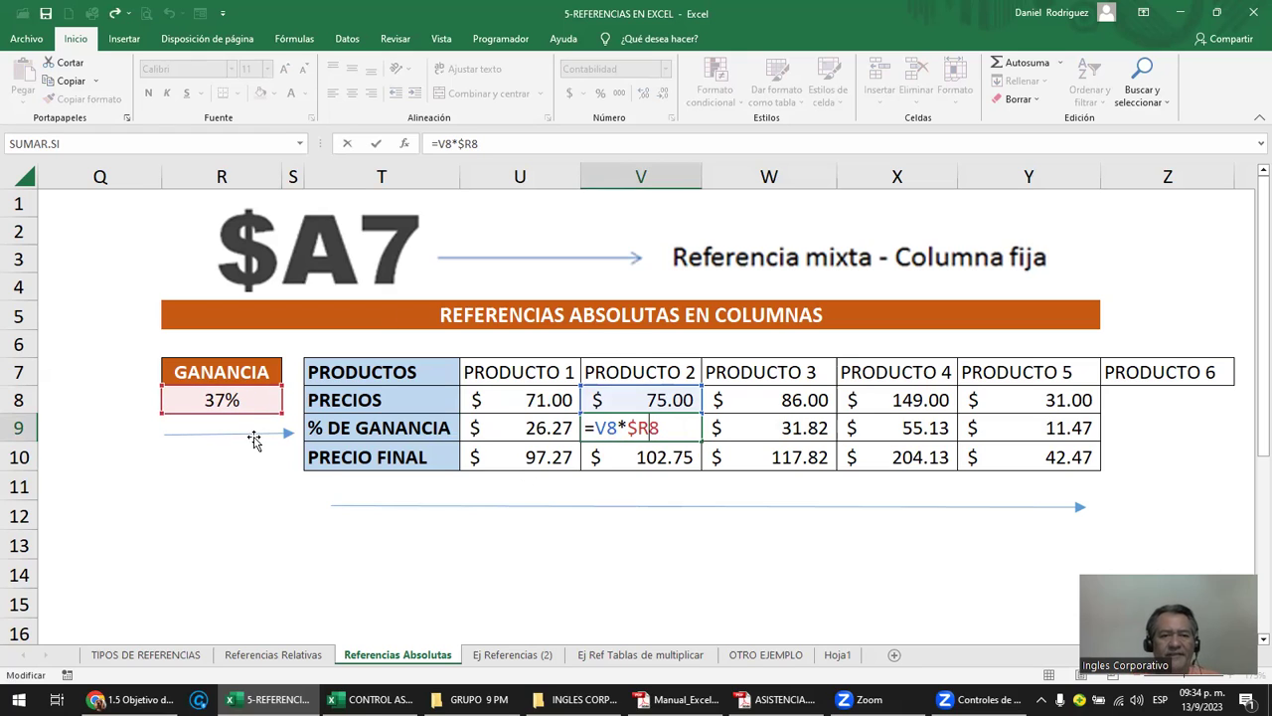
left_click(239, 438)
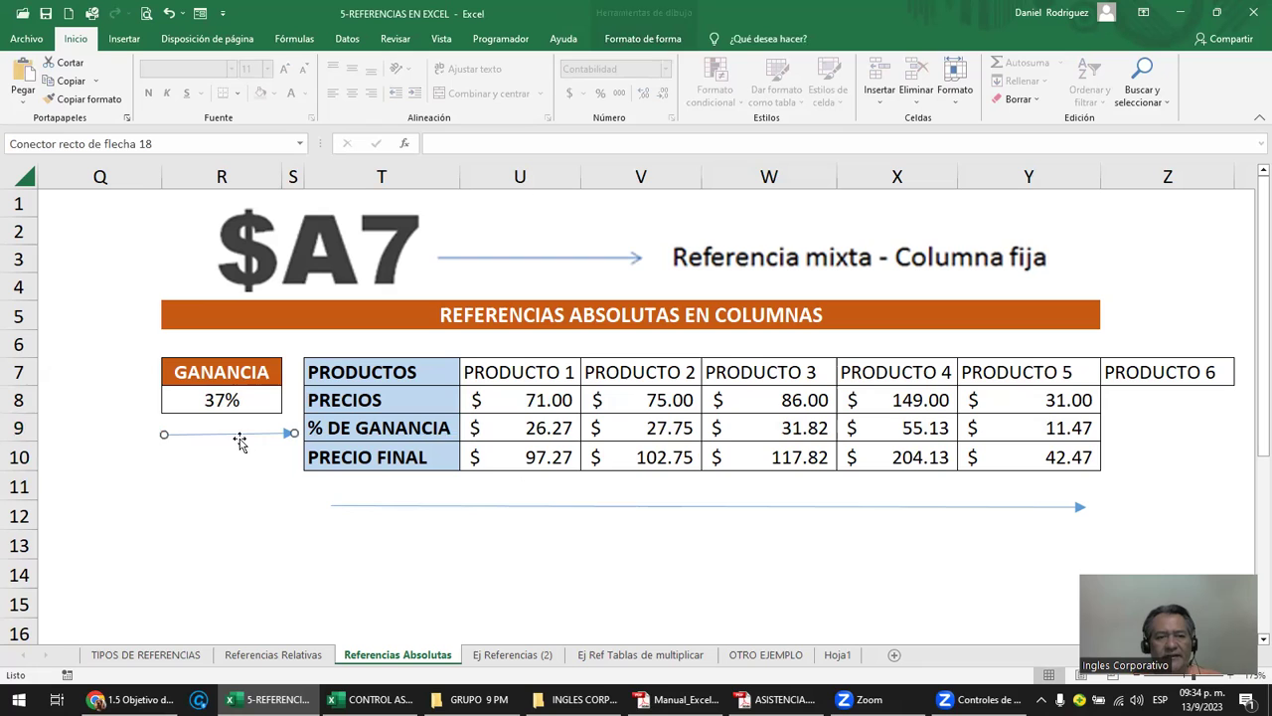
double_click(784, 434)
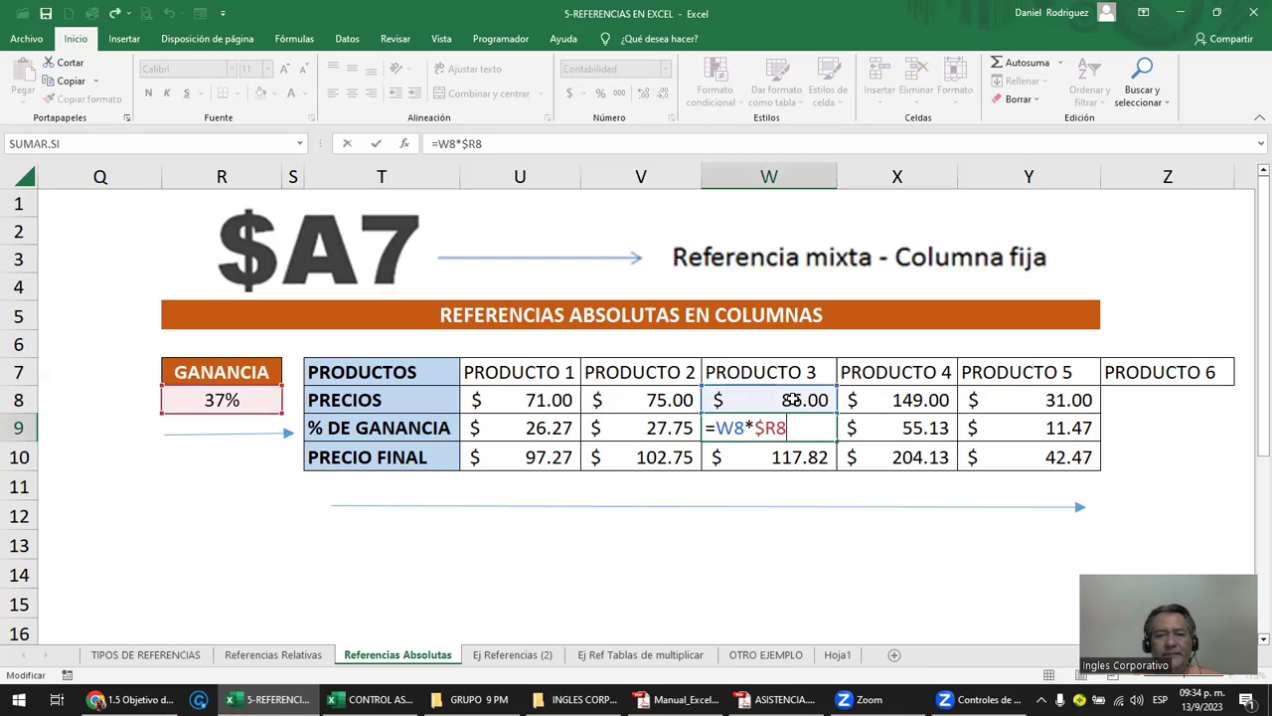
key("ctrl+Return")
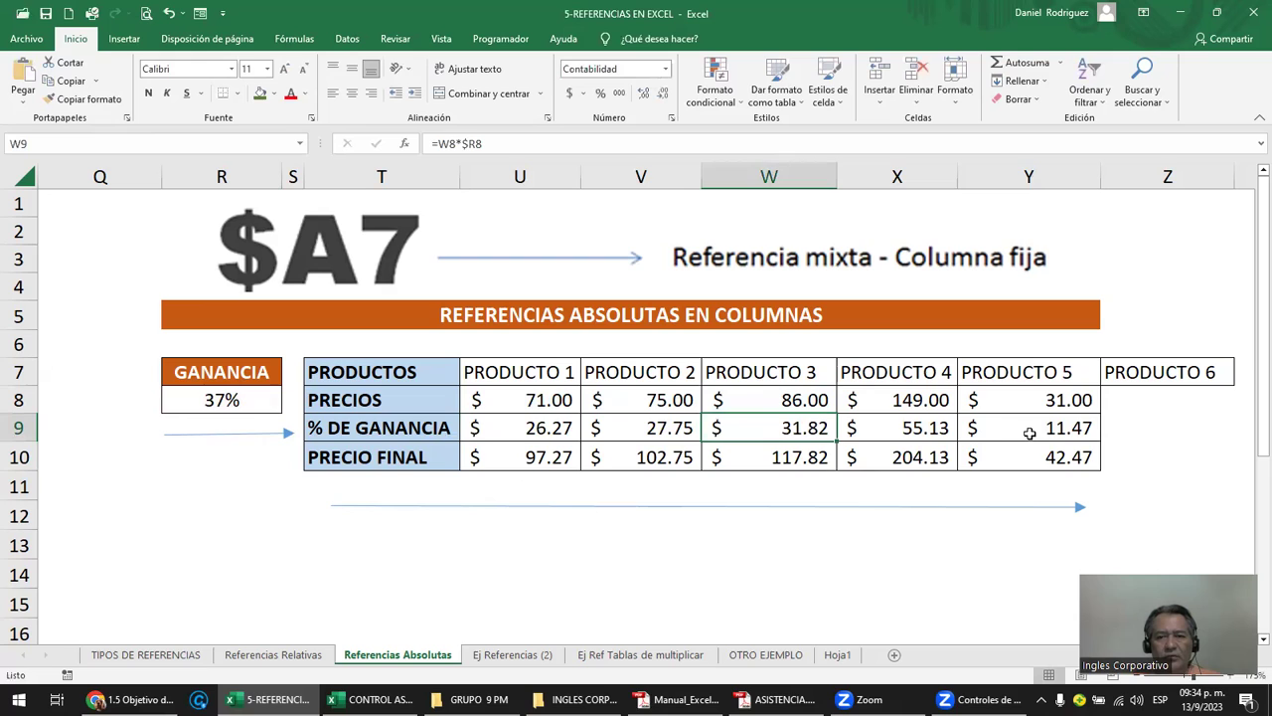
double_click(1031, 427)
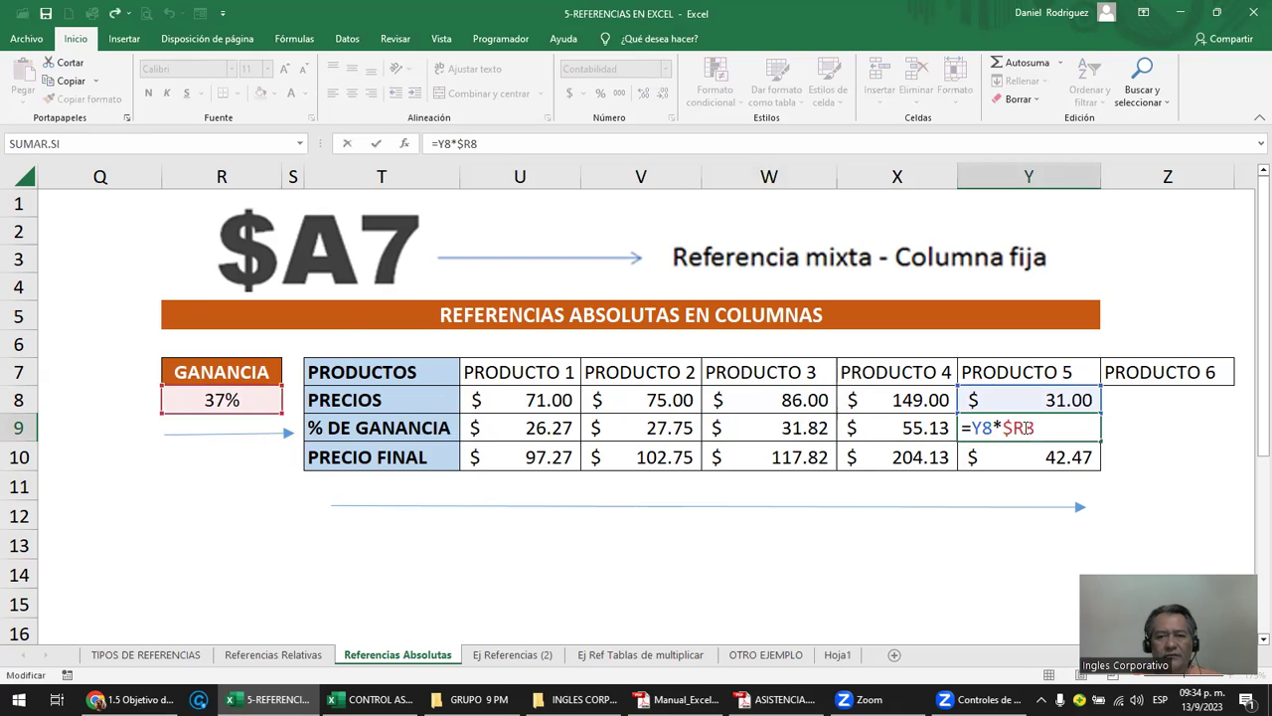
key("ctrl+Return")
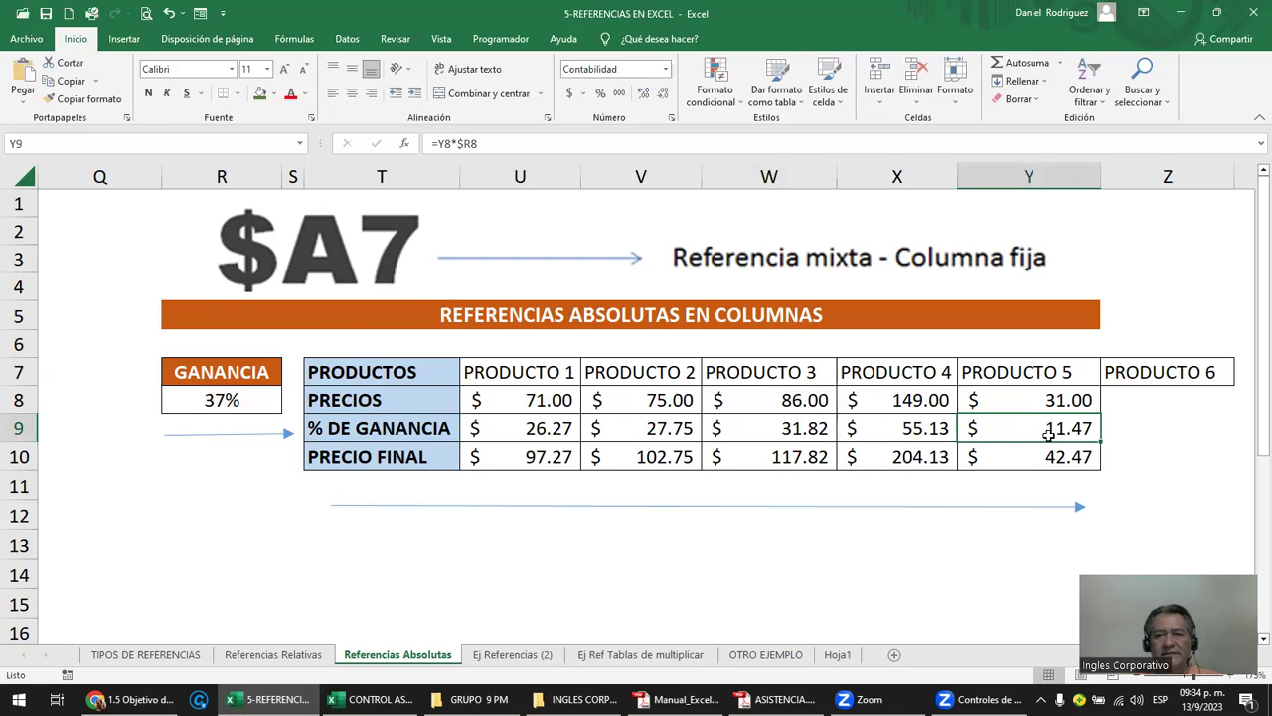
left_click_drag(1128, 397, 1143, 452)
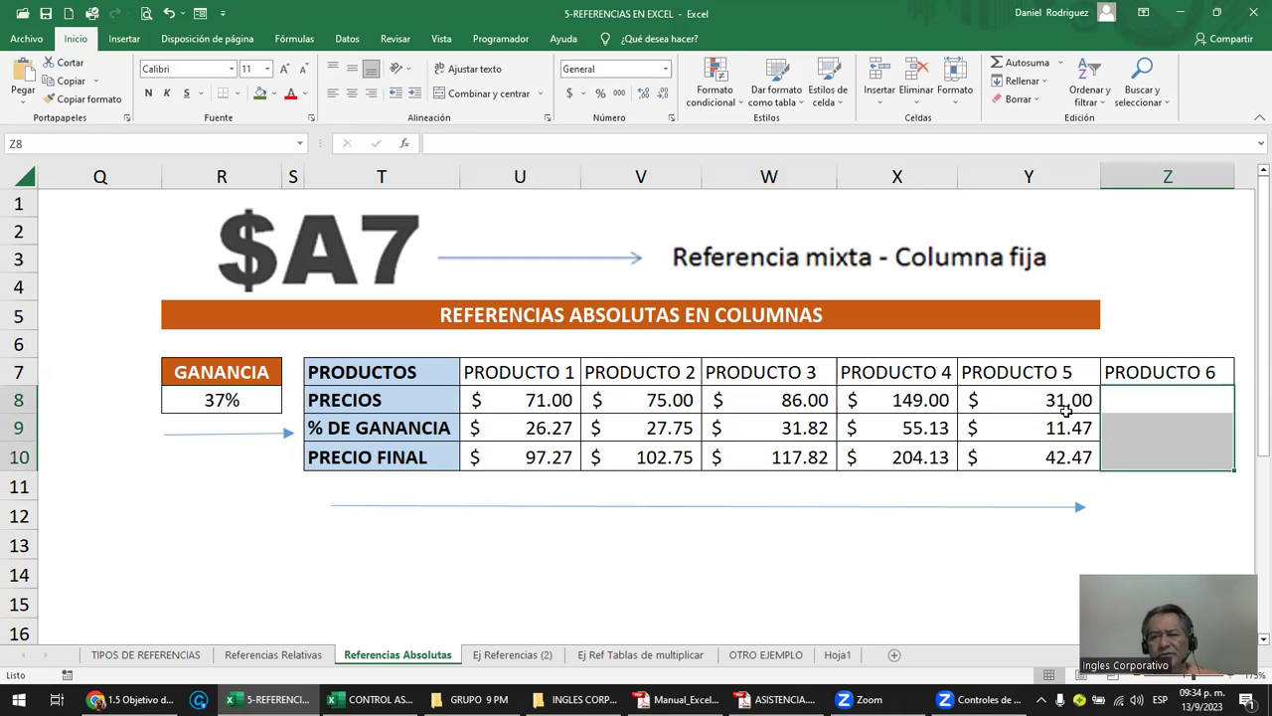
left_click_drag(942, 402, 929, 452)
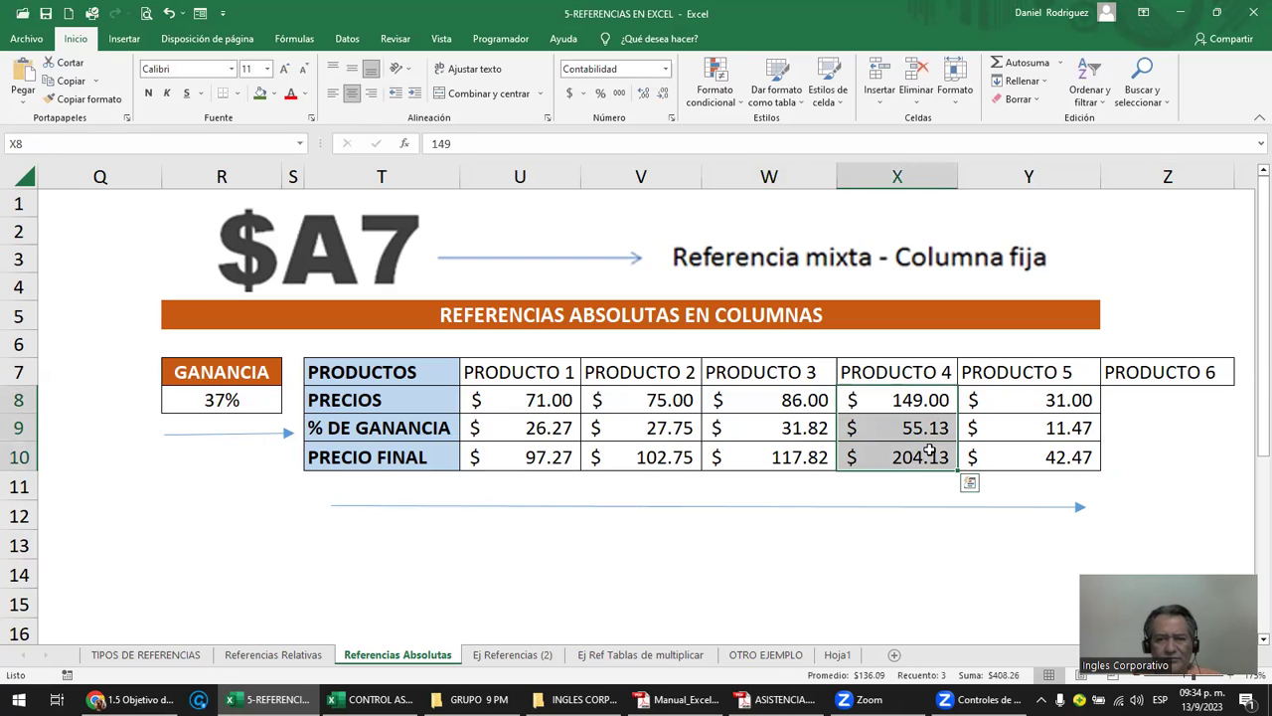
Copy PRODUCTO 4's column into Z8:Z10 and change Z8's price to 88.
key("ctrl+c")
key("Right")
key("Right")
key("ctrl+v")
key("Escape")
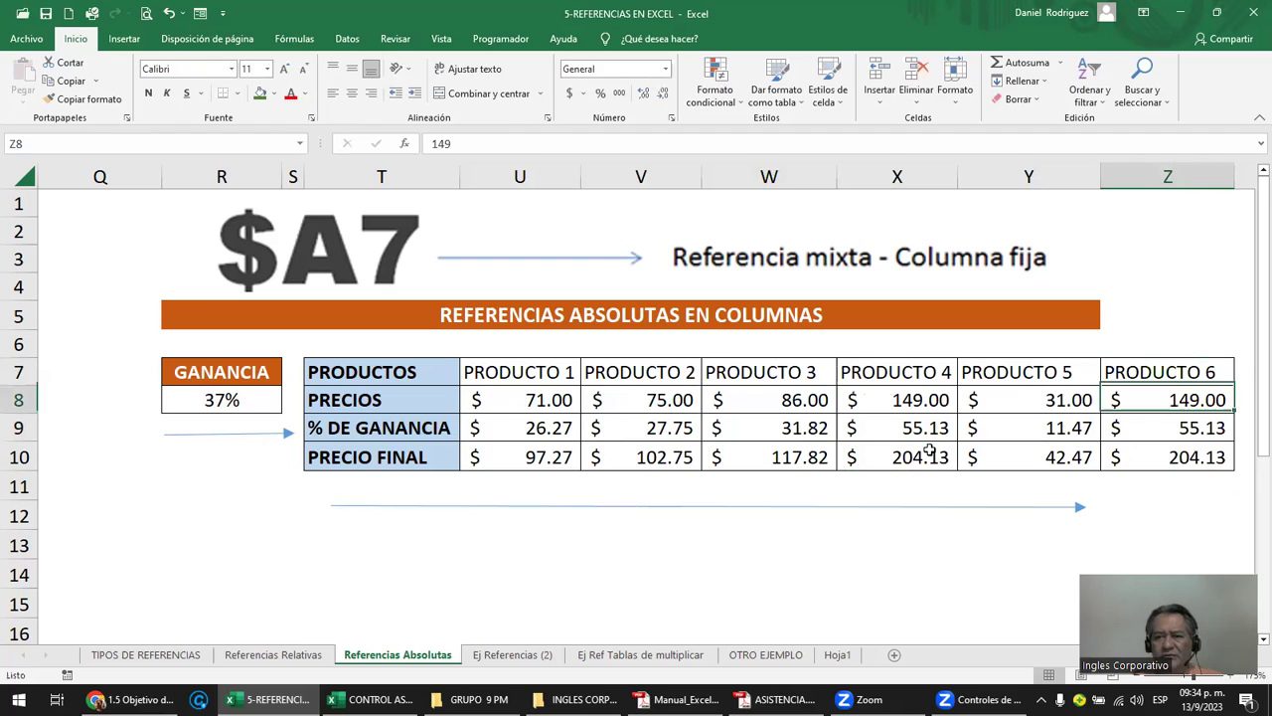
type("88")
key("Return")
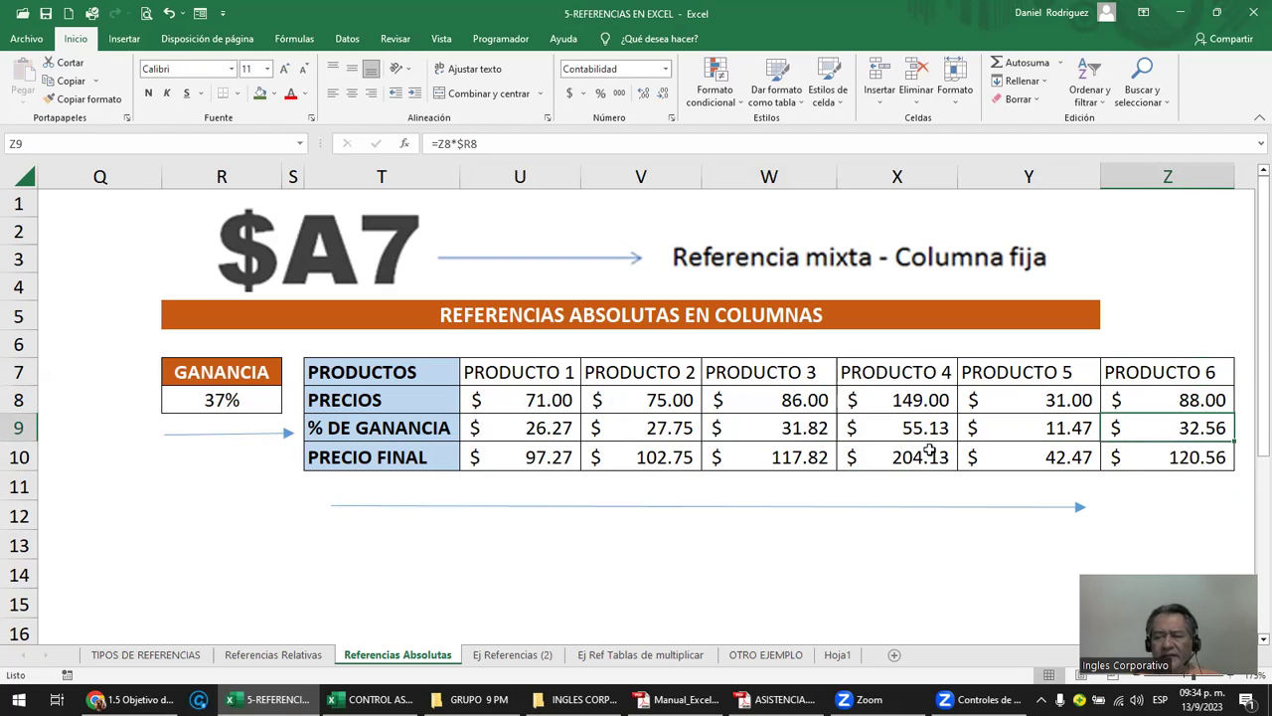
Re-confirm Z9's =Z8*$R8 gain (32.56) and Z10's sum (120.56).
key("F2")
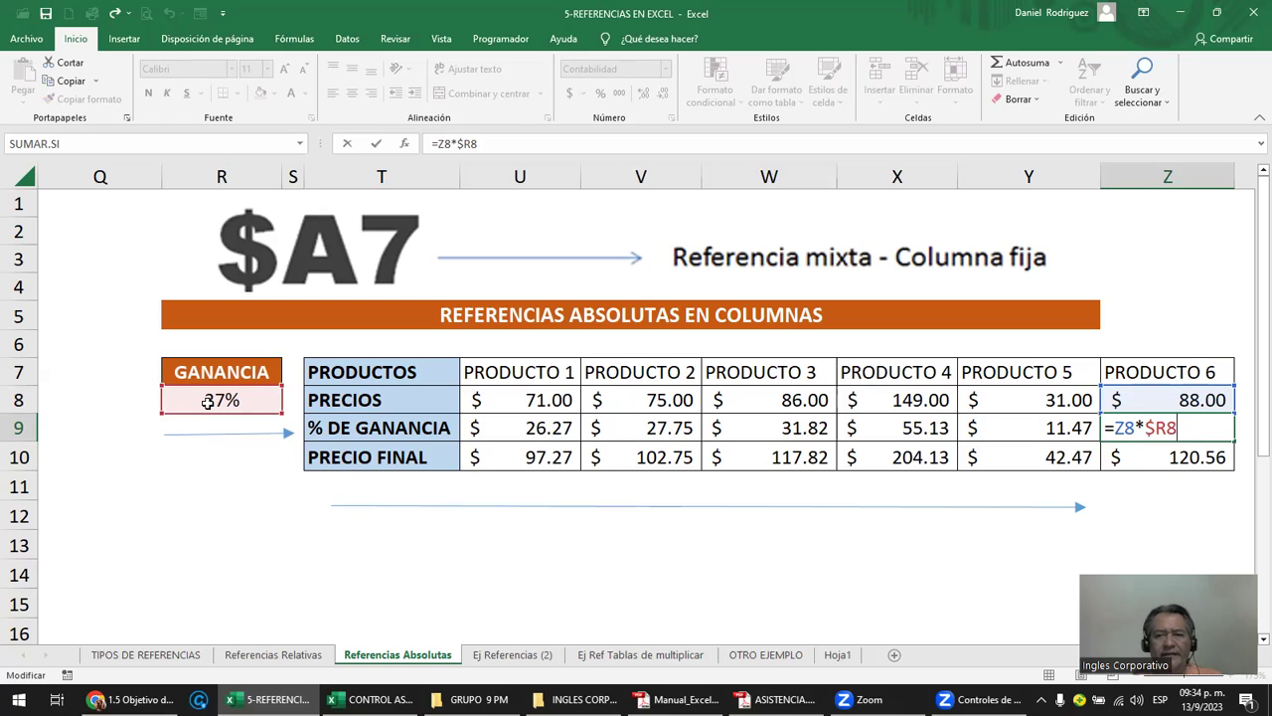
key("Return")
key("alt+equal")
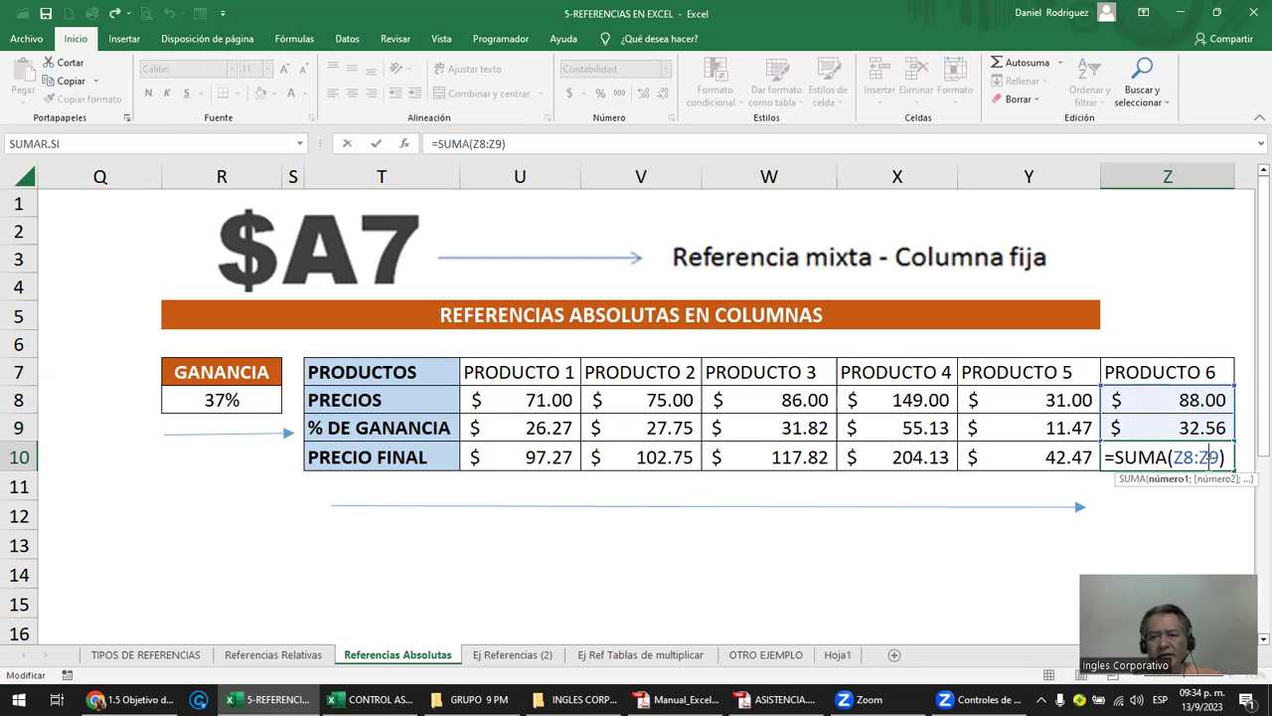
key("ctrl+Return")
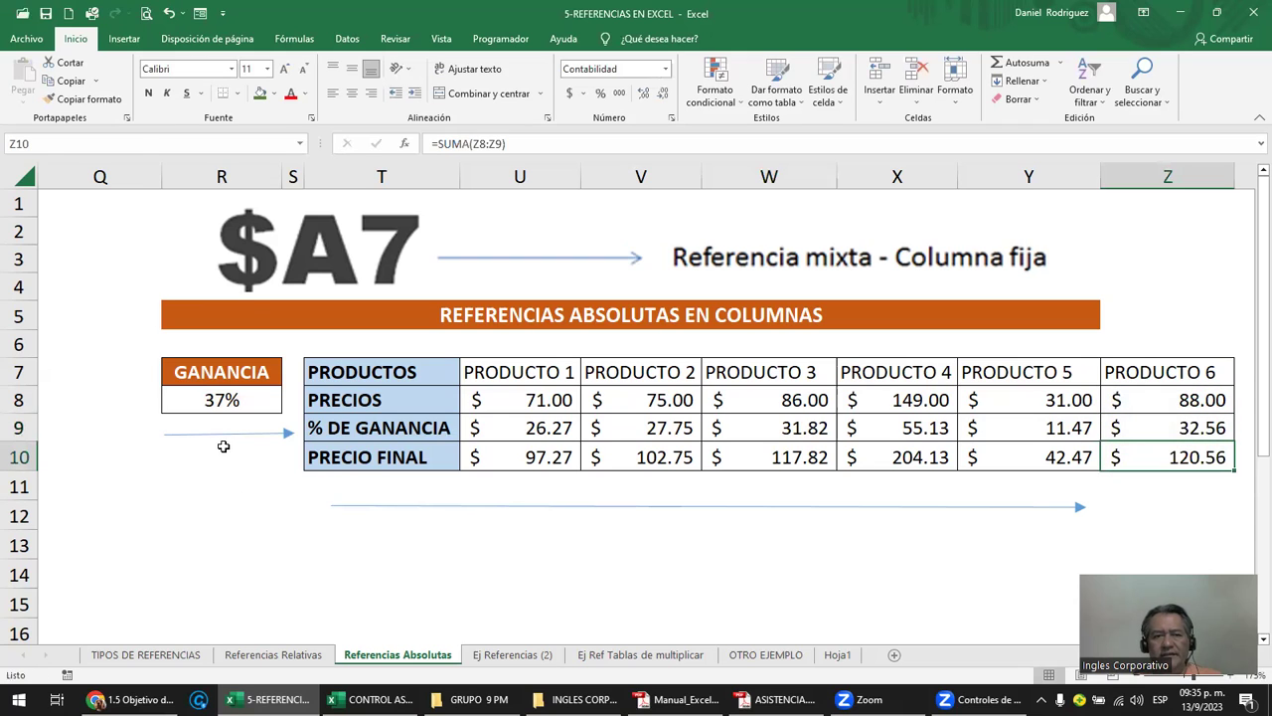
left_click(219, 434)
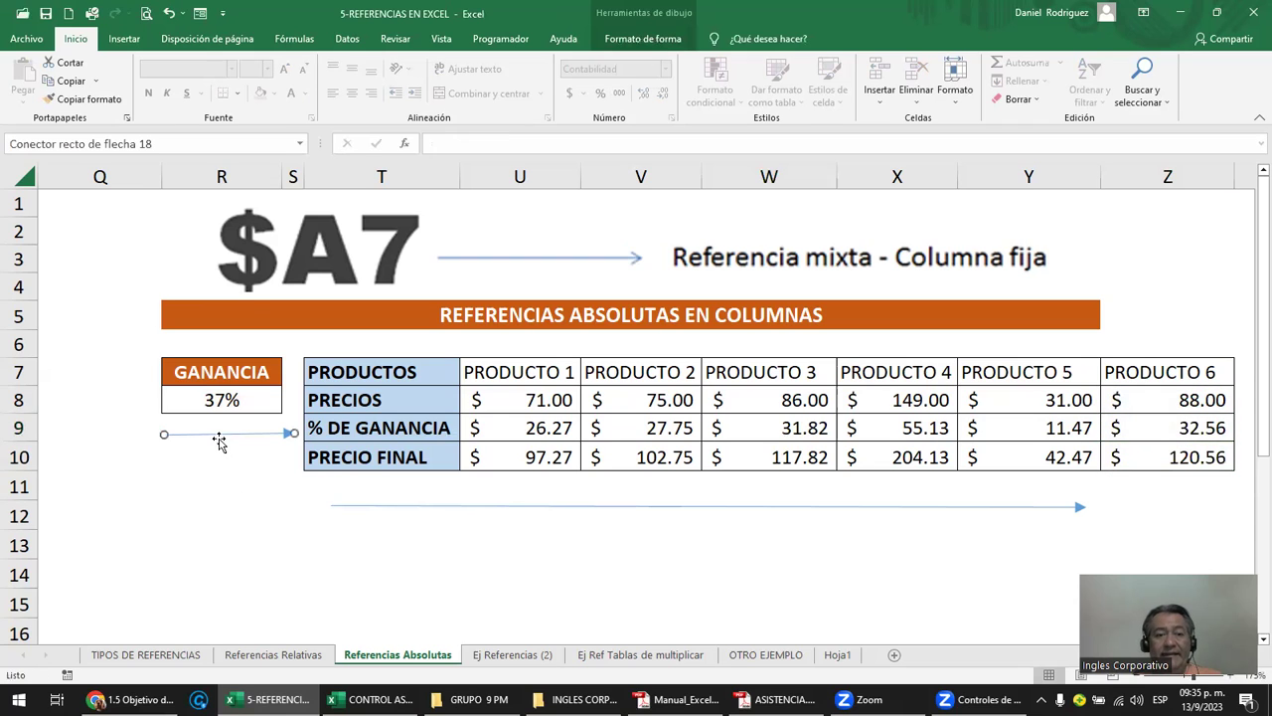
left_click(537, 430)
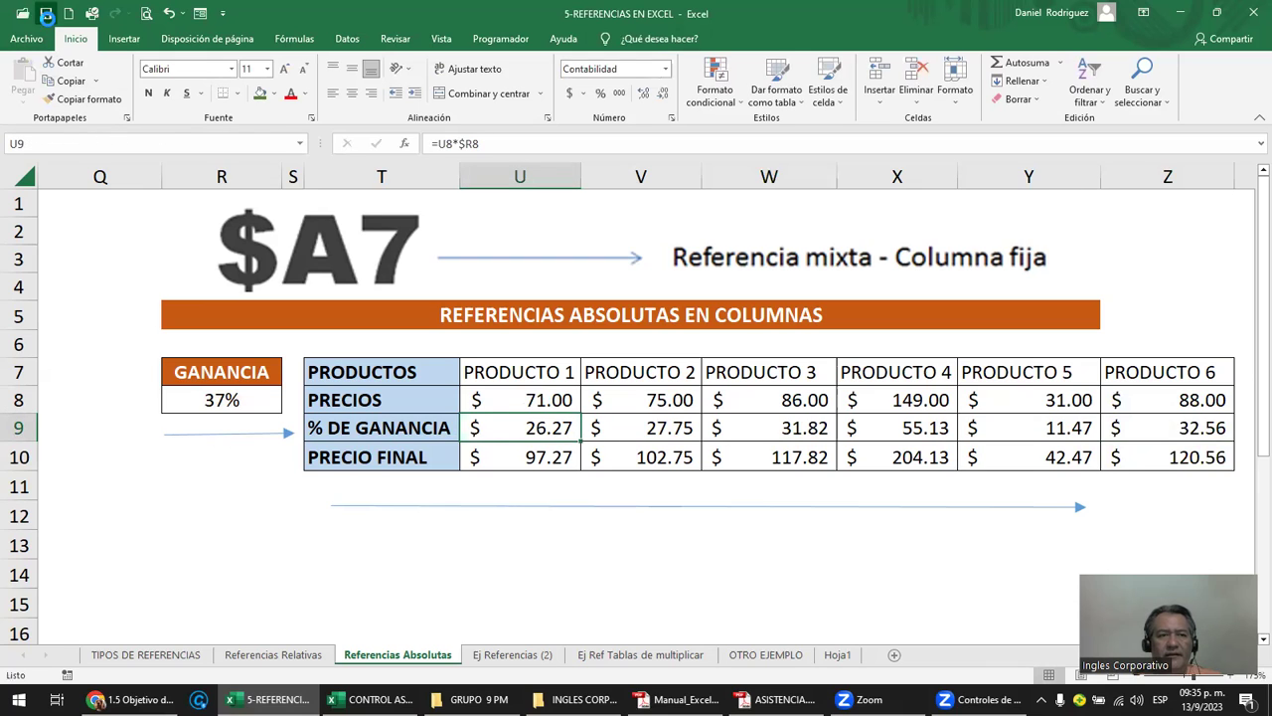
Remove the $ from U9 to make =U8*R8 and paste it across V9:Z9.
double_click(547, 430)
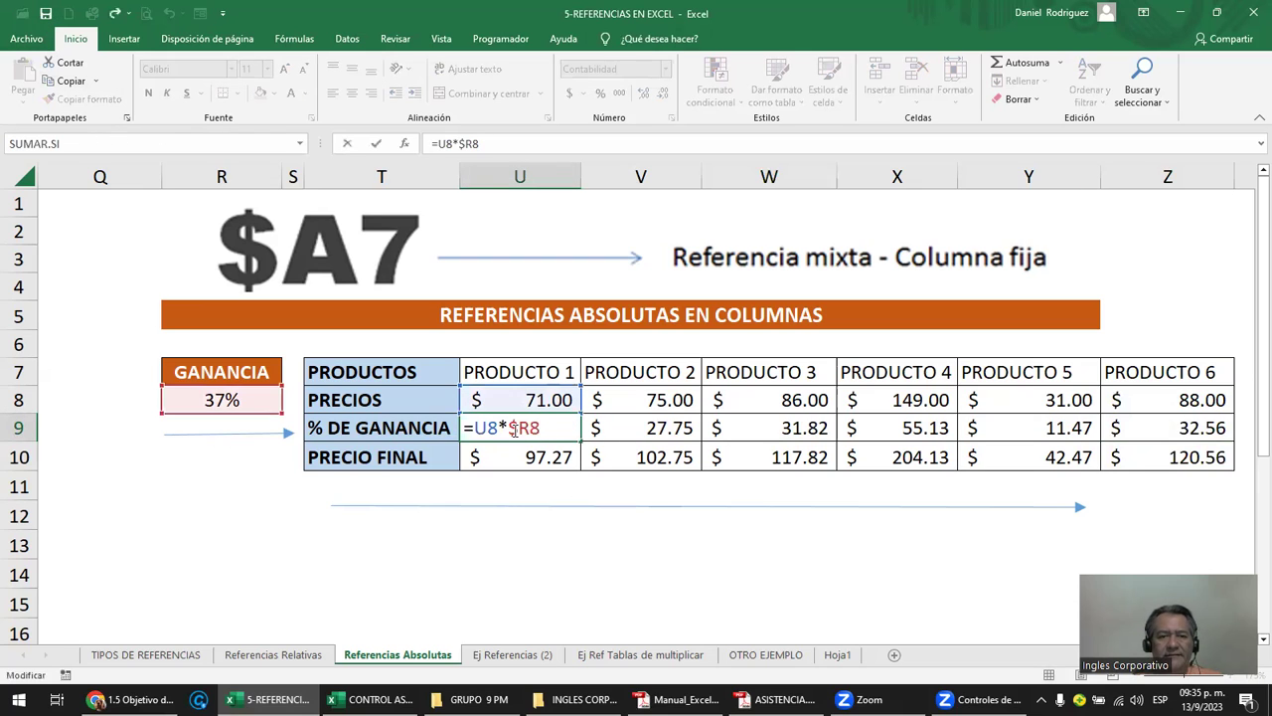
key("Return")
left_click(517, 429)
key("ctrl+c")
left_click_drag(641, 428, 895, 427)
key("shift+Right")
key("shift+Right")
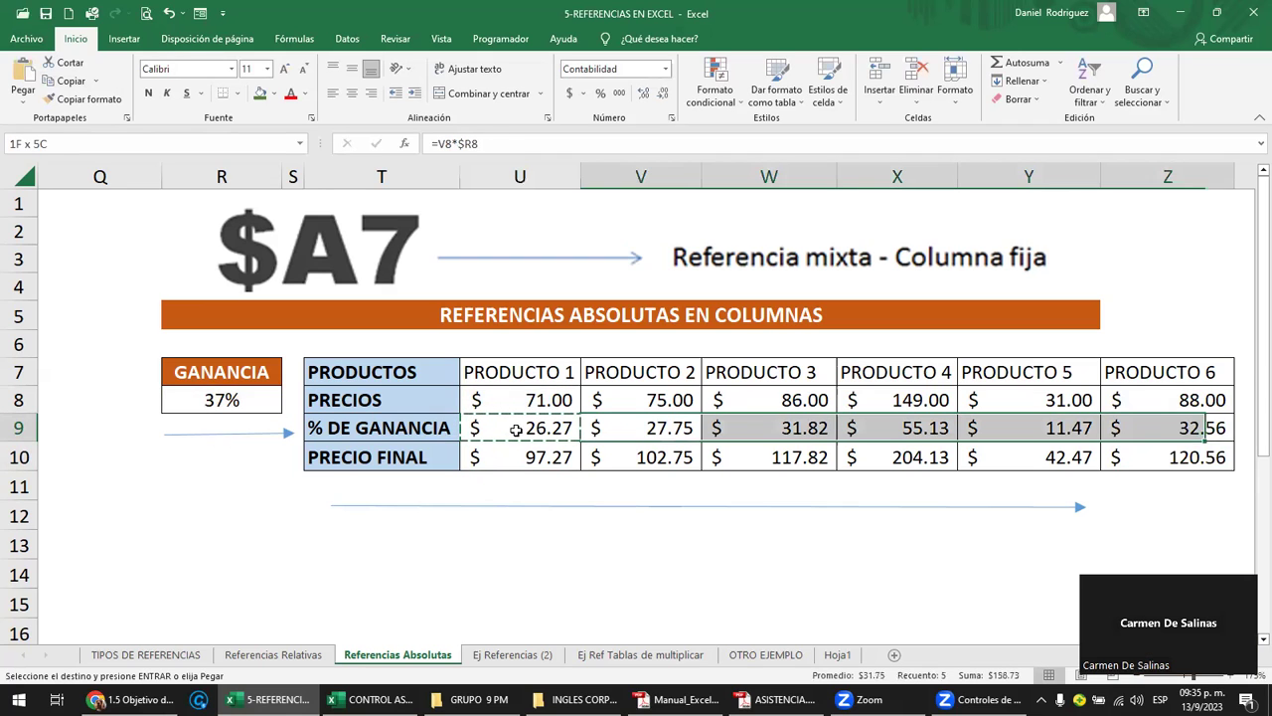
key("Return")
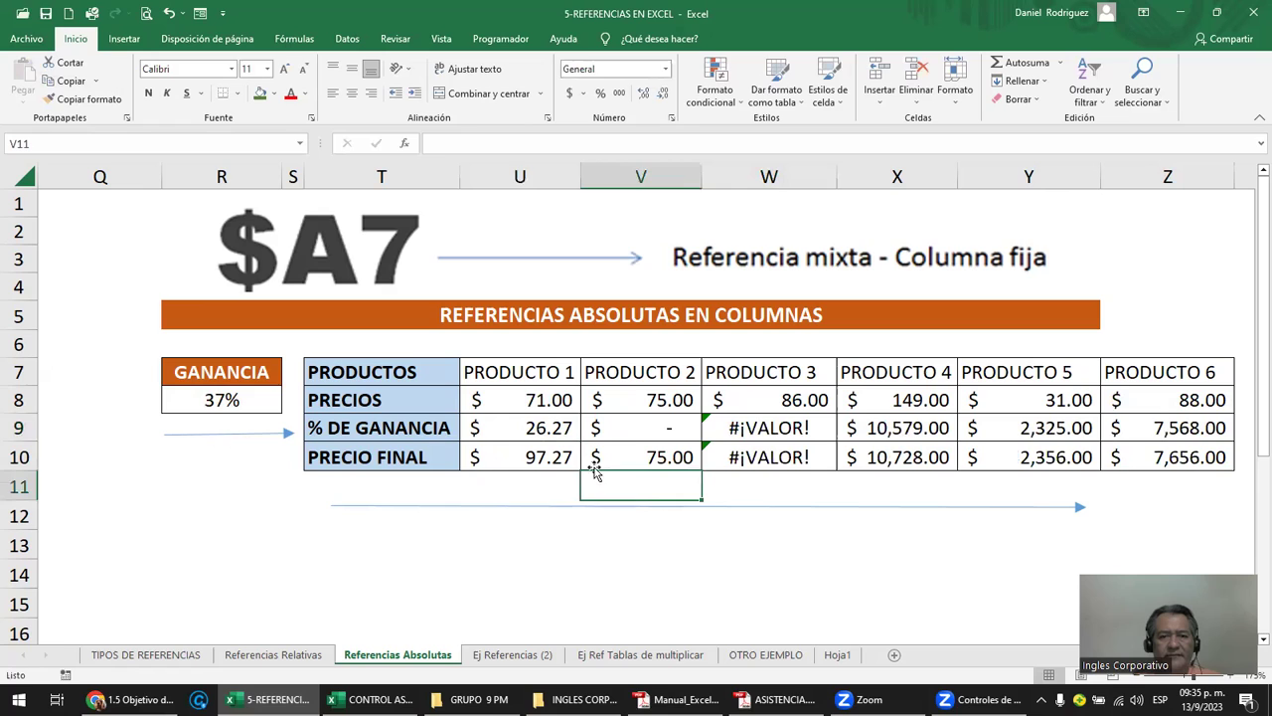
Widen column S and inspect the shifted relative formulas in U9, V9 and W9.
double_click(554, 432)
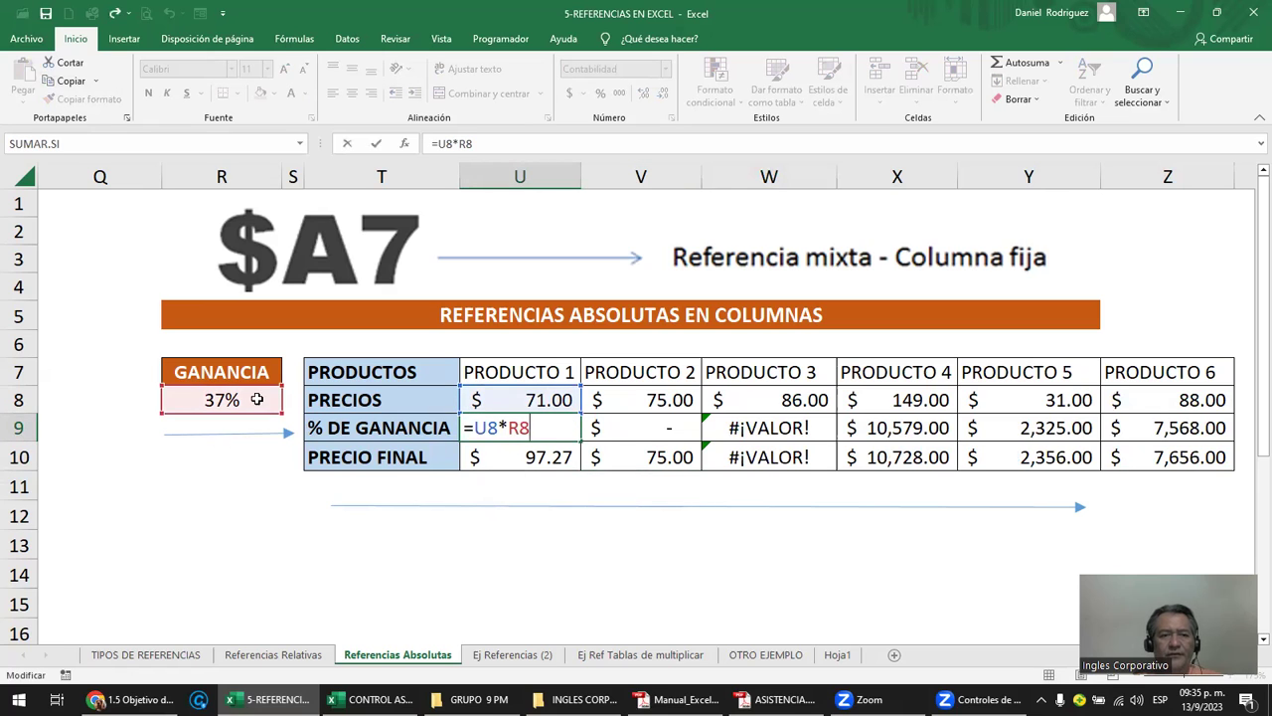
key("ctrl+Return")
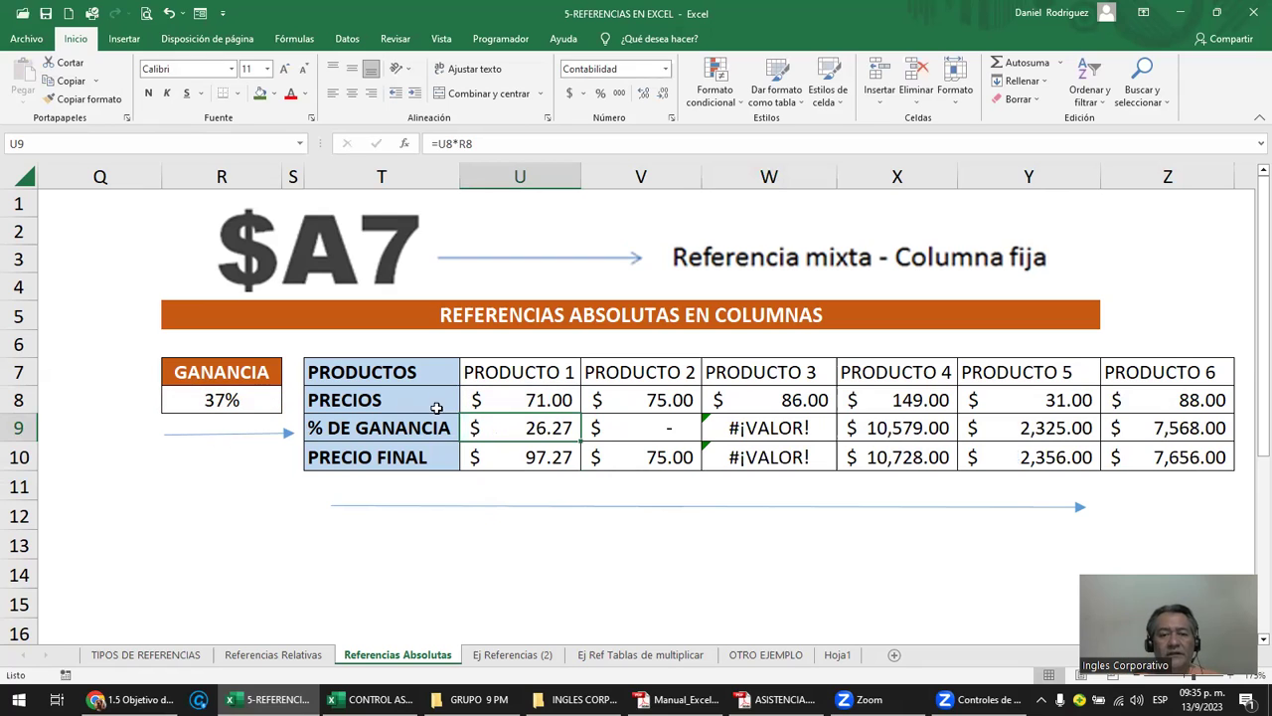
double_click(657, 431)
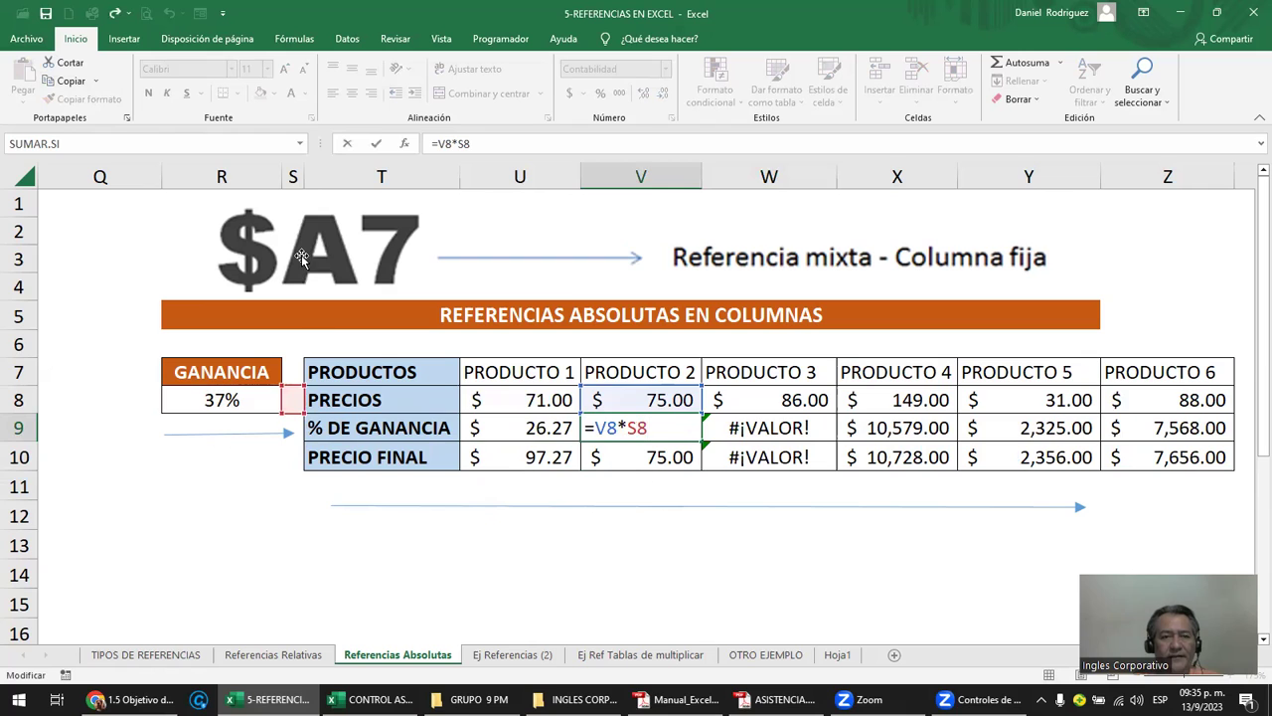
left_click(305, 179)
left_click_drag(303, 179, 314, 178)
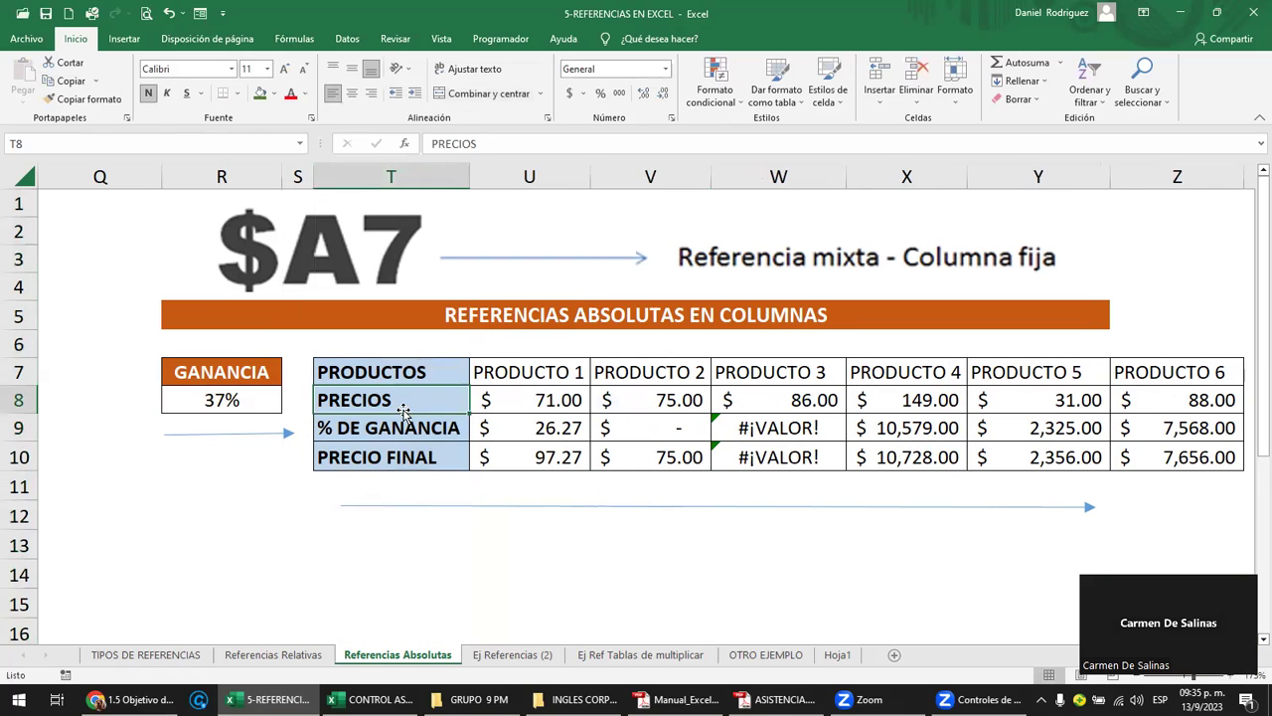
left_click(403, 408)
double_click(801, 431)
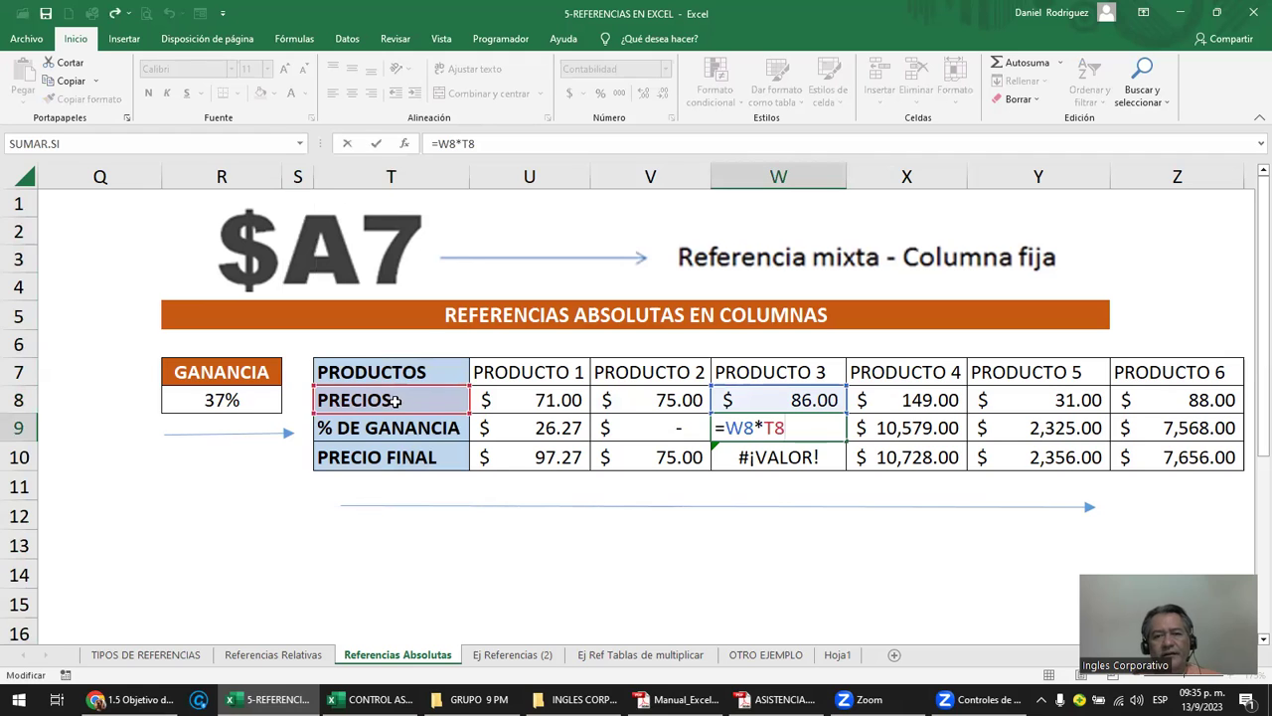
left_click(618, 563)
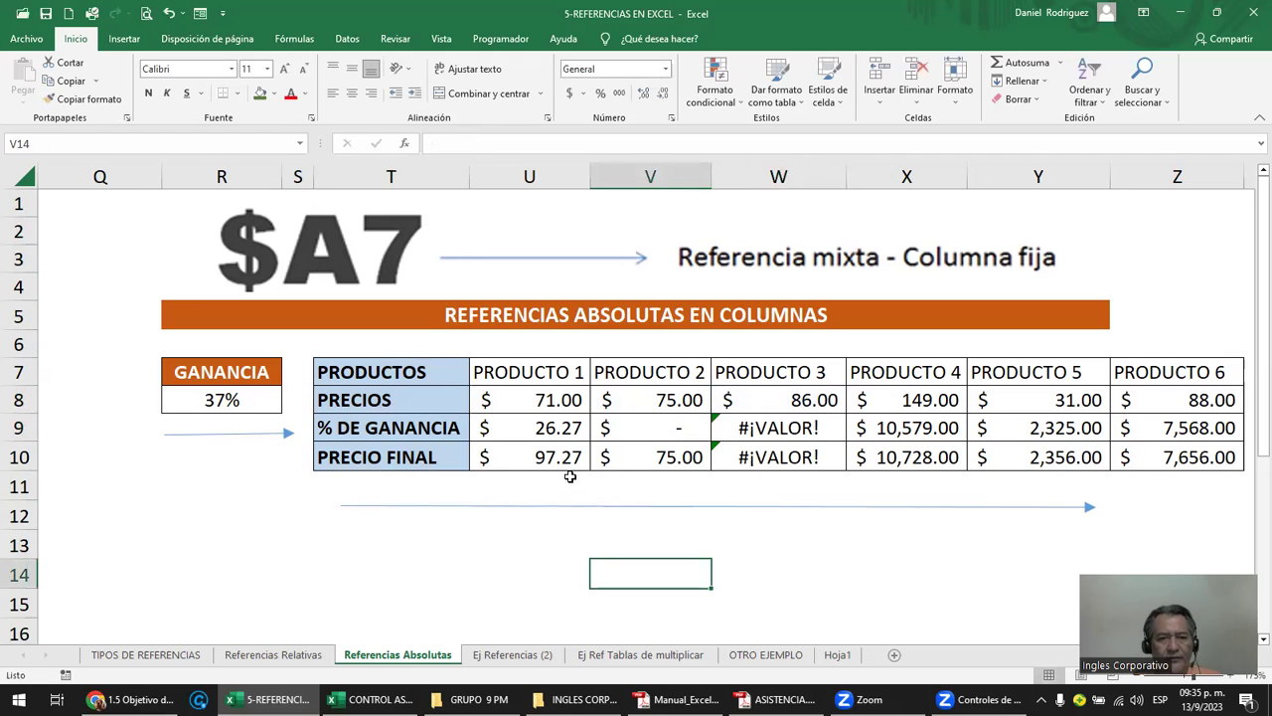
double_click(549, 422)
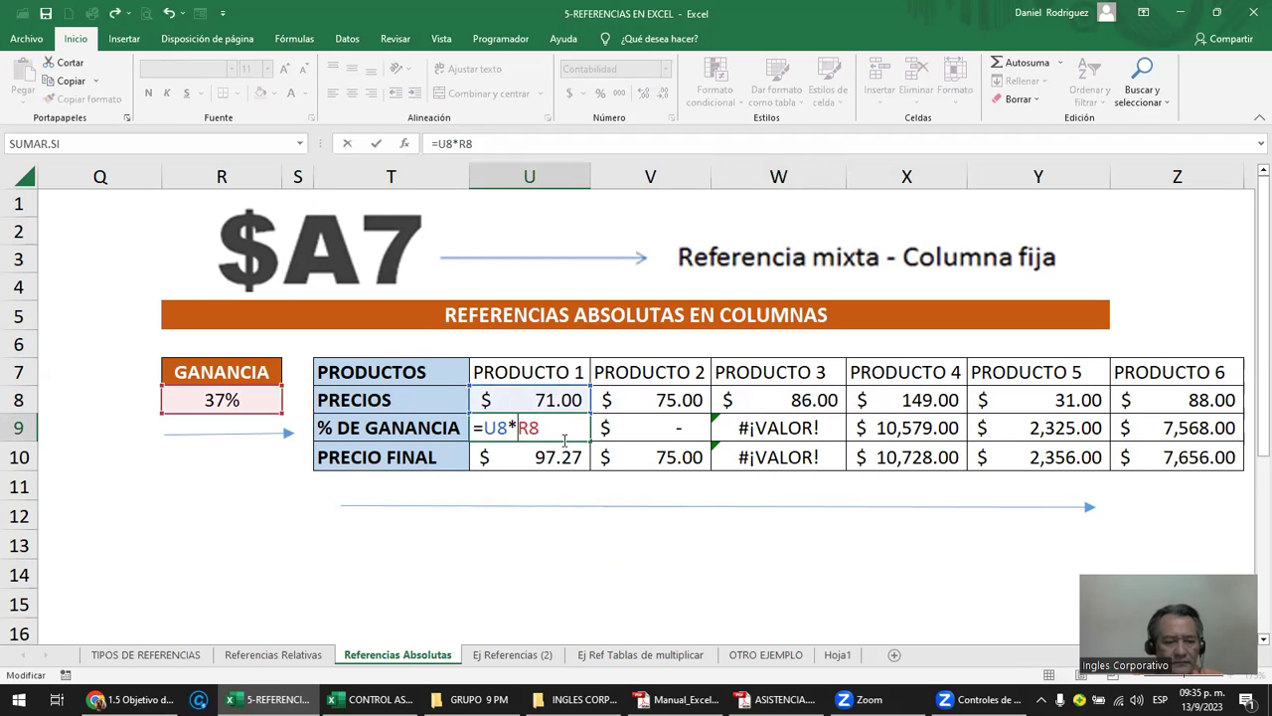
Restore U9 to =U8*$R8 and paste it across V9:Z9.
type("$")
key("Return")
left_click(563, 435)
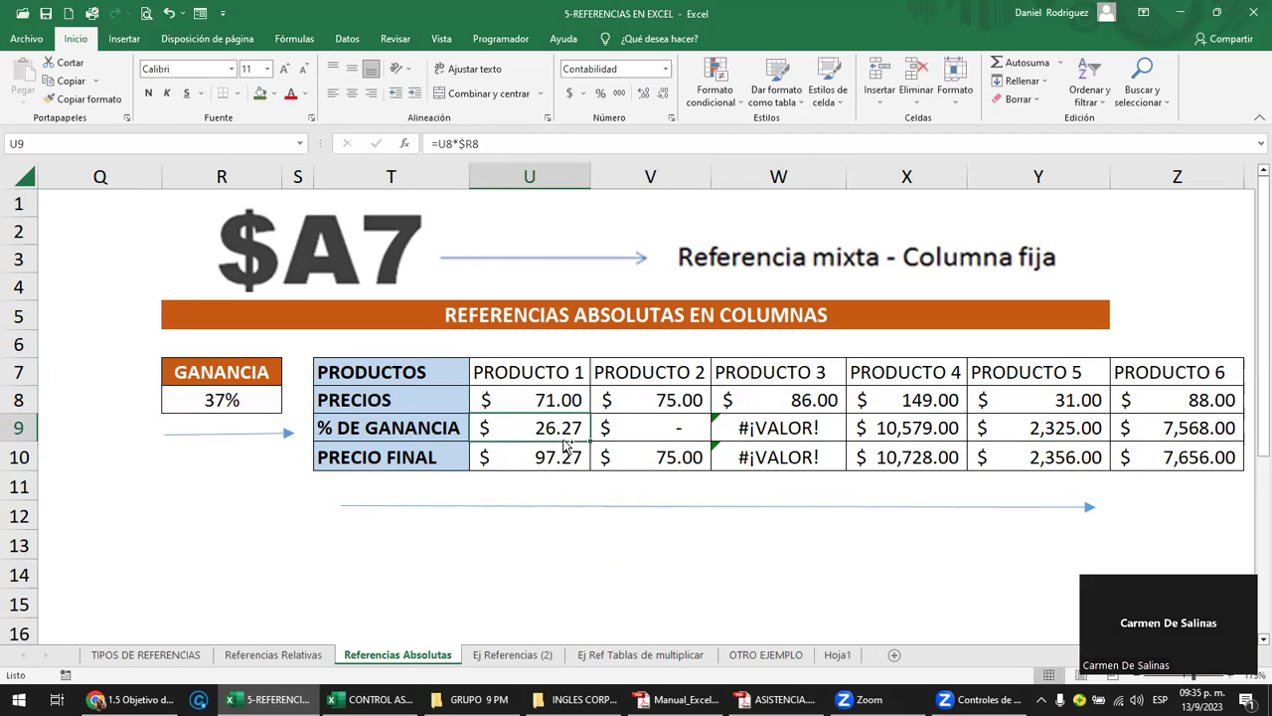
key("ctrl+c")
key("Right")
key("shift+Right")
key("shift+Right")
key("shift+Right")
key("shift+Right")
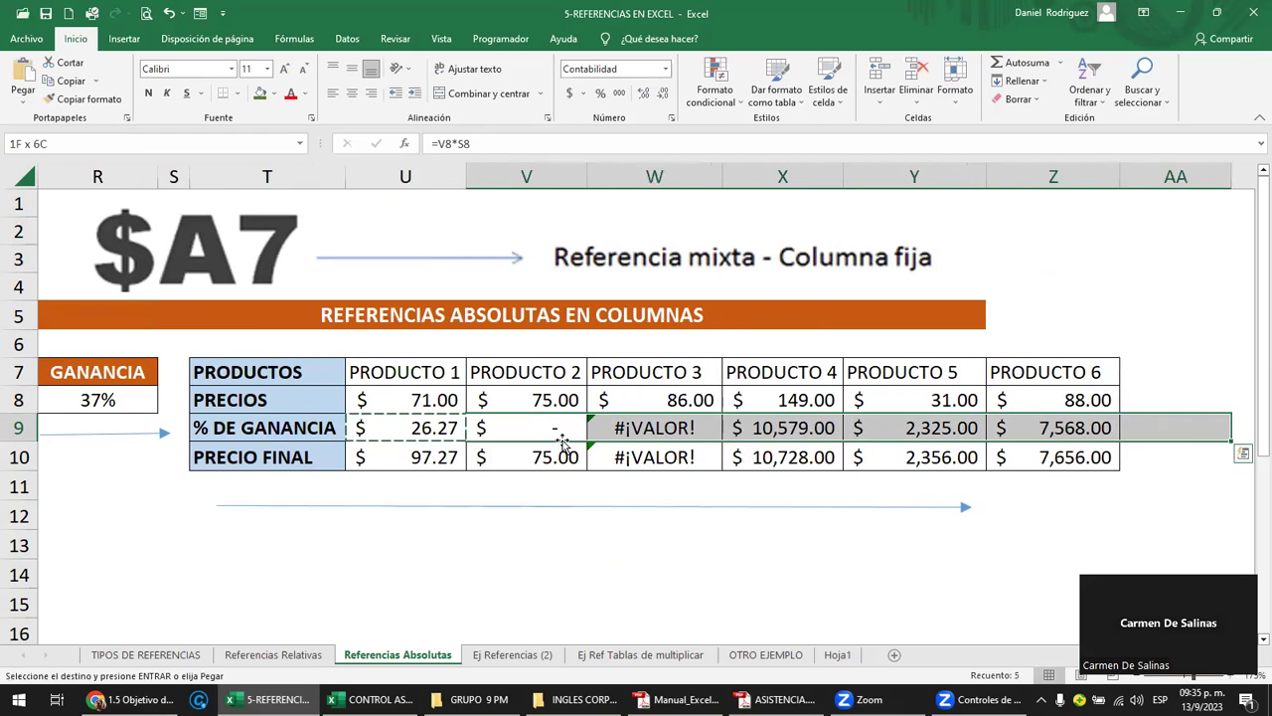
key("Return")
Review the corrected gains 26.27 to 32.56 and final prices up to 204.13.
key("Left")
key("Left")
key("Left")
key("Left")
key("Left")
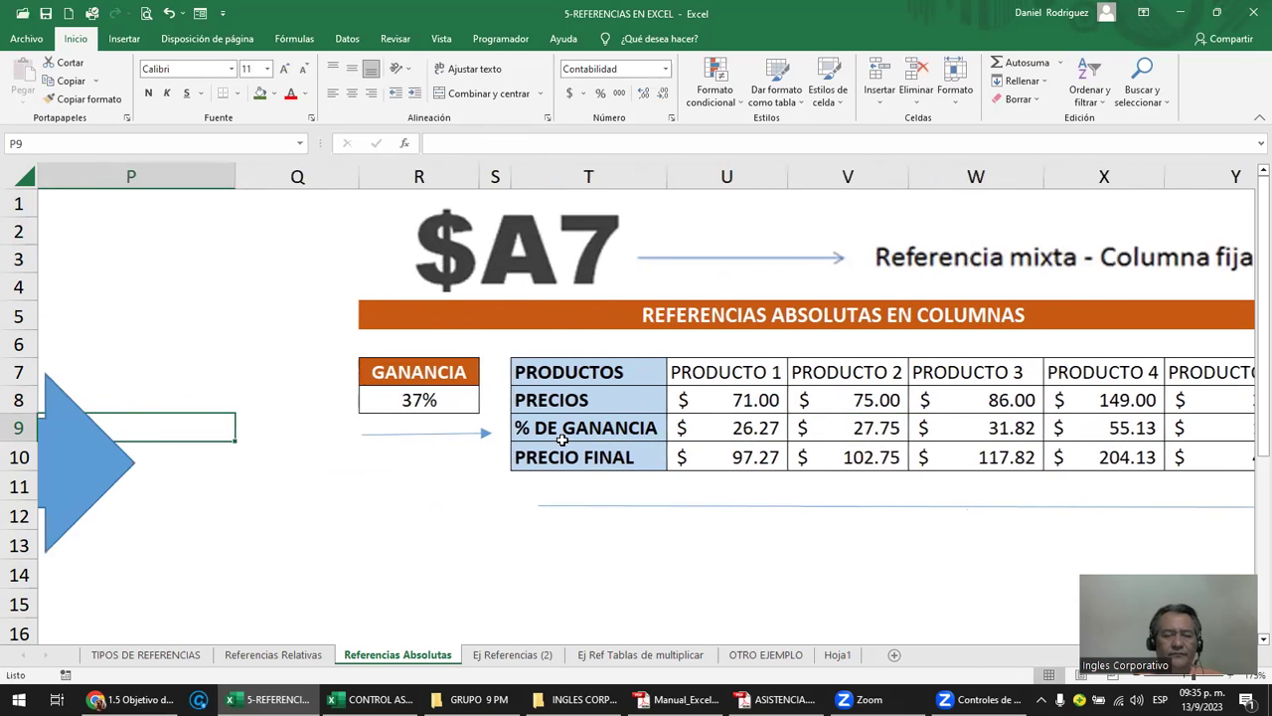
left_click(748, 526)
key("Right")
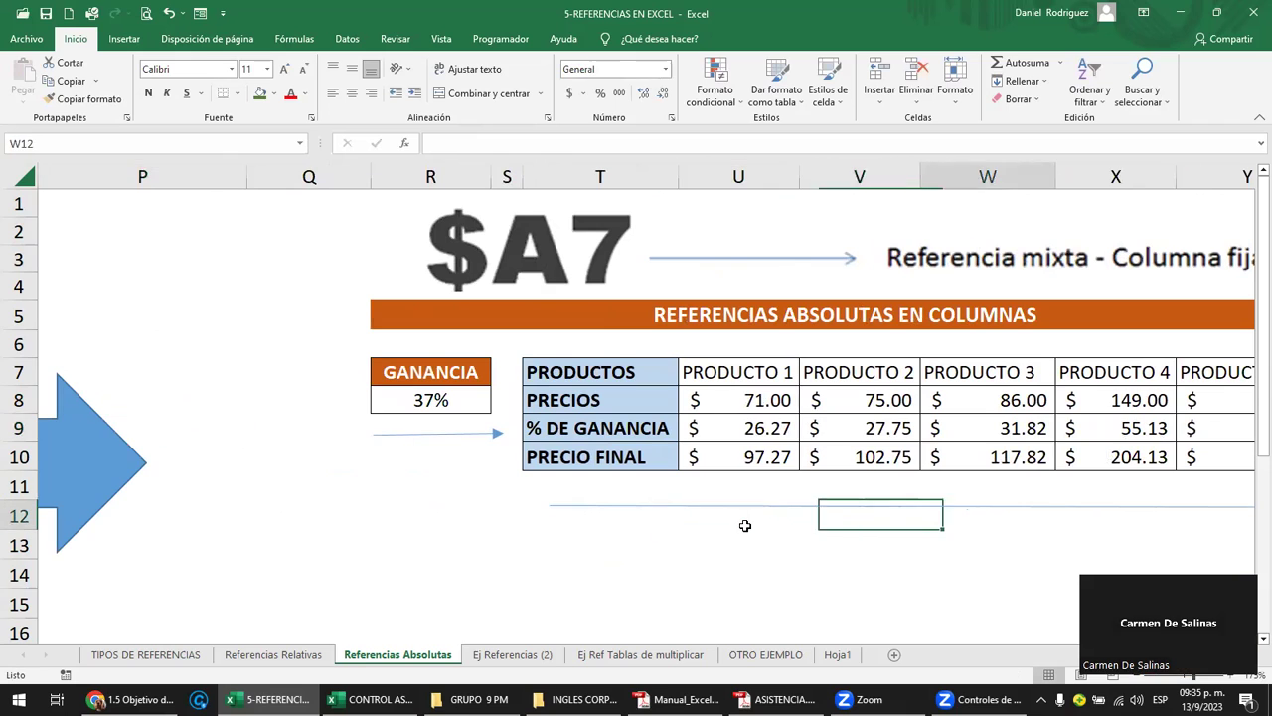
key("Right")
key("Right")
key("Right")
scroll(744, 526, "right", 1)
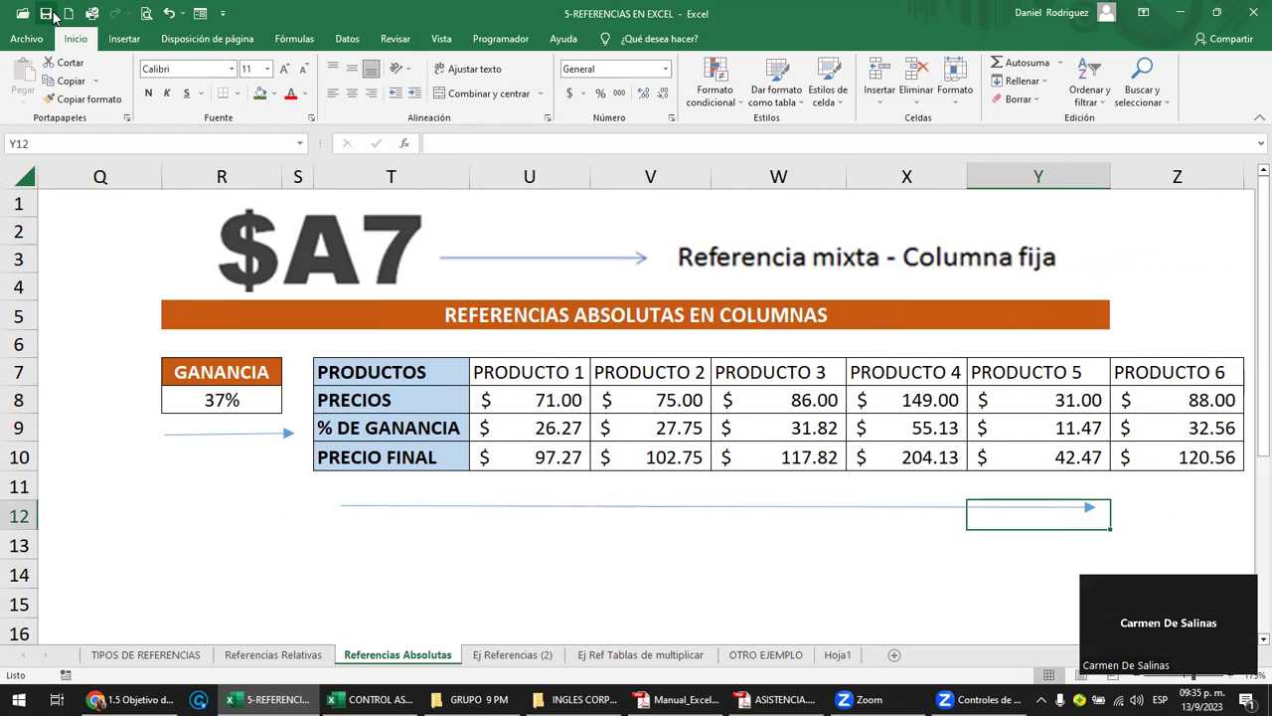
left_click(512, 427)
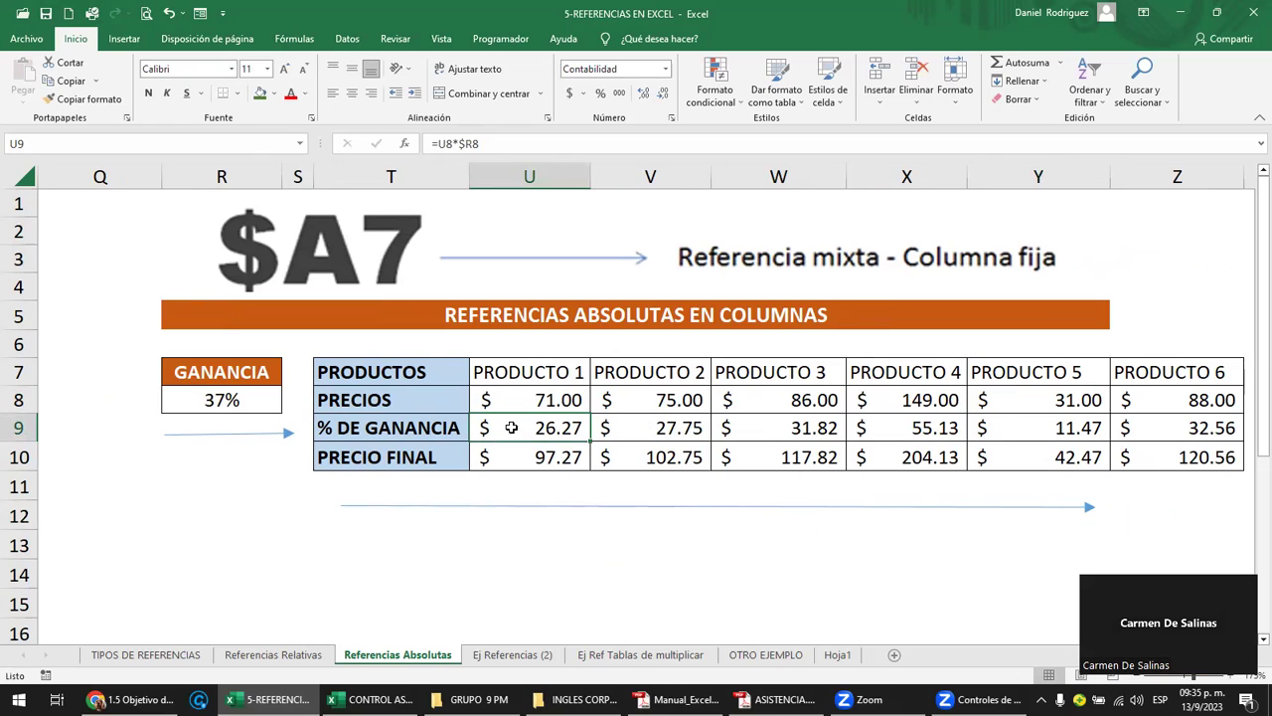
Rebuild U9's profit formula as =U8*R8, trying R8's F4 locking forms.
double_click(511, 428)
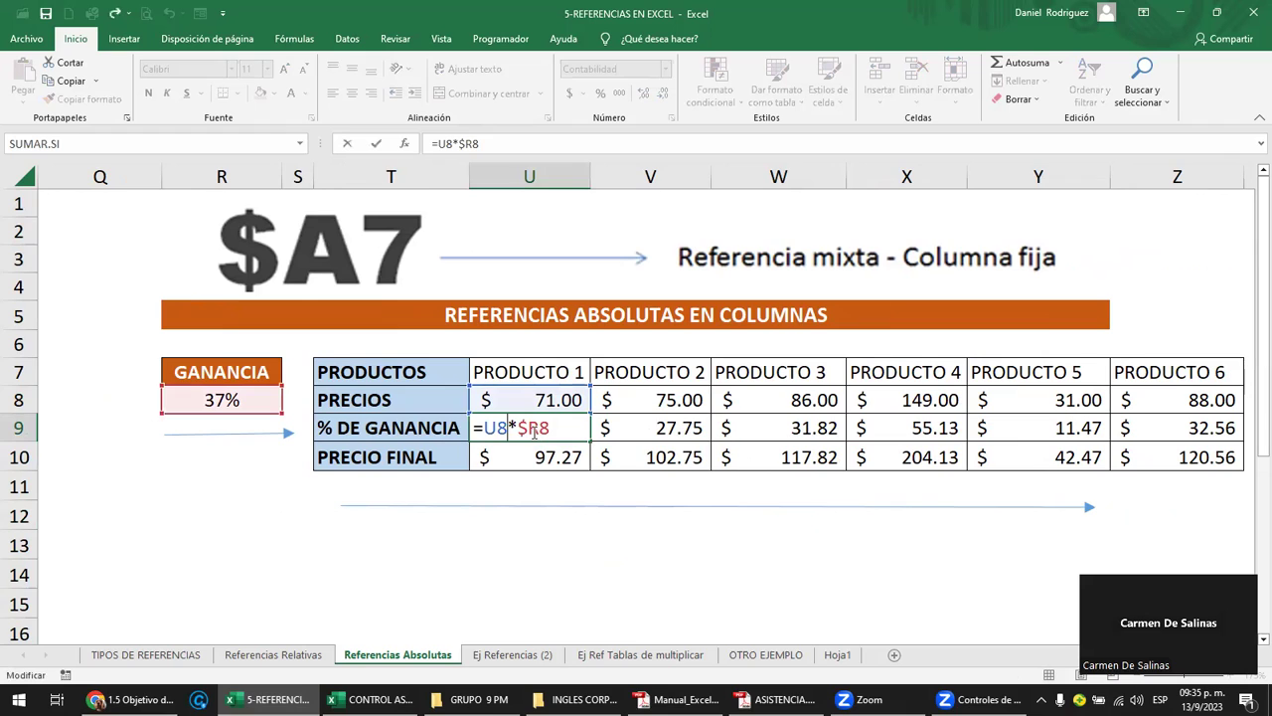
left_click(530, 427)
double_click(533, 427)
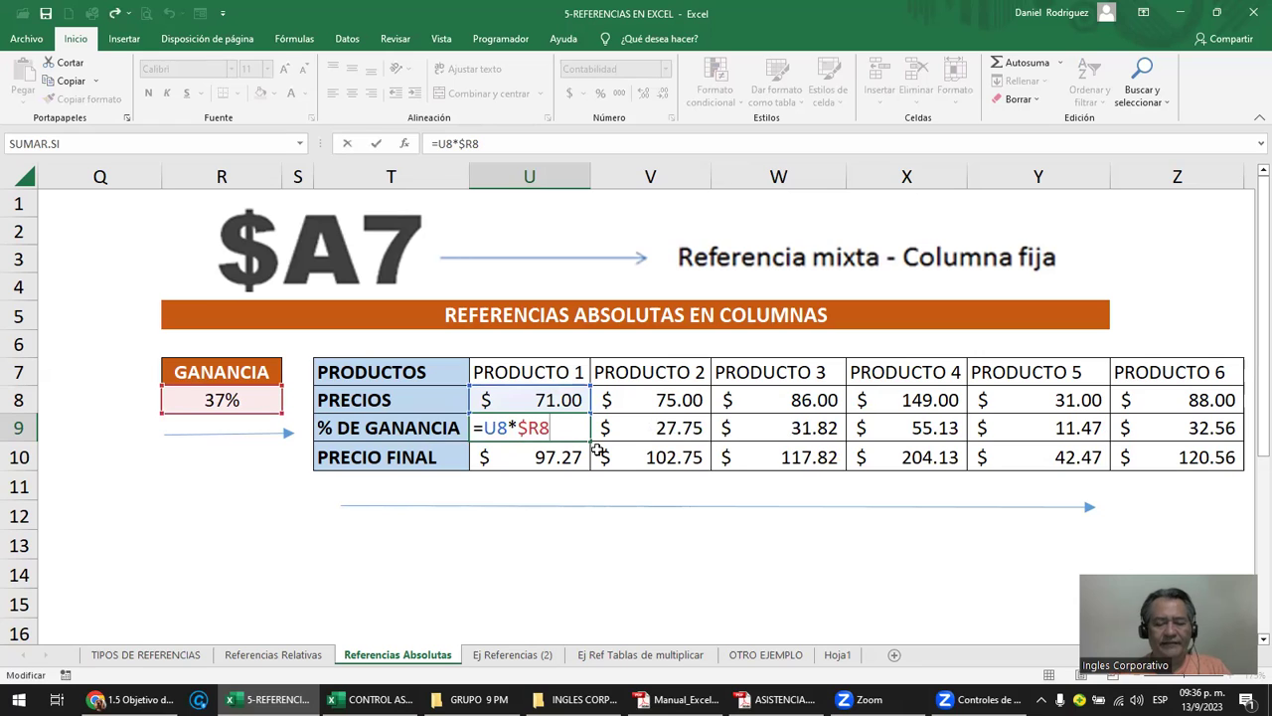
key("BackSpace")
key("BackSpace")
key("BackSpace")
type("*")
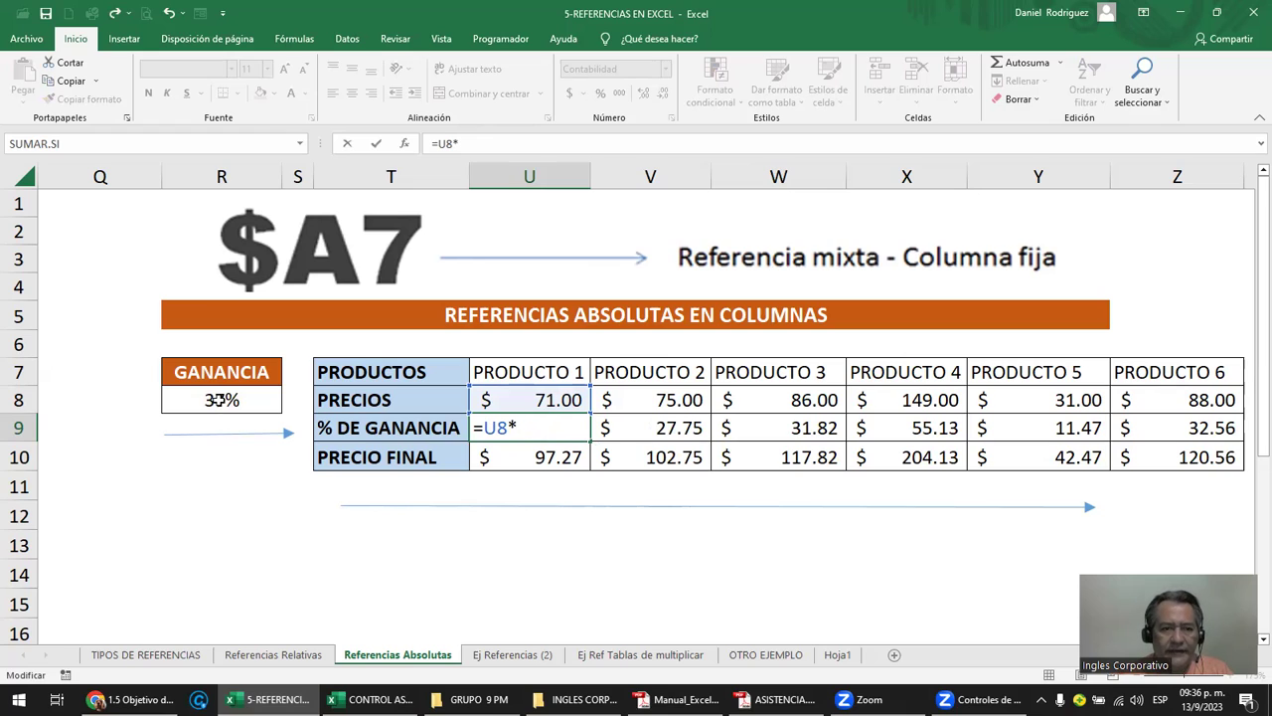
left_click(217, 398)
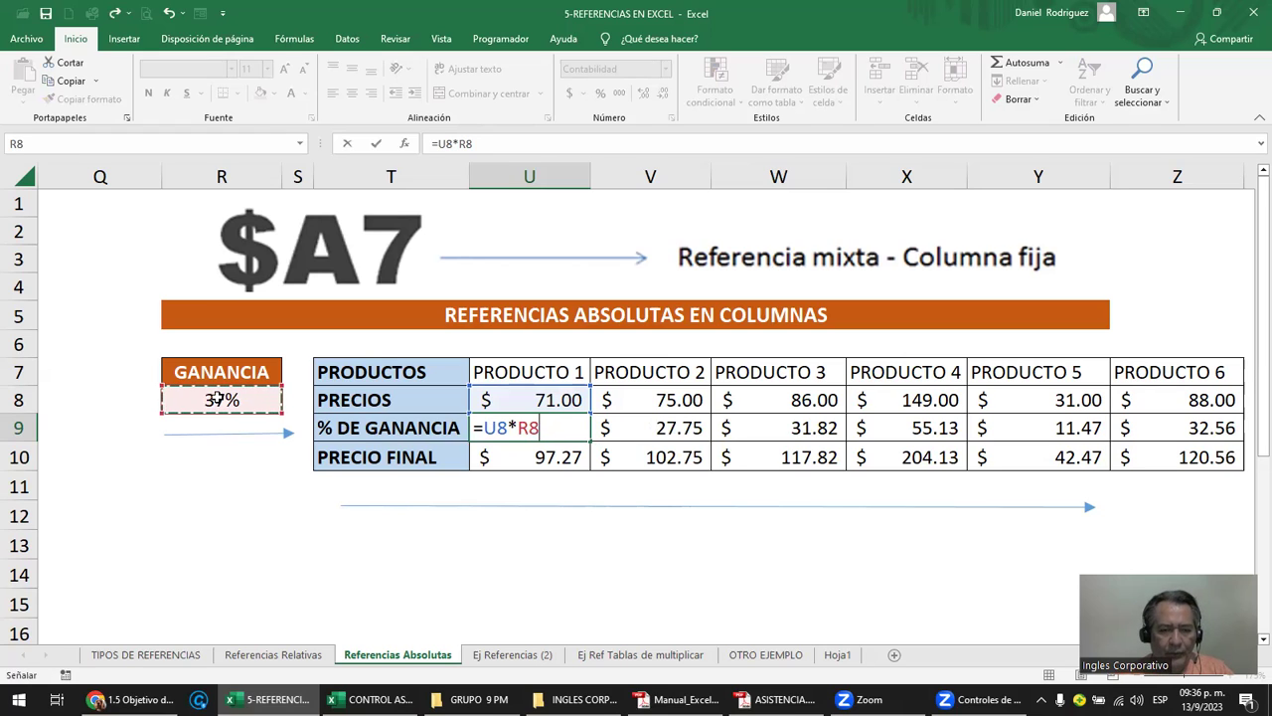
key("F4")
key("F4")
key("F4")
key("F4")
key("F4")
key("F4")
key("F4")
key("F4")
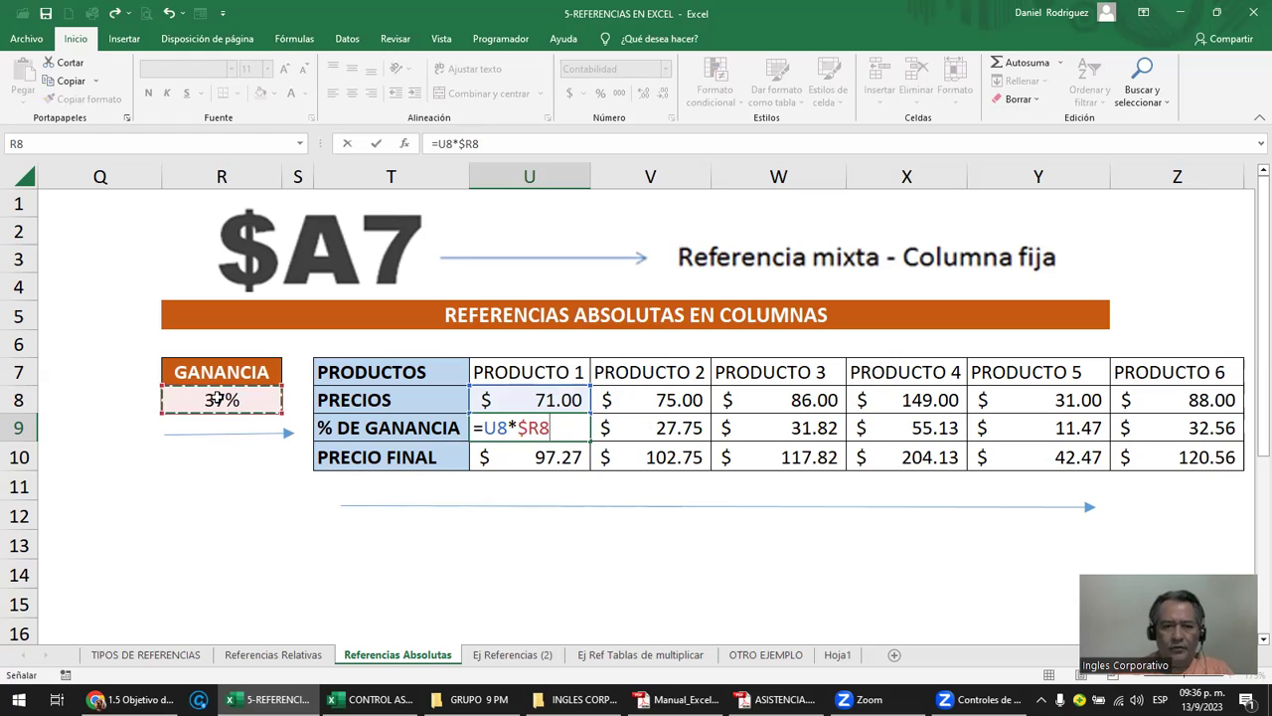
key("BackSpace")
key("BackSpace")
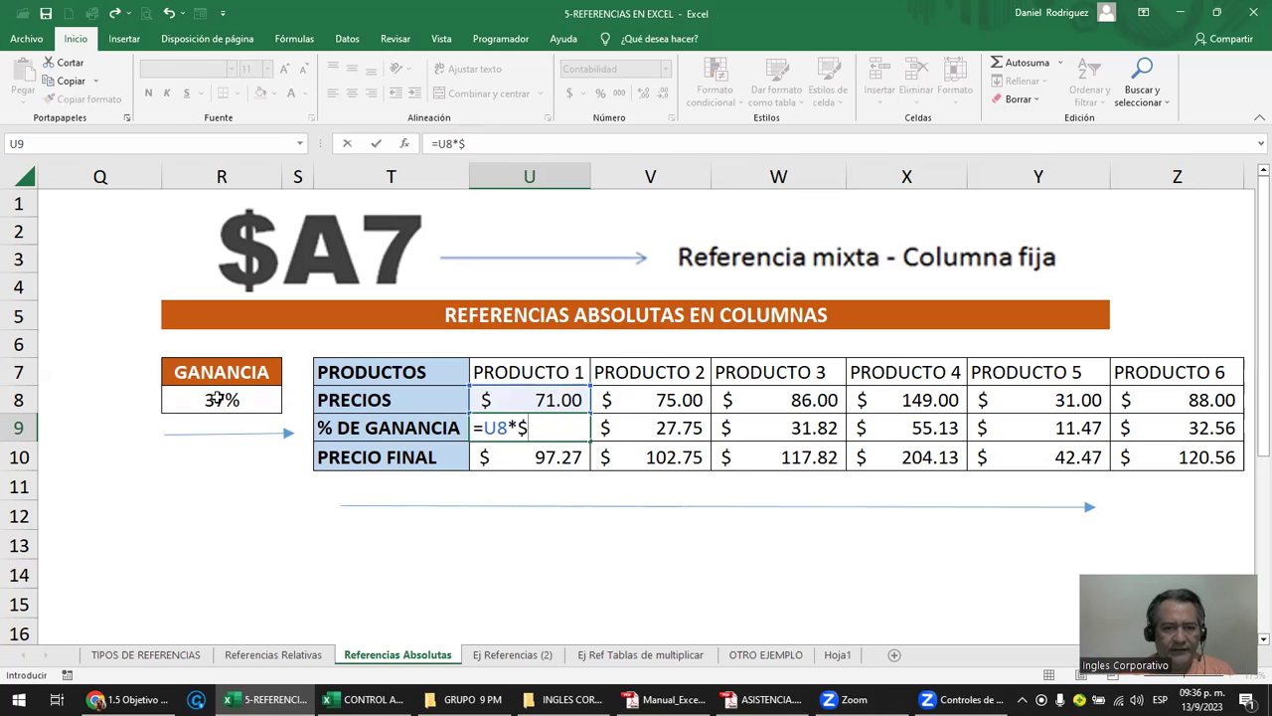
type("r8")
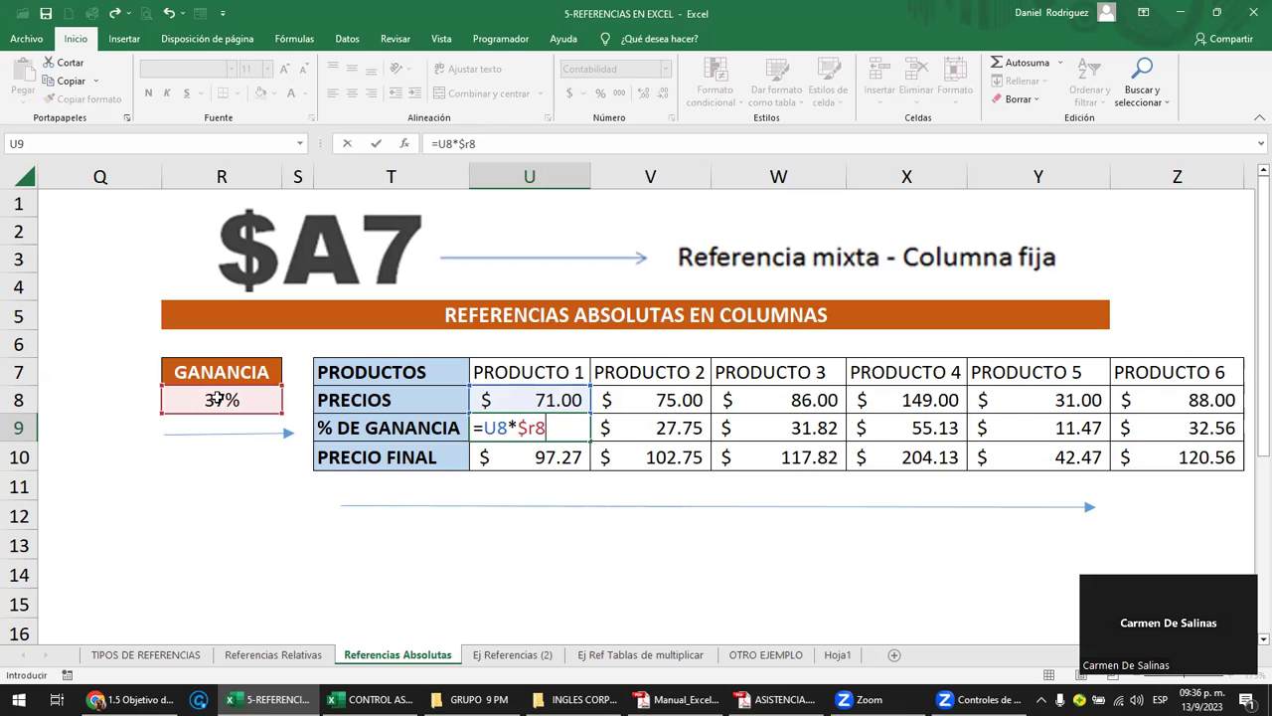
key("Return")
Lock column R in U9 so it reads =U8*$R8, and save the workbook.
double_click(487, 428)
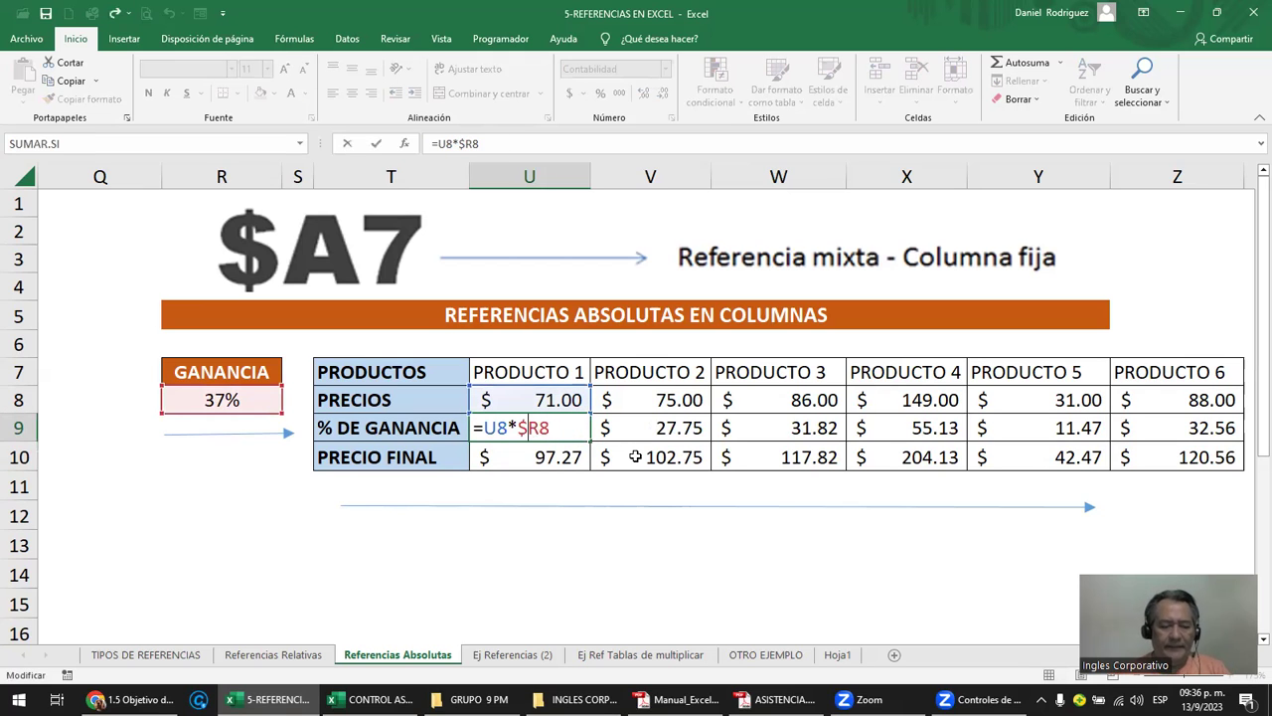
key("F4")
key("F4")
key("F4")
key("F4")
key("F4")
key("F4")
key("F4")
key("F4")
key("F4")
key("F4")
key("F4")
key("F4")
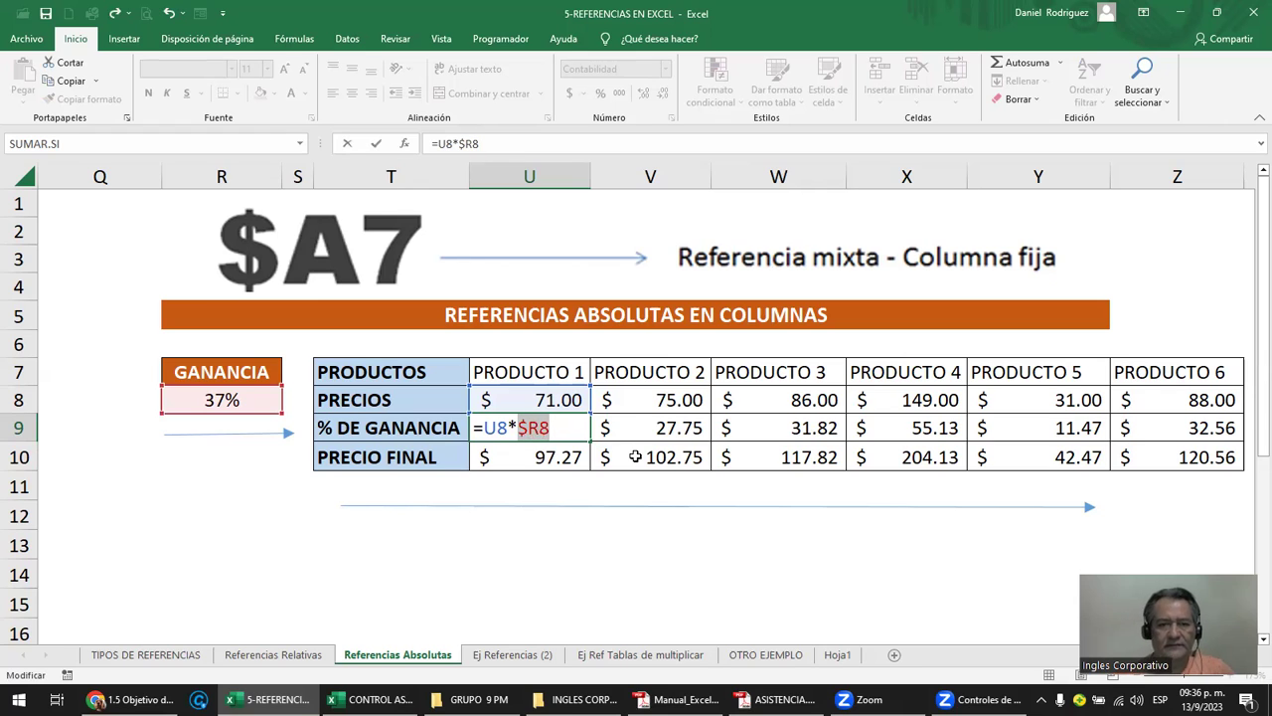
key("Return")
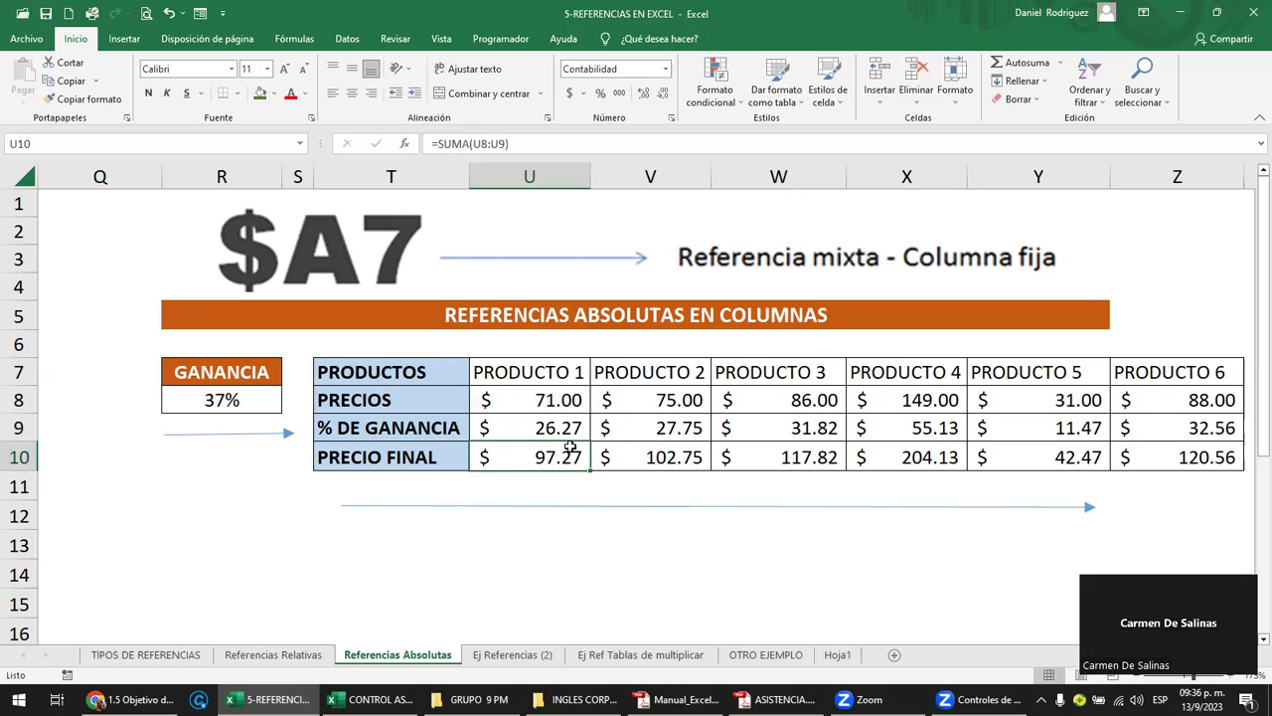
left_click(554, 430)
left_click(44, 16)
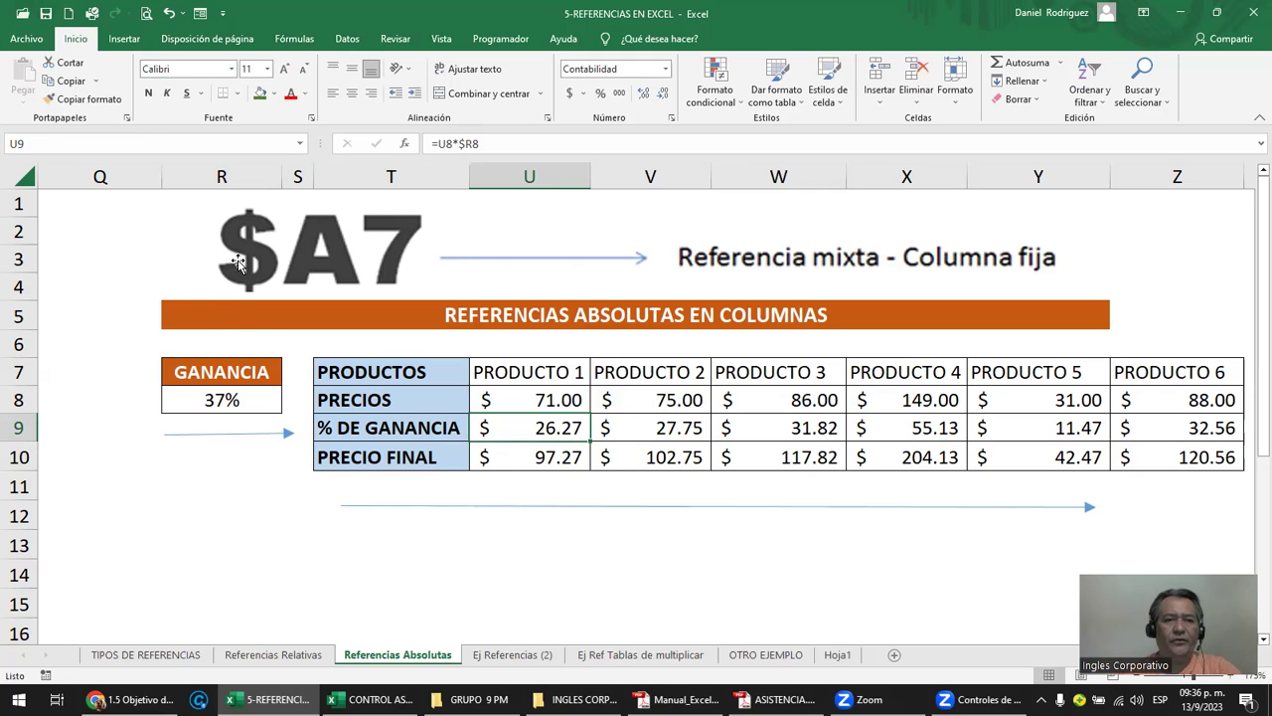
left_click(237, 434)
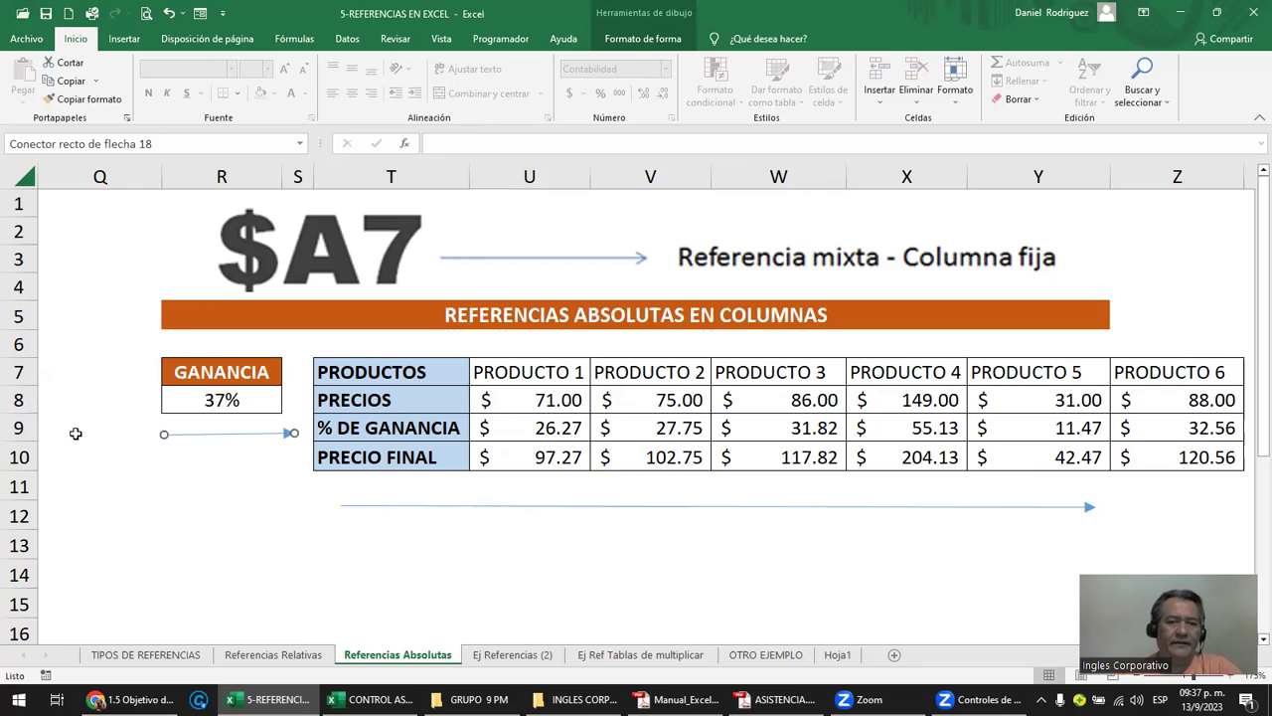
left_click_drag(553, 427, 1034, 427)
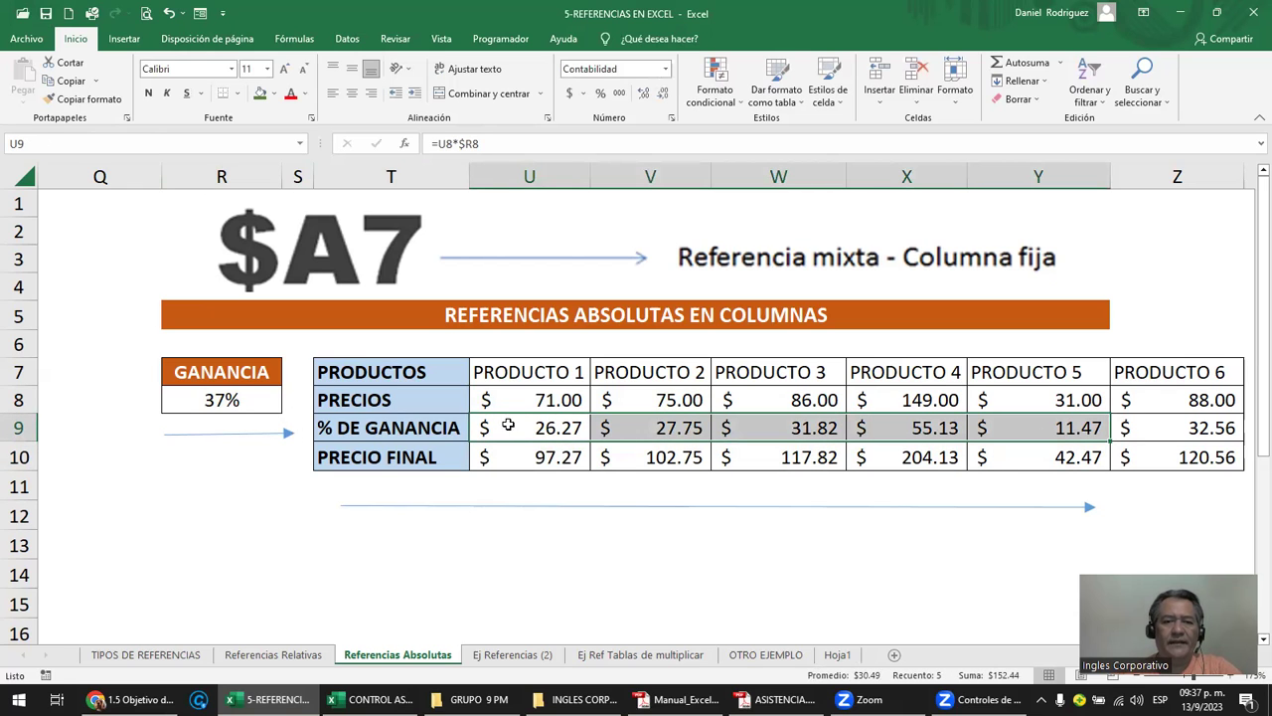
left_click_drag(508, 424, 119, 408)
left_click(416, 546)
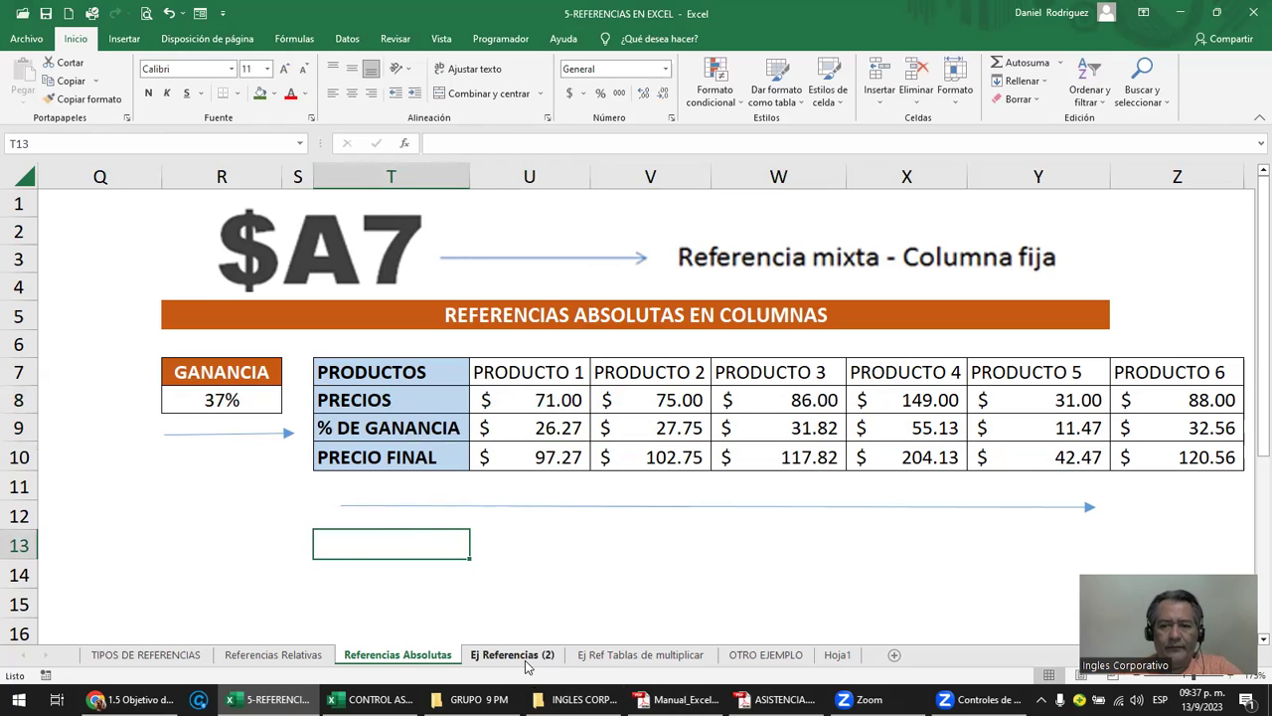
left_click(525, 565)
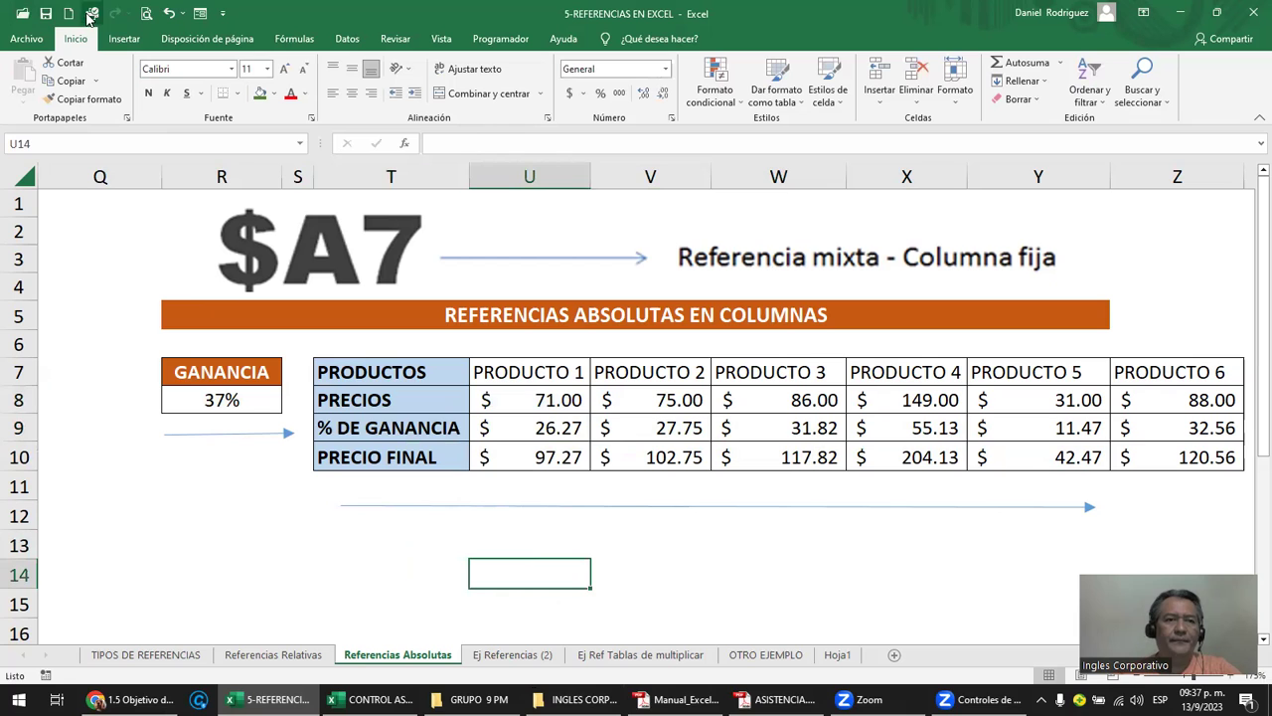
On Ej Referencias (2), clear the D5:F11 deduction amounts and review G5's net-salary formula.
left_click(520, 660)
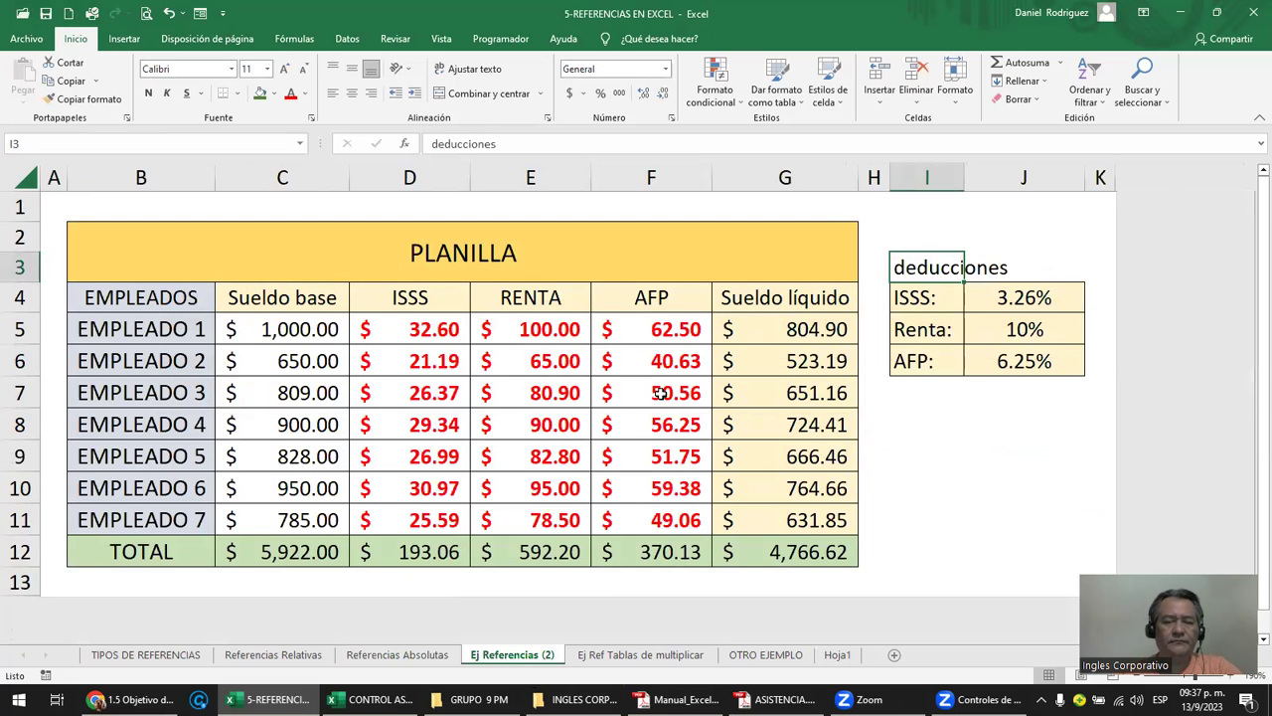
left_click_drag(393, 335, 671, 510)
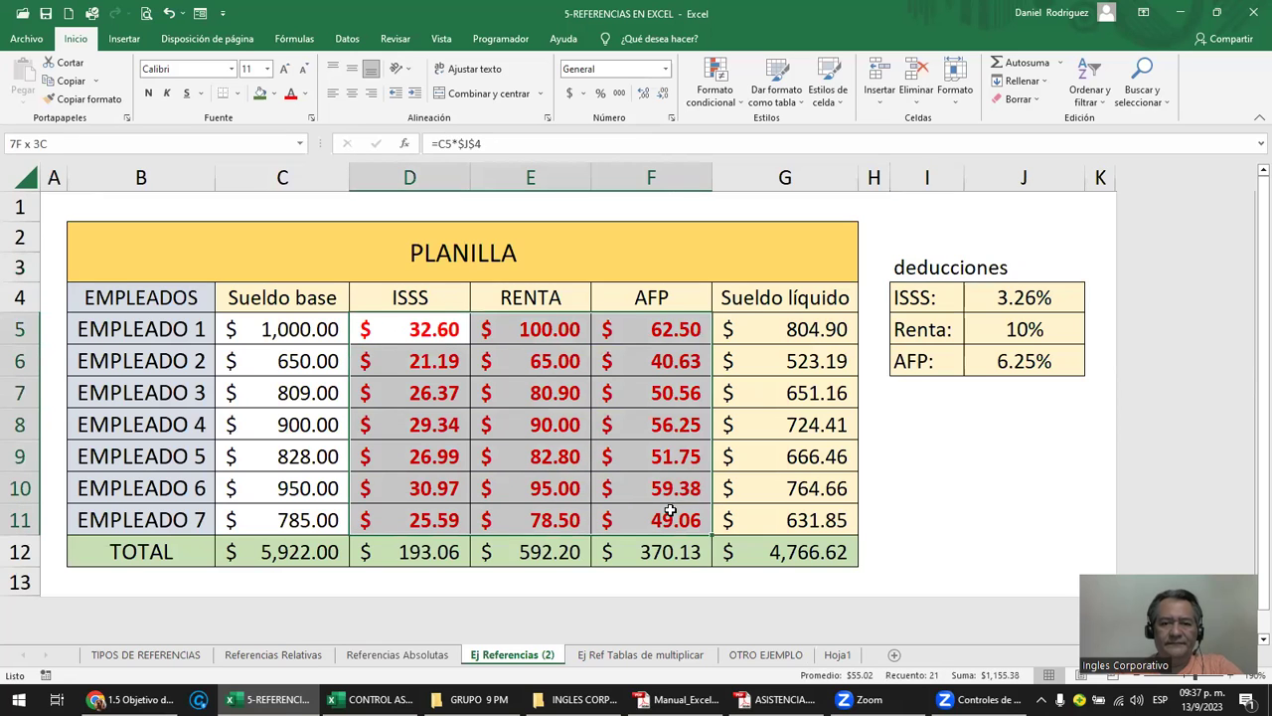
key("Delete")
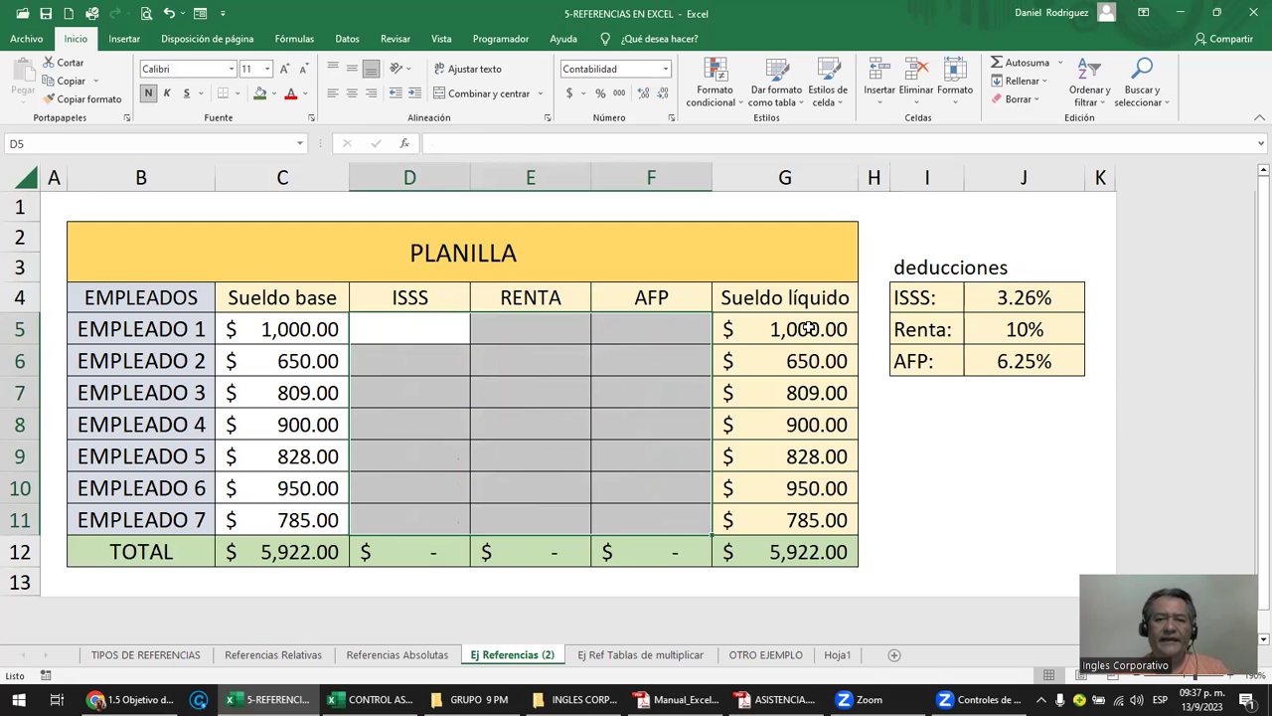
left_click_drag(820, 333, 789, 546)
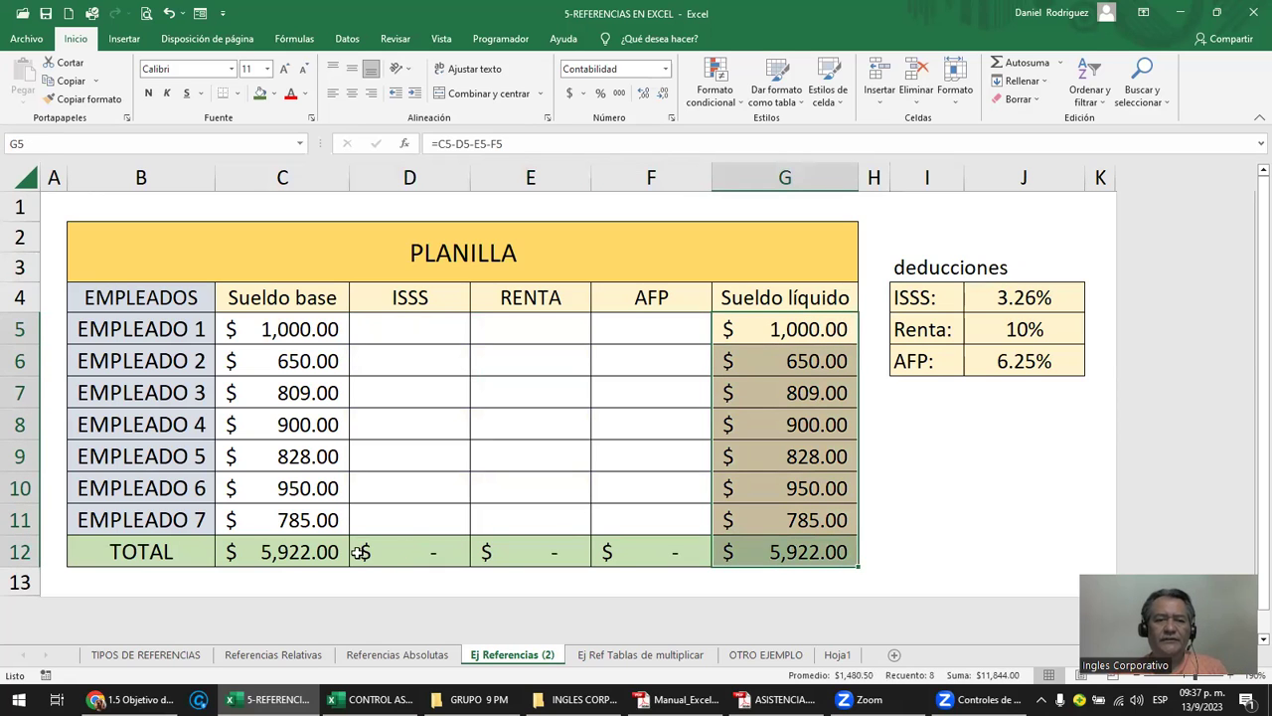
left_click_drag(306, 554, 692, 570)
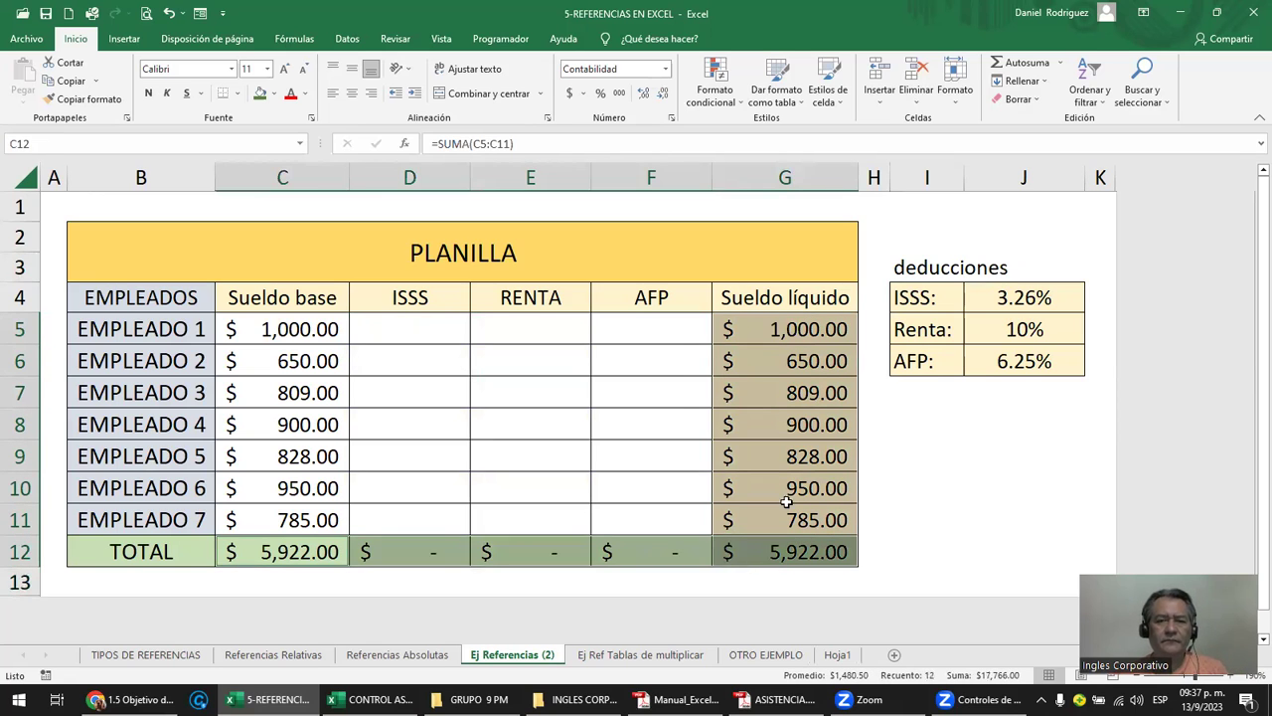
left_click(801, 329)
double_click(801, 329)
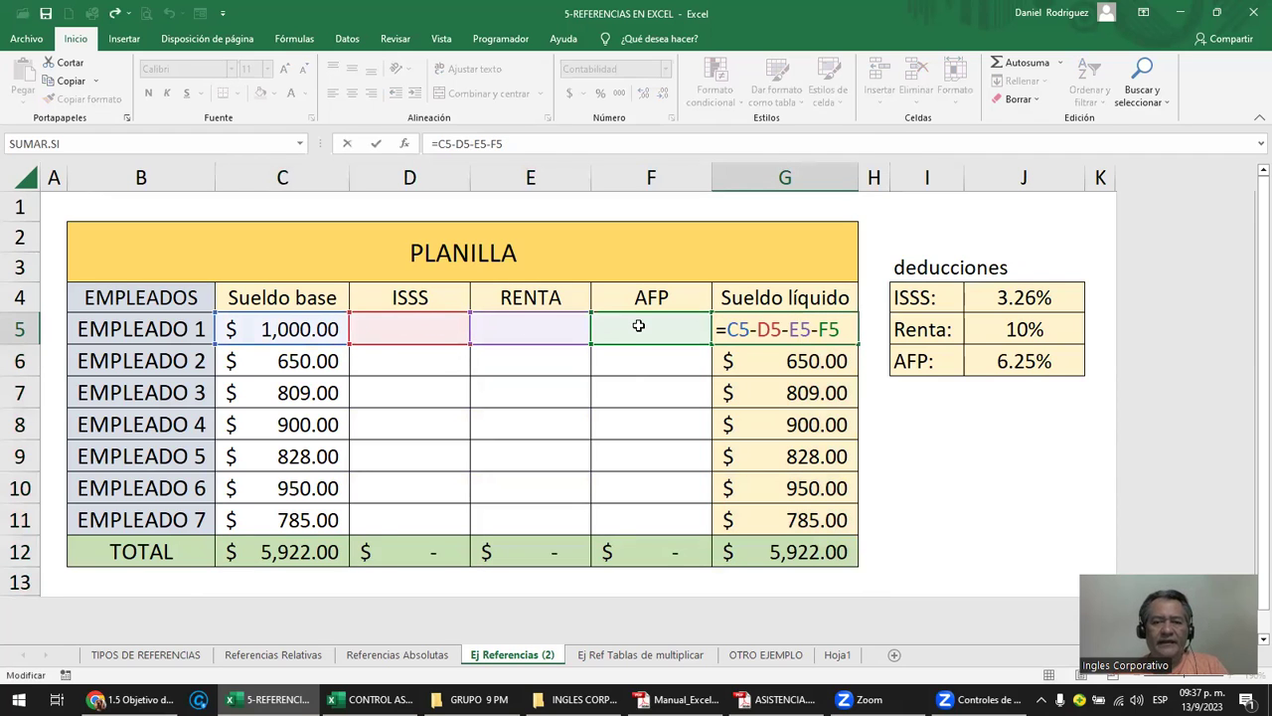
key("Escape")
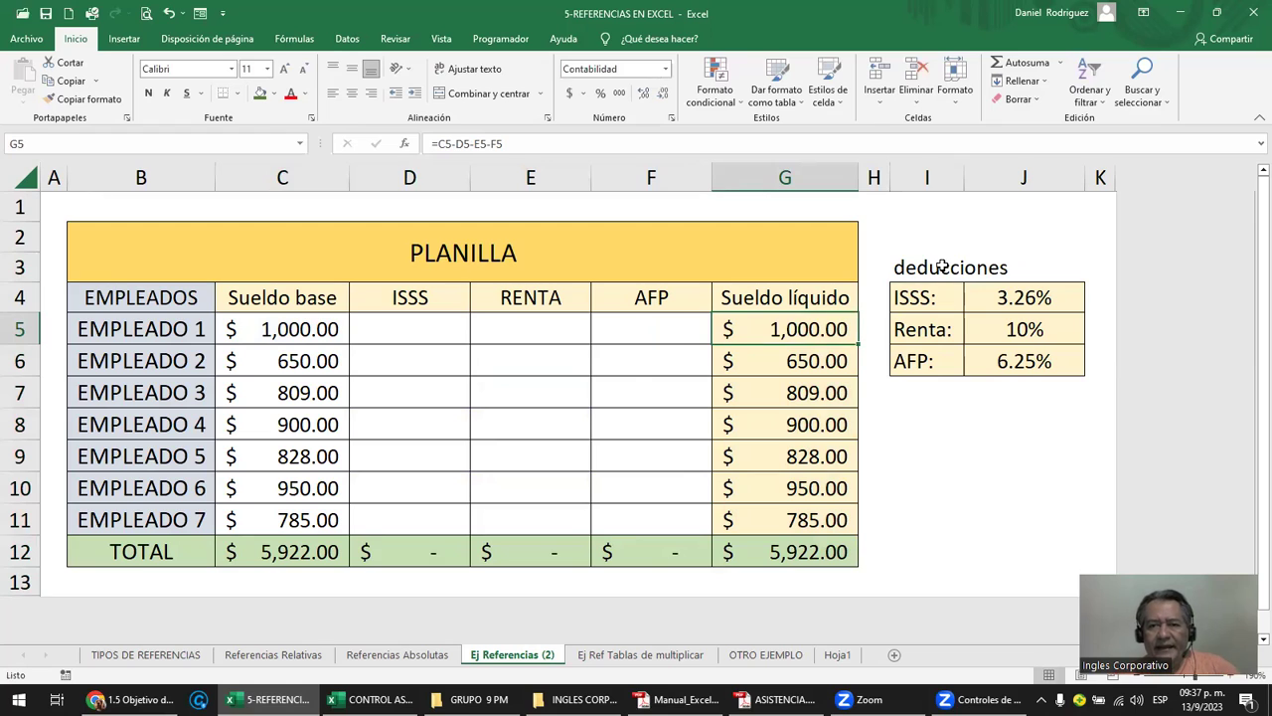
Erase the old deducciones label in I3.
left_click(959, 270)
key("F2")
key("BackSpace")
key("BackSpace")
key("BackSpace")
key("BackSpace")
key("BackSpace")
key("BackSpace")
key("BackSpace")
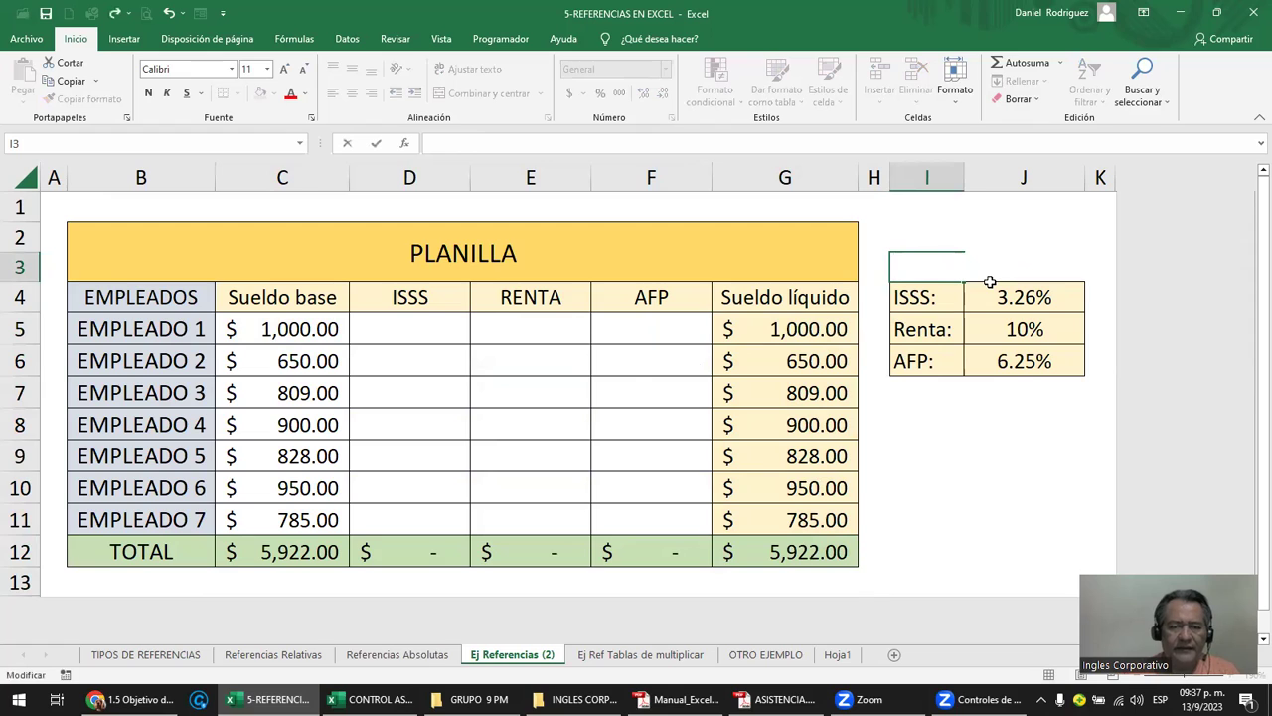
Type DEDUCCIONES in I3 and merge and centre it across I3:J3.
type("DEDUCCIONES")
key("Return")
left_click_drag(944, 268, 992, 285)
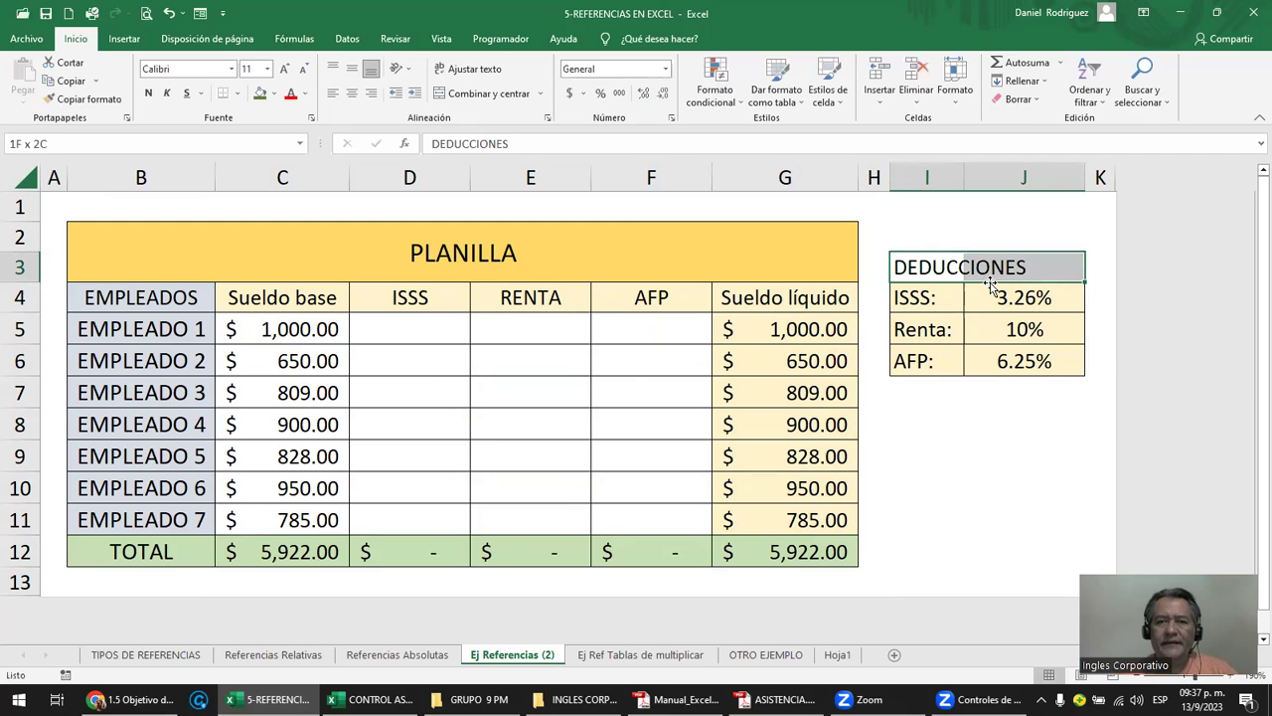
left_click(487, 92)
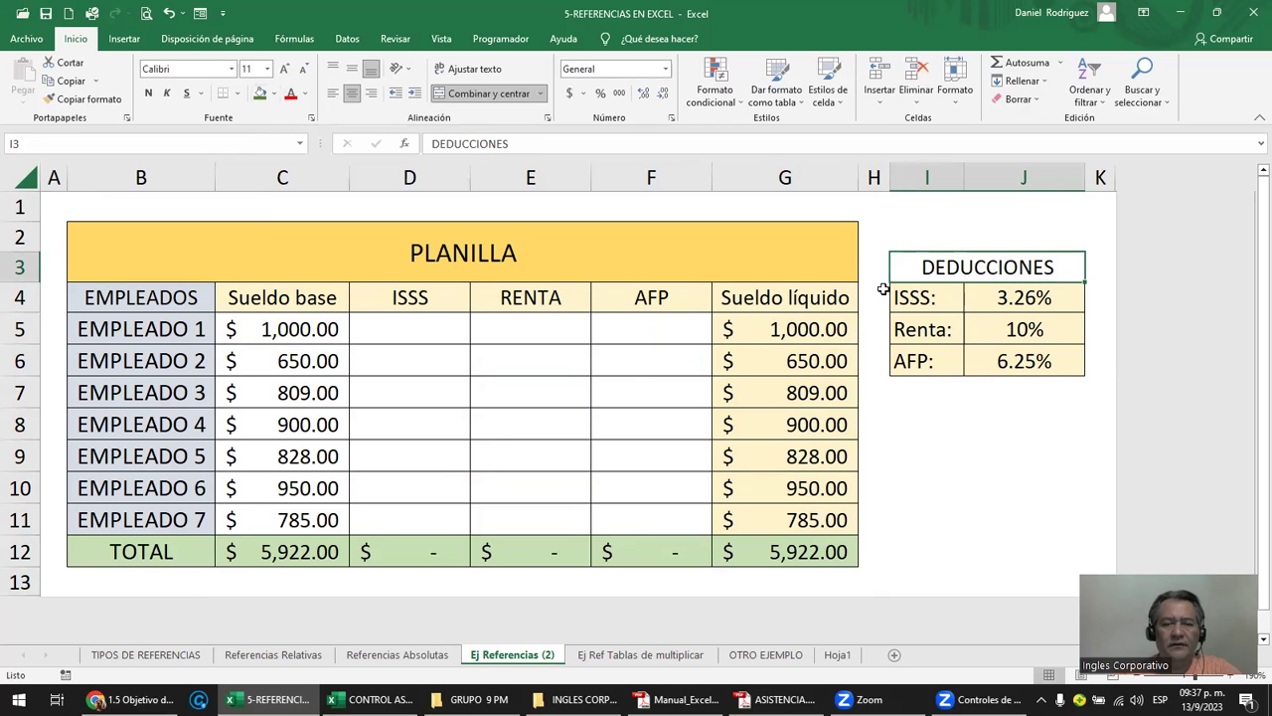
Give the DEDUCCIONES heading a light-orange fill and all borders.
left_click(274, 96)
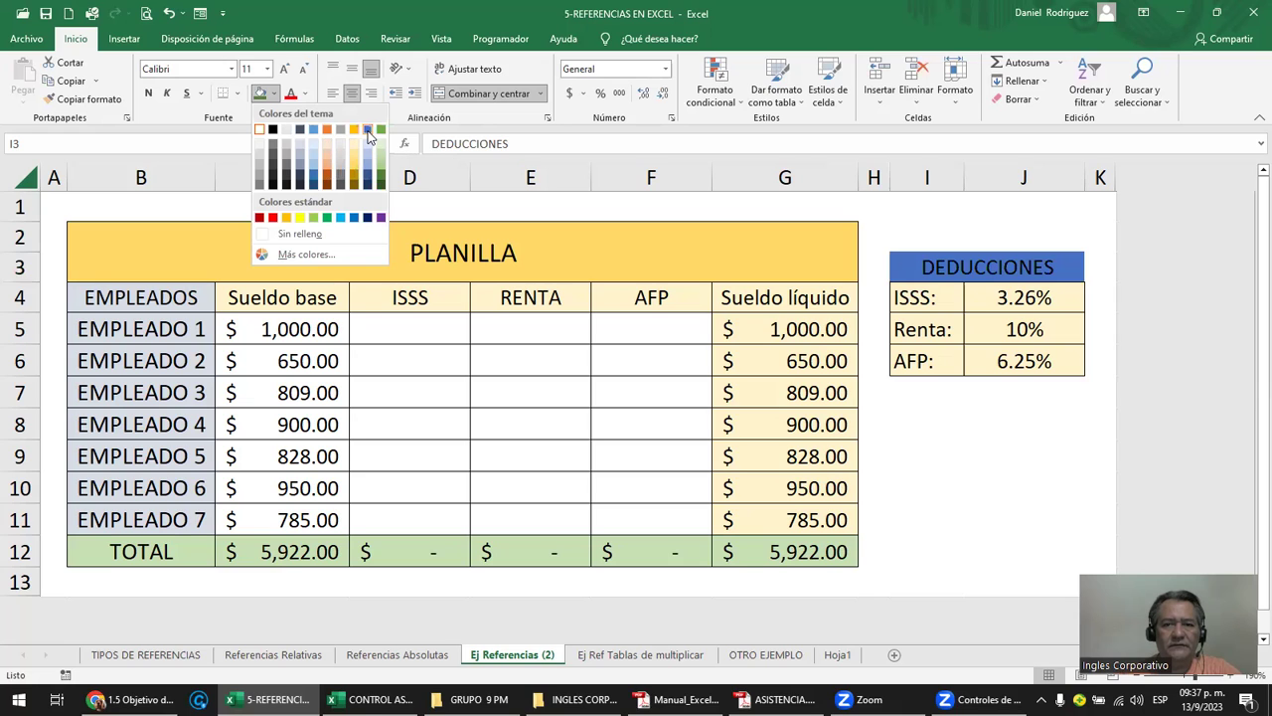
left_click(331, 157)
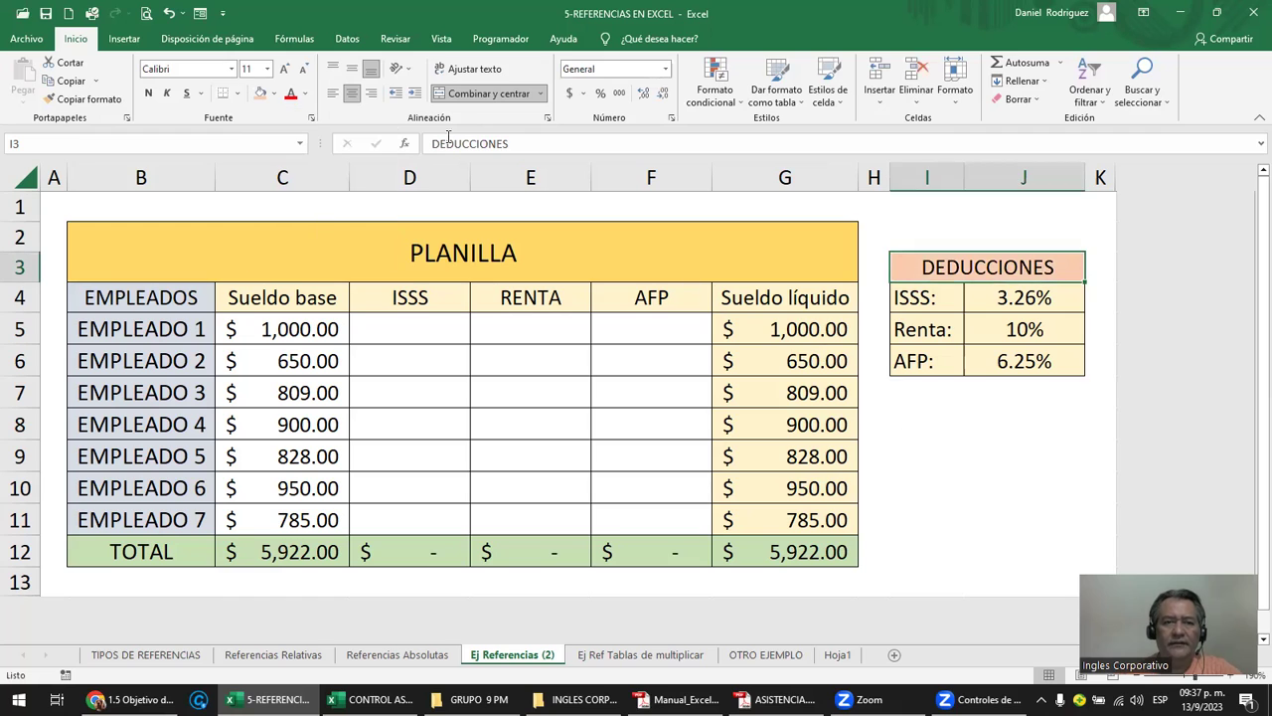
left_click(236, 92)
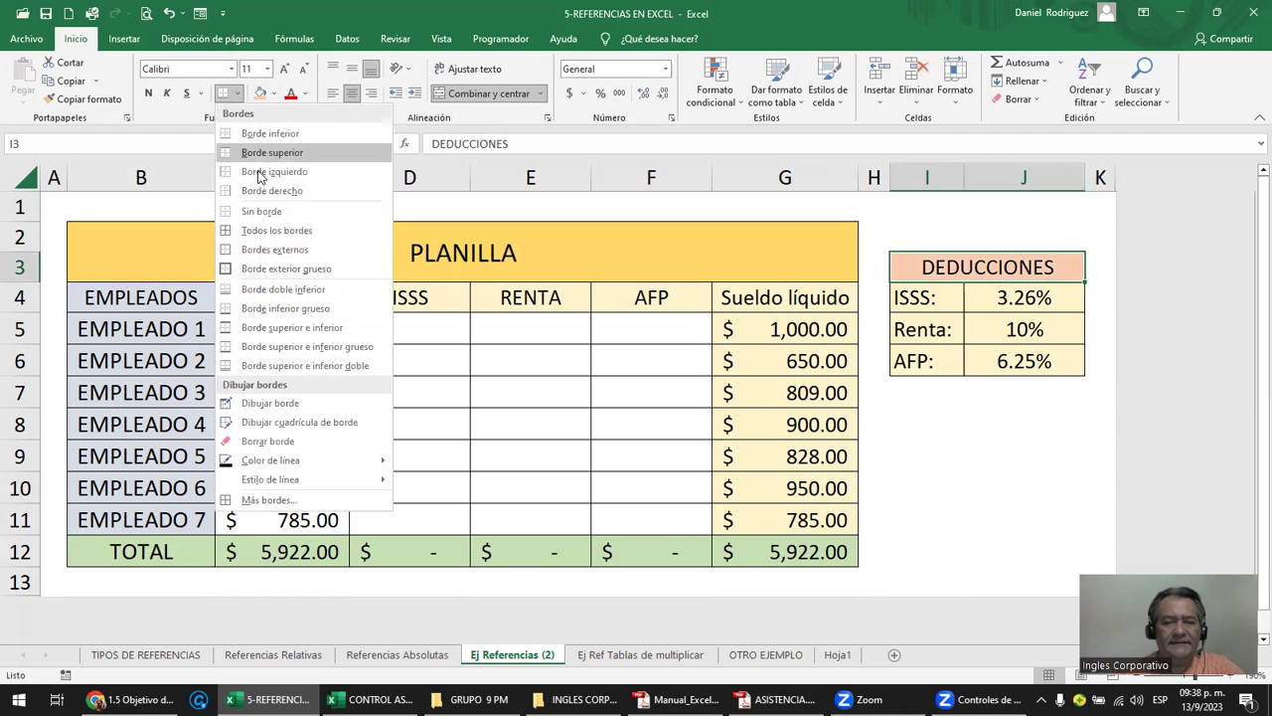
left_click(270, 231)
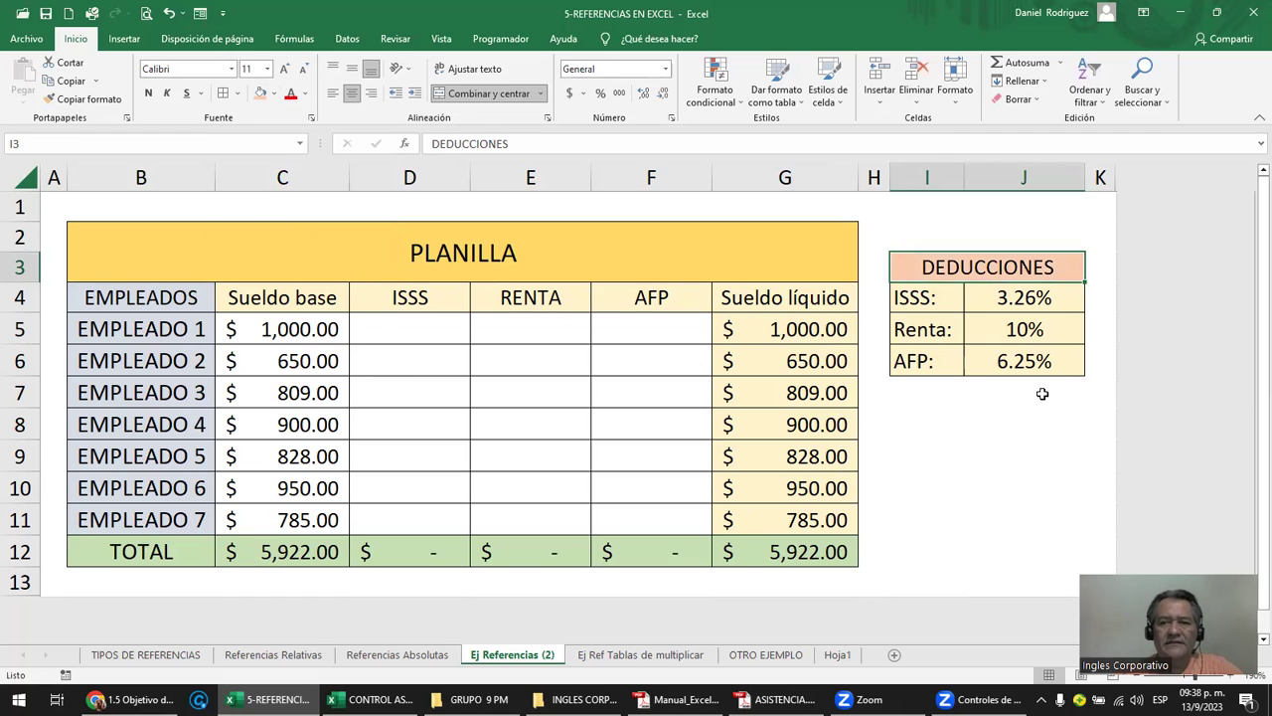
left_click(994, 408)
left_click_drag(1027, 303, 1026, 353)
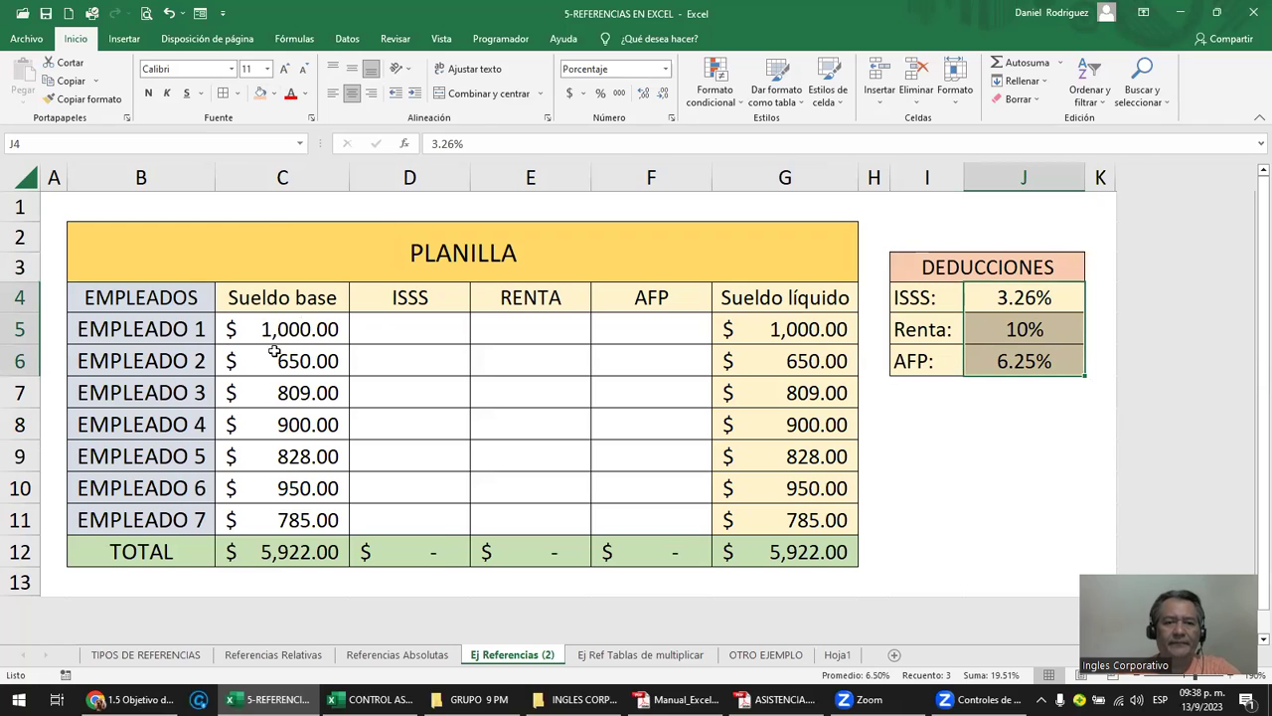
left_click(434, 327)
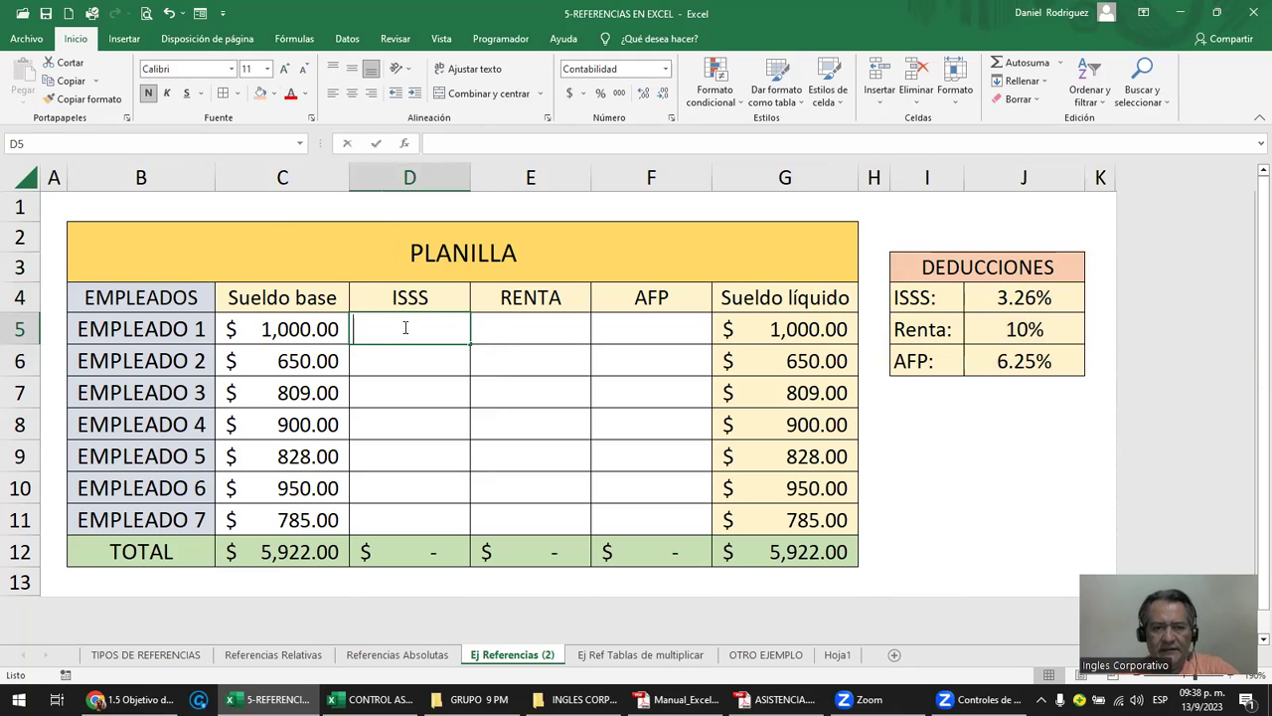
Enter the ISSS formula =C5*J4 in D5, giving $32.60.
type("=")
left_click(324, 335)
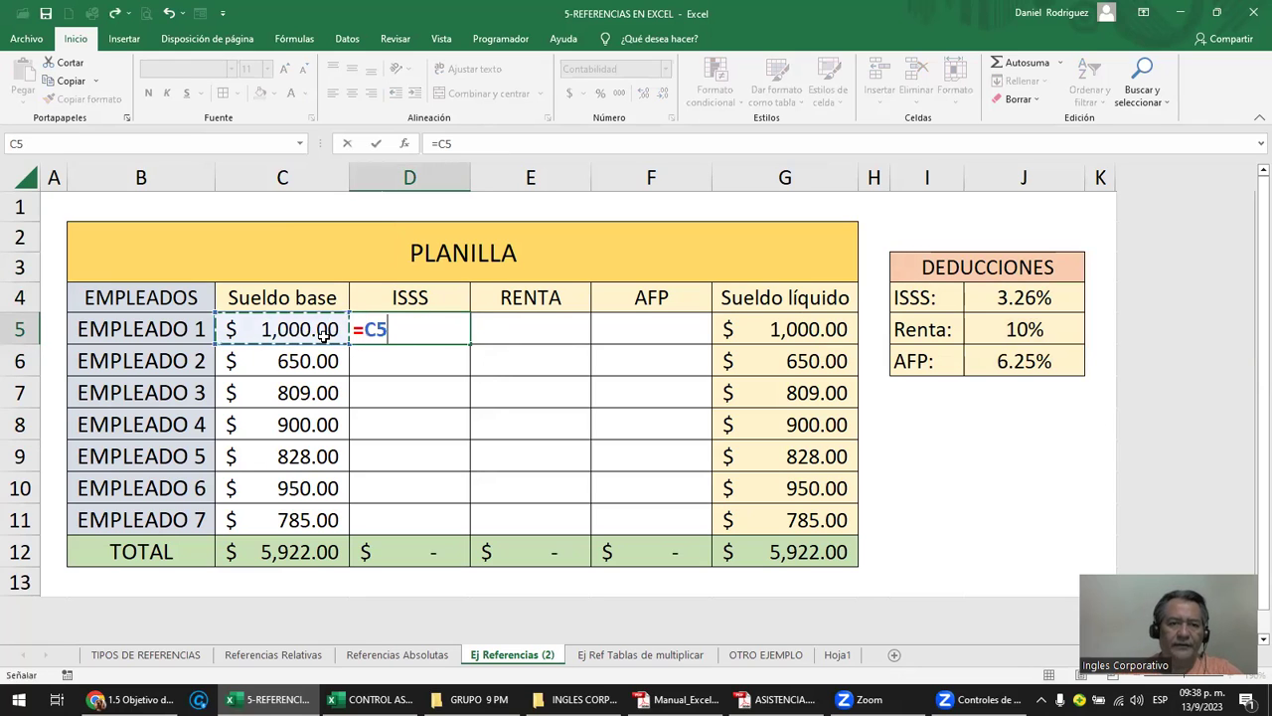
type("*")
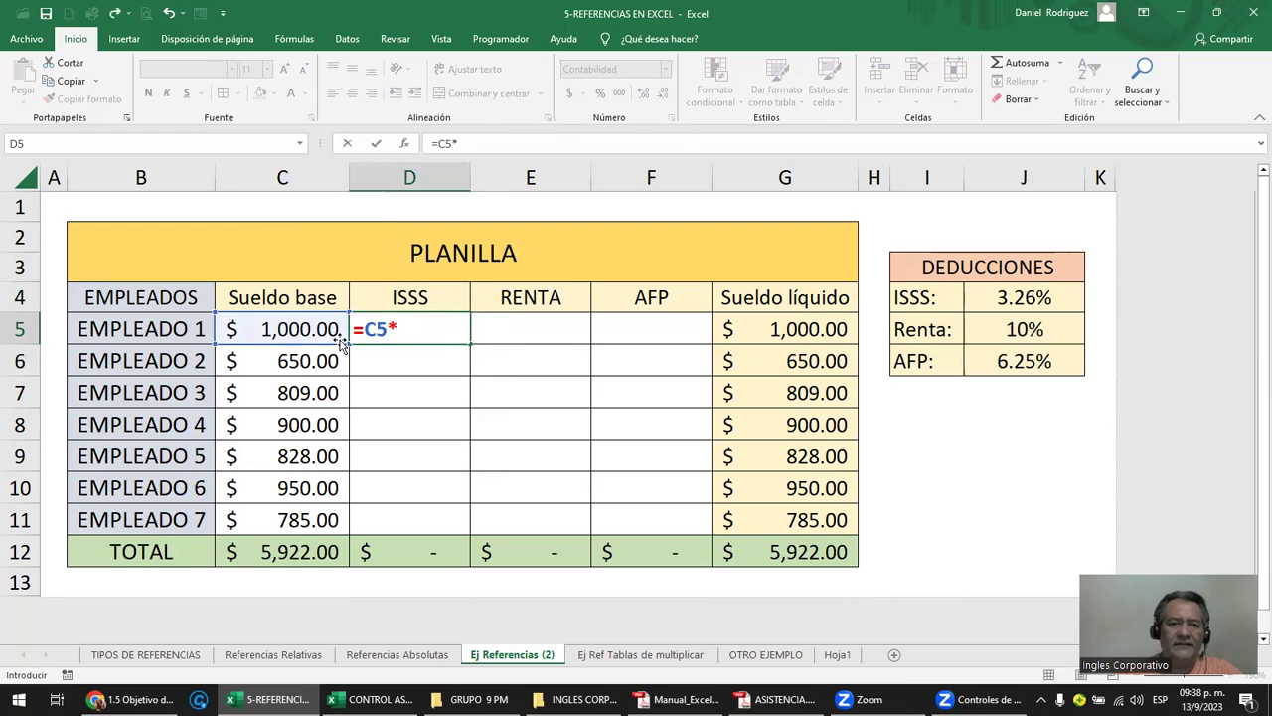
left_click(923, 298)
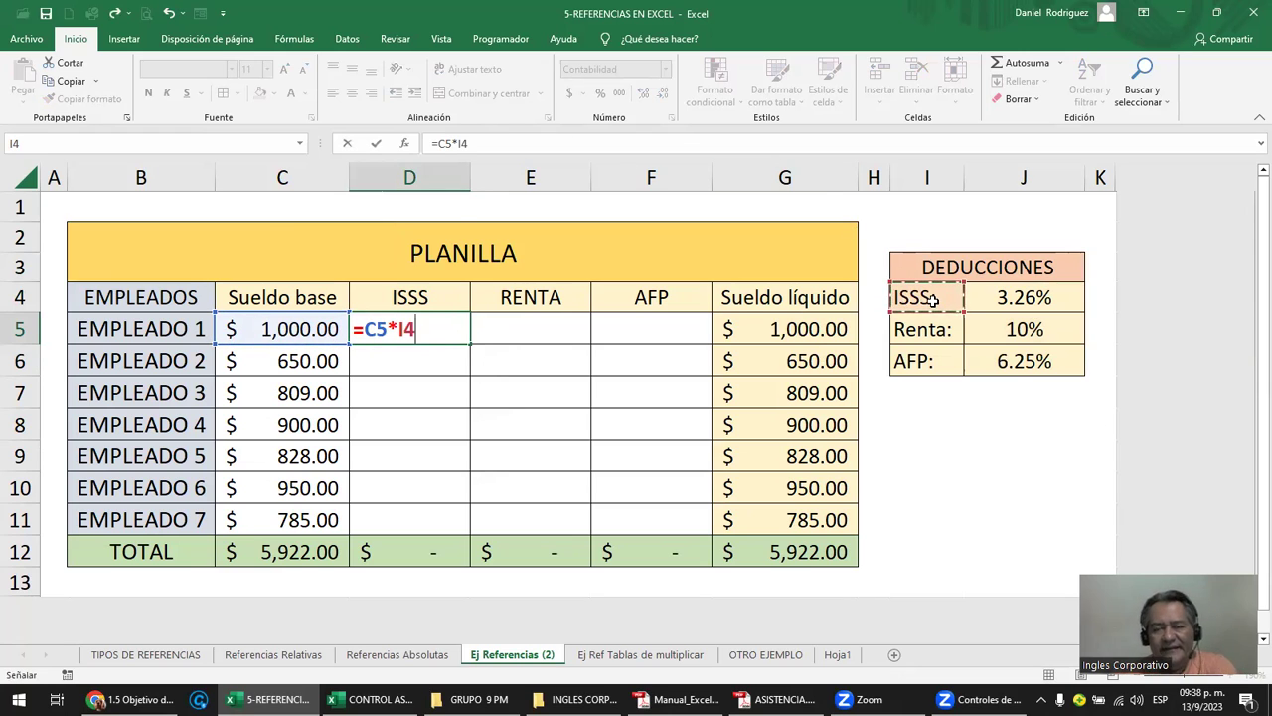
left_click(1024, 298)
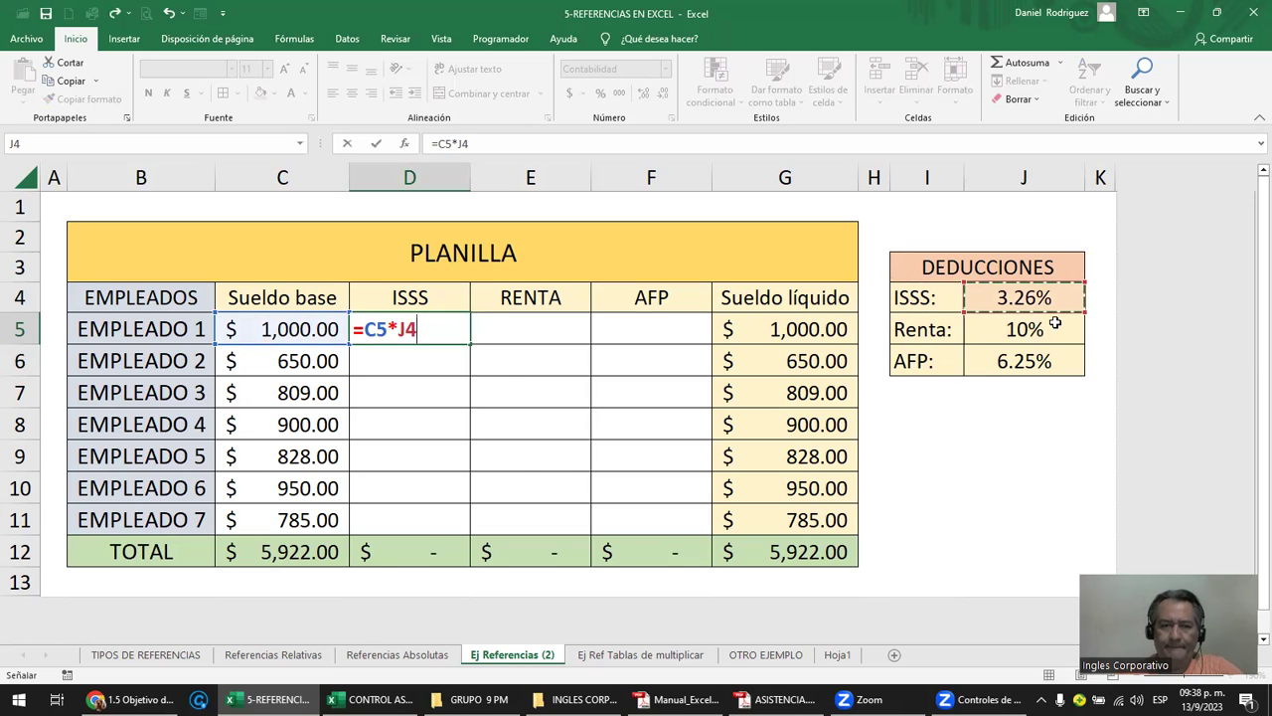
key("Return")
Enter the RENTA formula =C5*J5 in E5, giving $100.00.
left_click(521, 331)
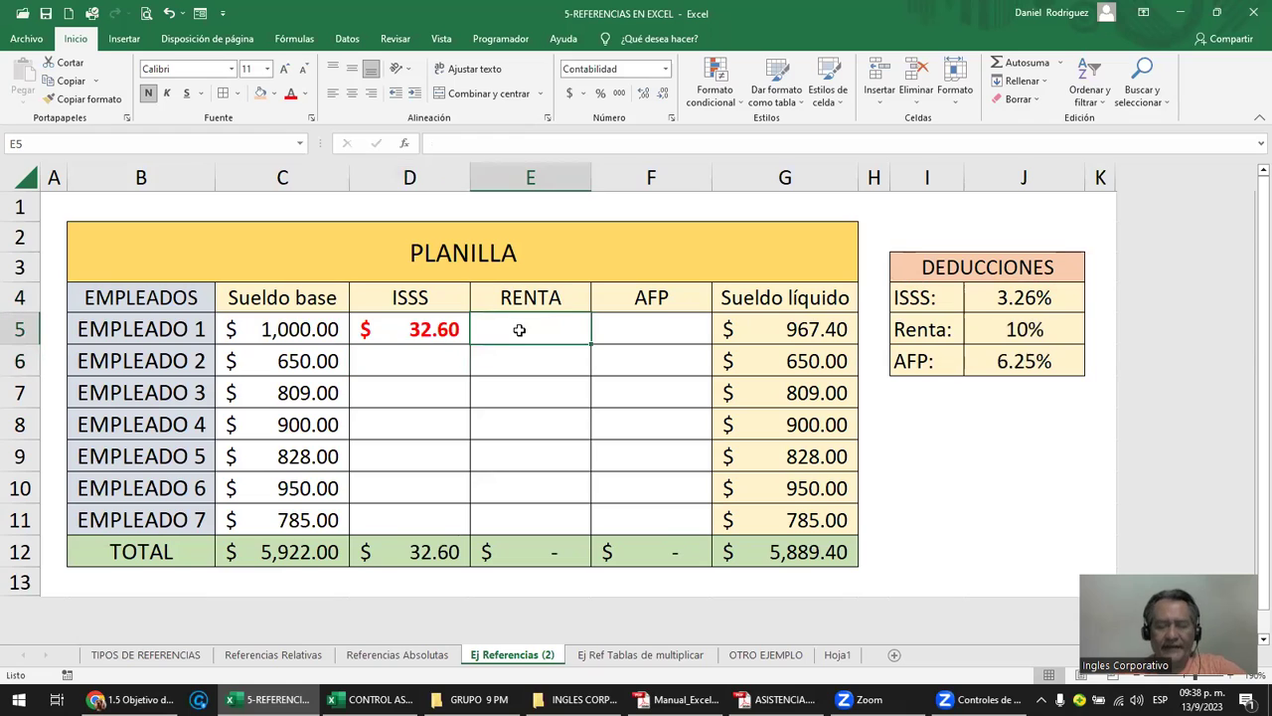
type("=")
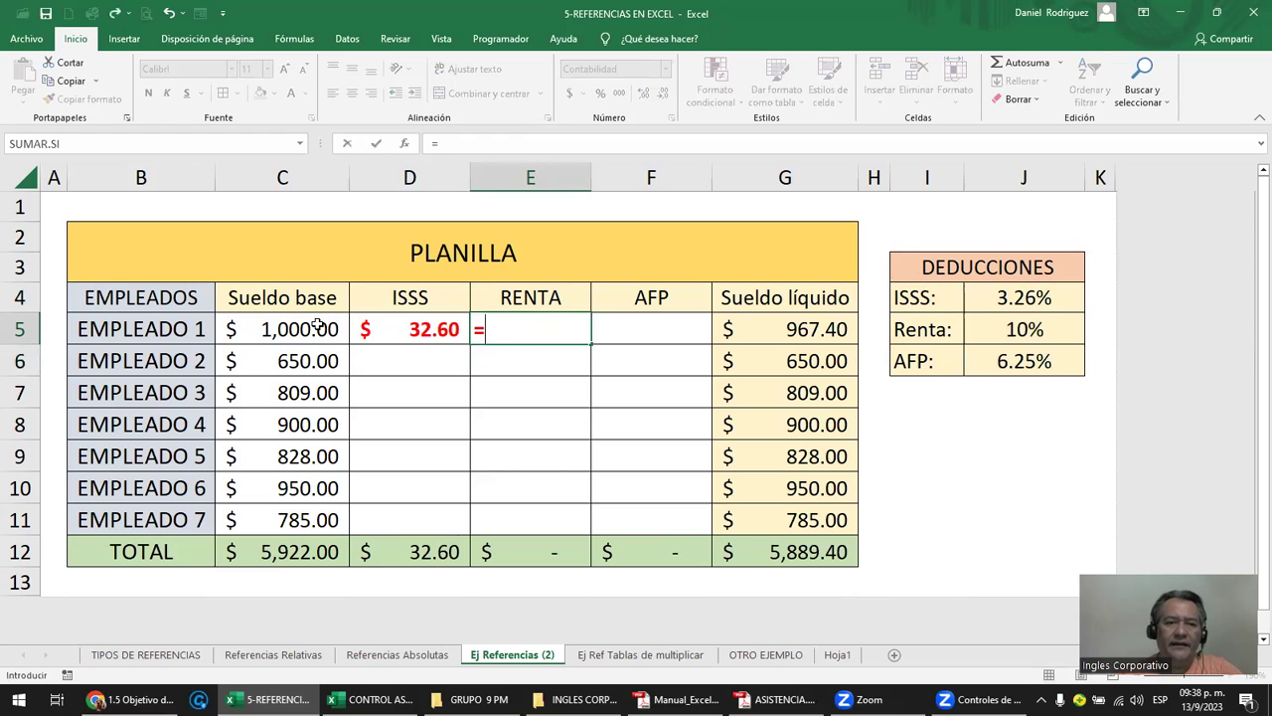
left_click(316, 326)
type("*")
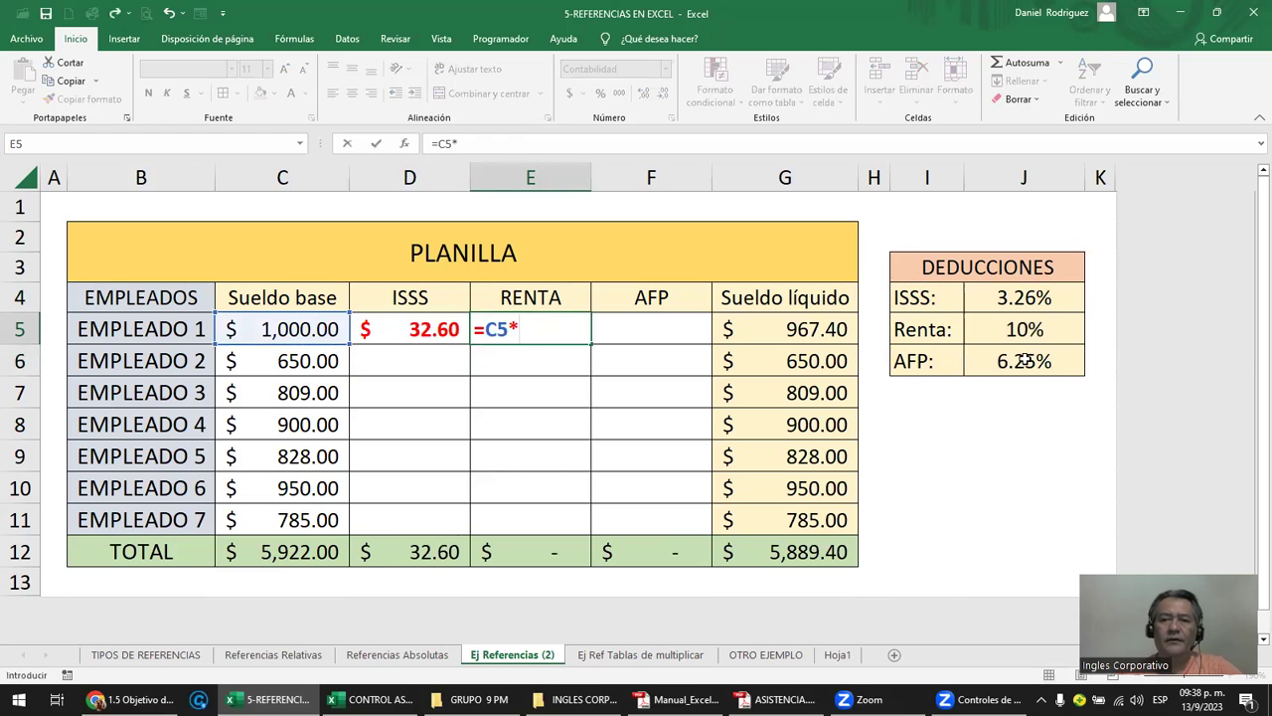
left_click(1024, 338)
key("Return")
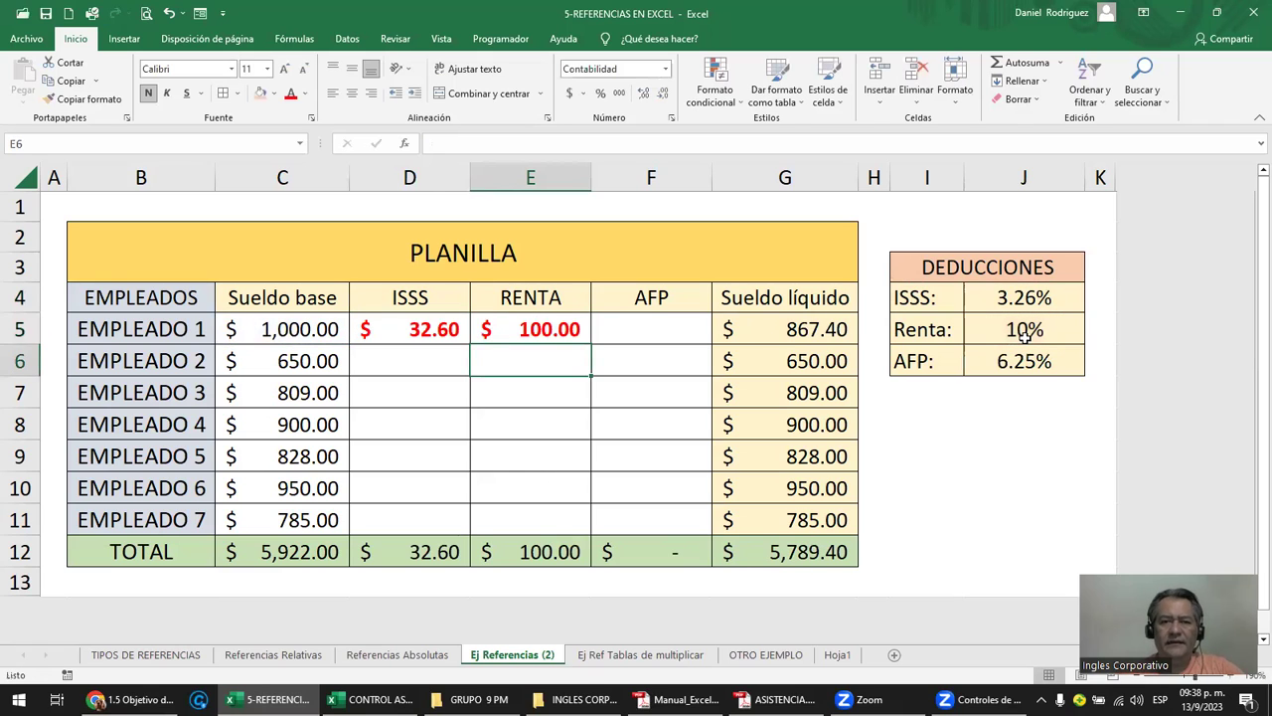
Enter the AFP formula =C5*J6 in F5, giving $62.50.
key("Up")
key("Right")
type("=")
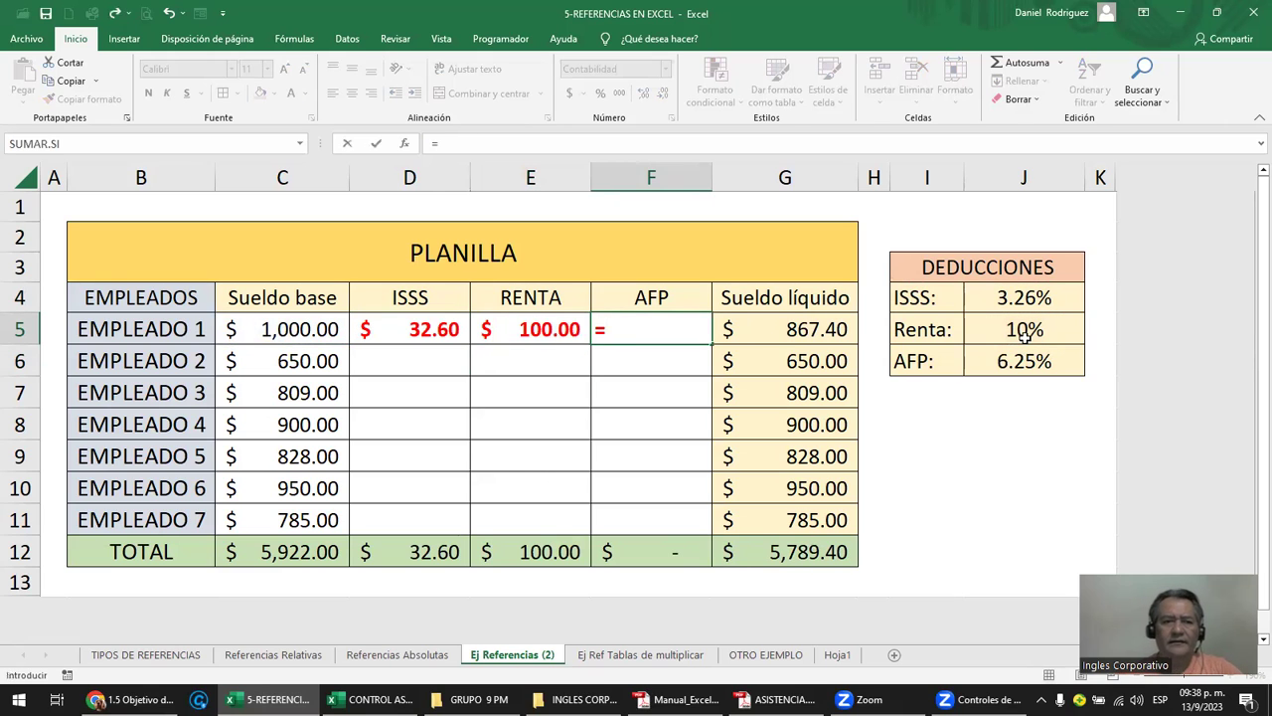
left_click(303, 331)
type("*")
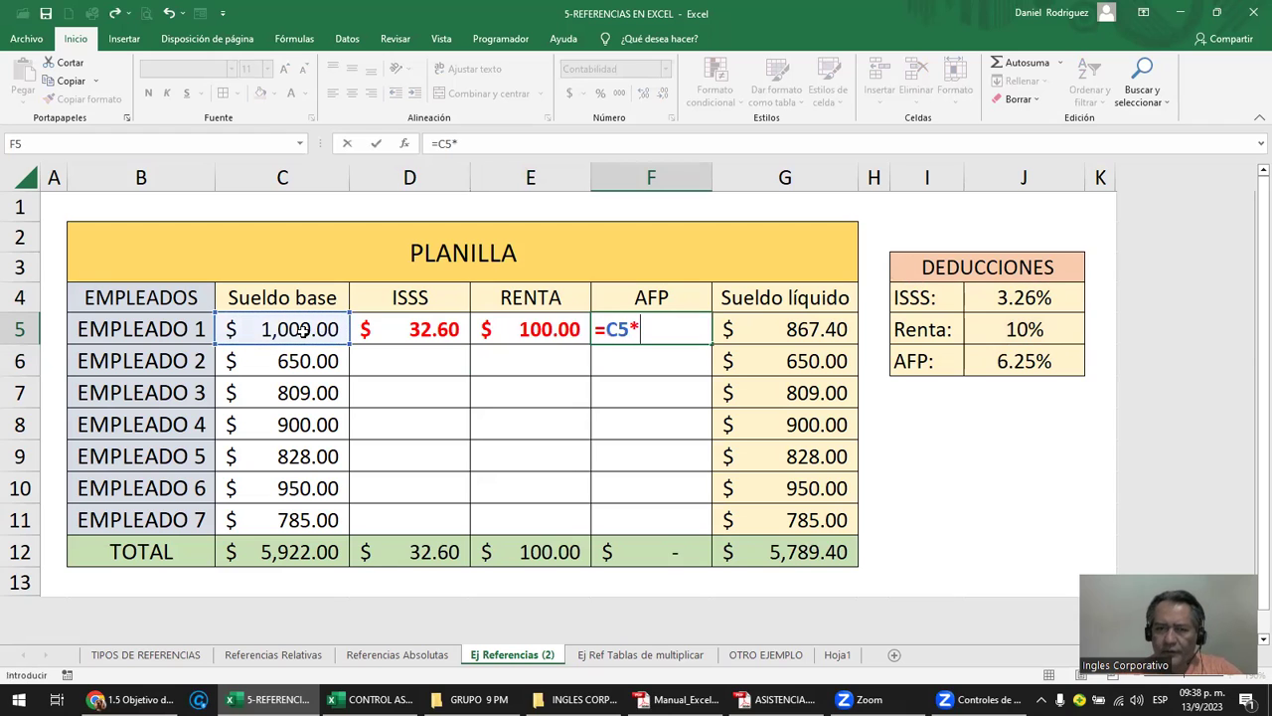
left_click(1000, 361)
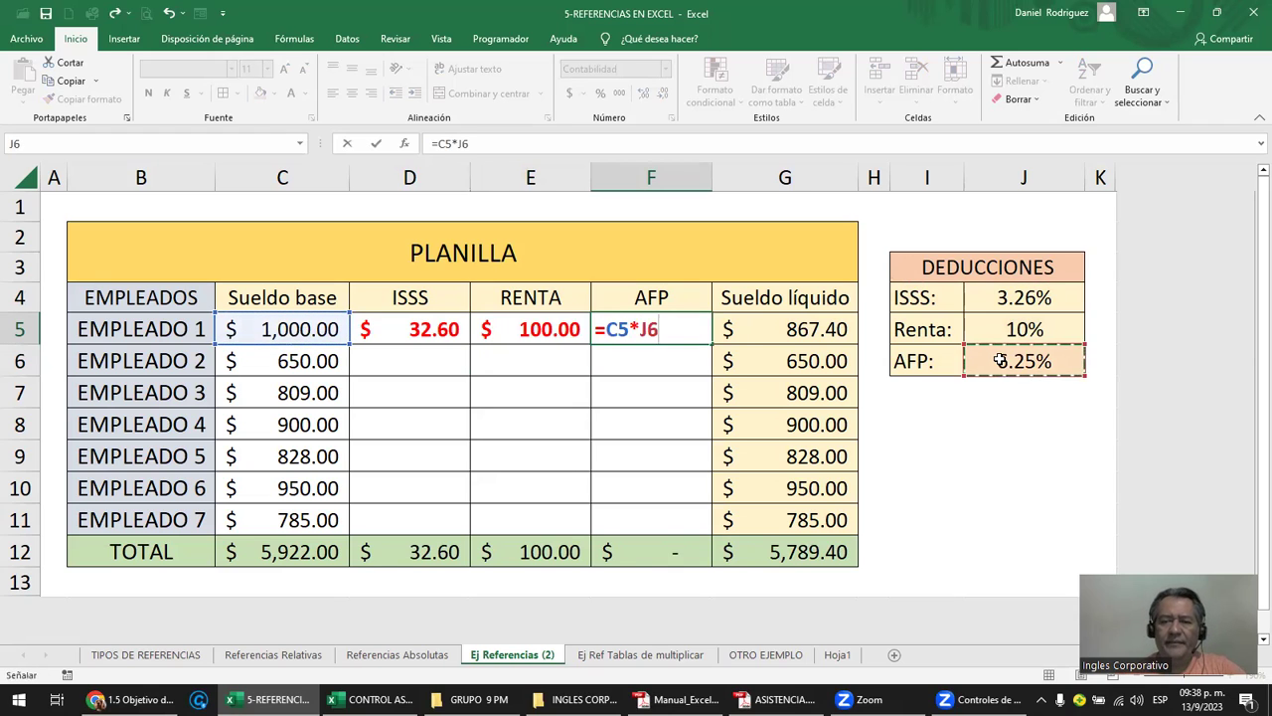
key("Return")
left_click(1034, 329)
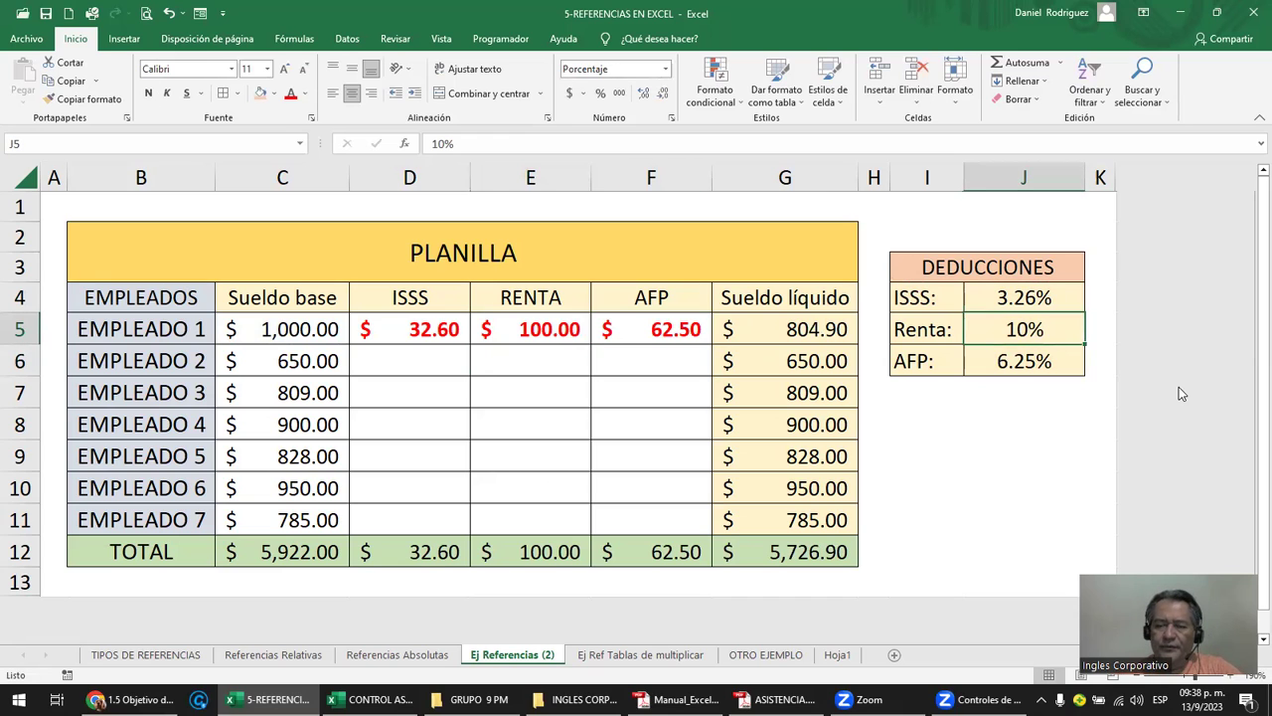
left_click_drag(417, 329, 641, 510)
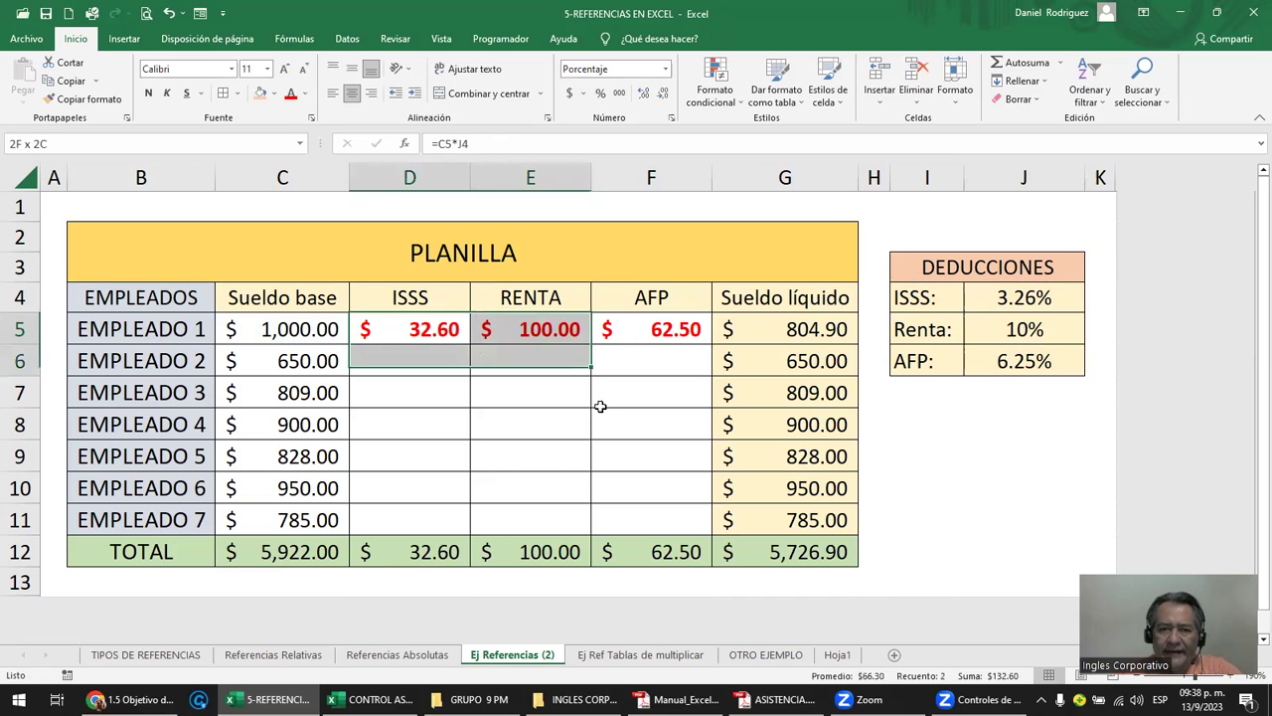
left_click(1030, 331)
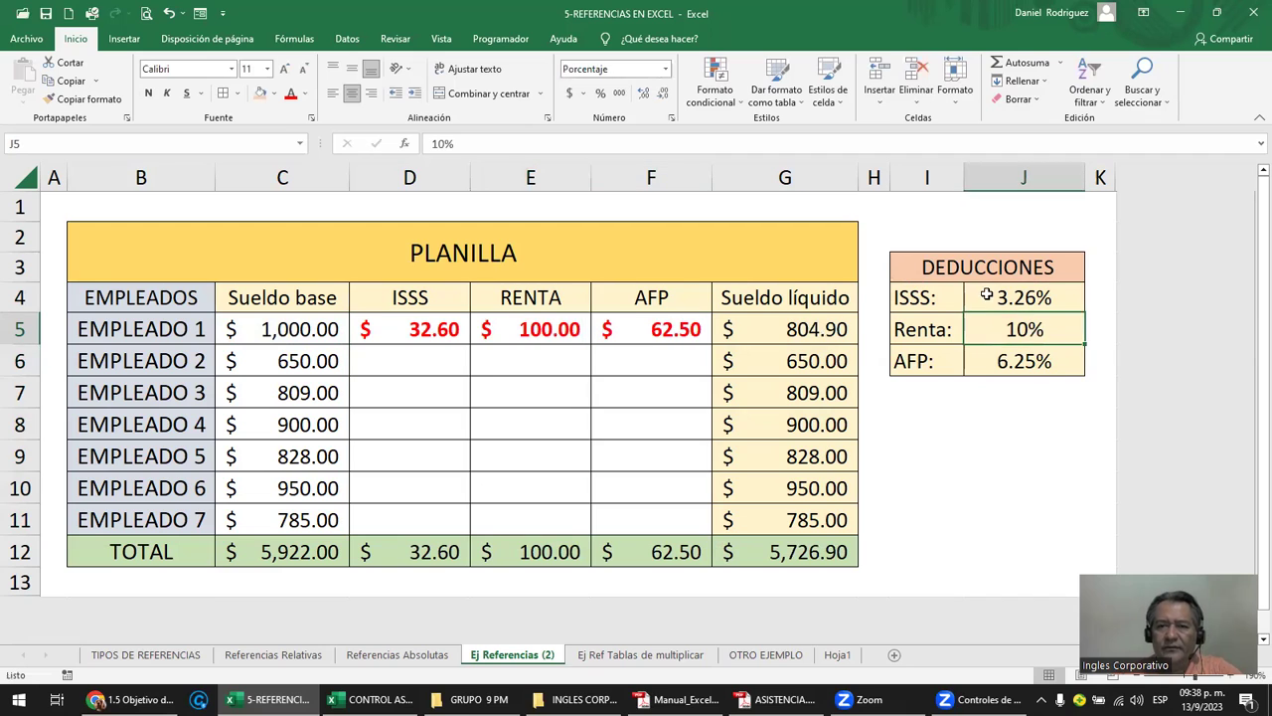
left_click(984, 273)
left_click_drag(984, 274, 1006, 363)
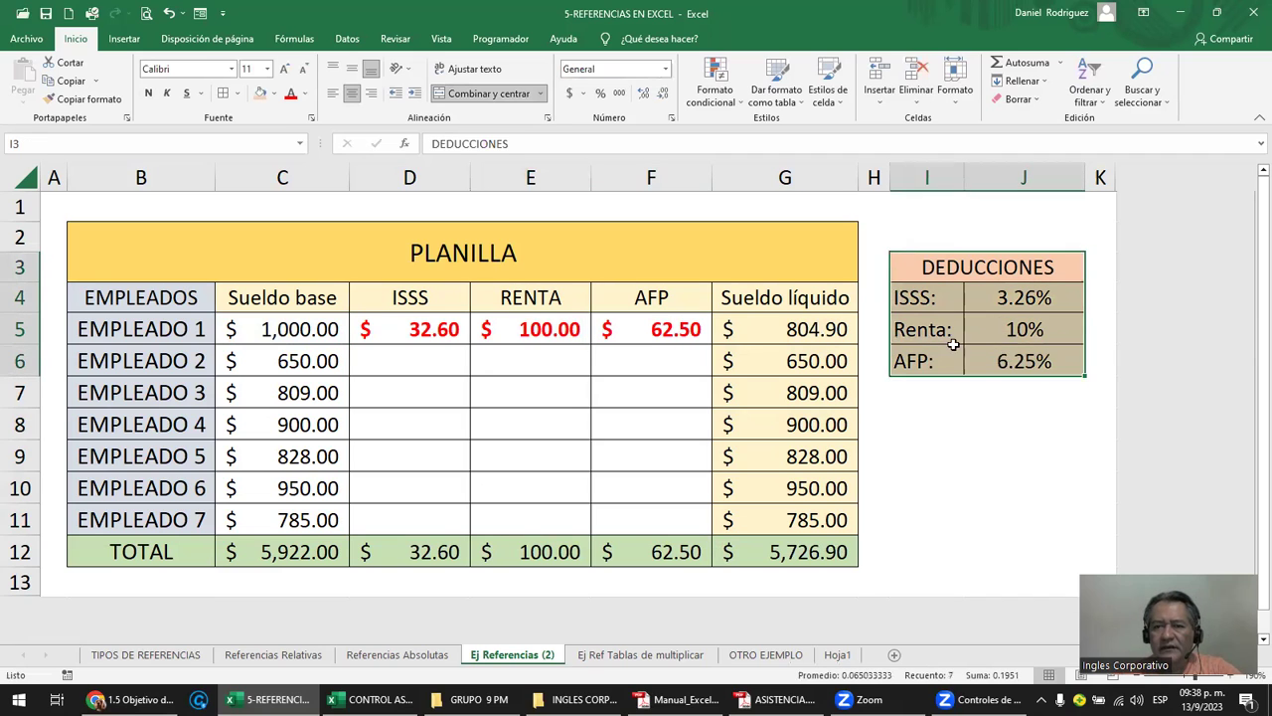
left_click(919, 334)
left_click(1009, 337)
type("12")
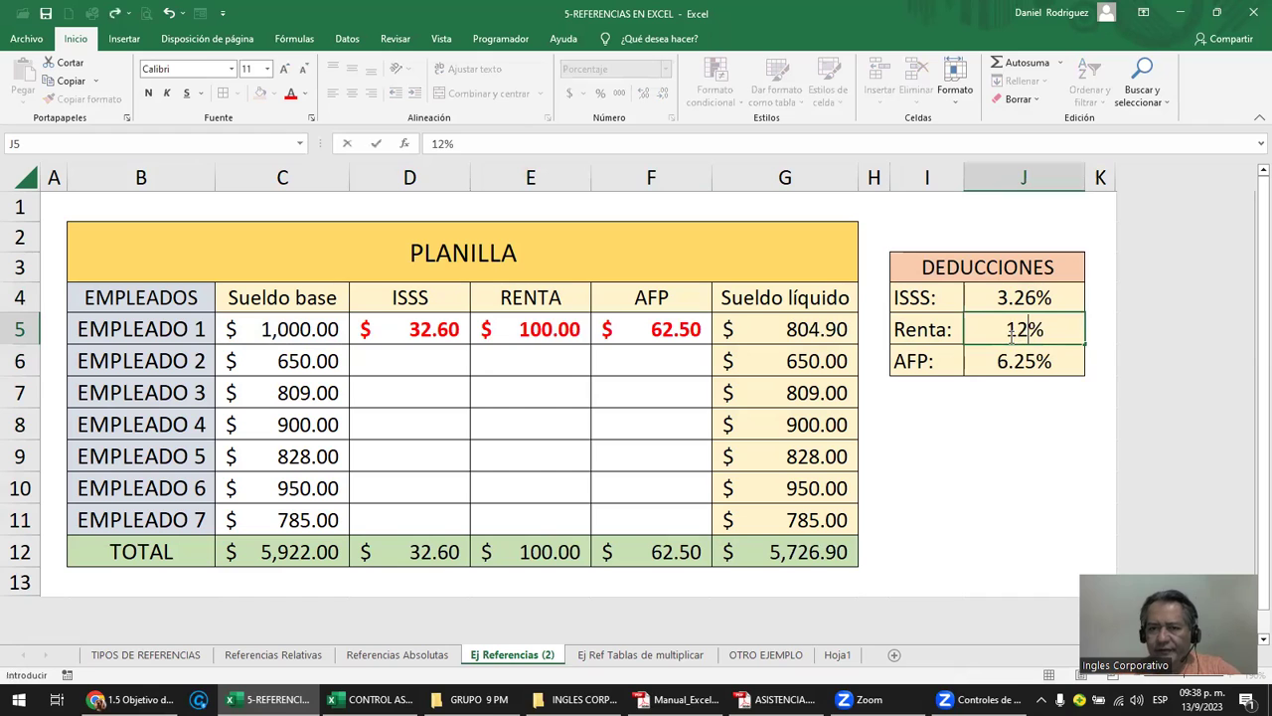
key("Return")
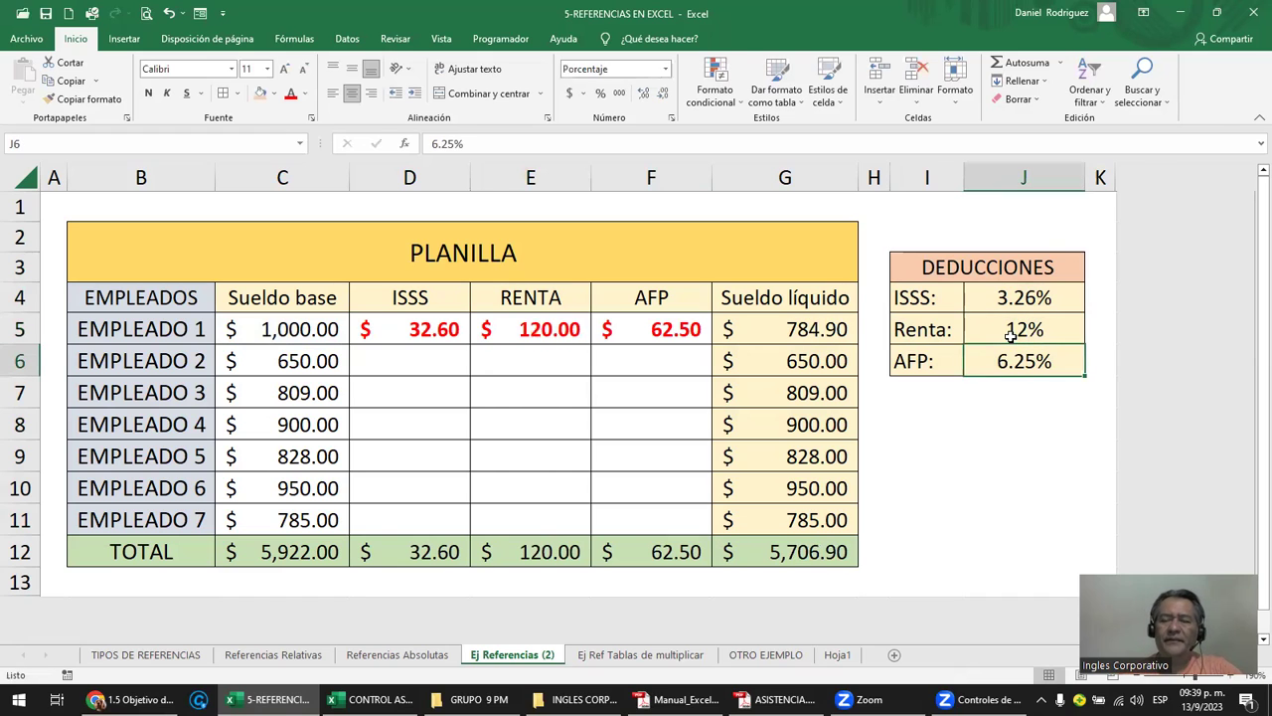
left_click(1010, 337)
type("10")
key("Return")
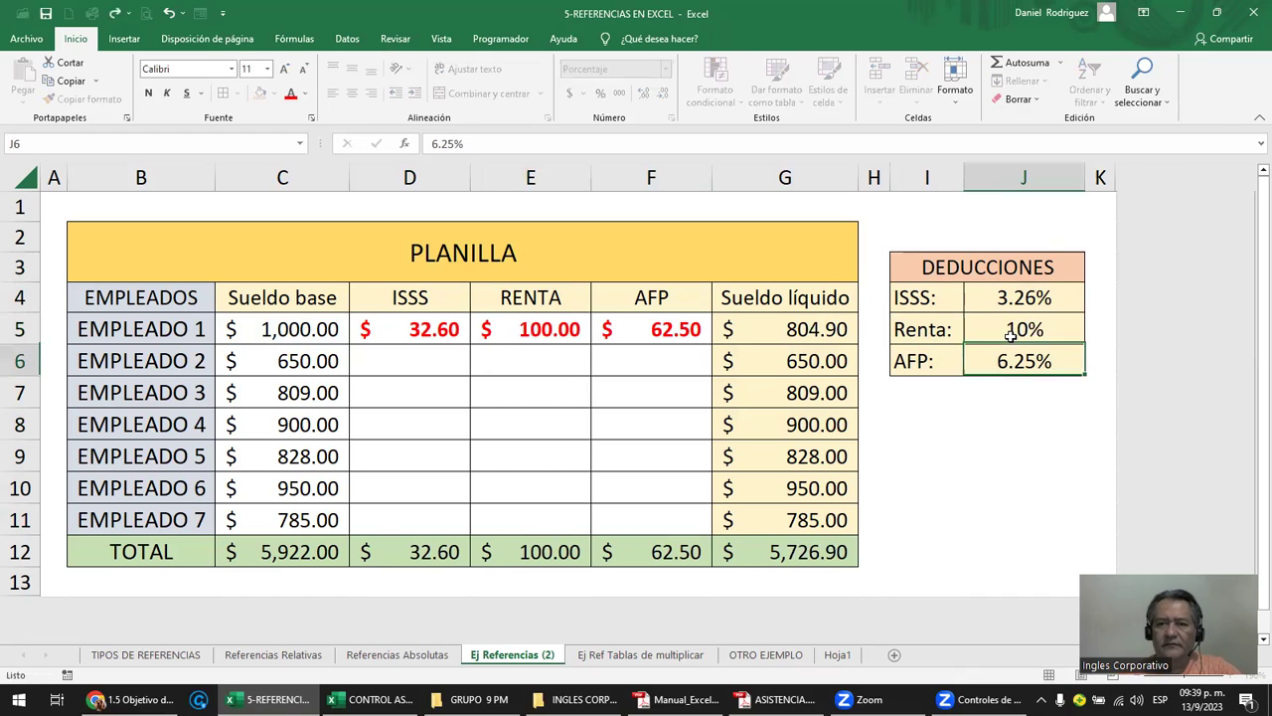
left_click_drag(1034, 298, 1021, 356)
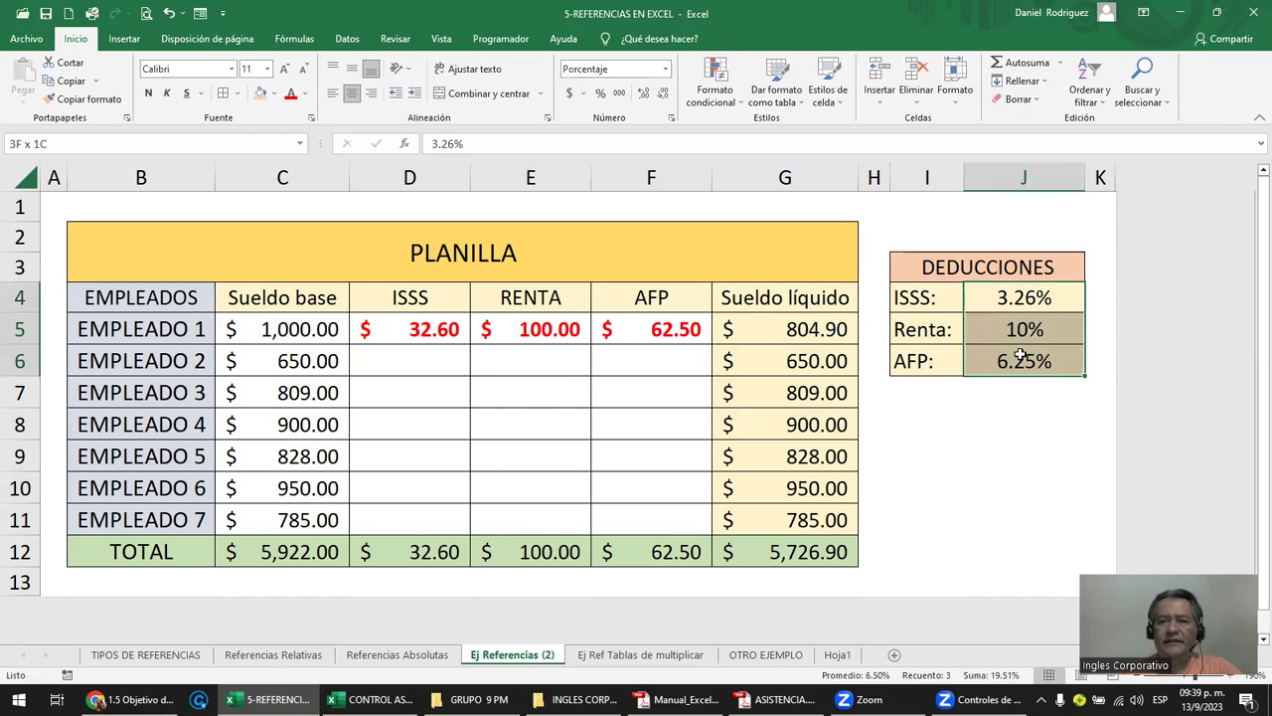
double_click(397, 335)
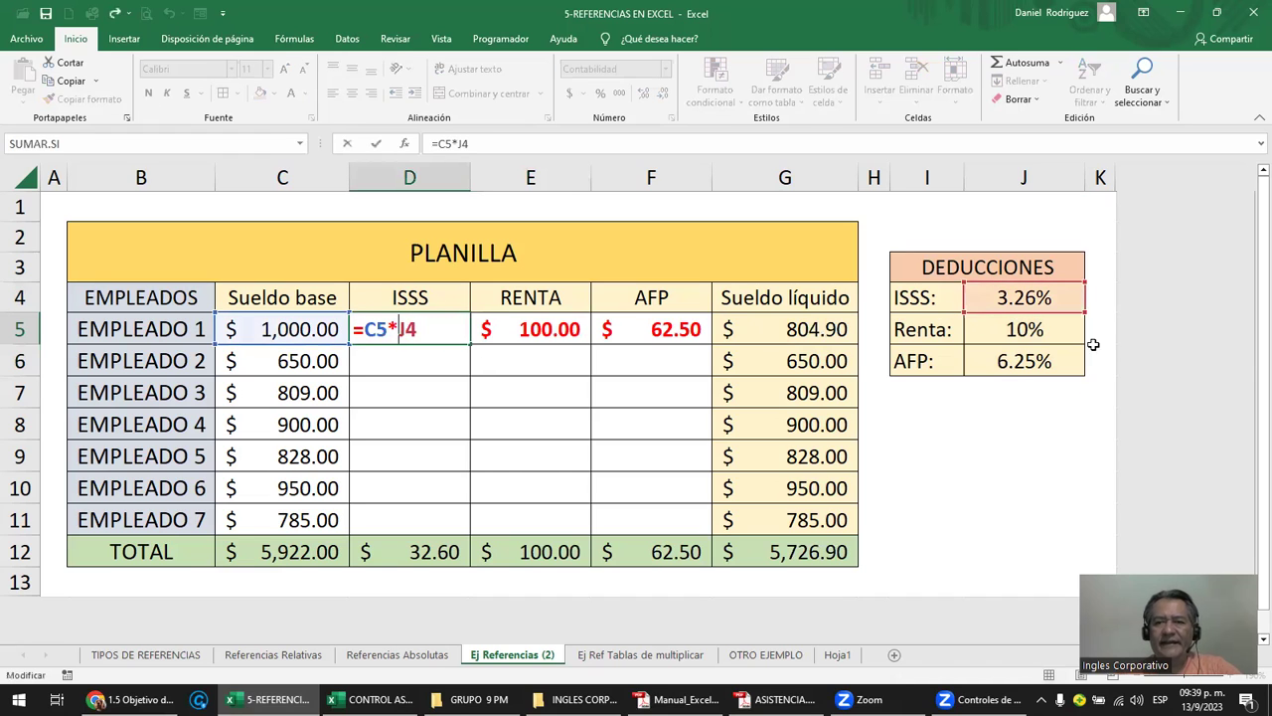
key("Escape")
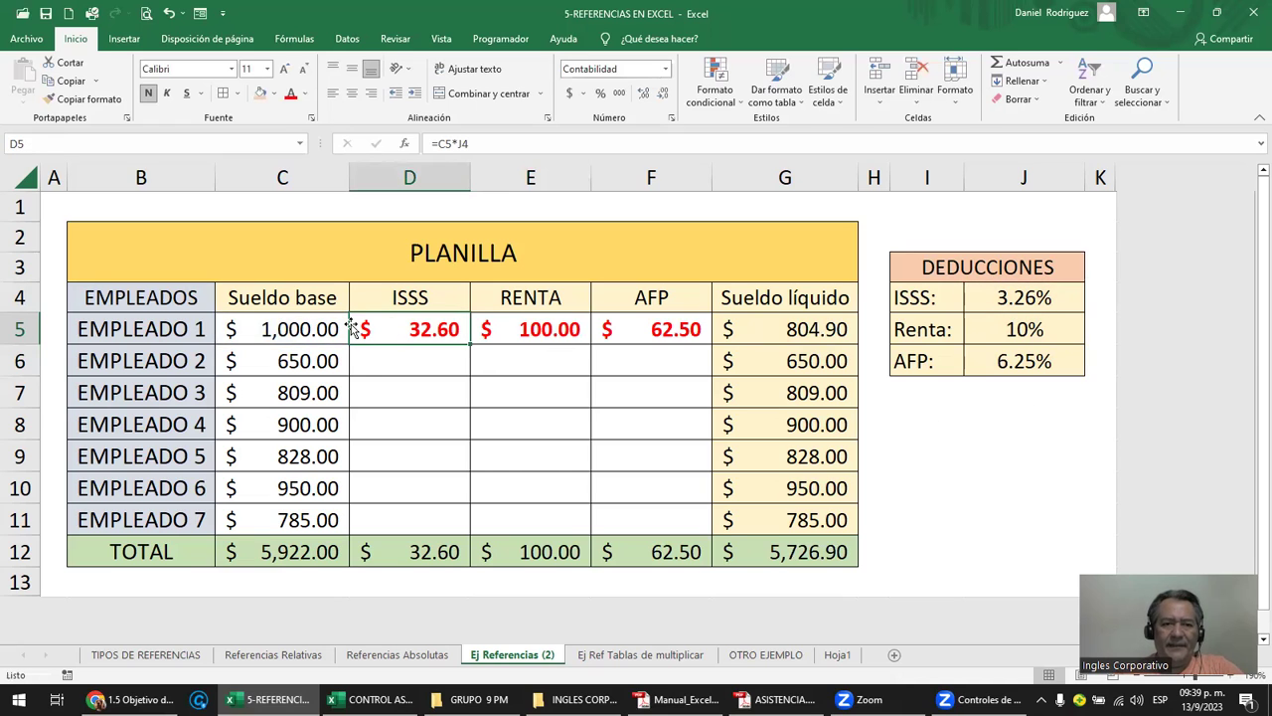
left_click_drag(462, 328, 664, 334)
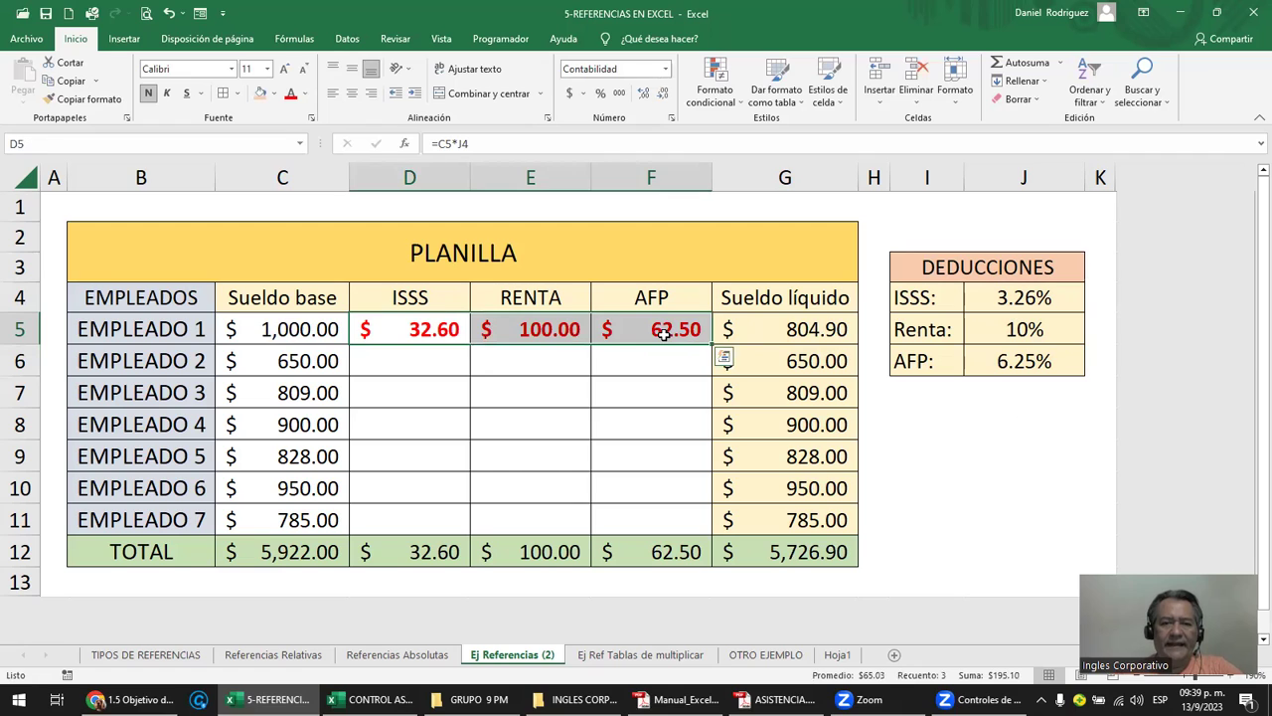
left_click(429, 332)
left_click_drag(1010, 296, 1012, 357)
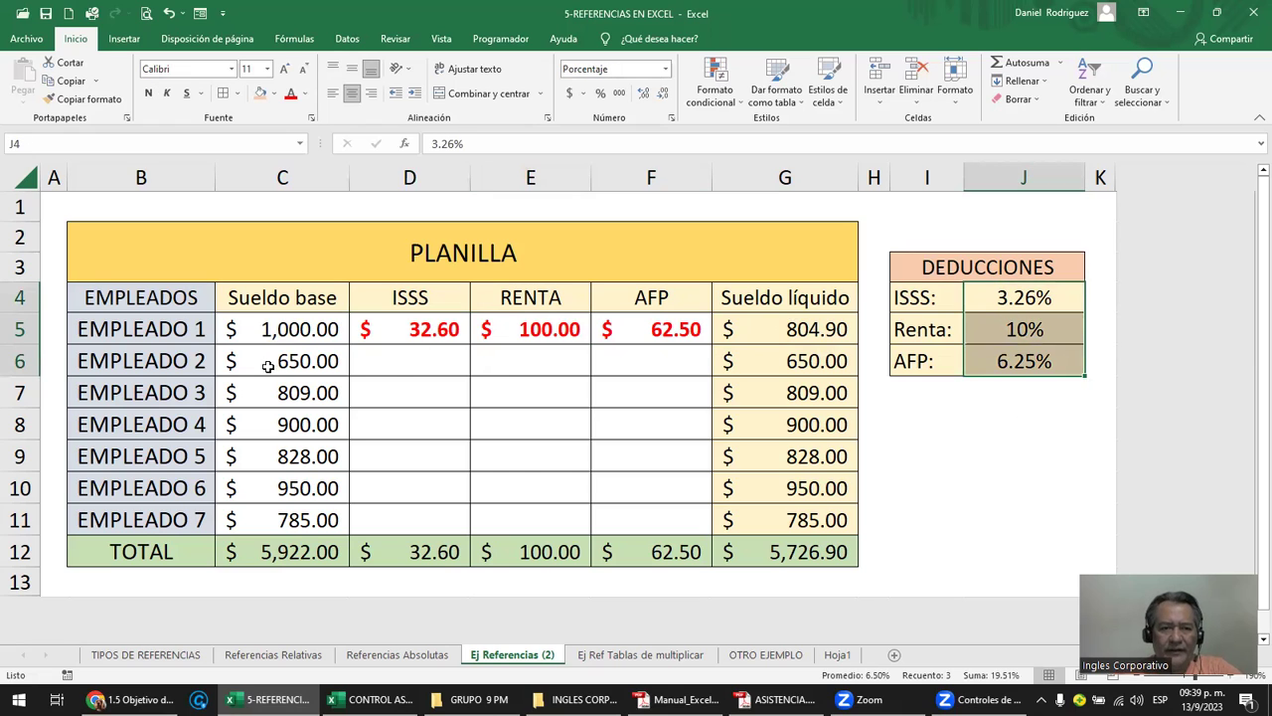
left_click(399, 365)
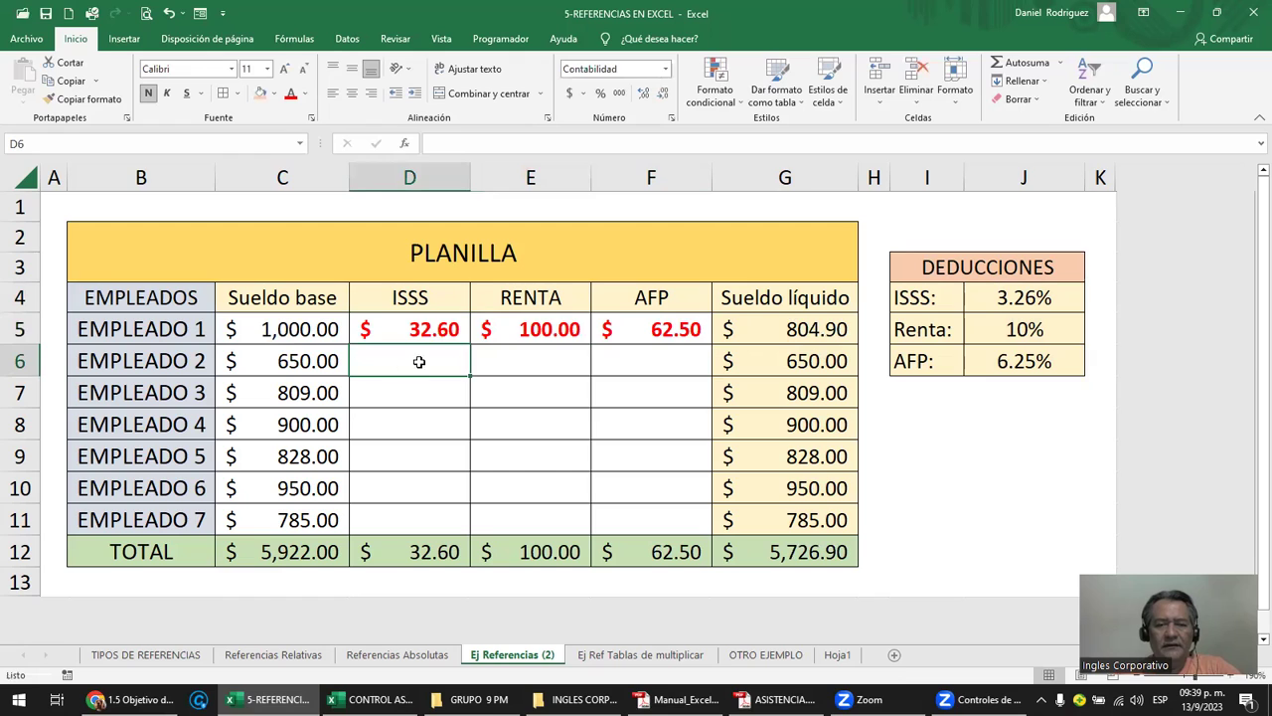
Fill Empleado 1's D5:F5 deductions down to row 6 and inspect D6's shifted =C6*J5.
left_click(437, 330)
mouse_move(448, 328)
left_mouse_down()
mouse_move(712, 343)
mouse_move(700, 371)
left_mouse_up()
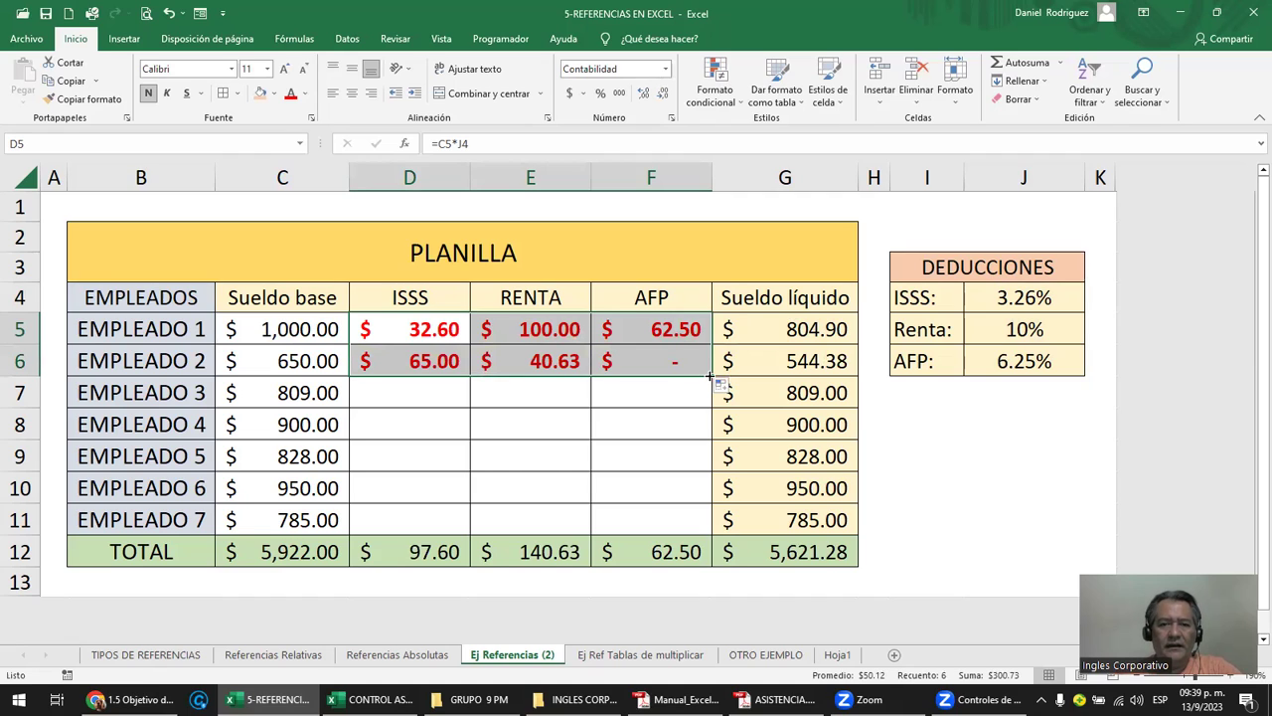
double_click(415, 333)
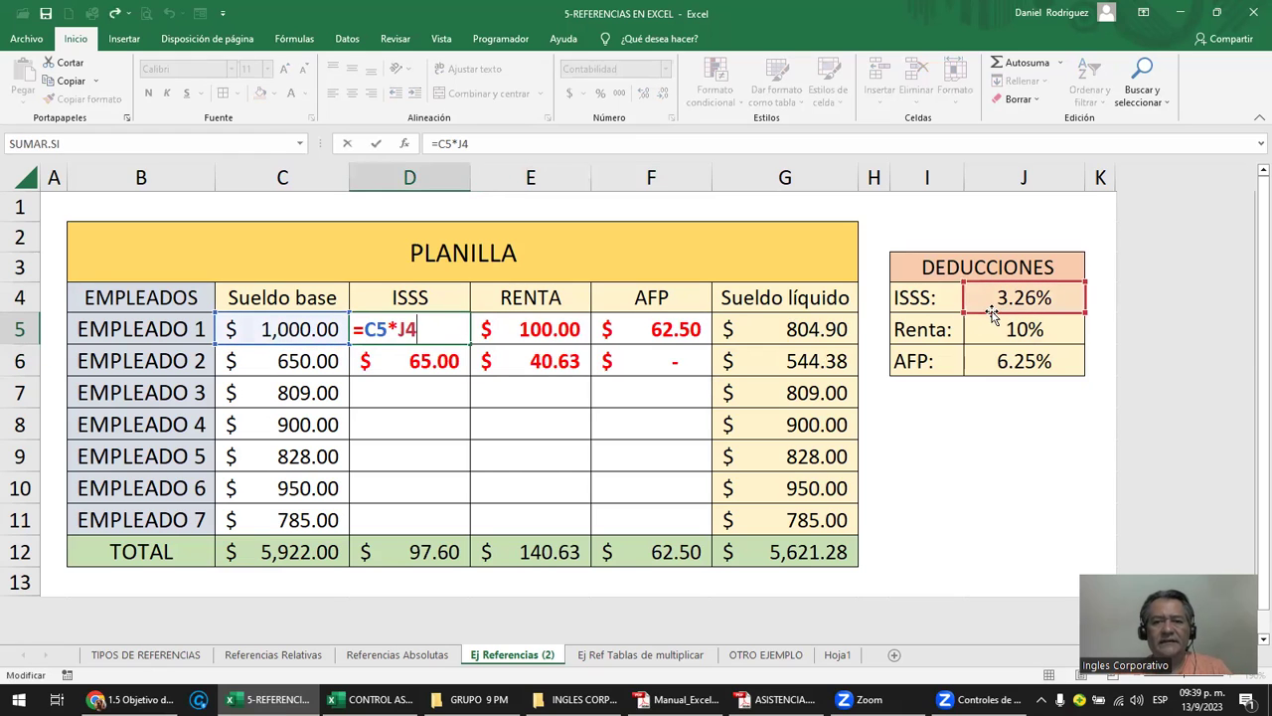
key("ctrl+Return")
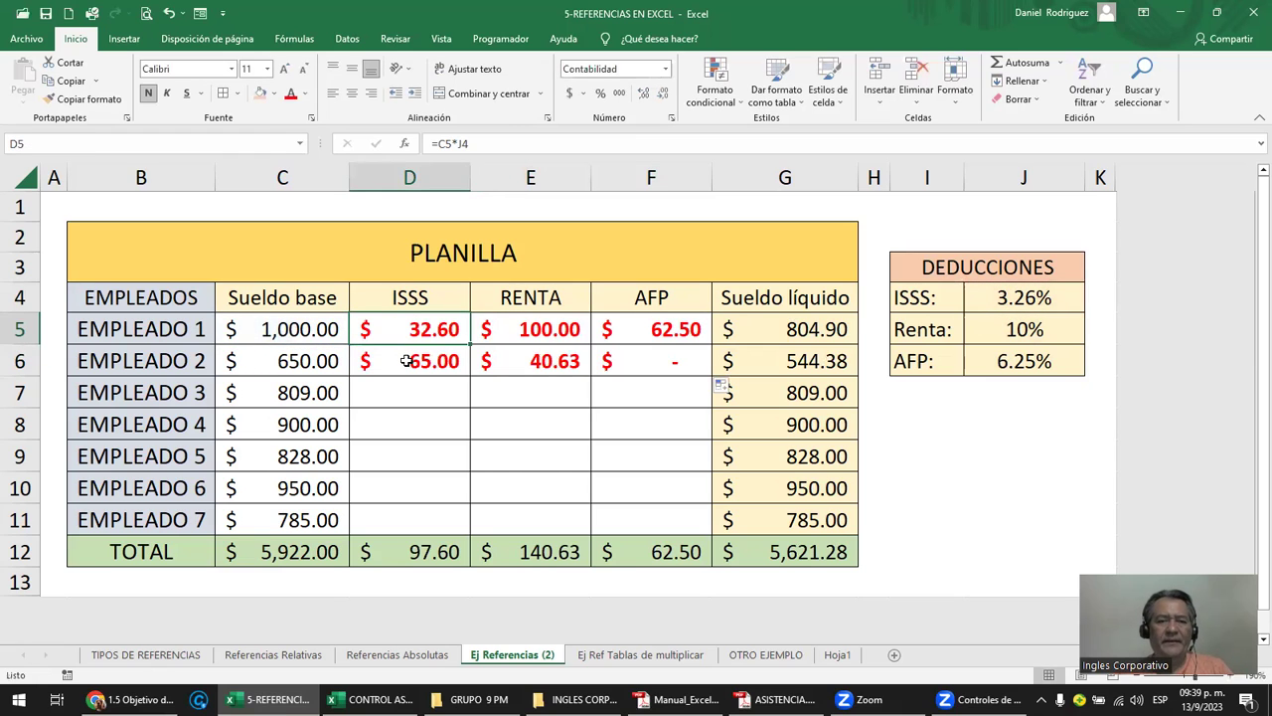
double_click(407, 362)
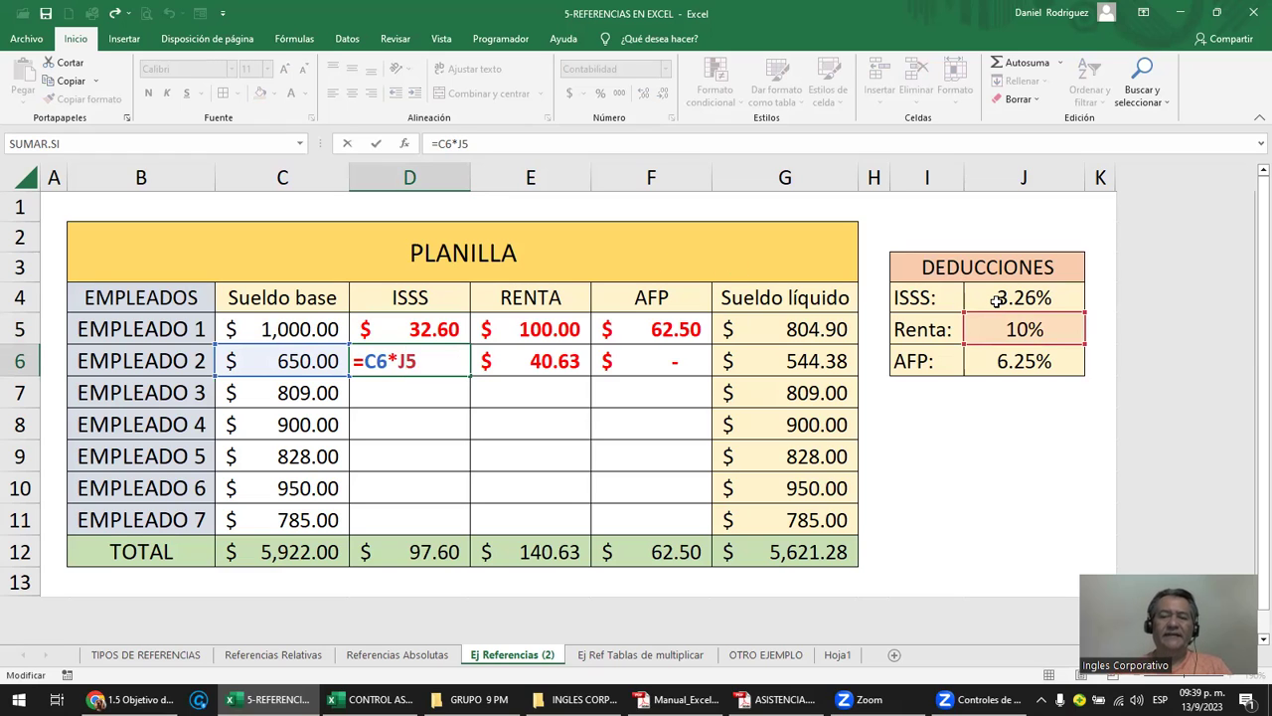
key("ctrl+Return")
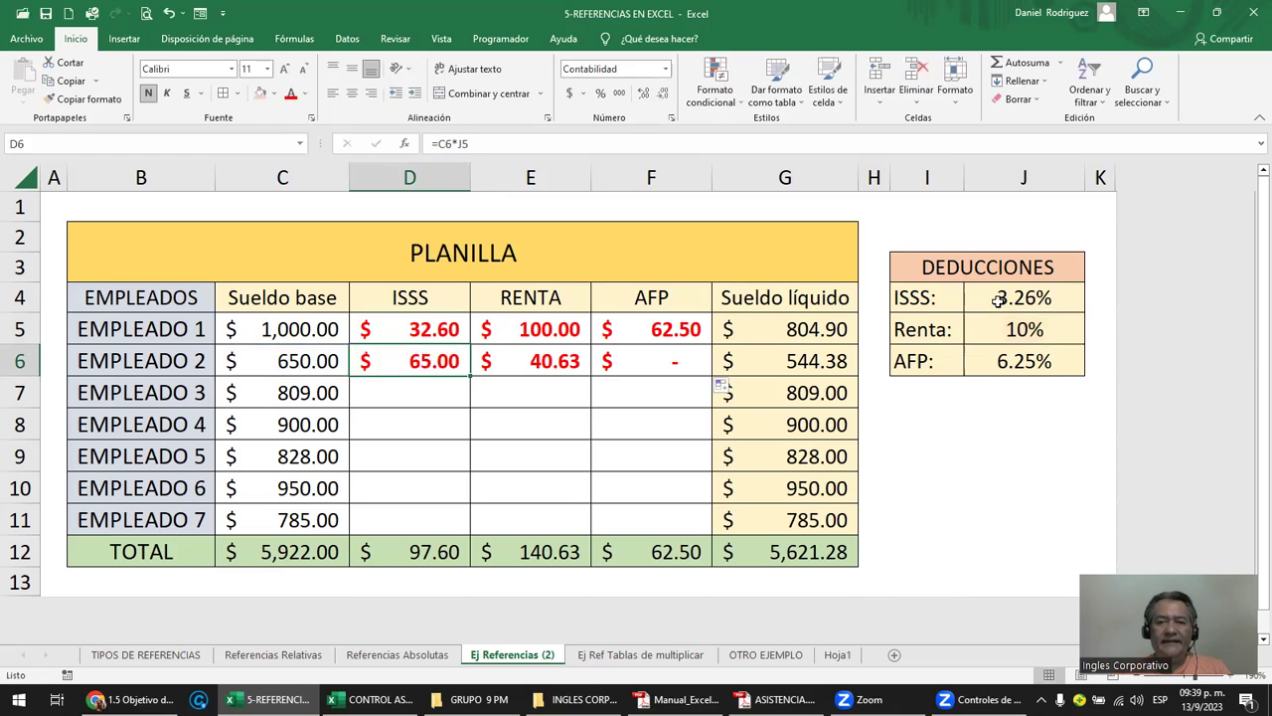
Draw a vertical arrow shape from J4 down to J6 beside the rates.
left_click(125, 38)
left_click(256, 64)
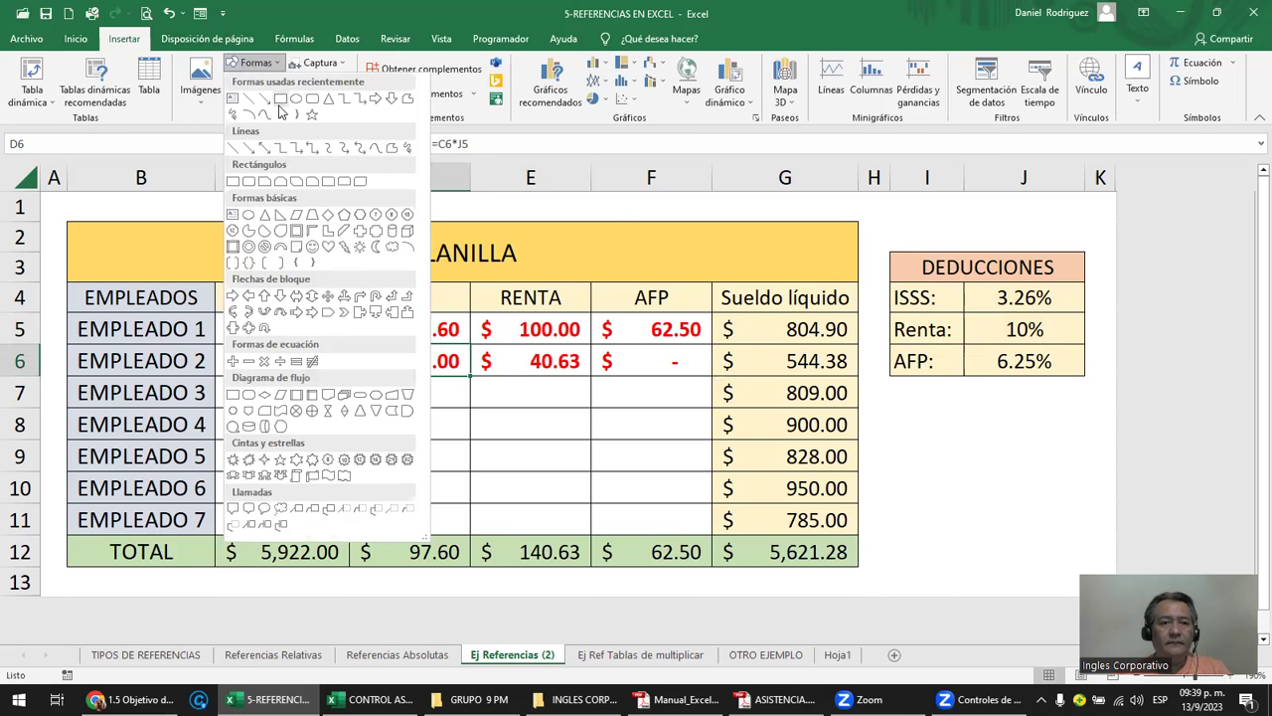
left_click(280, 98)
left_click_drag(1101, 262, 1102, 375)
left_click(1024, 298)
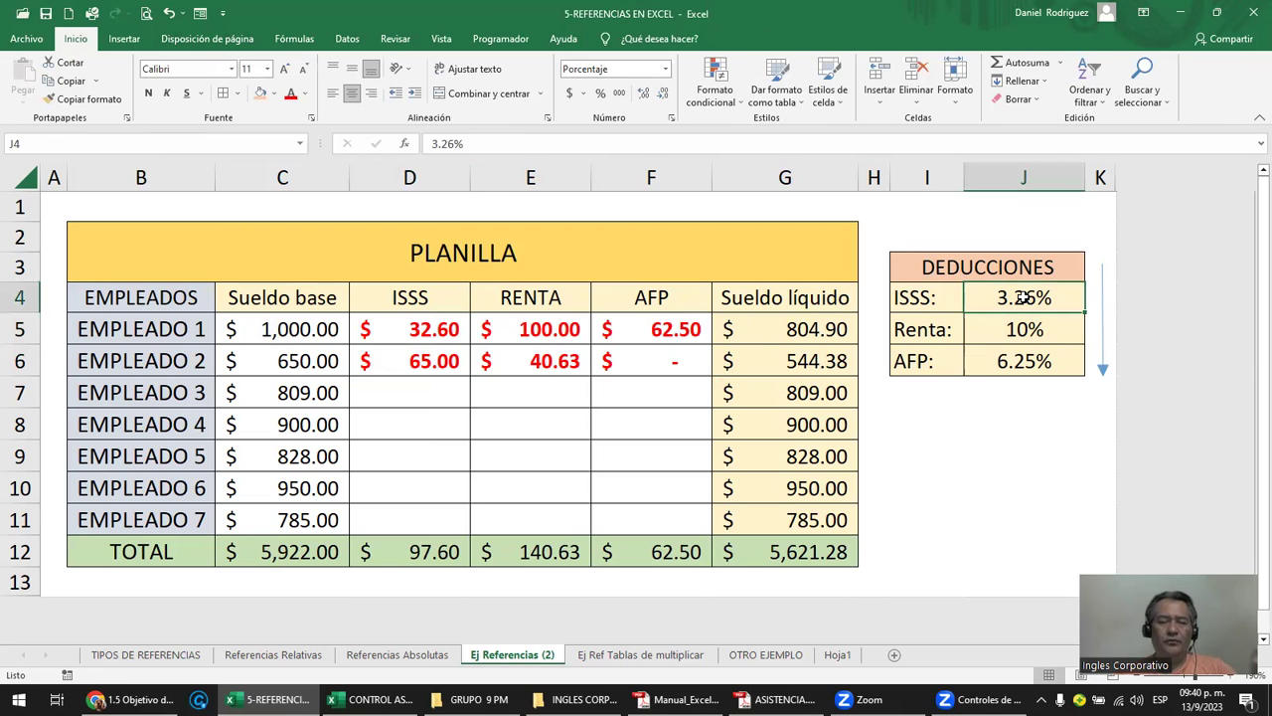
Point out the rate cells J4 through empty J7 and Empleado 1's deduction amounts.
left_click(1019, 328)
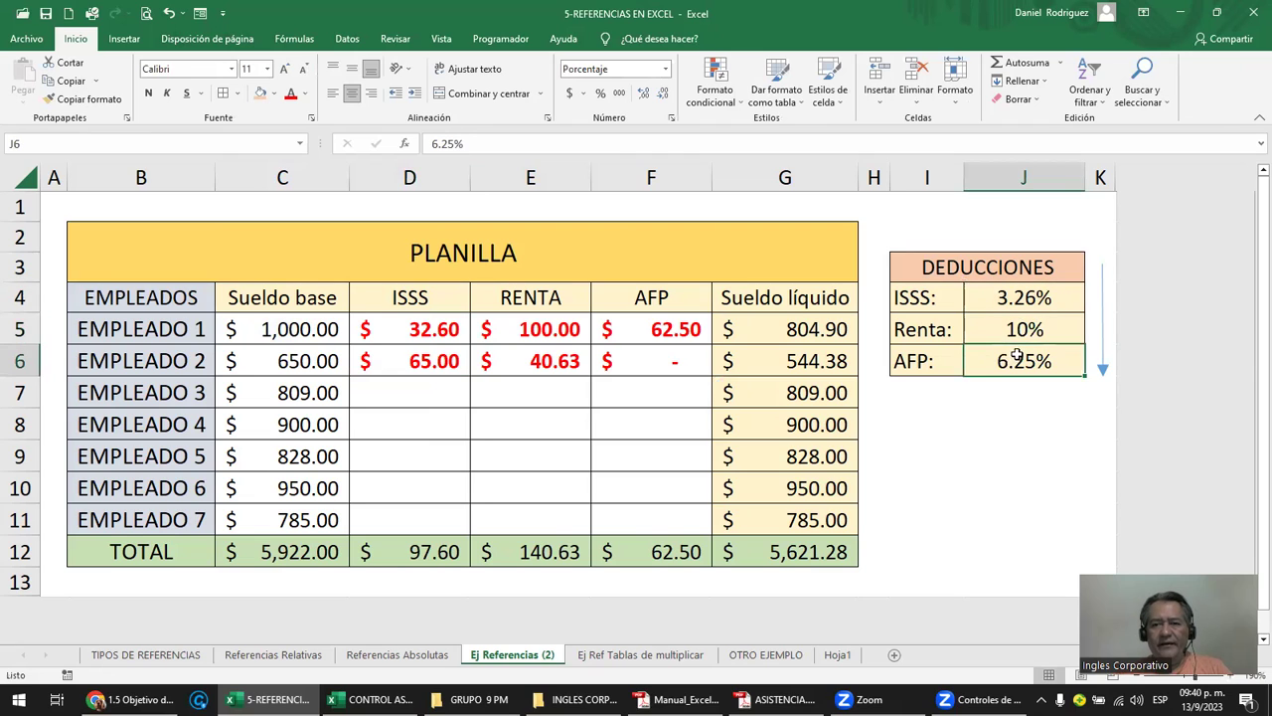
left_click_drag(1006, 301, 1010, 357)
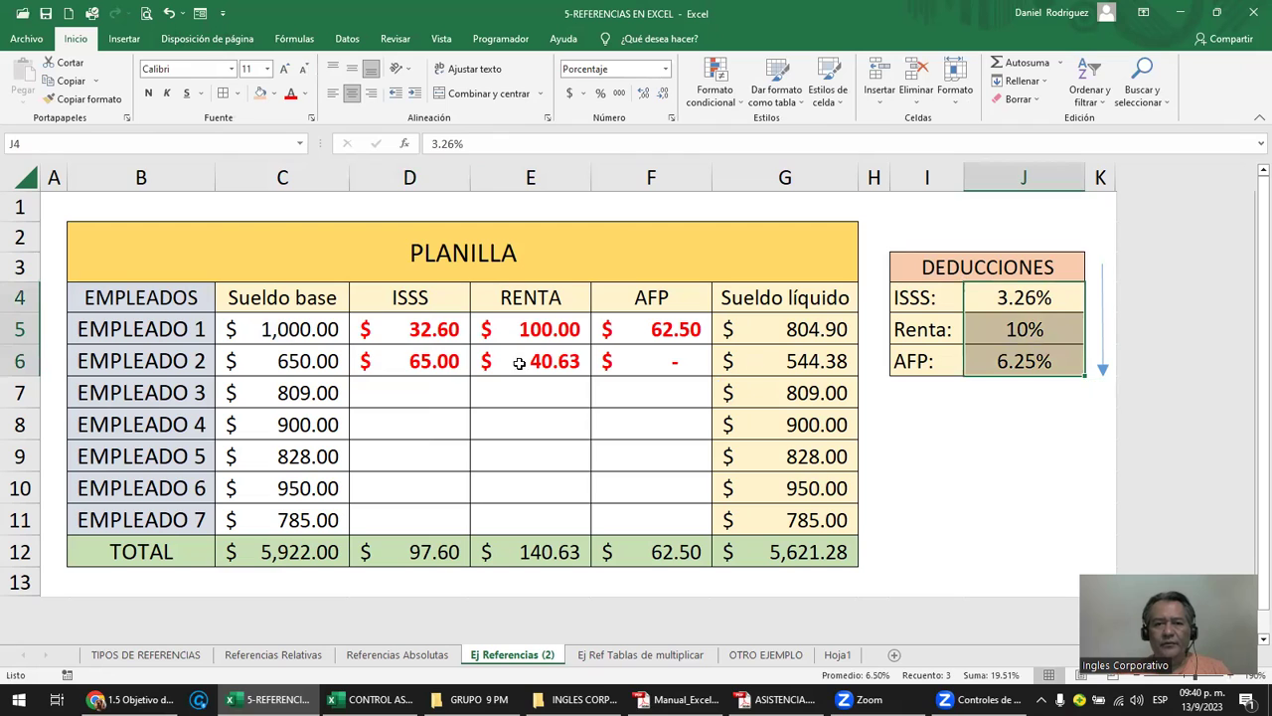
left_click_drag(432, 370, 566, 361)
left_click_drag(431, 331, 646, 331)
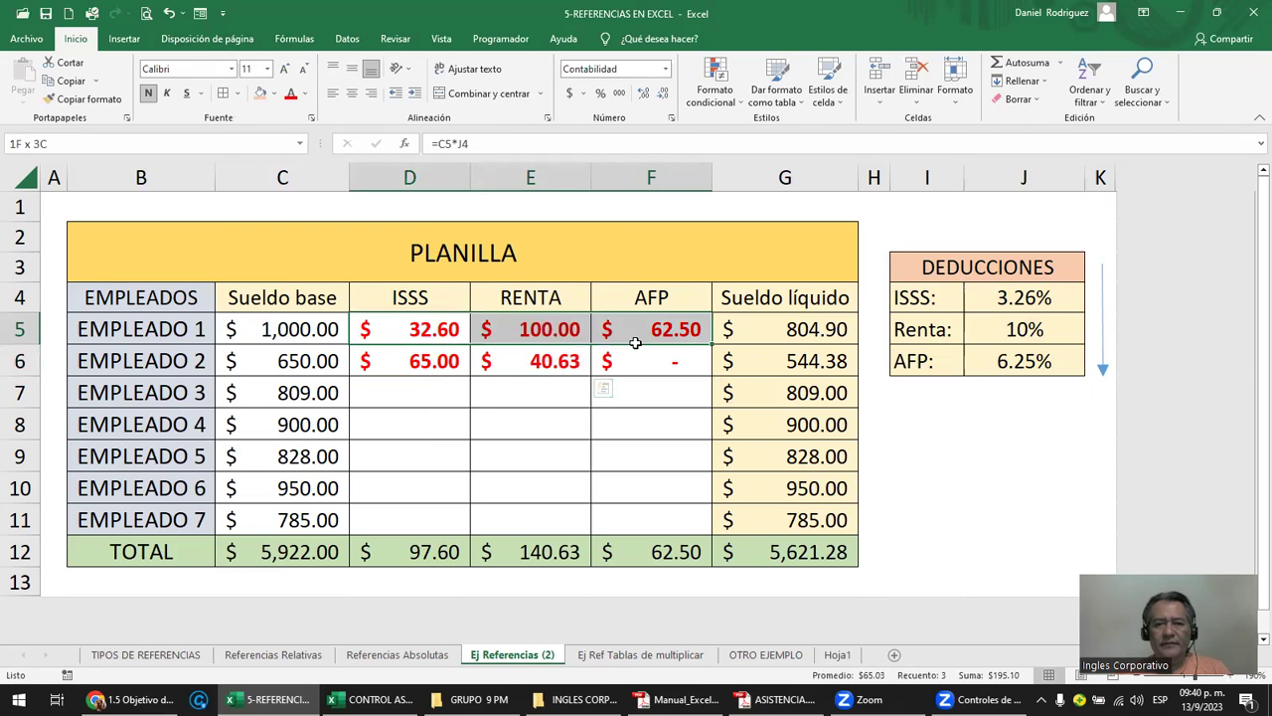
left_click(1010, 293)
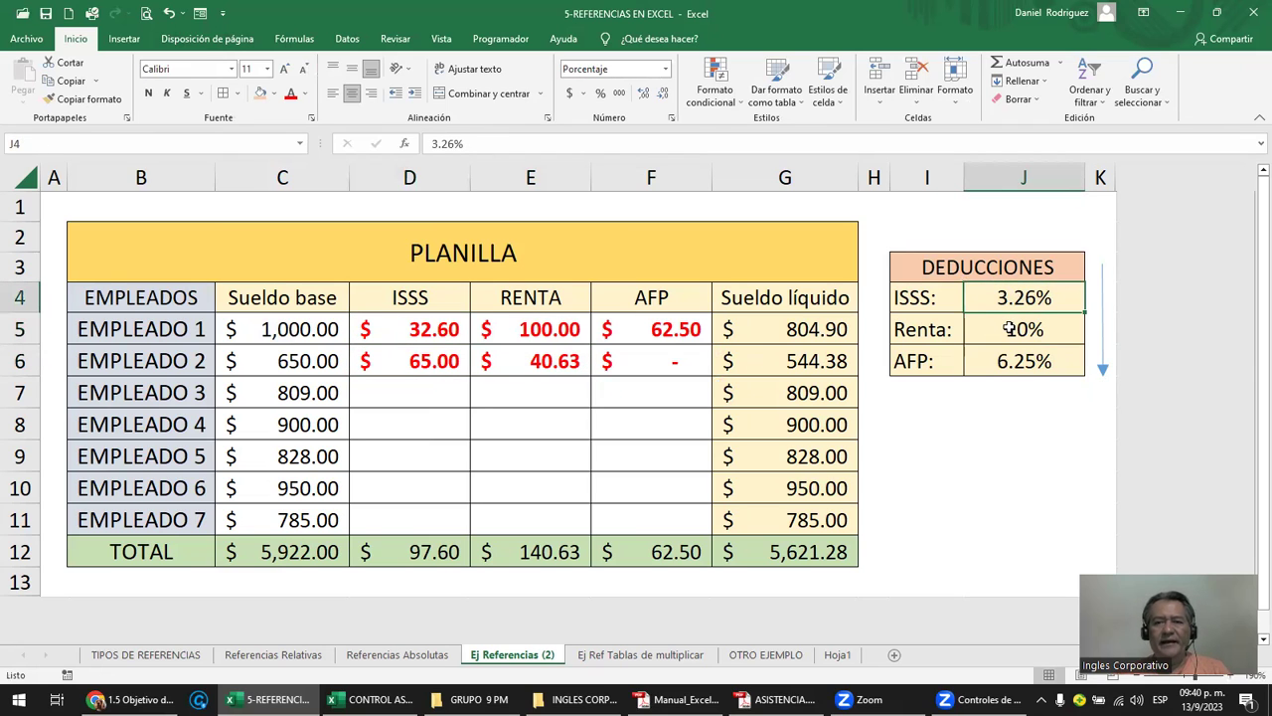
left_click(1016, 329)
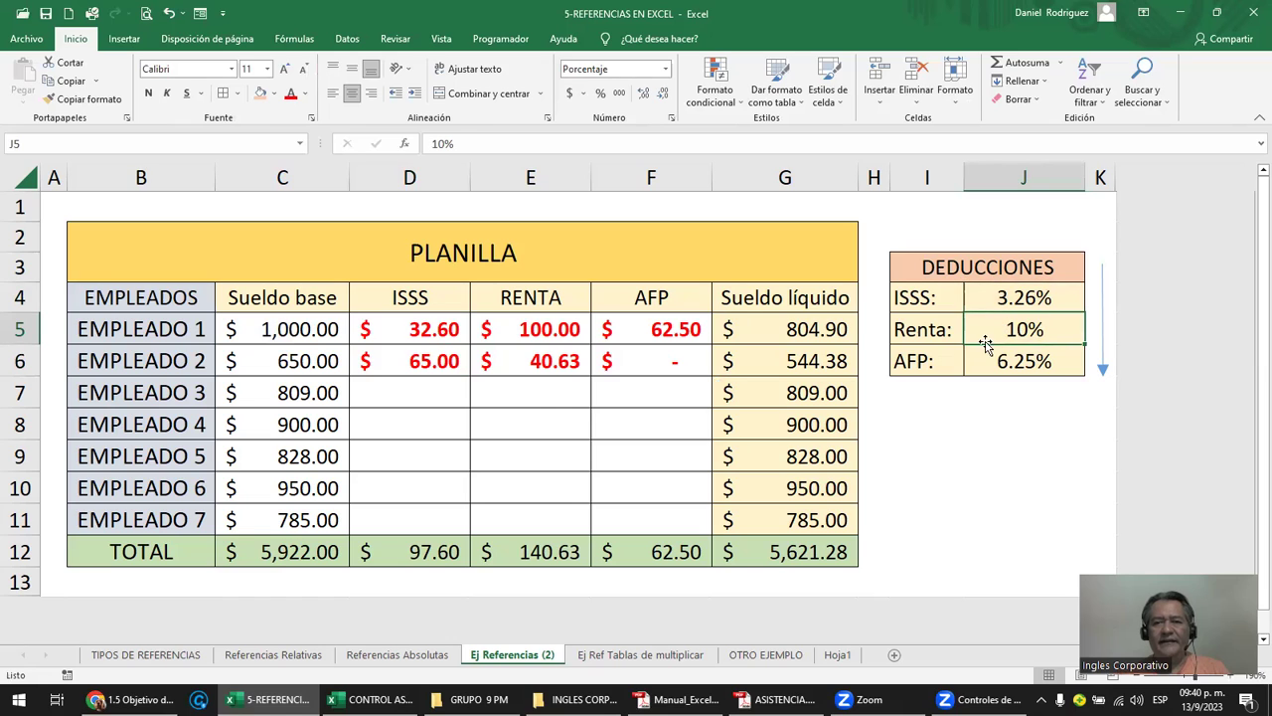
left_click(996, 361)
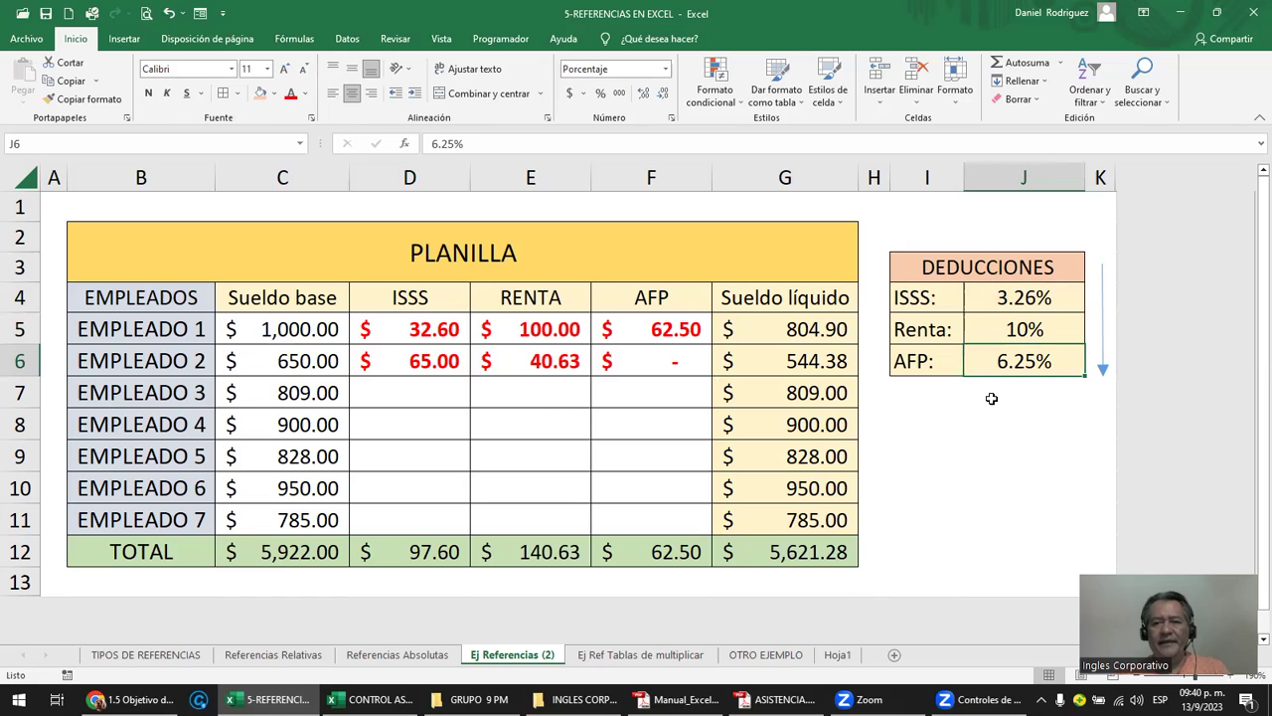
left_click(991, 398)
Show F6's formula referencing empty J7, then fill the row 6 deductions down to row 11.
double_click(676, 359)
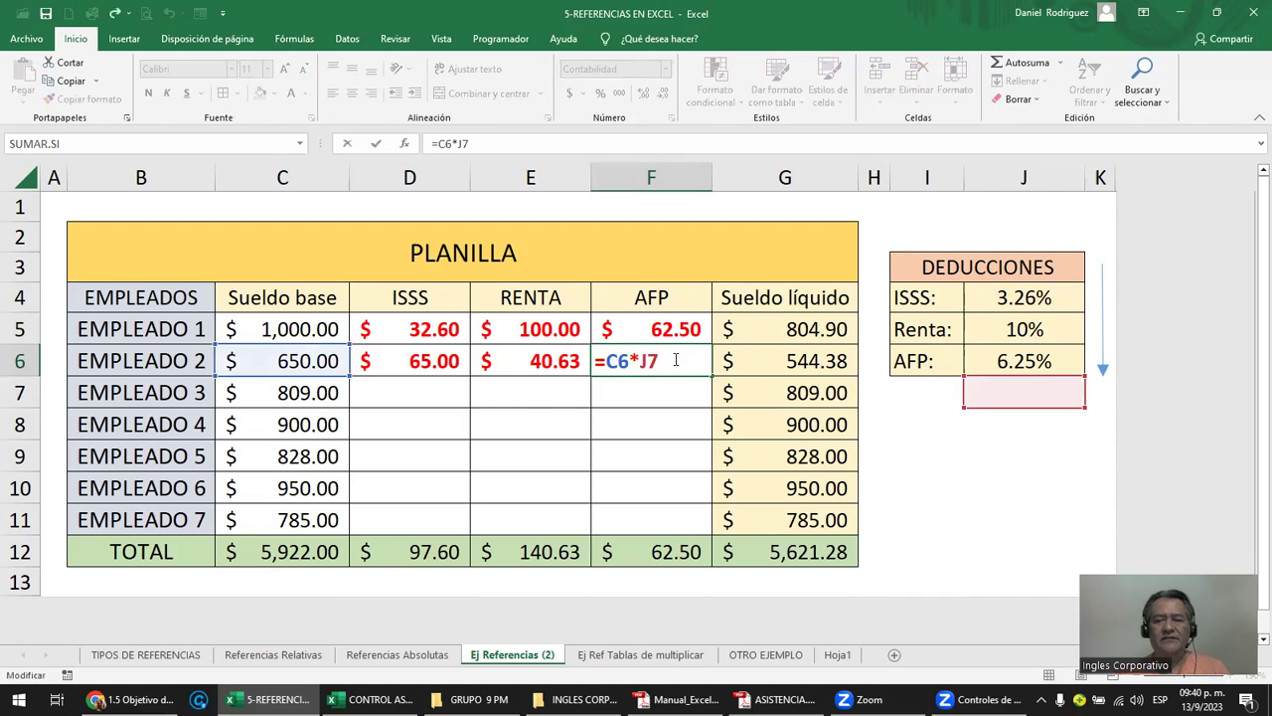
key("Escape")
mouse_move(454, 362)
left_mouse_down()
mouse_move(704, 377)
mouse_move(710, 534)
left_mouse_up()
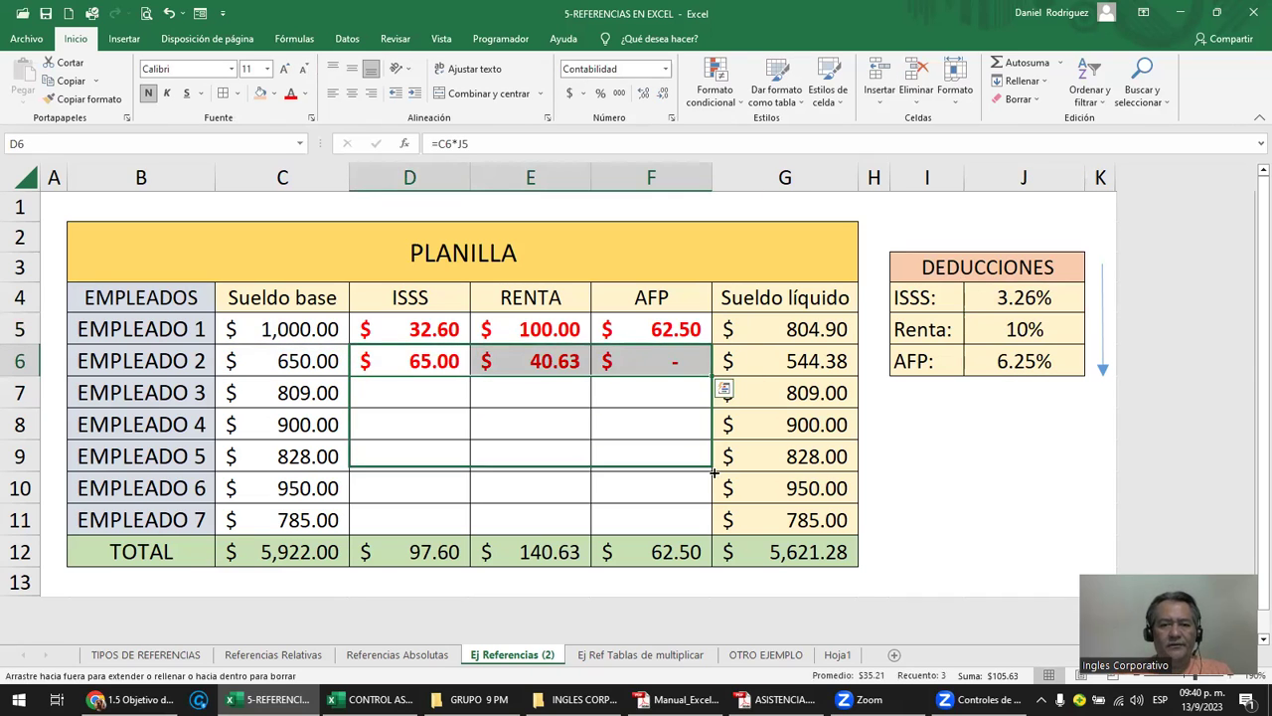
Check the copied formulas in D7 (=C7*J6) and E7 (=C7*J7), leaving them unchanged.
double_click(434, 389)
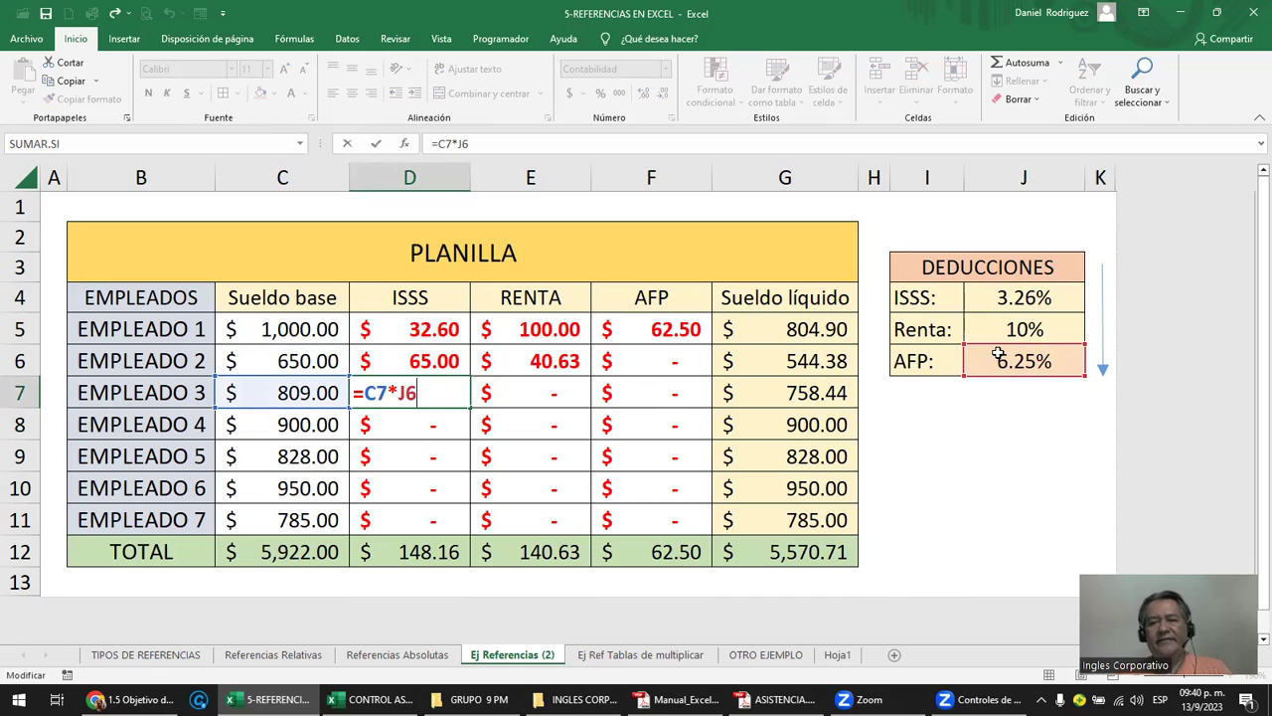
key("Return")
double_click(530, 393)
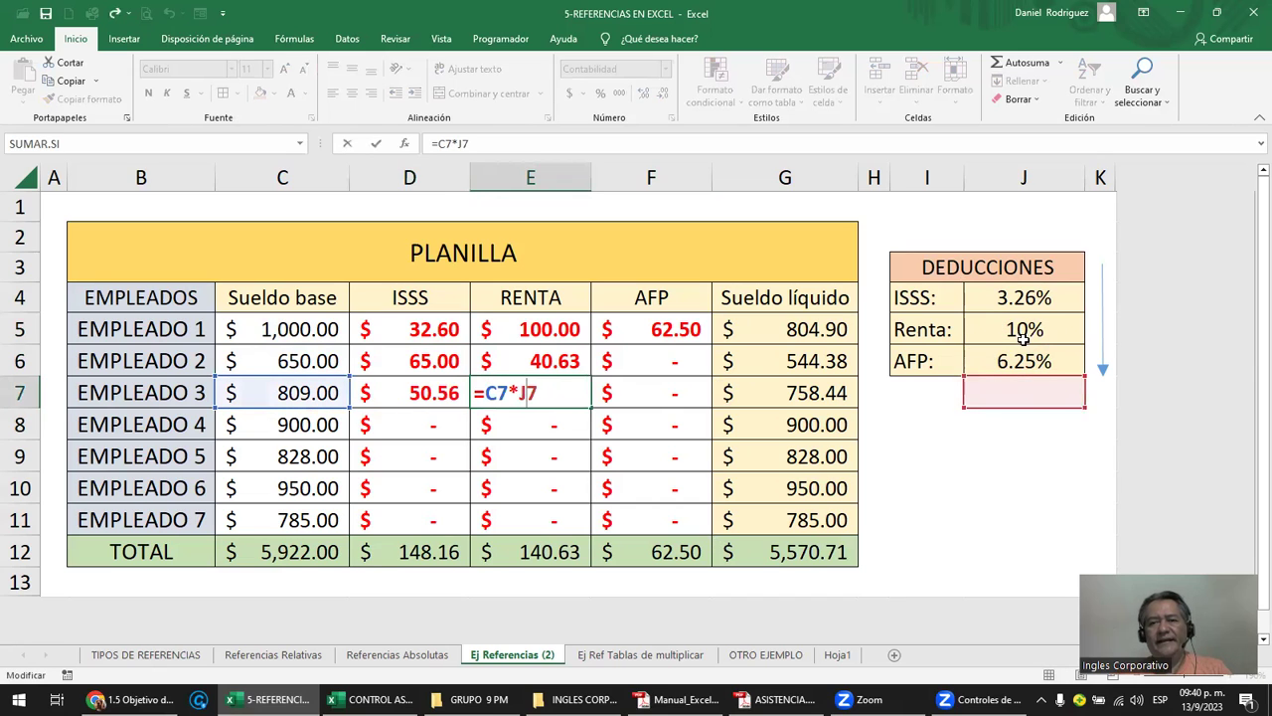
key("Escape")
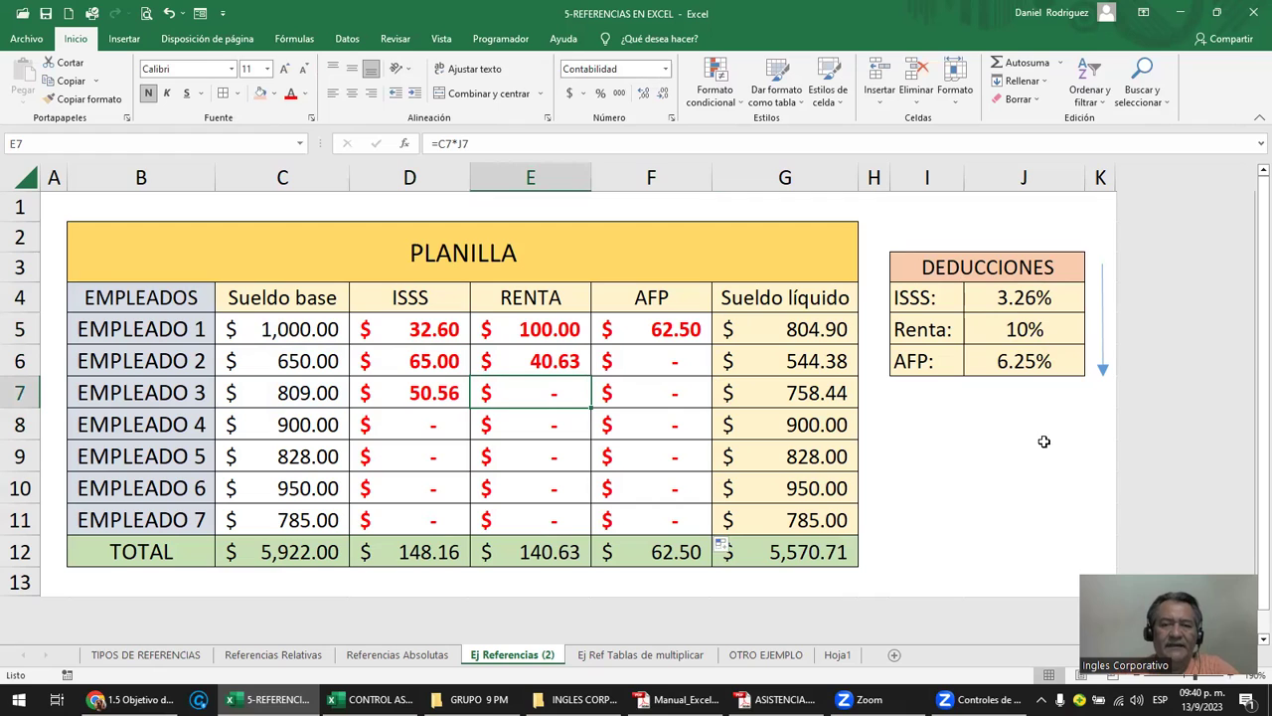
Correct D6 to =C6*J4, then clear the deduction cells D6:F11 for Empleados 2–7.
double_click(422, 362)
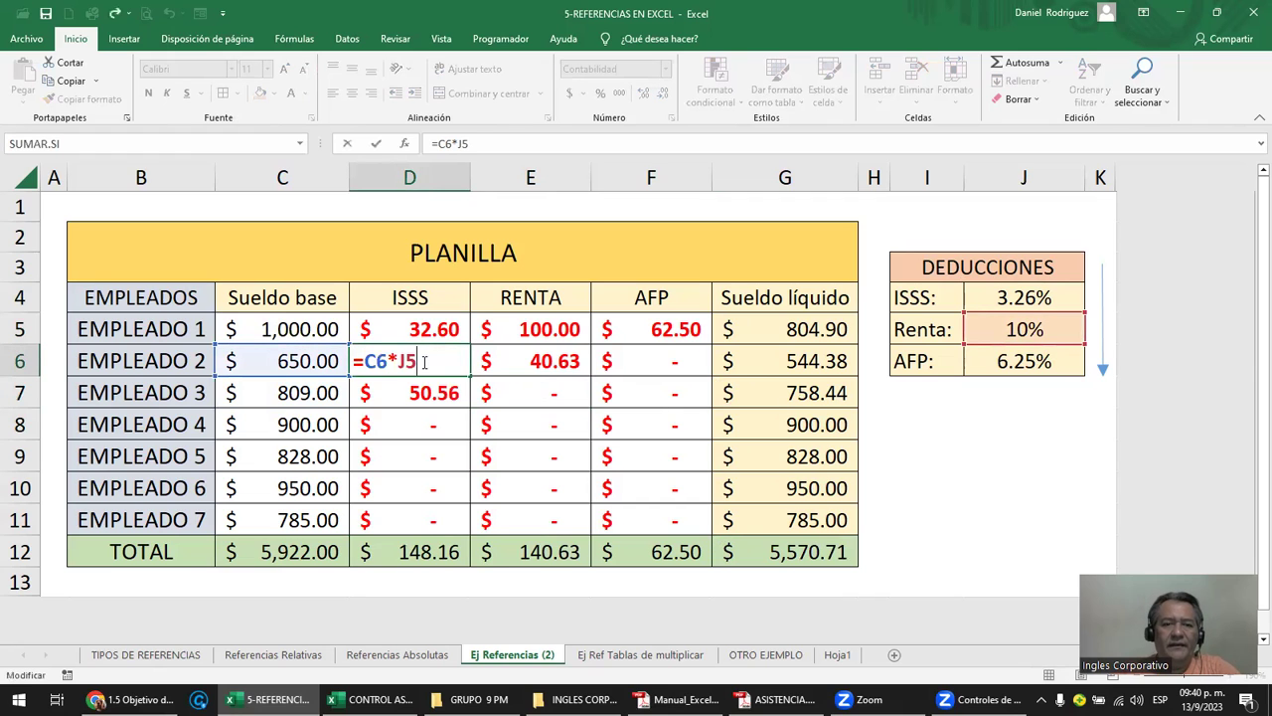
double_click(405, 362)
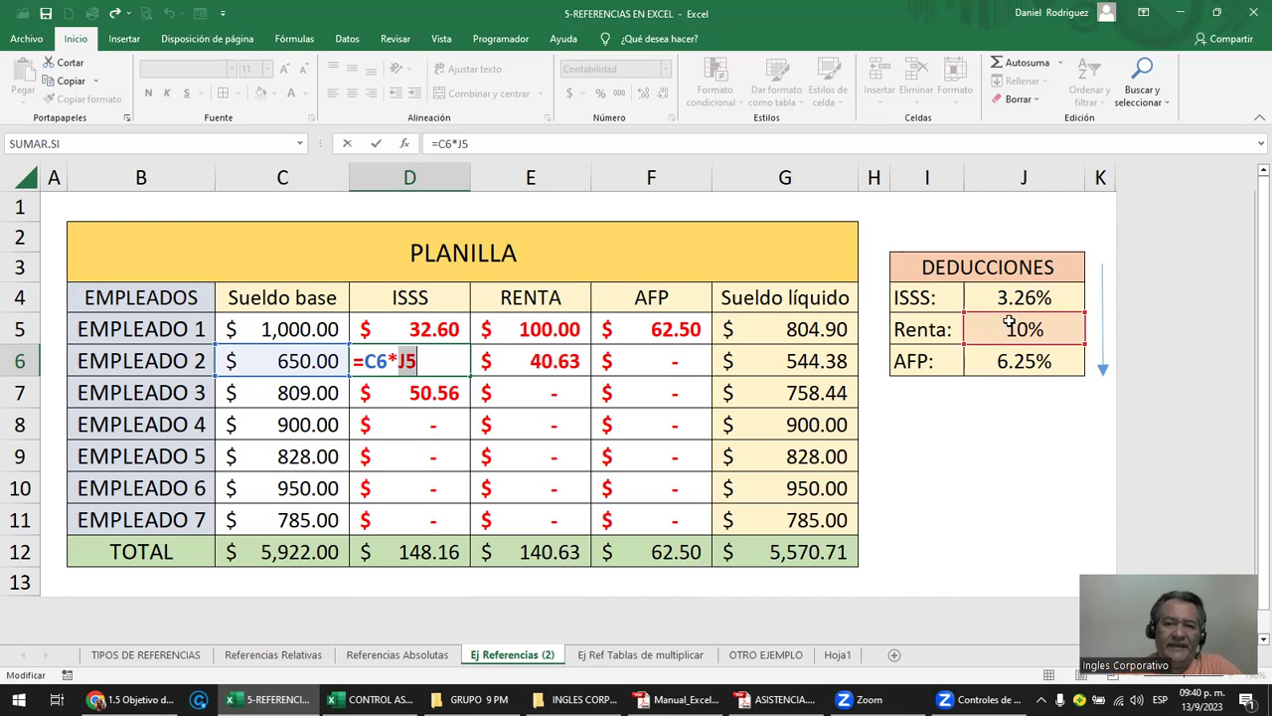
left_click(1004, 298)
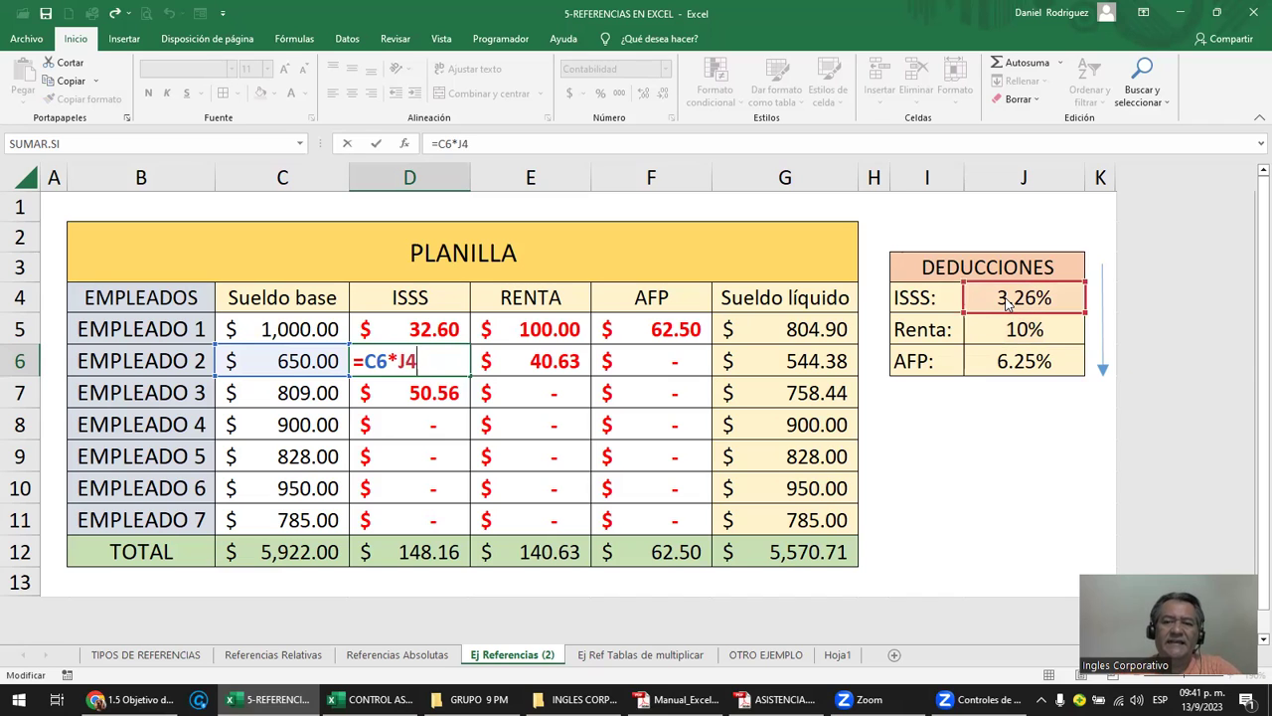
key("Return")
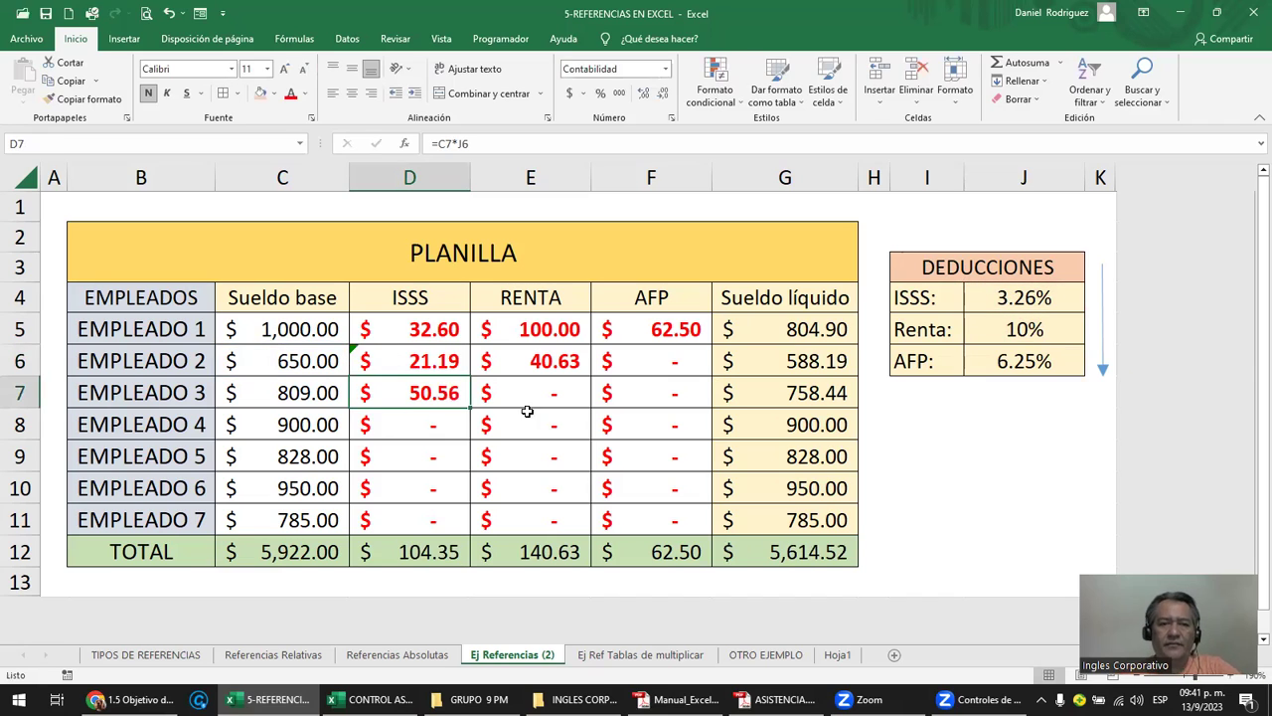
double_click(438, 363)
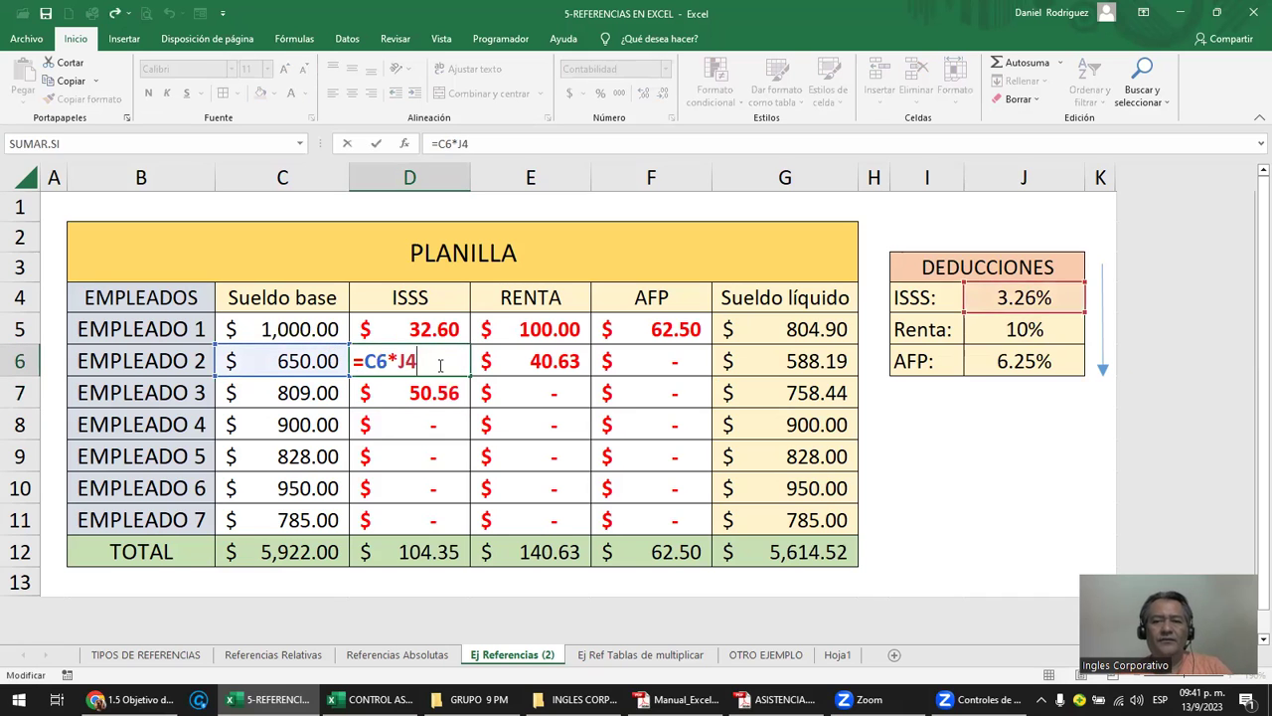
key("Escape")
left_click_drag(434, 367, 662, 510)
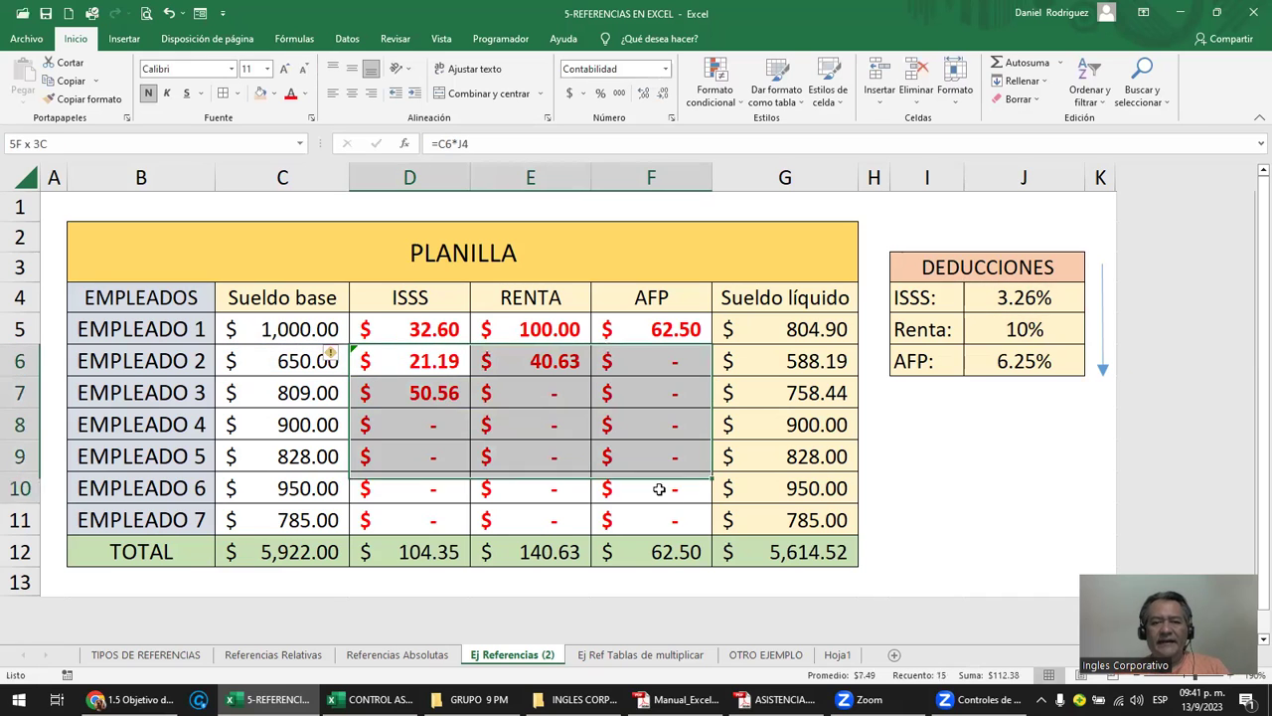
key("Delete")
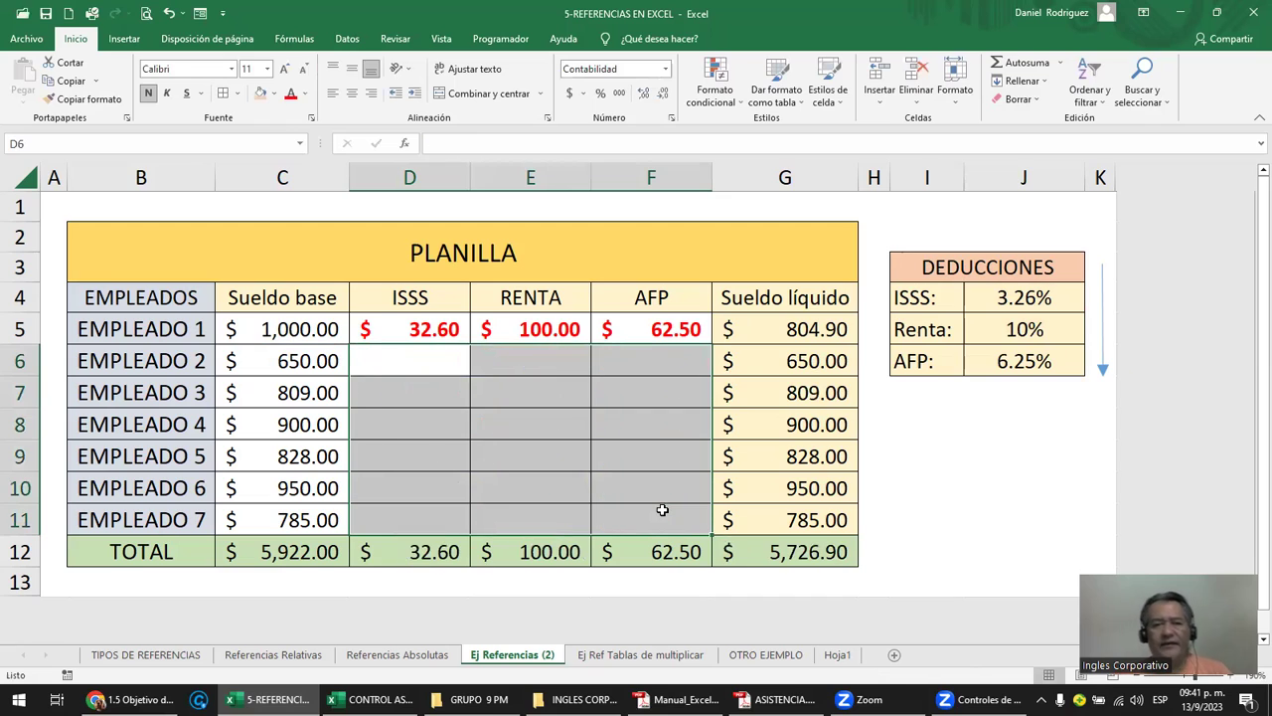
Delete the blue arrow beside the DEDUCCIONES table and edit D5's =C5*J4 with the cursor before J4.
left_click(980, 484)
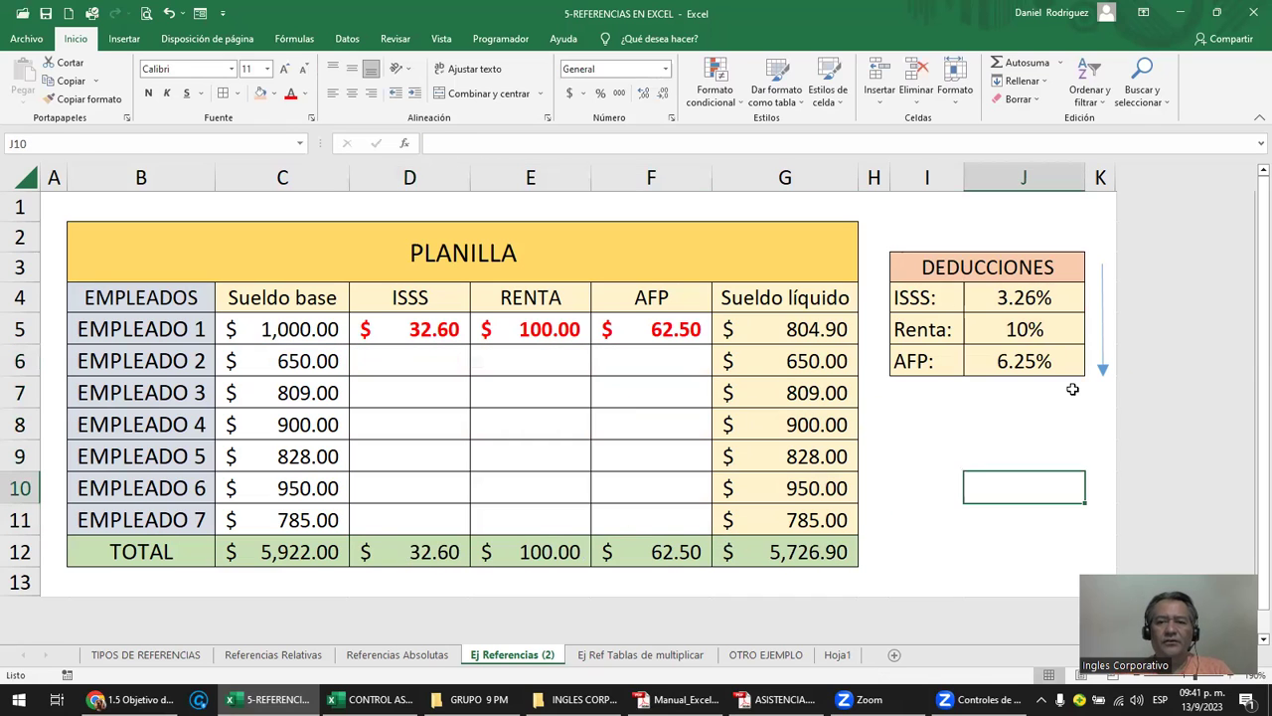
left_click(1105, 346)
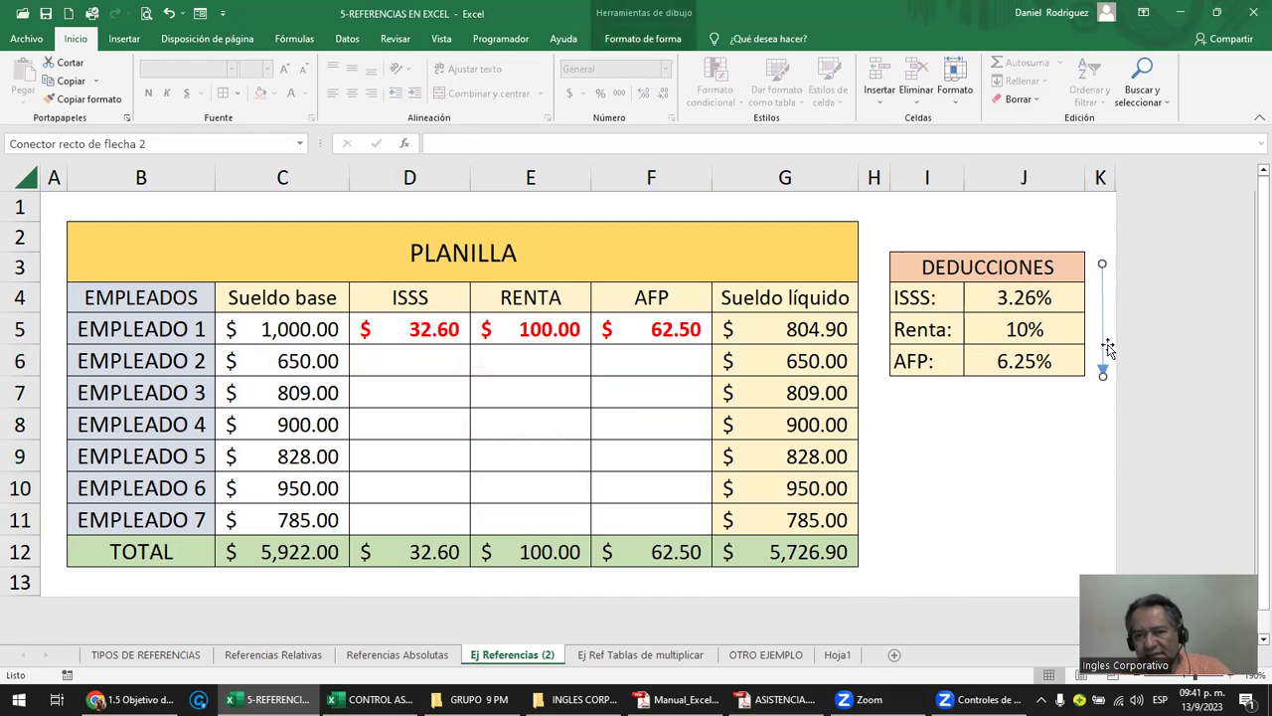
key("Delete")
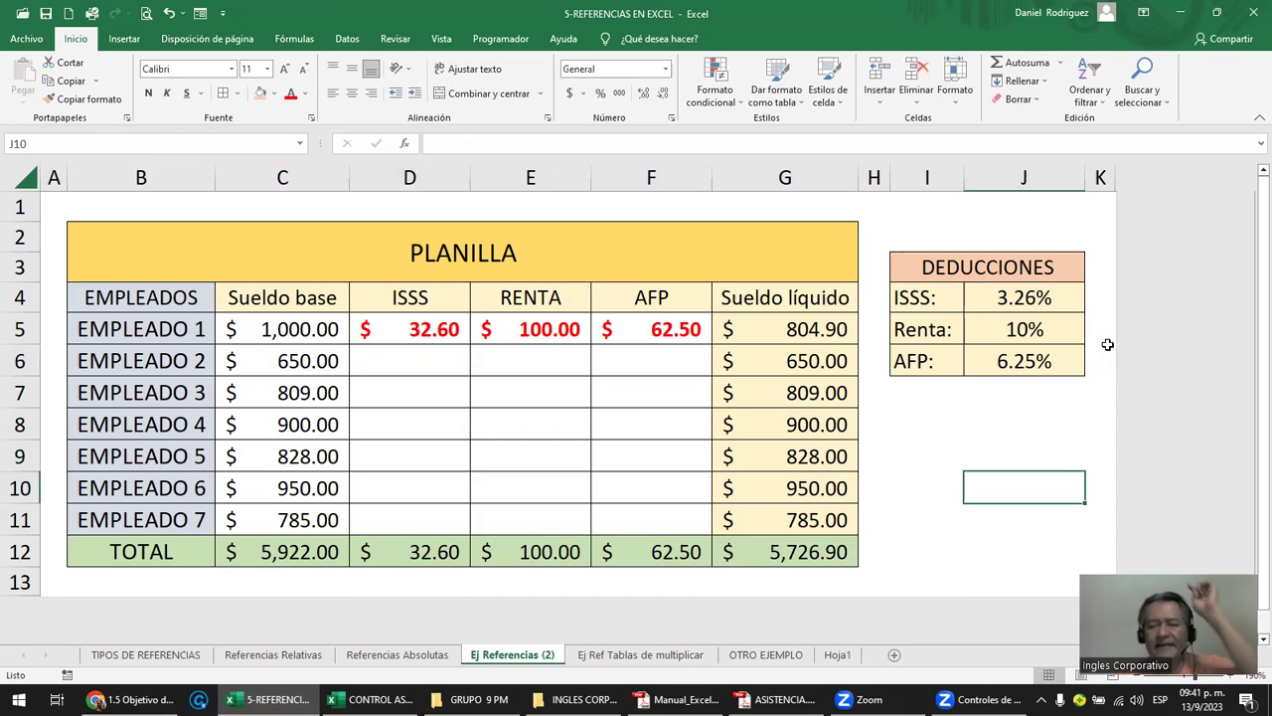
double_click(427, 328)
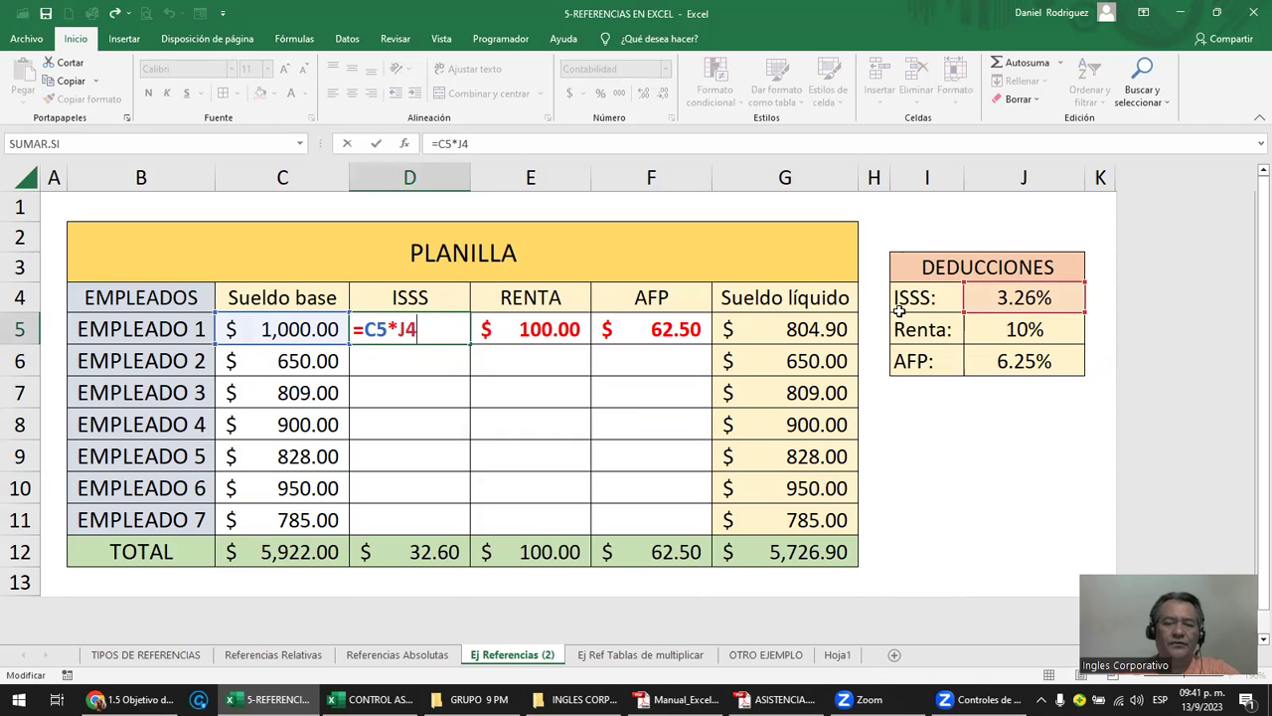
left_click(405, 328)
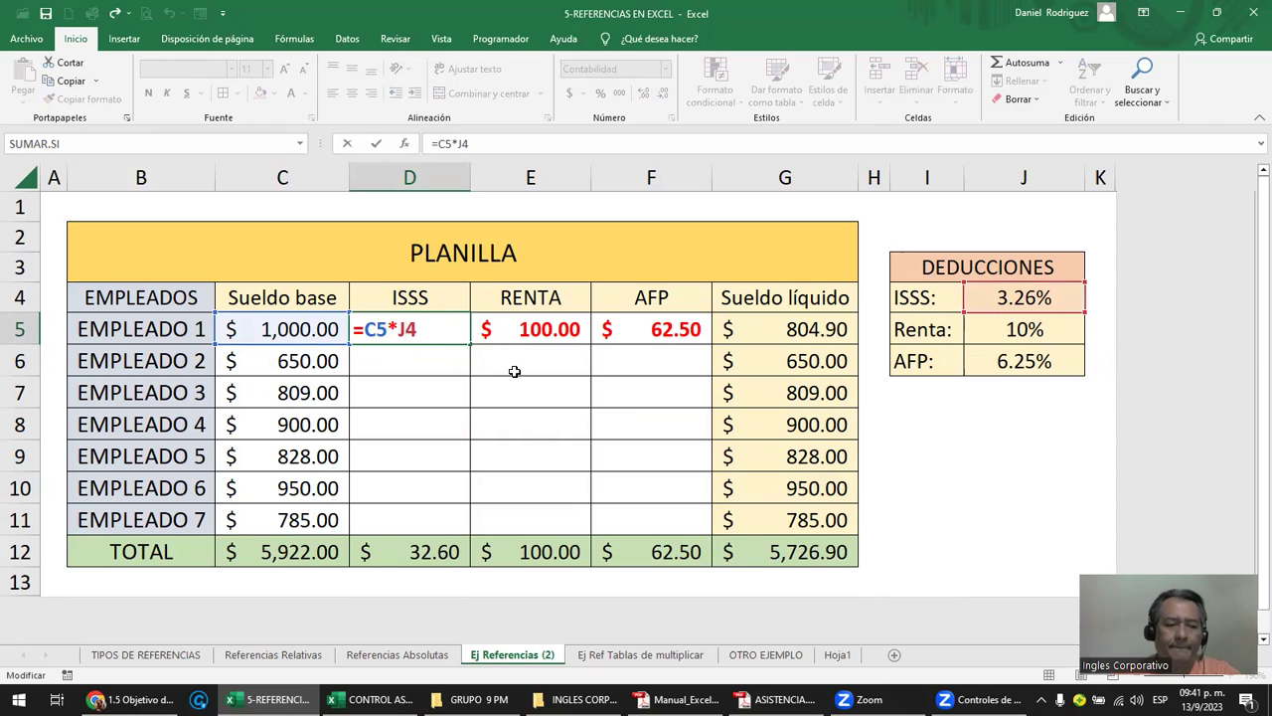
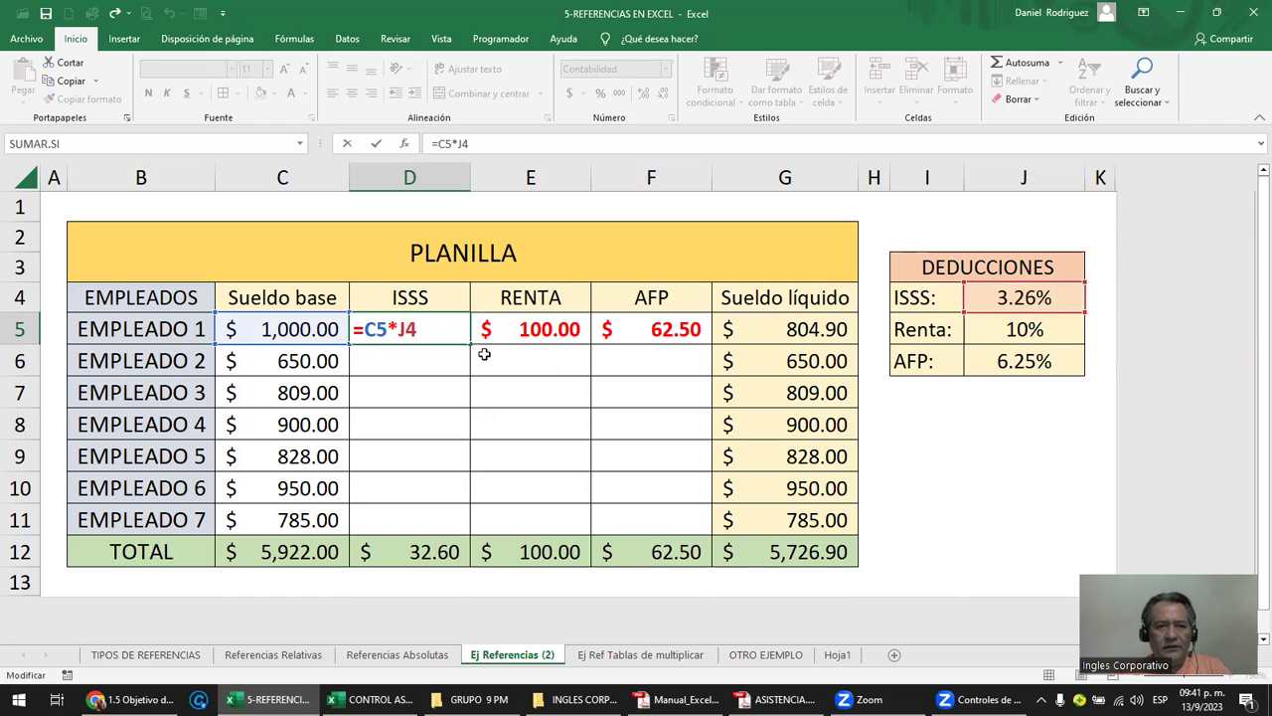
Make D5's ISSS formula =C5*$J$4 with an absolute J4 reference, showing $32.60.
key("F4")
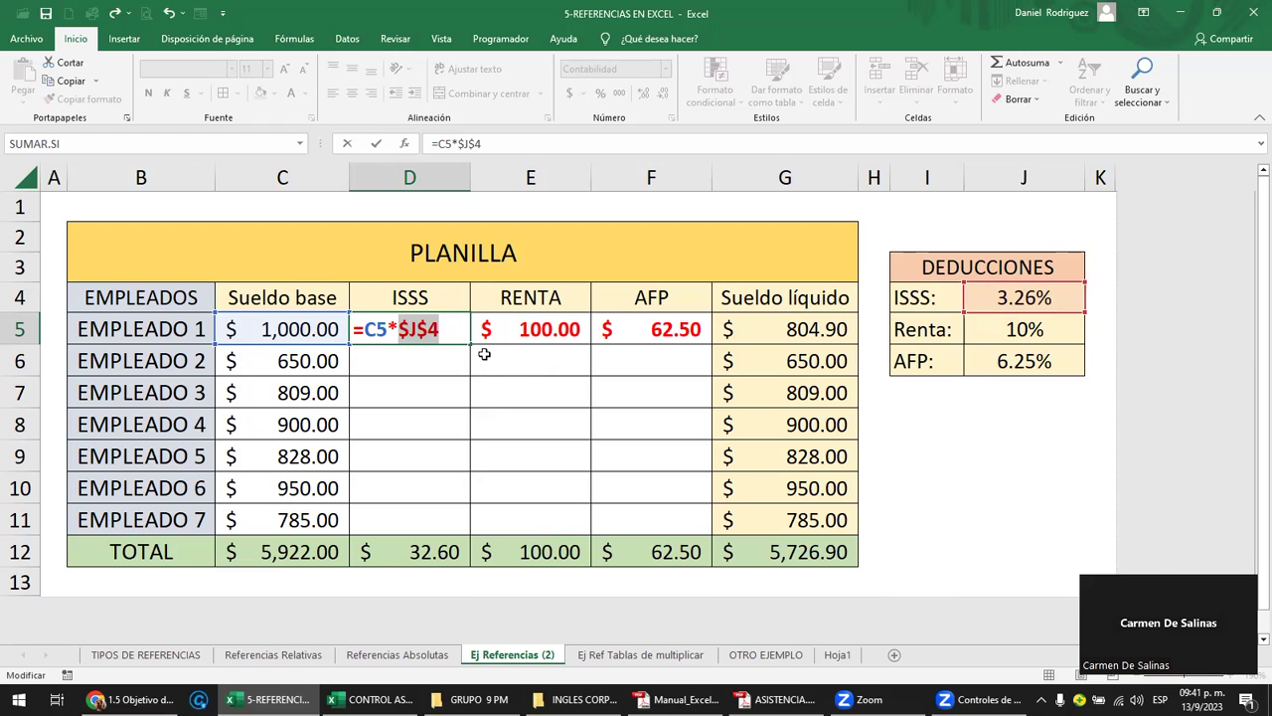
key("F4")
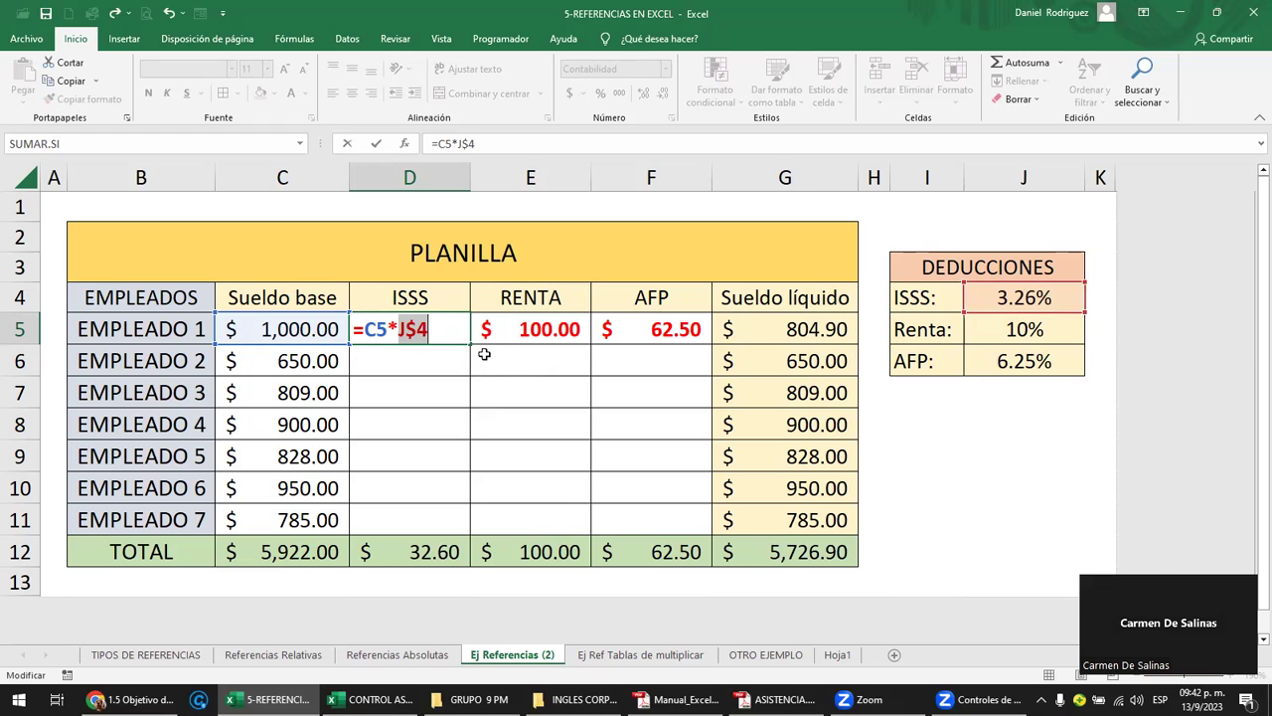
key("F4")
key("F4")
key("F4")
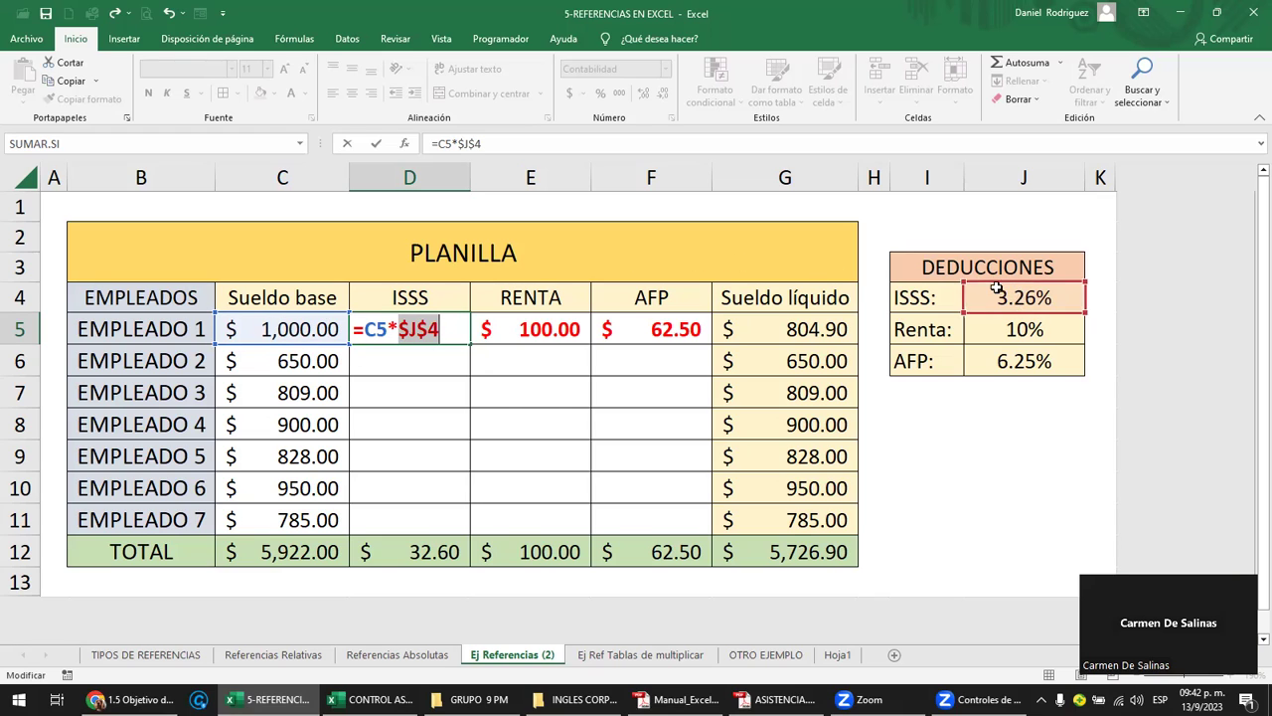
key("Return")
Change E5's RENTA formula to =C5*$J$5, giving $100.00.
key("Up")
key("Right")
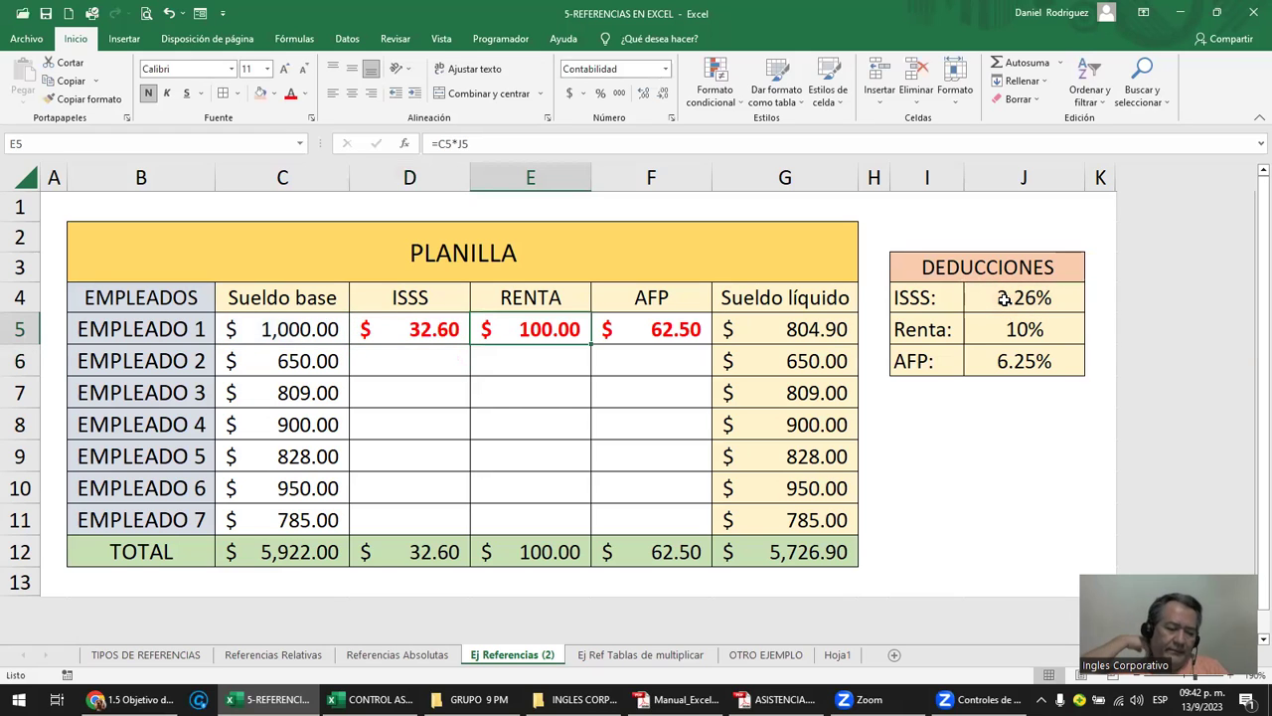
key("F2")
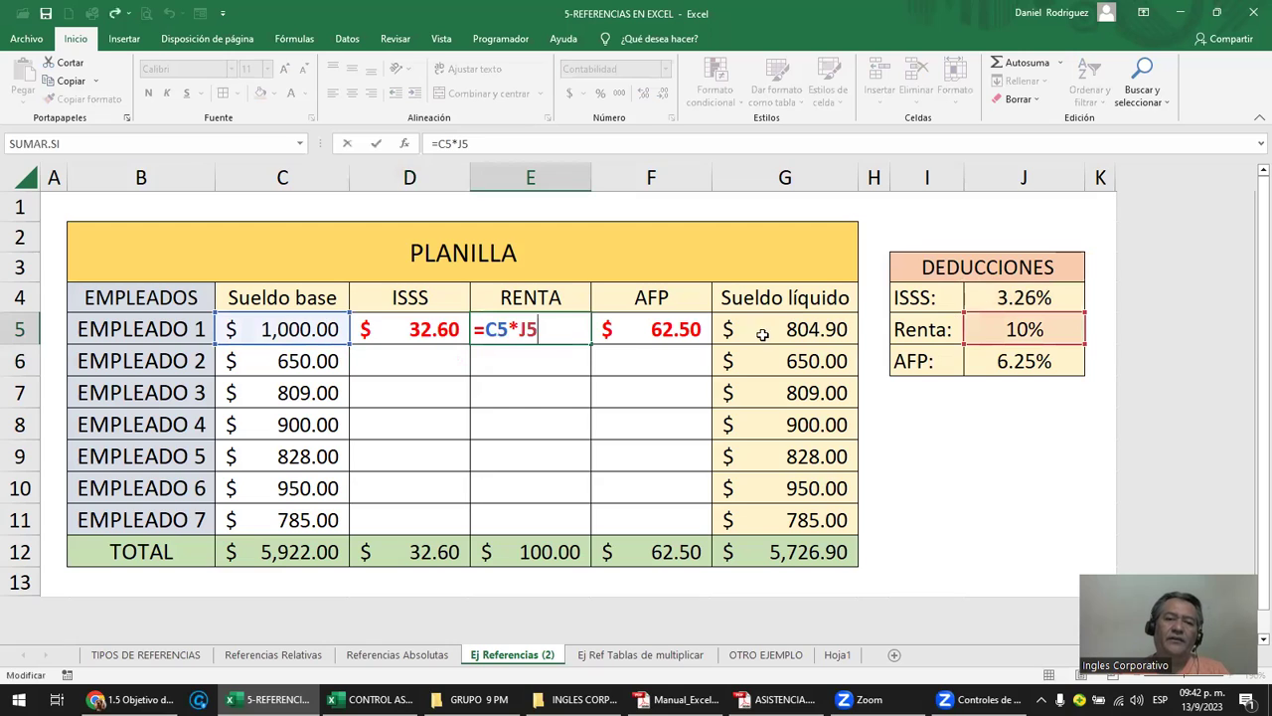
left_click(529, 334)
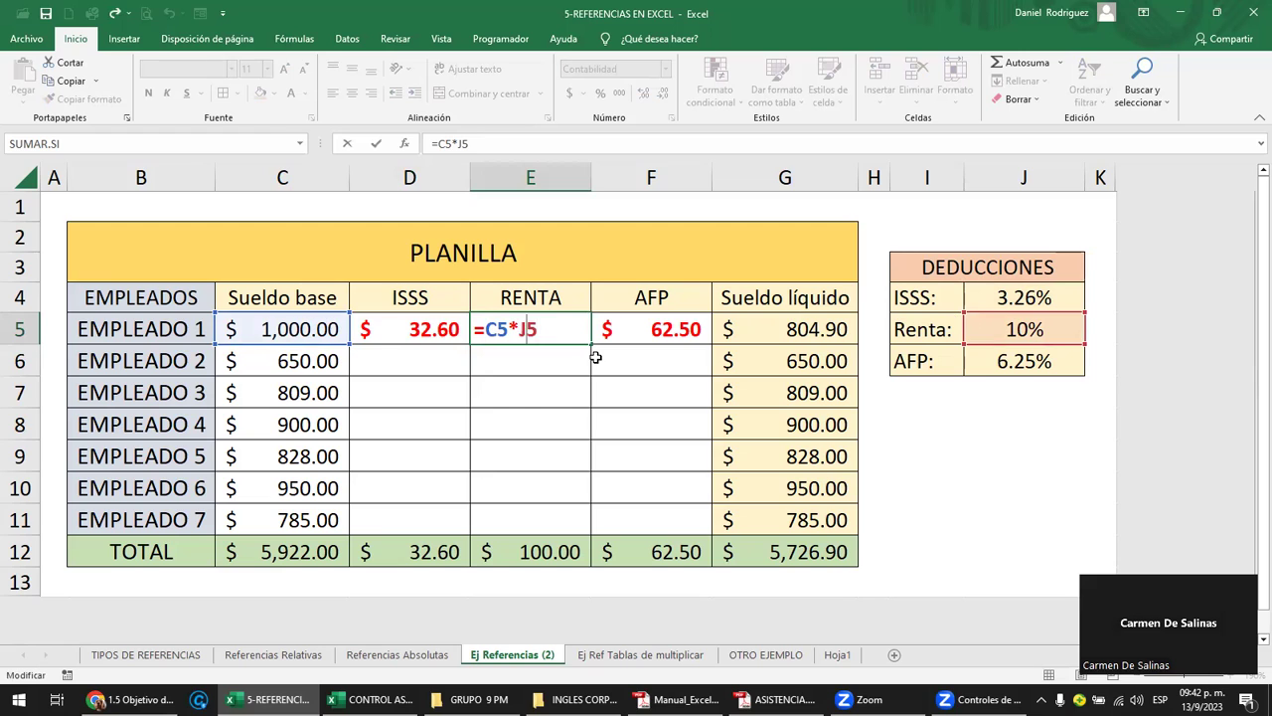
key("F4")
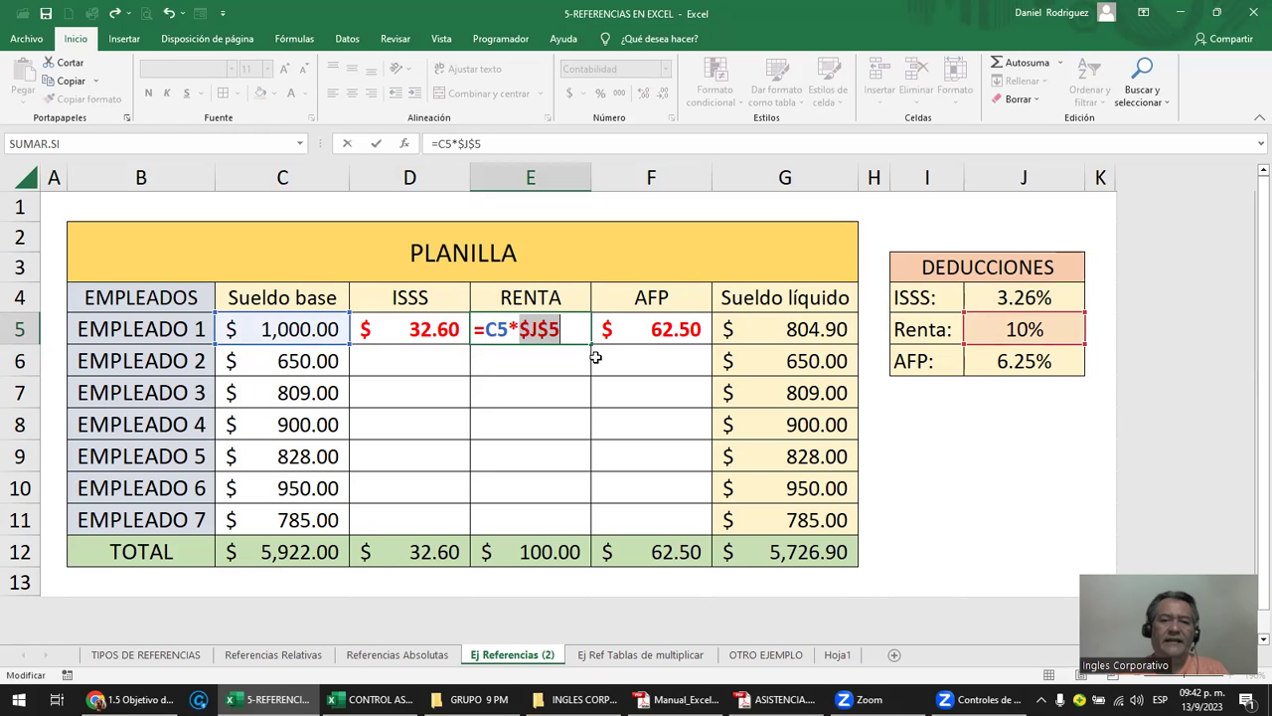
key("Return")
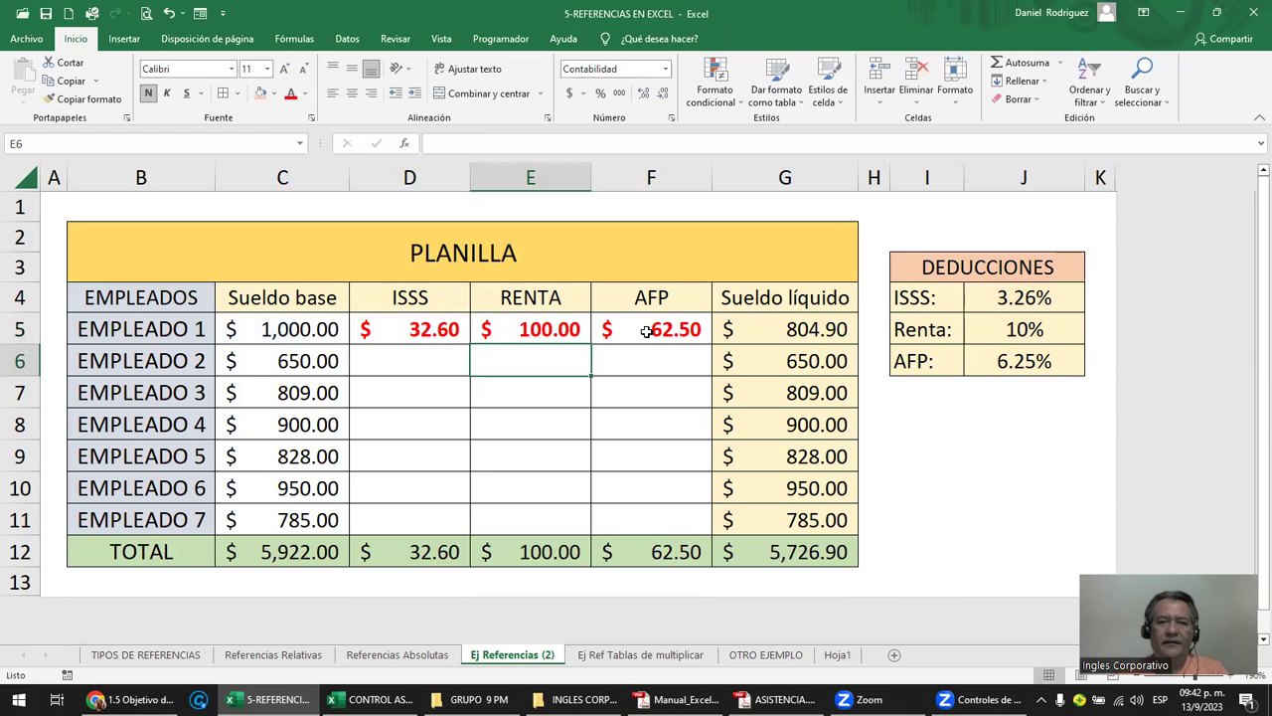
double_click(642, 330)
Lock the AFP formula in F5 as =C5*$J$6.
left_click(681, 333)
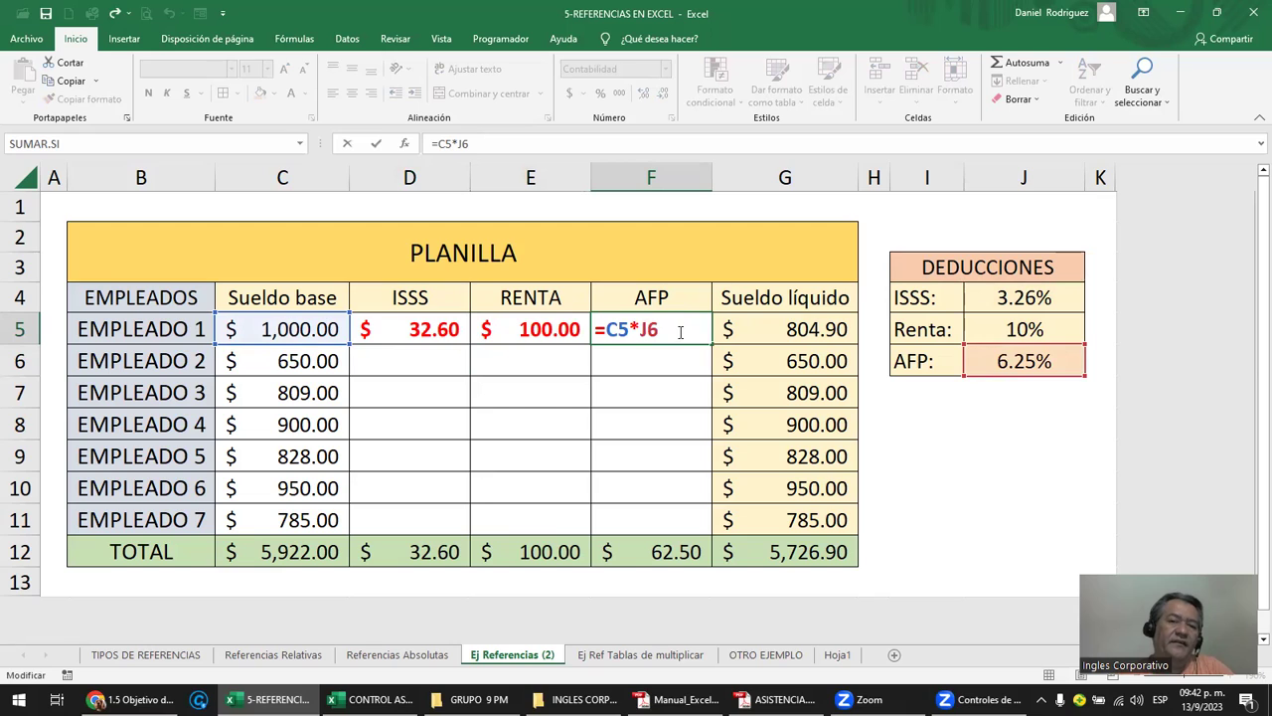
key("F4")
key("F4")
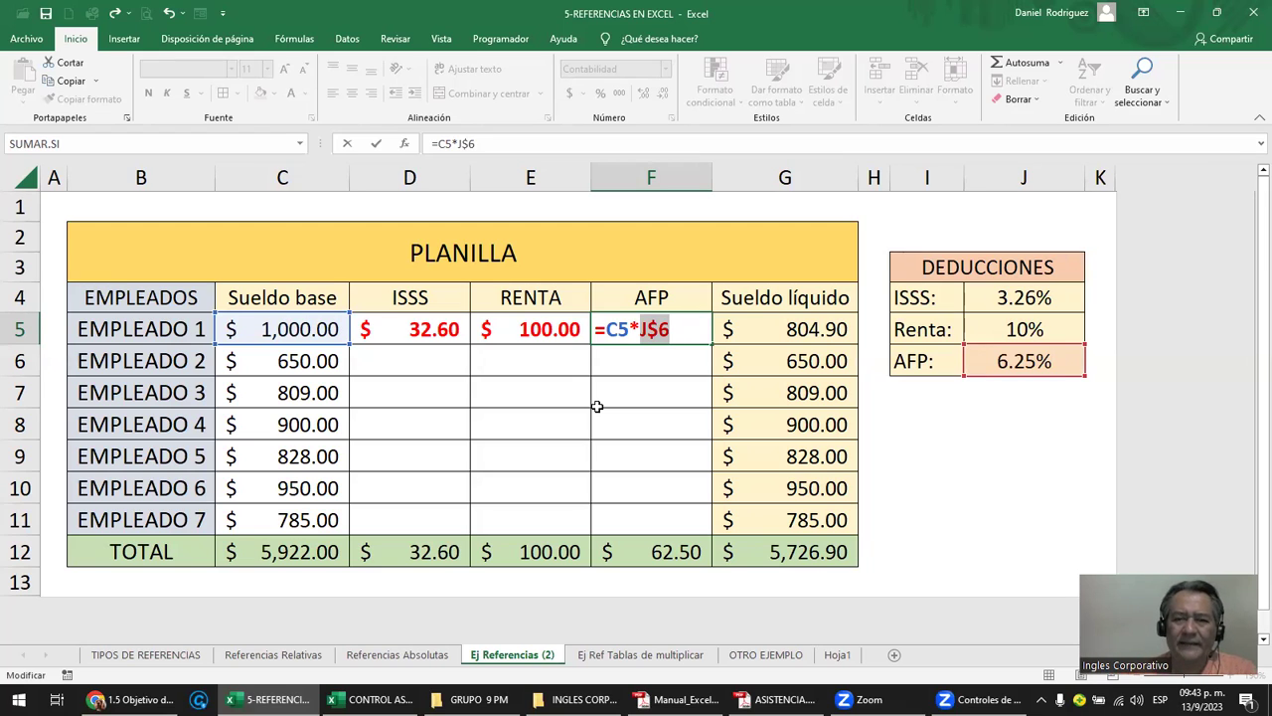
key("F4")
key("F4")
key("F4")
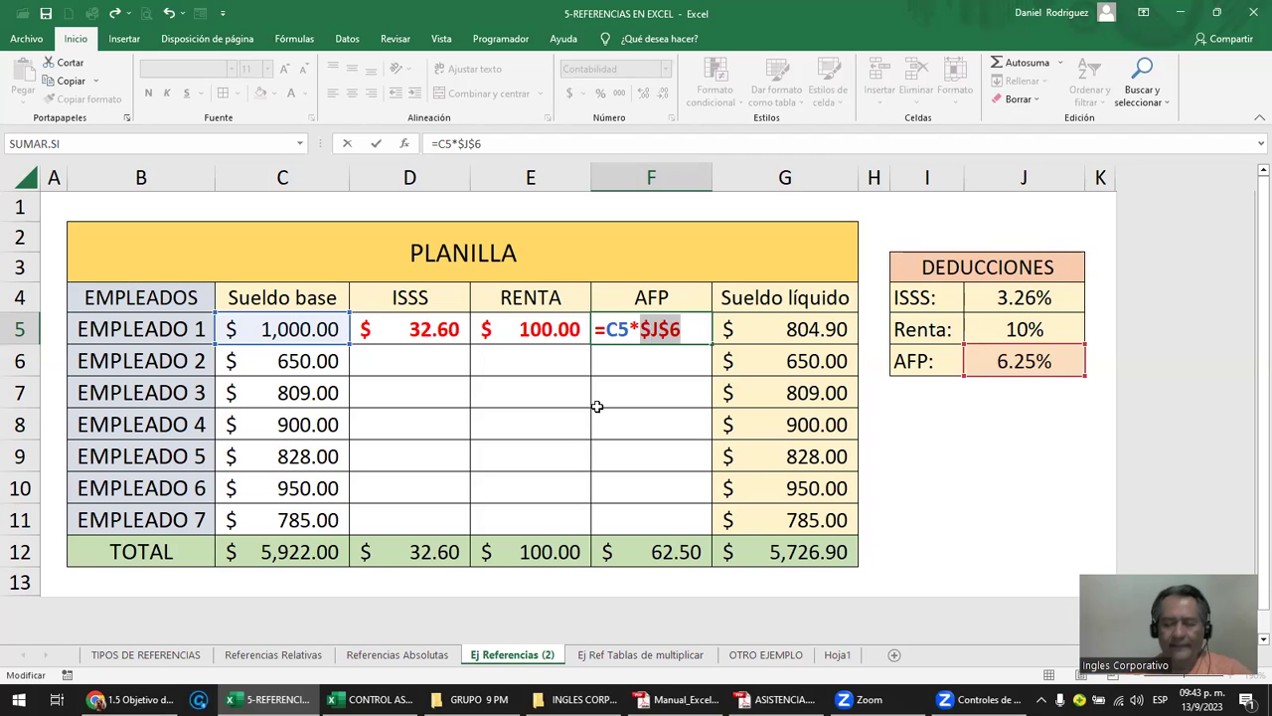
key("Return")
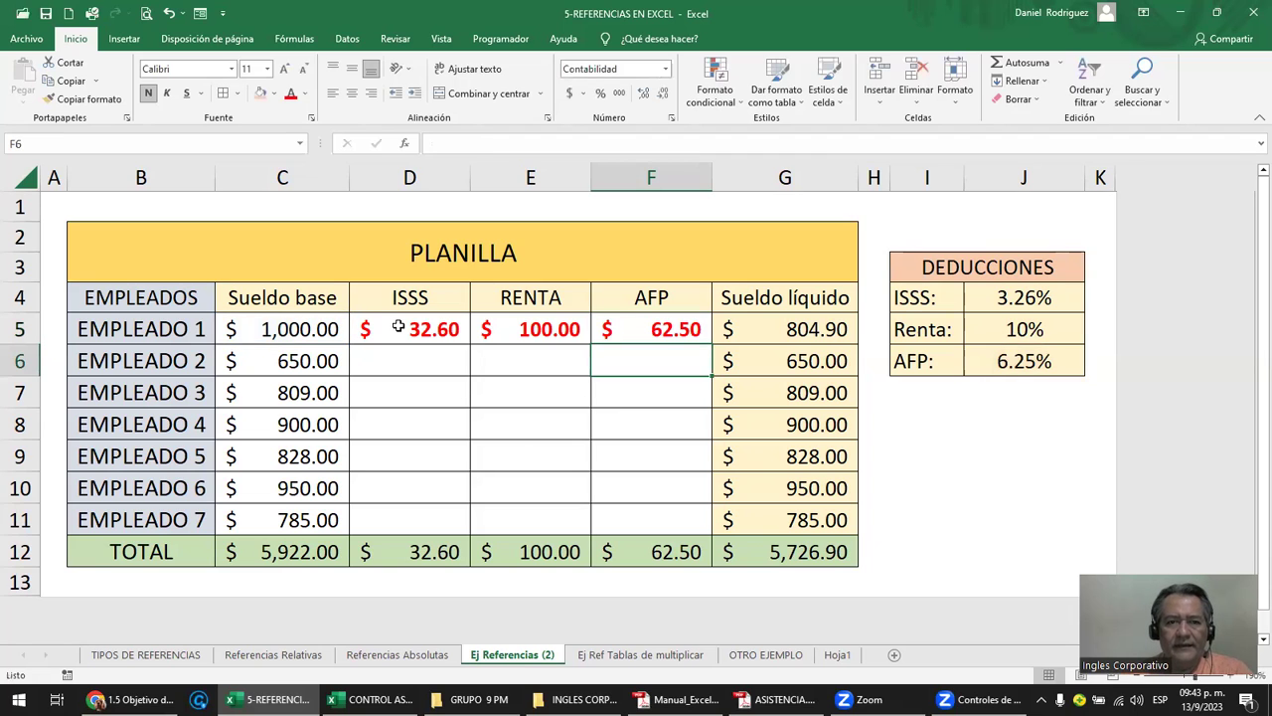
Fill the D5:F5 deduction formulas down to row 11, totalling 193.06, 592.20 and 370.13.
left_click(404, 326)
left_click_drag(449, 315, 659, 327)
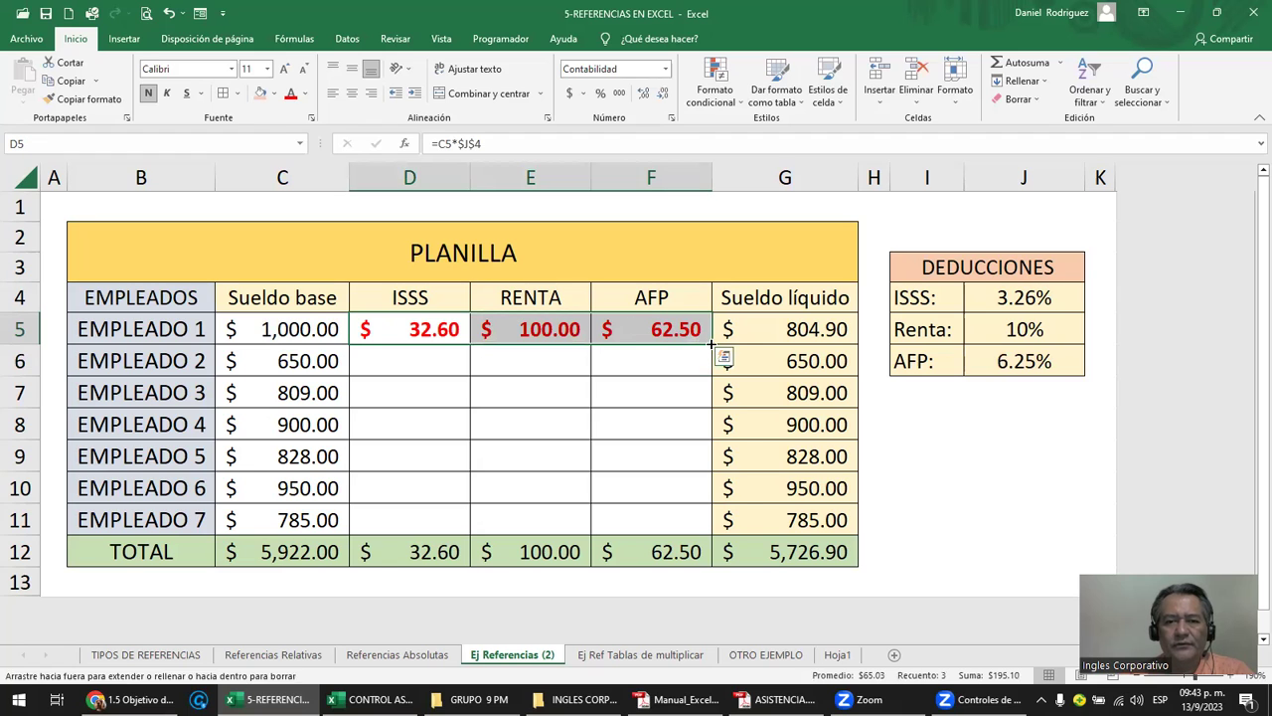
double_click(715, 342)
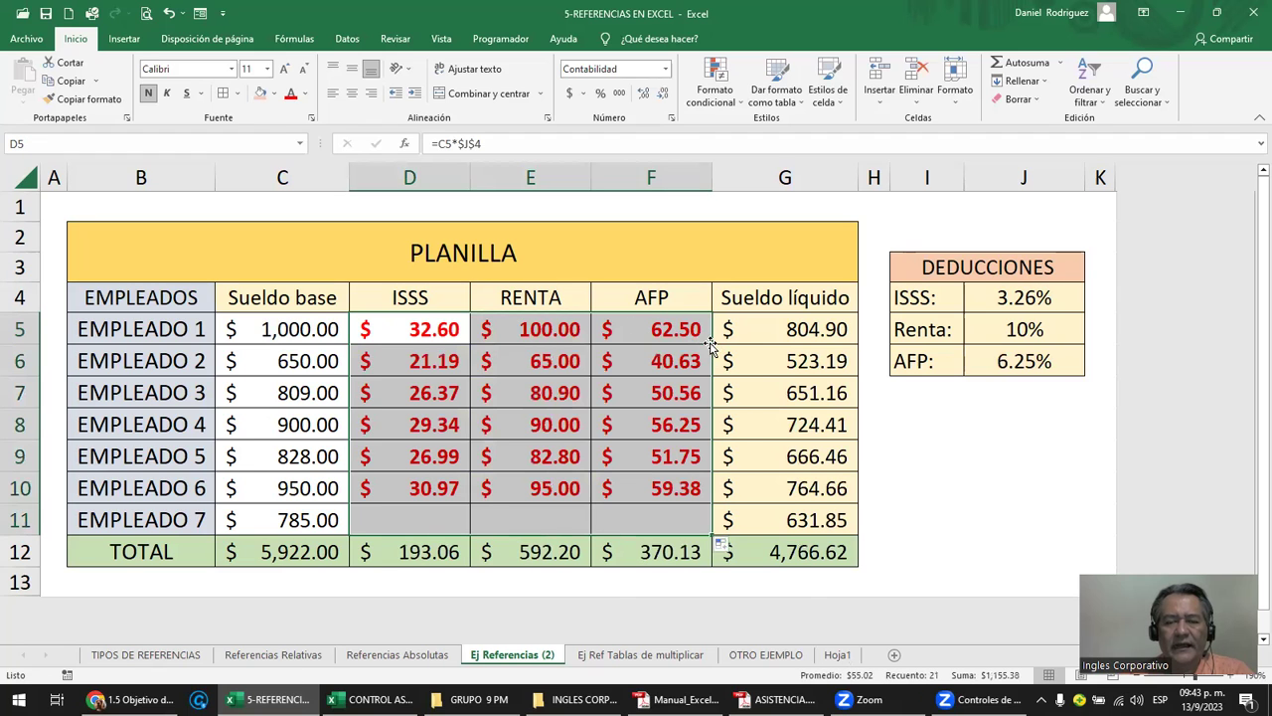
left_click(418, 362)
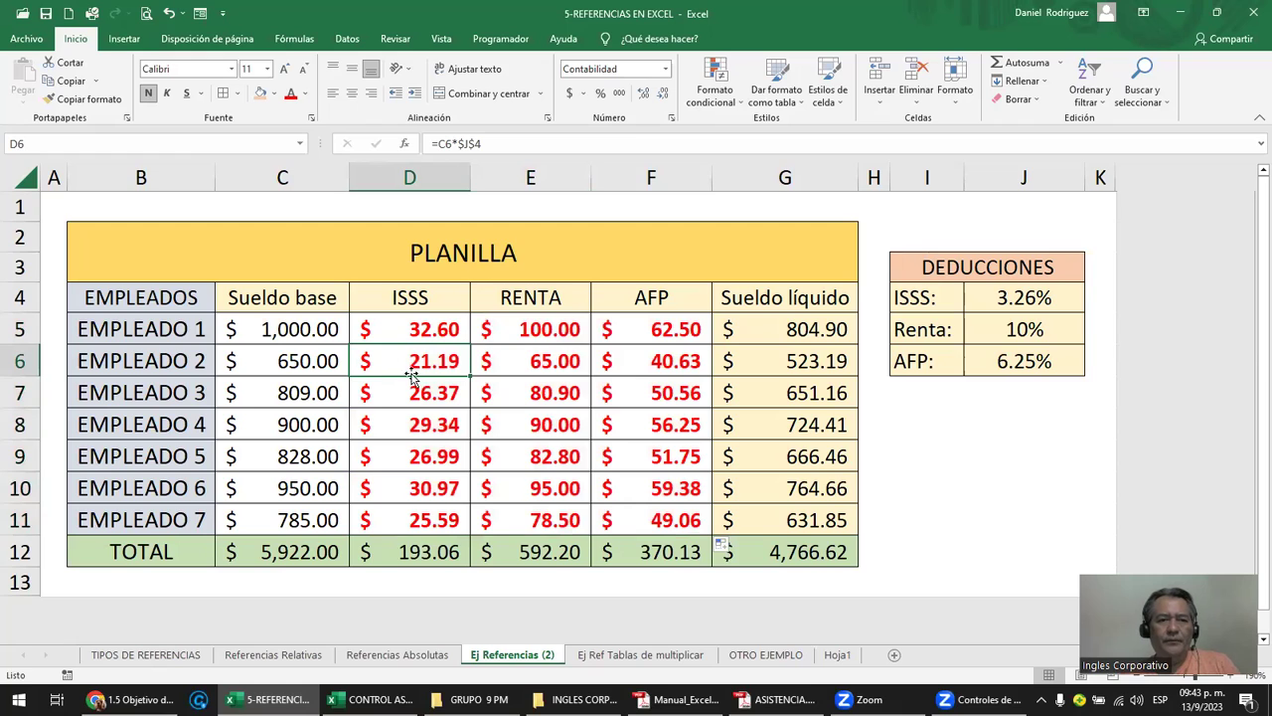
double_click(441, 360)
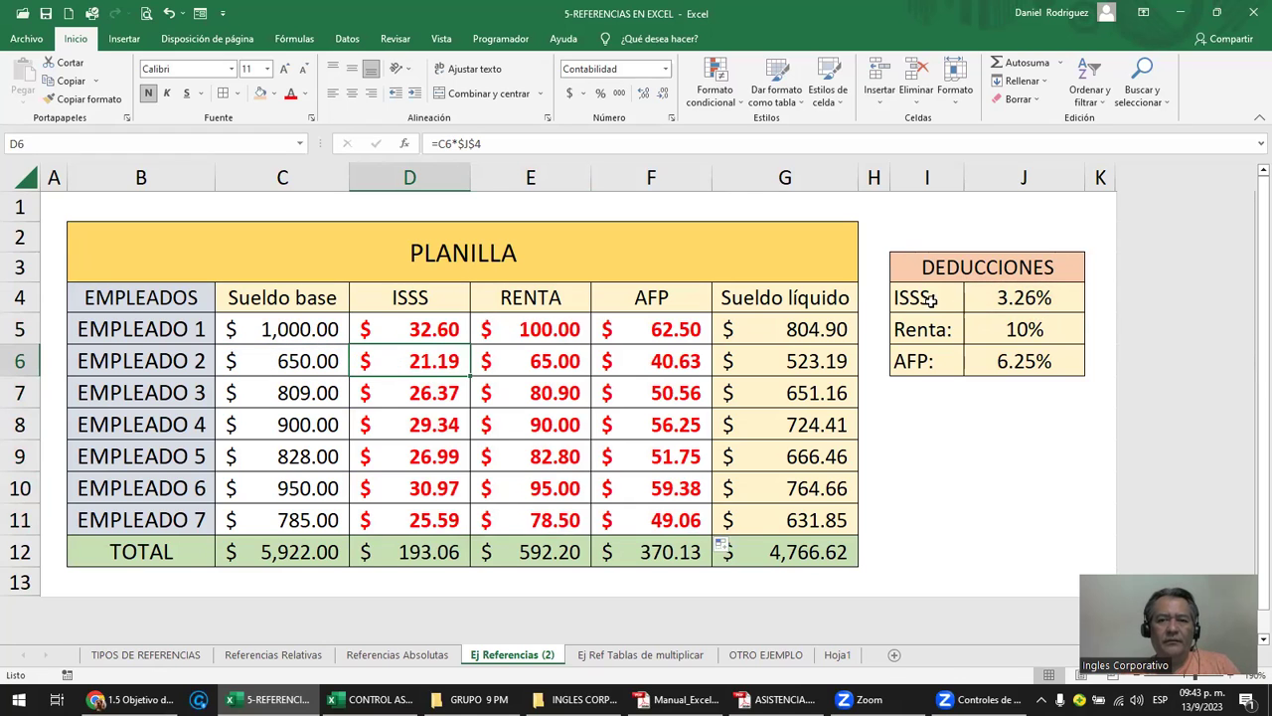
left_click_drag(931, 300, 997, 360)
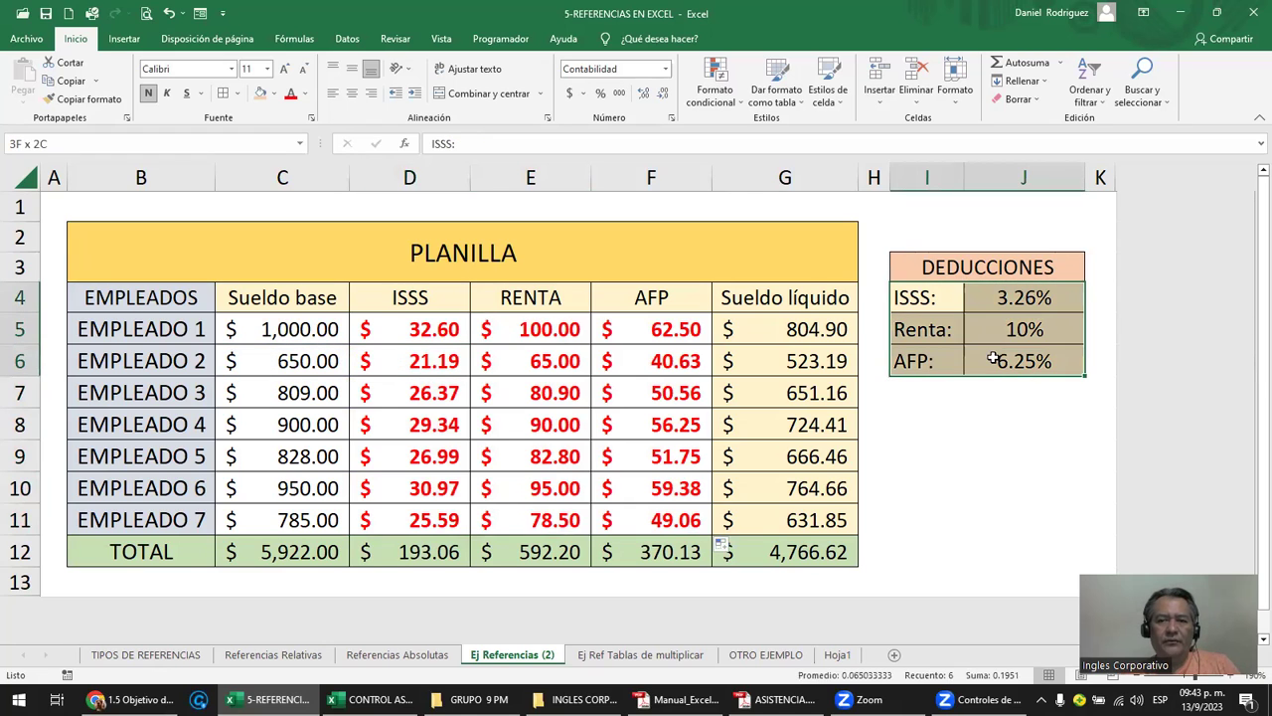
left_click(274, 92)
left_click(260, 130)
left_click(985, 479)
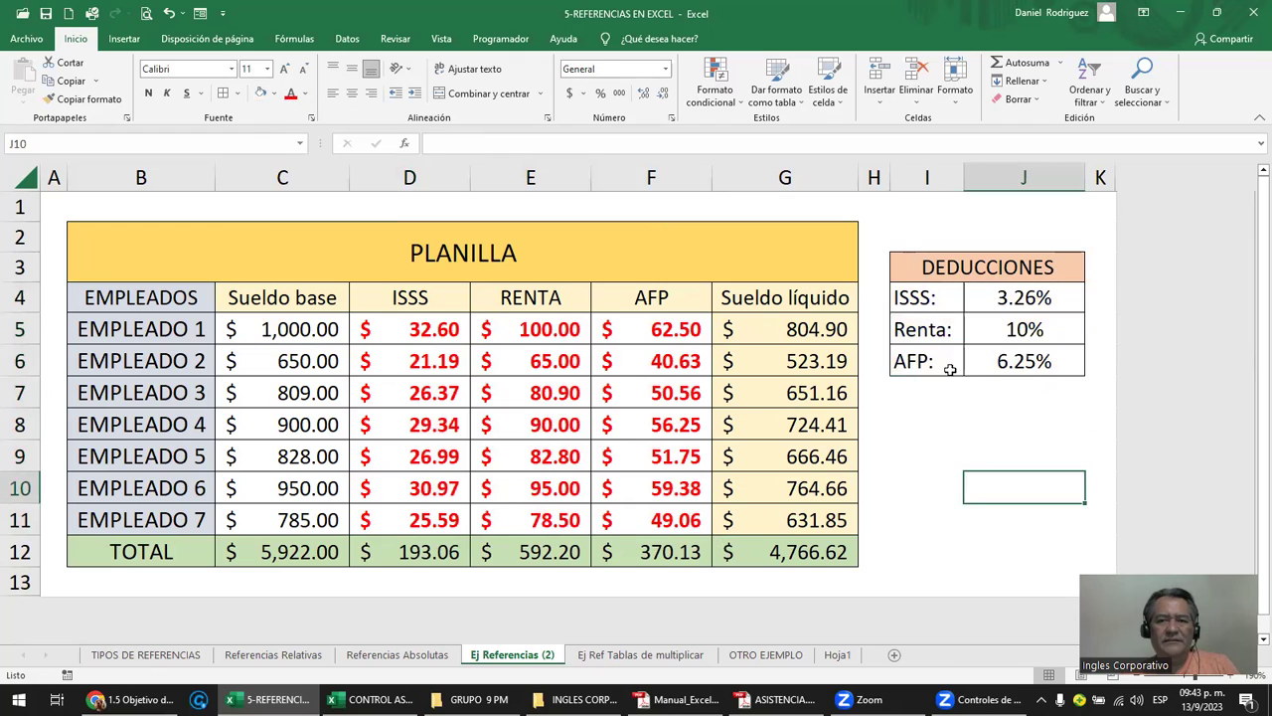
double_click(434, 328)
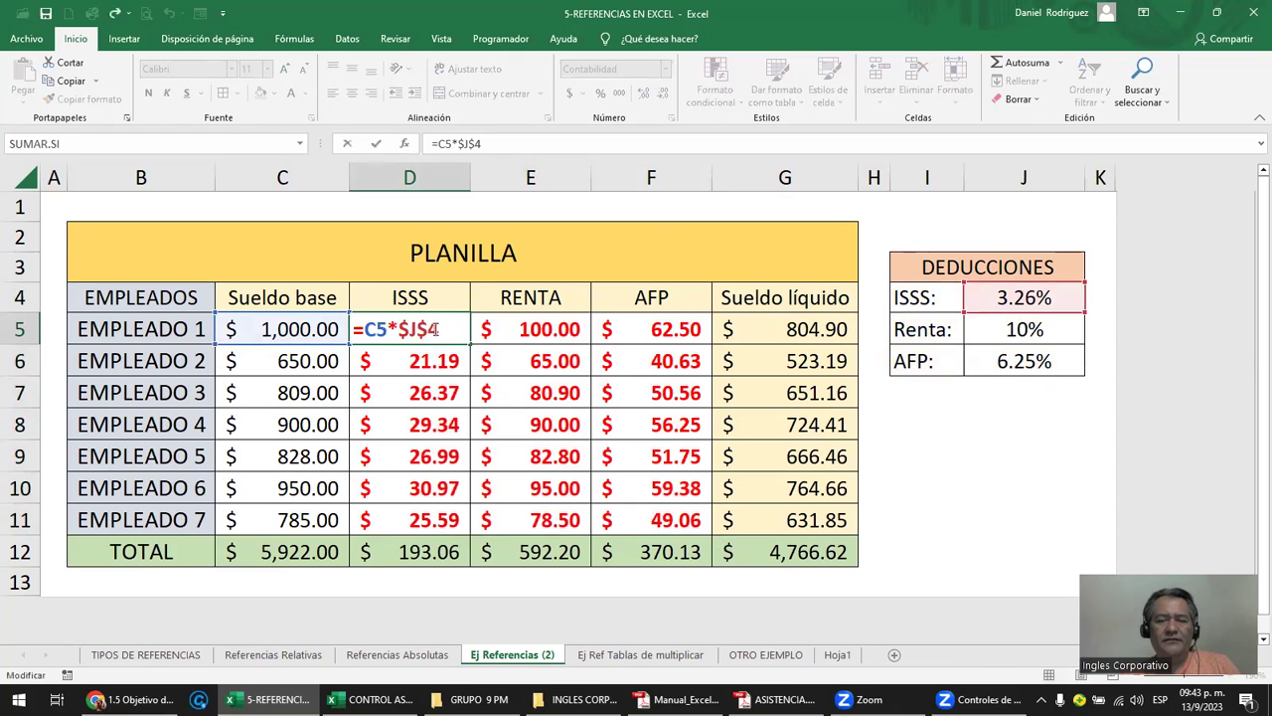
key("Escape")
left_click(430, 354)
double_click(431, 354)
key("Escape")
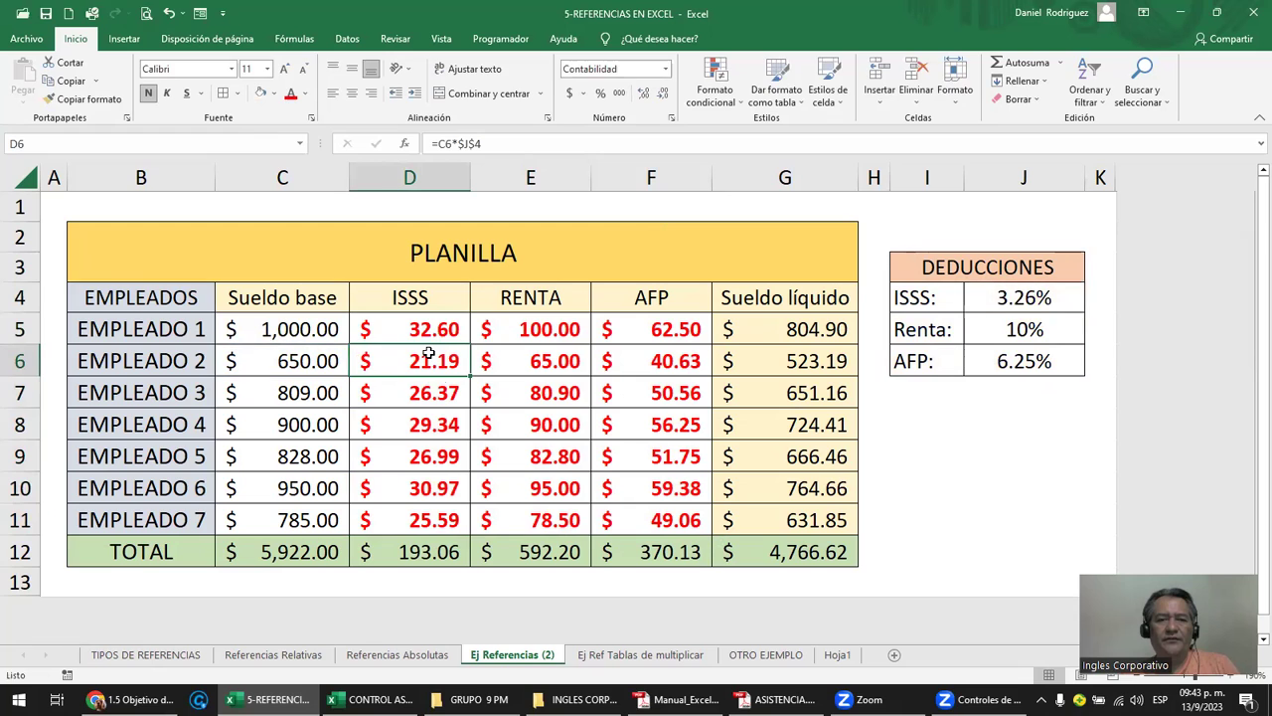
double_click(440, 393)
key("Escape")
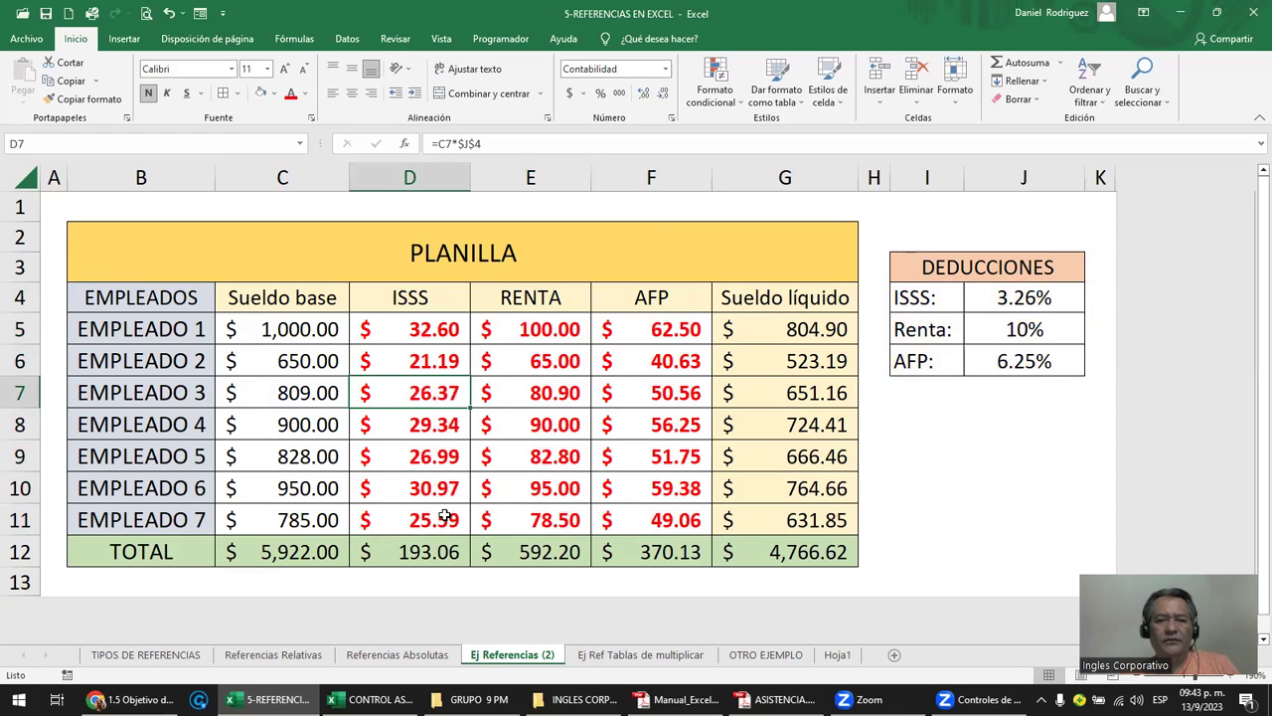
double_click(446, 519)
key("Escape")
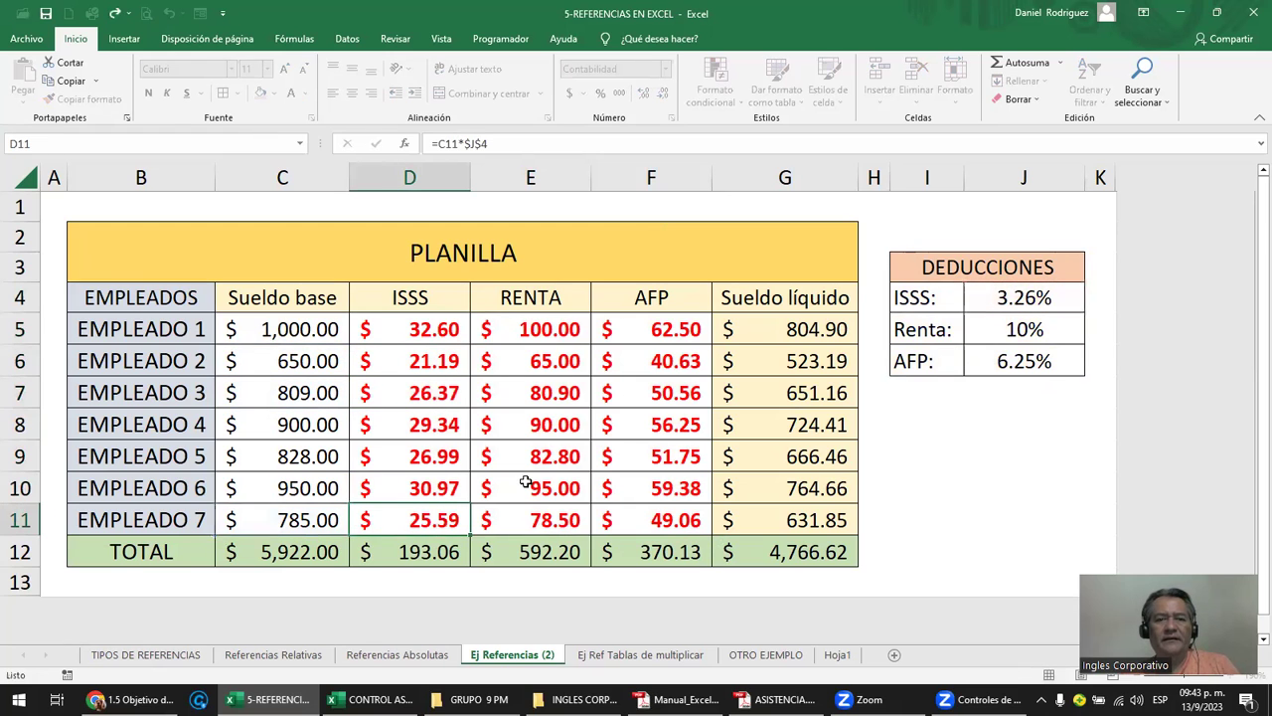
double_click(553, 329)
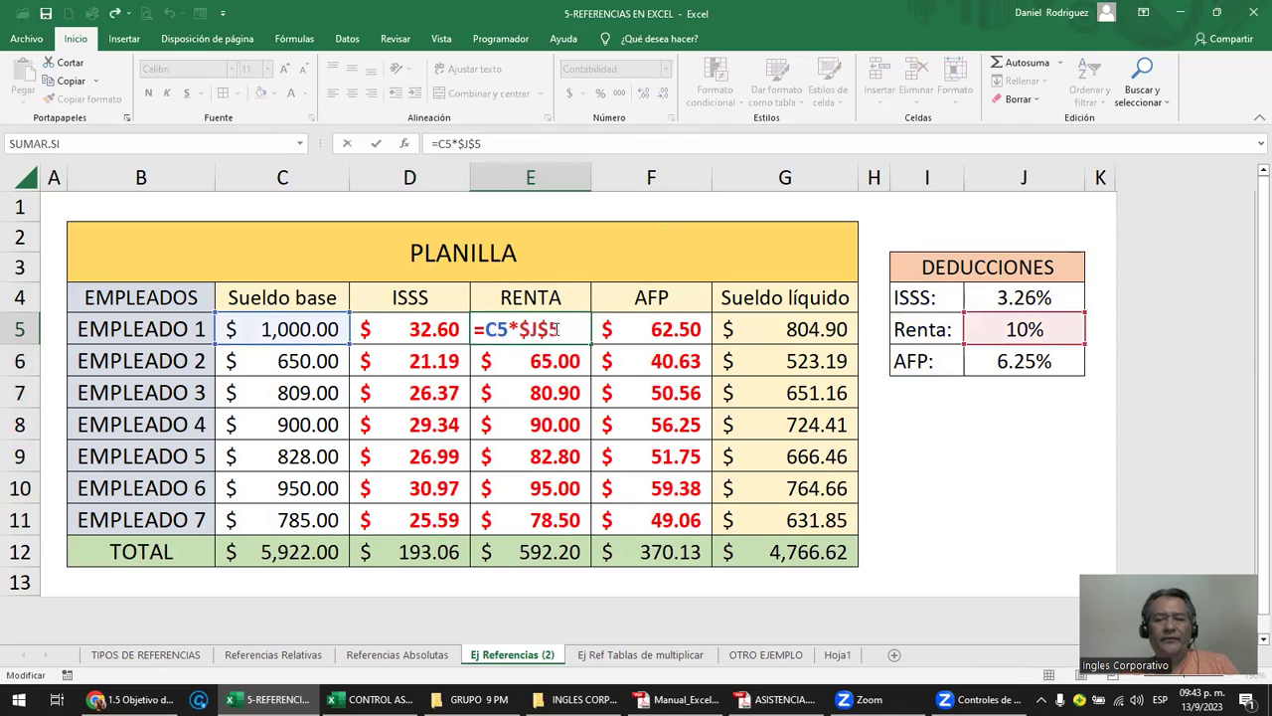
key("Escape")
double_click(552, 394)
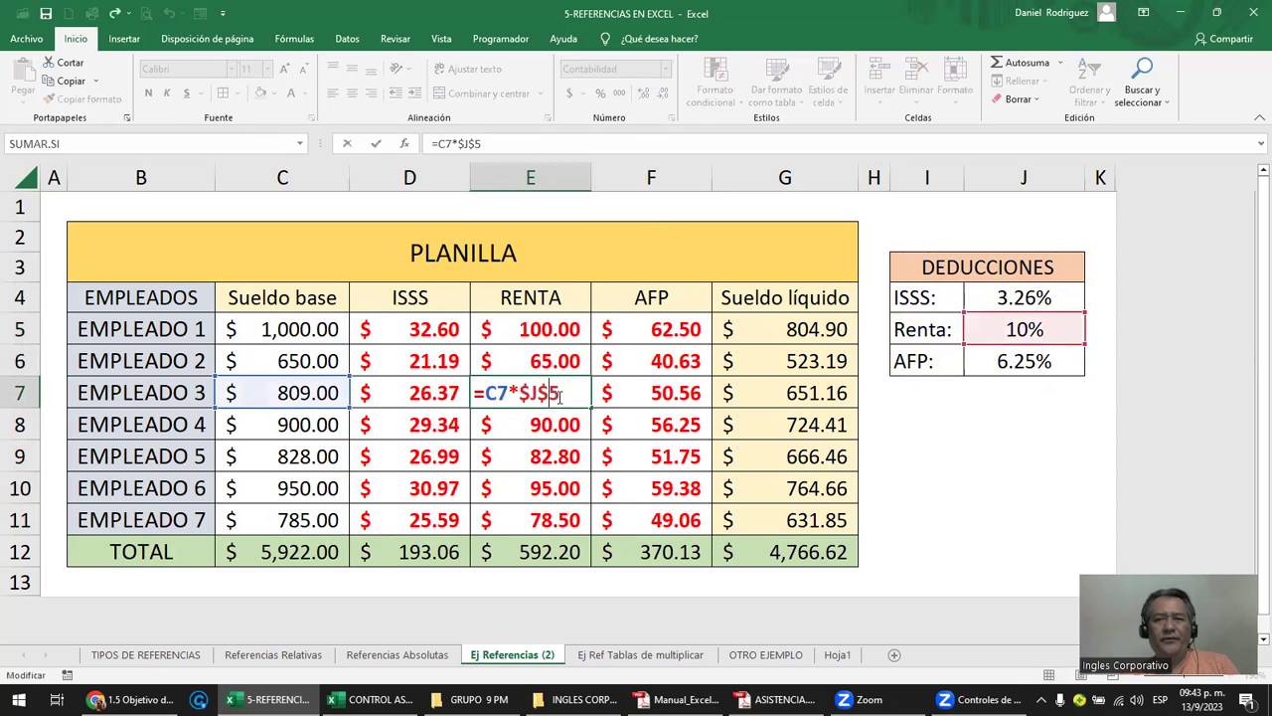
key("Escape")
double_click(560, 486)
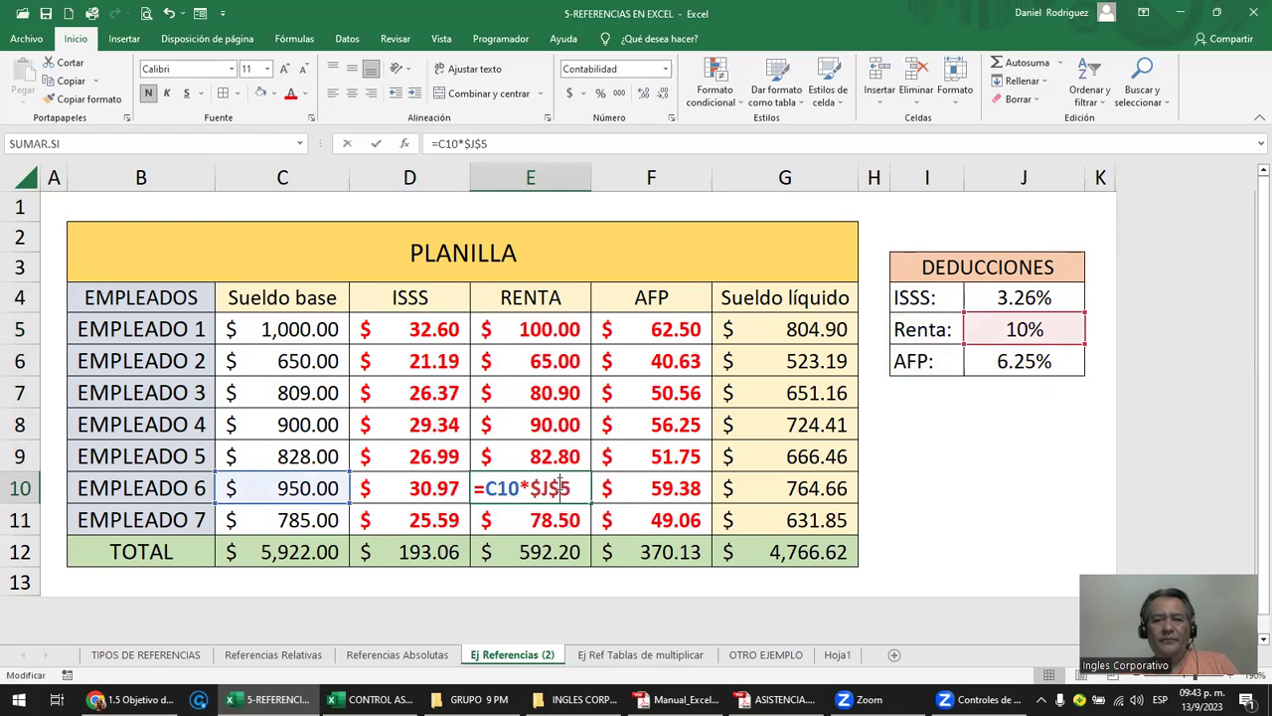
key("Escape")
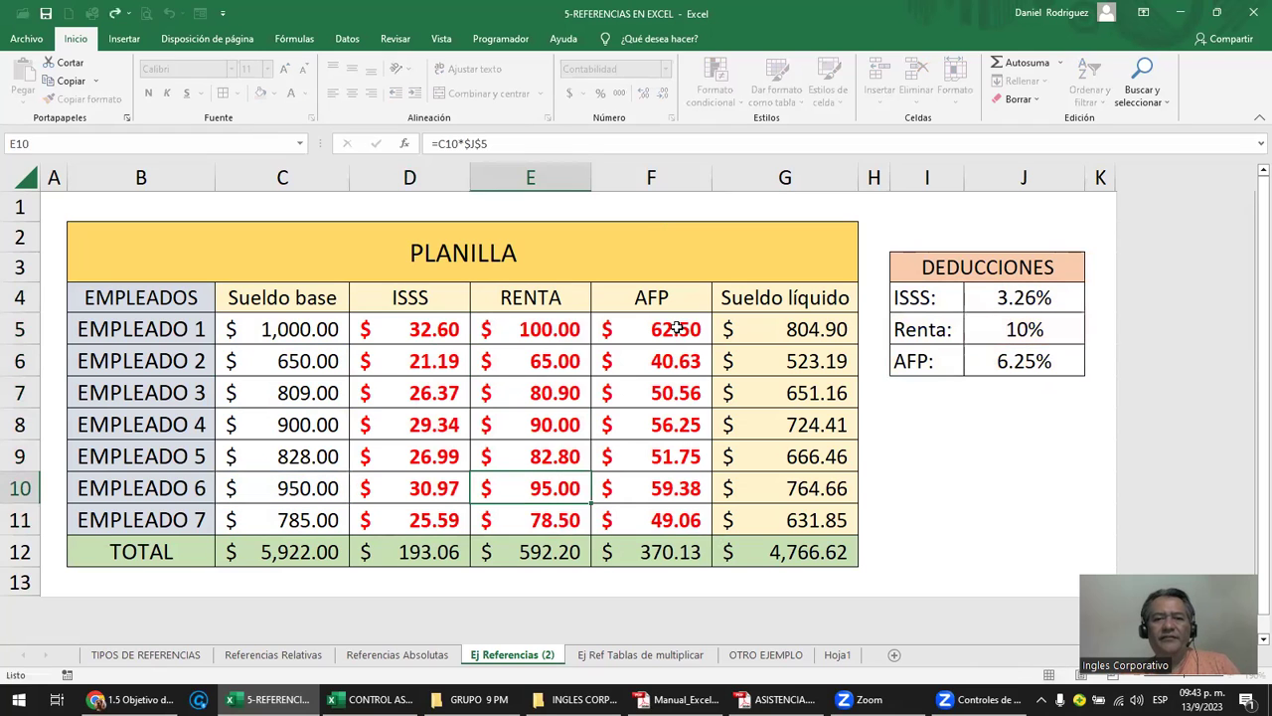
double_click(676, 329)
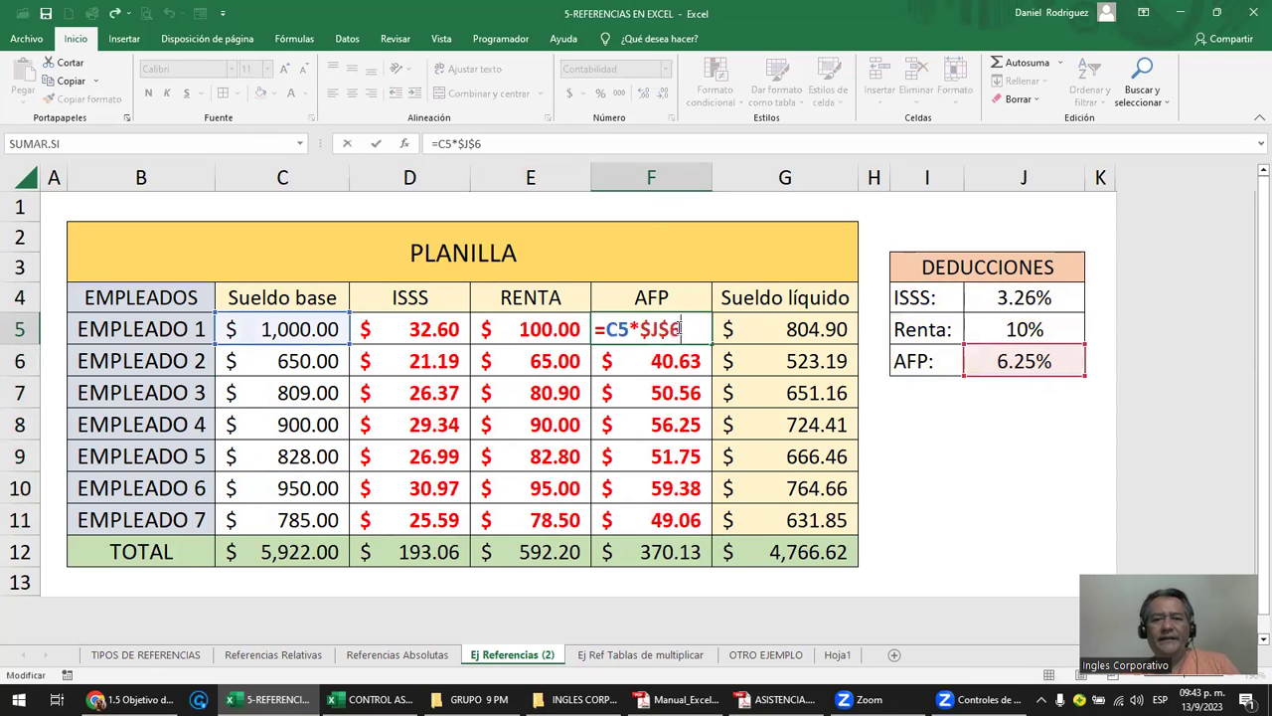
key("Escape")
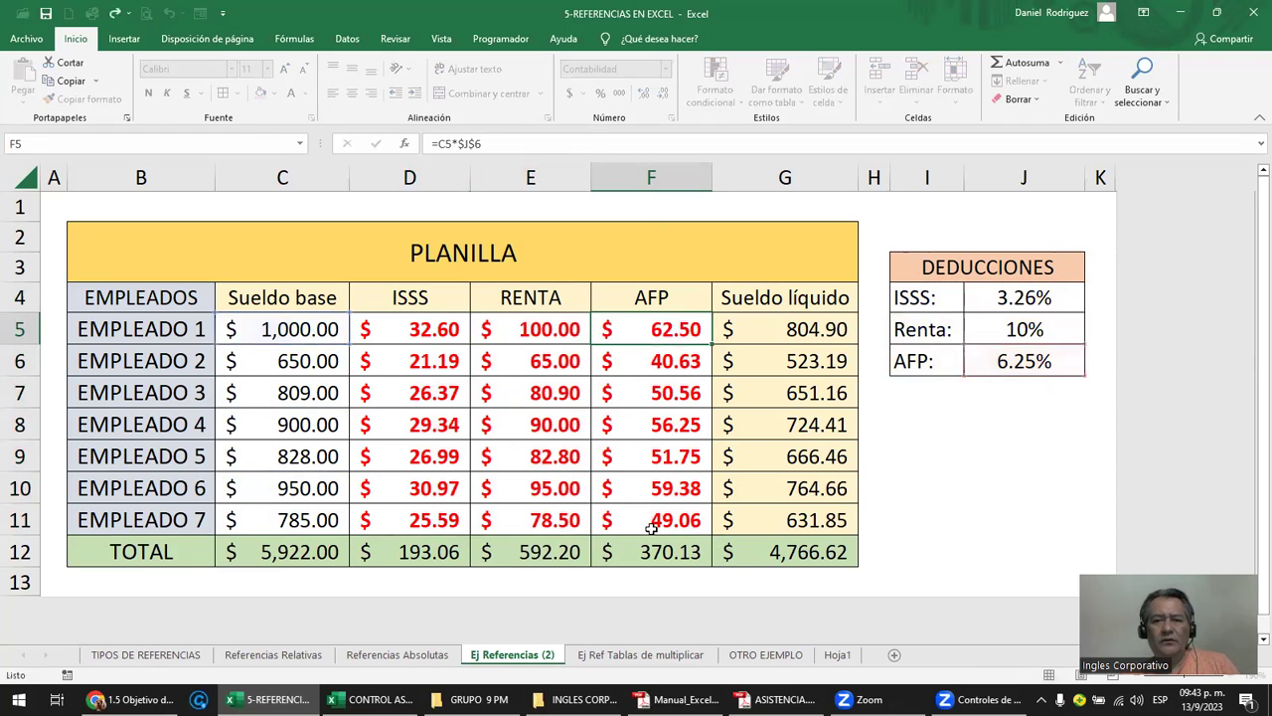
double_click(651, 520)
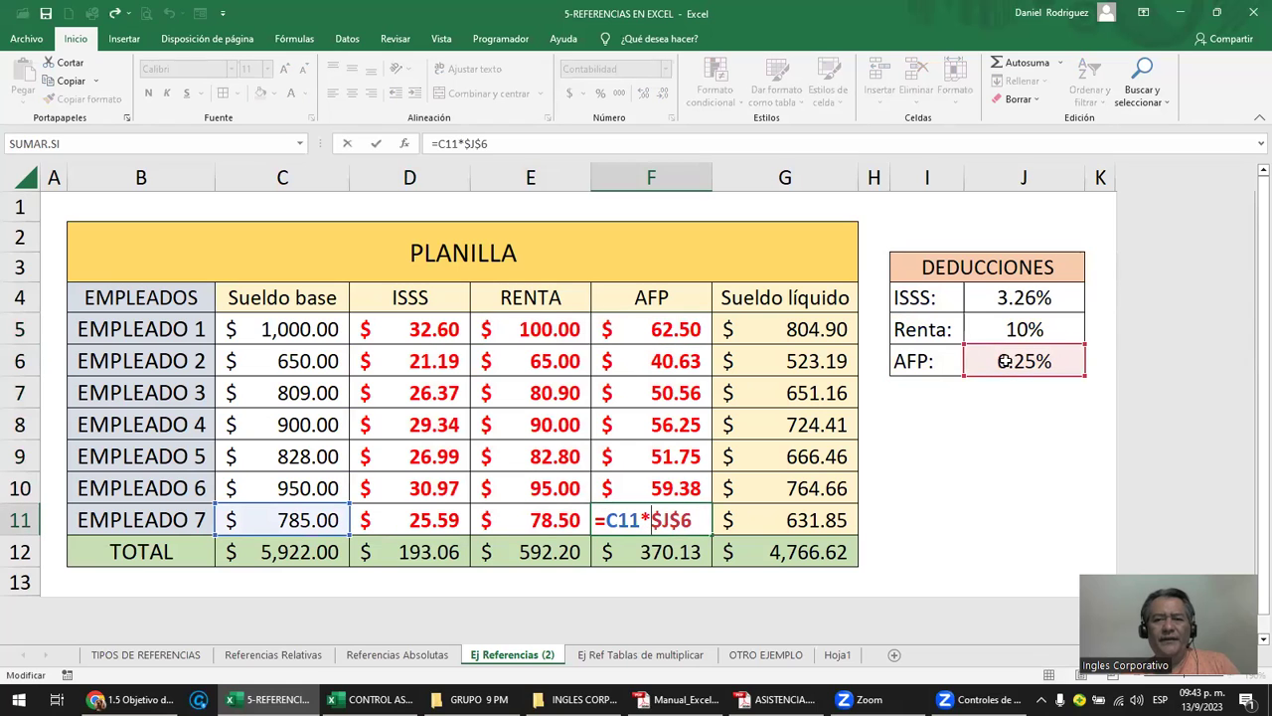
key("Escape")
left_click_drag(810, 329, 812, 551)
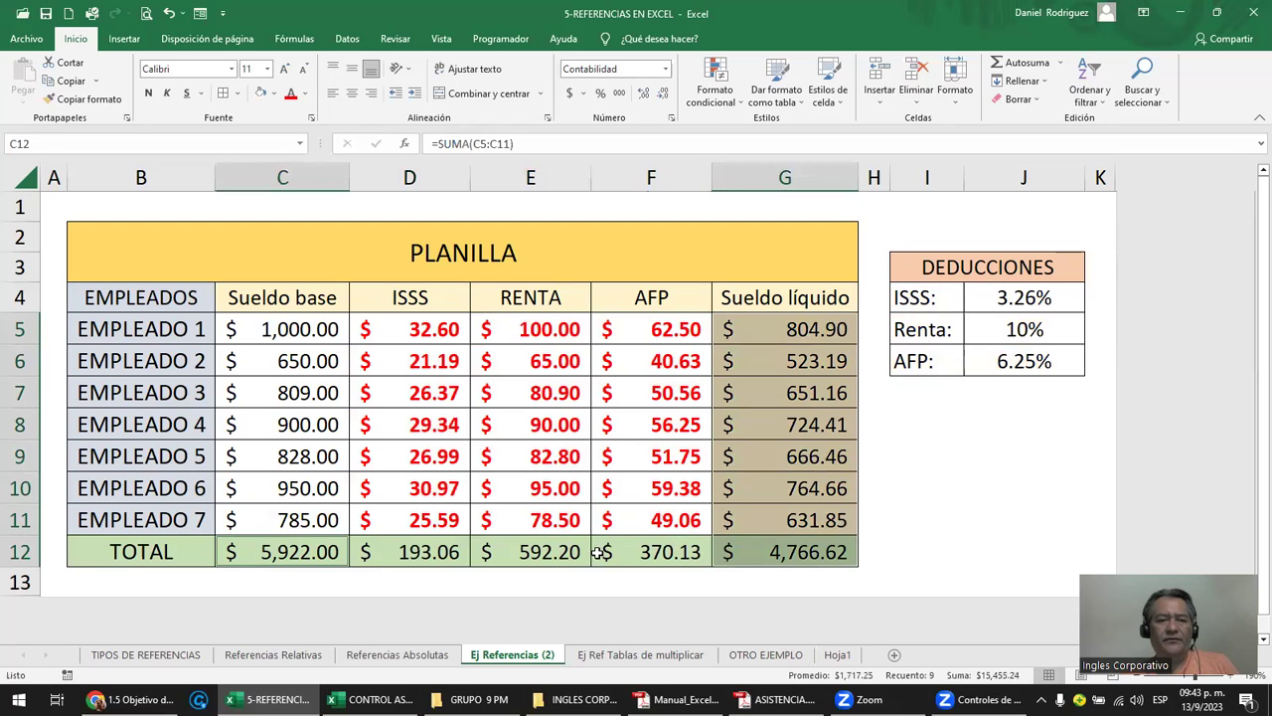
left_click_drag(250, 553, 784, 550)
mouse_move(387, 329)
left_mouse_down()
mouse_move(628, 452)
mouse_move(656, 508)
left_mouse_up()
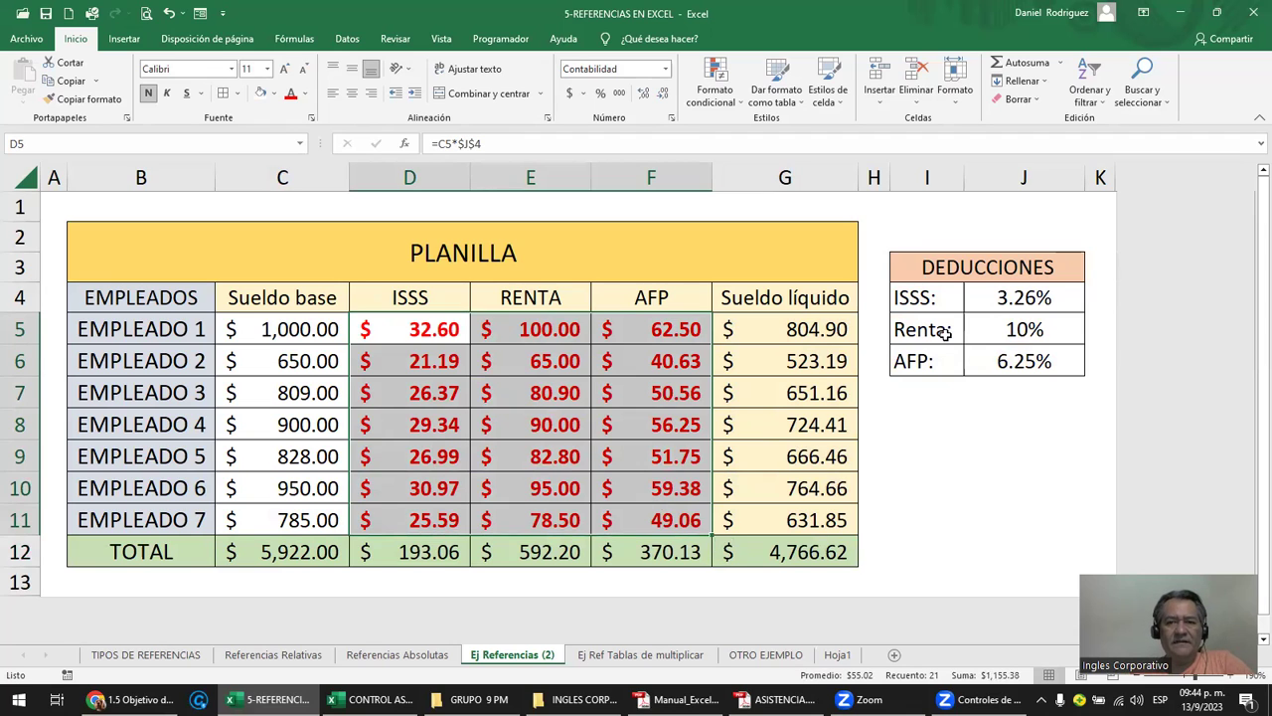
left_click(966, 433)
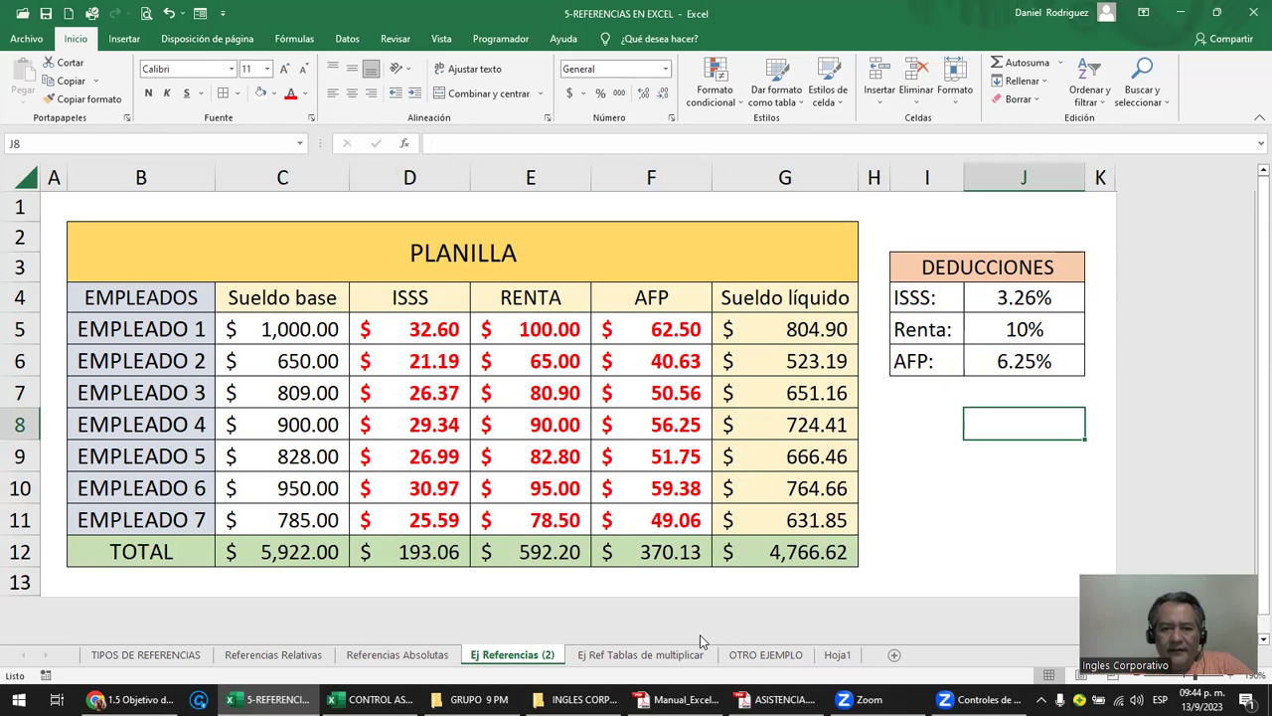
On the Ej Ref Tablas de multiplicar sheet, enlarge the 1*2 label in A1.
left_click(666, 655)
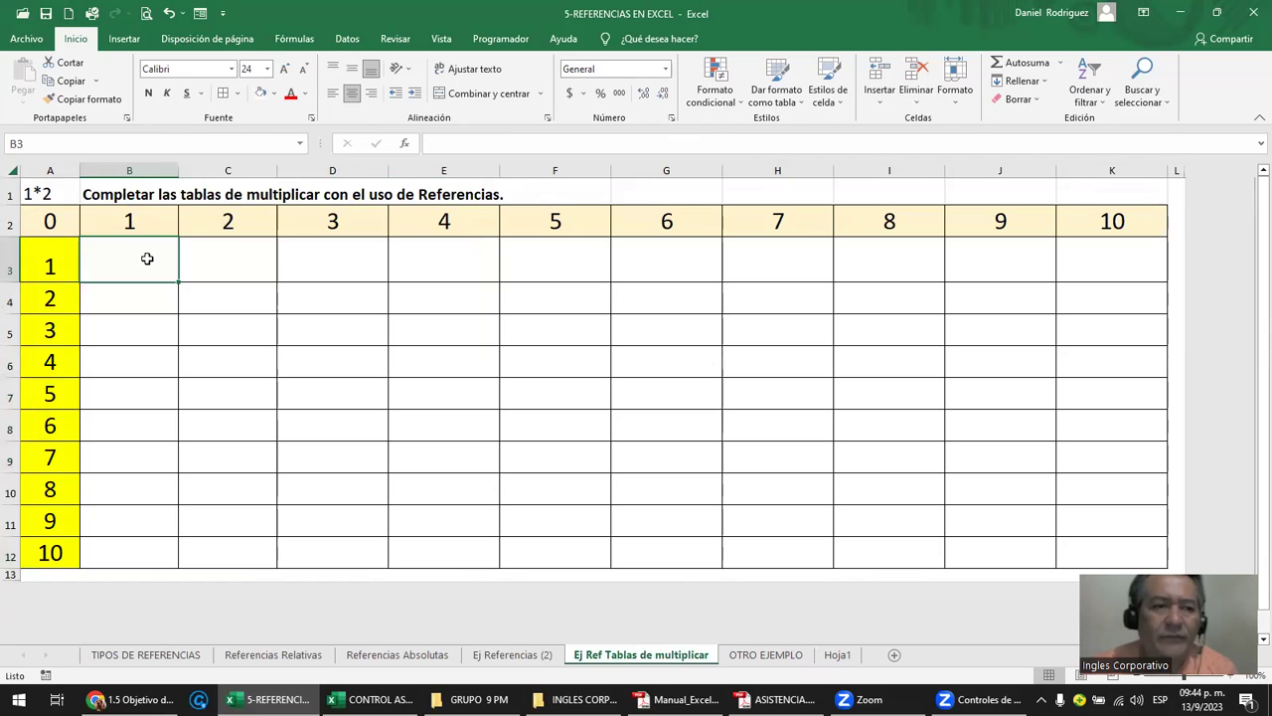
left_click(44, 196)
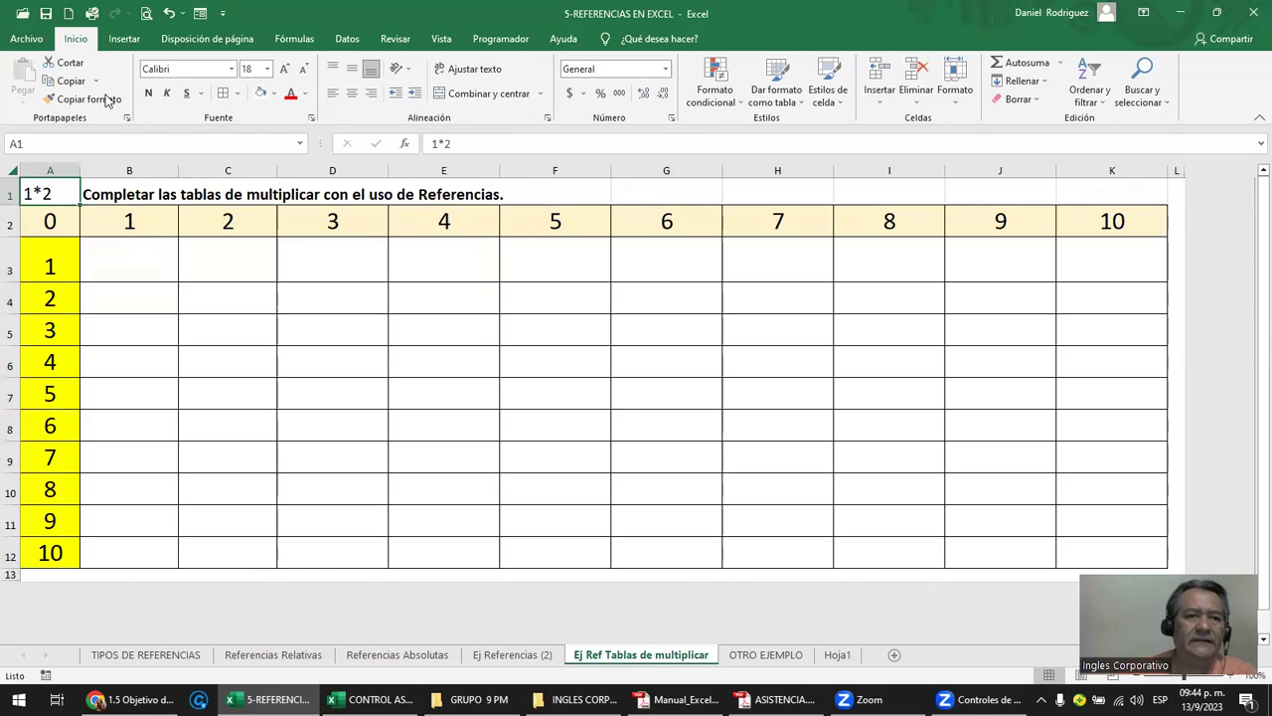
left_click(284, 68)
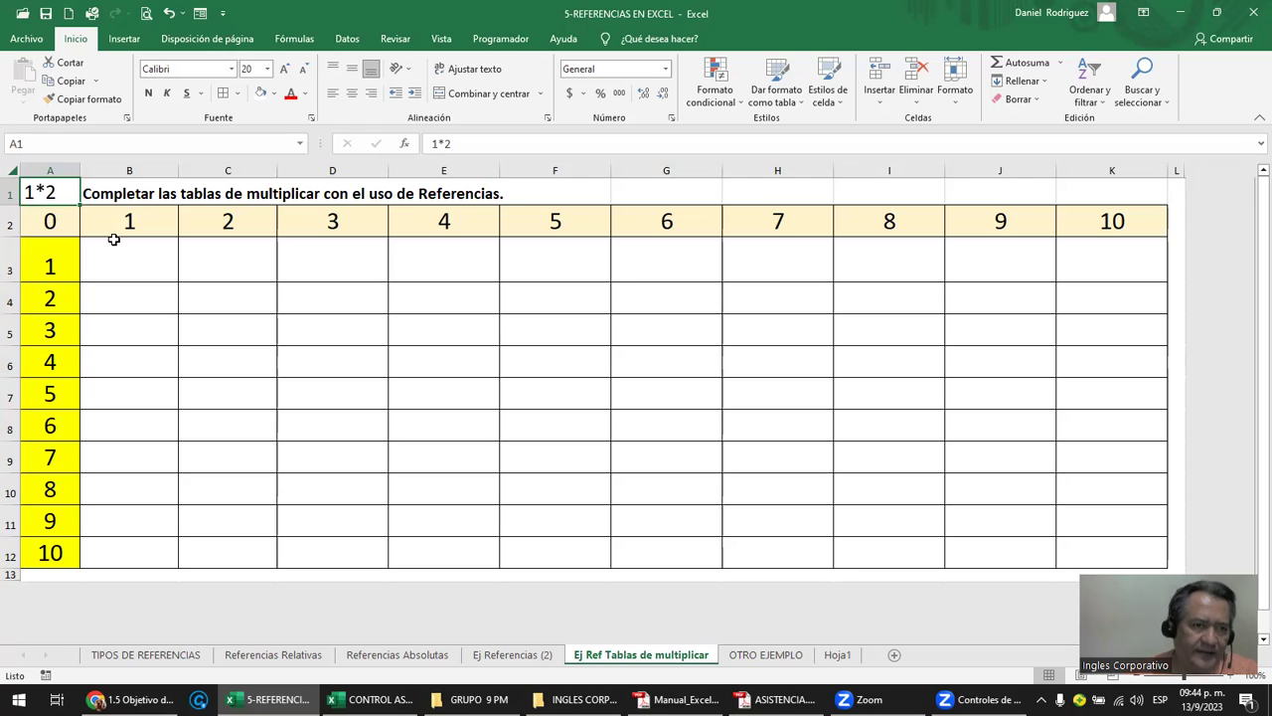
Clear the 0 from A2 and apply yellow fill to the column A factors.
left_click(45, 169)
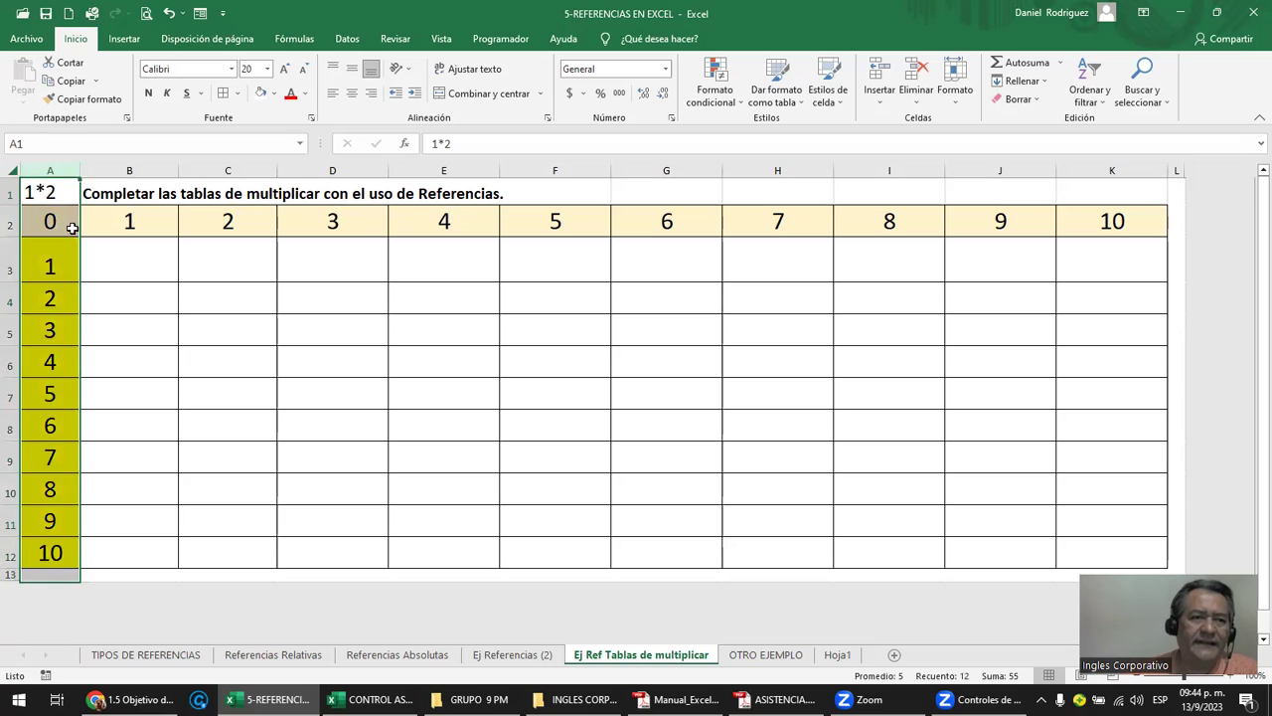
left_click(58, 225)
key("Delete")
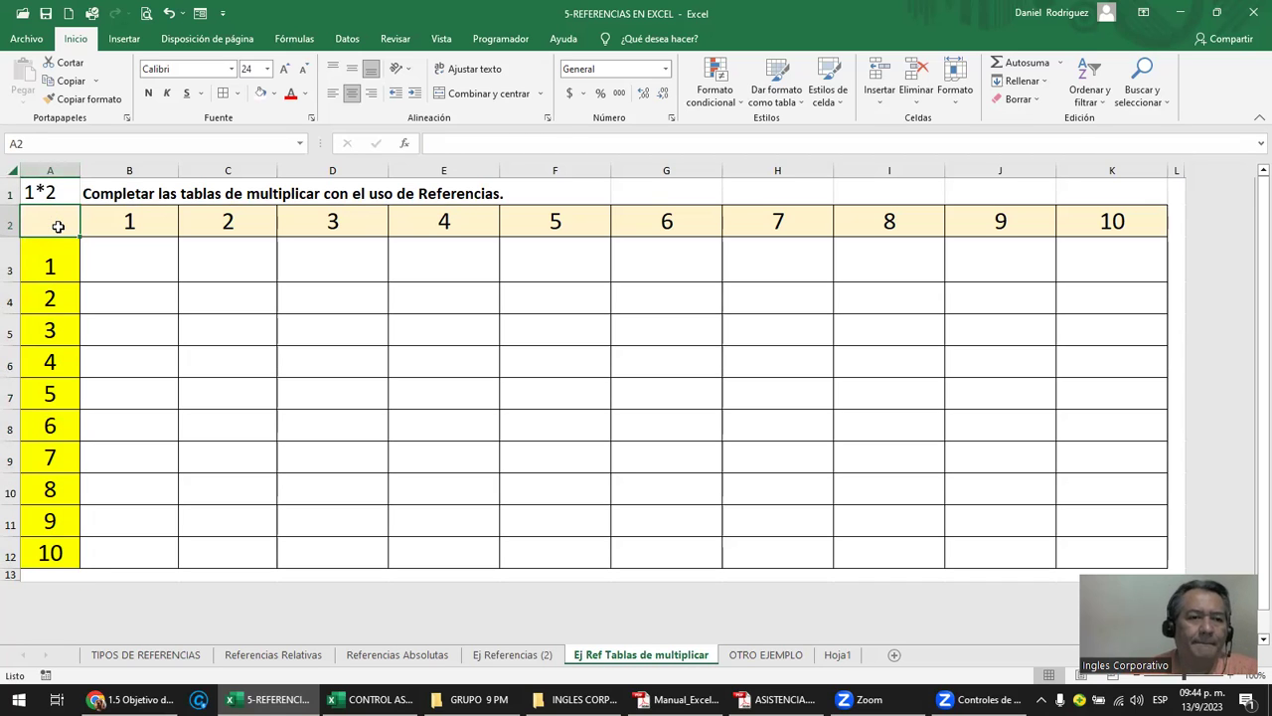
left_click_drag(50, 265, 49, 552)
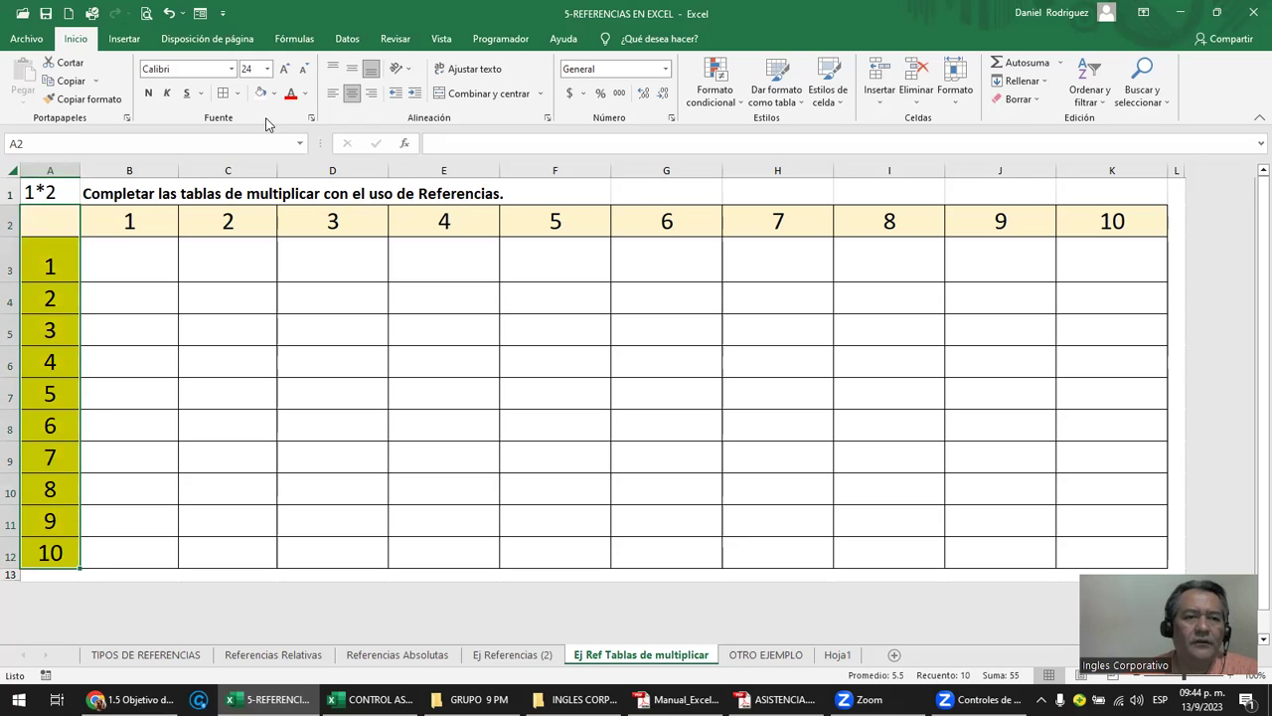
left_click(273, 94)
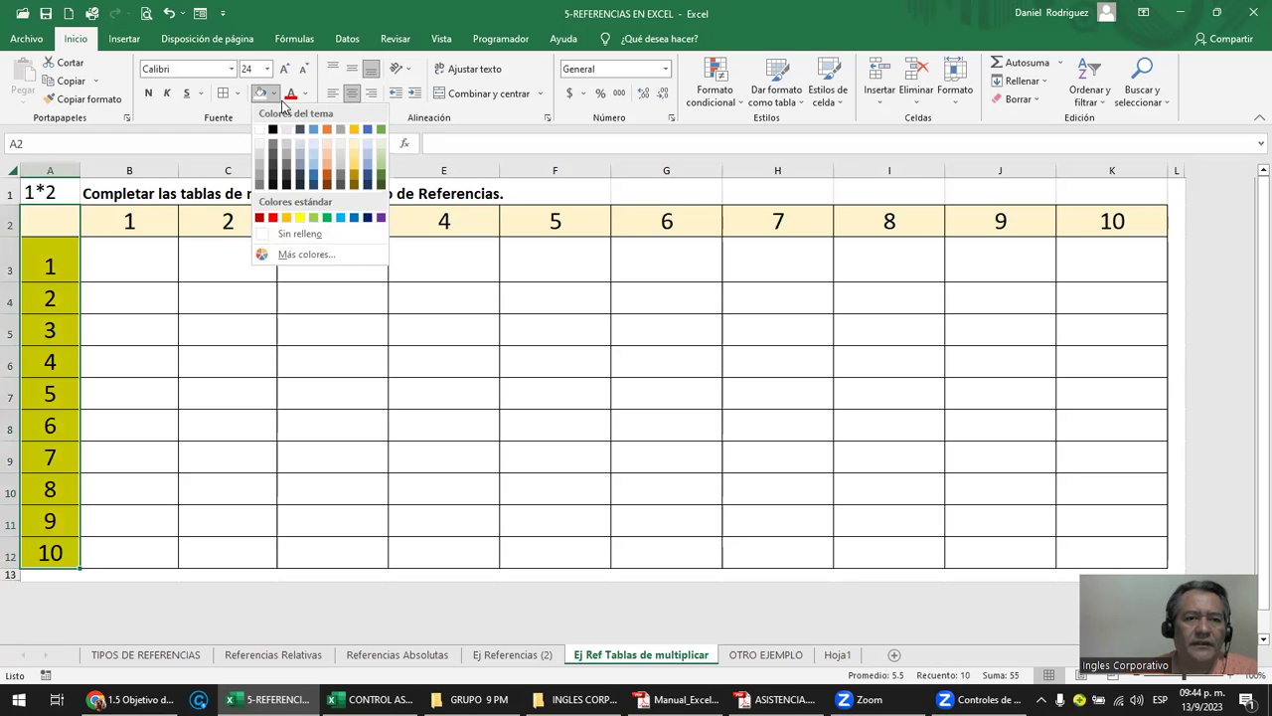
left_click(299, 217)
Review column A and header row 2, ending on cell B3 for the first product.
left_click(120, 261)
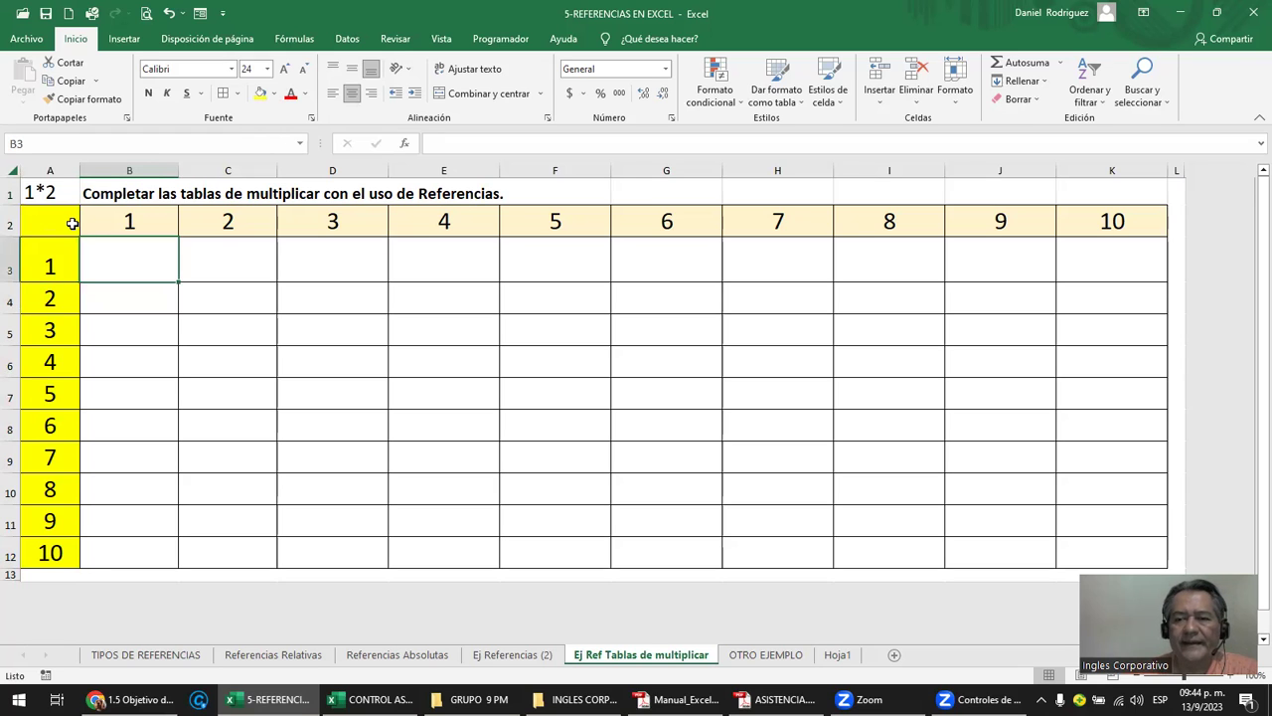
left_click(50, 169)
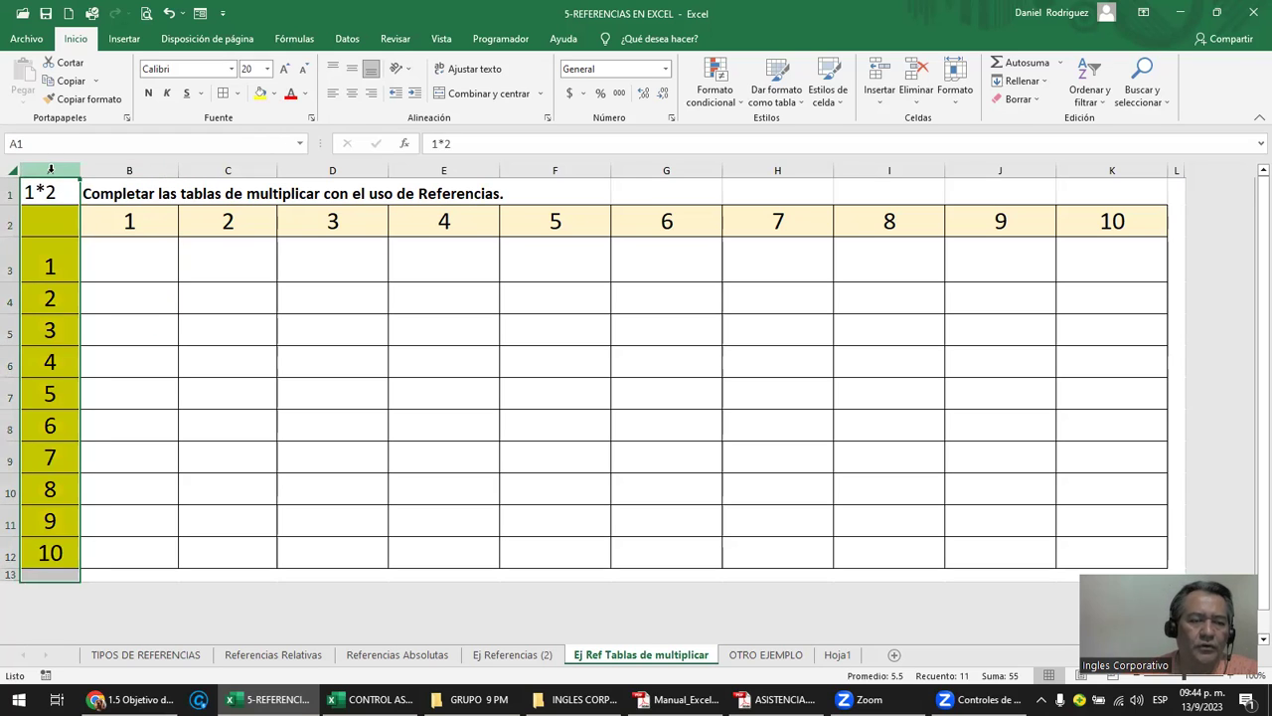
left_click(127, 220)
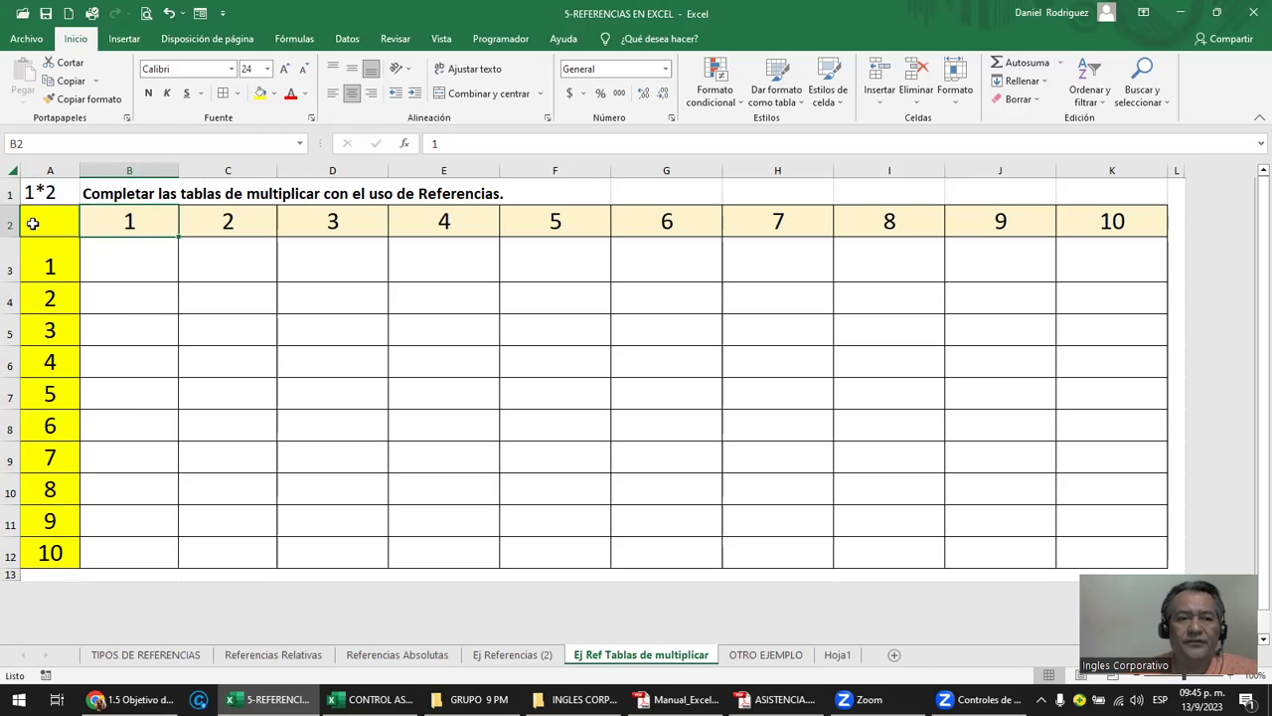
left_click(47, 170)
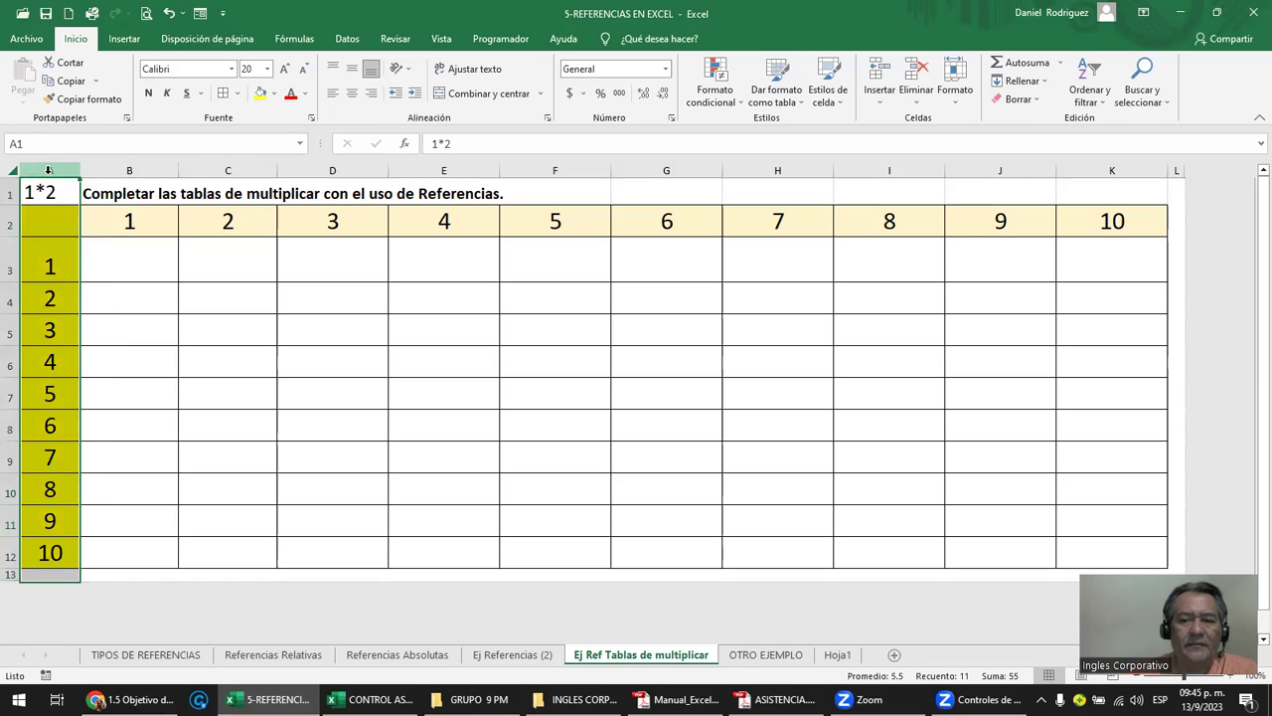
left_click(12, 223)
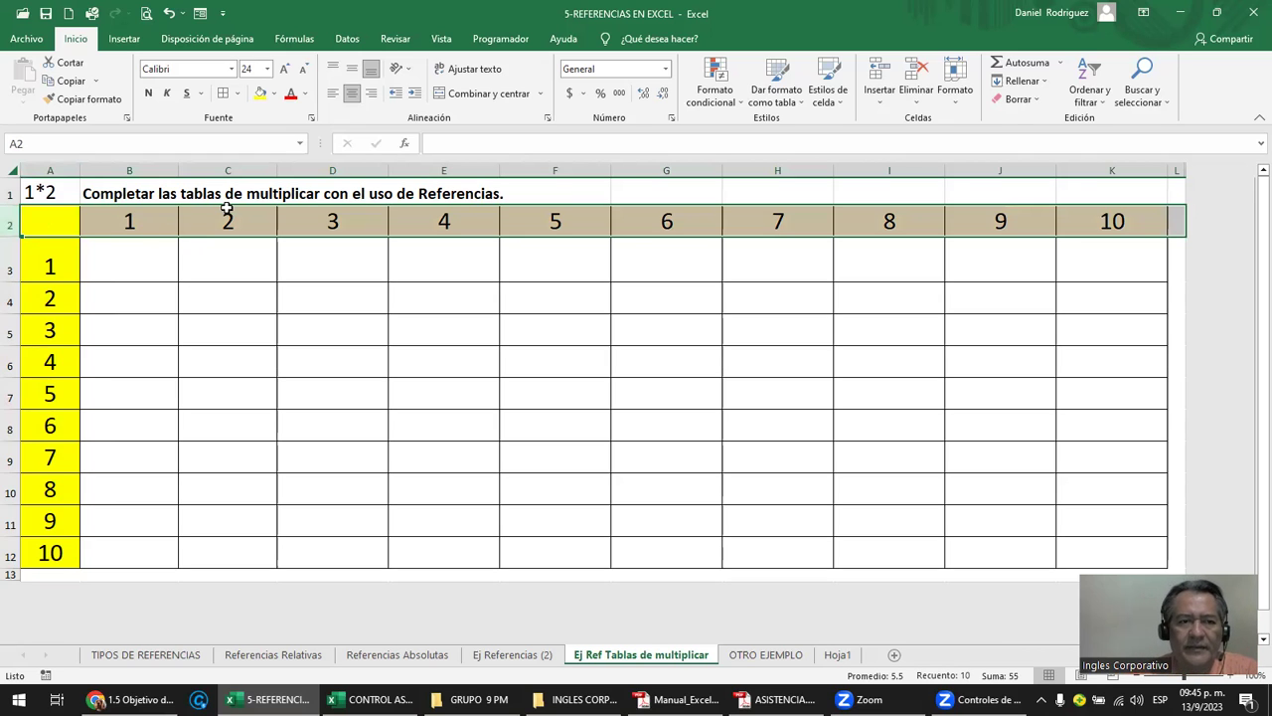
left_click(31, 192)
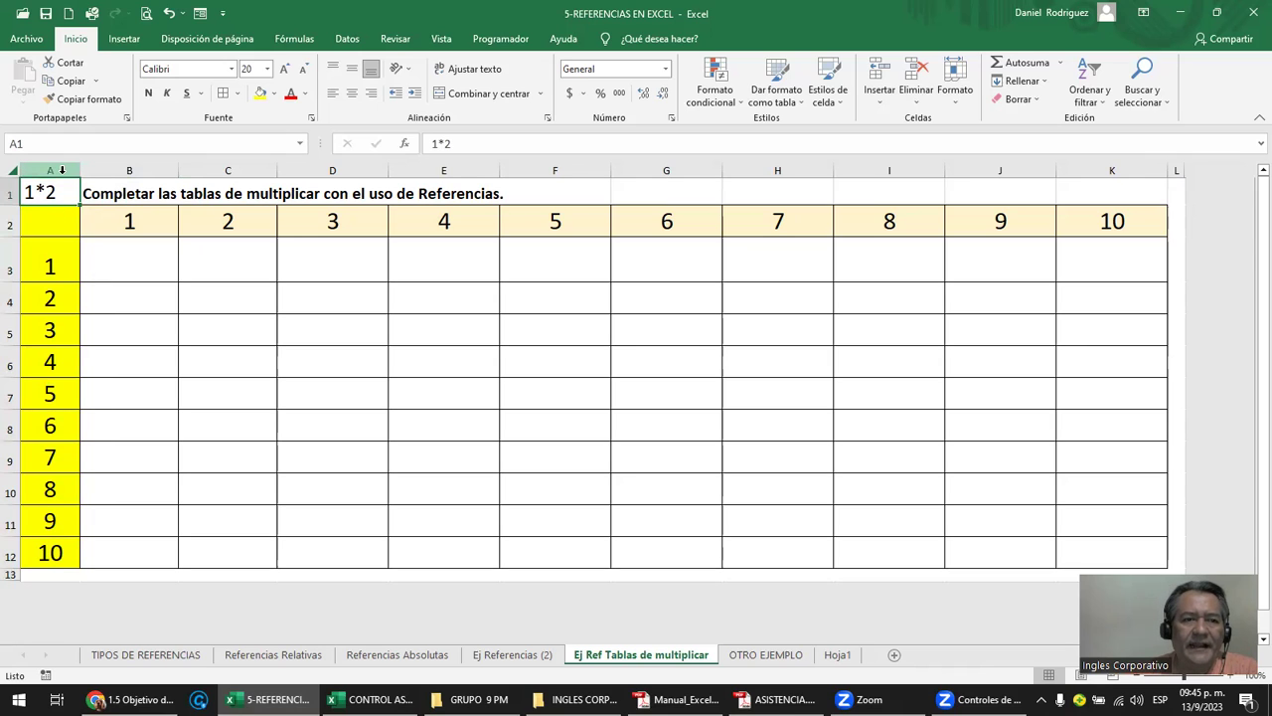
left_click(60, 171)
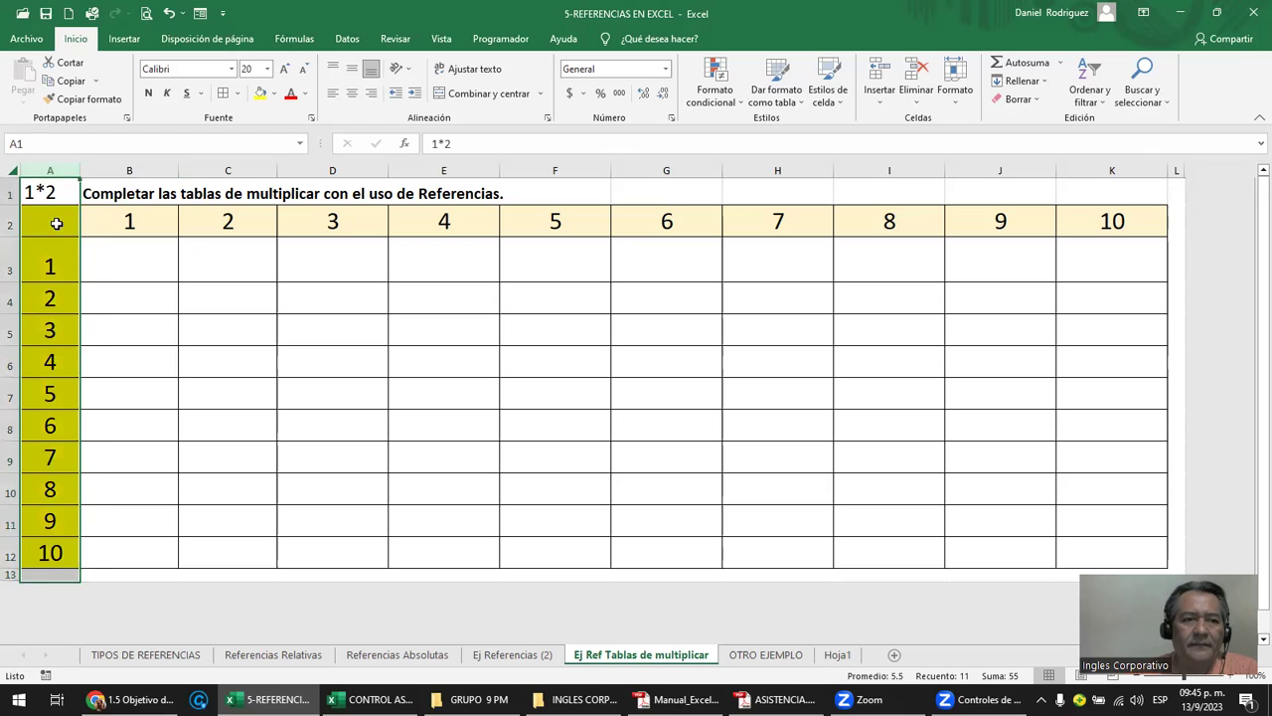
left_click(51, 257)
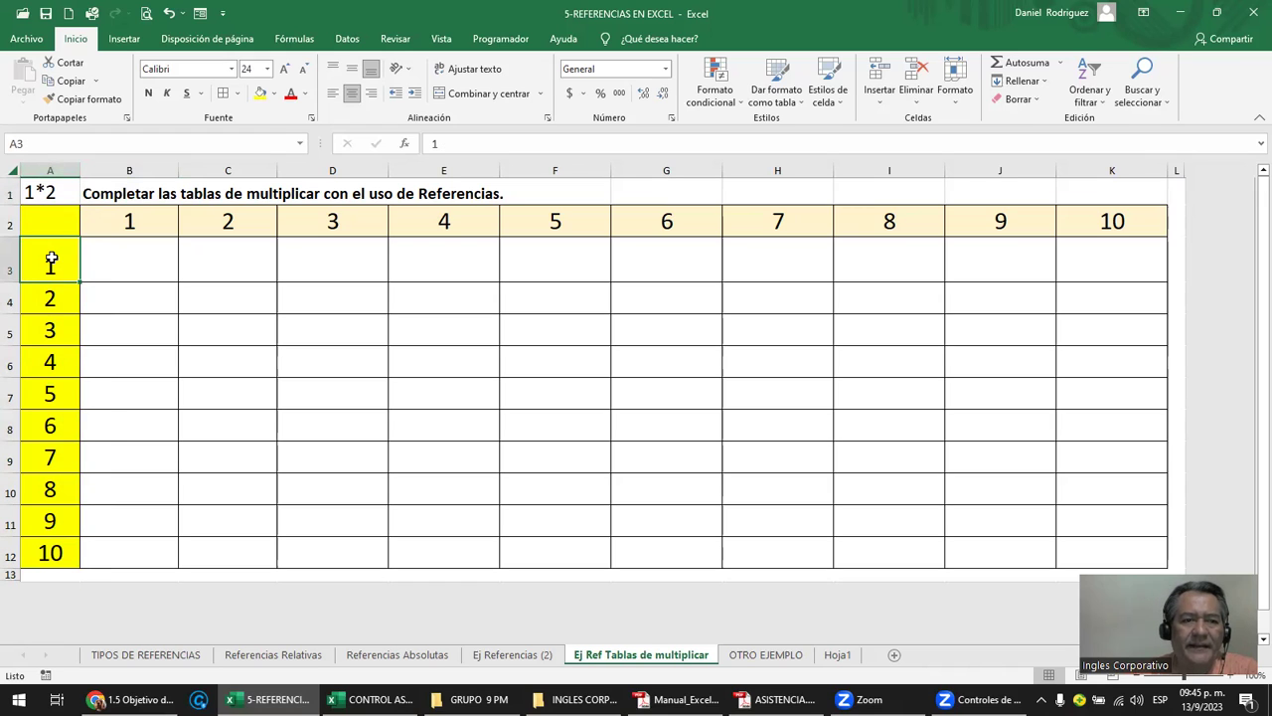
left_click(105, 256)
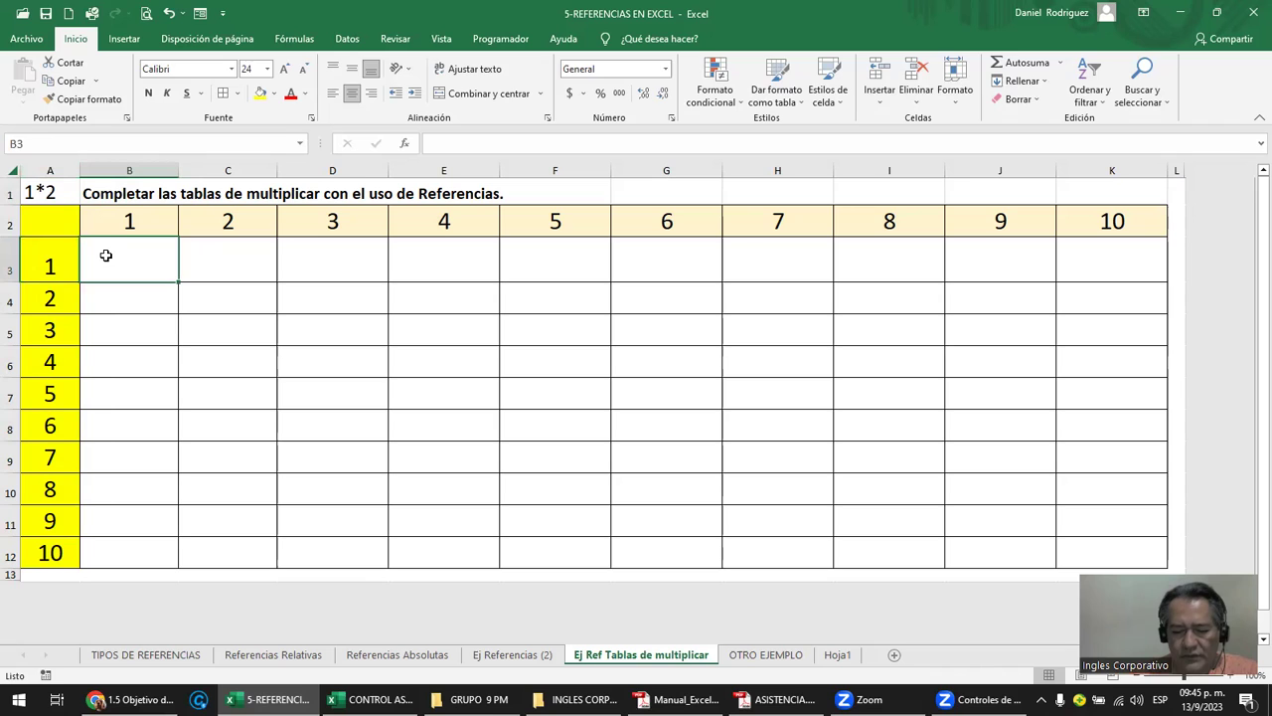
Enter =A3*B2 in B3 so the first product shows 1, then review its factors.
type("=")
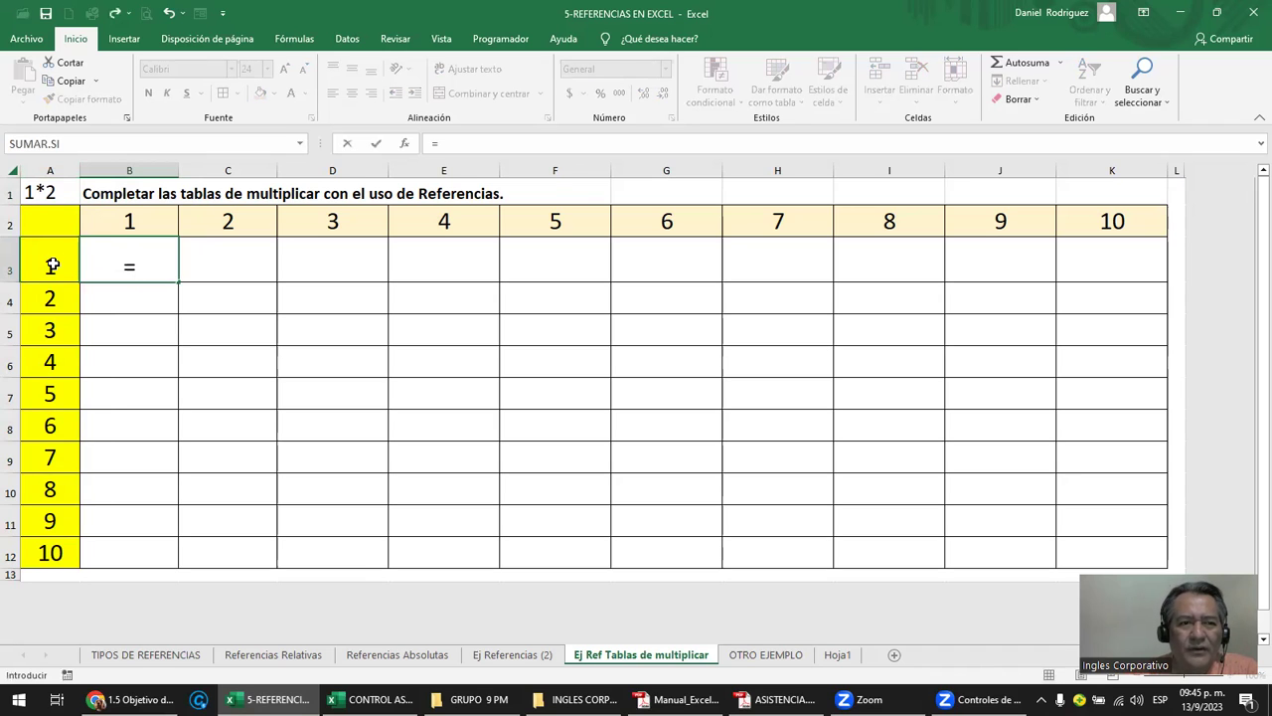
left_click(52, 265)
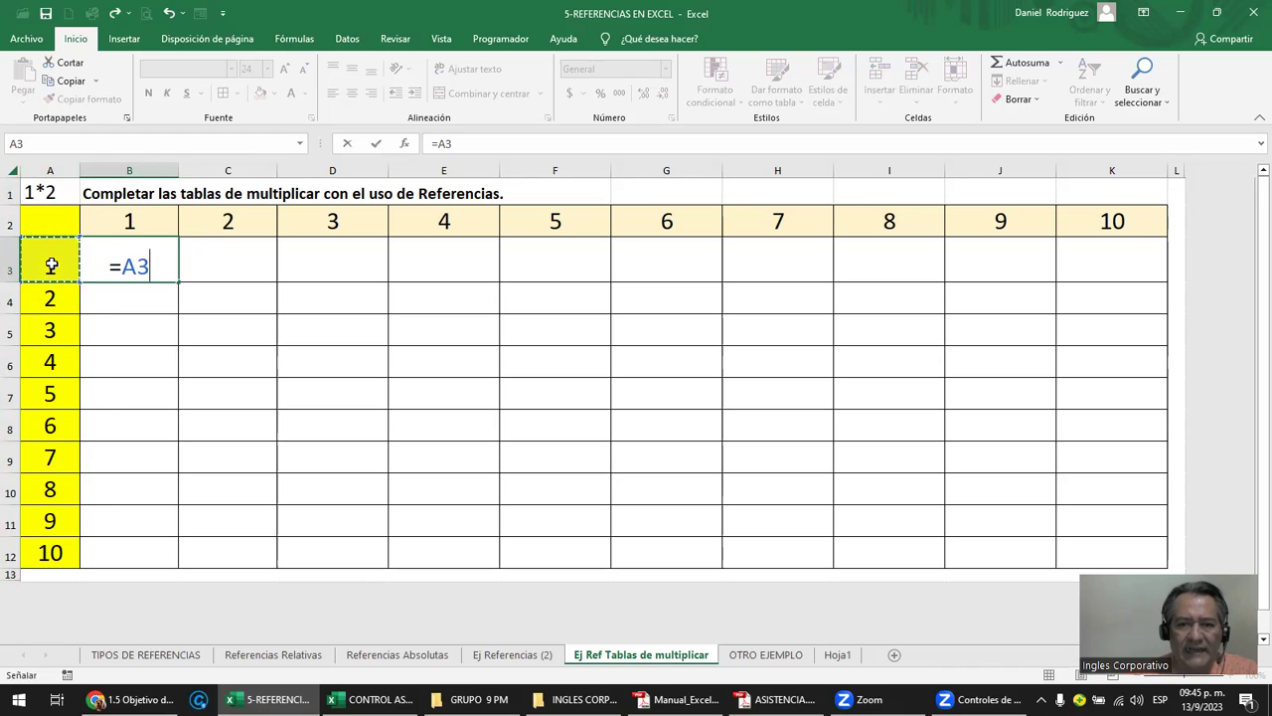
type("*")
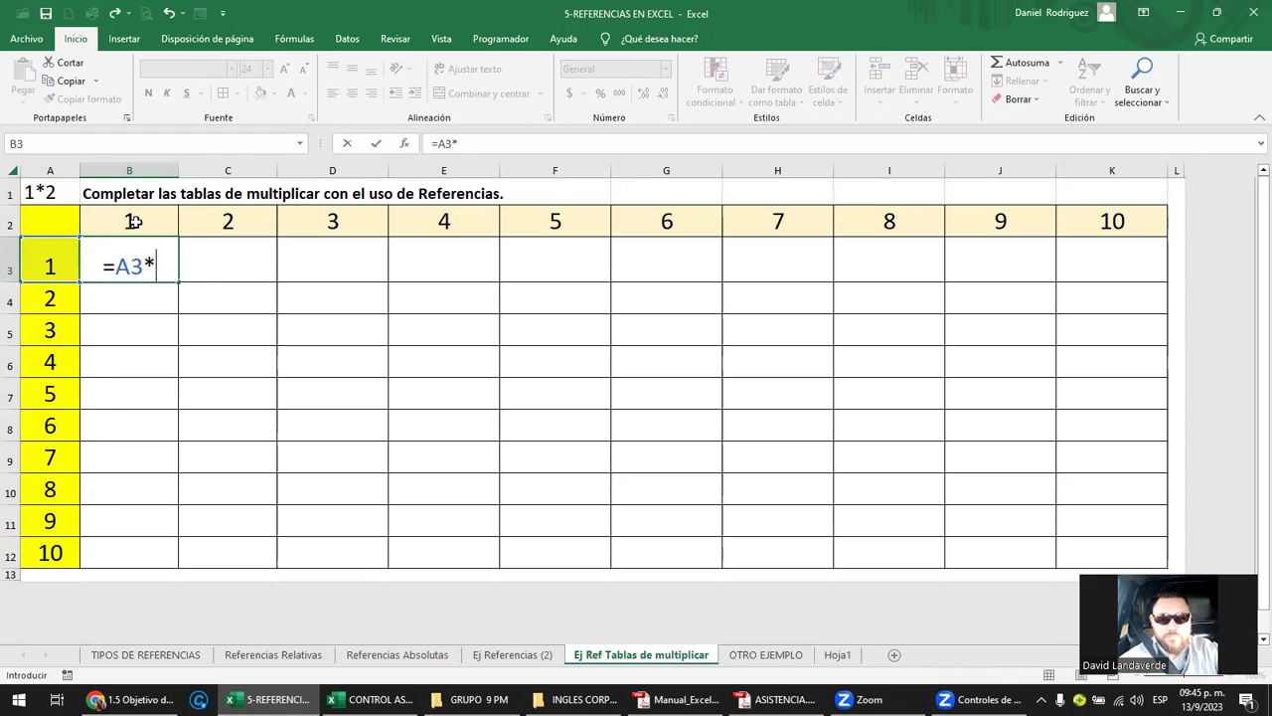
left_click(131, 220)
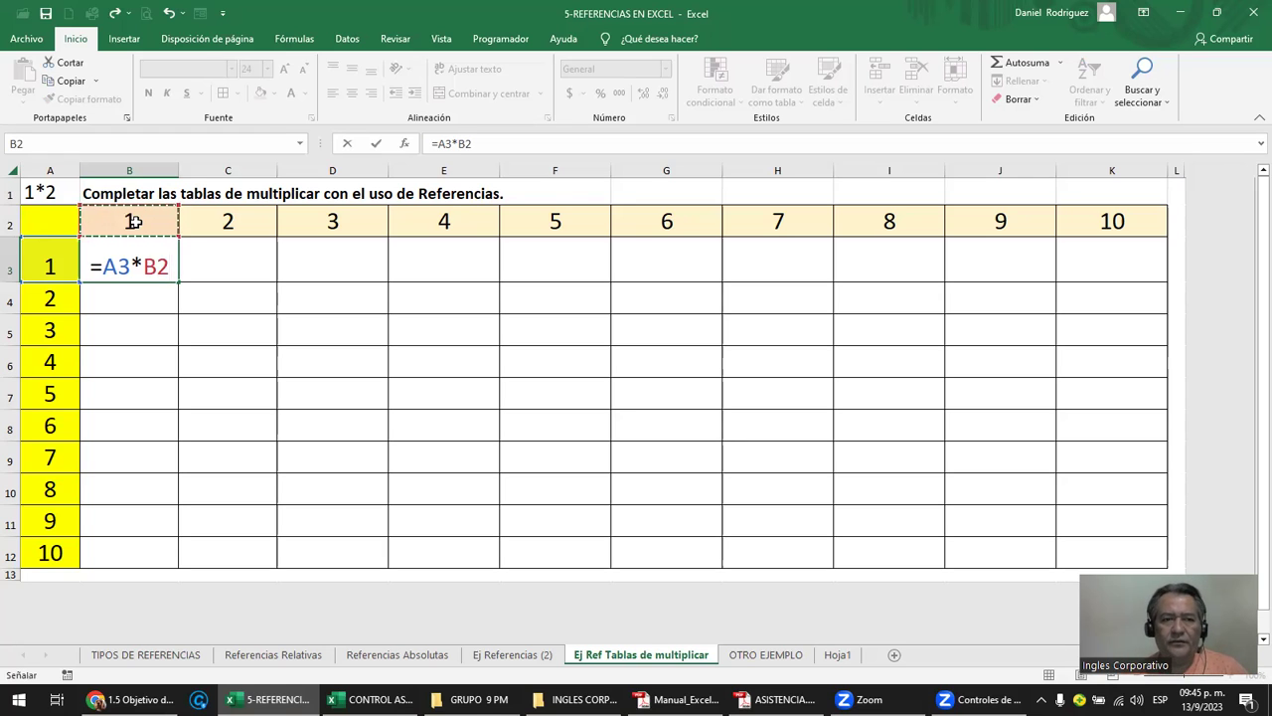
key("Return")
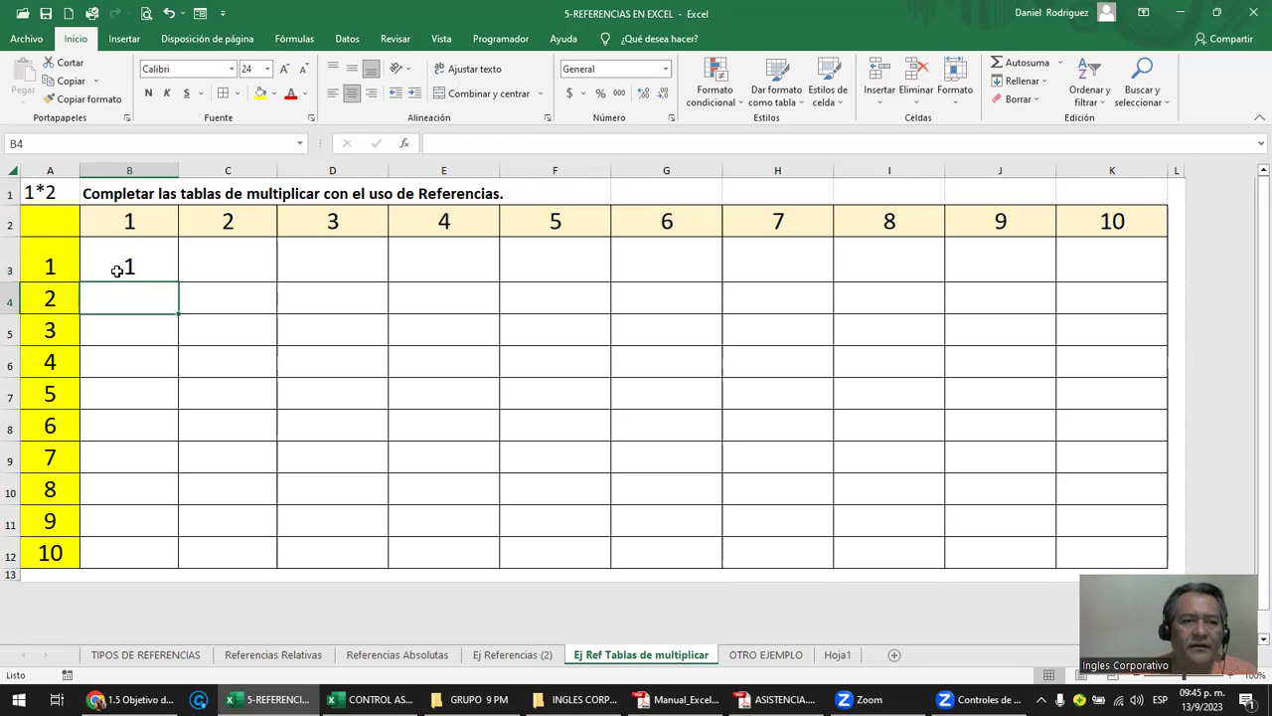
left_click(40, 260)
left_click(114, 222)
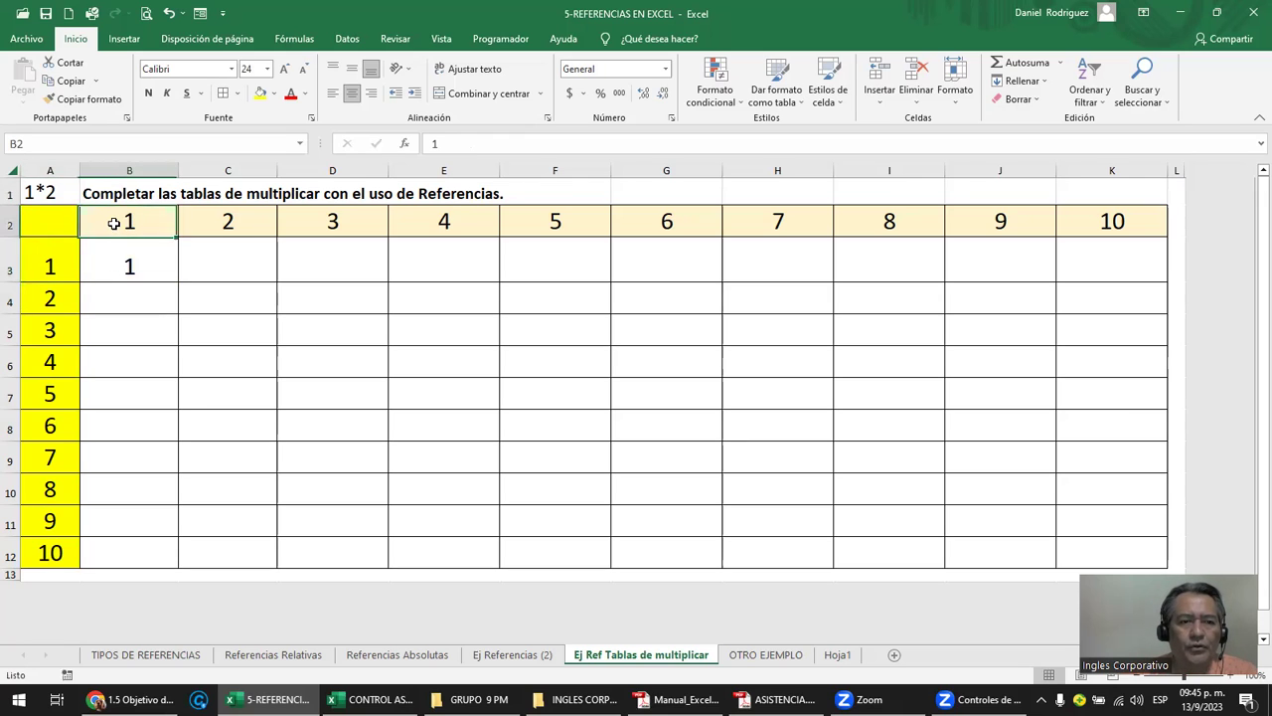
left_click(120, 263)
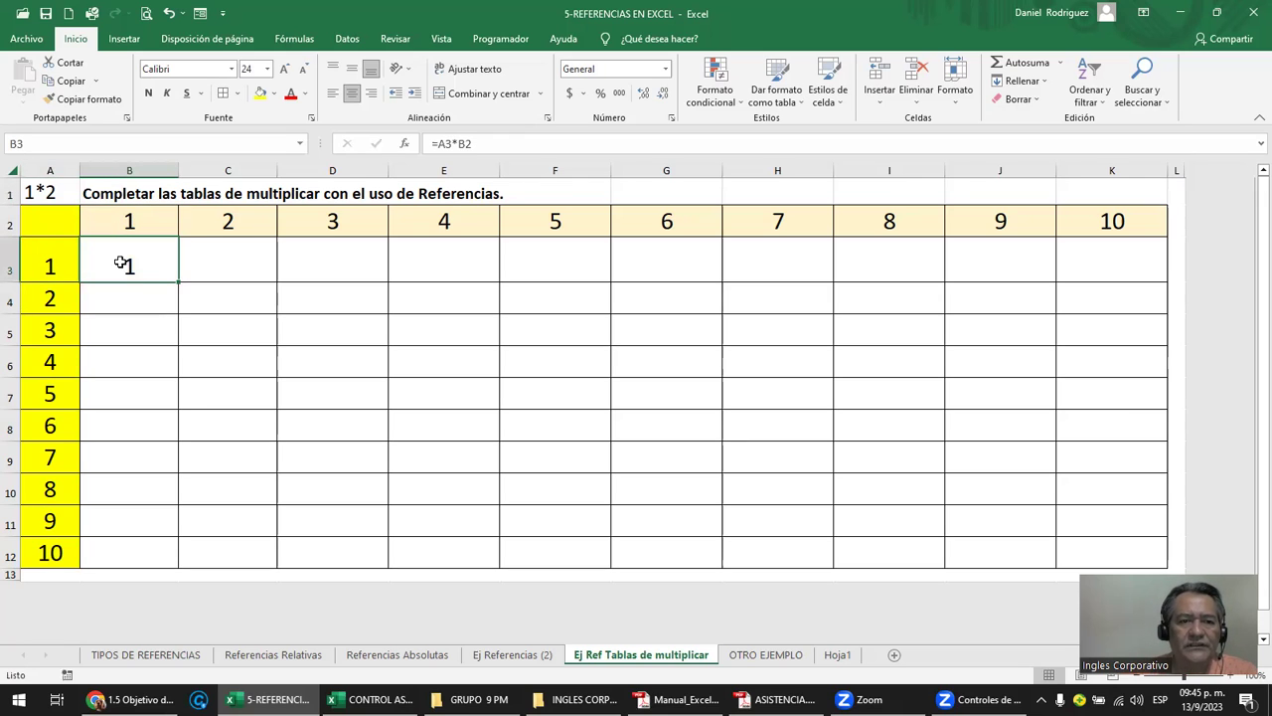
left_click(48, 297)
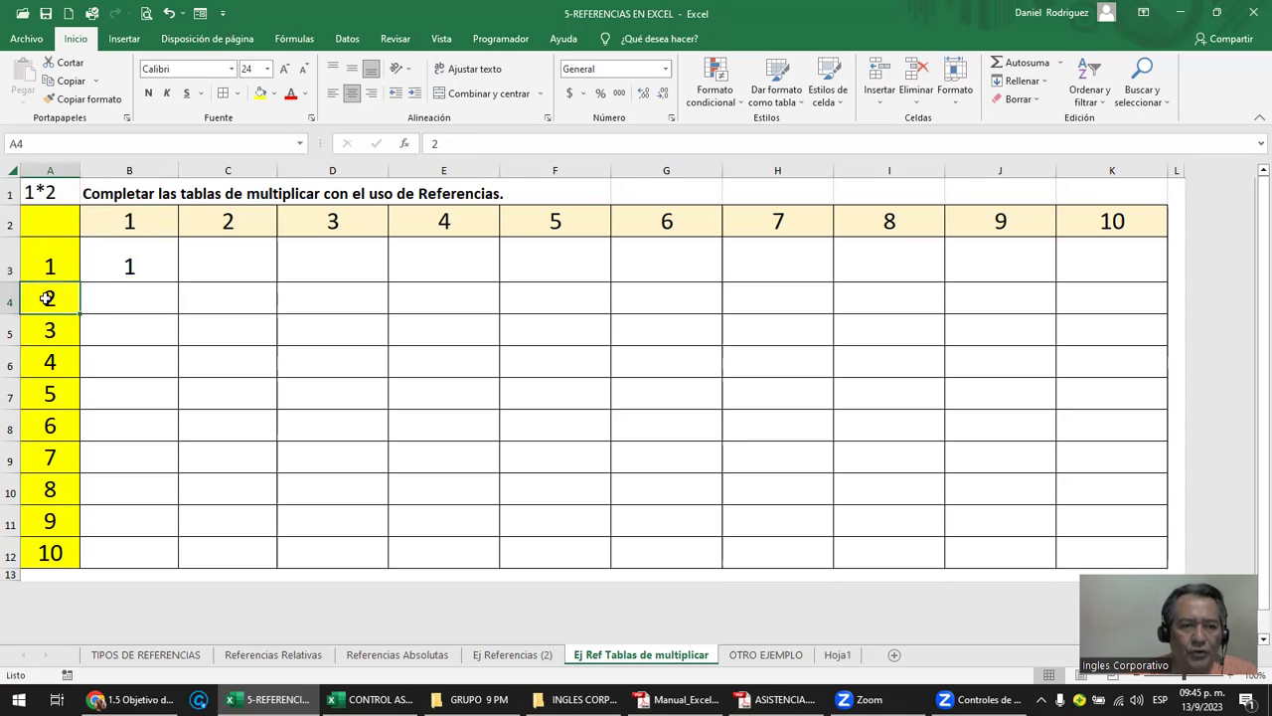
left_click(128, 218)
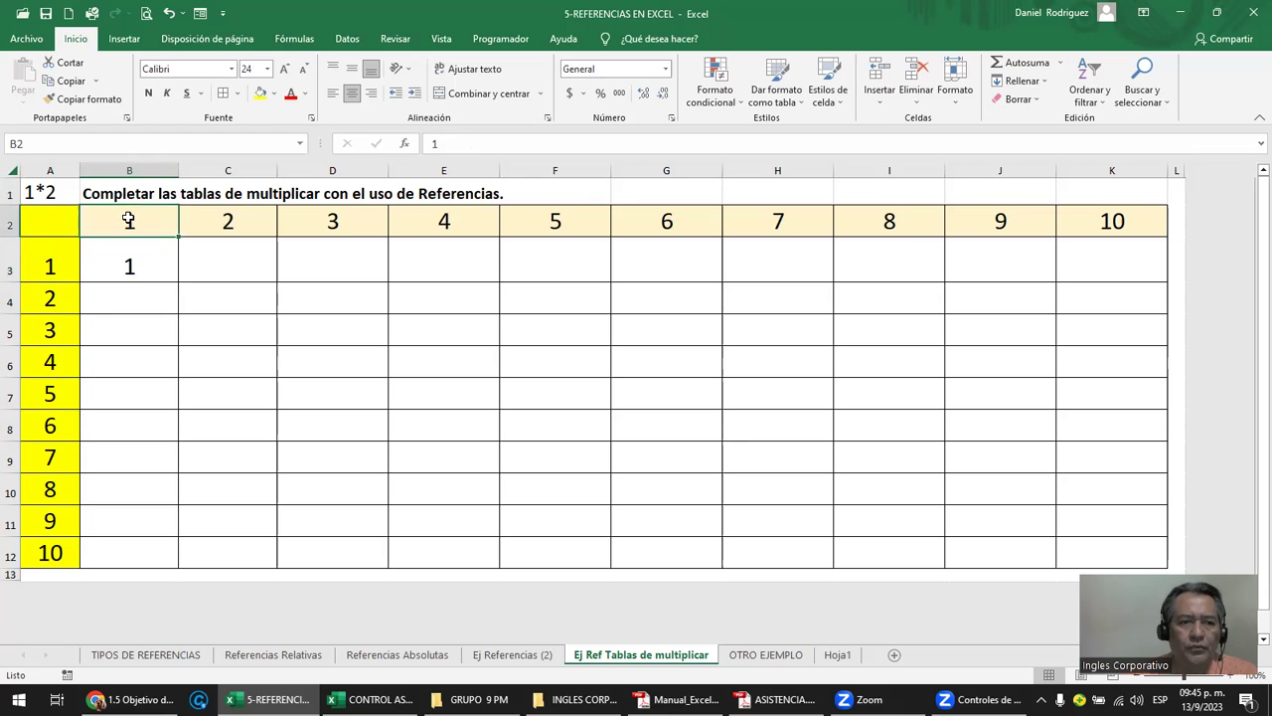
left_click(116, 264)
left_click_drag(178, 282, 184, 562)
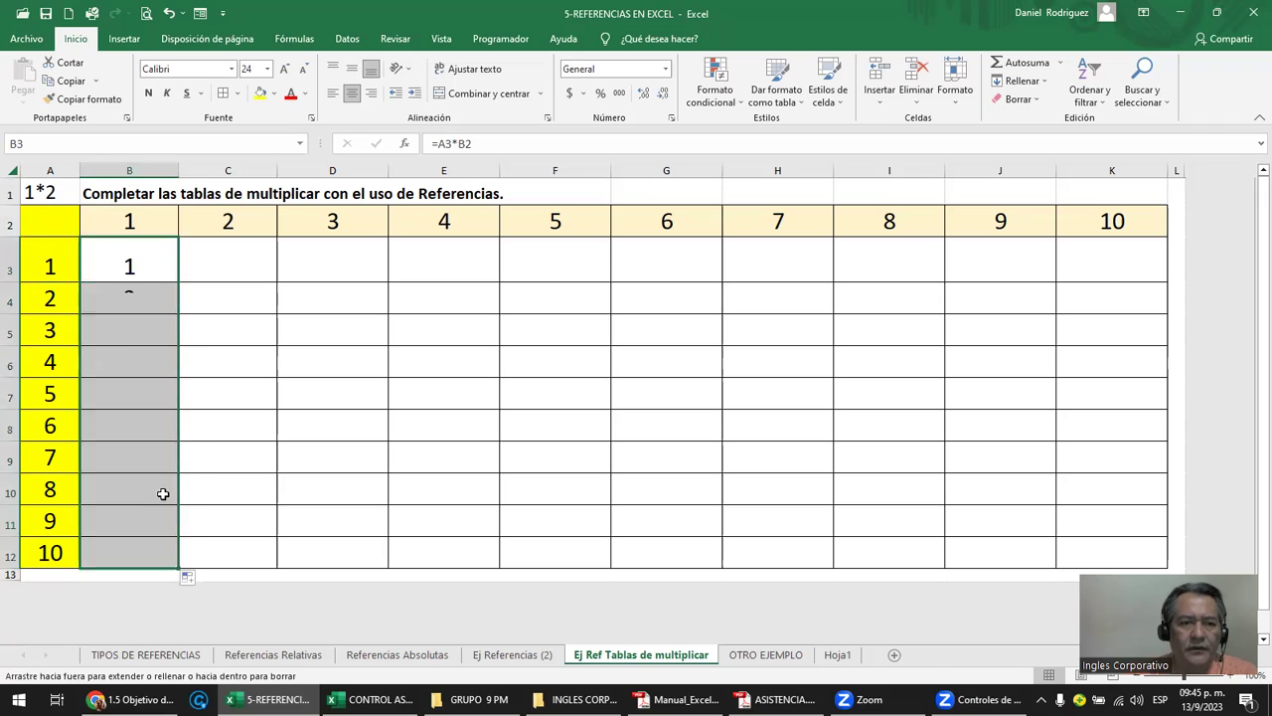
left_click(132, 297)
double_click(132, 298)
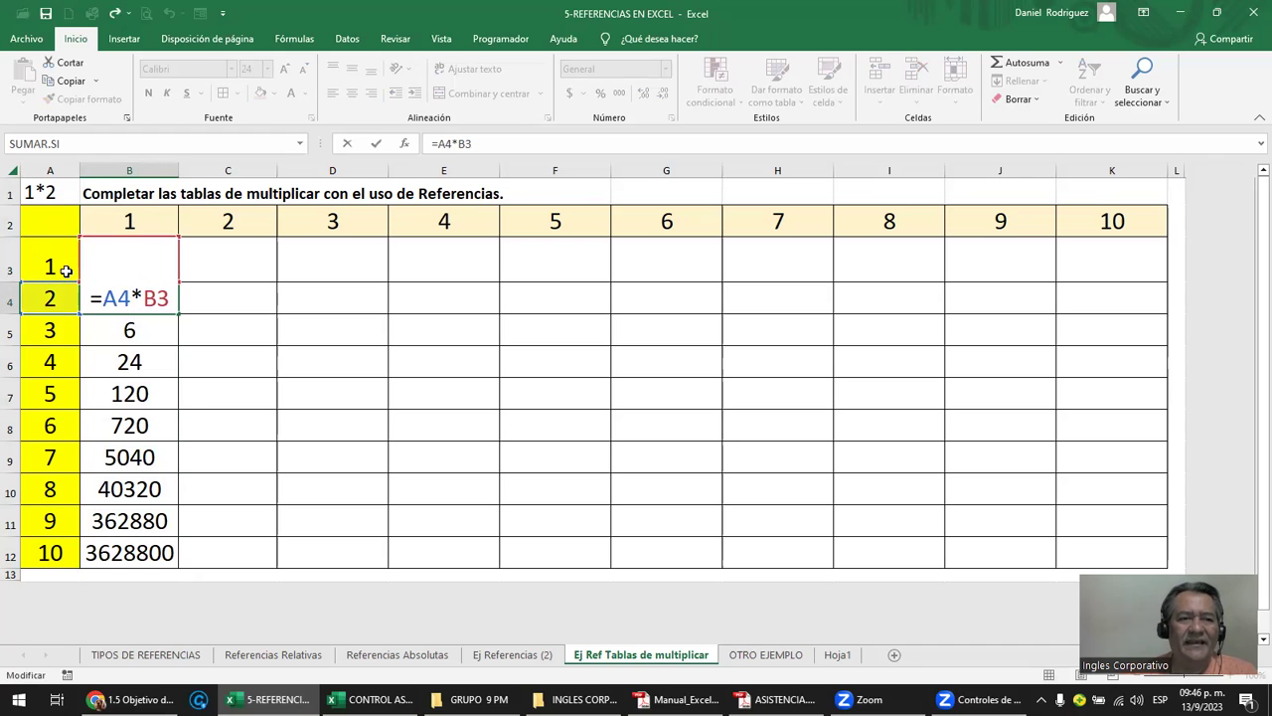
left_click(121, 263)
double_click(125, 263)
double_click(117, 266)
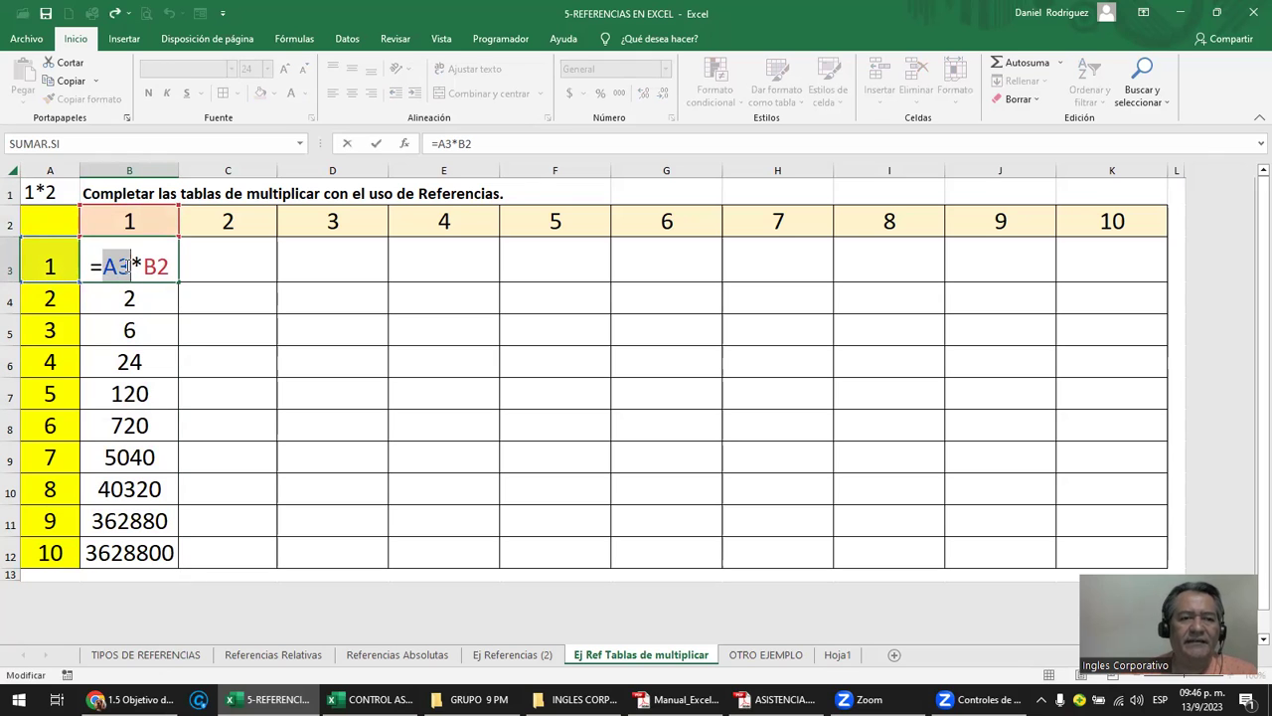
key("Escape")
double_click(129, 298)
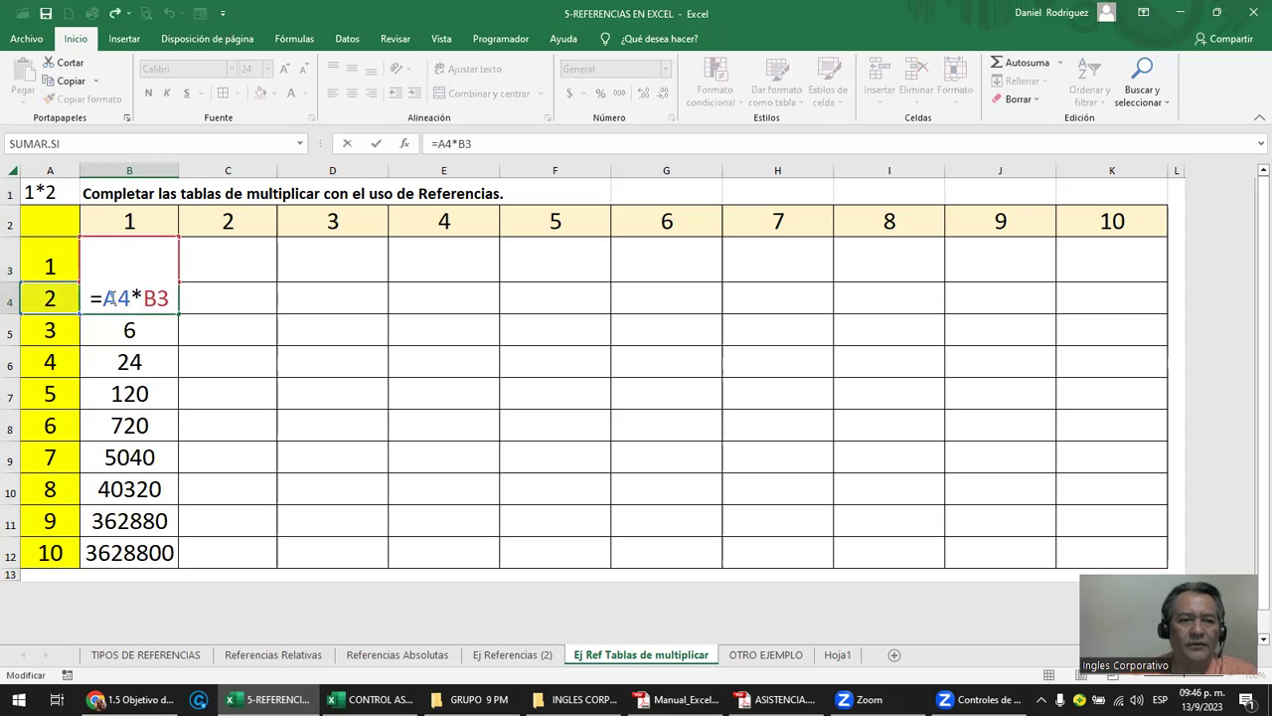
left_click_drag(103, 298, 131, 298)
key("Escape")
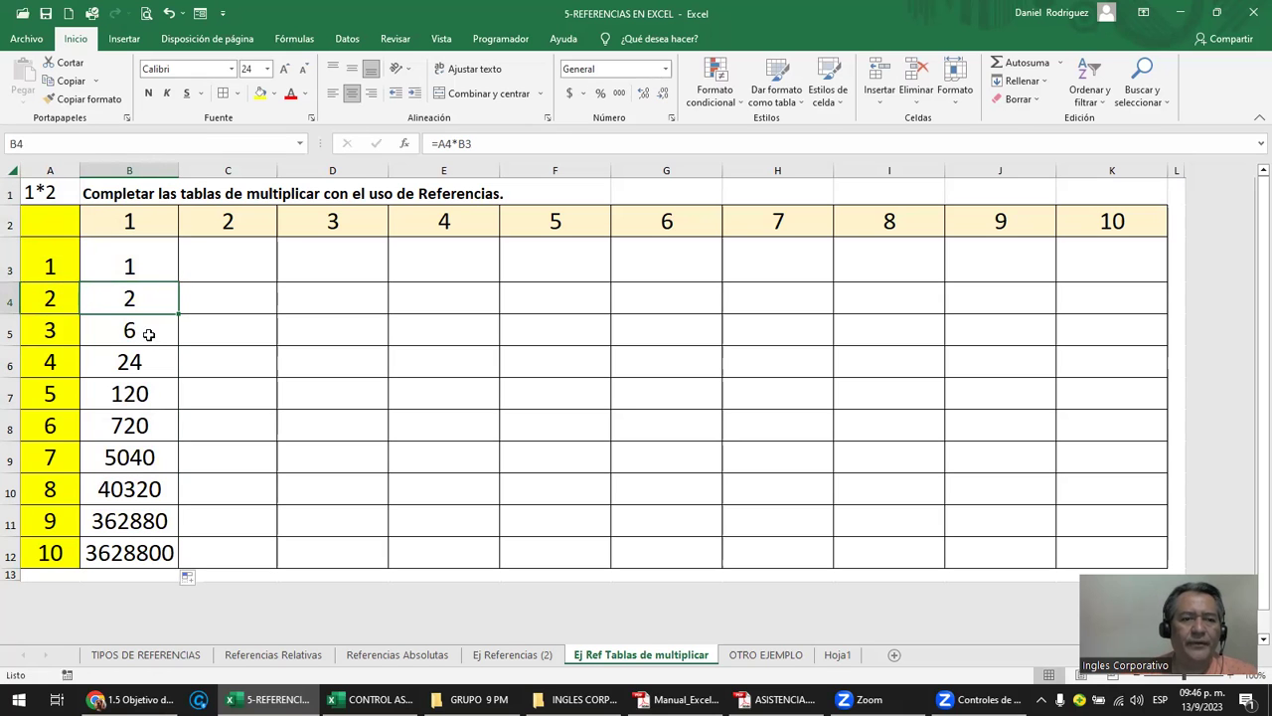
double_click(149, 330)
key("Escape")
double_click(142, 362)
key("Escape")
double_click(130, 555)
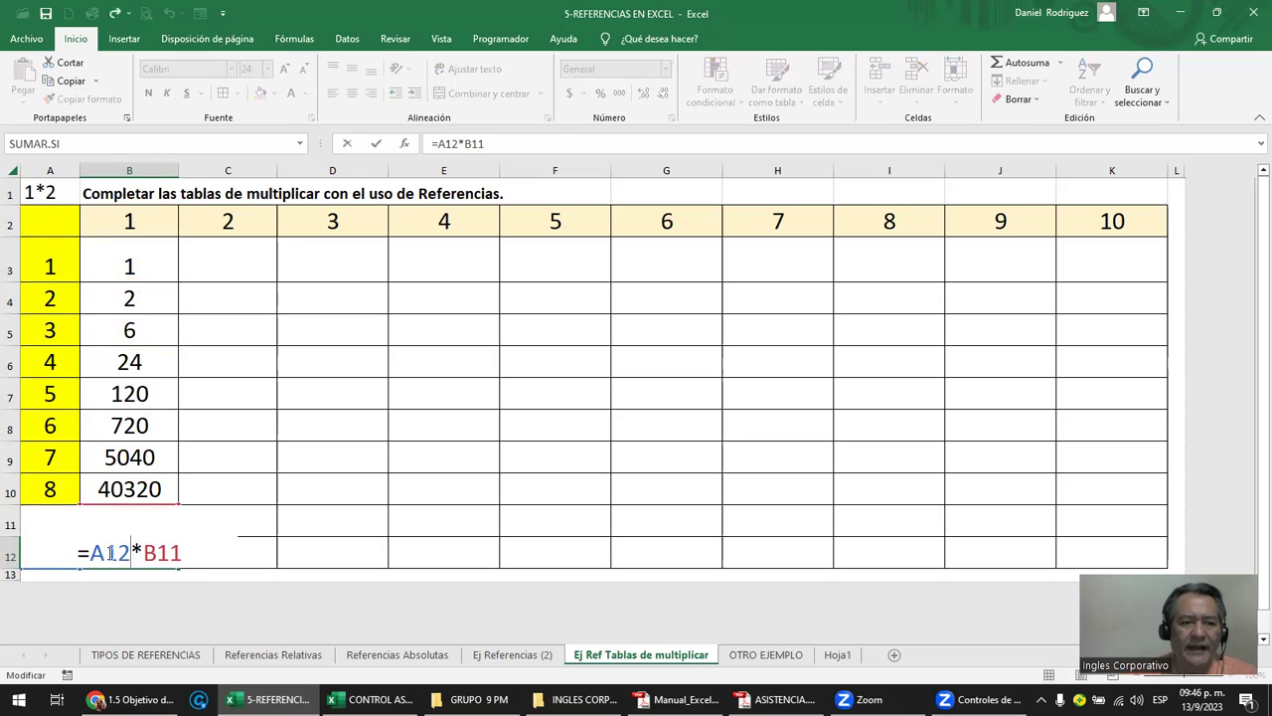
key("Escape")
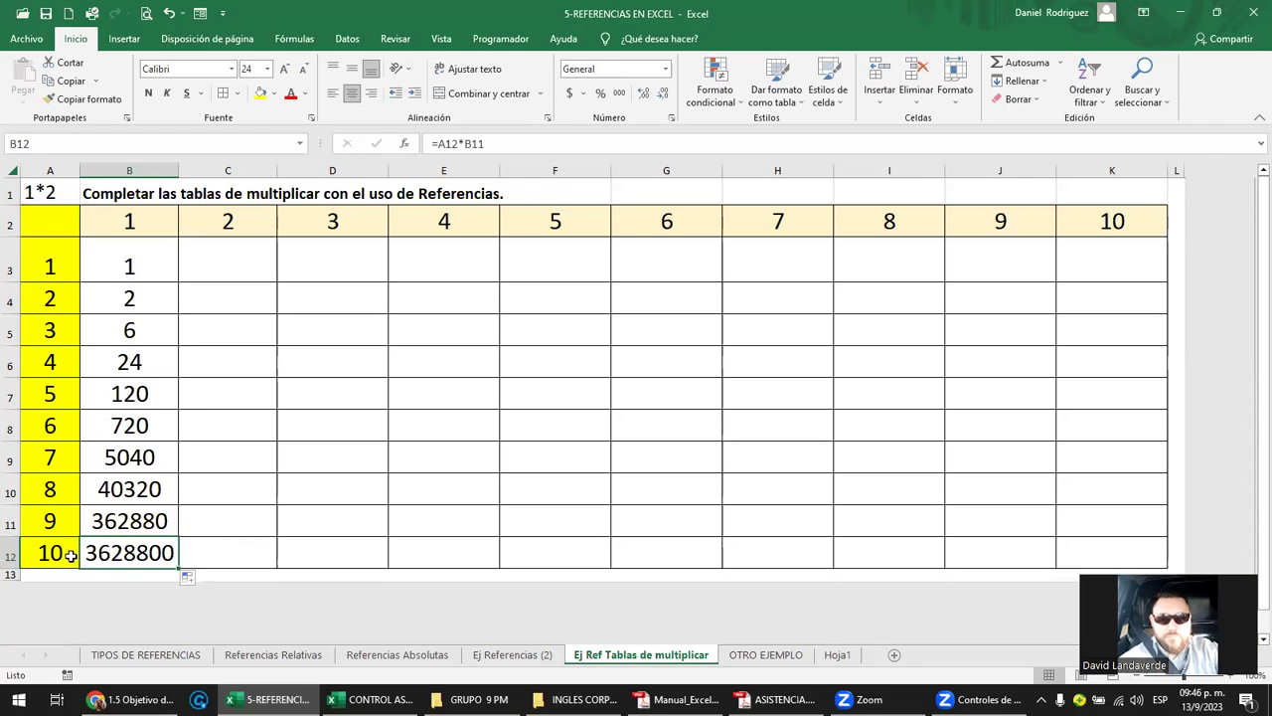
left_click(12, 556)
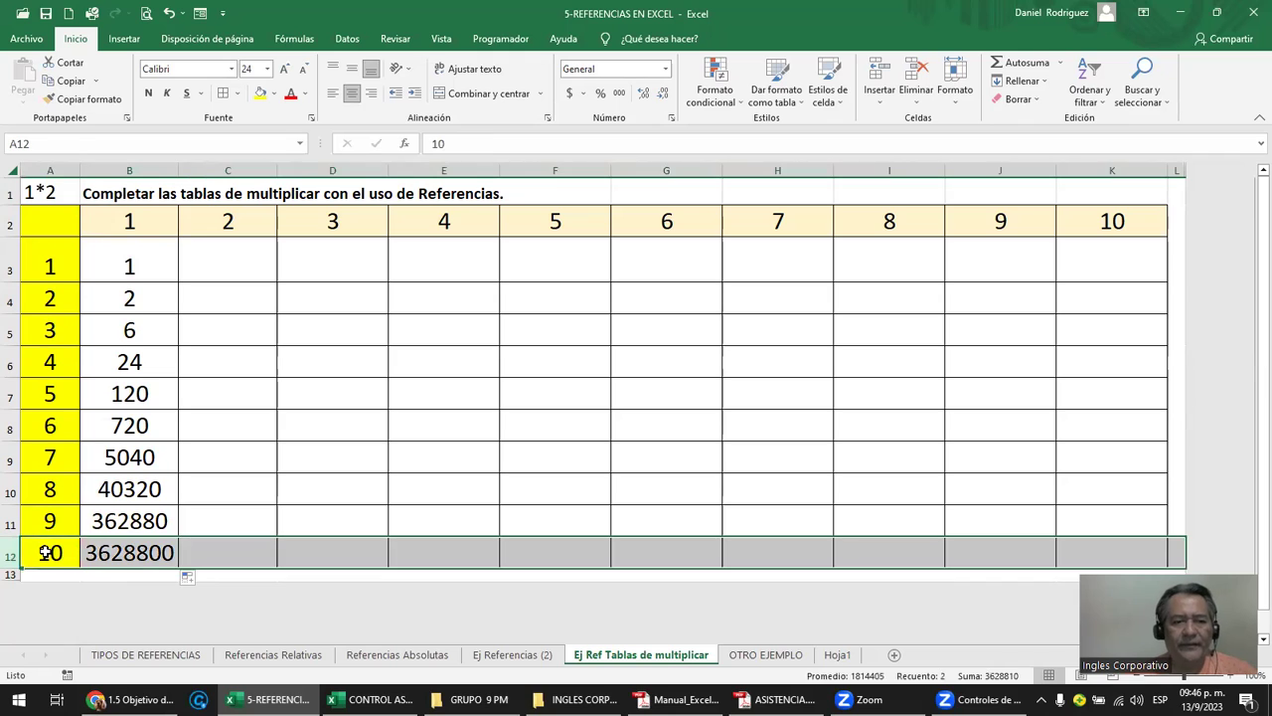
left_click(44, 554)
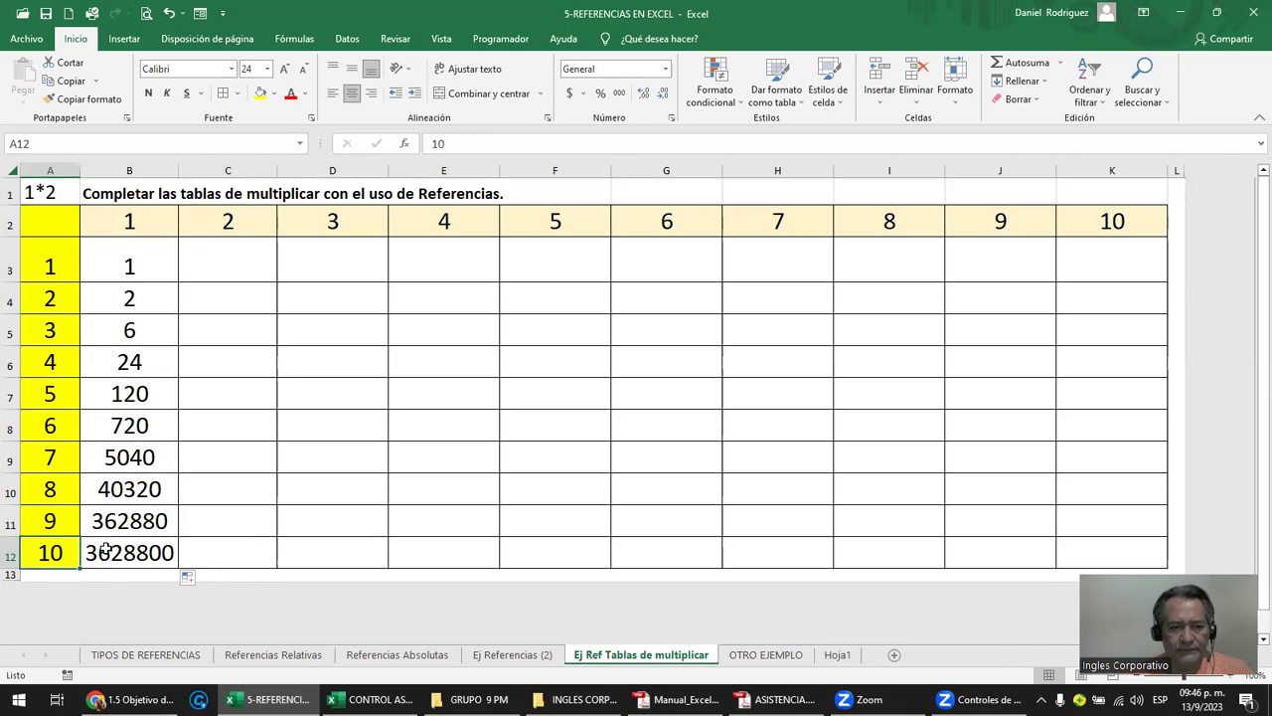
left_click(113, 266)
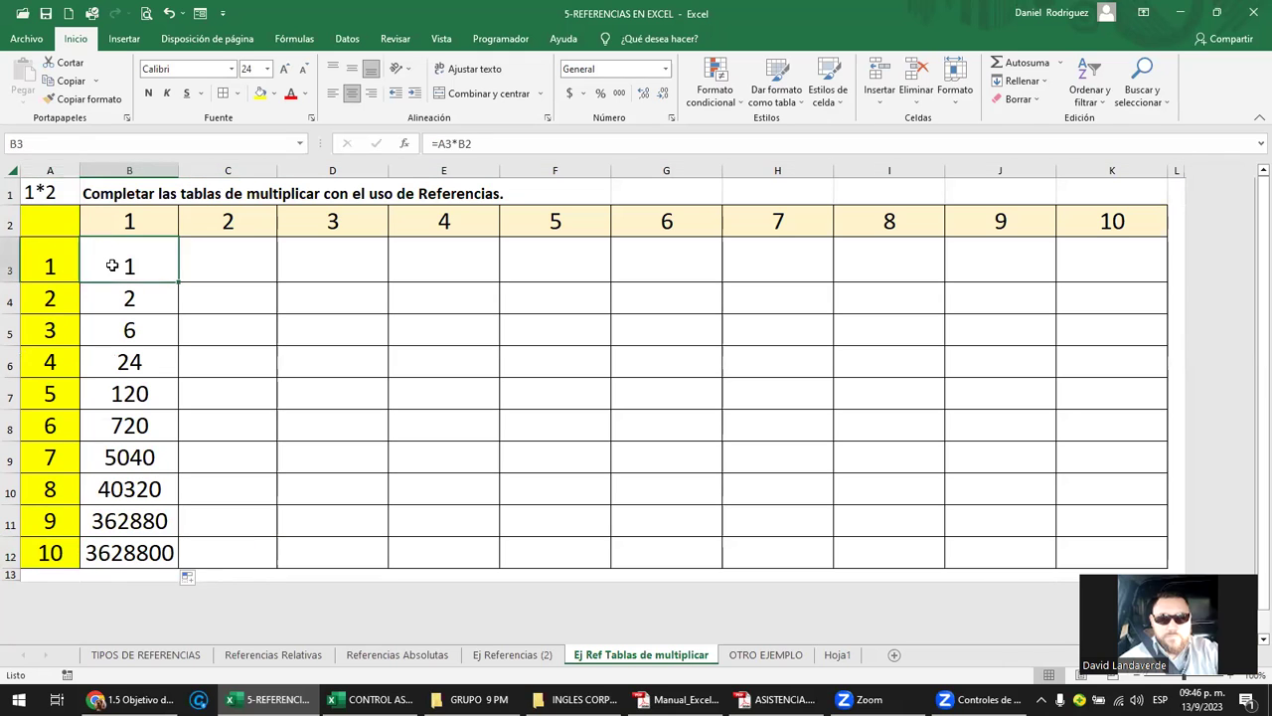
left_click_drag(129, 215, 1078, 228)
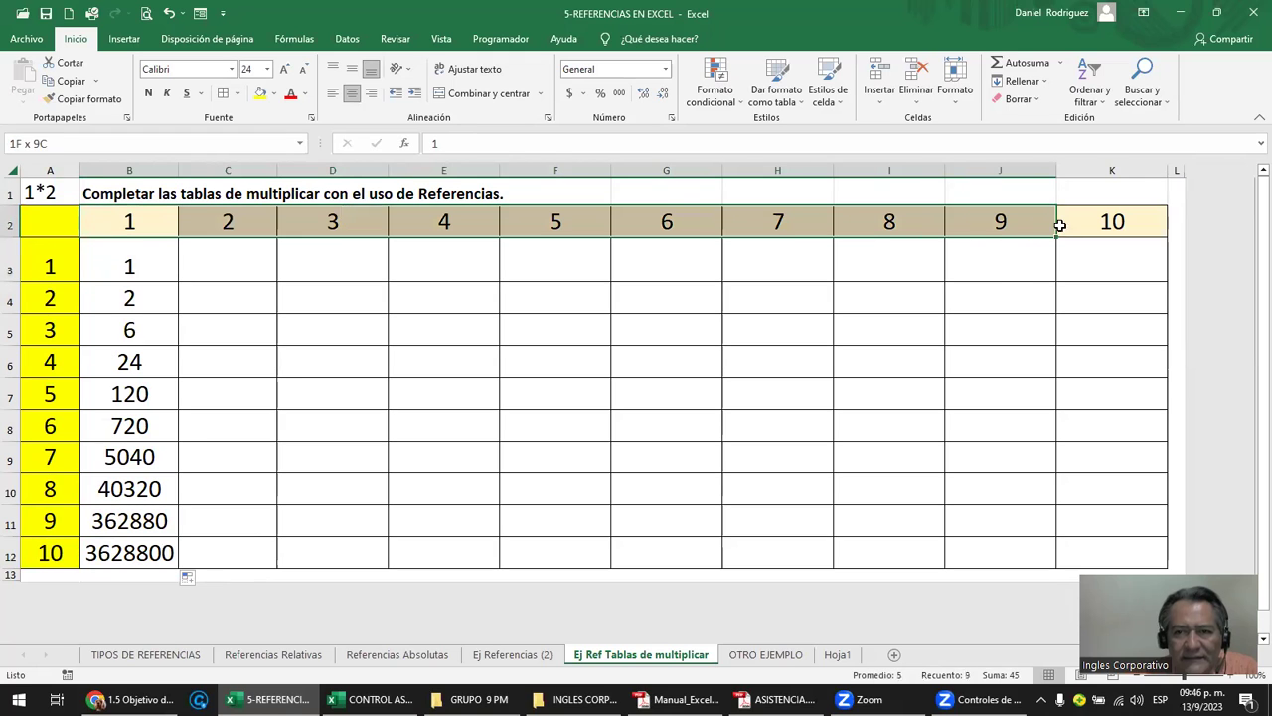
left_click(132, 263)
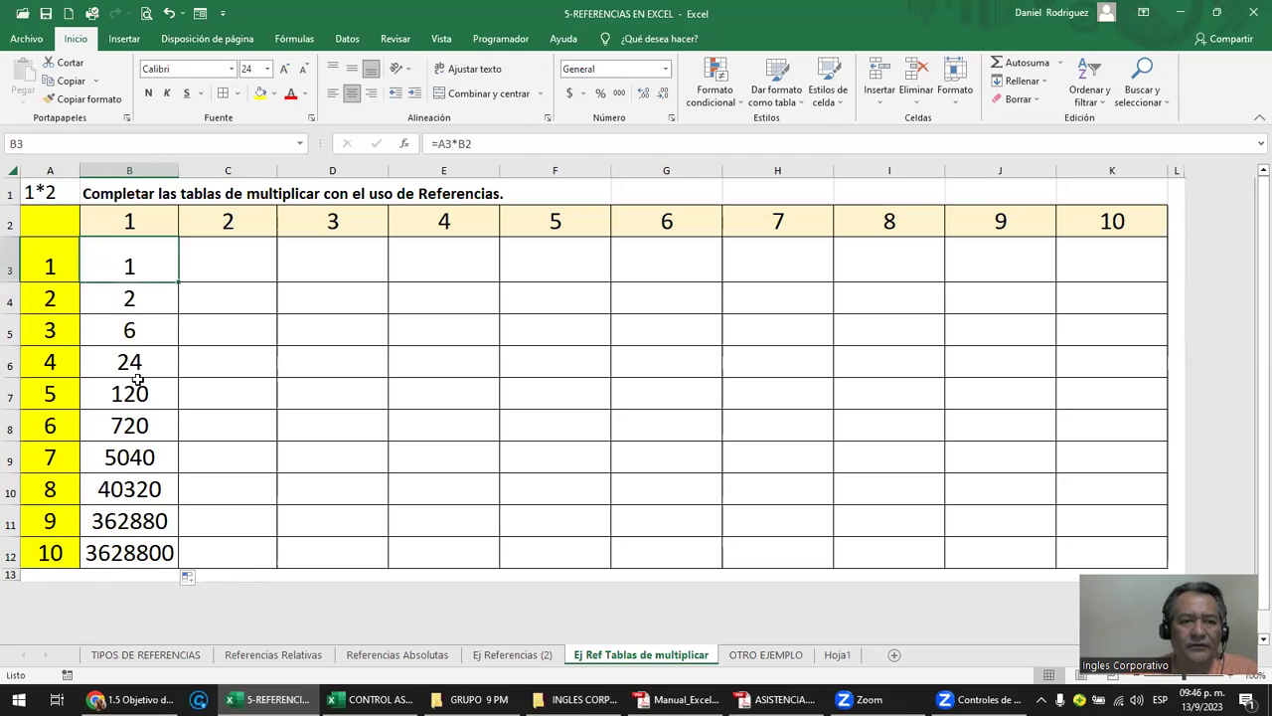
double_click(121, 267)
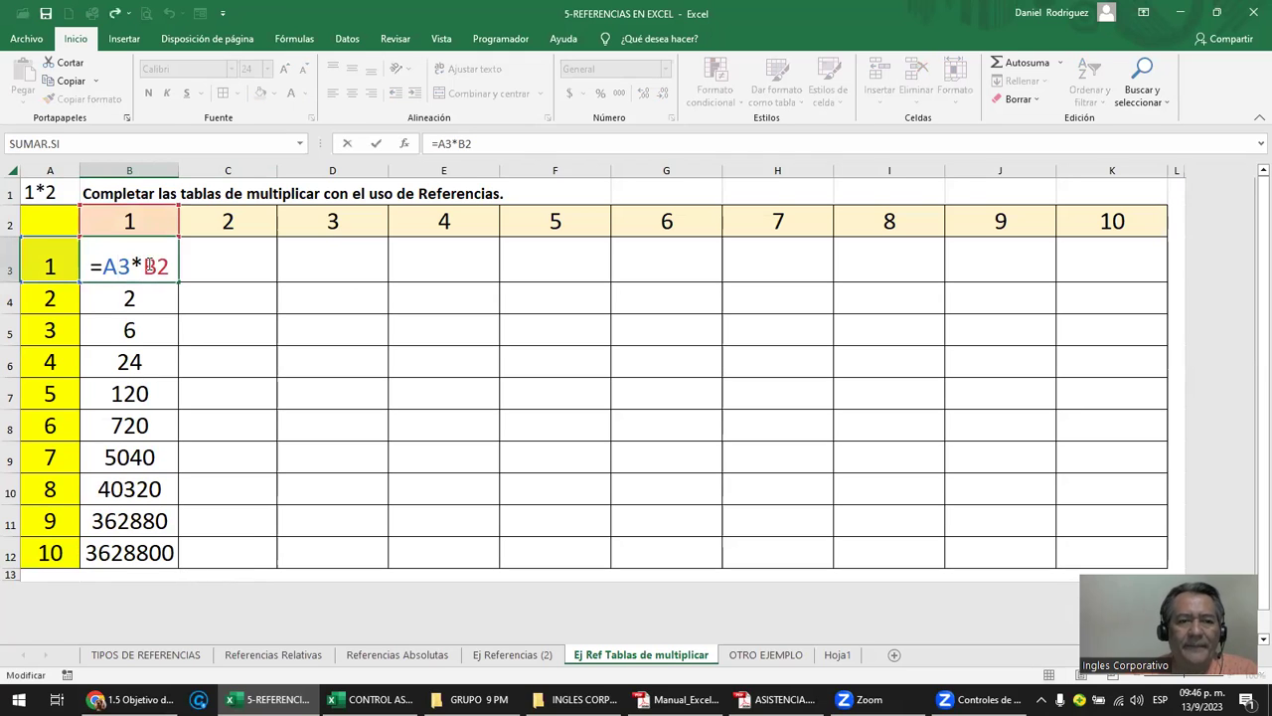
left_click_drag(146, 265, 171, 265)
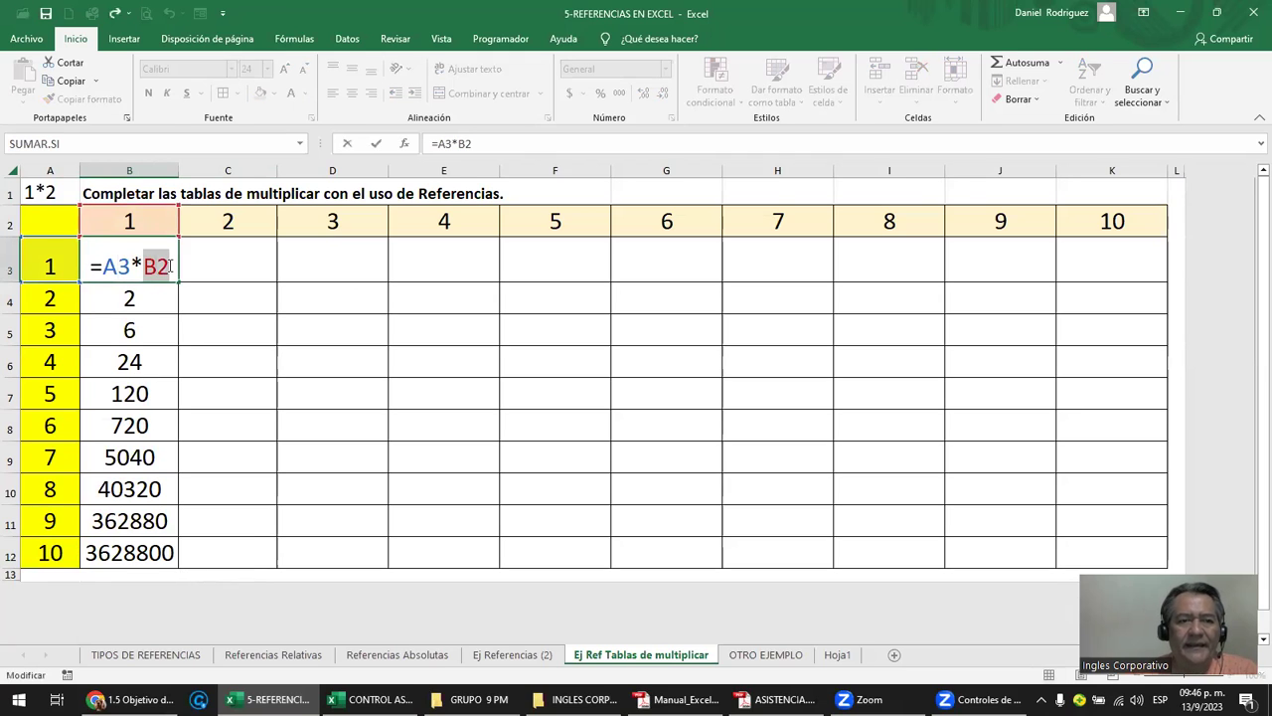
key("Return")
double_click(119, 301)
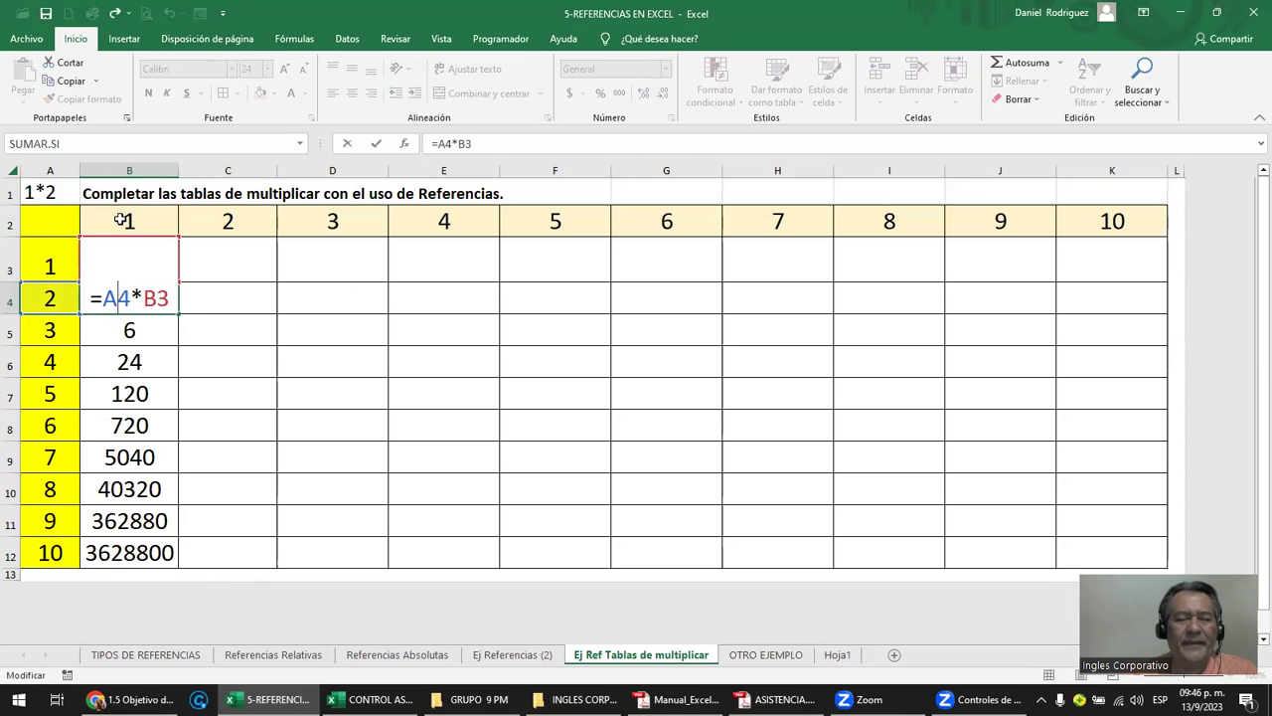
left_click_drag(119, 221, 1111, 221)
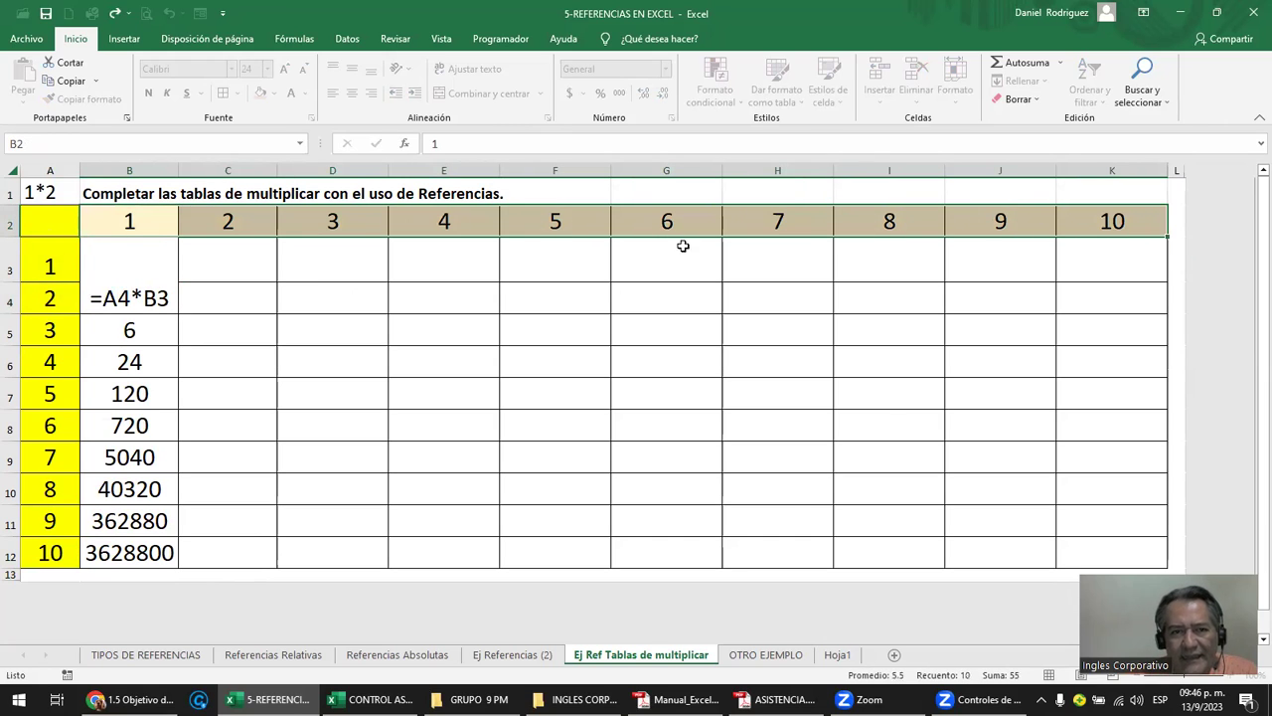
left_click_drag(137, 220, 157, 425)
left_click(113, 266)
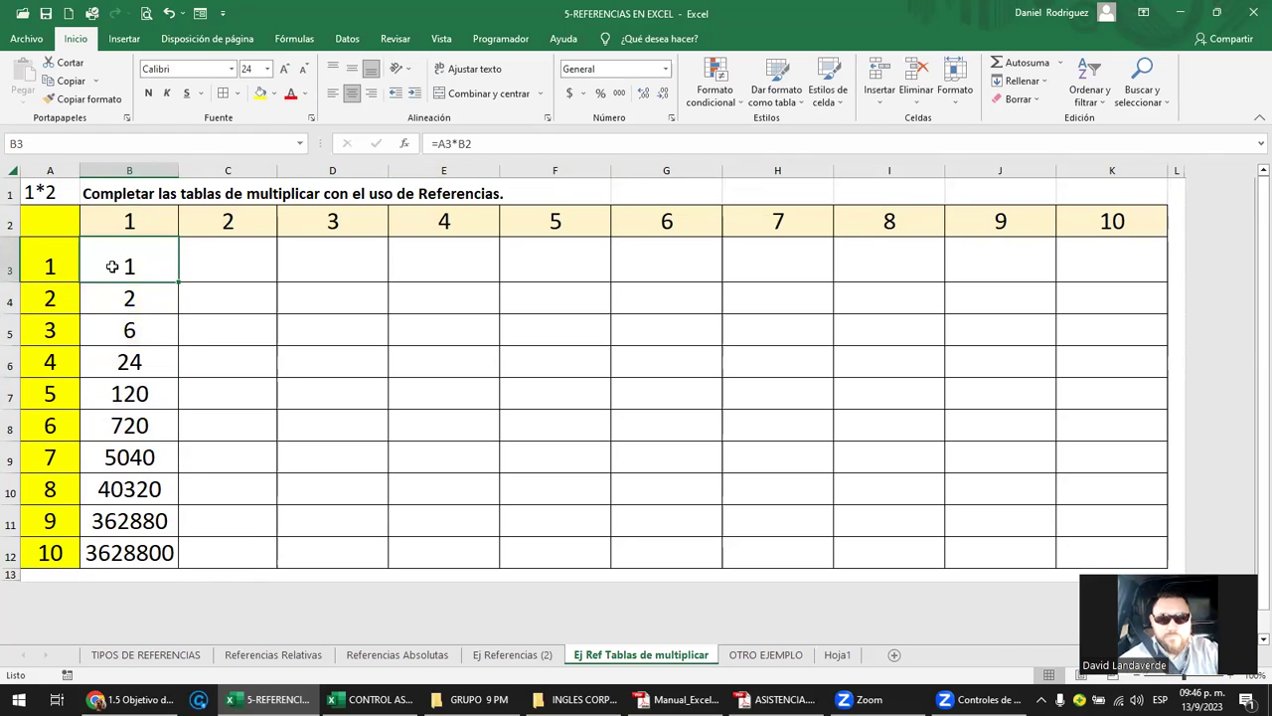
left_click(48, 170)
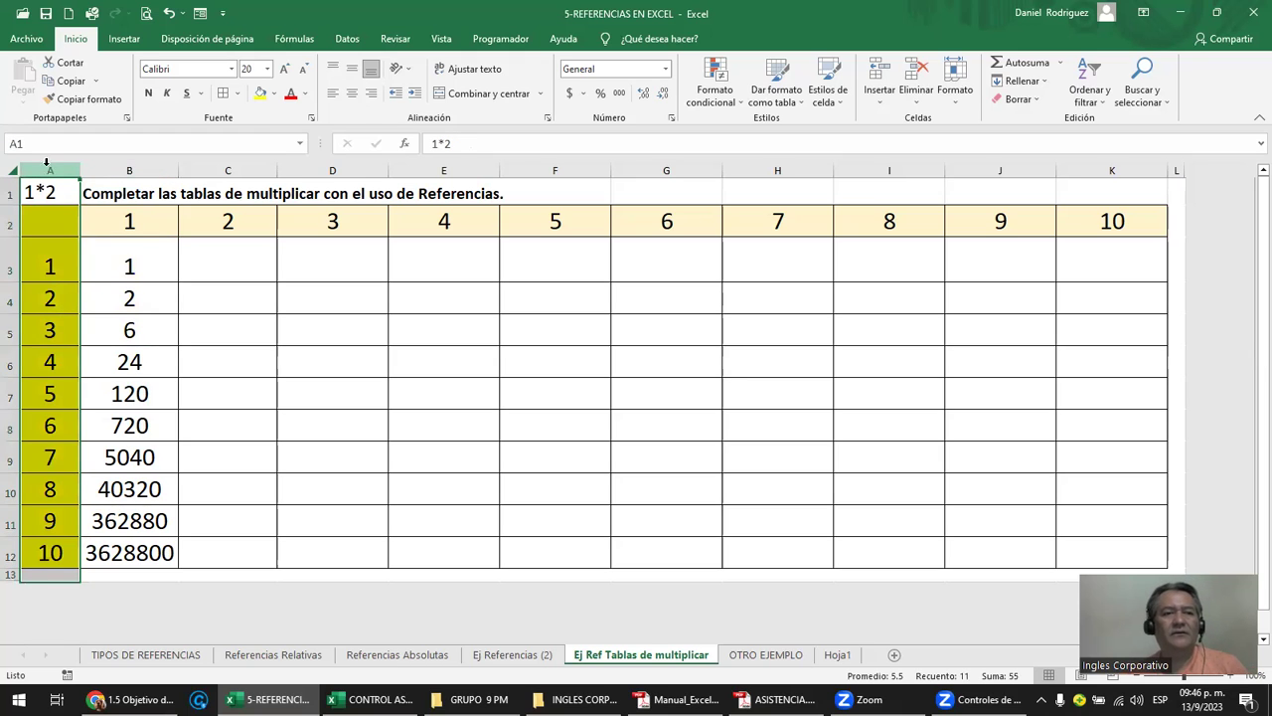
left_click(11, 223)
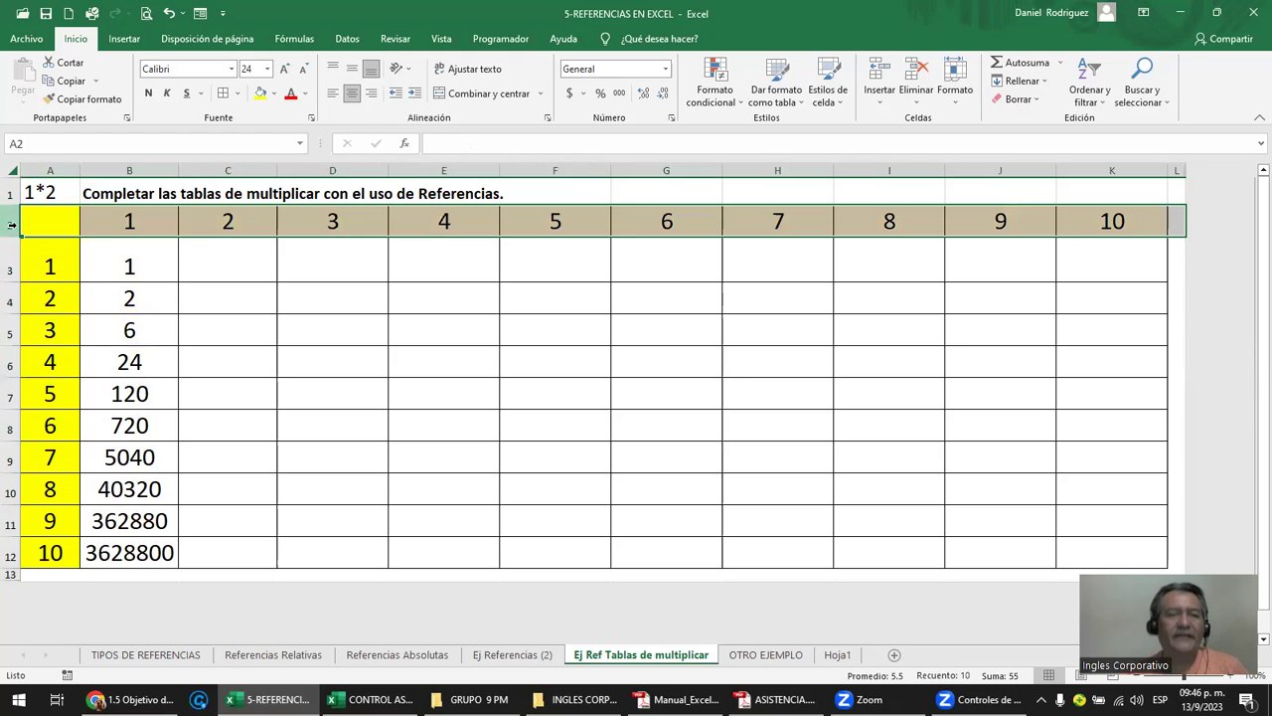
left_click(129, 262)
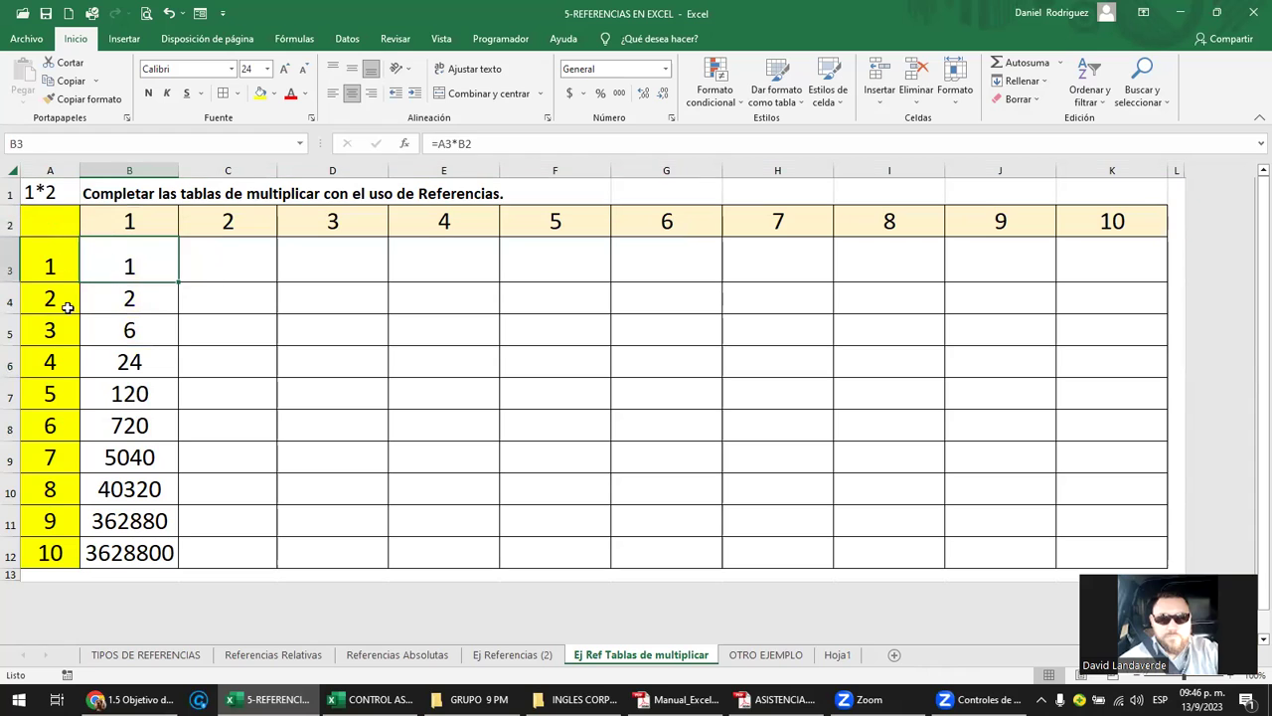
key("F2")
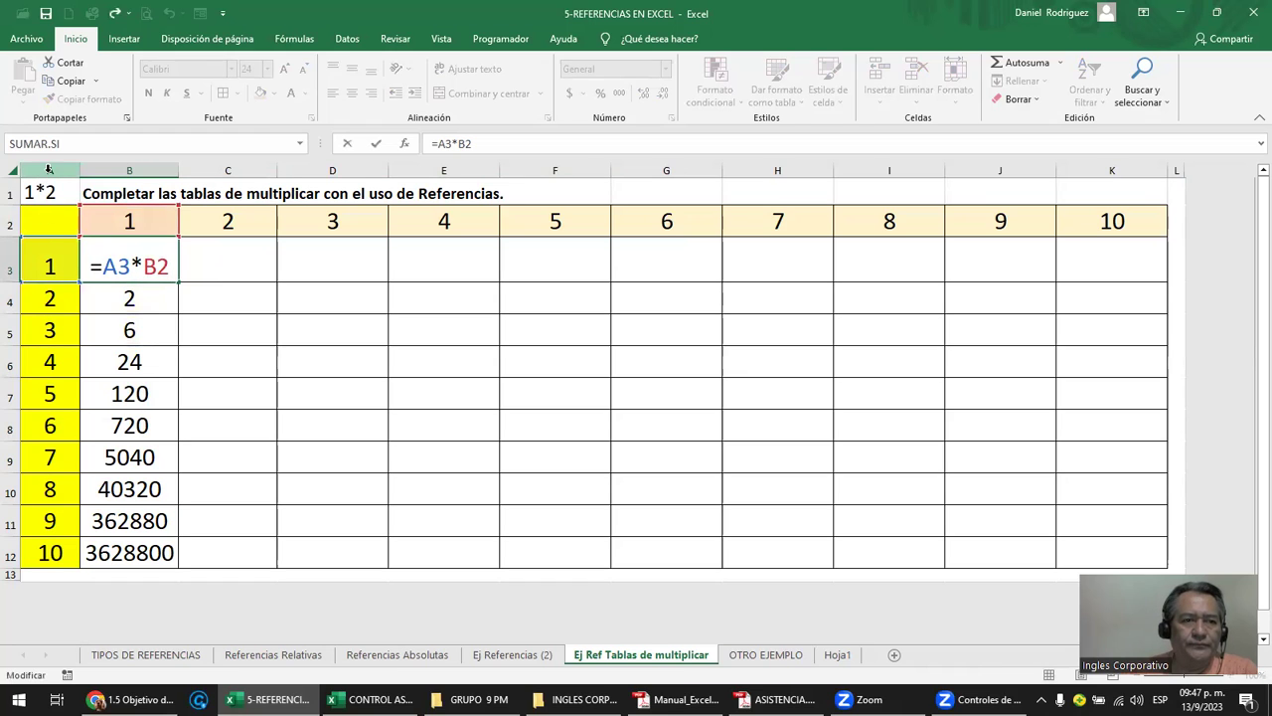
left_click(108, 266)
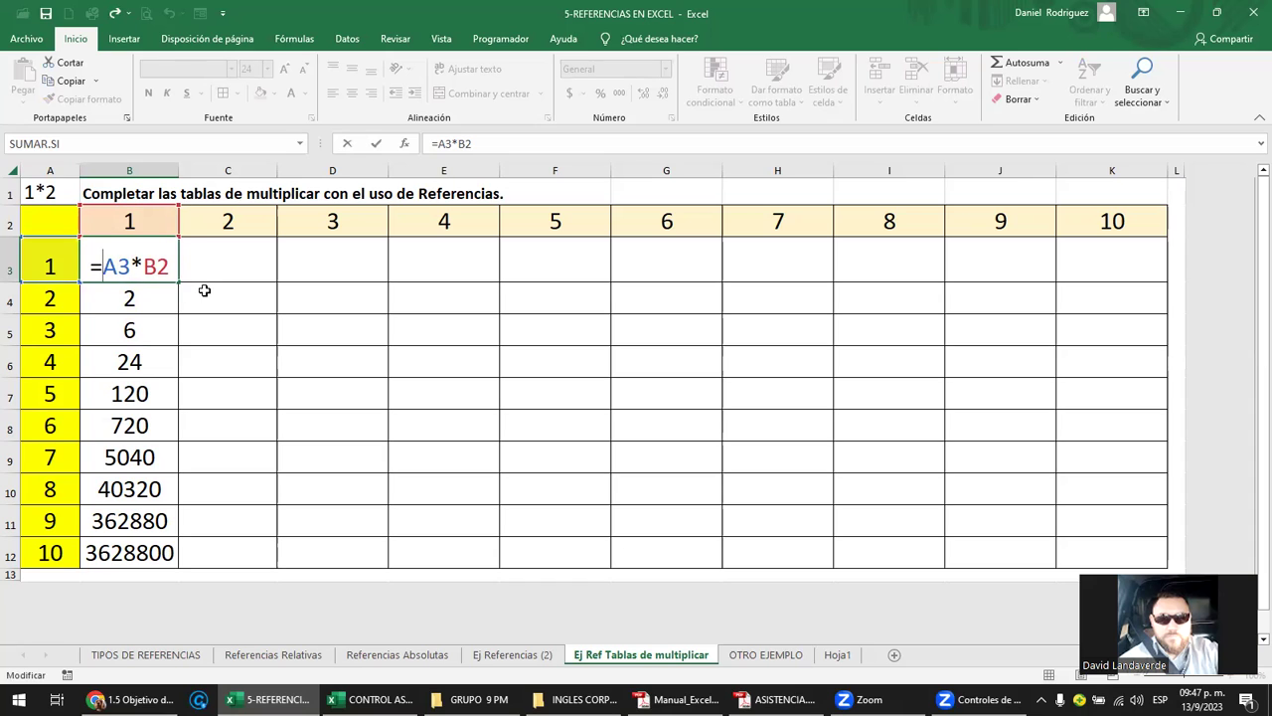
Change B3 to =$A3*B2 and copy it down into B4:B12.
type("$")
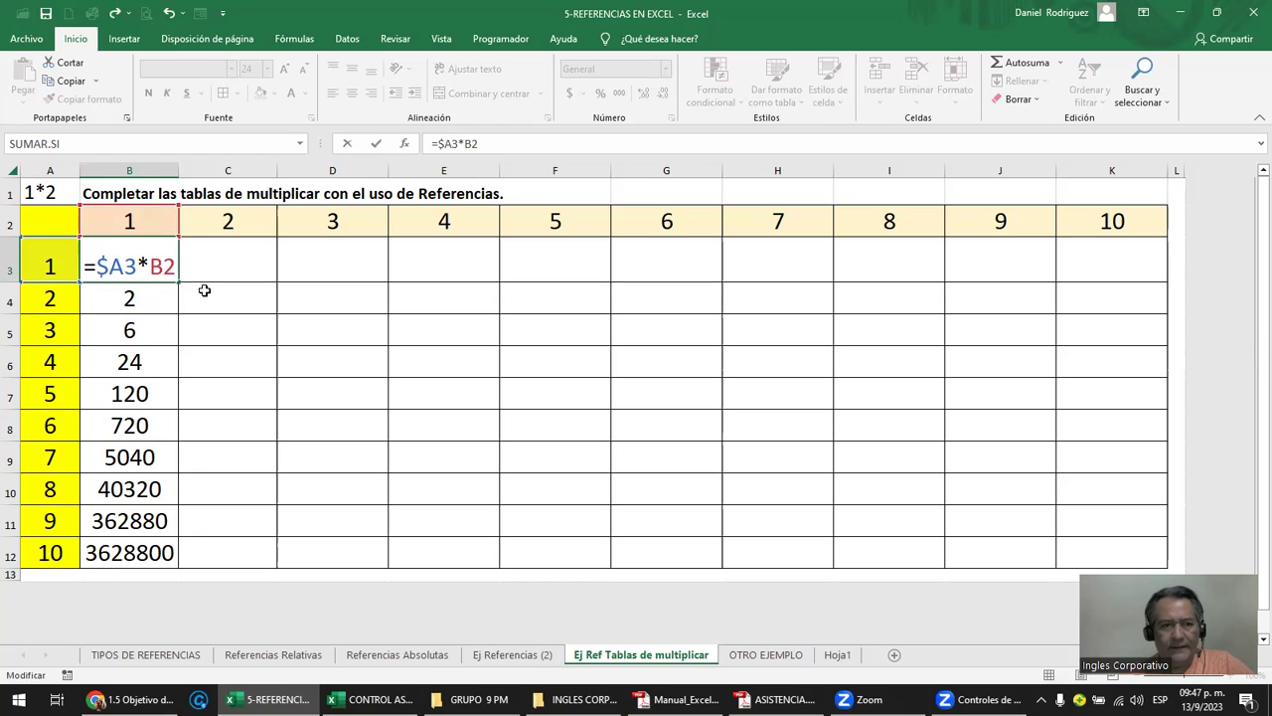
key("Return")
left_click(142, 269)
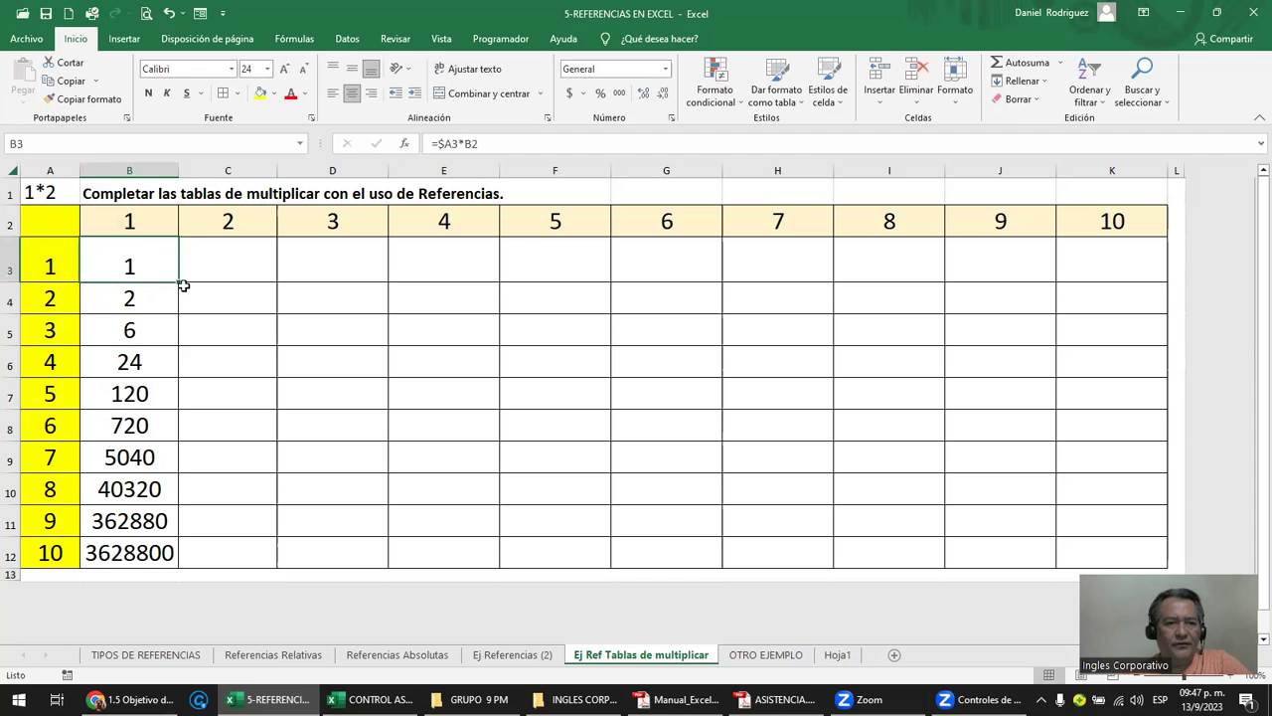
key("ctrl+Down")
left_click(175, 285)
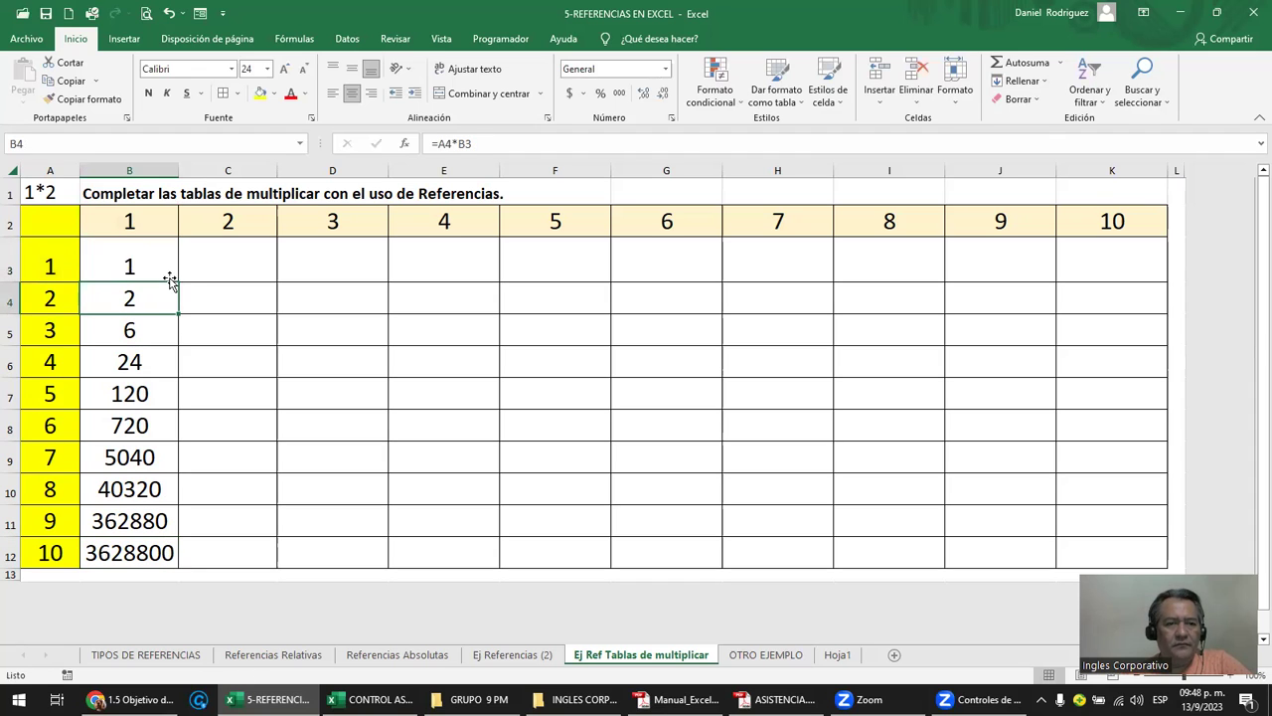
left_click(176, 268)
key("ctrl+c")
key("Down")
key("shift+Down")
key("shift+Down")
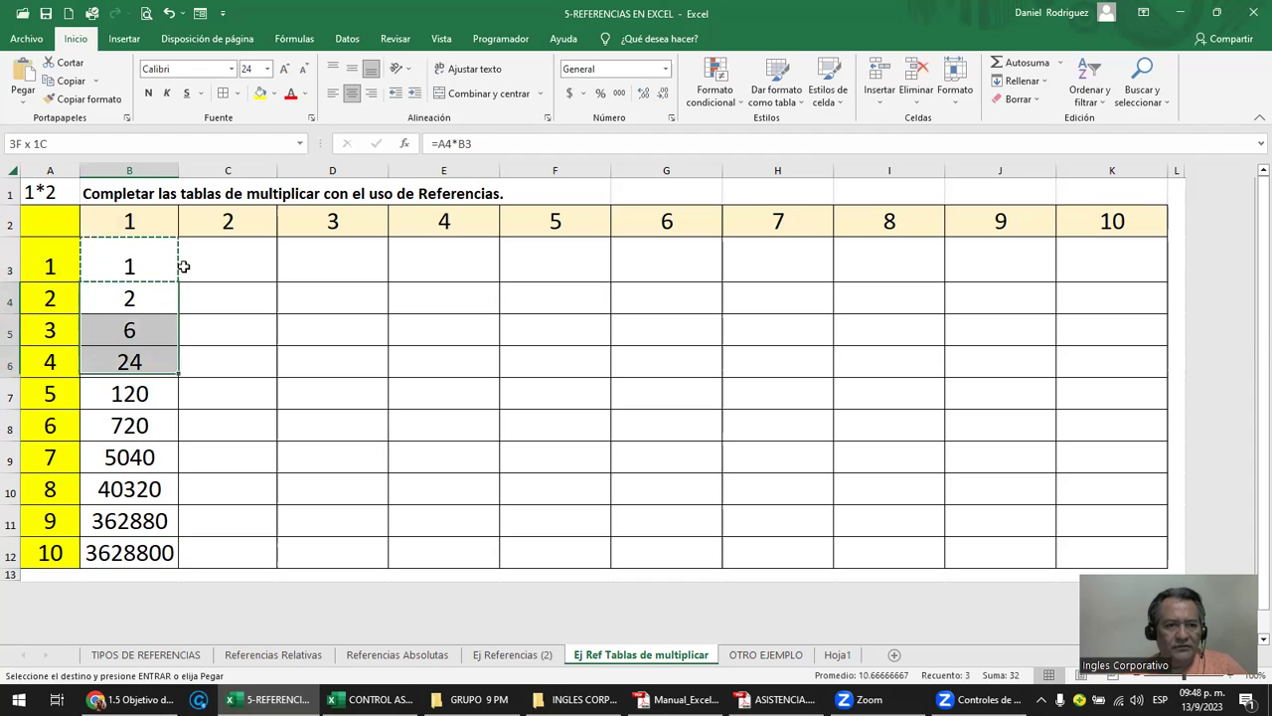
key("shift+Down")
key("shift+Down")
key("shift+Down")
key("shift+Down")
key("shift+Down")
key("shift+Down")
key("Return")
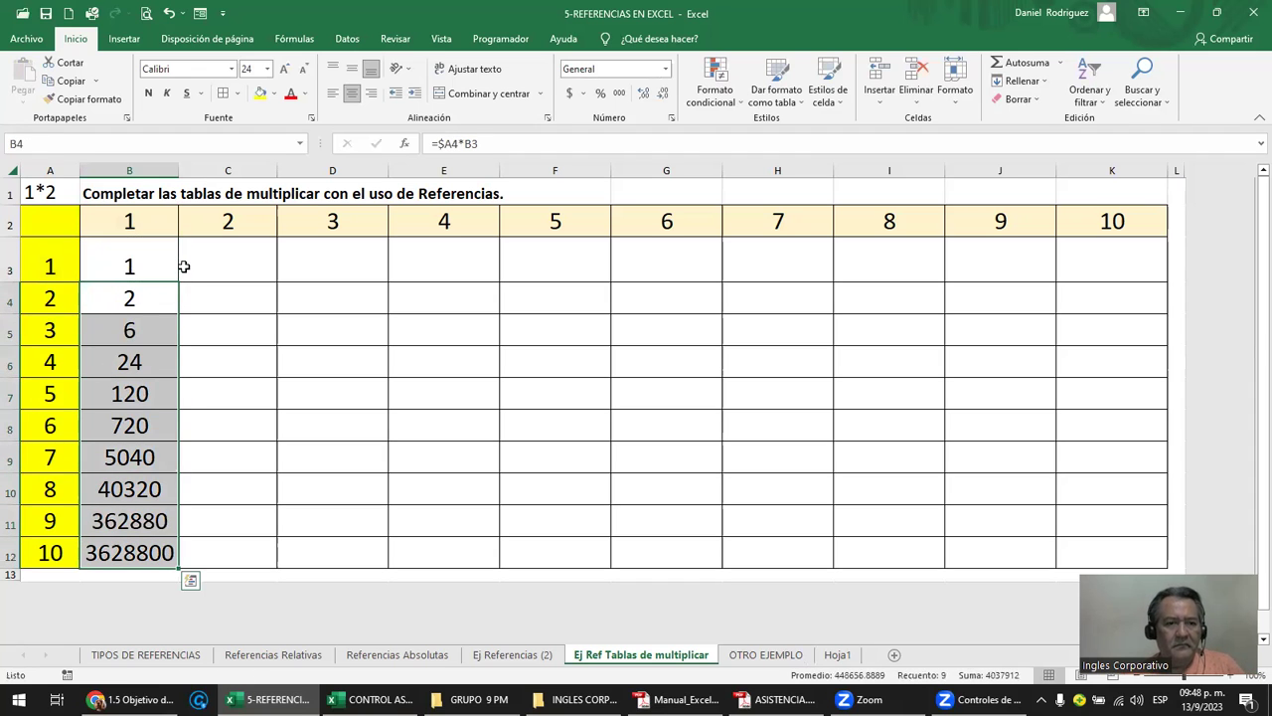
Inspect the copied formula in B4, then reopen B3's formula for editing.
left_click(158, 268)
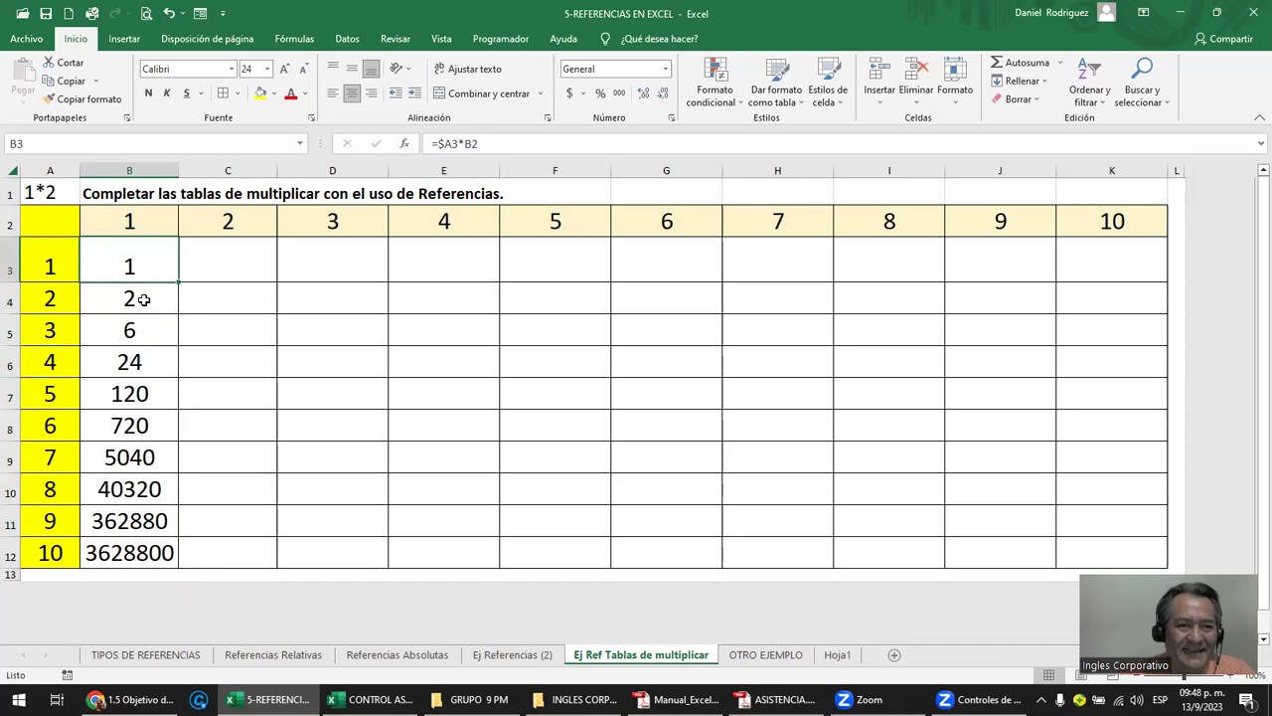
double_click(145, 299)
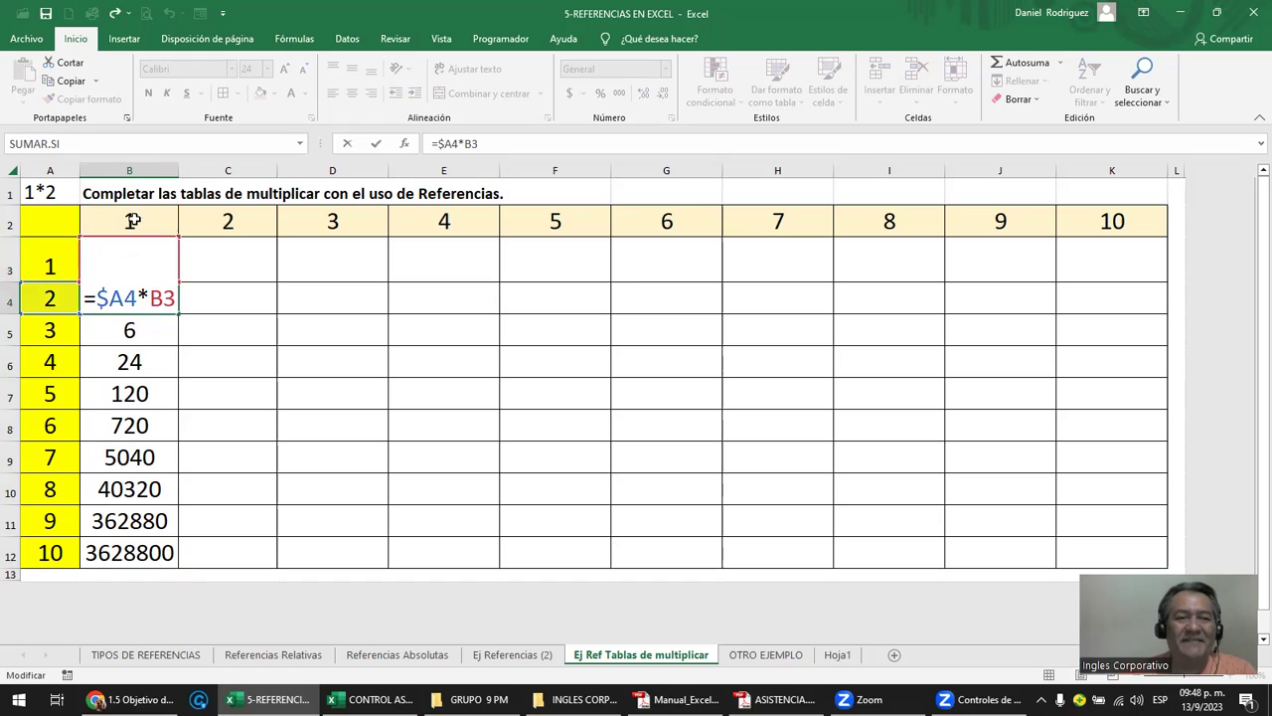
left_click_drag(149, 298, 180, 297)
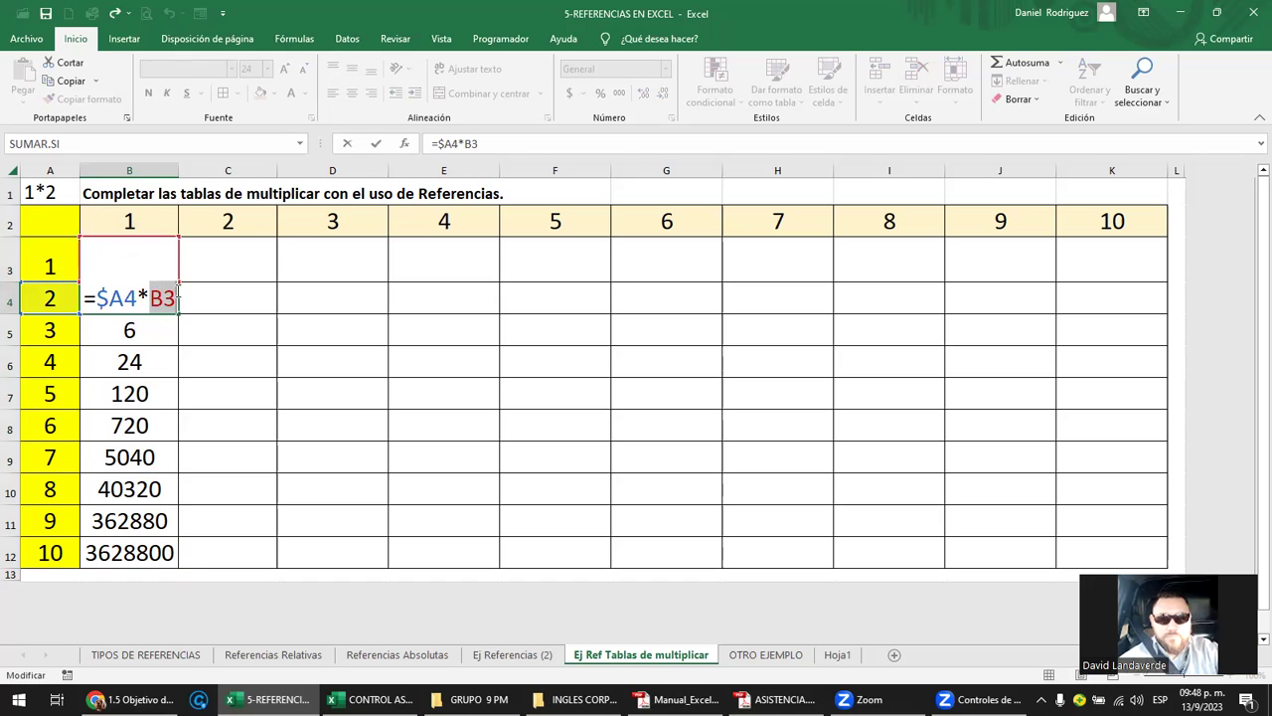
key("Escape")
double_click(128, 264)
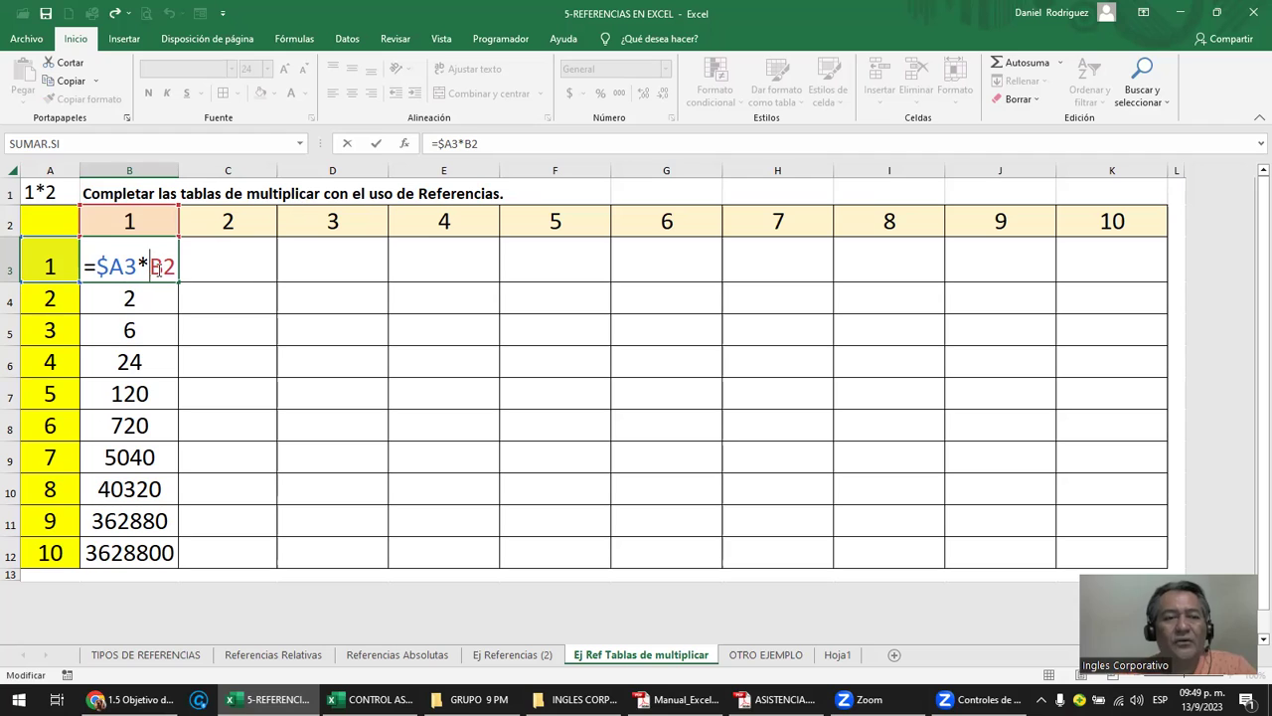
left_click(164, 268)
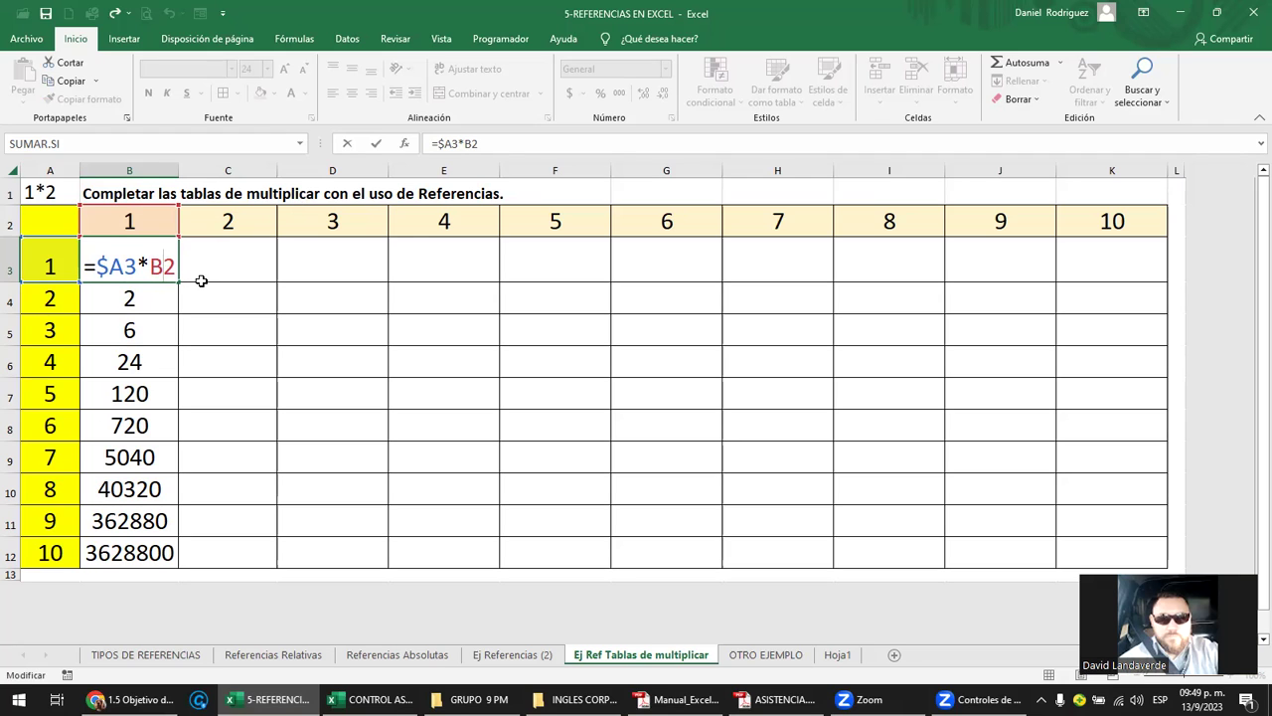
type("$")
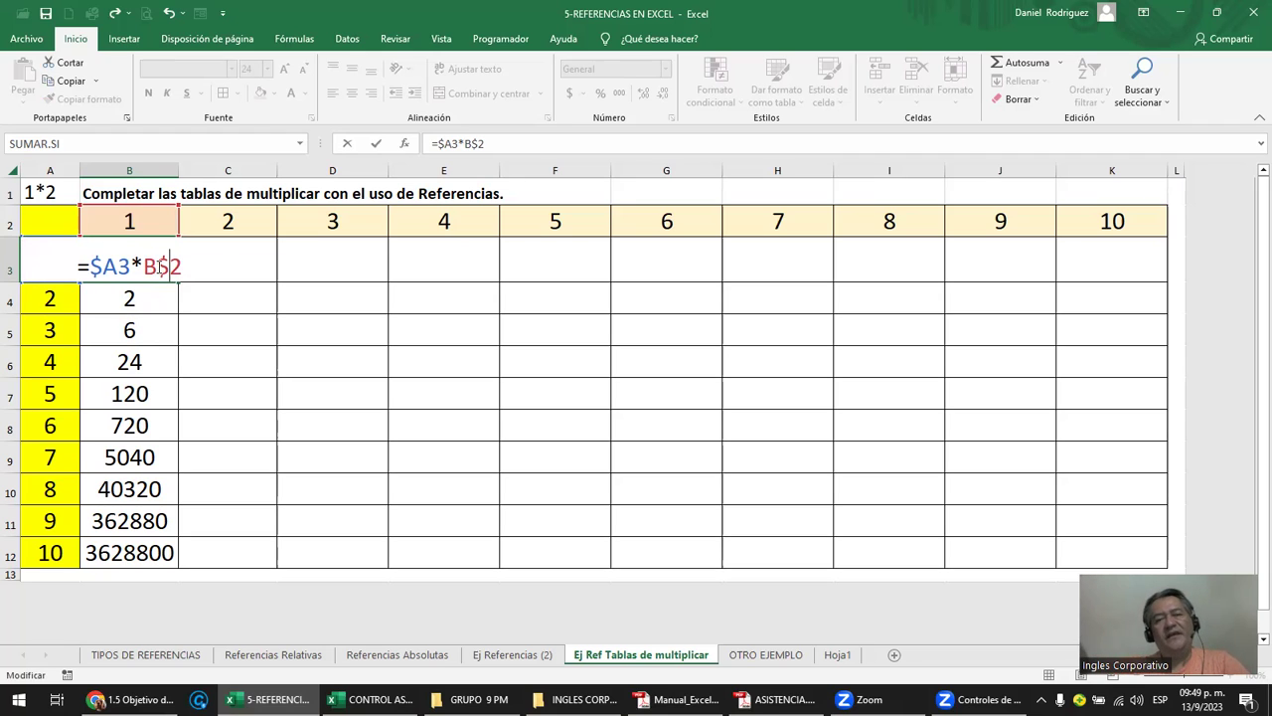
key("Return")
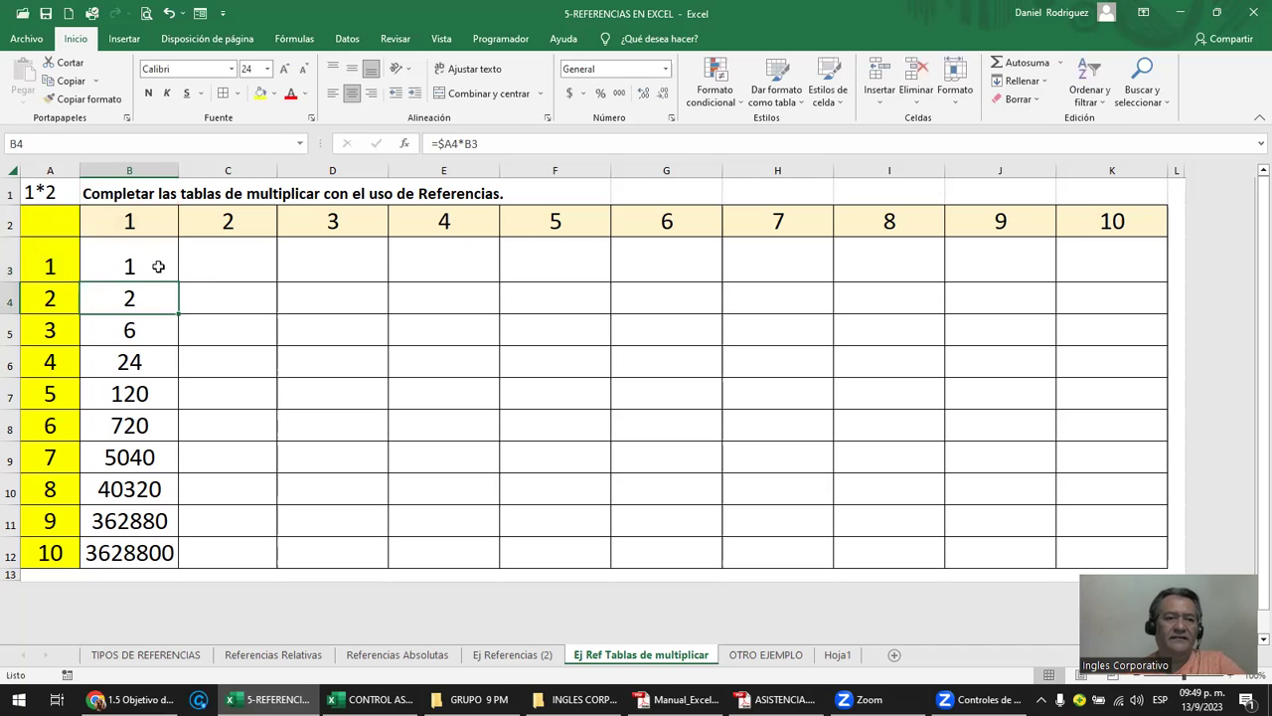
left_click_drag(127, 294, 156, 520)
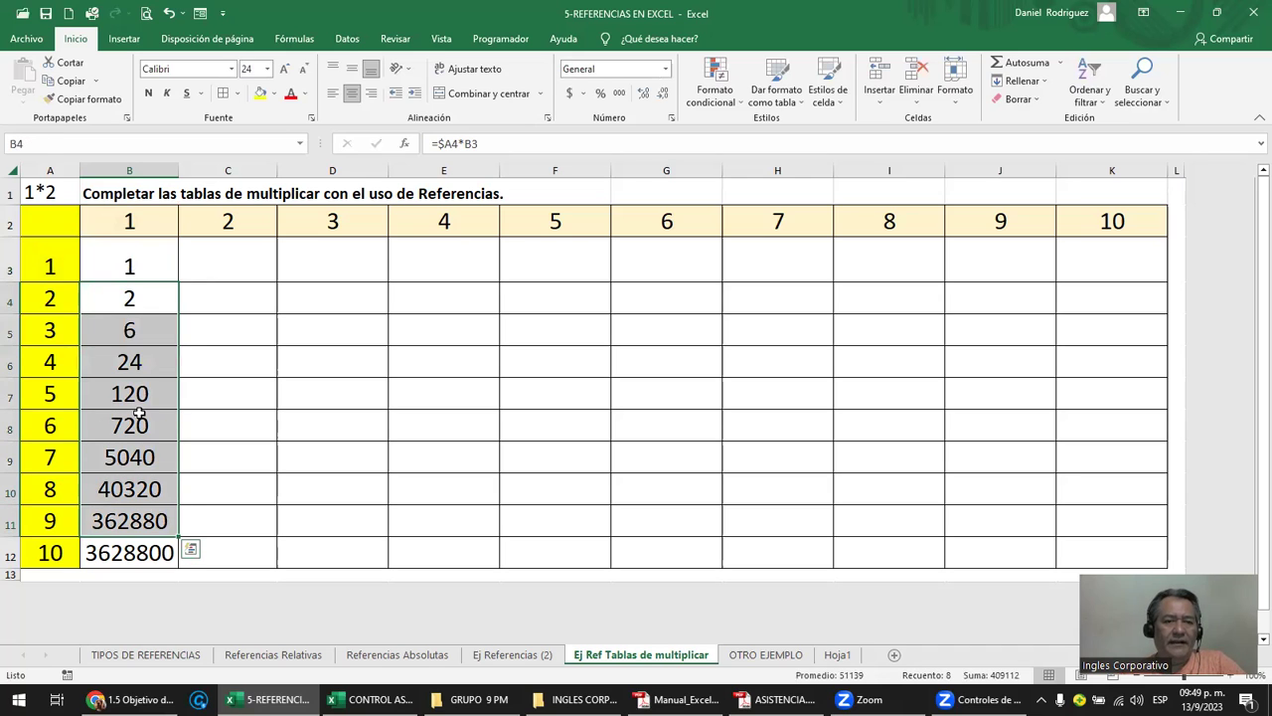
left_click(159, 275)
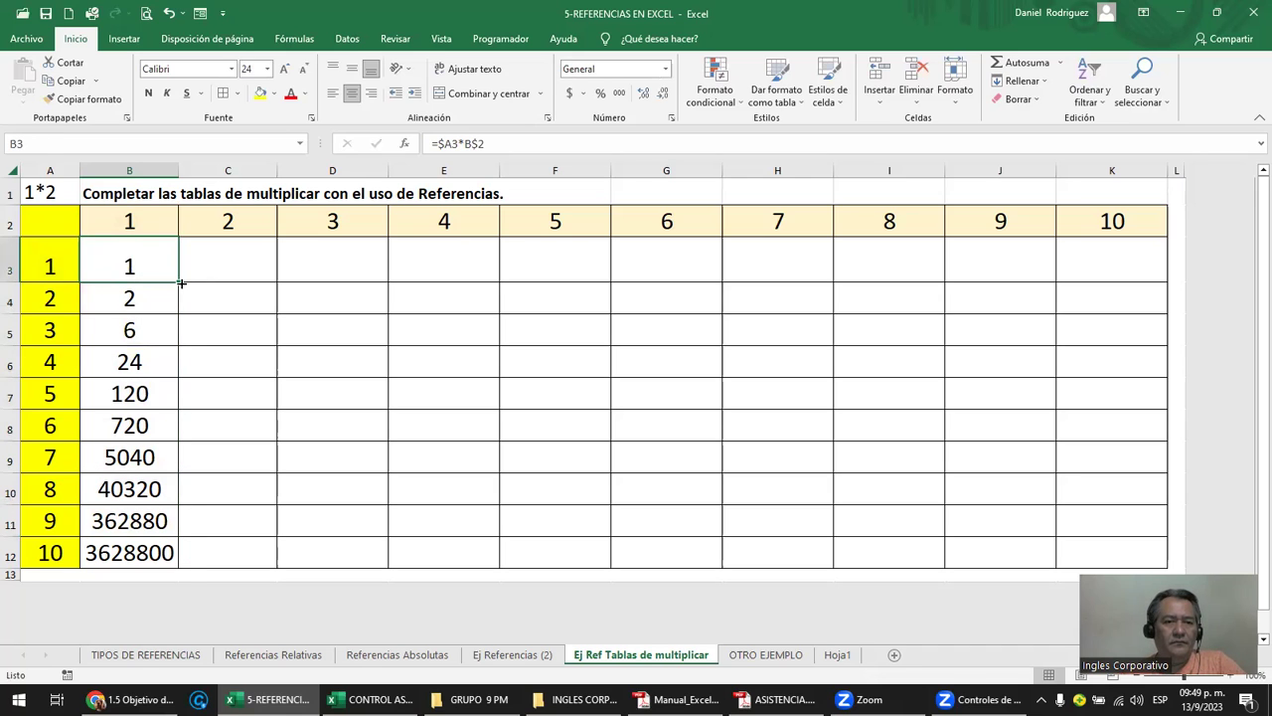
double_click(182, 283)
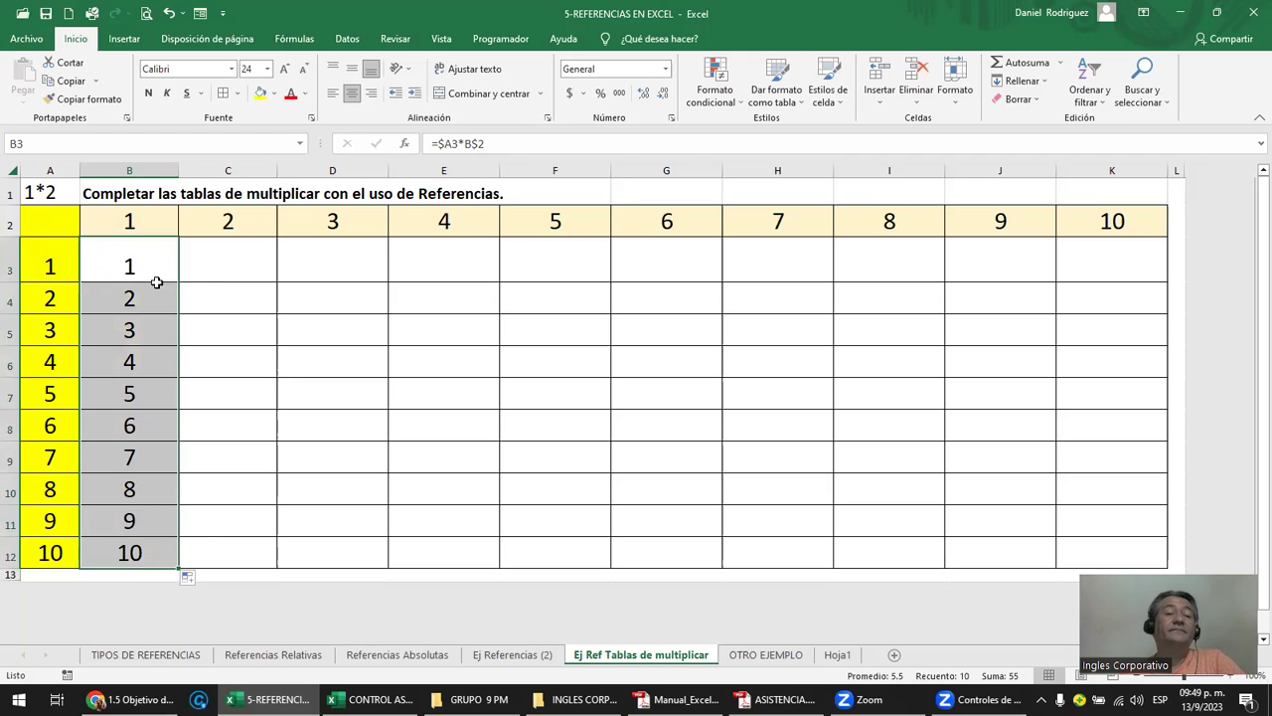
double_click(137, 263)
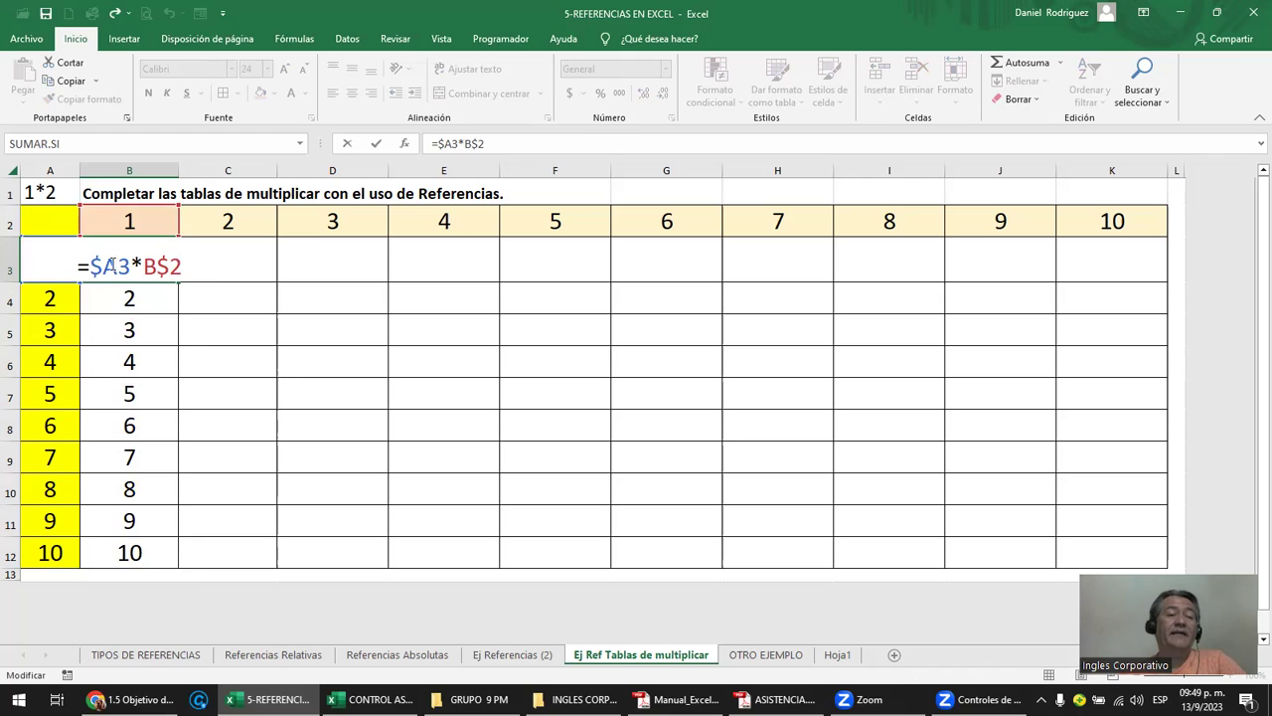
key("Escape")
left_click(133, 292)
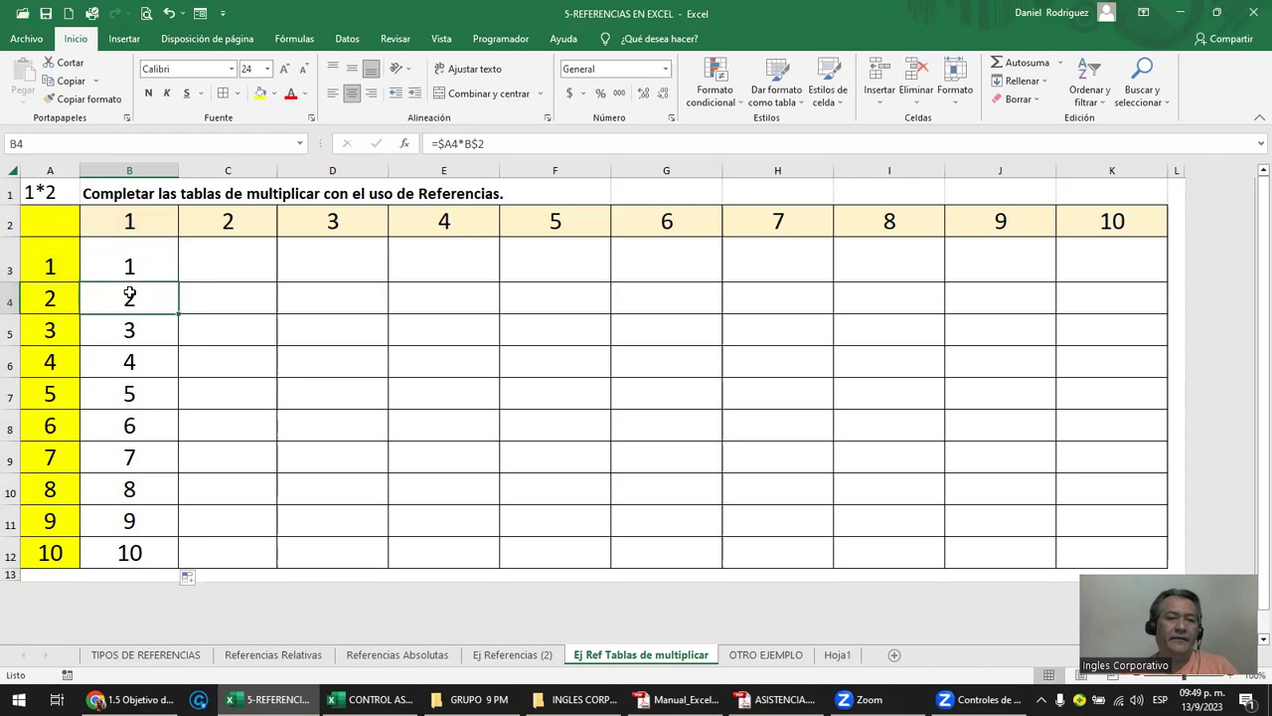
double_click(145, 298)
key("Escape")
left_click(141, 328)
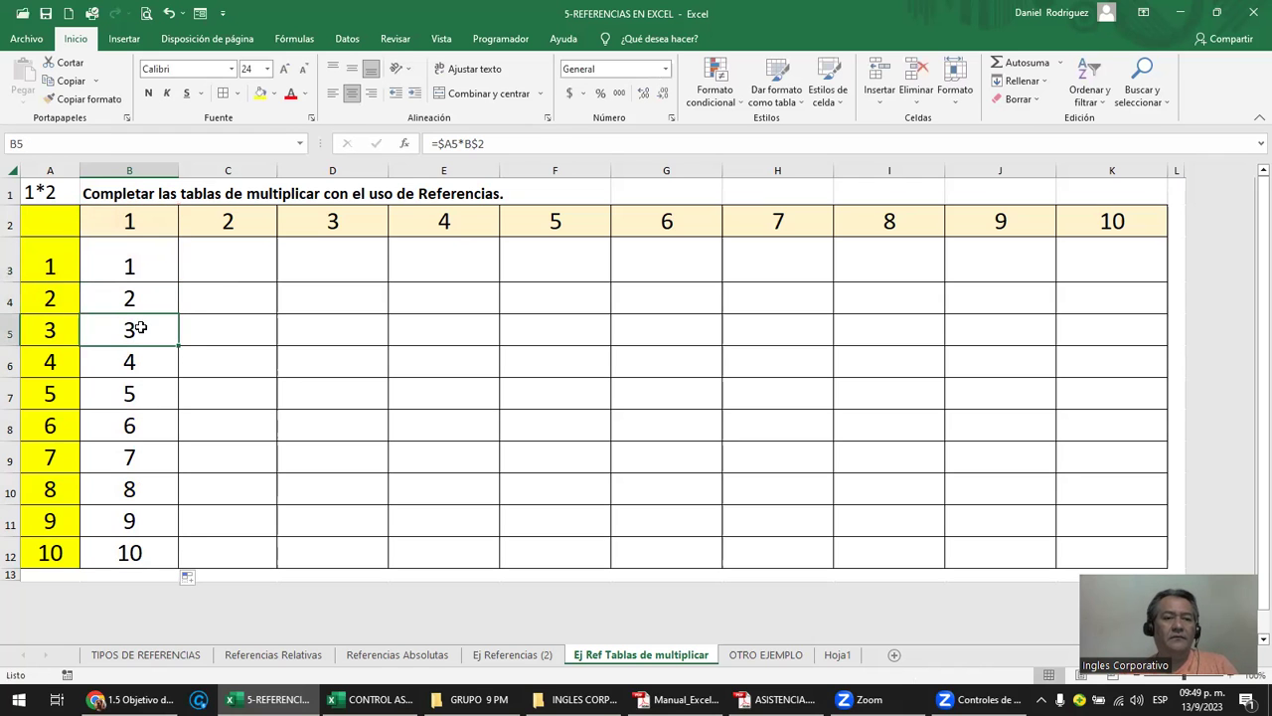
double_click(141, 328)
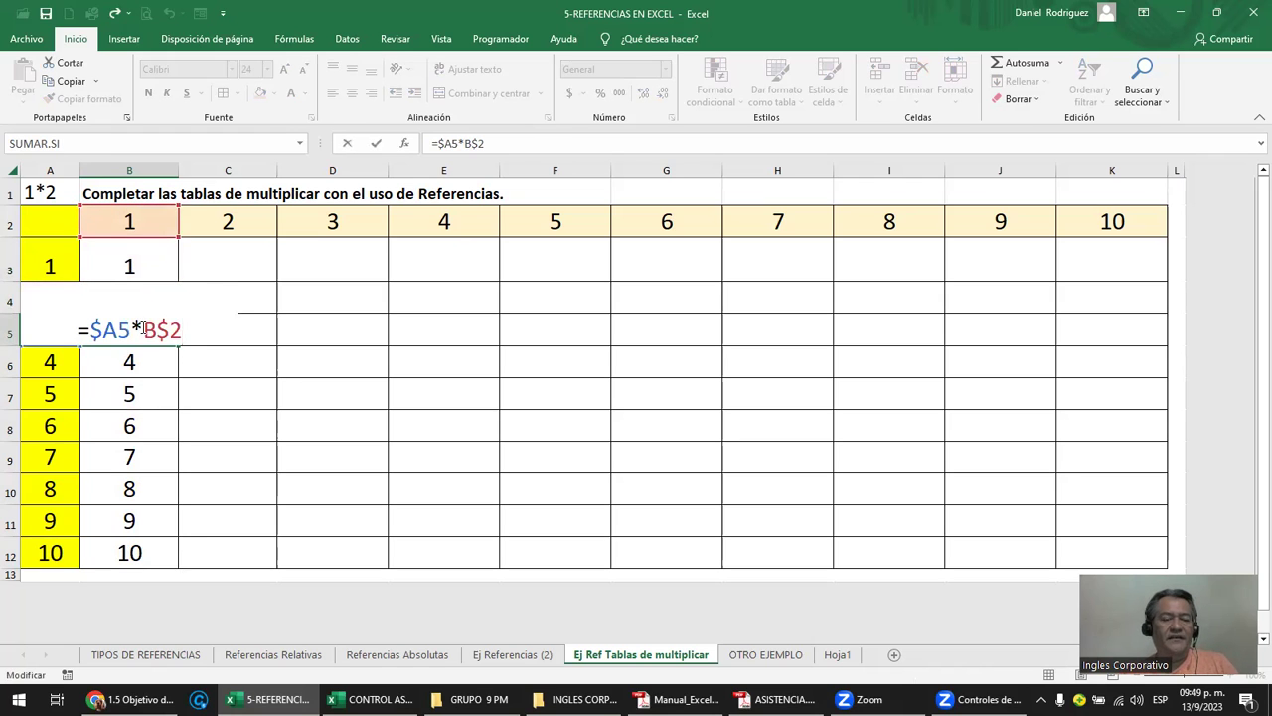
key("Escape")
left_click(137, 358)
double_click(137, 358)
key("Escape")
left_click(135, 552)
double_click(136, 552)
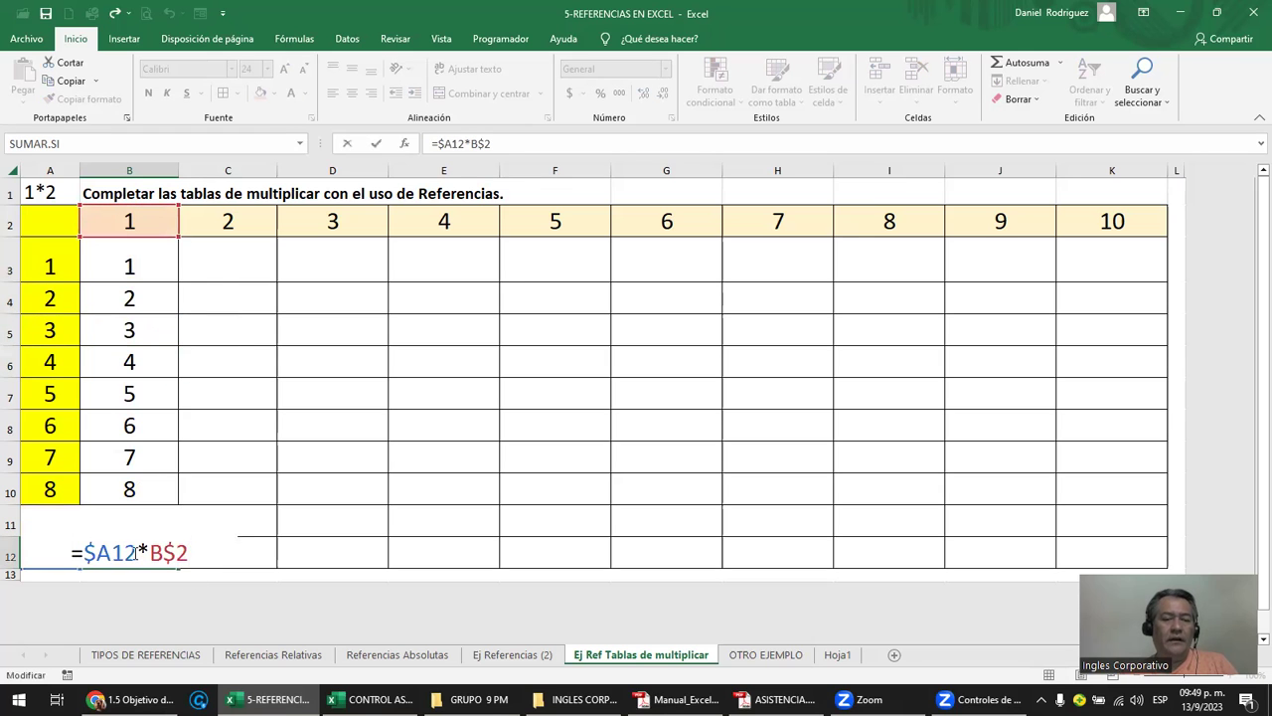
key("Escape")
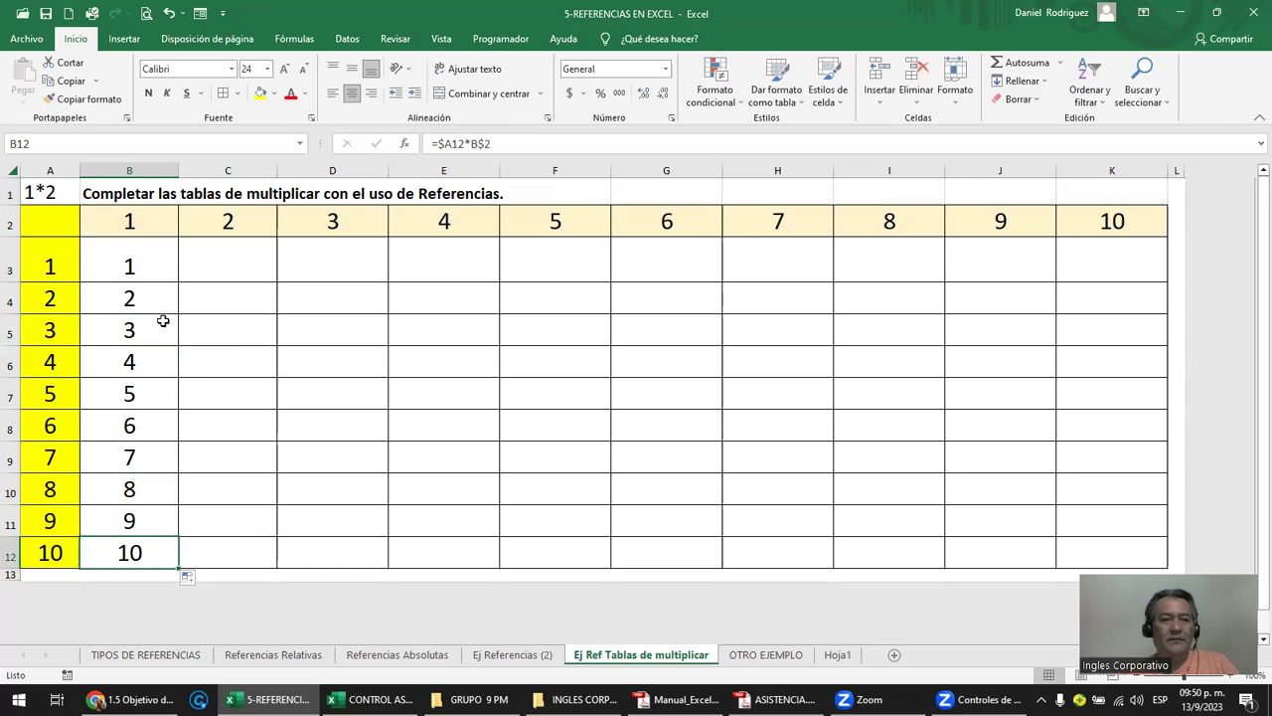
left_click(151, 264)
double_click(151, 263)
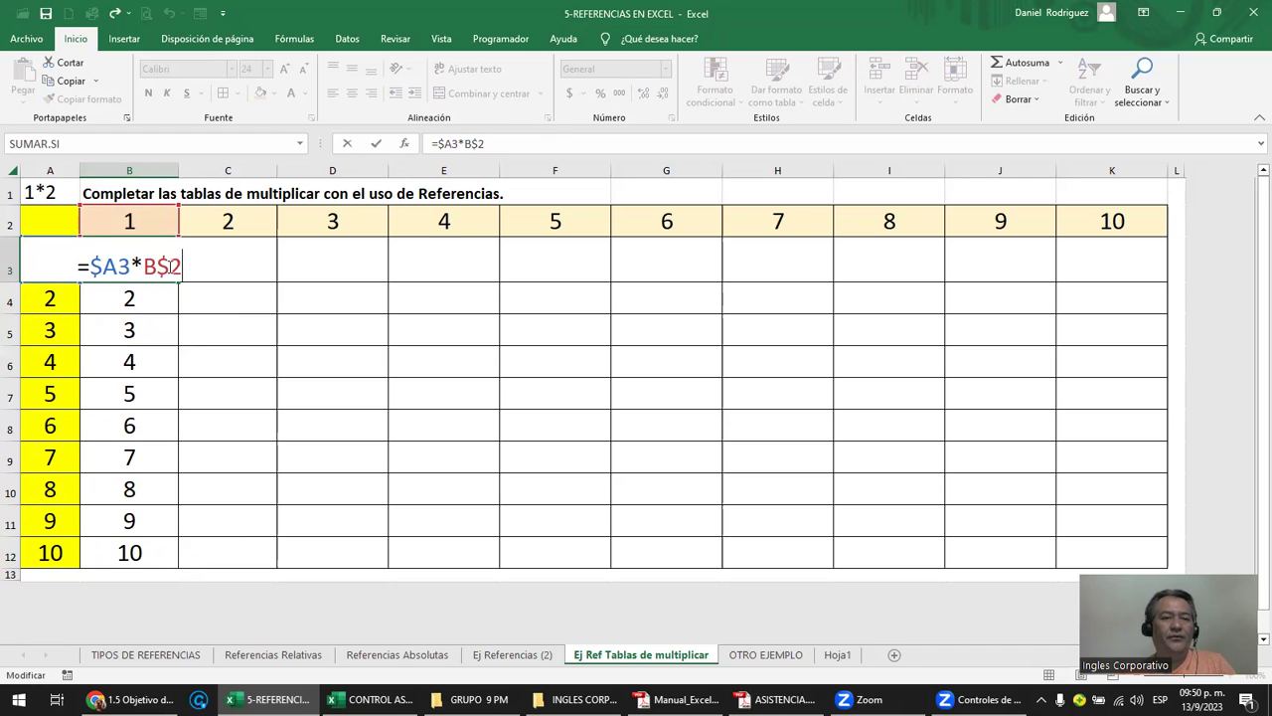
key("Return")
key("F2")
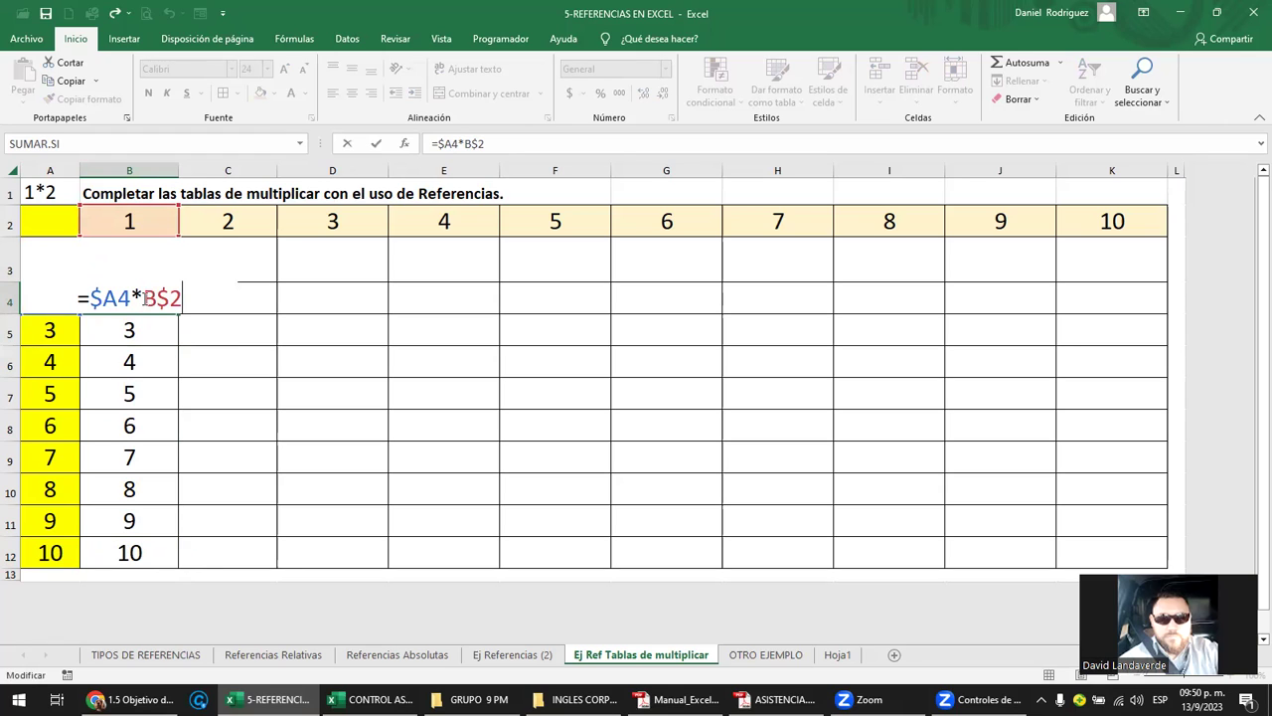
key("Return")
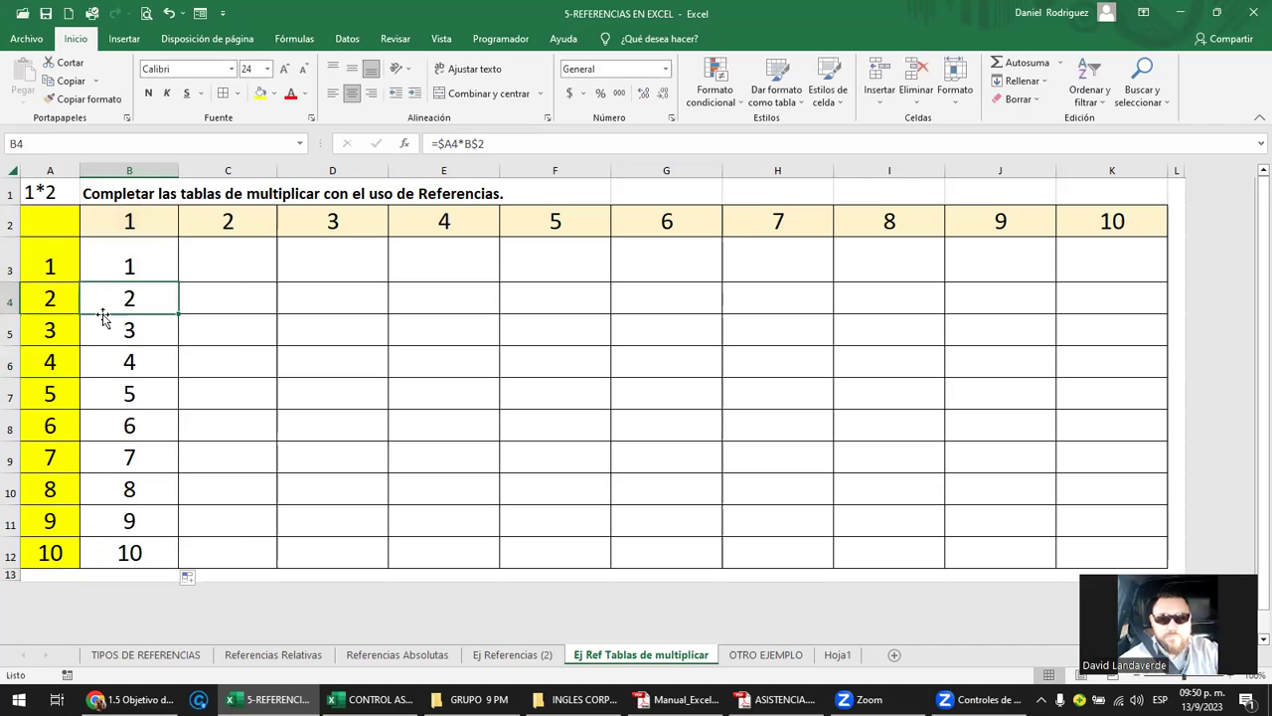
left_click(56, 298)
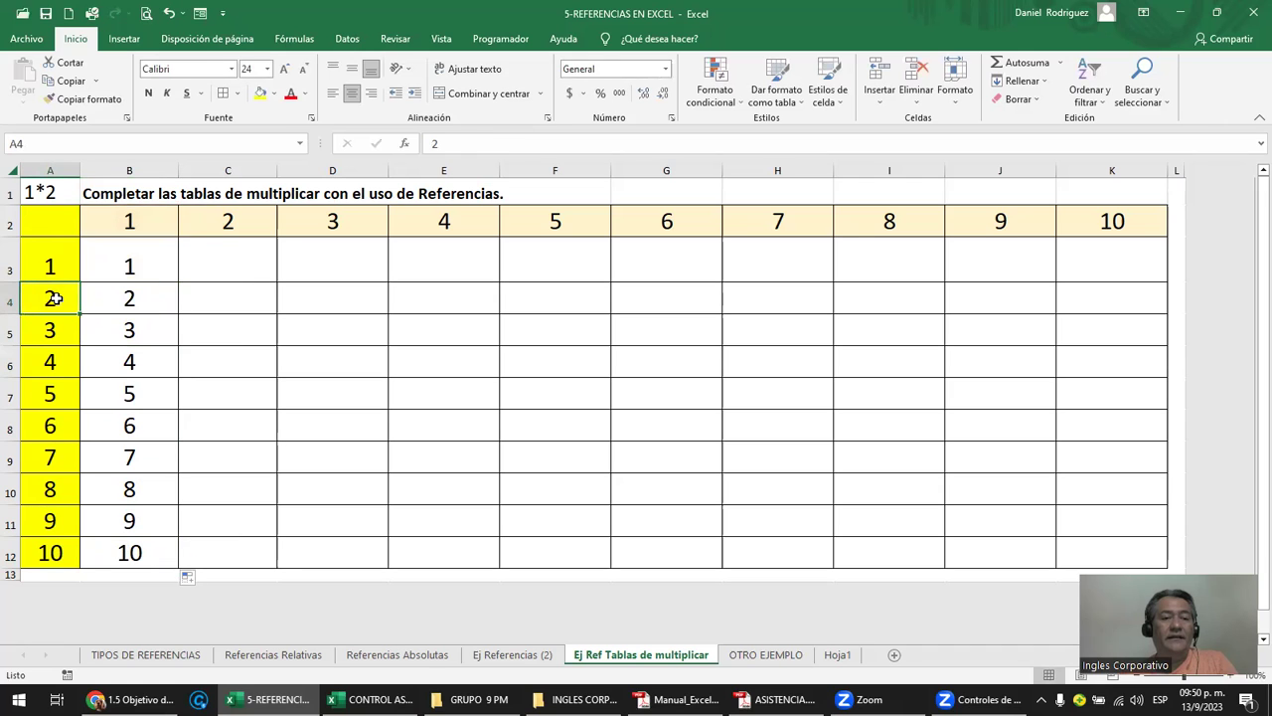
left_click(139, 325)
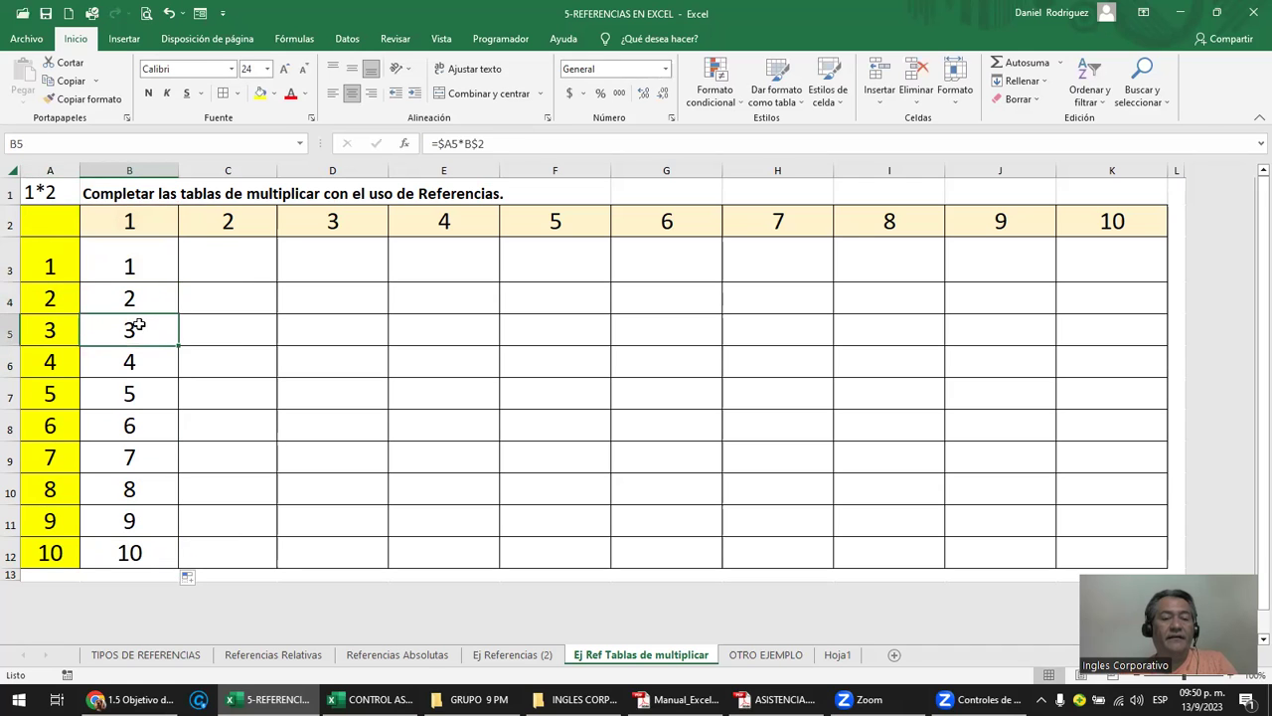
left_click(142, 225)
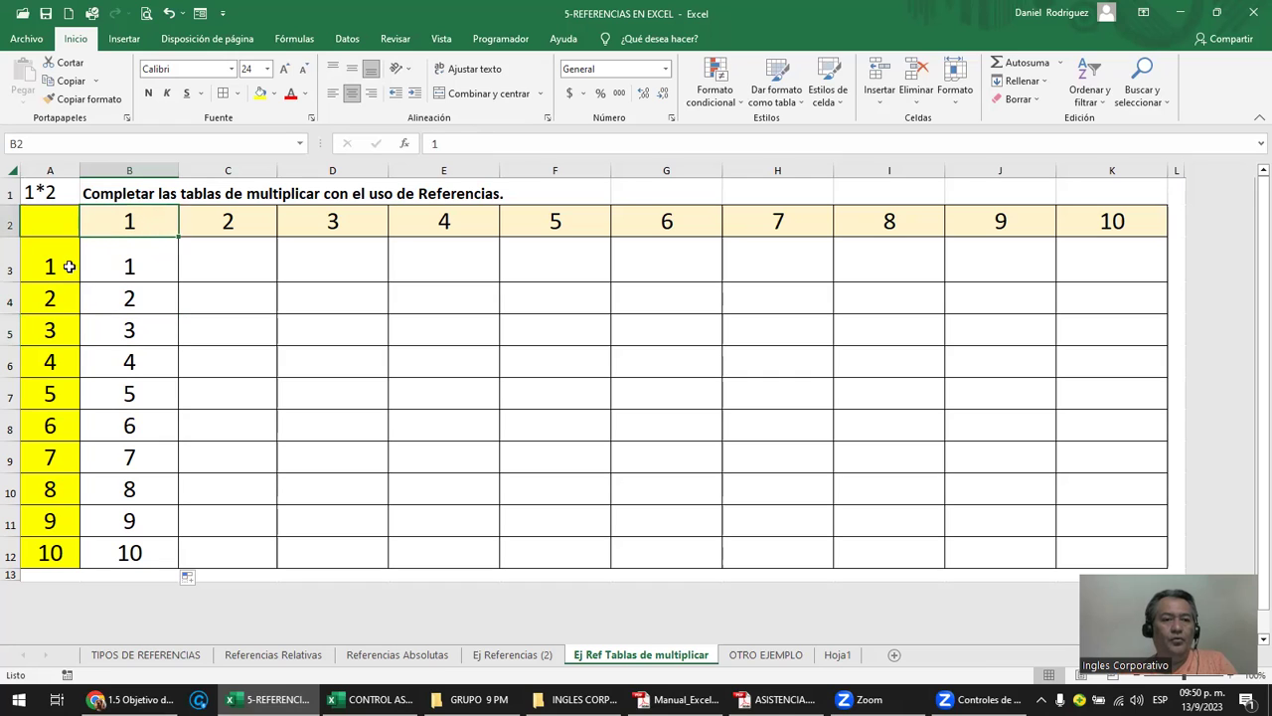
left_click(56, 304)
left_click(128, 230)
left_click(127, 298)
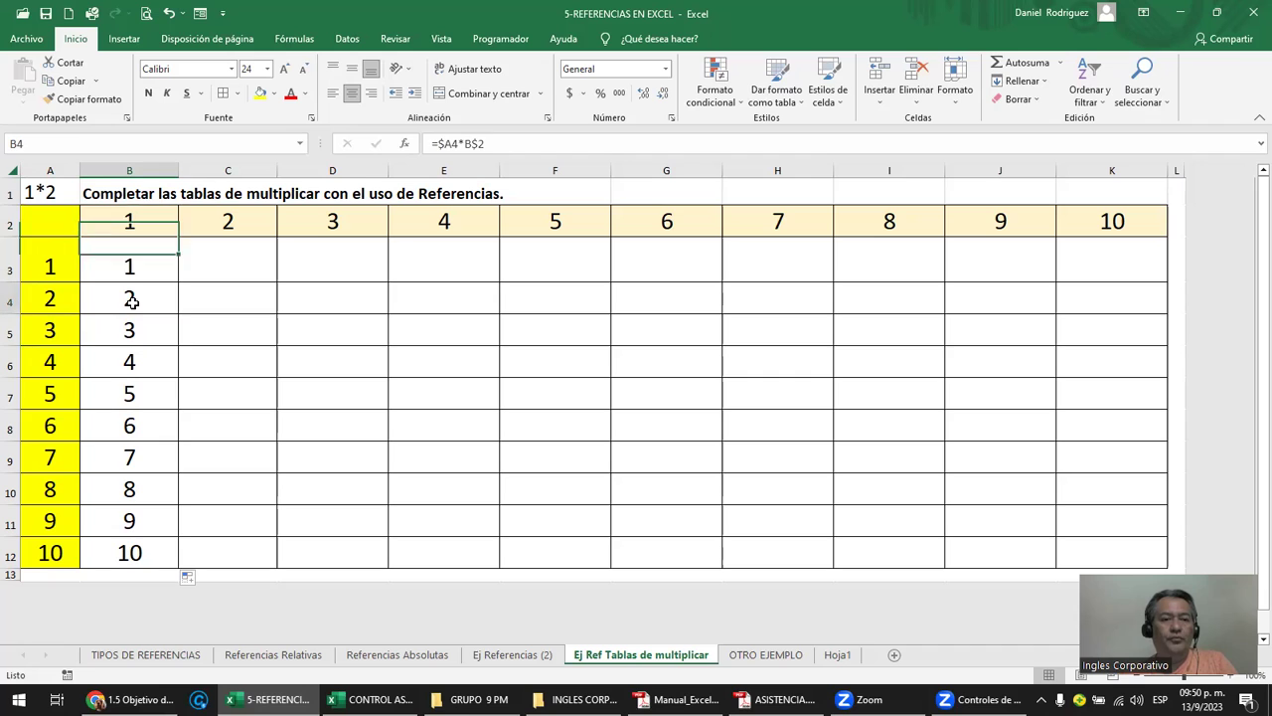
left_click(131, 170)
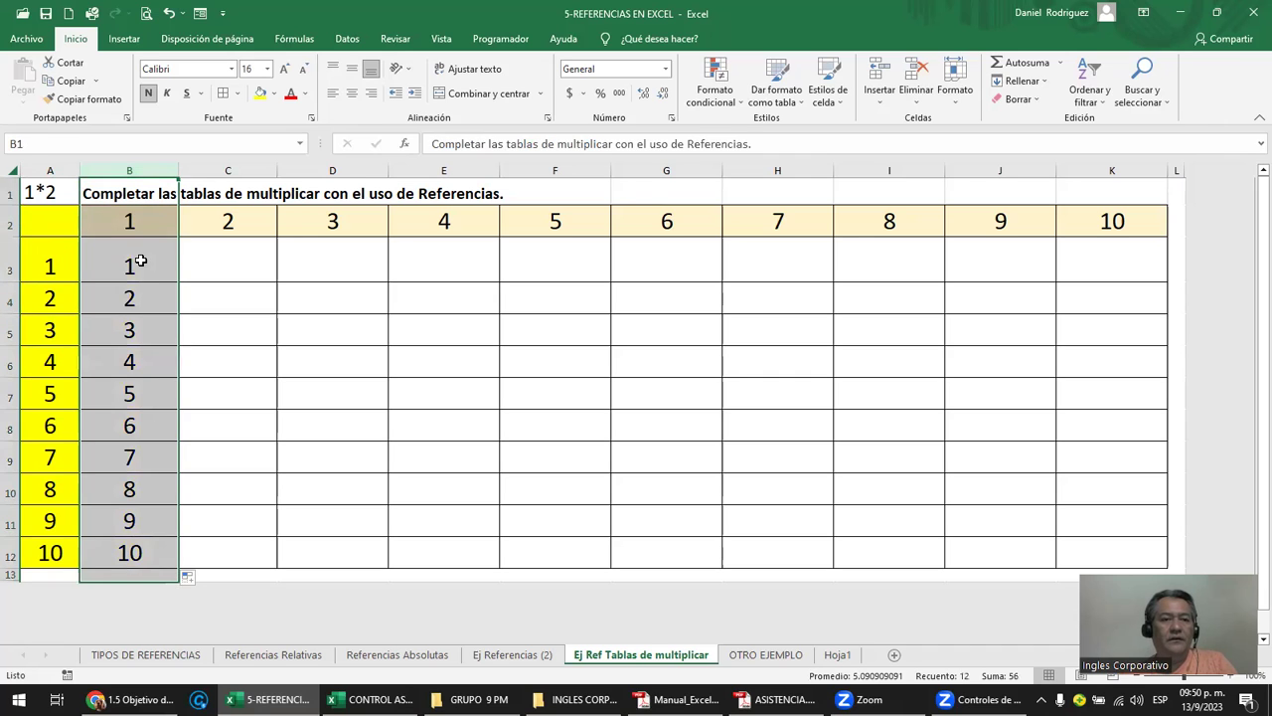
left_click(154, 262)
Copy the B3:B12 formulas into C3:C12, giving the 2 times table from 2 to 20.
key("shift+Down")
key("shift+Down")
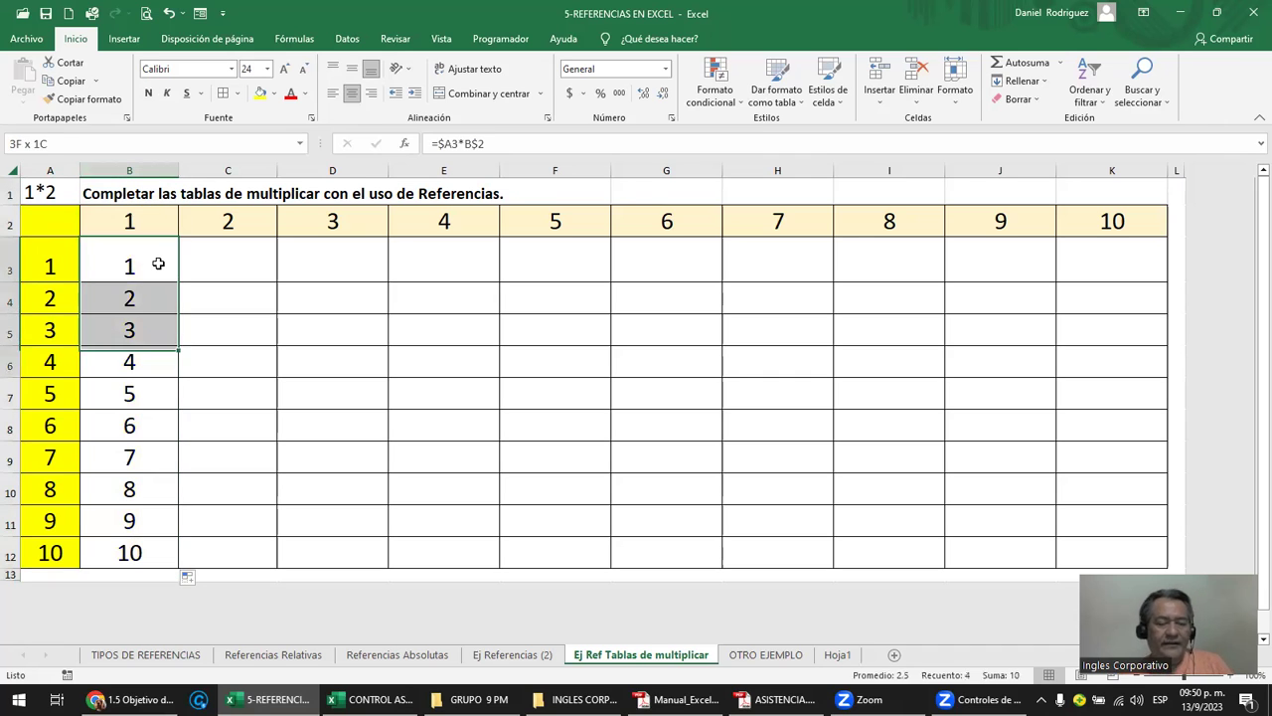
key("shift+Down")
key("shift+Down")
key("shift+Down")
key("shift+Down")
key("shift+Down")
key("shift+Down")
key("shift+Down")
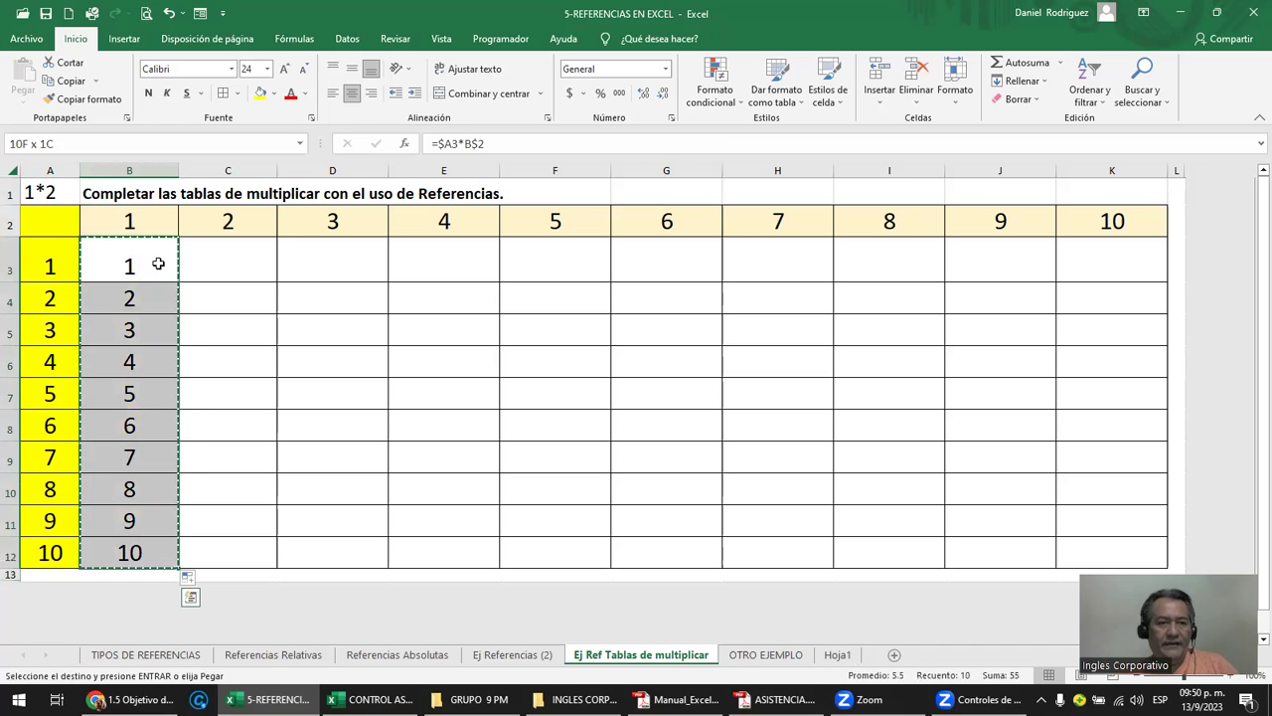
key("ctrl+c")
key("Right")
key("ctrl+v")
double_click(228, 255)
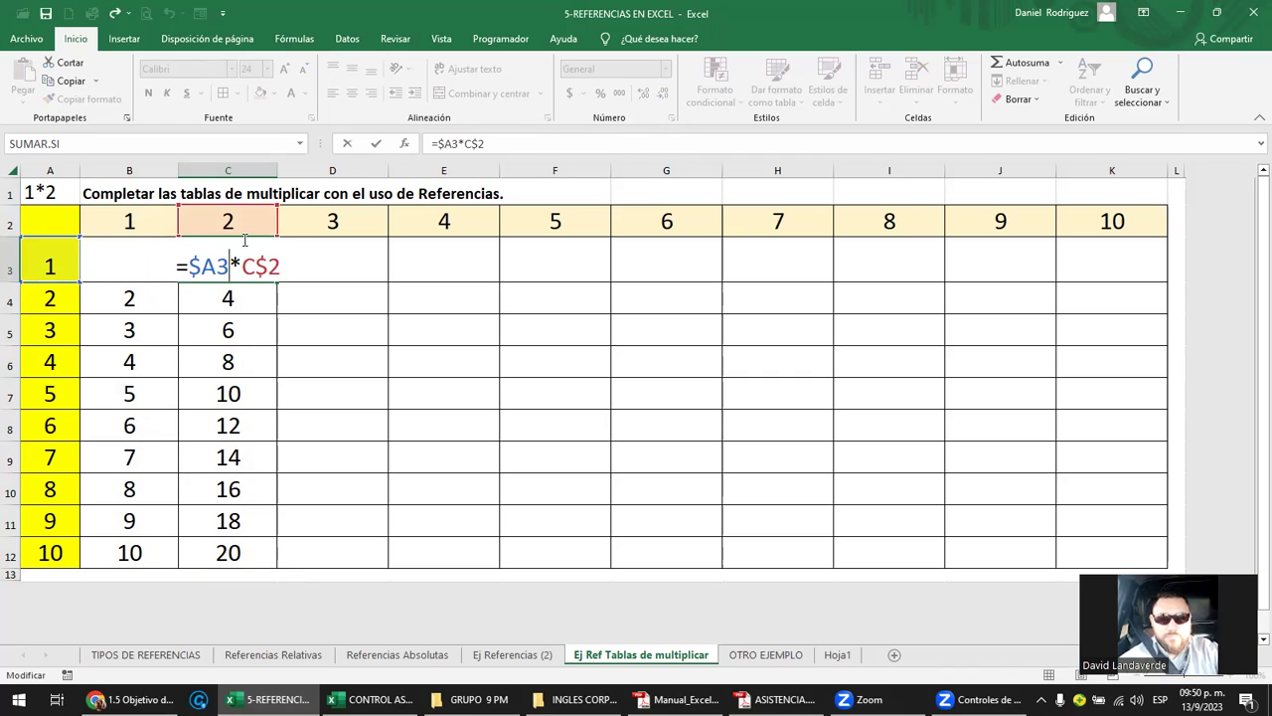
key("Return")
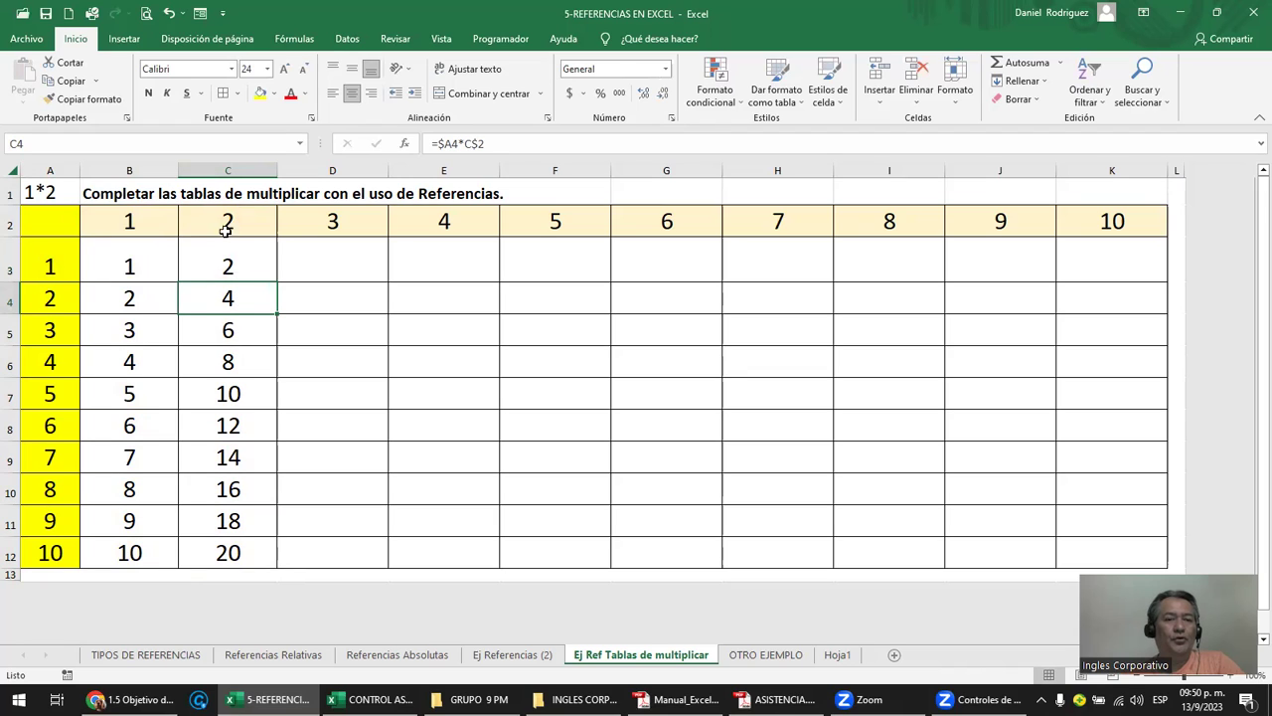
left_click(232, 328)
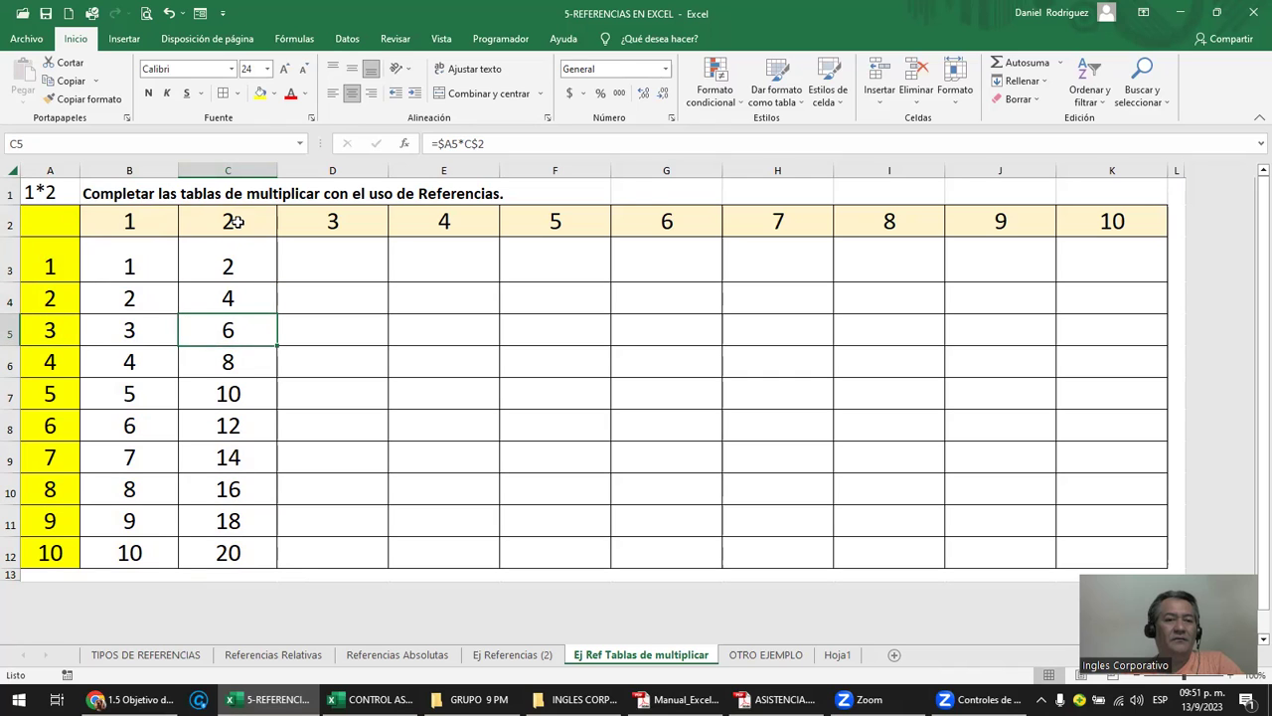
left_click(244, 554)
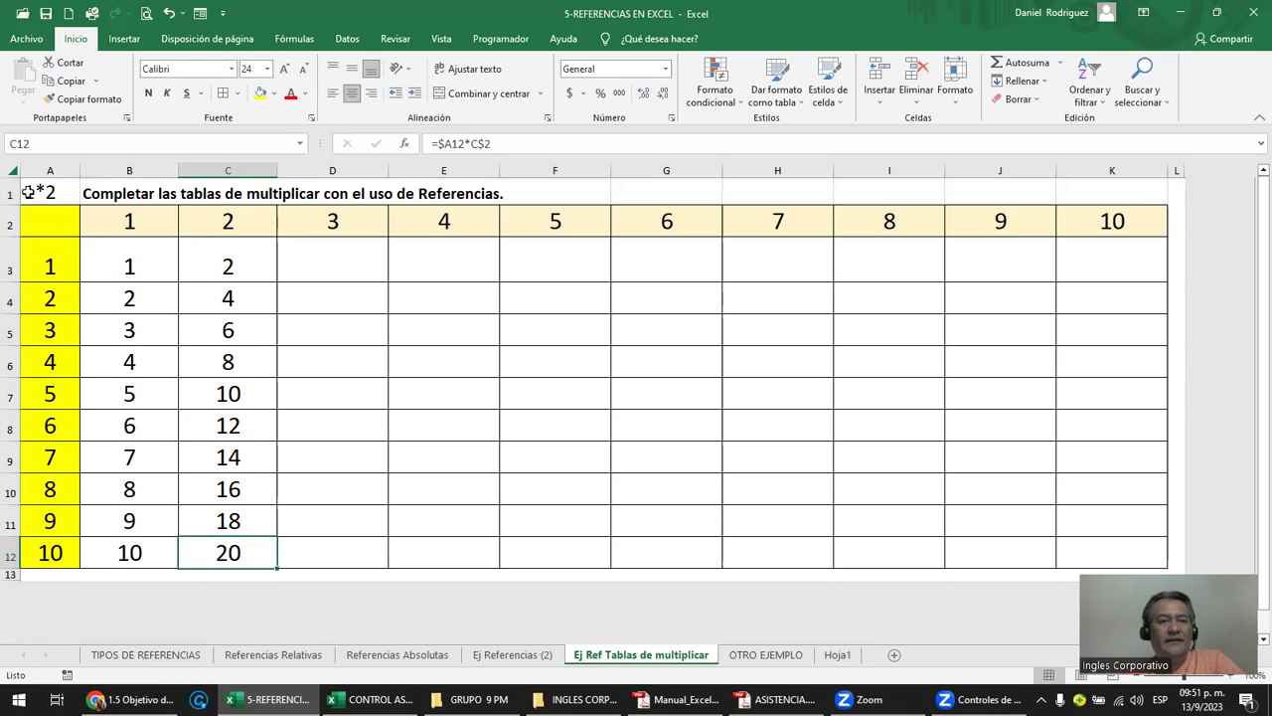
Review the 1*2 note, the row 2 multipliers and the column A multipliers.
left_click(41, 193)
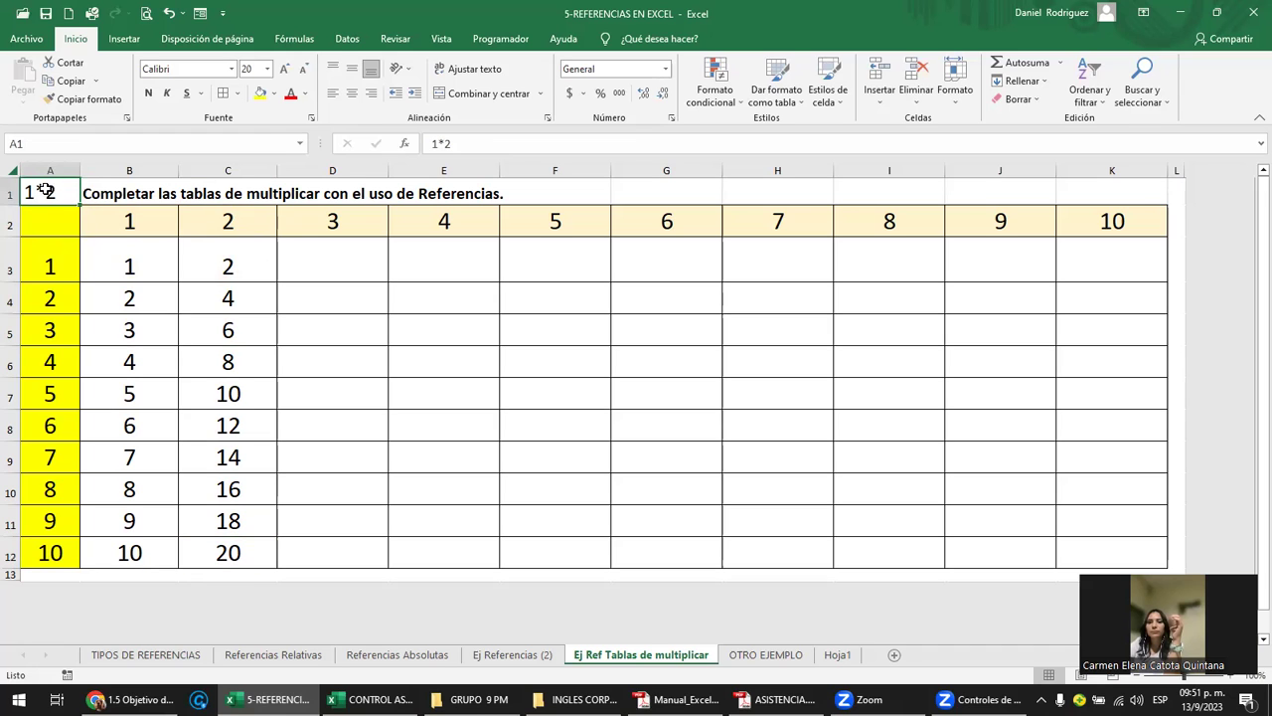
left_click_drag(127, 213, 1093, 216)
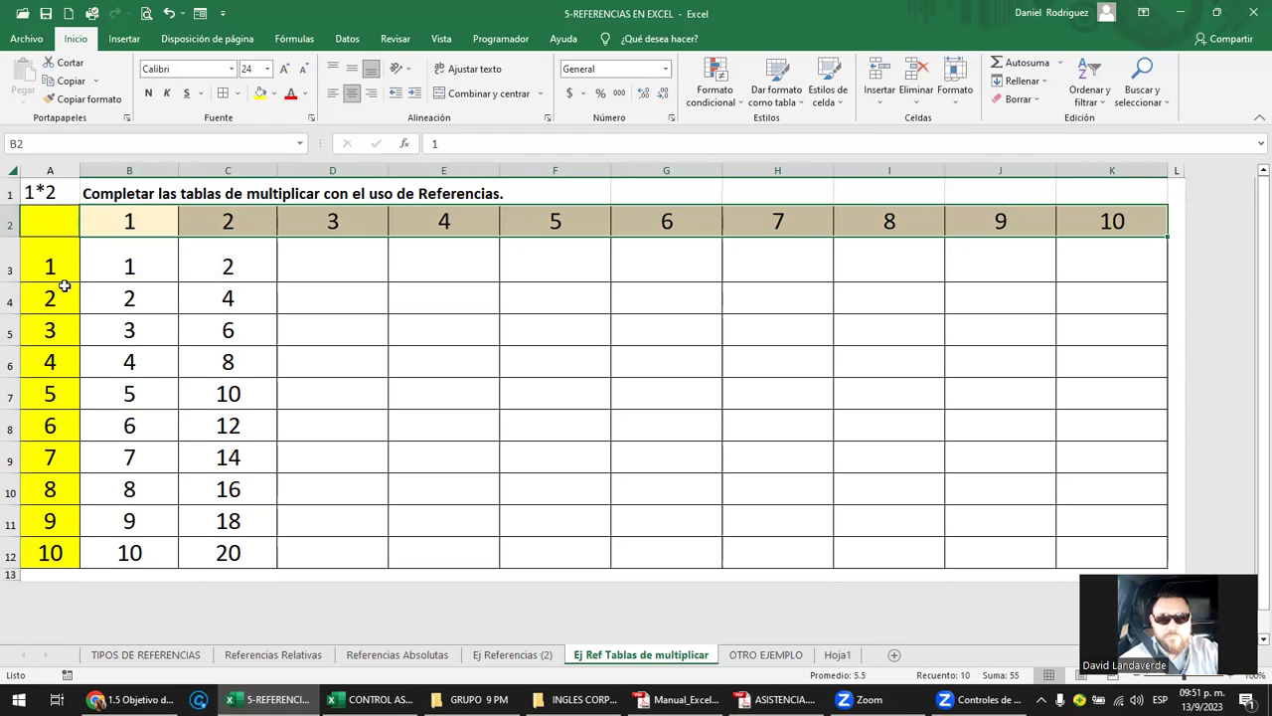
left_click(58, 267)
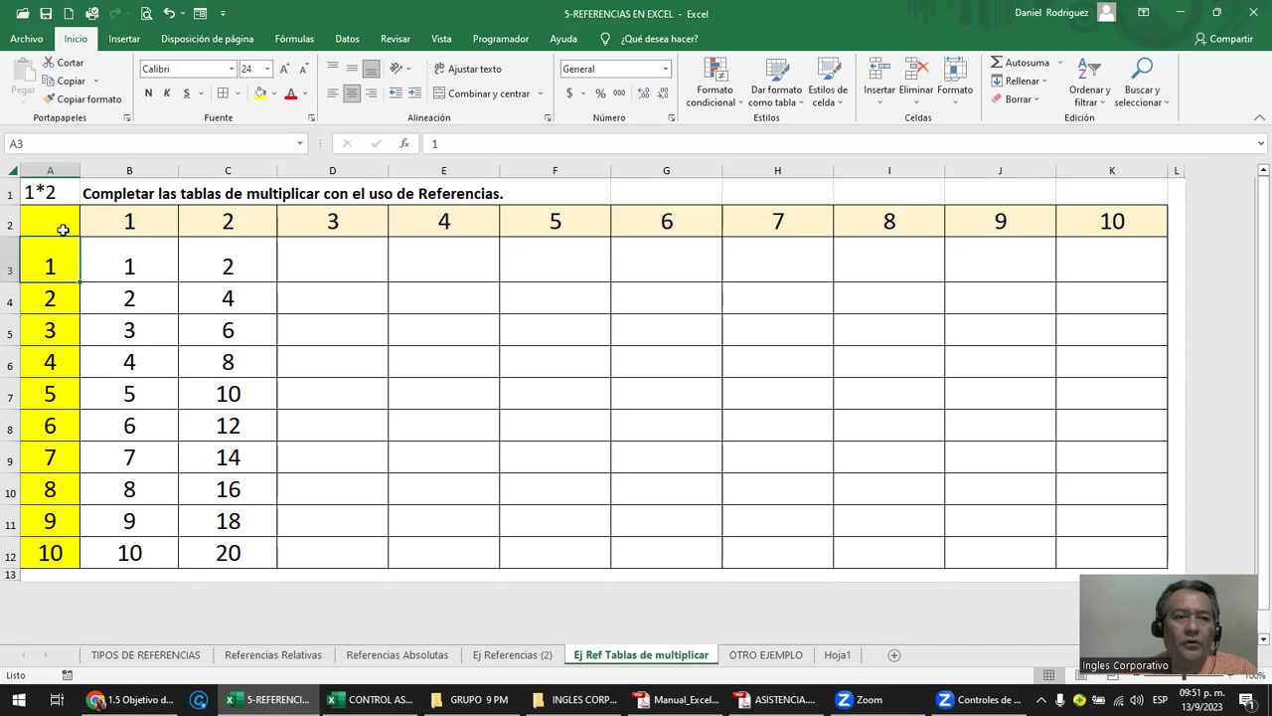
left_click_drag(58, 218, 49, 552)
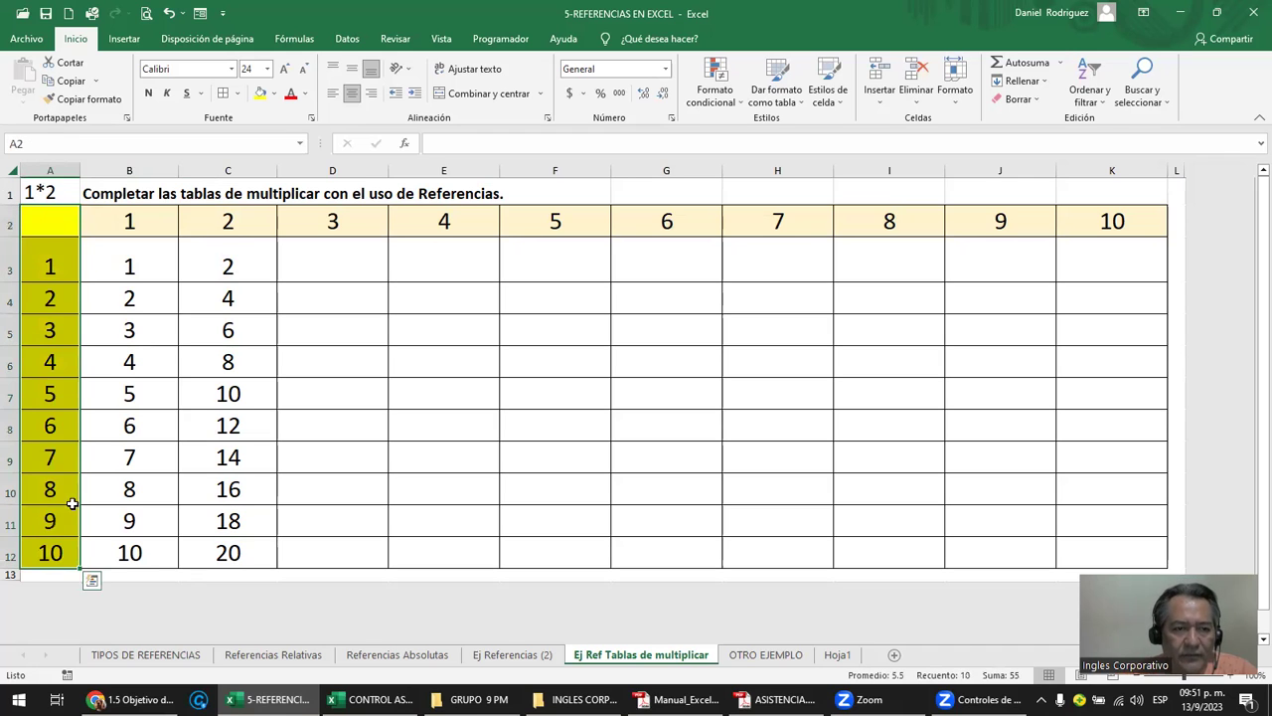
Copy C3:C12 across columns D to K, filling the table up to 100.
left_click_drag(329, 215, 227, 220)
left_click(256, 262)
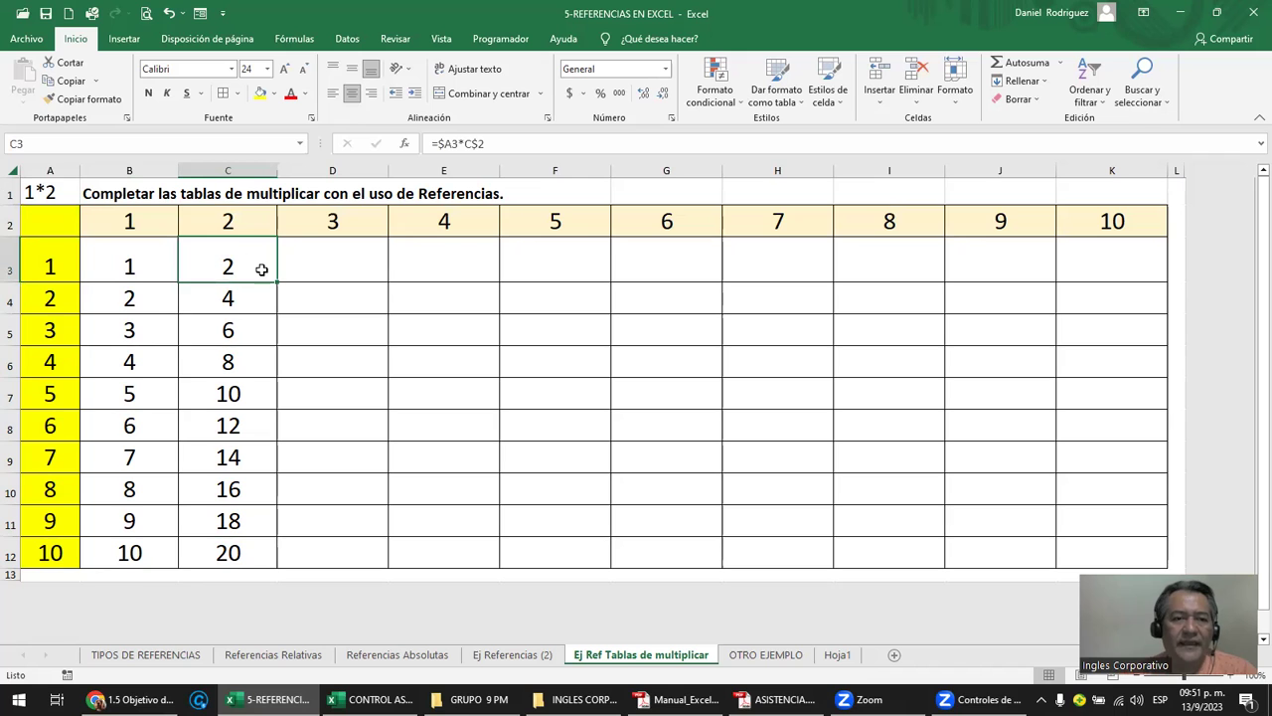
left_click_drag(270, 274, 269, 544)
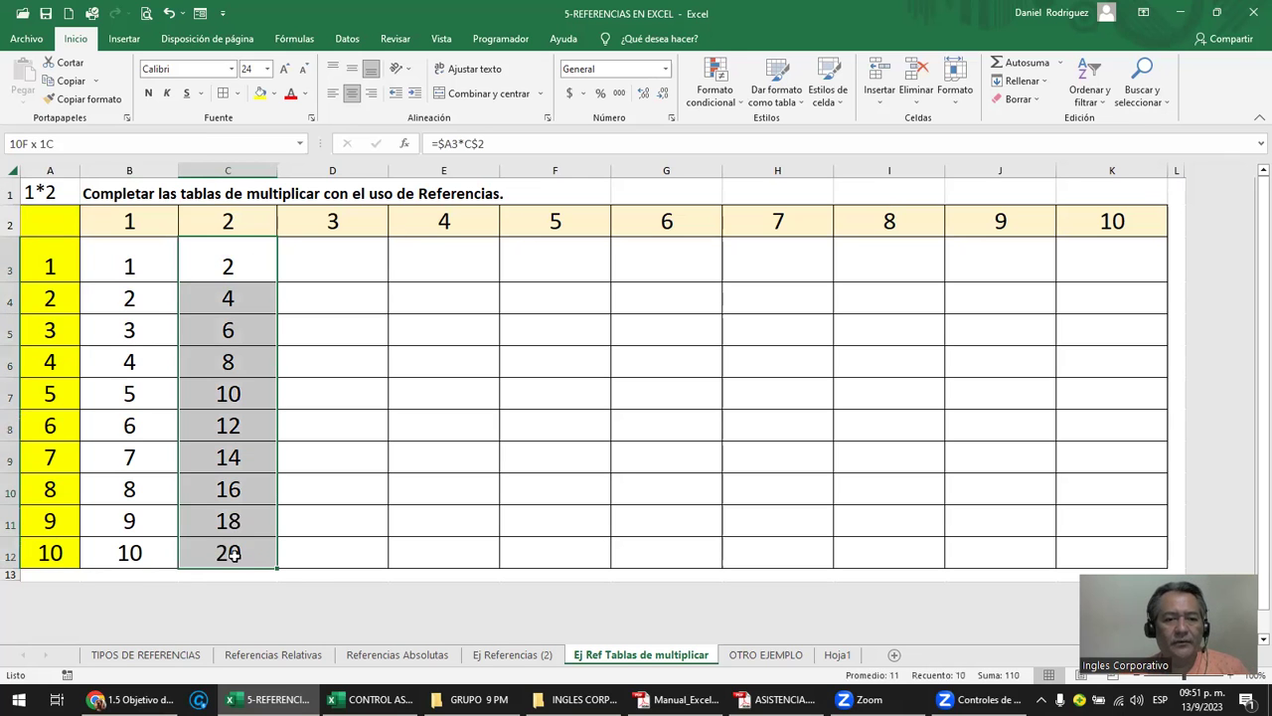
key("ctrl+c")
key("Right")
key("shift+Right")
key("shift+Right")
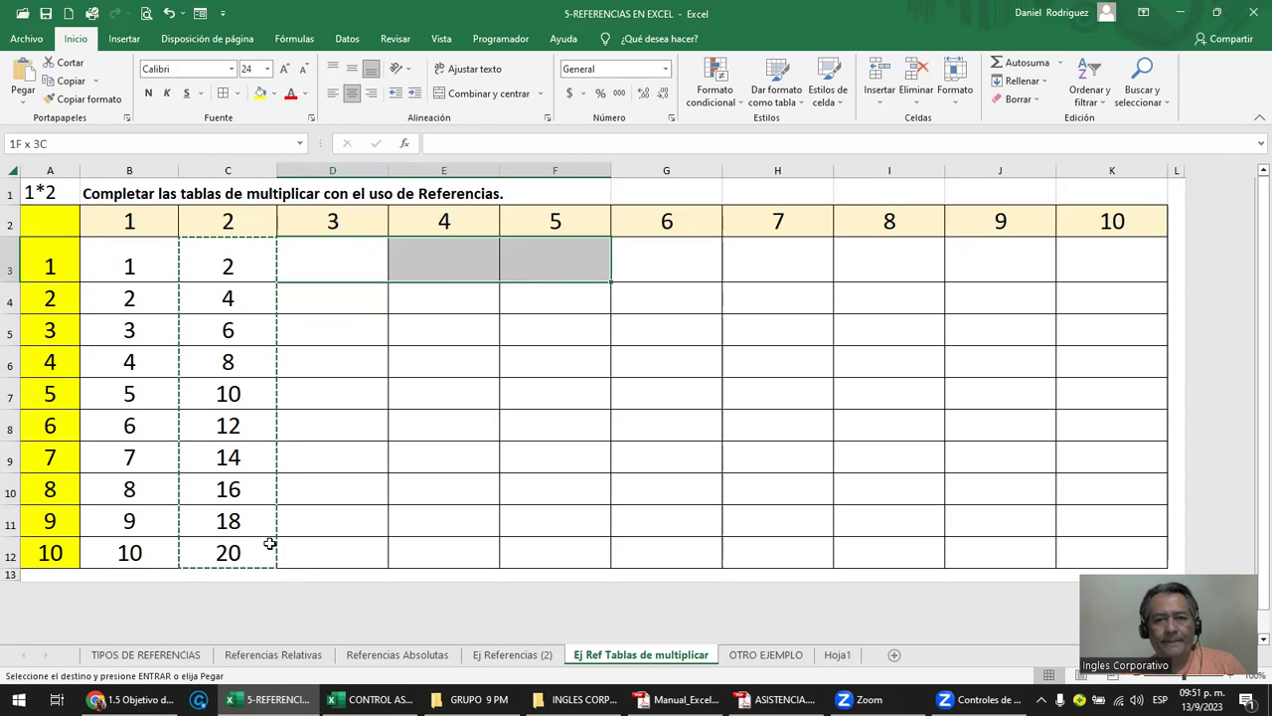
key("shift+Right")
key("shift+Right")
key("shift+Right")
key("shift+Right")
key("shift+Right")
key("Return")
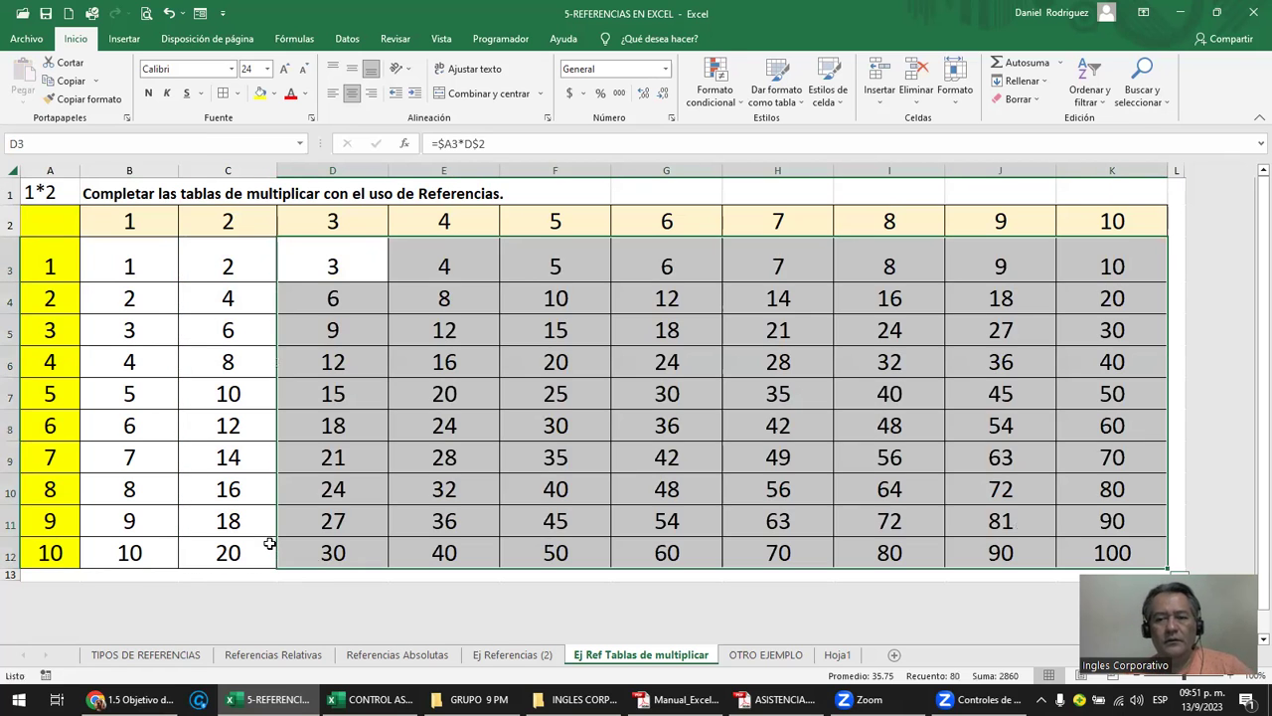
left_click(782, 257)
double_click(781, 257)
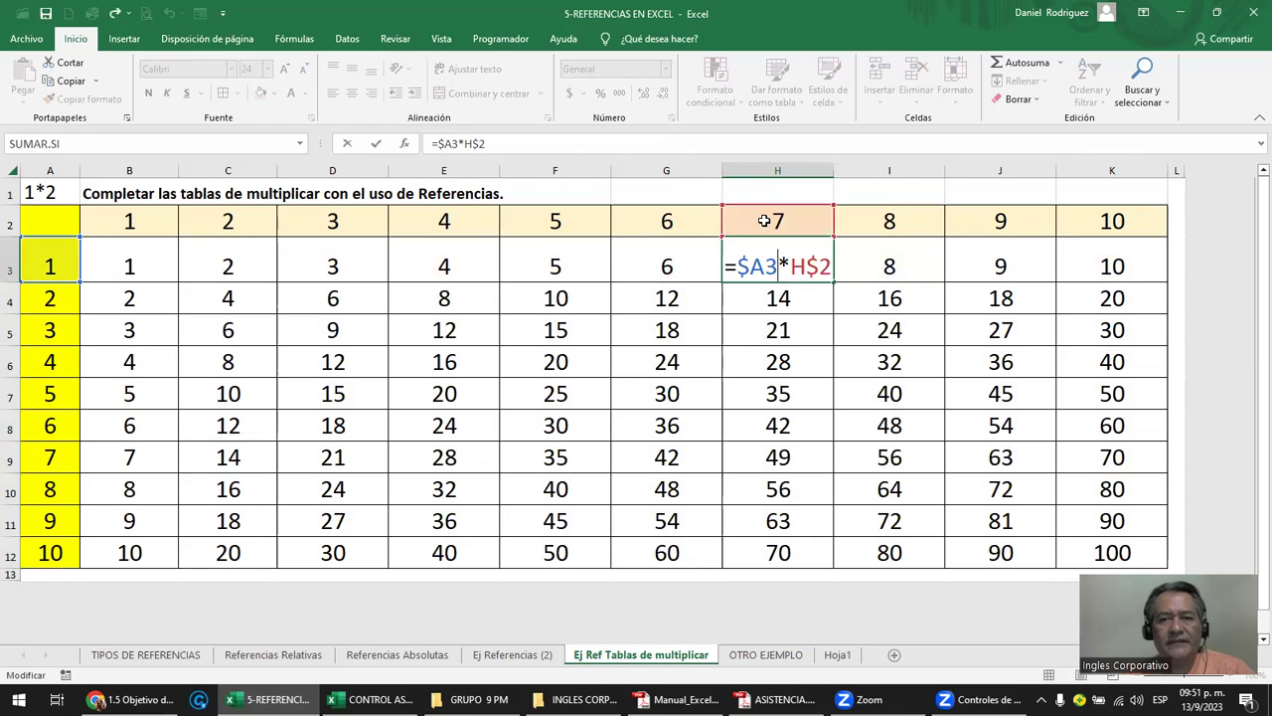
Verify the formulas in H11 and K12 (=$A12*K$2, 100), then go to OTRO EJEMPLO.
key("Escape")
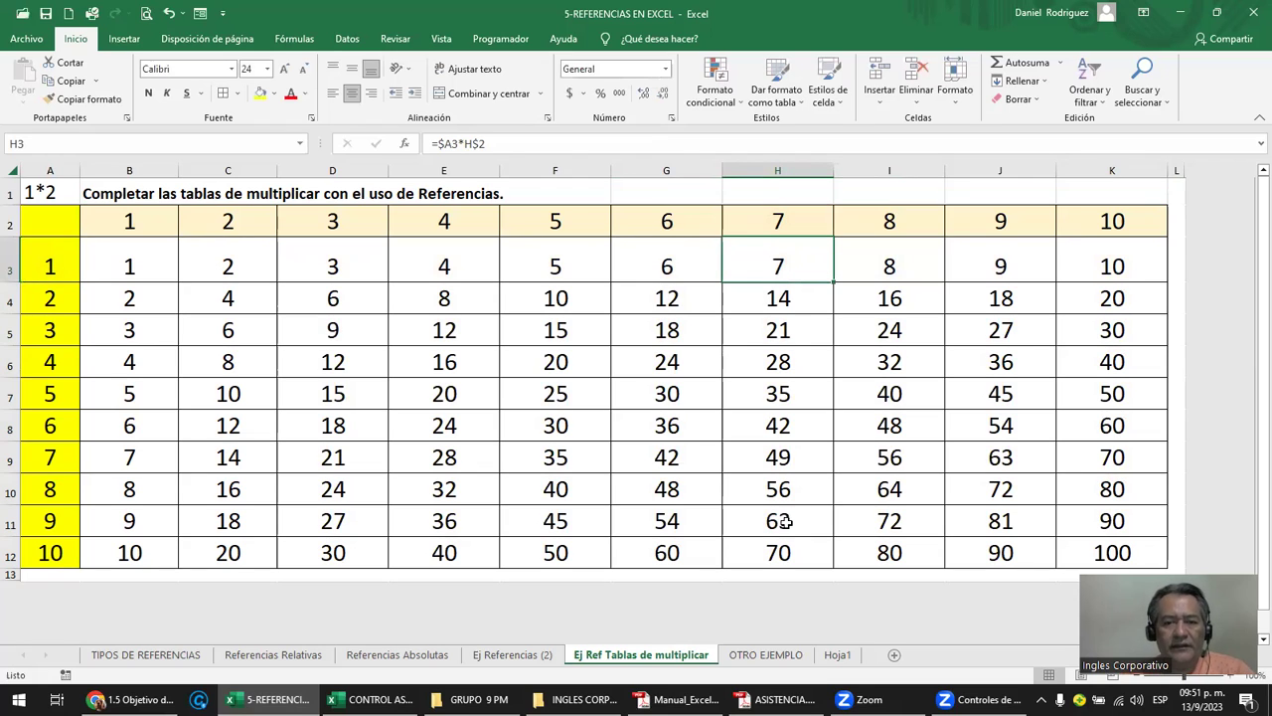
double_click(785, 521)
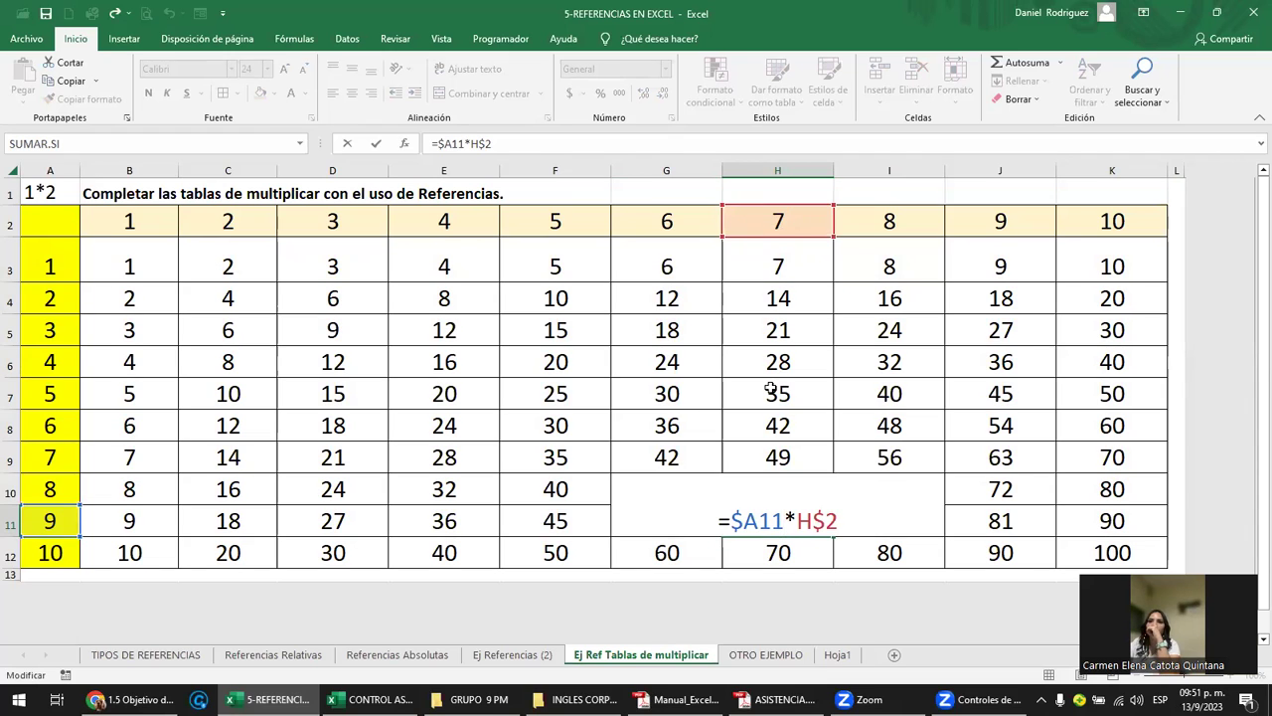
key("Return")
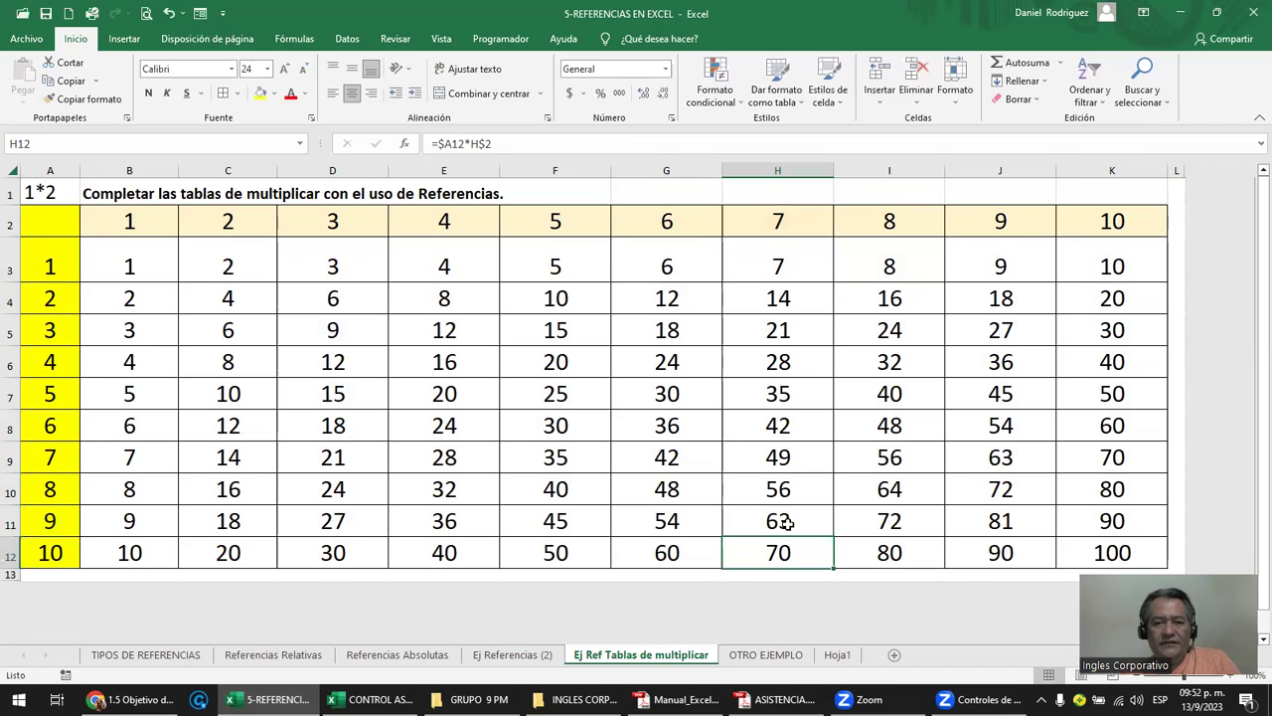
double_click(785, 522)
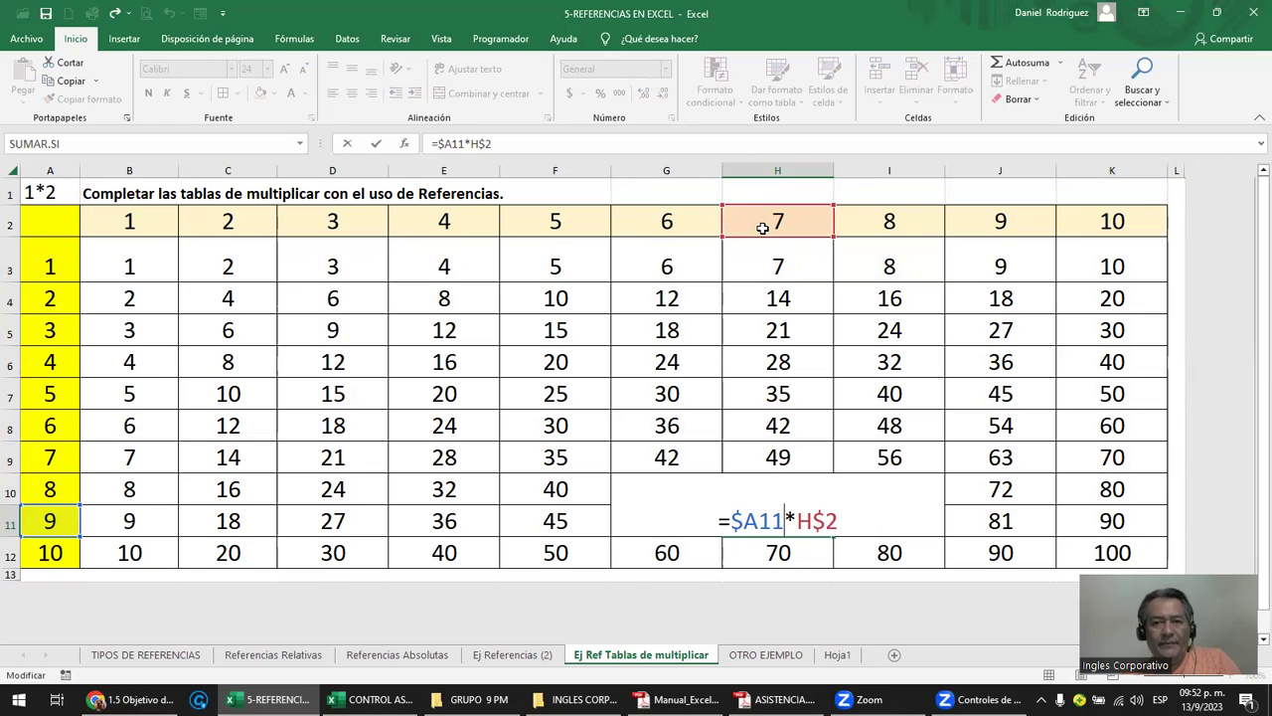
key("ctrl+Return")
left_click(1106, 554)
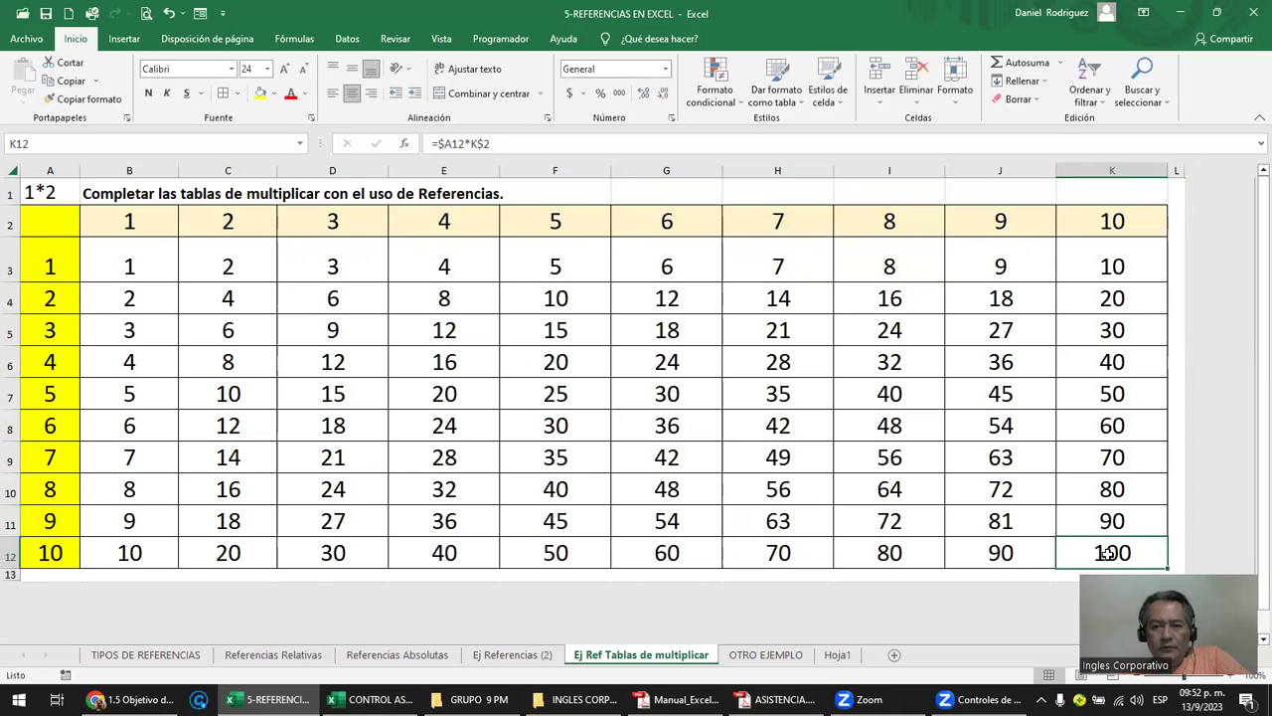
double_click(1106, 554)
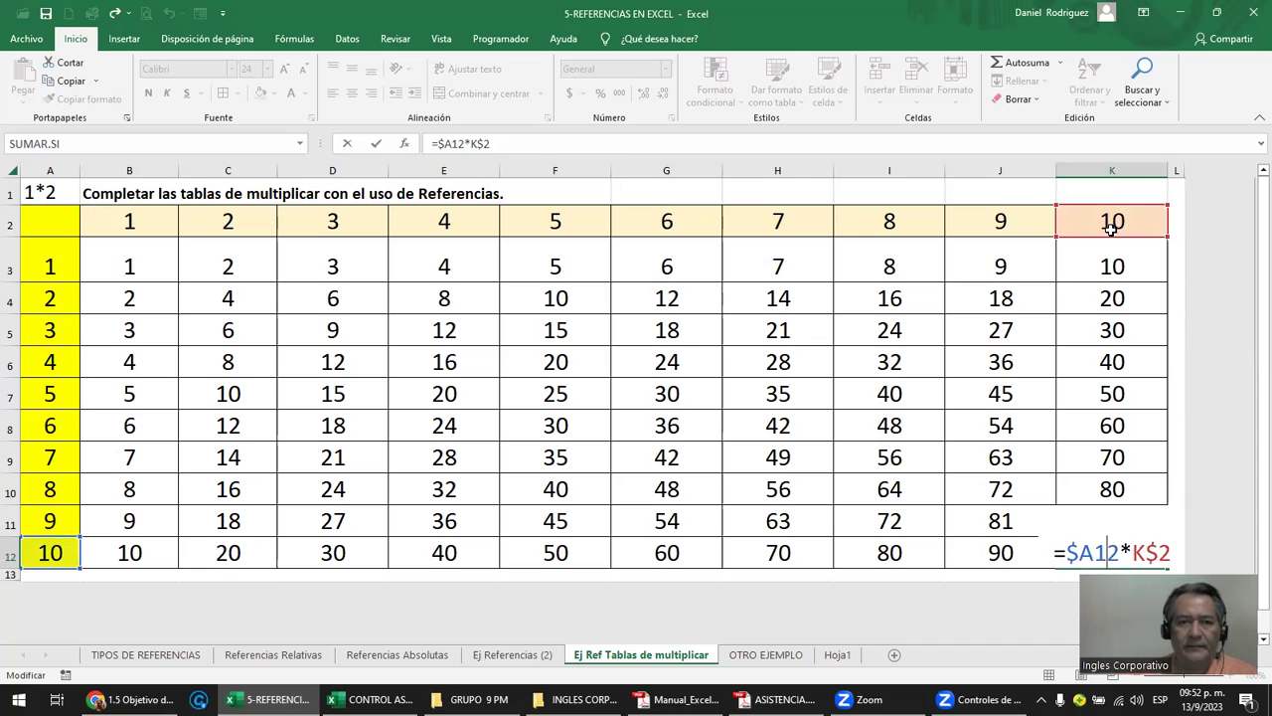
key("Return")
key("Return")
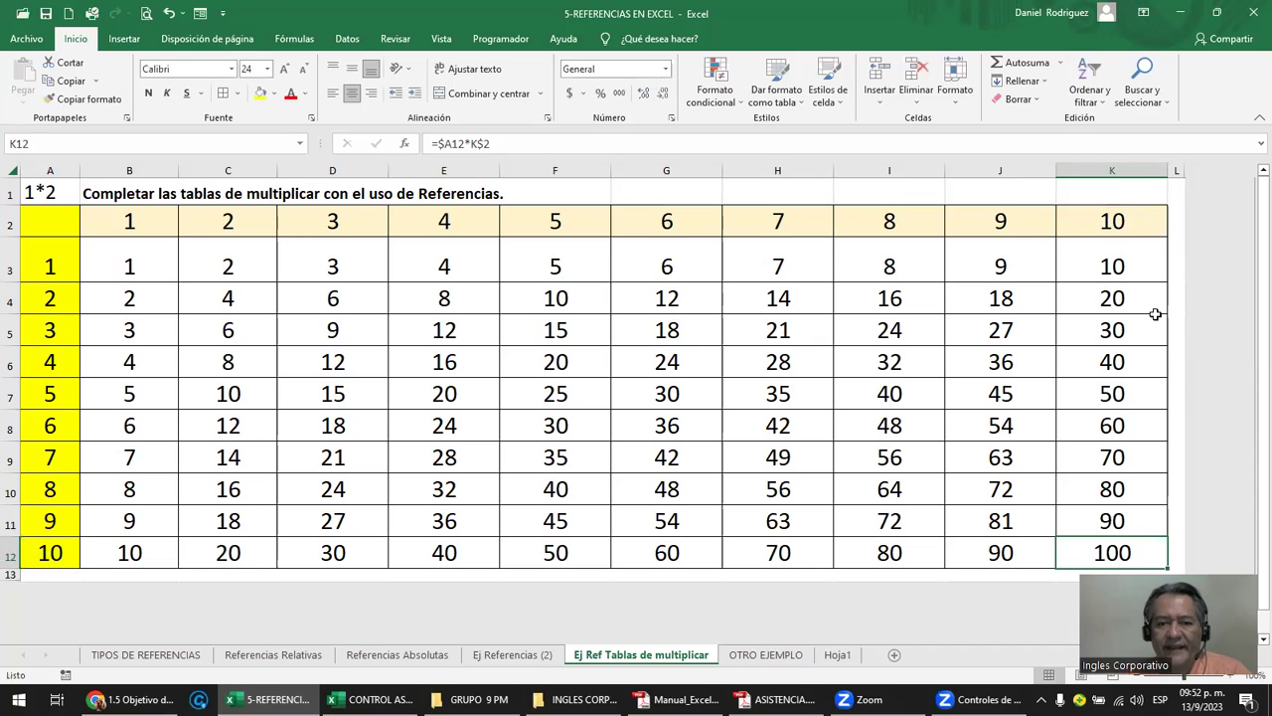
left_click(1036, 317)
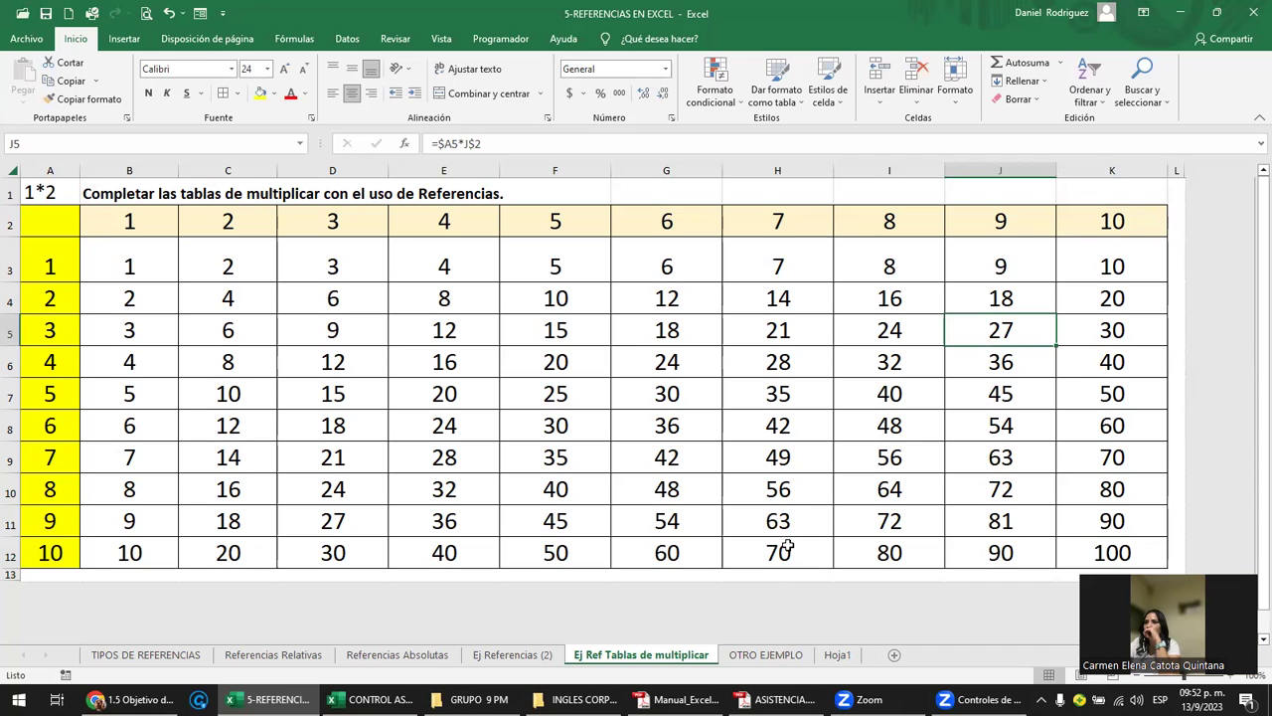
left_click(748, 658)
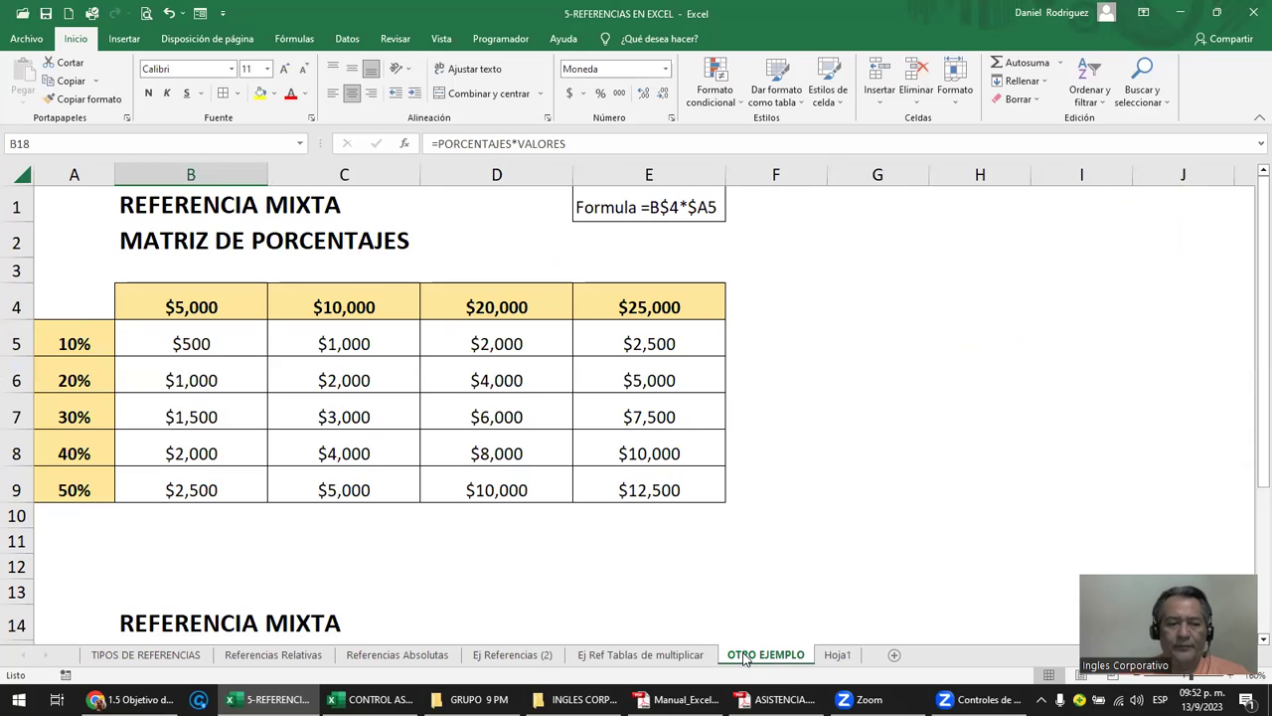
Back on Ej Ref Tablas de multiplicar, examine B3's $A3 and B$2 references without changing them.
left_click(626, 656)
double_click(156, 261)
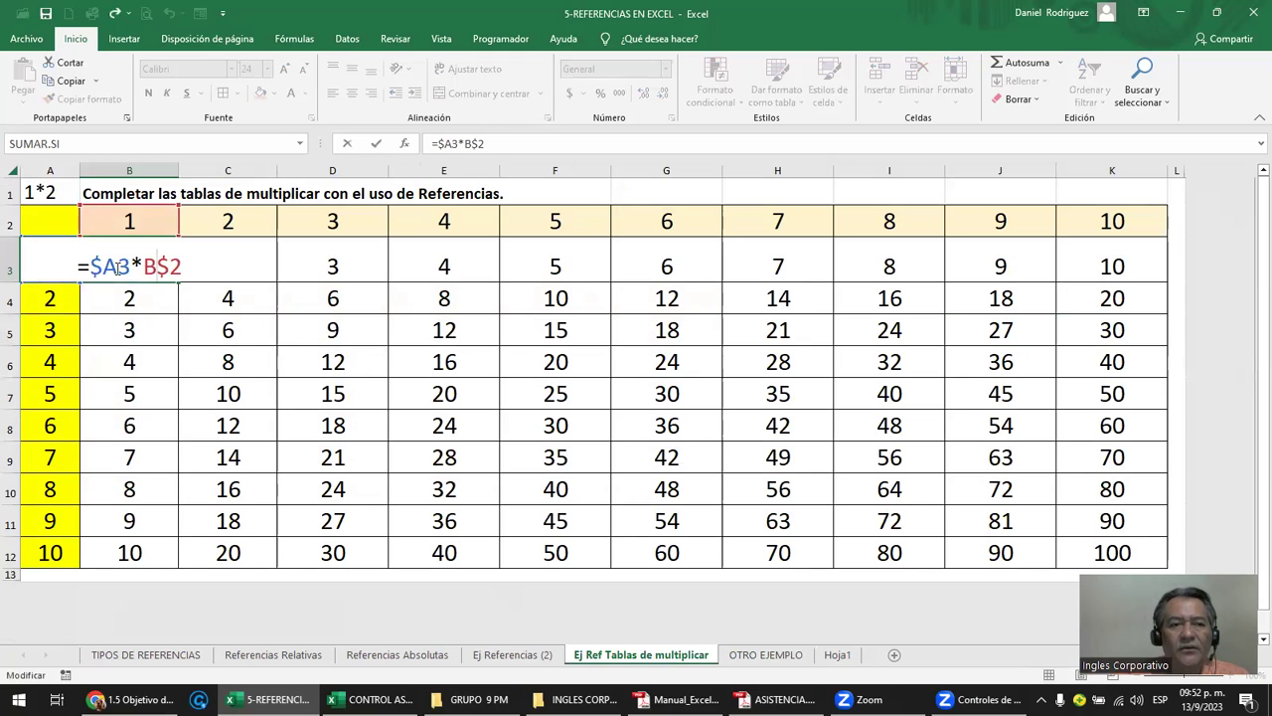
left_click_drag(103, 265, 192, 266)
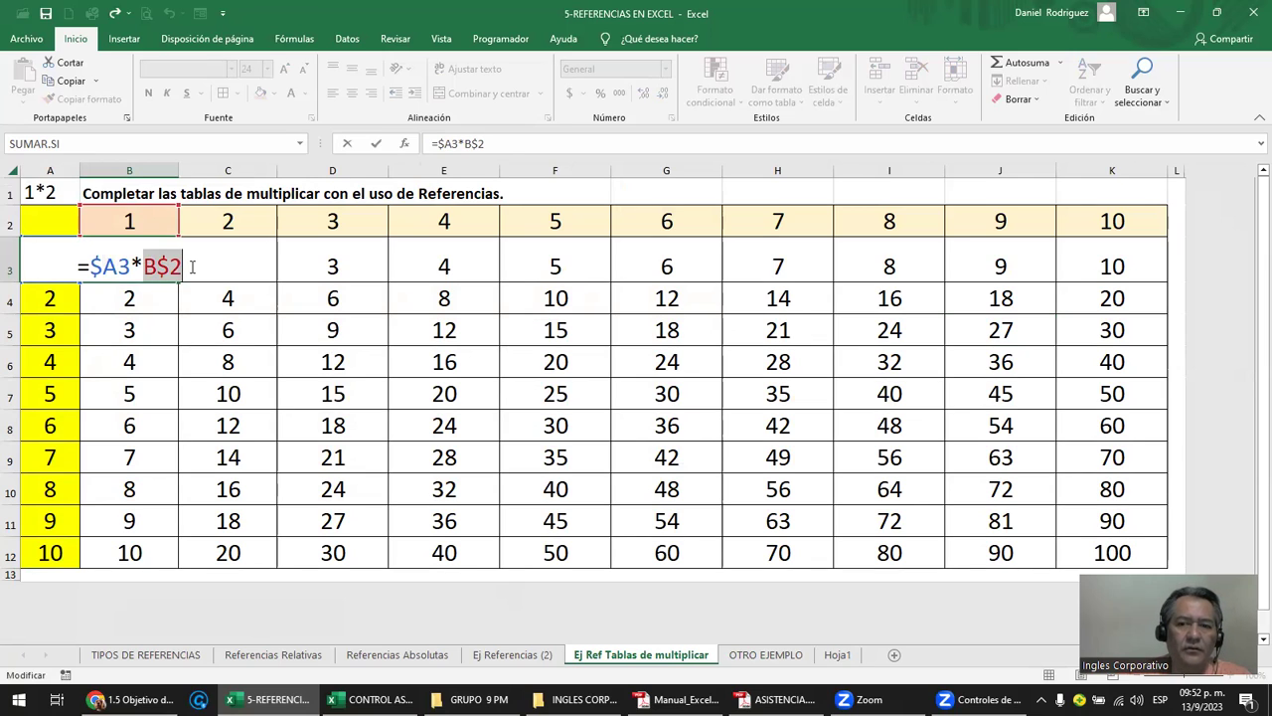
left_click(103, 266)
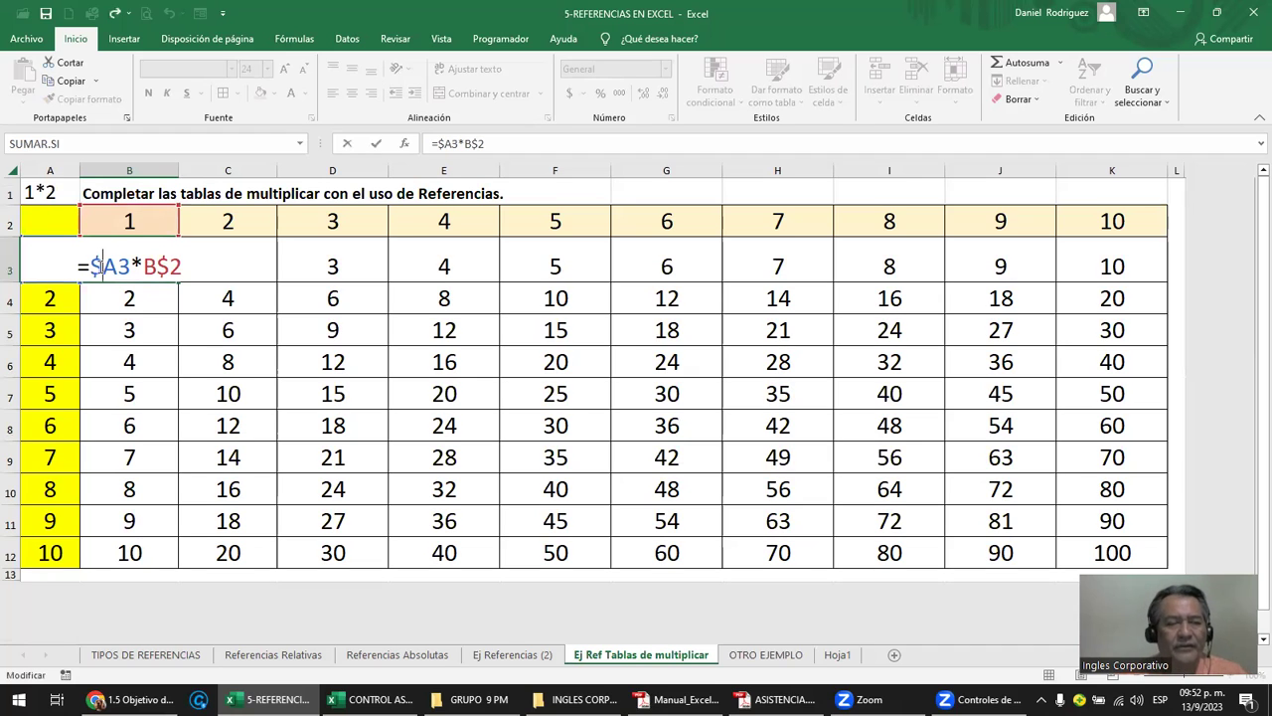
key("Escape")
double_click(117, 266)
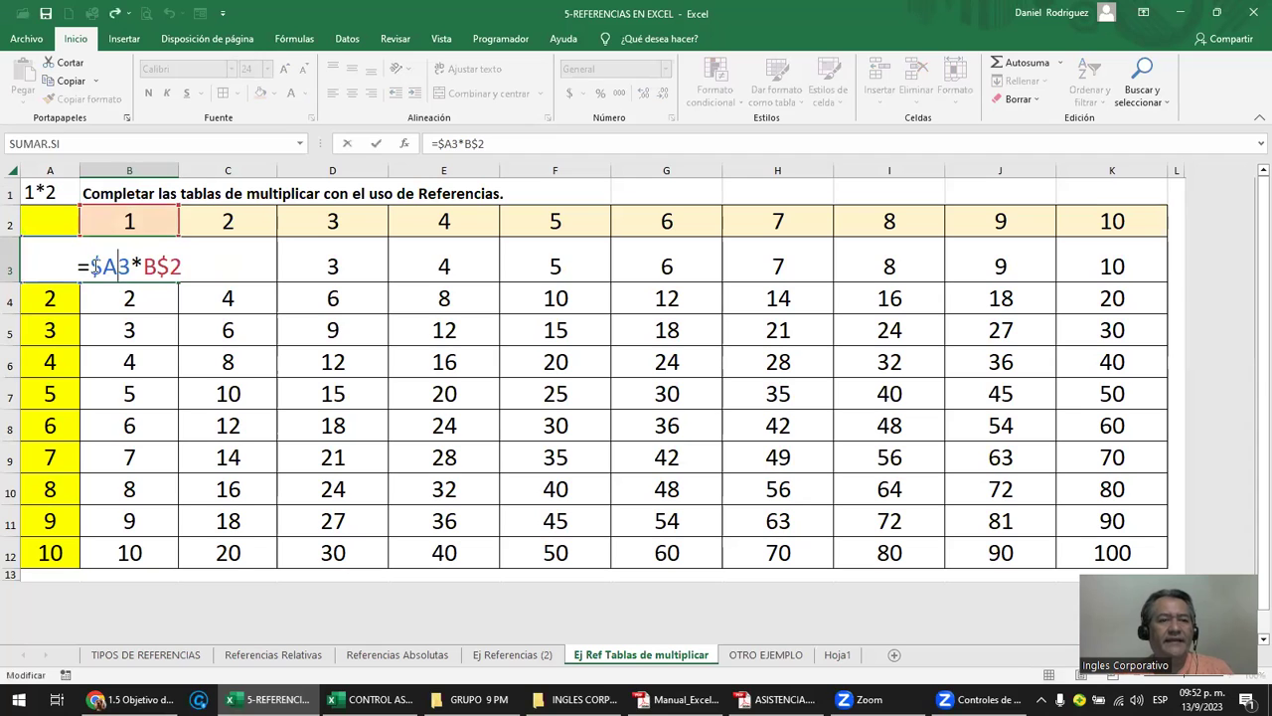
left_click_drag(91, 266, 127, 267)
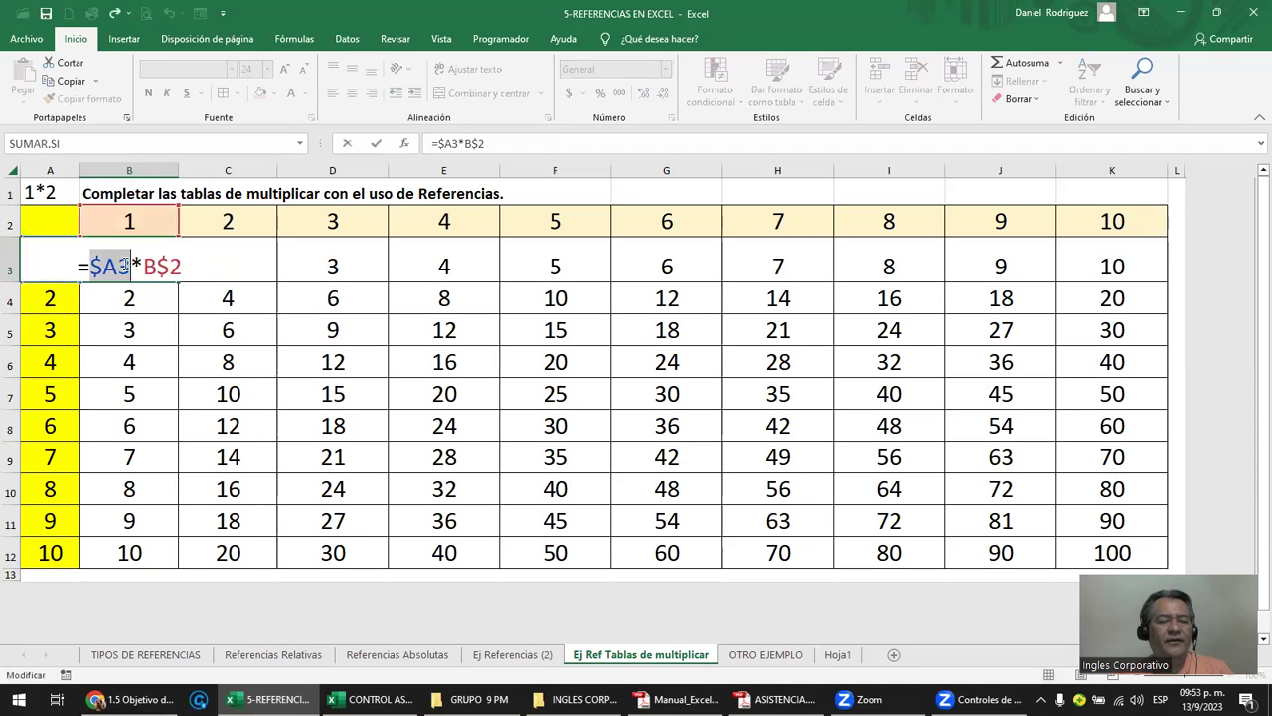
left_click(128, 268)
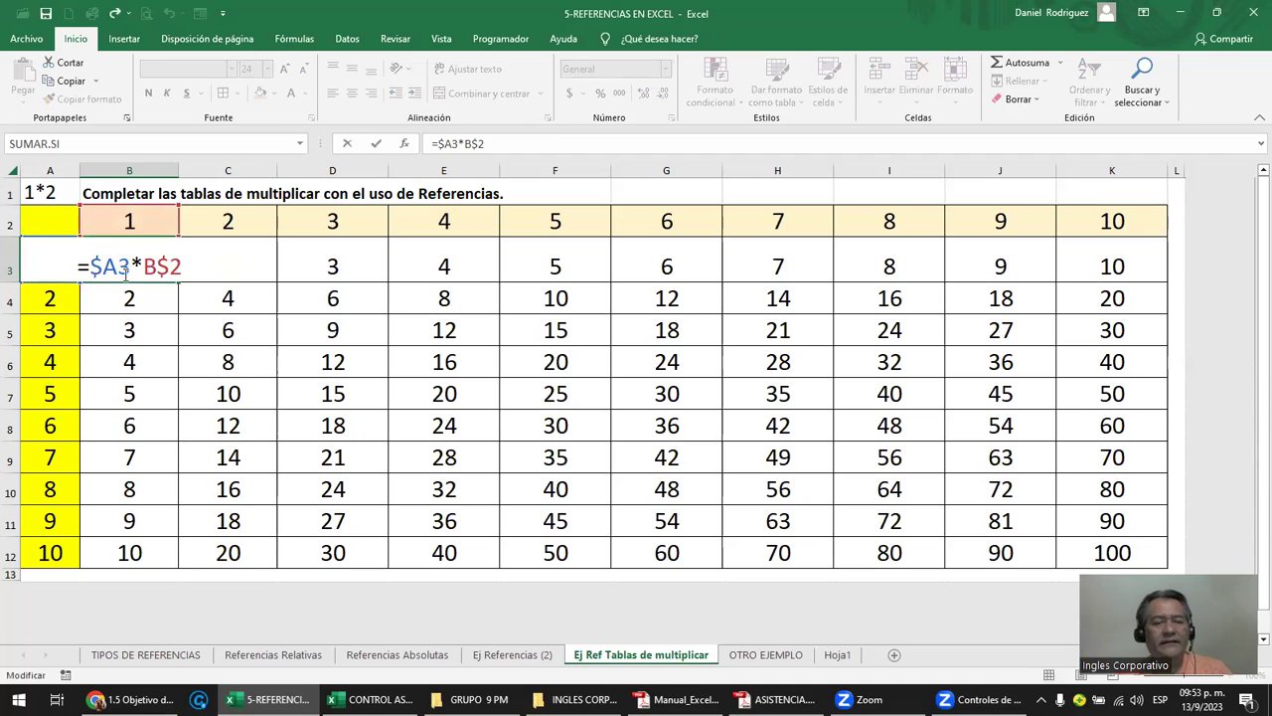
key("Escape")
double_click(146, 264)
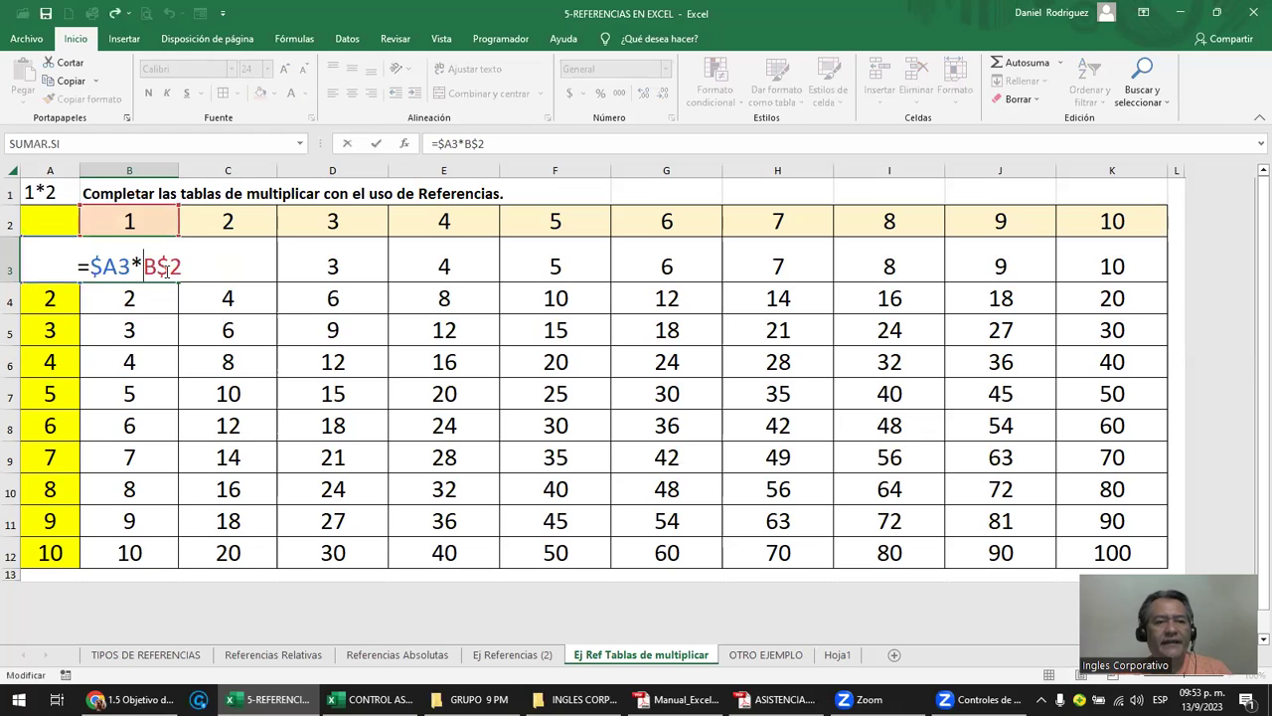
left_click_drag(157, 267, 181, 267)
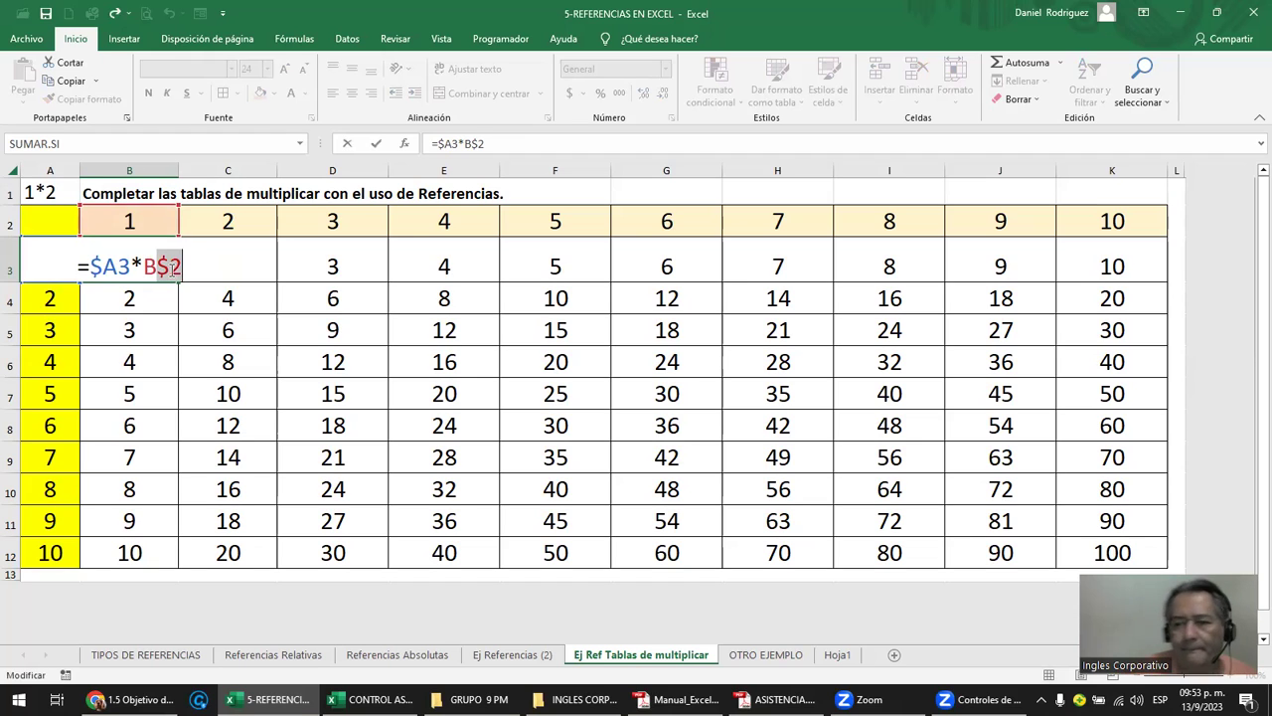
key("Escape")
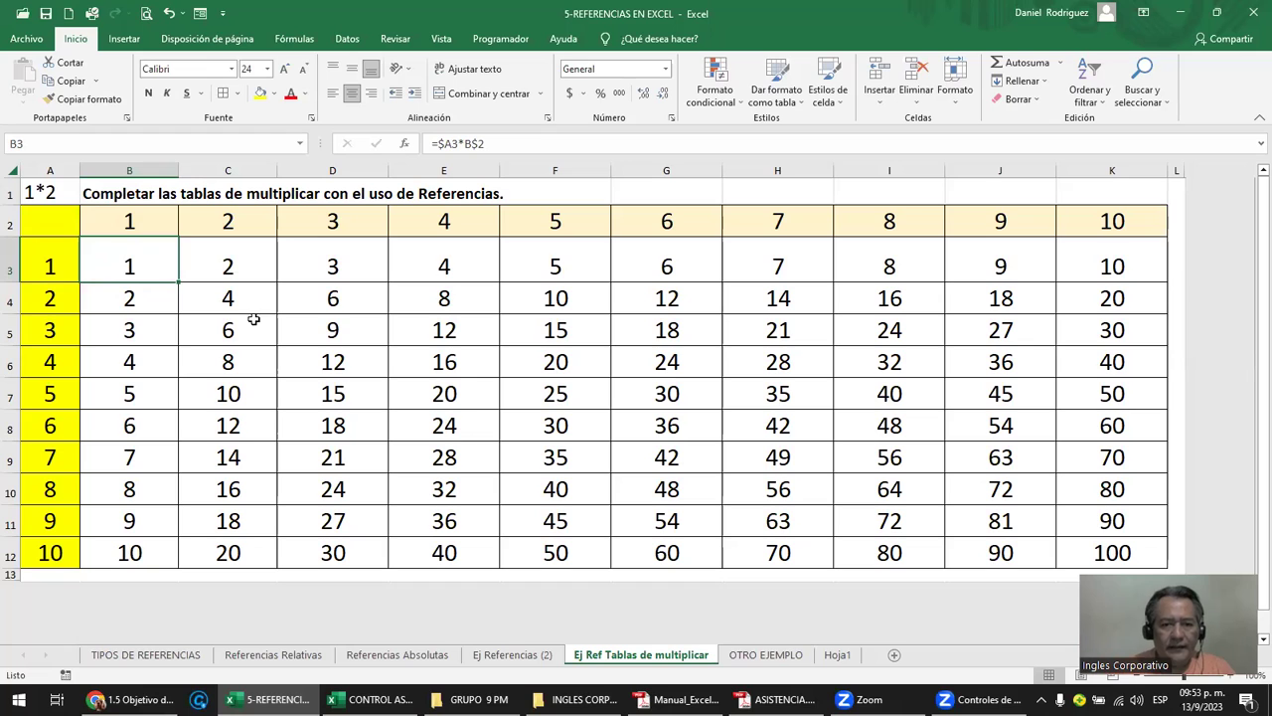
On OTRO EJEMPLO, review the percentages A5:A9 and the amount headers B4:E4.
left_click(797, 658)
left_click(259, 533)
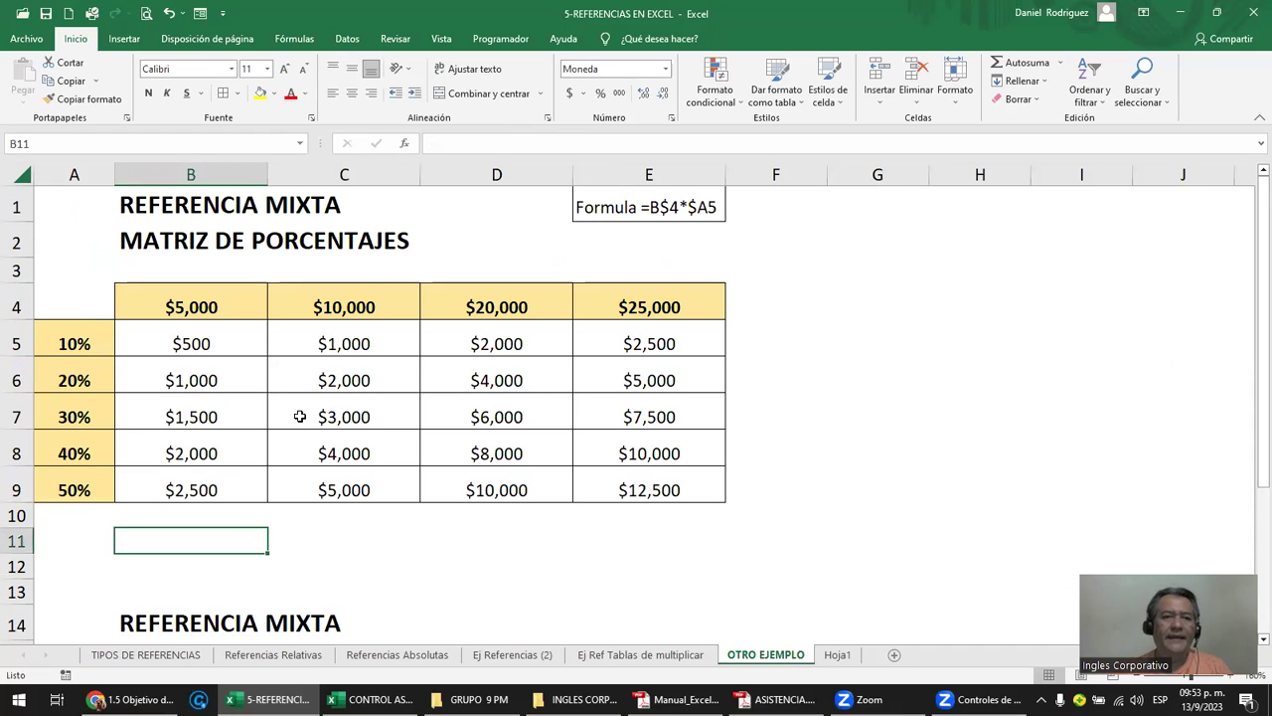
left_click(244, 215)
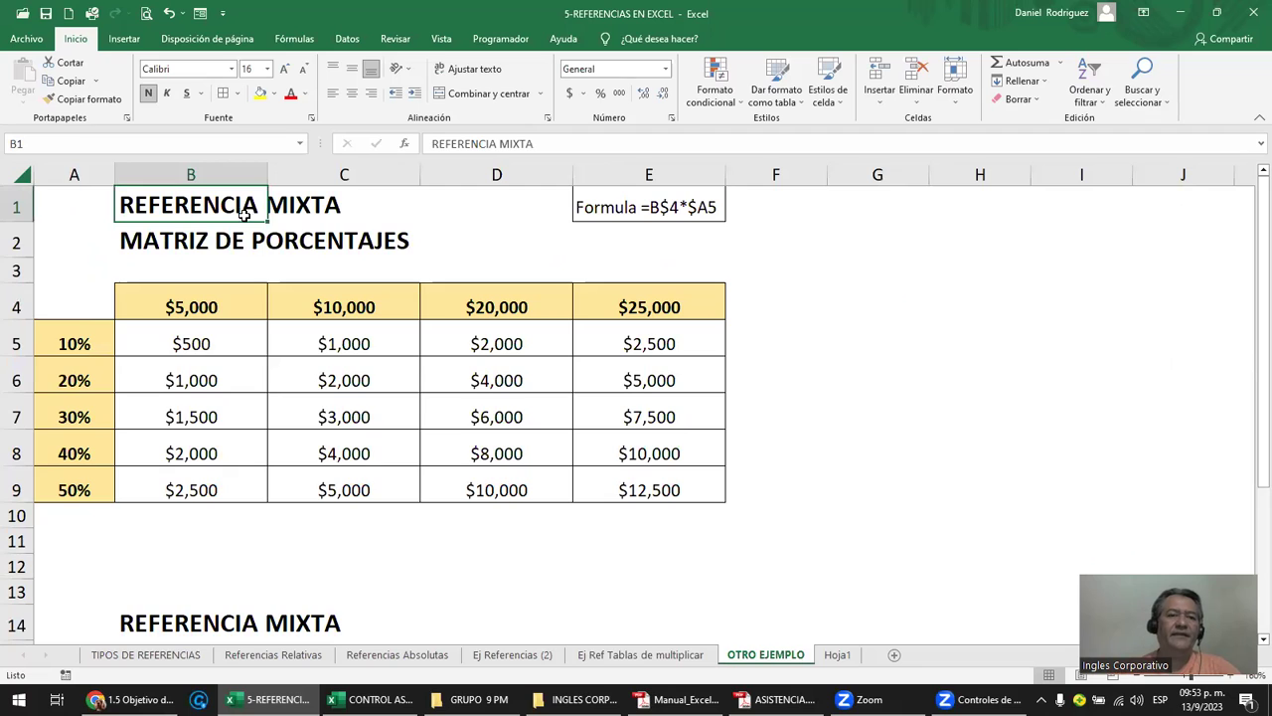
left_click(175, 238)
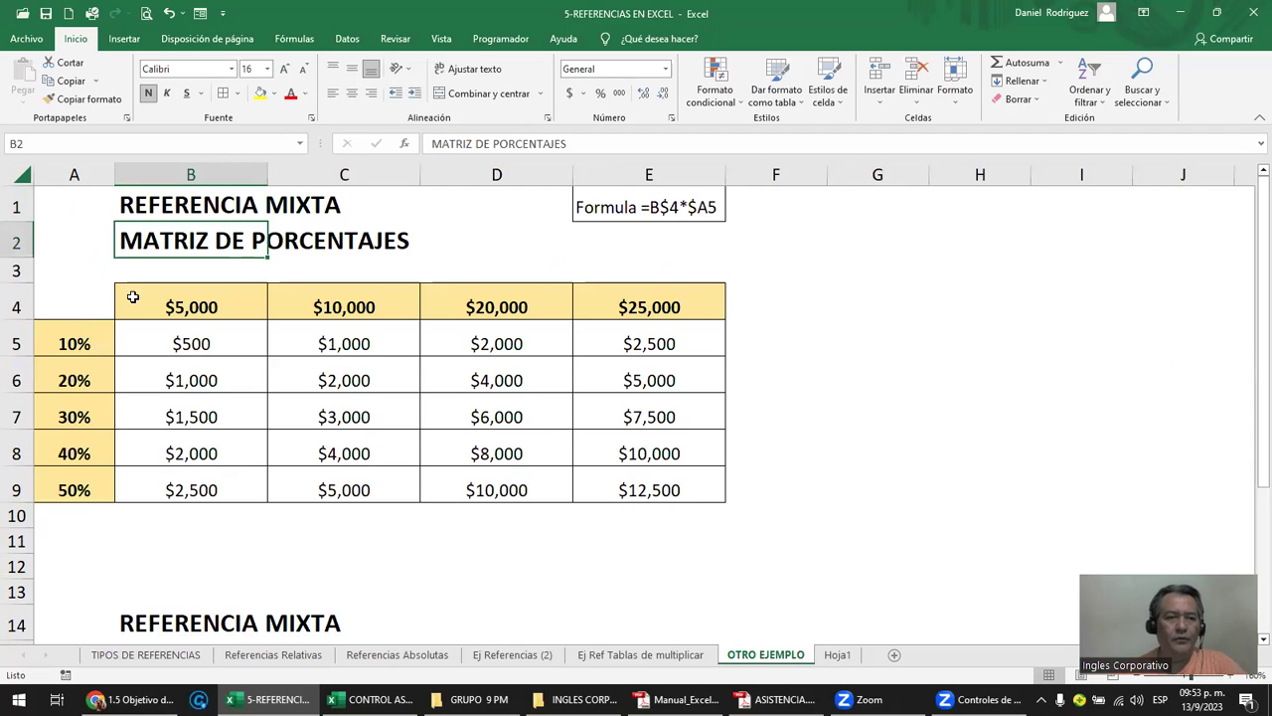
left_click_drag(66, 343, 52, 491)
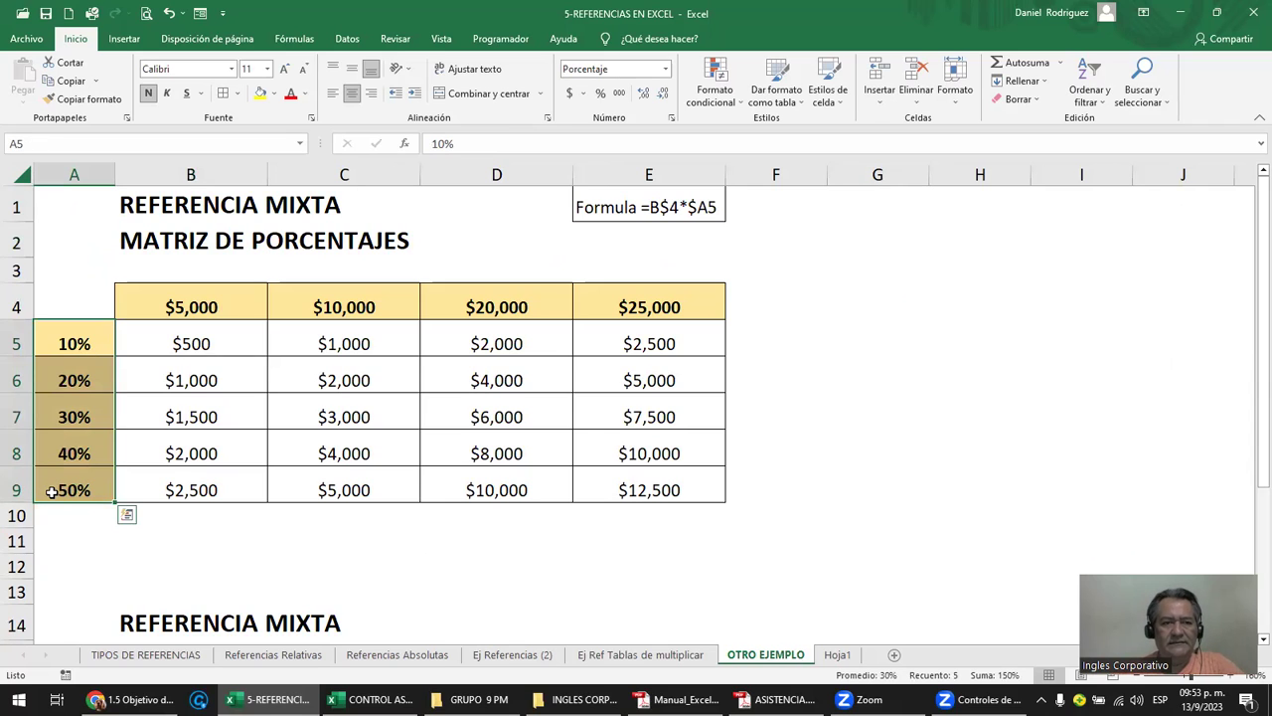
left_click_drag(75, 340, 68, 483)
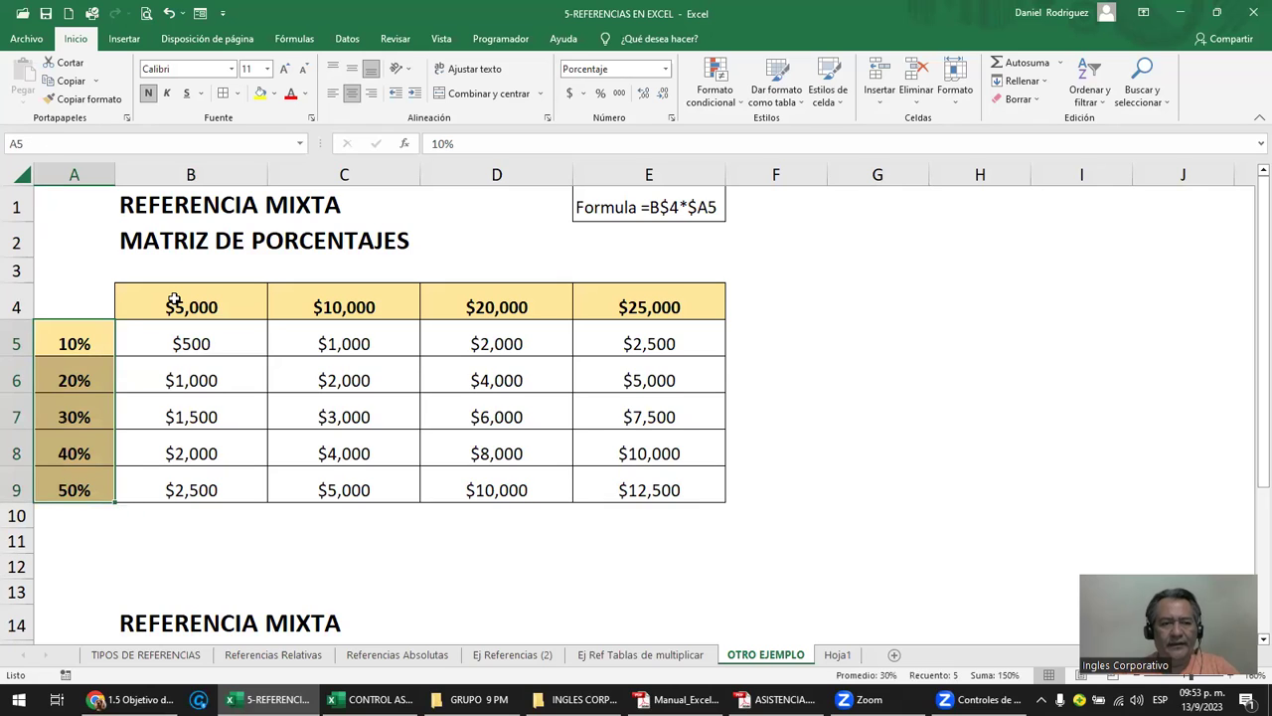
left_click_drag(173, 301, 653, 300)
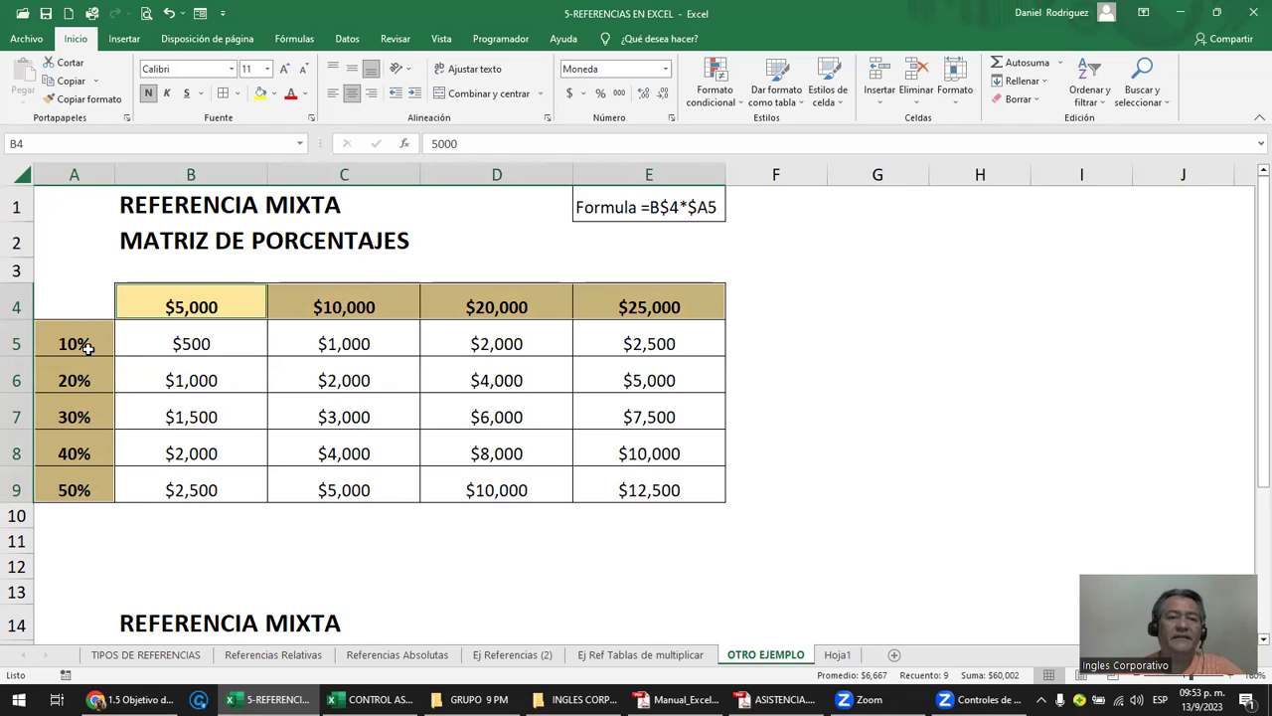
left_click(194, 308)
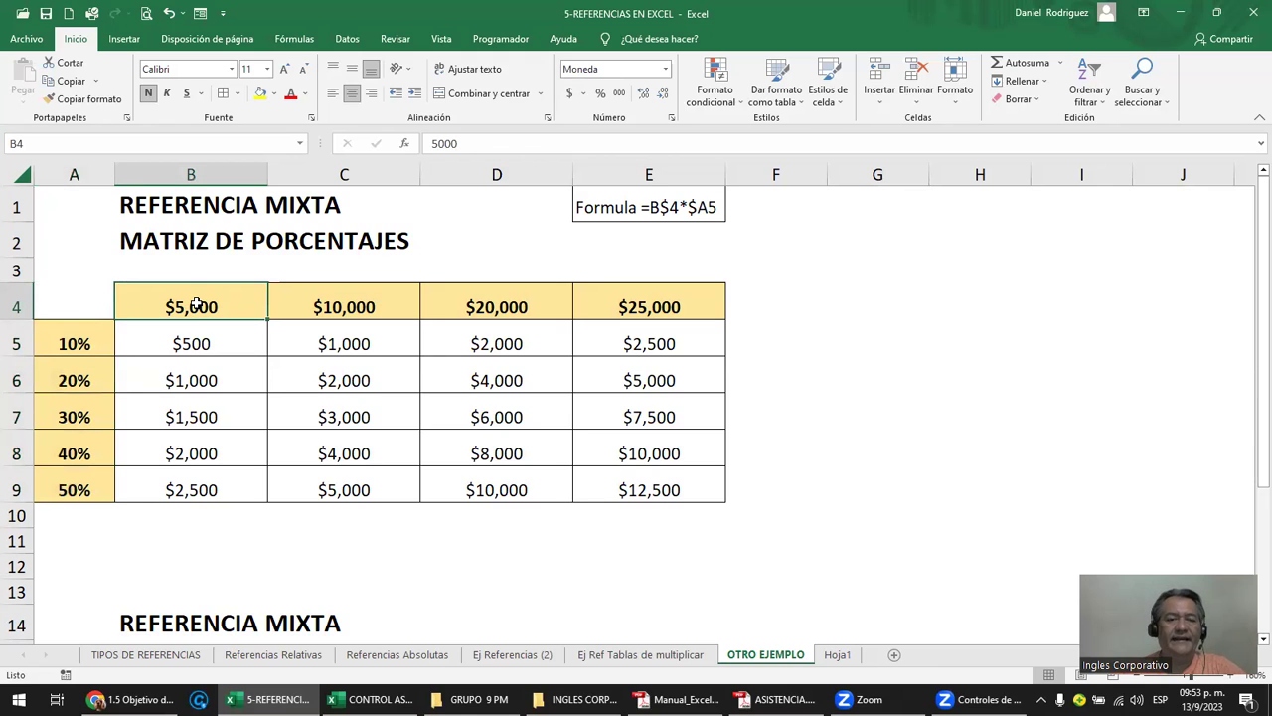
left_click(320, 304)
left_click(490, 303)
left_click(657, 303)
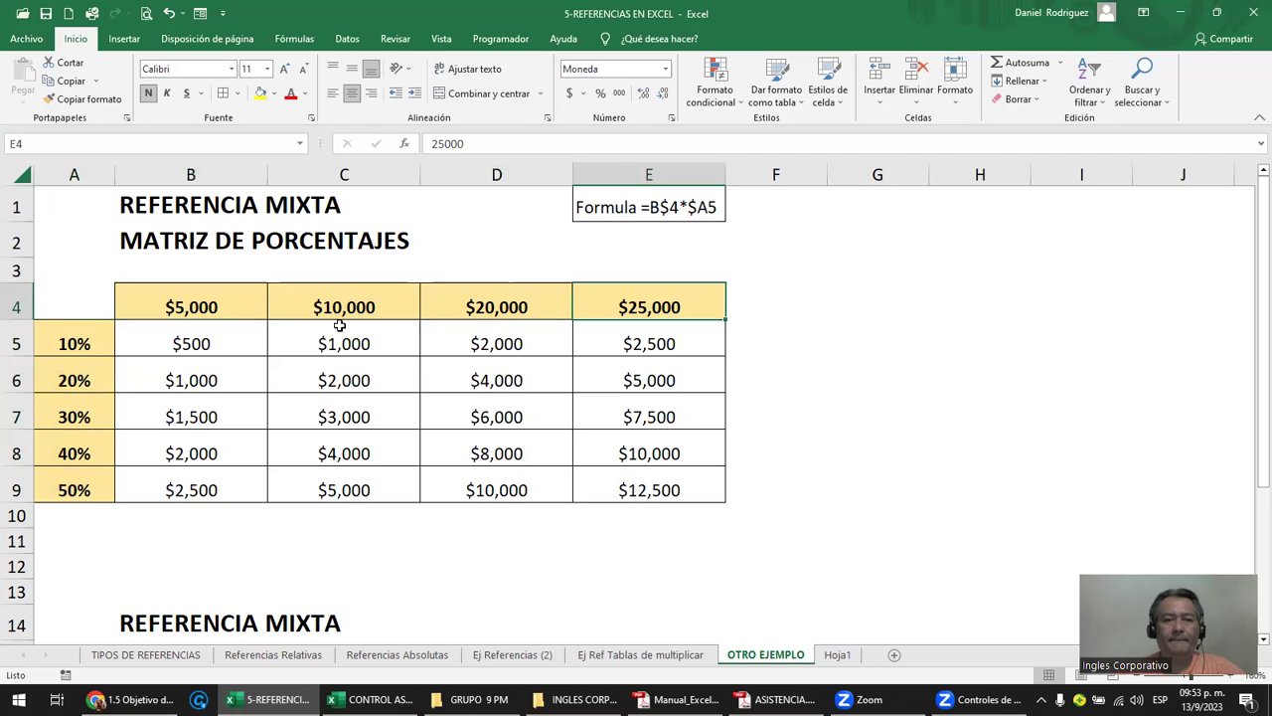
Inspect B5's formula =B$4*$A5 and select the result matrix B5:E9.
left_click(165, 332)
double_click(165, 332)
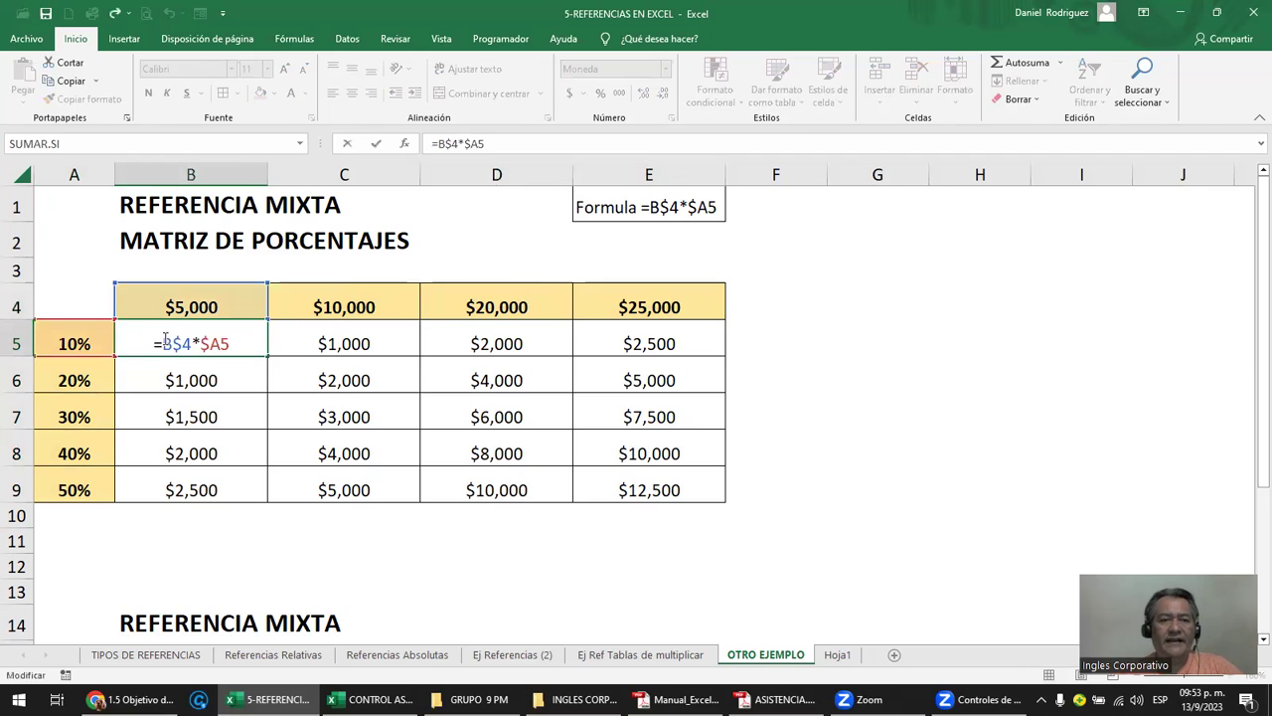
key("Escape")
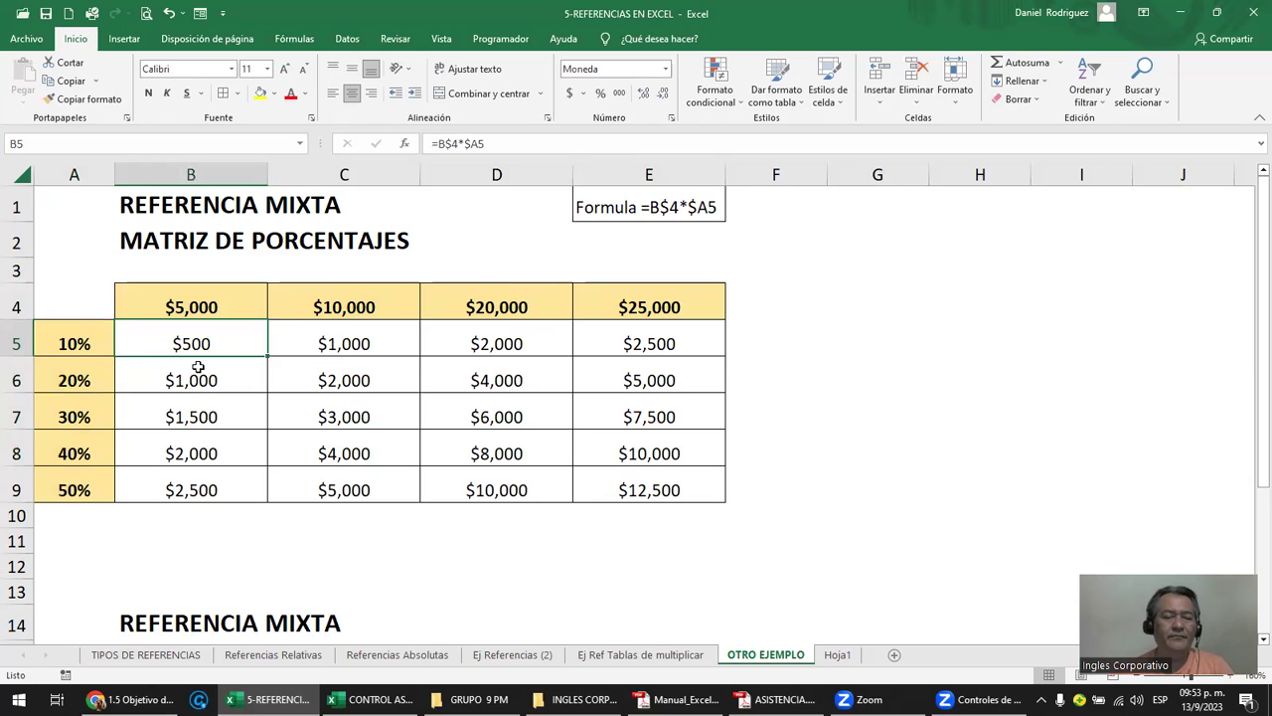
left_click_drag(177, 343, 638, 490)
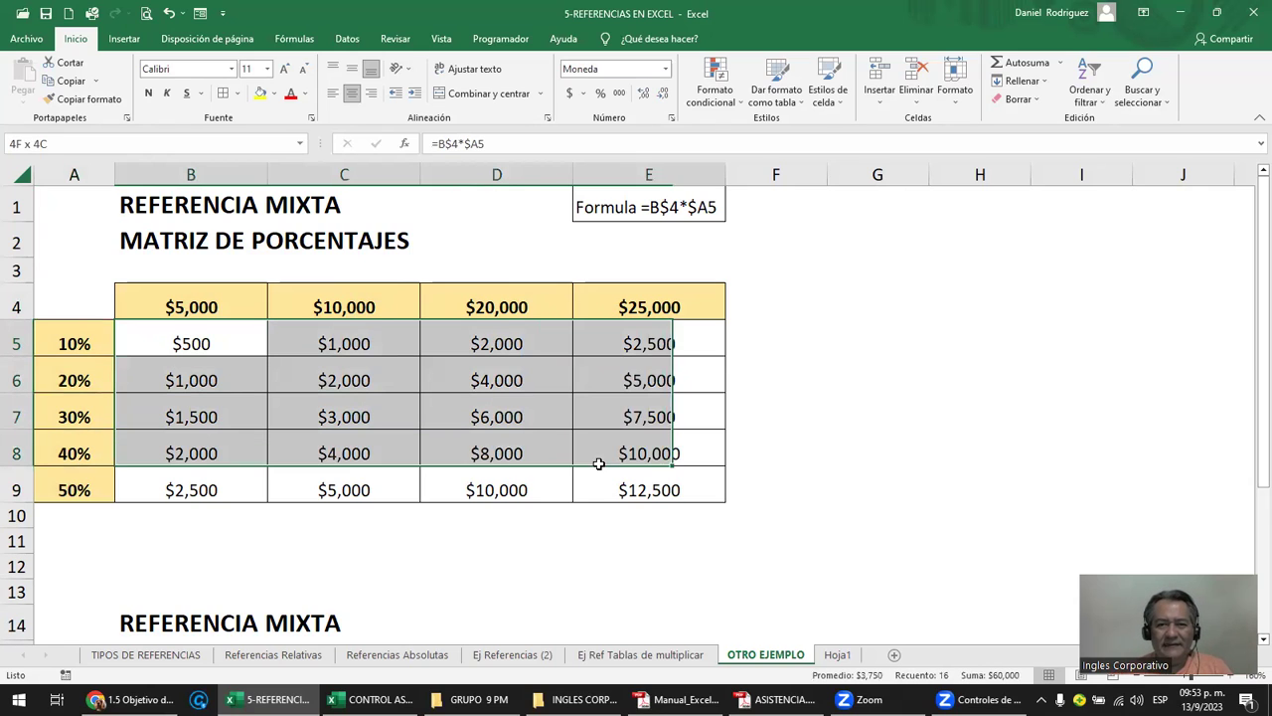
Clear the matrix results and enter =A5*B4 in cell B5.
key("Delete")
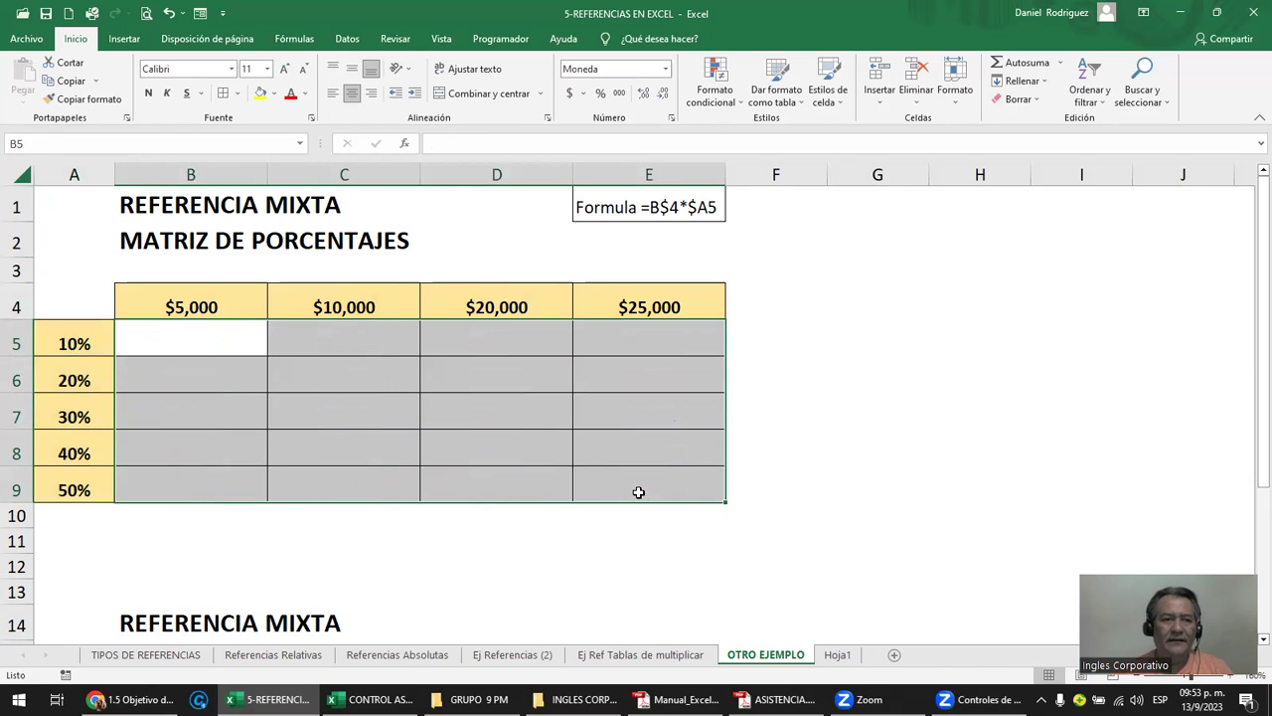
left_click(188, 349)
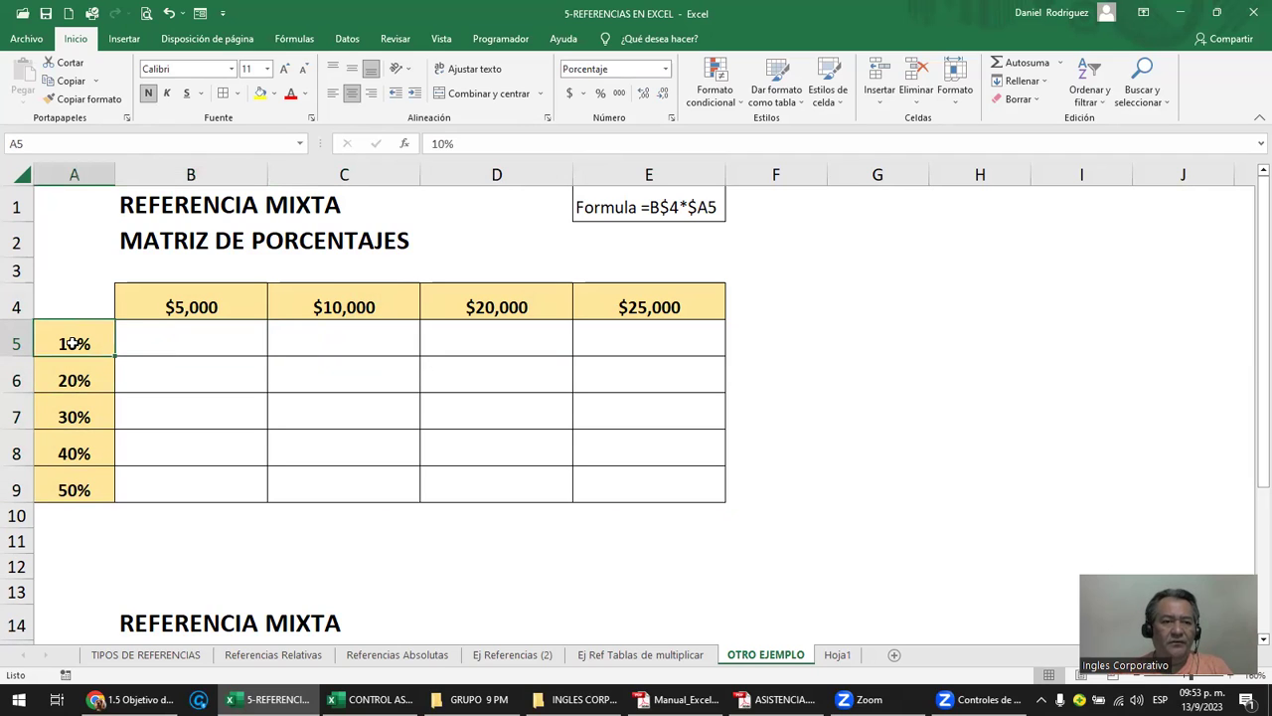
left_click(180, 307)
left_click(174, 343)
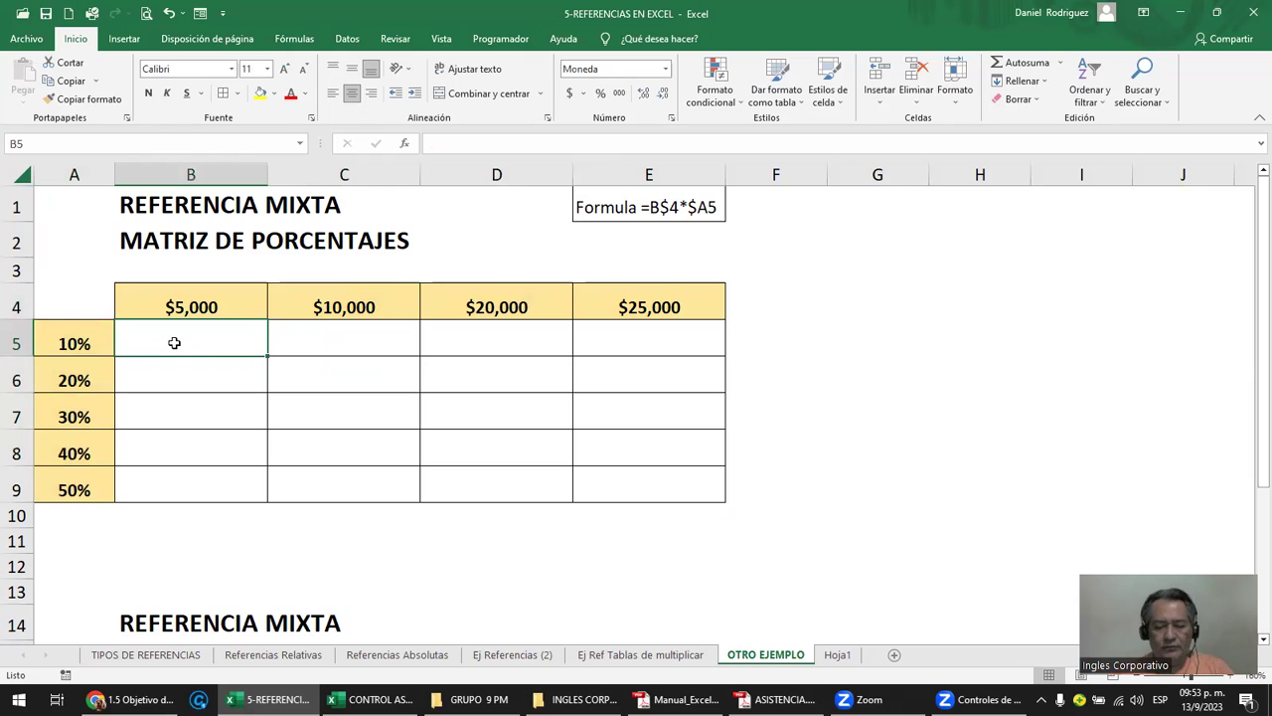
type("=")
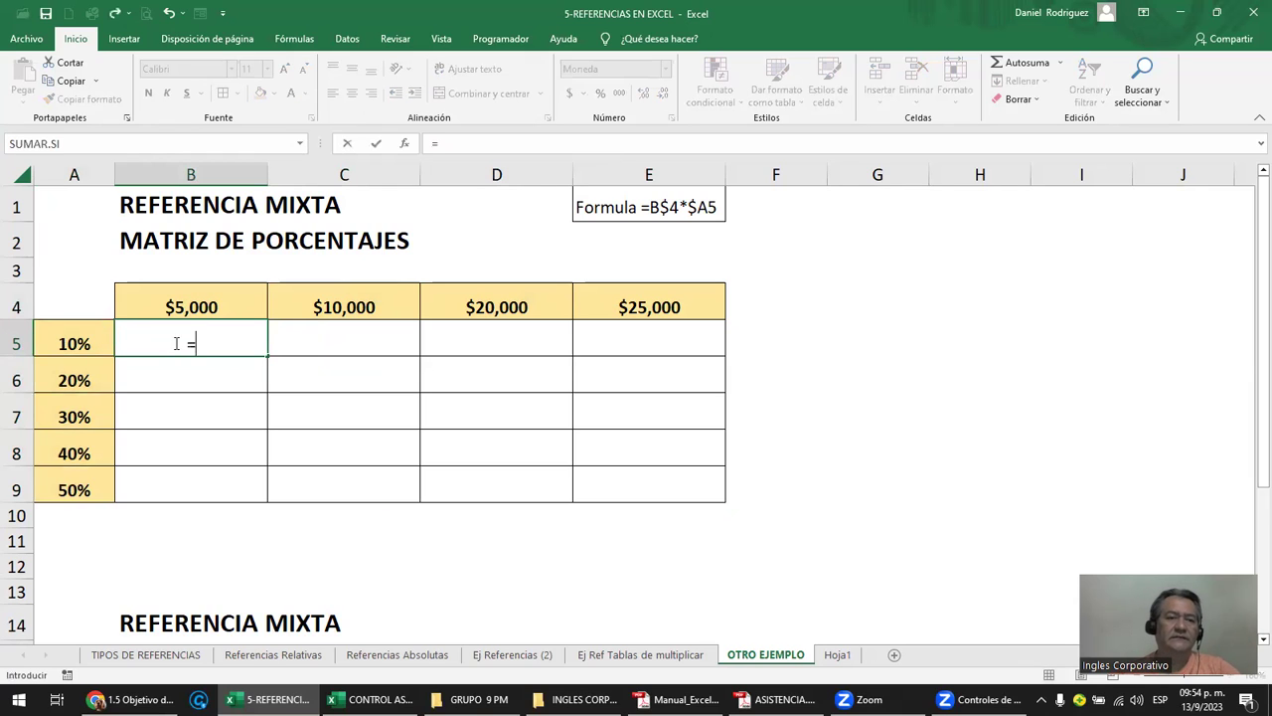
left_click(79, 343)
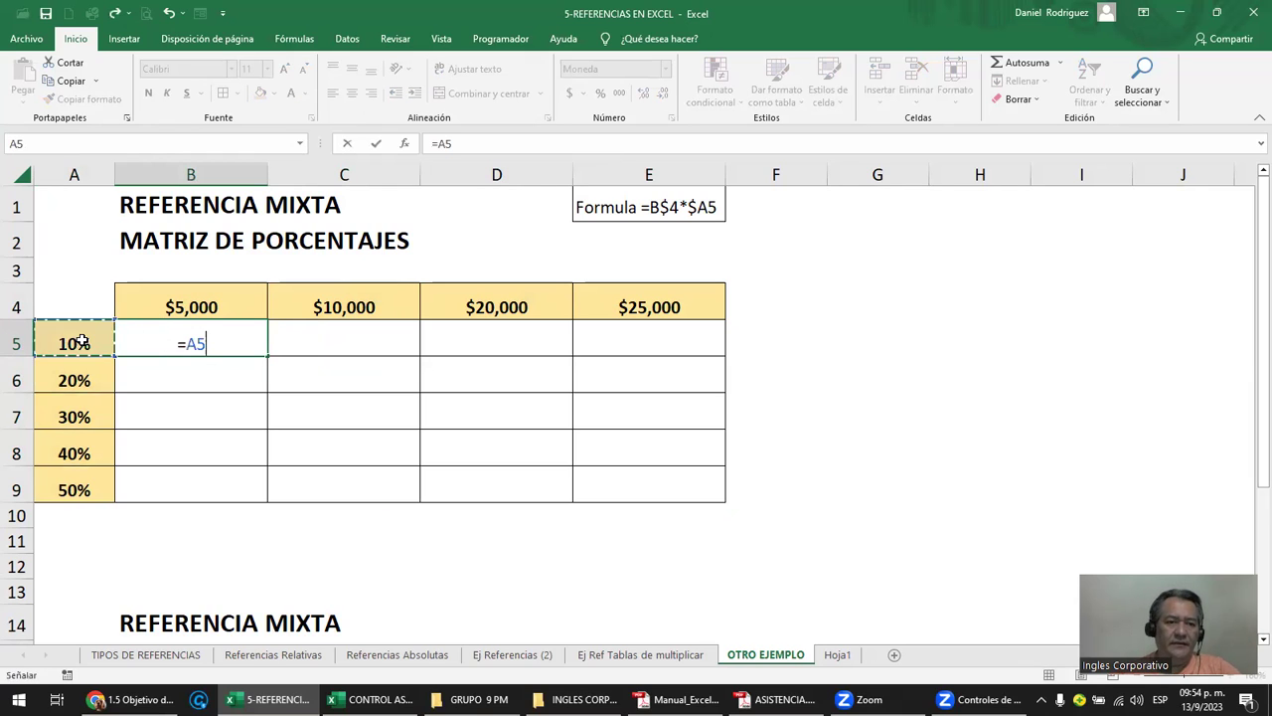
type("*")
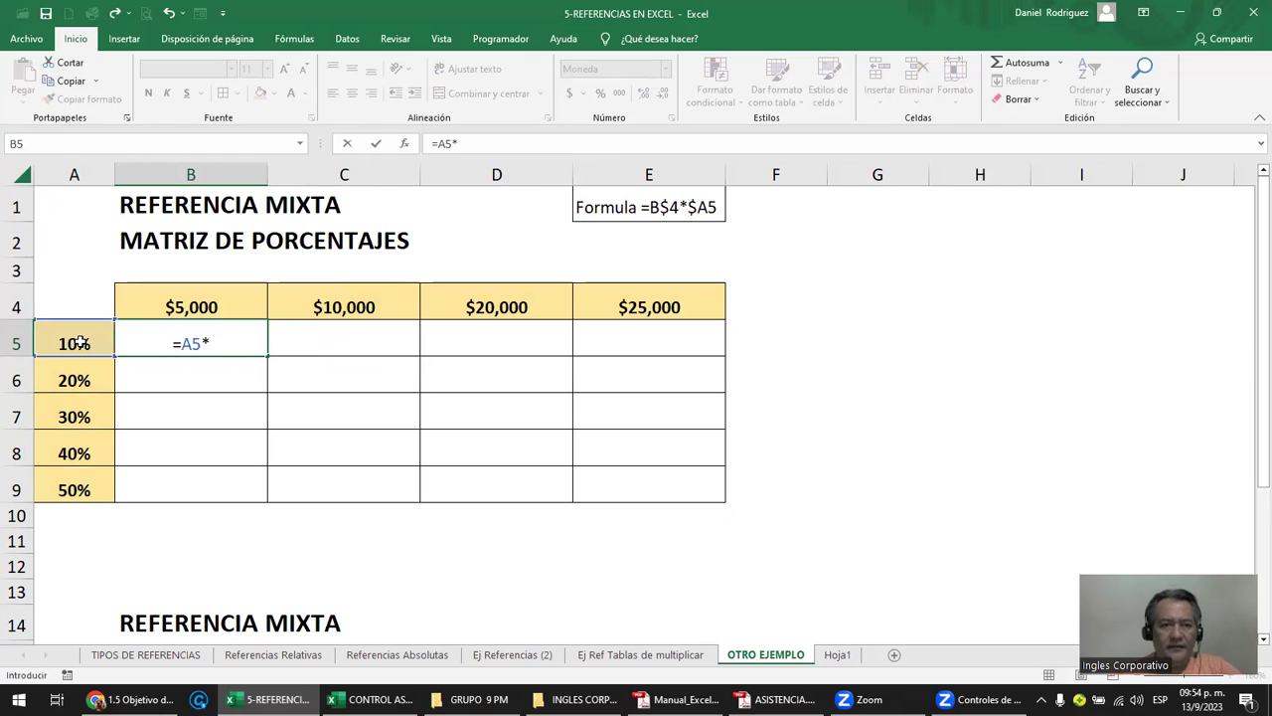
left_click(196, 306)
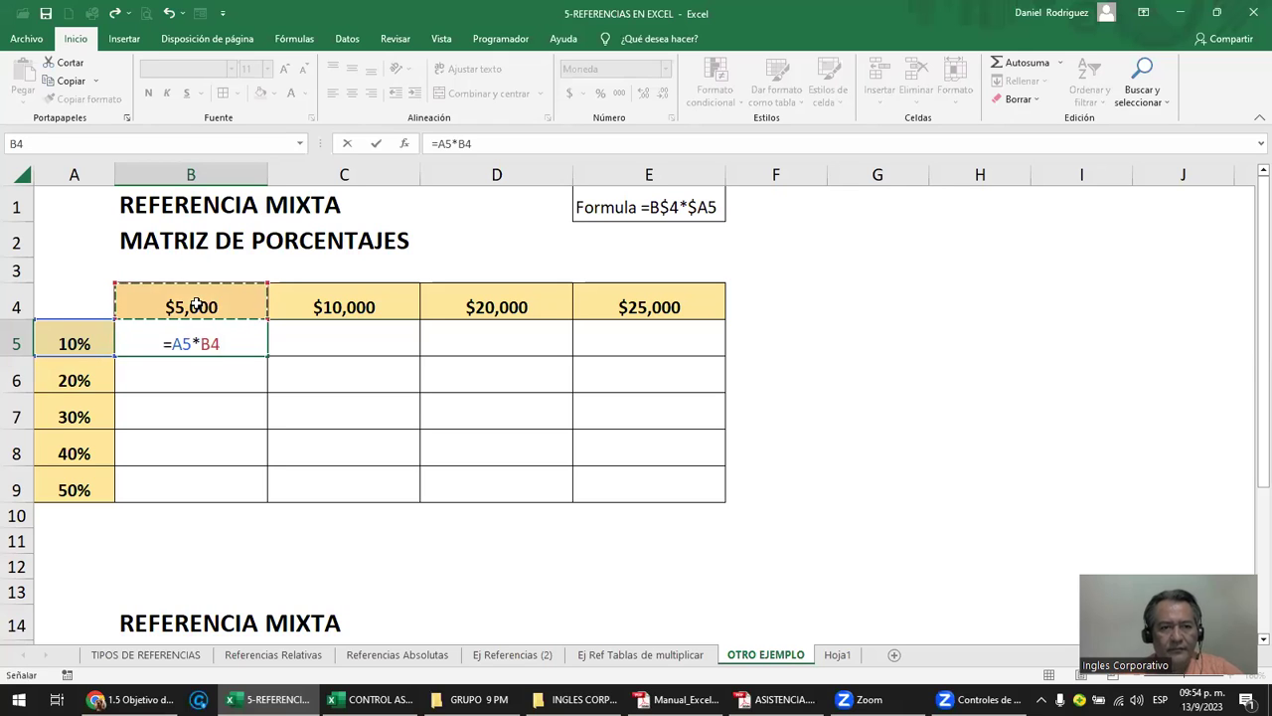
key("Return")
Rewrite B5's formula as =B4*A5, giving $500.
key("Up")
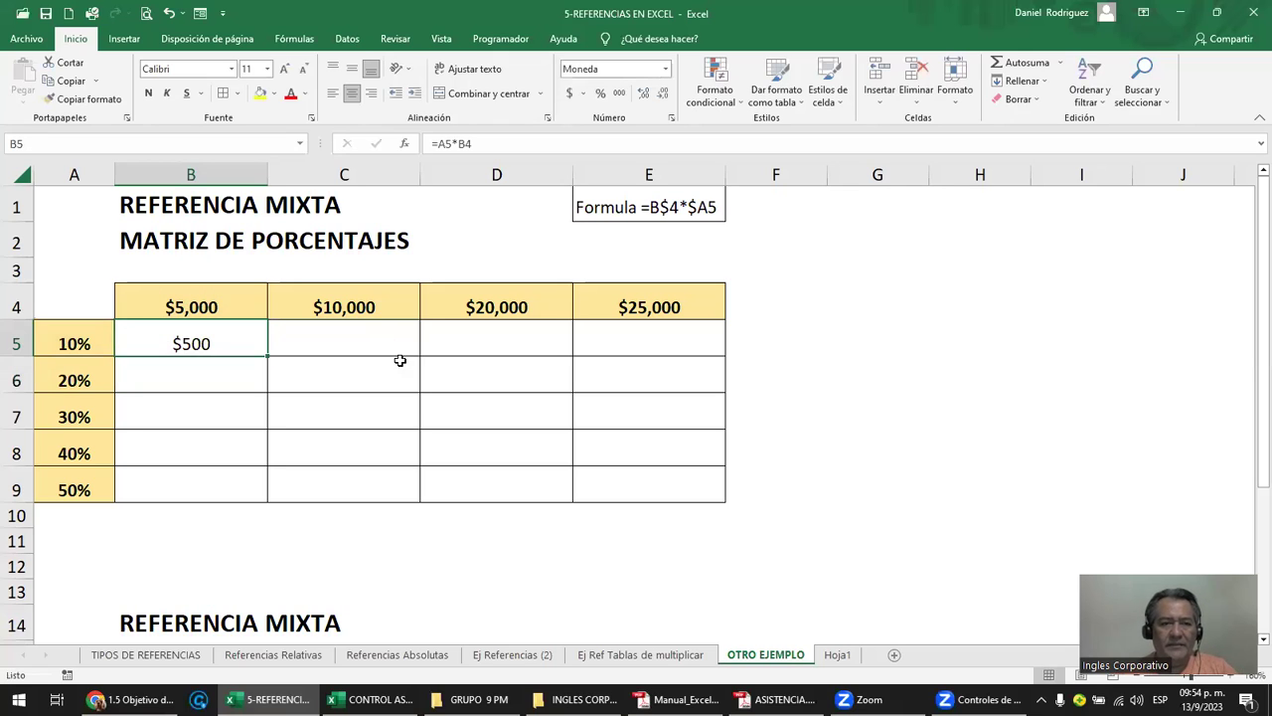
type("=")
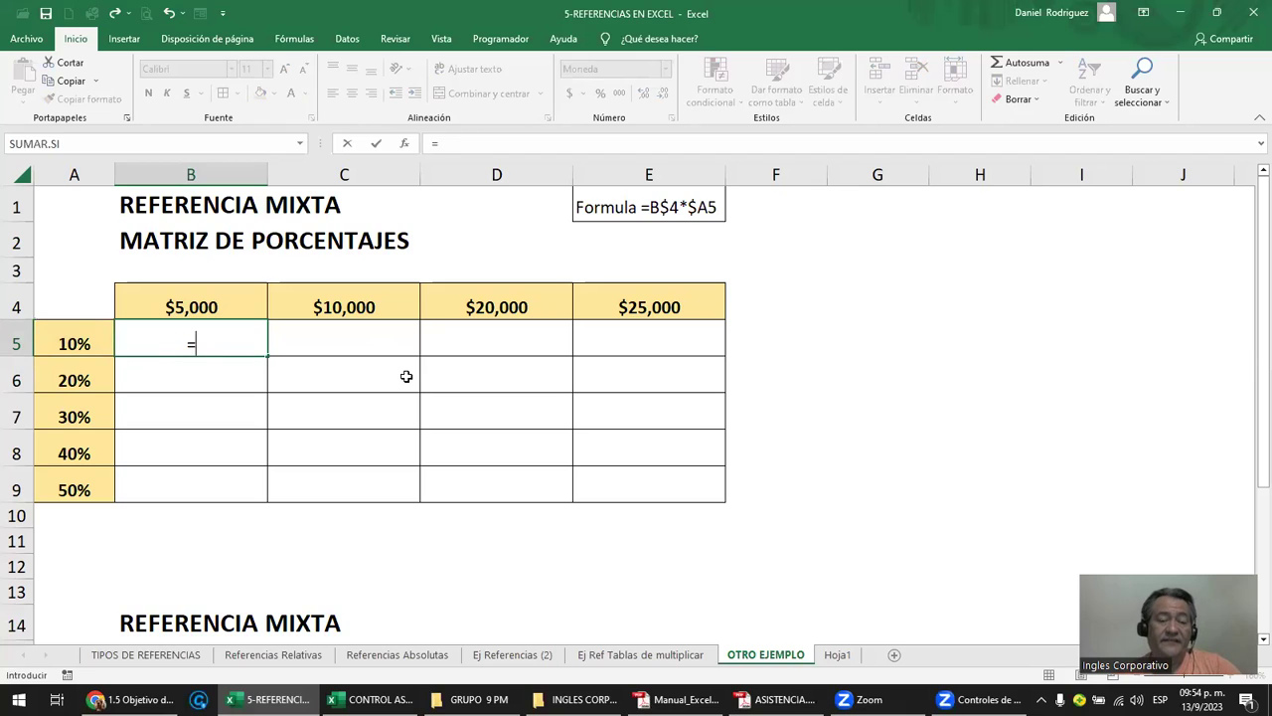
left_click(204, 302)
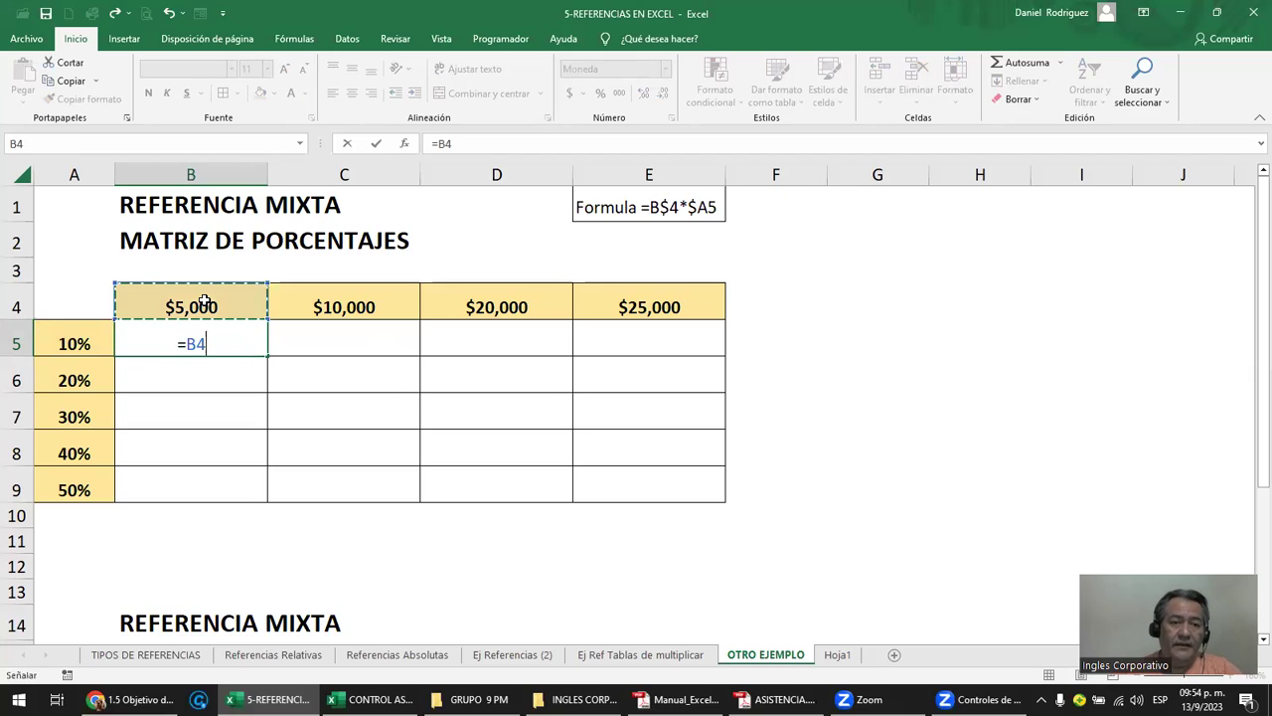
type("*")
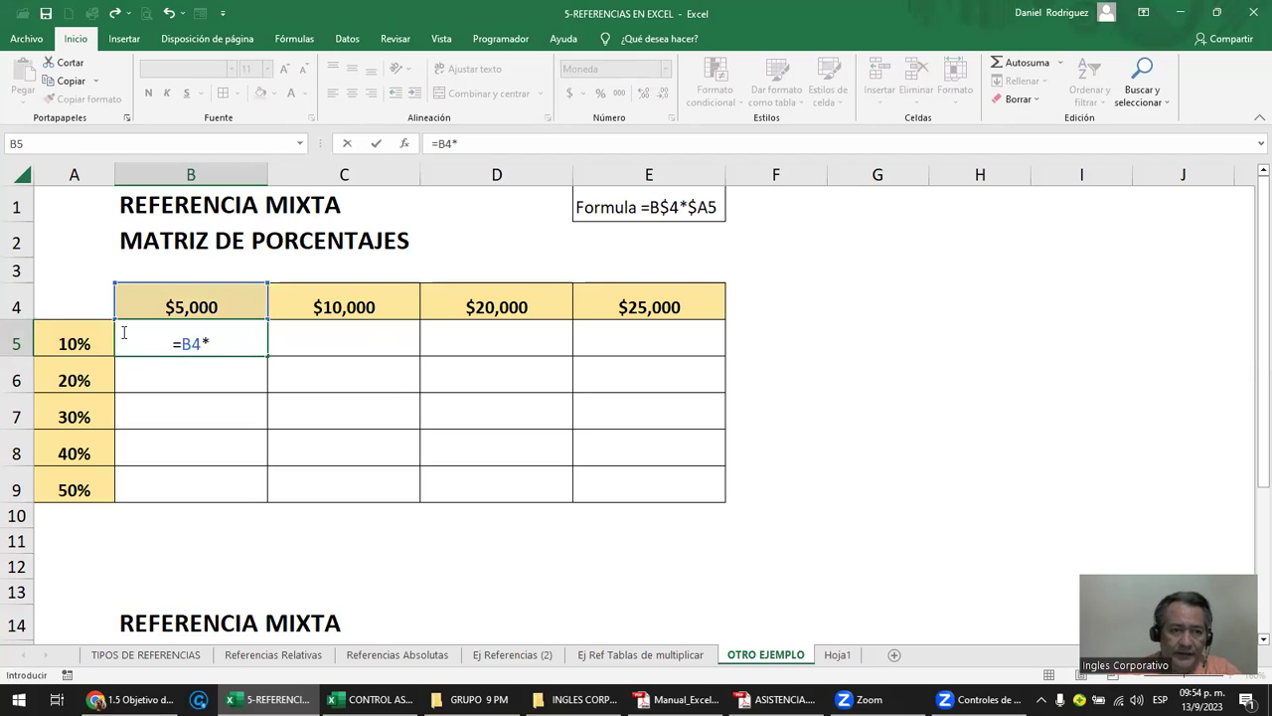
left_click(73, 343)
key("Return")
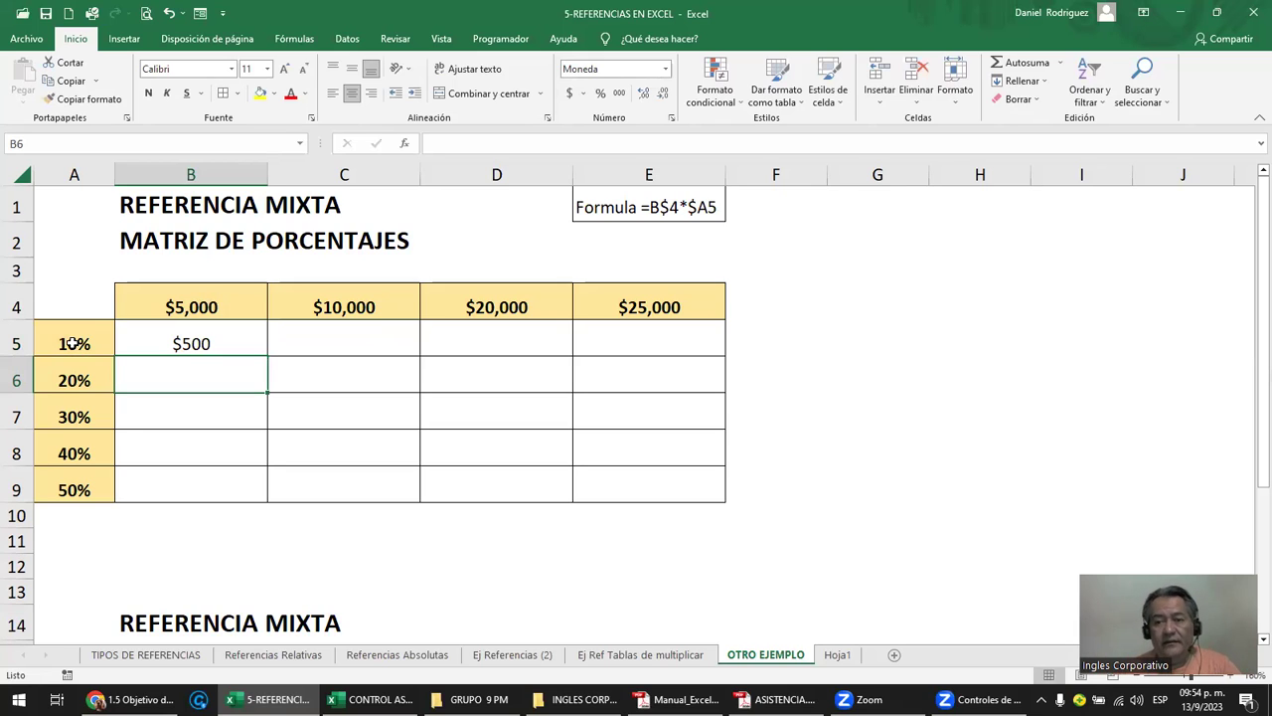
Fill B5's formula down to B9 and compare the rates in A5:A9 with the $5,000 in B4.
left_click(172, 342)
left_click_drag(268, 353, 266, 492)
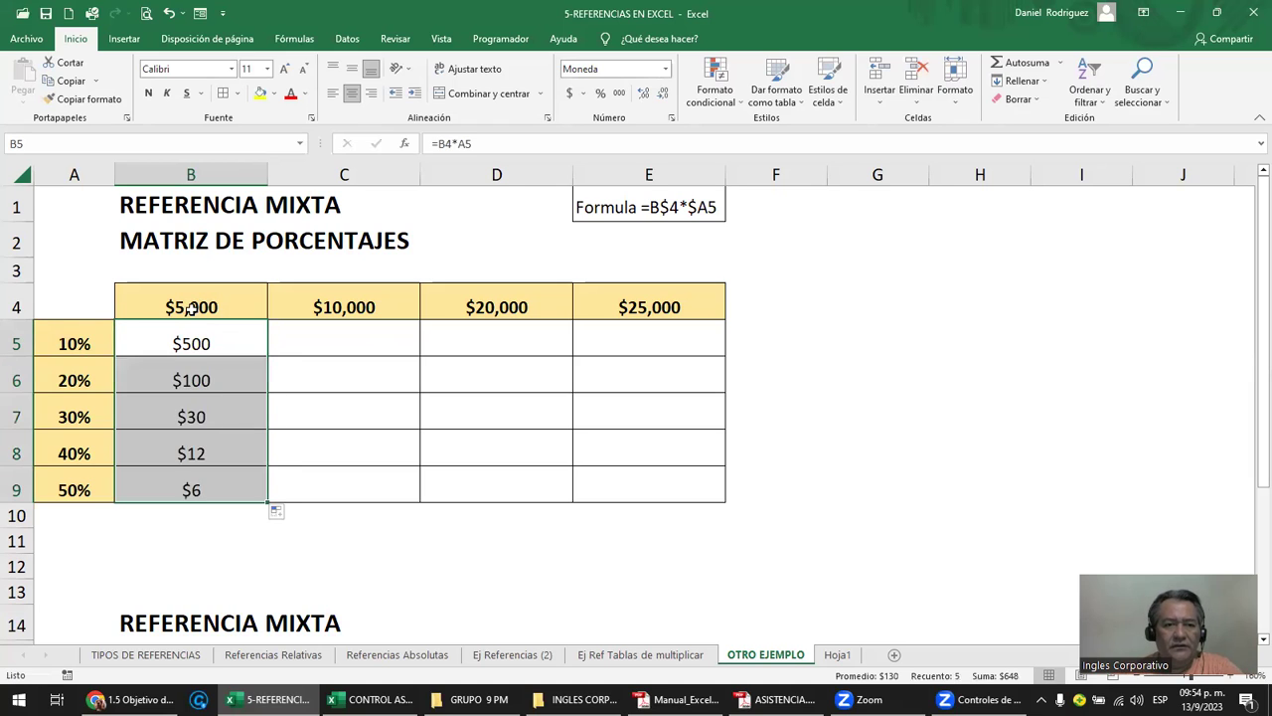
left_click(148, 329)
left_click(79, 344)
left_click(176, 311)
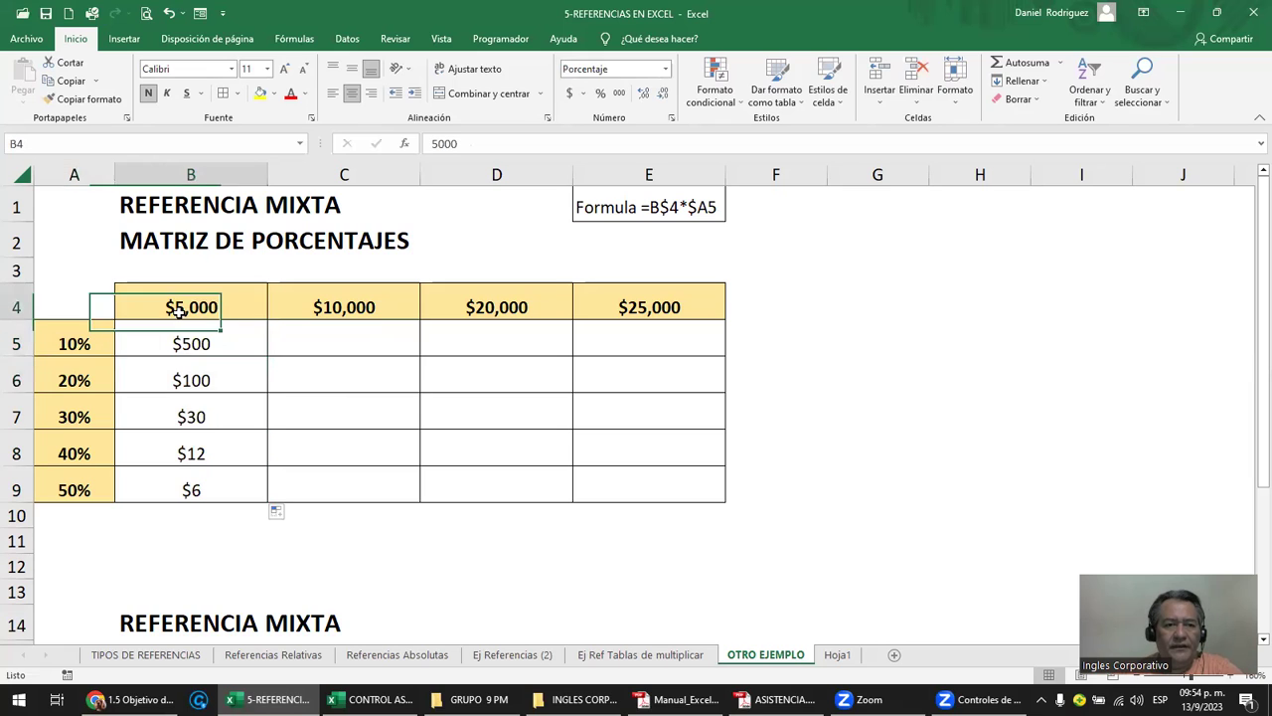
left_click(86, 371)
left_click(179, 308)
left_click(97, 411)
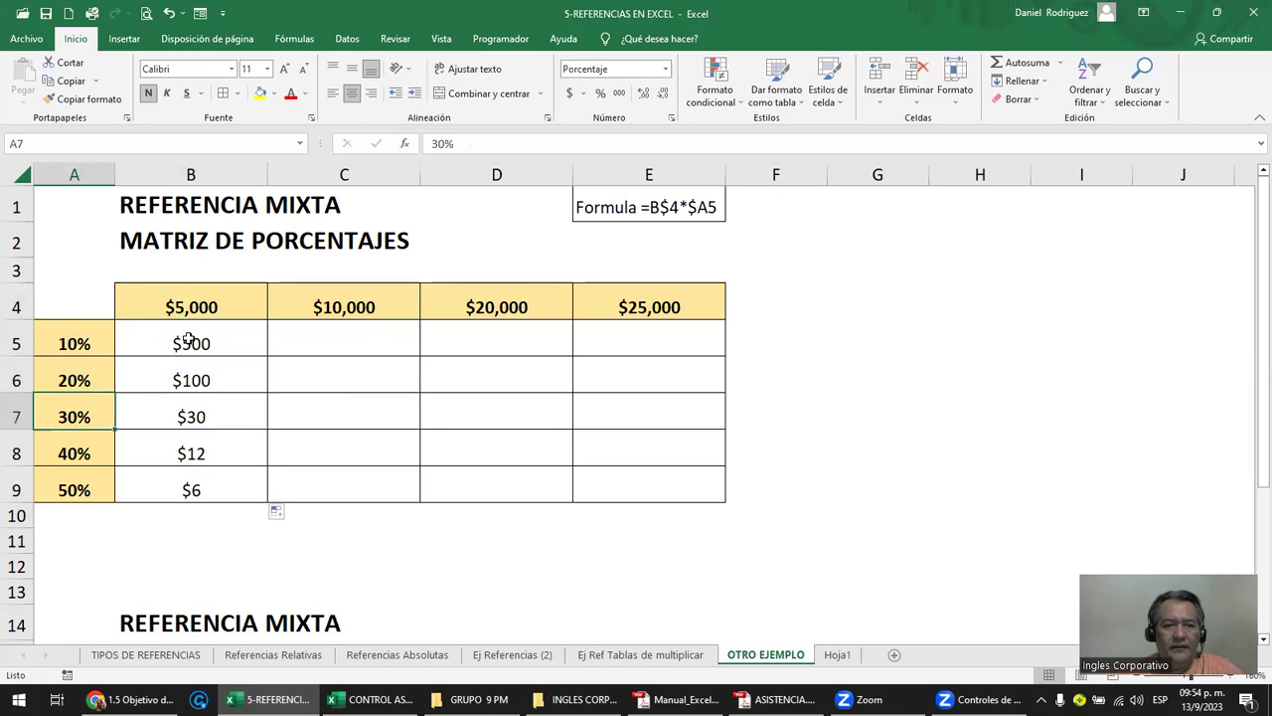
left_click(188, 316)
left_click(99, 450)
left_click(207, 314)
left_click(83, 488)
left_click(208, 316)
Inspect the references in the formulas of B9, B5, B6 and B7.
double_click(202, 485)
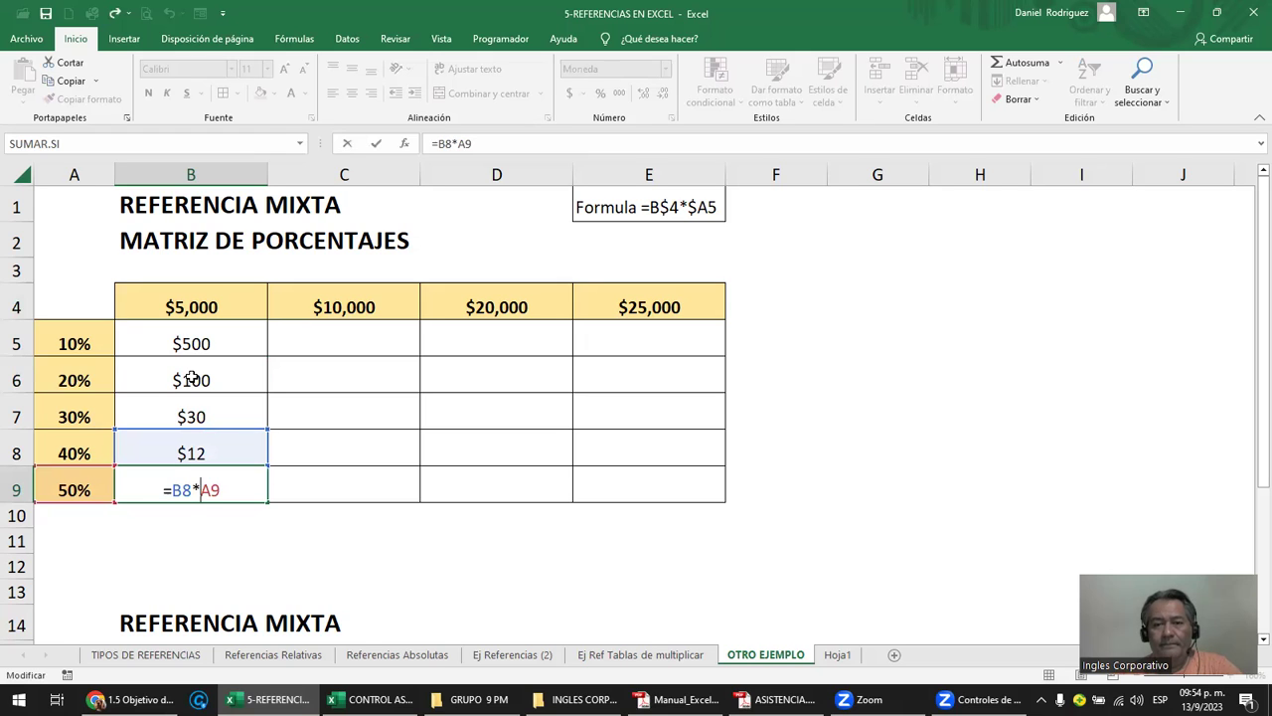
left_click(184, 341)
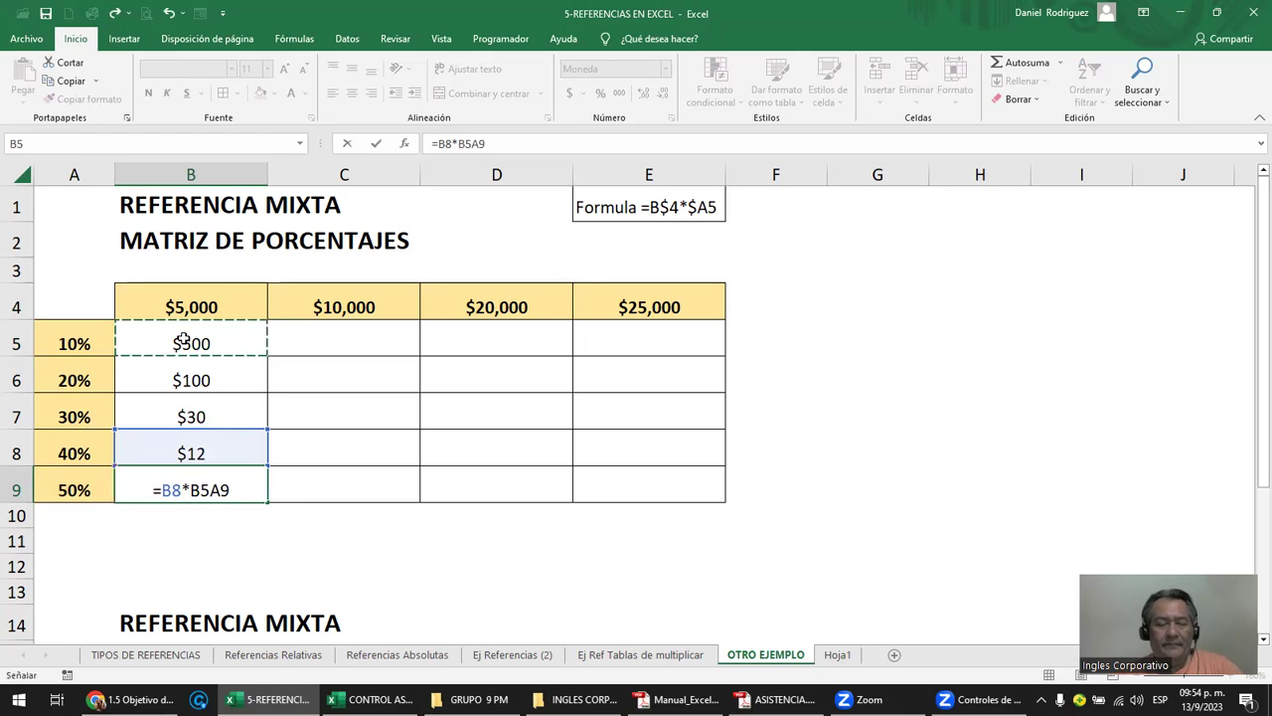
key("Escape")
double_click(184, 340)
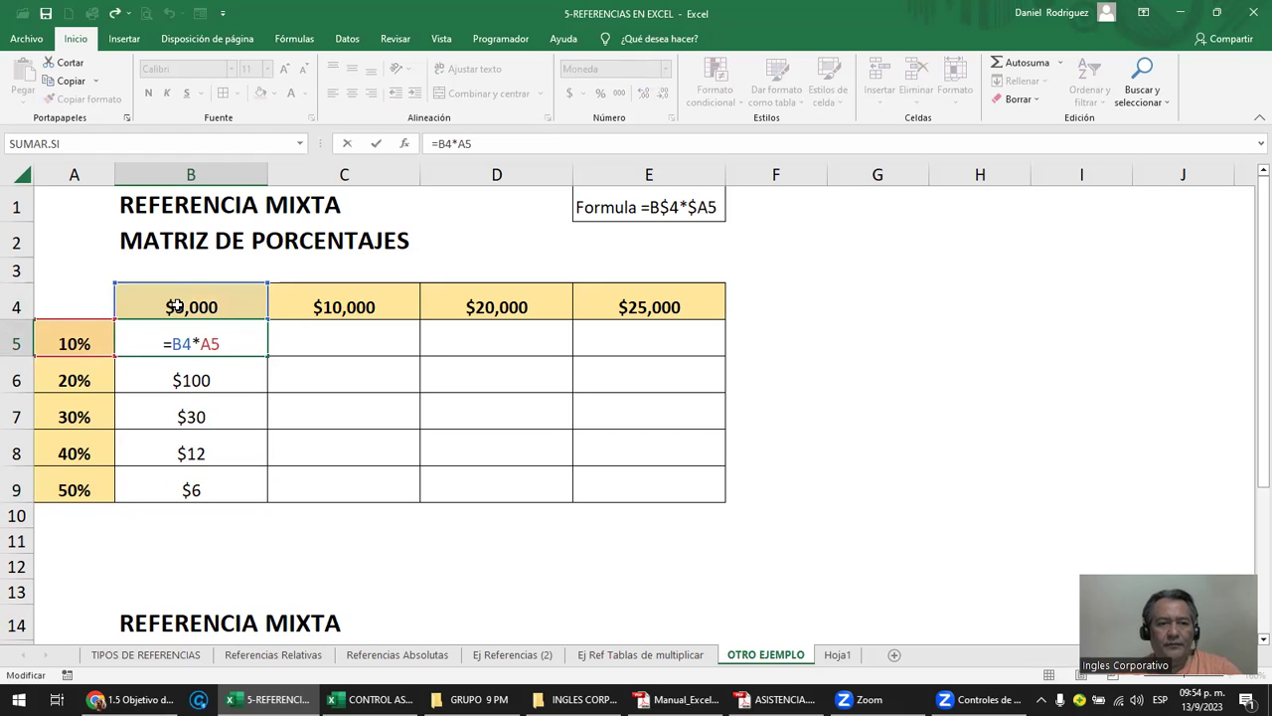
key("Escape")
double_click(199, 378)
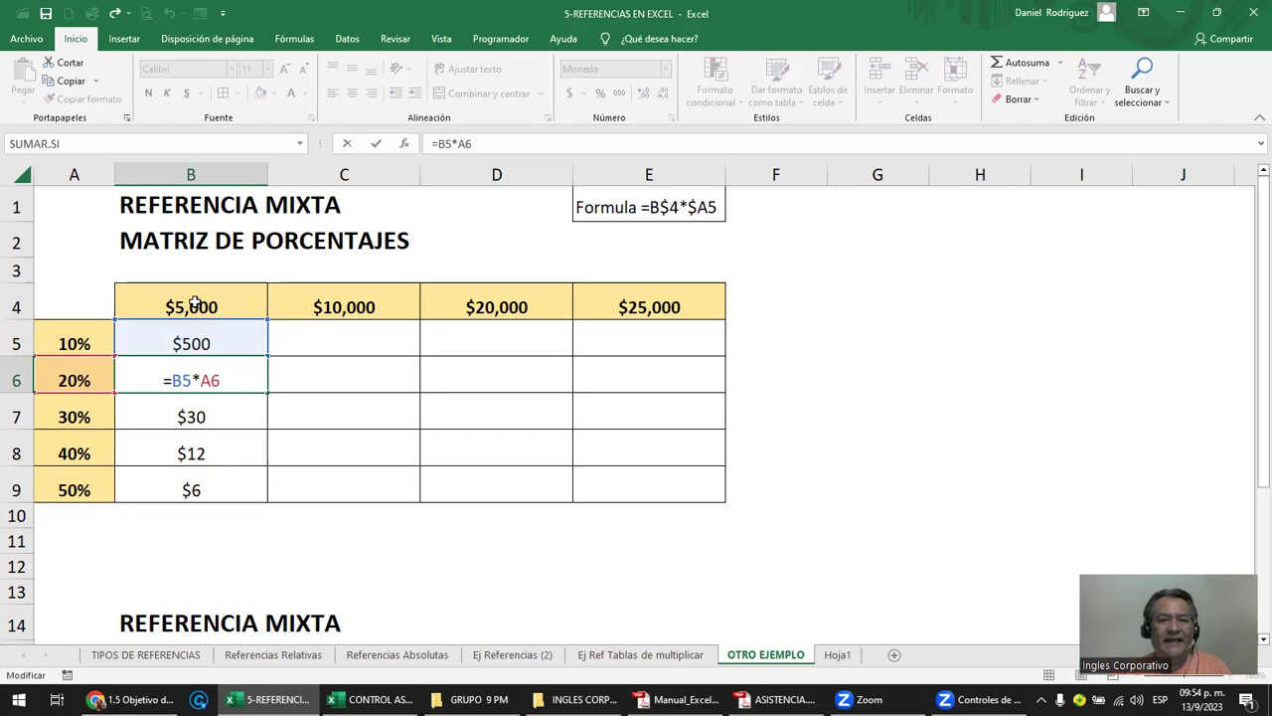
key("Return")
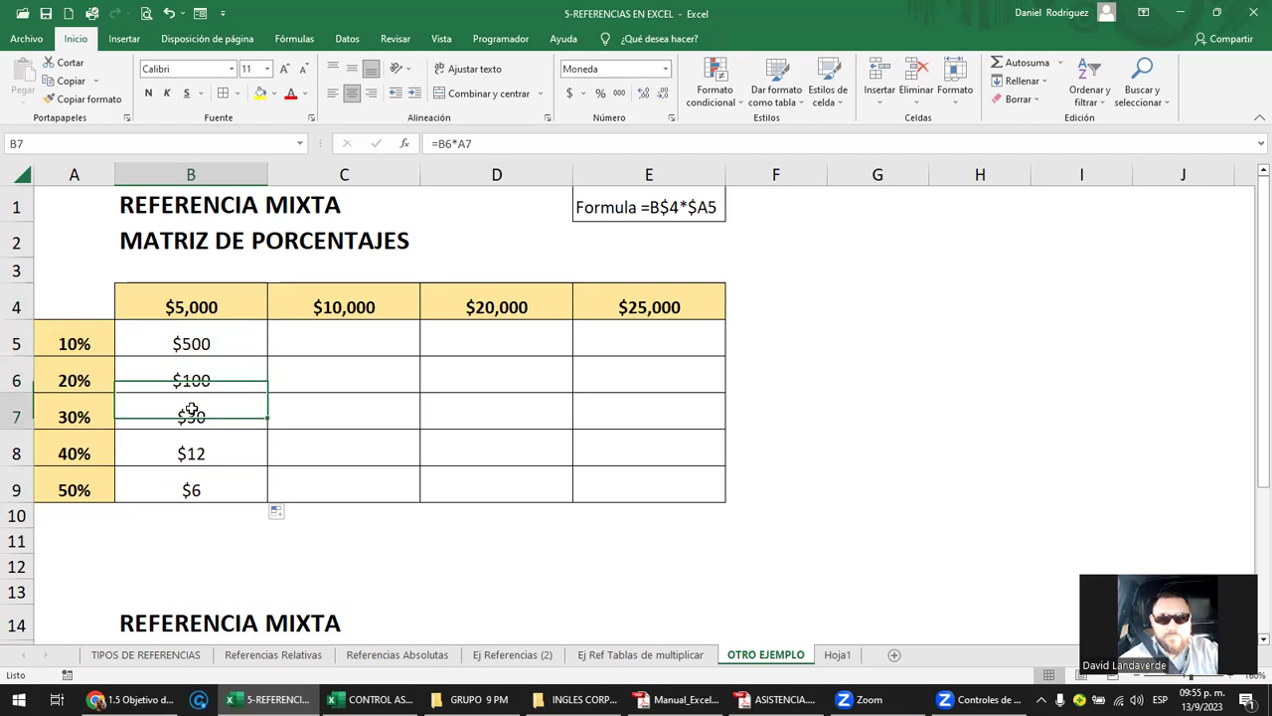
double_click(191, 415)
key("Escape")
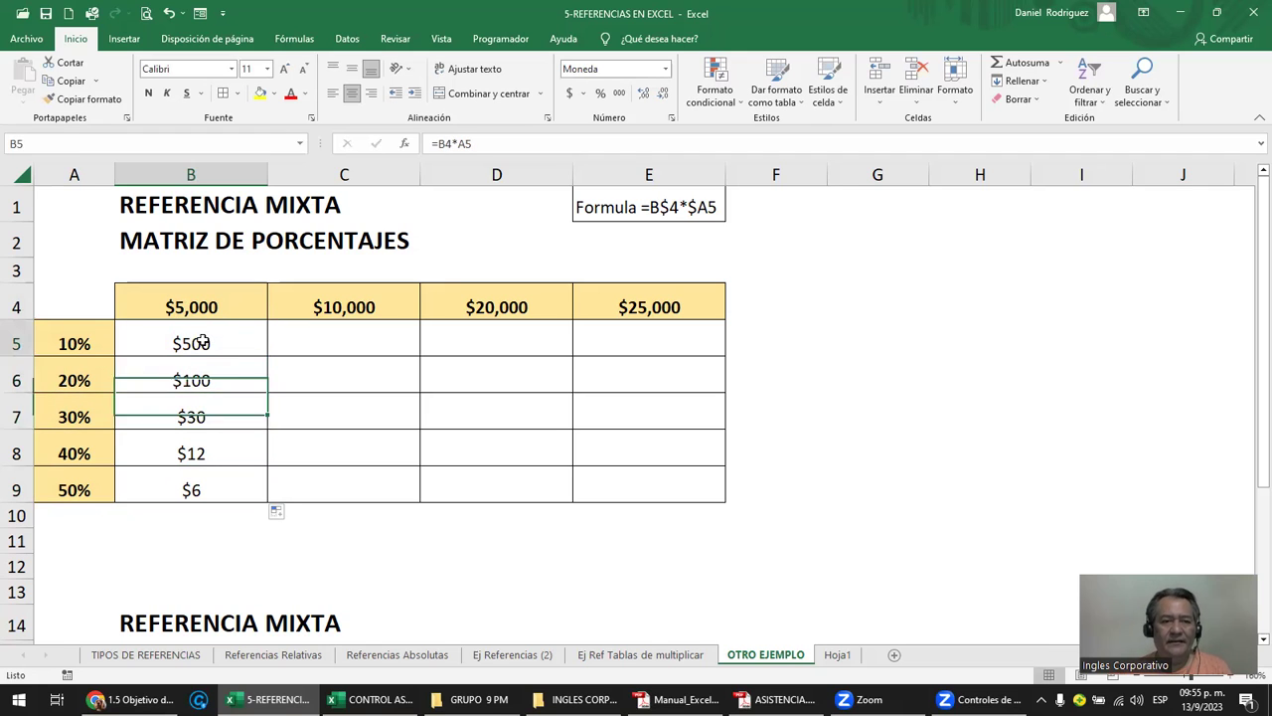
Clear the wrong copied results in B6:B9.
left_click_drag(203, 340, 216, 457)
left_click_drag(208, 385, 216, 485)
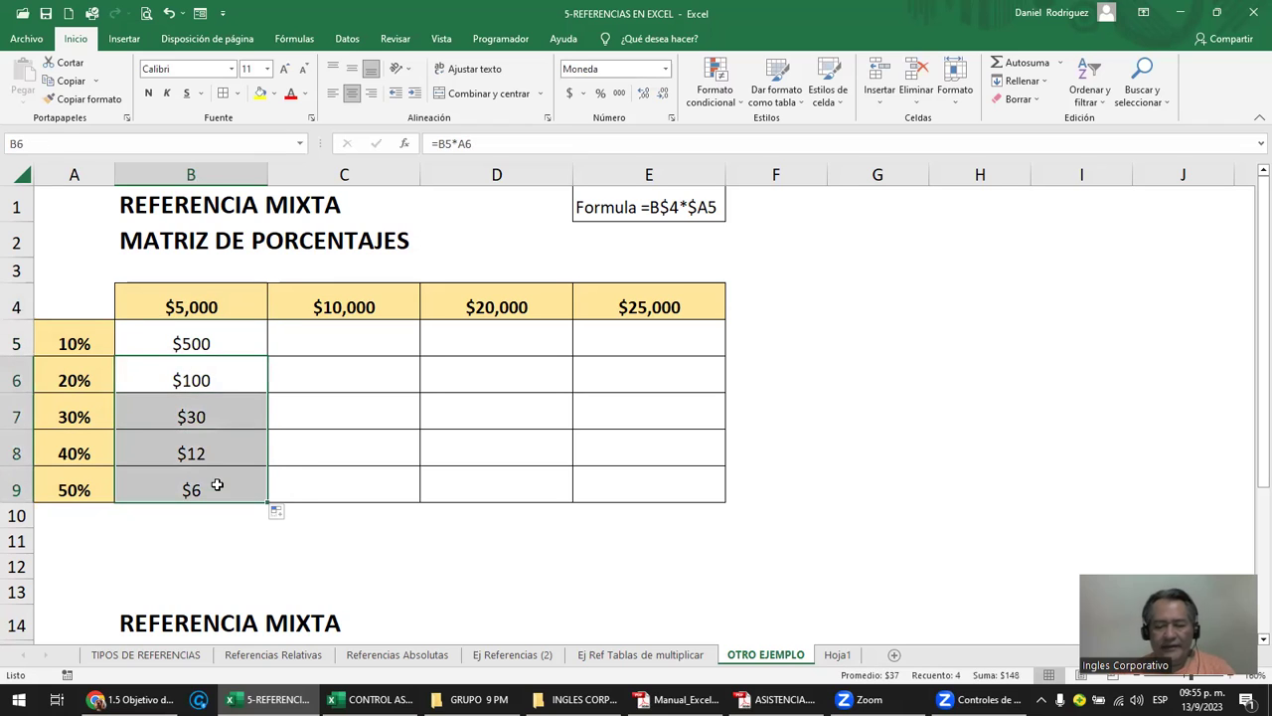
key("Delete")
left_click(201, 339)
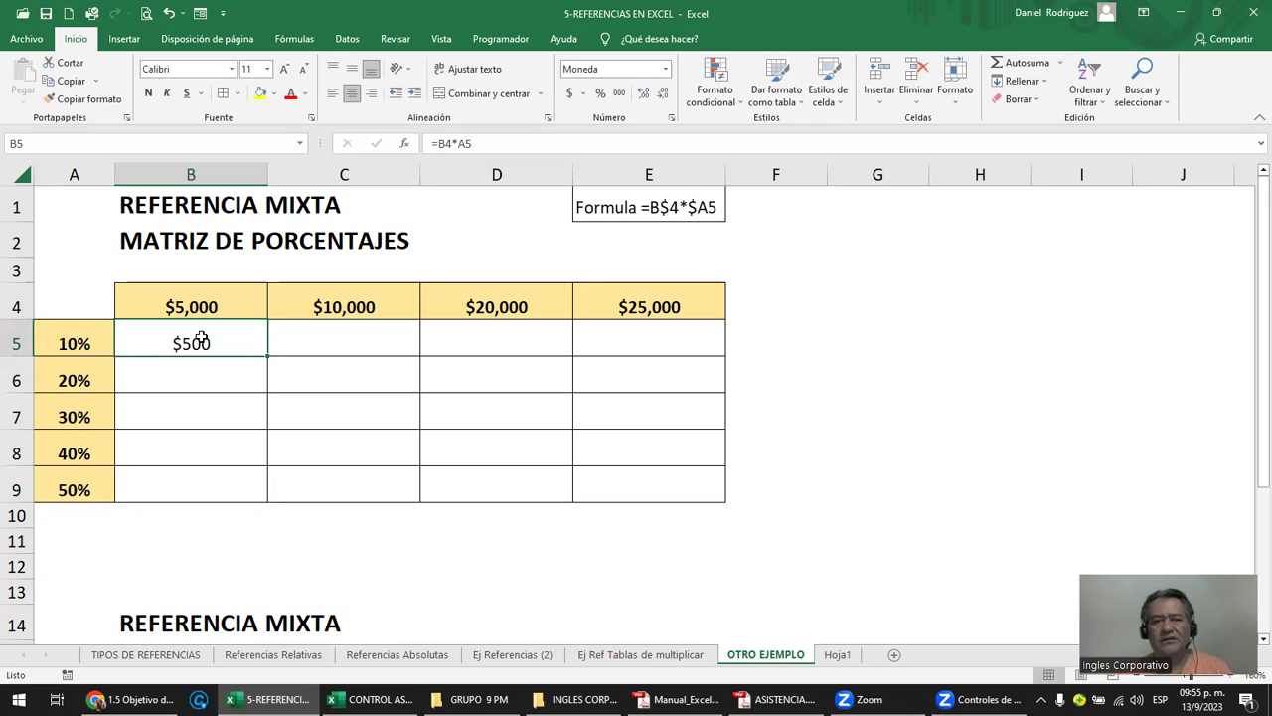
key("F2")
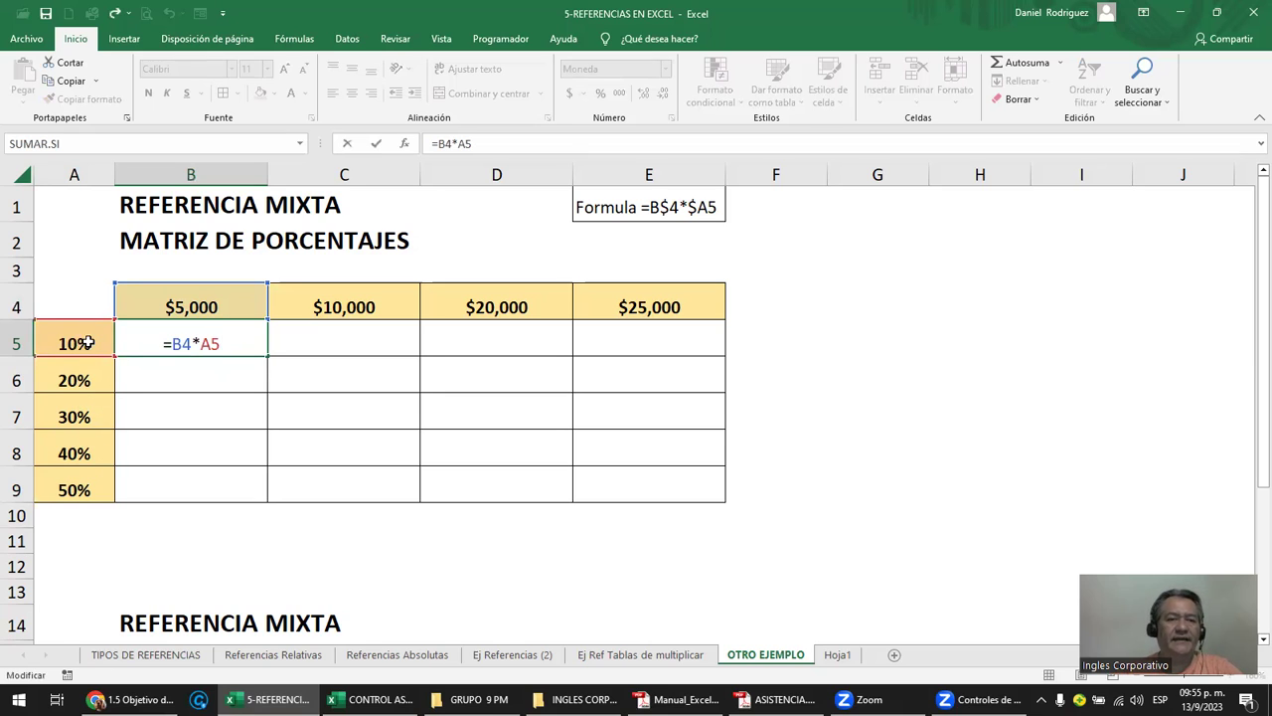
left_click(193, 343)
key("Delete")
key("Delete")
key("Delete")
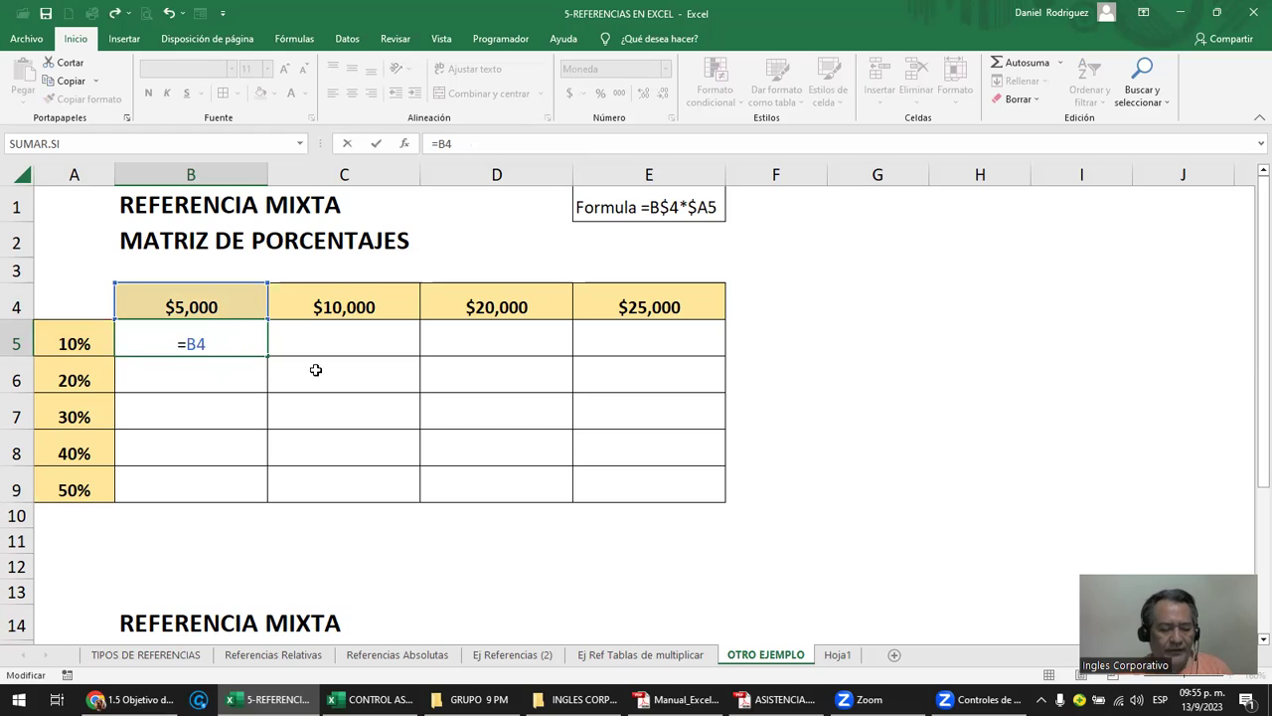
key("Escape")
key("F2")
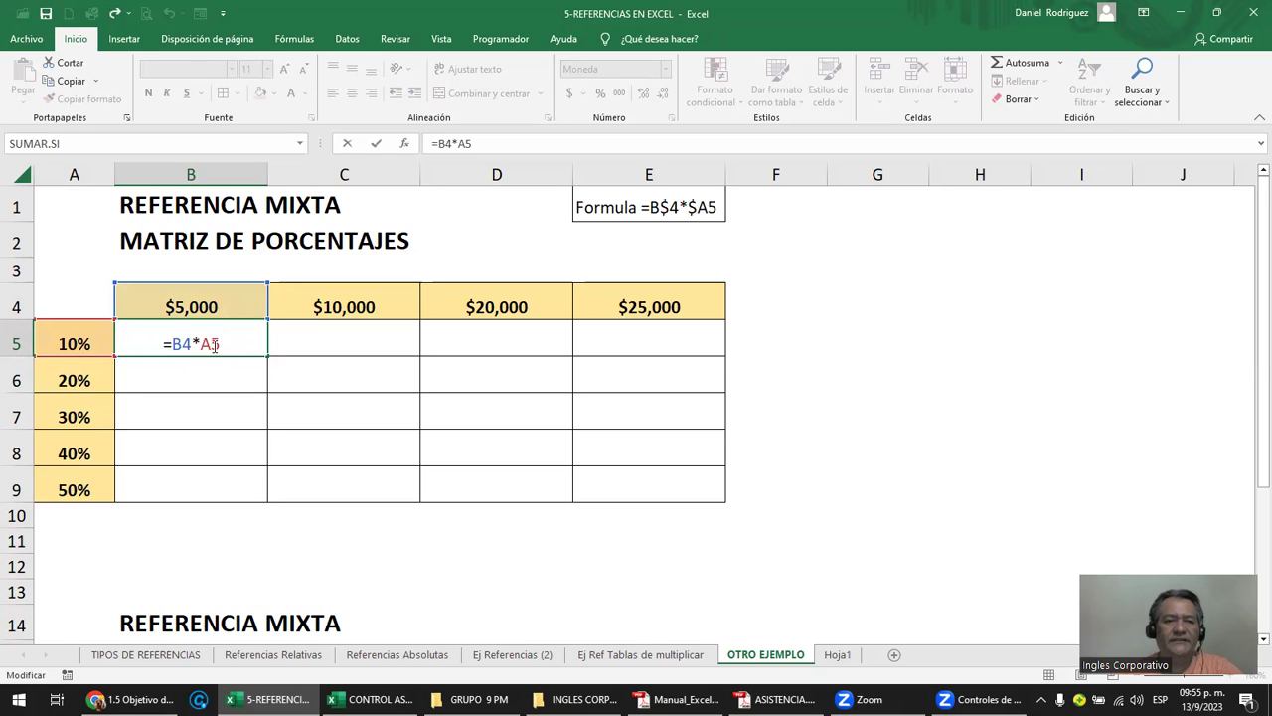
left_click_drag(208, 343, 228, 343)
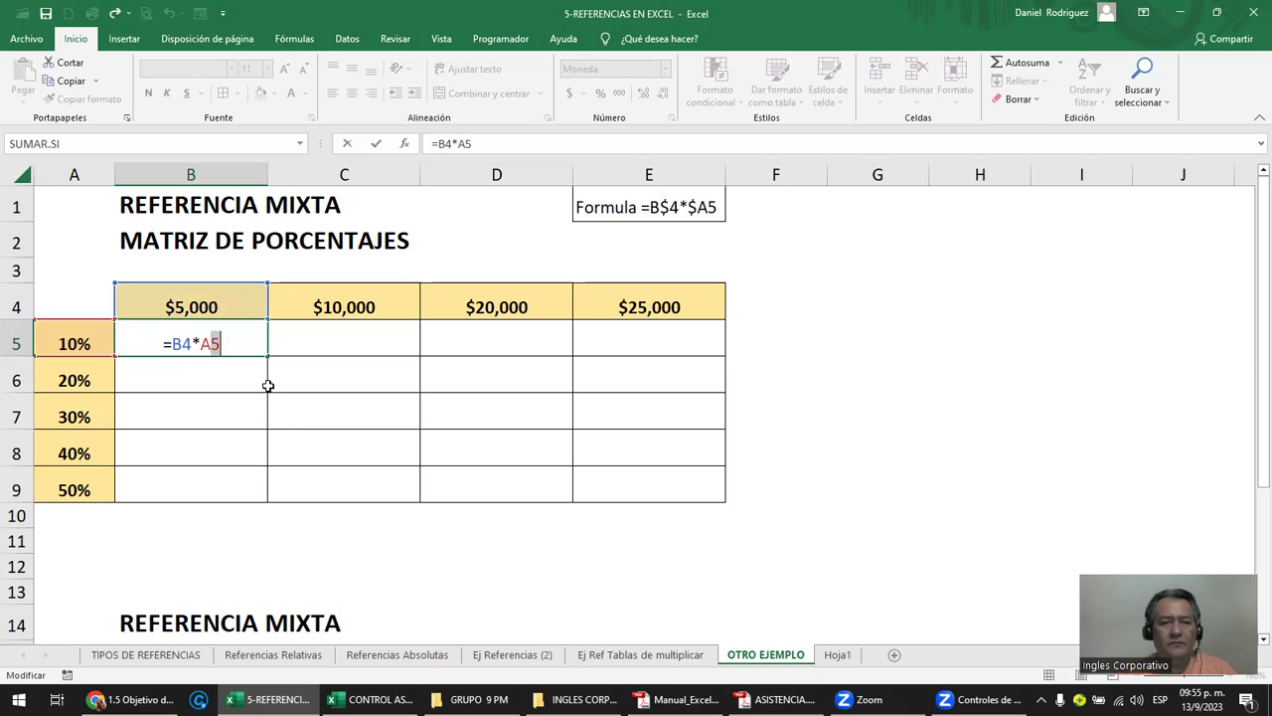
key("ctrl+Return")
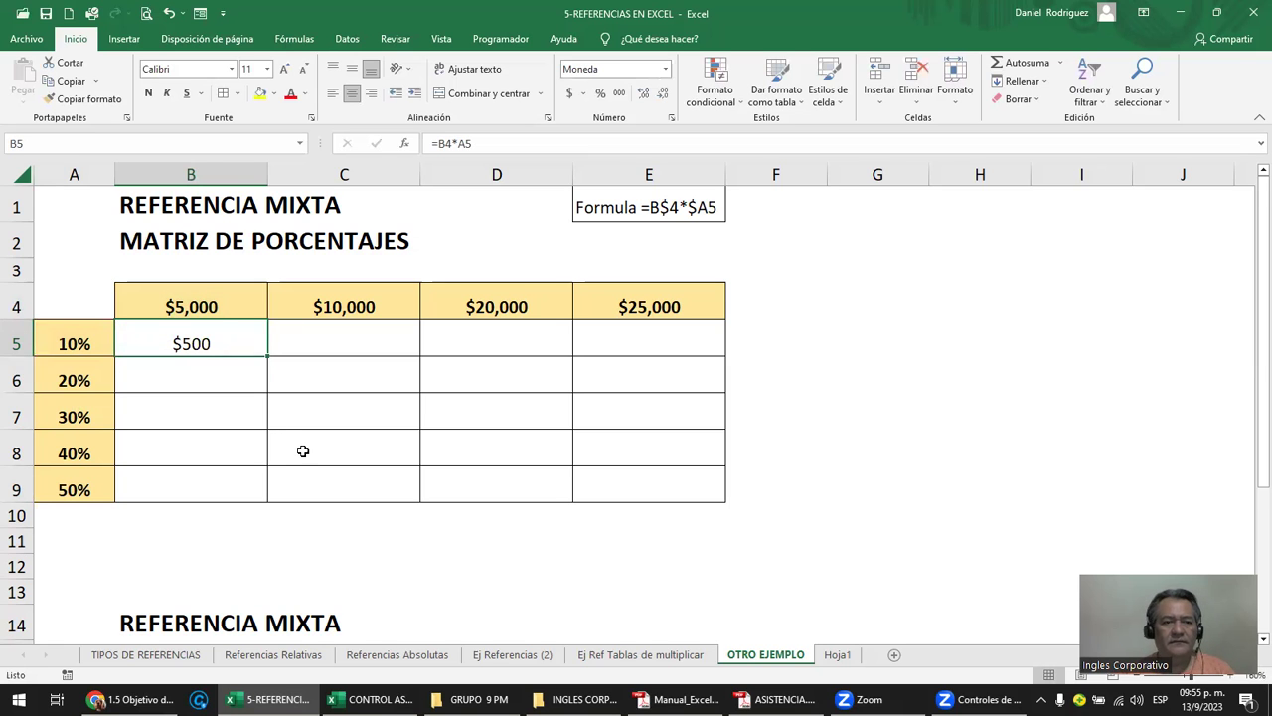
scroll(303, 447, "up", 1, "ctrl")
scroll(304, 449, "up", 1, "ctrl")
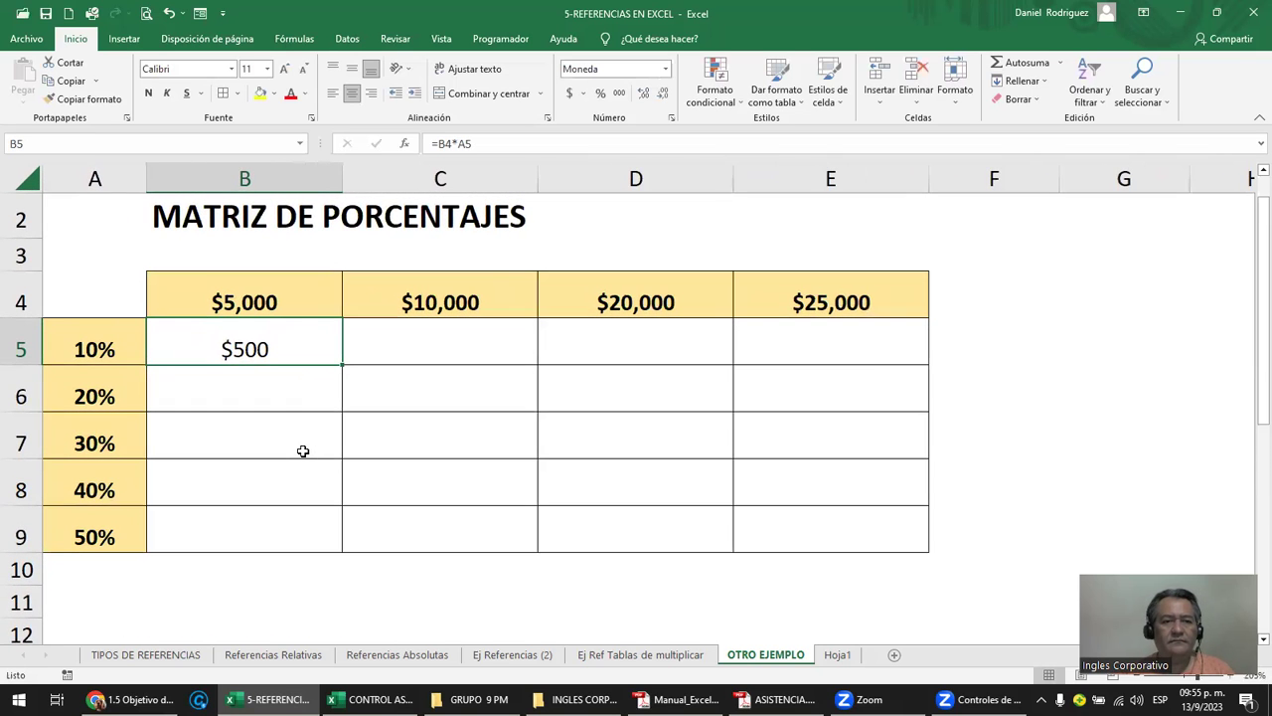
Change B5's formula to =B4*$A5, locking column A.
double_click(268, 350)
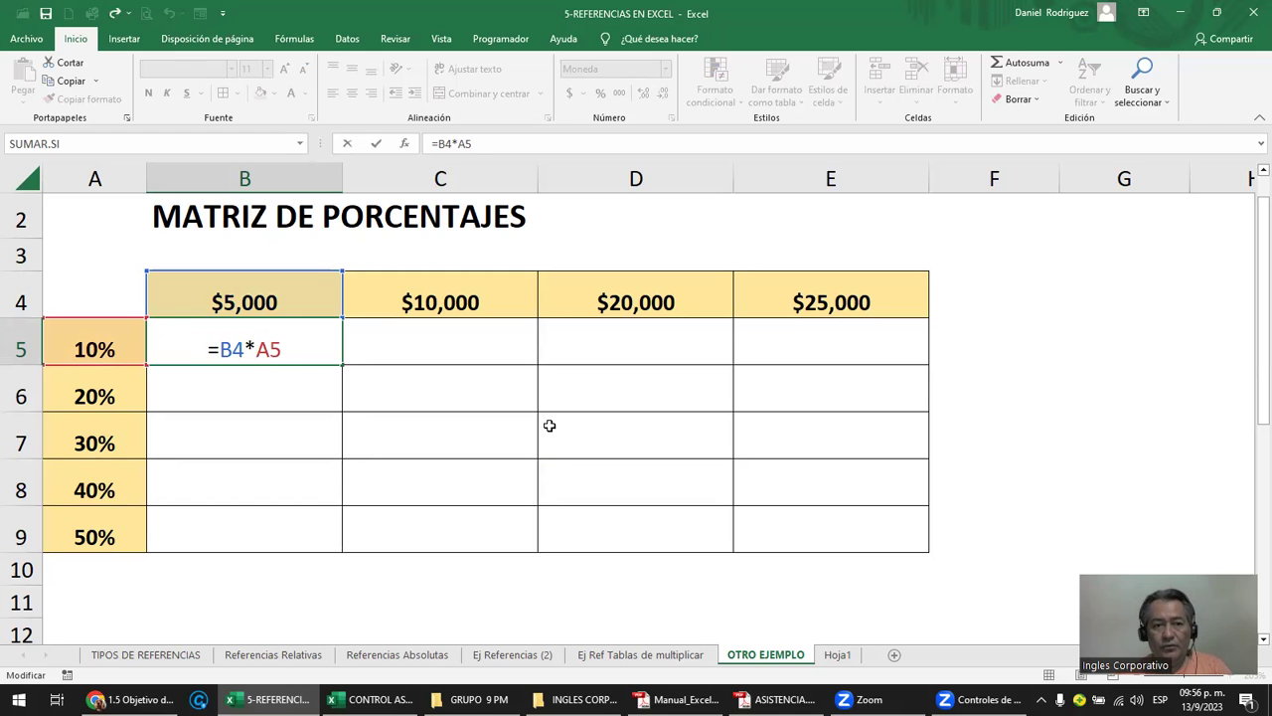
type("$")
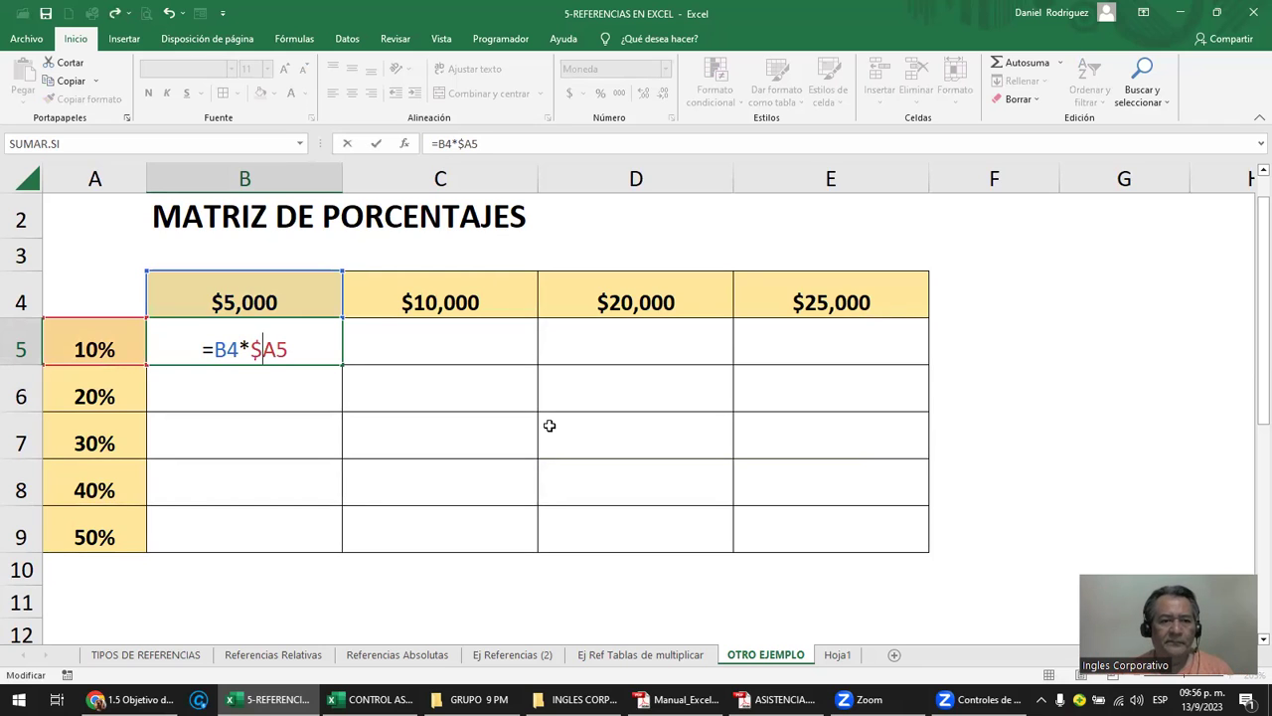
key("ctrl+Return")
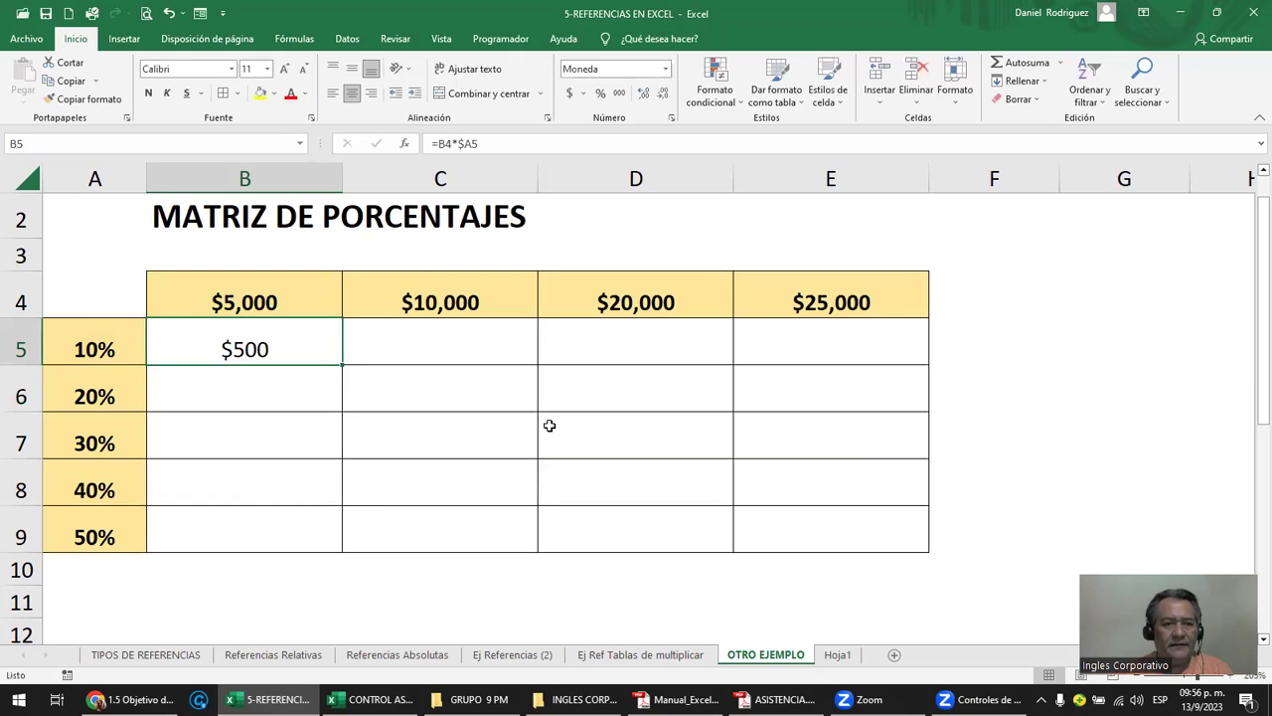
key("F2")
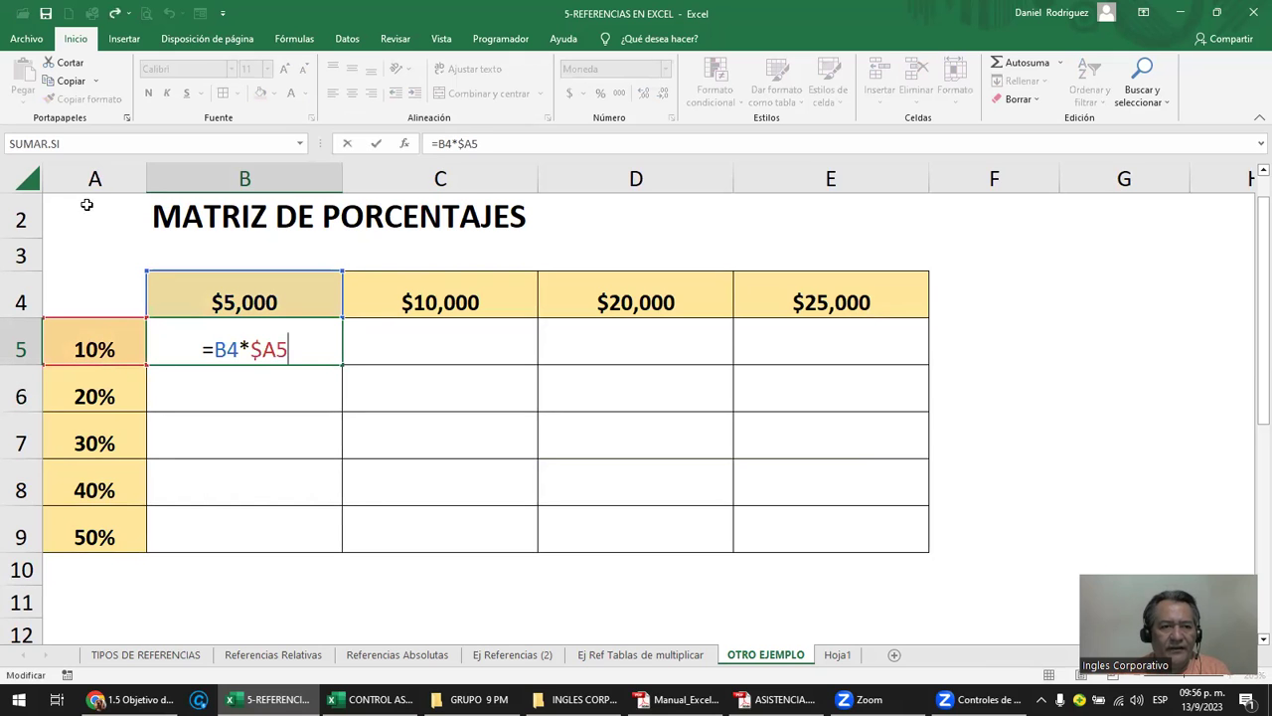
Check the 10%–50% rates in A5:A9, then fill B5's formula down to B9.
left_click(80, 174)
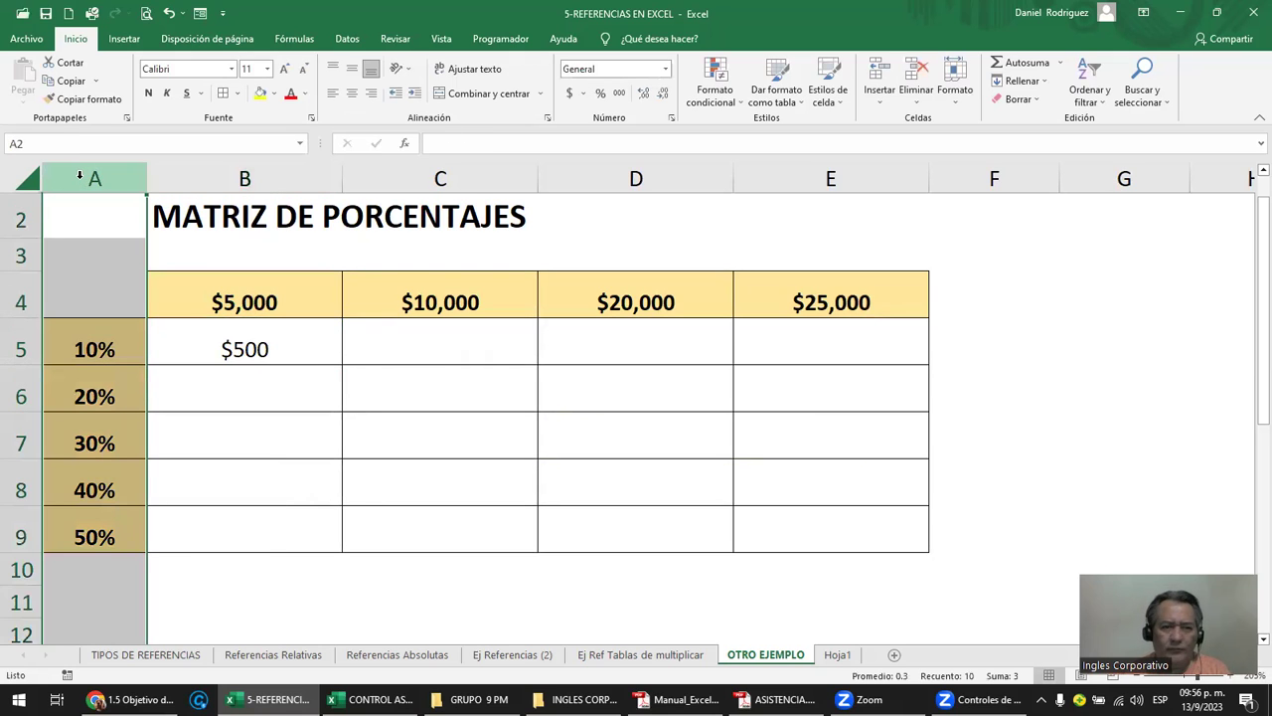
left_click(117, 343)
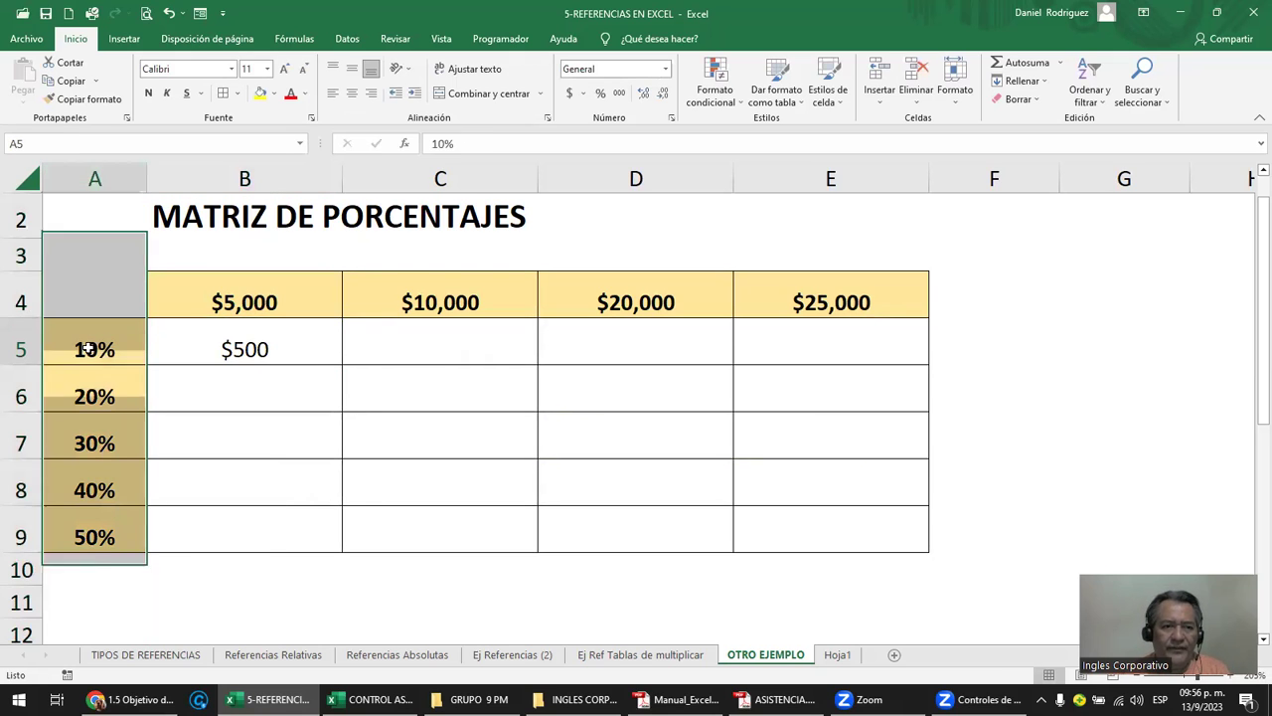
left_click(101, 403)
left_click(87, 436)
left_click(88, 486)
left_click(100, 527)
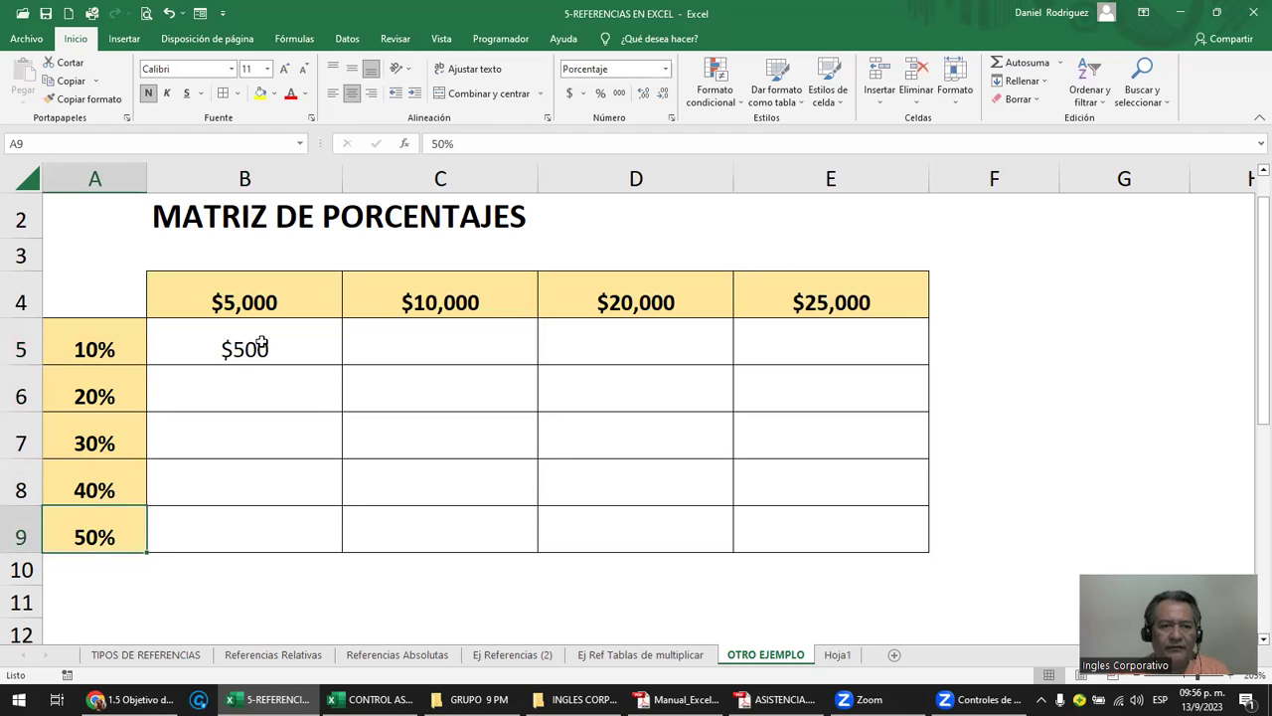
left_click(261, 343)
left_click_drag(344, 365, 328, 534)
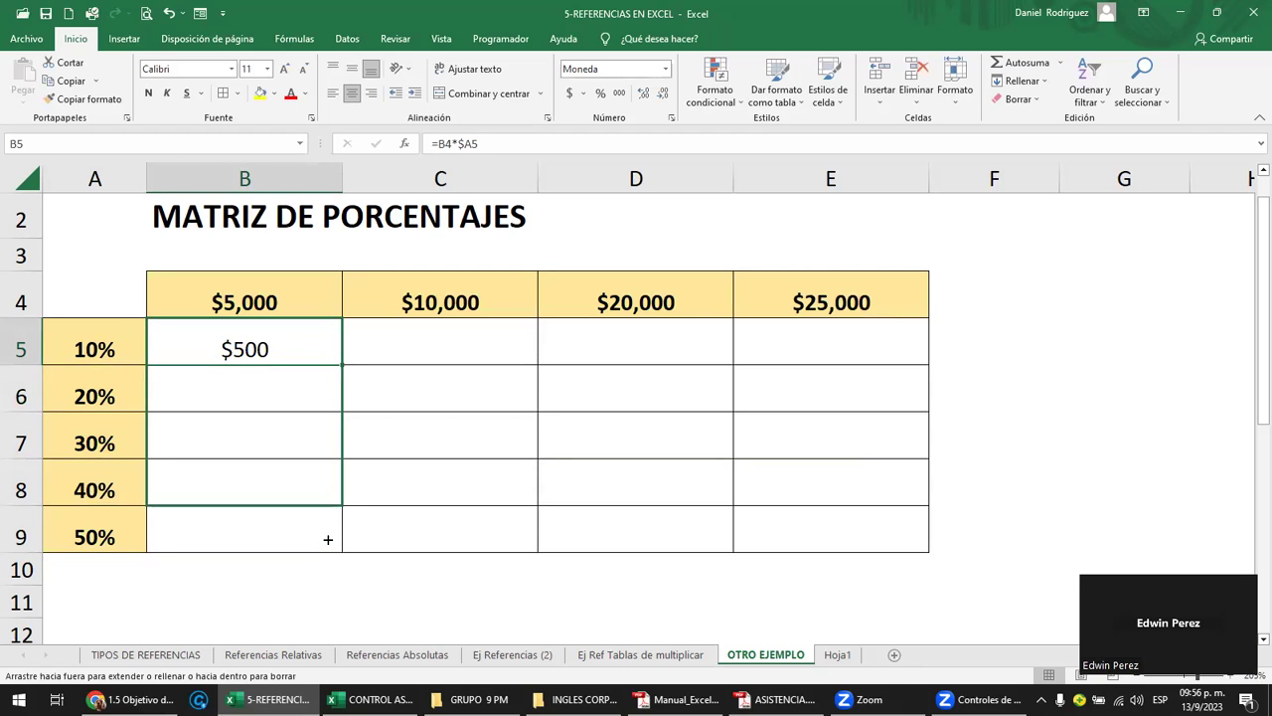
double_click(229, 349)
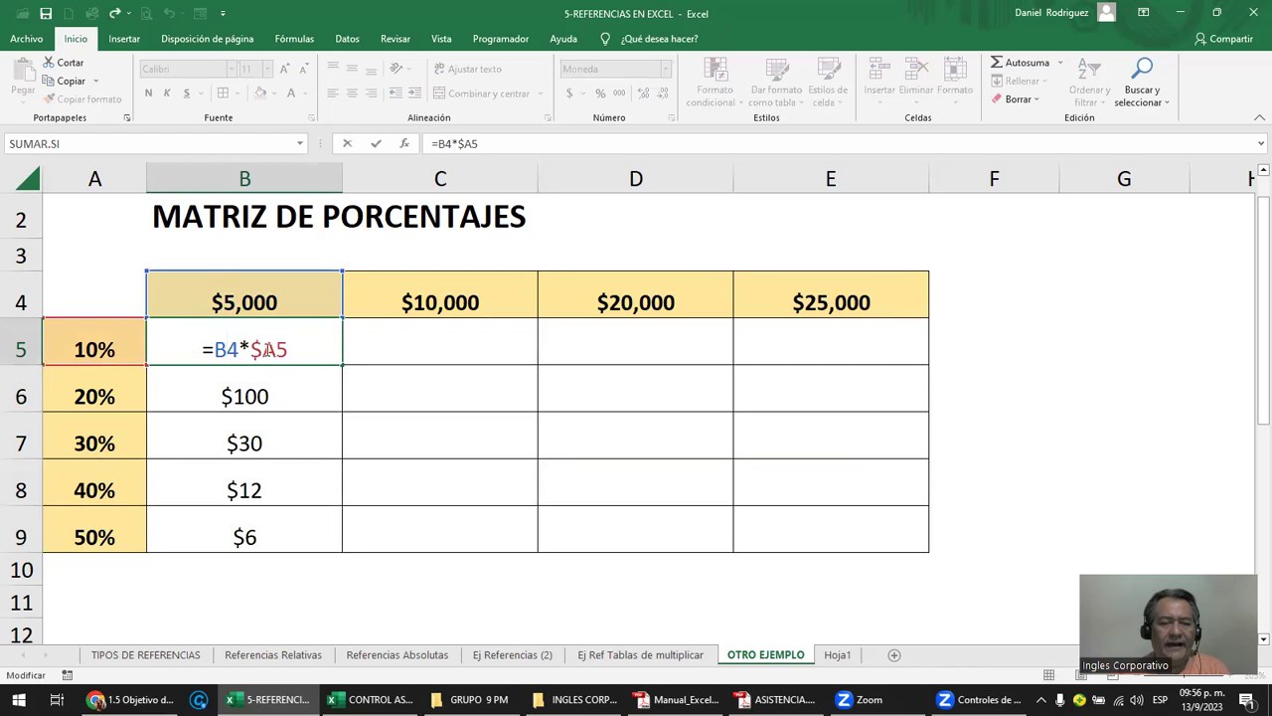
key("Return")
double_click(283, 397)
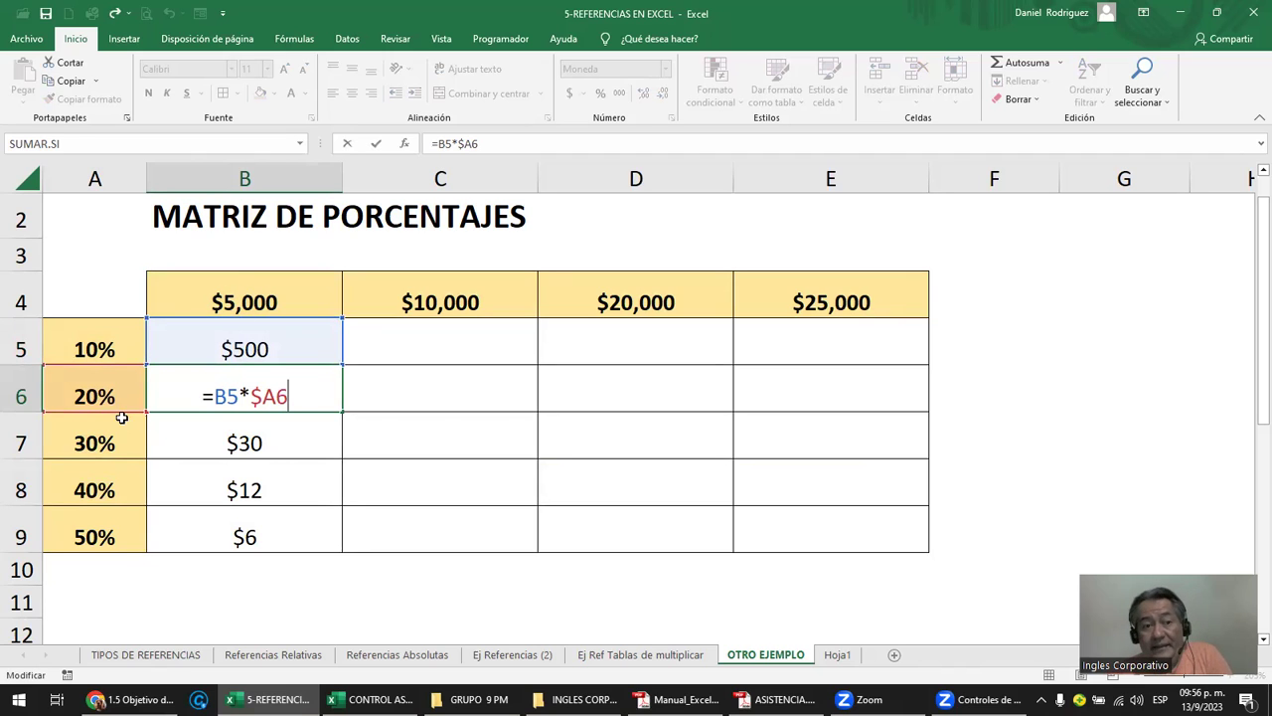
left_click(99, 397)
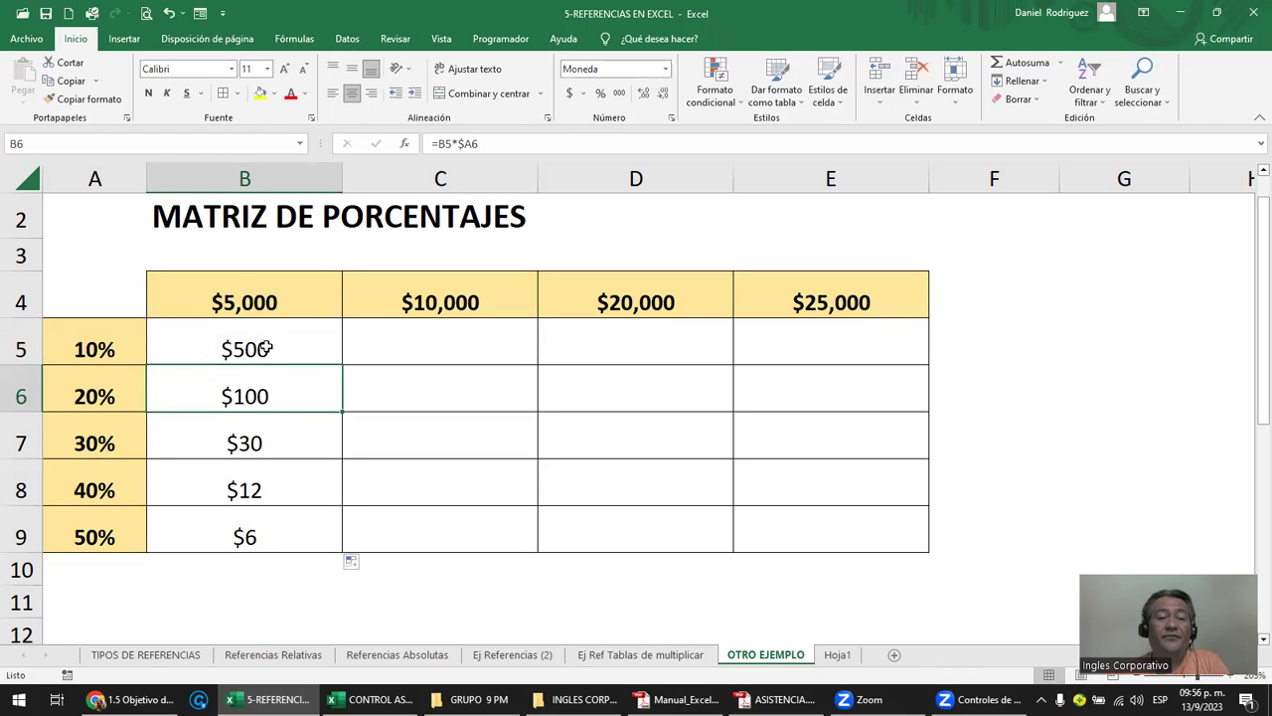
left_click(243, 292)
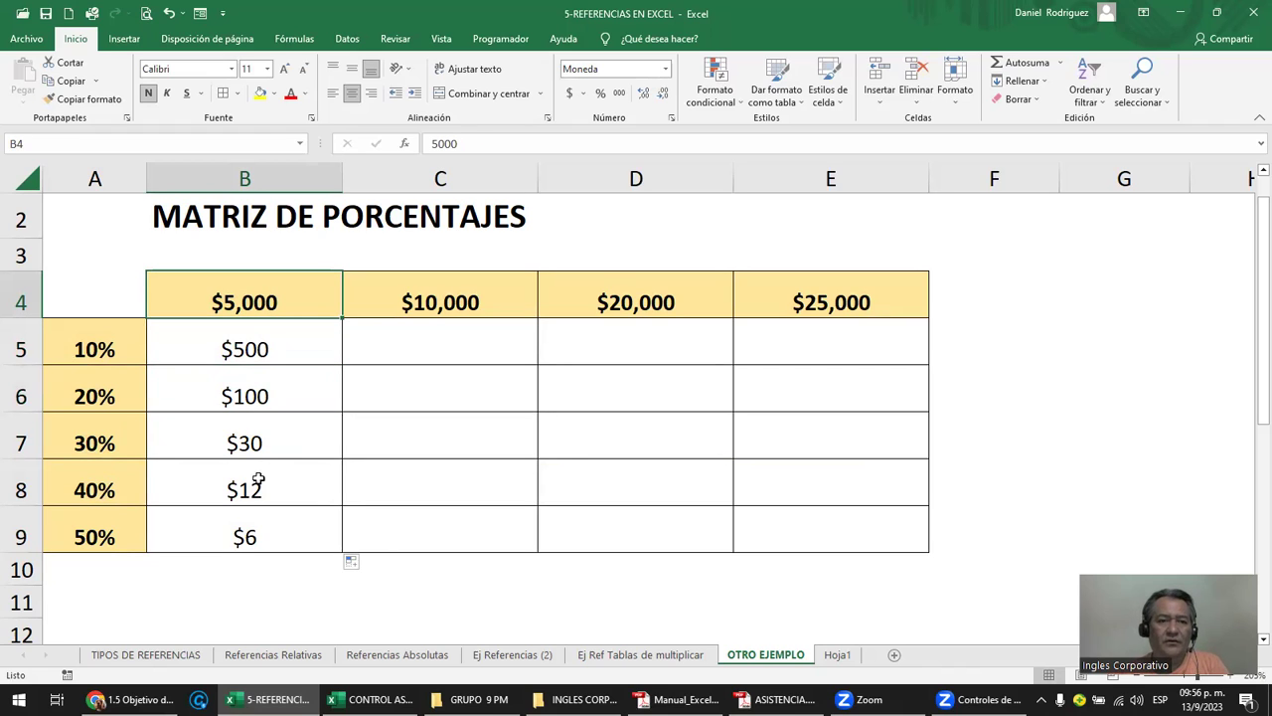
double_click(242, 541)
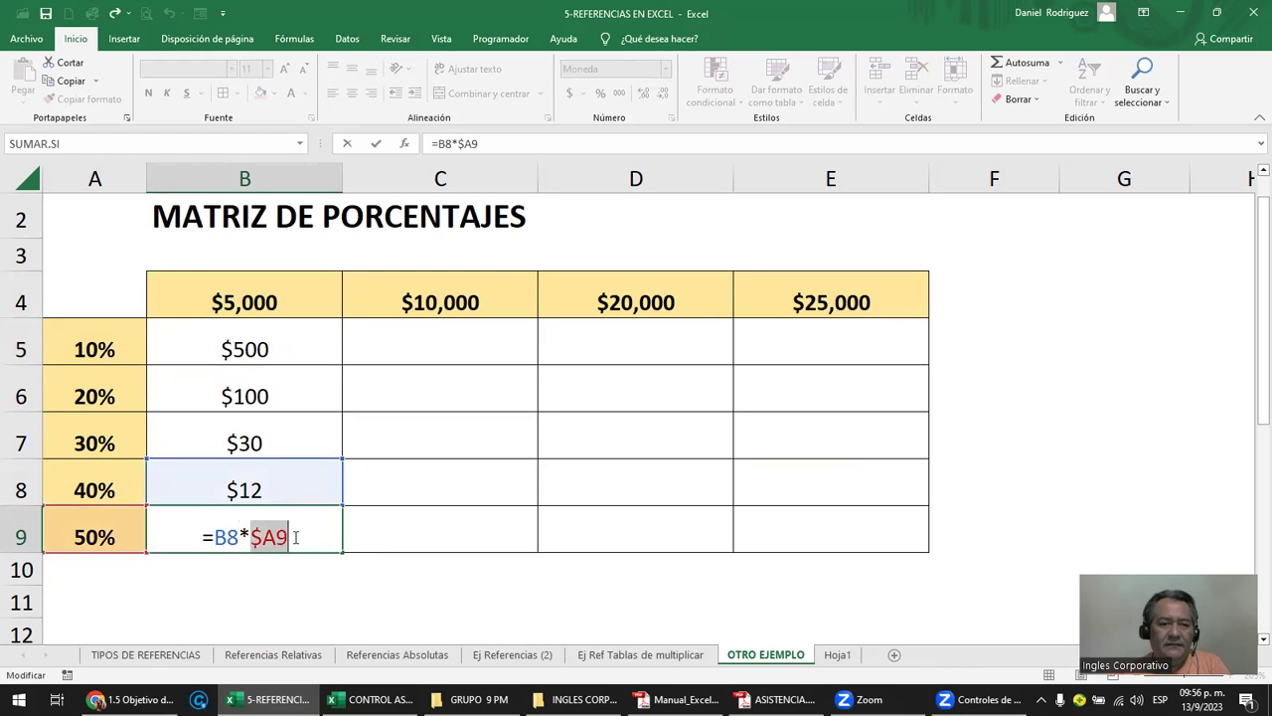
key("Escape")
double_click(252, 352)
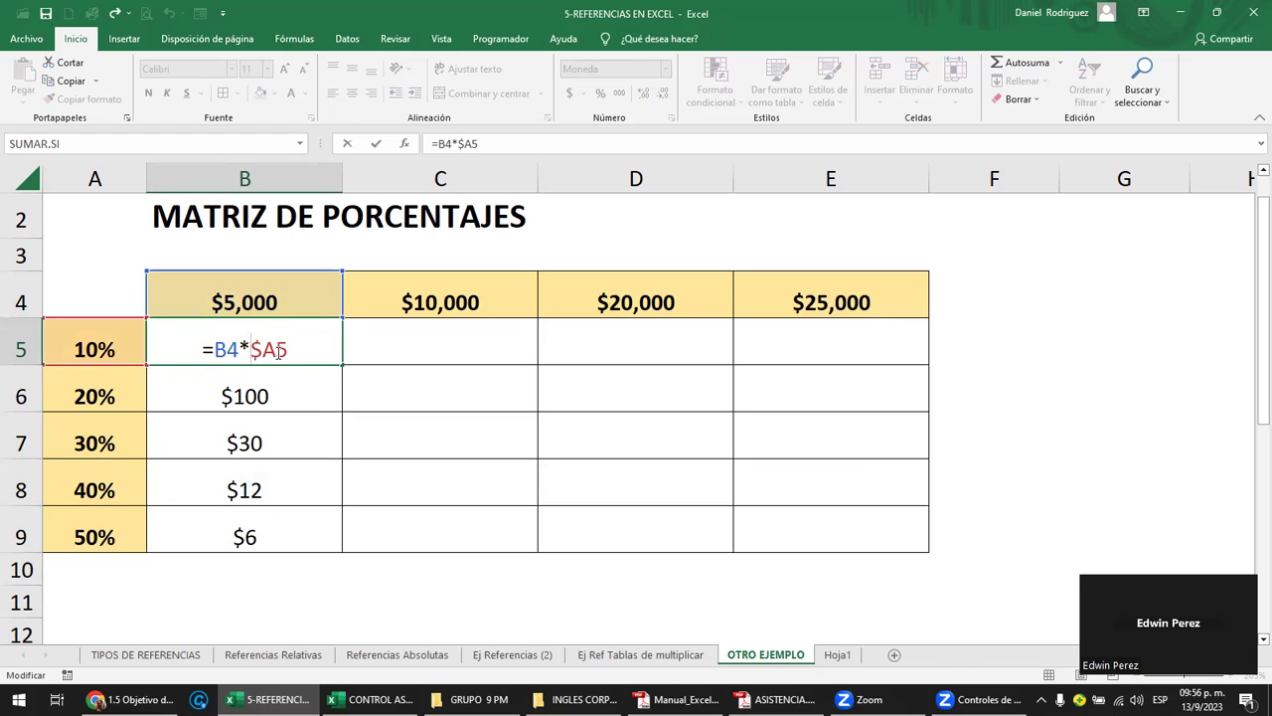
key("Escape")
double_click(275, 397)
key("Escape")
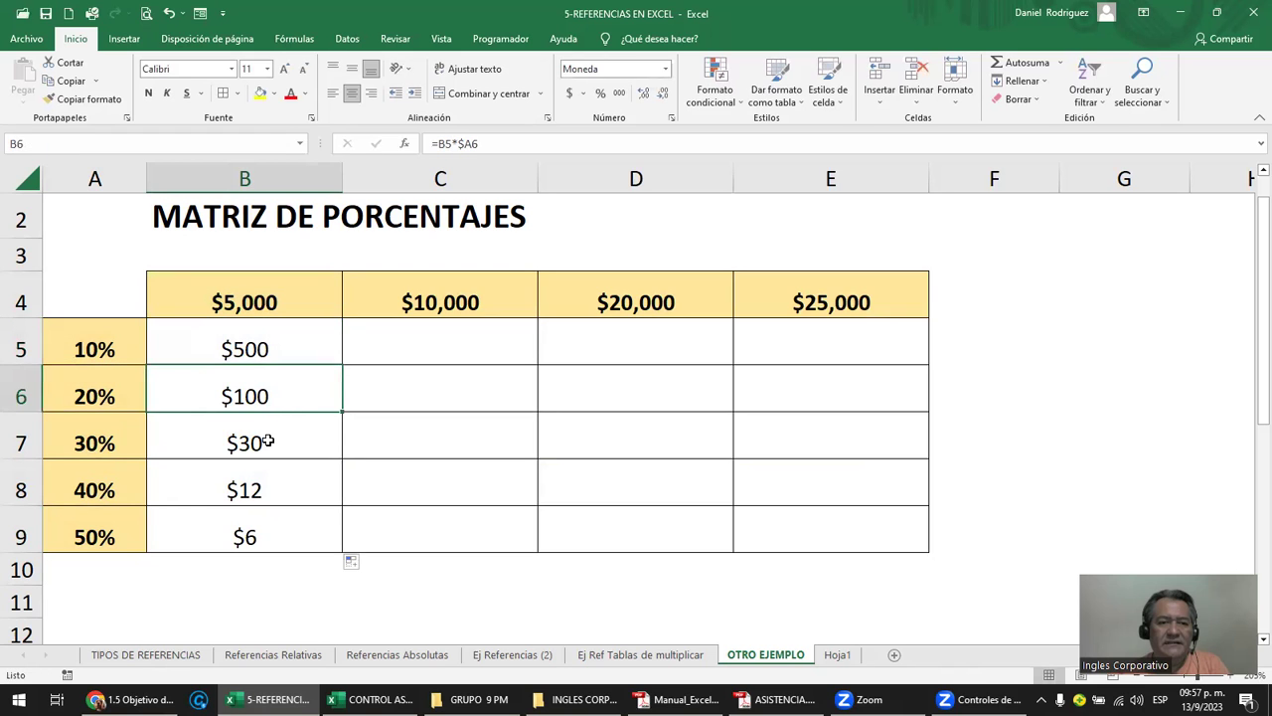
double_click(270, 442)
key("Escape")
double_click(270, 486)
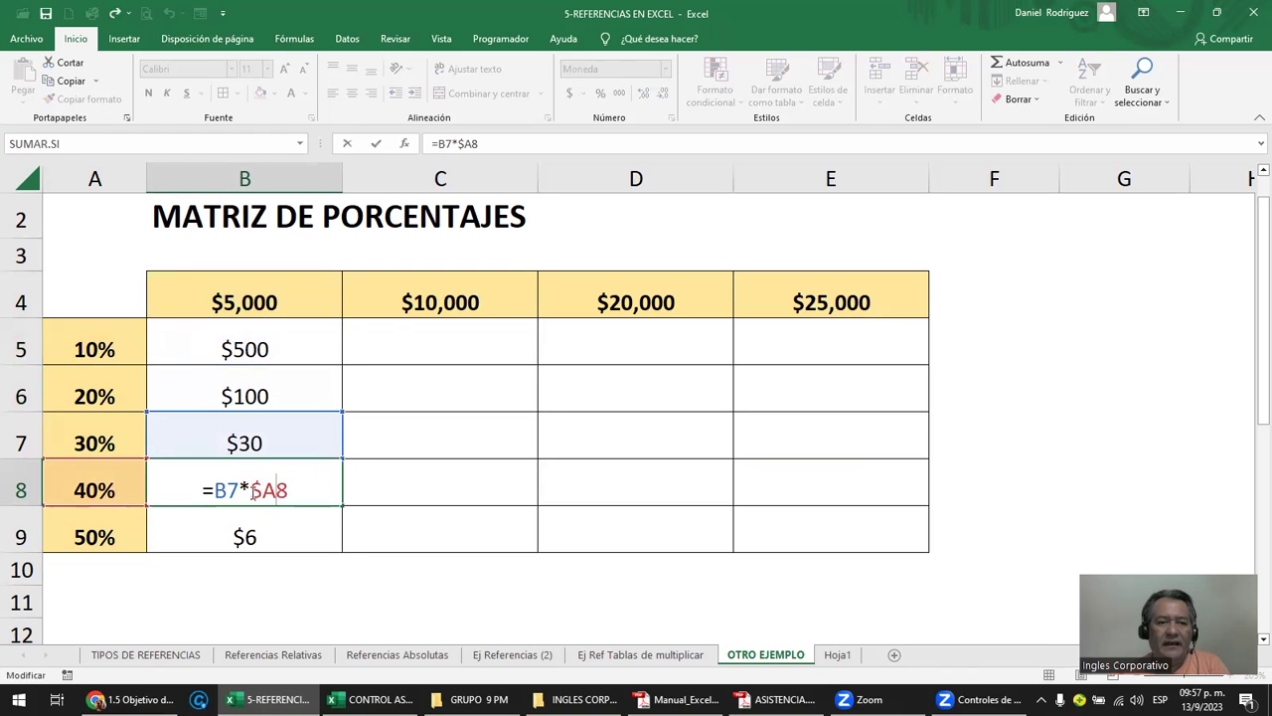
double_click(268, 490)
key("Escape")
double_click(262, 535)
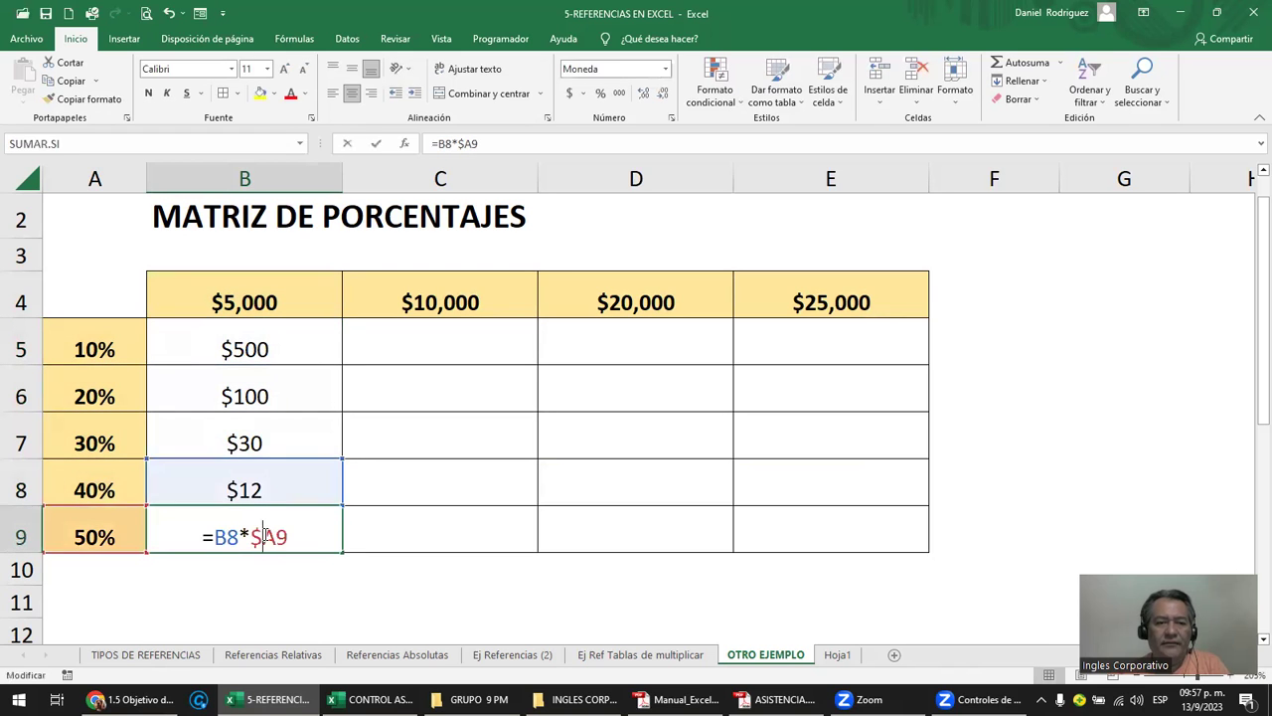
double_click(268, 537)
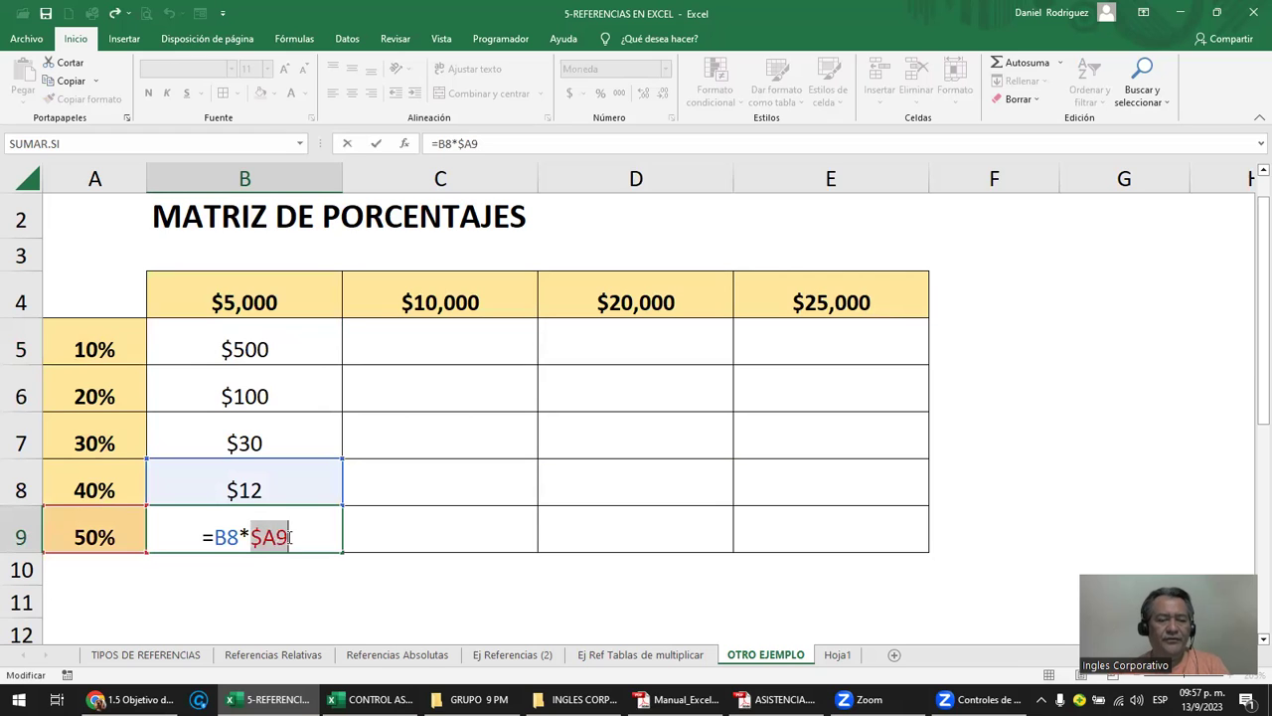
key("Escape")
double_click(276, 344)
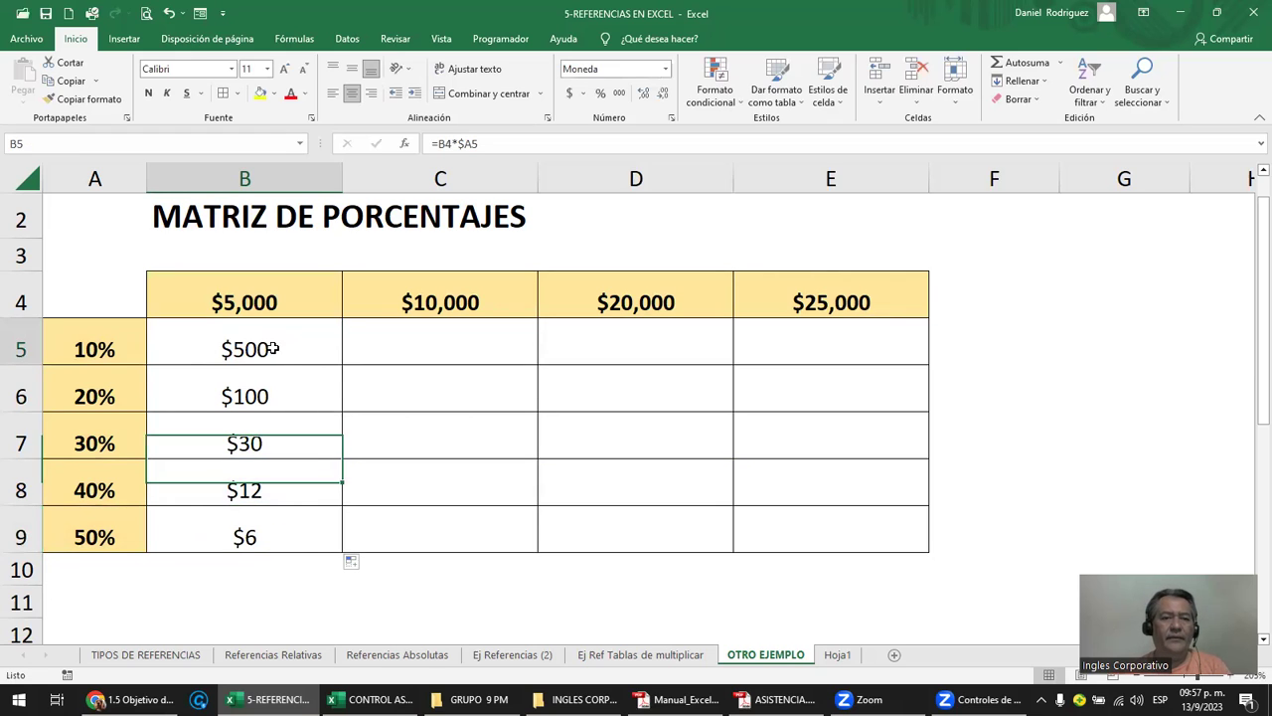
key("Escape")
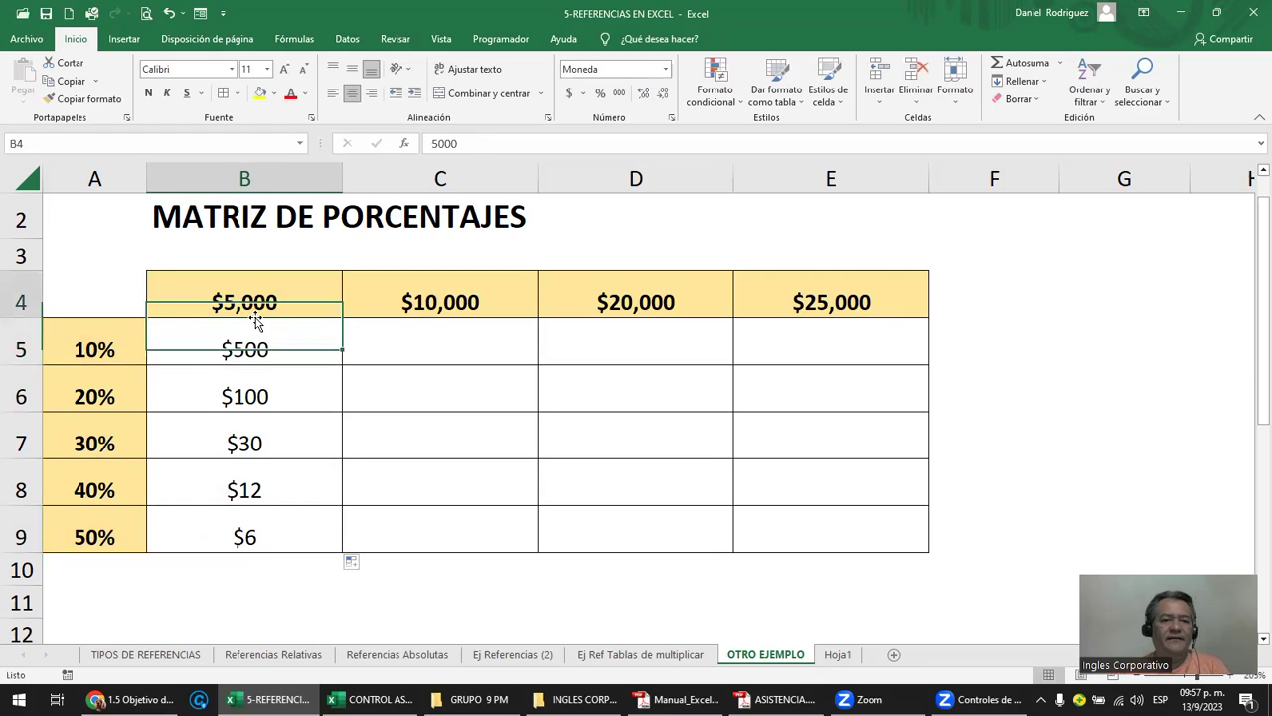
double_click(260, 349)
left_click_drag(215, 348, 239, 348)
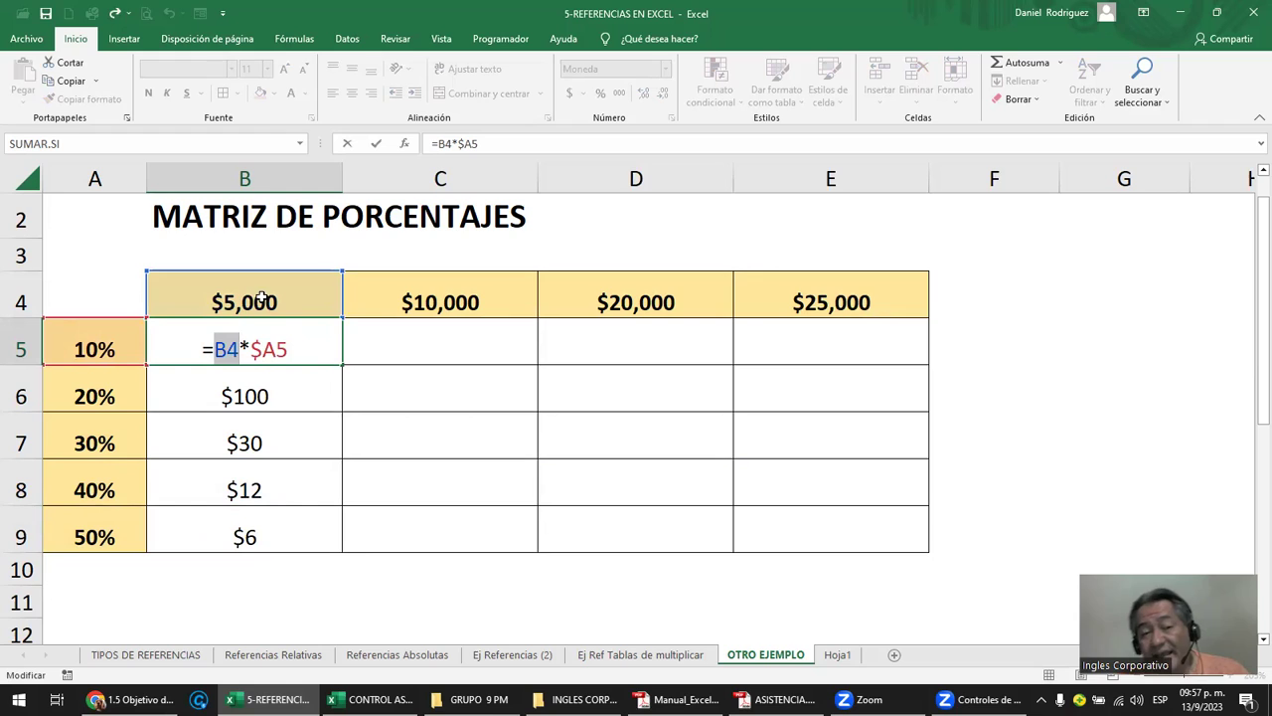
Change B5 to =B$4*$A5 and fill it down to B9, giving $500 through $2,500.
left_click(227, 349)
type("$")
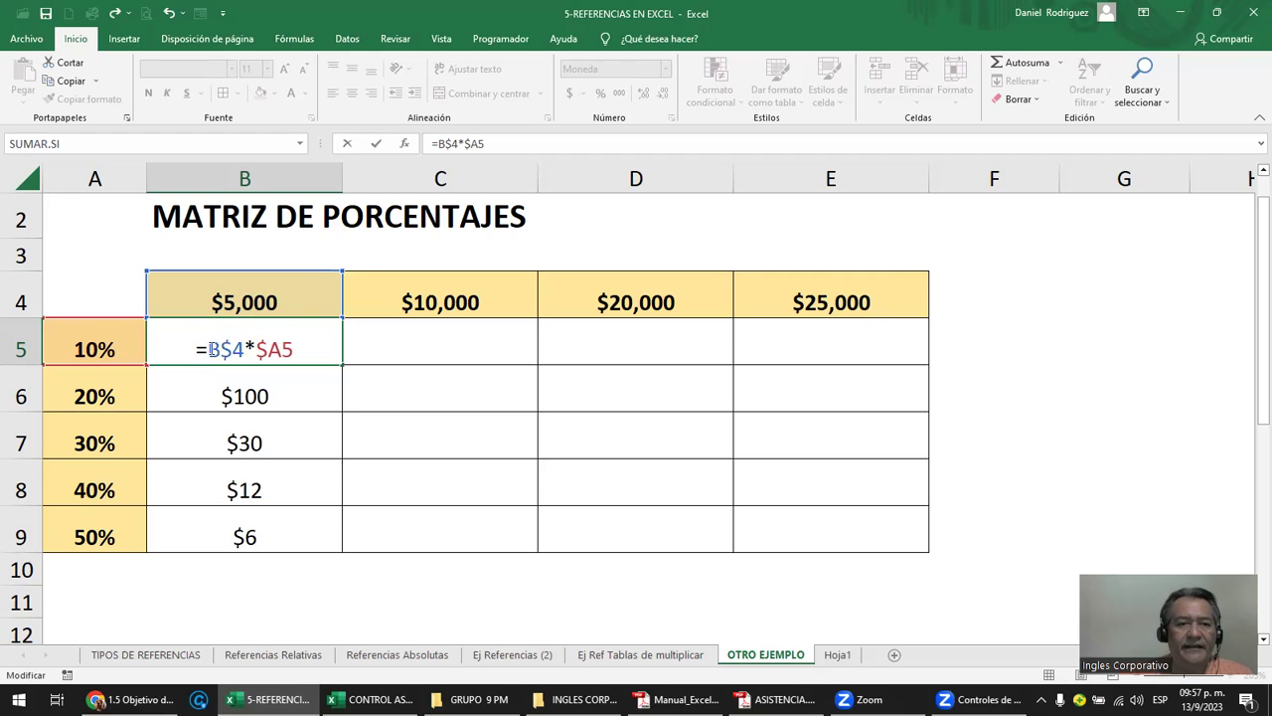
key("Return")
left_click(231, 346)
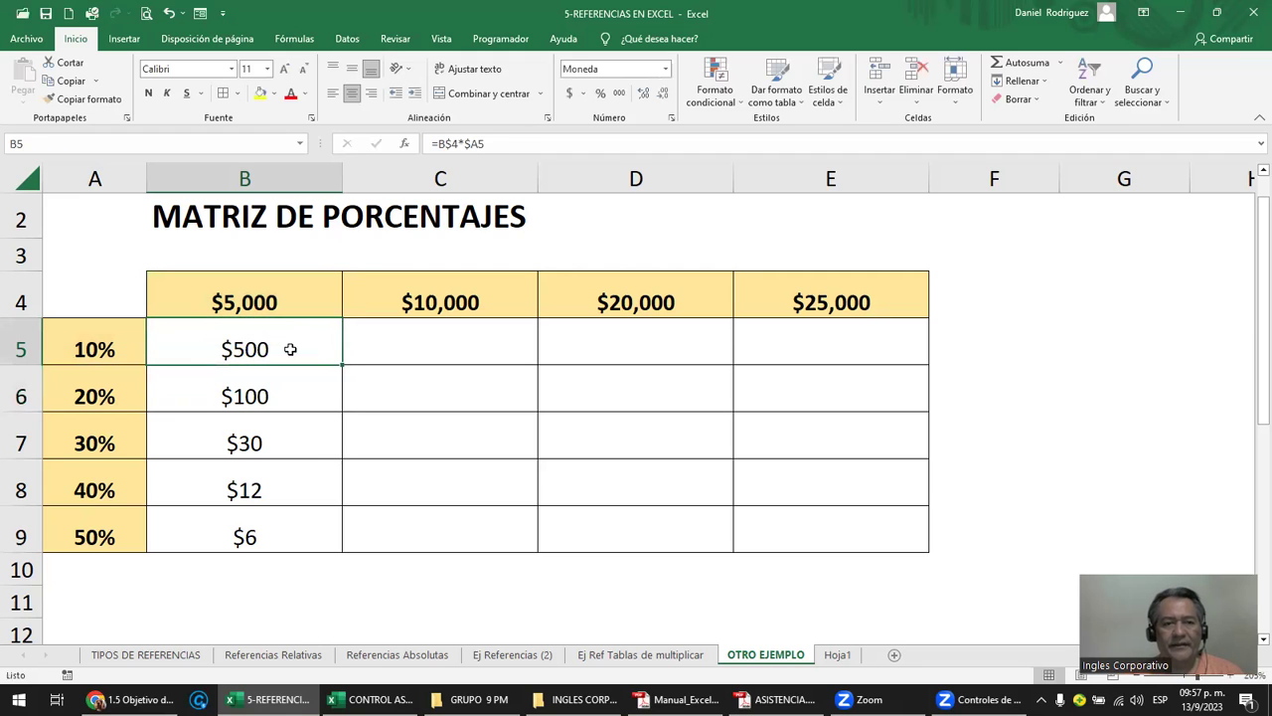
double_click(342, 366)
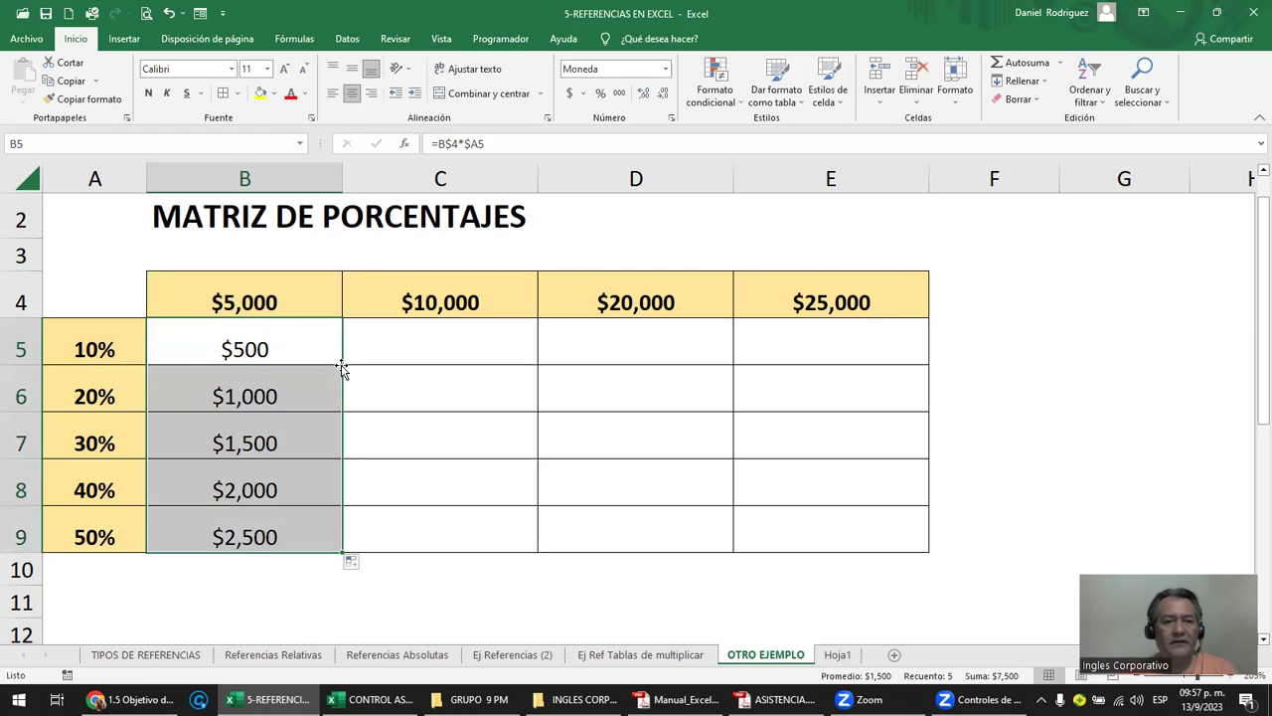
double_click(242, 352)
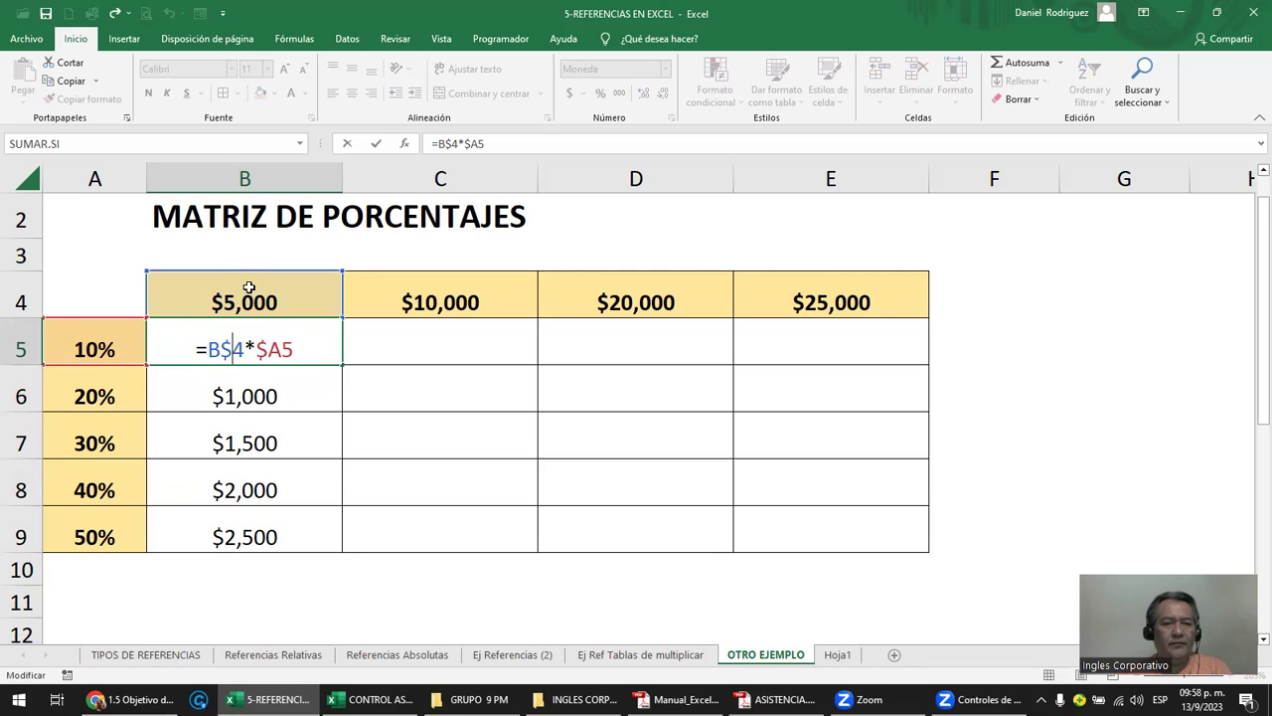
key("ctrl+Return")
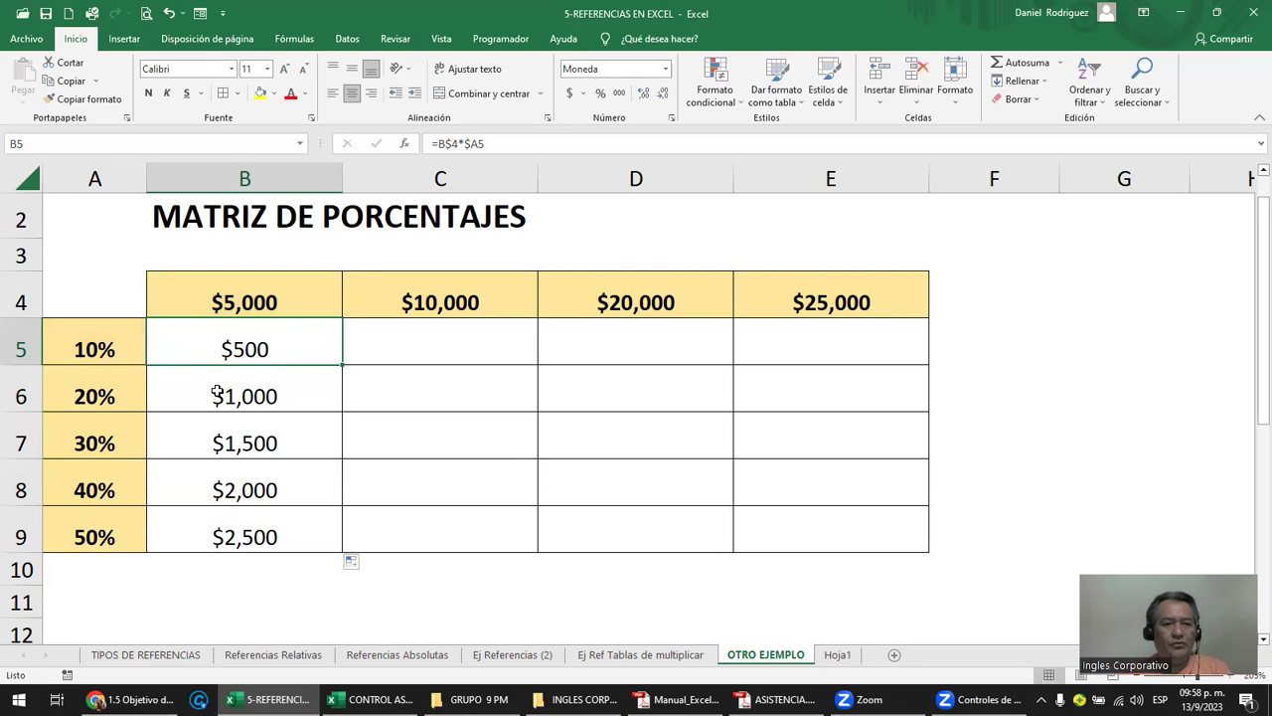
left_click(217, 394)
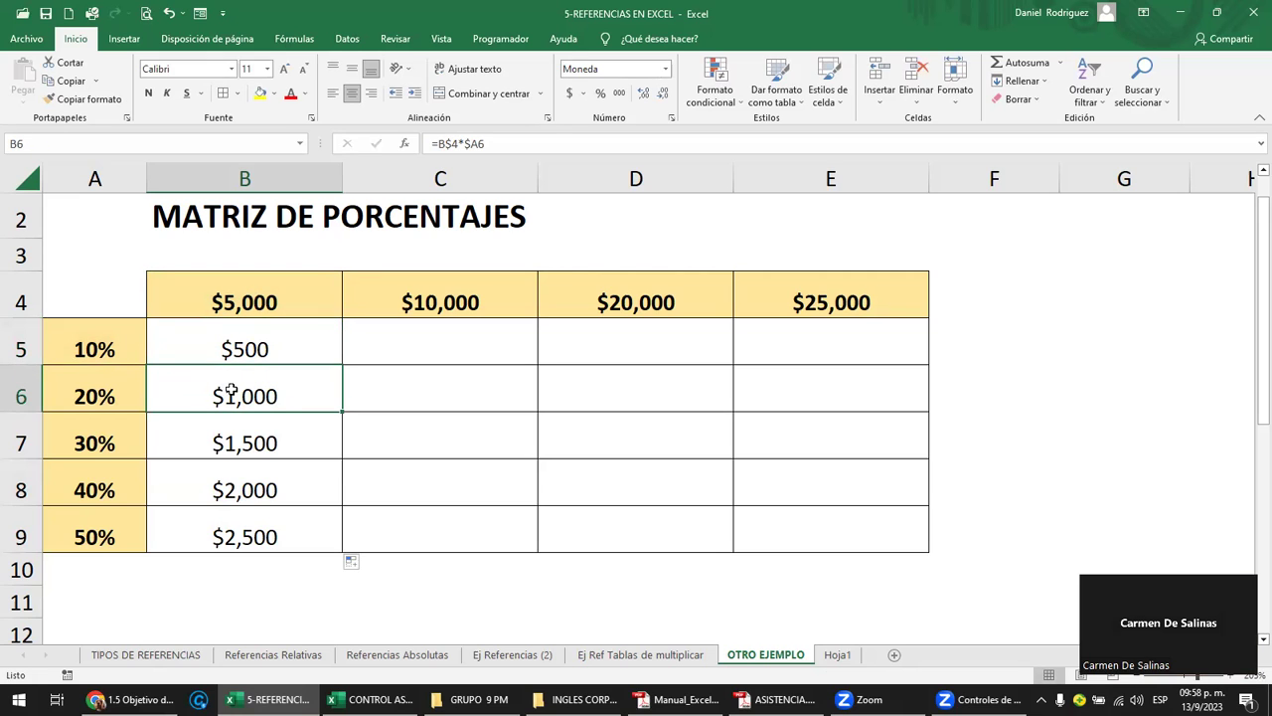
double_click(231, 392)
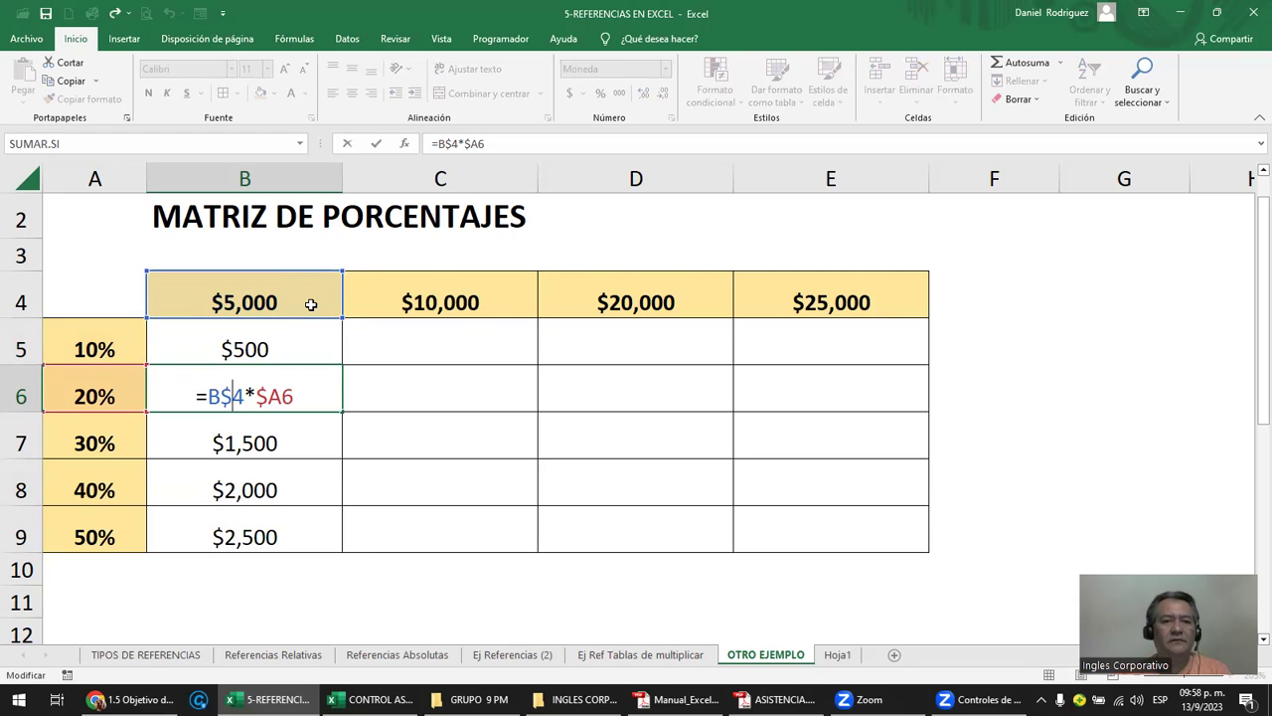
key("ctrl+Return")
double_click(270, 443)
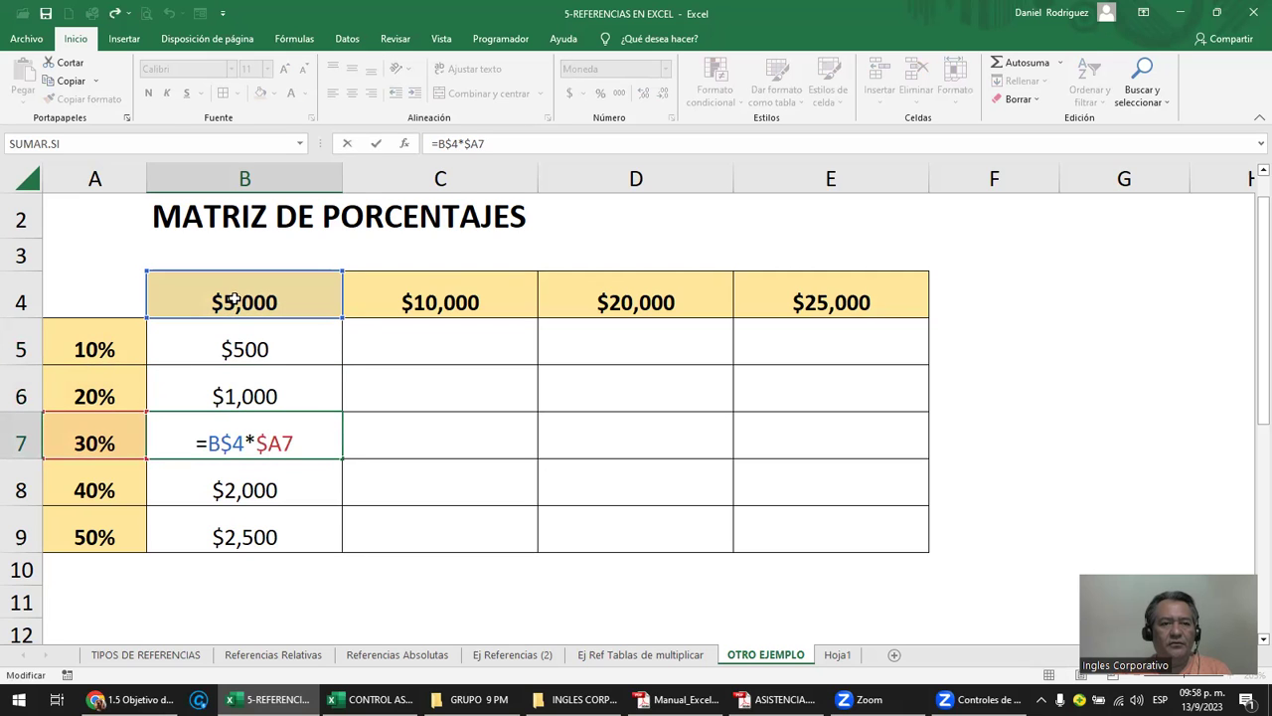
key("Return")
double_click(249, 490)
key("Return")
double_click(265, 533)
key("Escape")
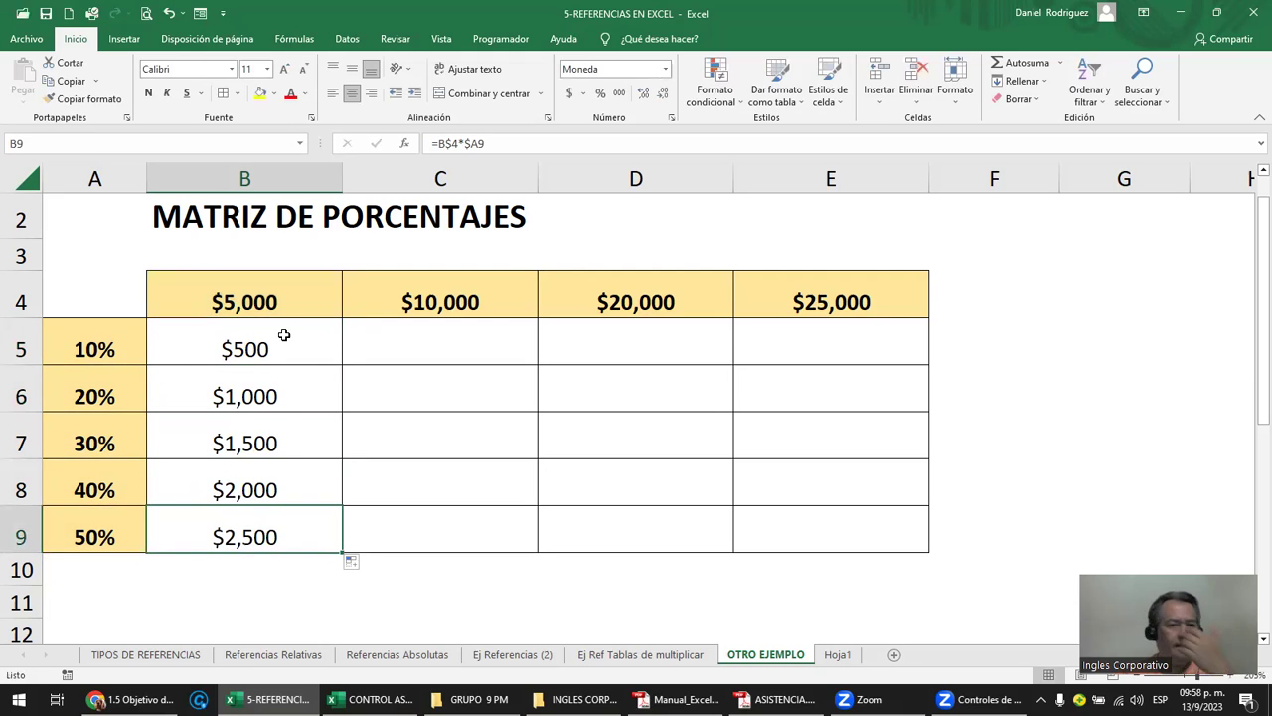
Copy the B5:B9 formulas into the $10,000 column starting at C5.
left_click_drag(283, 342, 267, 532)
key("ctrl+c")
key("Right")
key("Return")
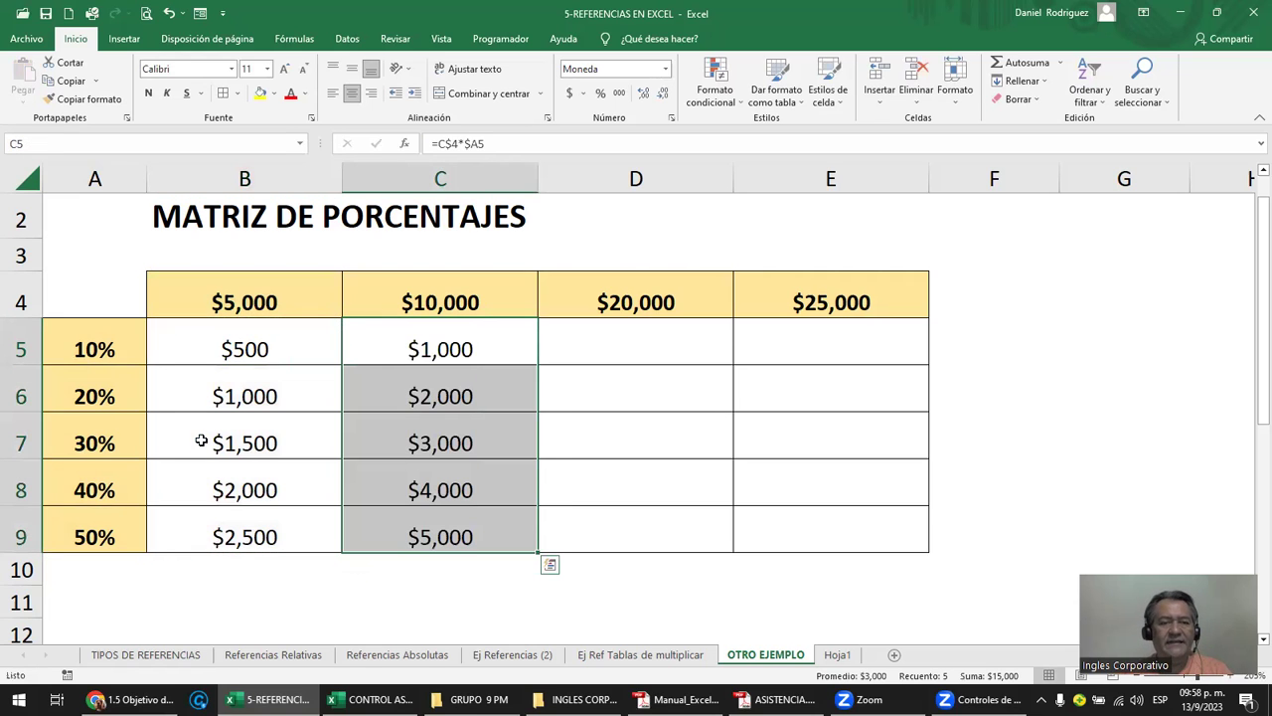
Inspect the copied formulas in C5, C6 and C7 without changing them.
double_click(446, 347)
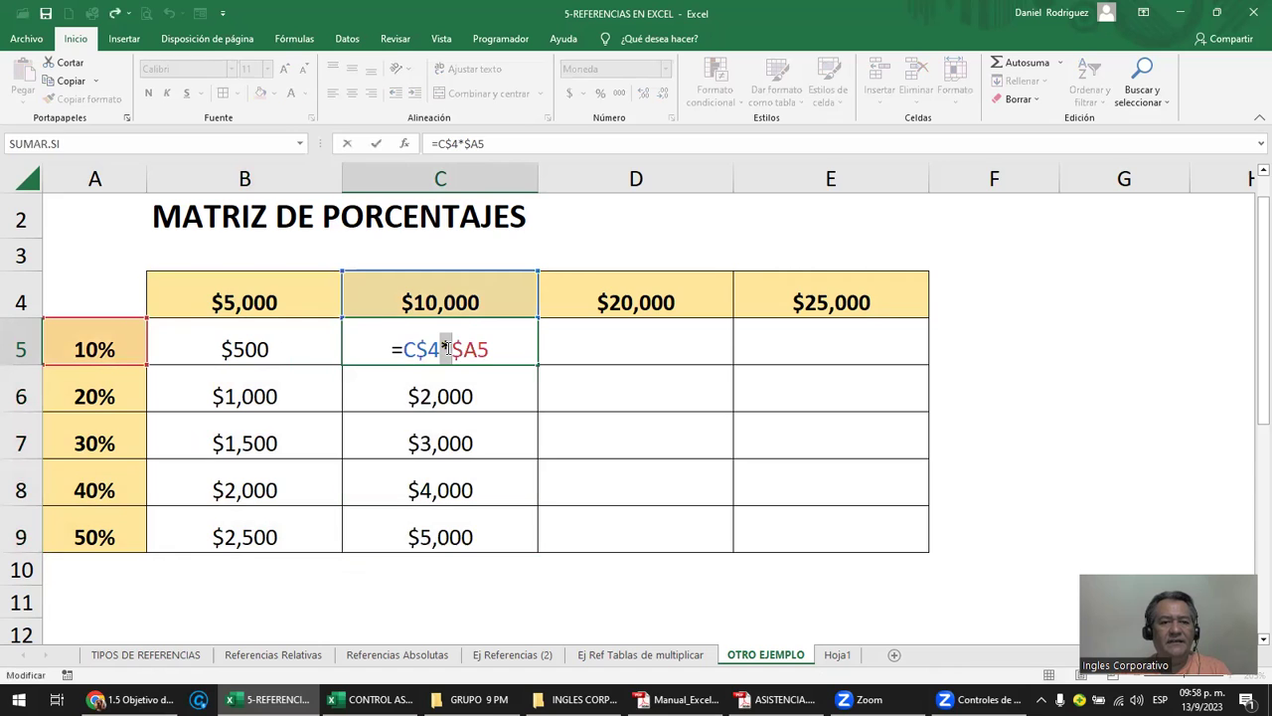
key("Escape")
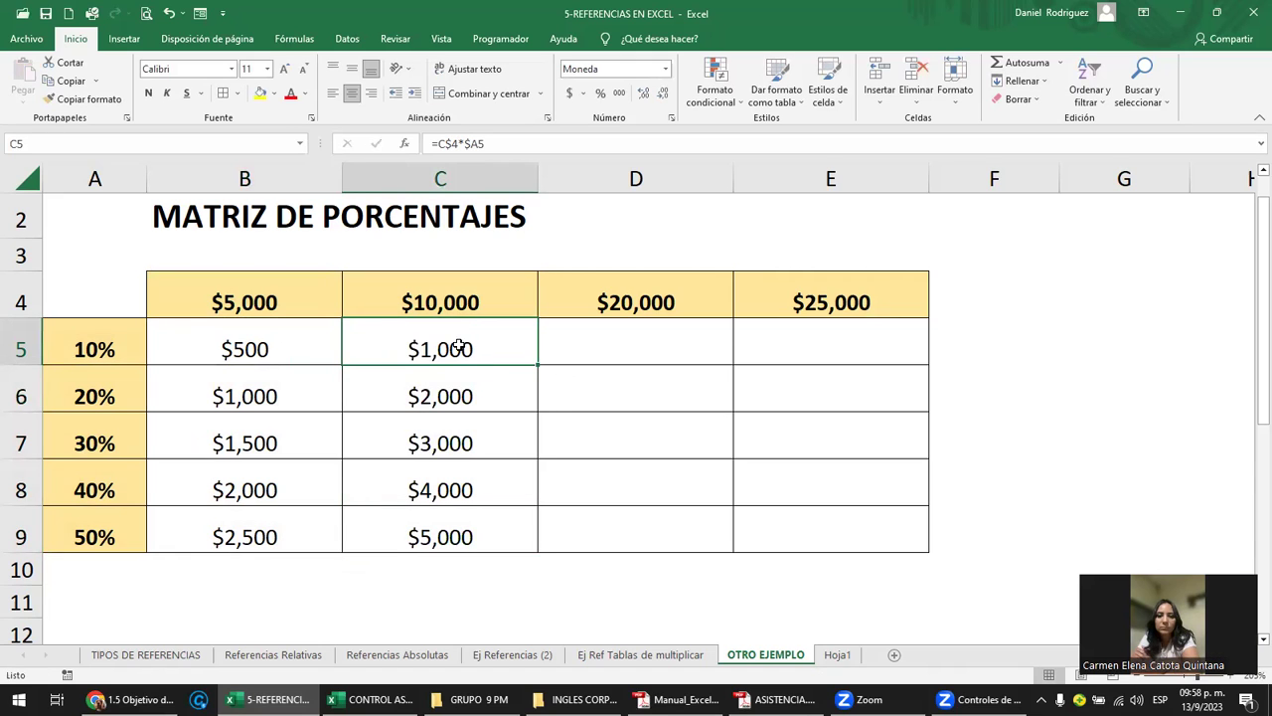
double_click(459, 349)
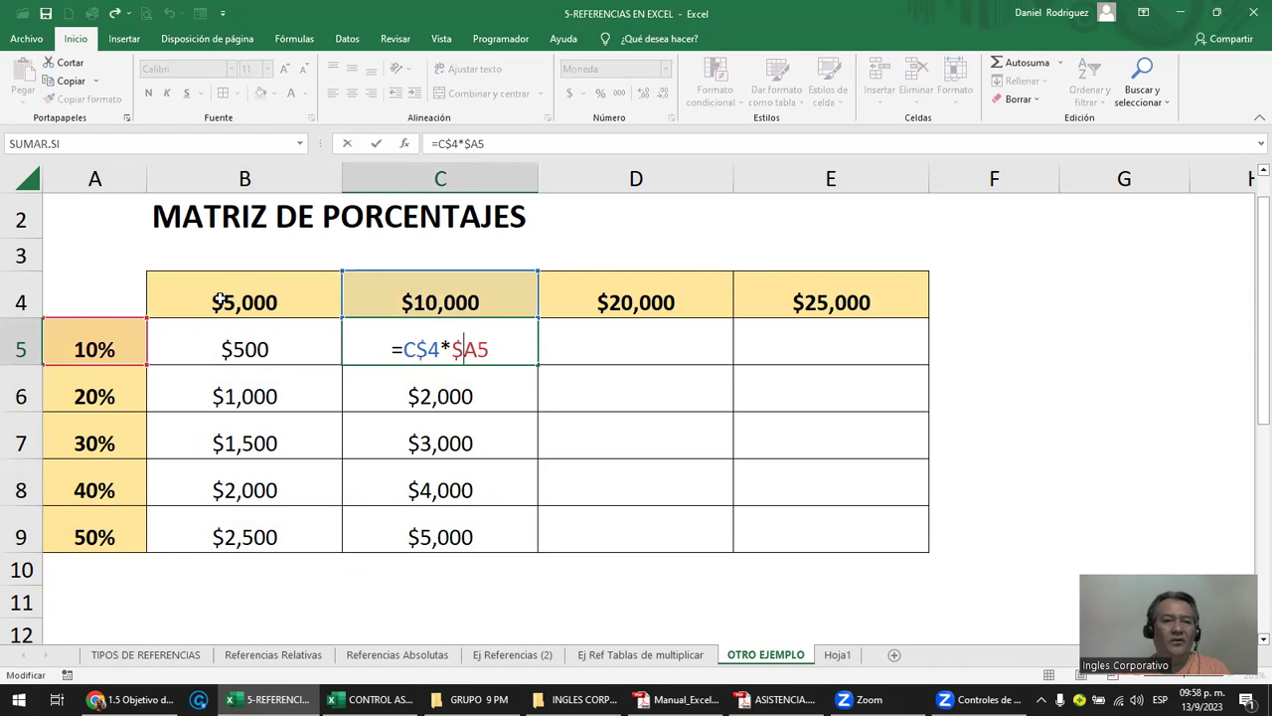
key("ctrl+Return")
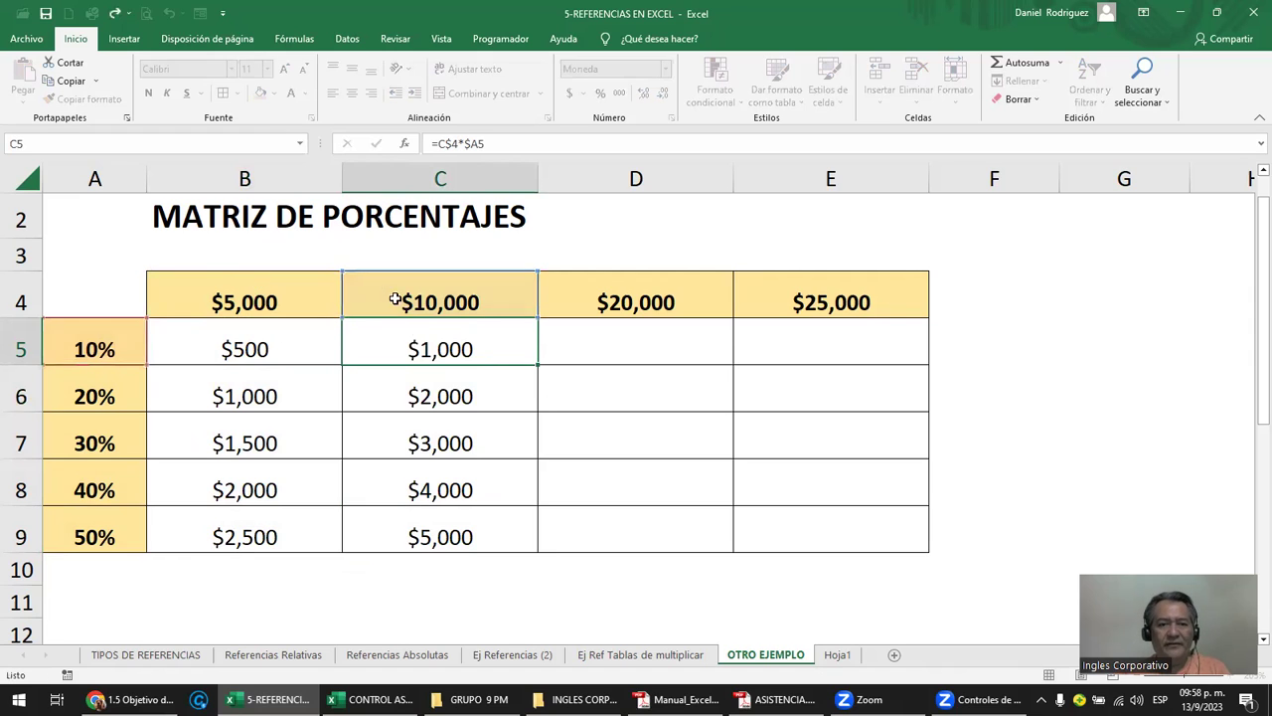
double_click(426, 395)
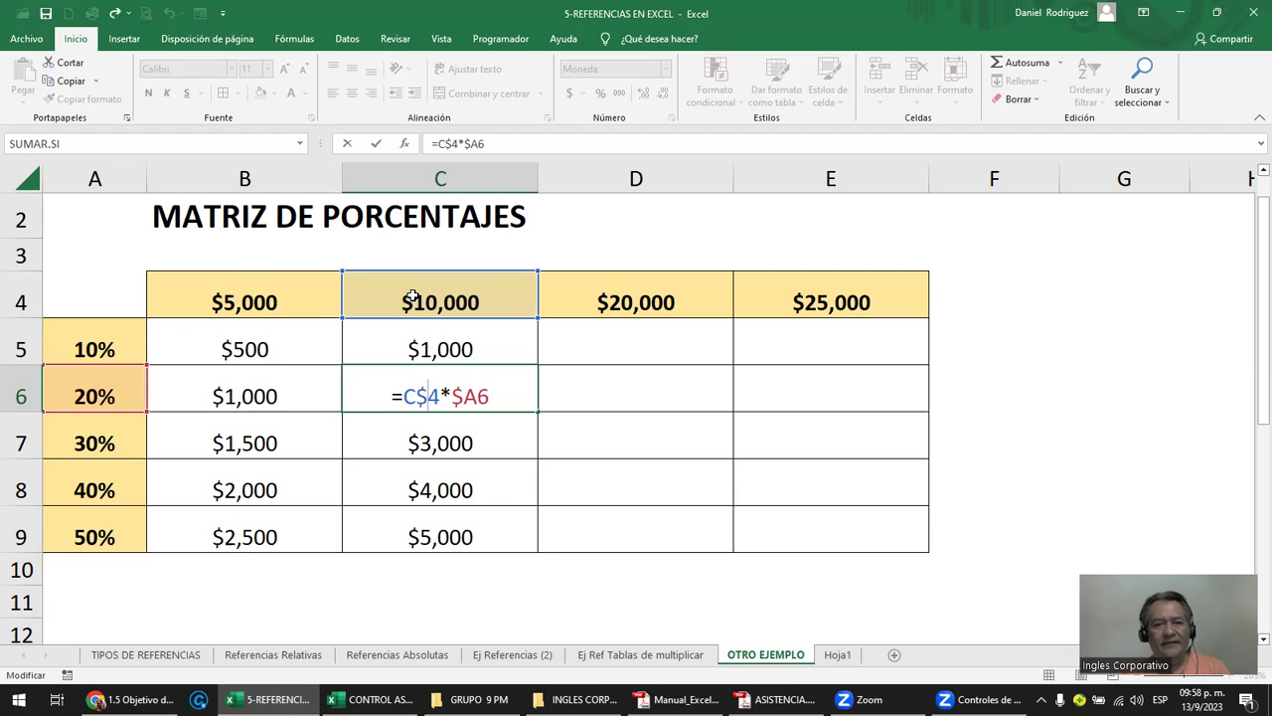
key("Return")
double_click(446, 442)
key("Escape")
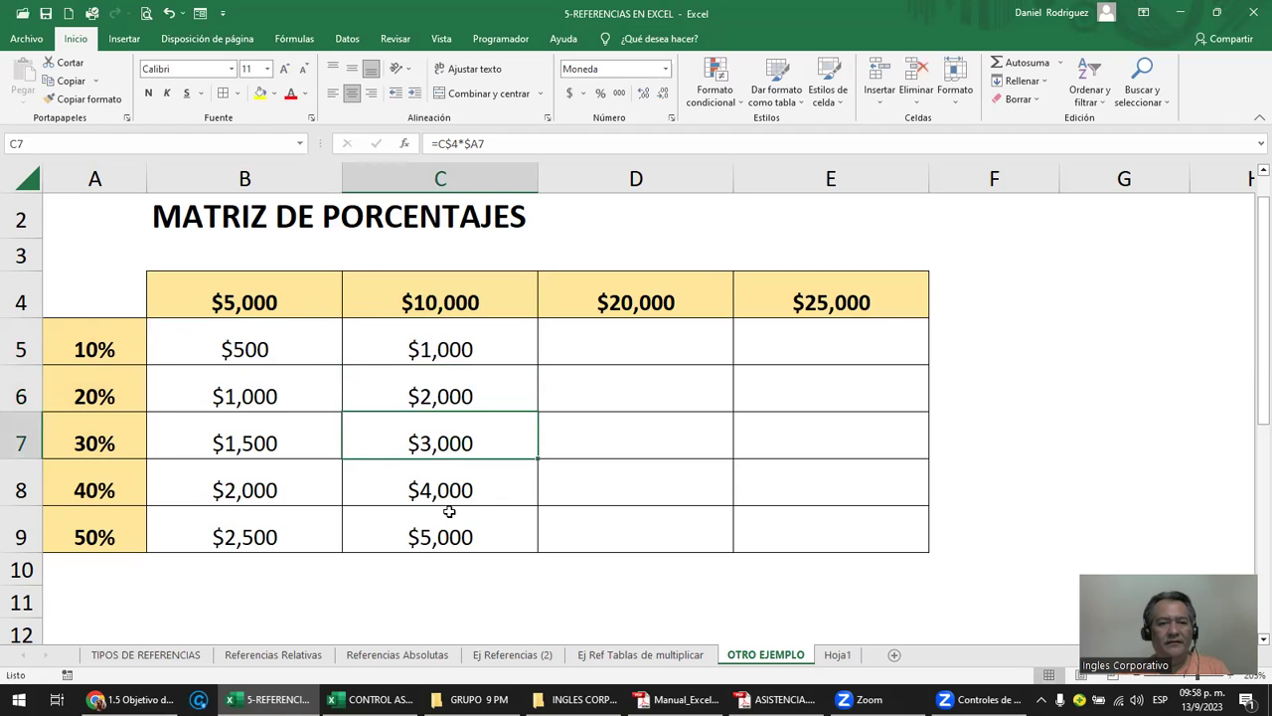
Select the column C results C5:C9 for copying.
left_click(407, 346)
key("ctrl+c")
key("Escape")
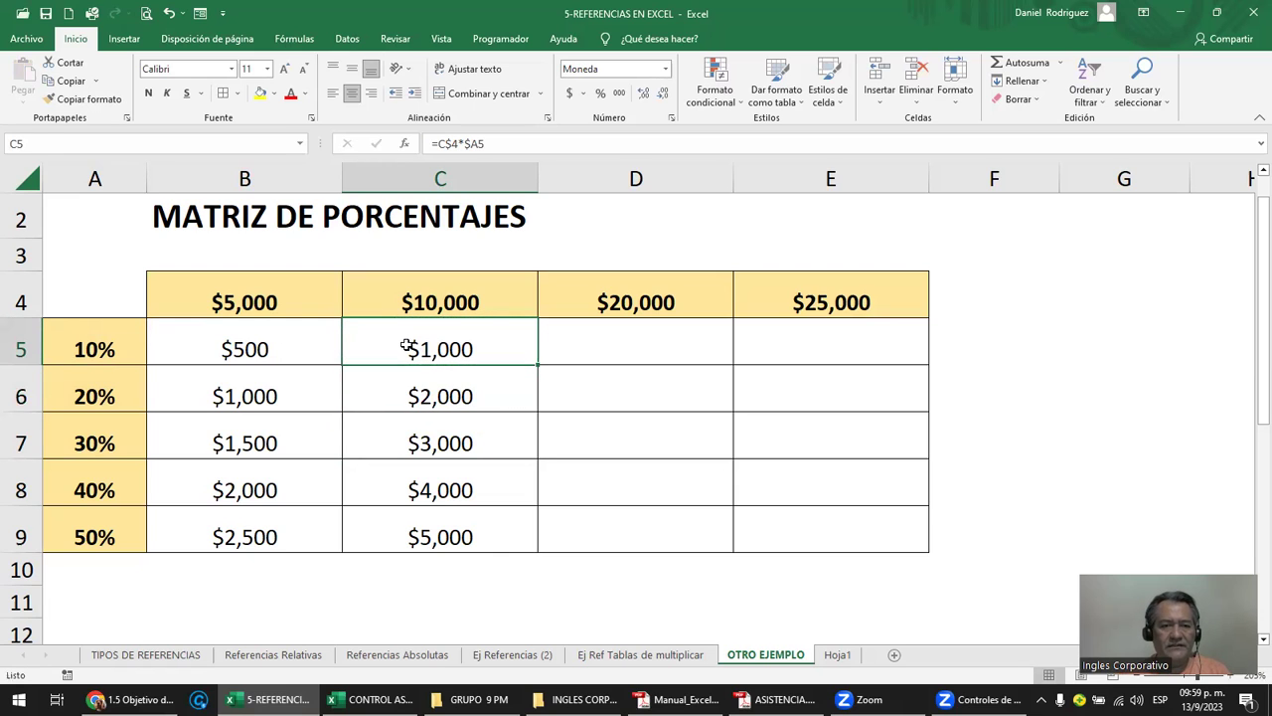
key("shift+Down")
key("shift+Down")
key("shift+Down")
key("shift+Down")
key("ctrl+c")
key("Right")
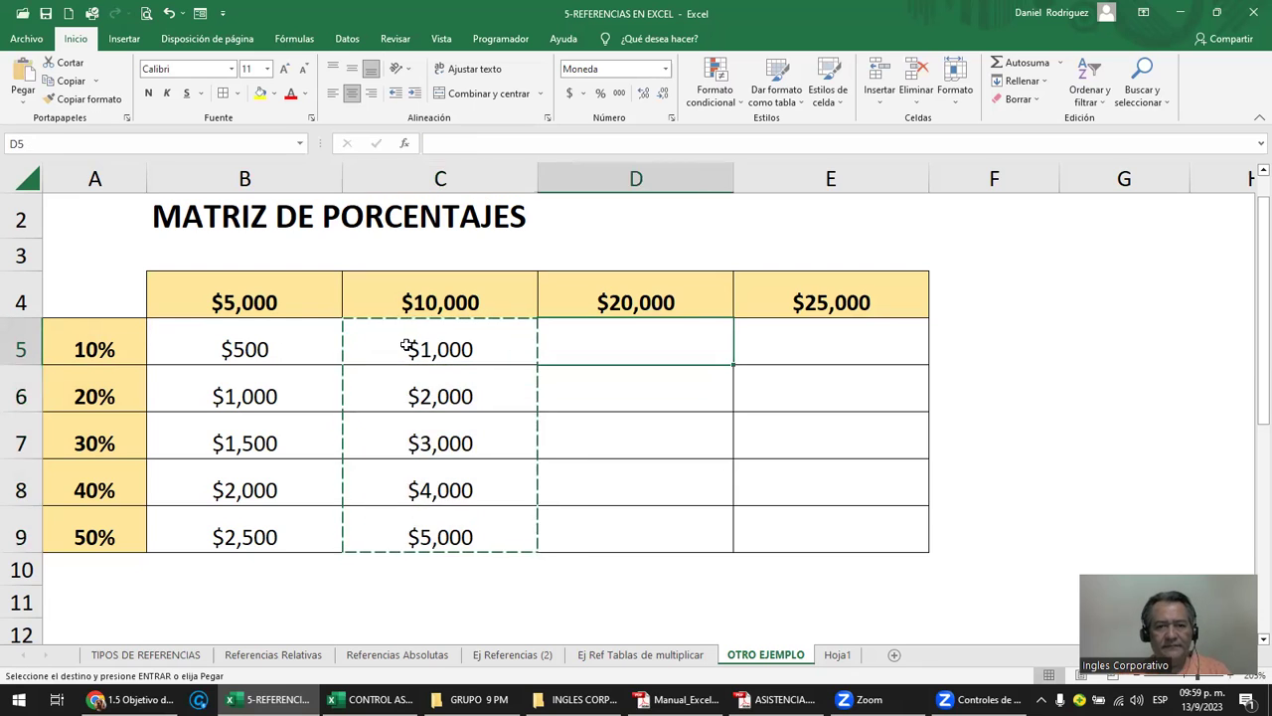
key("shift+Right")
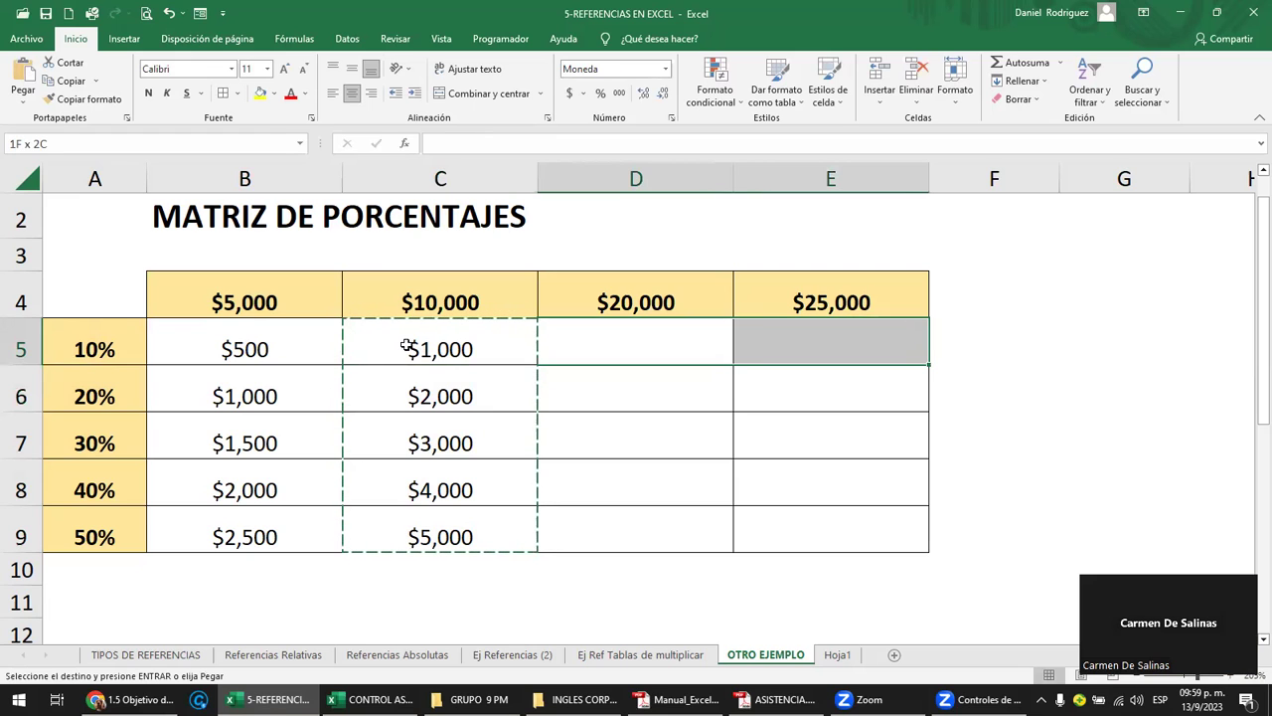
key("Return")
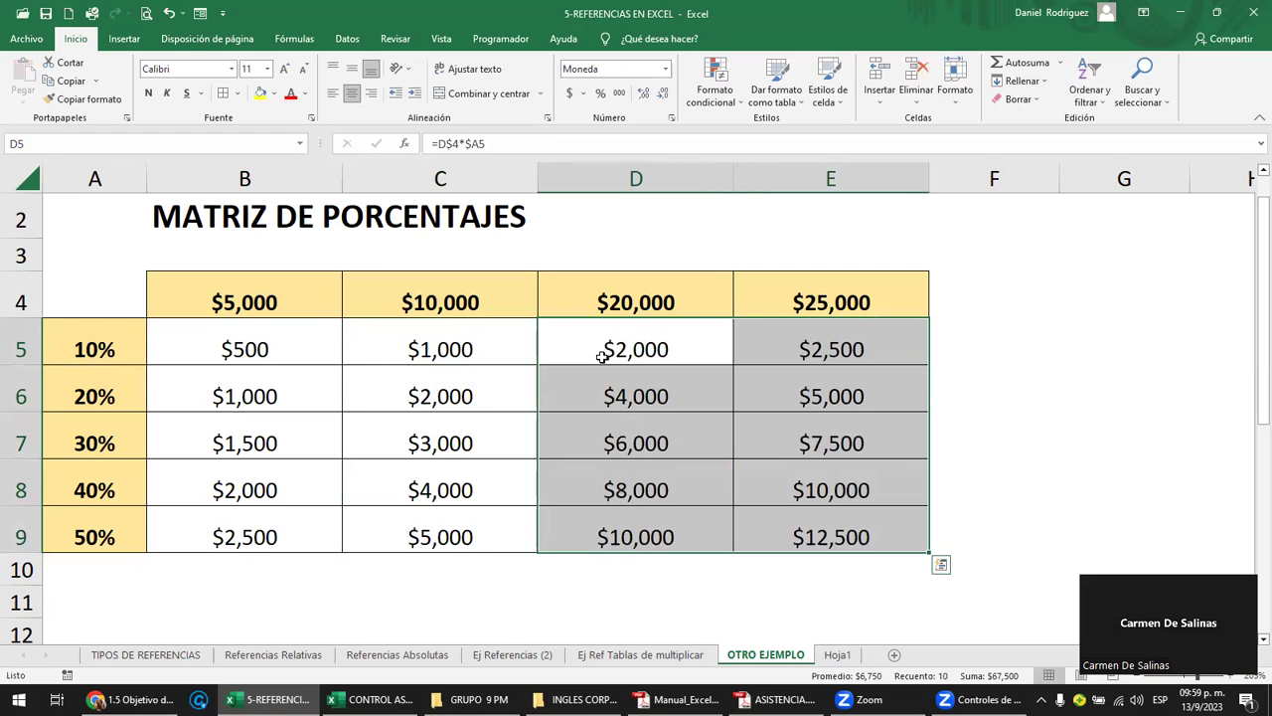
left_click(647, 341)
double_click(652, 341)
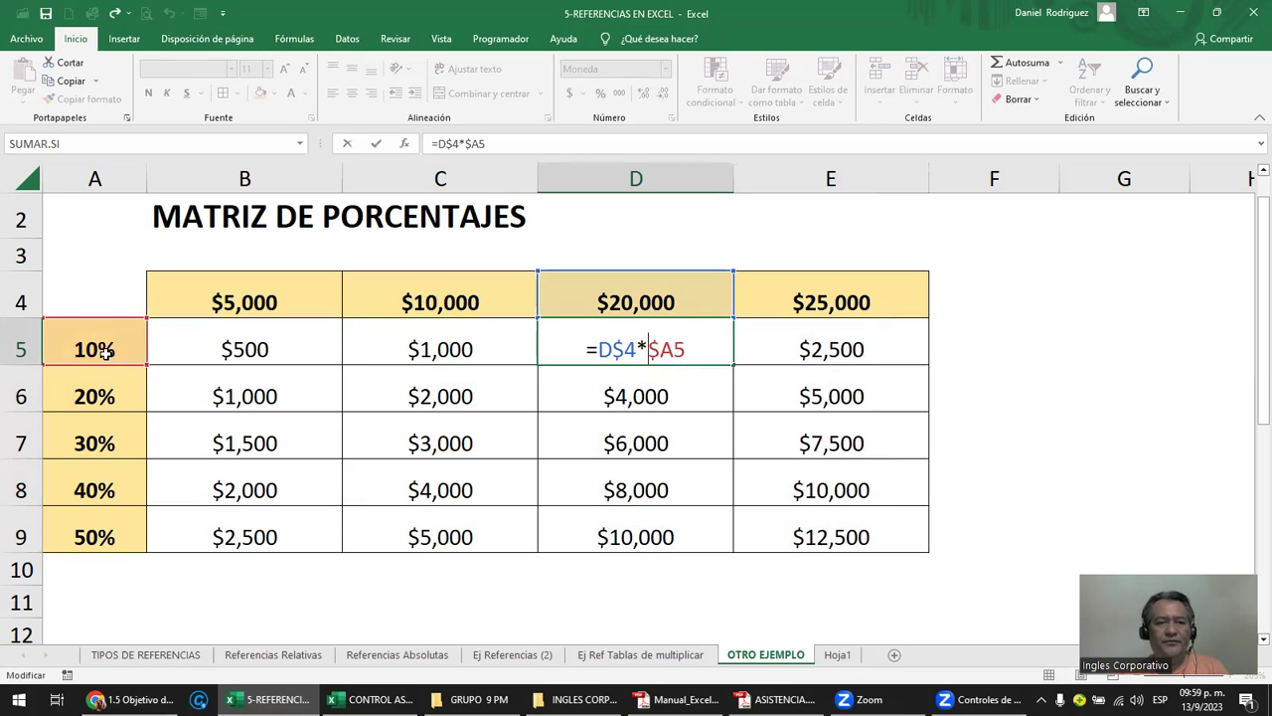
key("Escape")
double_click(635, 443)
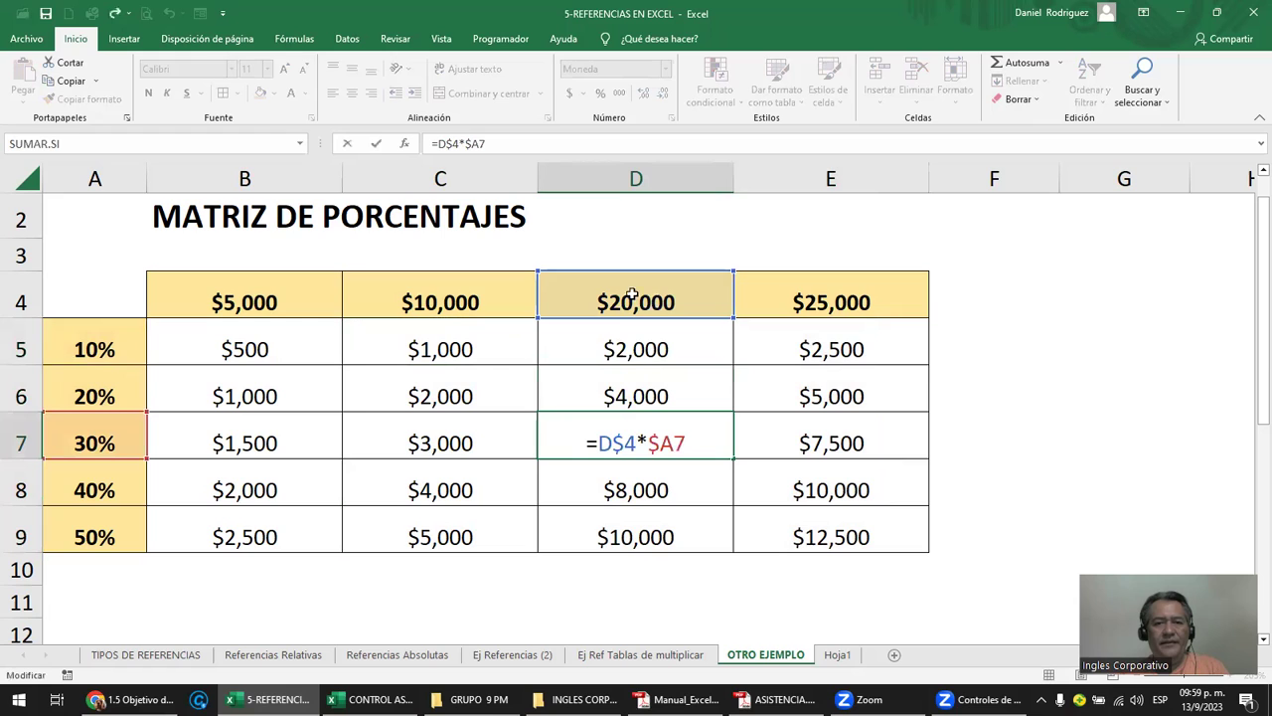
key("Escape")
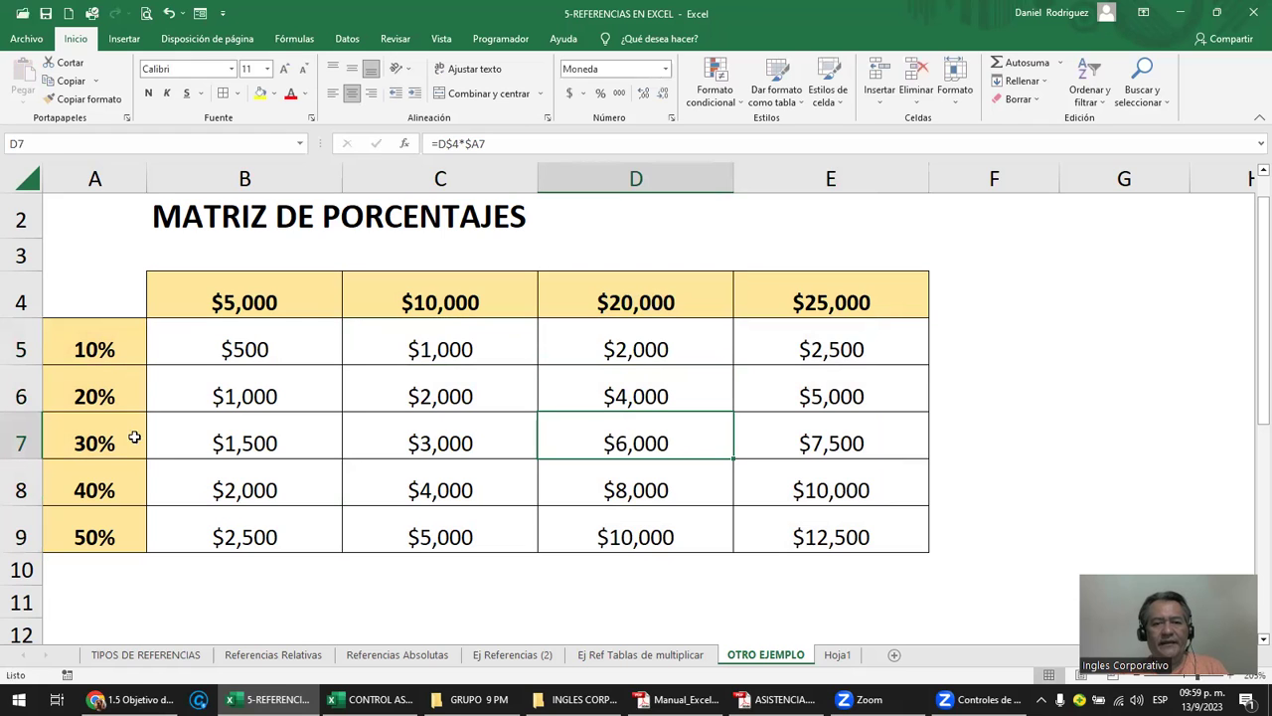
double_click(831, 537)
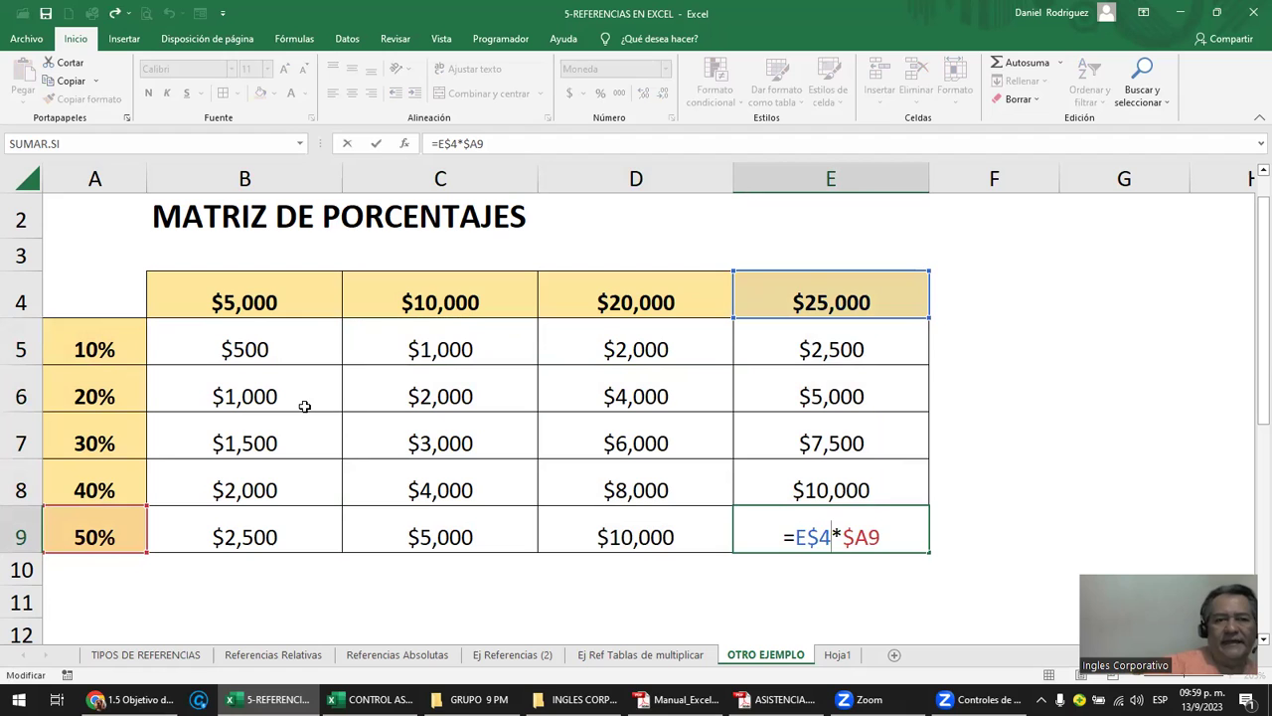
key("ctrl+Return")
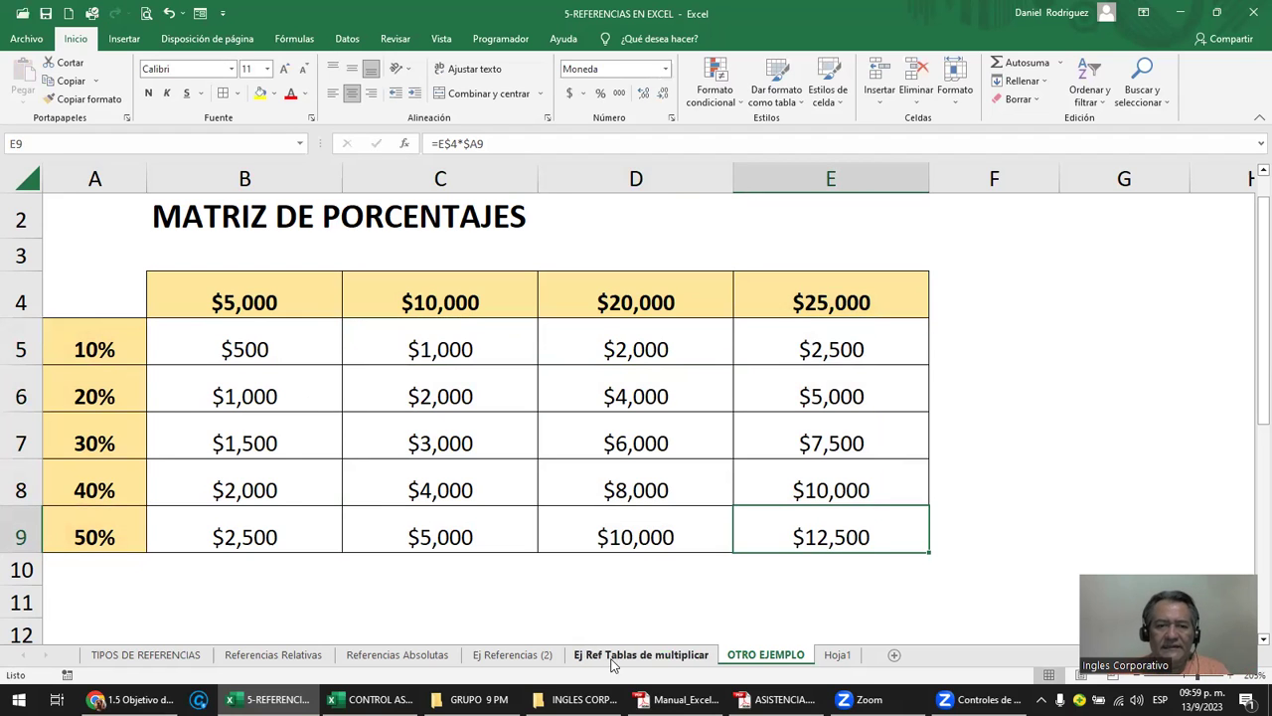
left_click(608, 656)
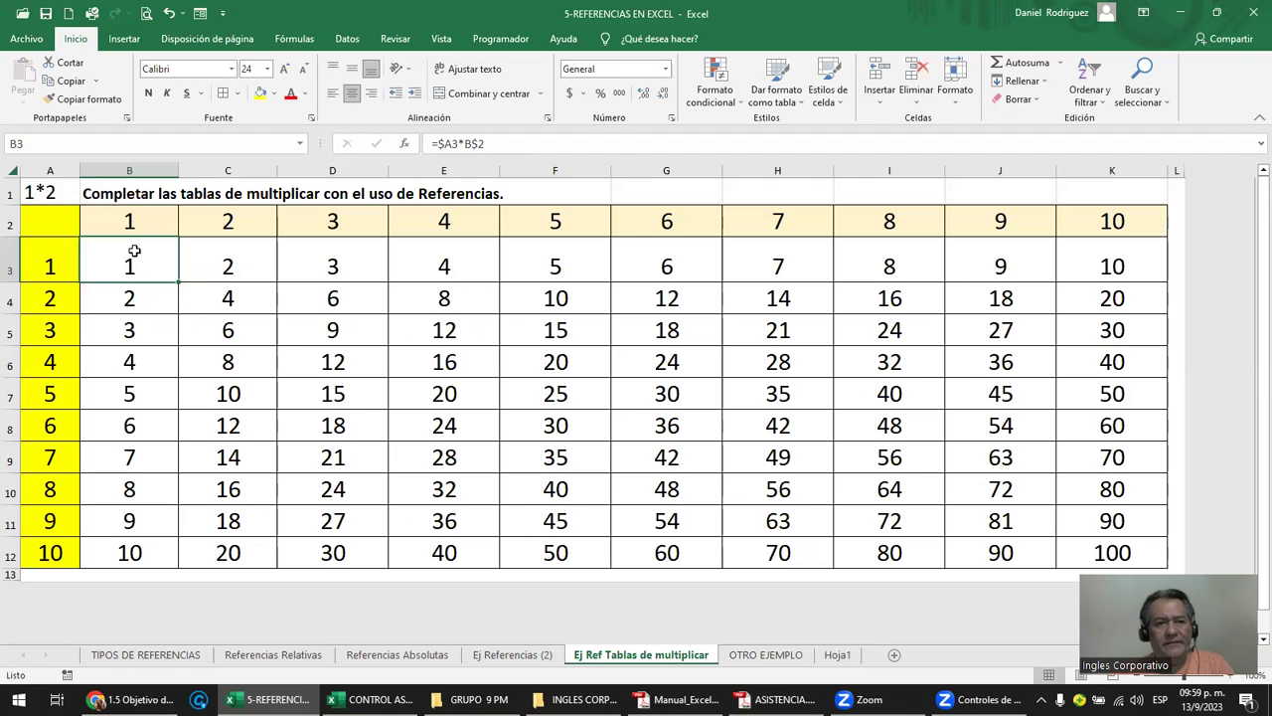
left_click_drag(108, 221, 1022, 203)
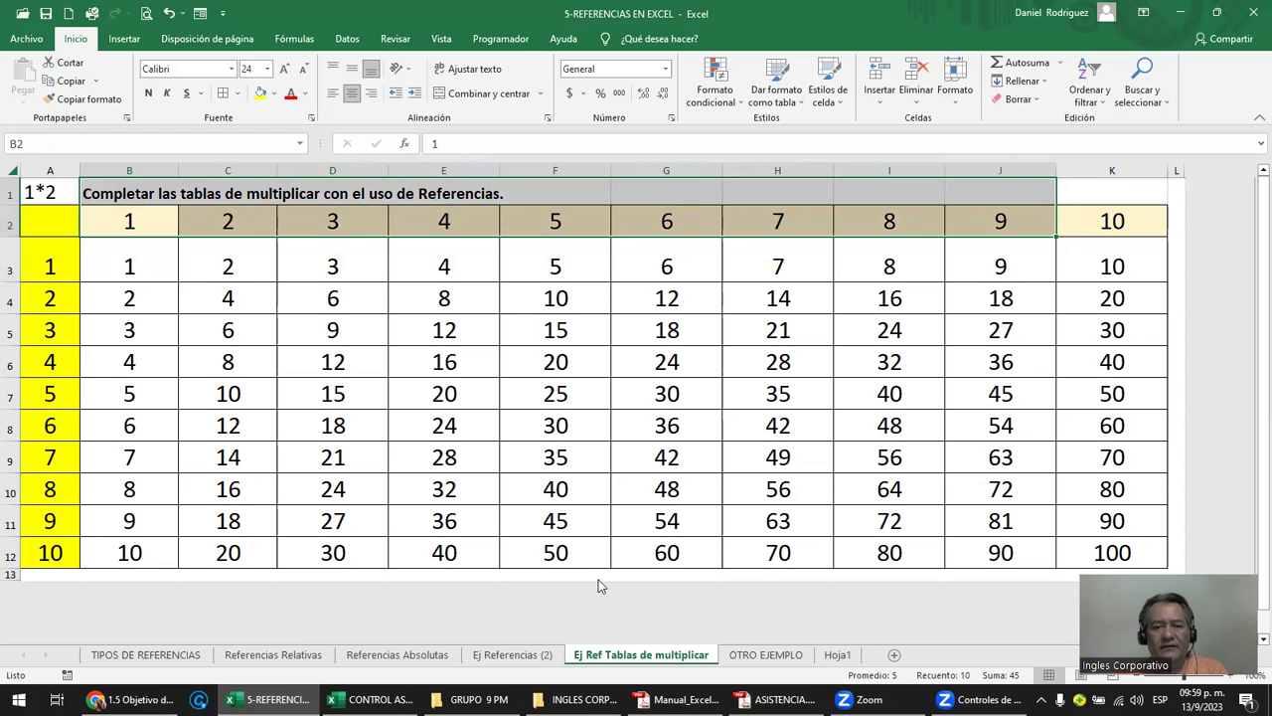
left_click_drag(41, 215, 75, 548)
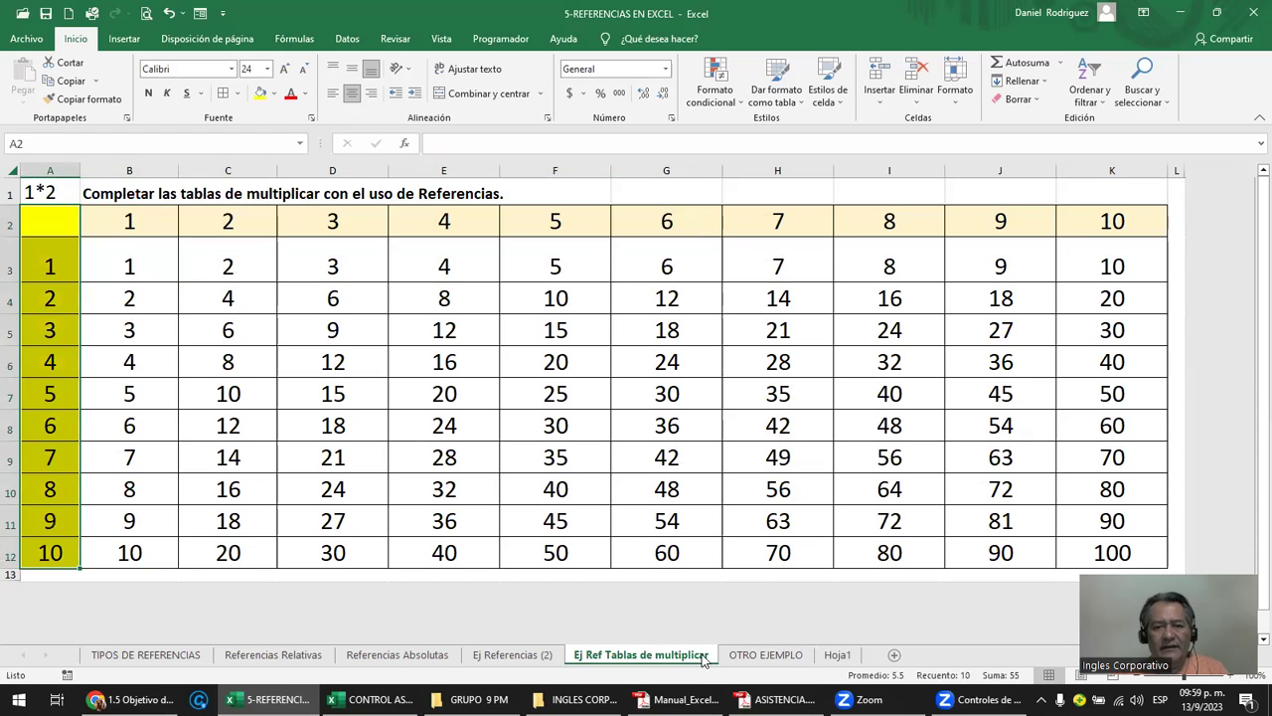
left_click(790, 654)
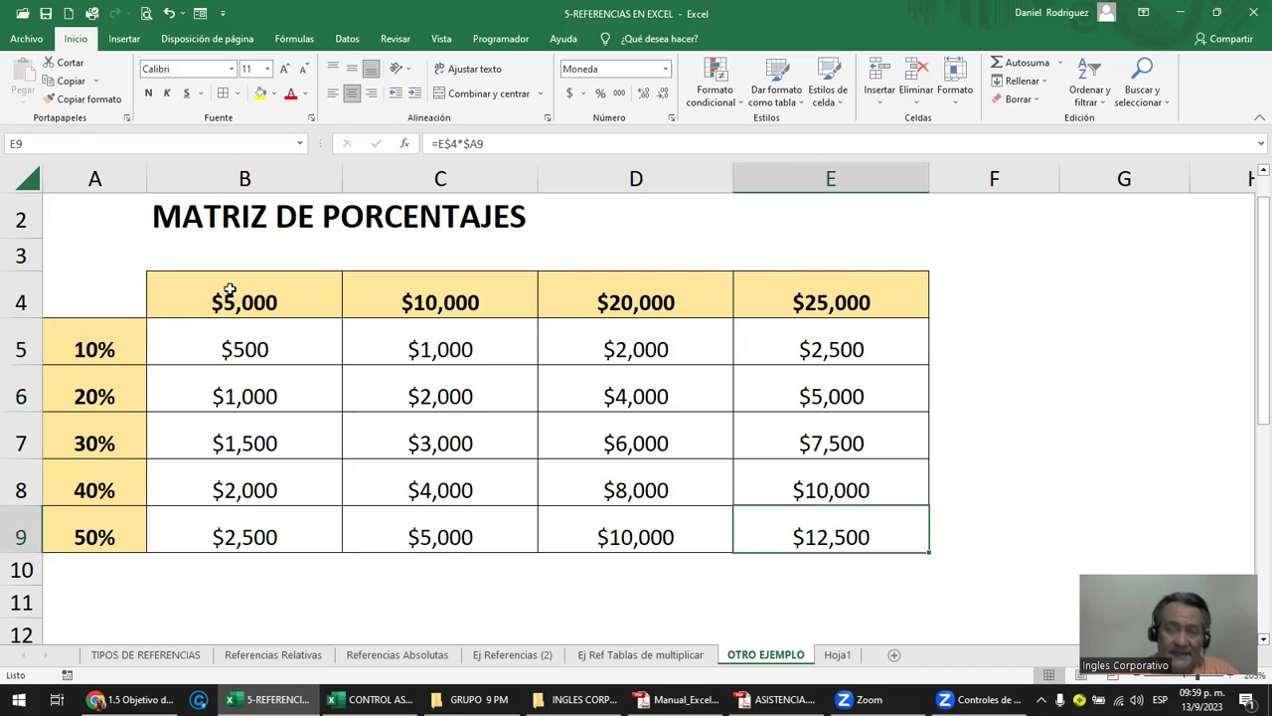
left_click_drag(230, 293, 792, 300)
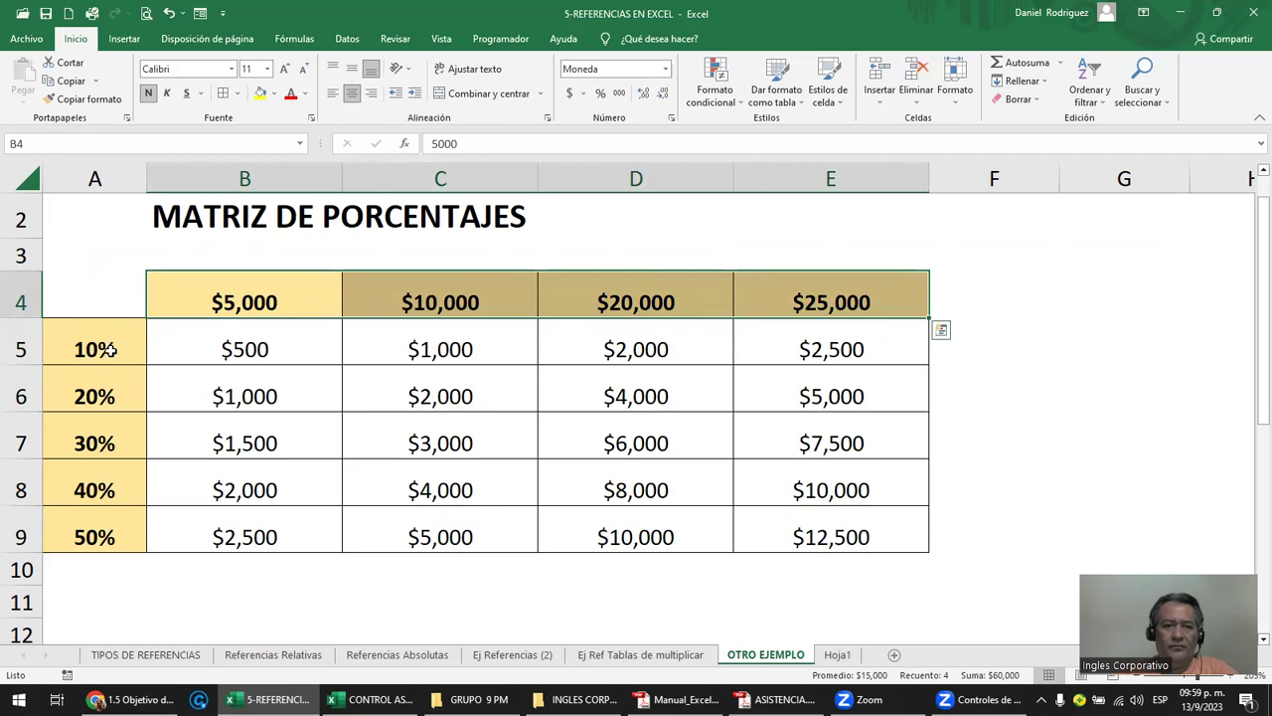
left_click_drag(105, 348, 104, 537)
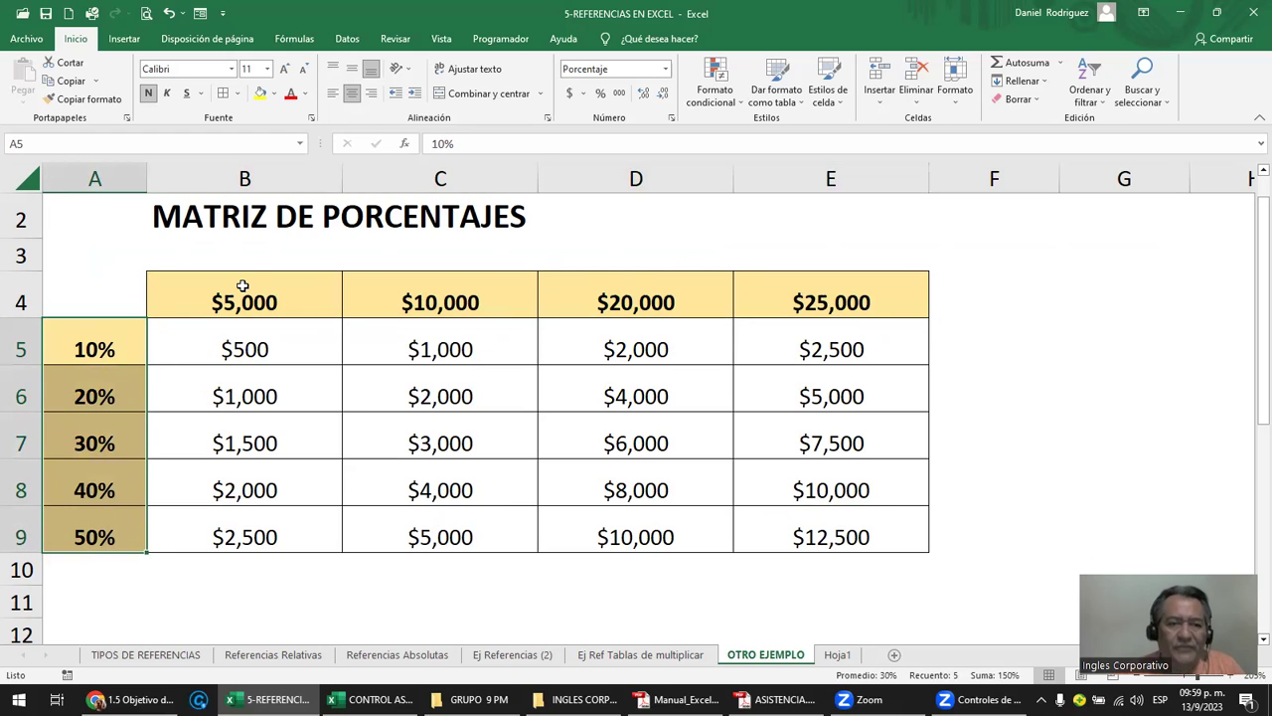
Change the B4 amount from $5,000 to 15,000.
double_click(258, 340)
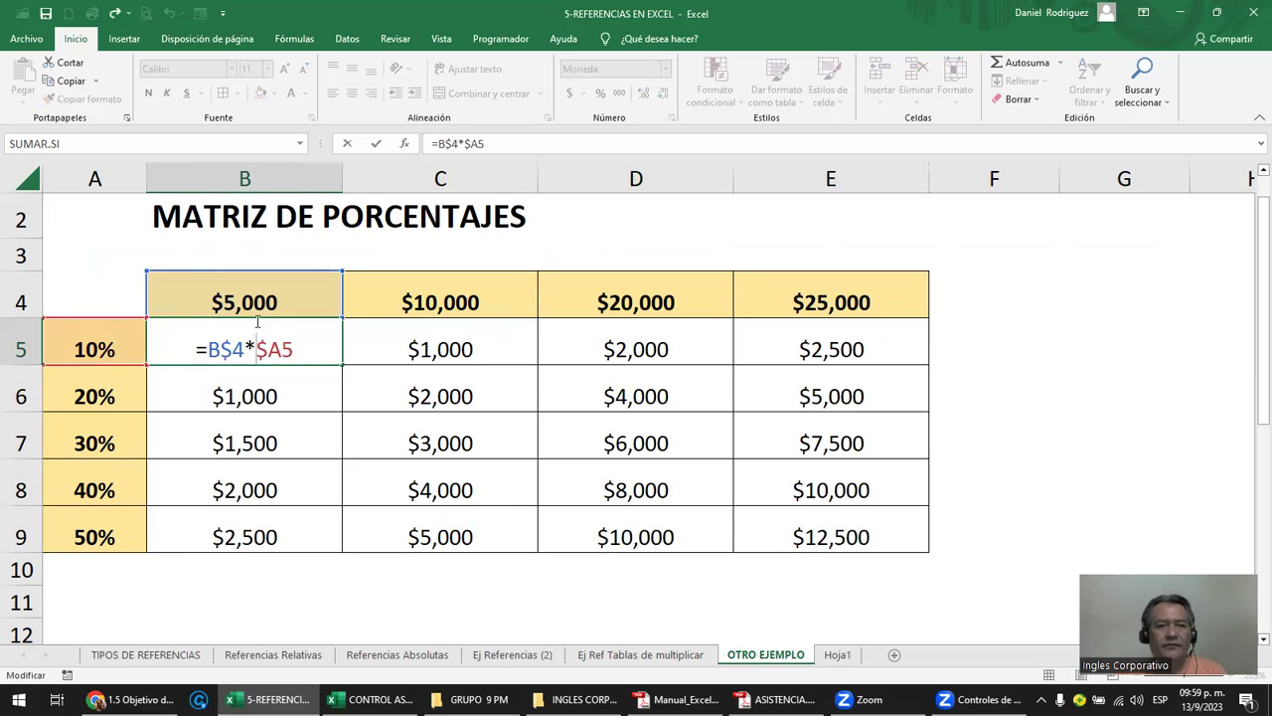
key("Escape")
left_click(322, 309)
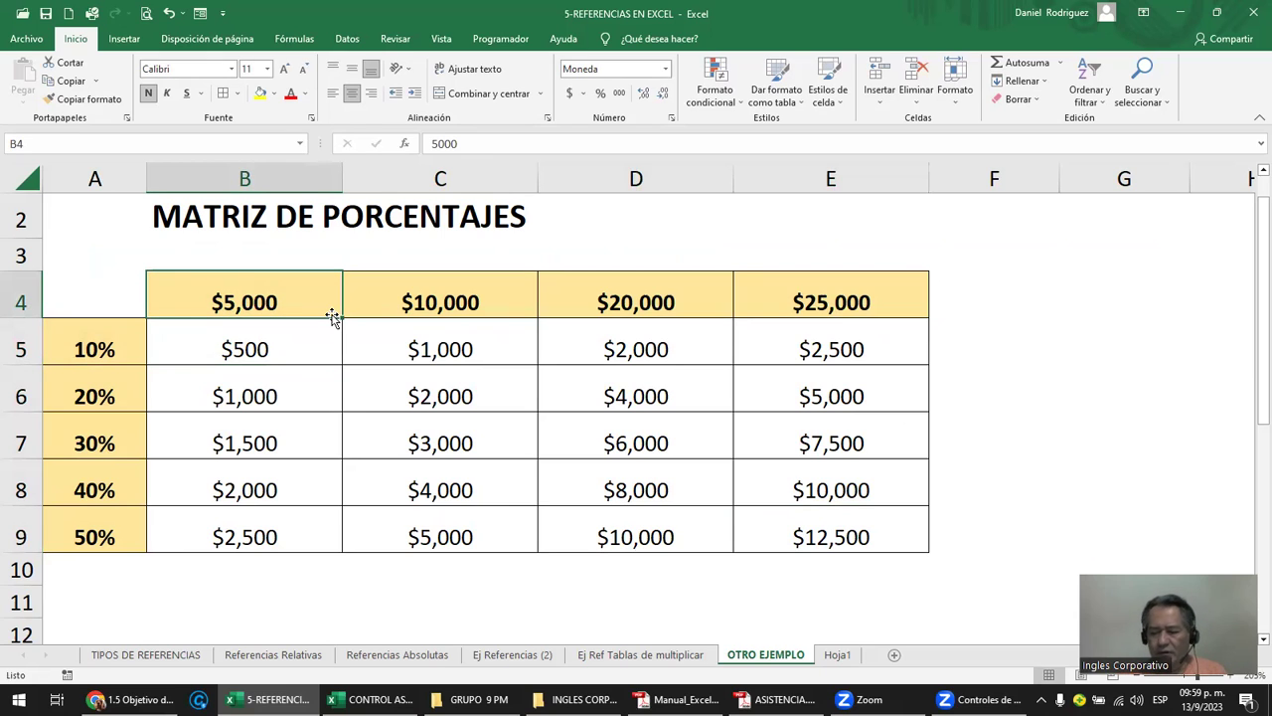
type("15,")
type("00")
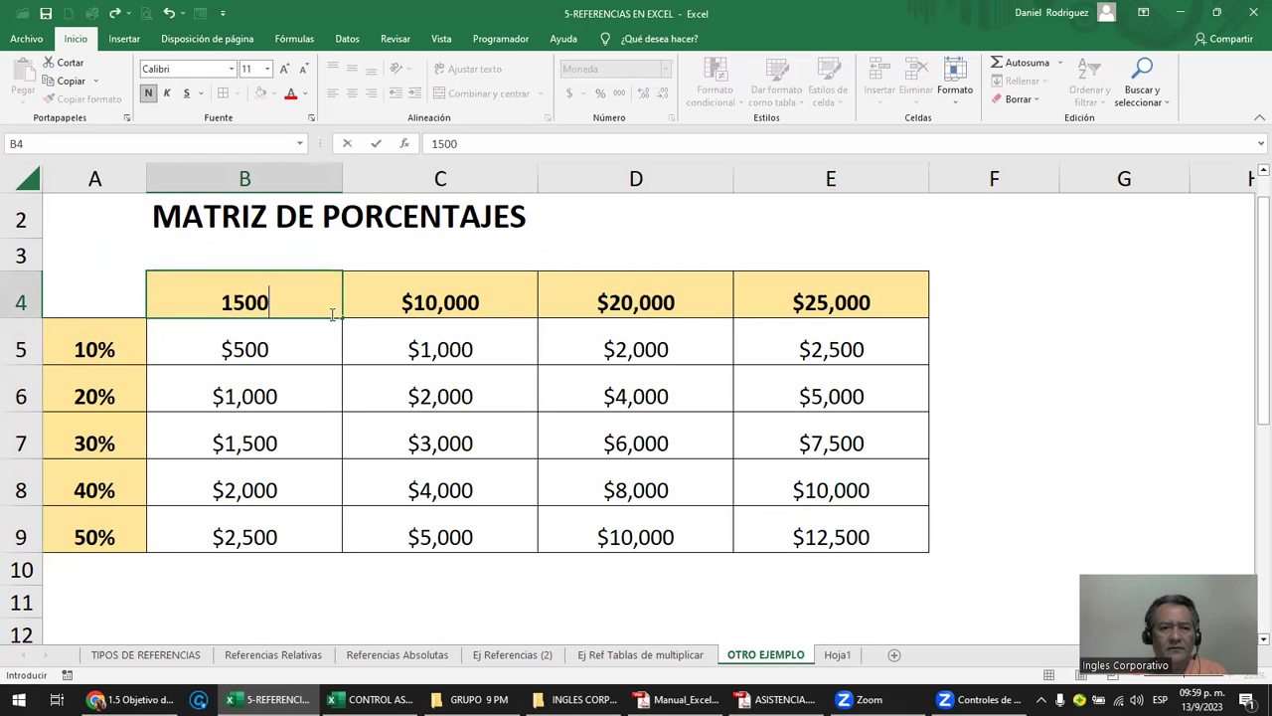
type("0")
key("Return")
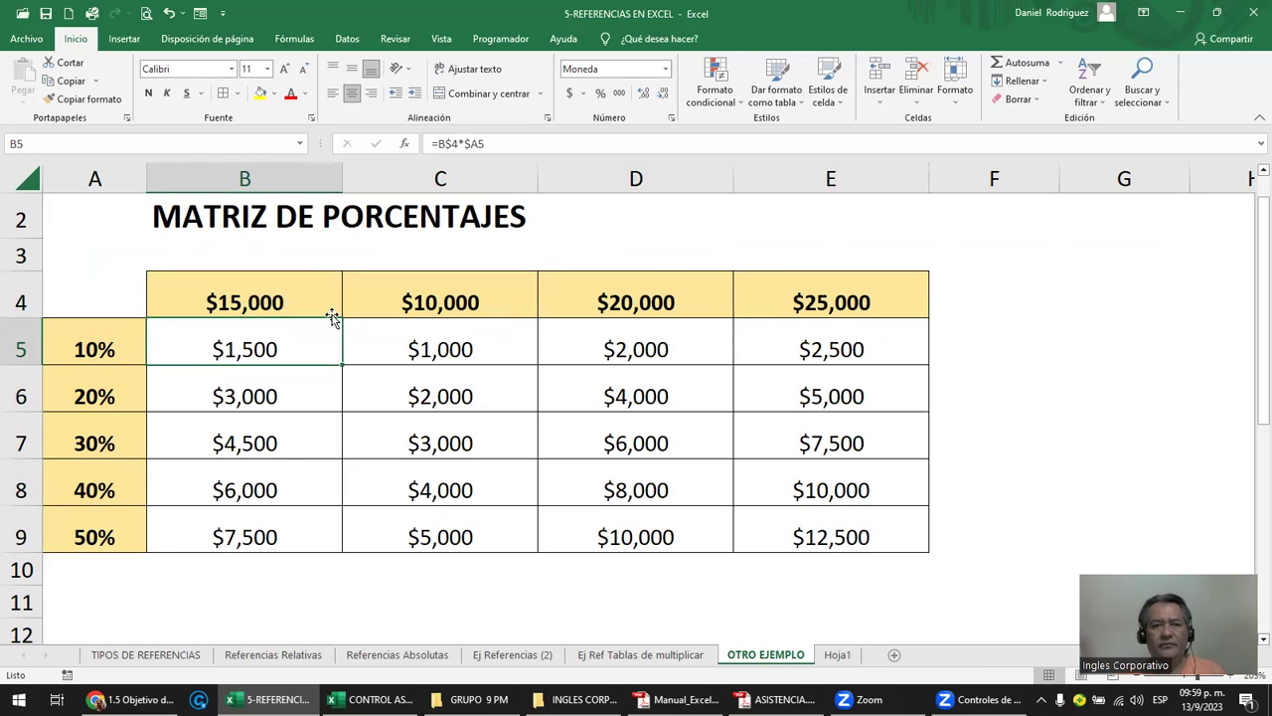
Check B6's recalculated formula and open the formula note in E1.
left_click(307, 384)
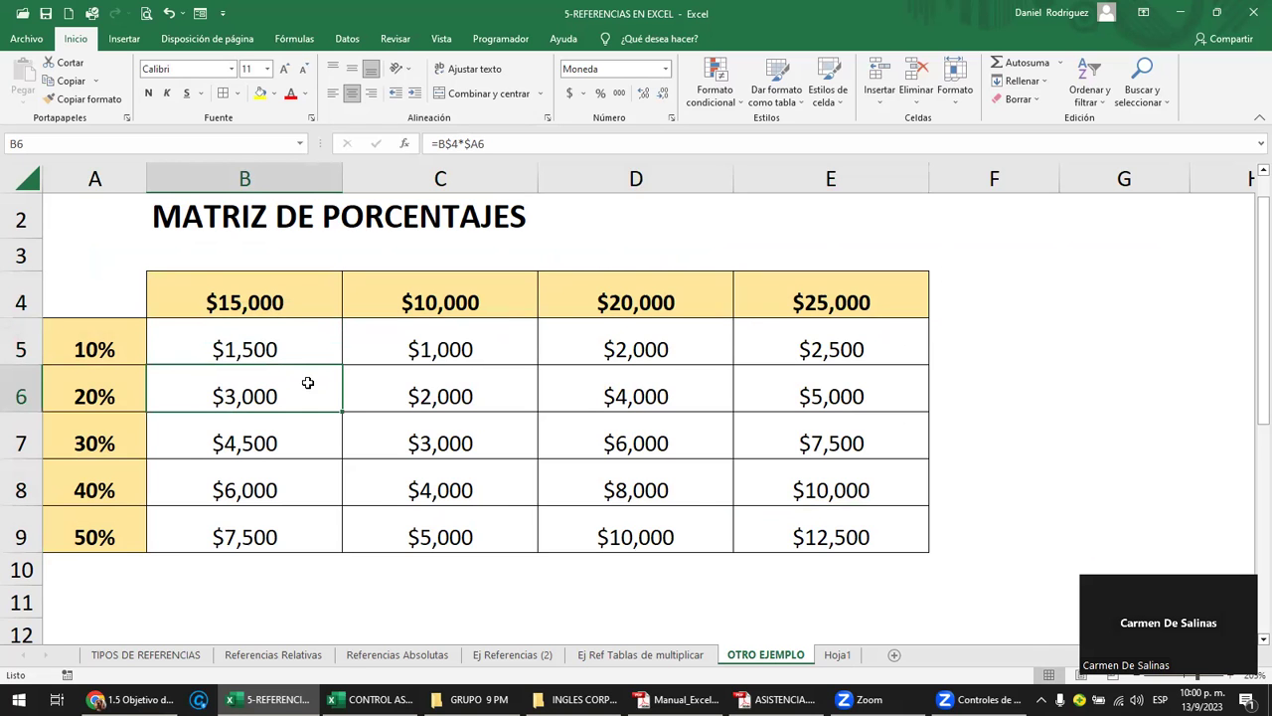
scroll(307, 384, "down", 2, "ctrl")
scroll(307, 383, "down", 1, "ctrl")
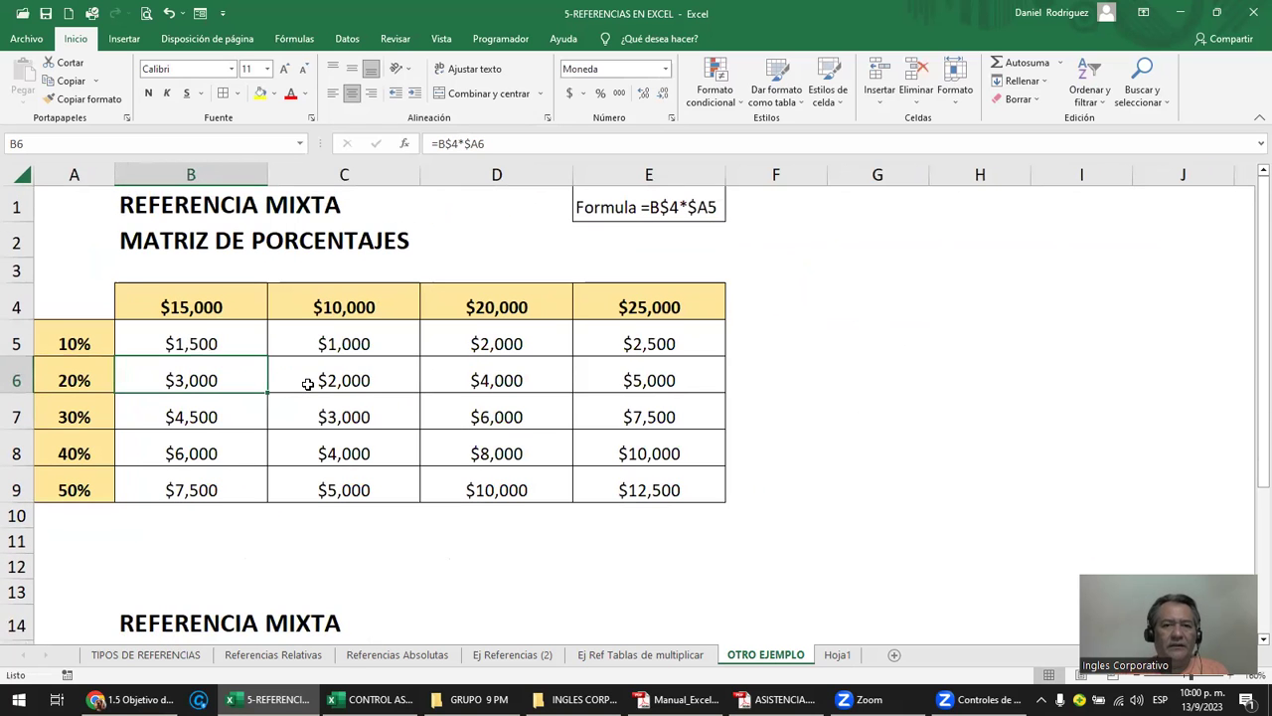
double_click(663, 207)
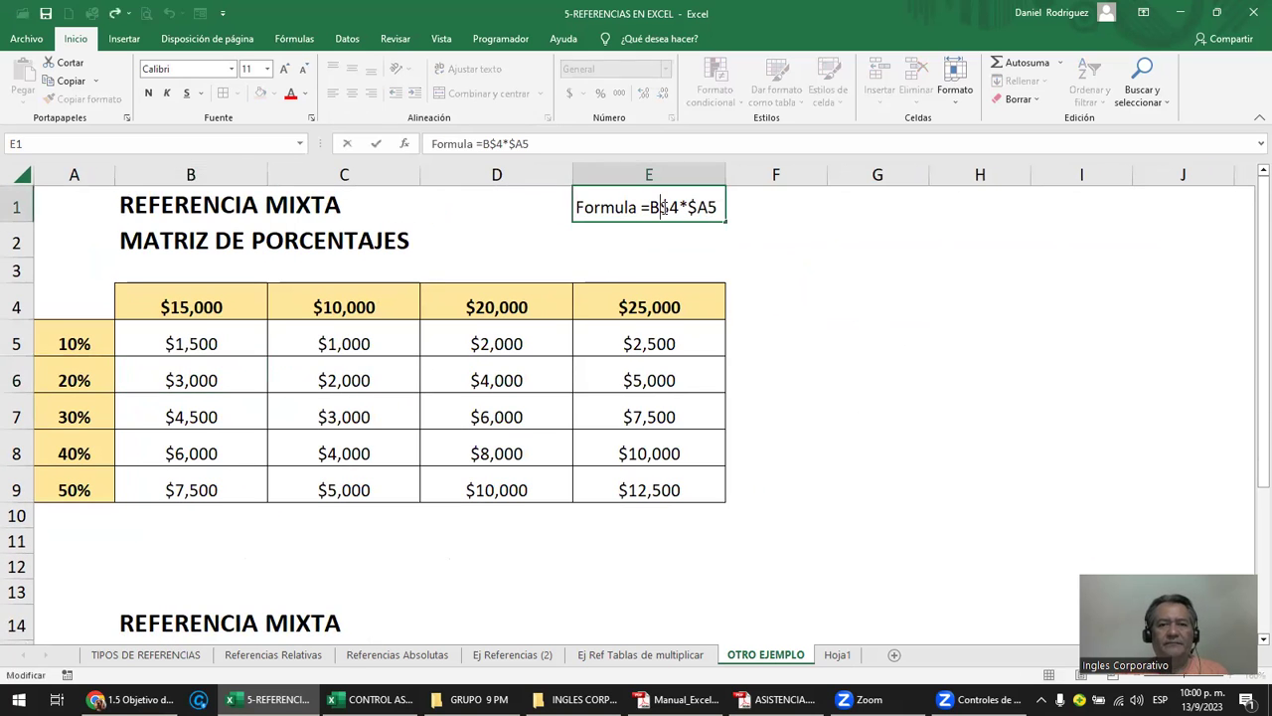
Bring the named-range matrix into view and check B18's =PORCENTAJES*VALORES formula.
key("Escape")
scroll(497, 507, "down", 2)
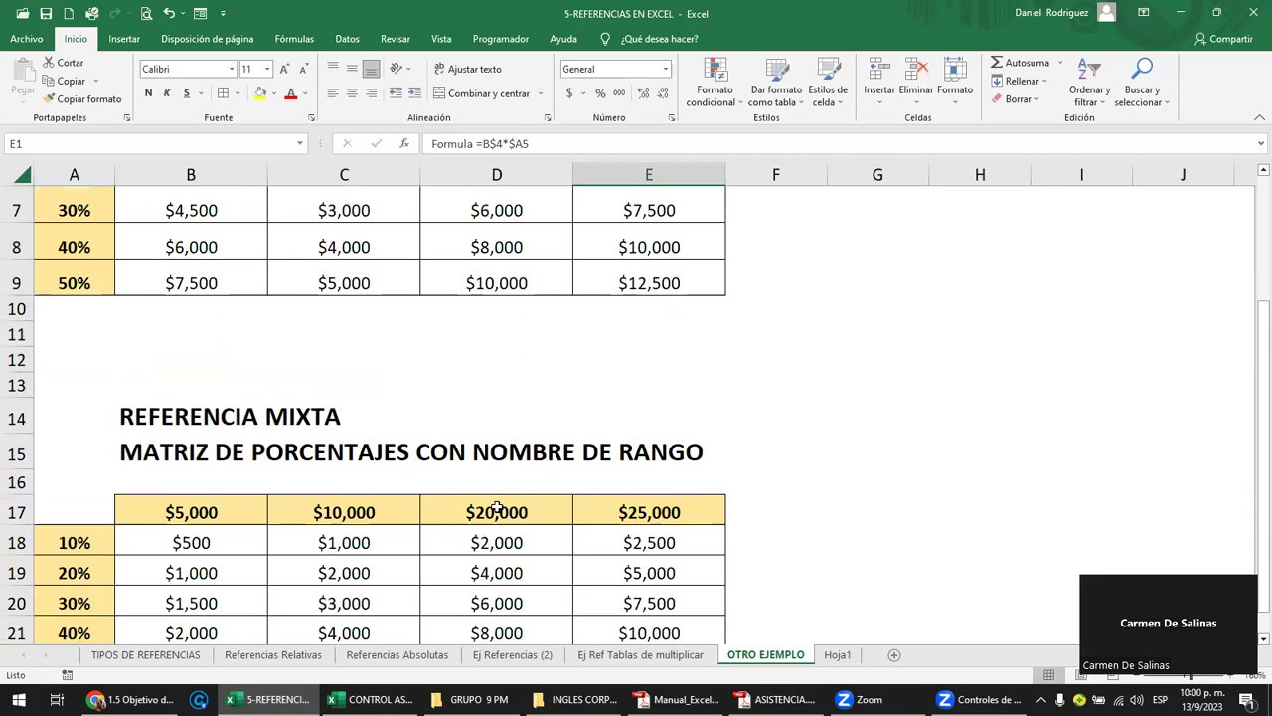
scroll(497, 505, "down", 1)
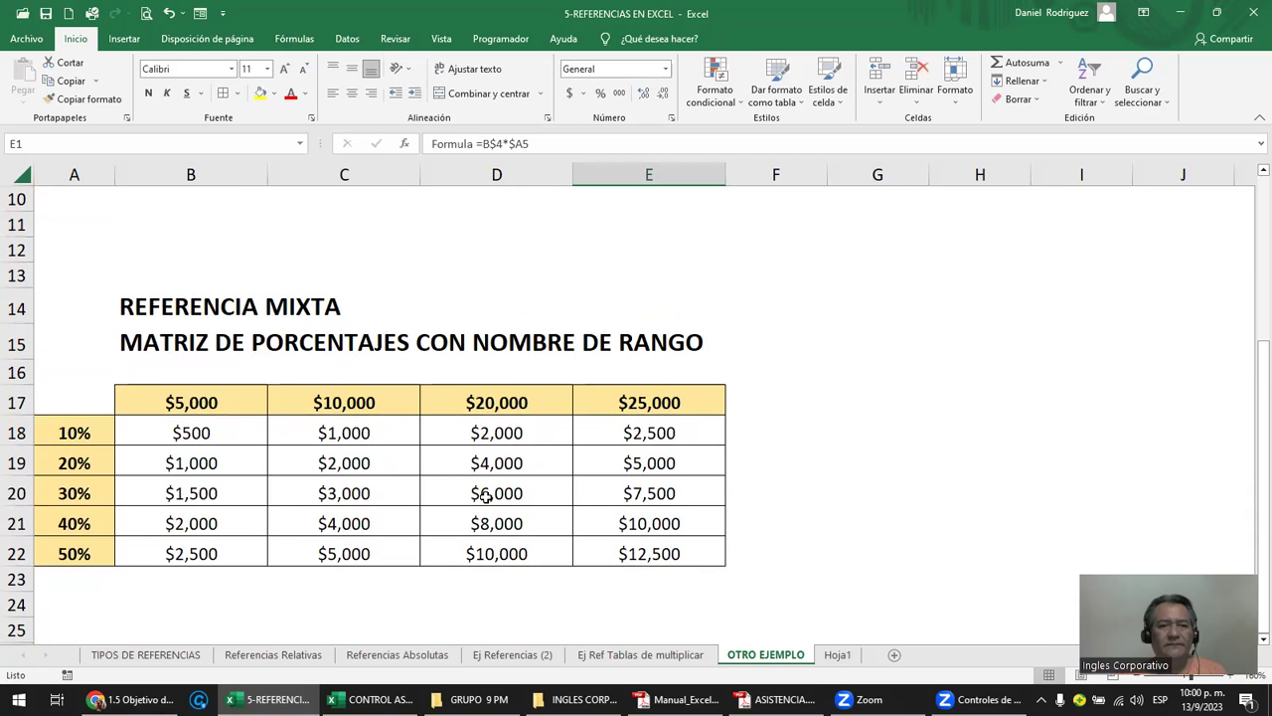
scroll(485, 497, "up", 1, "ctrl")
left_click(203, 458)
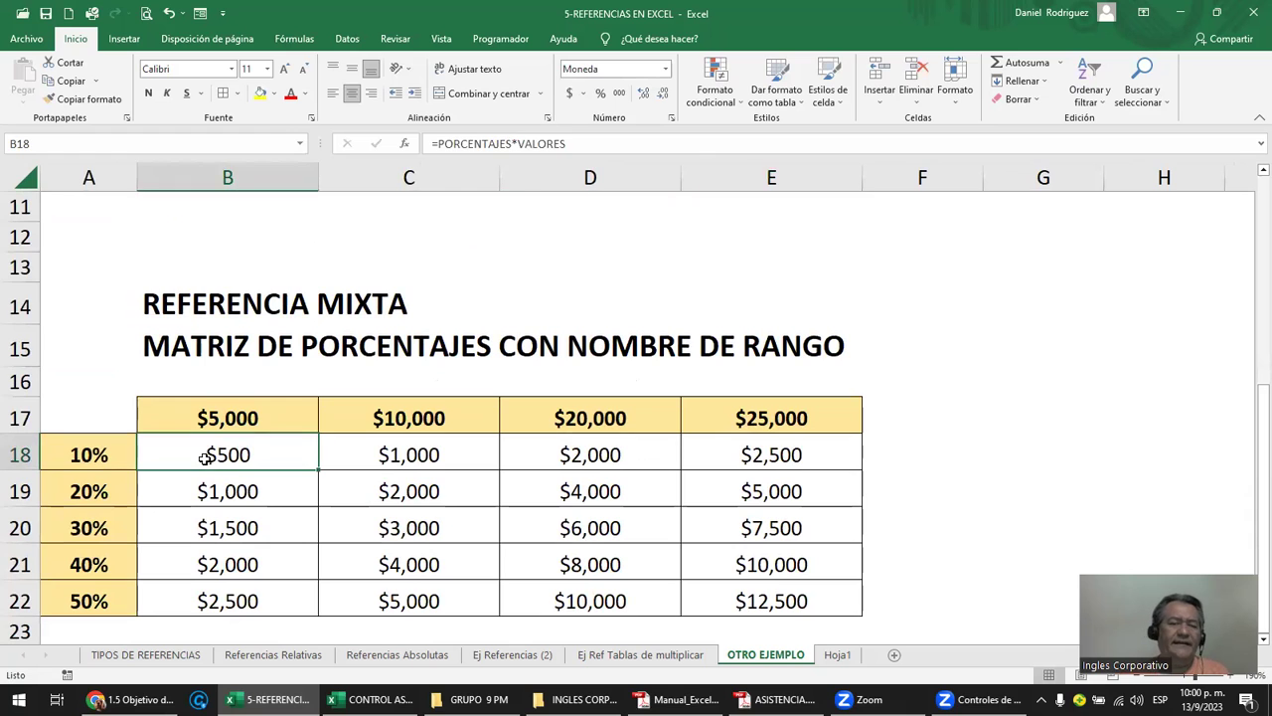
Select the rates A18:A22 to reveal the PORCENTAJES range name.
key("Left")
key("Down")
key("Down")
key("Down")
key("Down")
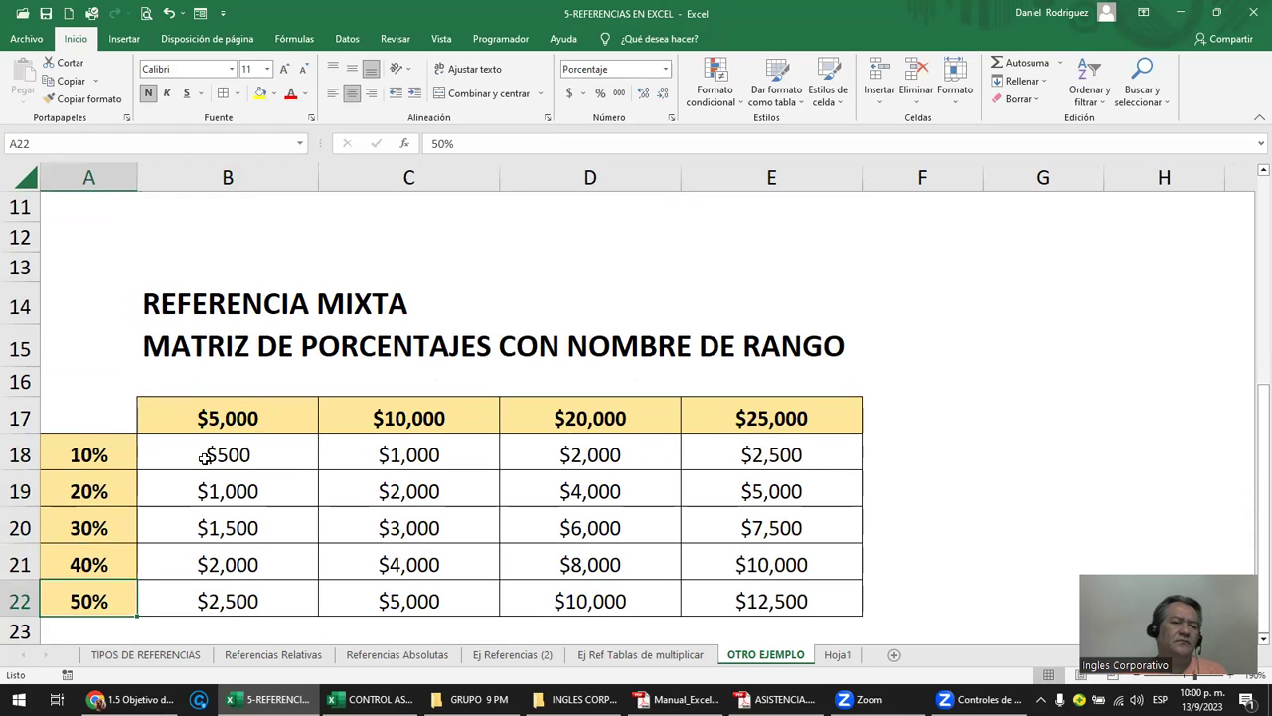
key("Down")
key("Down")
key("Down")
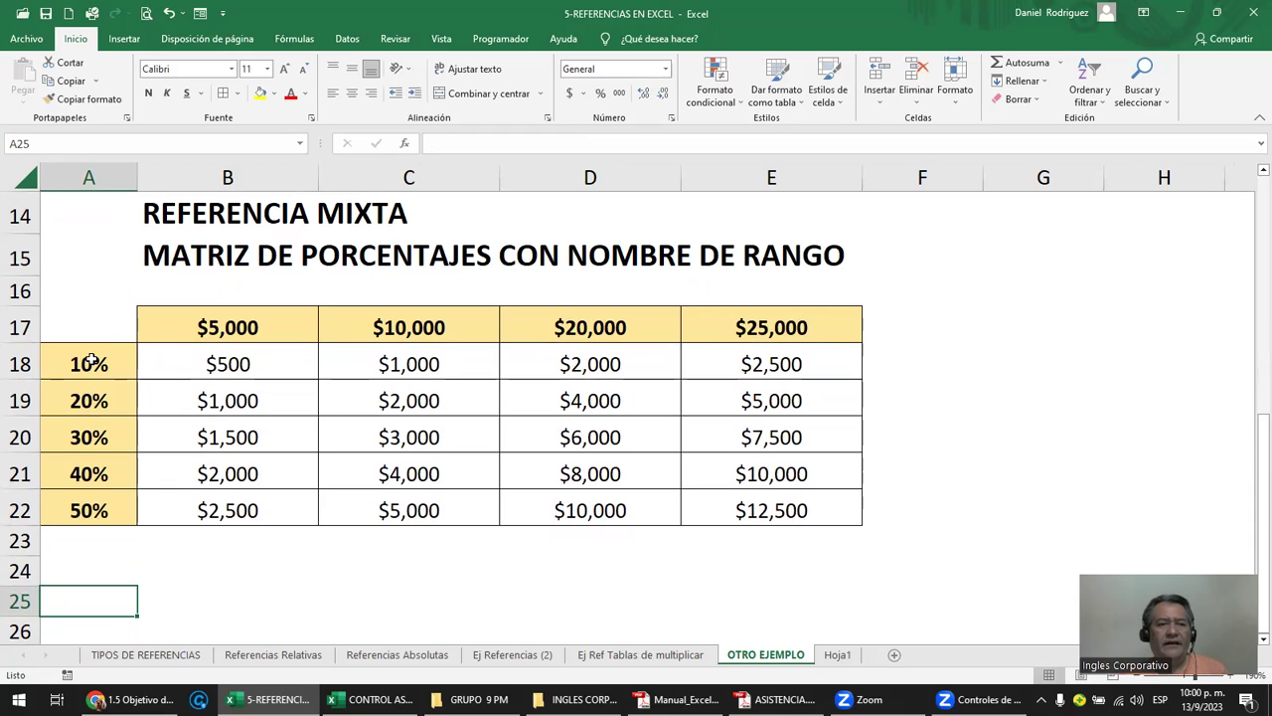
left_click_drag(91, 360, 99, 508)
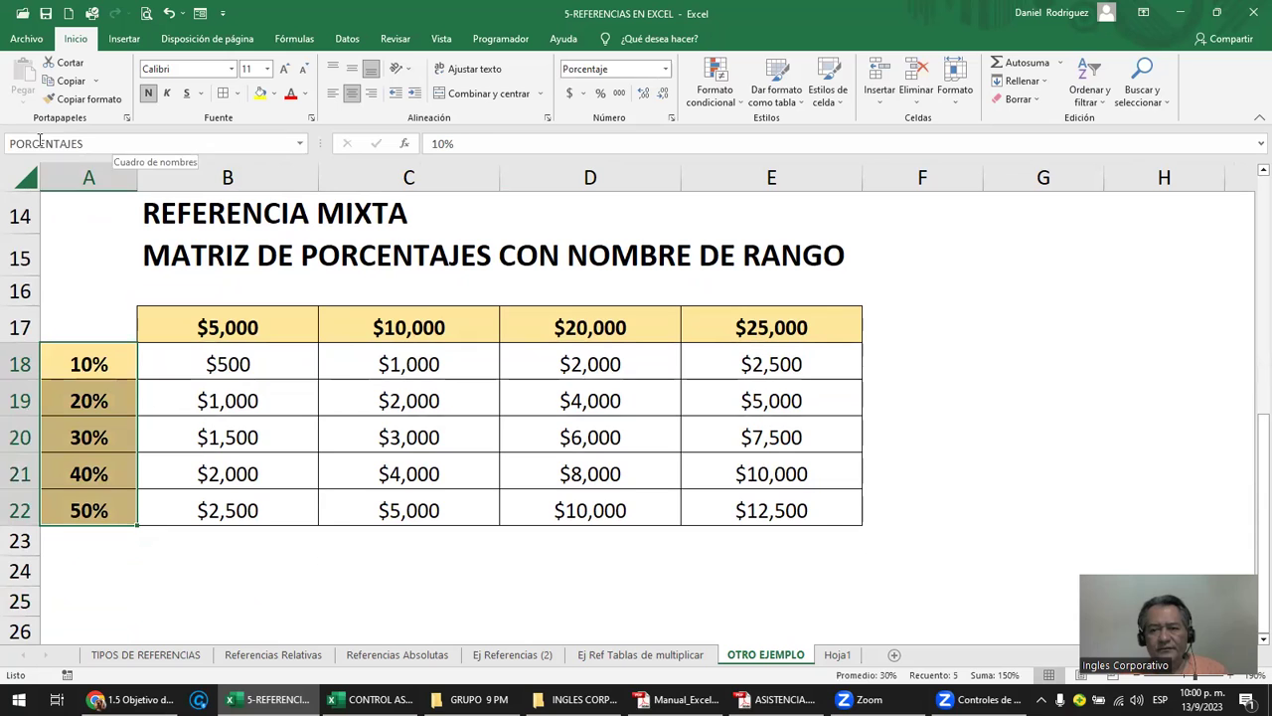
left_click(554, 270)
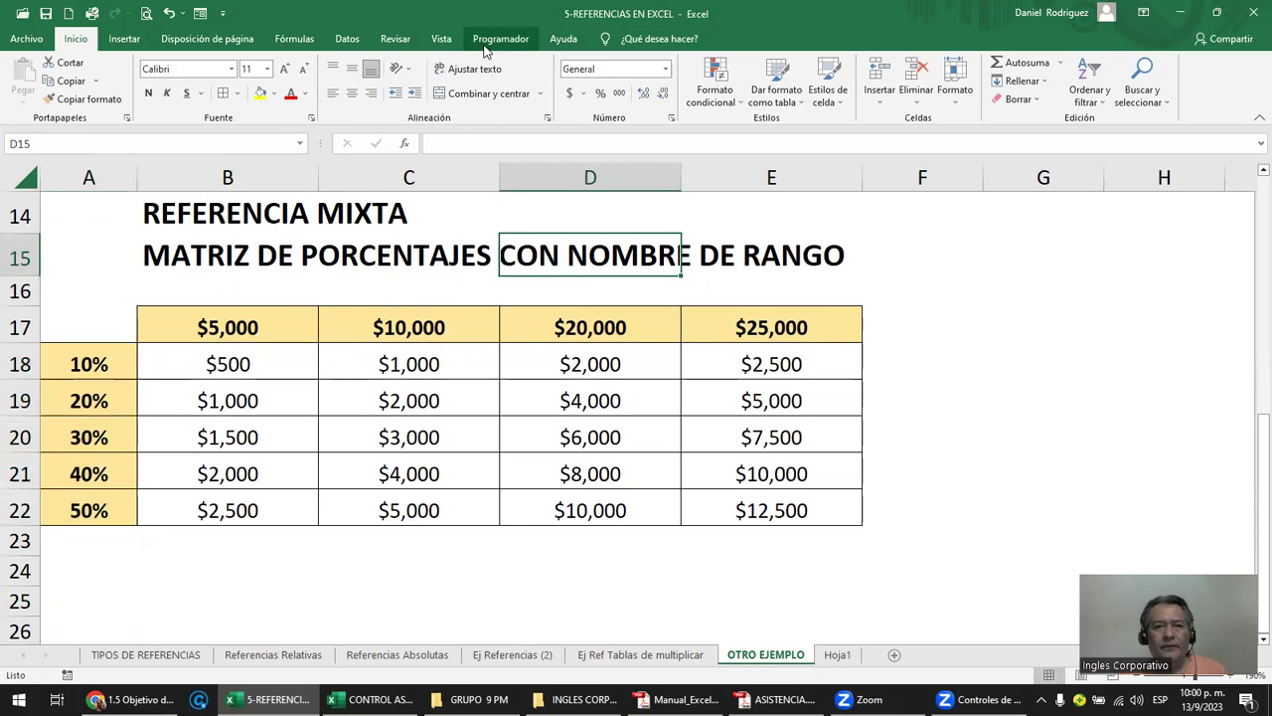
Delete the PORCENTAJES and VALORES names in Name Manager, then undo the deletion.
left_click(294, 38)
left_click(572, 88)
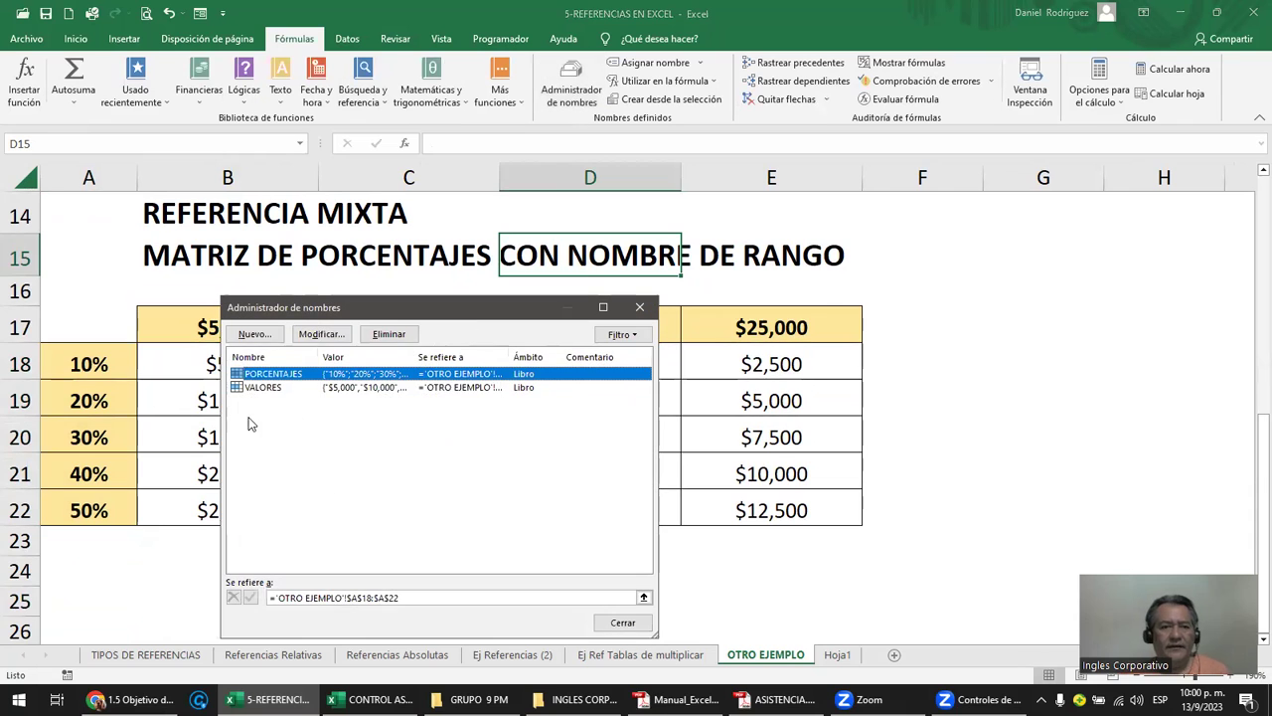
left_click(260, 388, "shift")
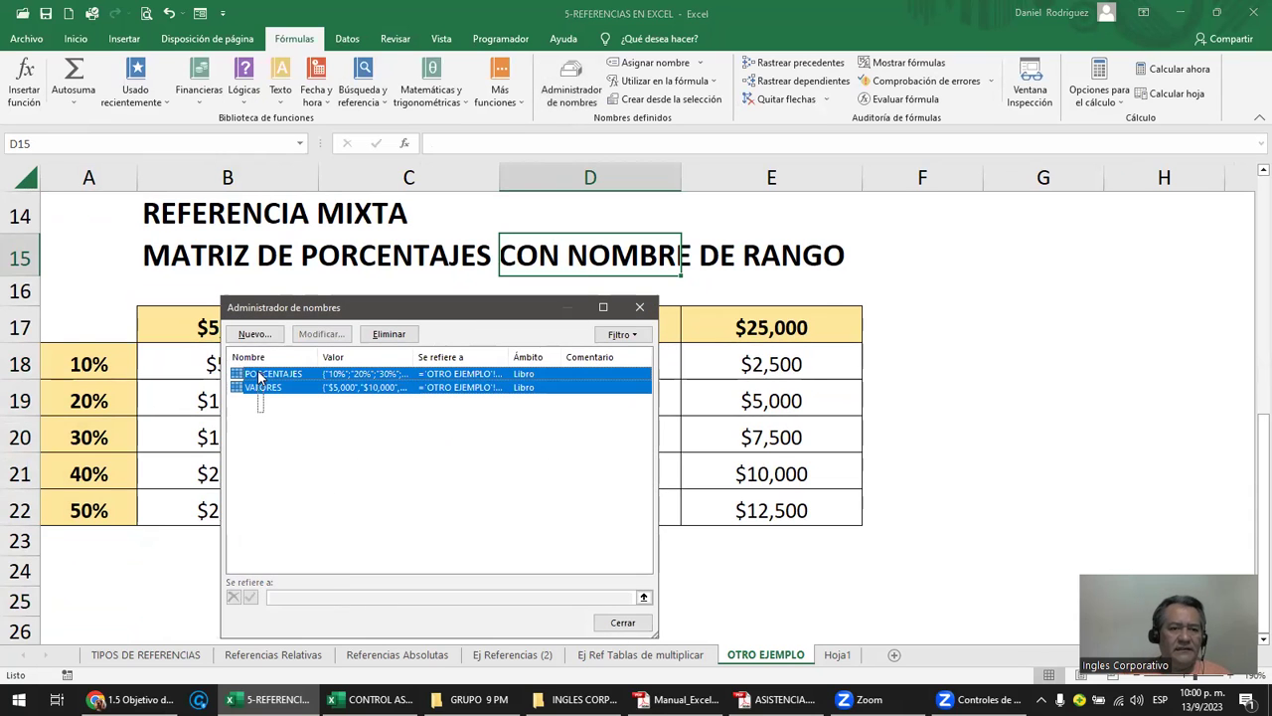
left_click(389, 334)
left_click(604, 398)
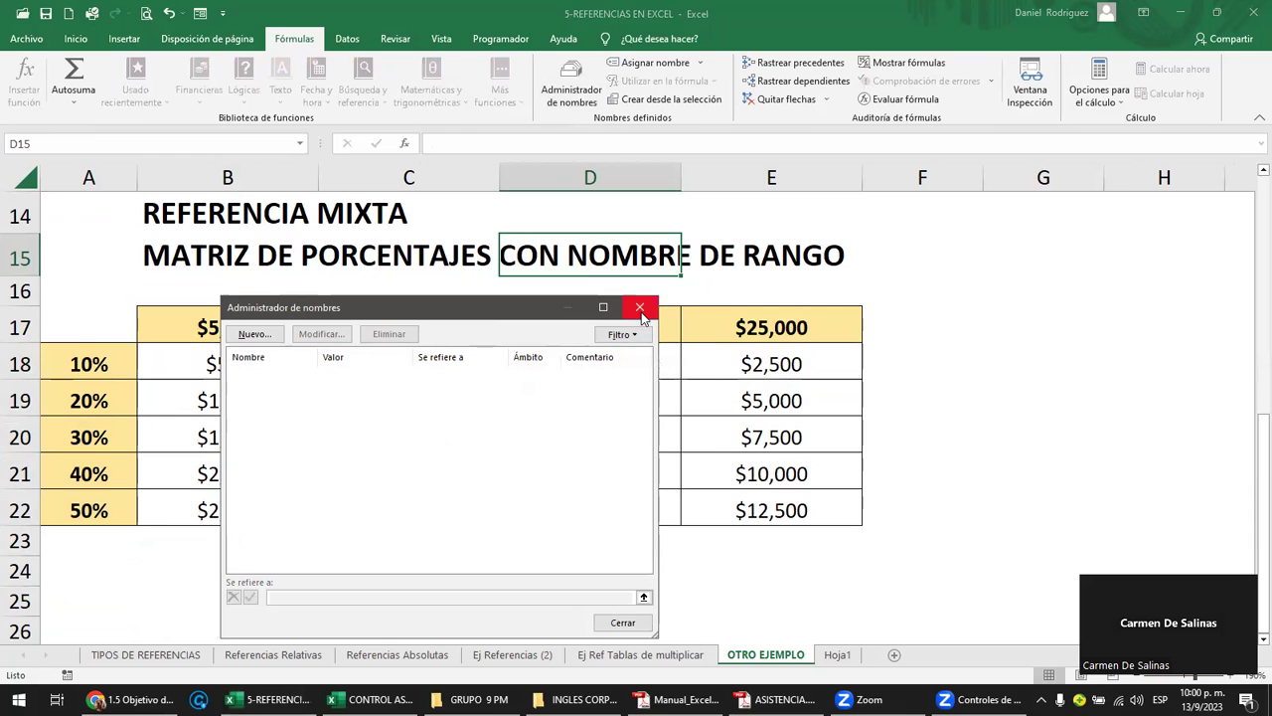
left_click(640, 307)
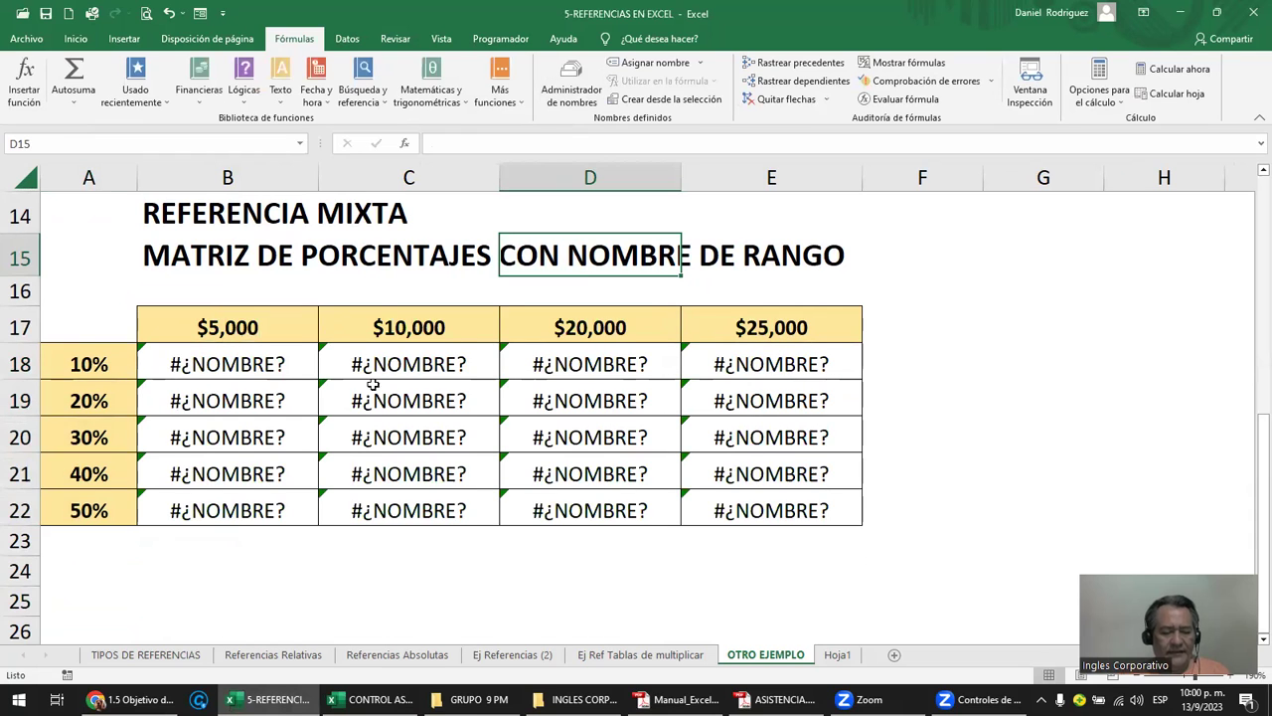
key("ctrl+z")
Recheck B18 and the range names, then delete PORCENTAJES and VALORES again.
left_click(214, 356)
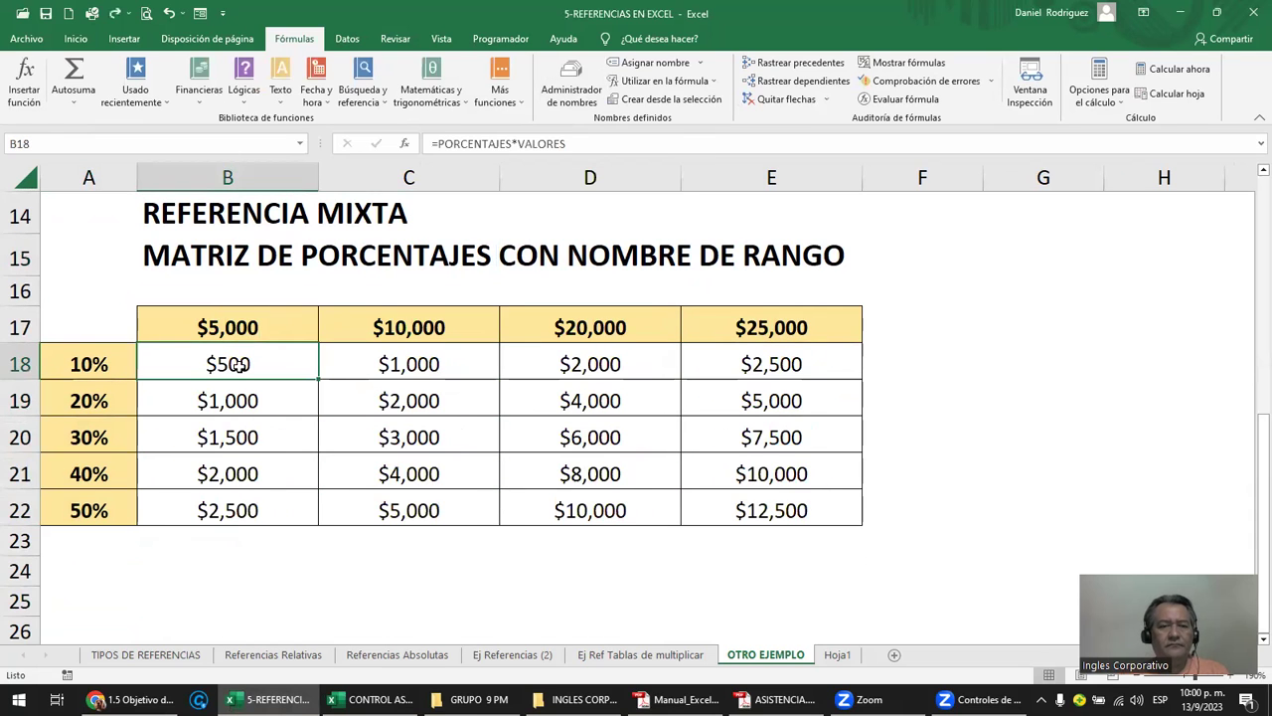
left_click(299, 143)
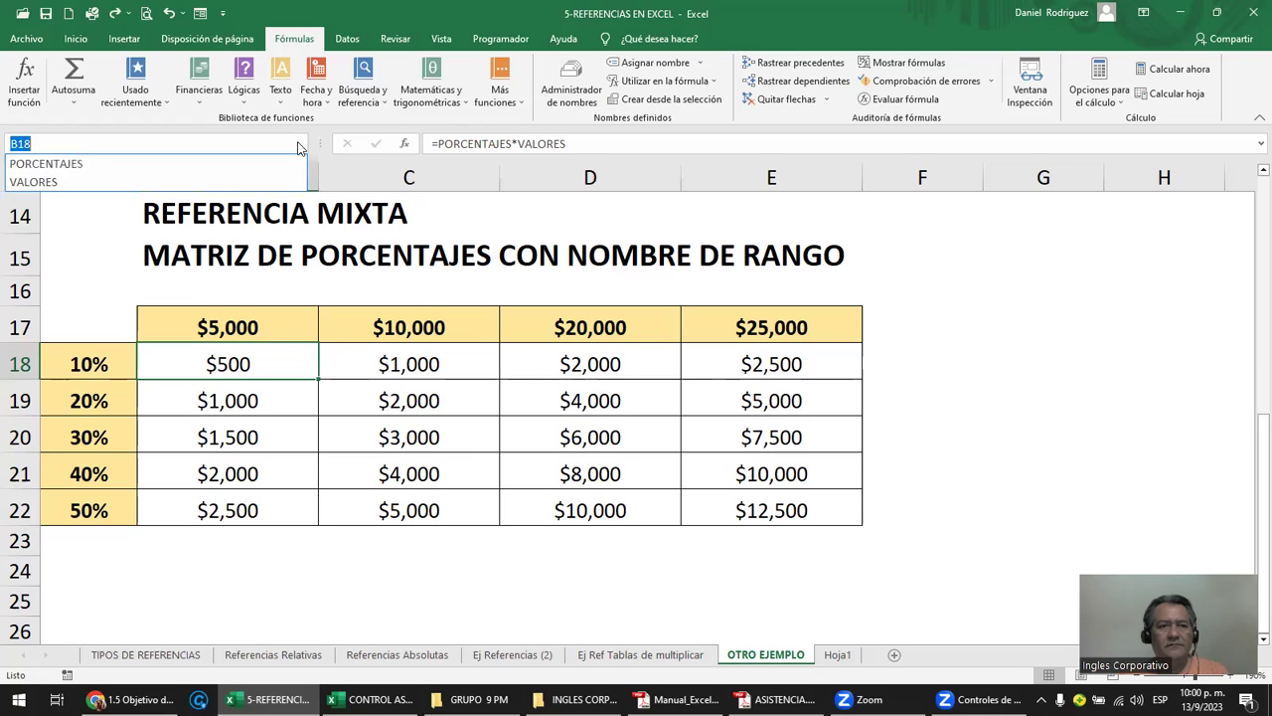
left_click(238, 230)
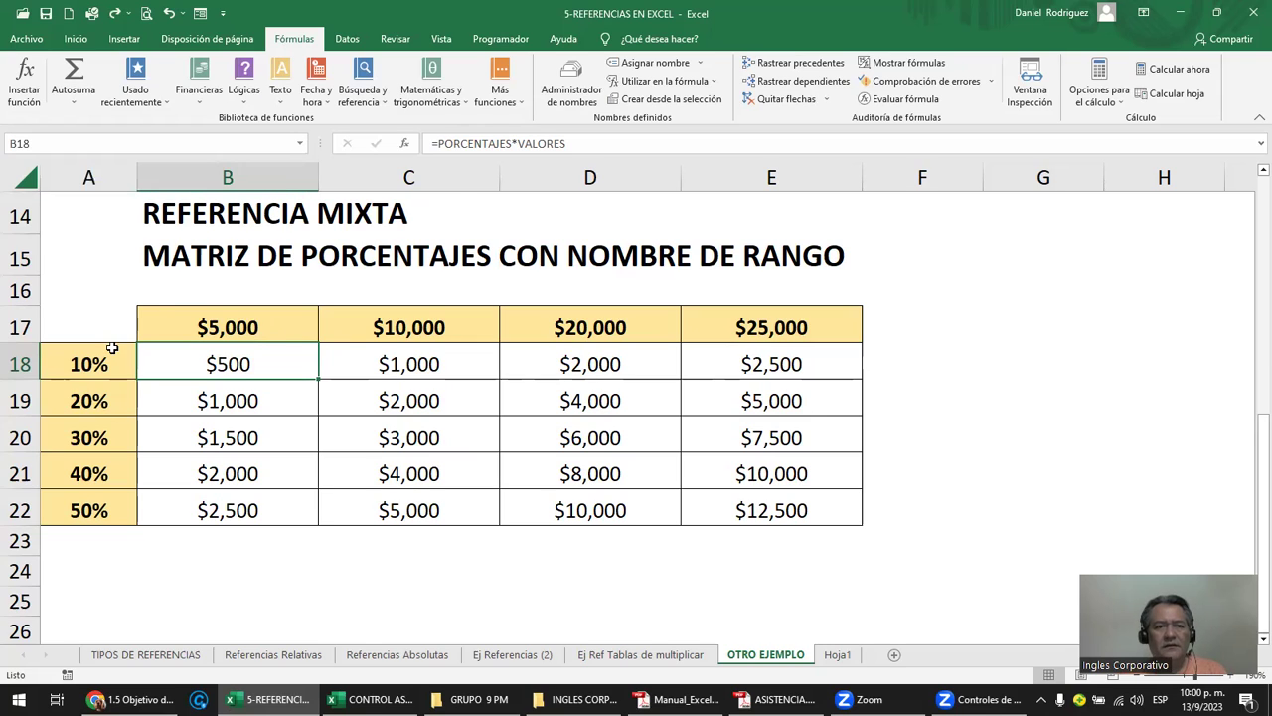
left_click(572, 84)
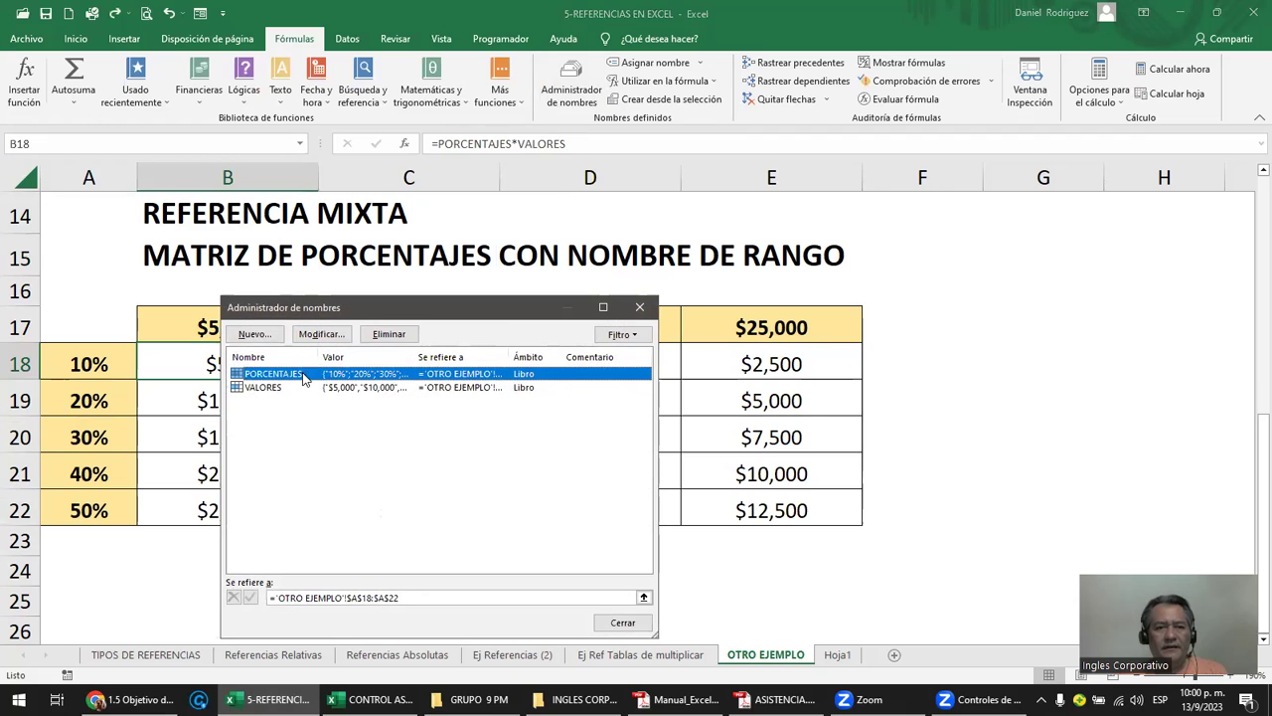
left_click(271, 388, "shift")
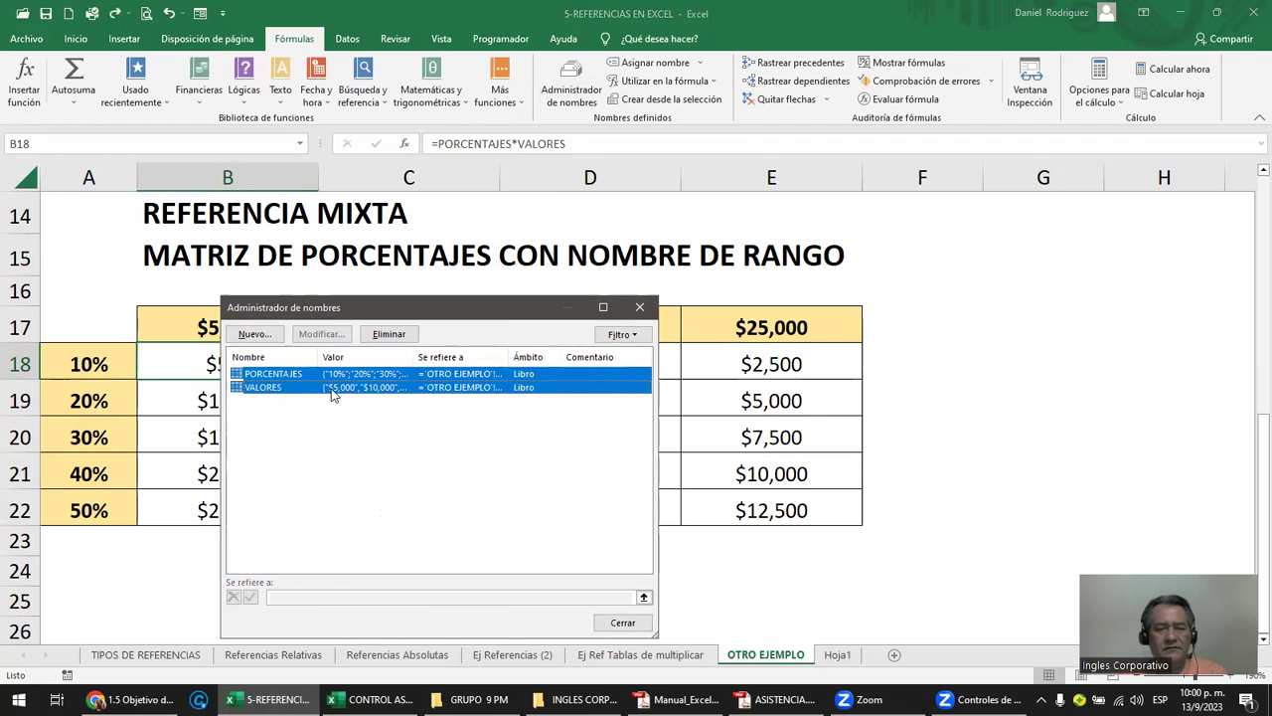
left_click(407, 341)
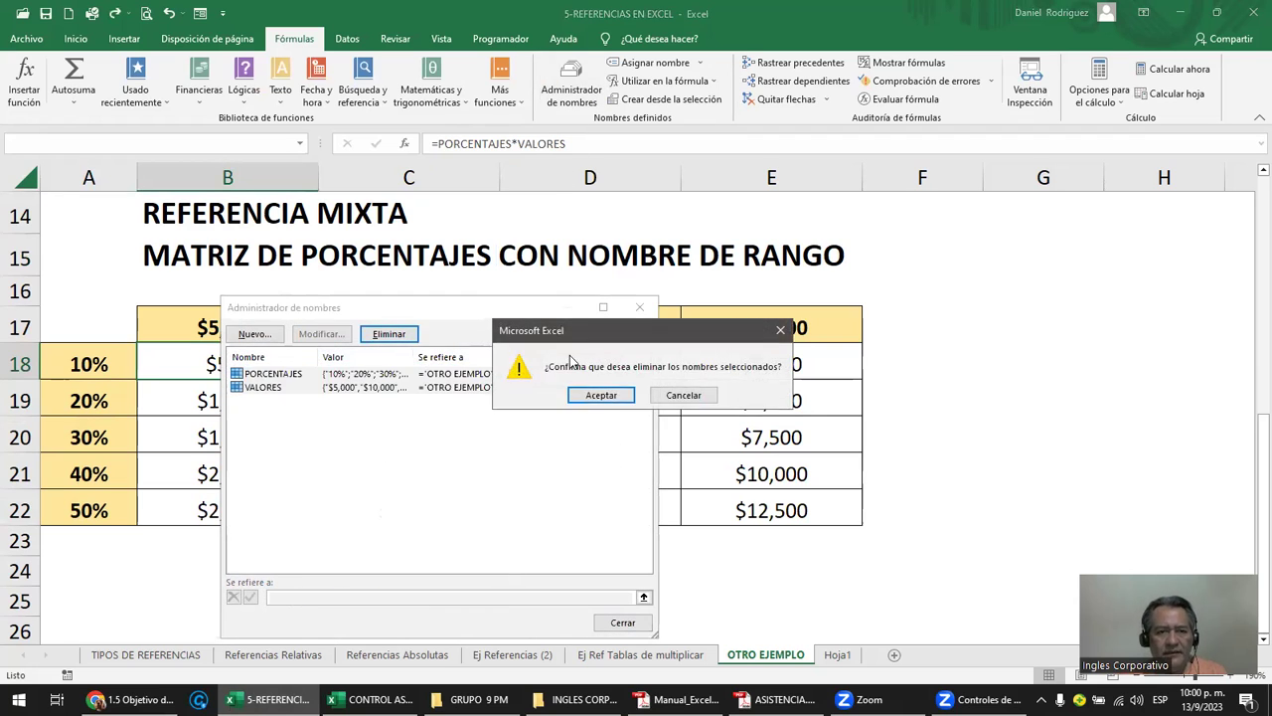
left_click(604, 398)
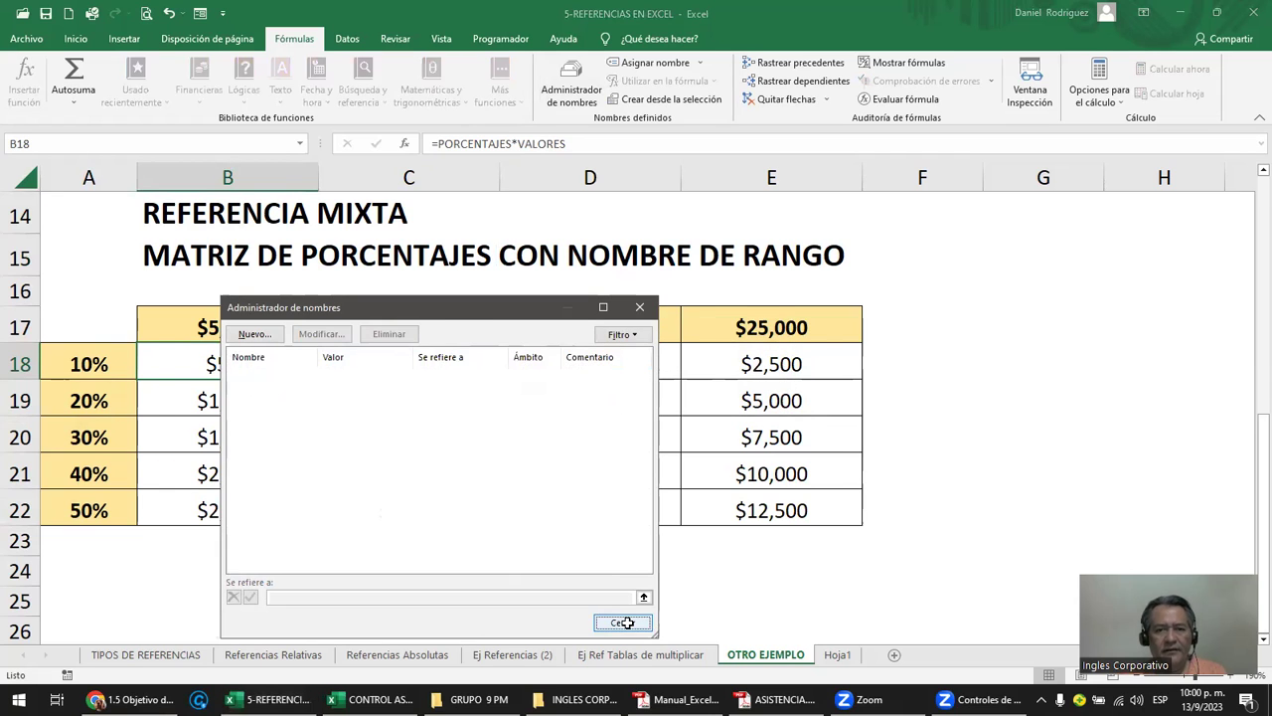
left_click(622, 620)
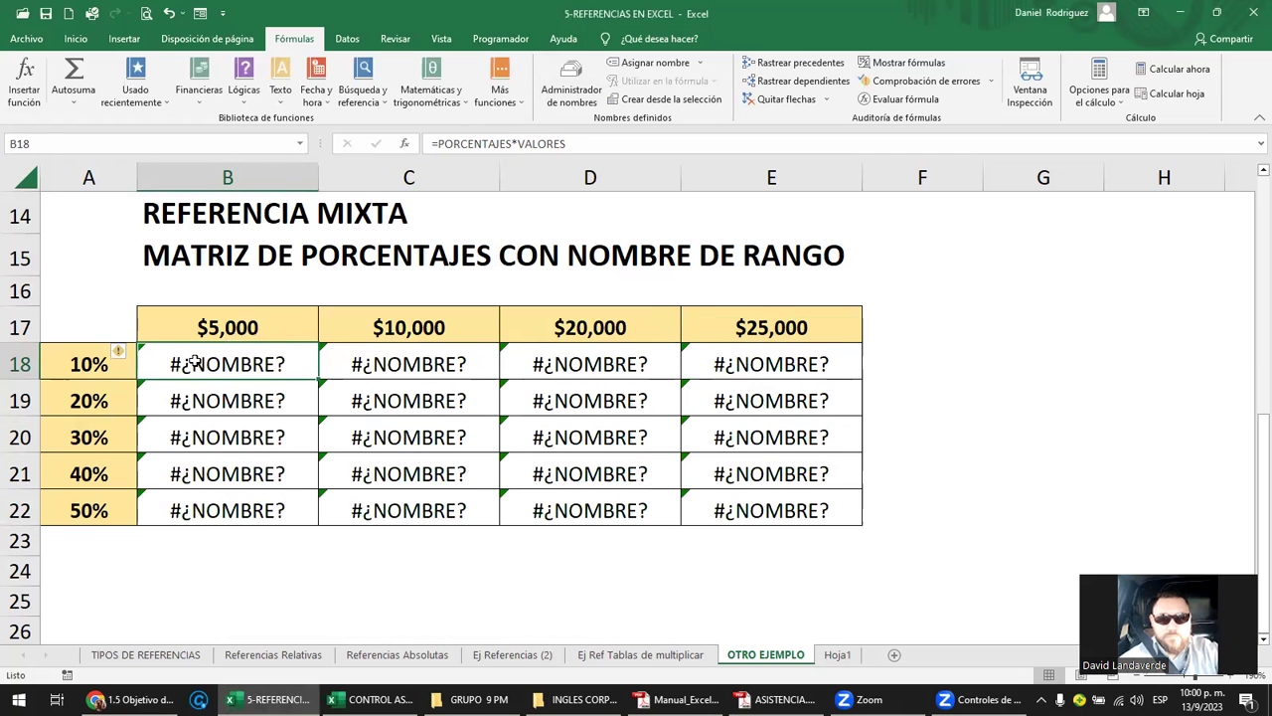
Clear the broken formulas from the matrix cells B18:E22.
left_click_drag(238, 370, 752, 510)
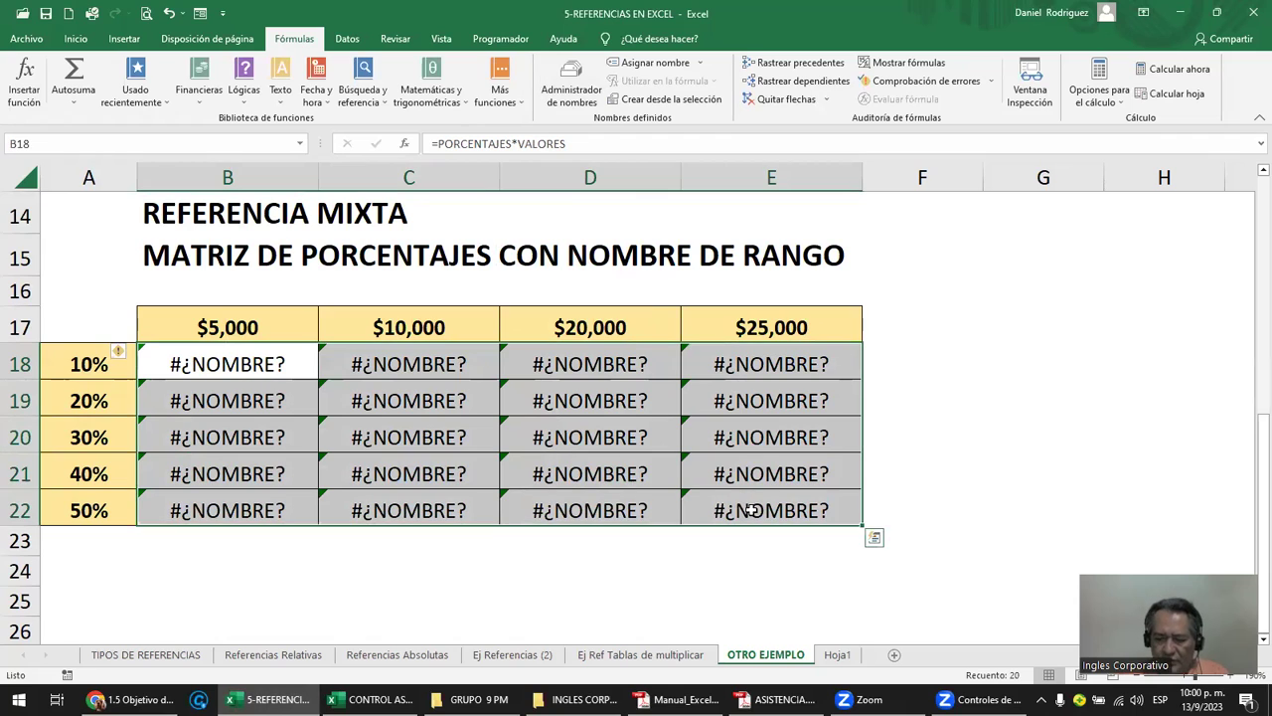
key("Delete")
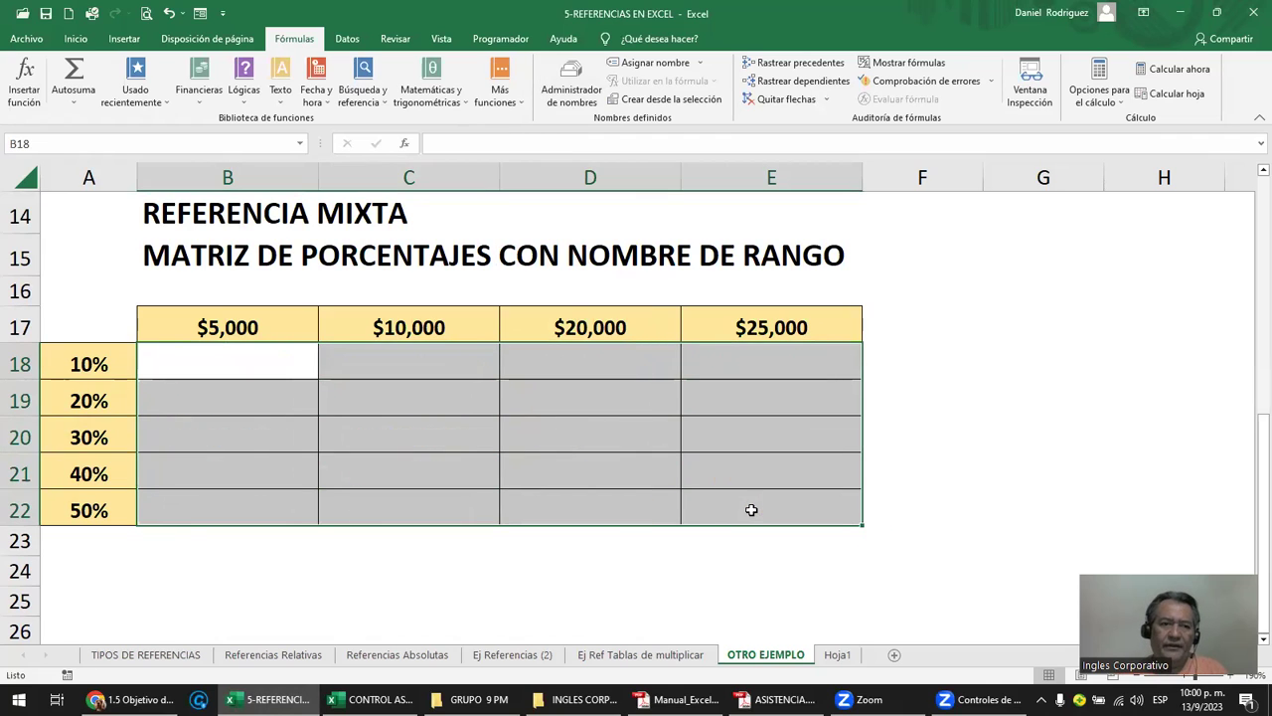
left_click(228, 364)
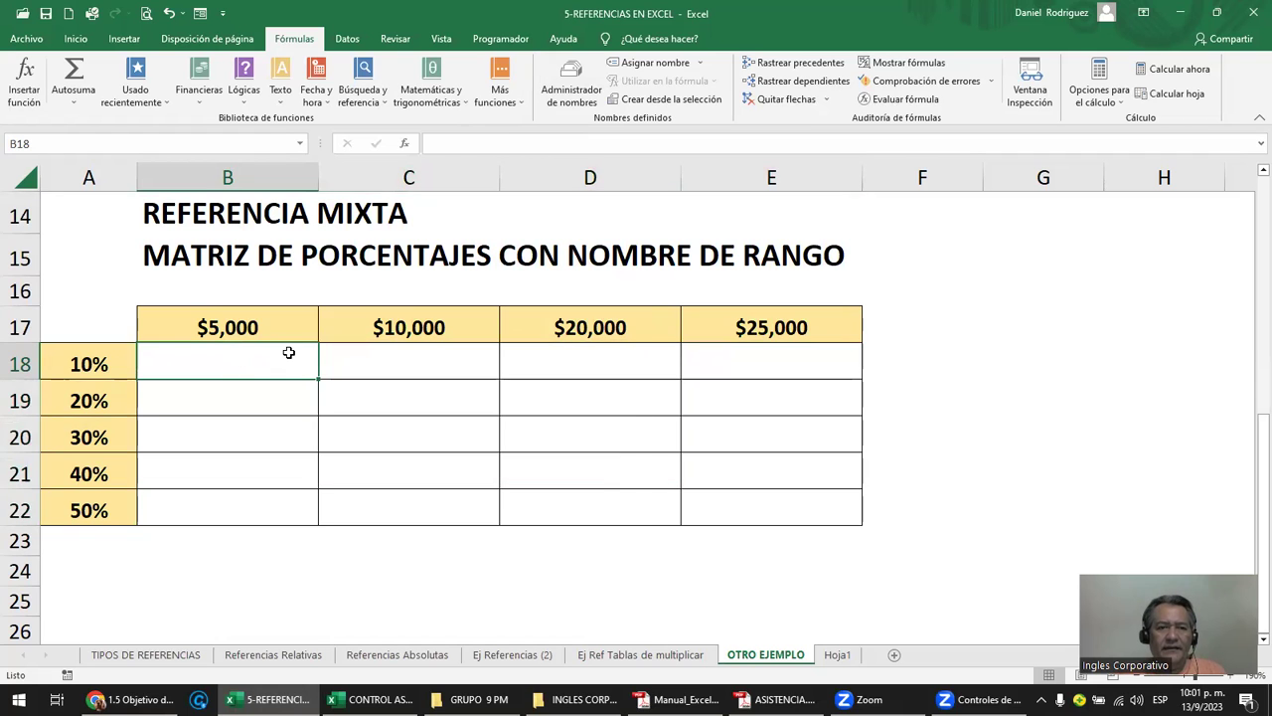
Name the percentages A18:A22 PORCENTAJES via the Name Box.
scroll(289, 355, "up", 4)
mouse_move(249, 334)
left_mouse_down()
mouse_move(682, 473)
mouse_move(731, 503)
left_mouse_up()
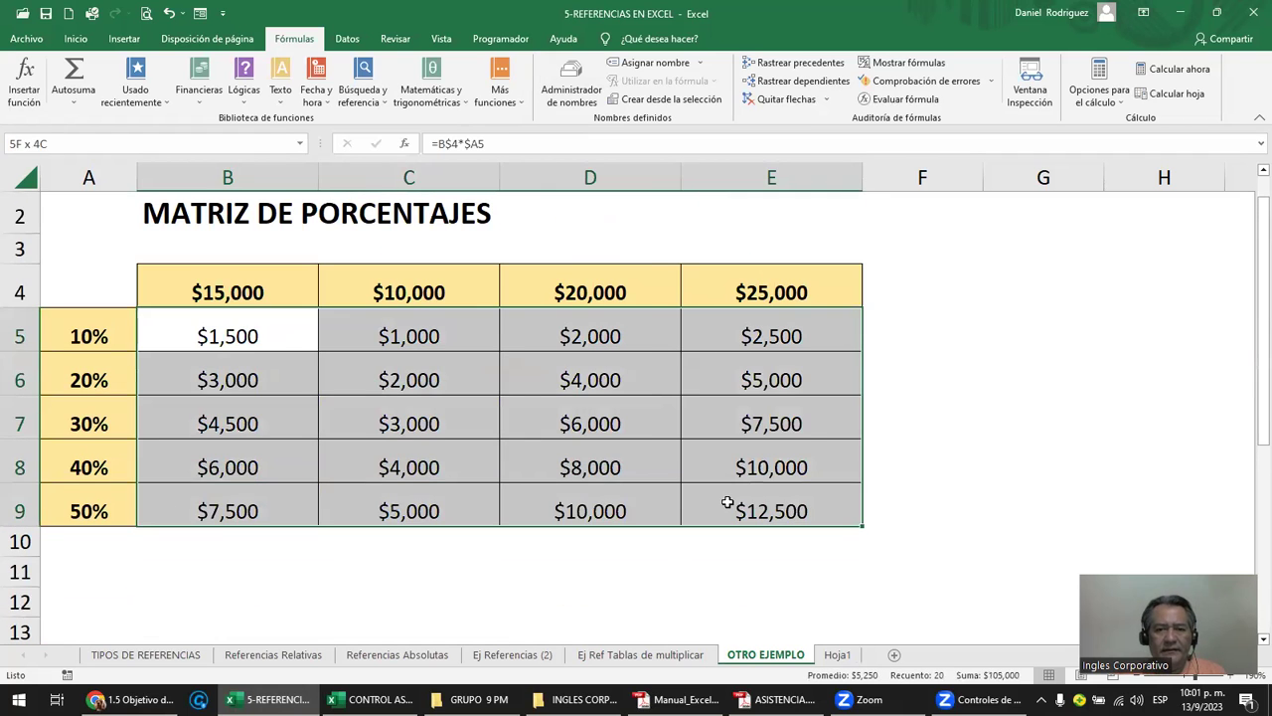
scroll(728, 502, "down", 2)
scroll(728, 502, "down", 2)
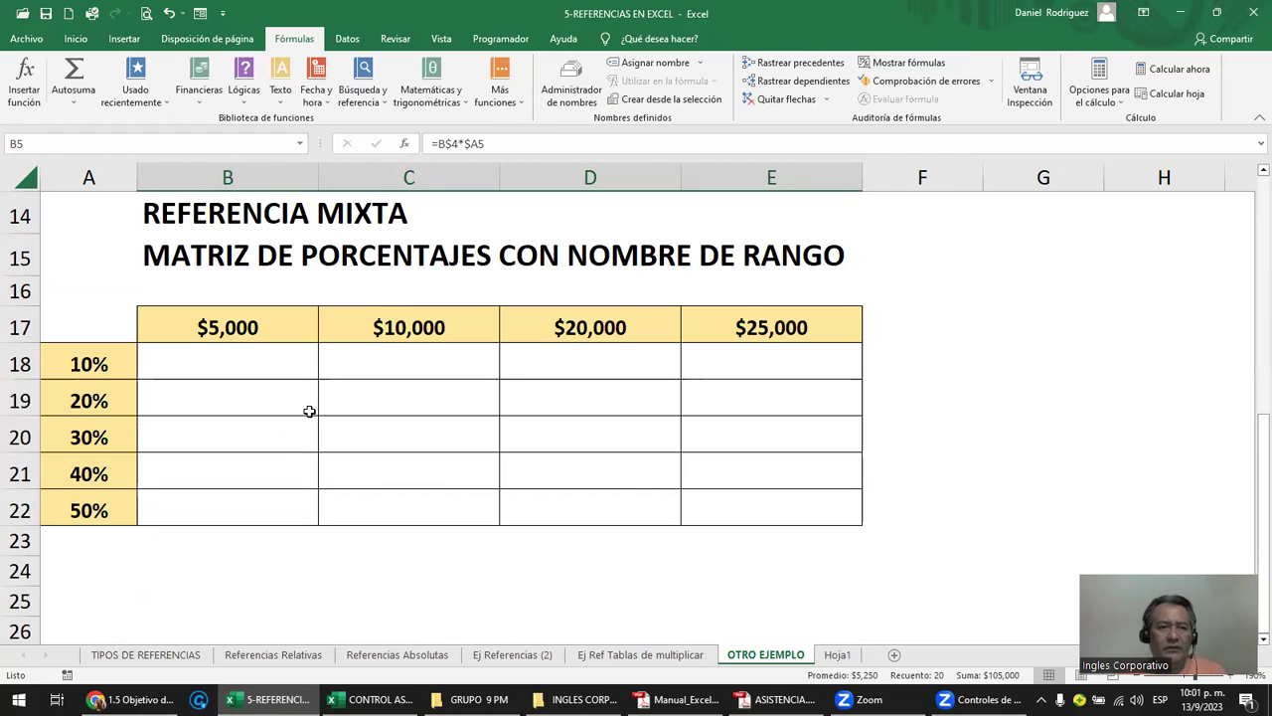
left_click(246, 365)
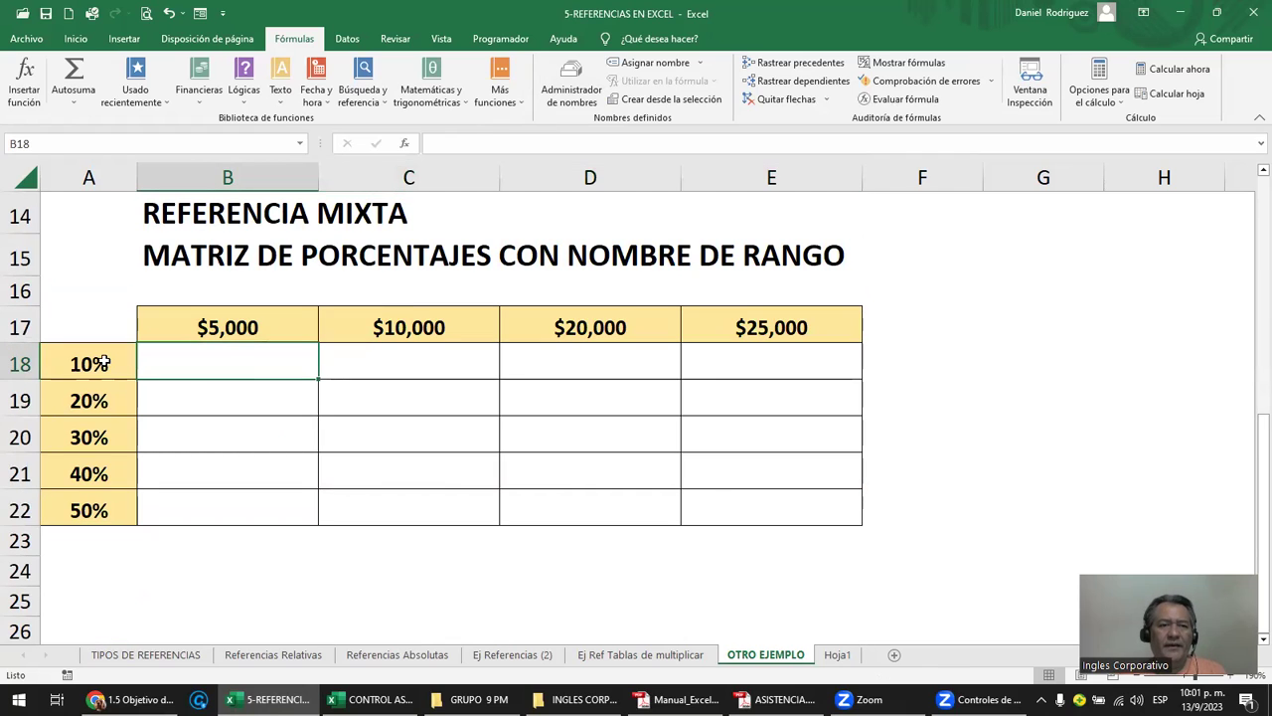
left_click_drag(96, 359, 98, 504)
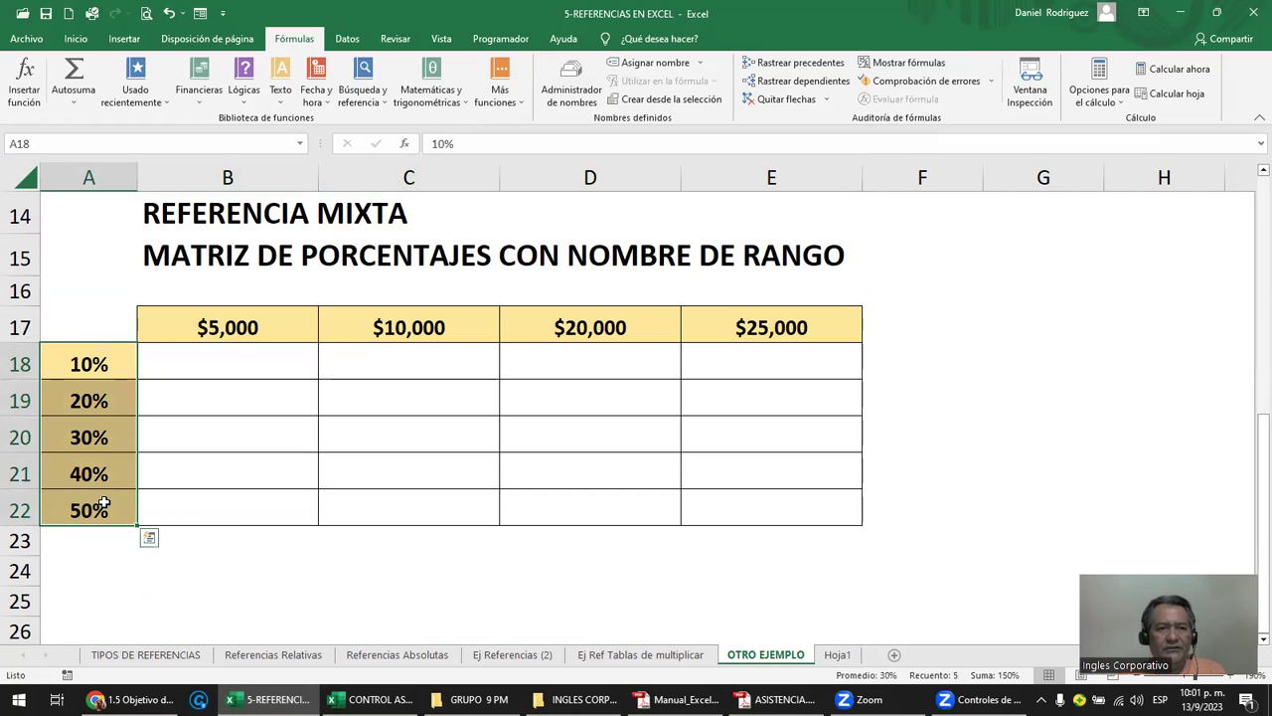
left_click(90, 146)
type("PORCEN")
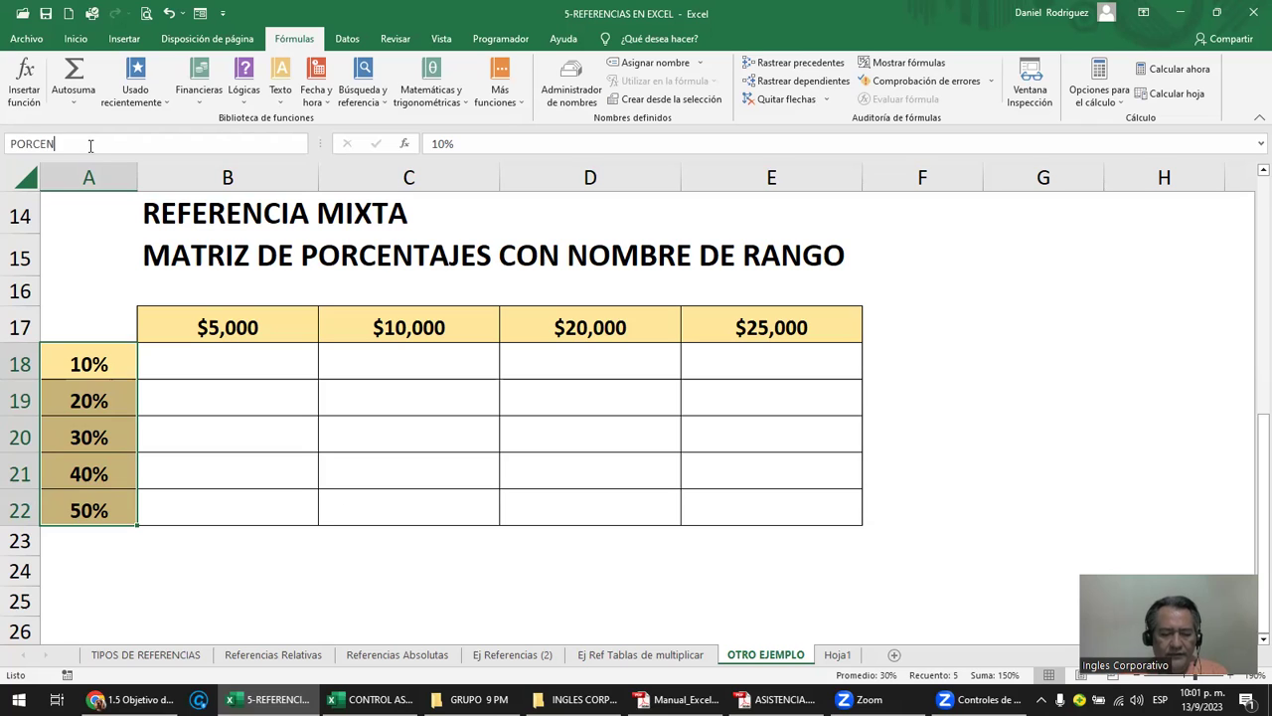
key("Return")
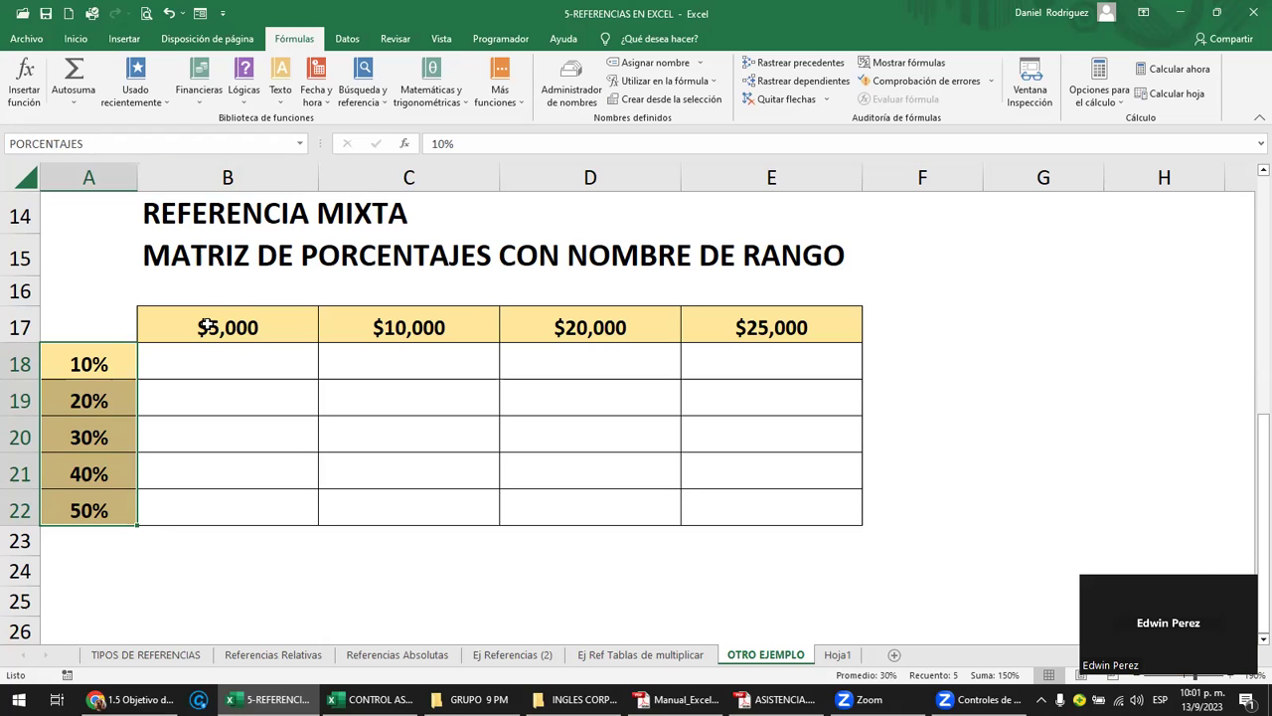
Name the amounts B17:E17 CANTIDAD via the Name Box.
left_click(211, 323)
left_click_drag(341, 326, 707, 322)
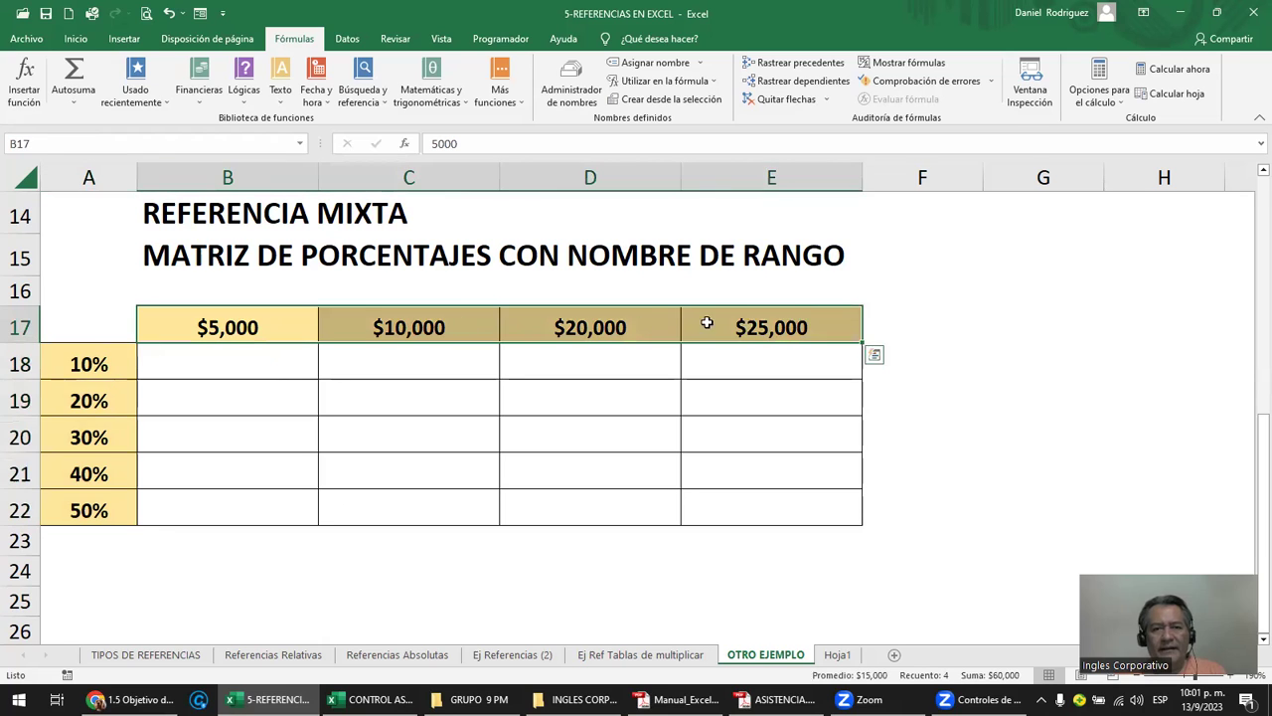
left_click(97, 148)
type("CANTIDAD")
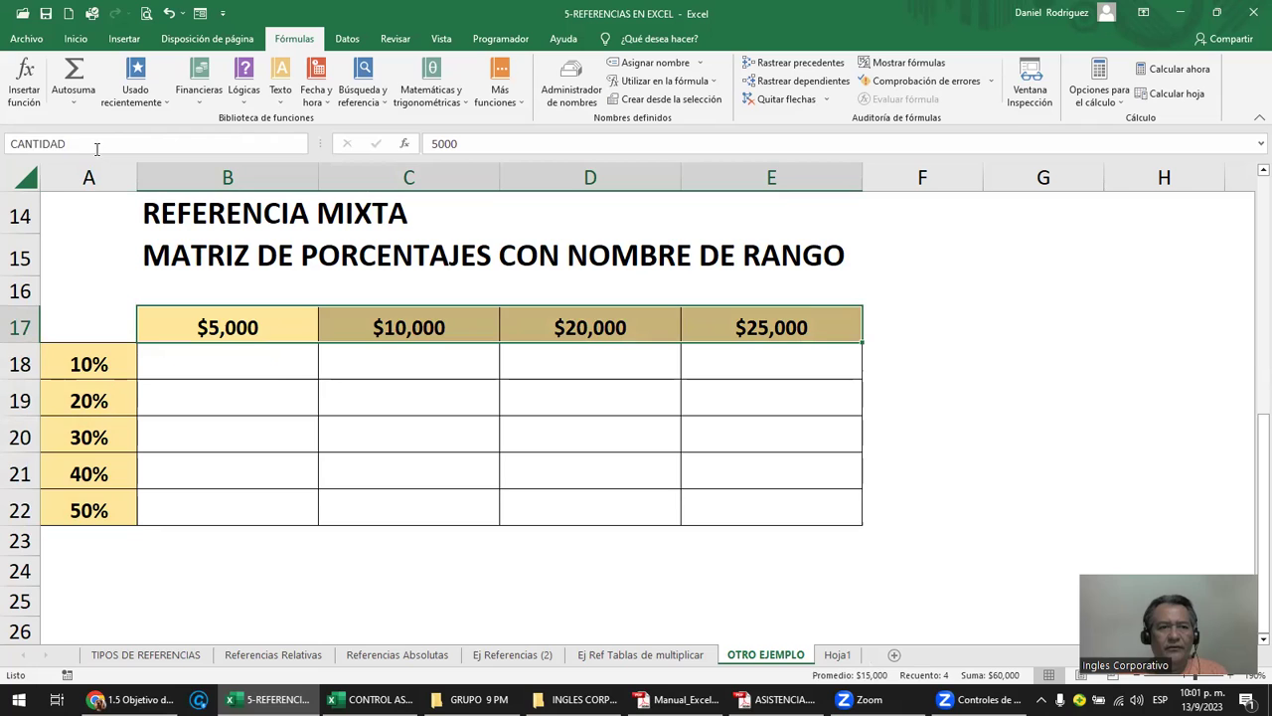
key("Return")
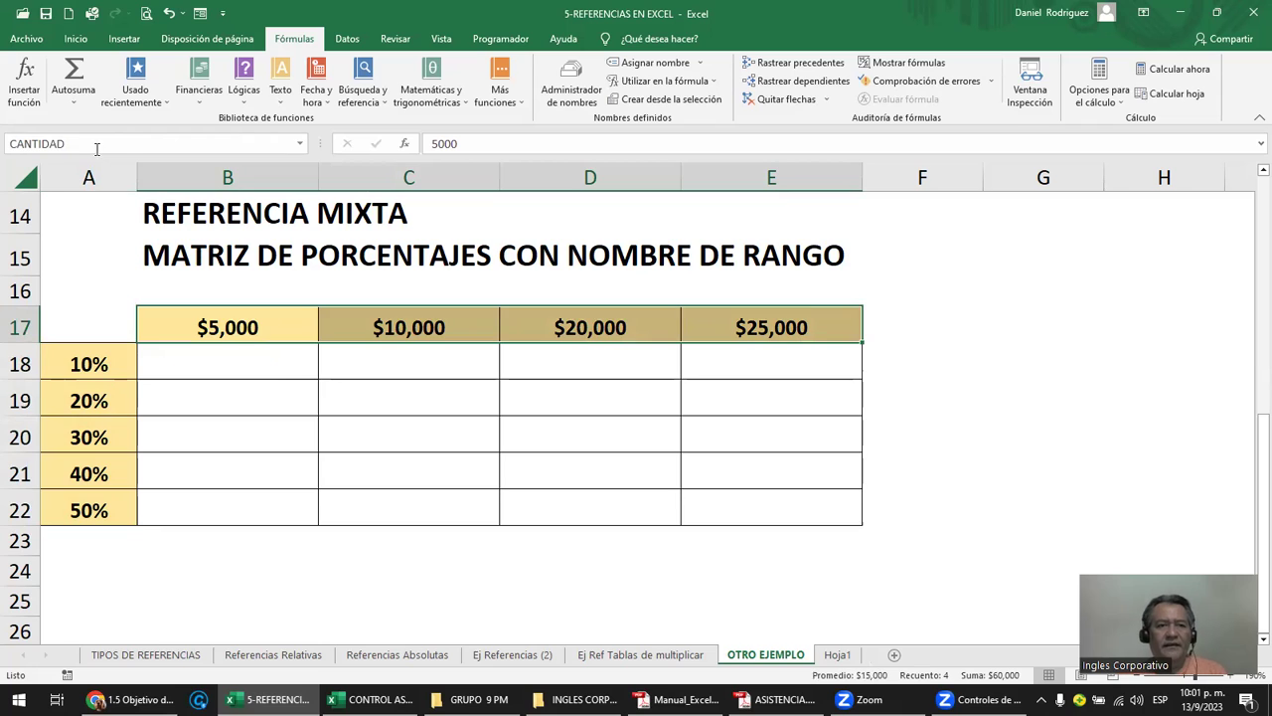
Verify the PORCENTAJES and CANTIDAD ranges from the Name Box list, then return to B18.
left_click(184, 390)
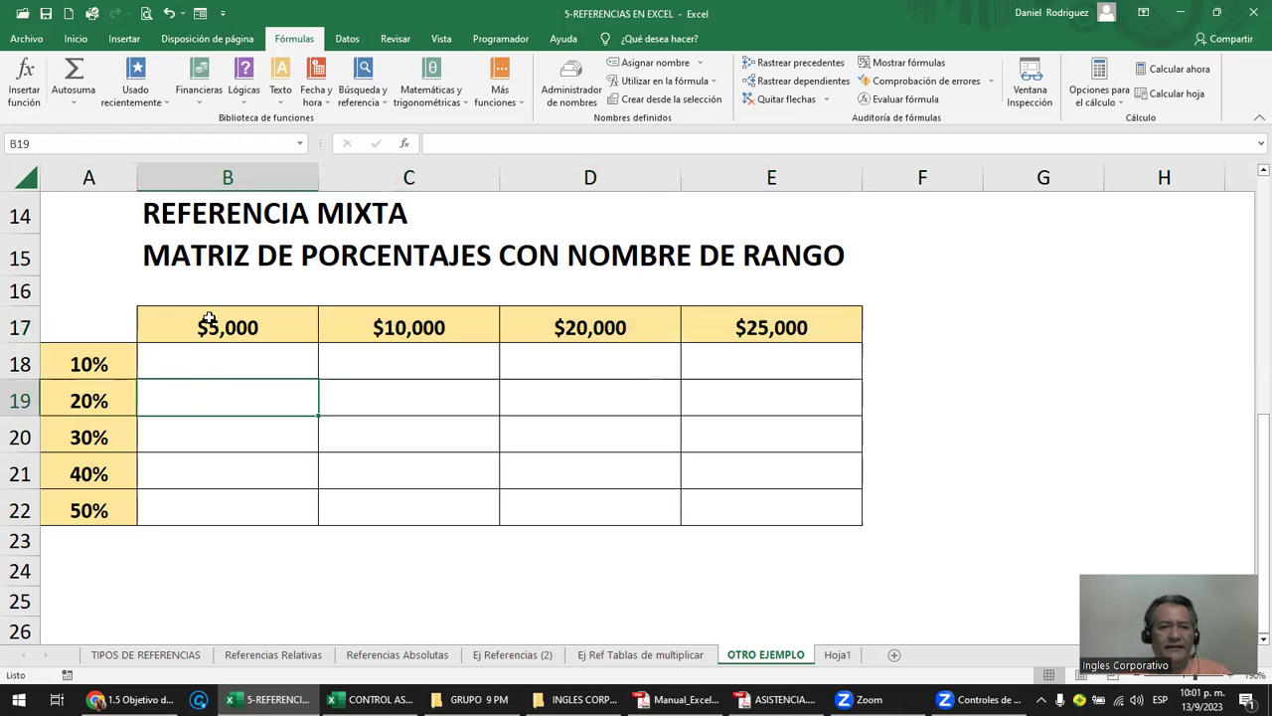
left_click(301, 146)
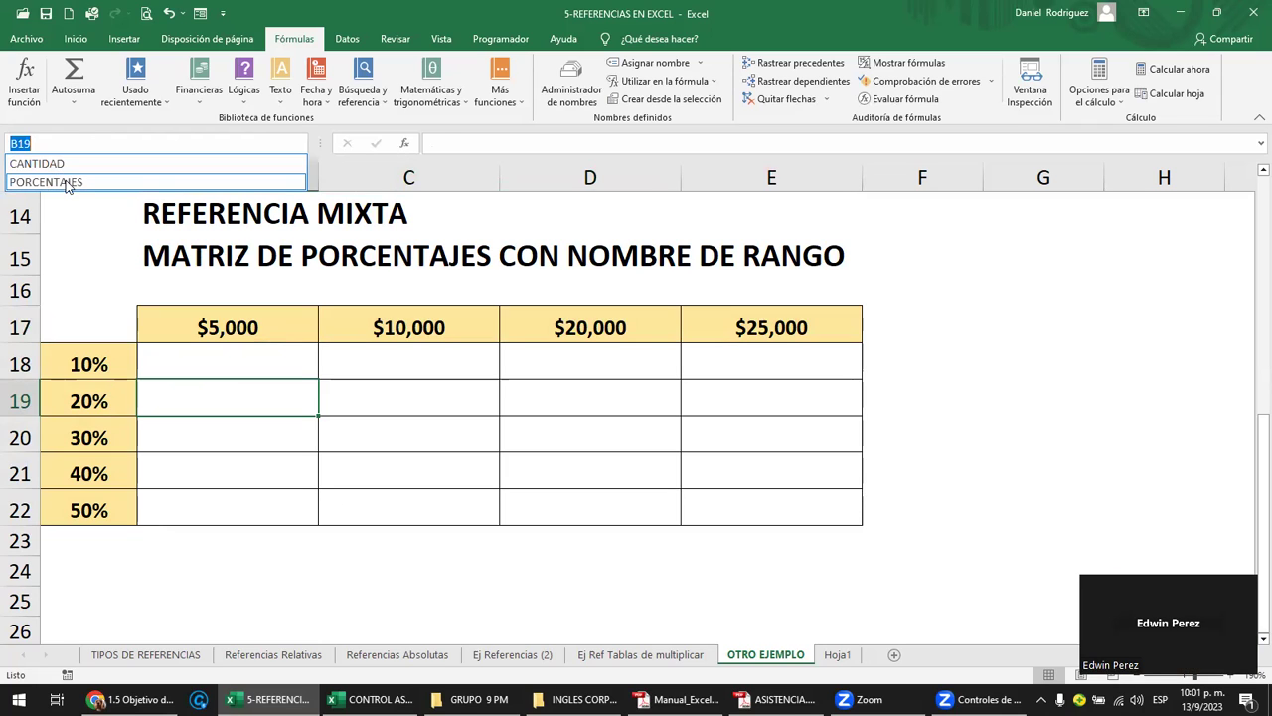
left_click(68, 185)
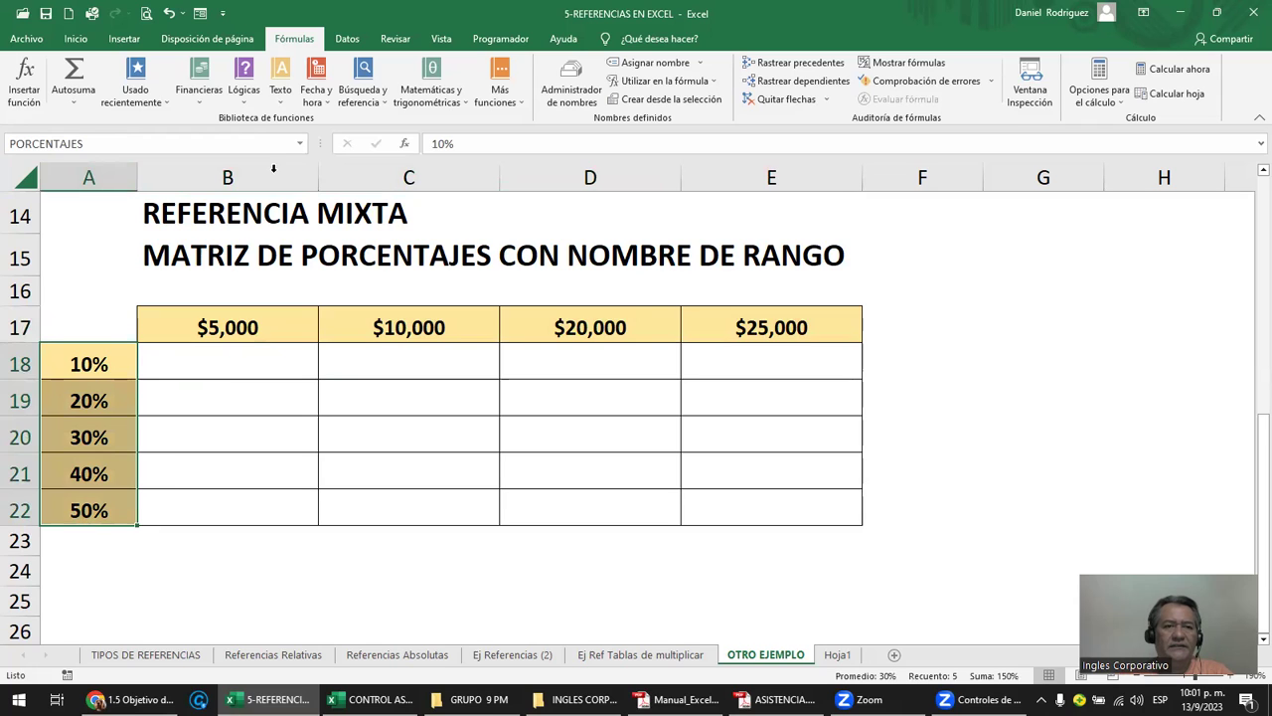
left_click(300, 145)
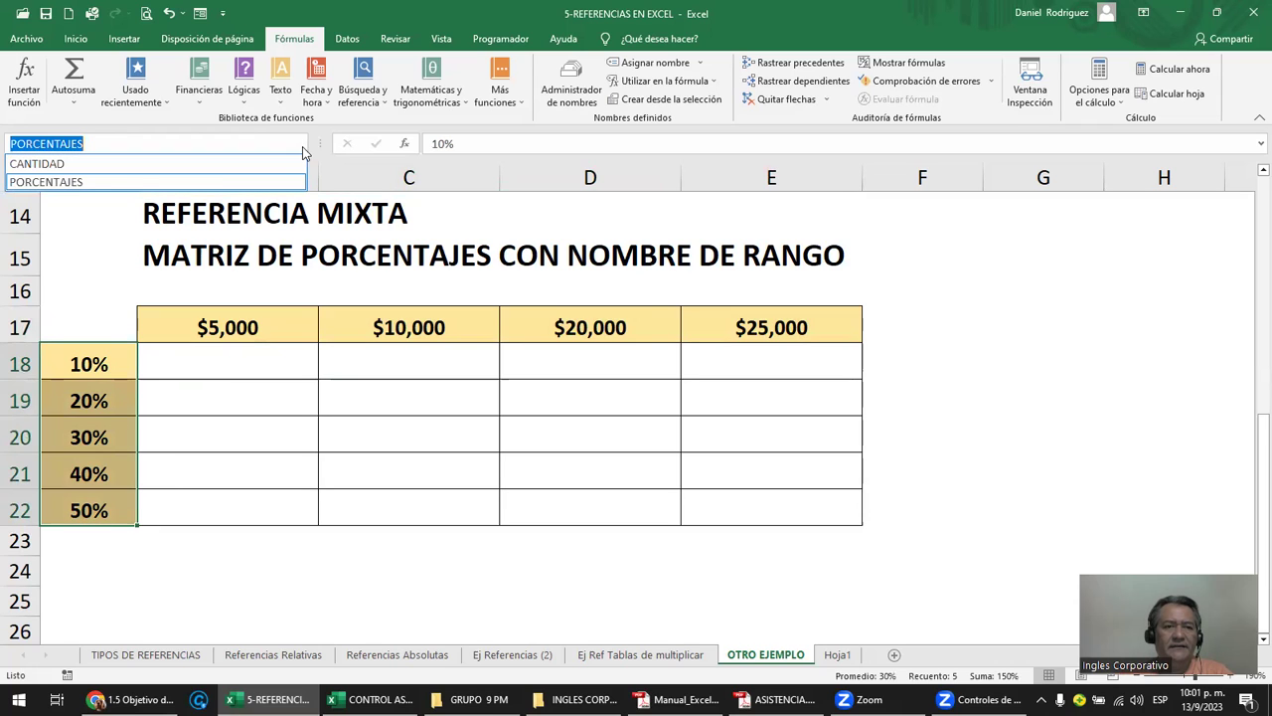
left_click(117, 171)
left_click(213, 359)
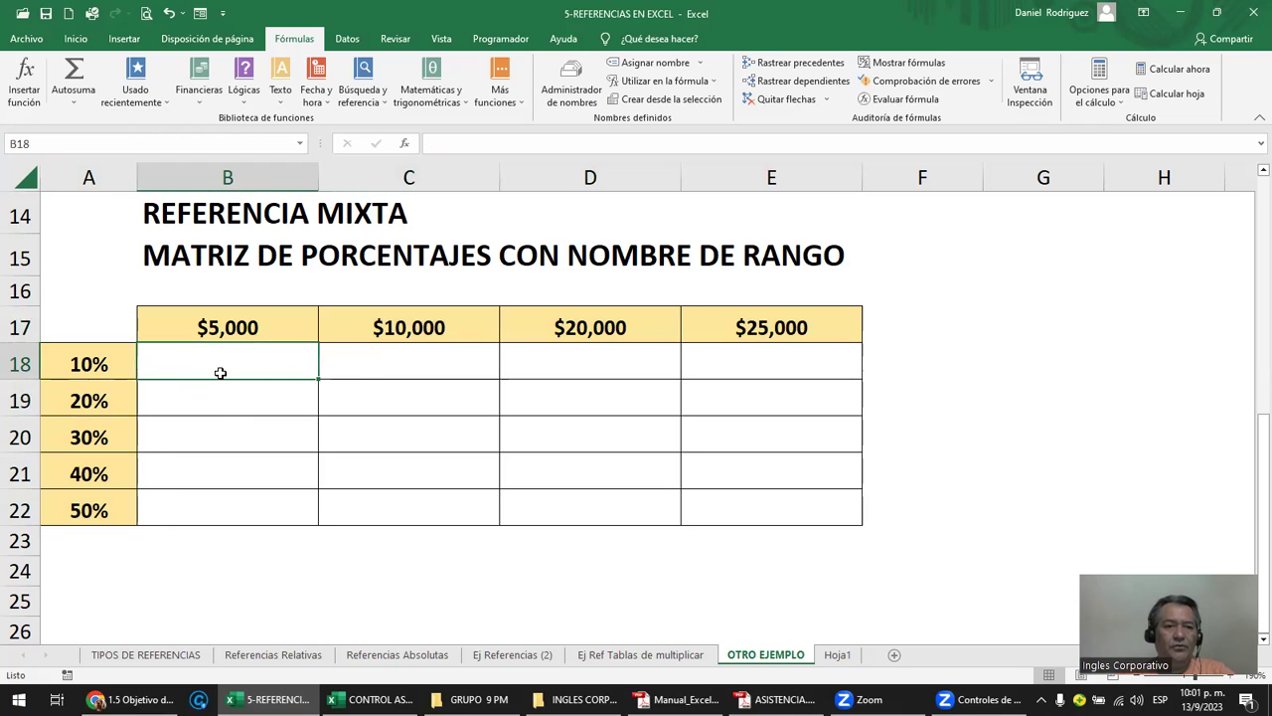
left_click(87, 366)
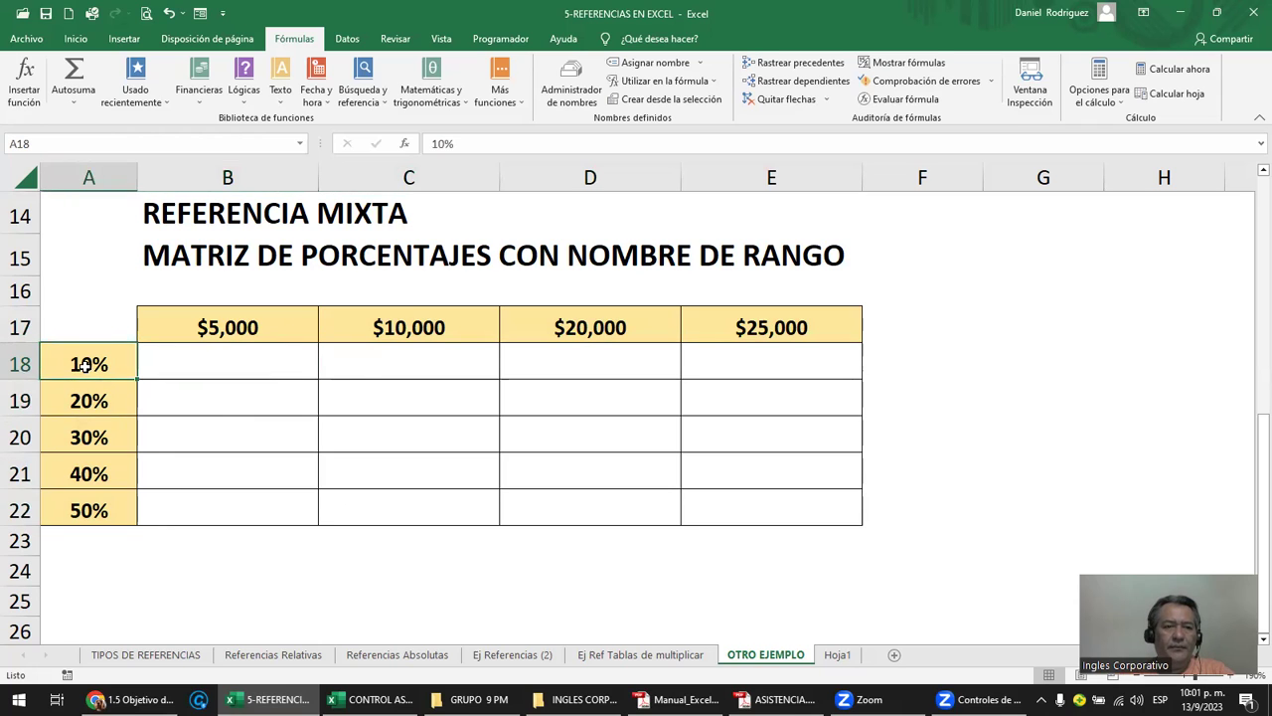
left_click(227, 324)
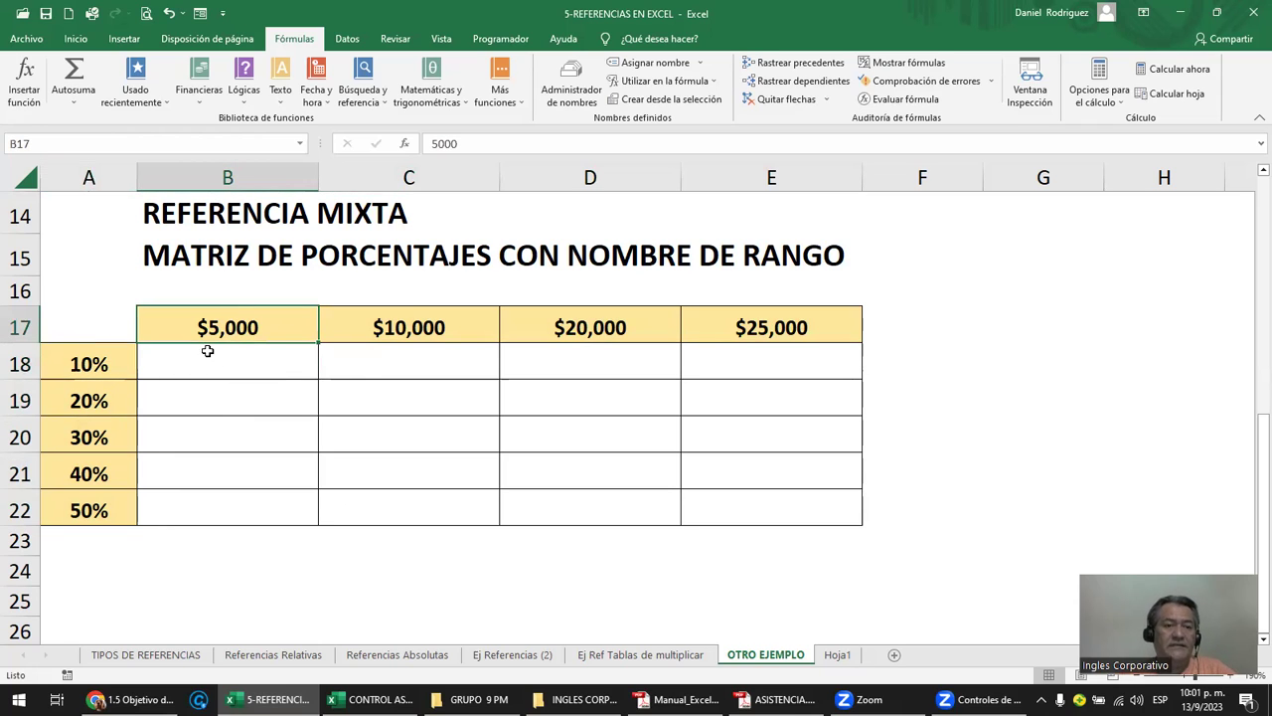
left_click(88, 364)
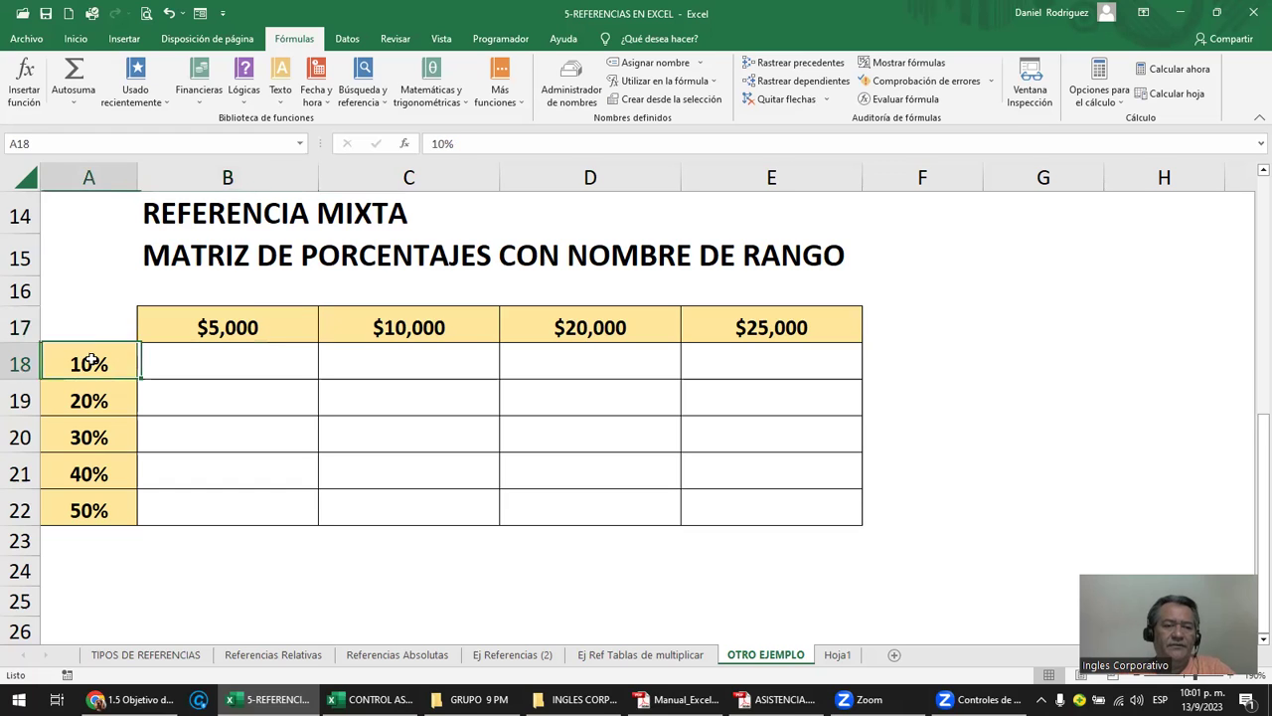
left_click(189, 380)
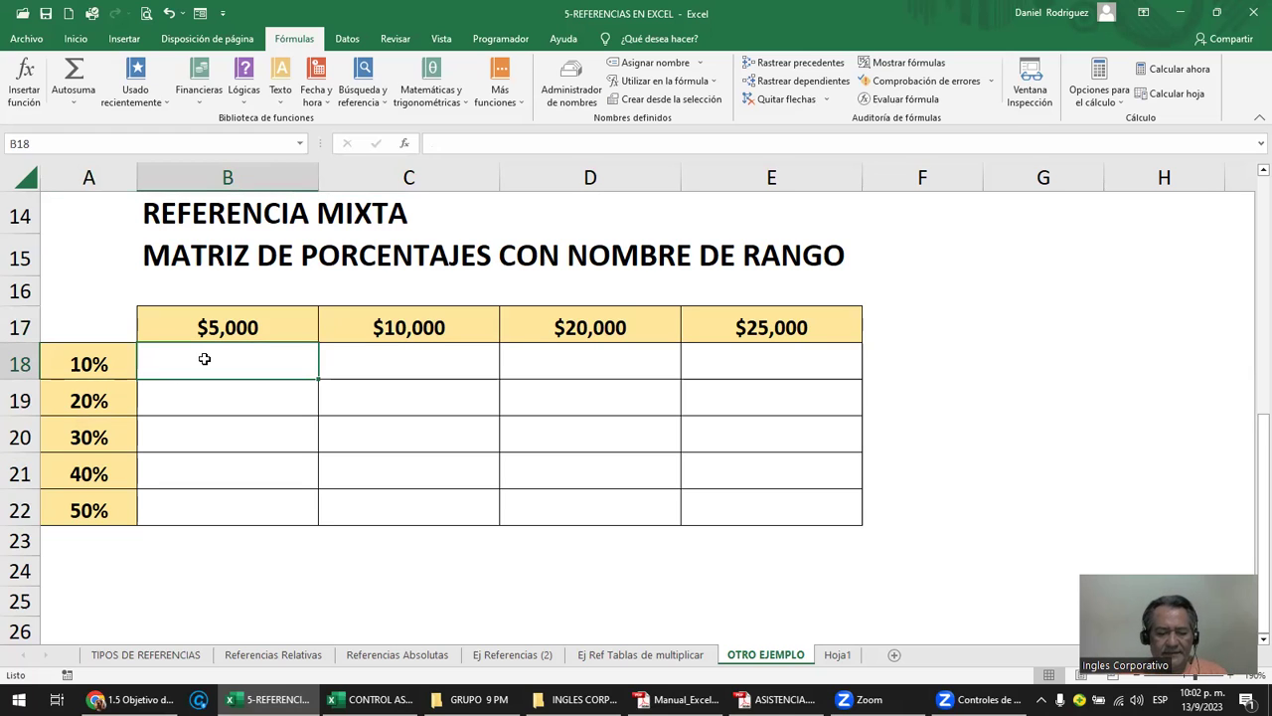
Enter =PORCENTAJES*CANTIDAD in B18 using name autocomplete, without confirming it.
type("=")
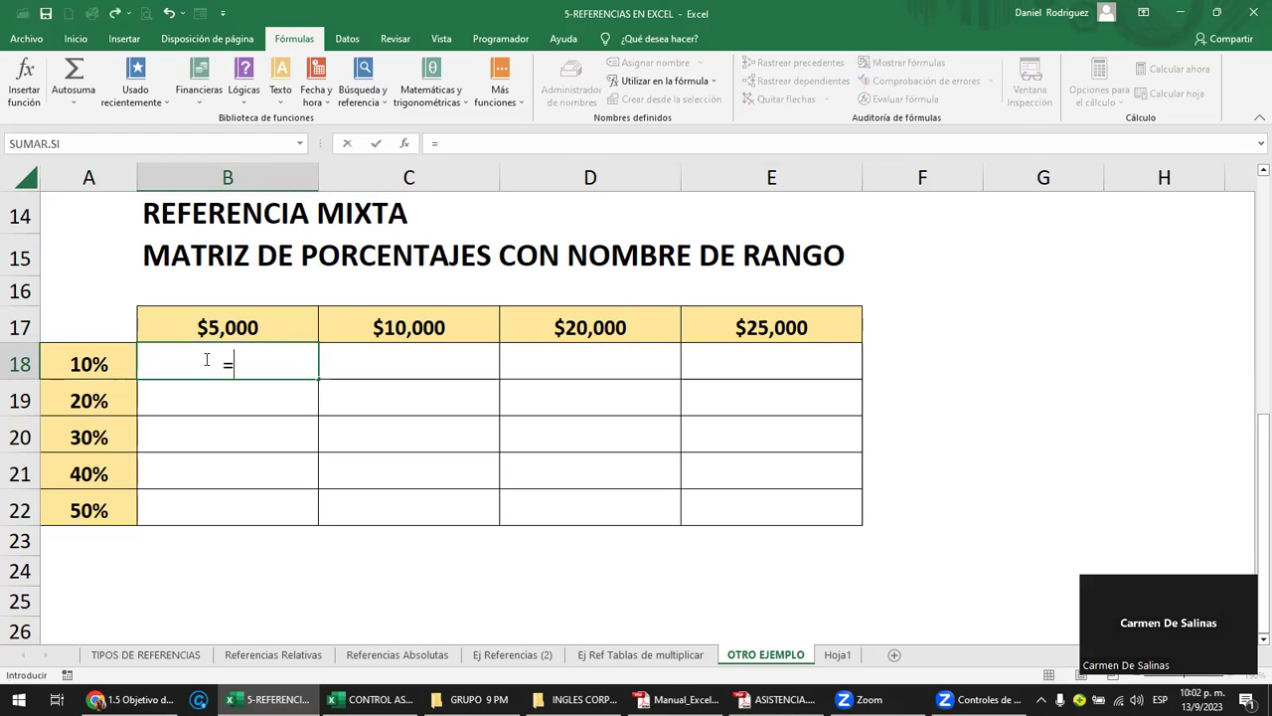
type("PORCE")
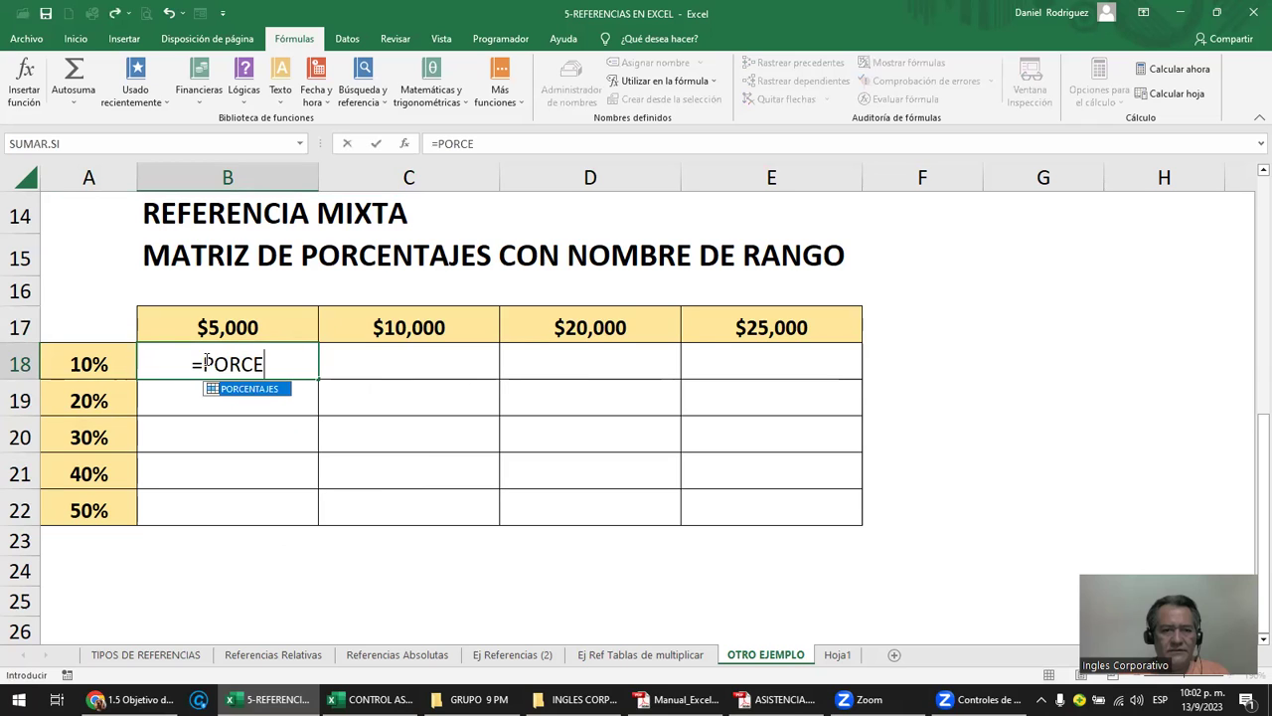
double_click(257, 389)
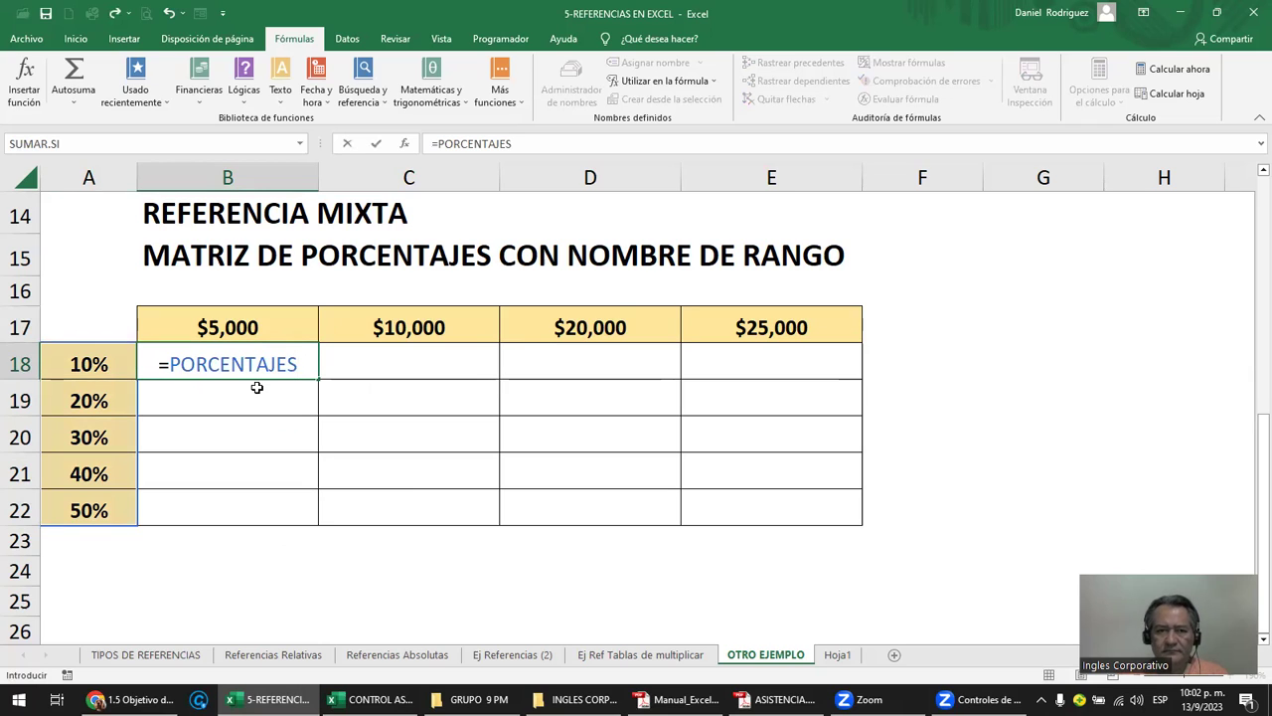
type("*")
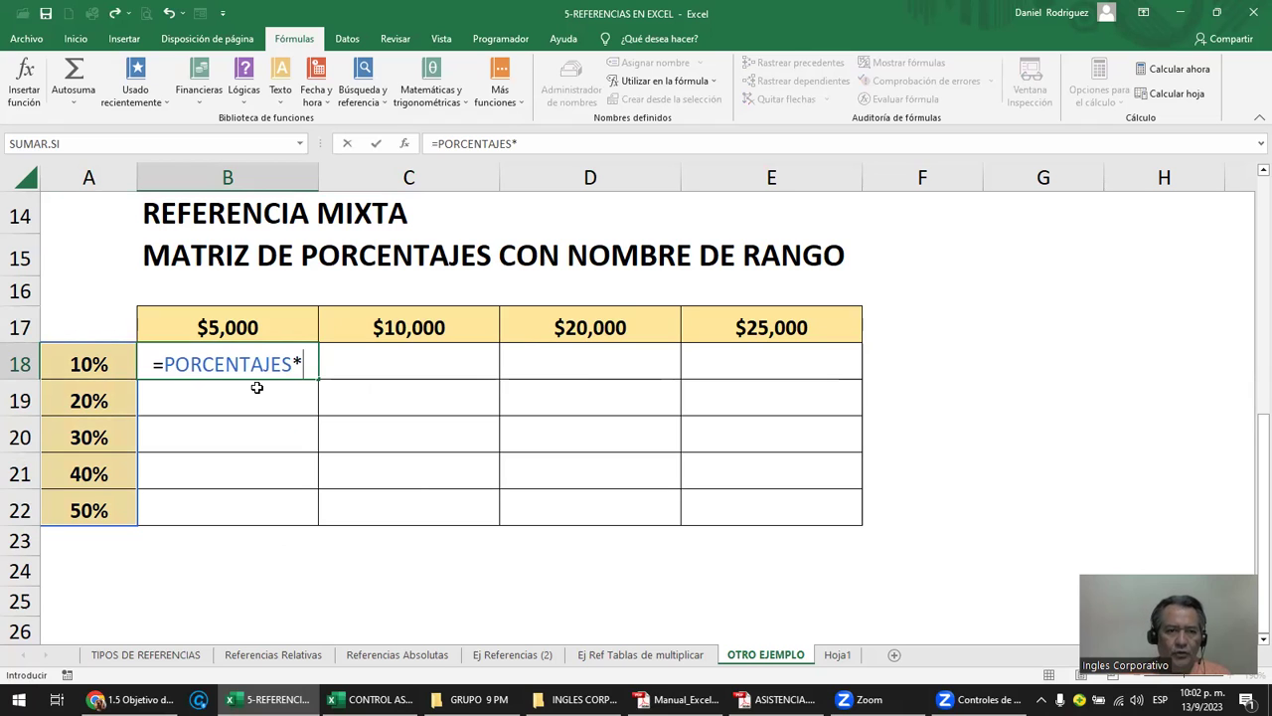
type("C")
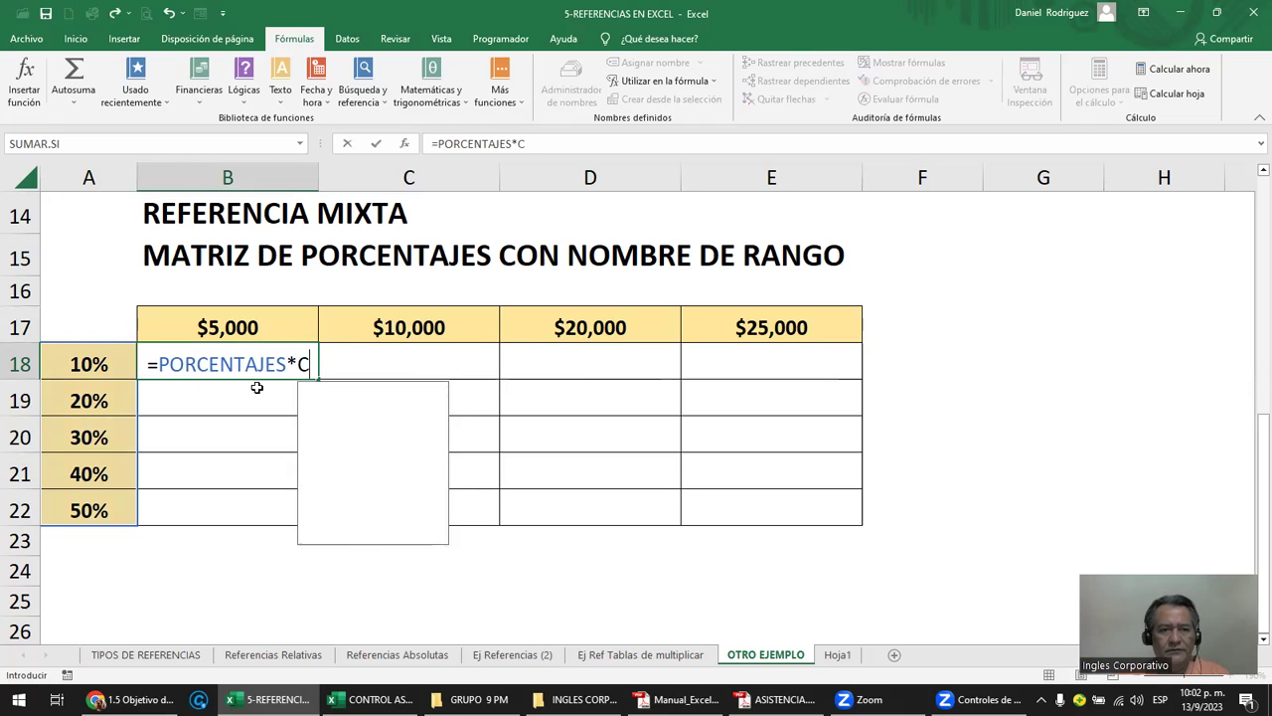
type("AN")
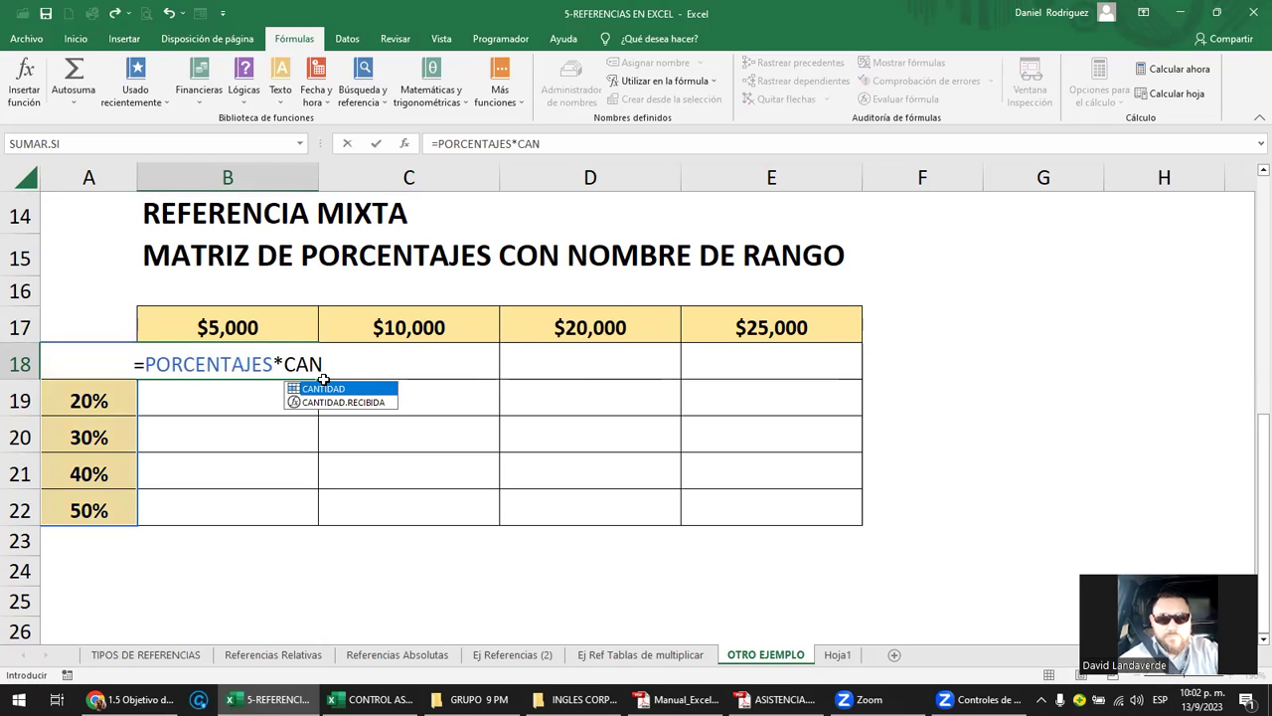
double_click(318, 387)
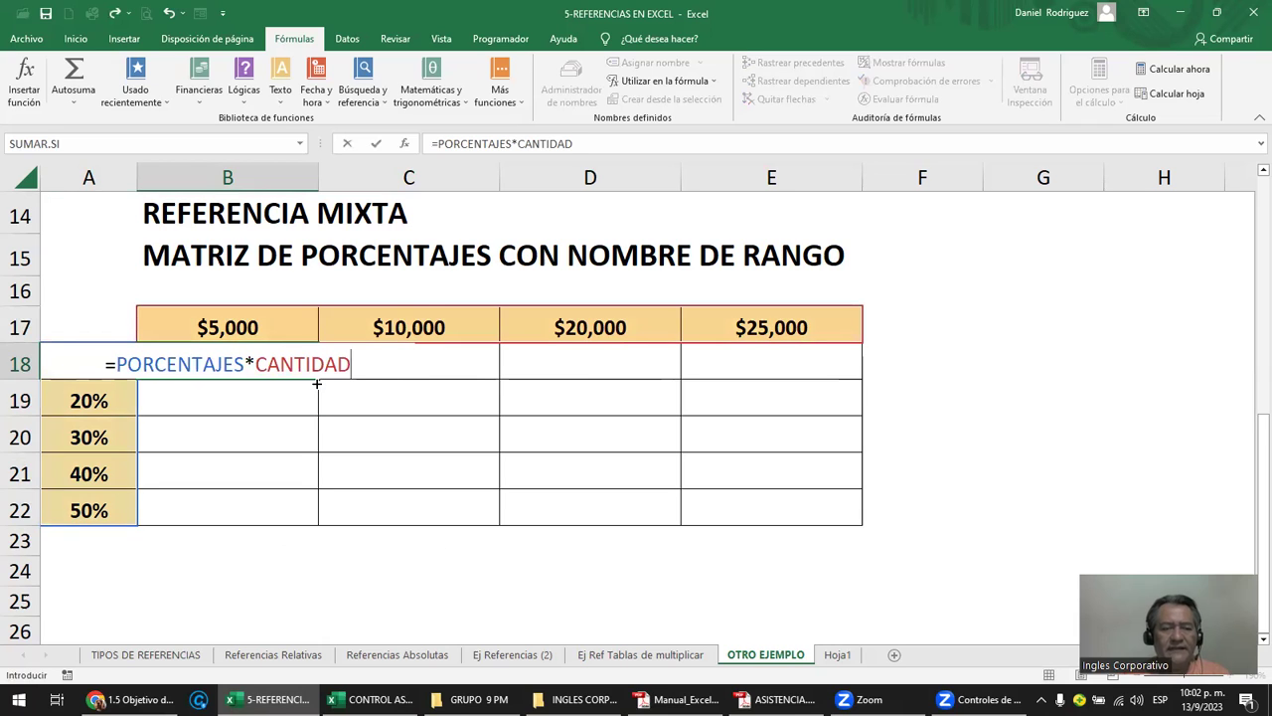
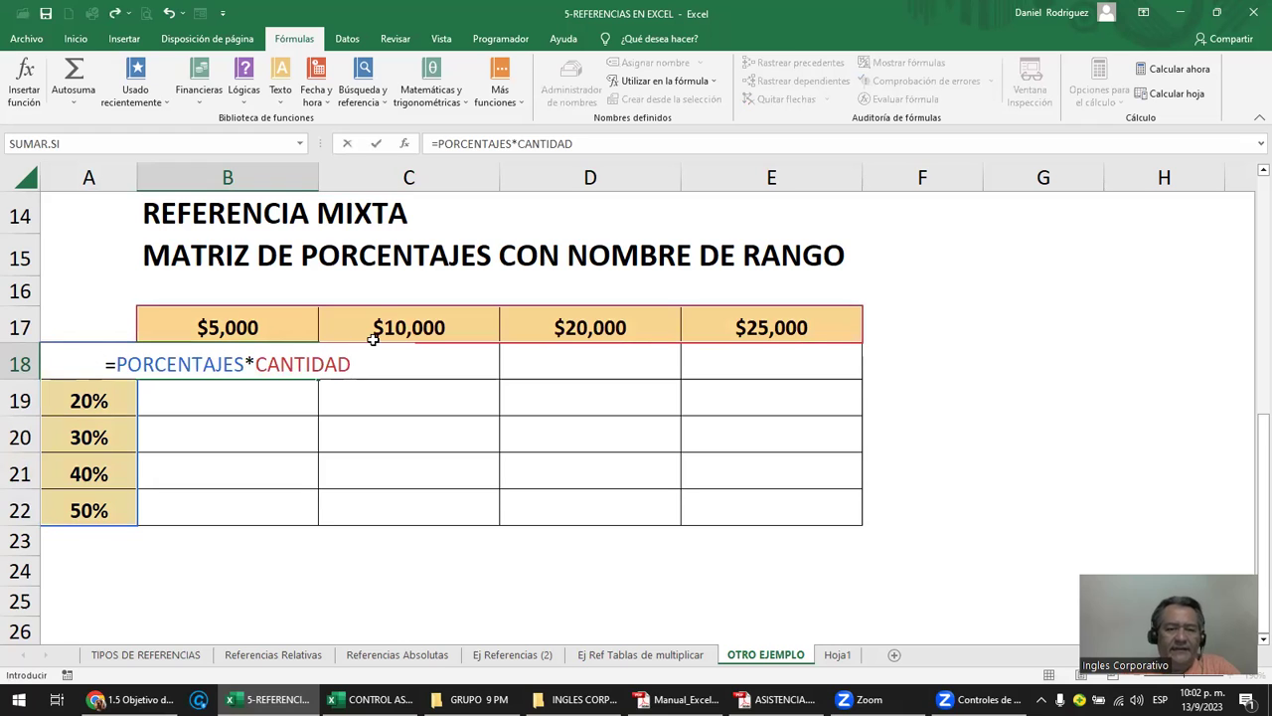
Commit =PORCENTAJES*CANTIDAD in B18 and check it against the 10% and $5,000 inputs.
key("Return")
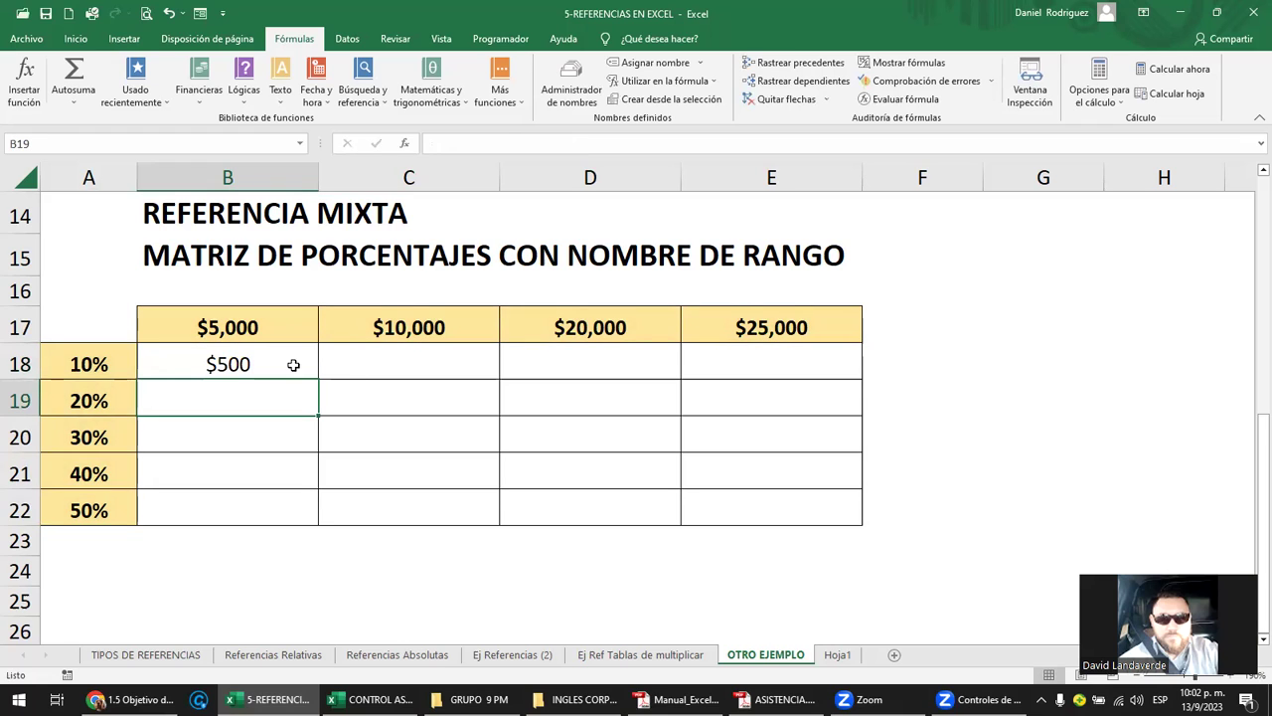
left_click(92, 365)
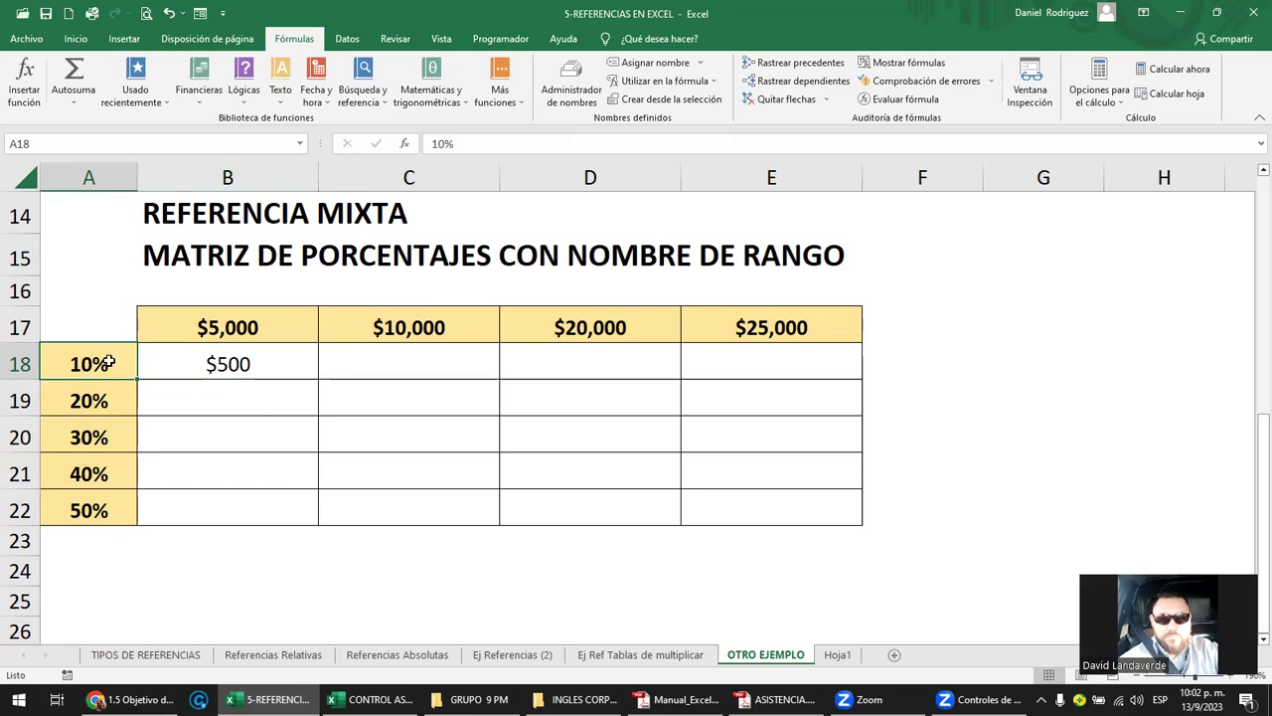
left_click(232, 331)
left_click(252, 367)
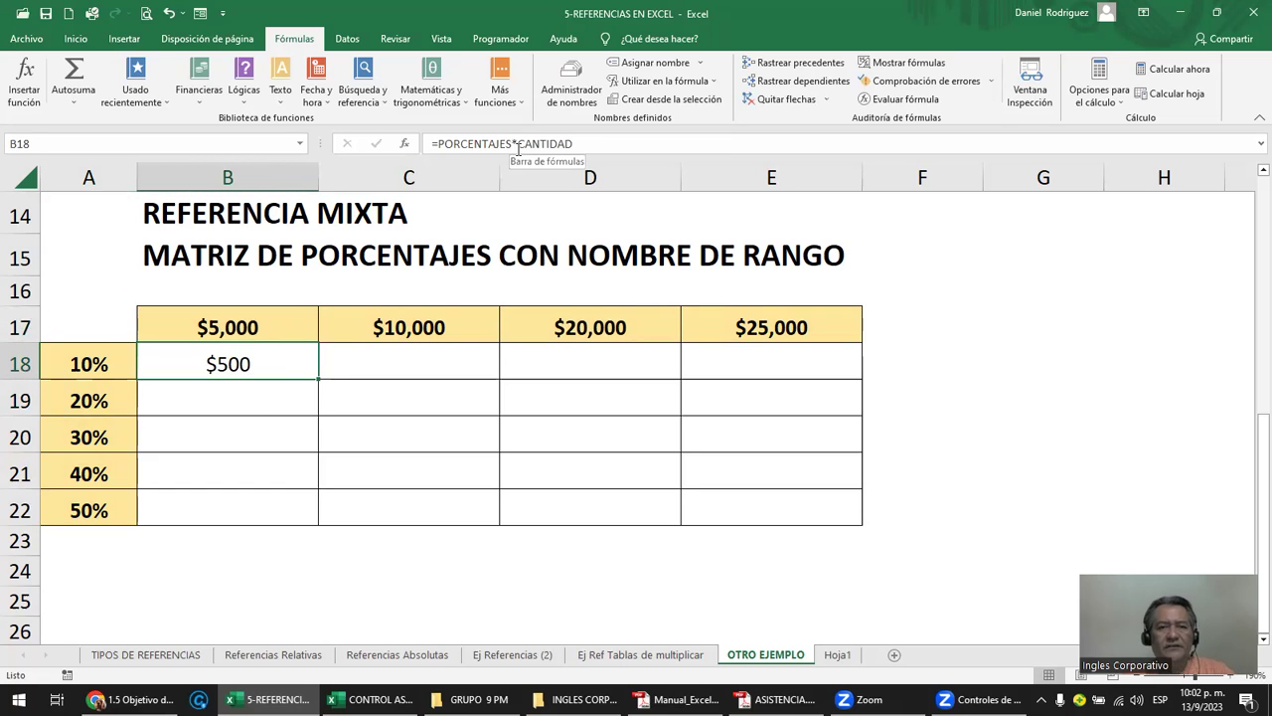
Copy the B18 formula down into B19:B22.
key("ctrl+c")
key("Down")
key("shift+Down")
key("shift+Down")
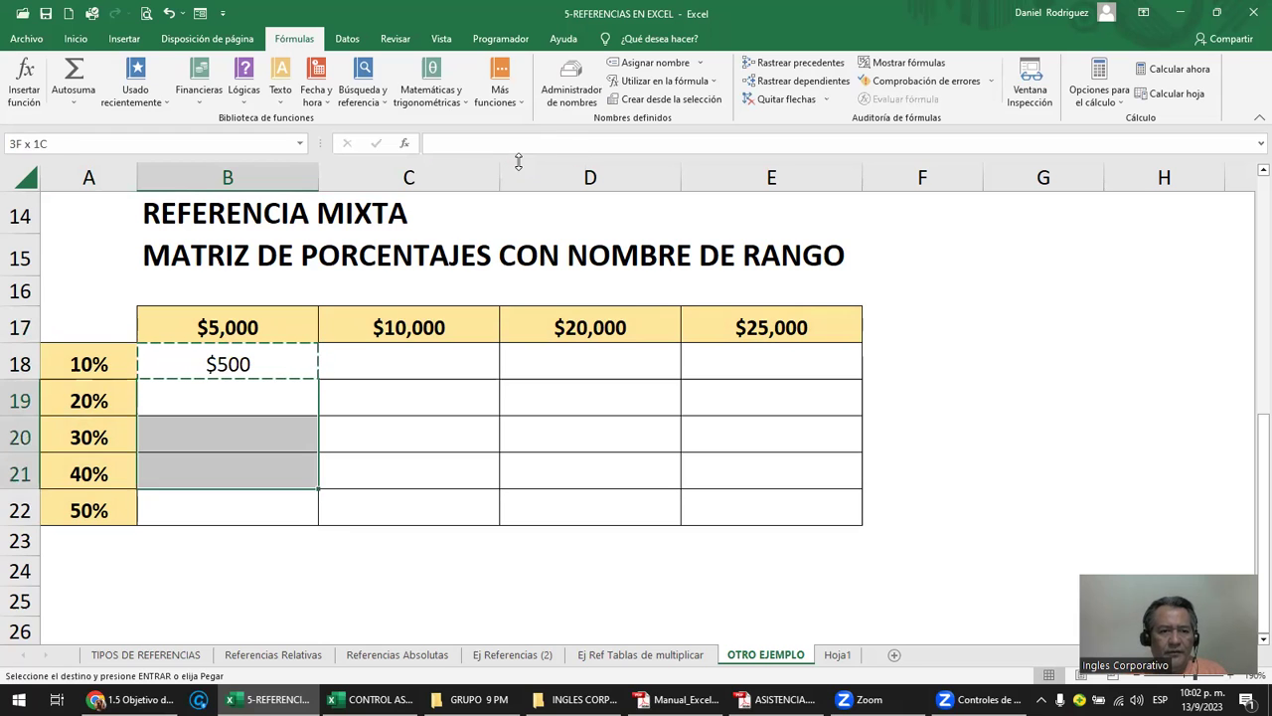
key("shift+Down")
key("ctrl+v")
key("Escape")
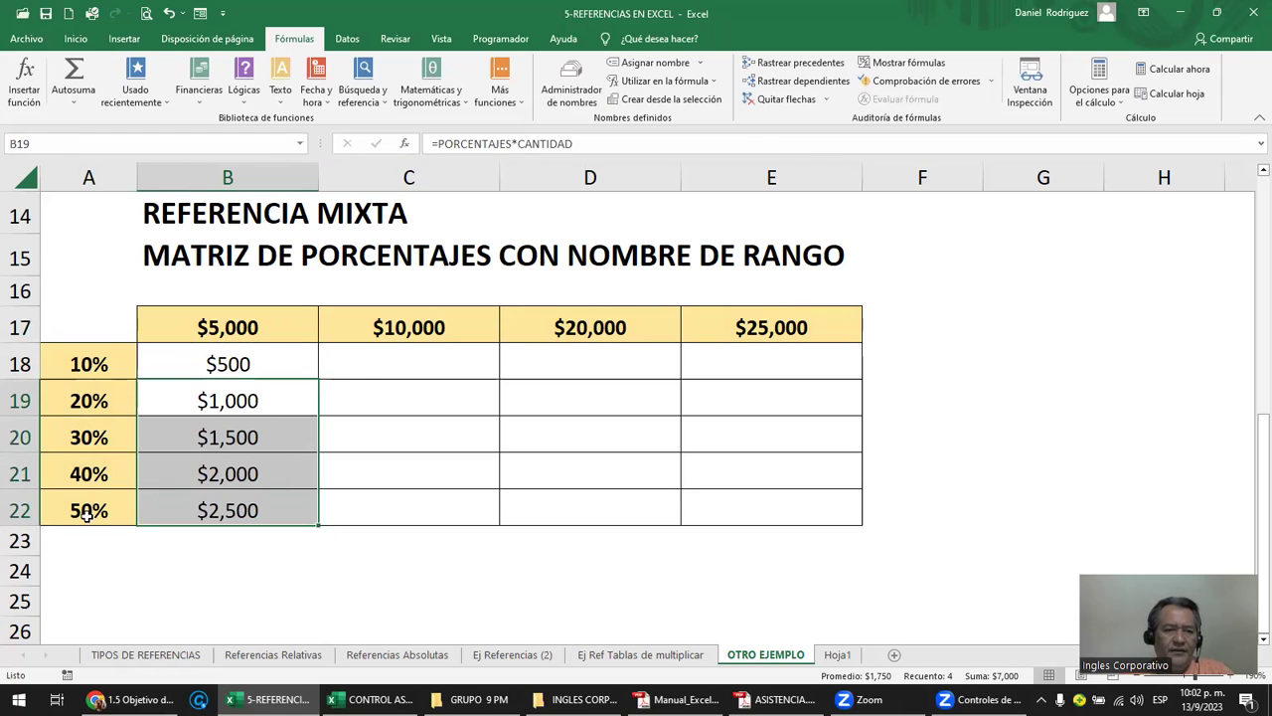
Copy the filled B18:B22 column into column C18:C22.
left_click(88, 513)
left_click(252, 335)
left_click(251, 364)
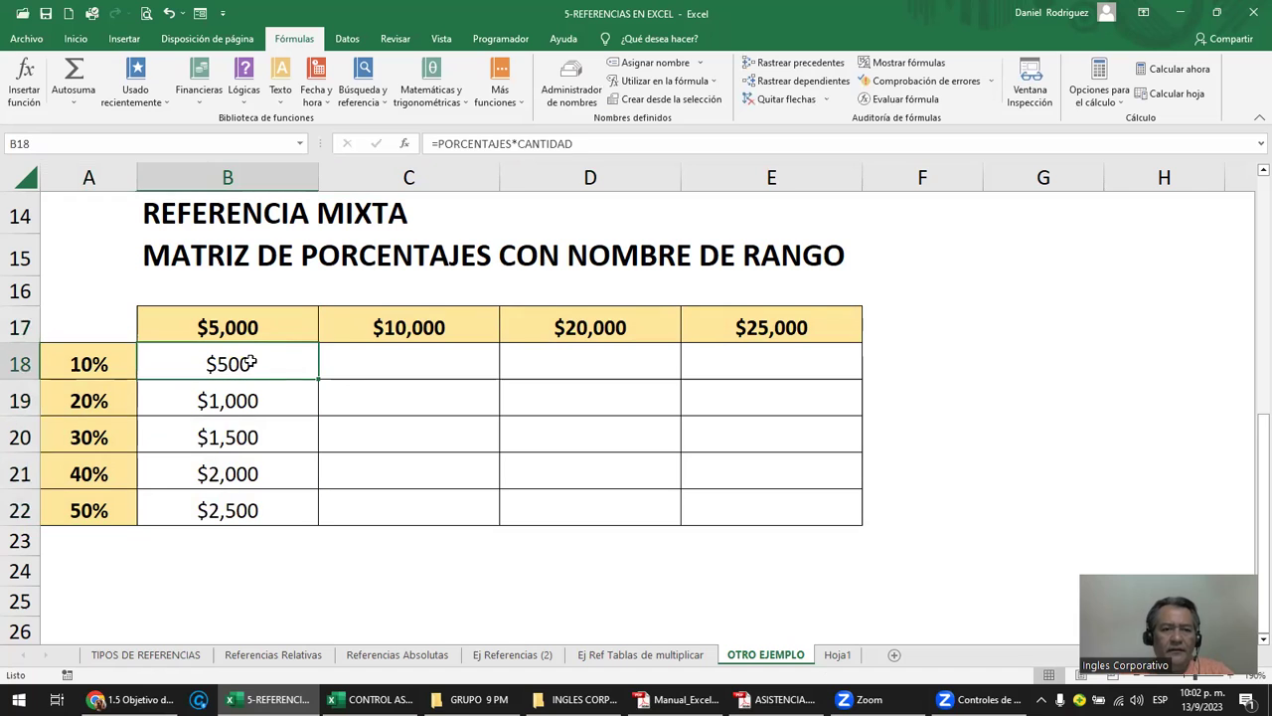
key("shift+Down")
key("shift+Down")
key("shift+Down")
key("shift+Down")
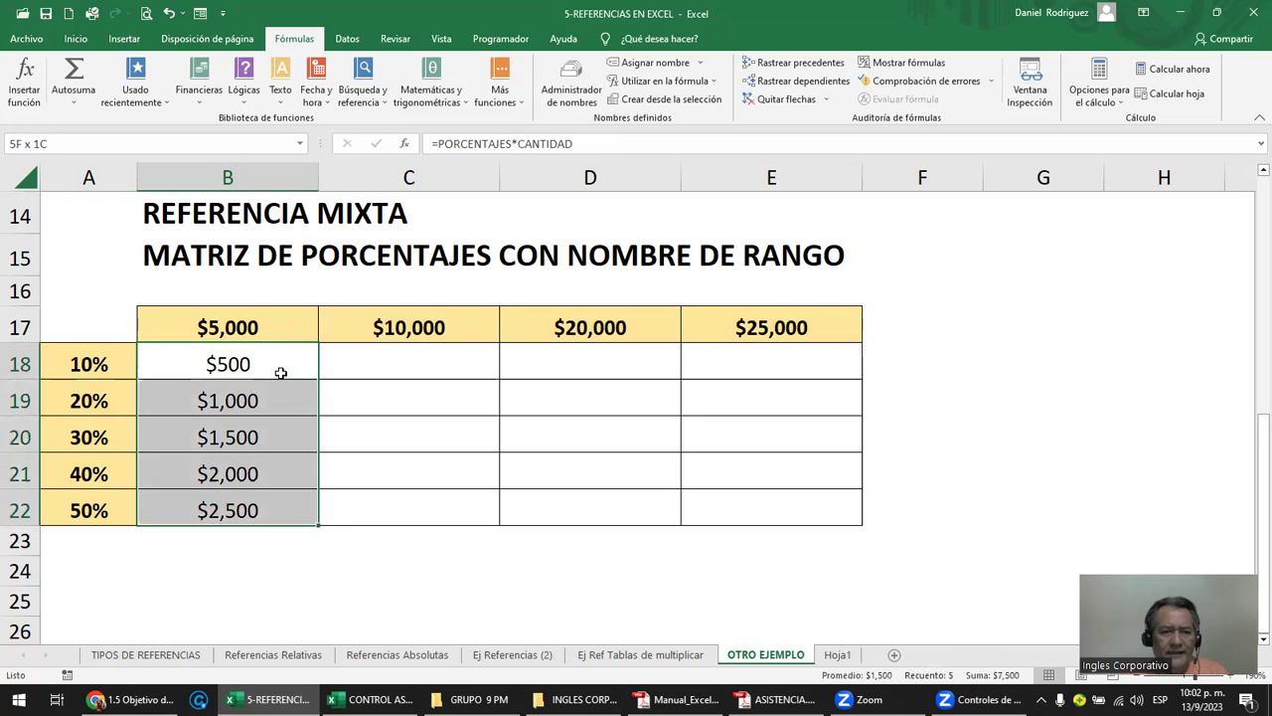
key("ctrl+c")
key("Right")
key("Return")
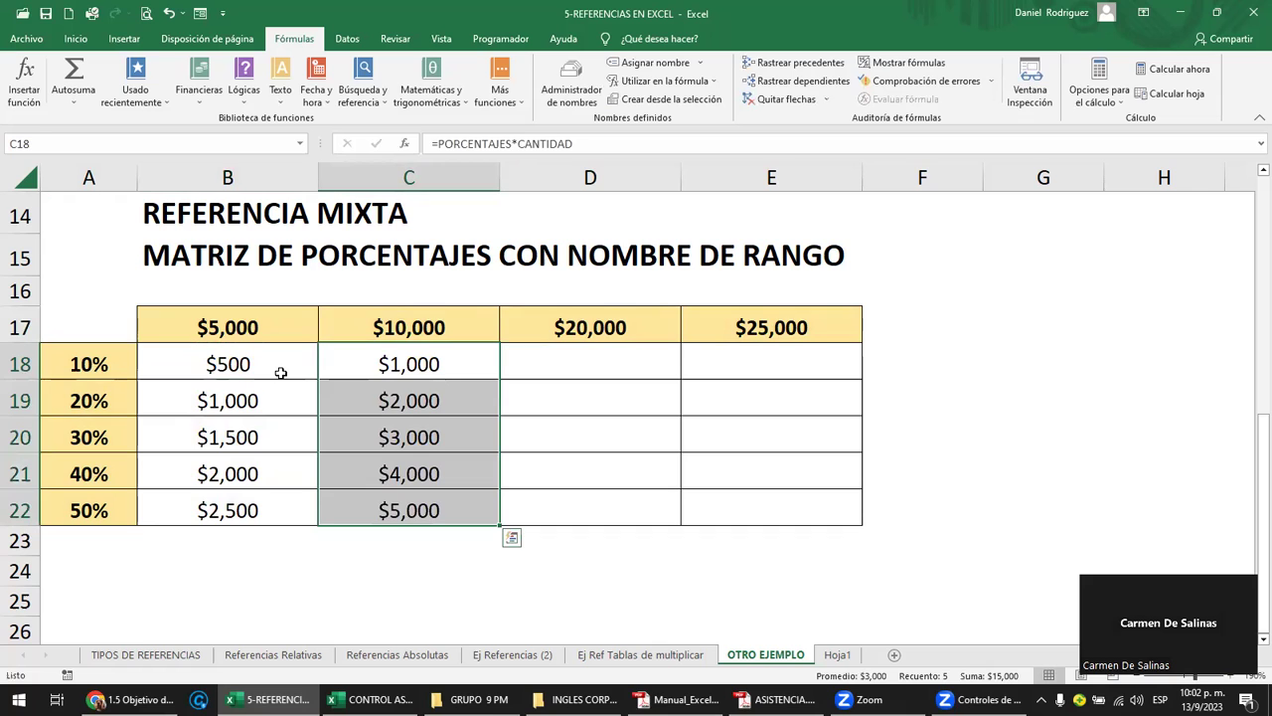
Copy column C's formulas into D18:E22 to complete the matrix.
key("ctrl+c")
key("Right")
key("shift+Right")
key("shift+Down")
key("shift+Down")
key("shift+Down")
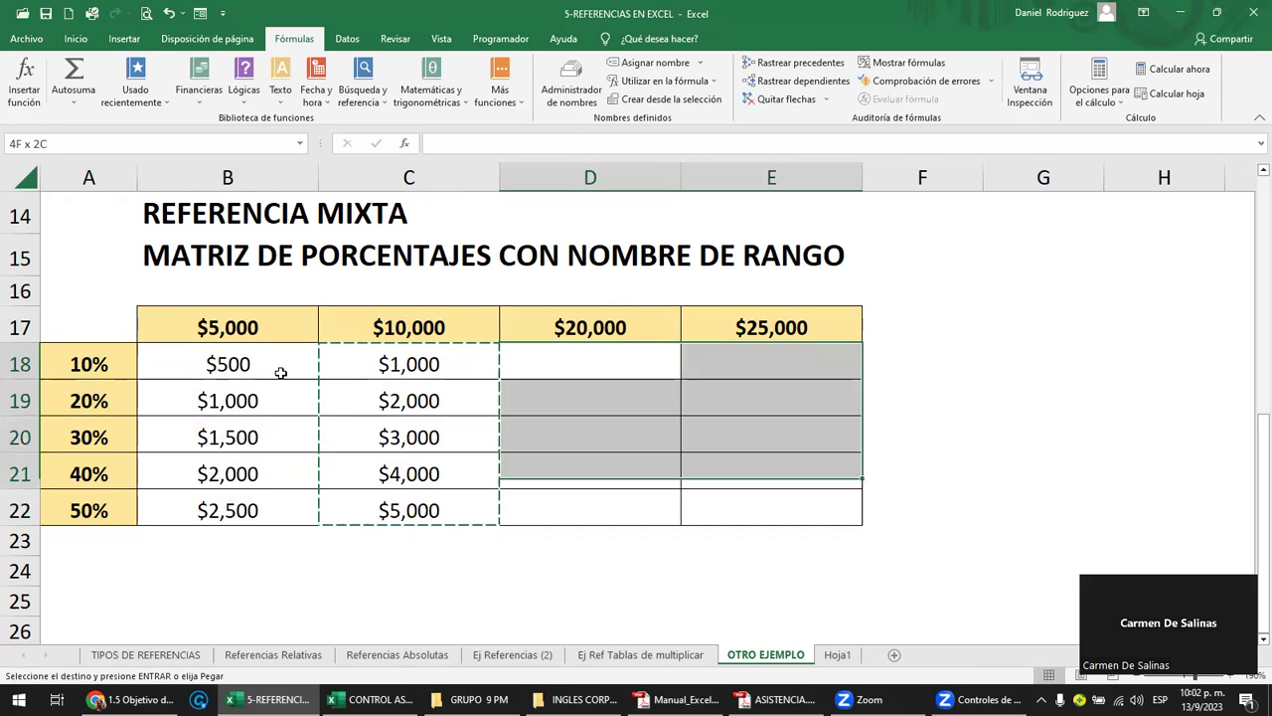
key("shift+Down")
key("Return")
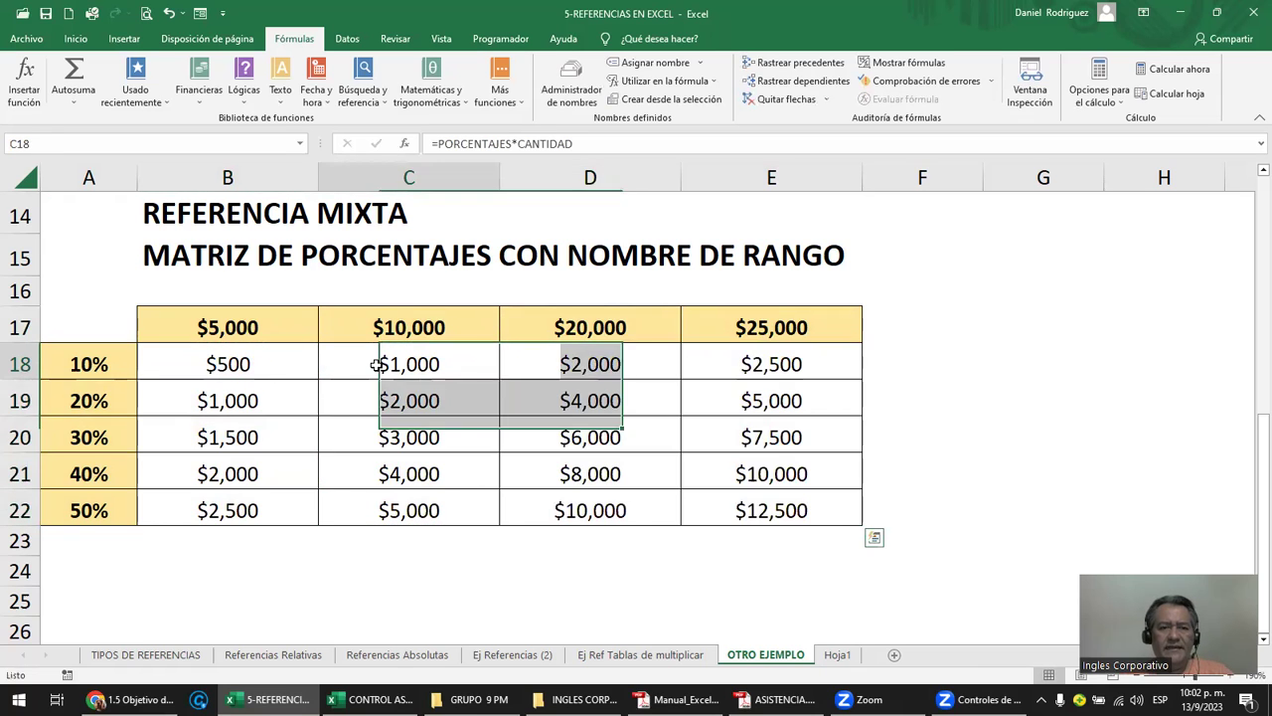
Inspect the formulas in C18 and E22 without changing them.
double_click(377, 364)
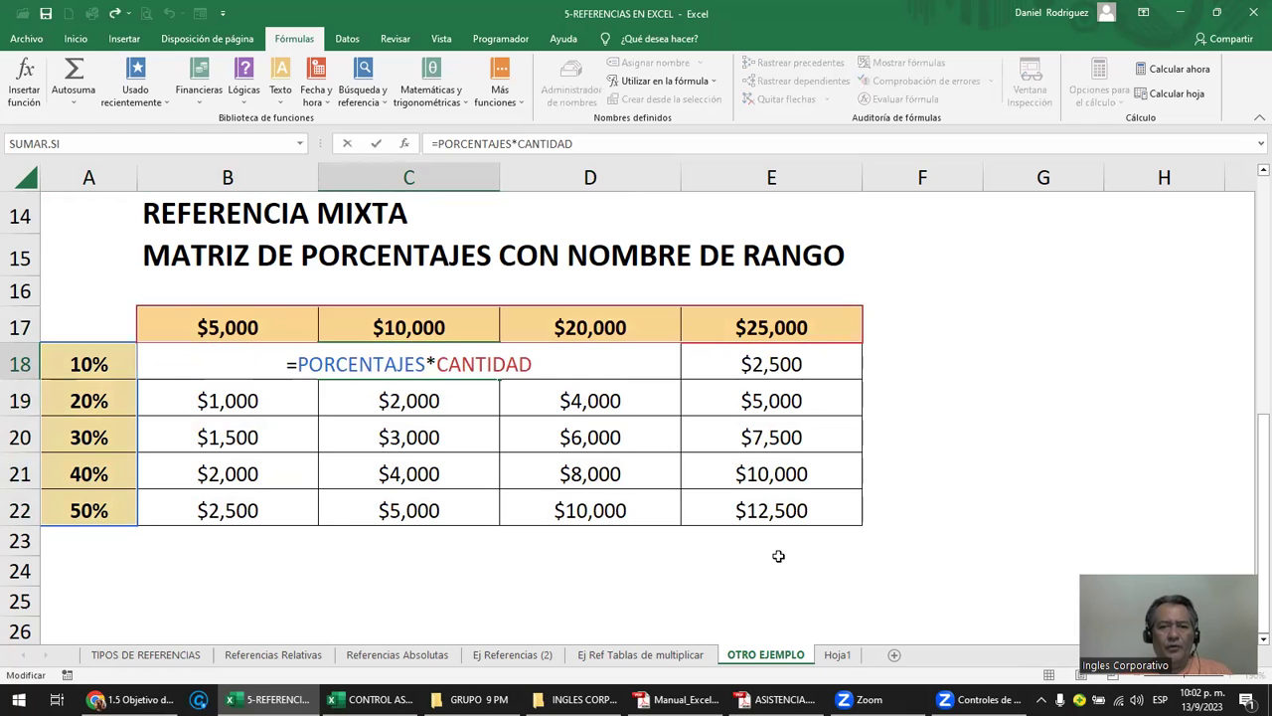
key("Escape")
double_click(793, 510)
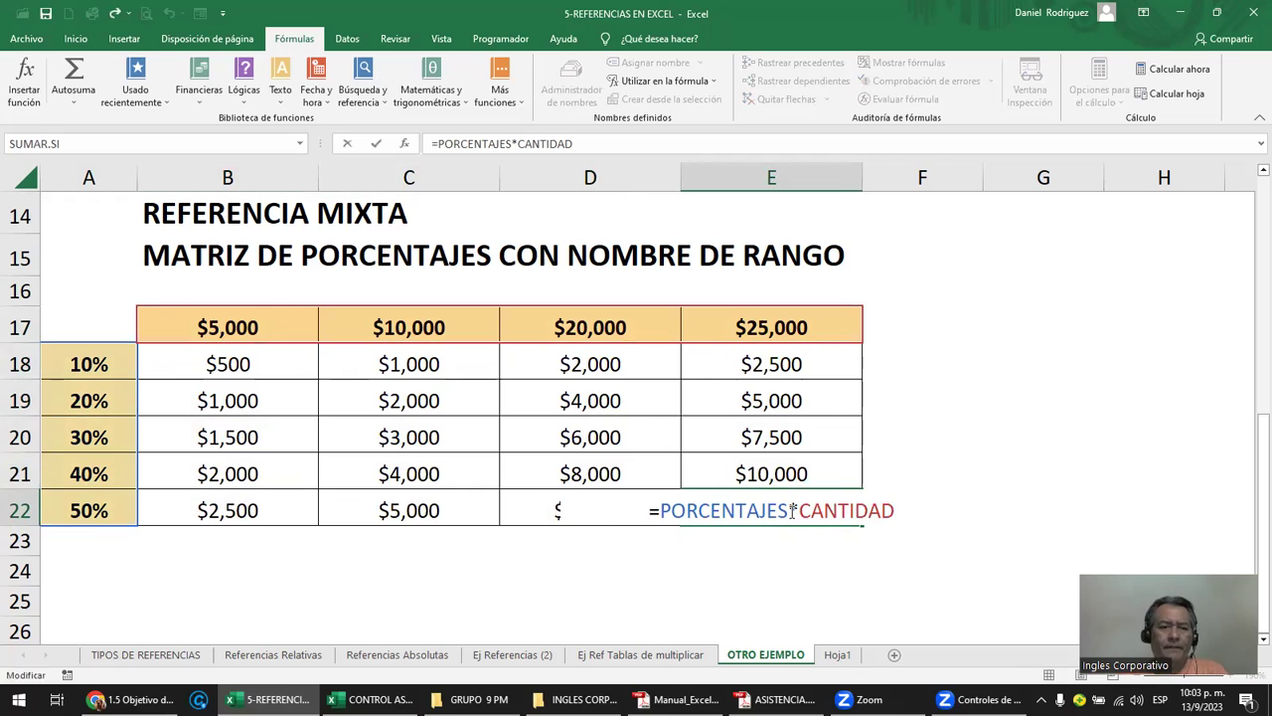
key("ctrl+Return")
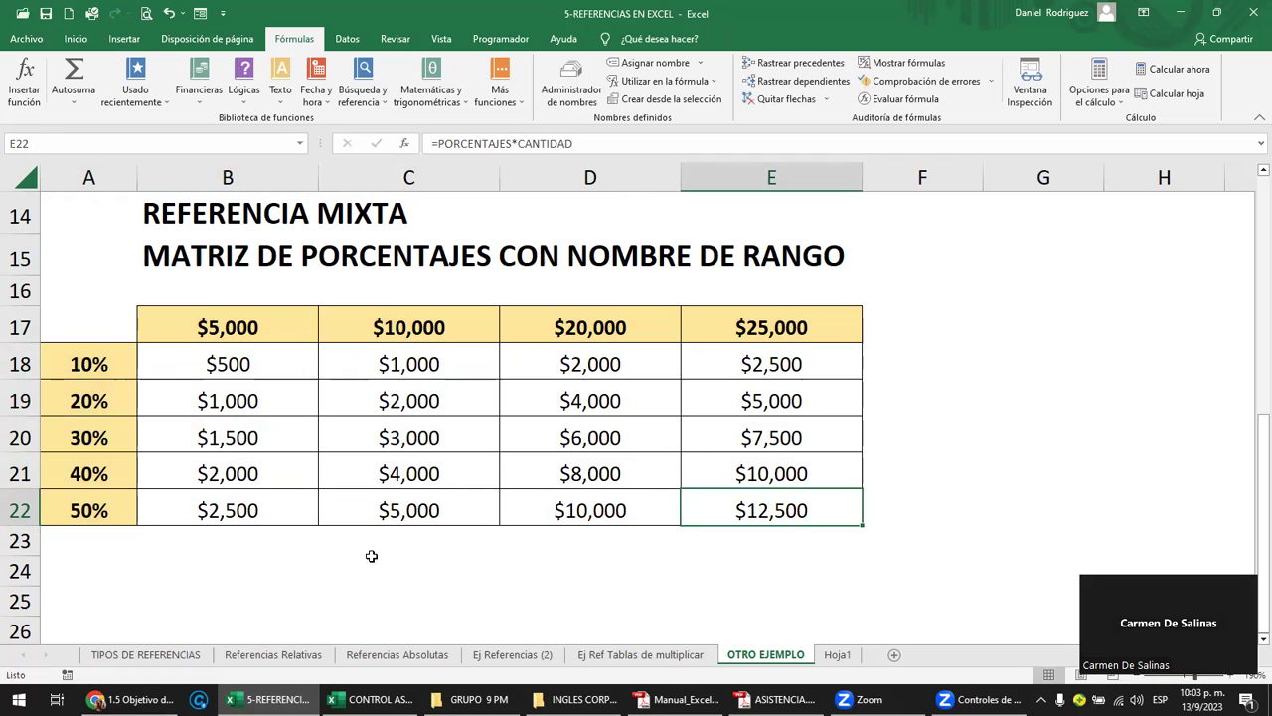
left_click(89, 509)
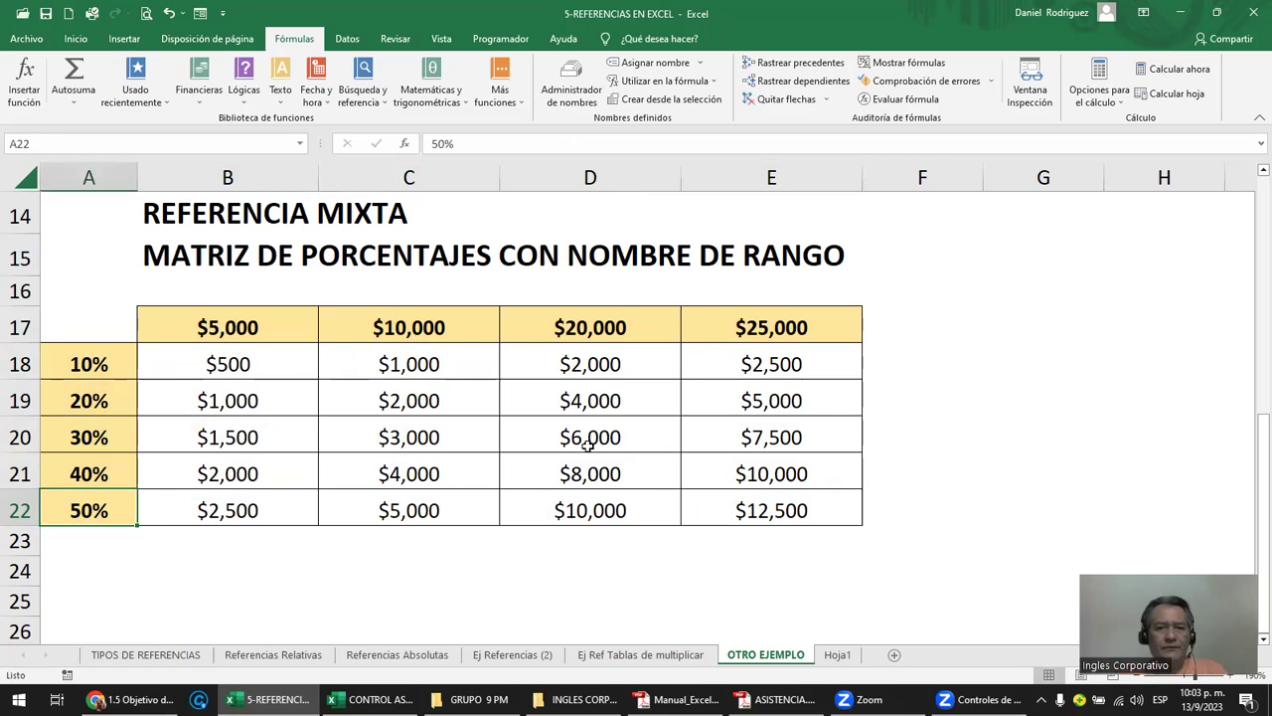
left_click(783, 326)
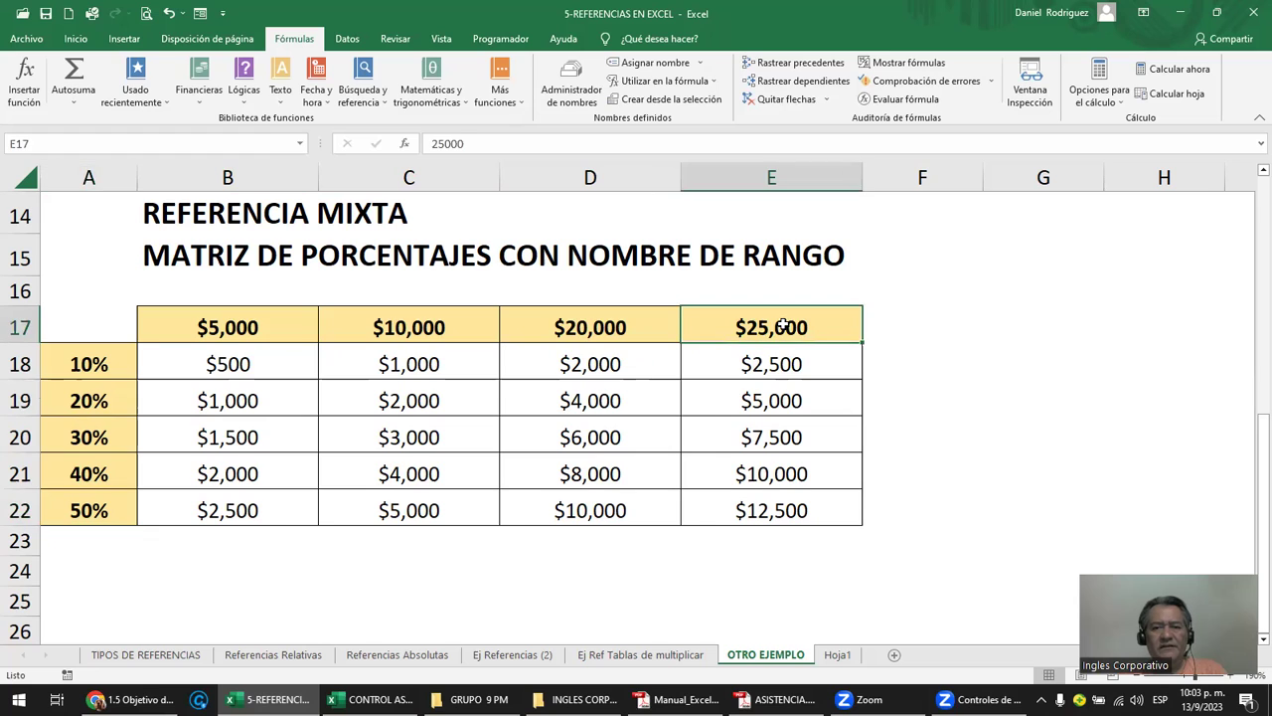
left_click(771, 513)
double_click(779, 511)
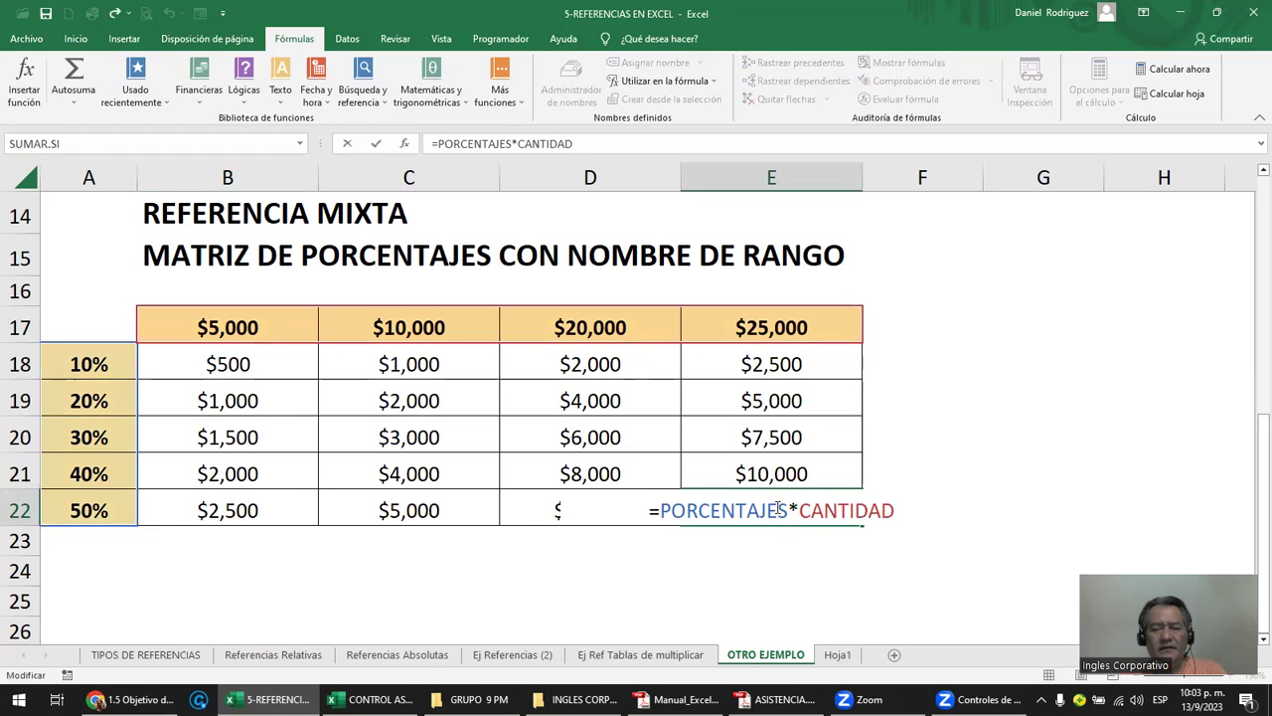
key("Escape")
scroll(779, 510, "up", 4)
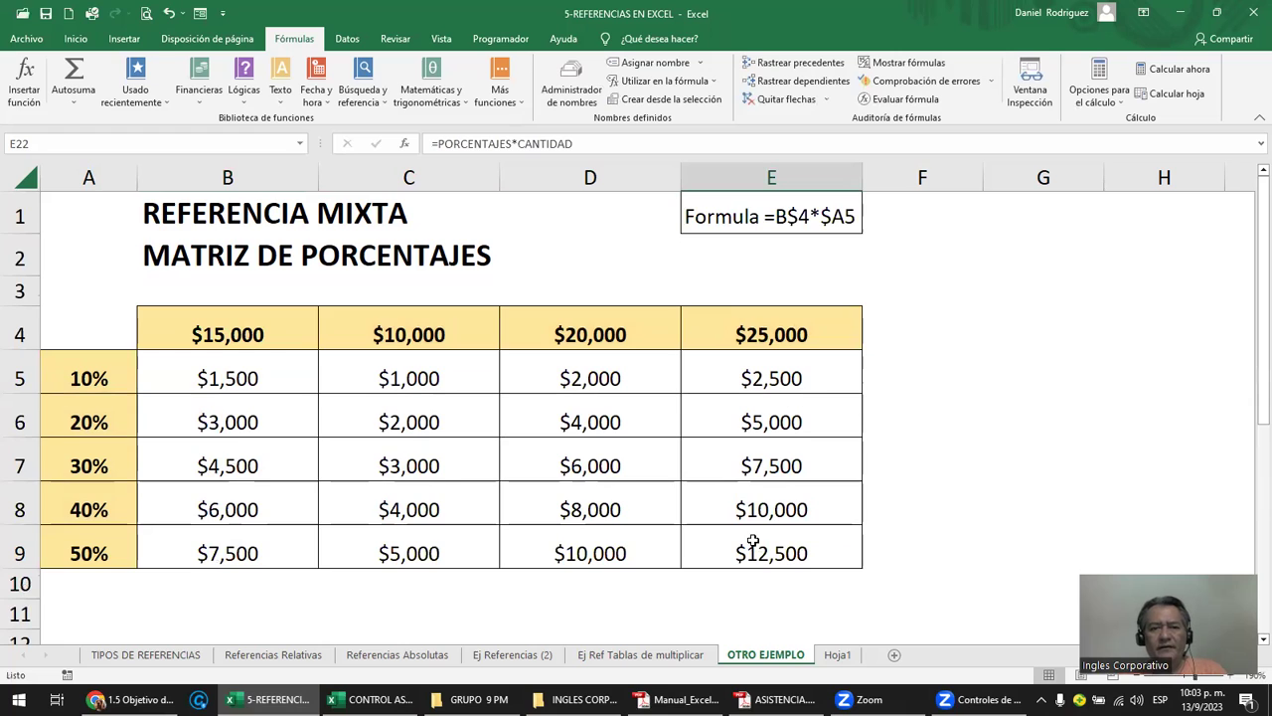
left_click(774, 554)
double_click(777, 544)
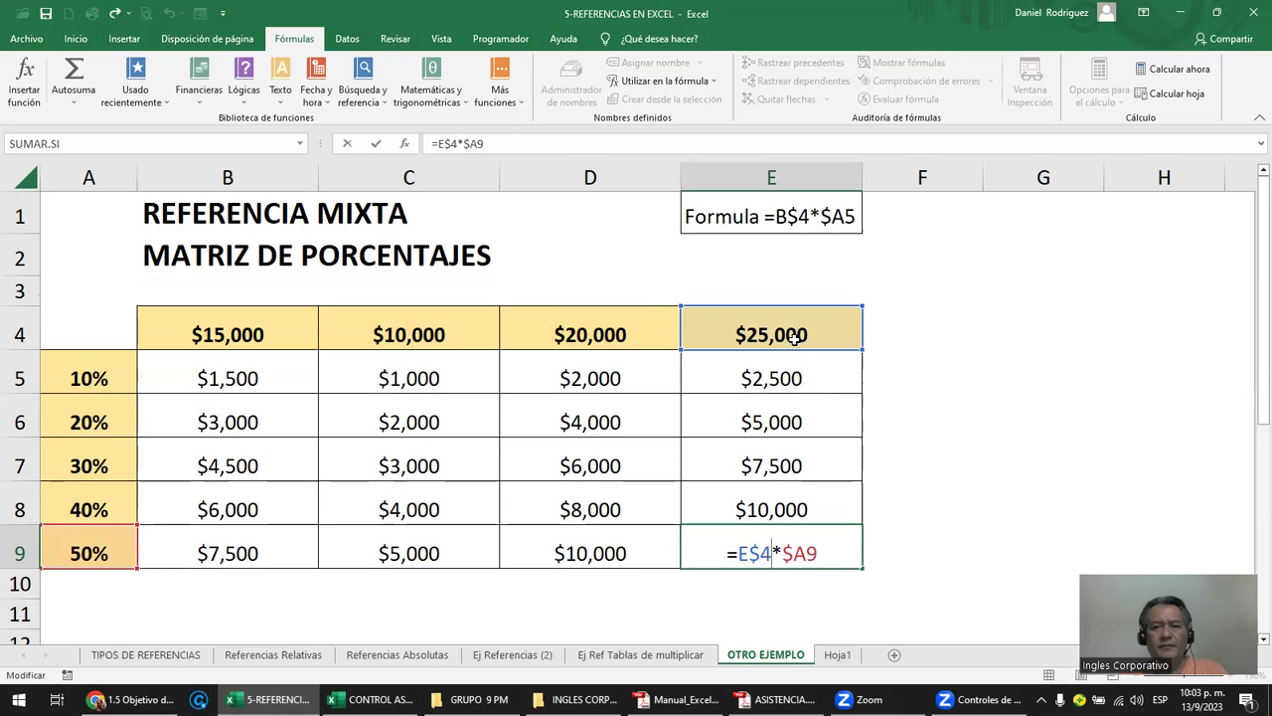
key("Escape")
scroll(832, 485, "down", 2)
scroll(832, 487, "down", 2)
scroll(453, 395, "down", 1)
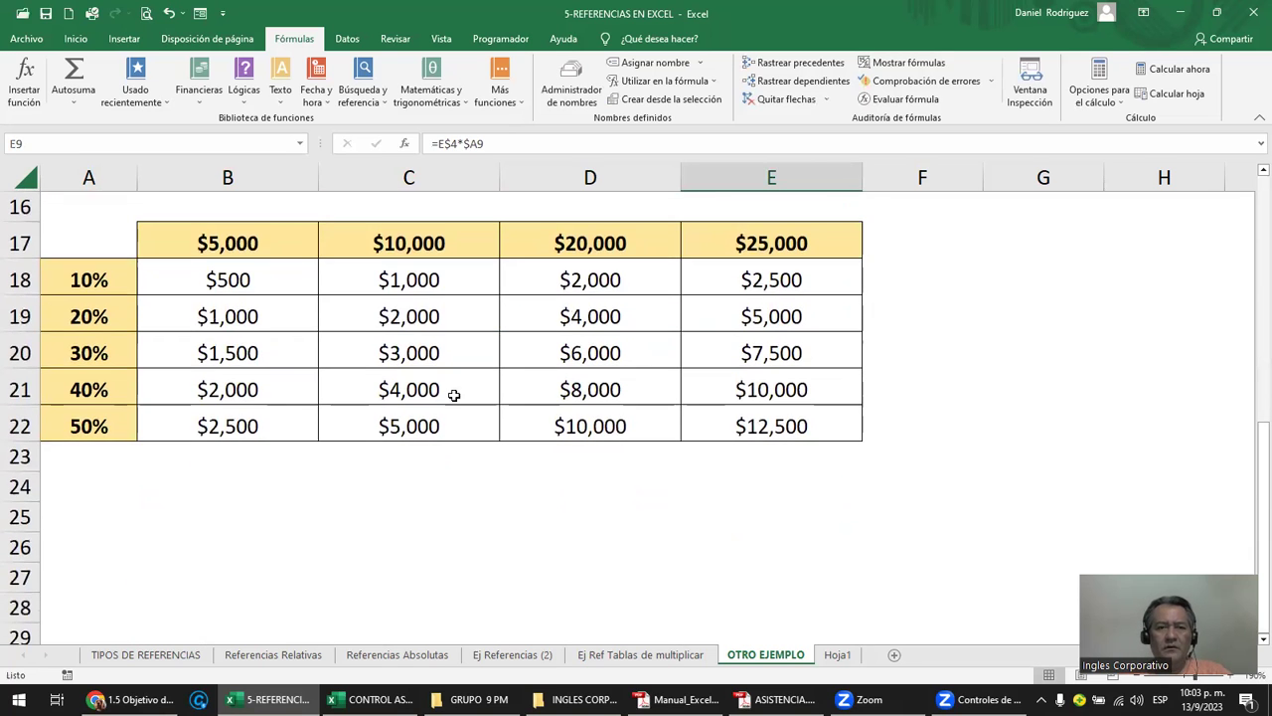
left_click(197, 266)
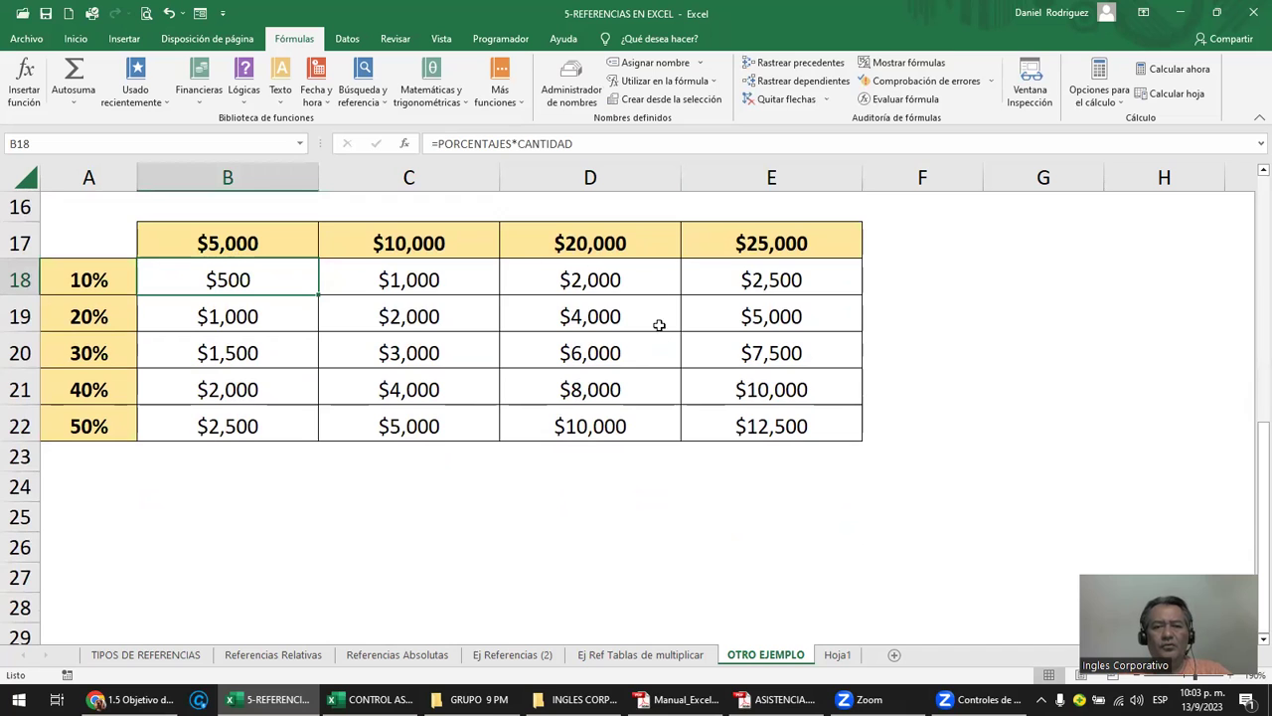
scroll(261, 335, "up", 2)
double_click(246, 391)
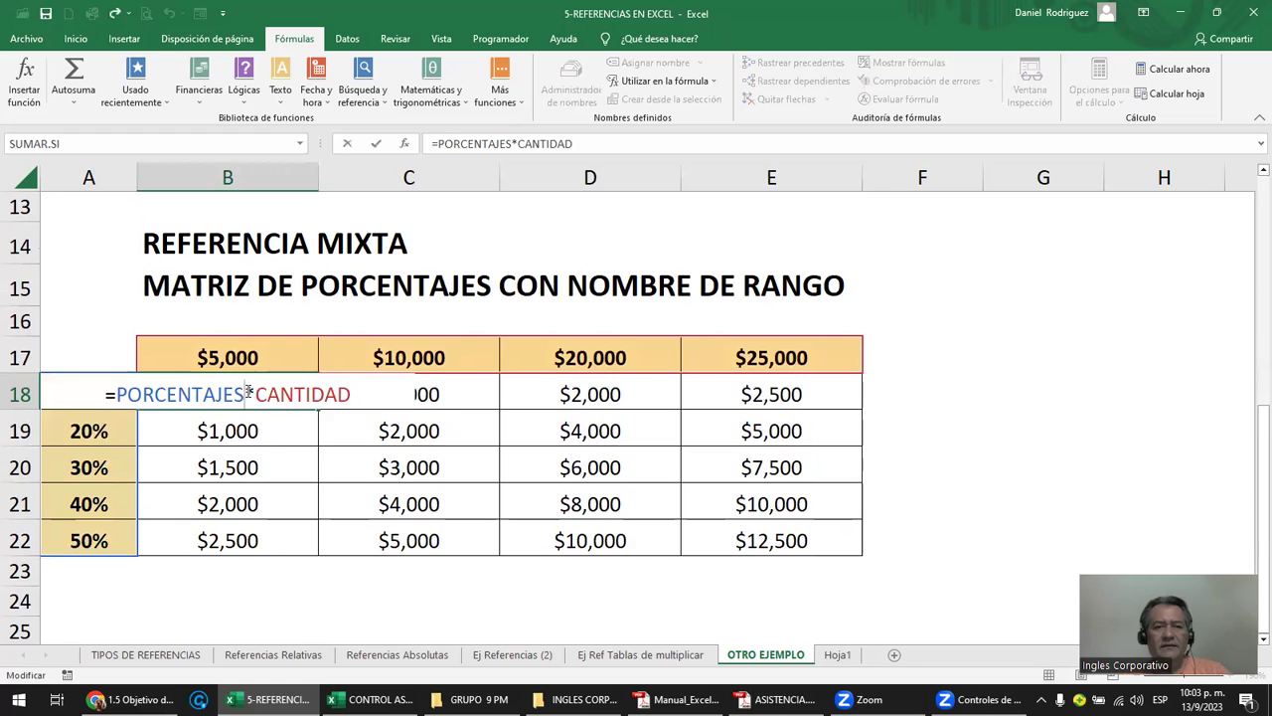
key("Right")
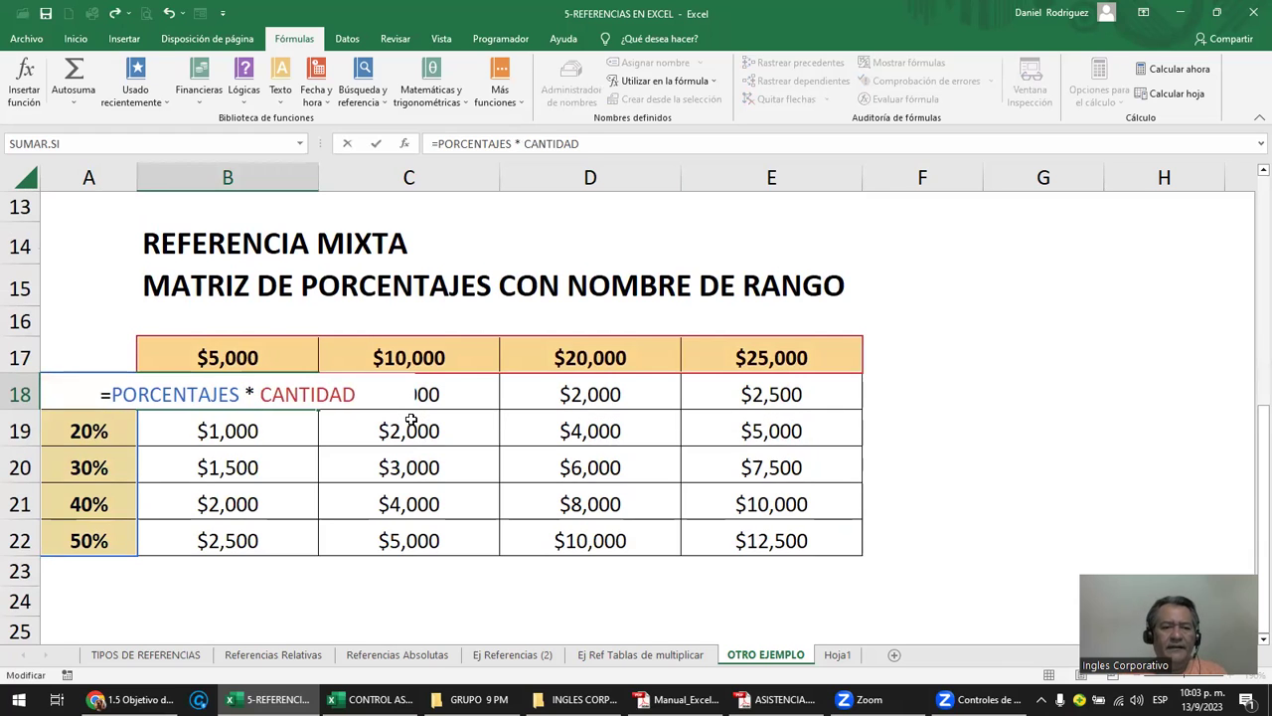
key("ctrl+Return")
left_click(306, 584)
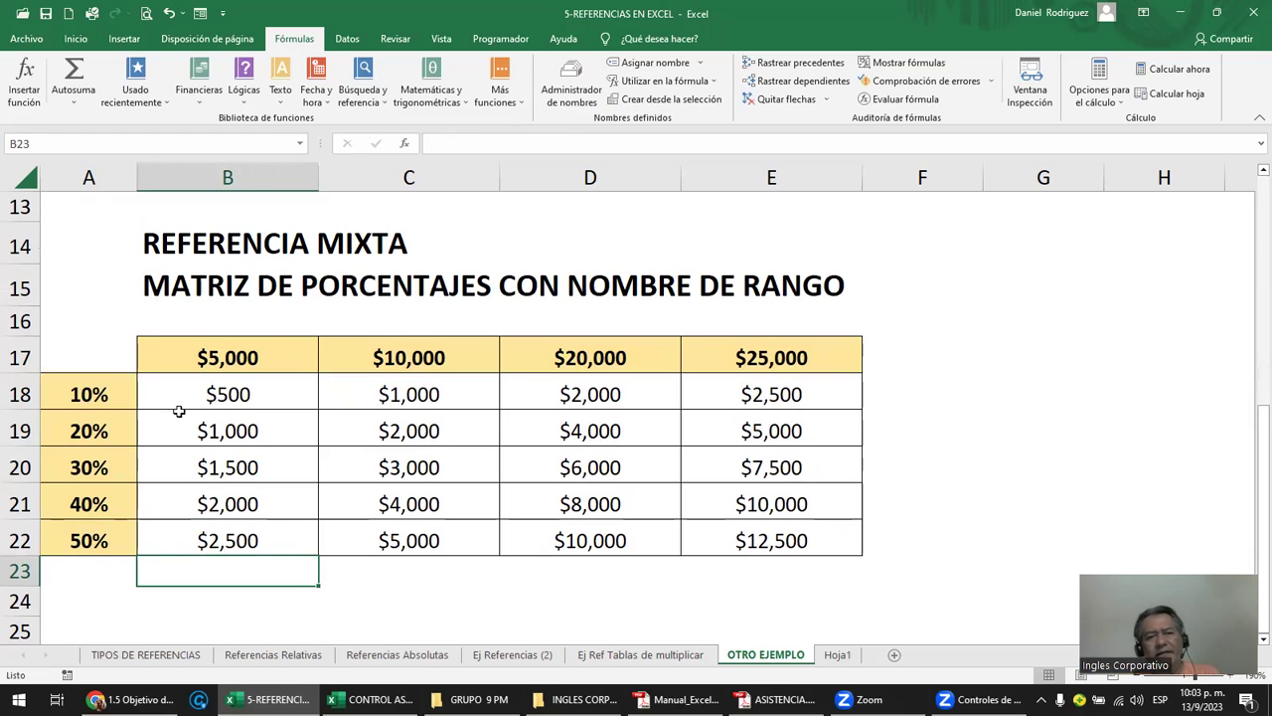
left_click(208, 390)
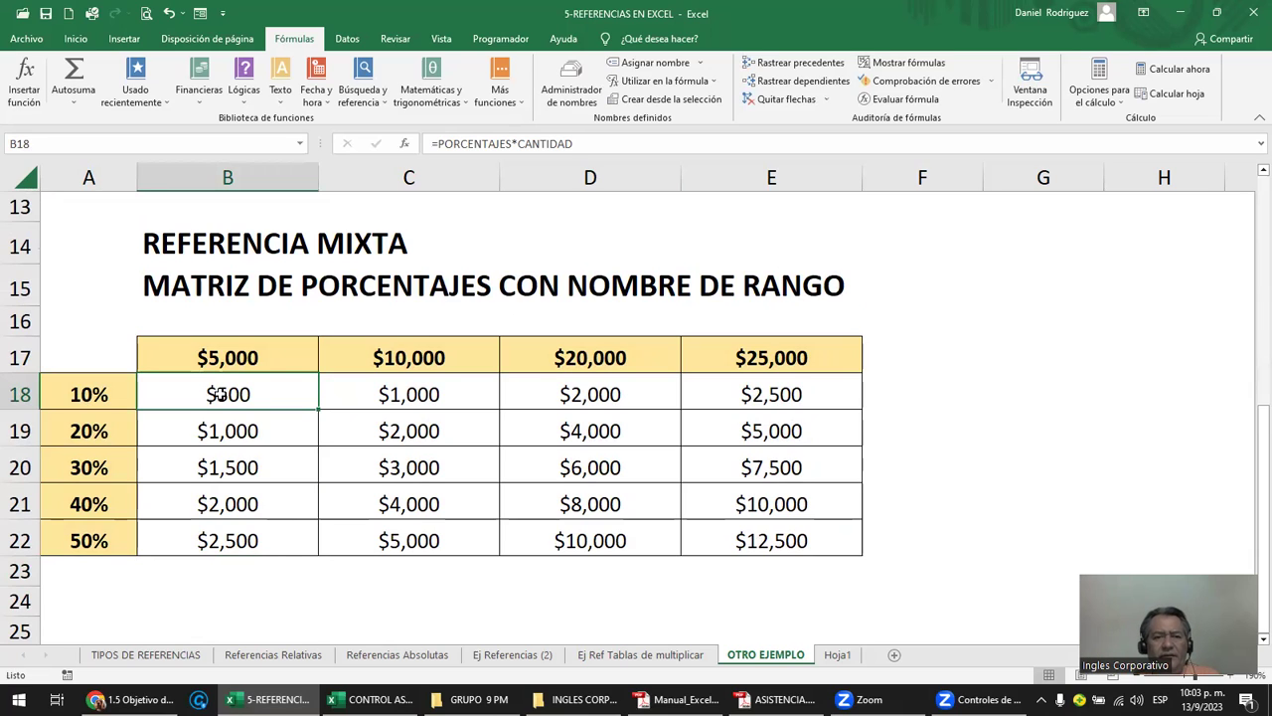
left_click(229, 597)
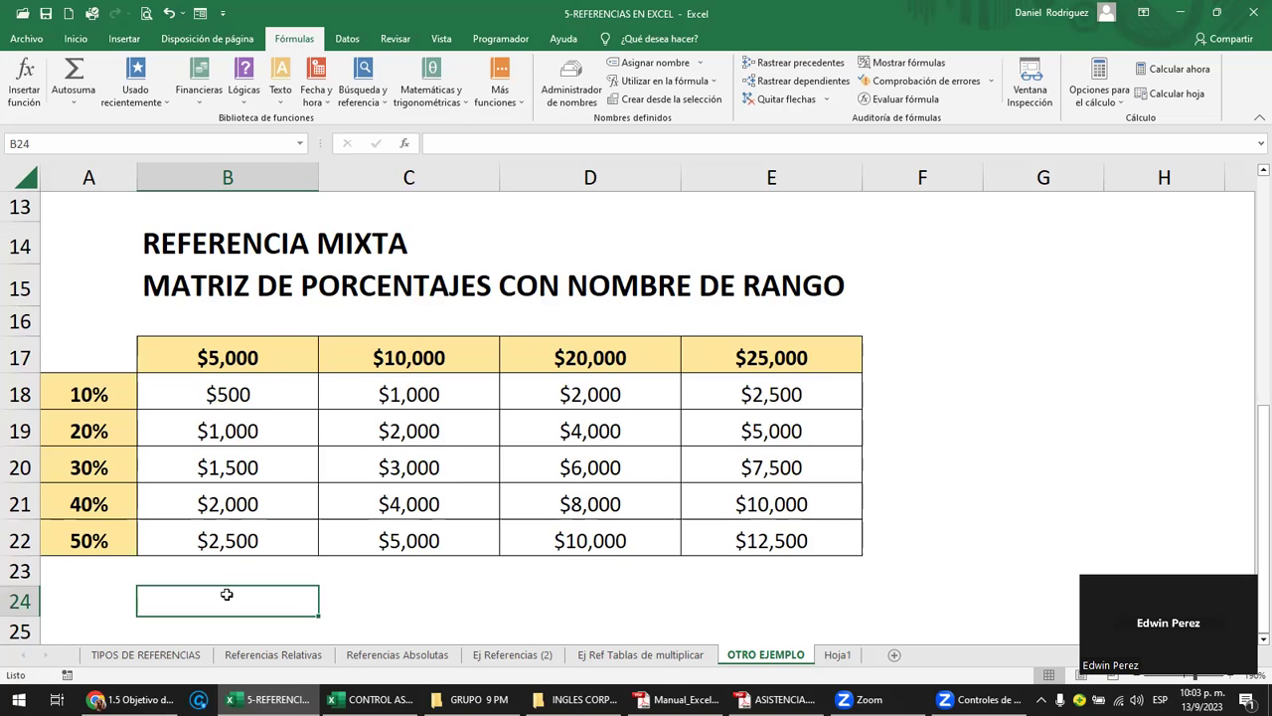
scroll(227, 595, "up", 4)
scroll(226, 595, "down", 3)
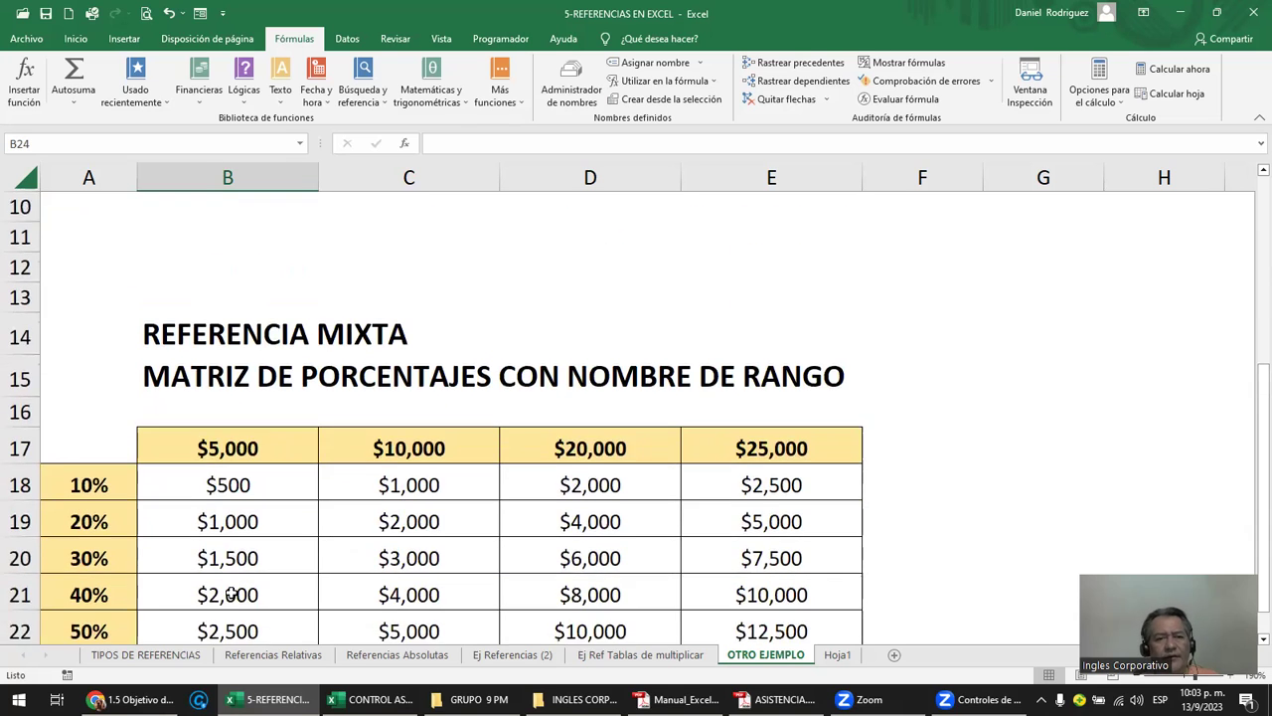
scroll(231, 592, "down", 1)
left_click_drag(103, 395, 94, 537)
left_click_drag(227, 357, 749, 348, "ctrl")
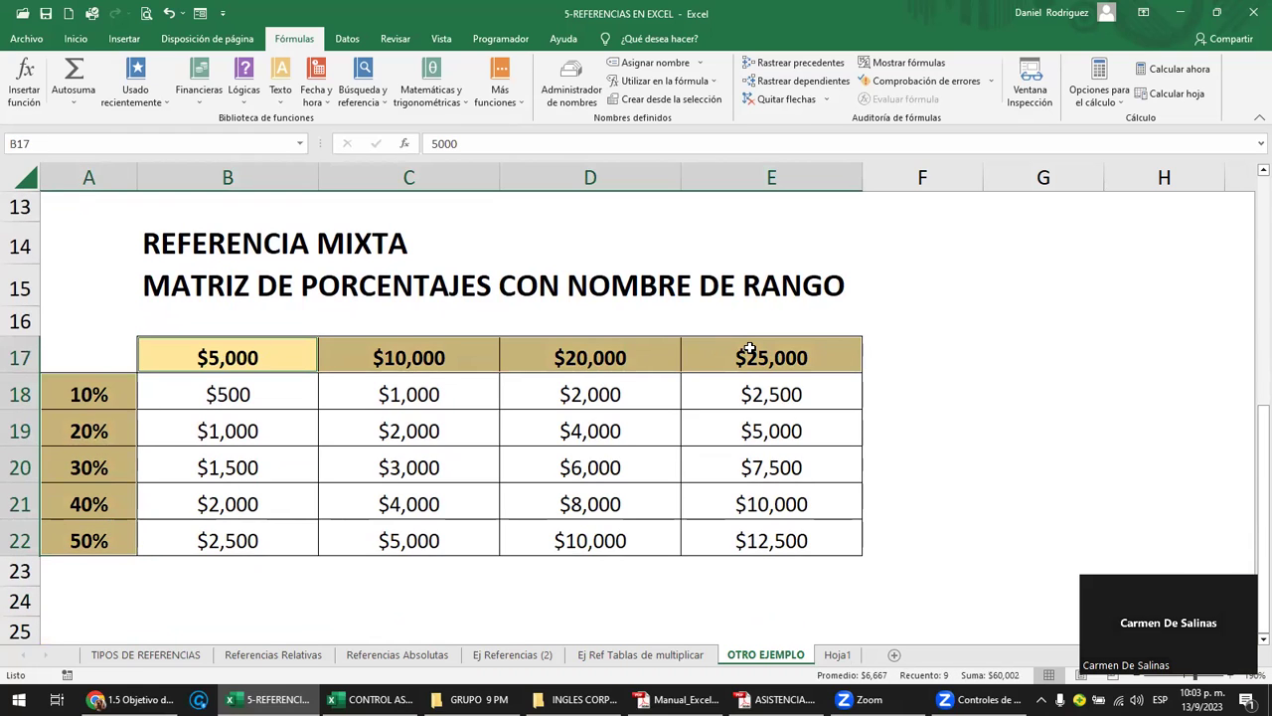
left_click(254, 360)
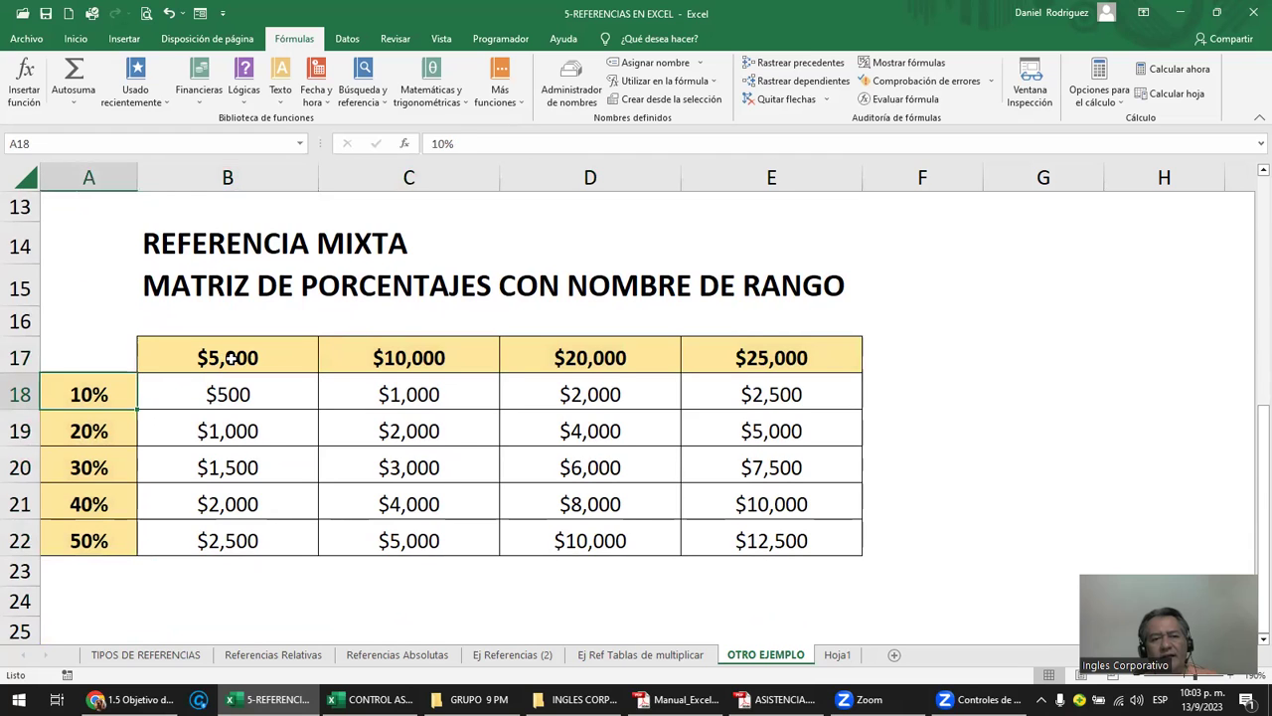
left_click(130, 424)
left_click(397, 370)
left_click_drag(249, 394, 731, 532)
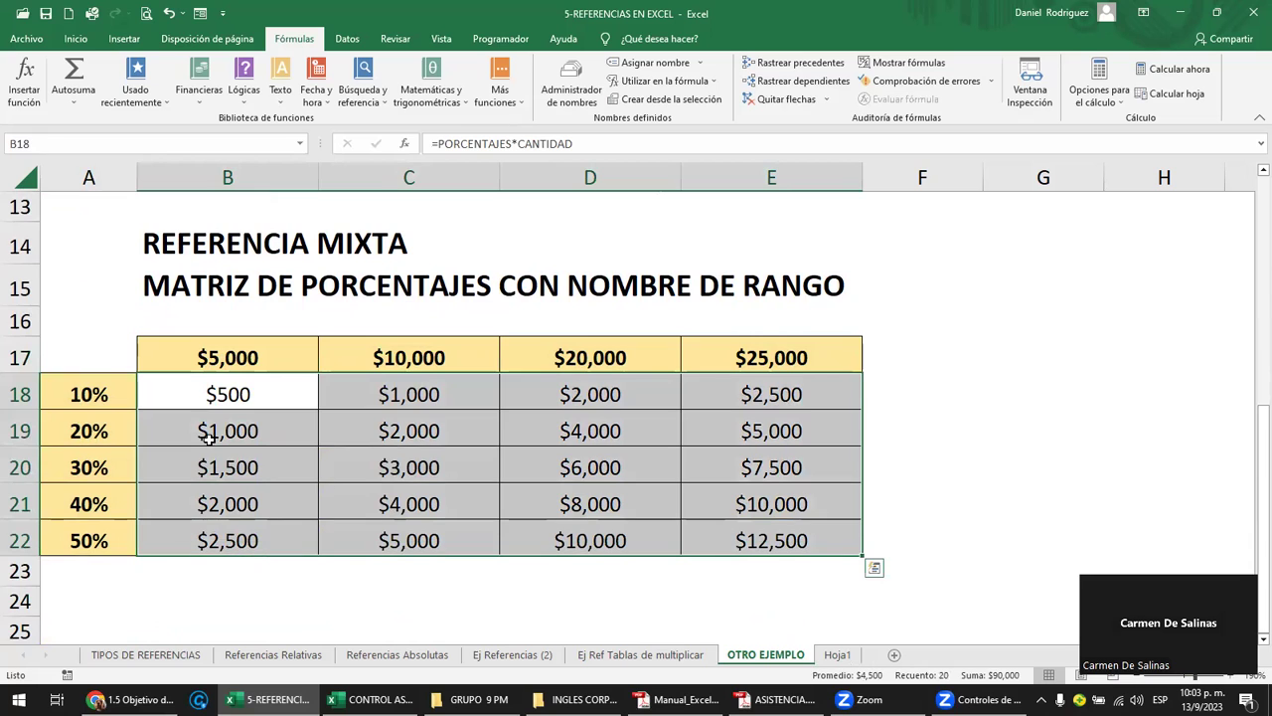
double_click(230, 395)
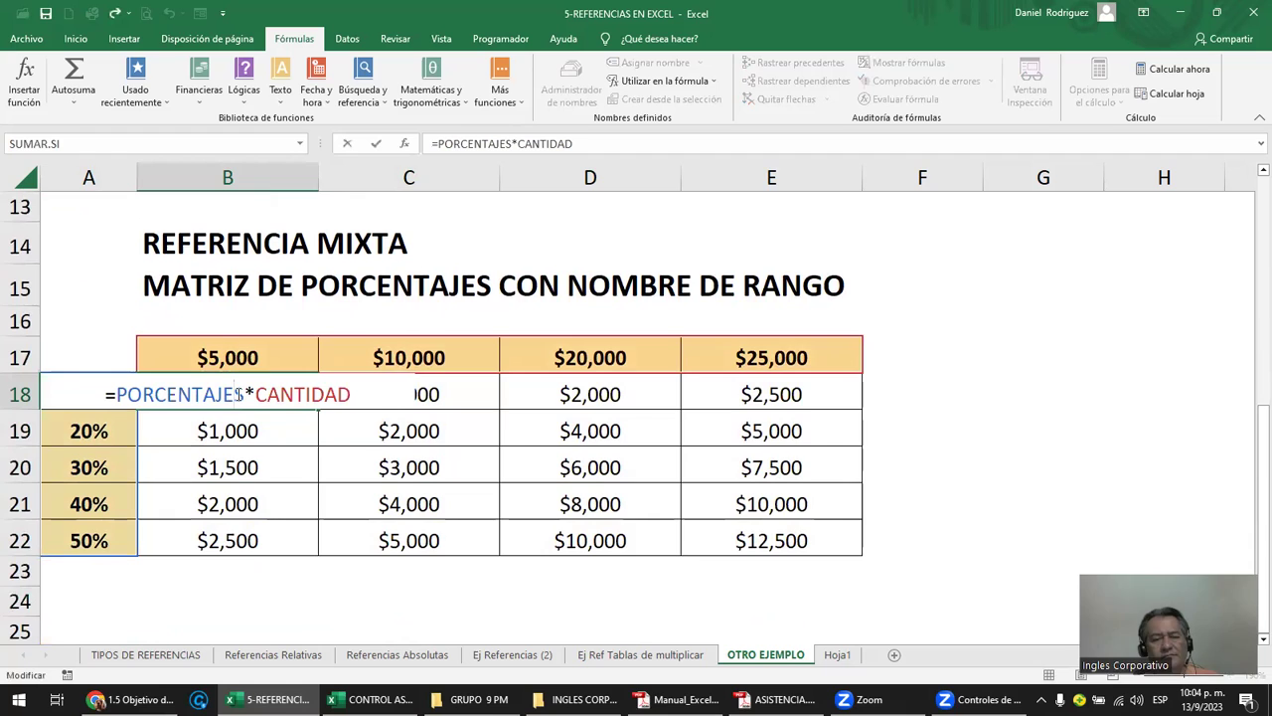
key("Escape")
scroll(236, 394, "up", 3)
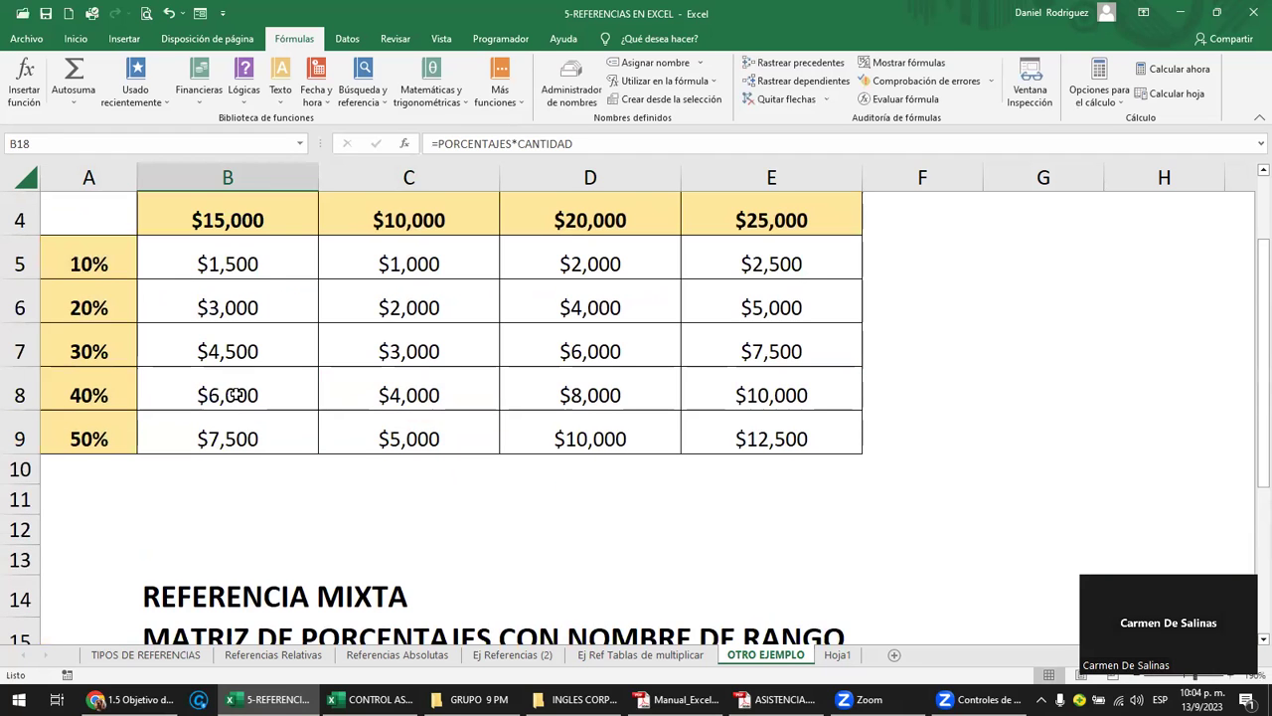
double_click(256, 269)
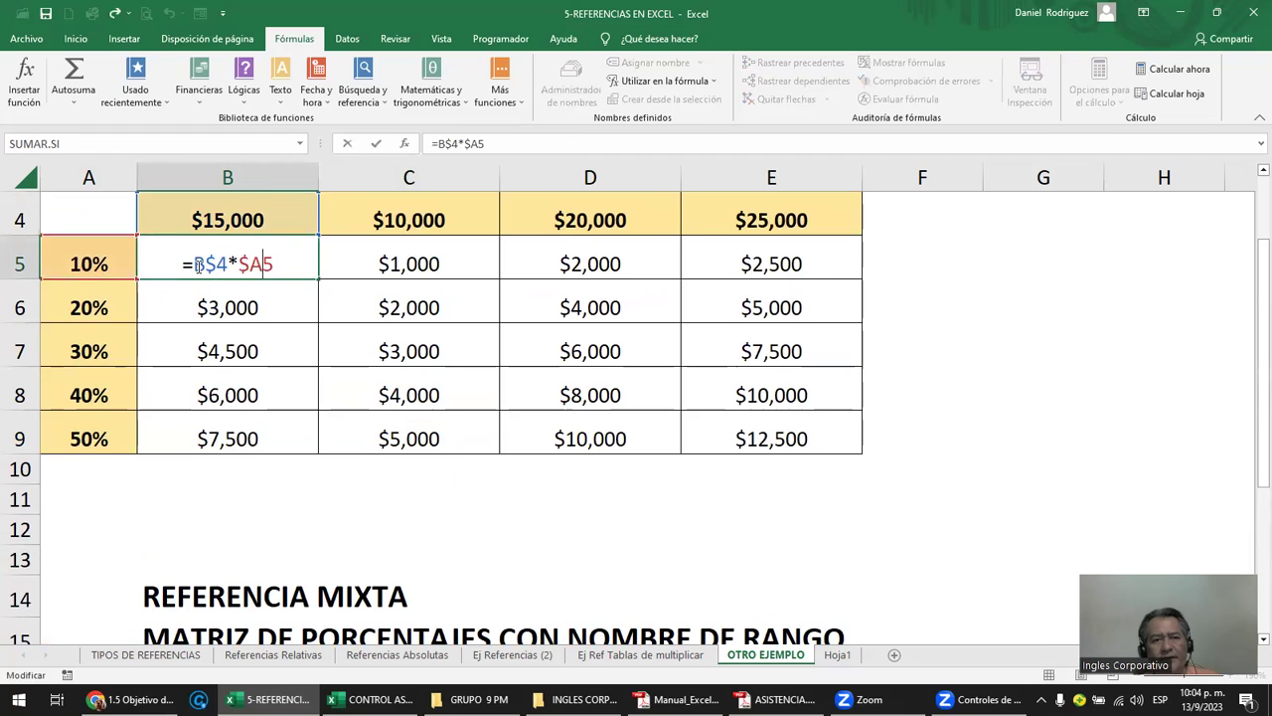
key("Escape")
scroll(264, 440, "down", 1)
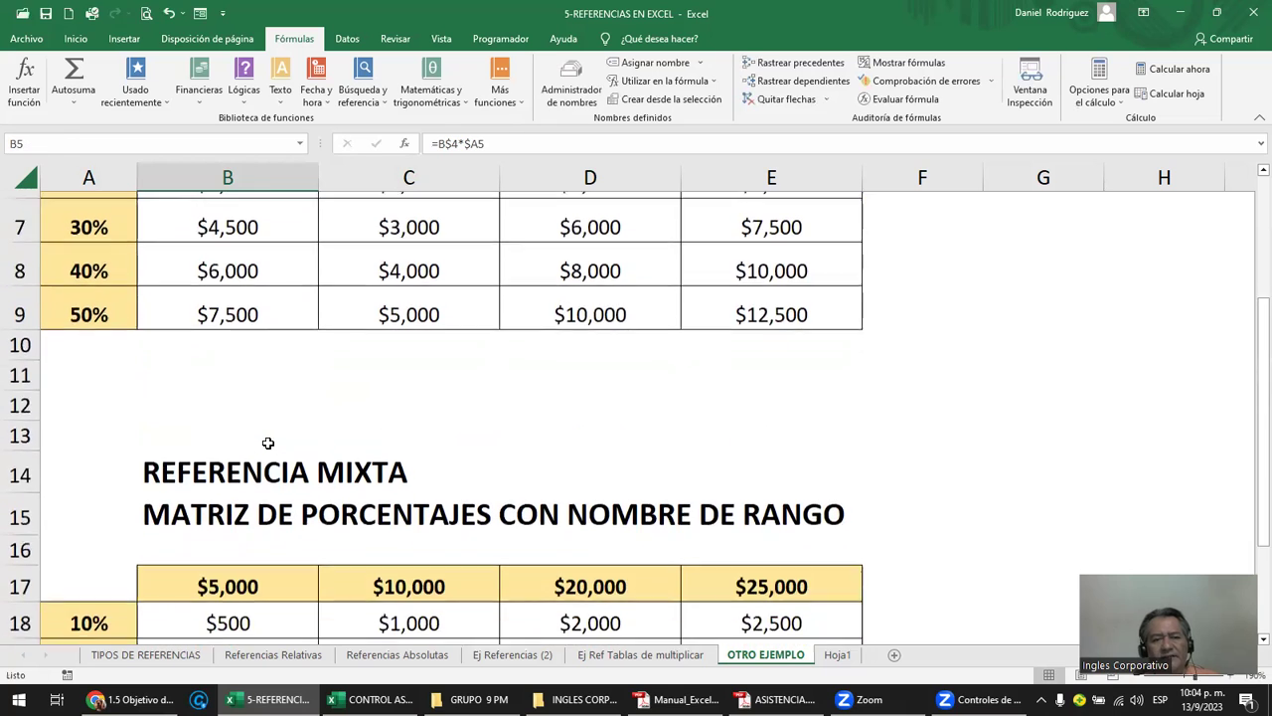
scroll(267, 454, "down", 1)
left_click(264, 486)
double_click(264, 486)
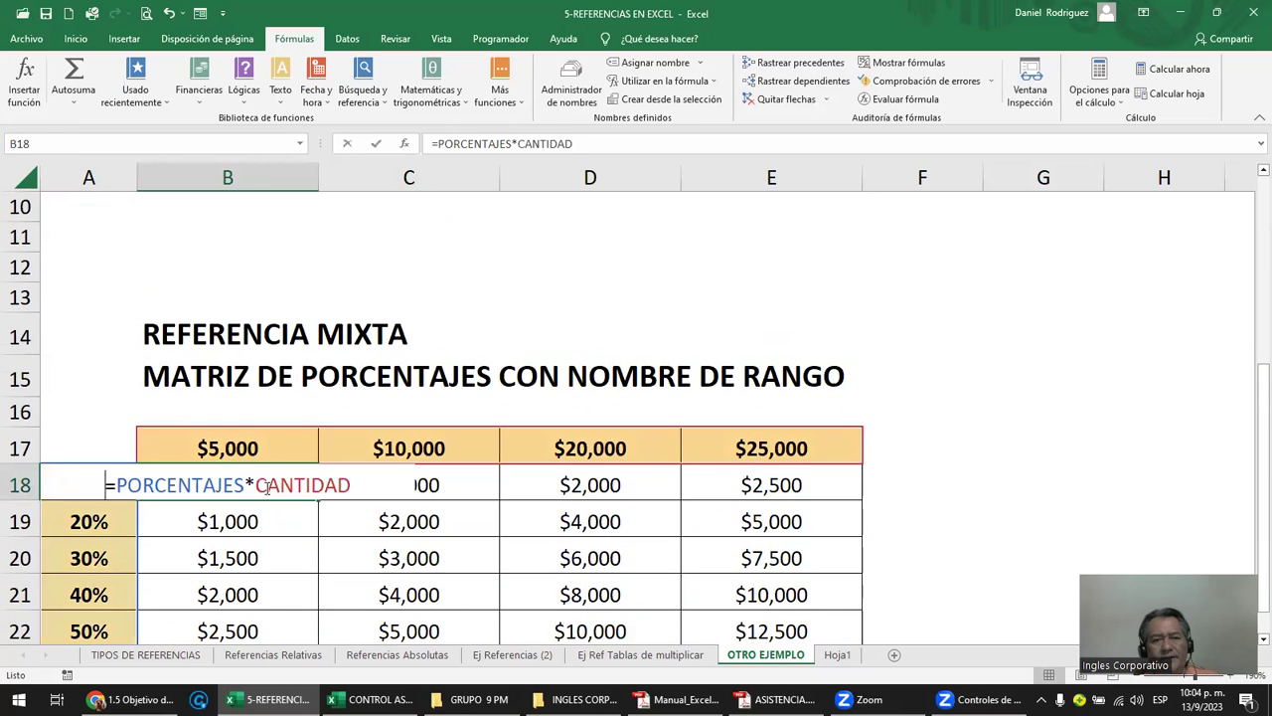
key("Escape")
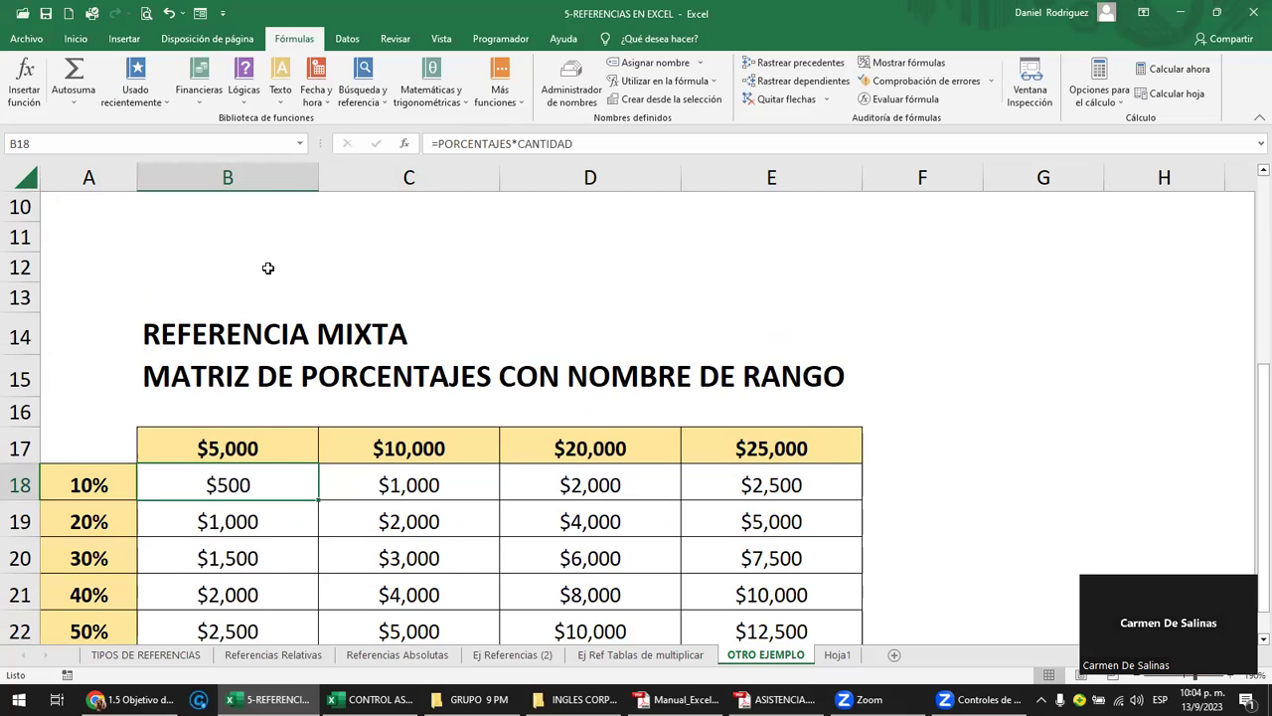
left_click(268, 268)
scroll(267, 267, "up", 1)
scroll(593, 455, "up", 1)
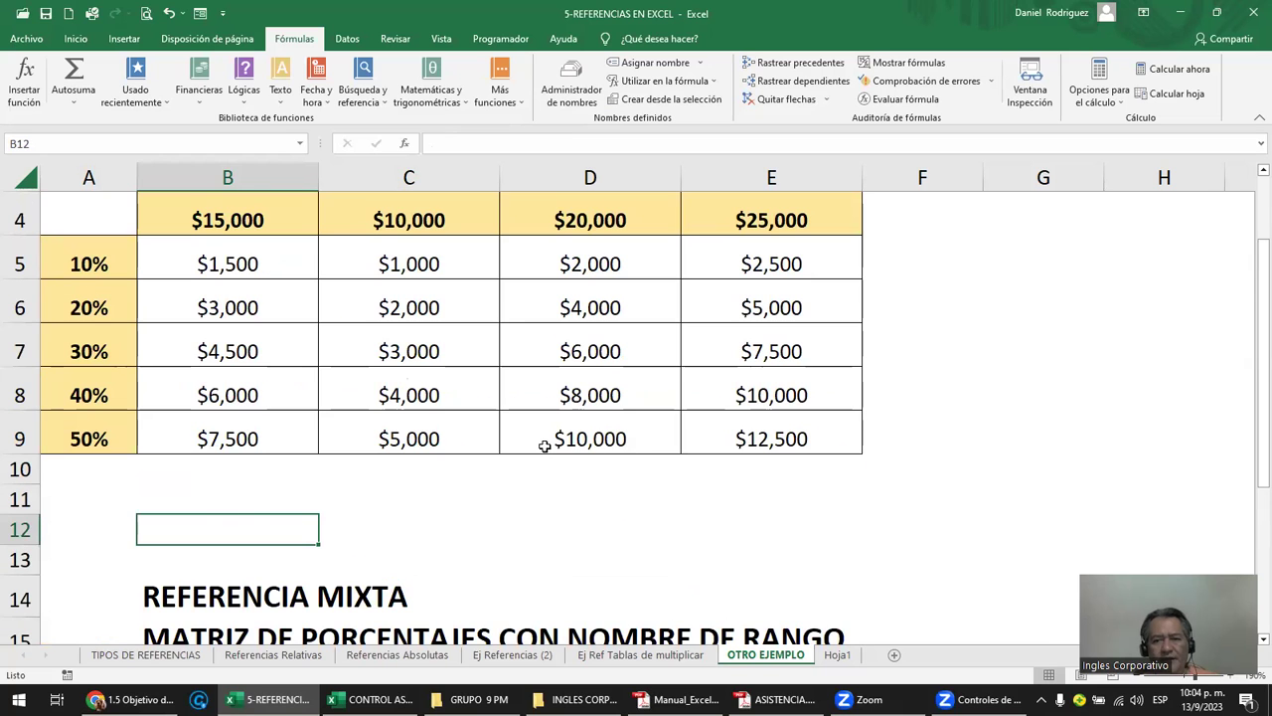
scroll(545, 445, "up", 1)
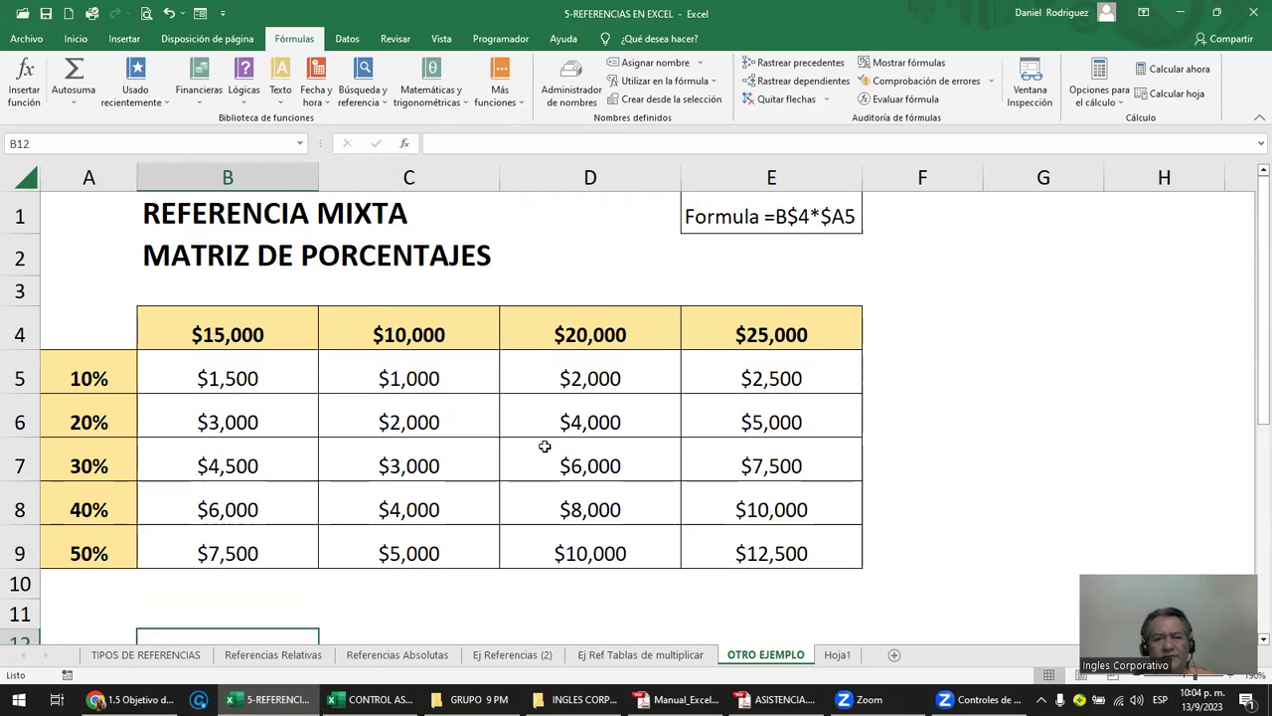
scroll(545, 446, "down", 1, "ctrl")
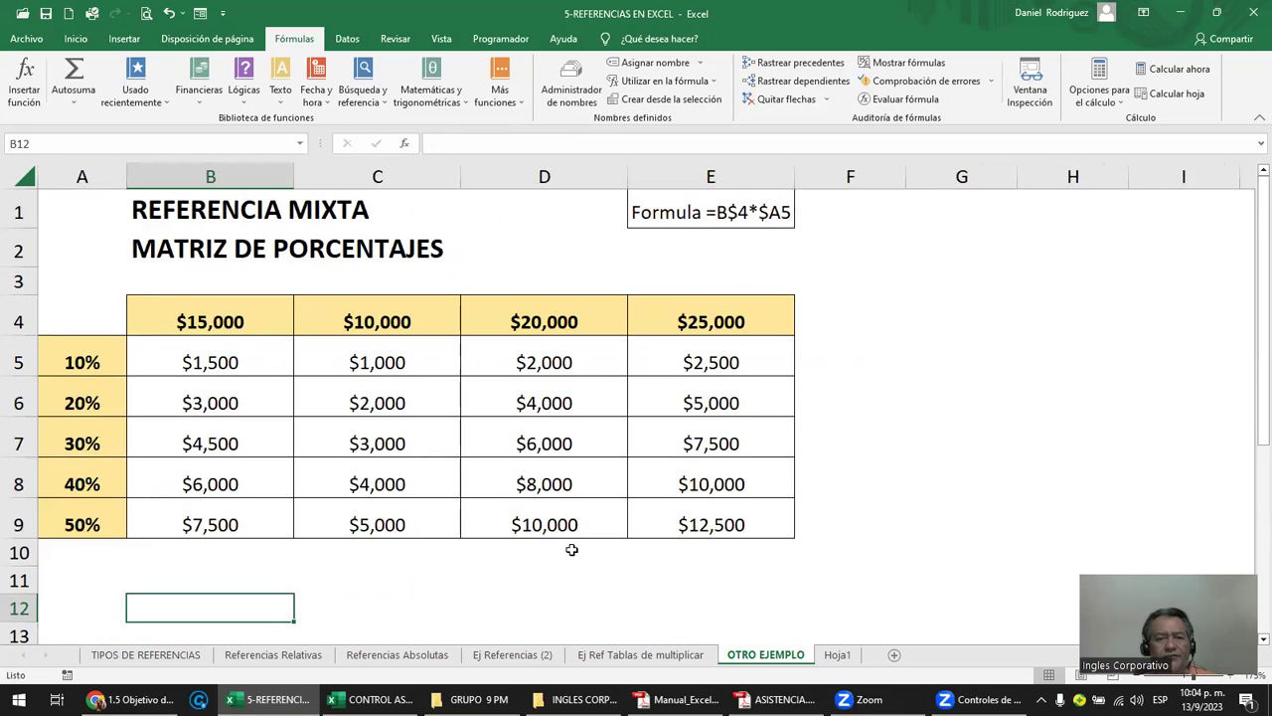
left_click(45, 14)
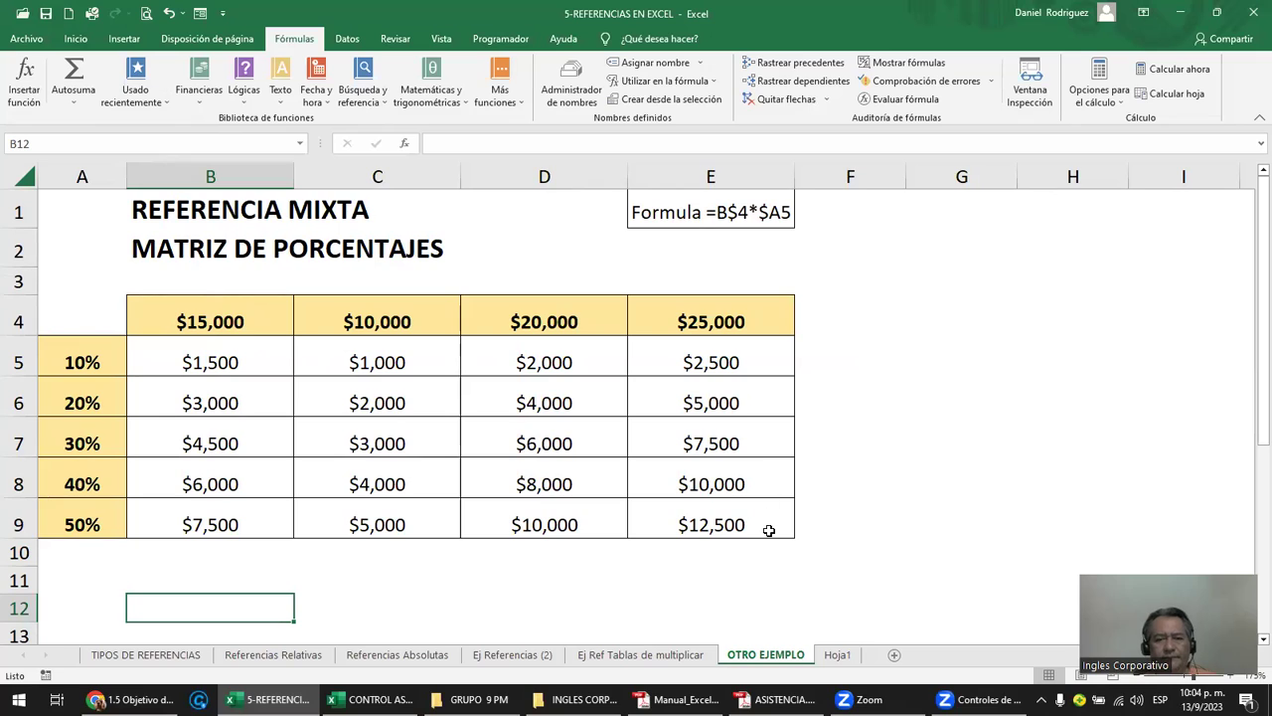
mouse_move(984, 699)
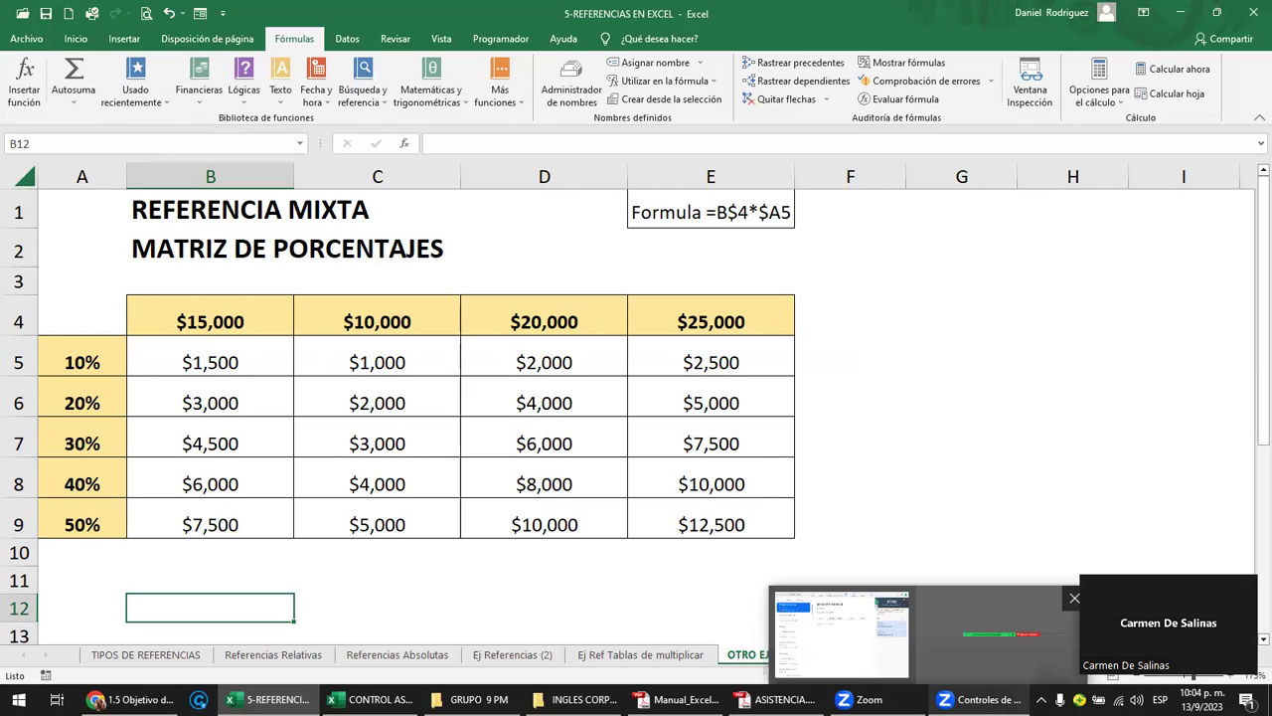
left_click(633, 600)
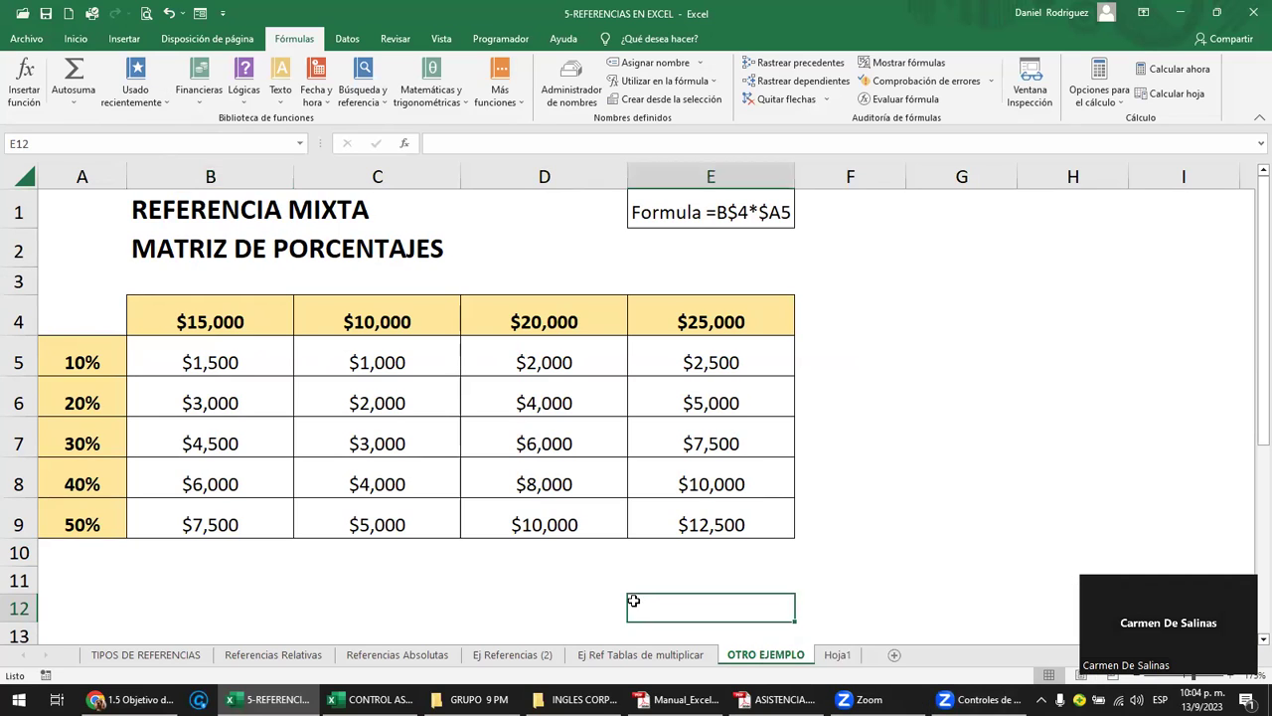
scroll(633, 600, "down", 3)
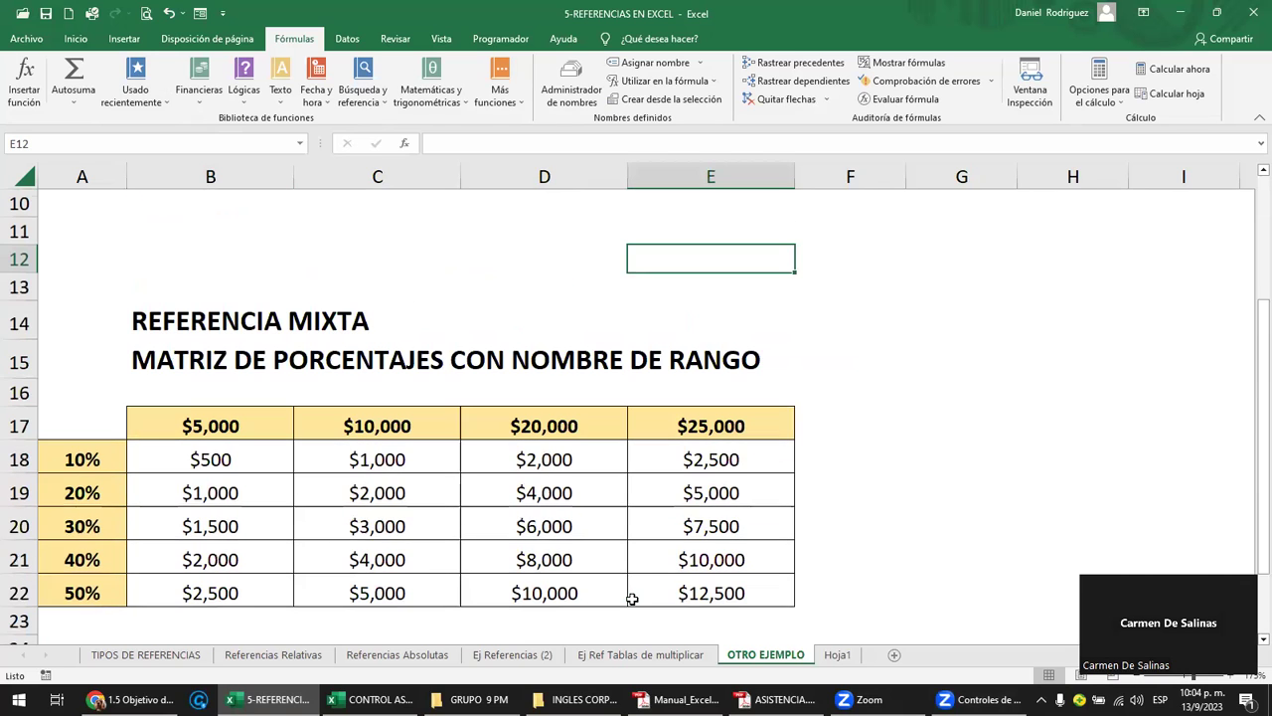
left_click(192, 460)
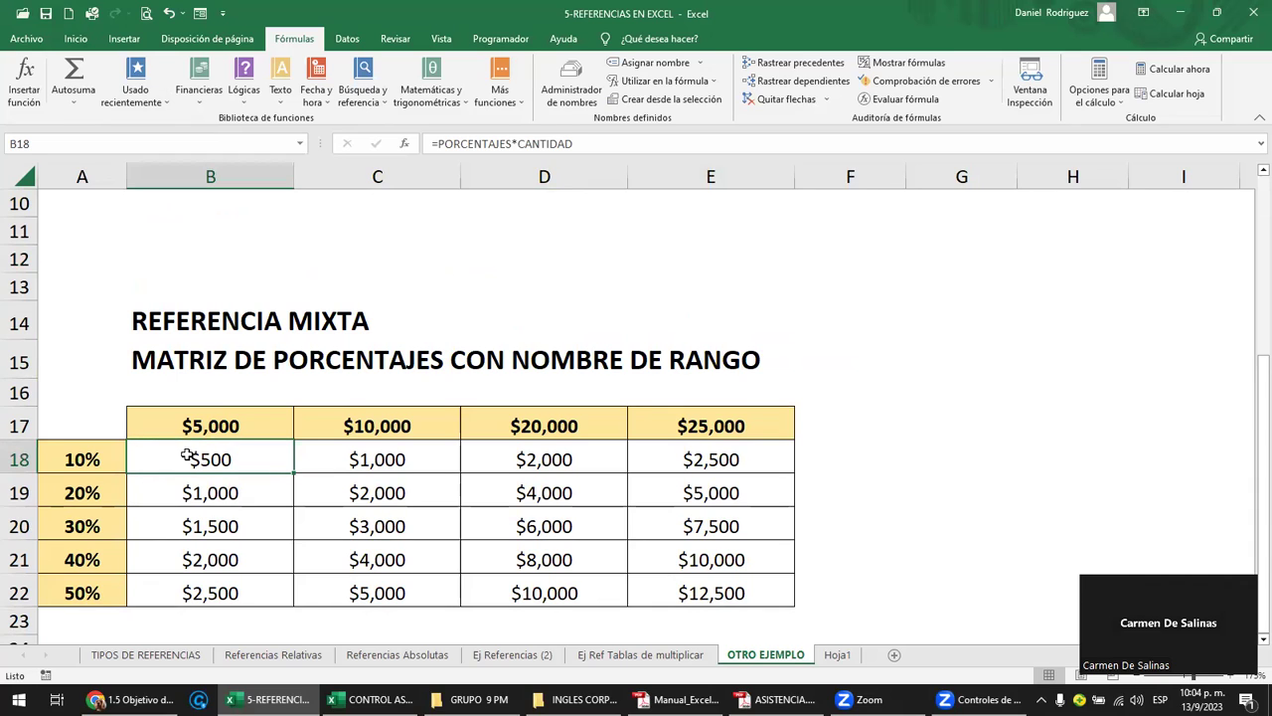
double_click(199, 458)
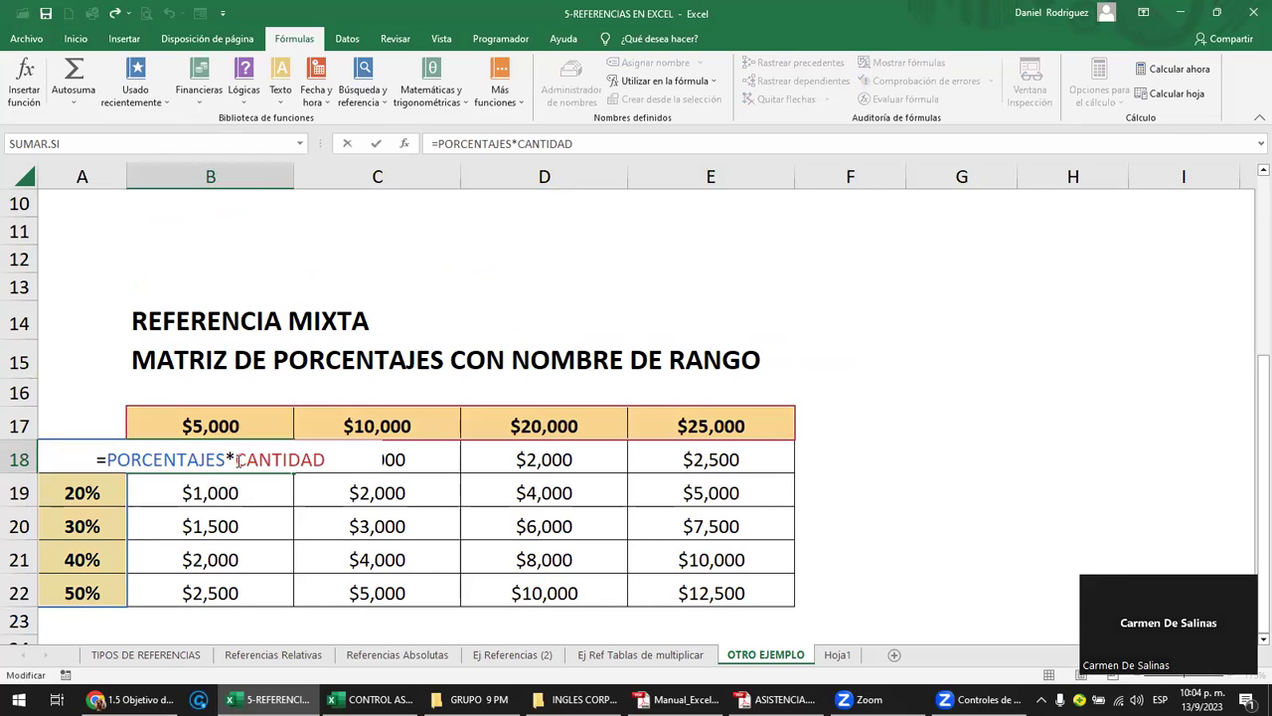
key("Escape")
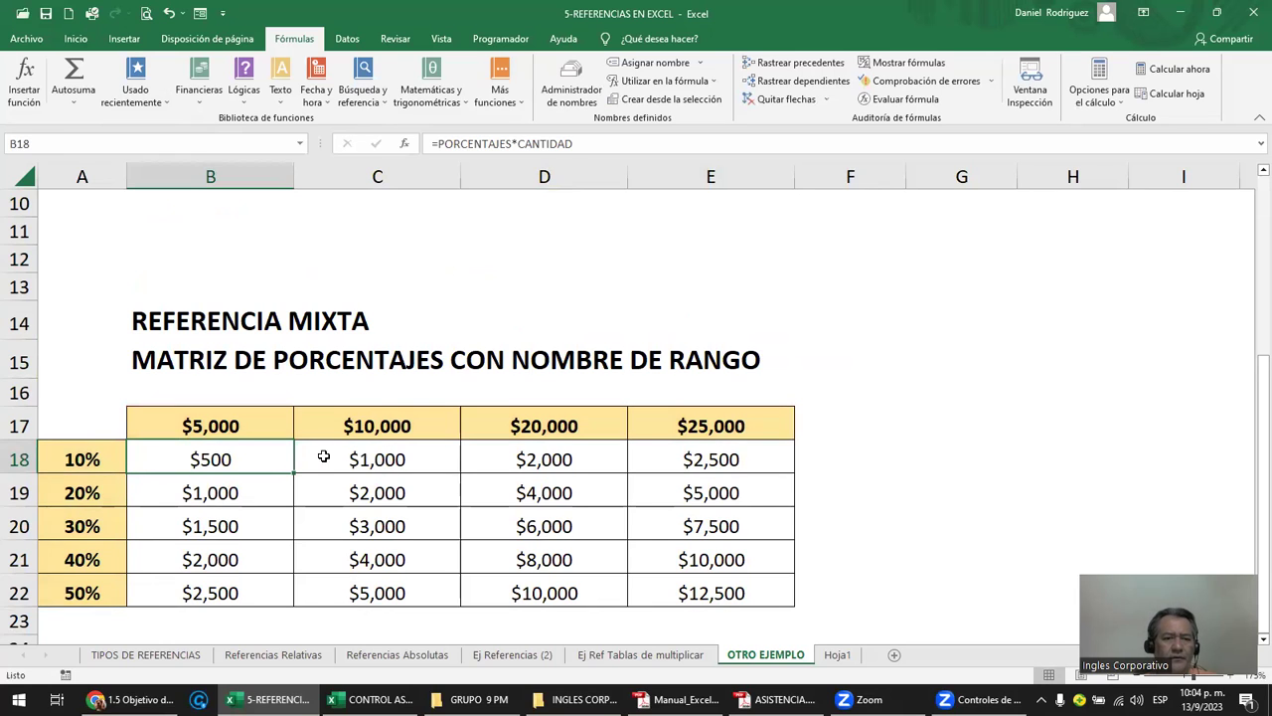
left_click_drag(323, 456, 703, 590)
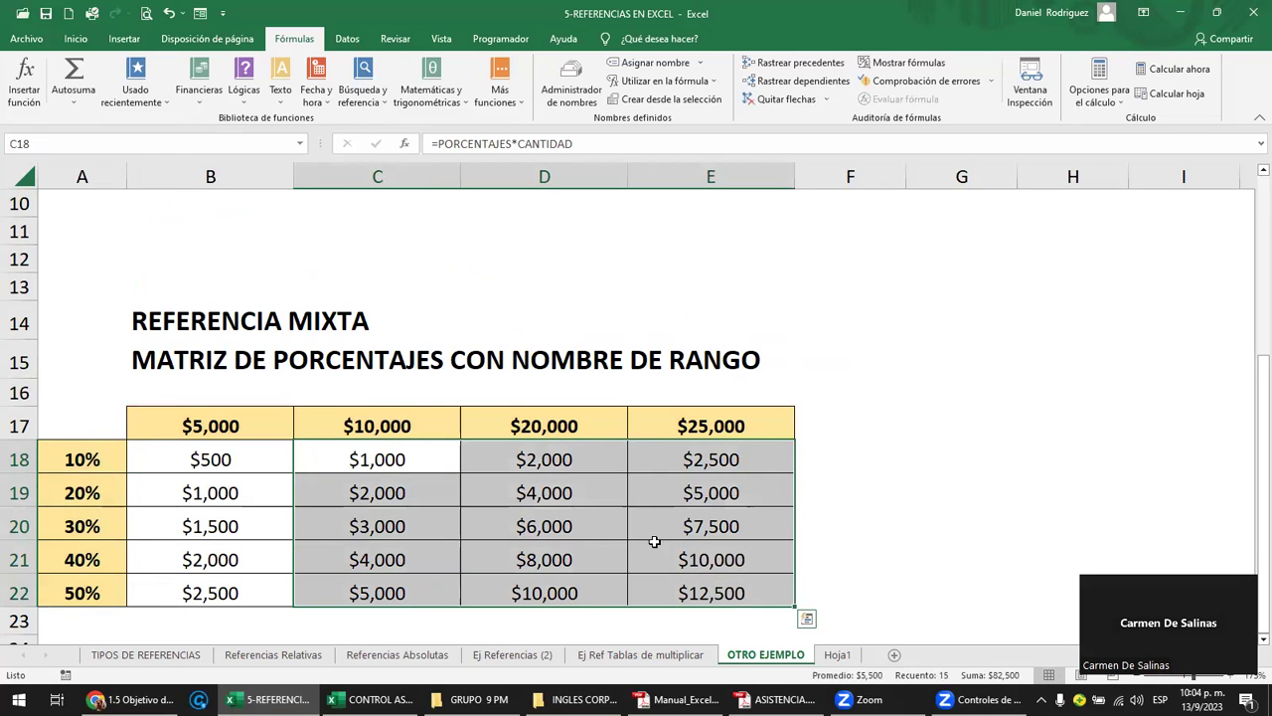
Clear C18:E22 and B19:B22, leaving only B18's =PORCENTAJES*CANTIDAD formula.
key("Delete")
left_click_drag(213, 490, 233, 594)
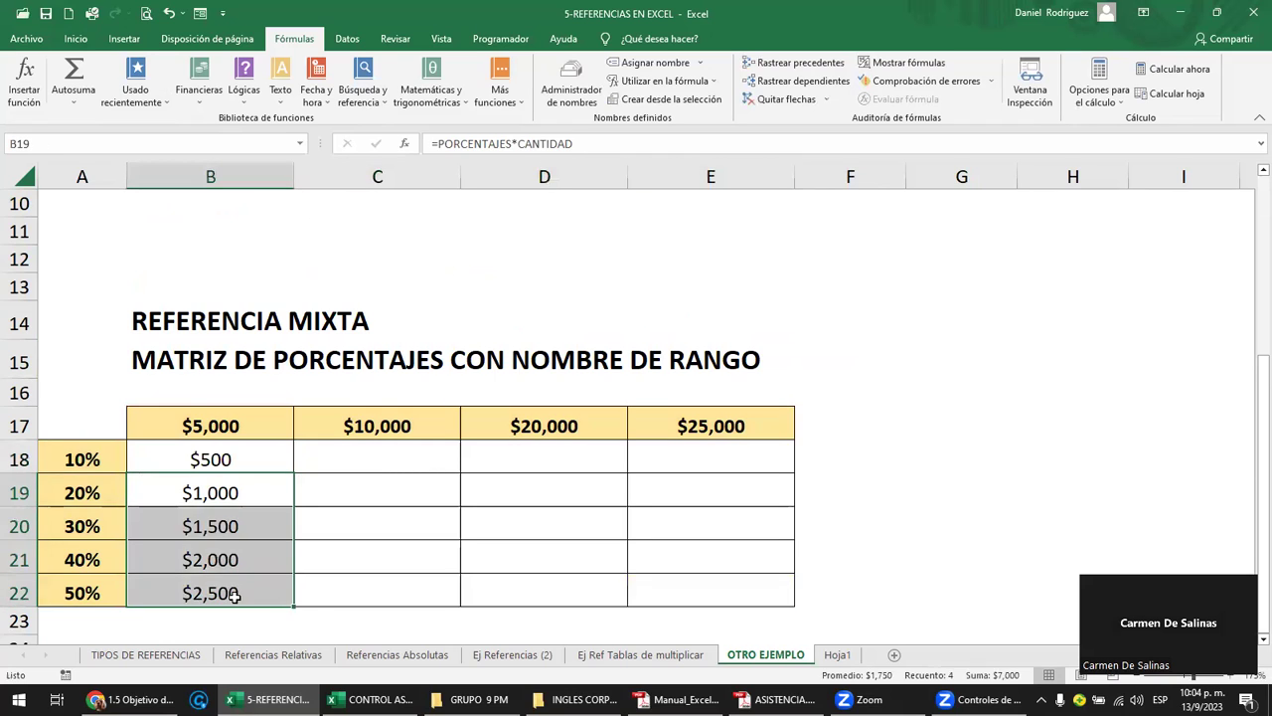
key("Delete")
left_click(228, 463)
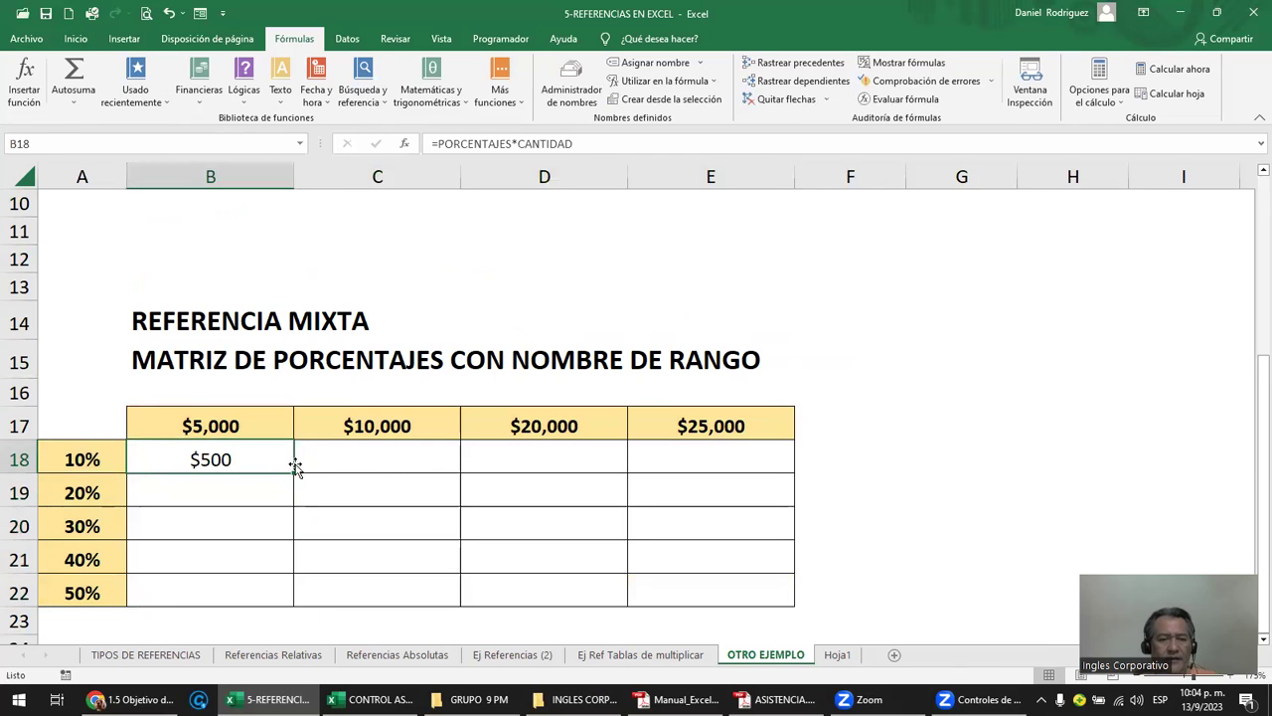
key("F2")
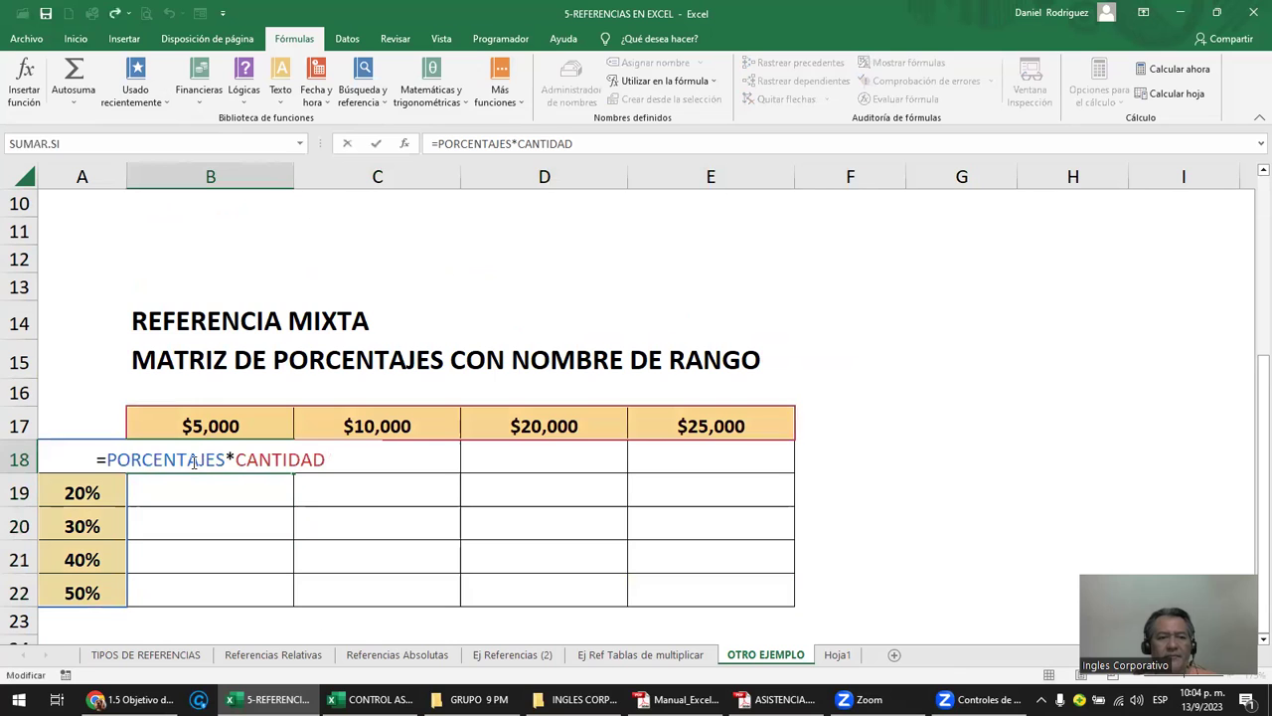
key("ctrl+Return")
key("F2")
key("ctrl+Return")
Copy B18 and paste it across B18:E22, restoring $500 through $12,500.
key("ctrl+c")
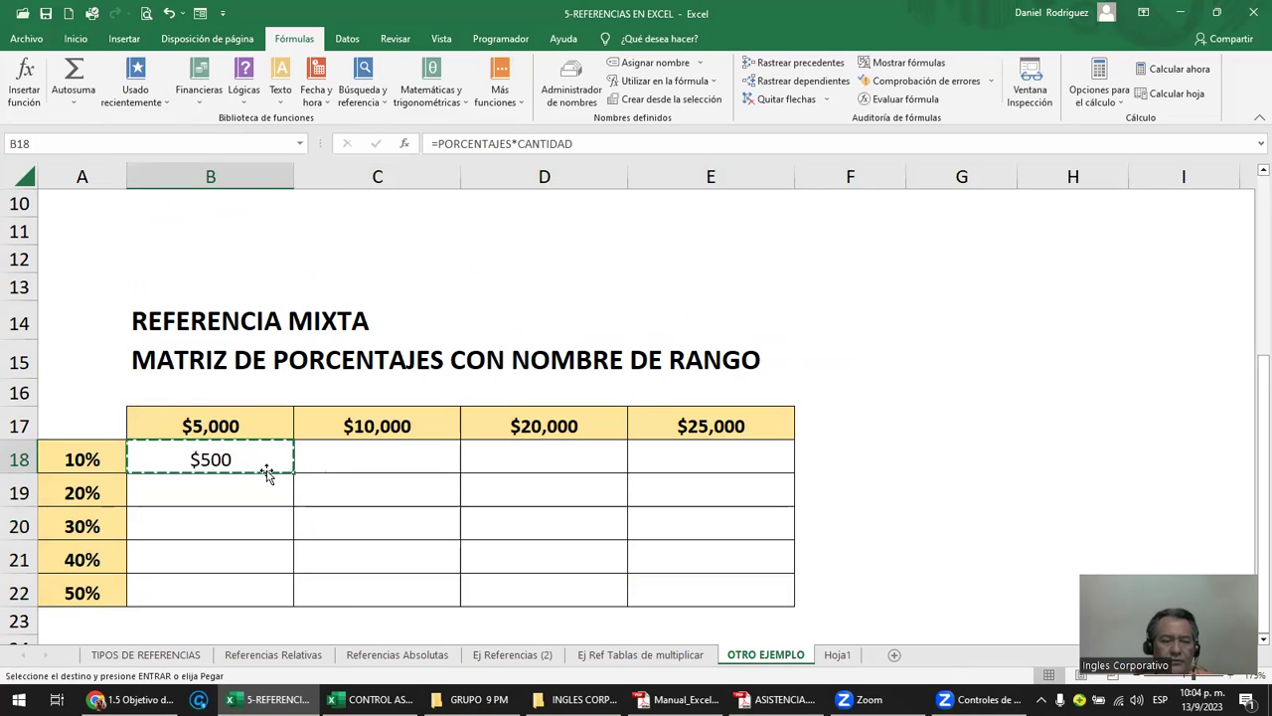
key("shift+Right")
key("shift+Right")
key("shift+Right")
key("shift+Down")
key("shift+Down")
key("shift+Down")
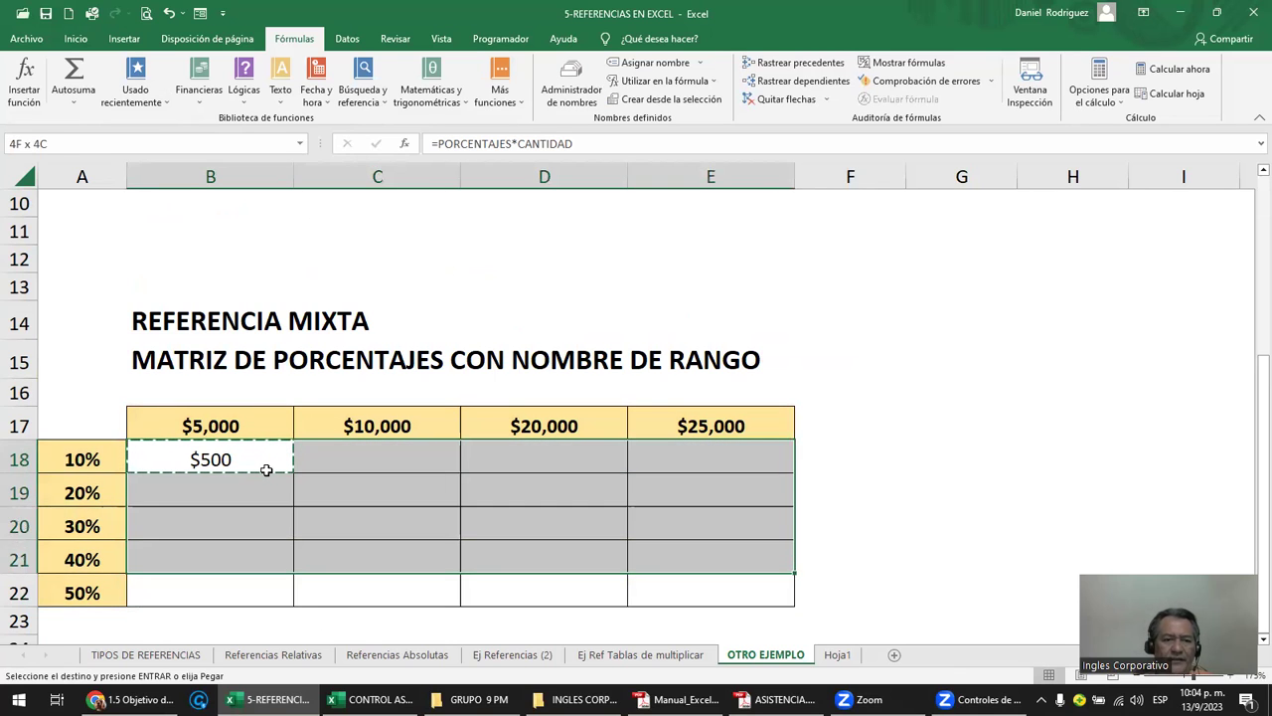
key("shift+Down")
key("Return")
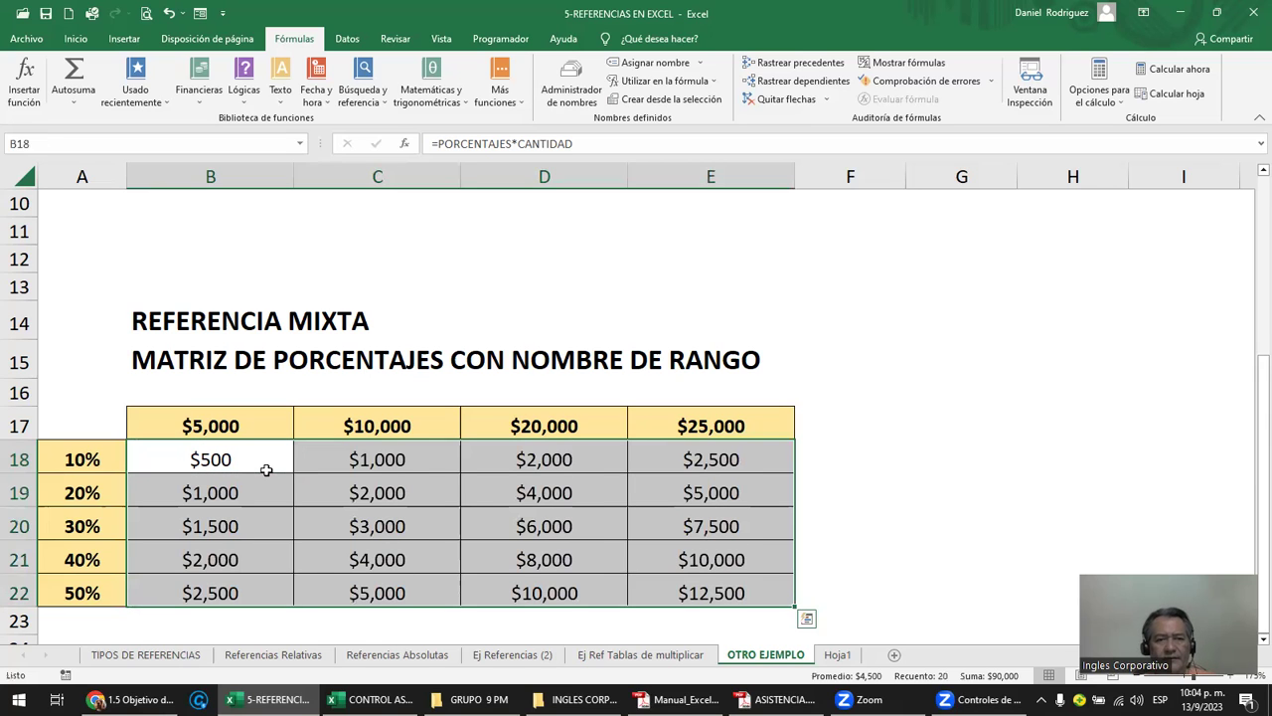
Review the named-range formulas in B18 and E21 against the 40% and $25,000 inputs.
double_click(239, 456)
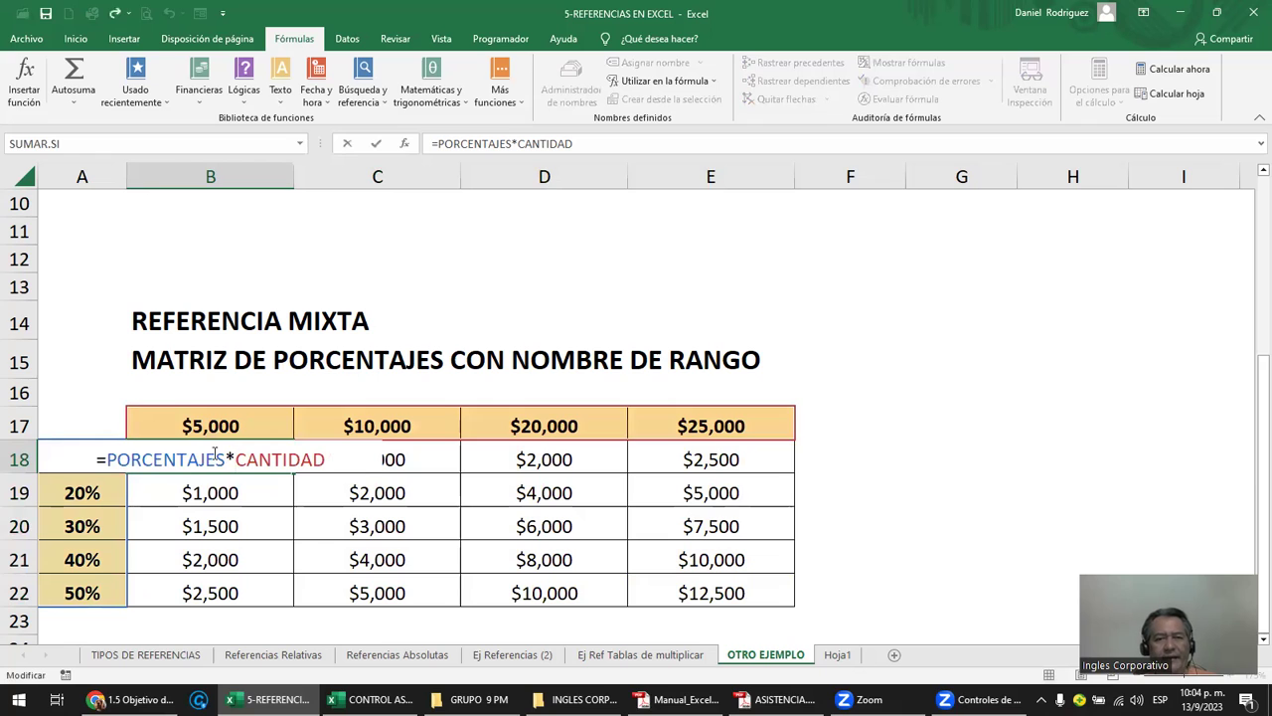
key("Escape")
double_click(714, 564)
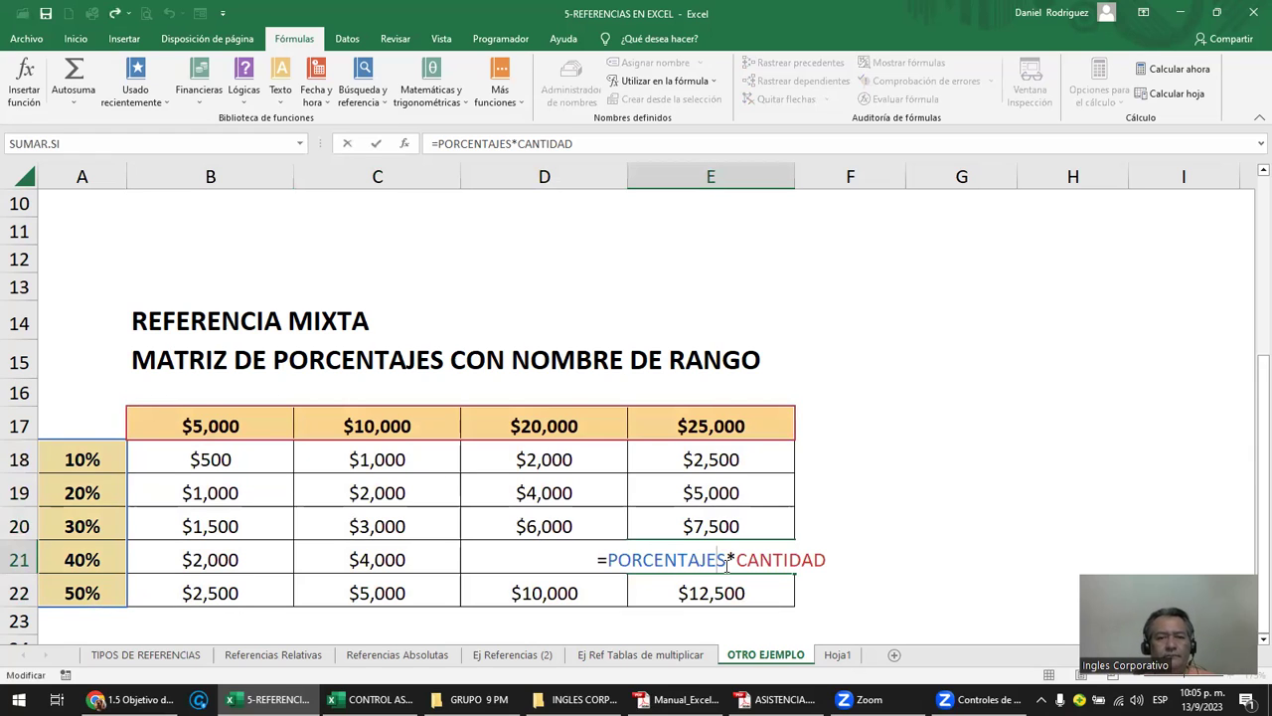
key("Escape")
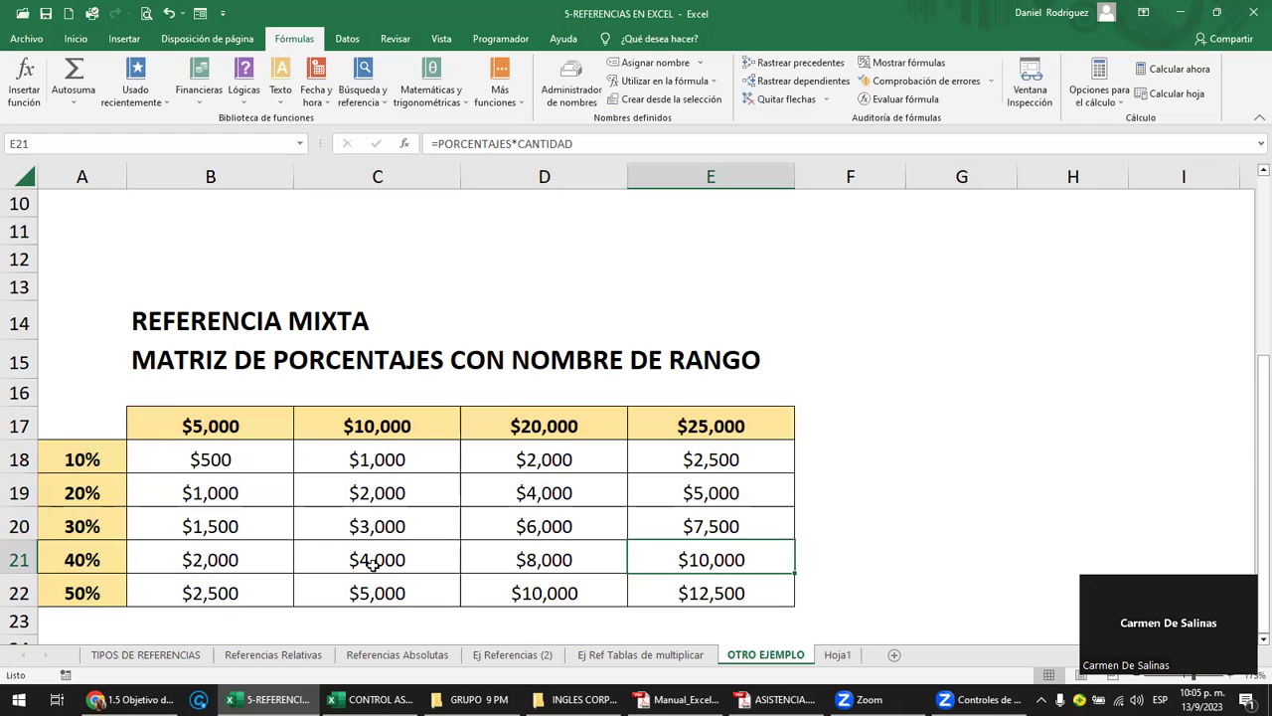
left_click(82, 560)
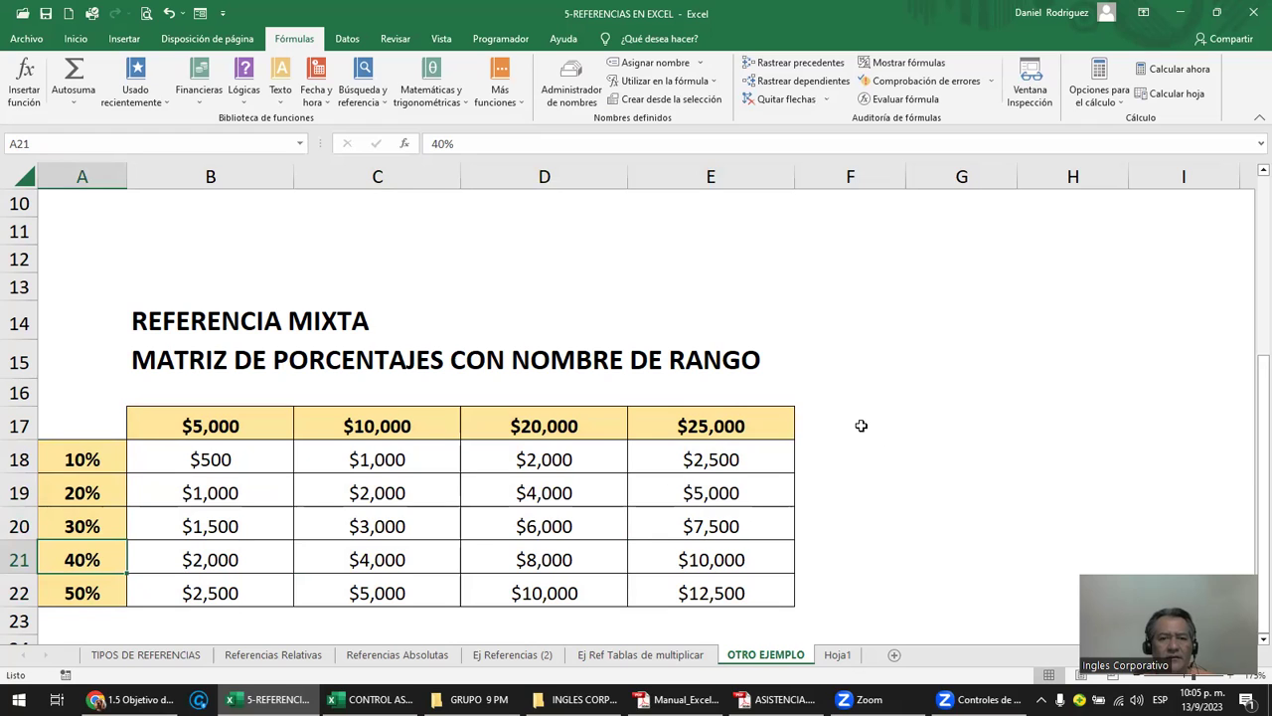
left_click(731, 425)
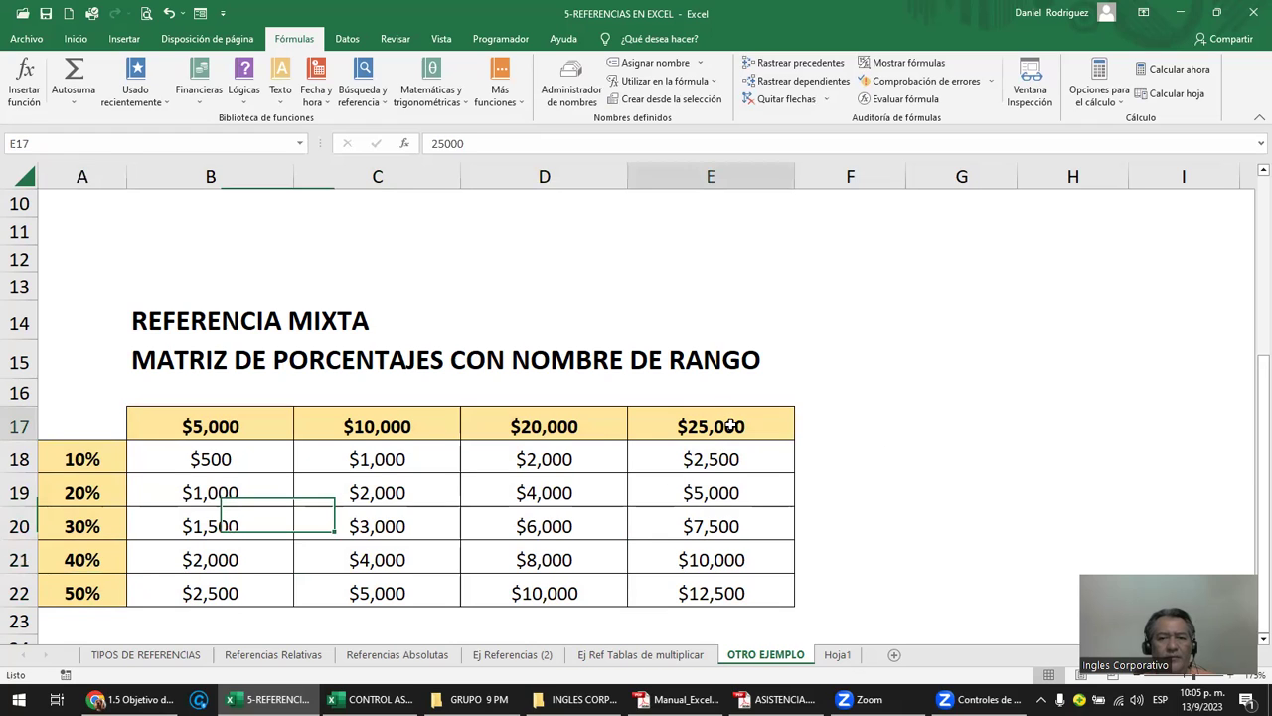
left_click(92, 560)
double_click(711, 557)
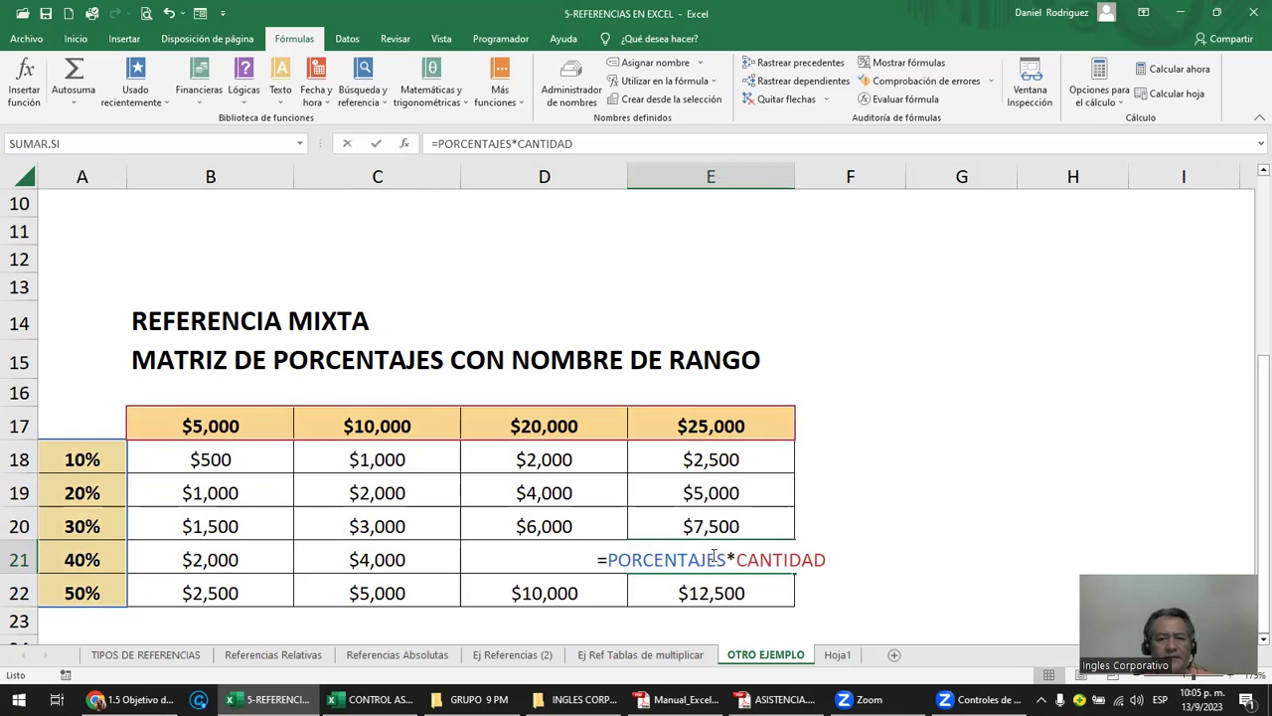
Enter =E17*A21 in G21, giving $10,000, then display B18's formula for comparison.
left_click(896, 564)
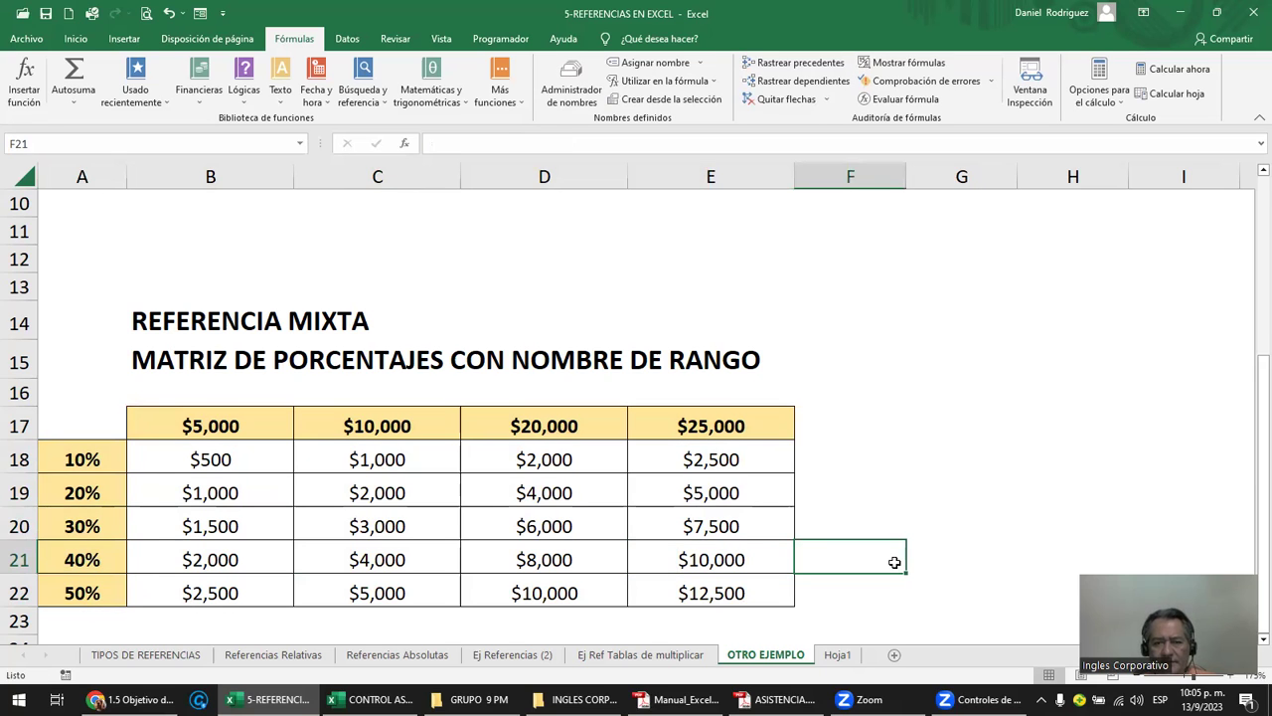
key("Right")
type("=")
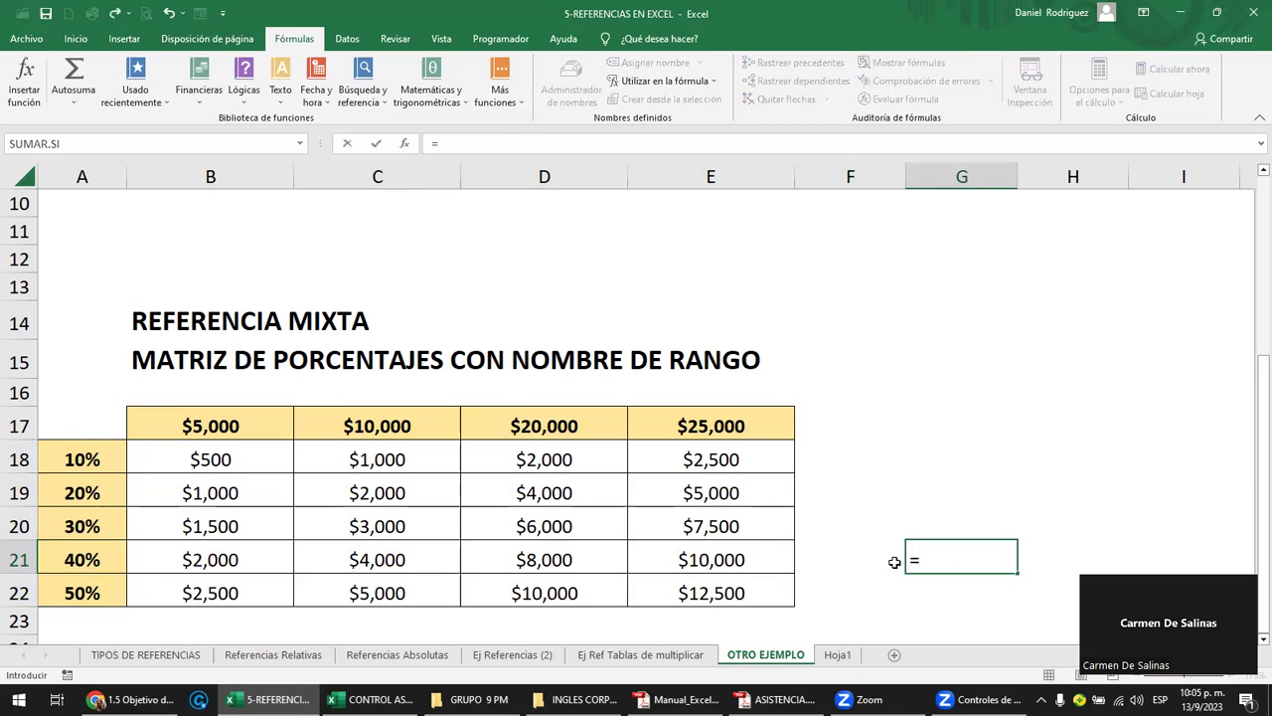
left_click(707, 428)
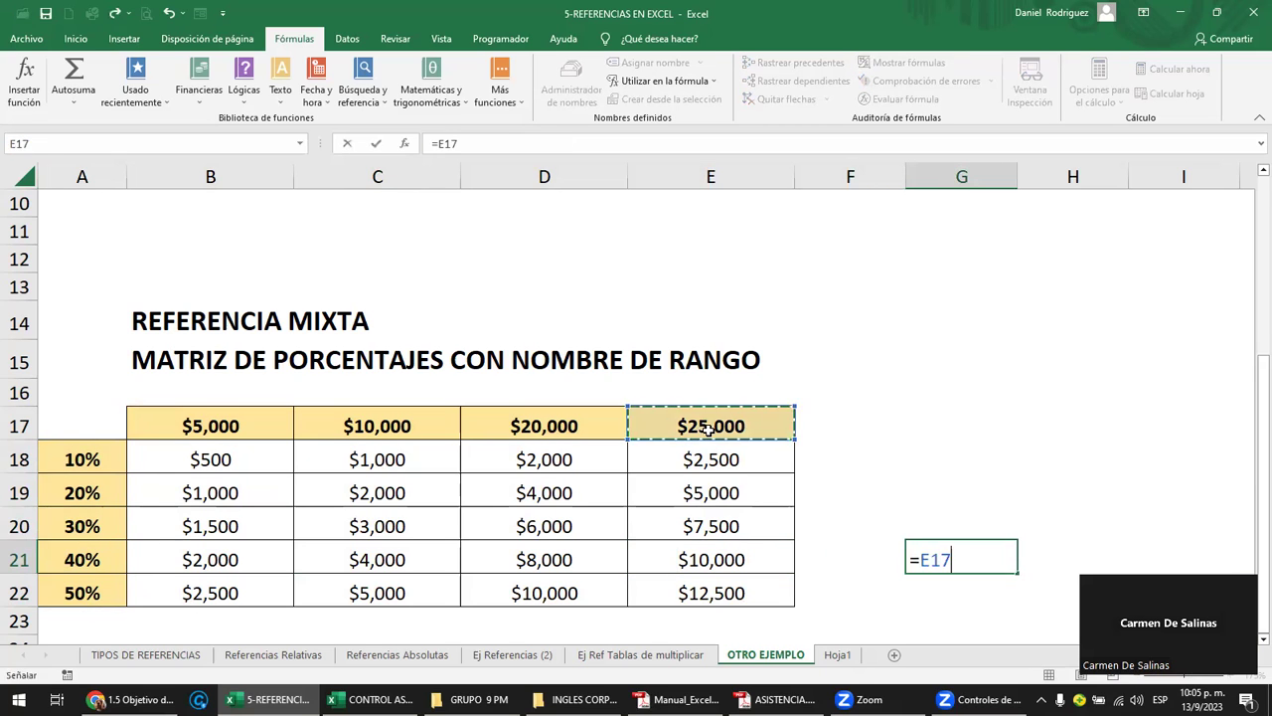
type("*")
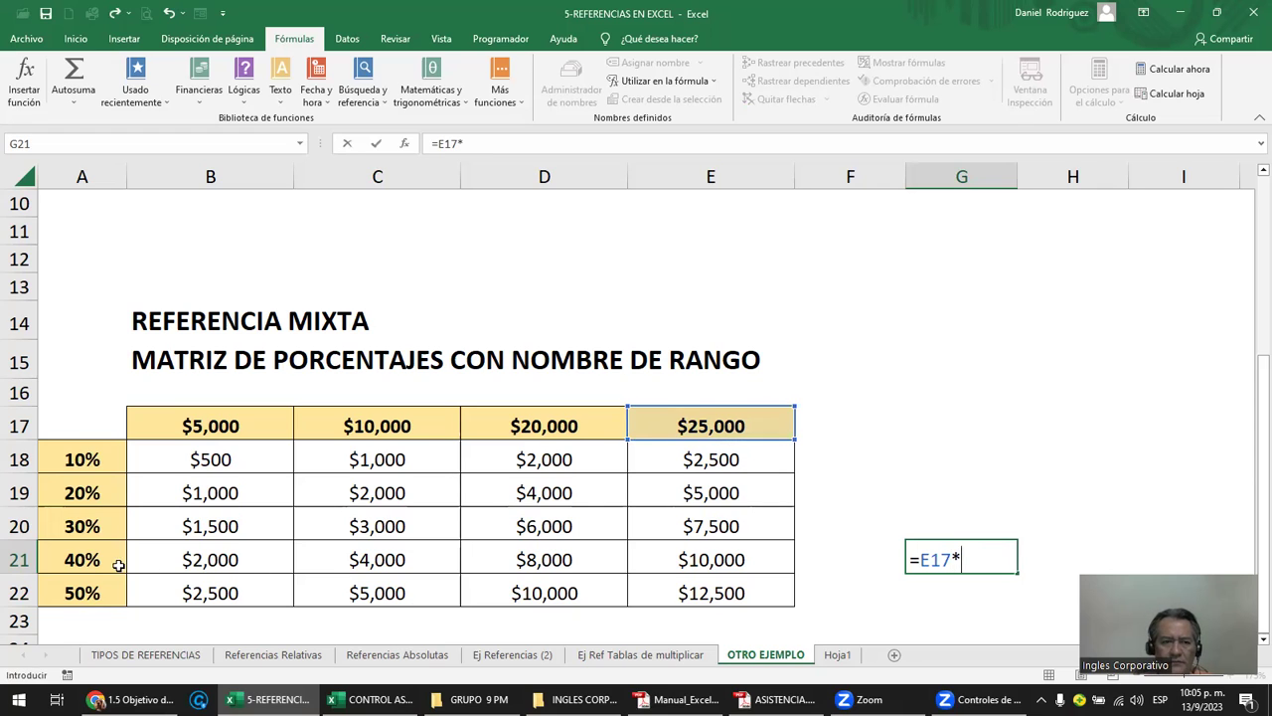
left_click(88, 561)
key("Return")
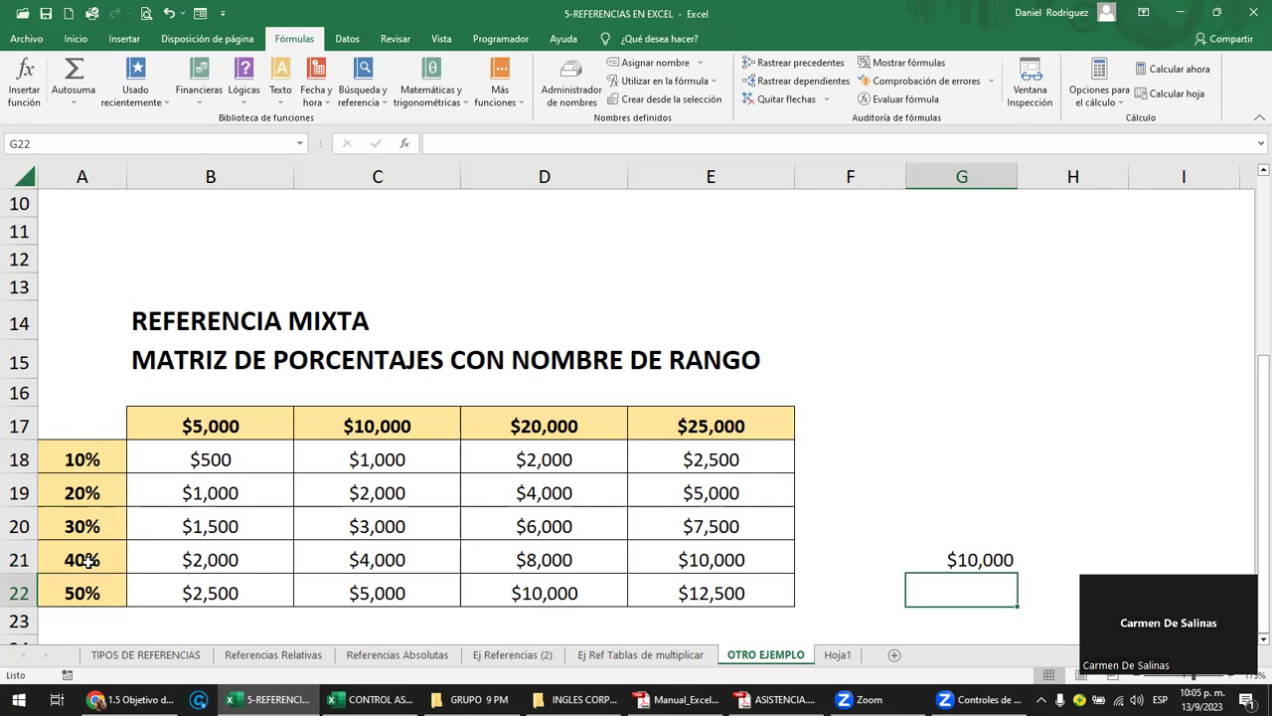
left_click(242, 460)
double_click(242, 460)
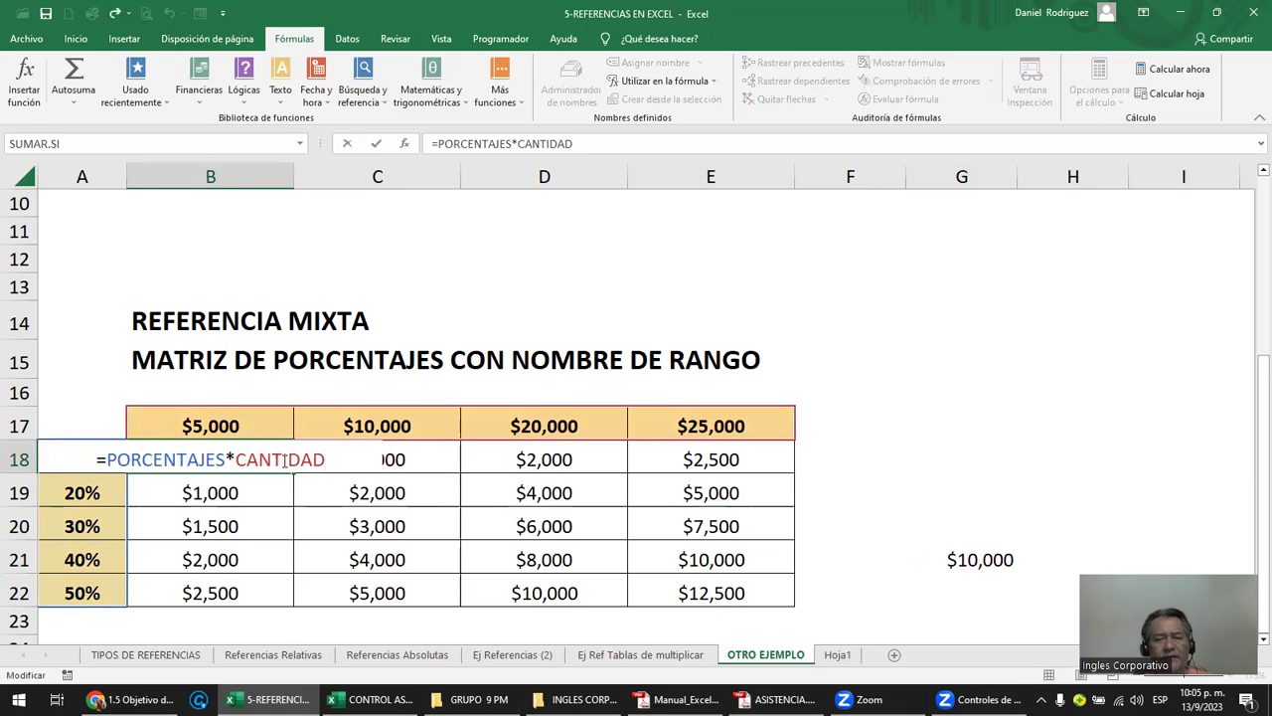
Clear the matrix results and the G21 check value from B18 through G23.
key("Escape")
double_click(244, 460)
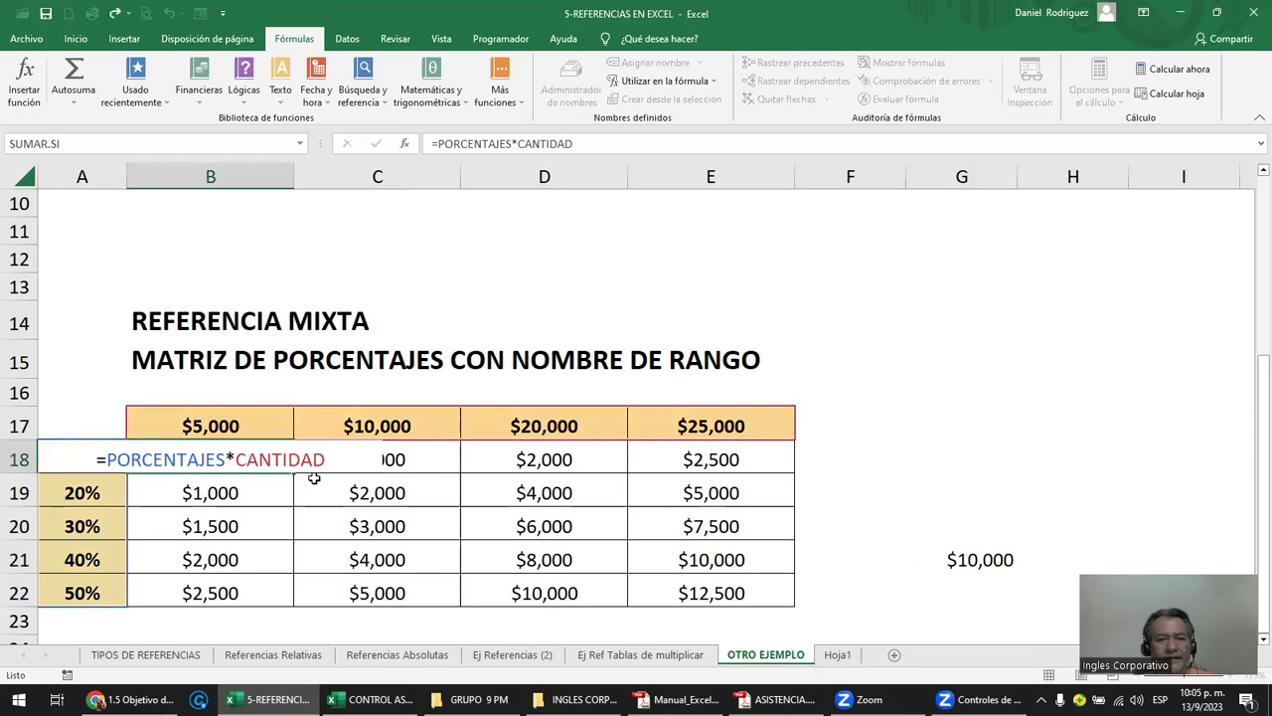
key("Escape")
key("shift+Right")
key("shift+Right")
key("shift+Right")
key("shift+Right")
key("shift+Right")
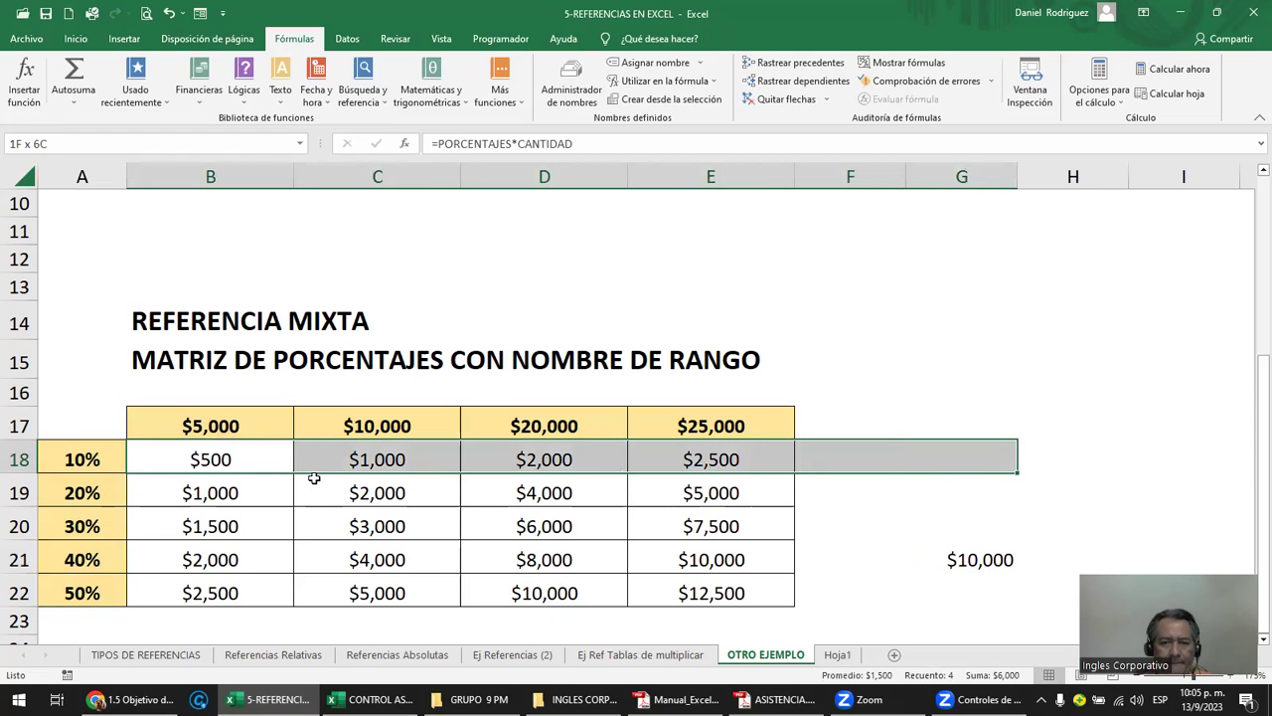
key("shift+Down")
key("shift+Down")
key("shift+Down")
key("shift+Down")
key("shift+Down")
key("Delete")
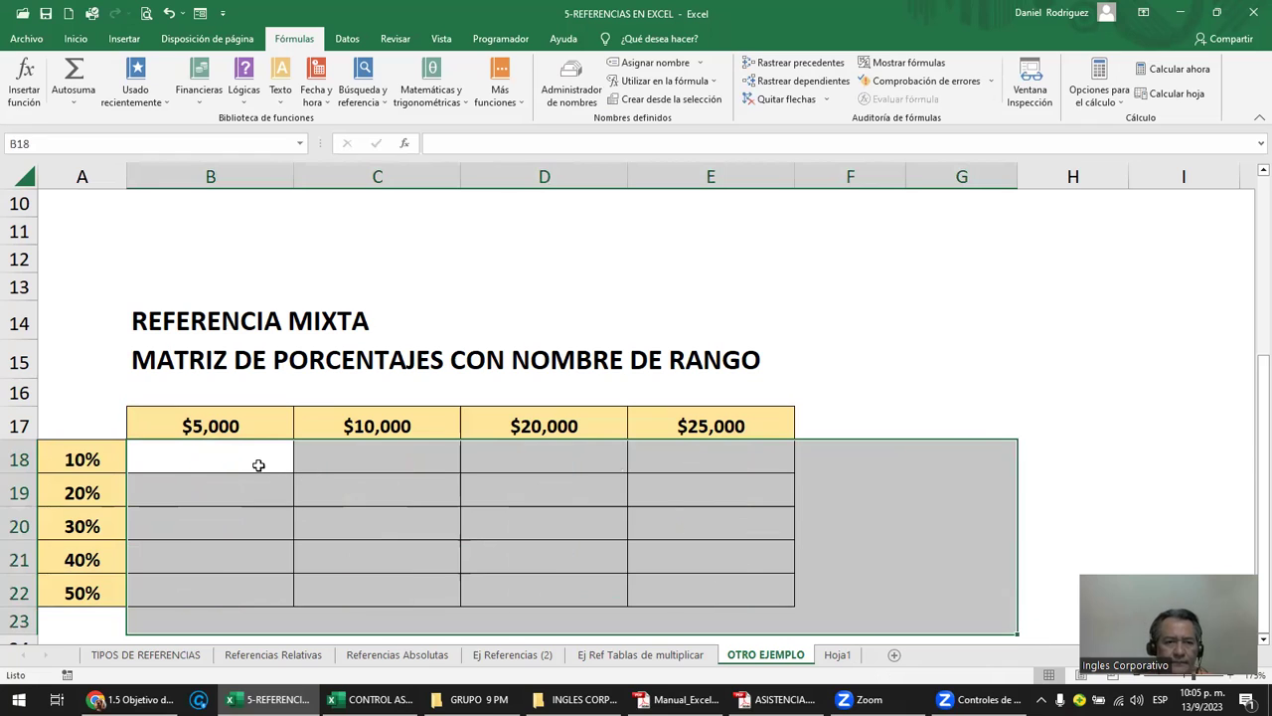
left_click(253, 460)
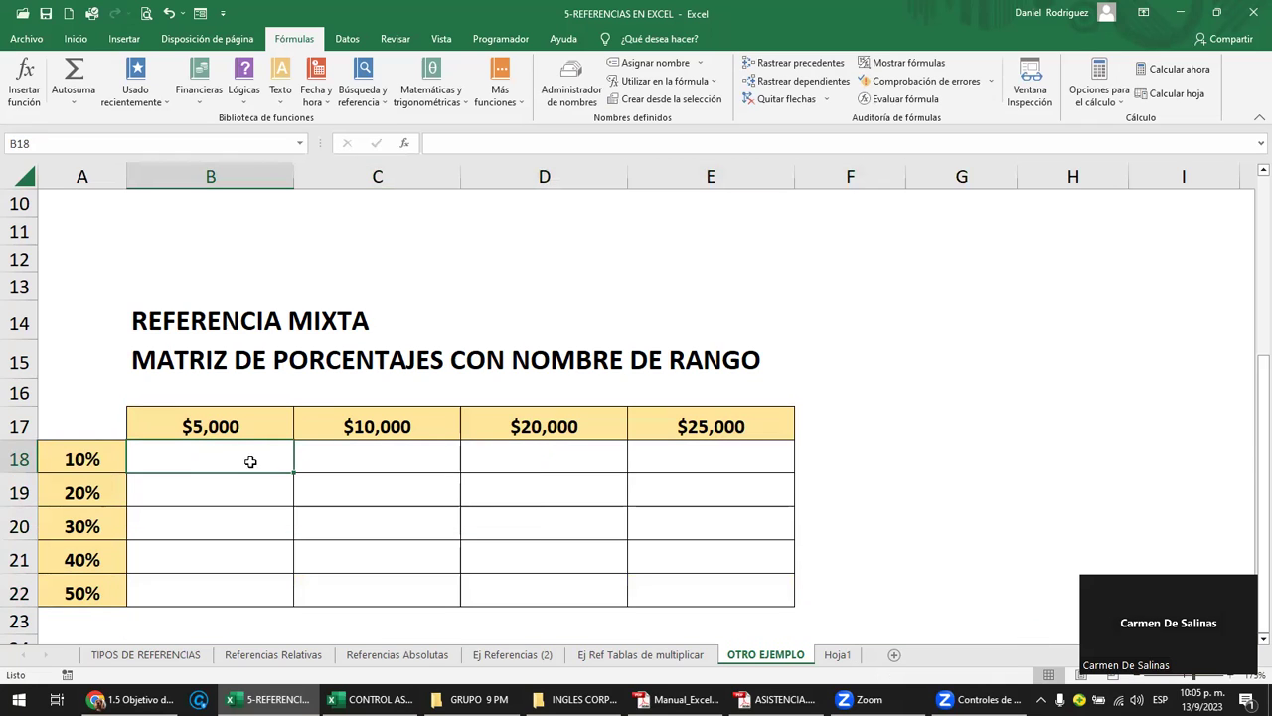
Highlight the CANTIDAD and PORCENTAJES ranges via the Name Box dropdown.
left_click(299, 143)
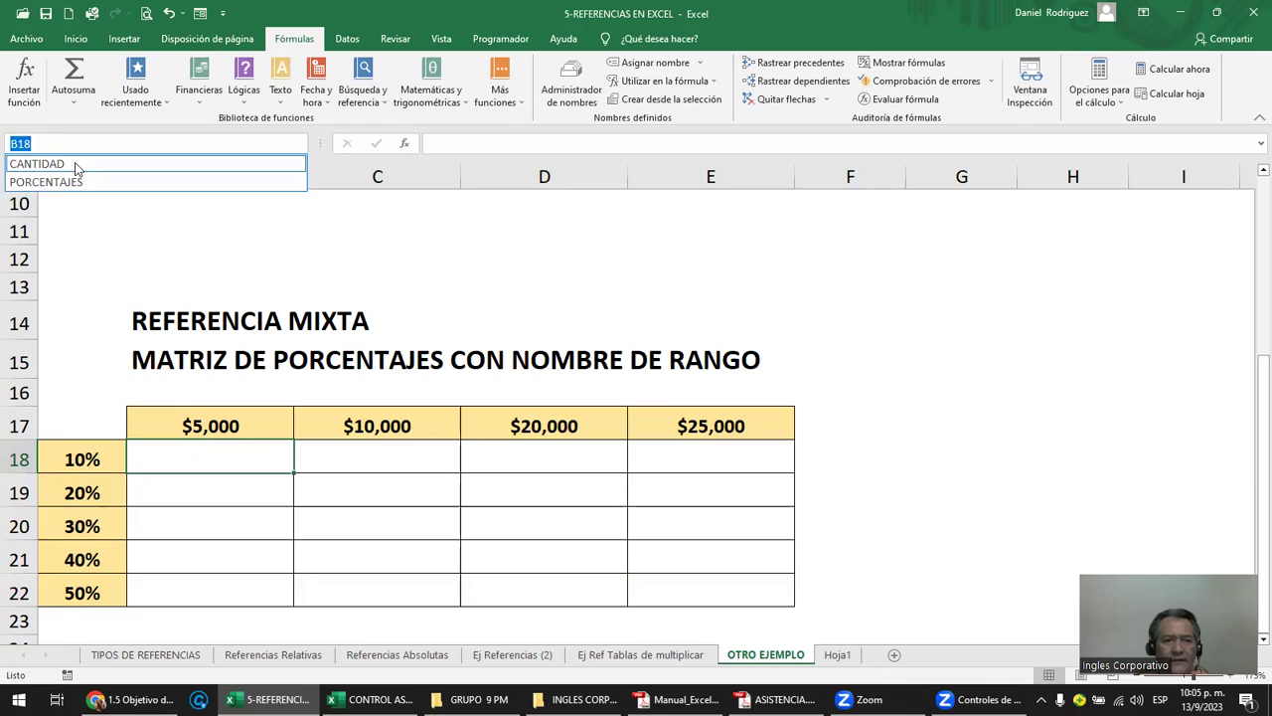
left_click(37, 164)
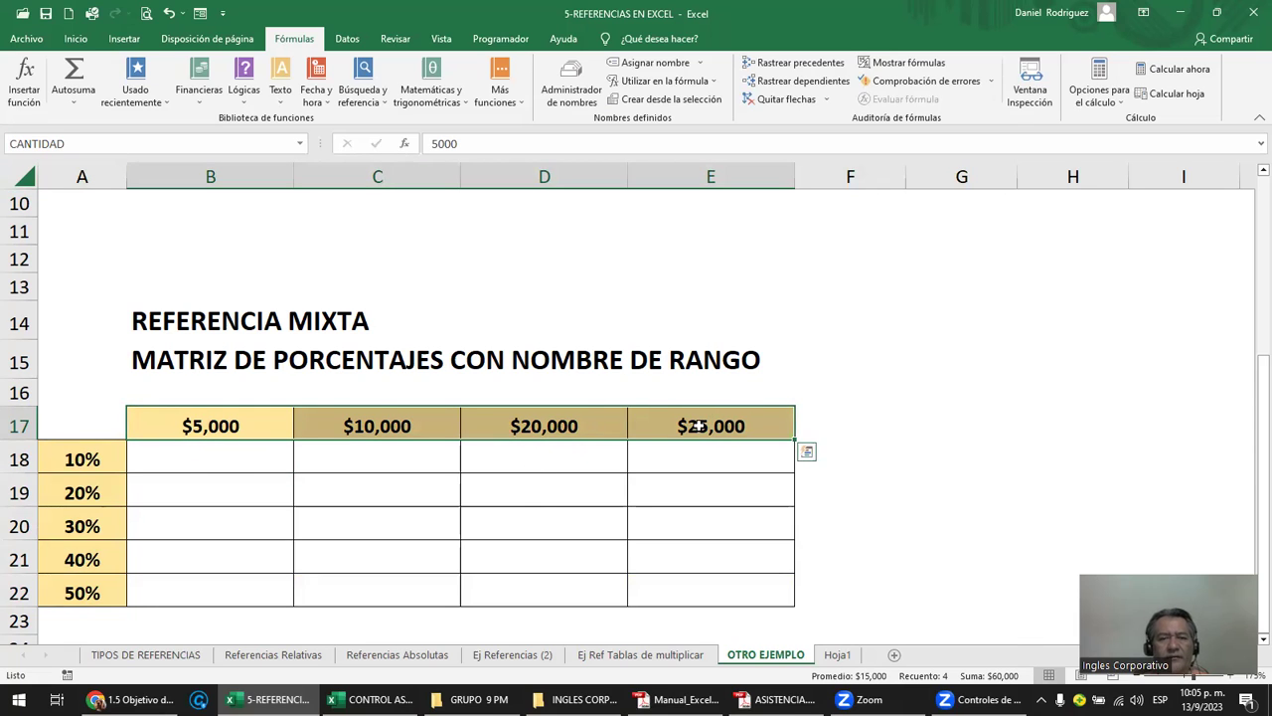
left_click(208, 394)
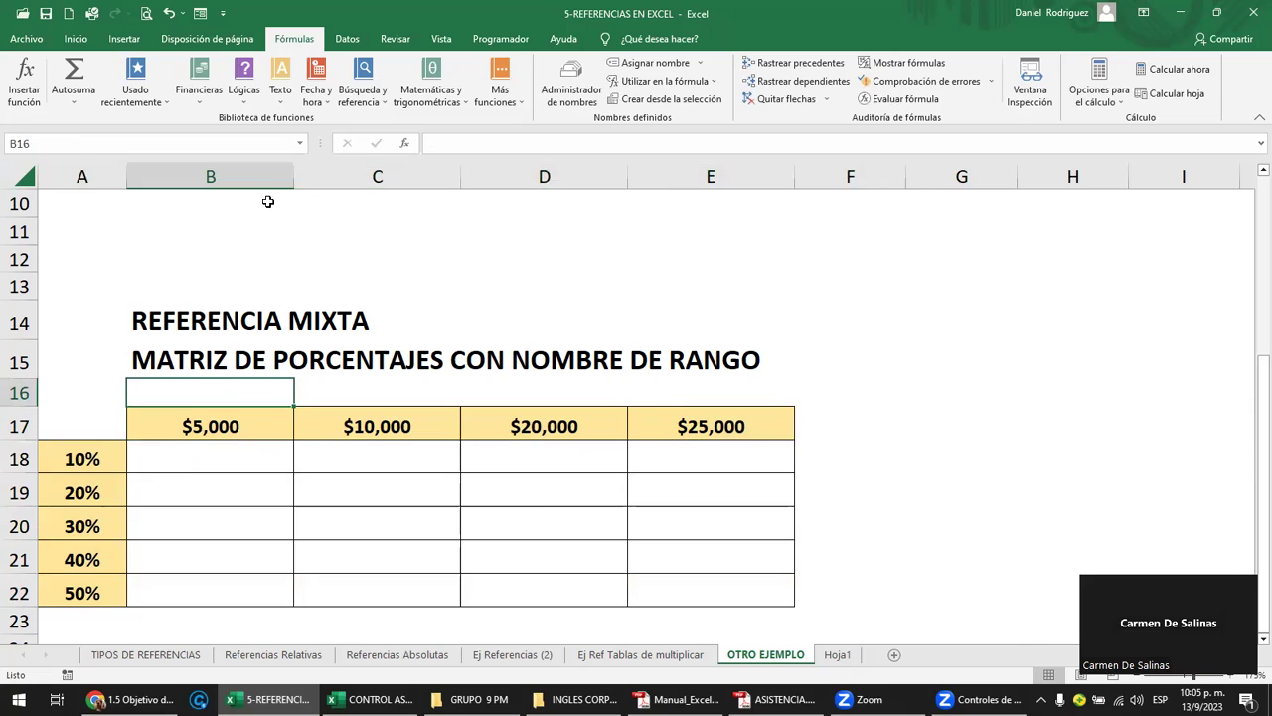
left_click(301, 144)
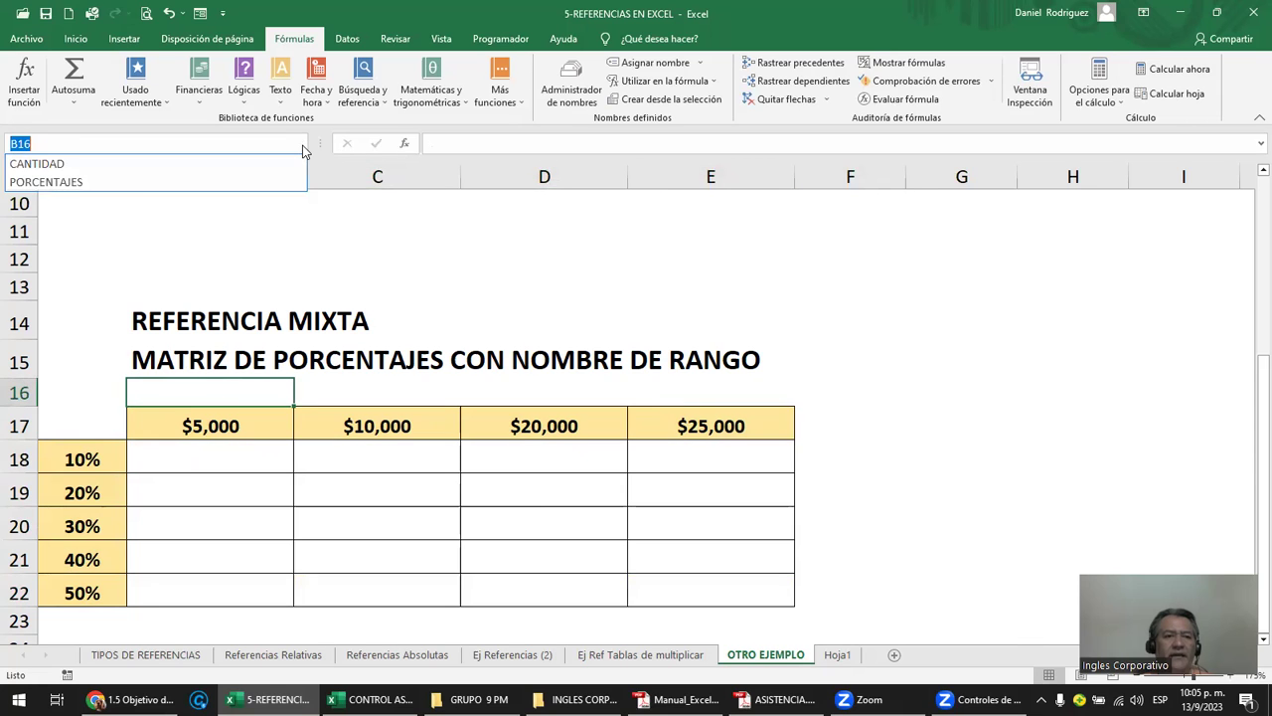
left_click(59, 186)
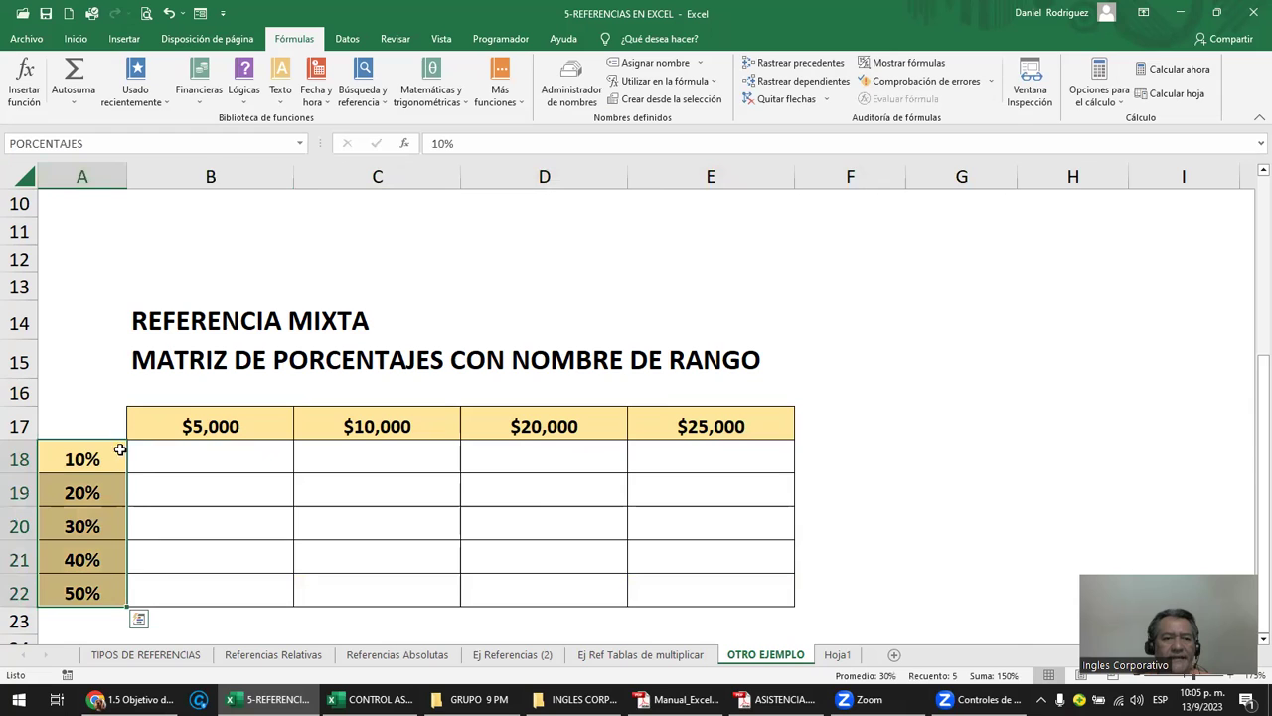
left_click(302, 144)
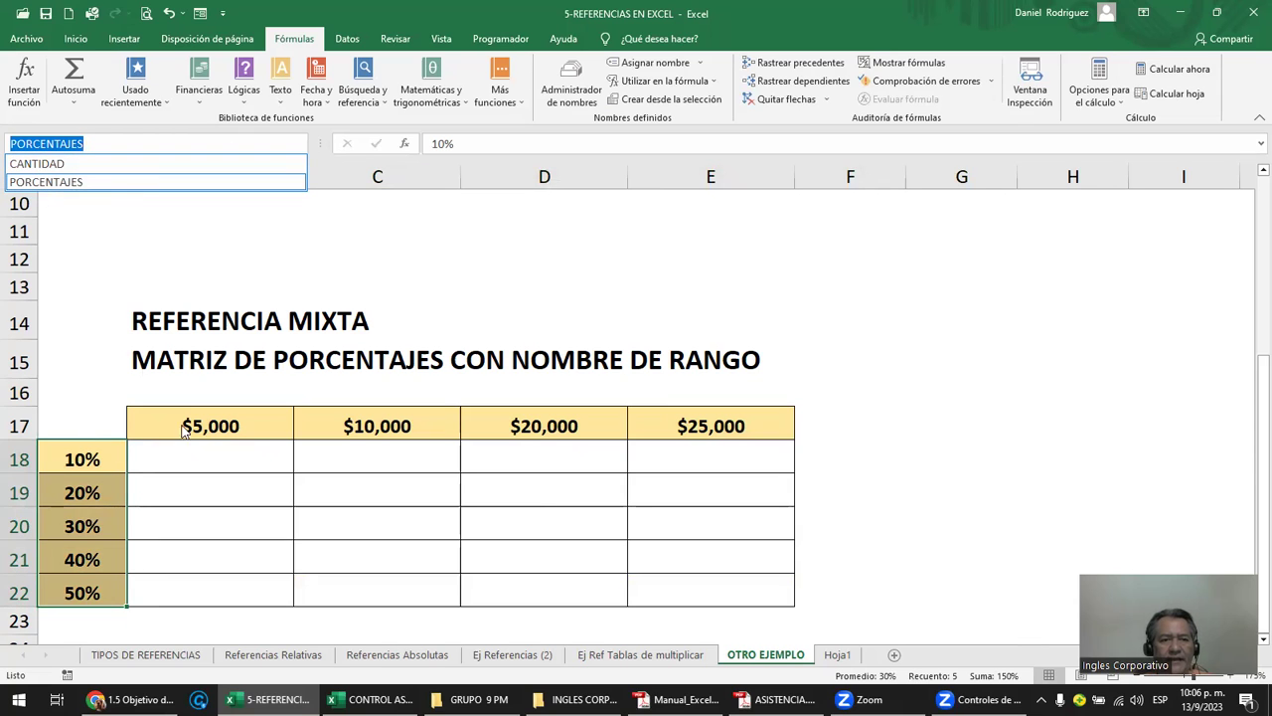
left_click(79, 170)
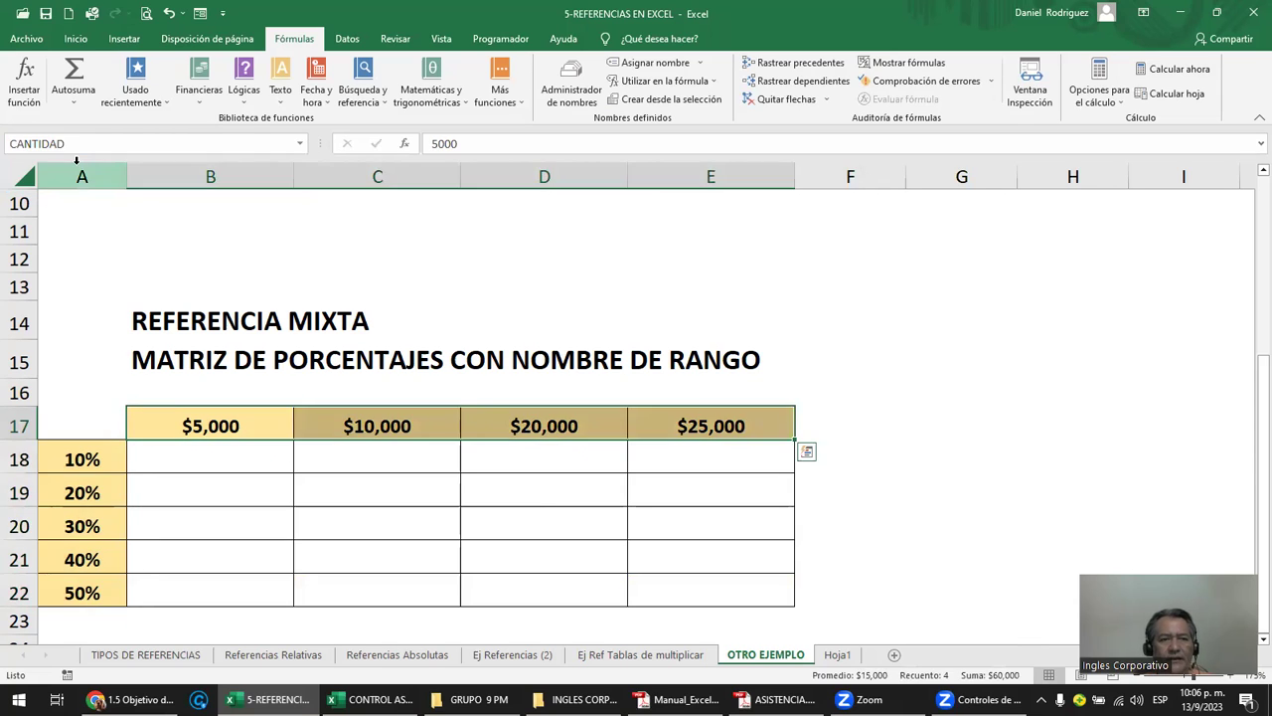
left_click(174, 461)
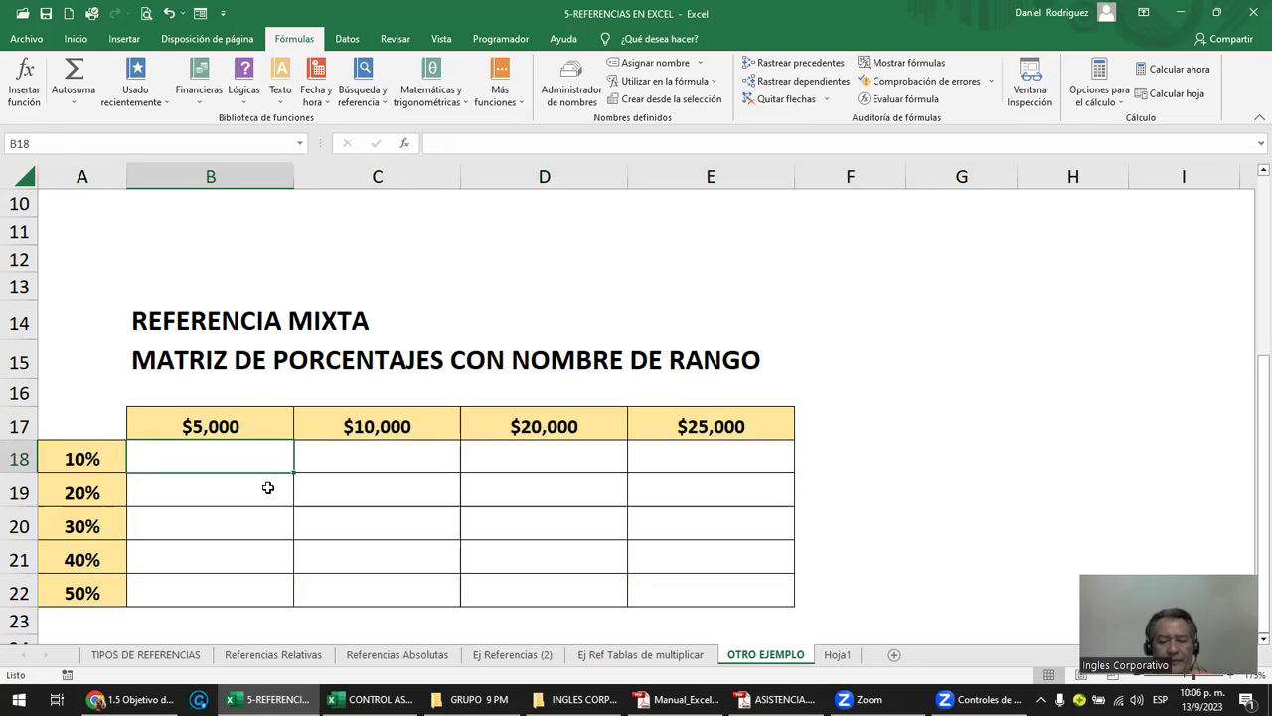
Enter =PORCENTAJES*CANTIDAD in B18 using name autocomplete.
type("=")
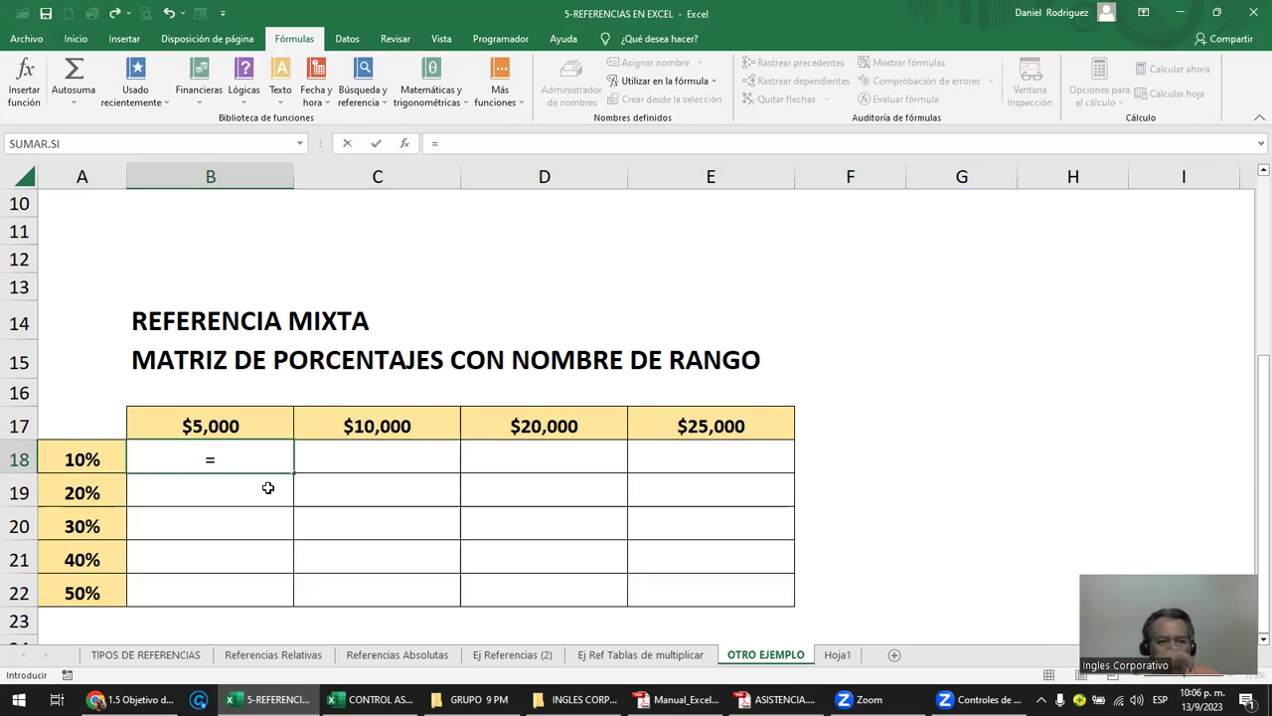
type("POR")
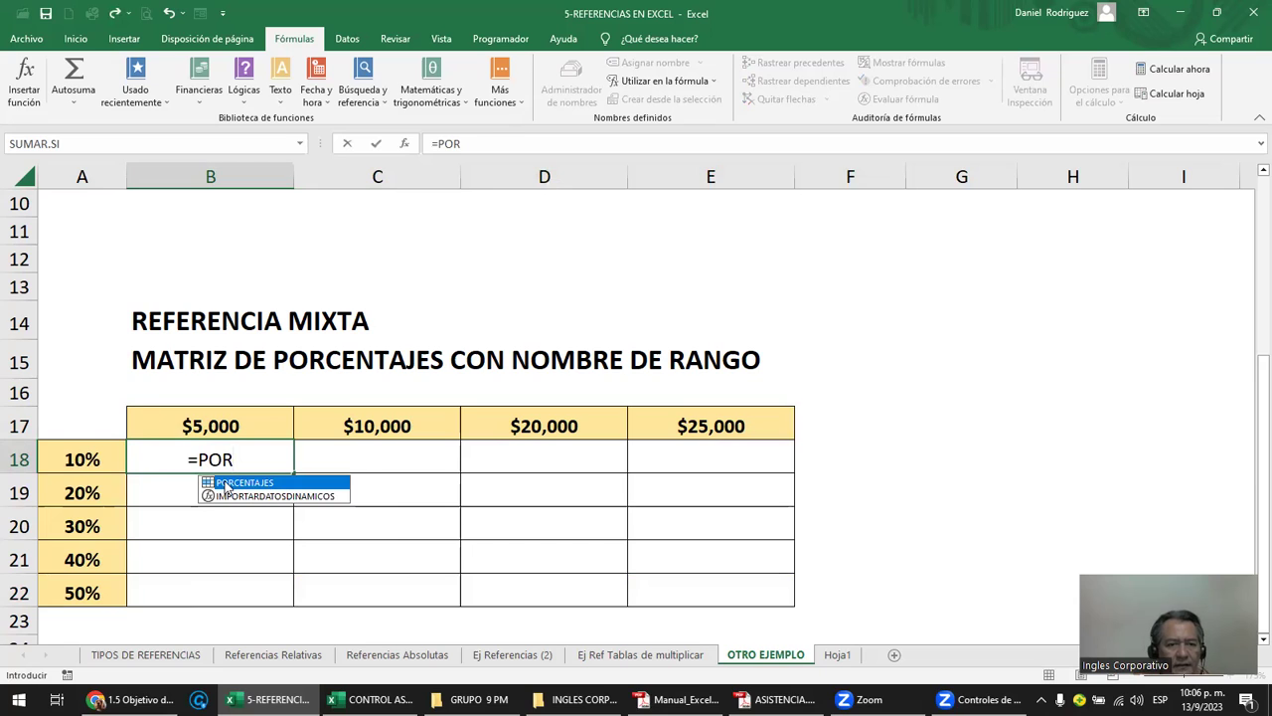
double_click(224, 484)
type("*")
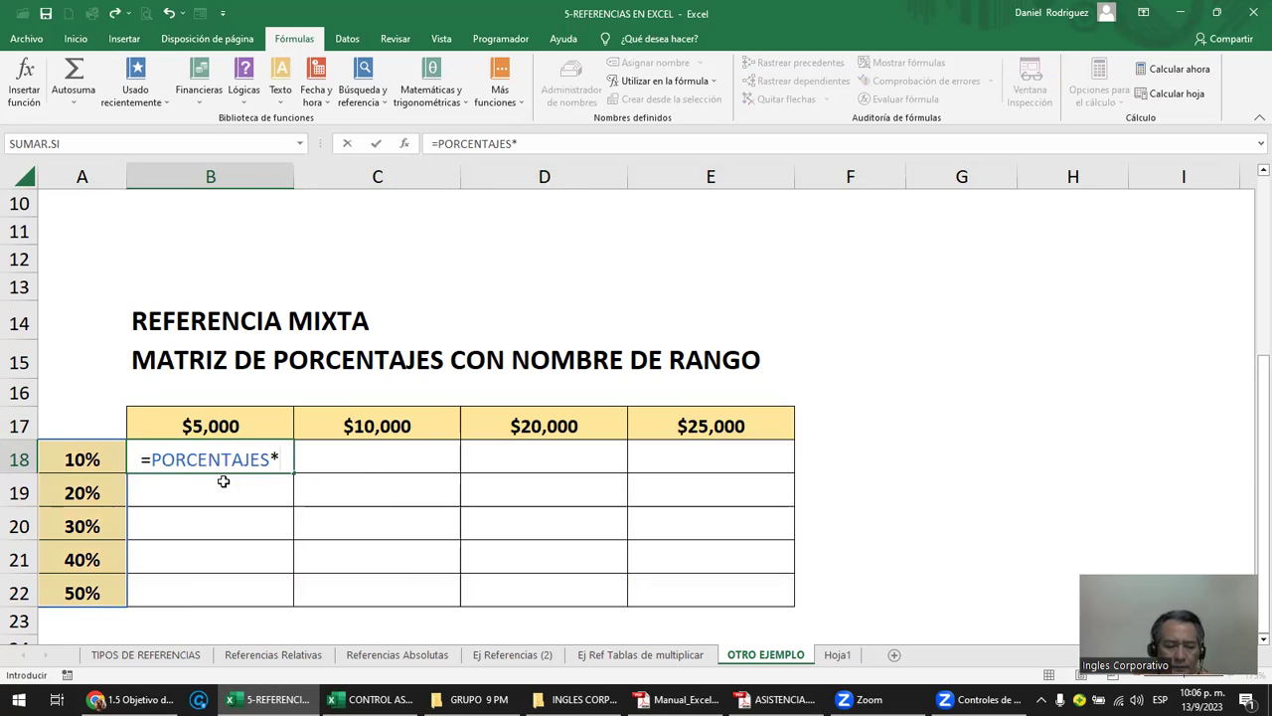
type("CAN")
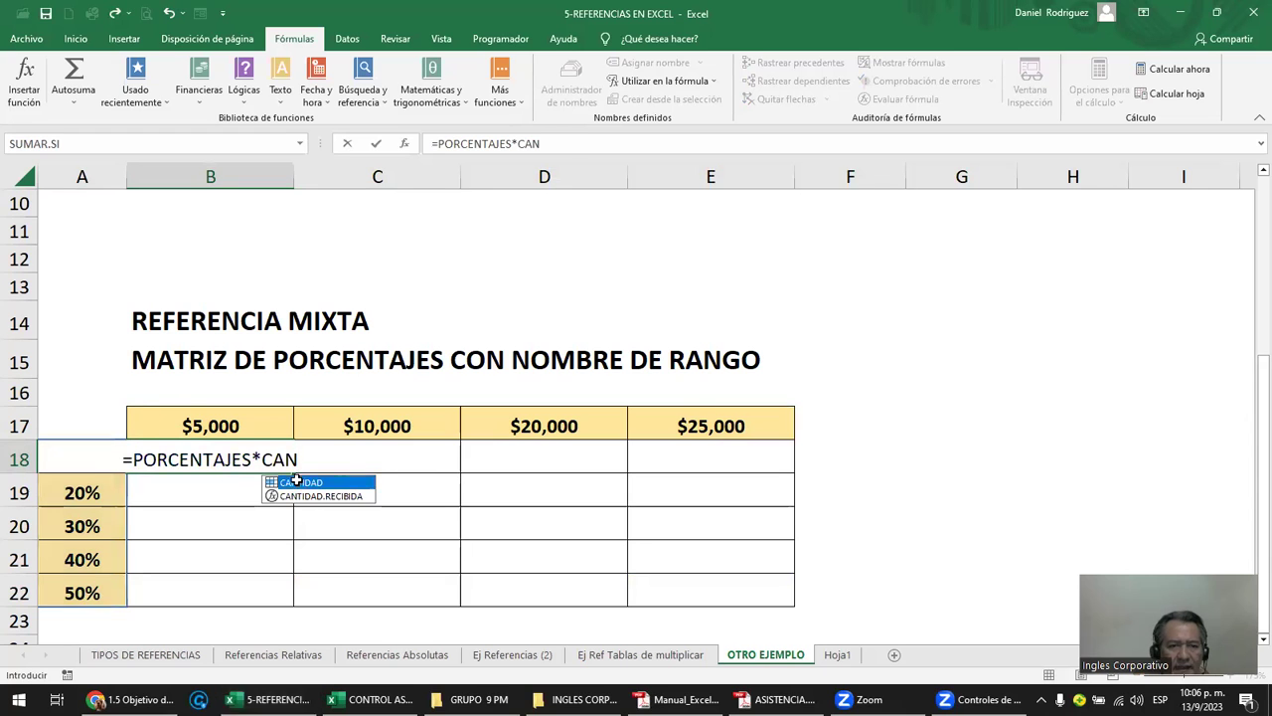
double_click(299, 484)
key("Return")
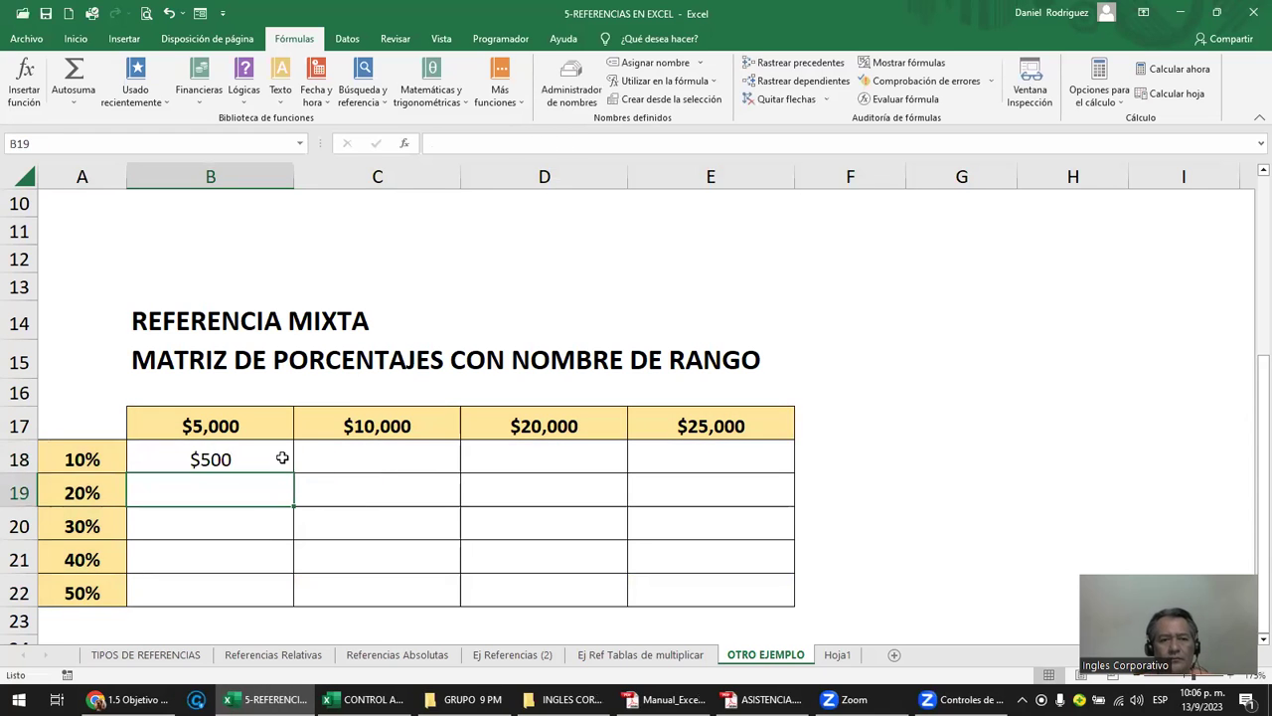
Copy B18 and paste it across B18:E22, showing $500 through $12,500.
left_click(282, 457)
key("ctrl+c")
key("Right")
key("shift+Right")
key("shift+Right")
key("shift+Down")
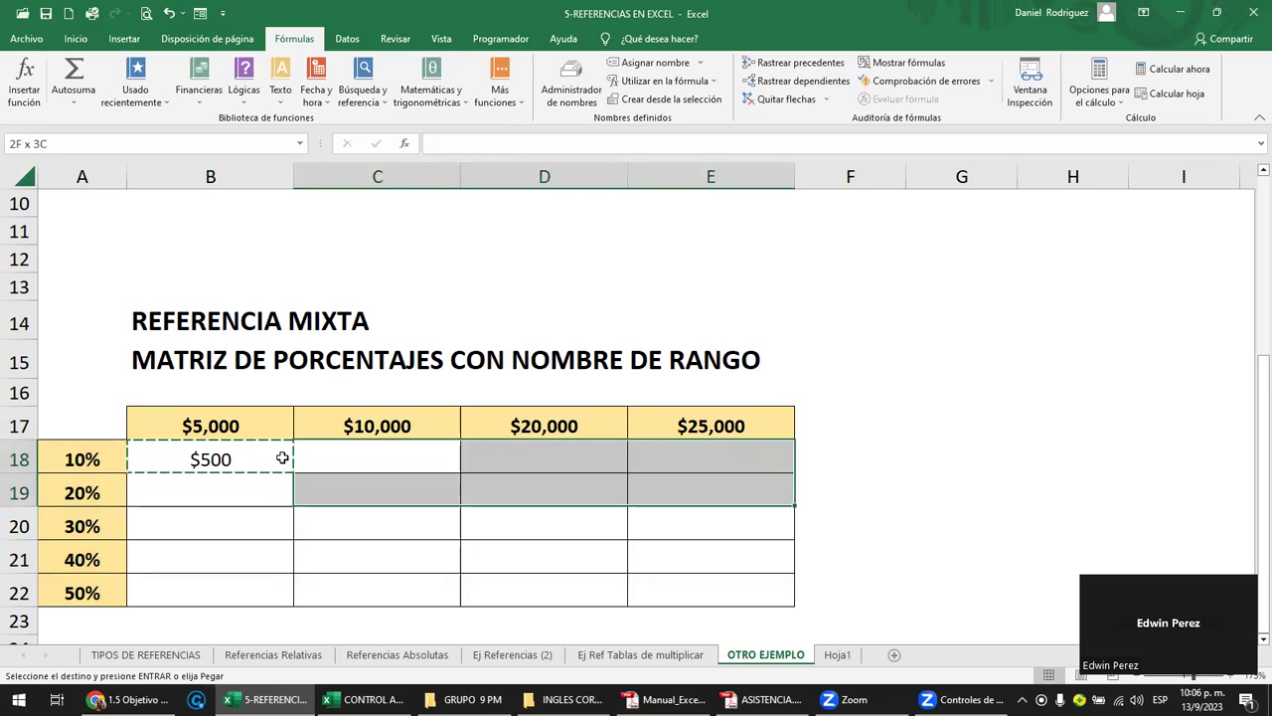
key("shift+Down")
key("shift+Down")
key("shift+Down")
left_click(282, 457)
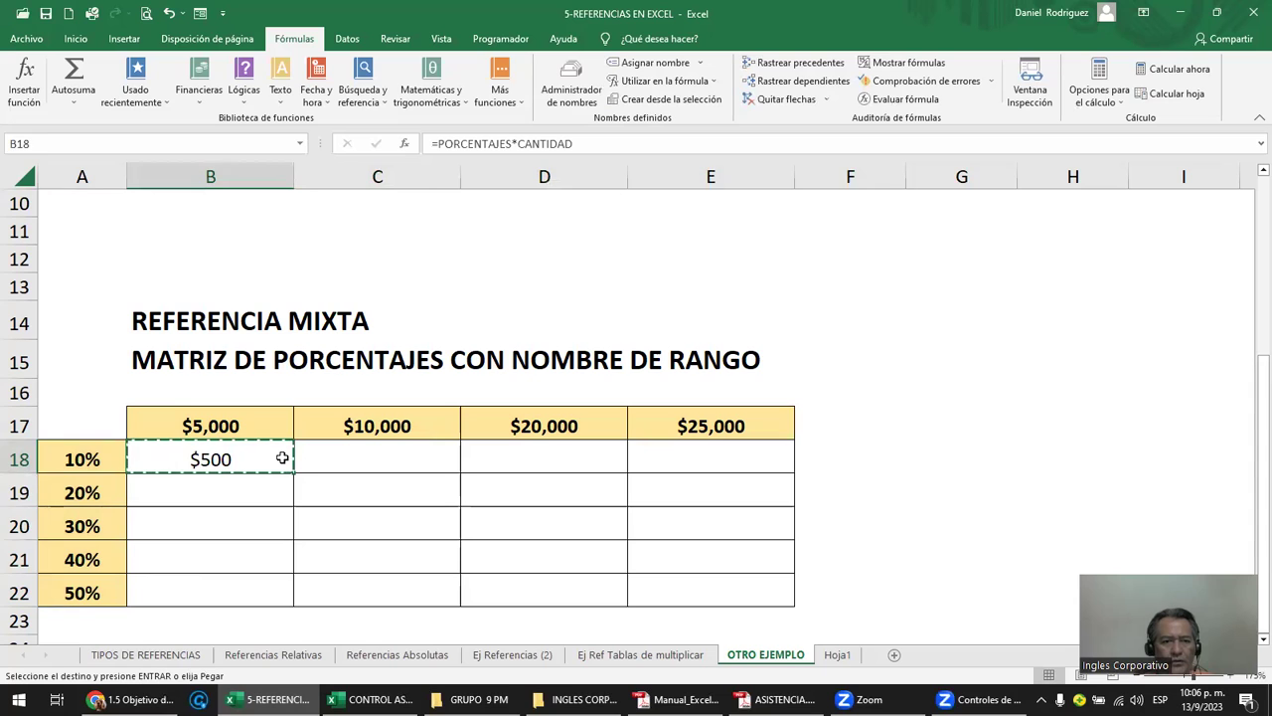
key("shift+Down")
key("shift+Down")
key("shift+Down")
key("shift+Down")
key("shift+Right")
key("shift+Right")
key("shift+Right")
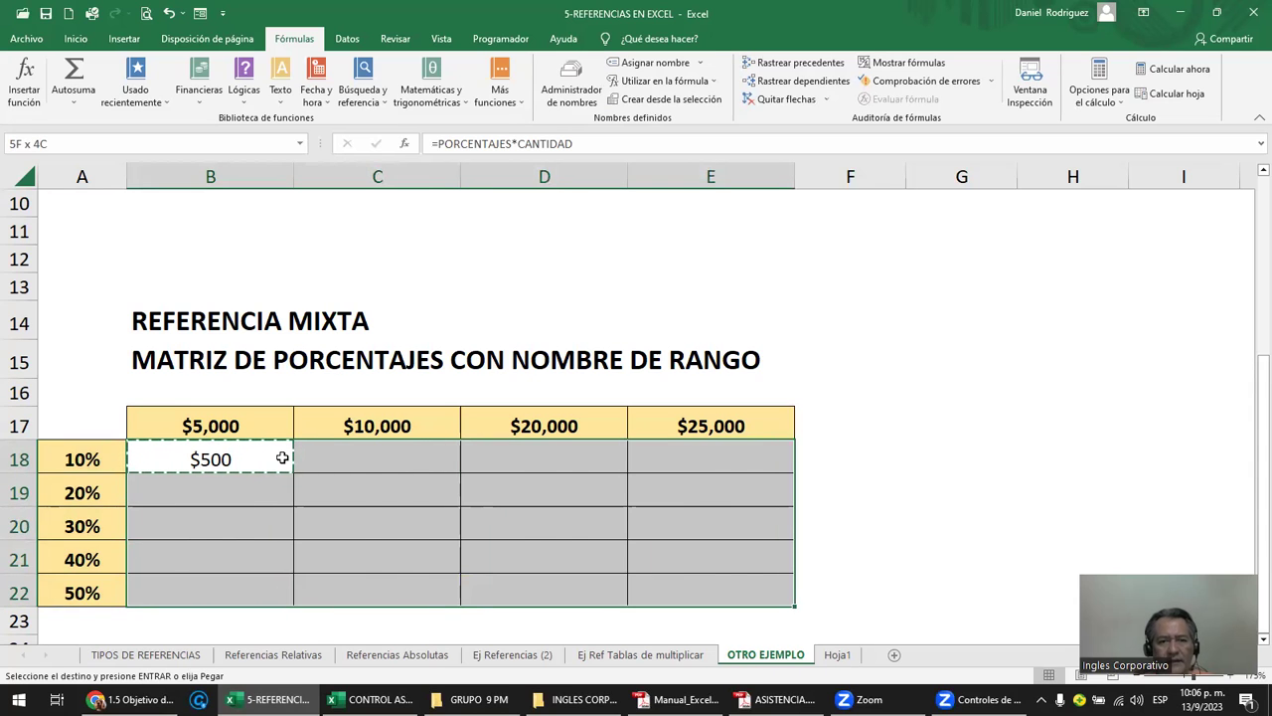
key("Return")
left_click(261, 460)
left_click_drag(222, 425, 655, 425)
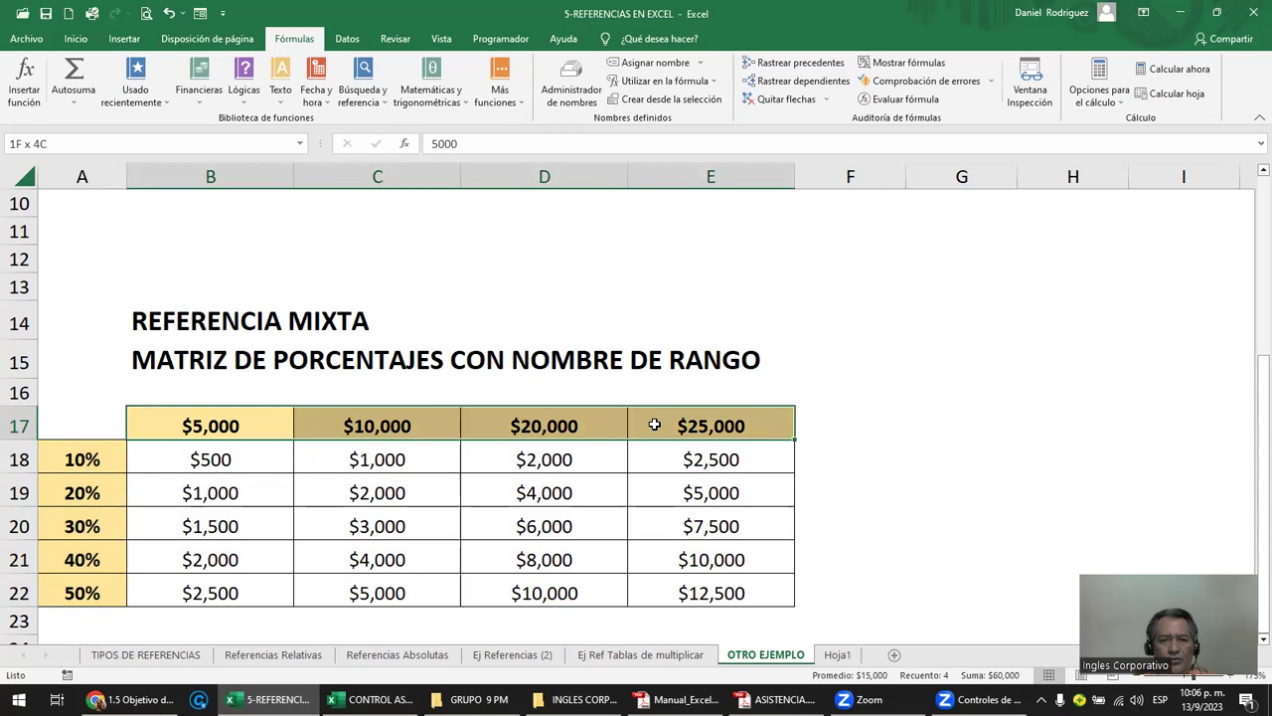
left_click(300, 143)
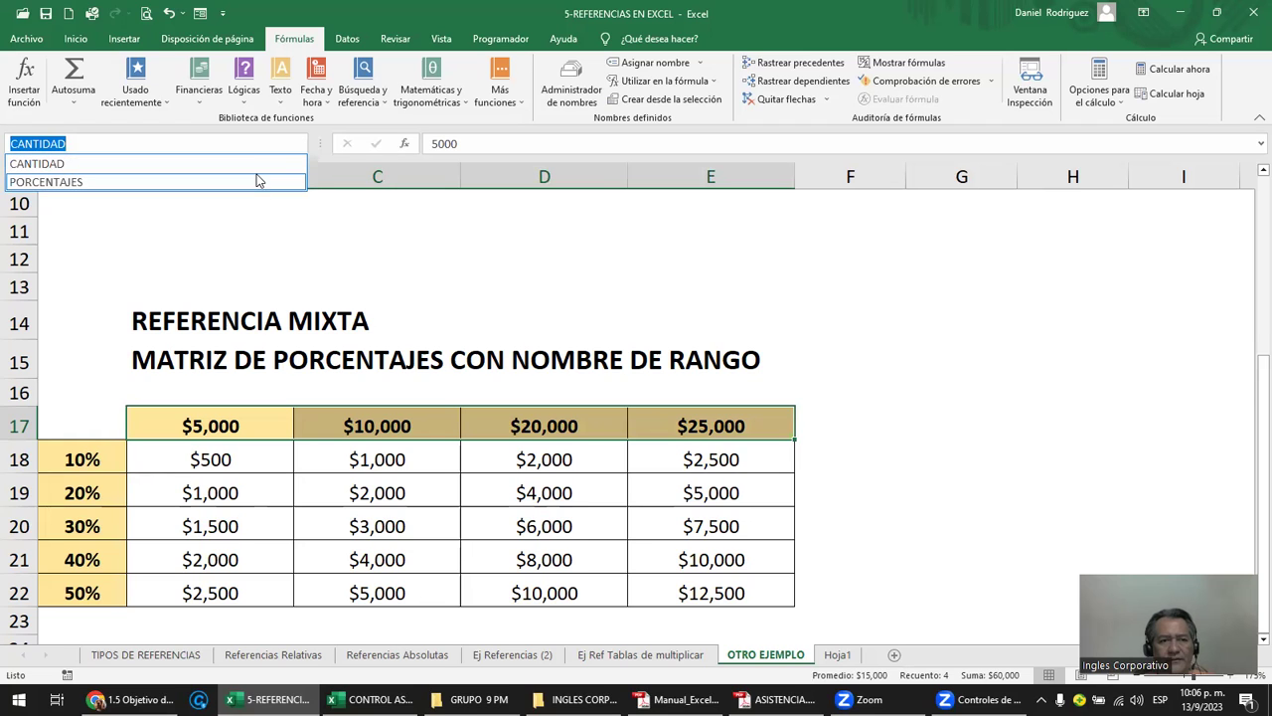
key("Escape")
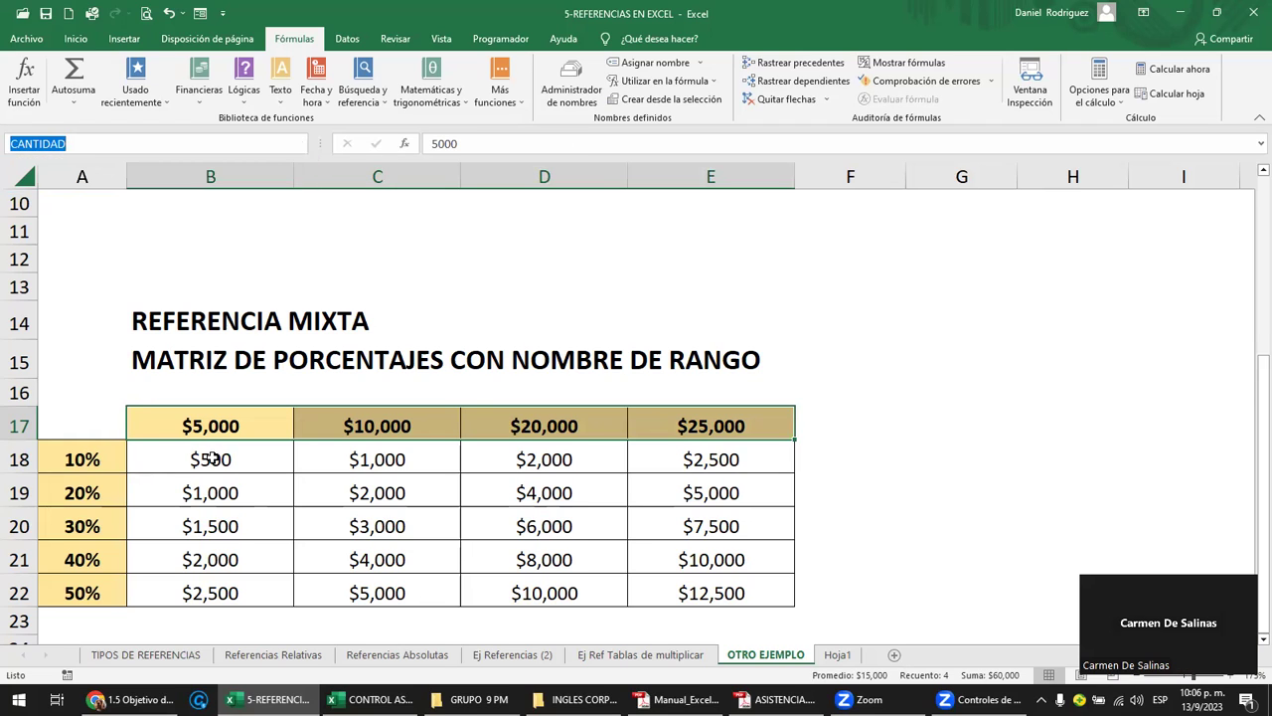
left_click(212, 457)
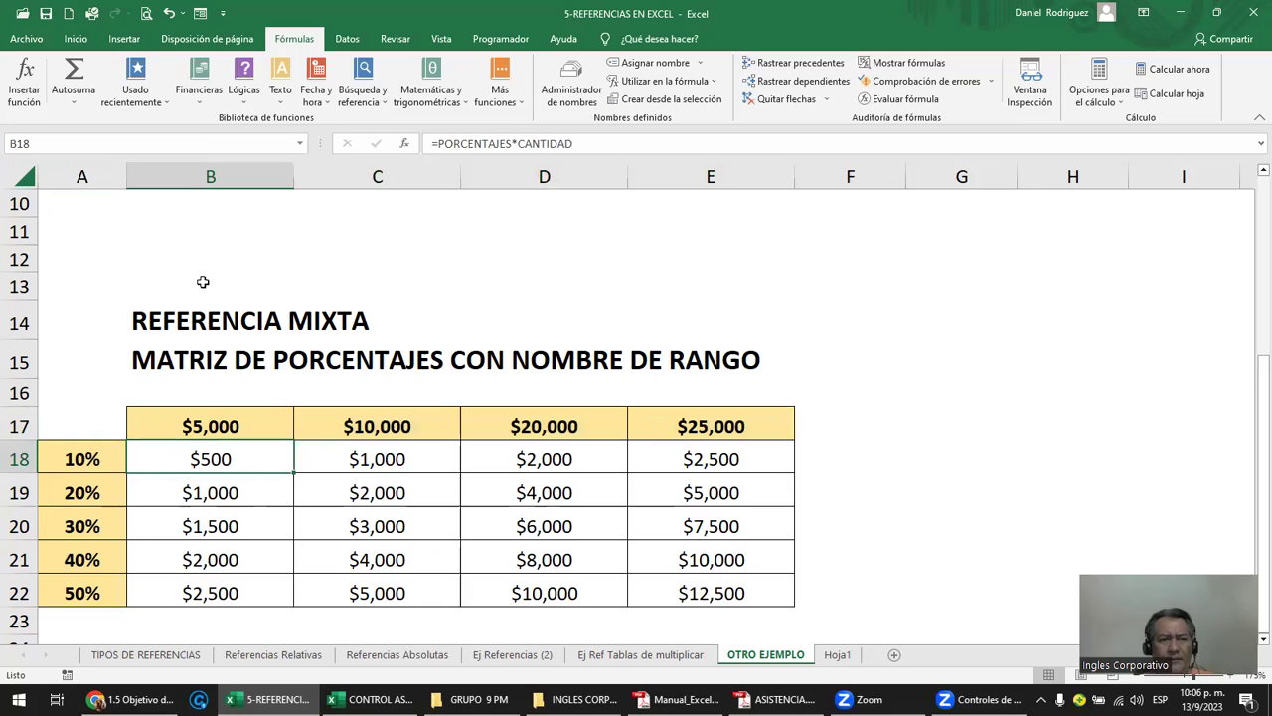
left_click_drag(103, 460, 99, 594)
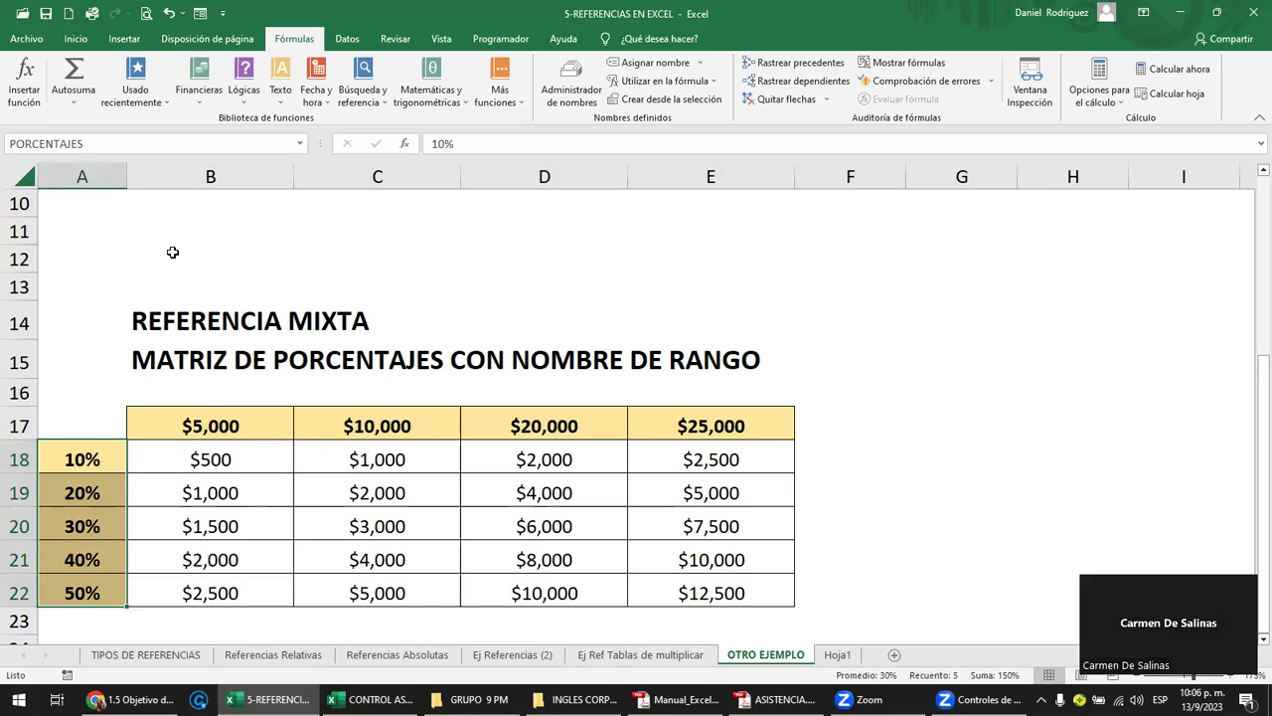
left_click(220, 254)
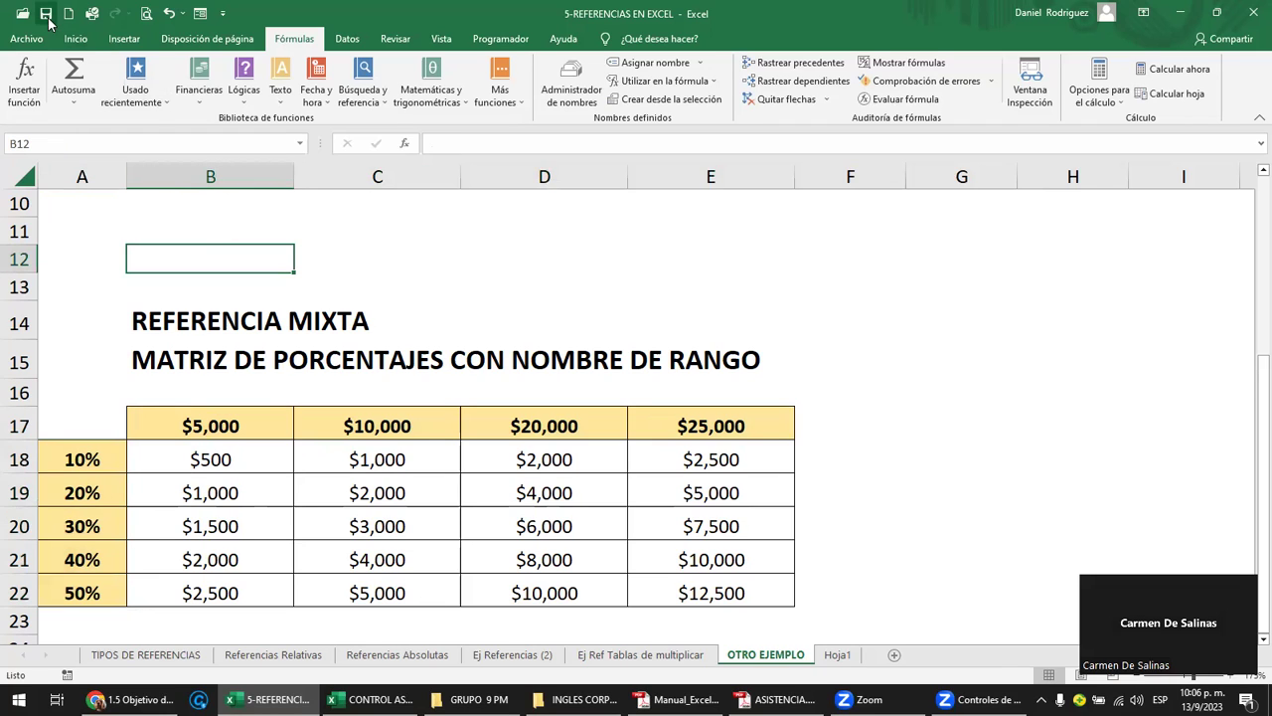